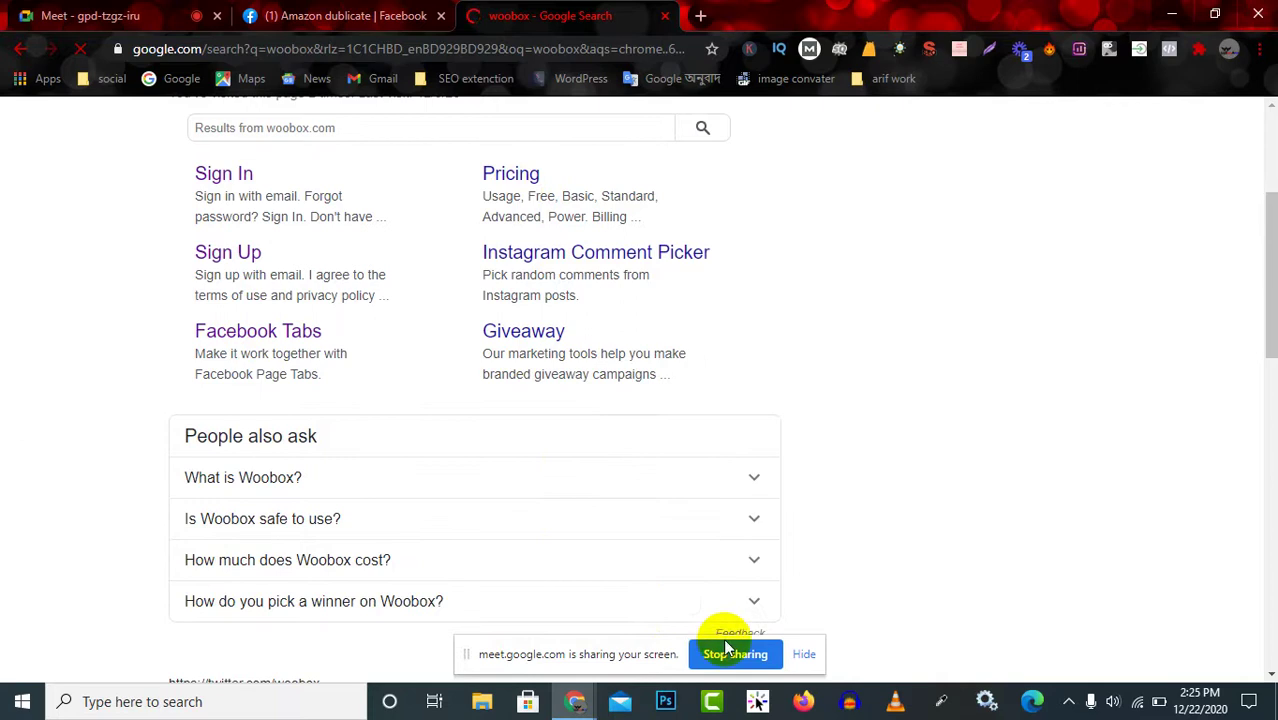
# Dismiss the screen-sharing notice and open the Woobox site from the 'woobox' search results.
pyautogui.click(804, 654)
pyautogui.scroll(2, 418, 446)
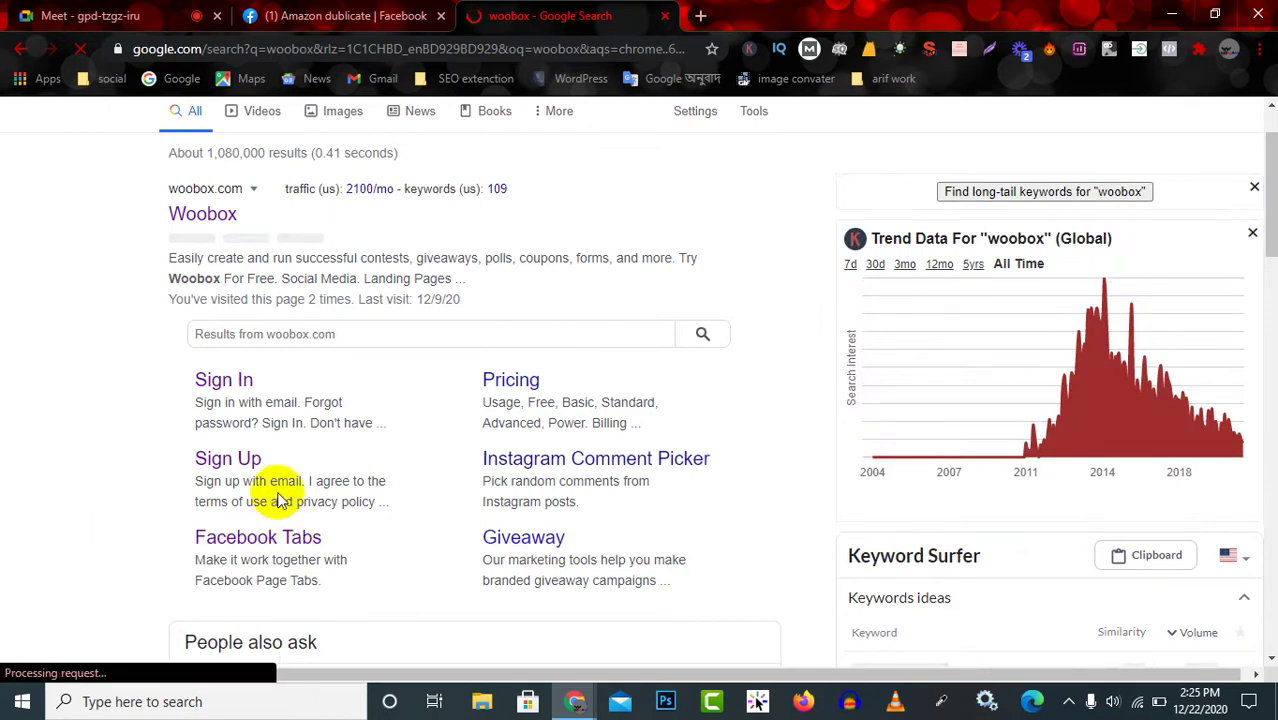
pyautogui.scroll(1, 285, 499)
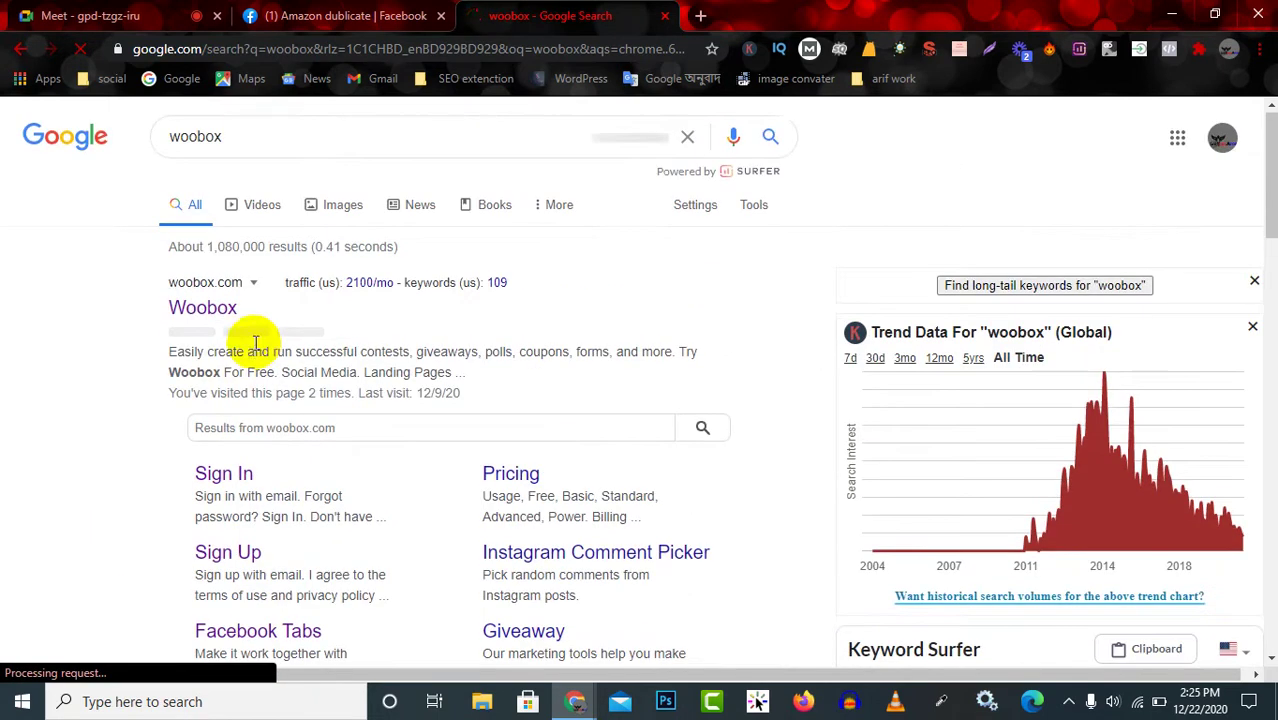
pyautogui.click(203, 306)
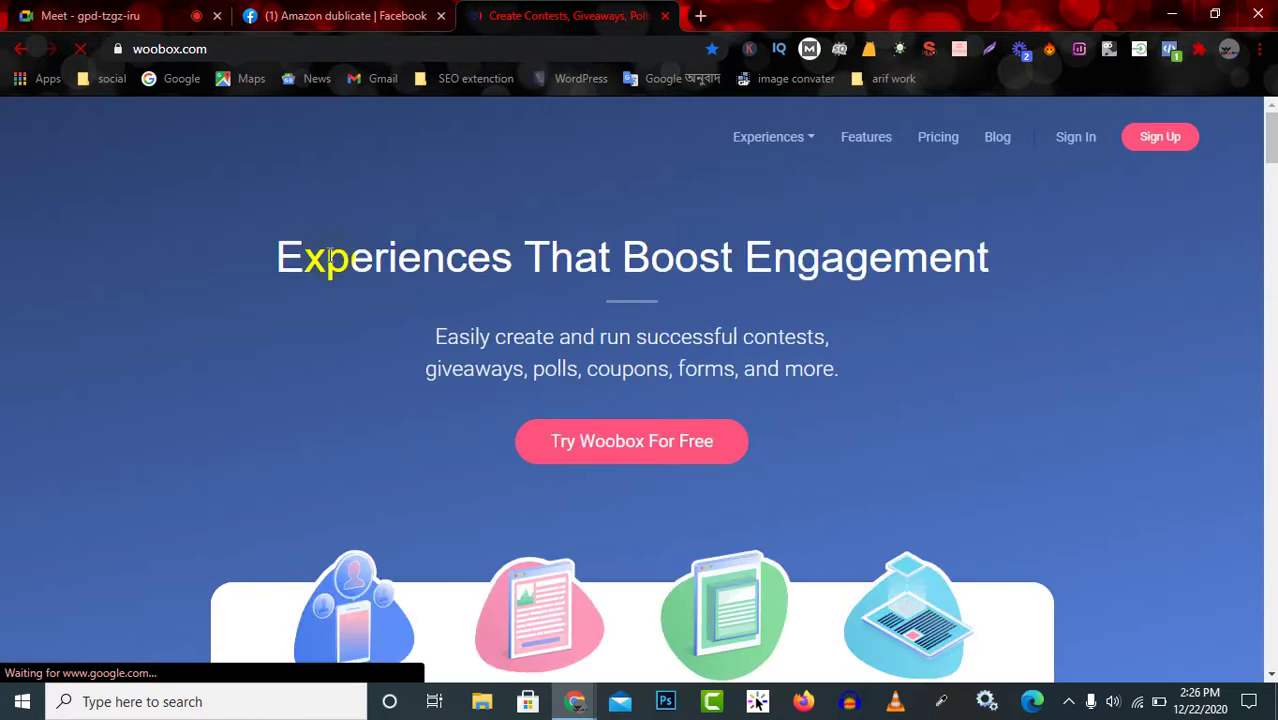
# Go to the Woobox sign-in page, briefly check the Meet call, then sign in with Facebook.
pyautogui.click(1069, 148)
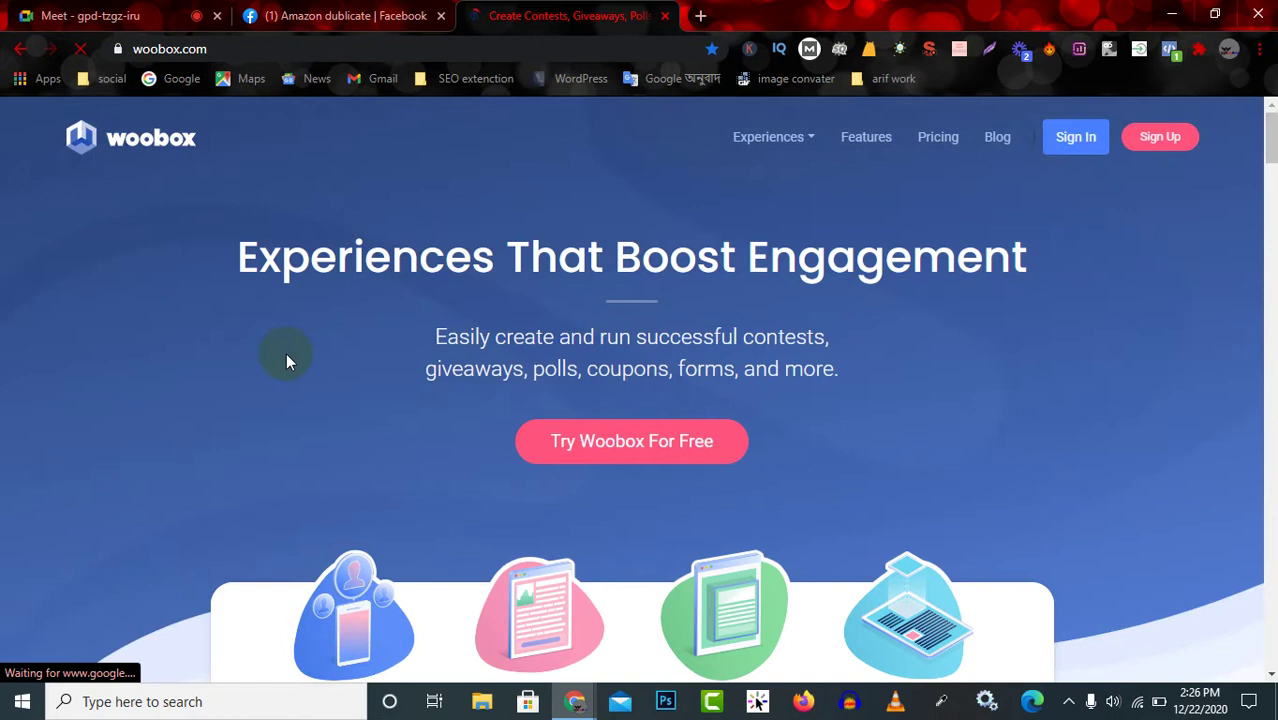
pyautogui.click(66, 12)
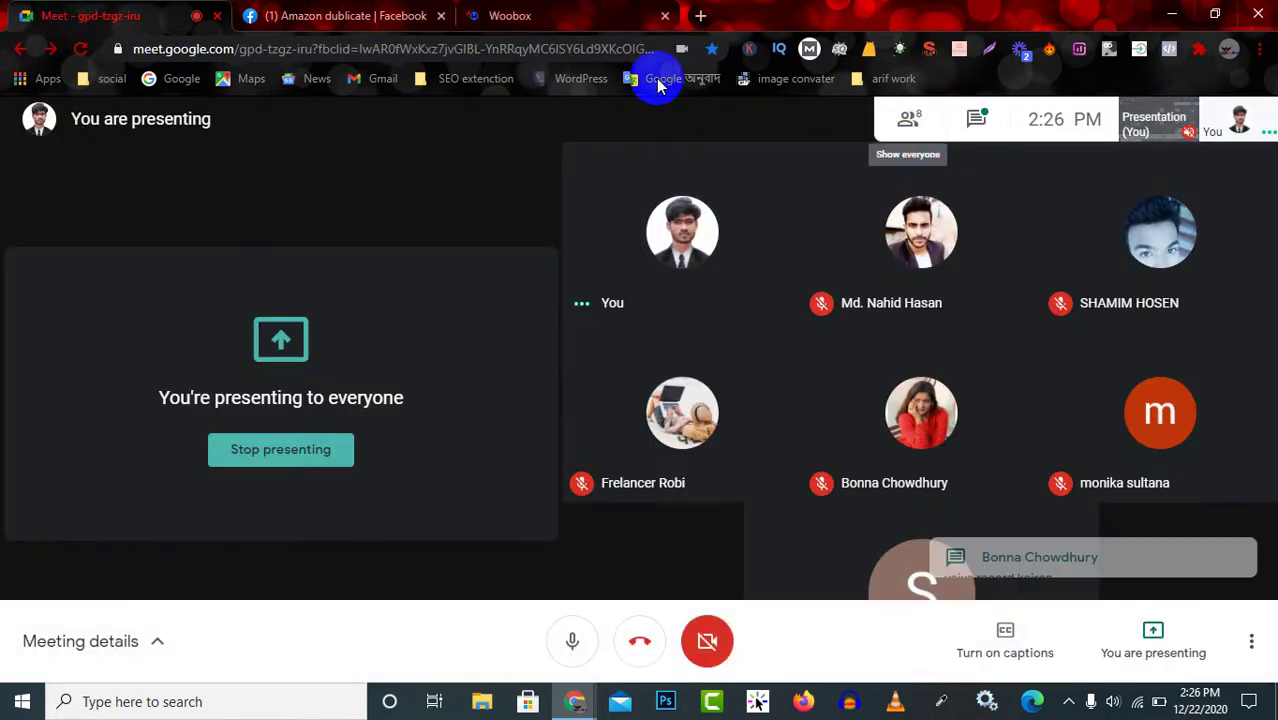
pyautogui.click(536, 10)
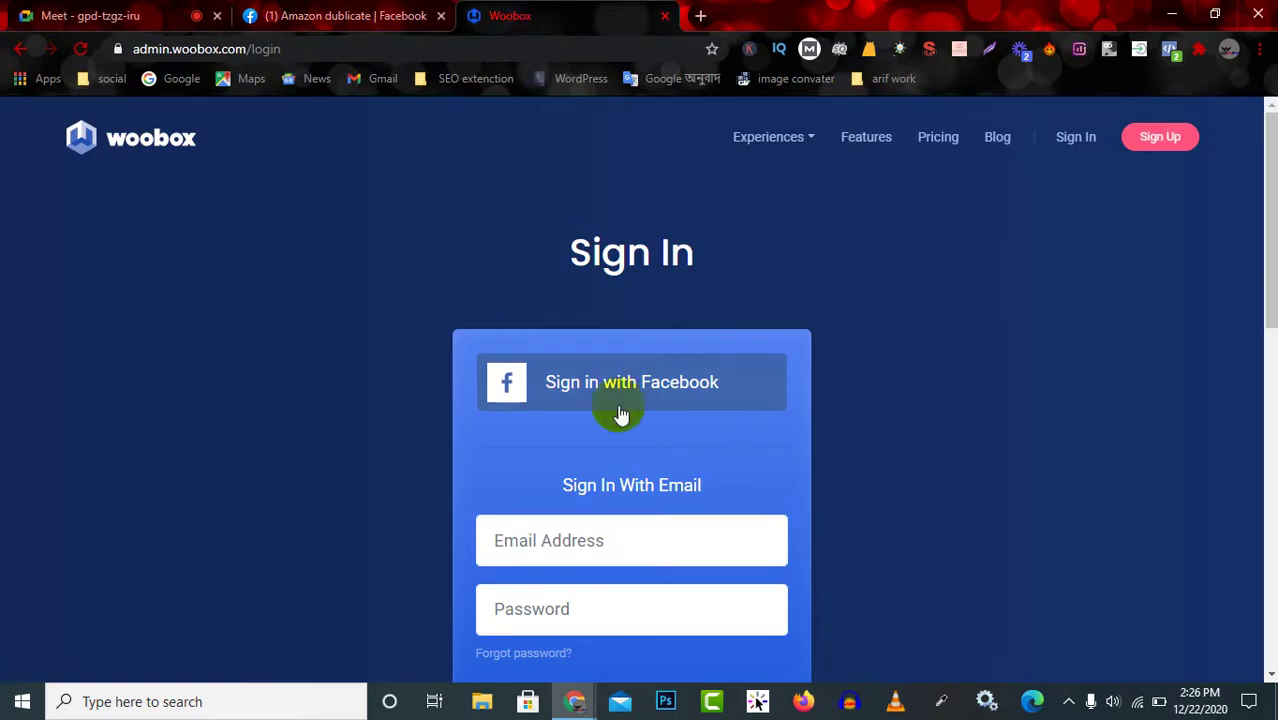
pyautogui.click(668, 373)
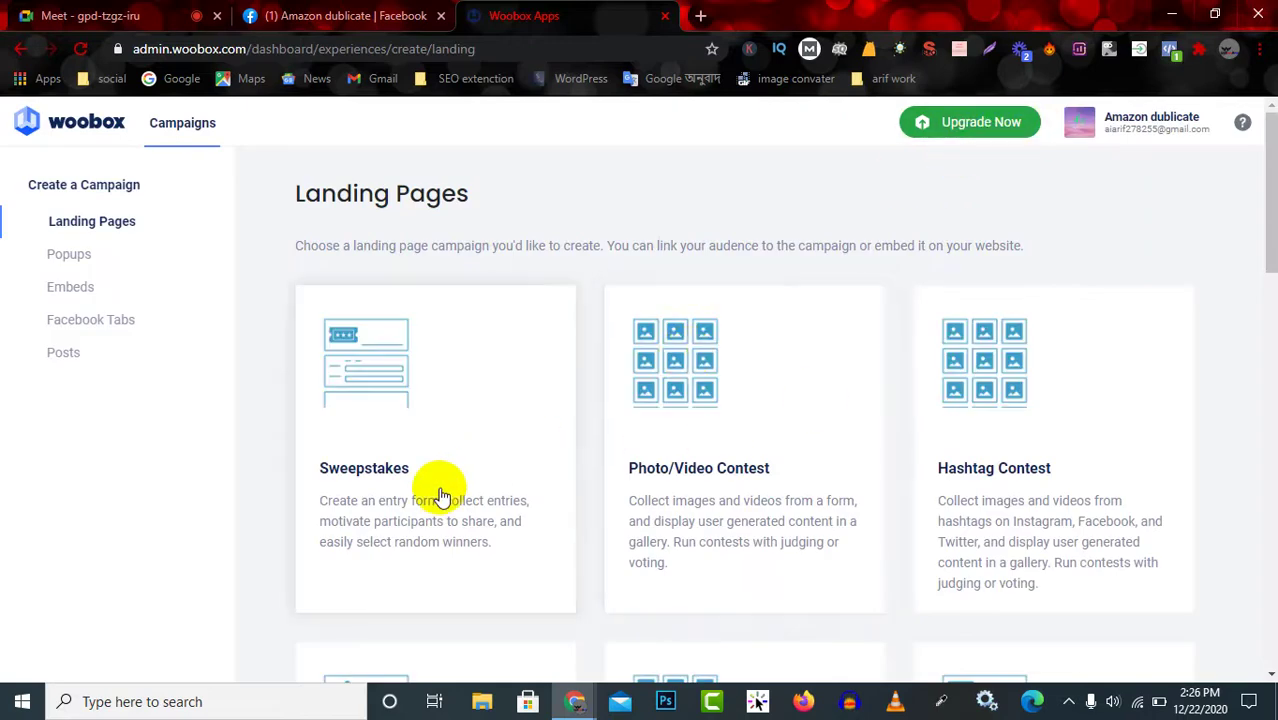
# Browse the Woobox campaigns page to review the Landing Pages campaign types.
pyautogui.scroll(-3, 414, 502)
pyautogui.scroll(4, 263, 410)
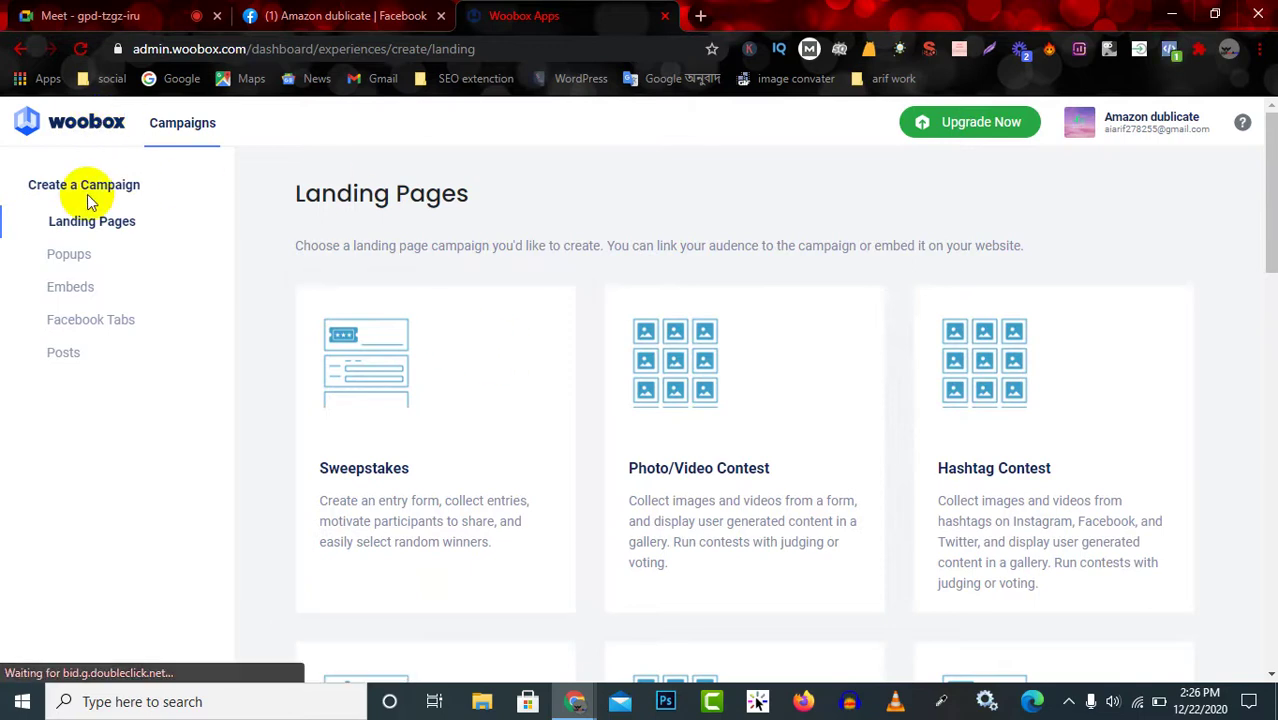
pyautogui.click(29, 124)
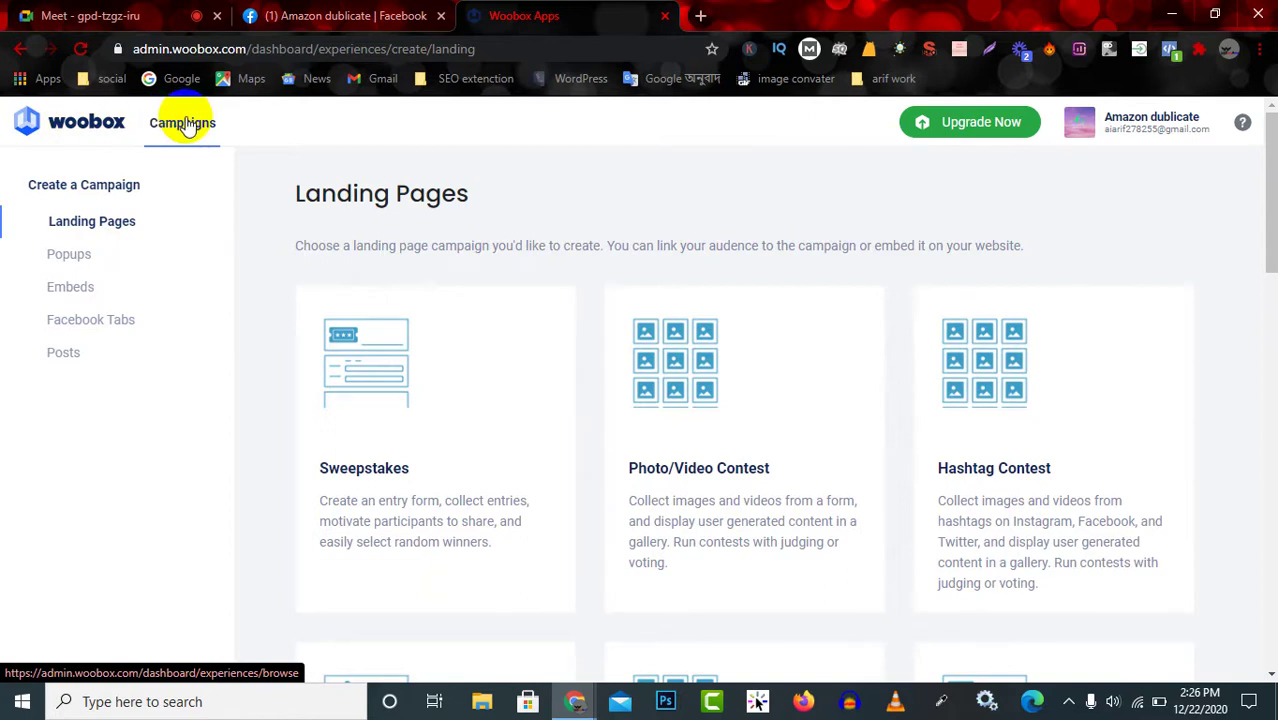
pyautogui.scroll(-13, 422, 277)
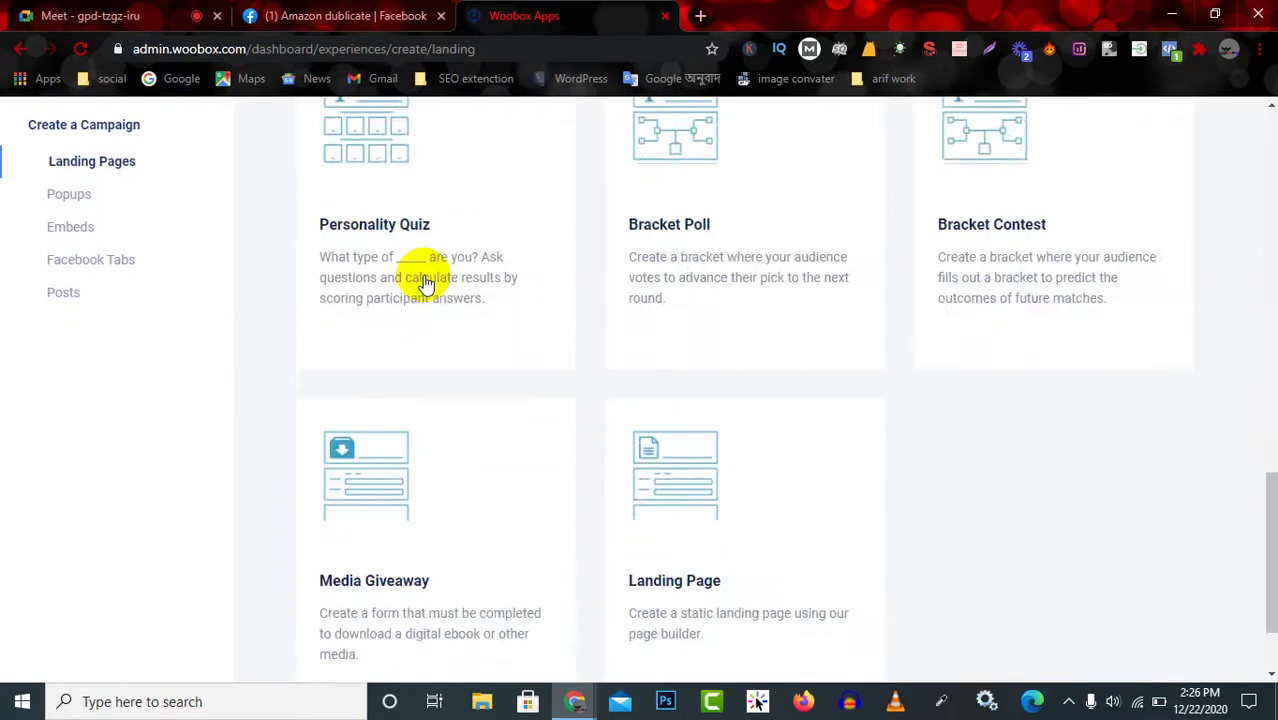
pyautogui.scroll(13, 425, 283)
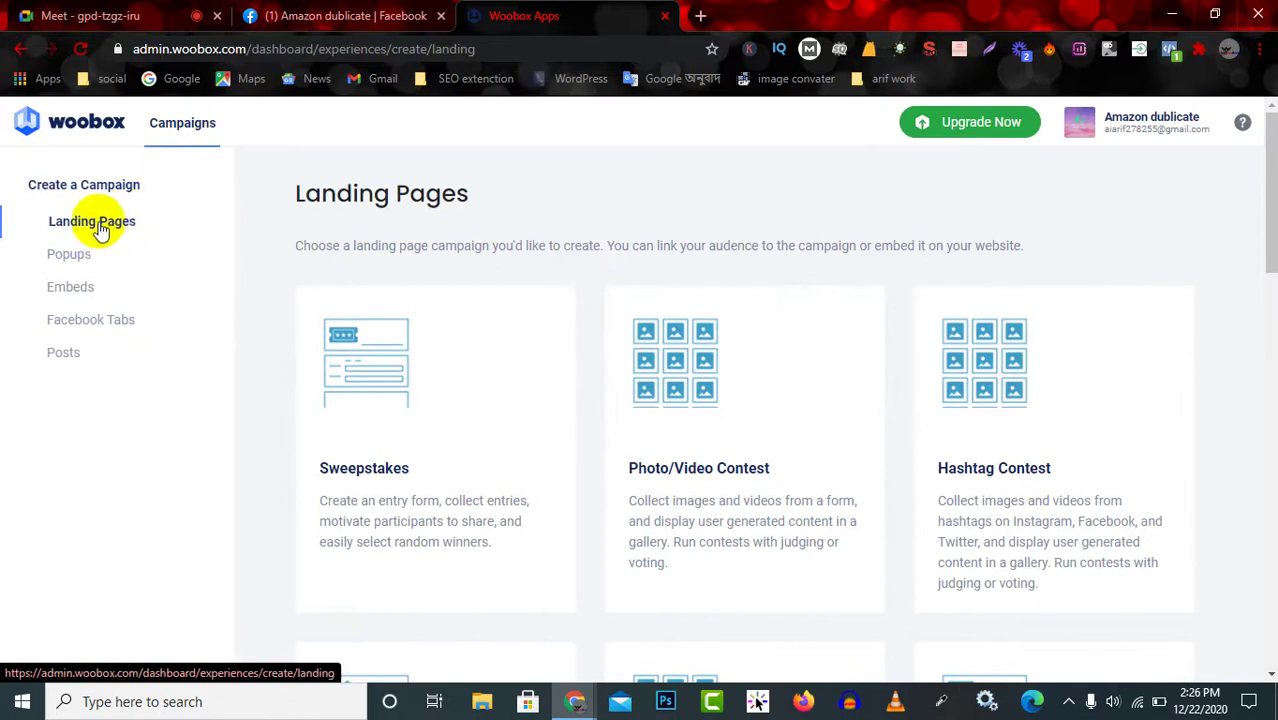
pyautogui.scroll(-1, 456, 280)
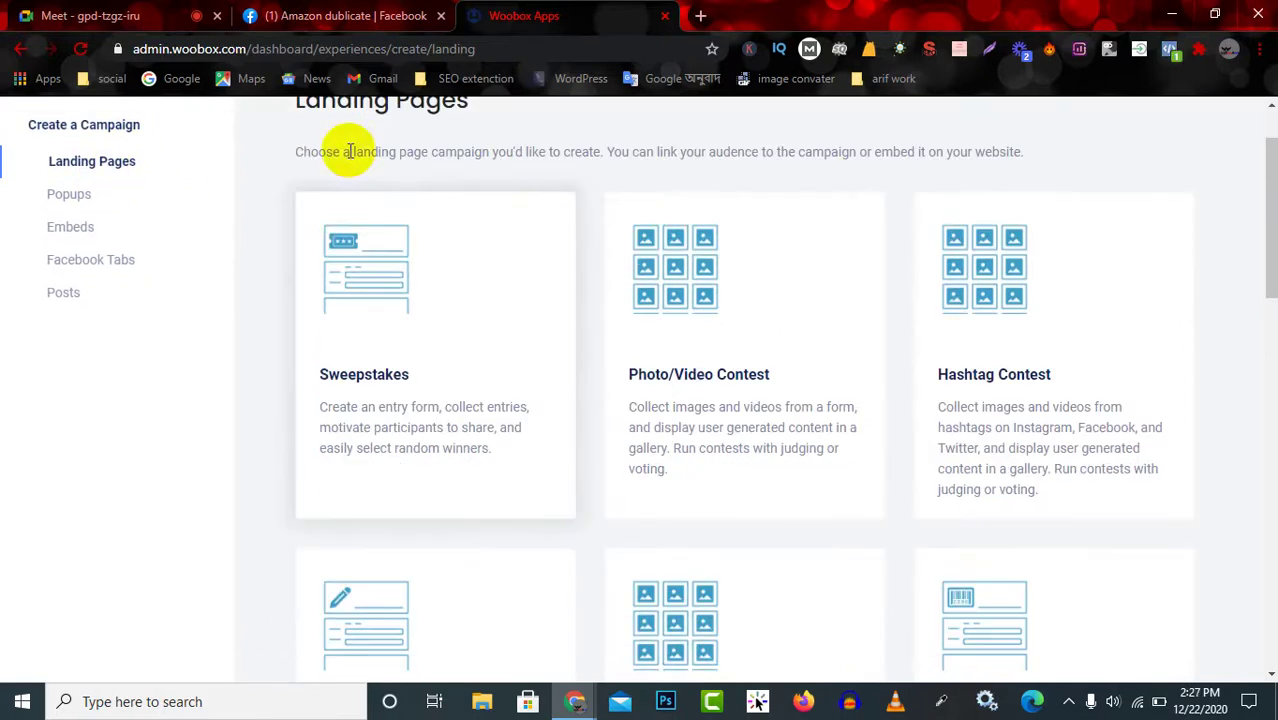
pyautogui.scroll(-9, 730, 402)
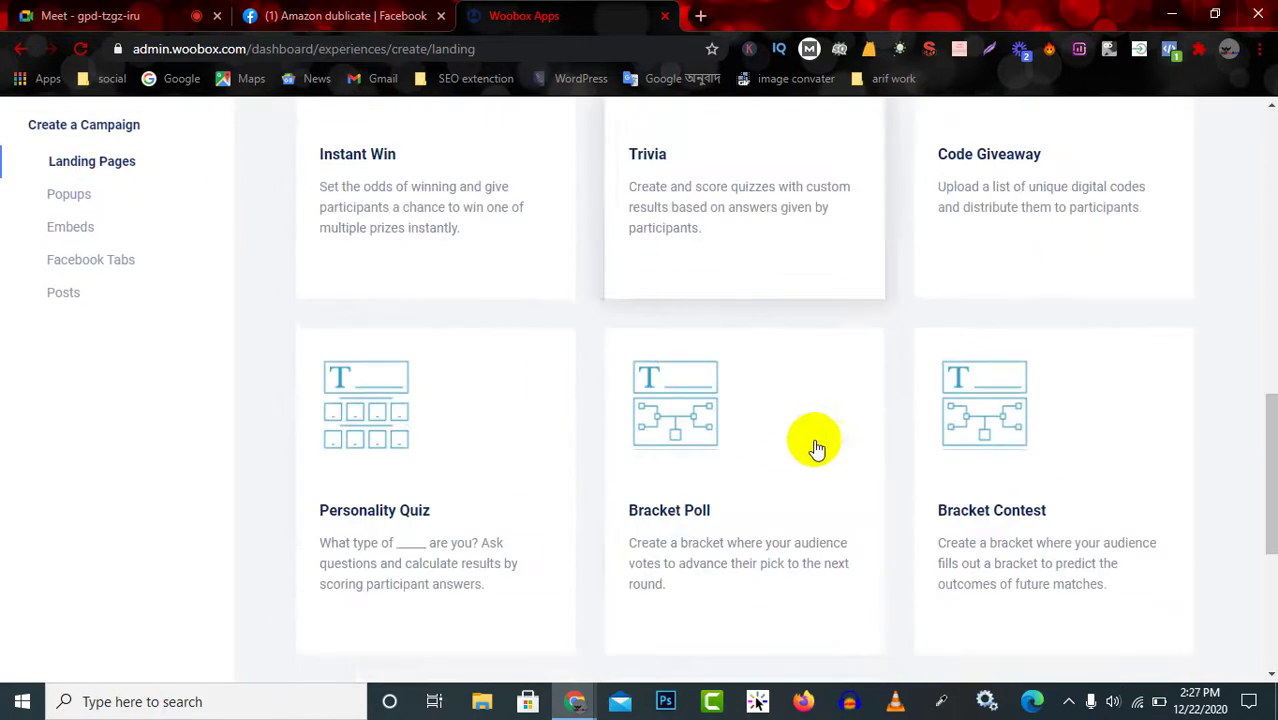
pyautogui.scroll(-4, 830, 575)
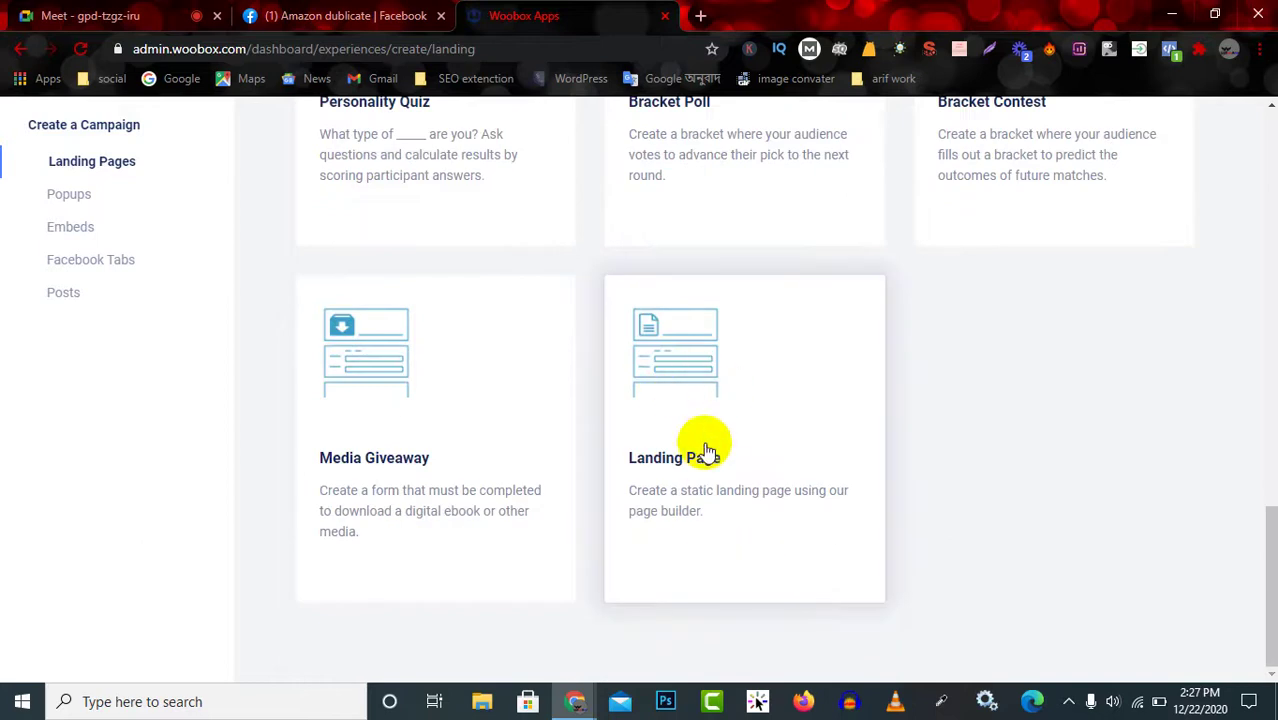
pyautogui.scroll(4, 470, 420)
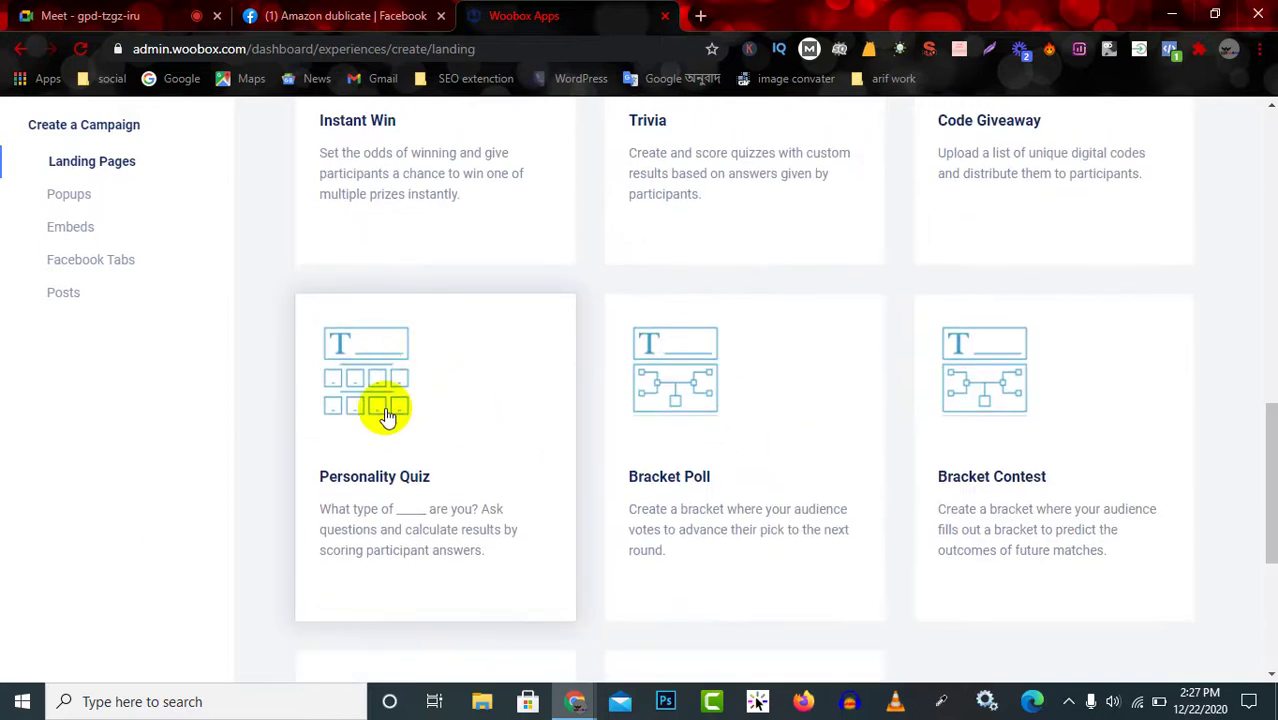
pyautogui.scroll(3, 944, 425)
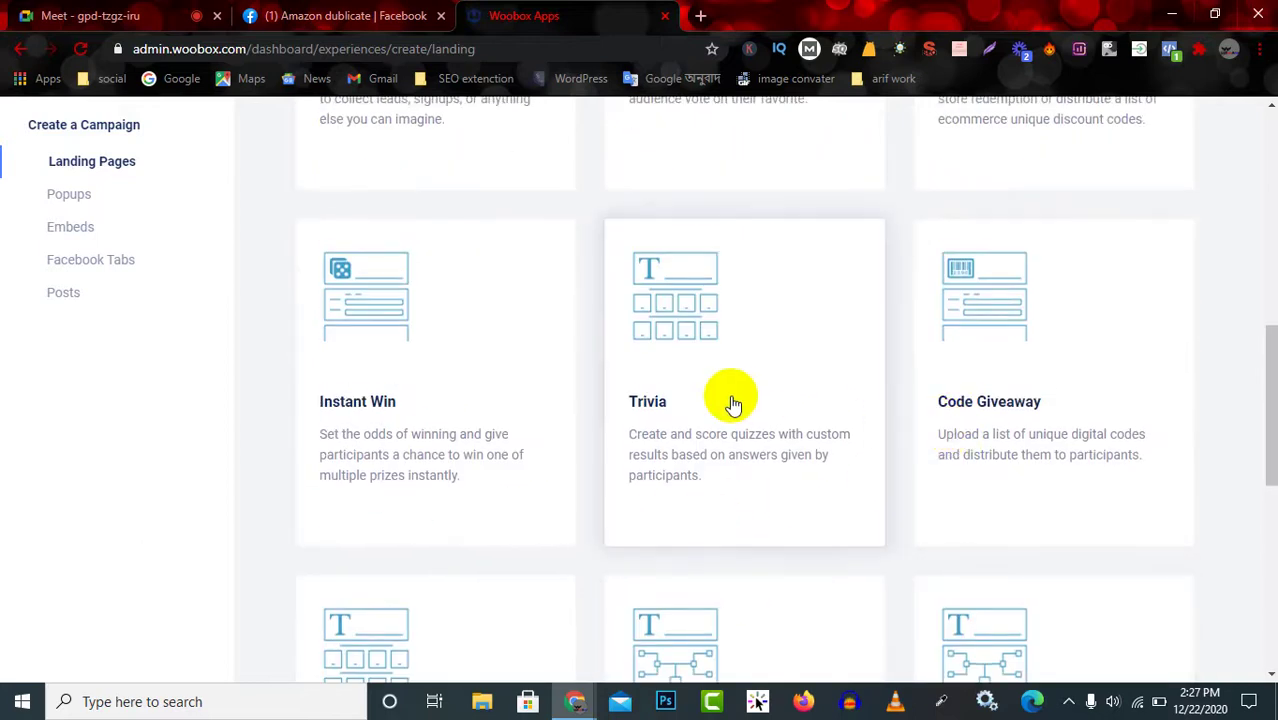
pyautogui.scroll(2, 700, 400)
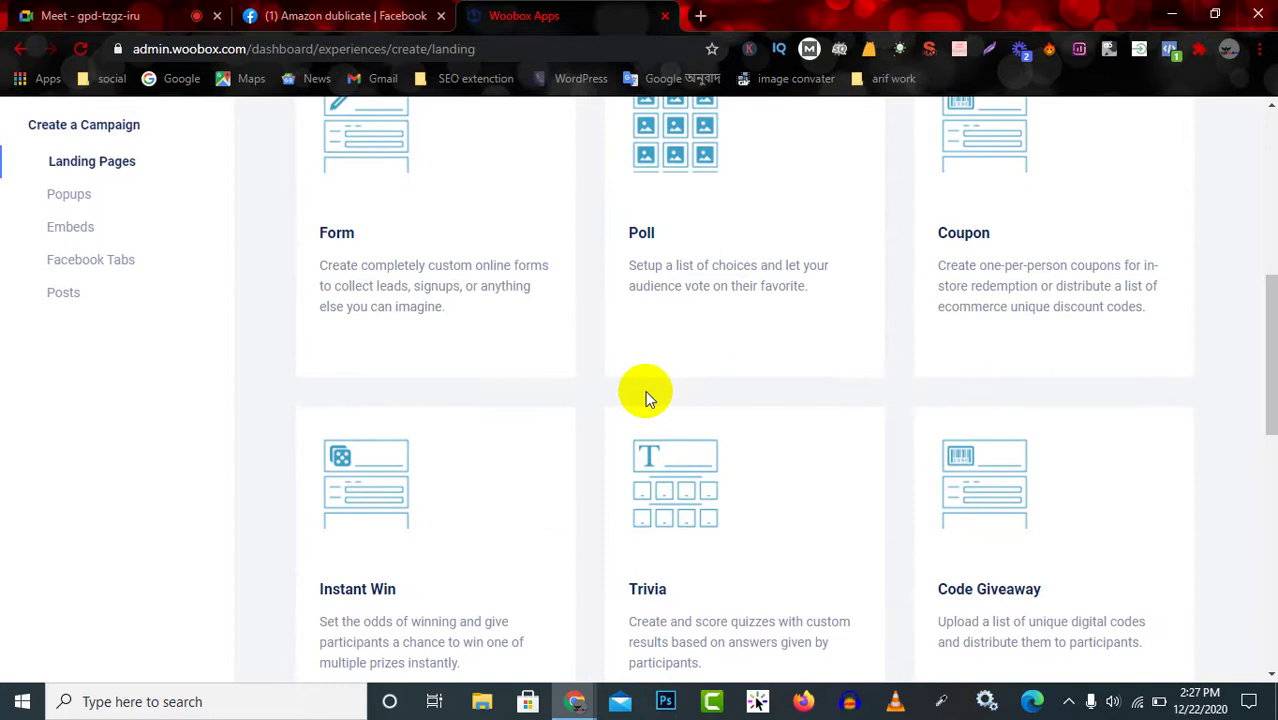
pyautogui.scroll(2, 430, 420)
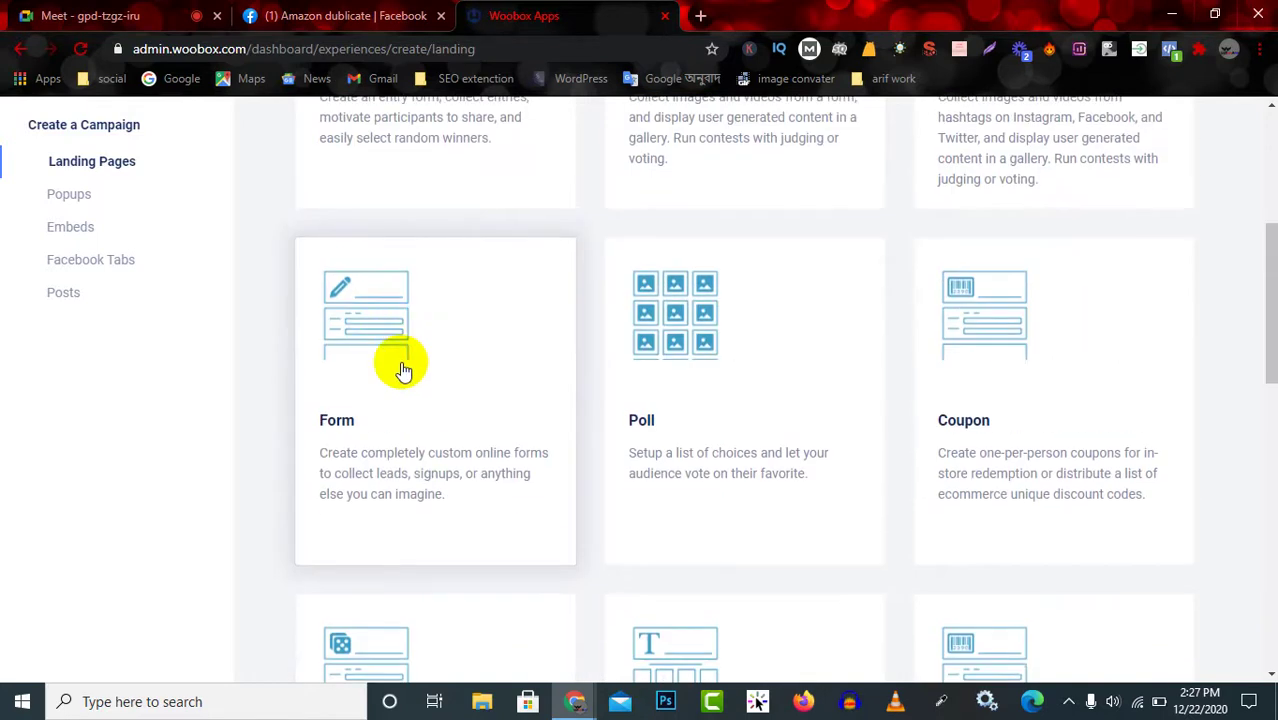
pyautogui.scroll(1, 402, 371)
pyautogui.scroll(-1, 404, 386)
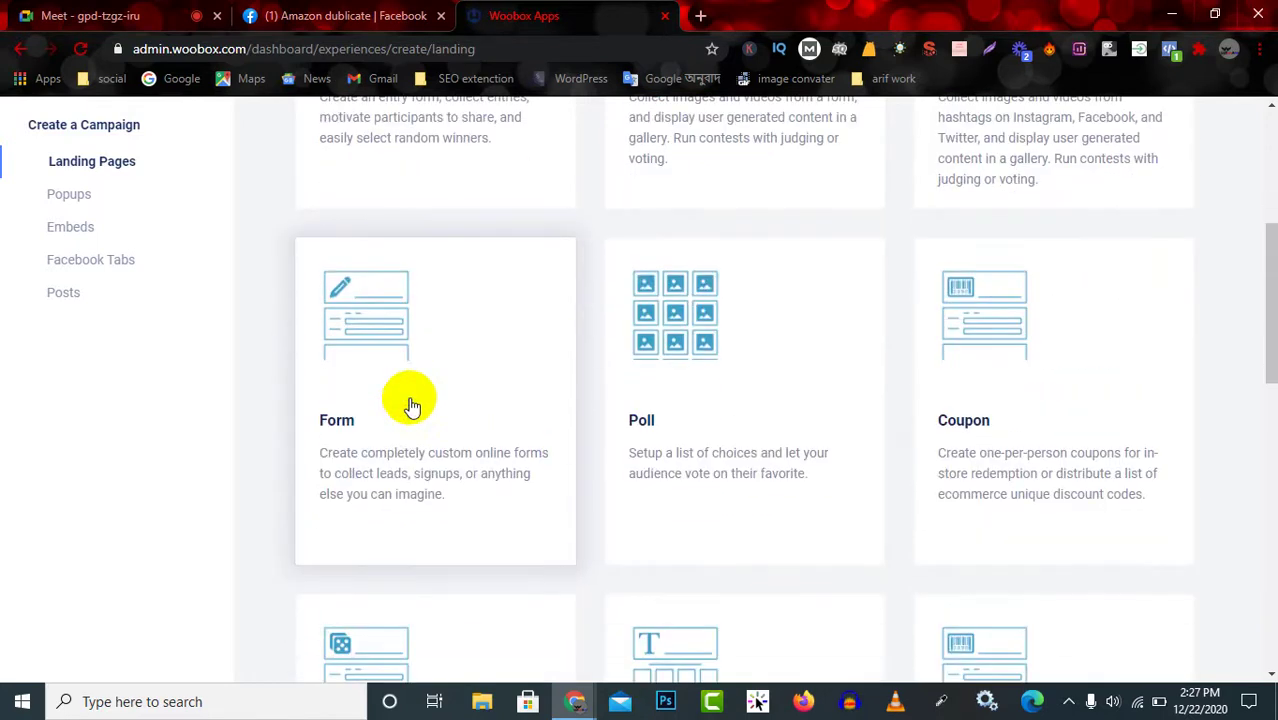
# Try a Form campaign, go back, and start a static Landing Page campaign instead.
pyautogui.click(310, 455)
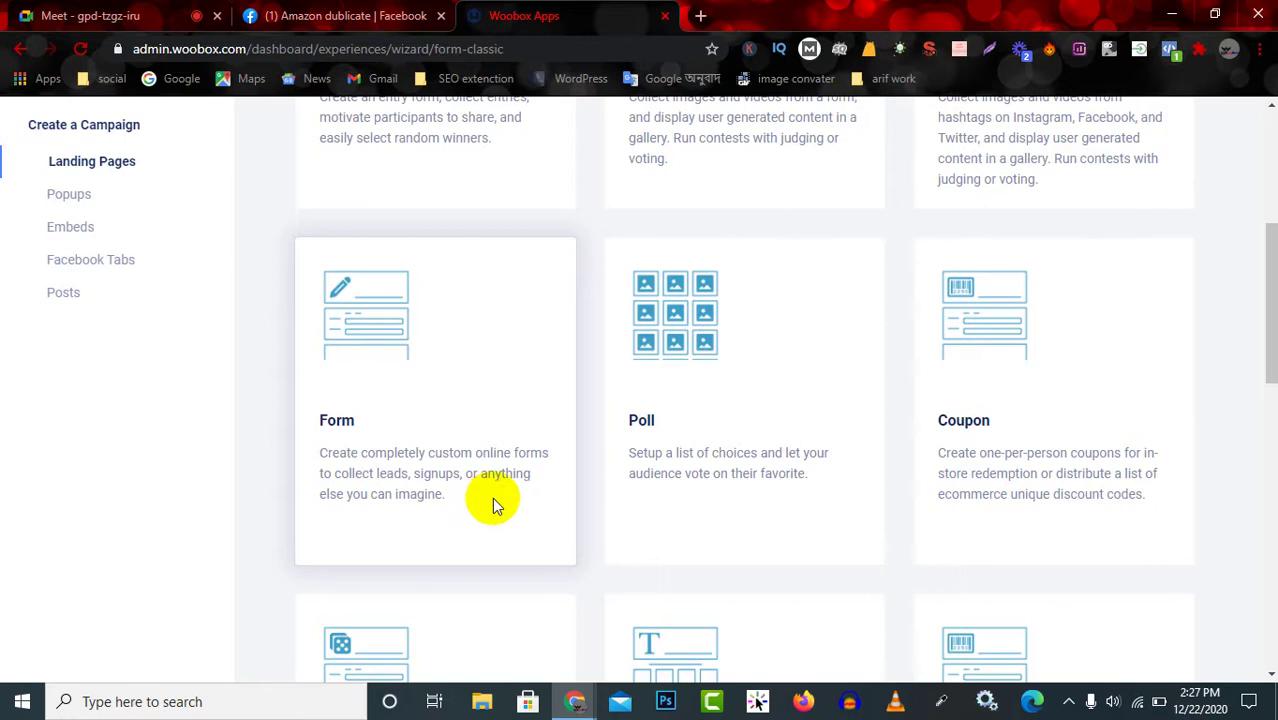
pyautogui.click(18, 49)
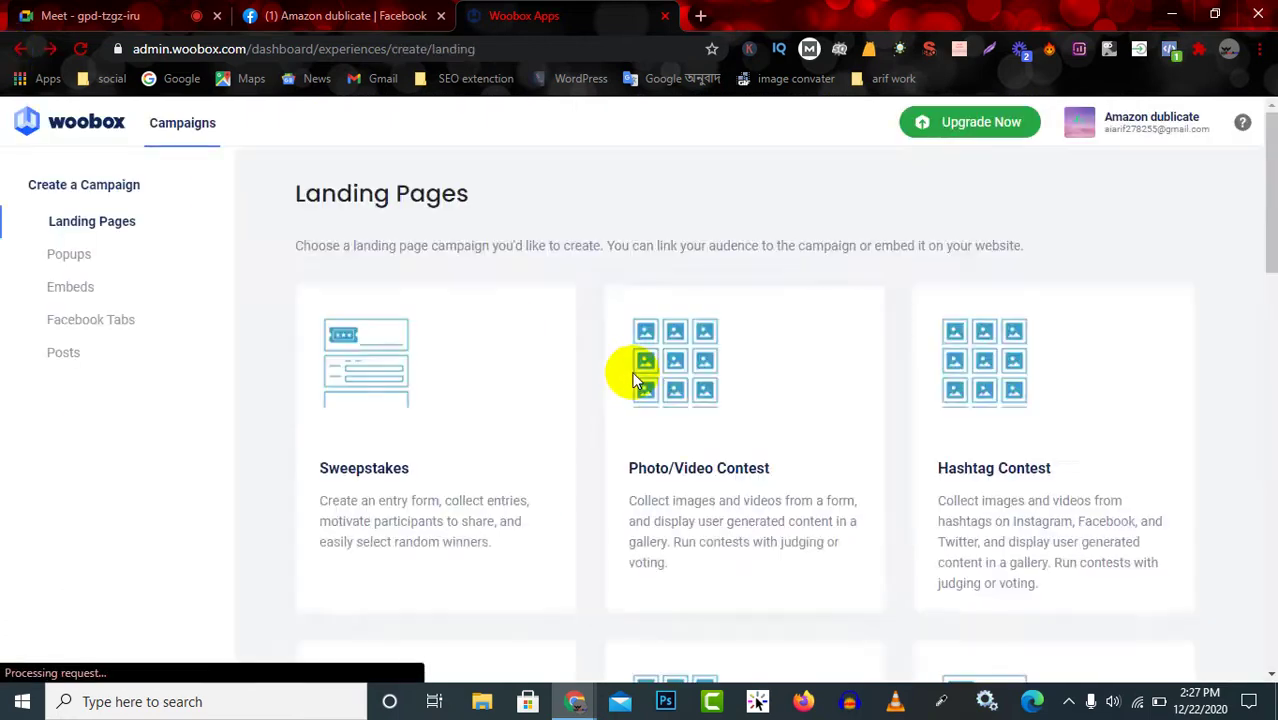
pyautogui.scroll(-8, 680, 440)
pyautogui.scroll(-6, 688, 427)
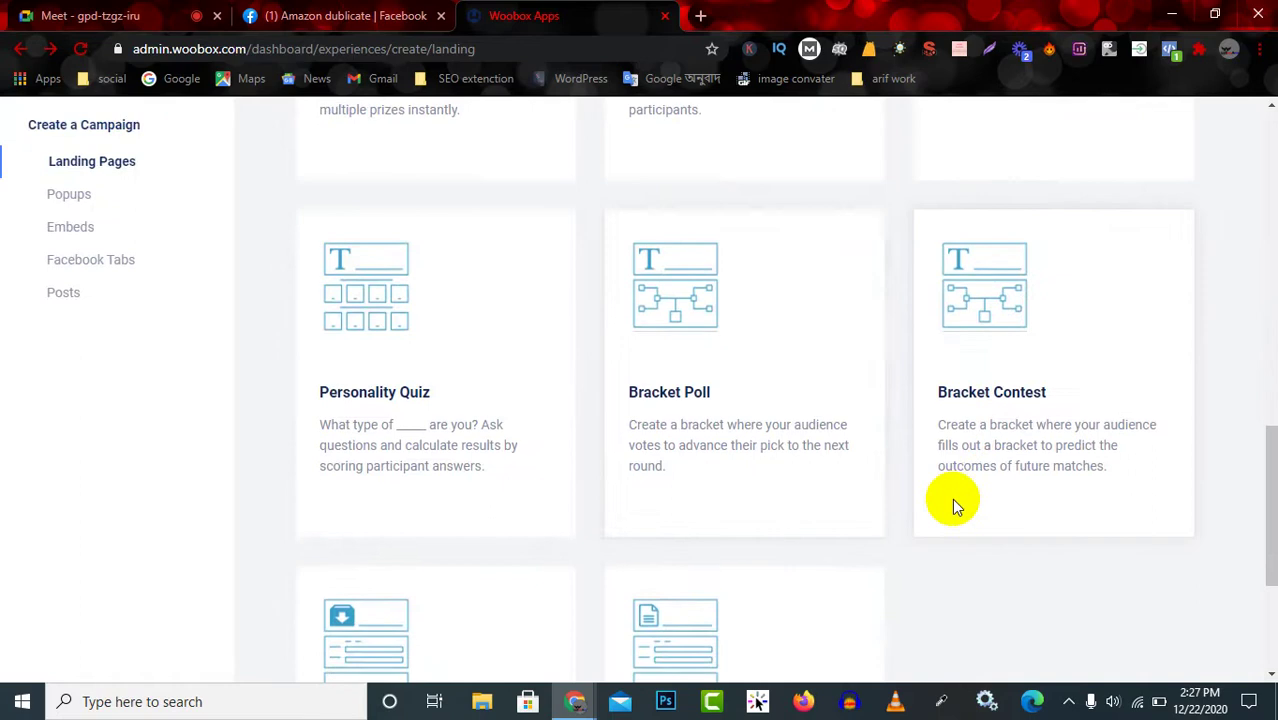
pyautogui.click(676, 502)
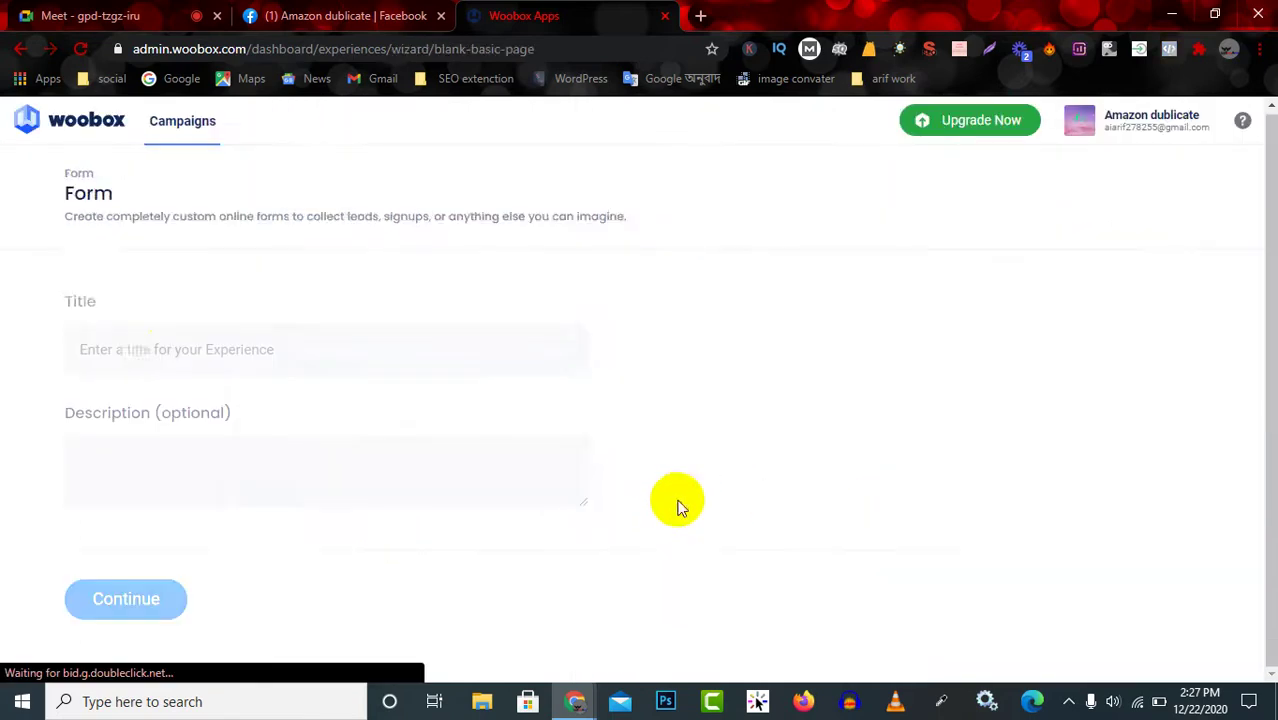
# Enter 'home' as the landing page title, leaving the optional description blank.
pyautogui.click(253, 350)
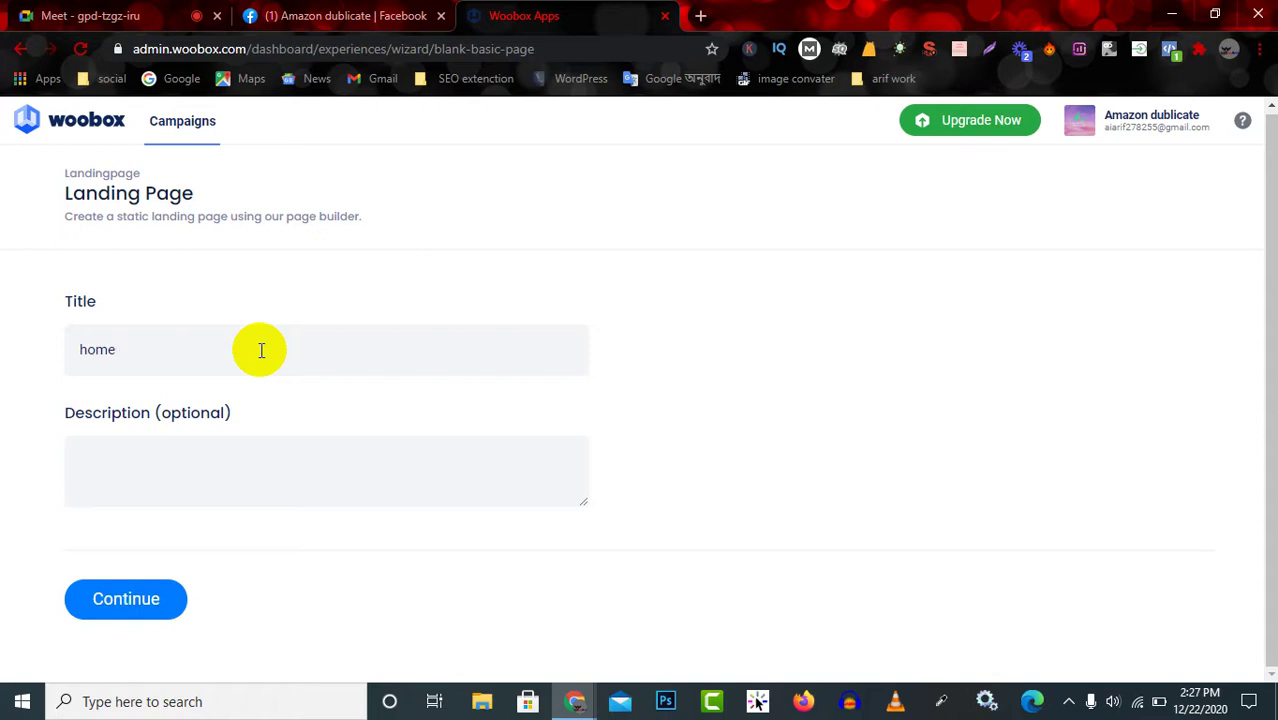
pyautogui.click(156, 473)
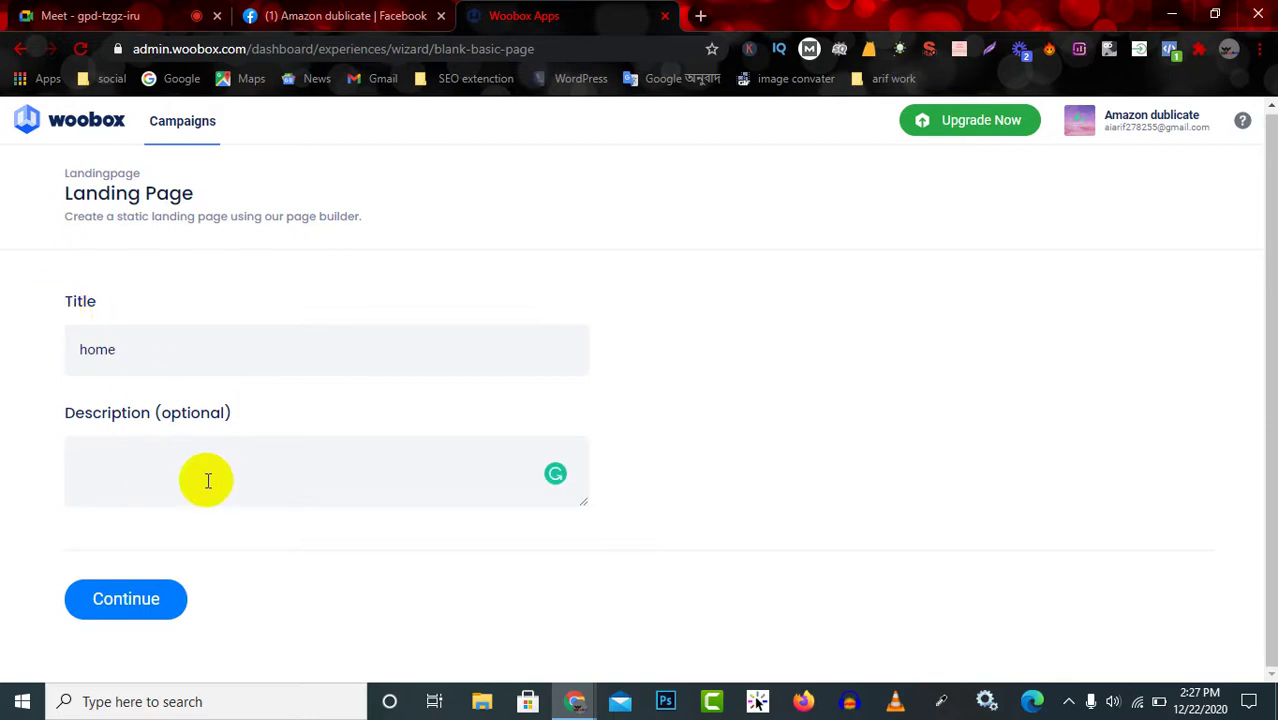
# In a new browser tab, search Google for 'digital marketing'.
pyautogui.click(699, 16)
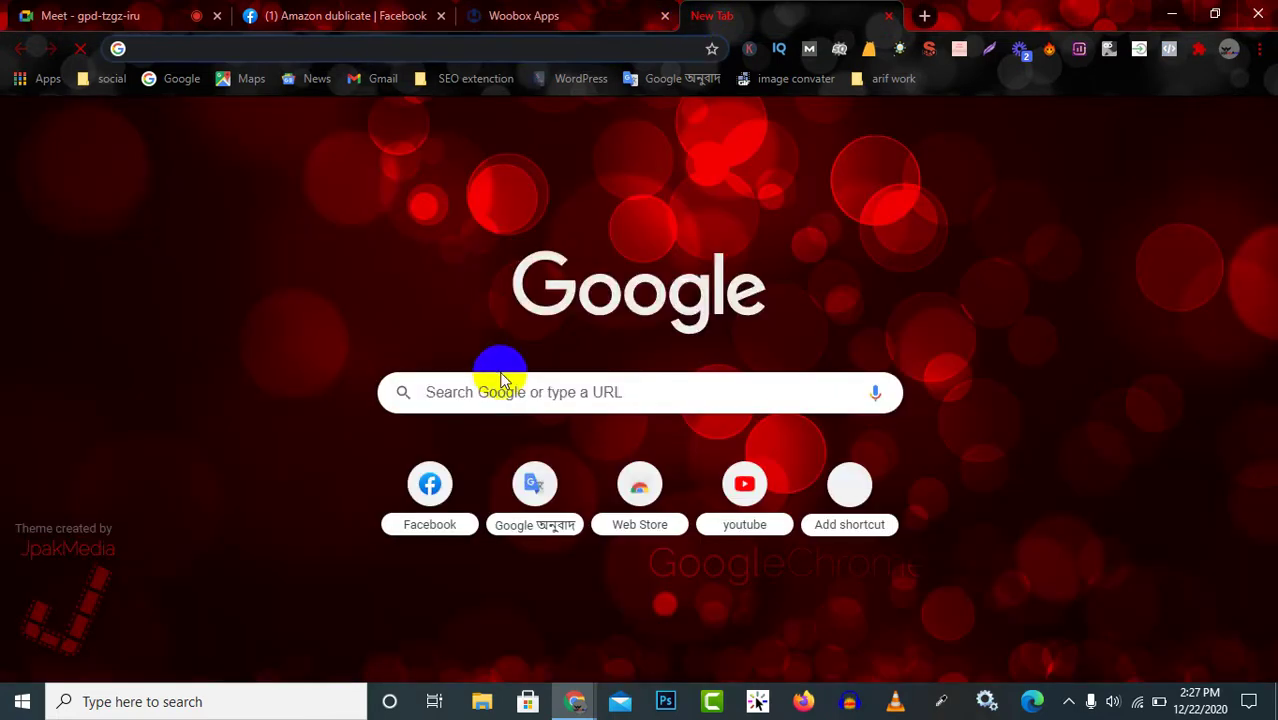
pyautogui.click(504, 377)
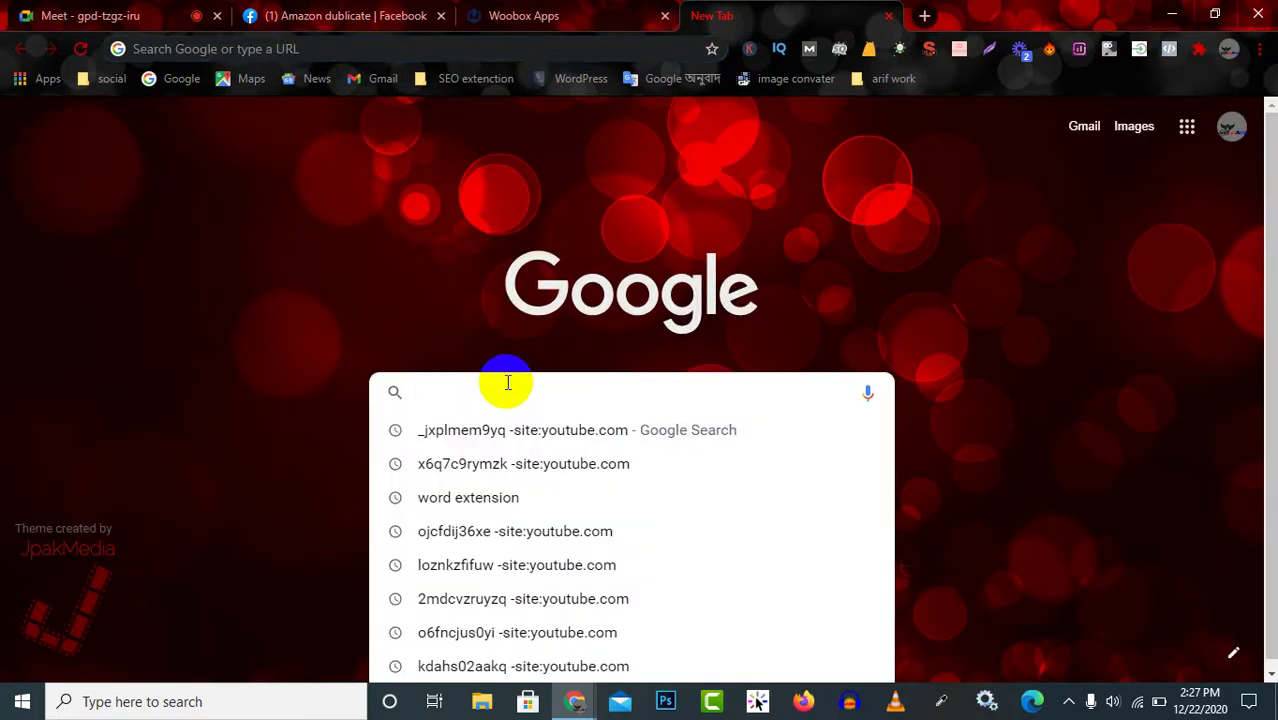
pyautogui.write('digit')
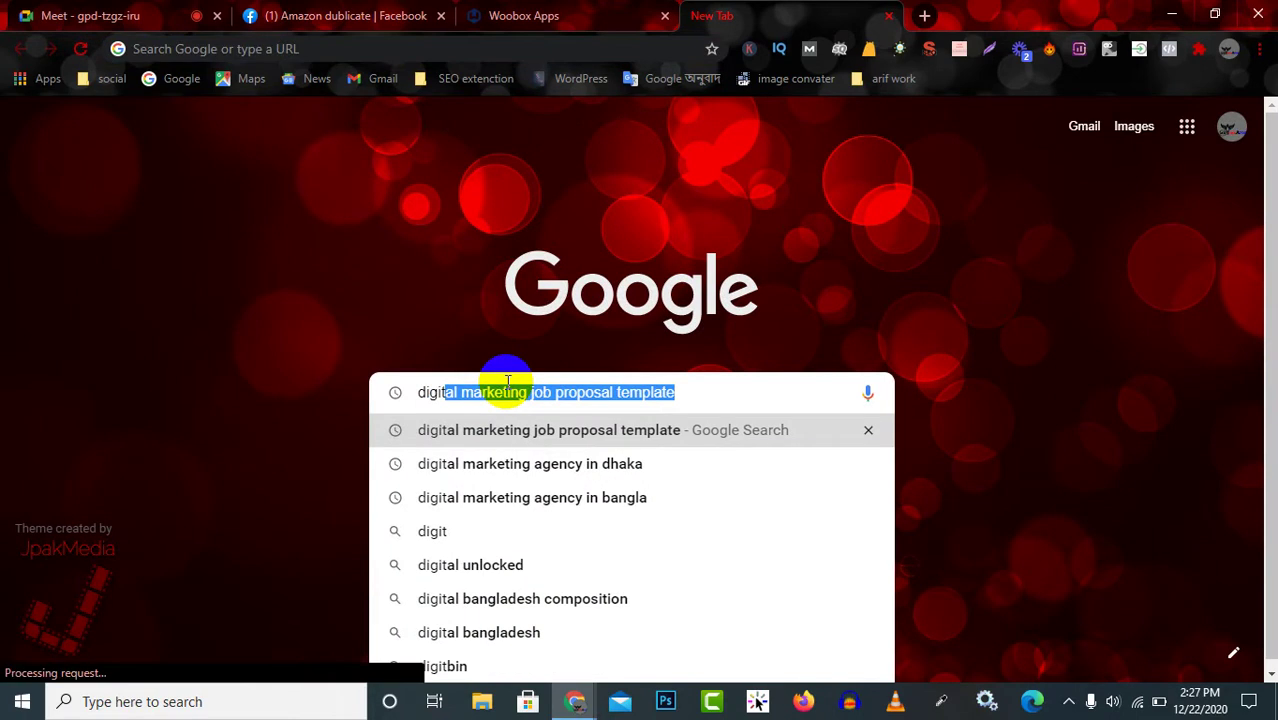
pyautogui.click(535, 392)
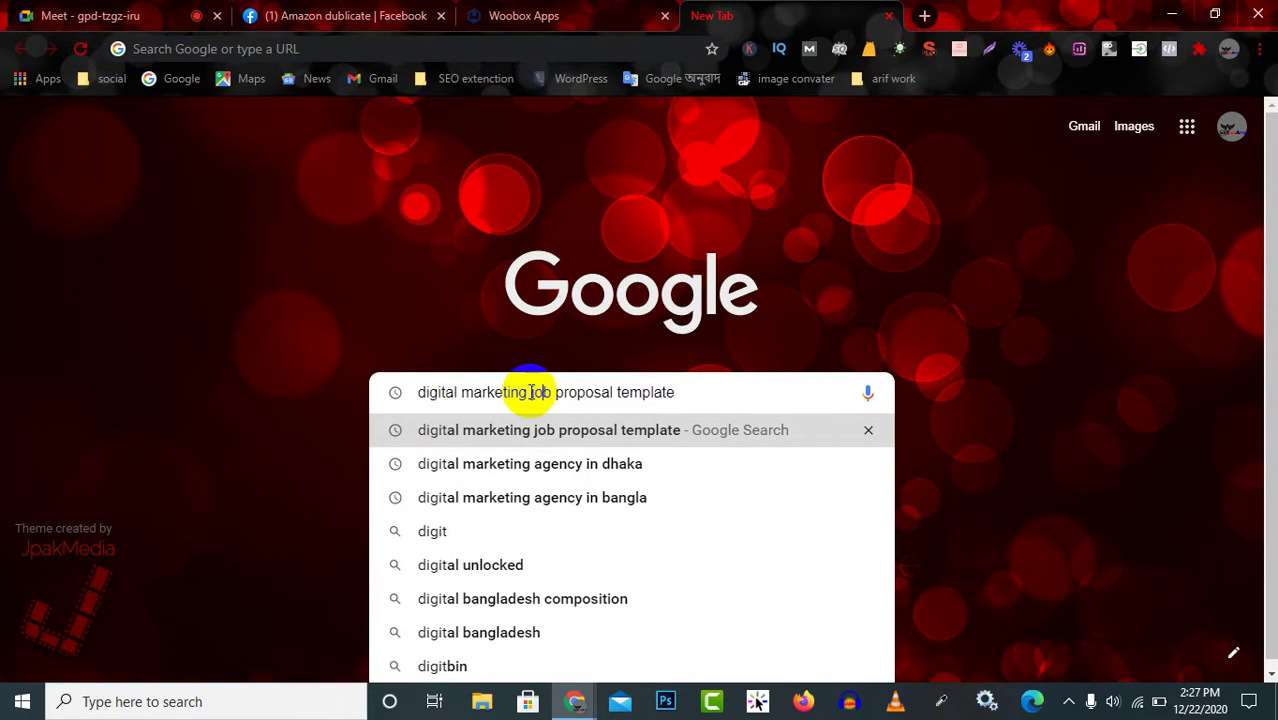
pyautogui.moveTo(536, 392); pyautogui.dragTo(708, 386)
pyautogui.press('BackSpace')
pyautogui.press('Return')
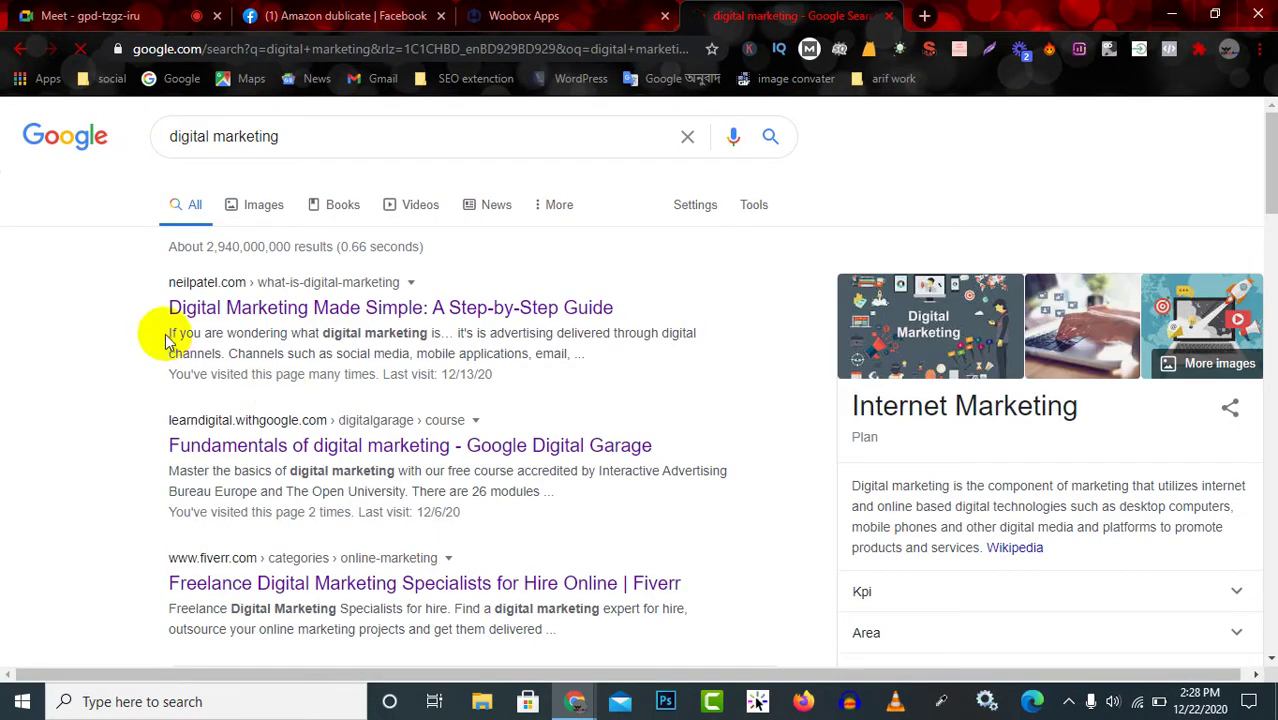
# Copy the first search result's title and snippet text, then return to Woobox.
pyautogui.moveTo(171, 328); pyautogui.dragTo(587, 372)
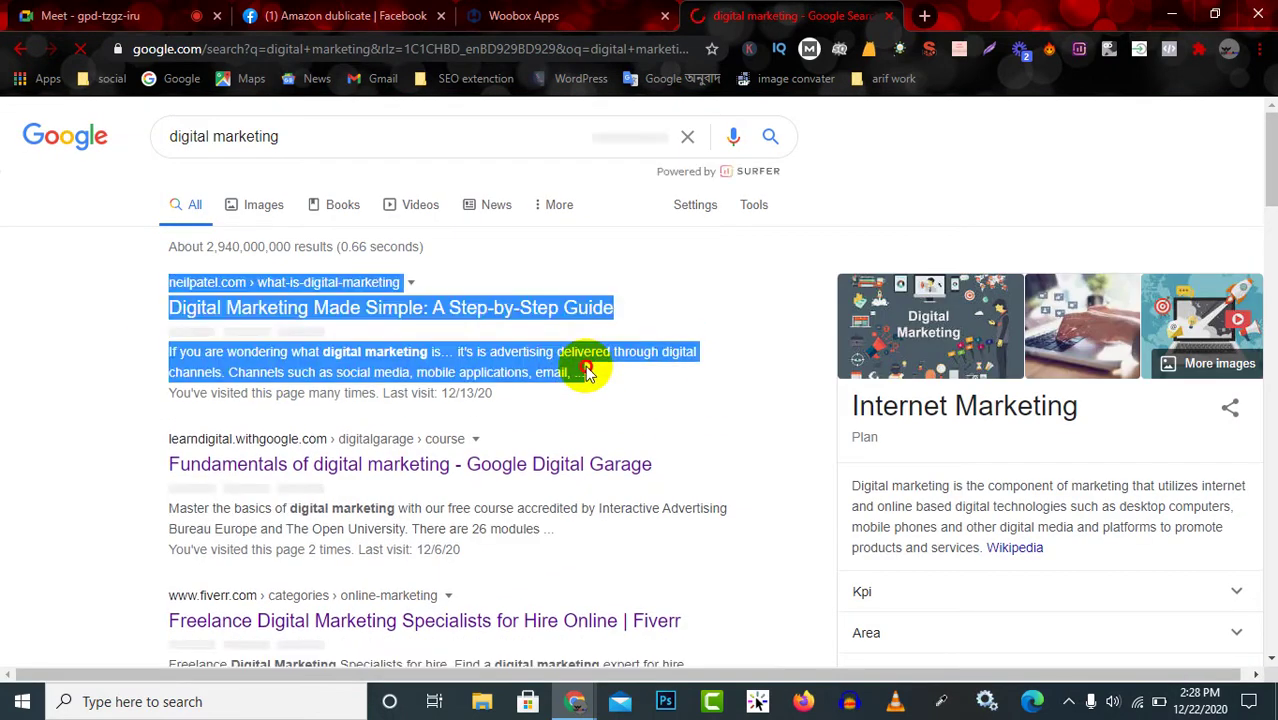
pyautogui.click(135, 348)
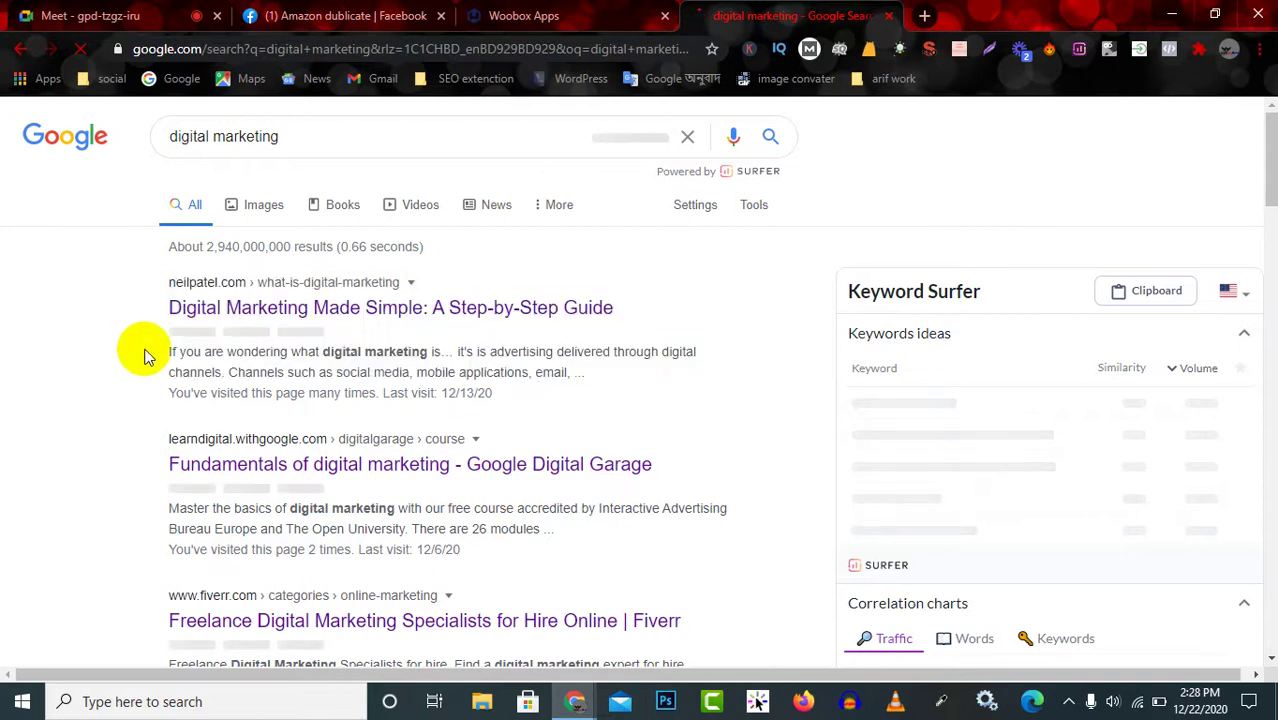
pyautogui.moveTo(171, 352); pyautogui.dragTo(408, 365)
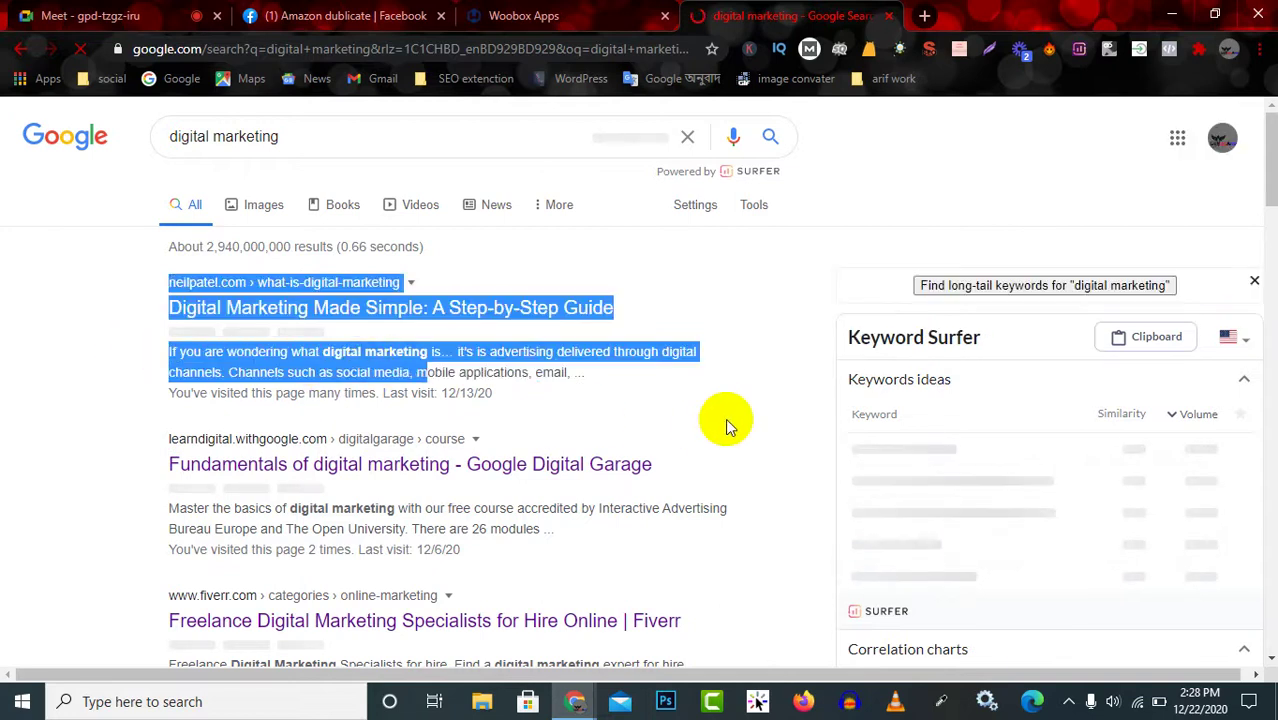
pyautogui.click(697, 413)
pyautogui.moveTo(590, 395); pyautogui.dragTo(458, 370)
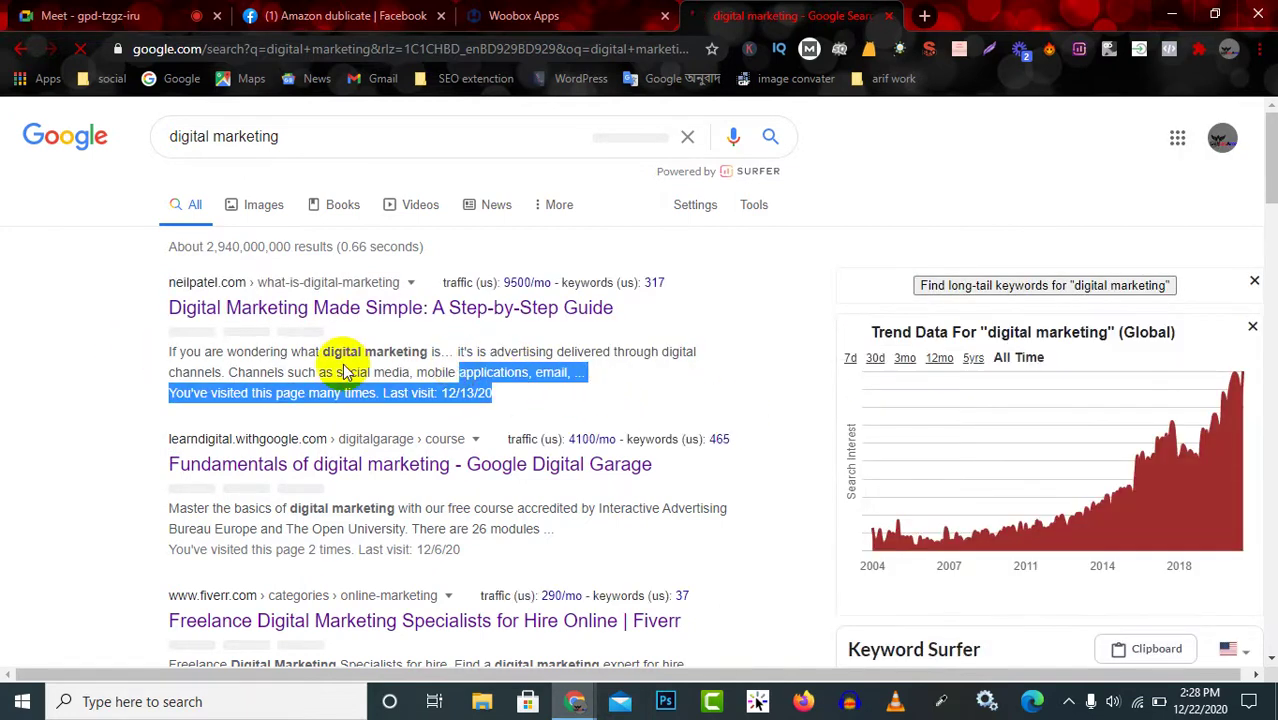
pyautogui.click(160, 350)
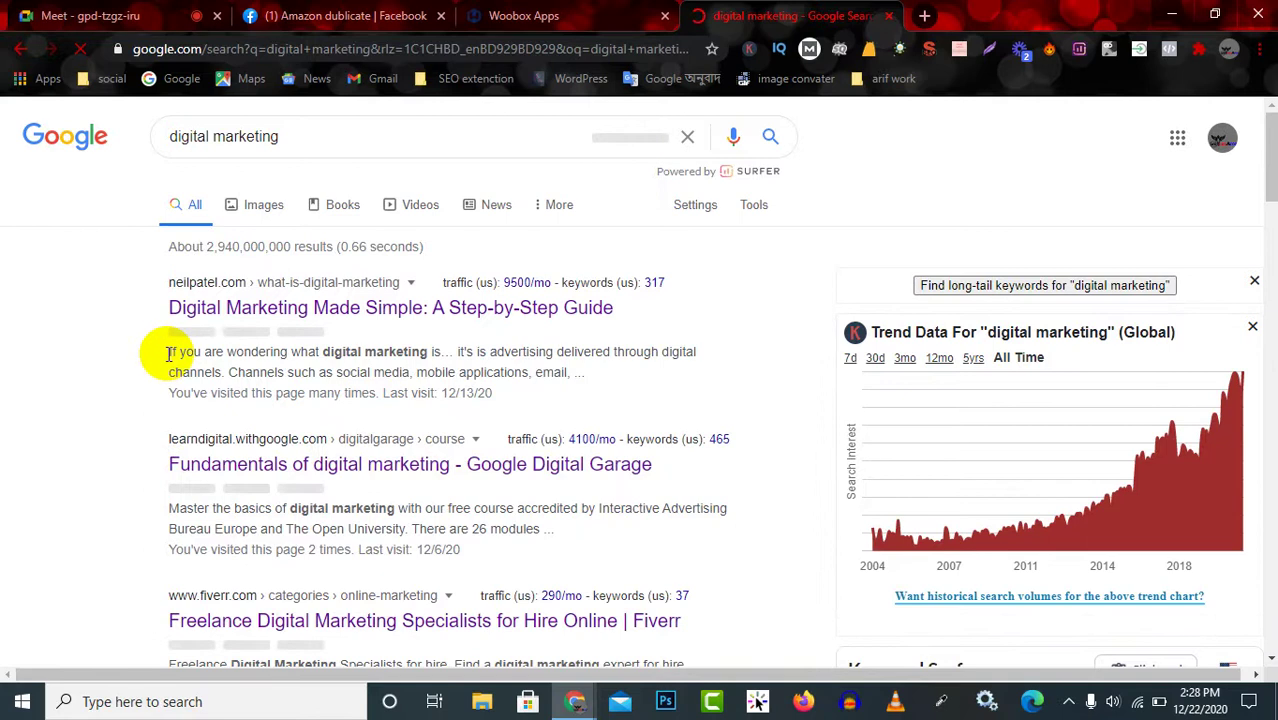
pyautogui.moveTo(285, 360); pyautogui.dragTo(575, 390)
pyautogui.click(137, 378)
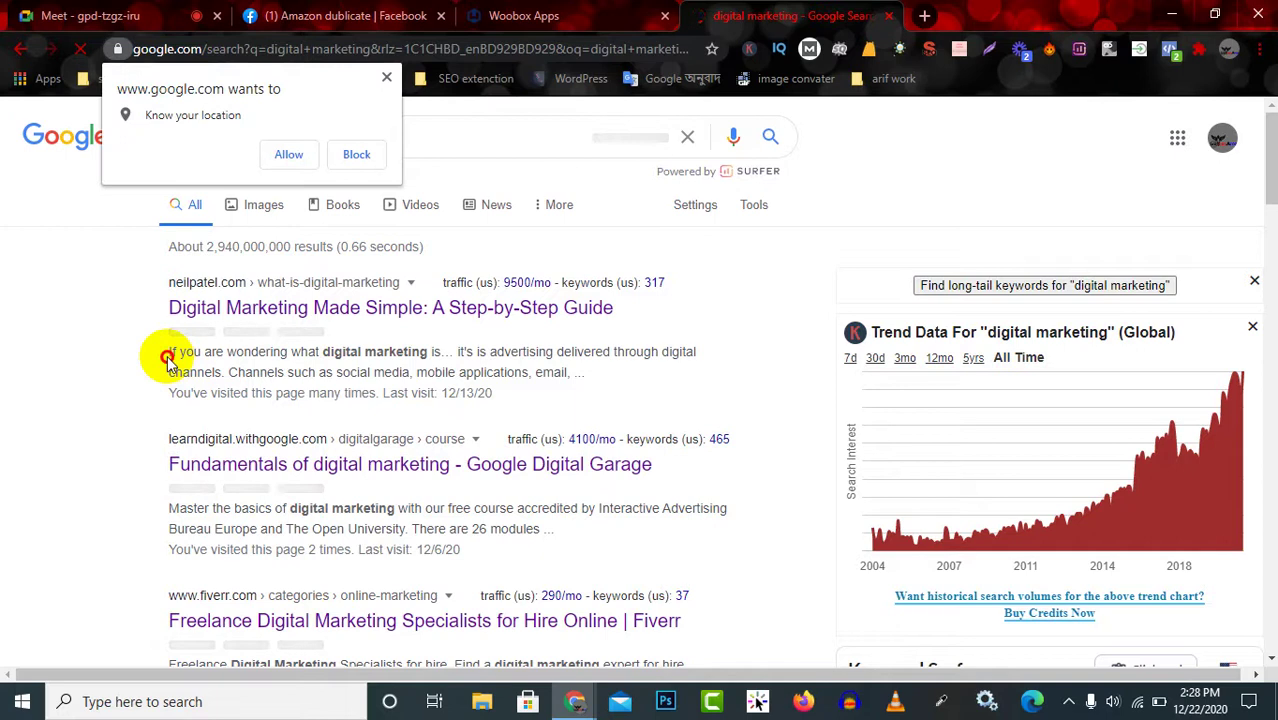
pyautogui.moveTo(163, 357); pyautogui.dragTo(596, 381)
pyautogui.click(596, 378)
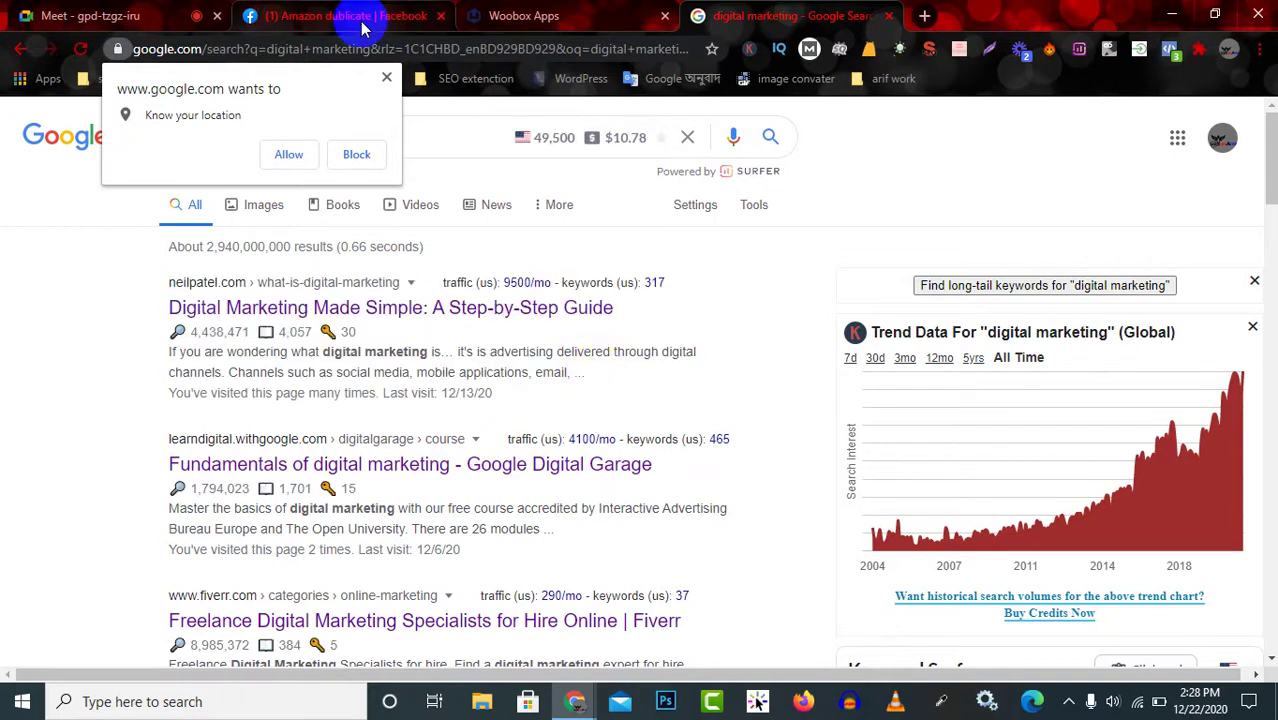
pyautogui.click(541, 12)
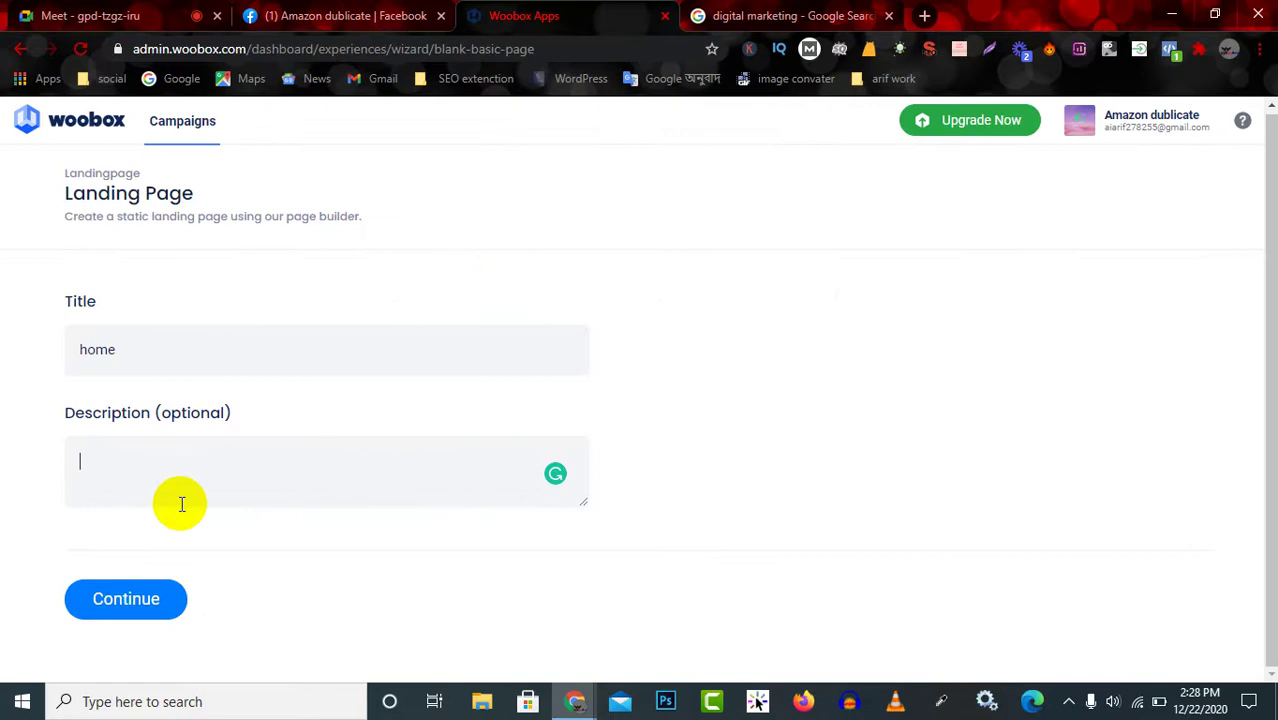
# Paste the copied digital marketing text as the description and continue to create the 'home' page.
pyautogui.hotkey('ctrl', 'v')
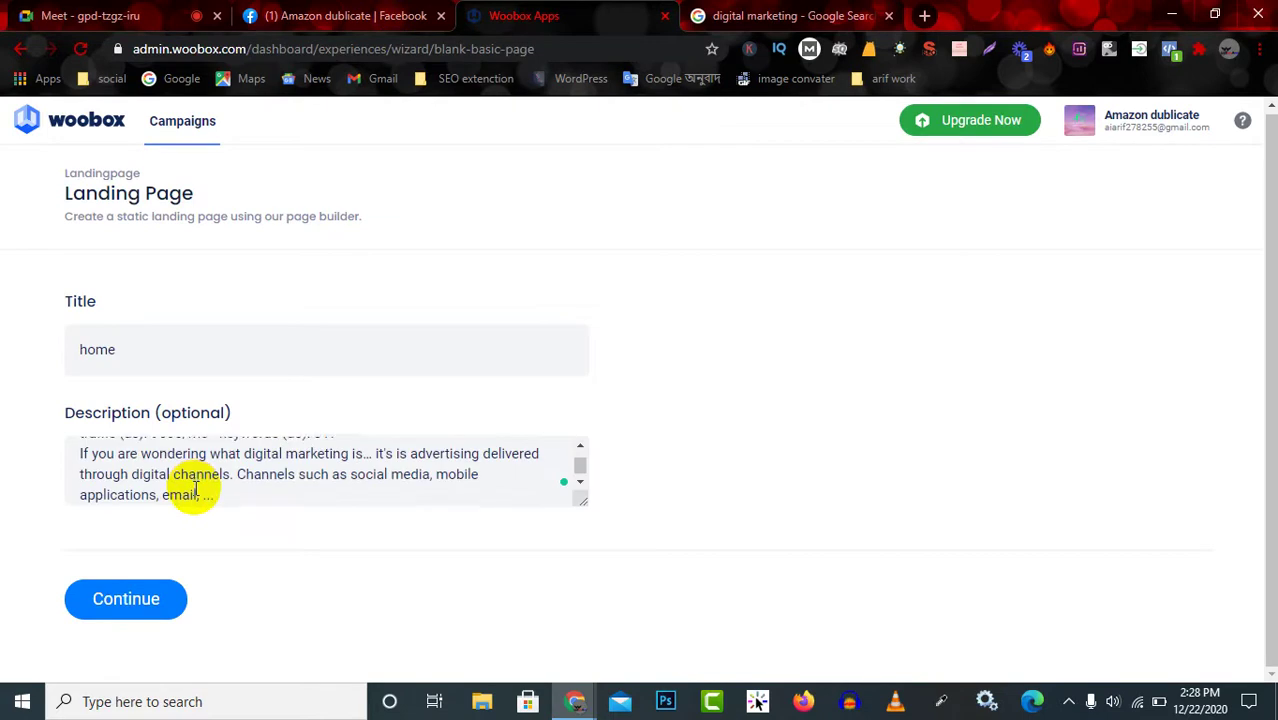
pyautogui.scroll(2, 192, 490)
pyautogui.scroll(-2, 198, 486)
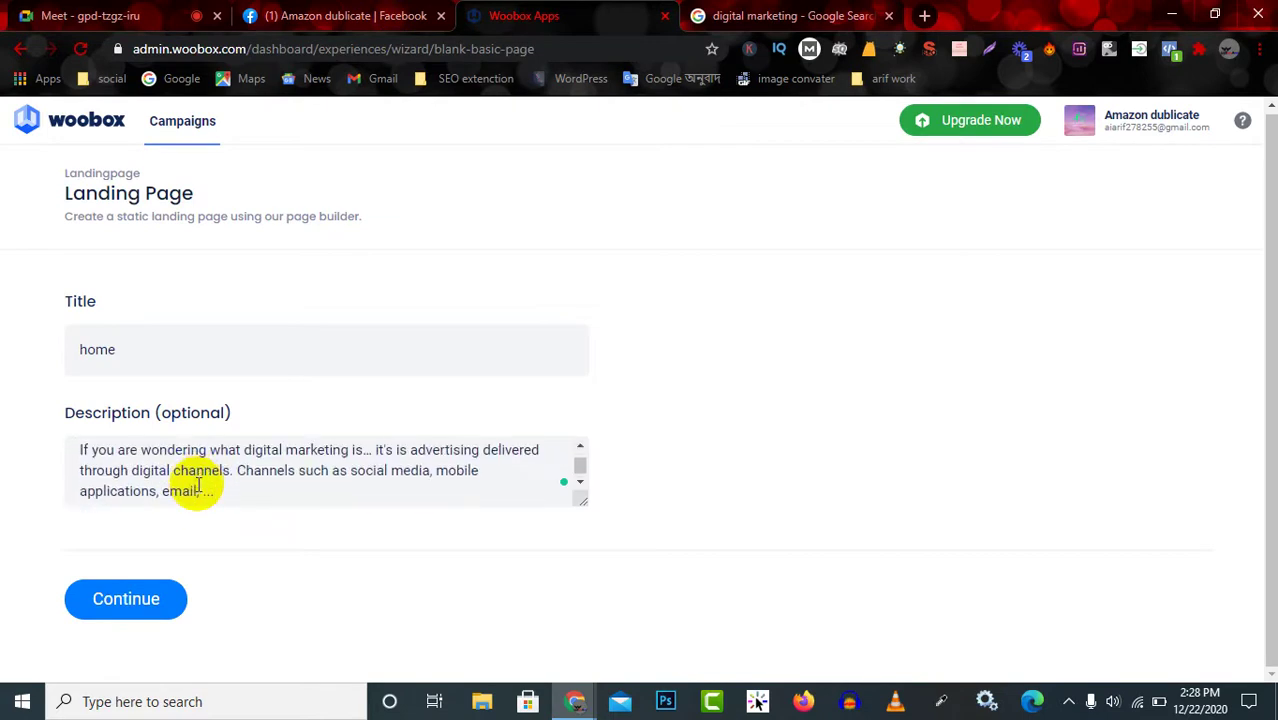
pyautogui.scroll(2, 198, 486)
pyautogui.scroll(-2, 202, 485)
pyautogui.scroll(2, 300, 480)
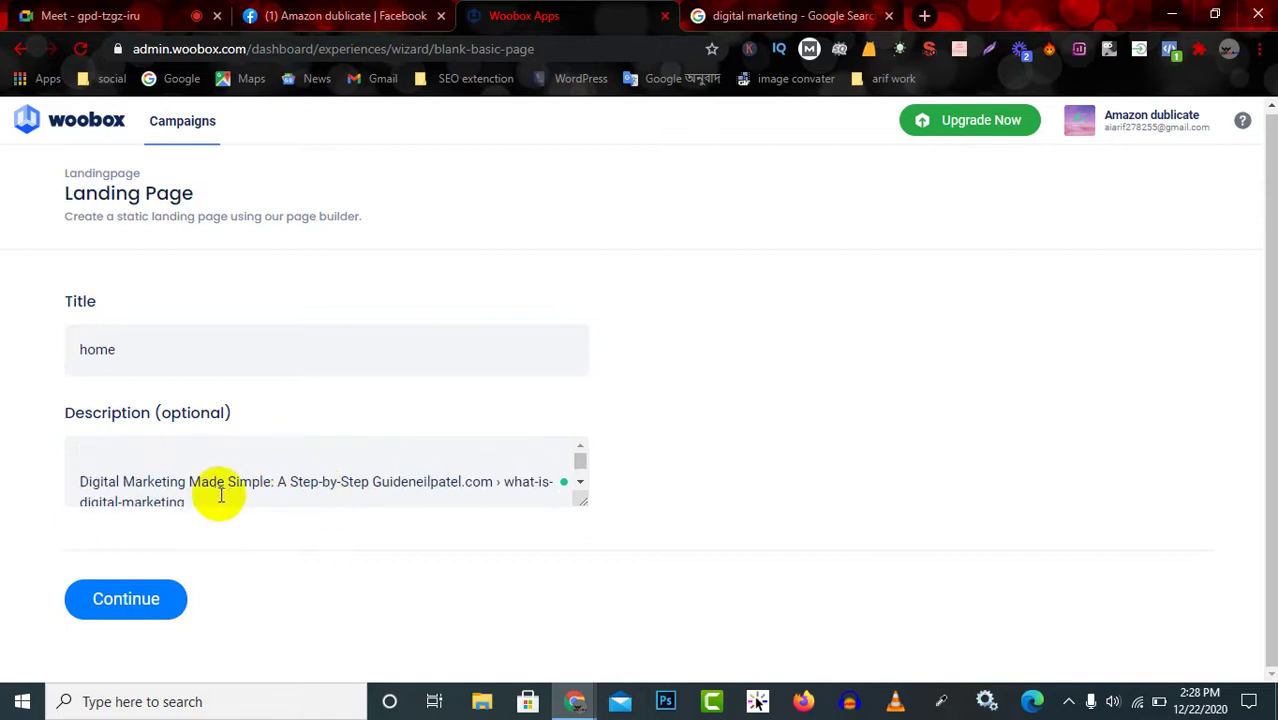
pyautogui.scroll(-2, 205, 495)
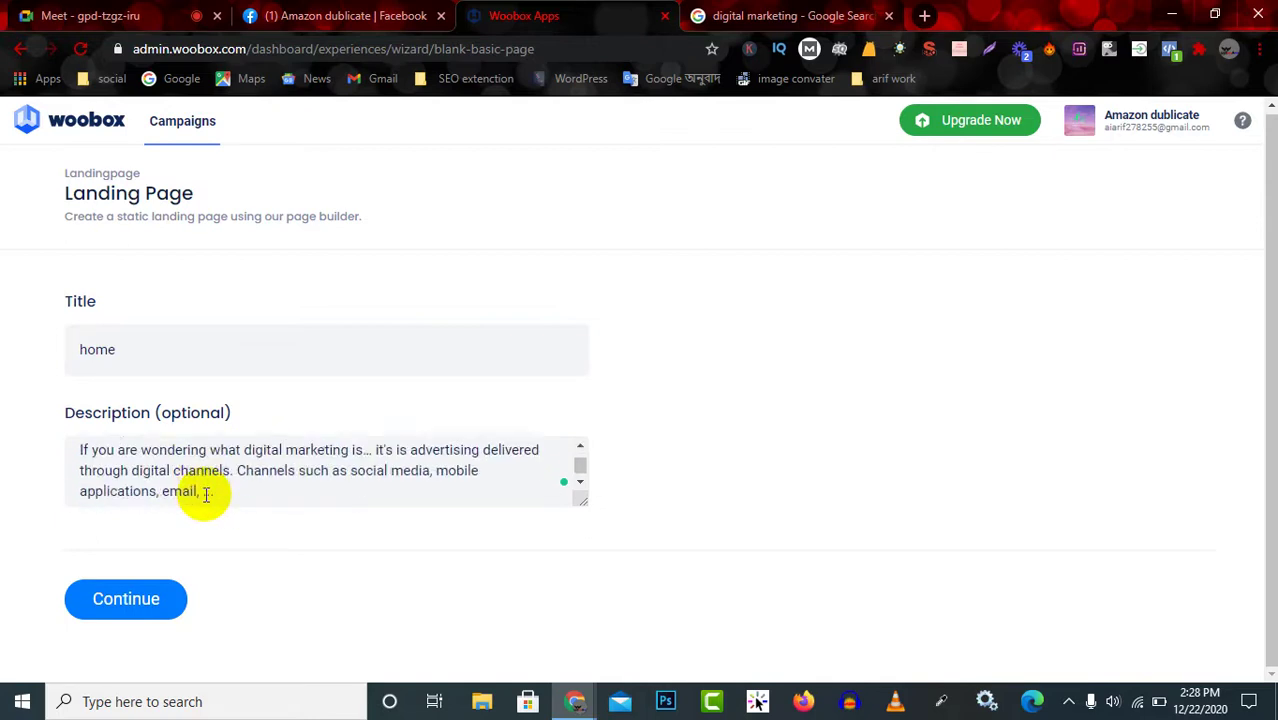
pyautogui.scroll(2, 205, 495)
pyautogui.scroll(-2, 205, 495)
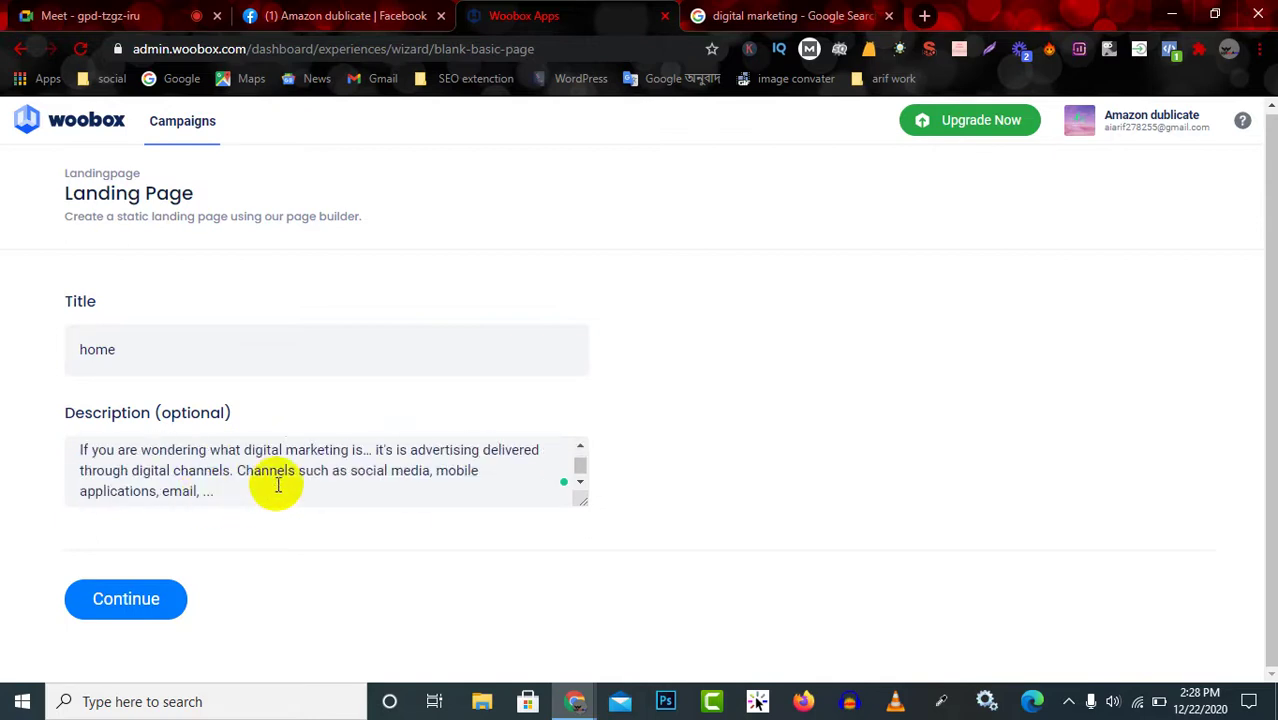
pyautogui.scroll(-1, 262, 485)
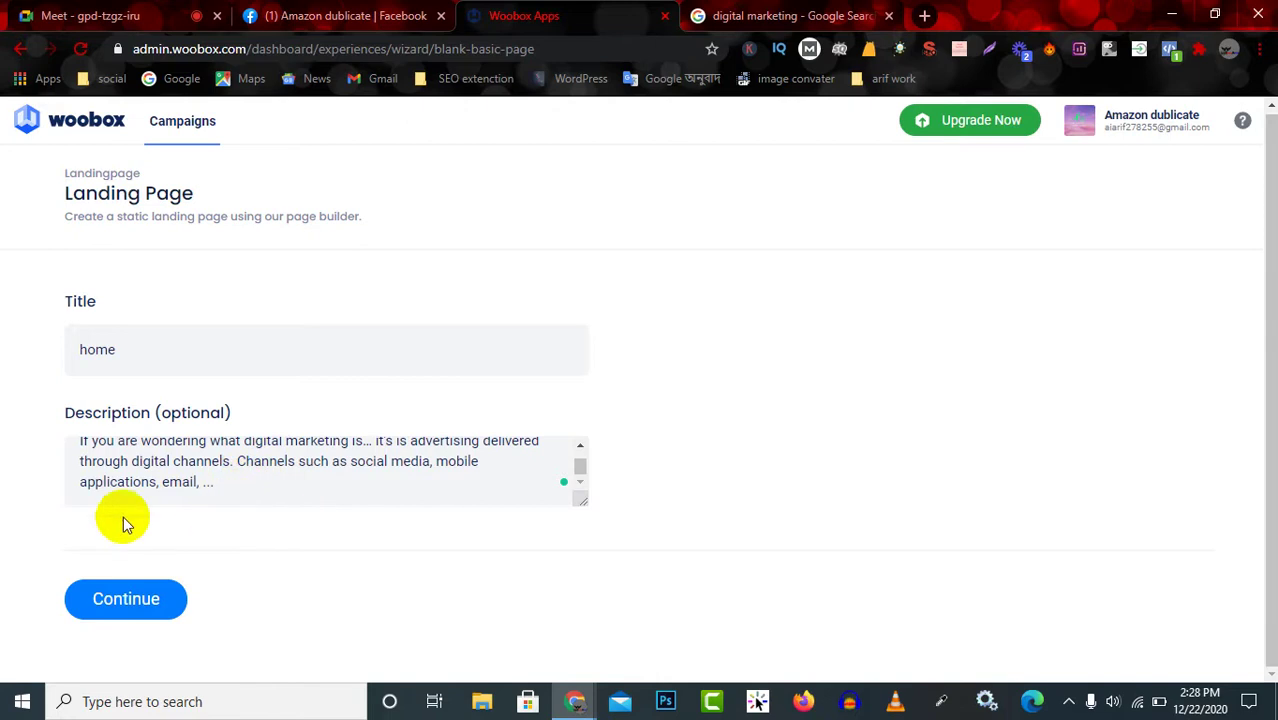
pyautogui.scroll(1, 450, 470)
pyautogui.scroll(-1, 500, 480)
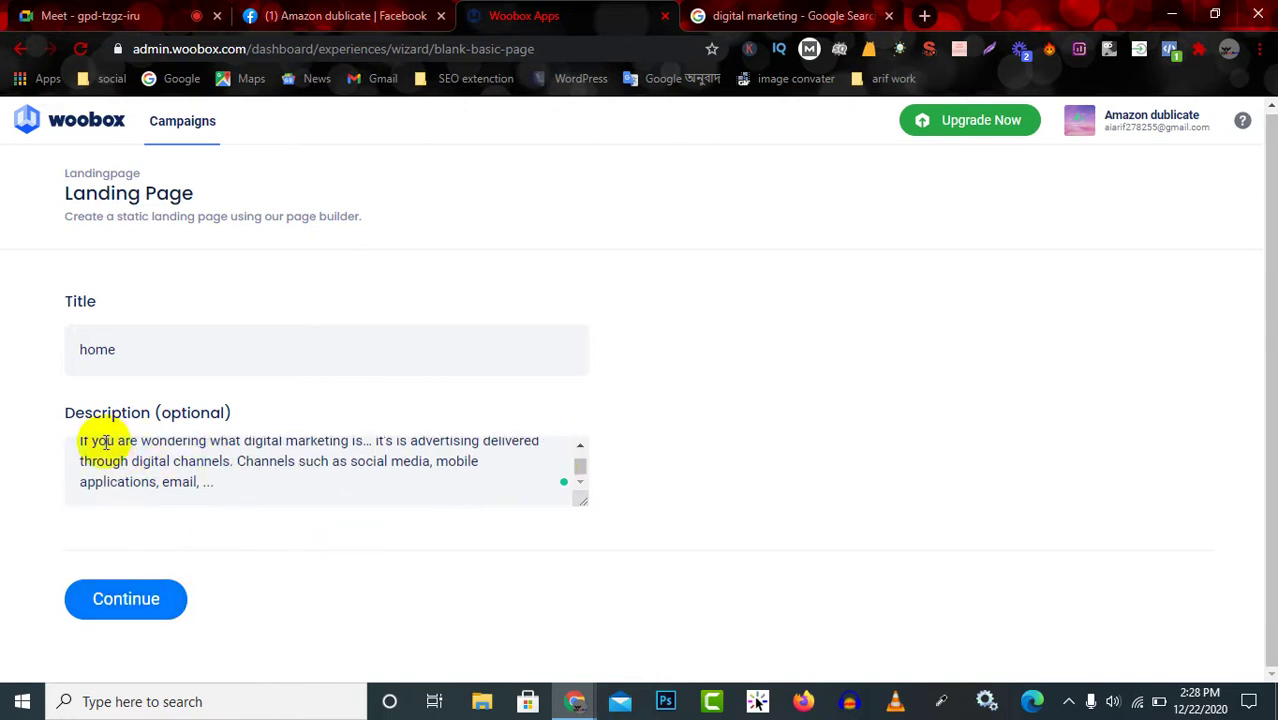
pyautogui.moveTo(161, 410); pyautogui.dragTo(237, 411)
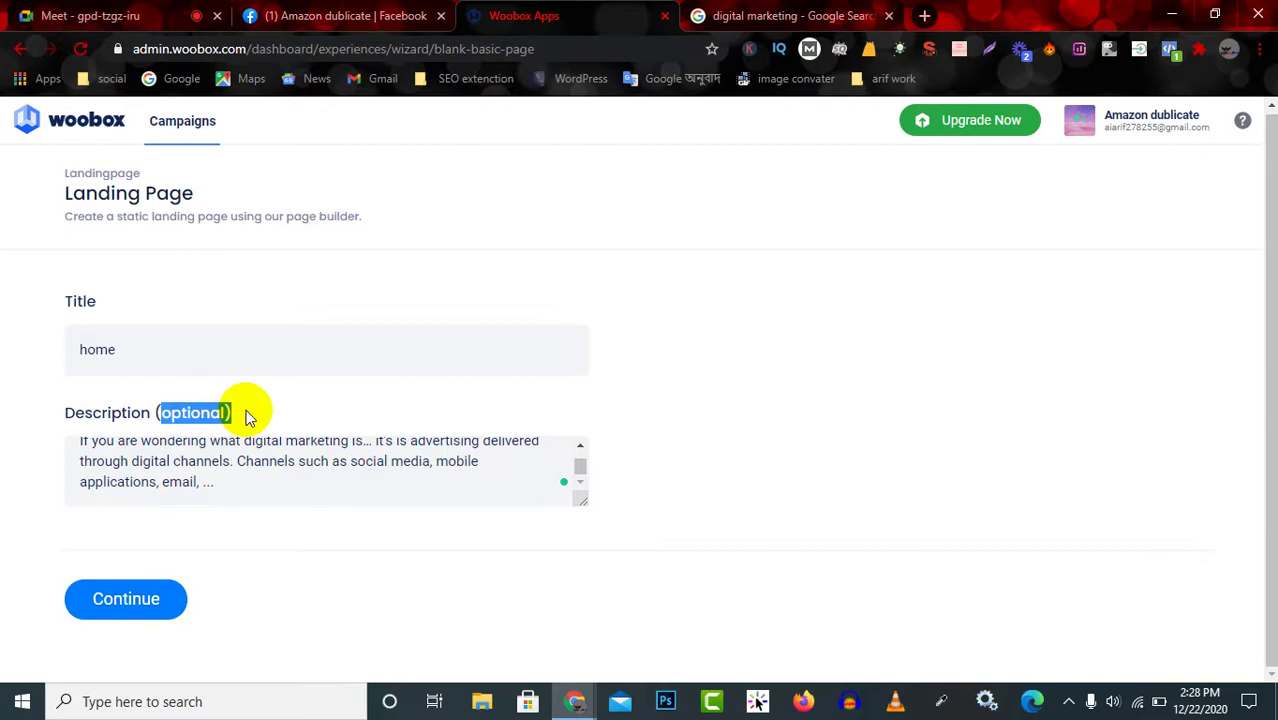
pyautogui.click(134, 606)
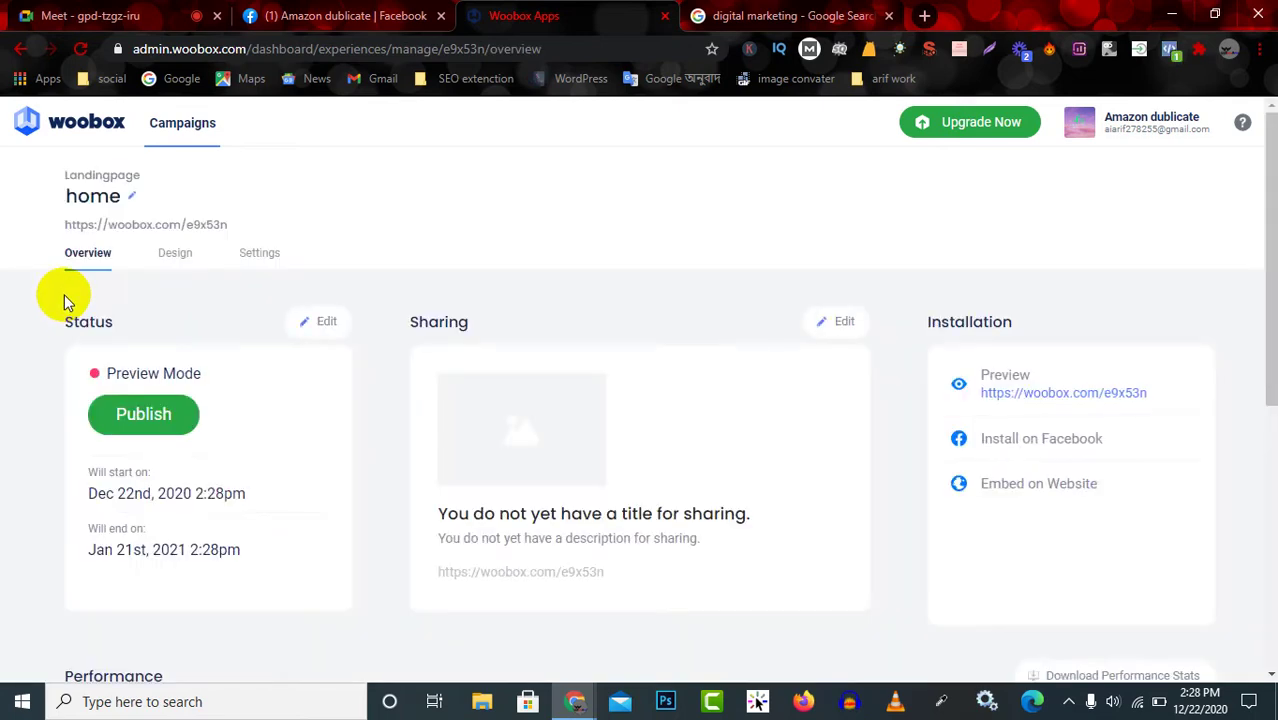
# Open the home page's Publish Settings showing its start and end dates, then switch to Meet.
pyautogui.click(129, 422)
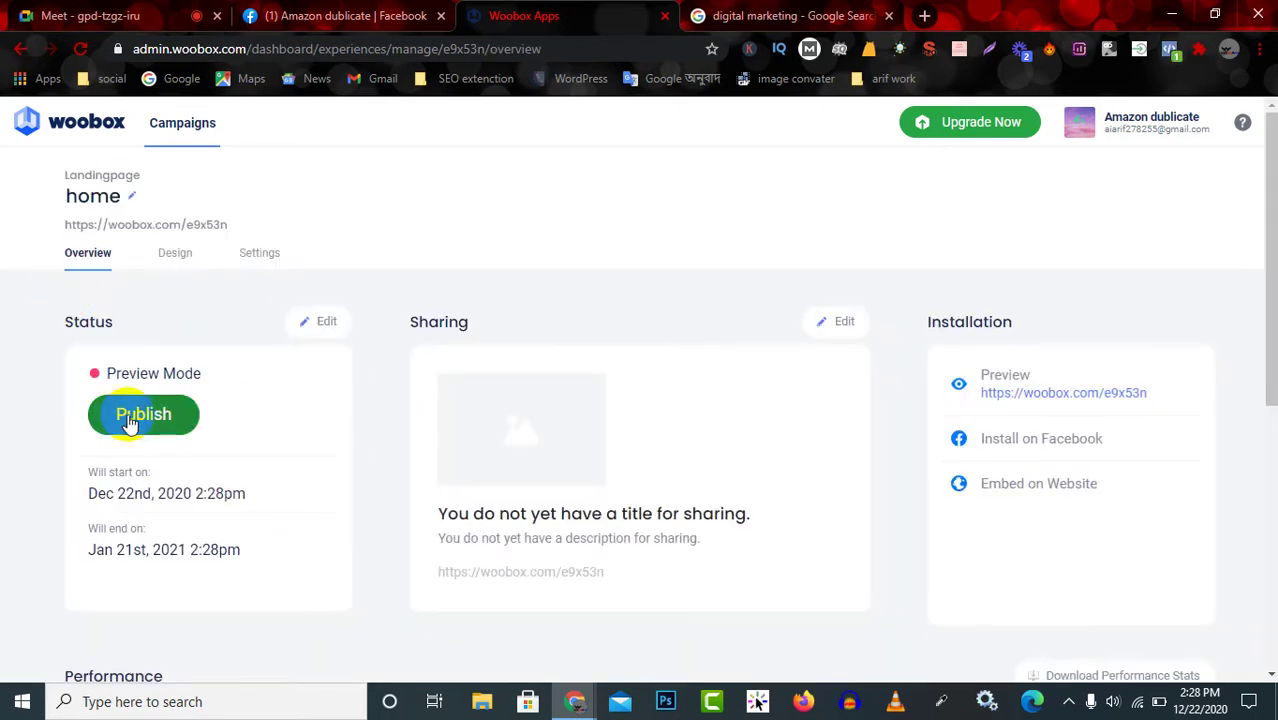
pyautogui.scroll(-5, 555, 500)
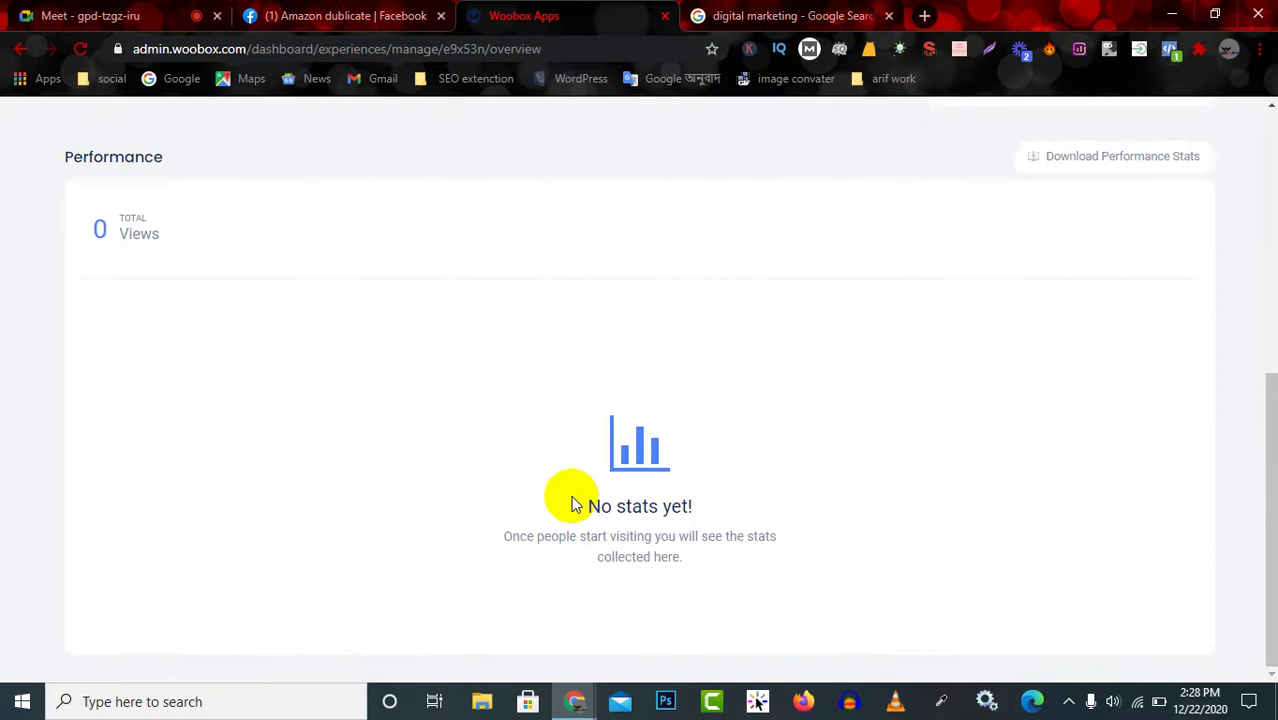
pyautogui.scroll(5, 560, 498)
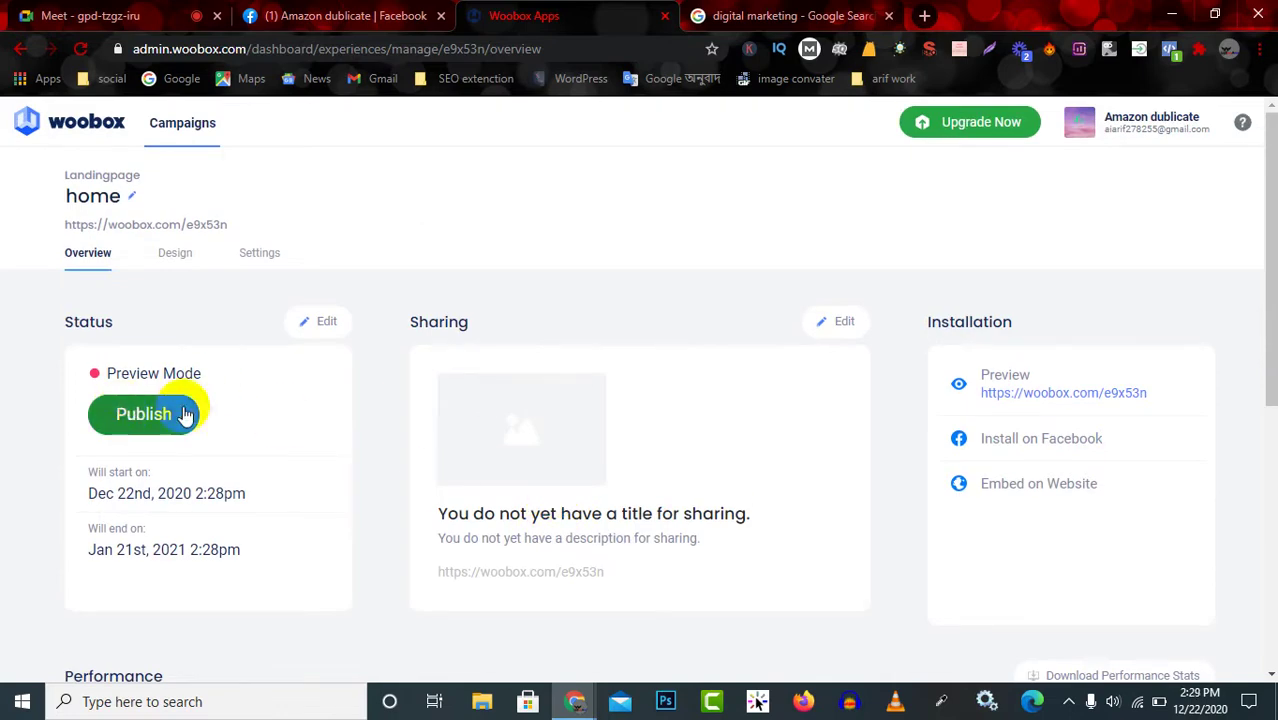
pyautogui.click(147, 416)
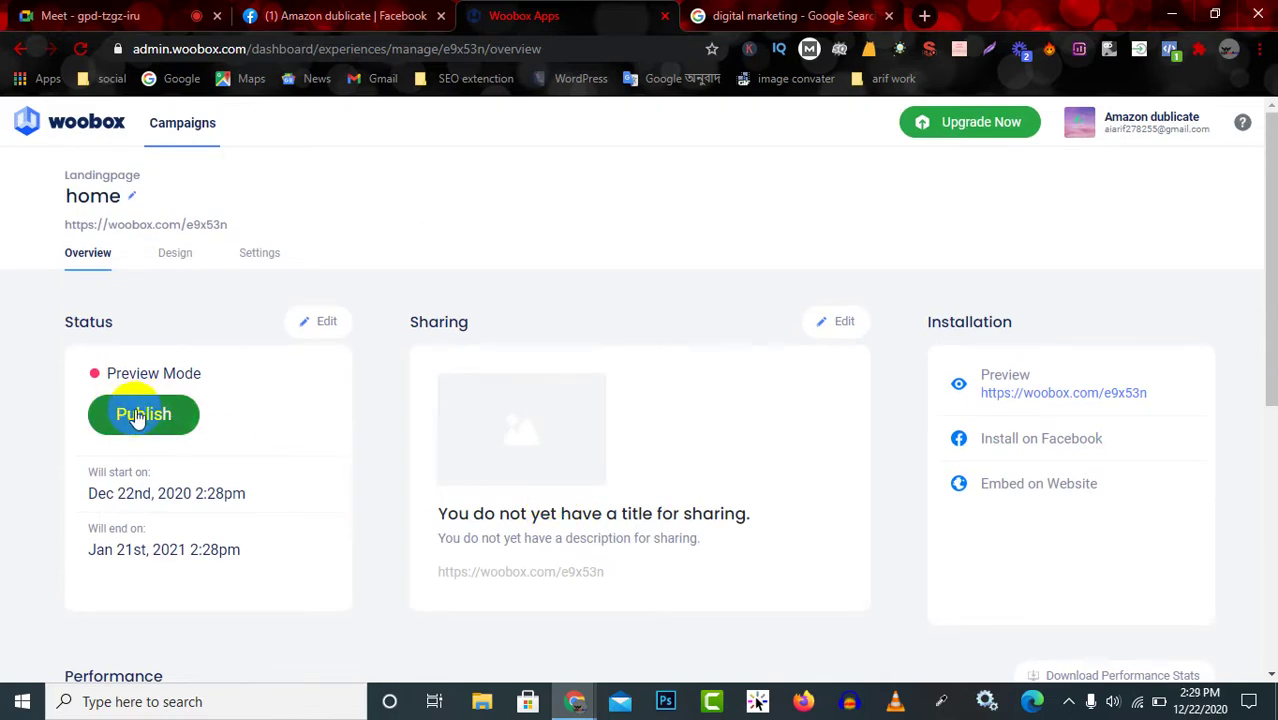
pyautogui.click(143, 416)
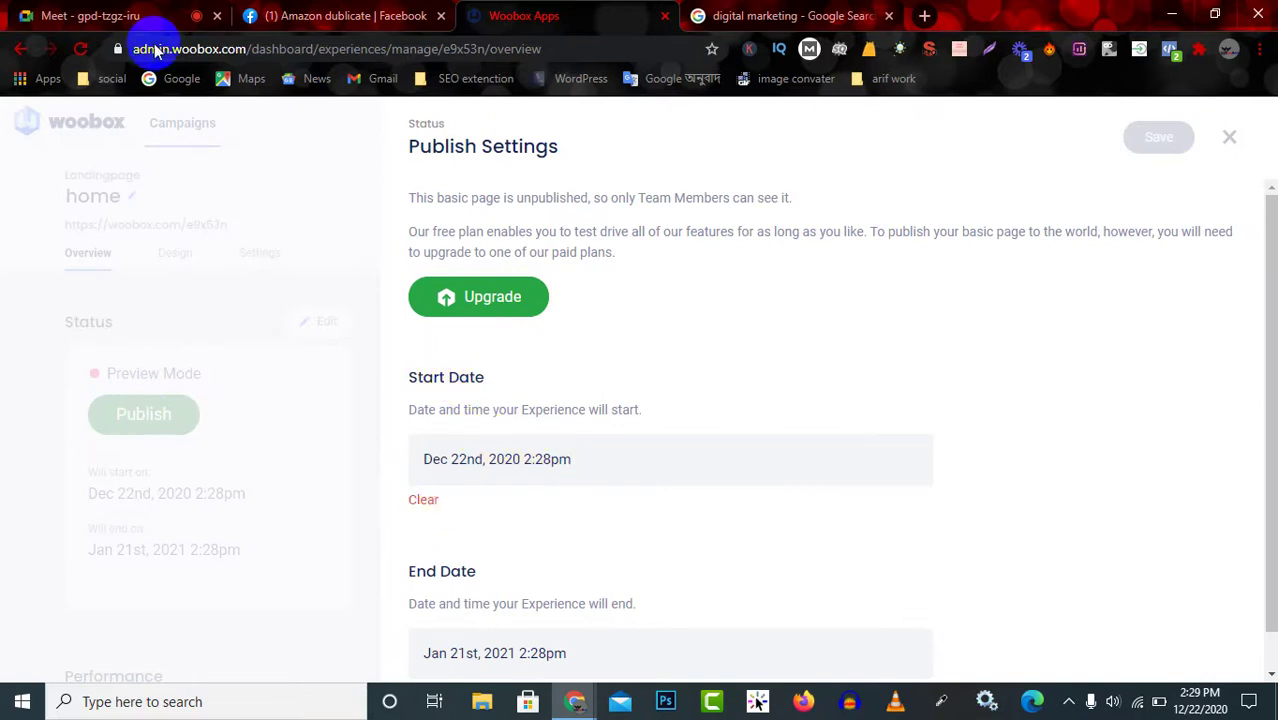
pyautogui.click(130, 12)
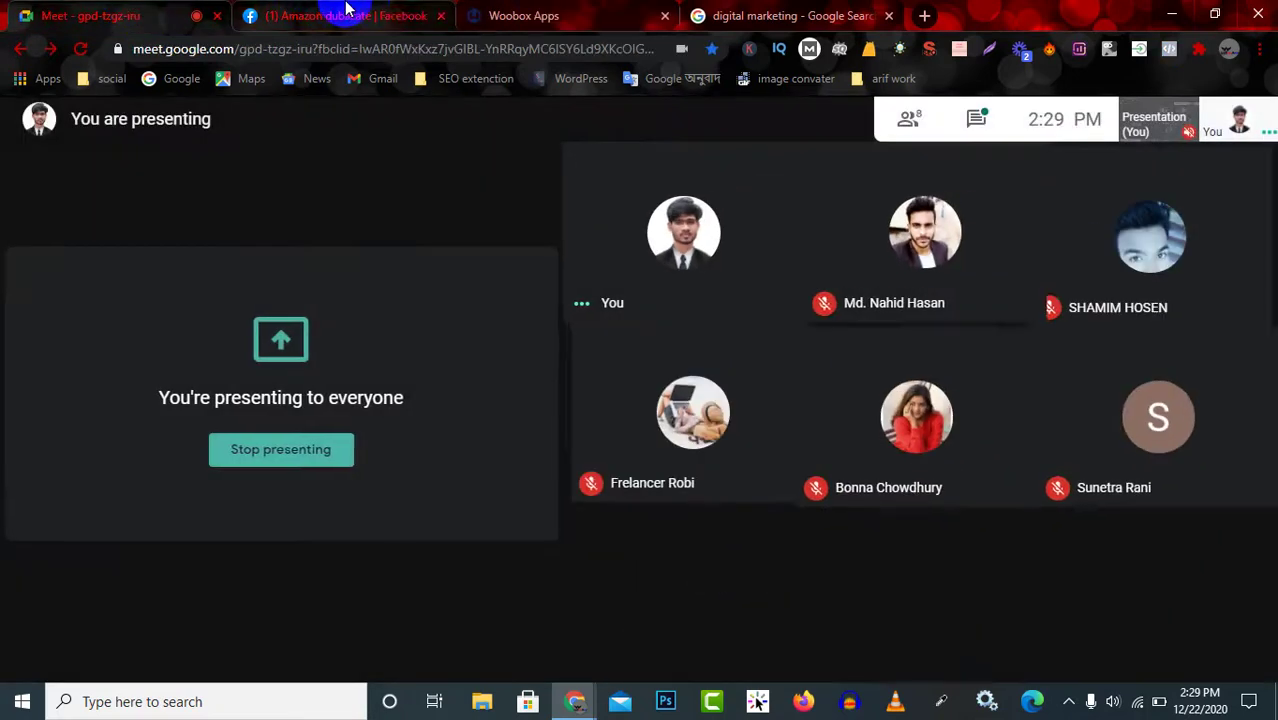
# Open and close the Meet meeting details panel, then return to Woobox's Publish Settings.
pyautogui.click(976, 118)
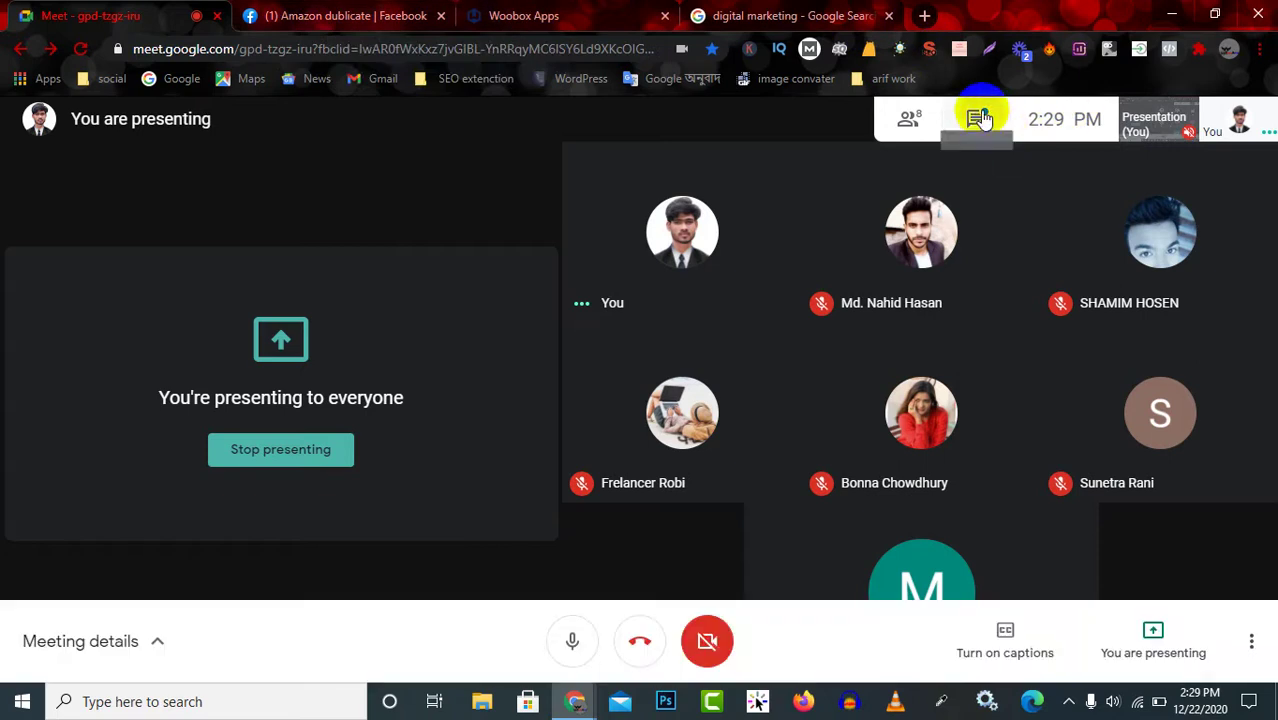
pyautogui.click(1250, 125)
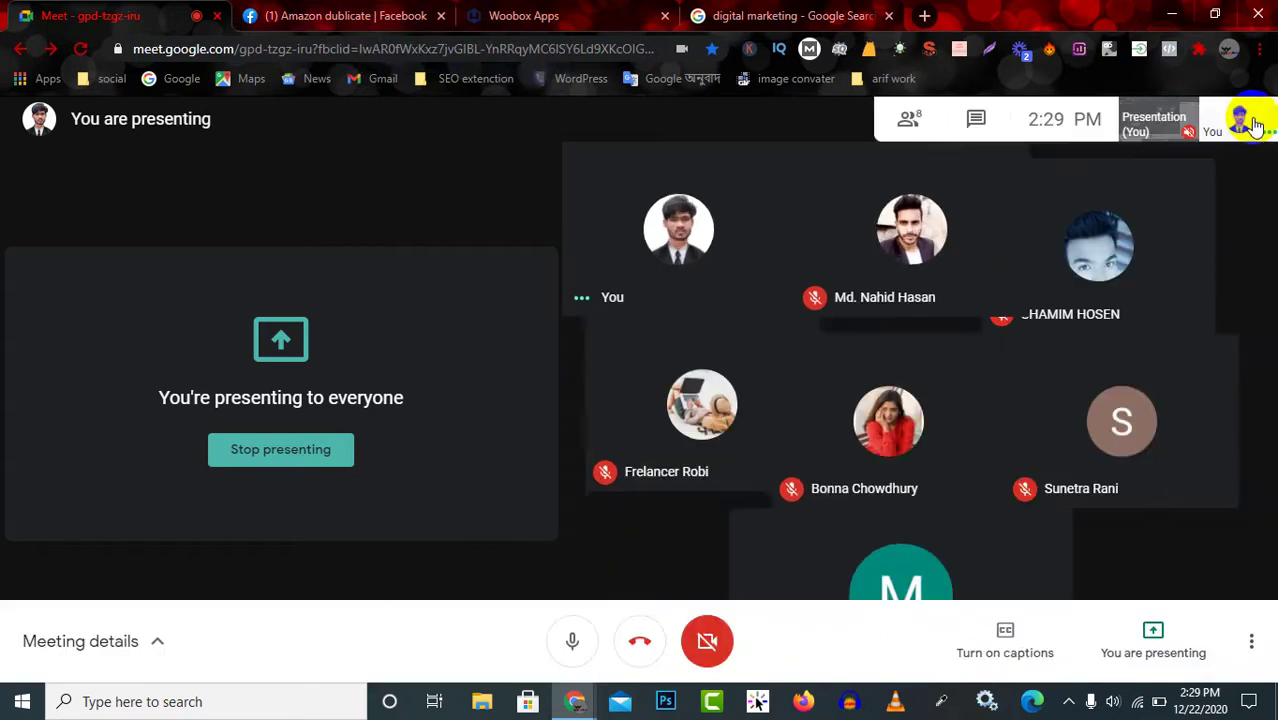
pyautogui.click(605, 16)
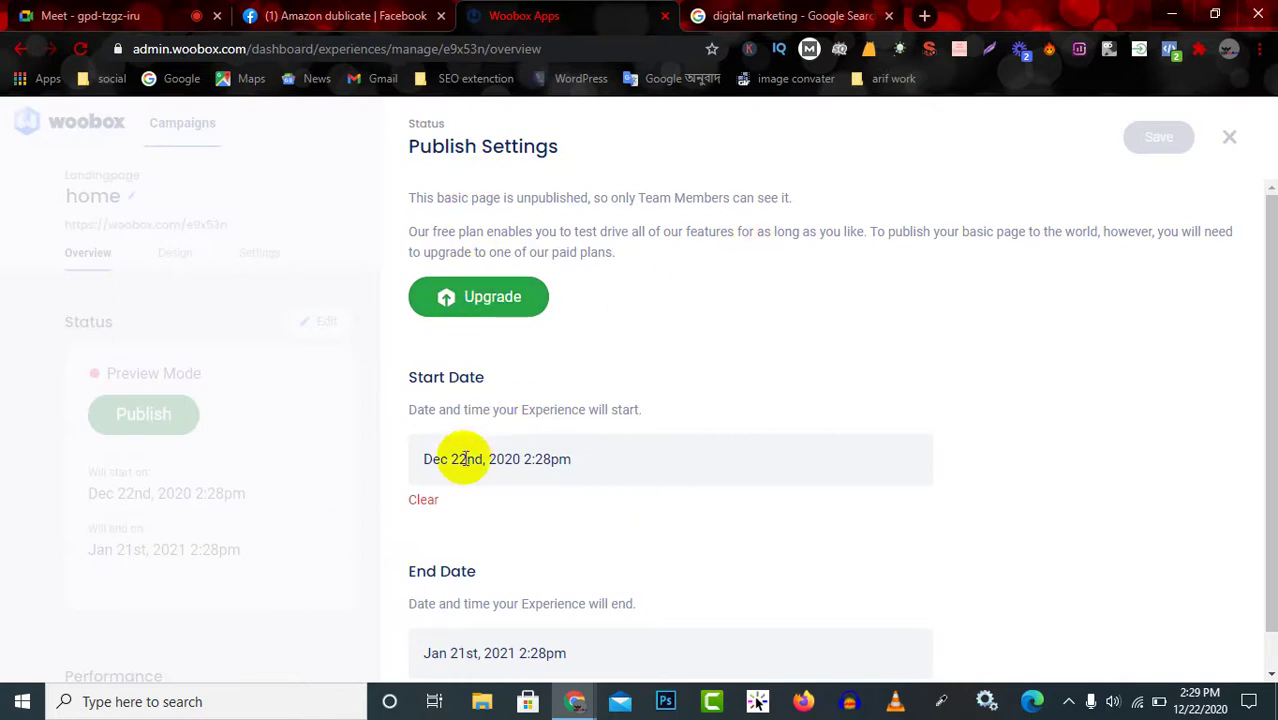
# Reopen Publish Settings, view the paid upgrade offer, and dismiss it without subscribing.
pyautogui.scroll(-1, 485, 588)
pyautogui.scroll(1, 471, 622)
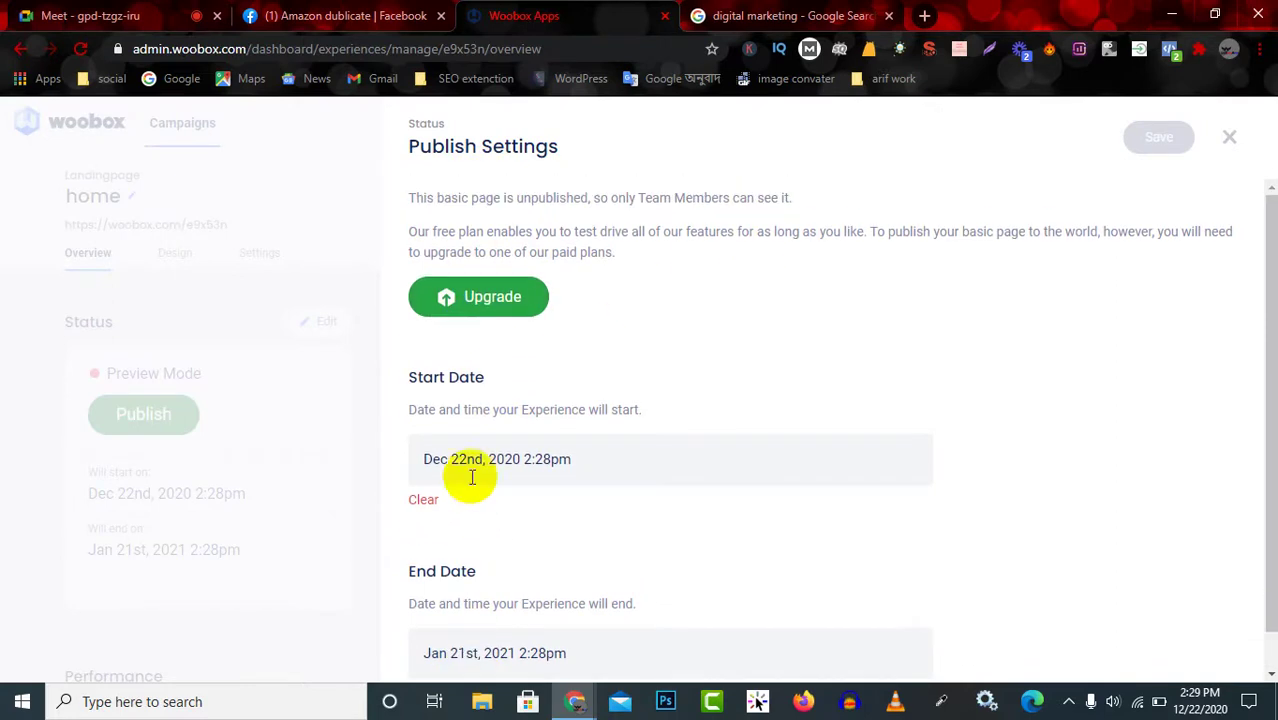
pyautogui.click(1230, 137)
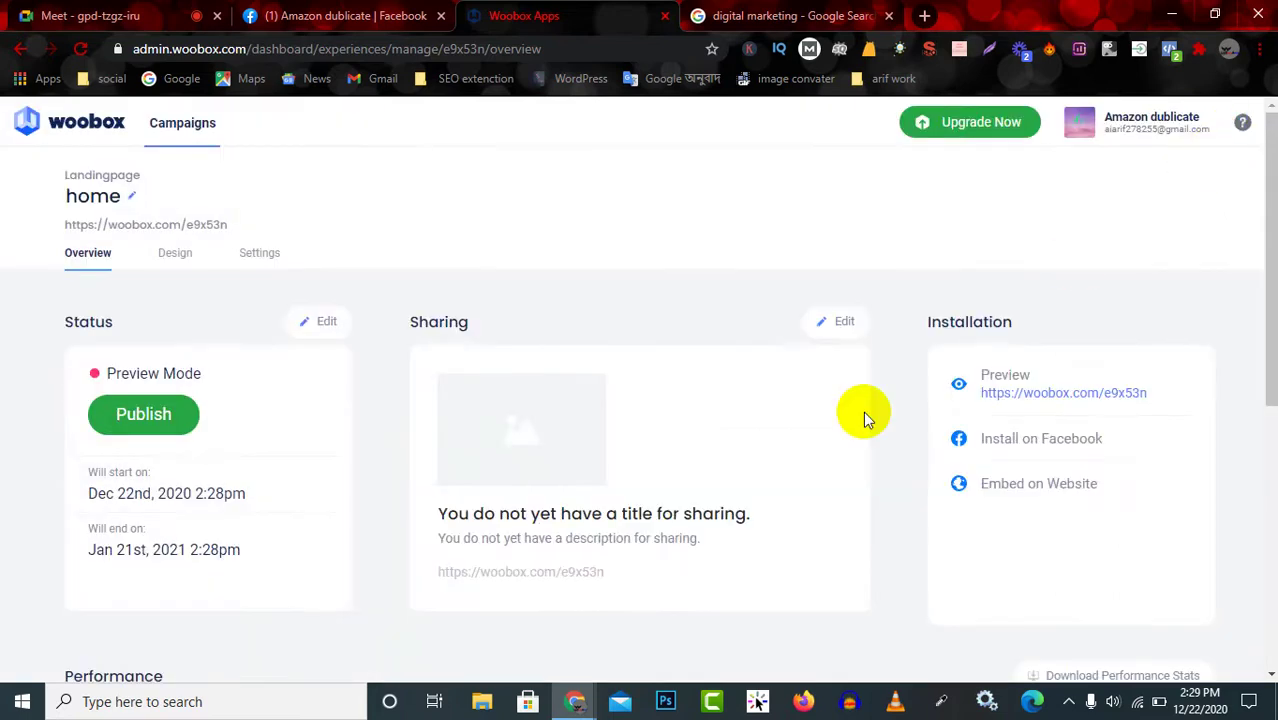
pyautogui.click(145, 372)
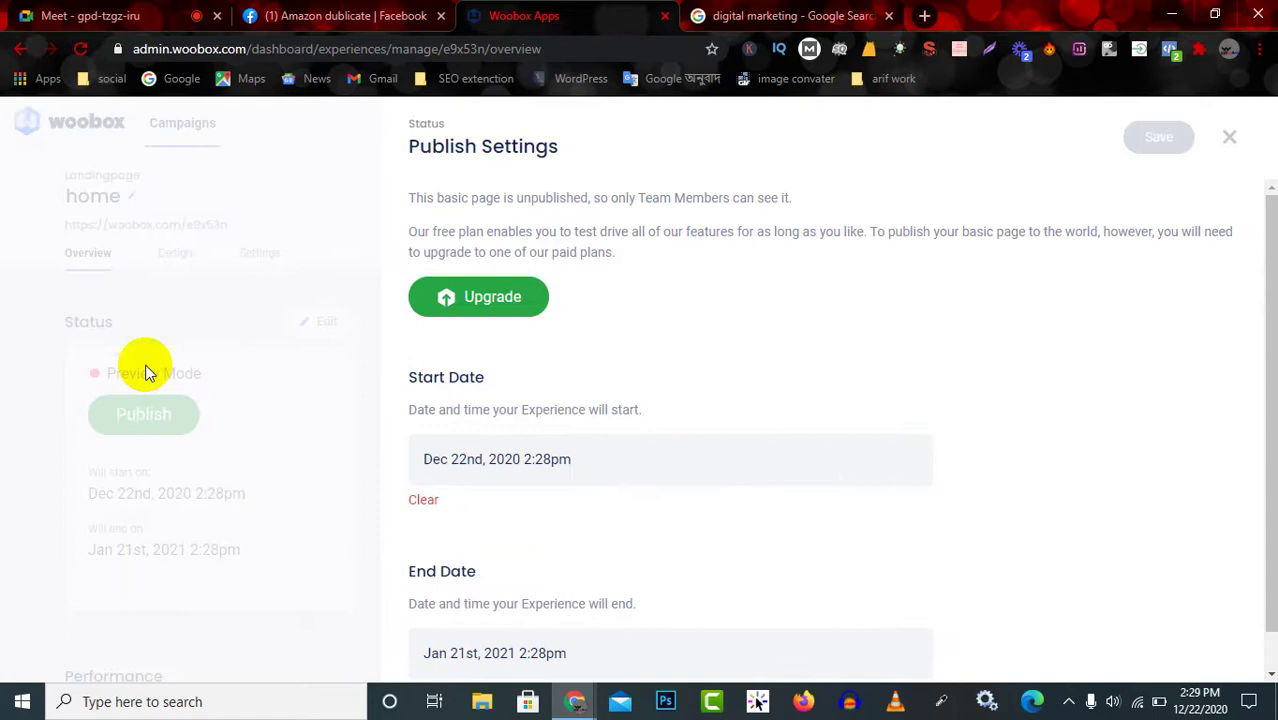
pyautogui.click(478, 305)
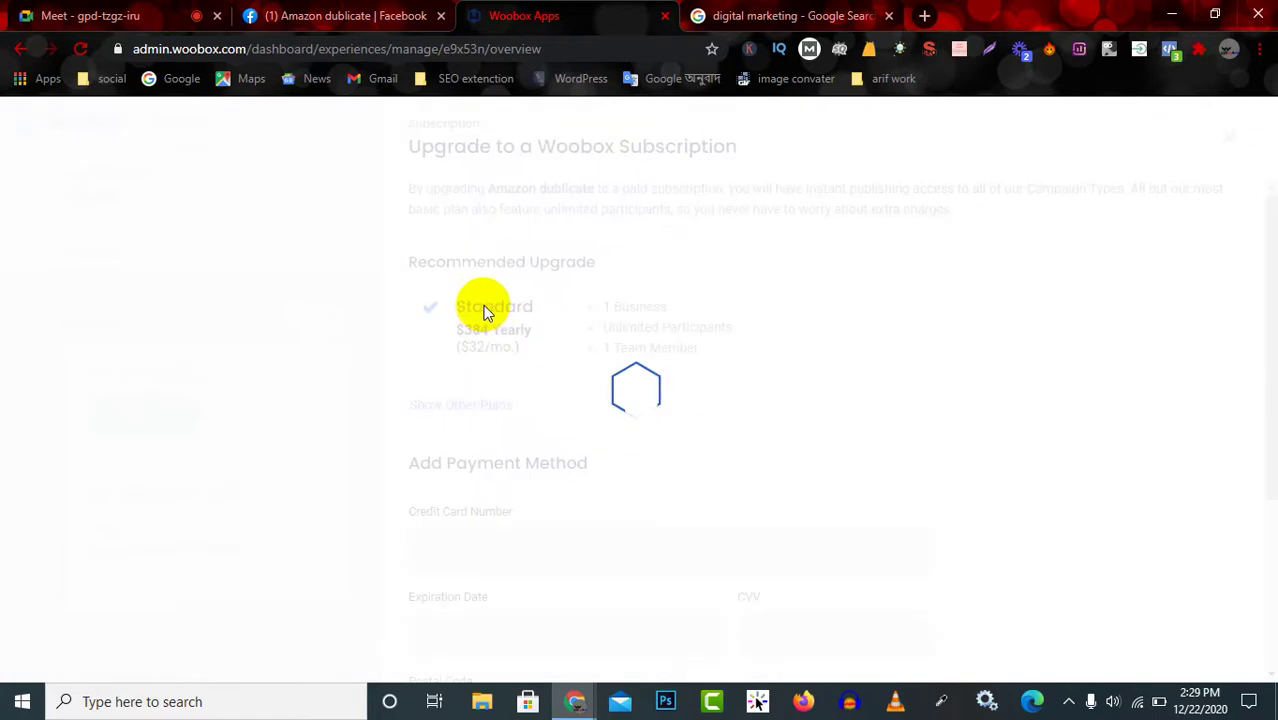
pyautogui.scroll(-3, 661, 405)
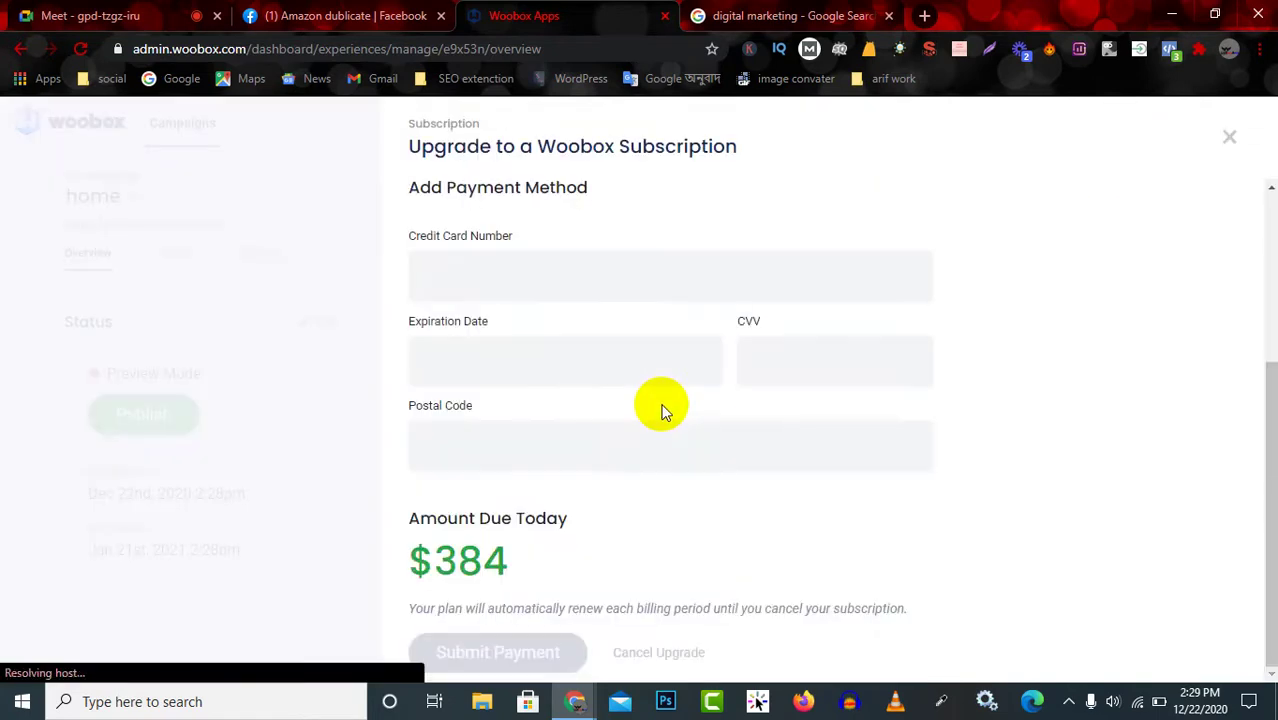
pyautogui.scroll(3, 633, 534)
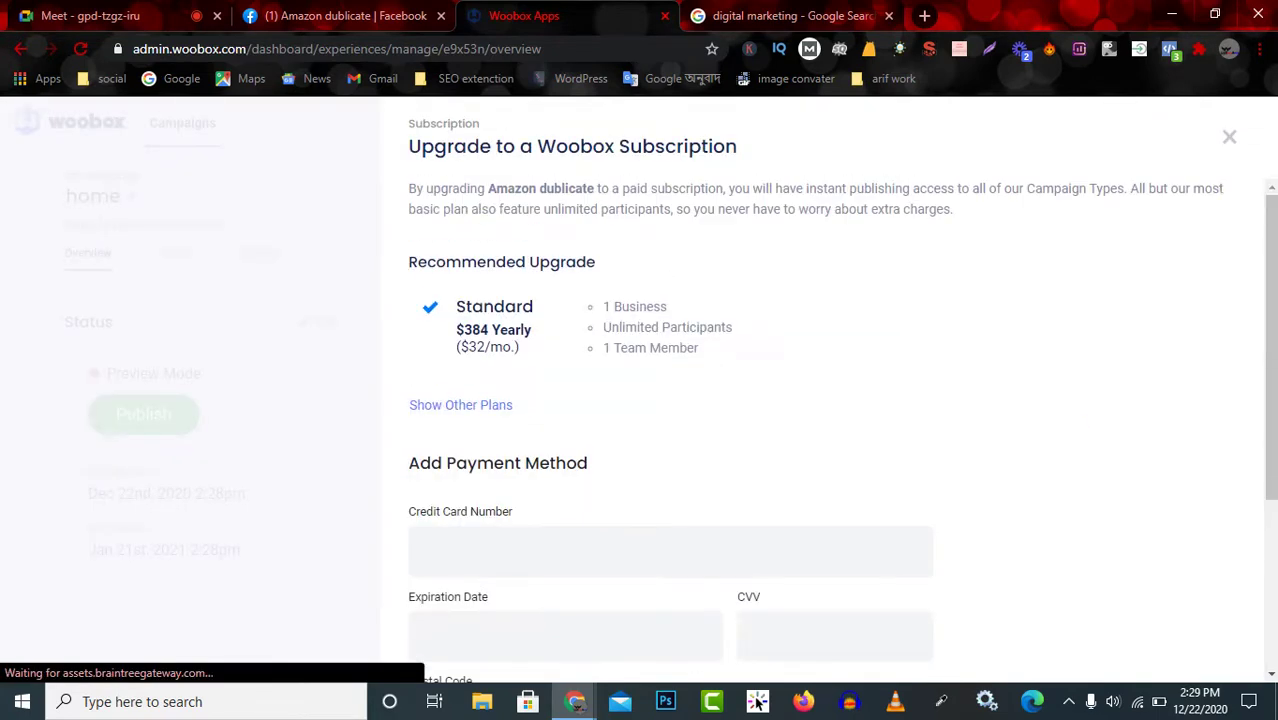
pyautogui.click(1228, 136)
# Open Share Dialog Customization for the home page's share image, title and description.
pyautogui.scroll(-5, 600, 460)
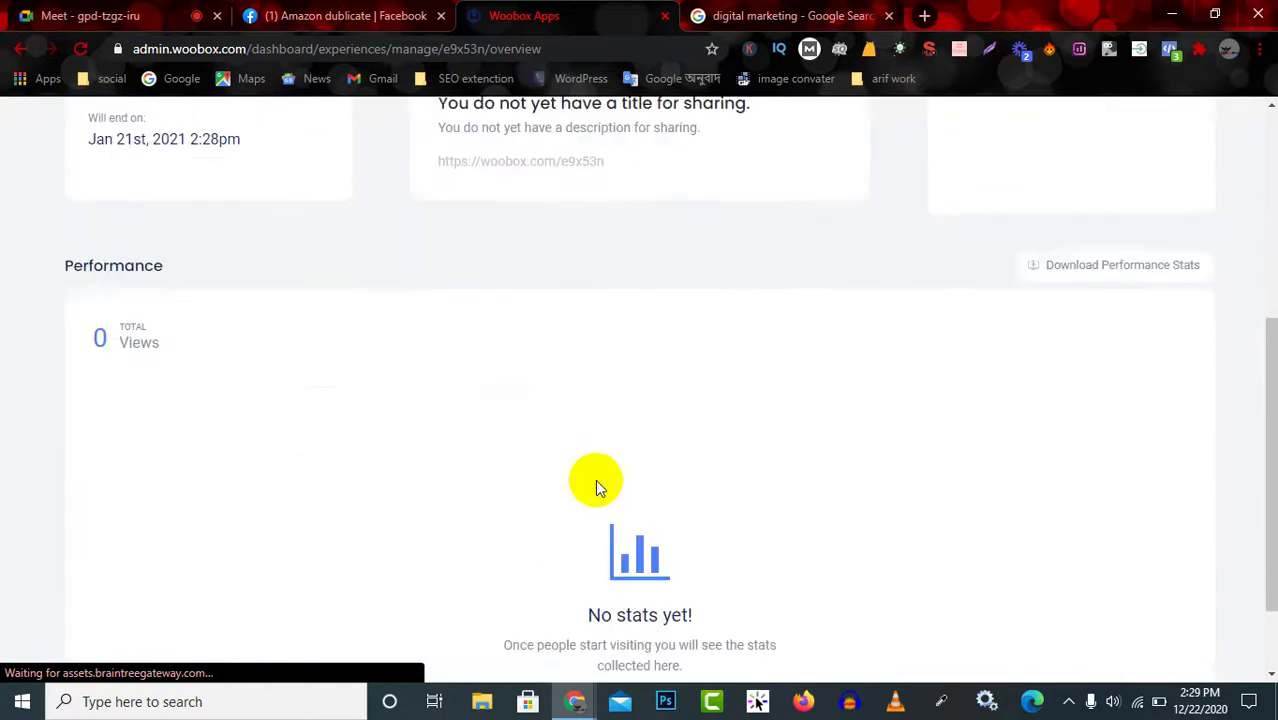
pyautogui.scroll(2, 314, 451)
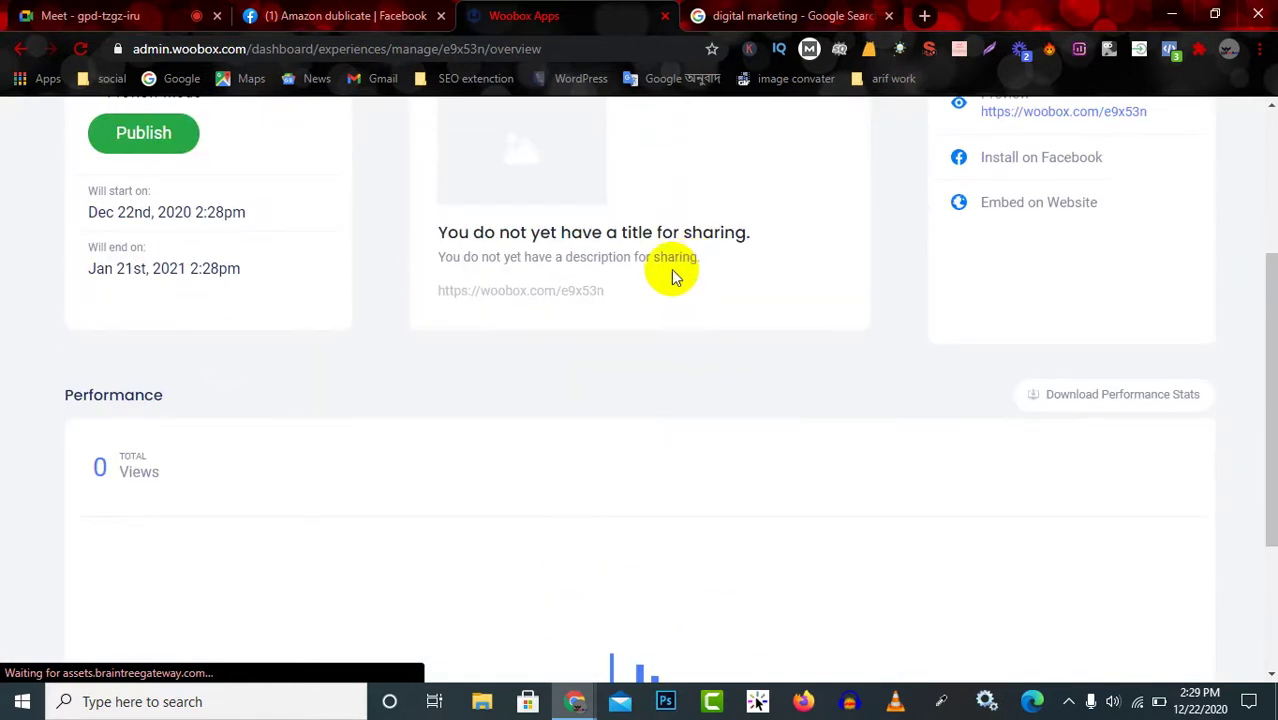
pyautogui.scroll(2, 562, 277)
pyautogui.click(543, 340)
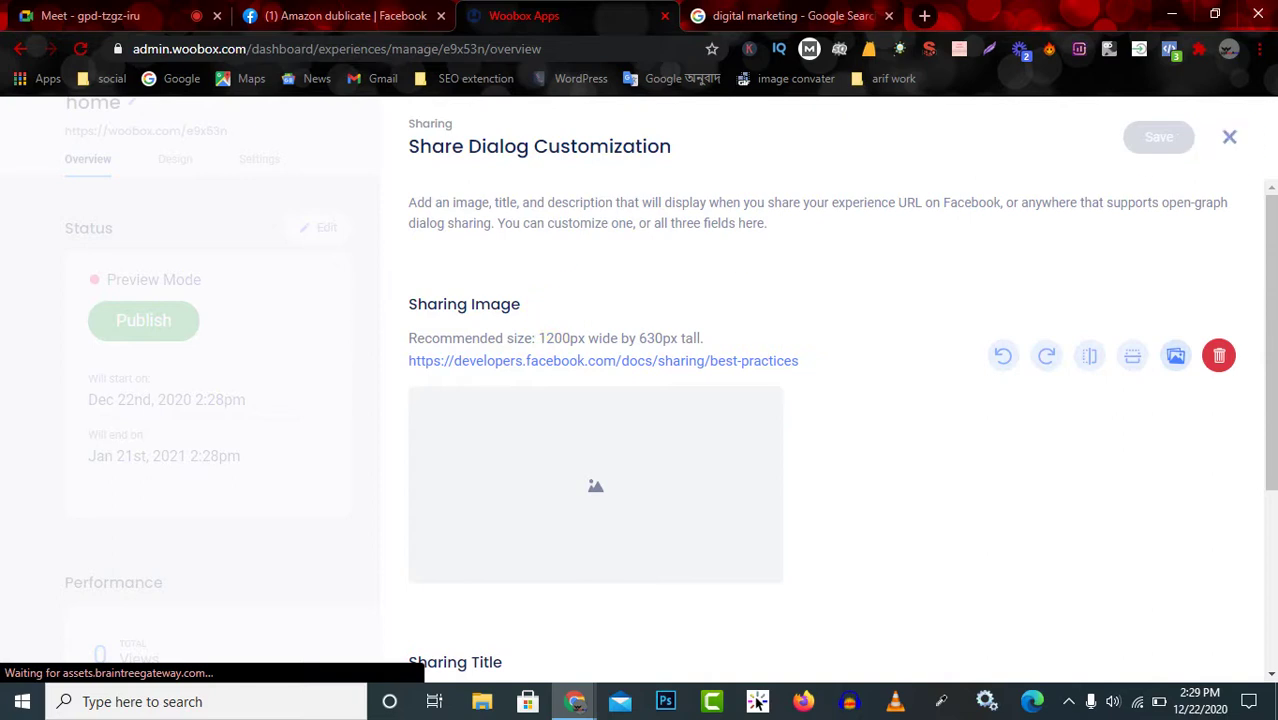
# Close the sharing customization, then check and close the publish status and date settings.
pyautogui.click(1229, 137)
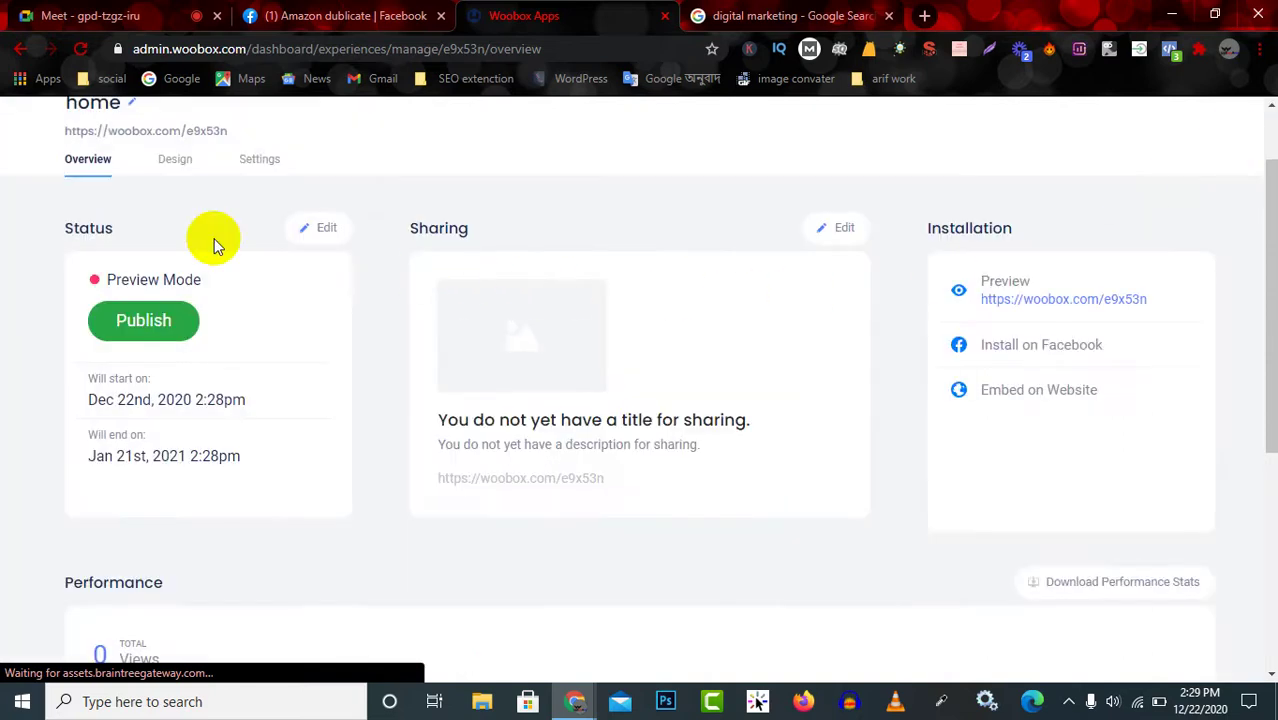
pyautogui.click(328, 232)
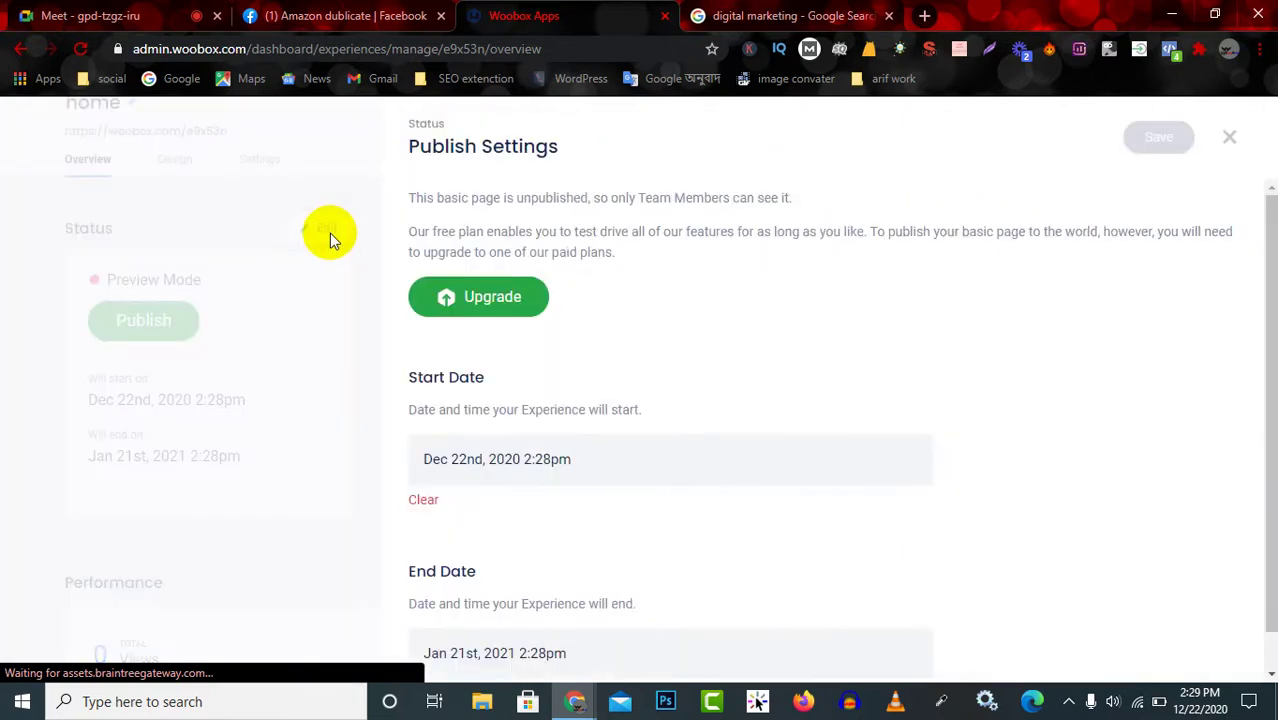
pyautogui.scroll(-1, 499, 442)
pyautogui.scroll(1, 559, 462)
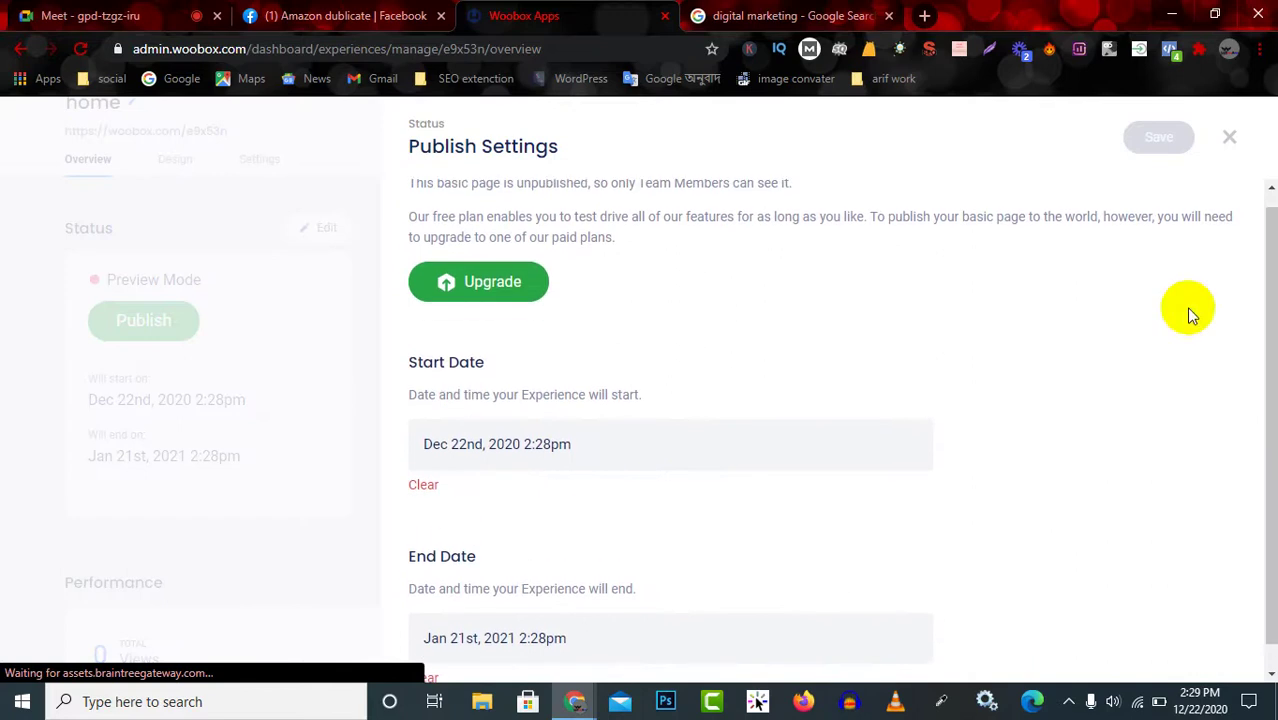
pyautogui.click(1231, 137)
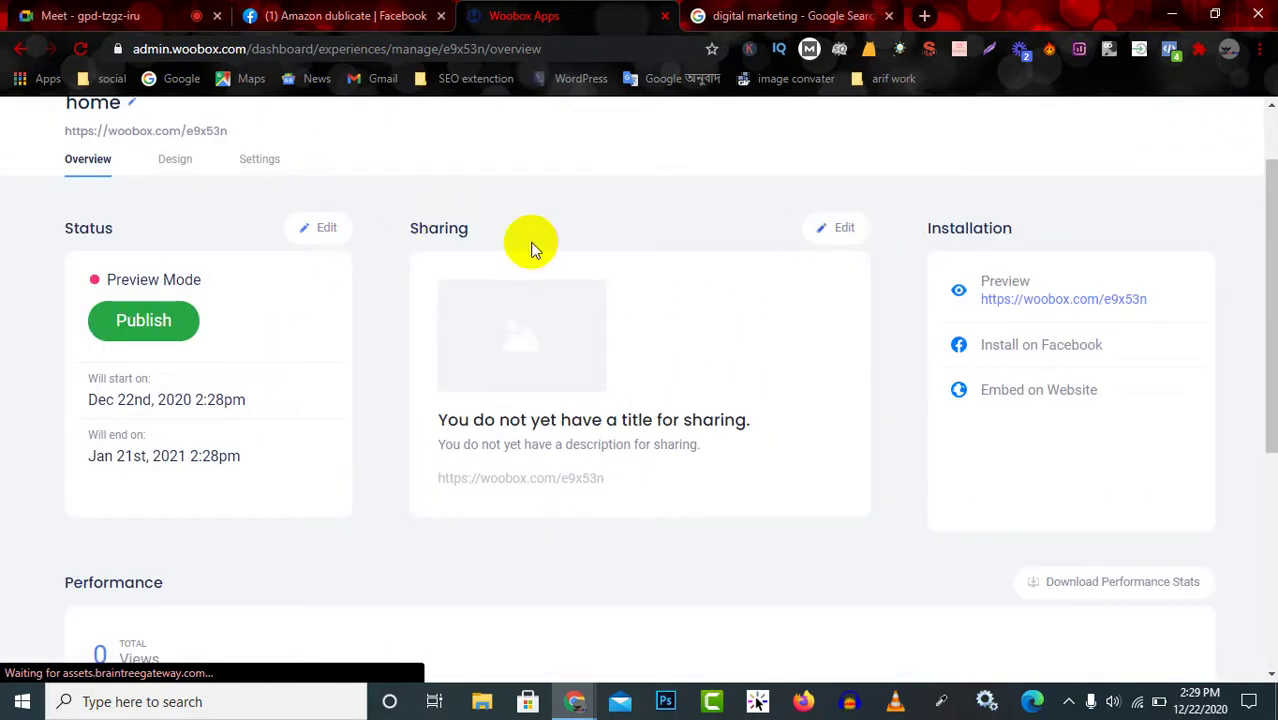
# Reopen the sharing customization, look it over, and close it with title and description still empty.
pyautogui.click(567, 310)
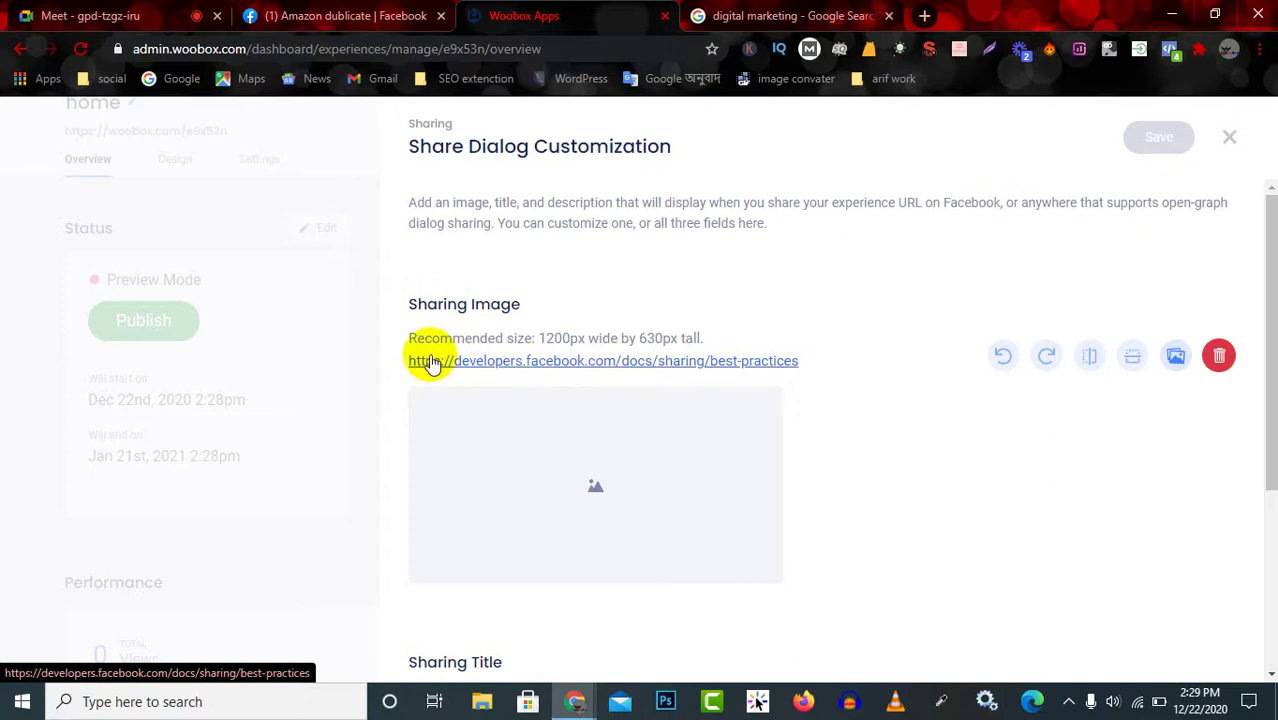
pyautogui.scroll(-3, 1036, 371)
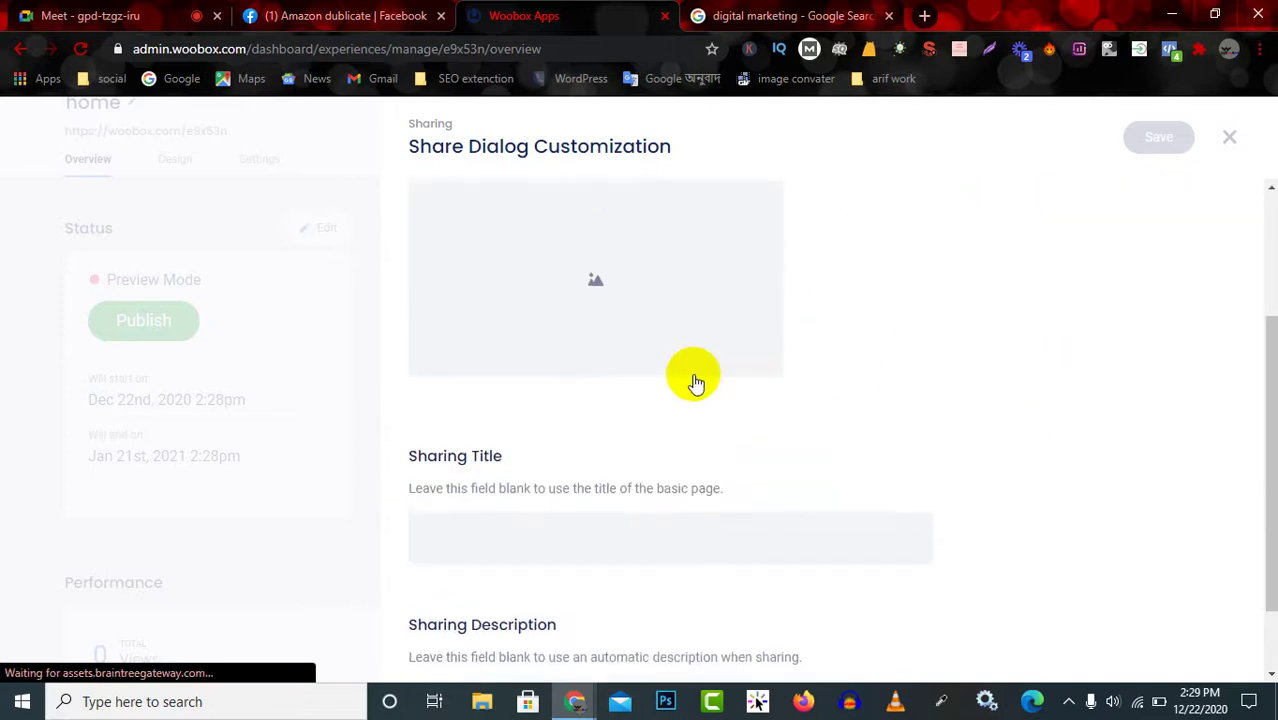
pyautogui.scroll(-1, 553, 548)
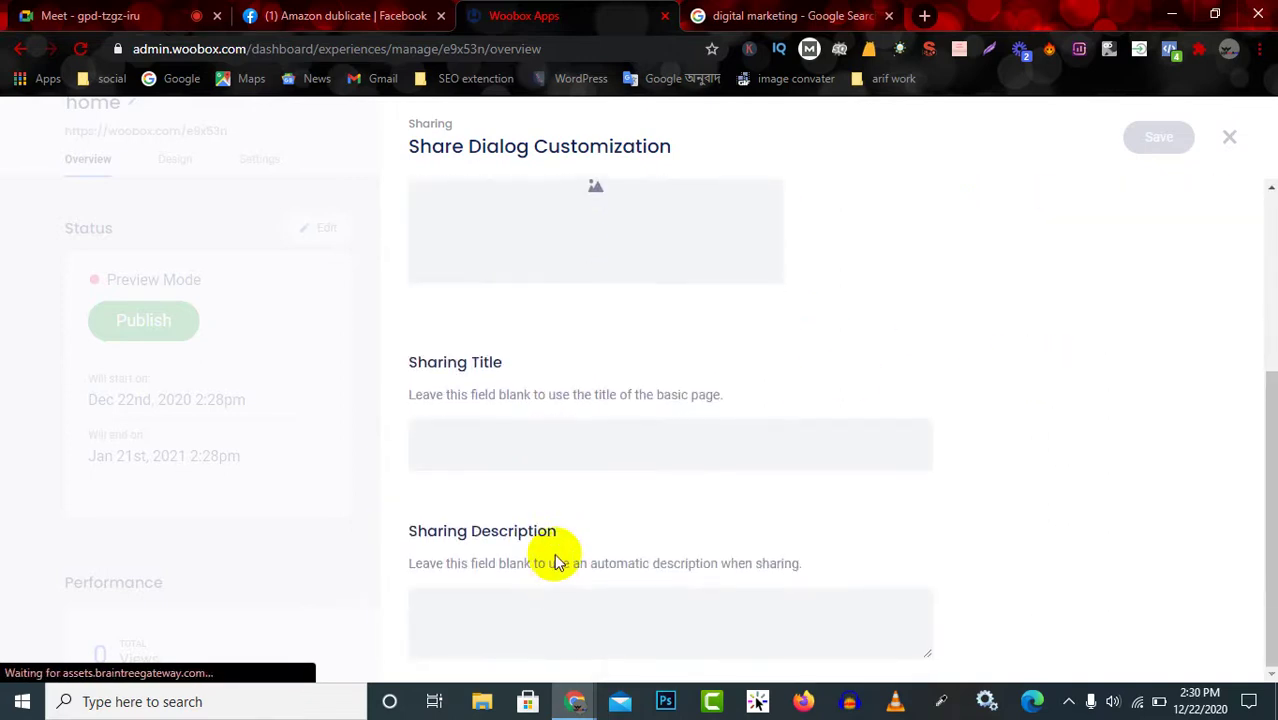
pyautogui.scroll(1, 553, 562)
pyautogui.scroll(2, 738, 455)
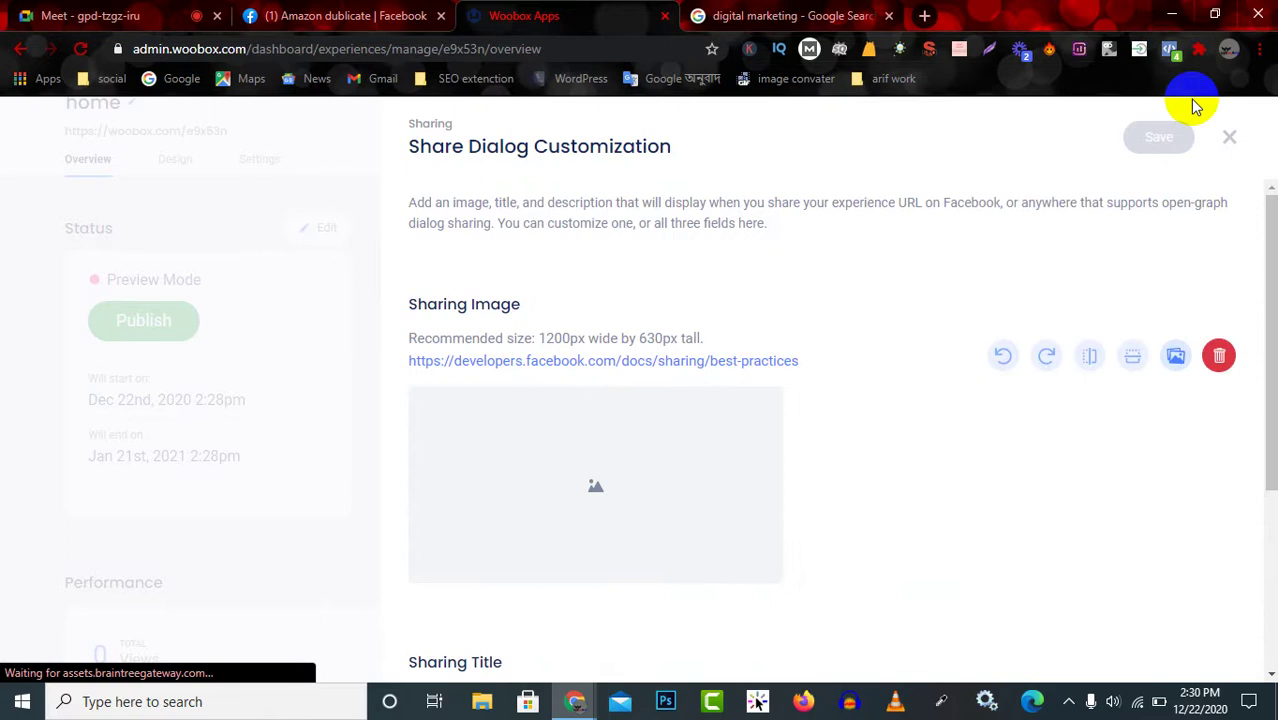
pyautogui.click(1229, 137)
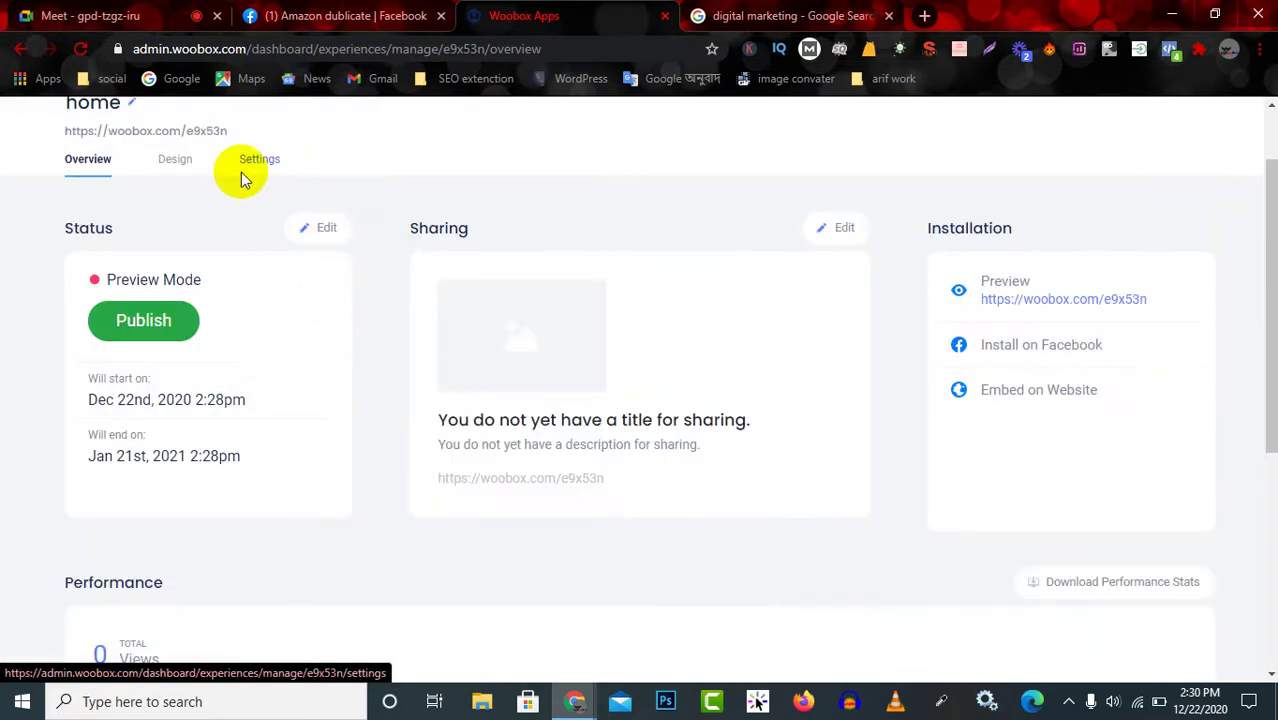
# Open the home landing page's Layout Designer, loading the Classic Landing Page template.
pyautogui.click(184, 160)
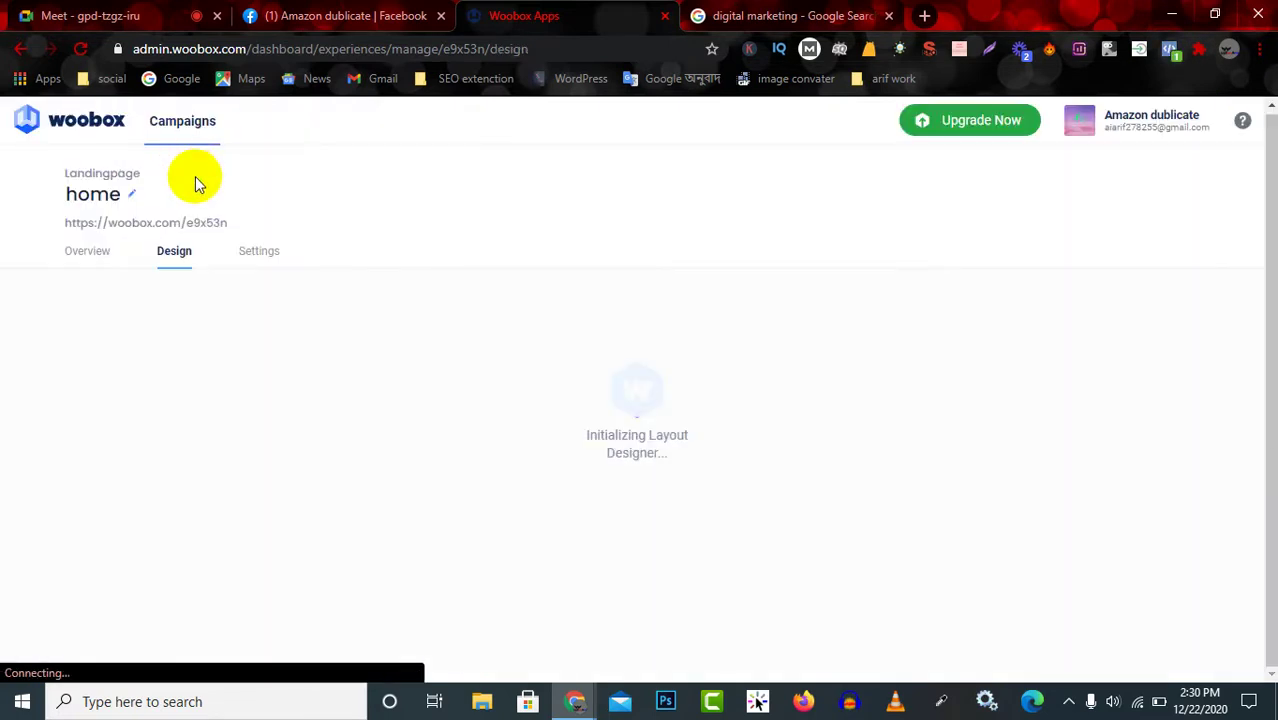
pyautogui.click(88, 254)
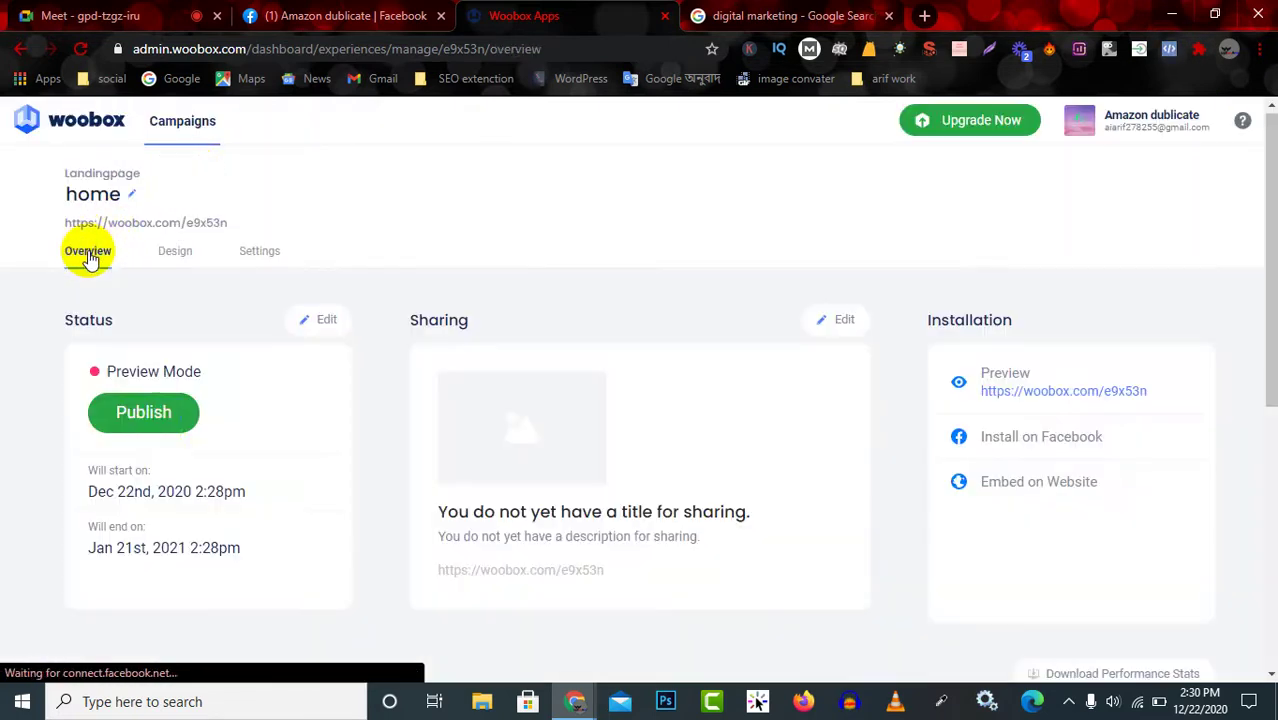
pyautogui.scroll(-5, 186, 456)
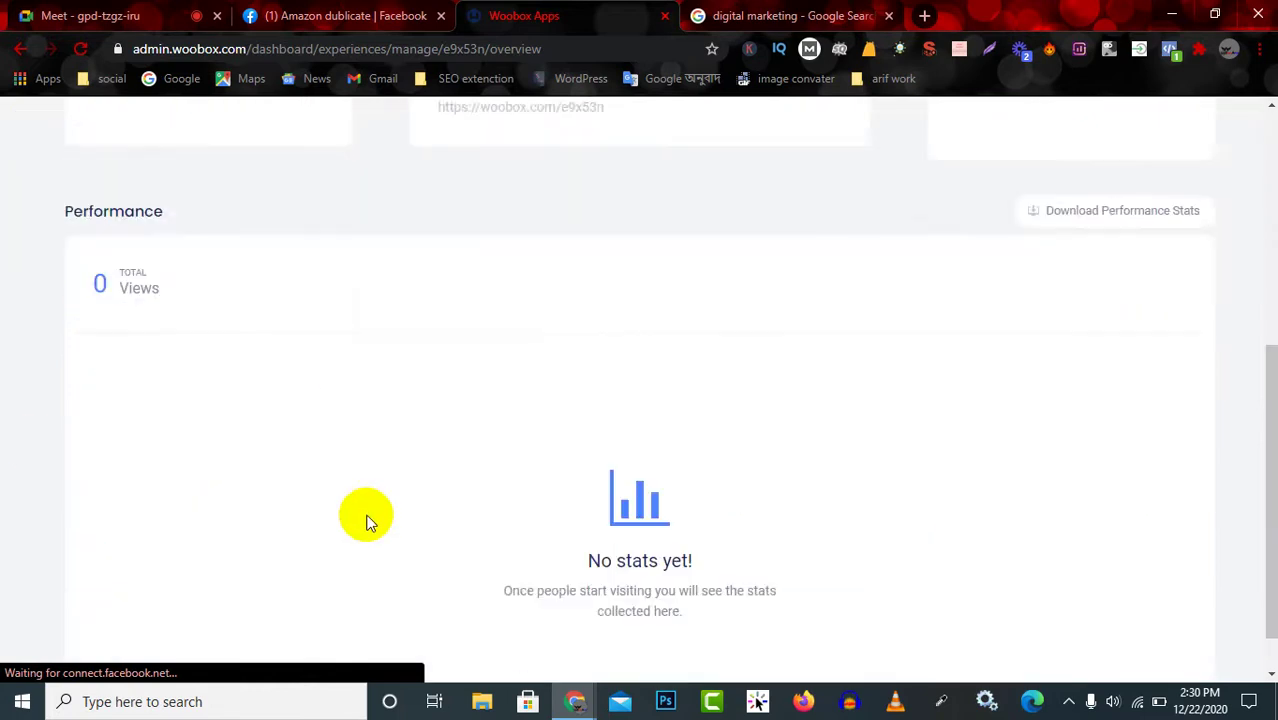
pyautogui.scroll(2, 195, 320)
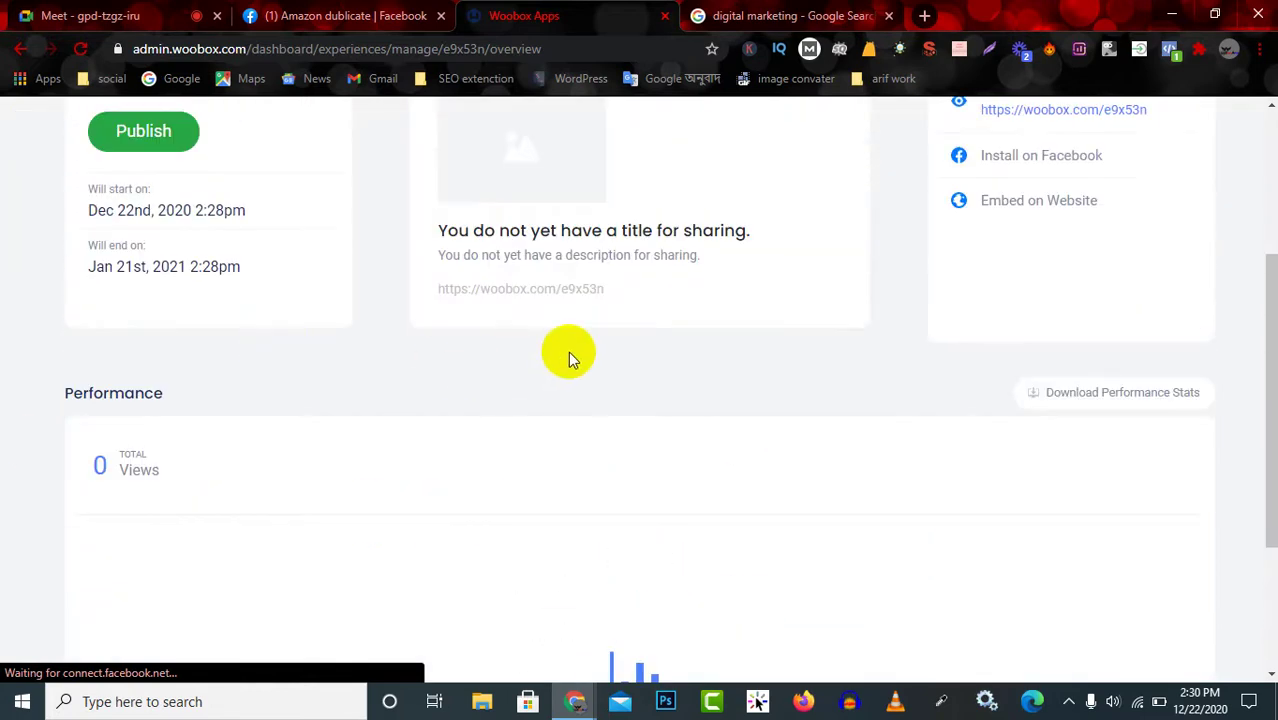
pyautogui.scroll(2, 330, 306)
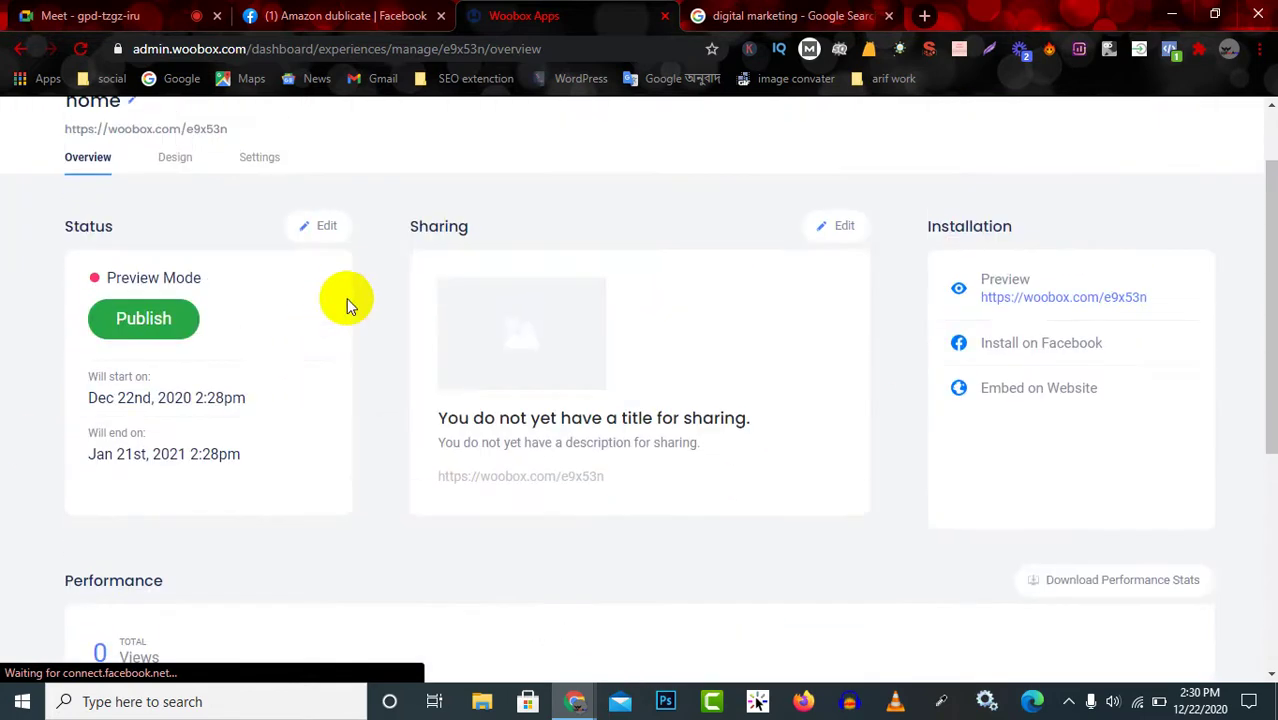
pyautogui.scroll(1, 251, 276)
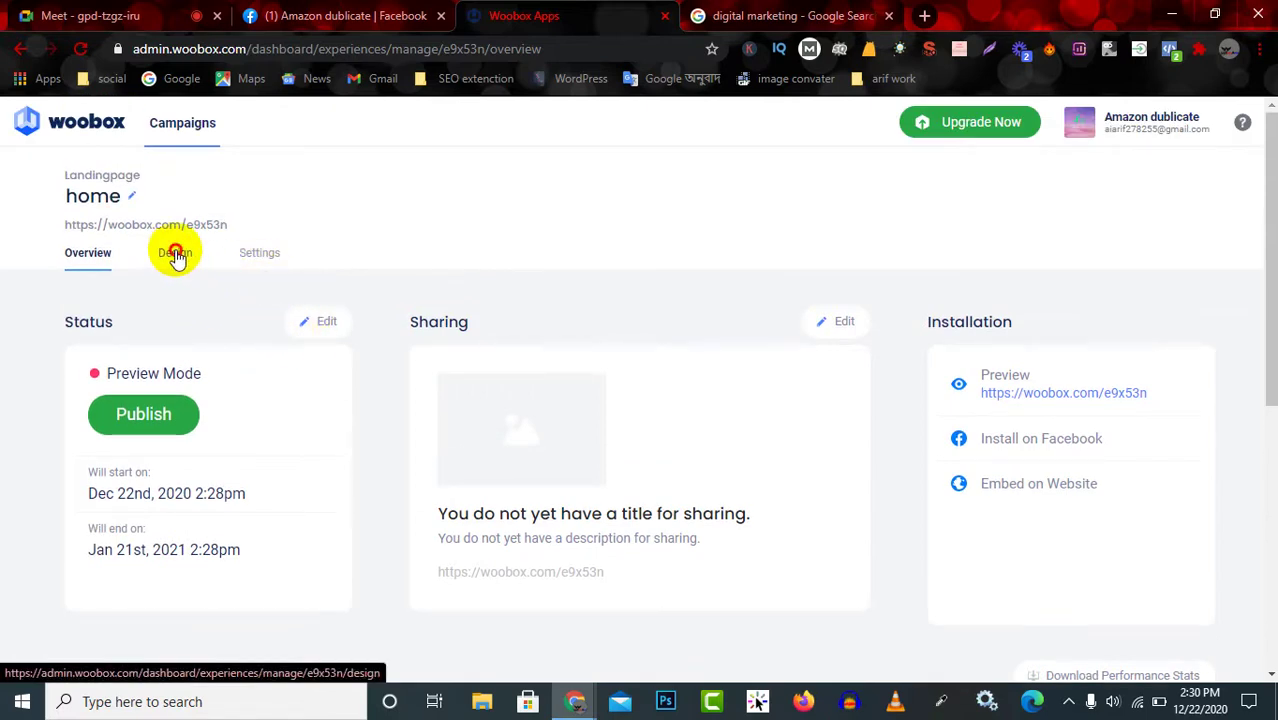
pyautogui.click(175, 254)
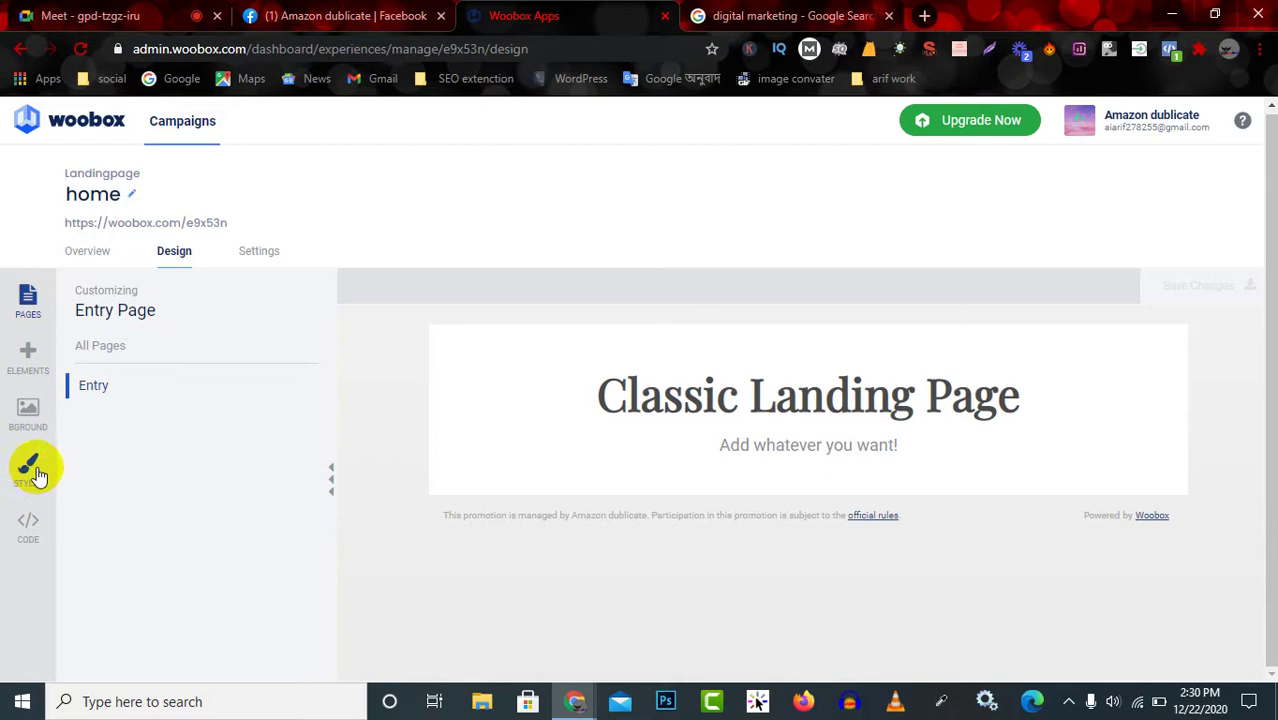
pyautogui.click(267, 253)
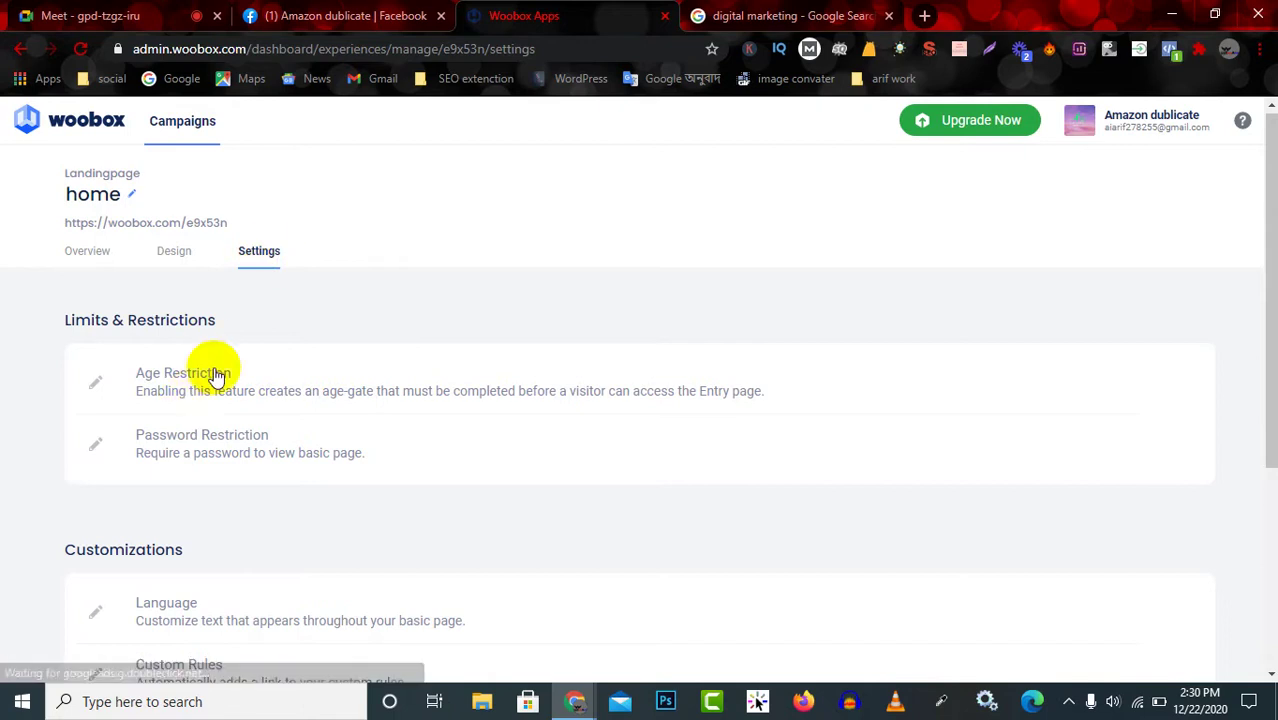
pyautogui.scroll(-1, 195, 392)
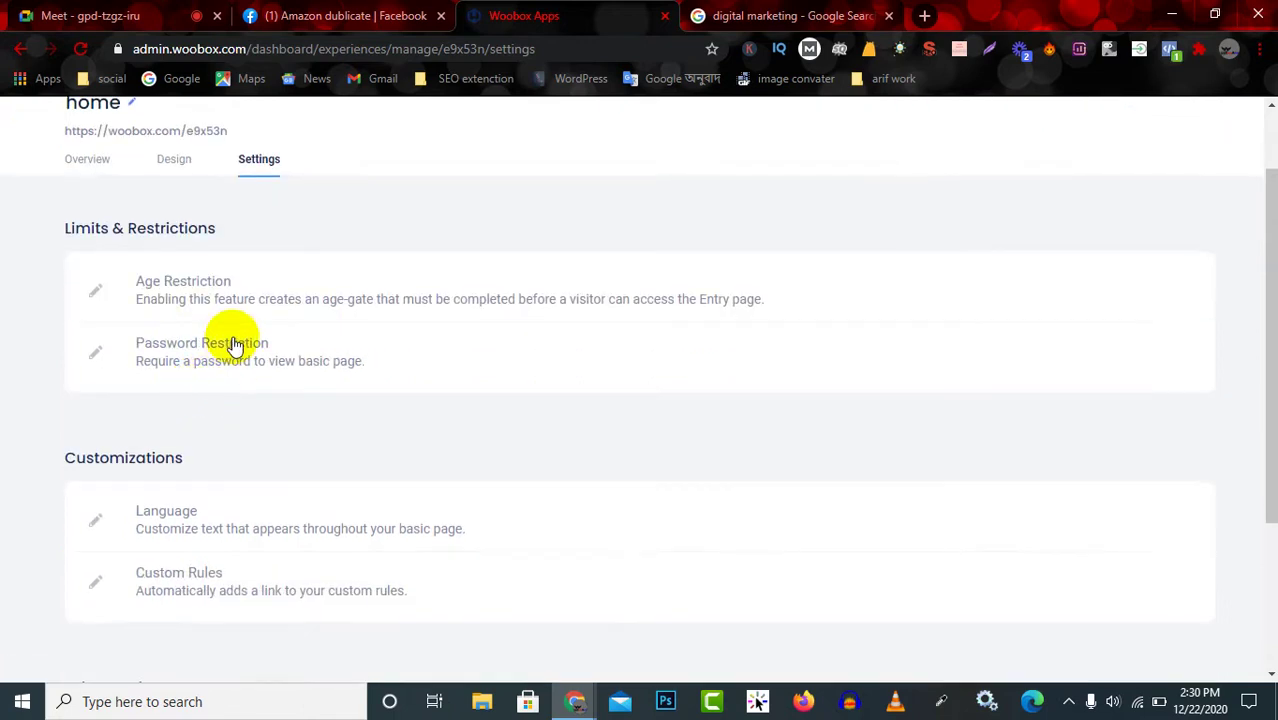
pyautogui.scroll(-2, 240, 345)
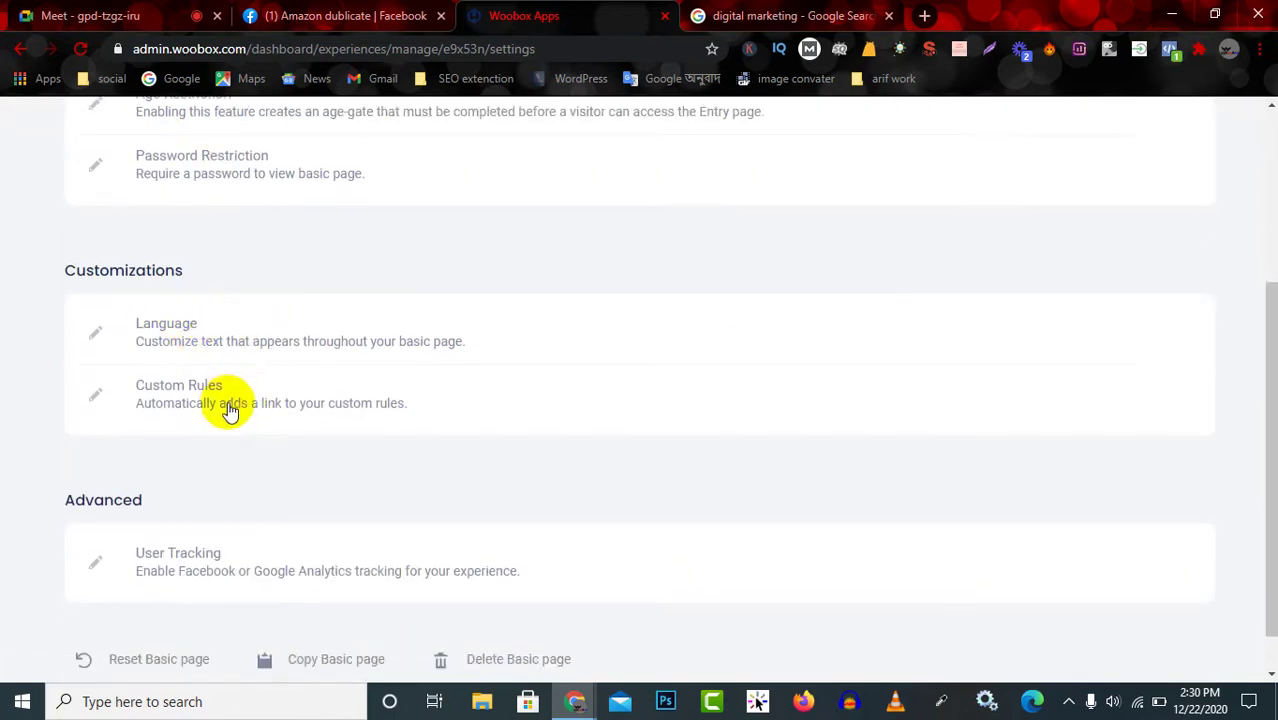
pyautogui.scroll(-1, 229, 405)
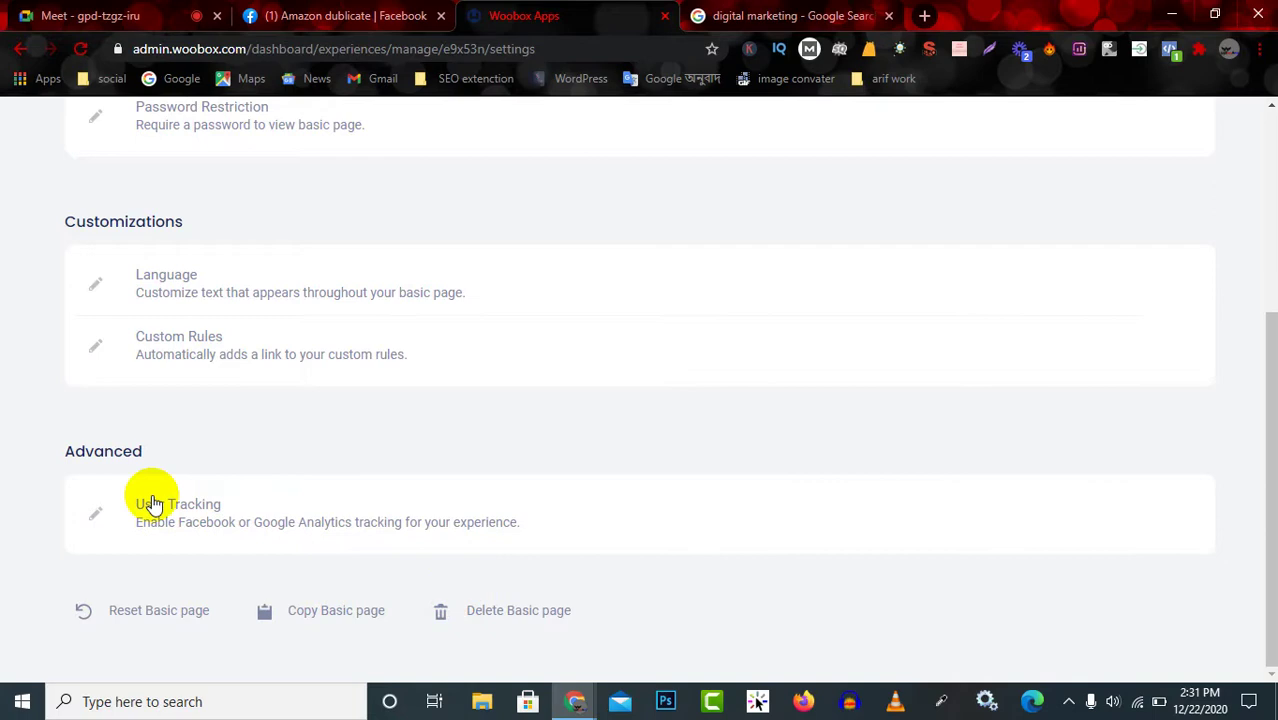
pyautogui.scroll(3, 151, 497)
pyautogui.click(178, 255)
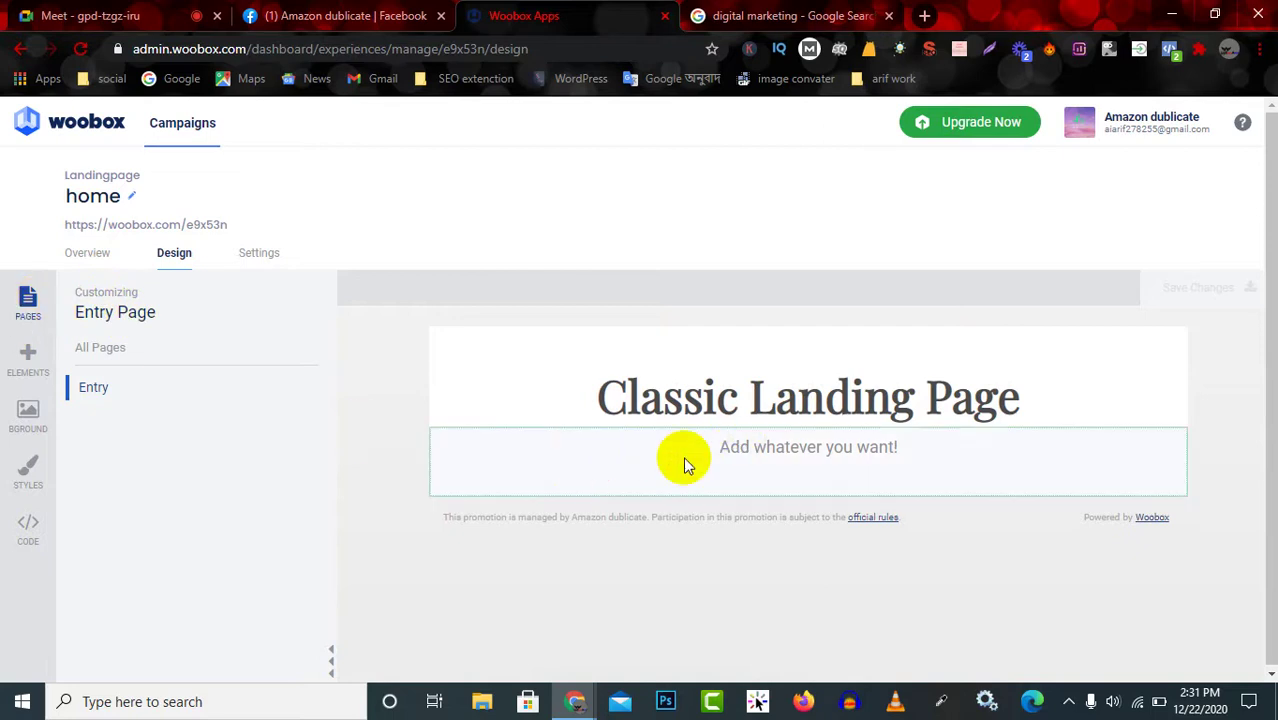
# Select the whole 'Classic Landing Page' heading text and delete it.
pyautogui.click(757, 390)
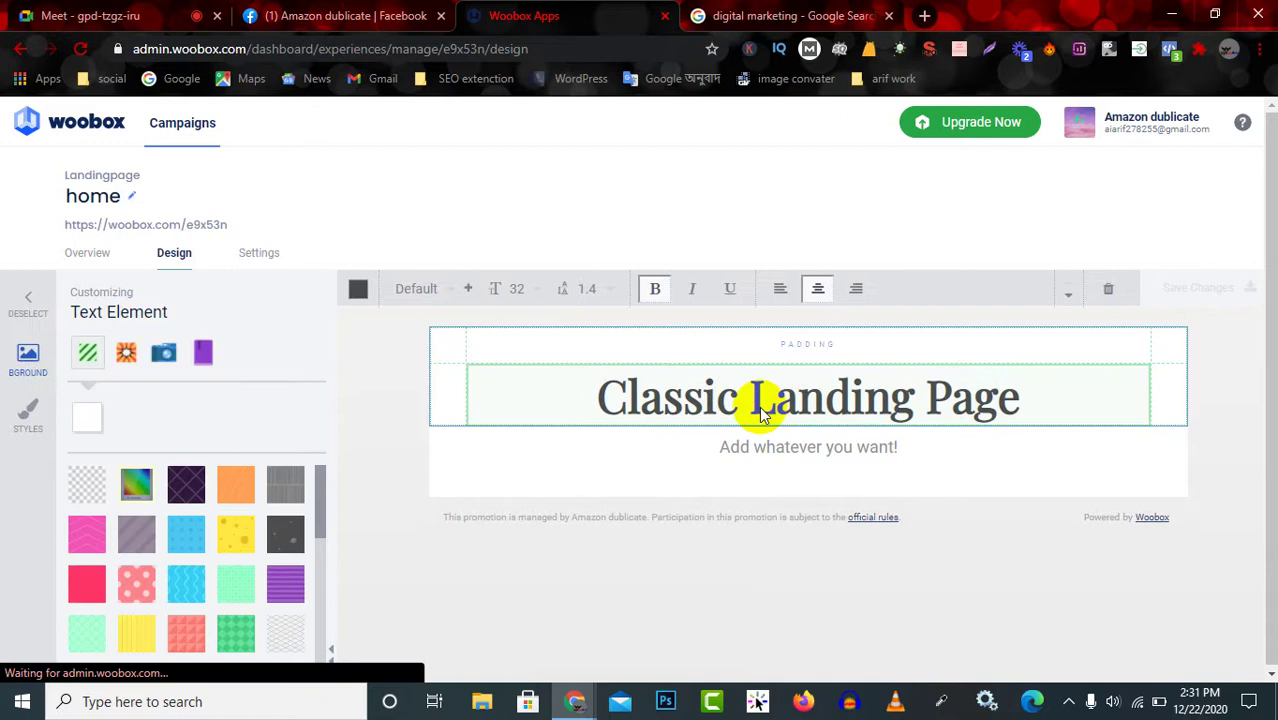
pyautogui.click(690, 380)
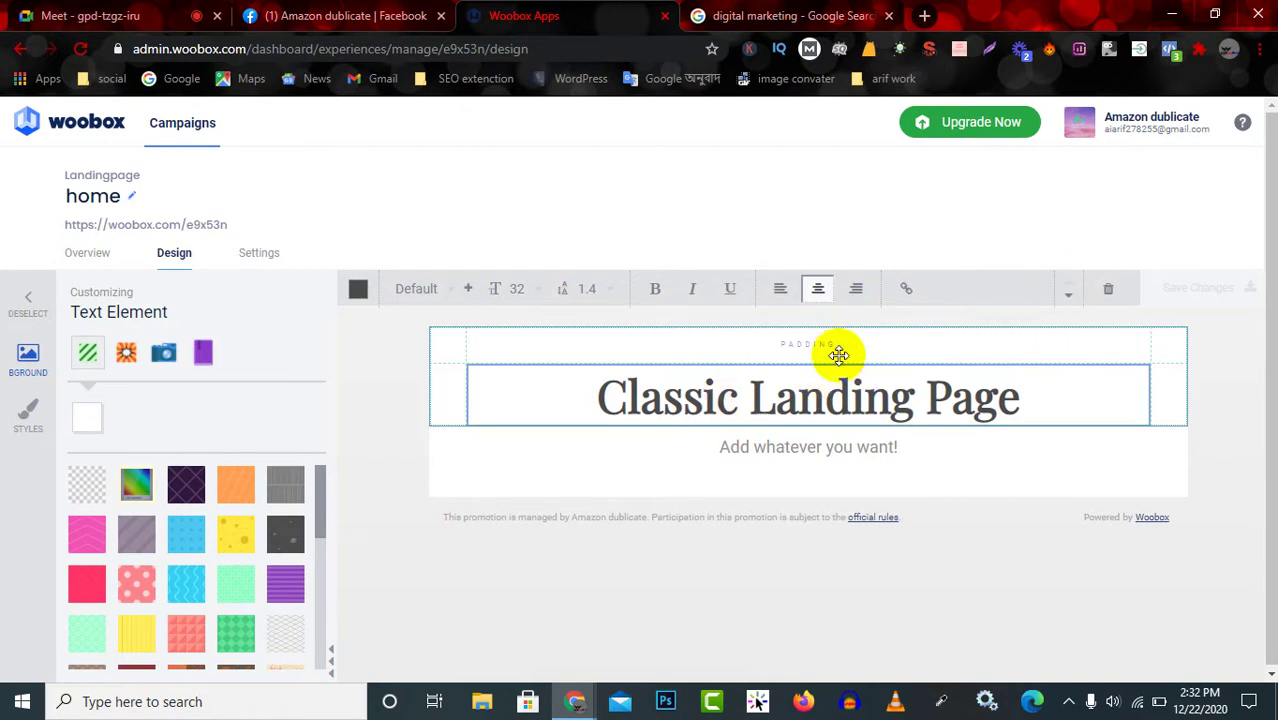
pyautogui.click(809, 345)
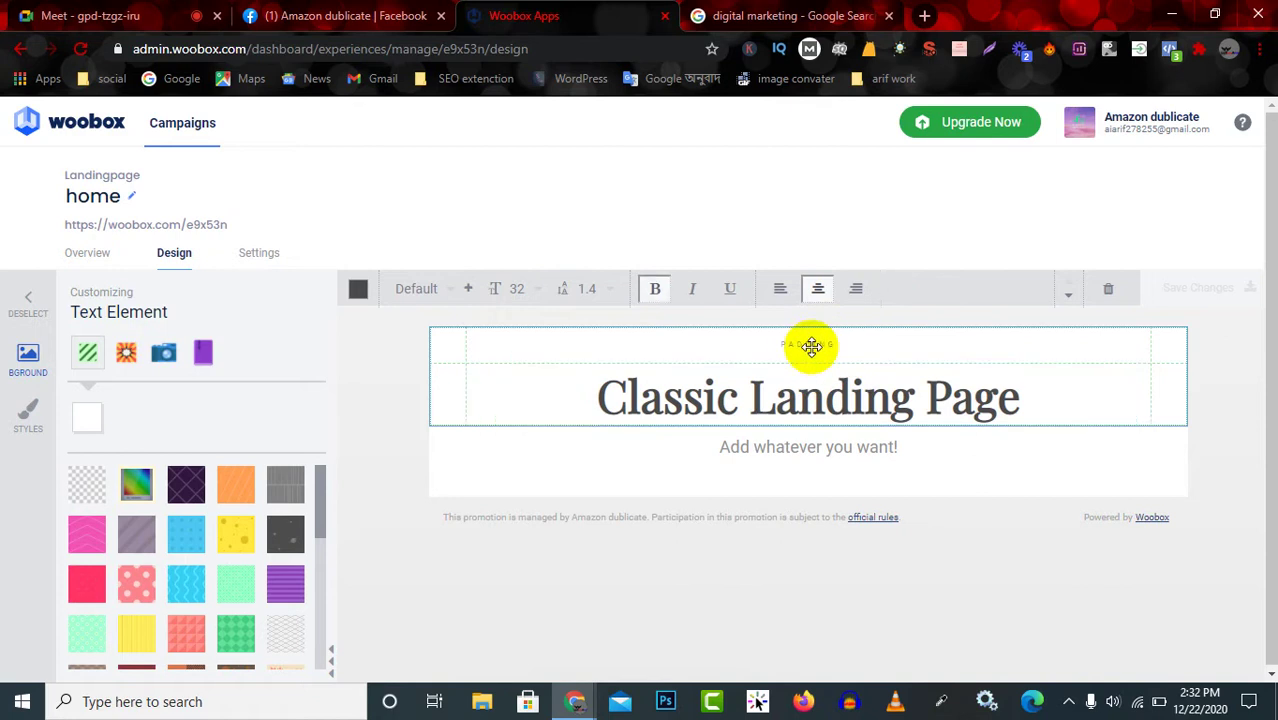
pyautogui.click(821, 399)
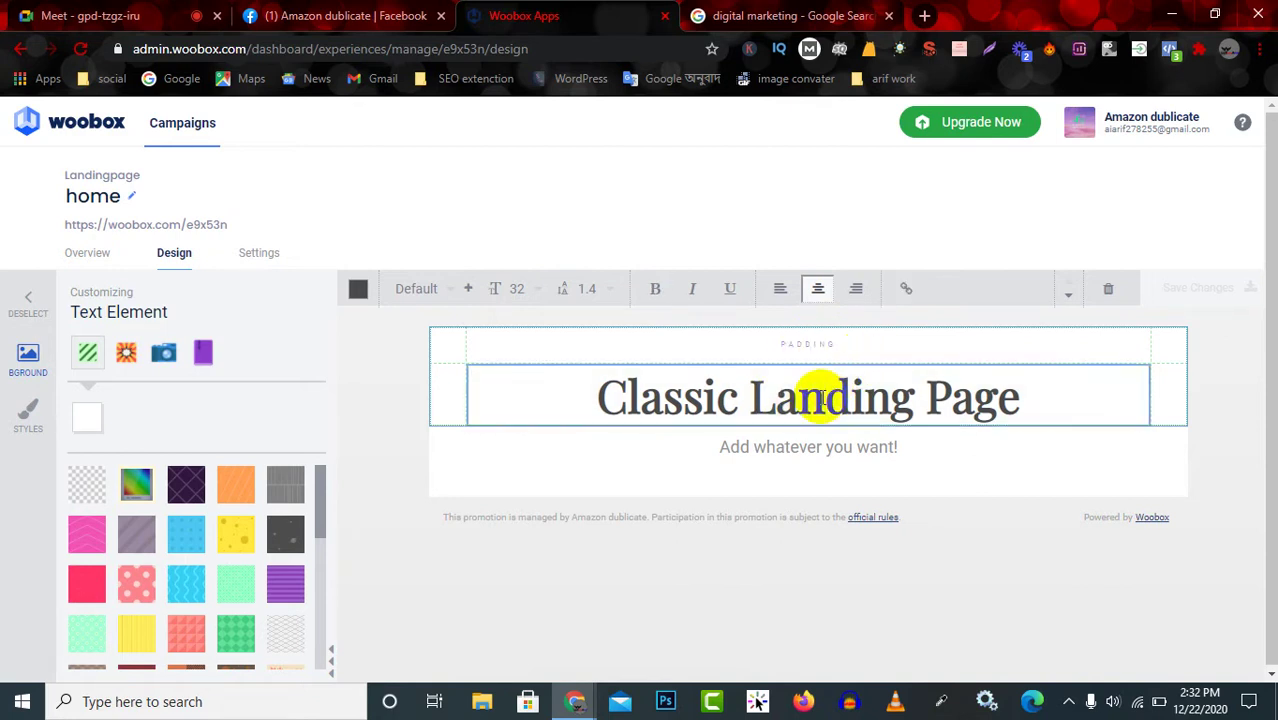
pyautogui.tripleClick(930, 396)
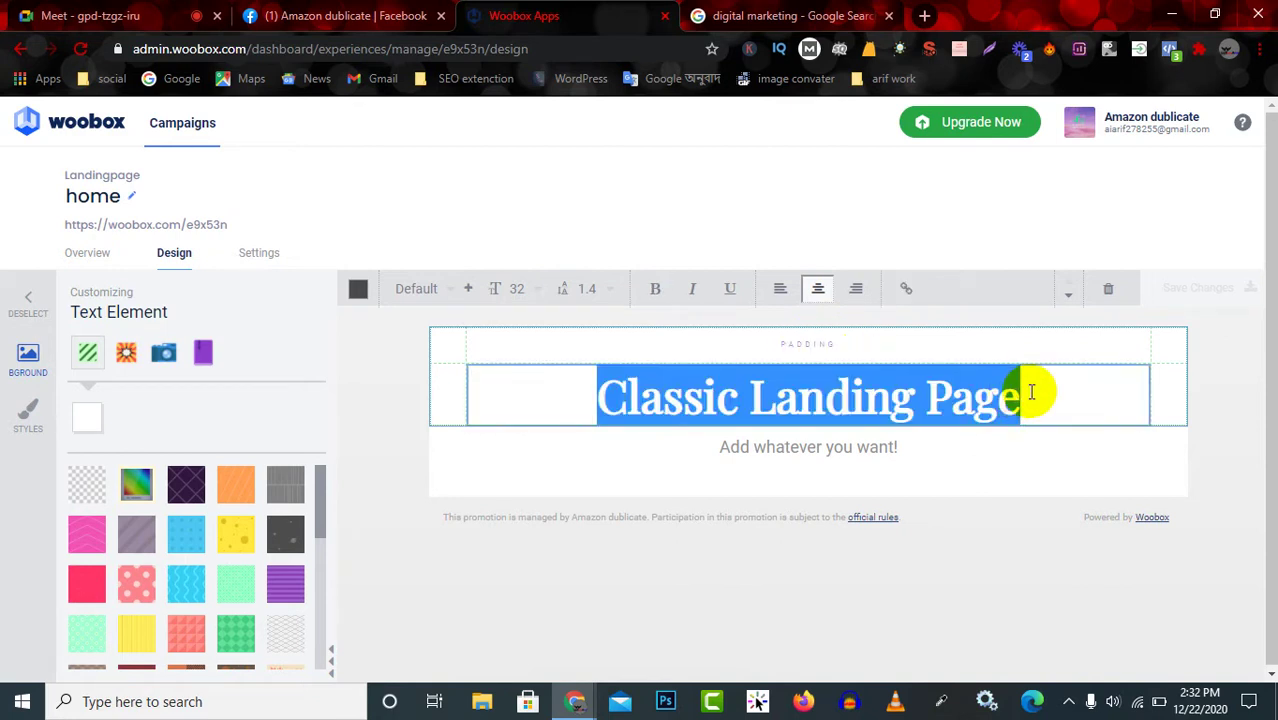
pyautogui.click(907, 395)
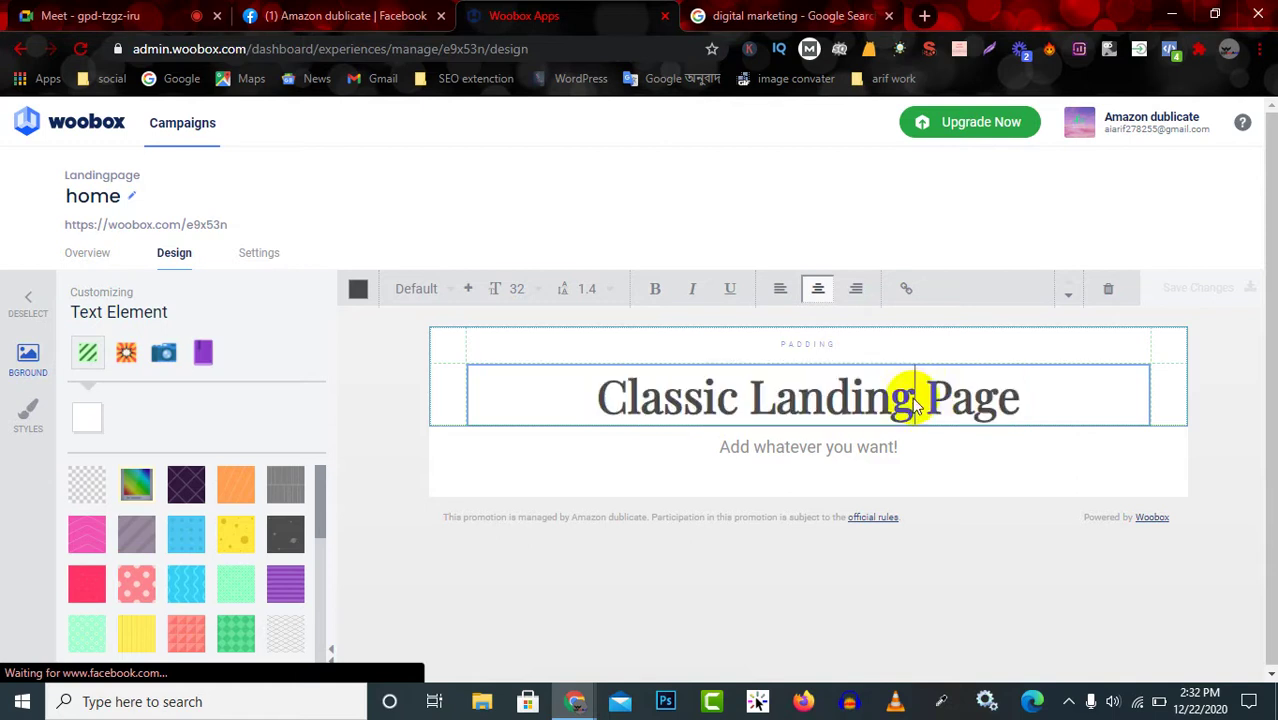
pyautogui.click(1048, 403)
pyautogui.moveTo(1048, 403); pyautogui.dragTo(598, 403)
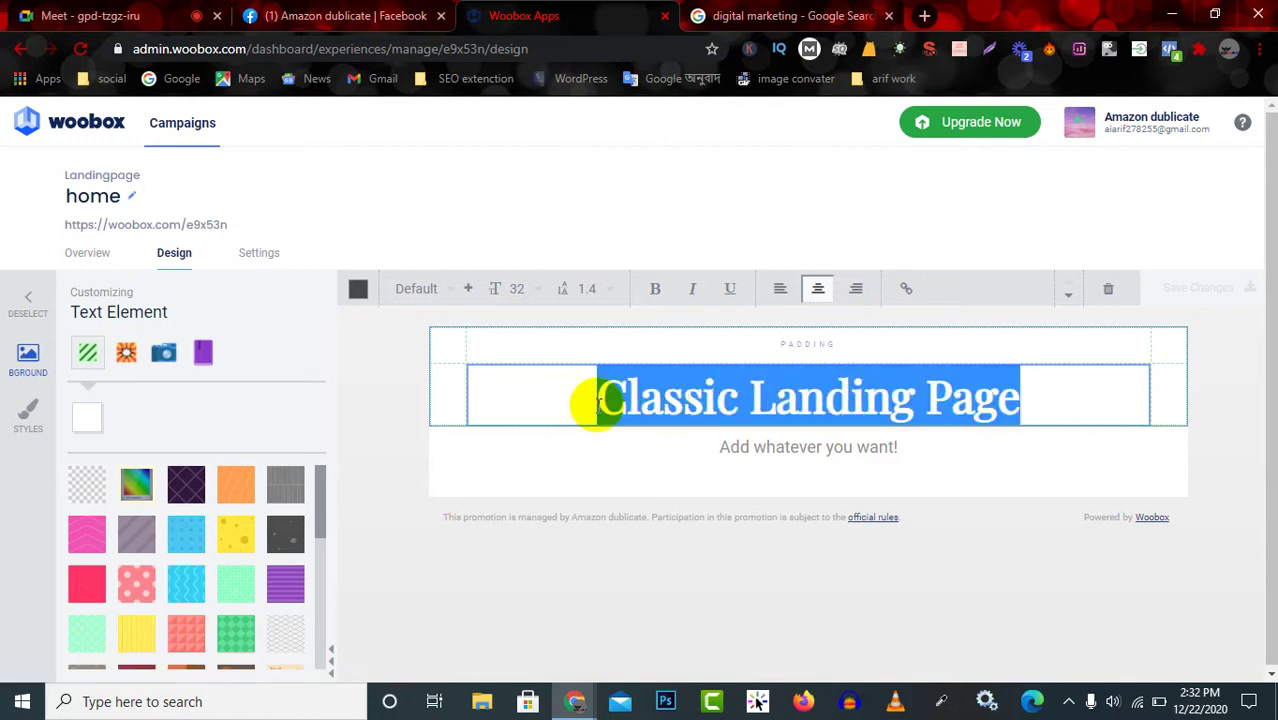
pyautogui.press('BackSpace')
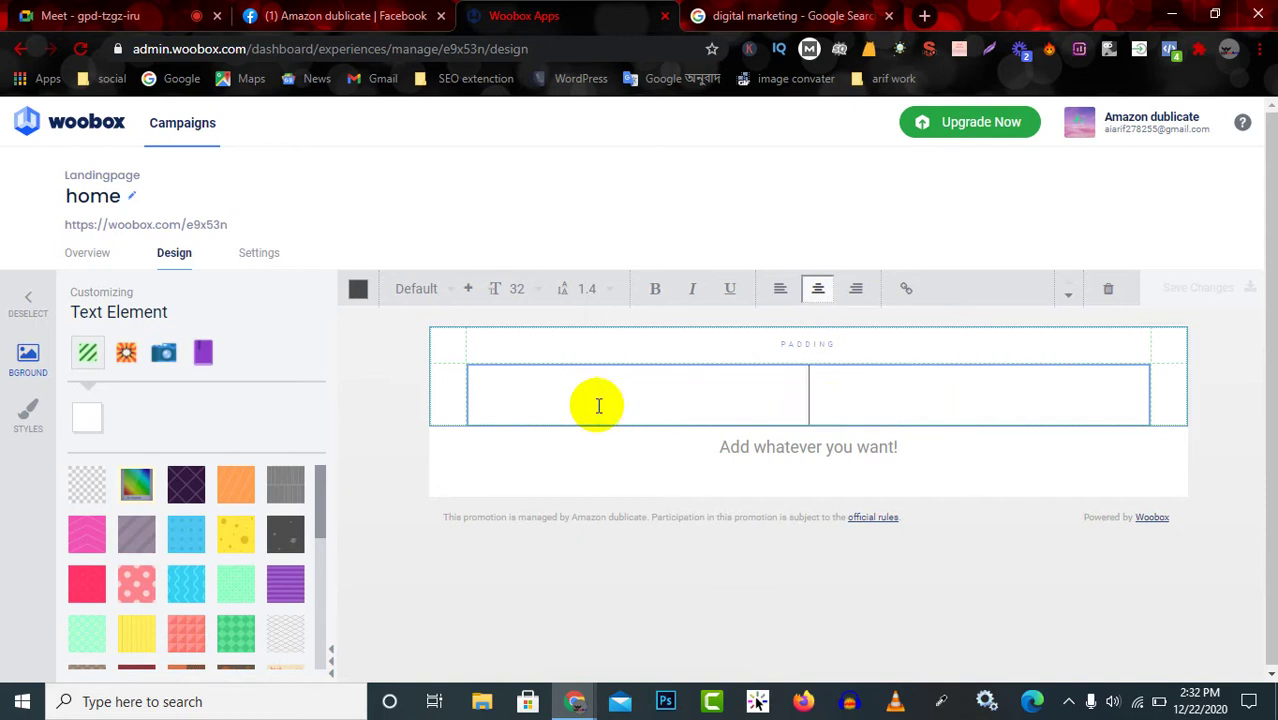
# Type 'AJSTECH LTD' as the new heading text.
pyautogui.write('aza')
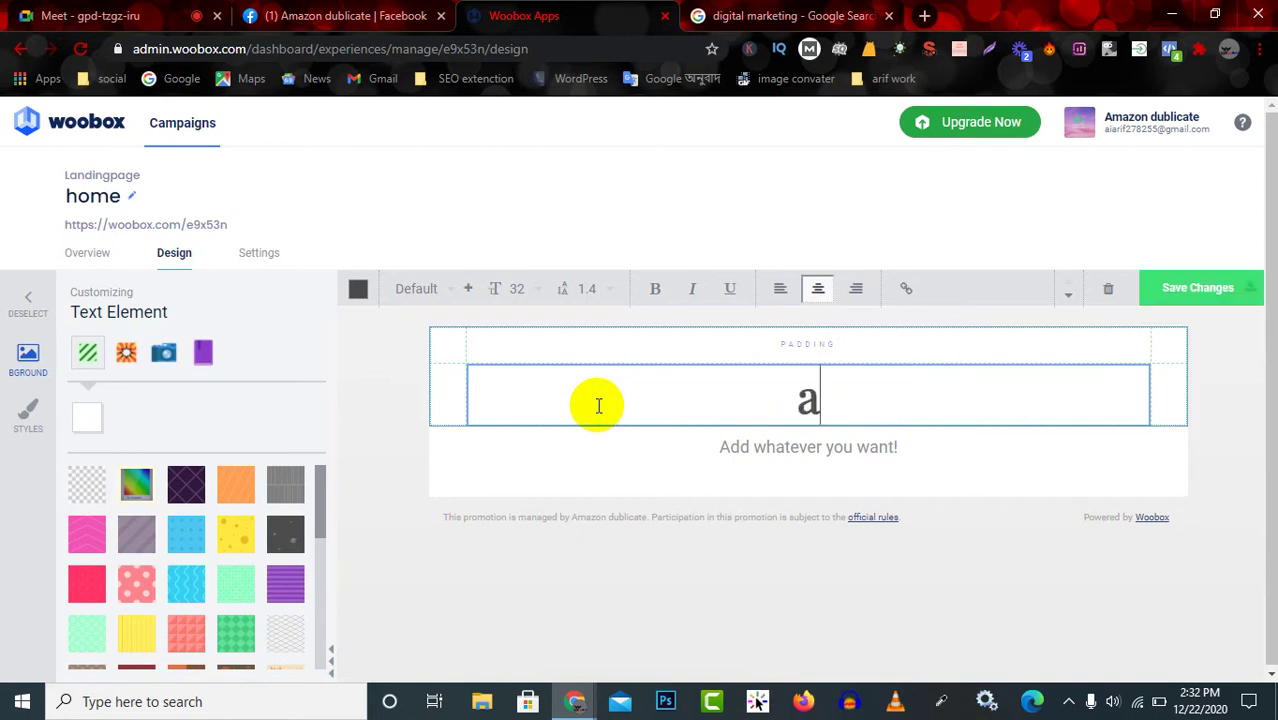
pyautogui.press('BackSpace')
pyautogui.press('BackSpace')
pyautogui.press('BackSpace')
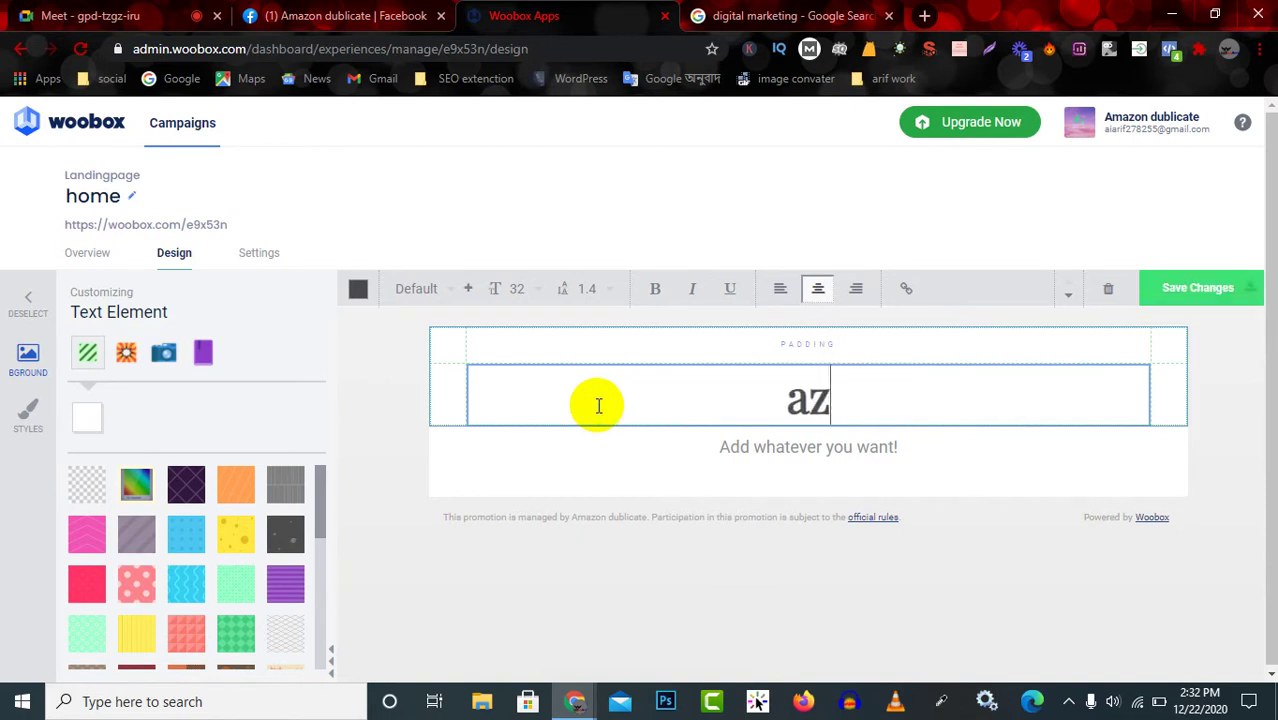
pyautogui.write('AJSTECH')
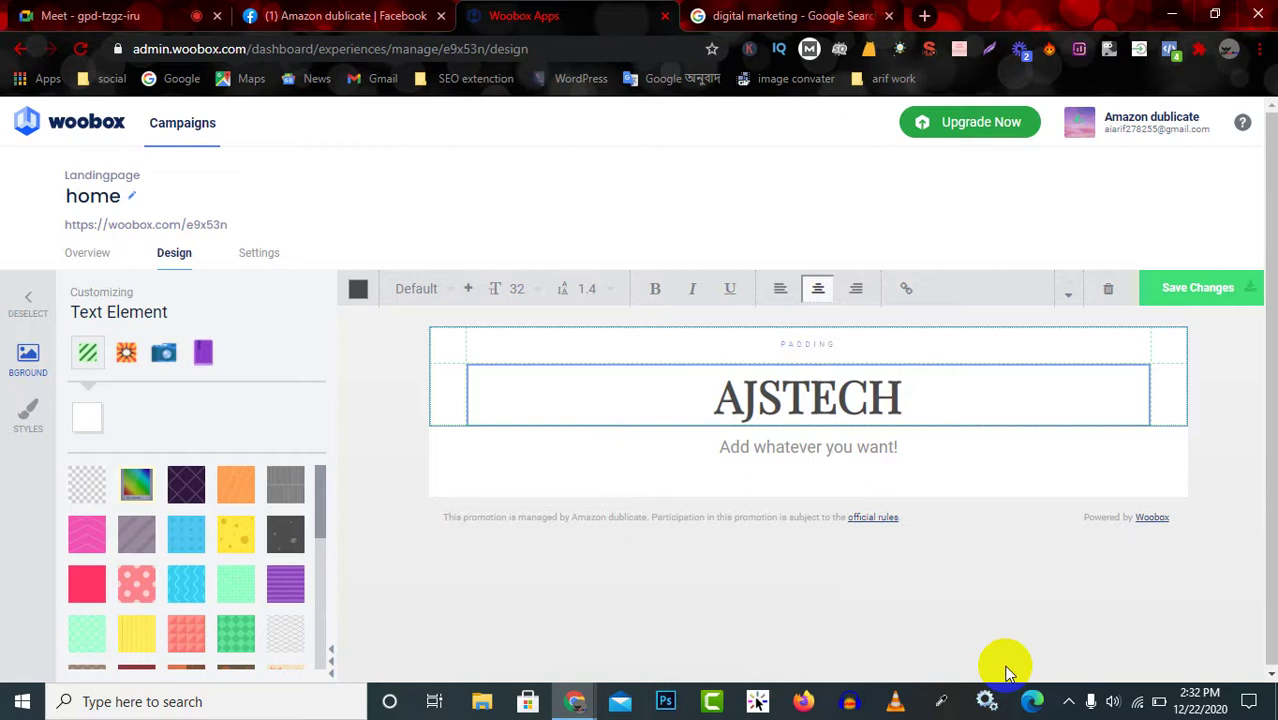
pyautogui.click(1067, 701)
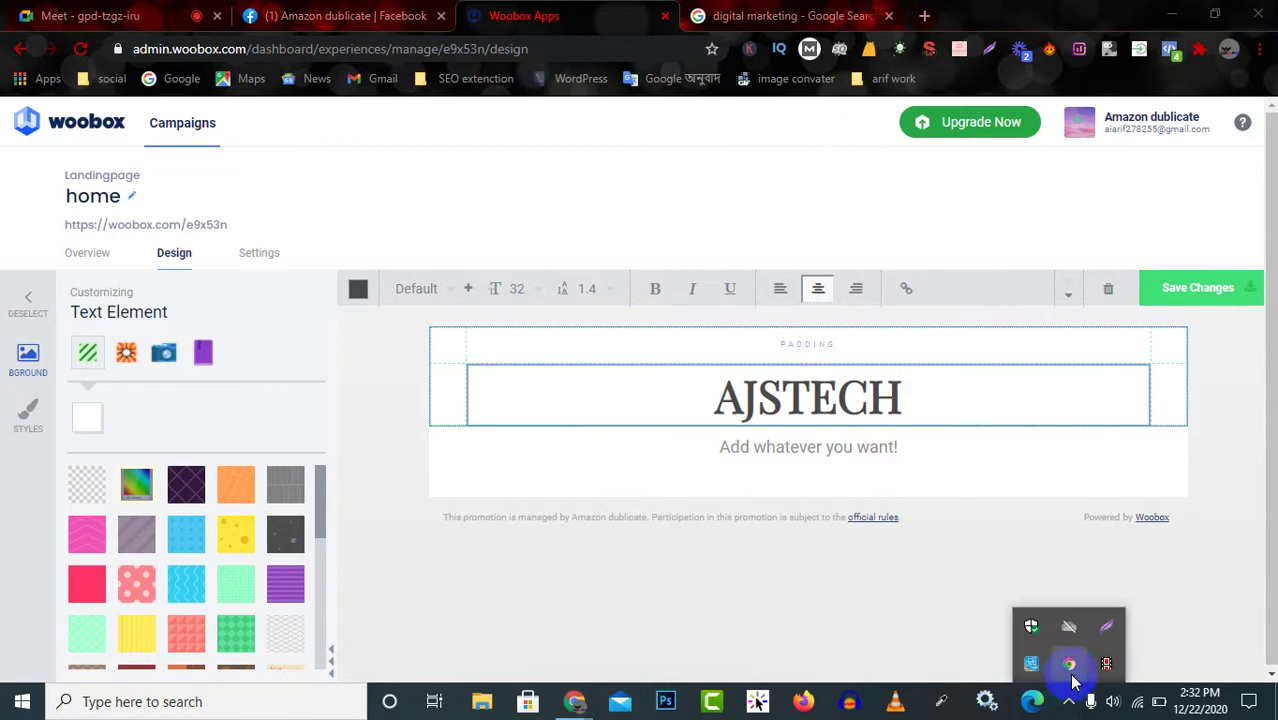
pyautogui.click(1068, 702)
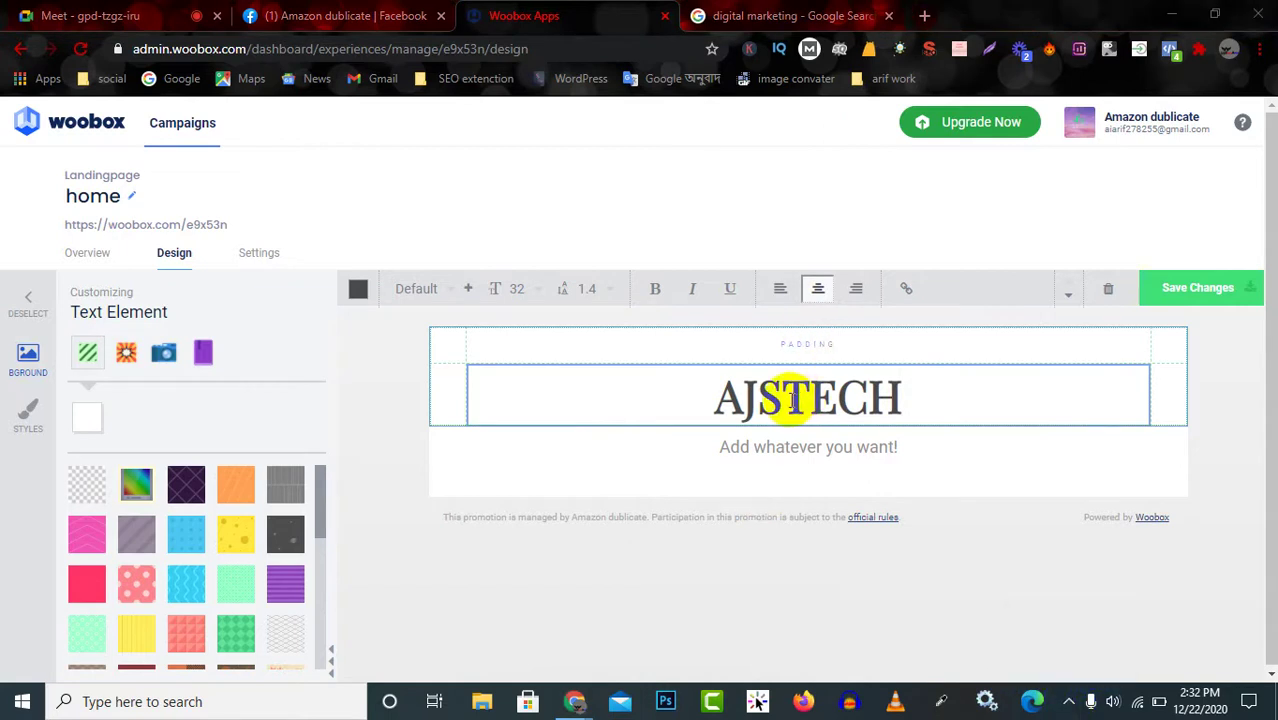
pyautogui.click(912, 390)
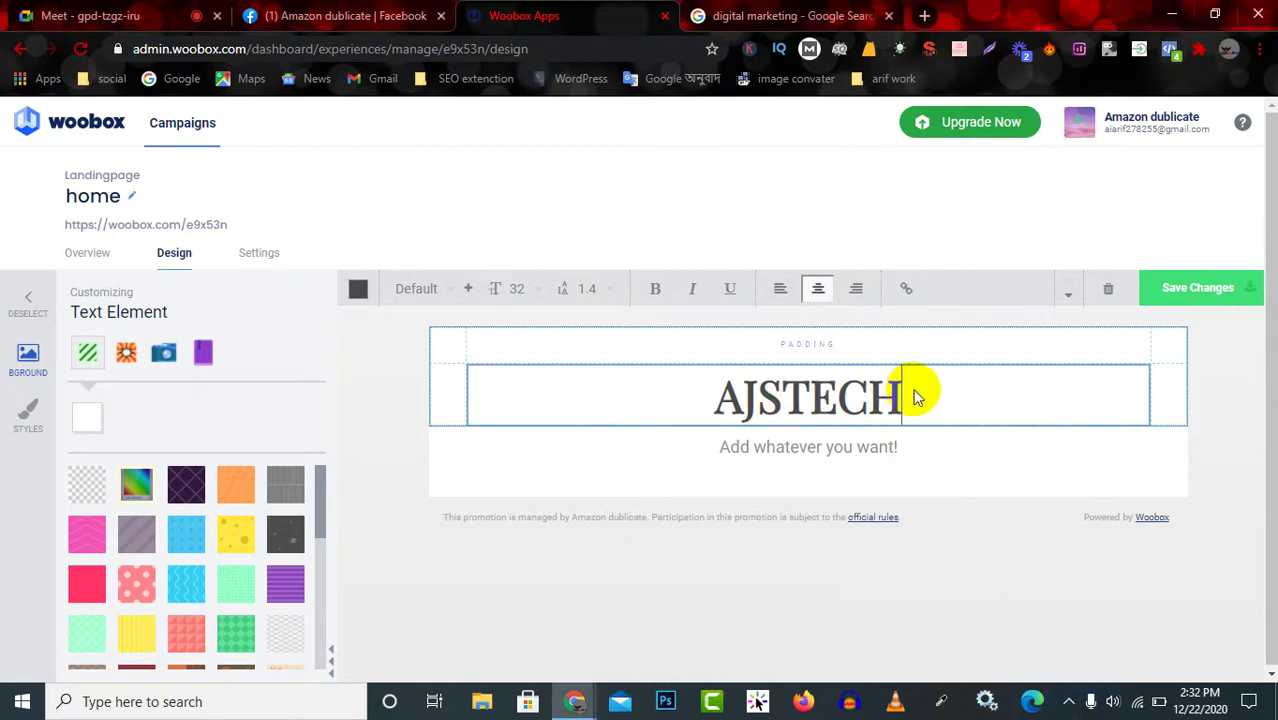
pyautogui.write('LTD')
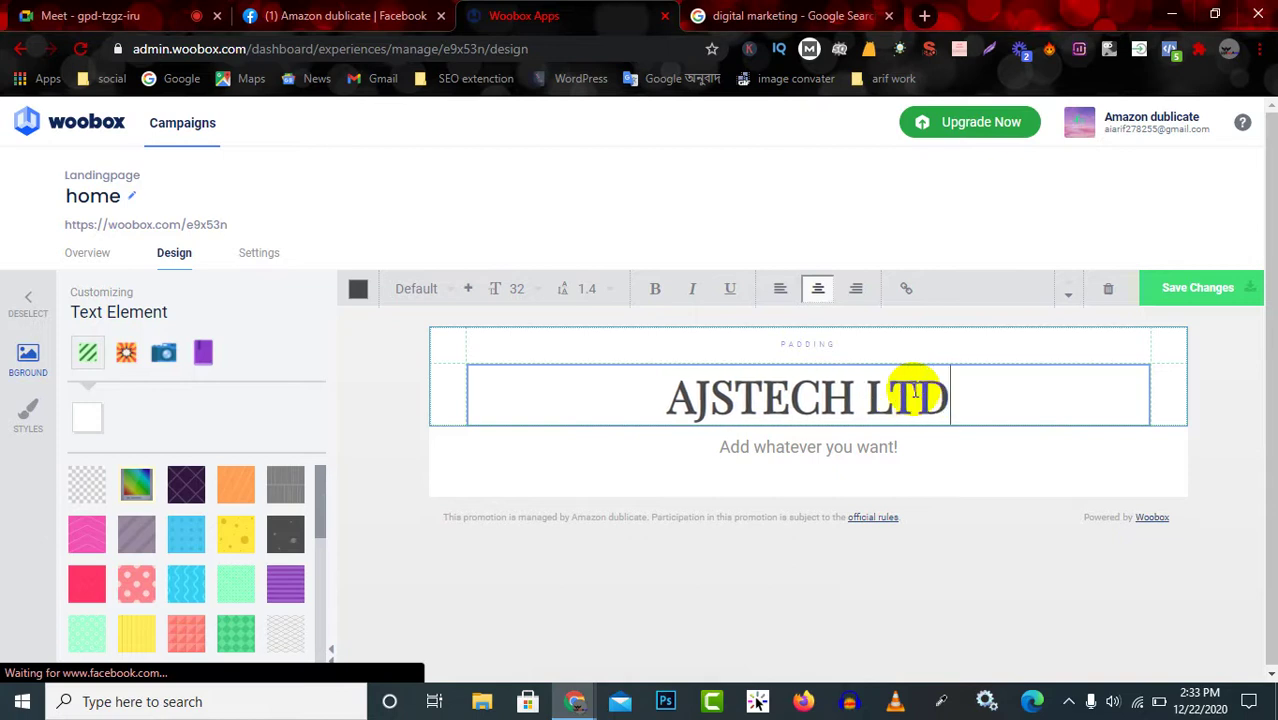
# Replace 'Add whatever you want!' with 'THE DIGITAL MARKETING COURSES' beneath the heading.
pyautogui.click(835, 458)
pyautogui.tripleClick(812, 452)
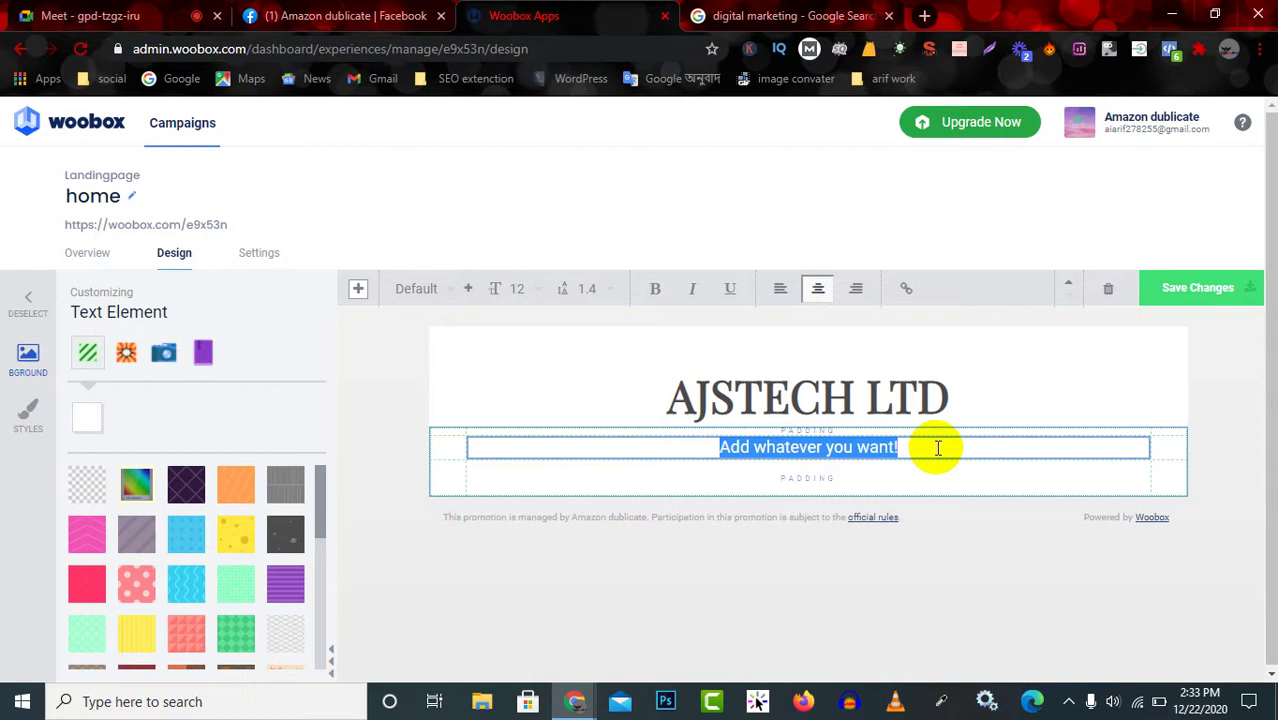
pyautogui.press('BackSpace')
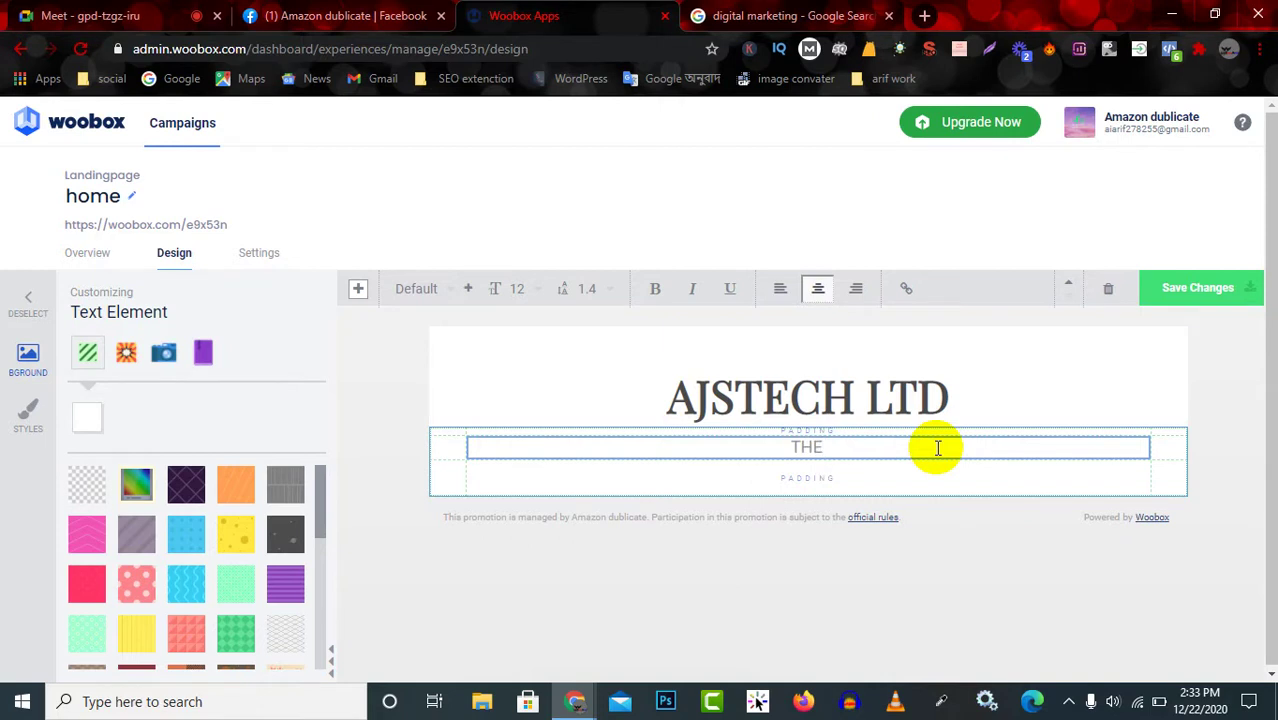
pyautogui.write('THE DIGITAL')
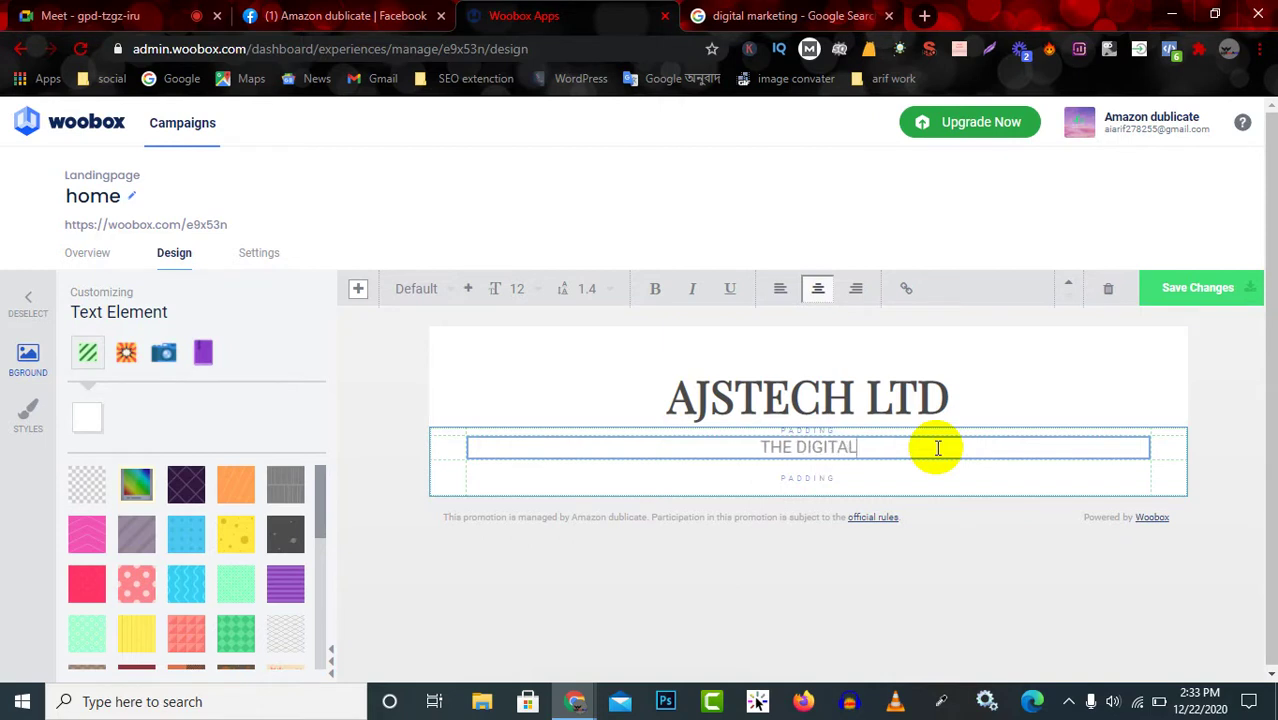
pyautogui.write(' MARKETING')
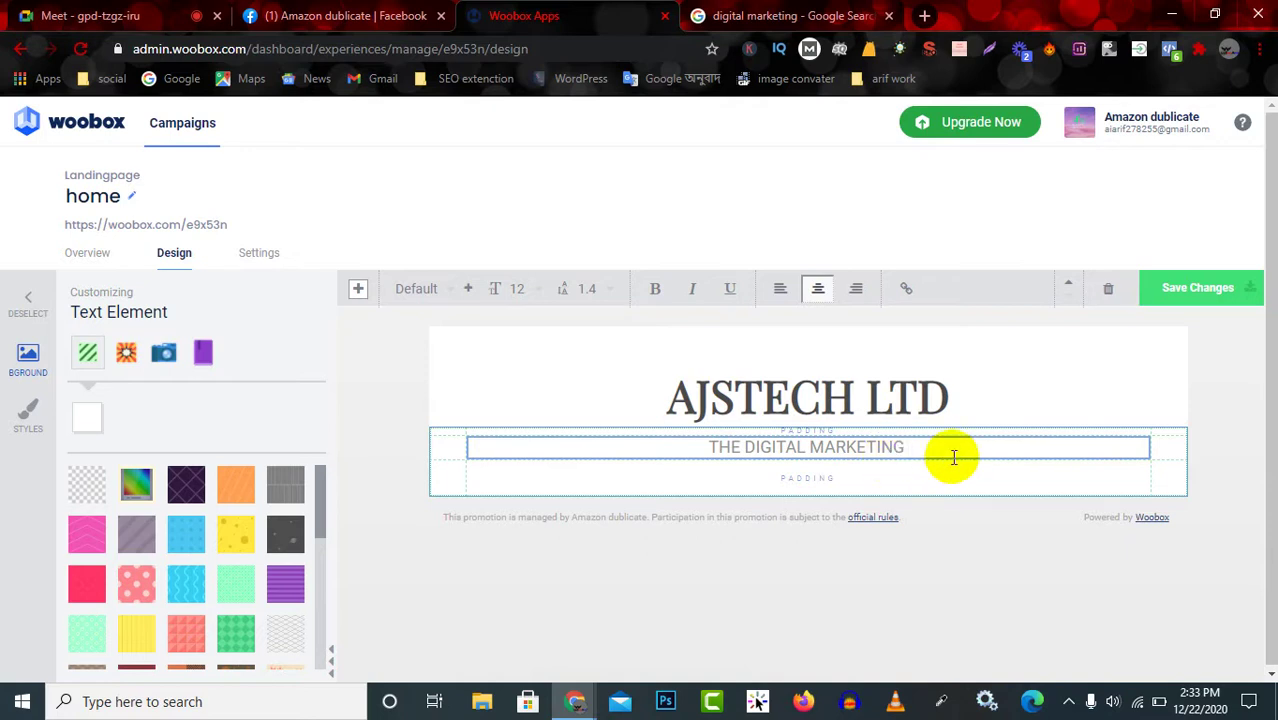
pyautogui.write('COURSE')
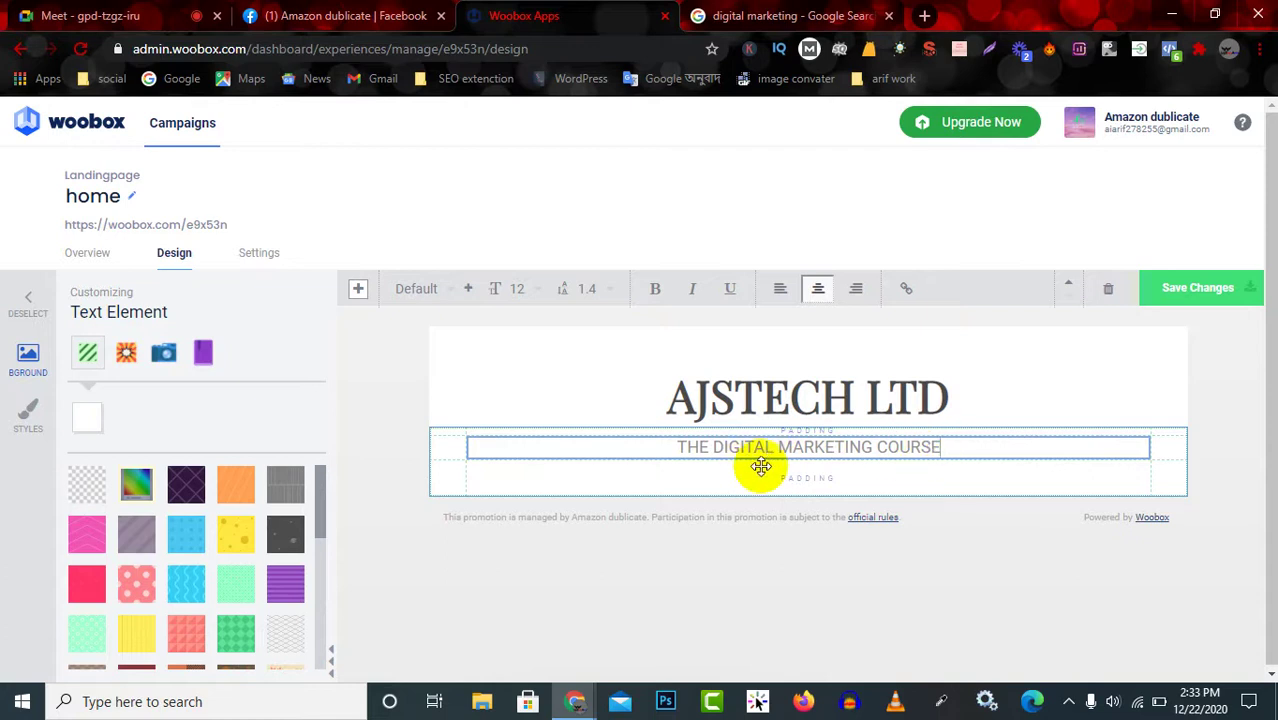
pyautogui.write('S')
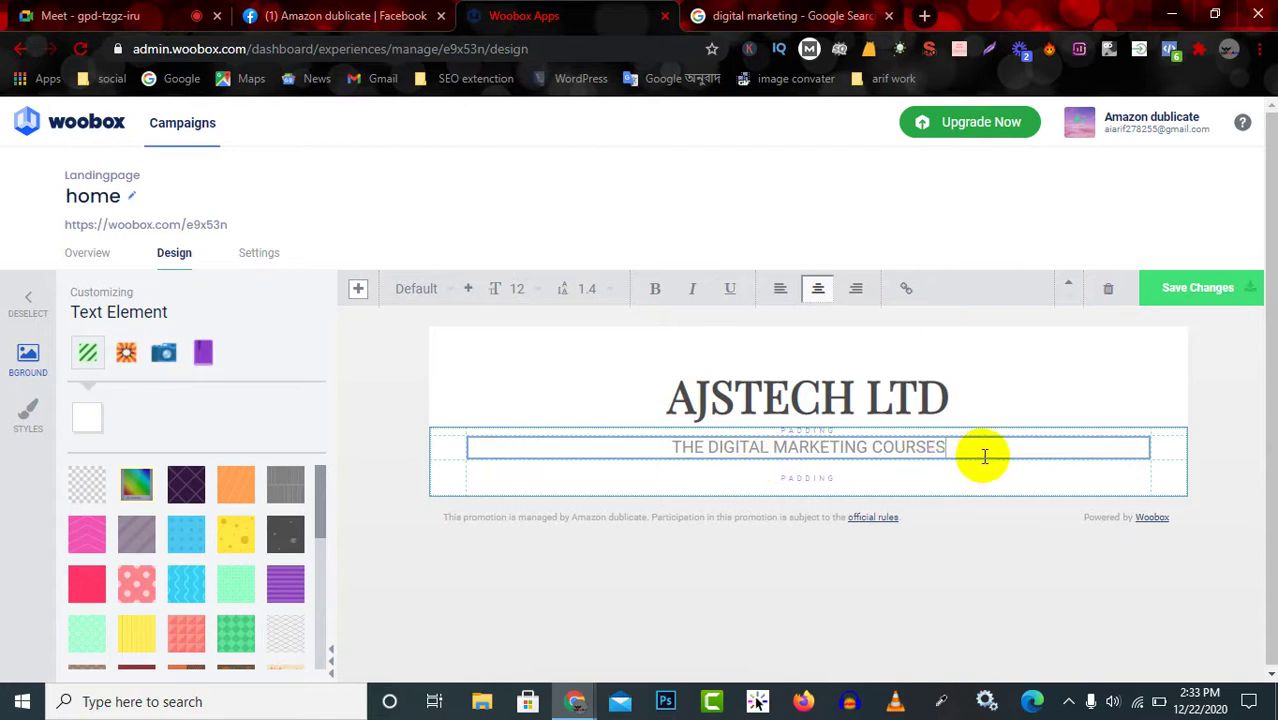
pyautogui.click(847, 476)
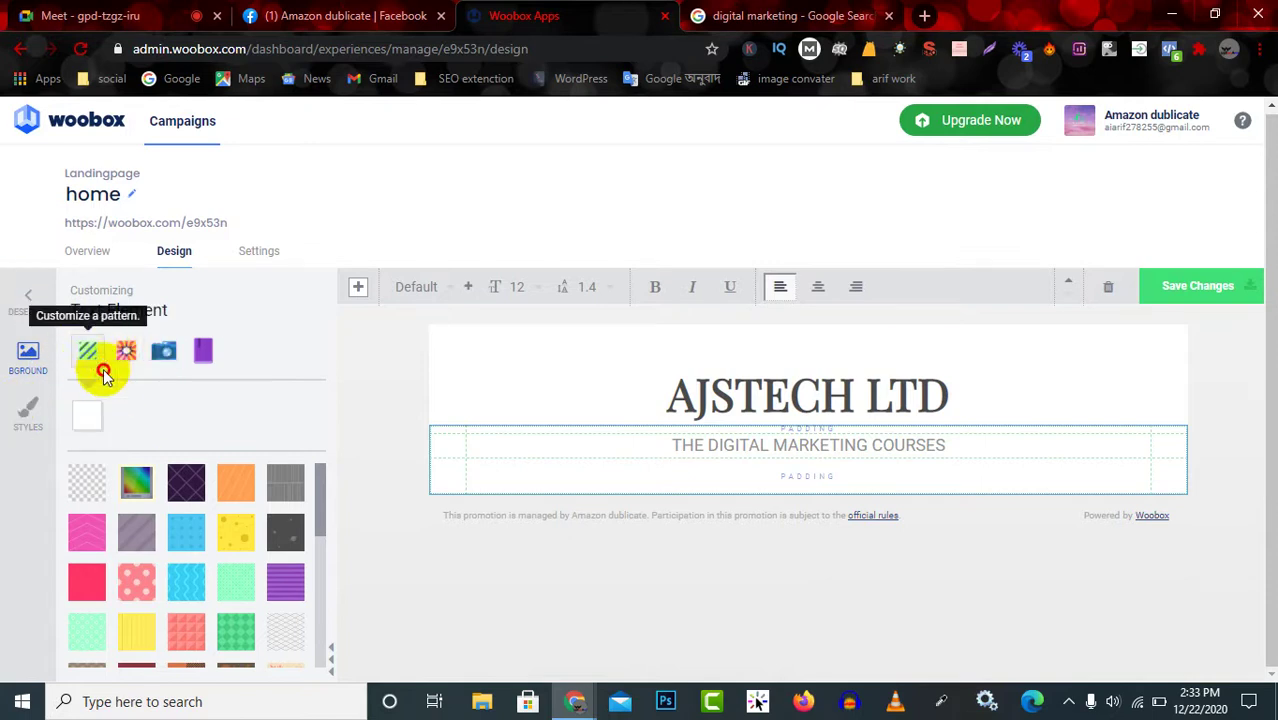
# Switch to backdrop background options and try red and grey backgrounds on the course block.
pyautogui.click(195, 433)
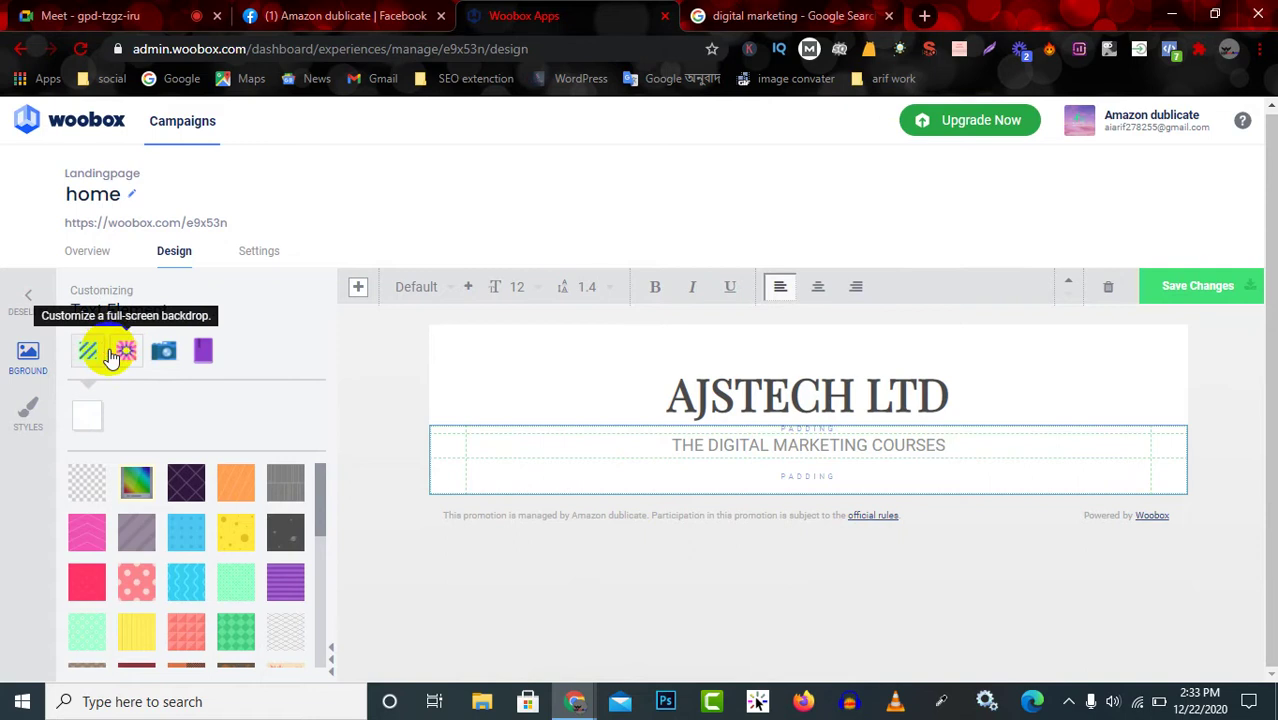
pyautogui.click(125, 352)
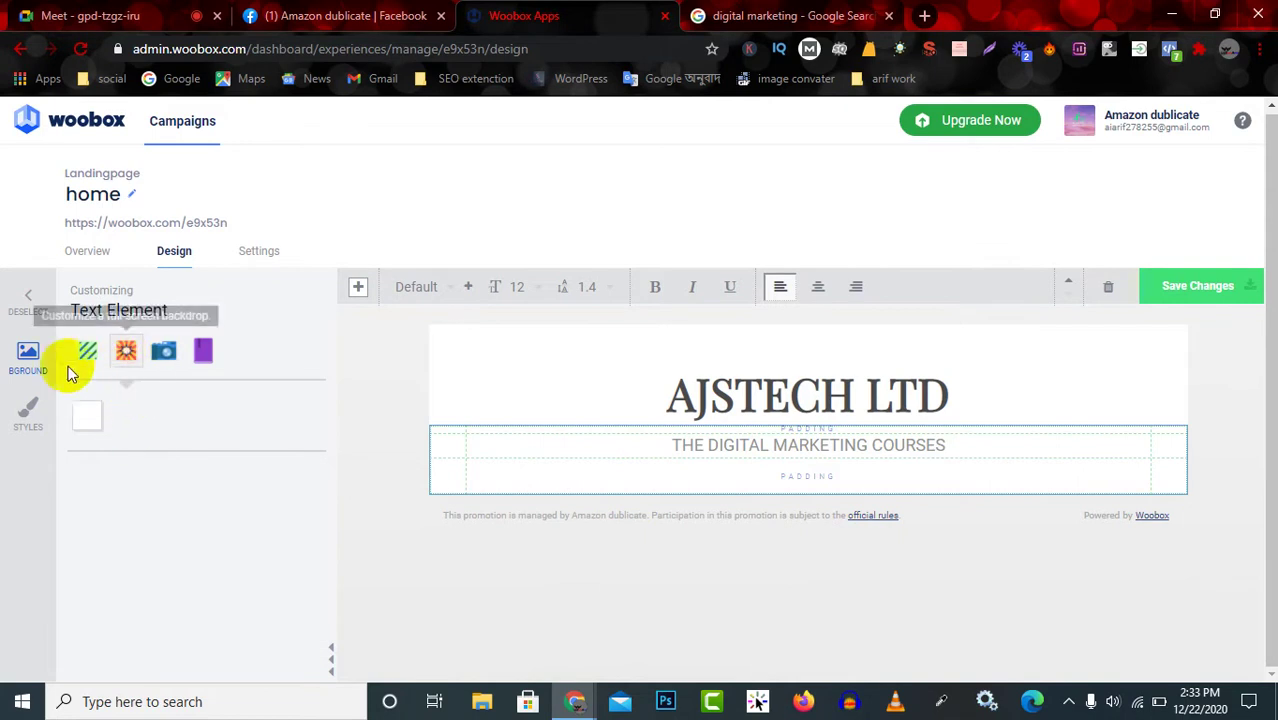
pyautogui.click(87, 415)
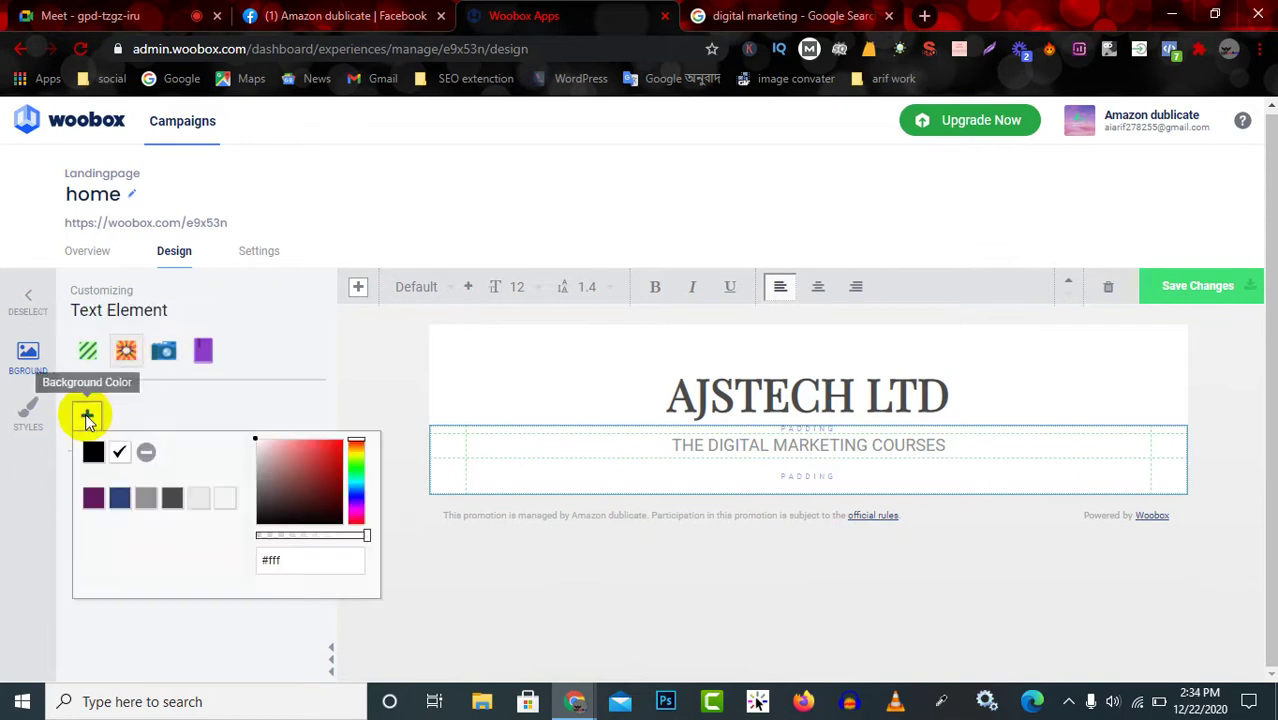
pyautogui.moveTo(292, 481)
pyautogui.mouseDown()
pyautogui.moveTo(328, 451)
pyautogui.moveTo(291, 503)
pyautogui.moveTo(258, 447)
pyautogui.mouseUp()
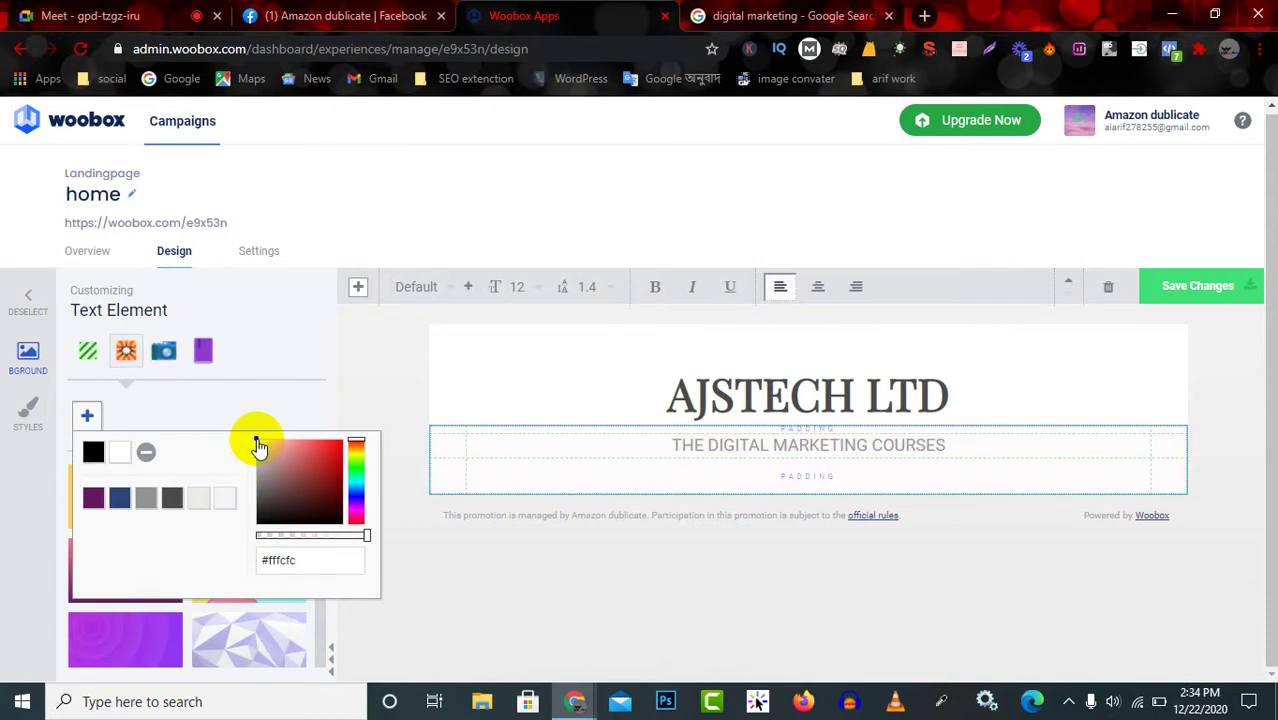
pyautogui.click(145, 500)
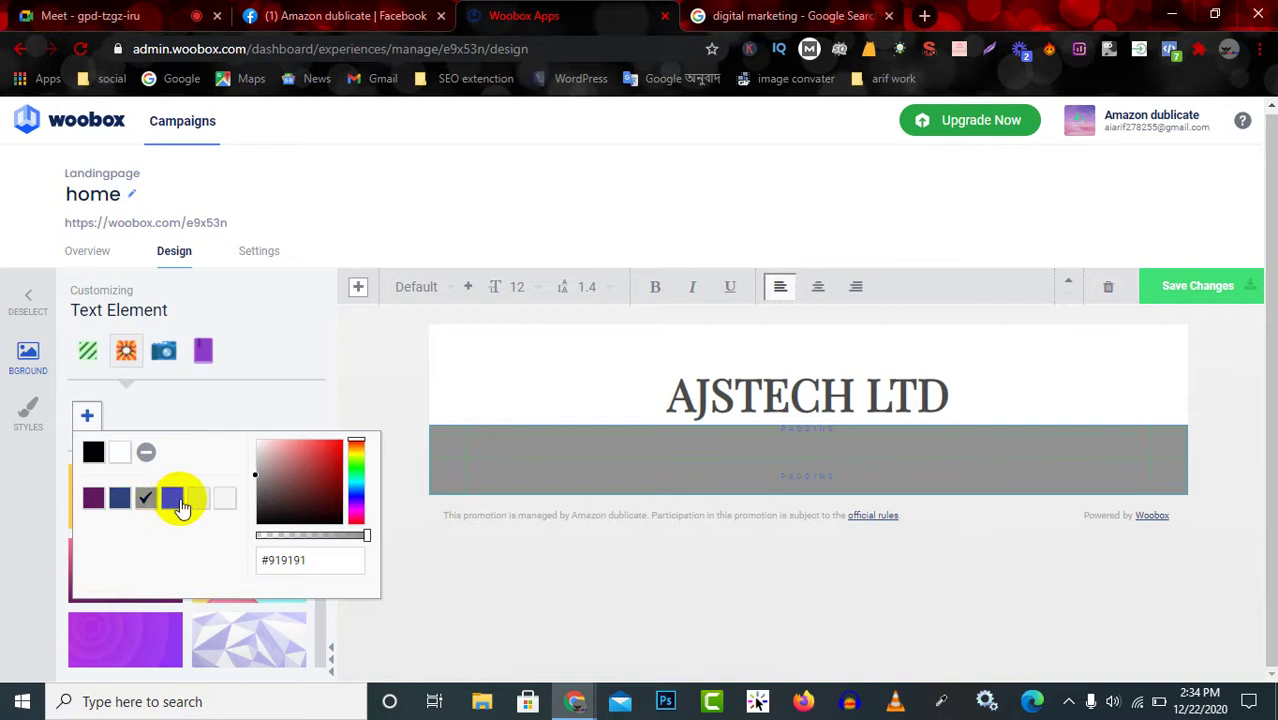
pyautogui.click(319, 483)
pyautogui.moveTo(321, 485)
pyautogui.mouseDown()
pyautogui.moveTo(337, 456)
pyautogui.moveTo(316, 476)
pyautogui.mouseUp()
pyautogui.click(148, 501)
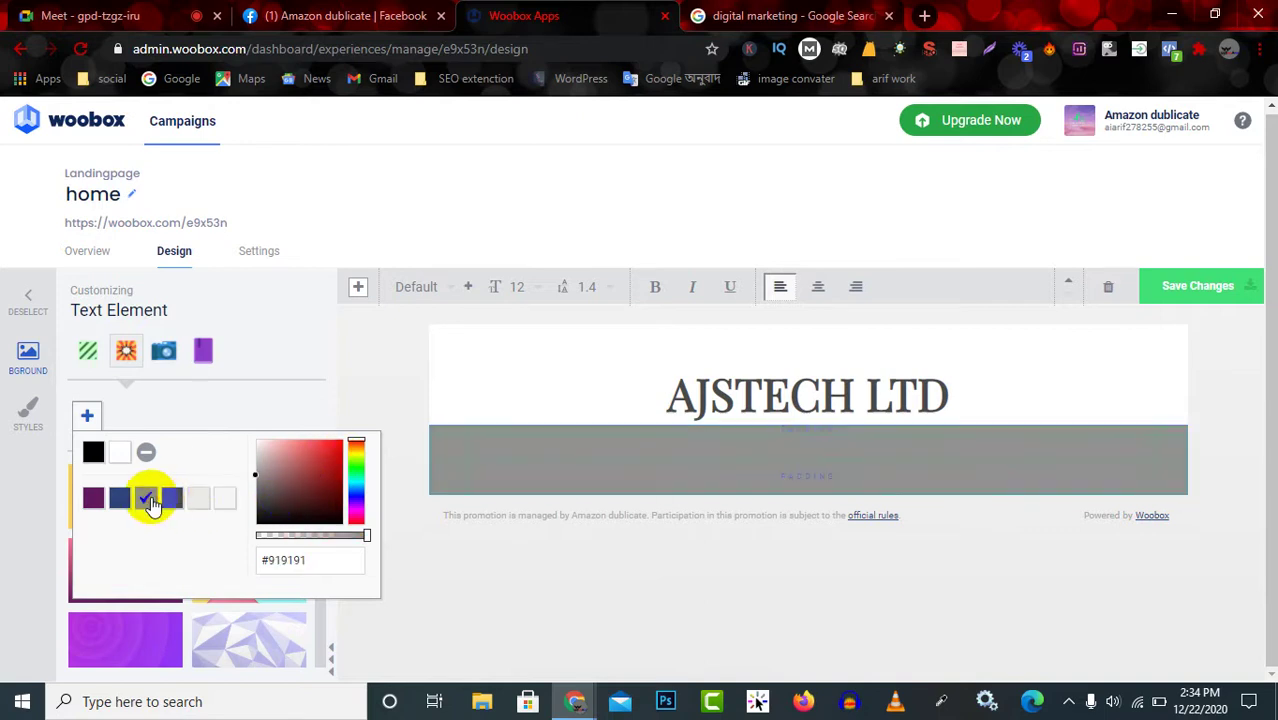
# Set the course line block's background to light pink #ffc8c8.
pyautogui.tripleClick(820, 460)
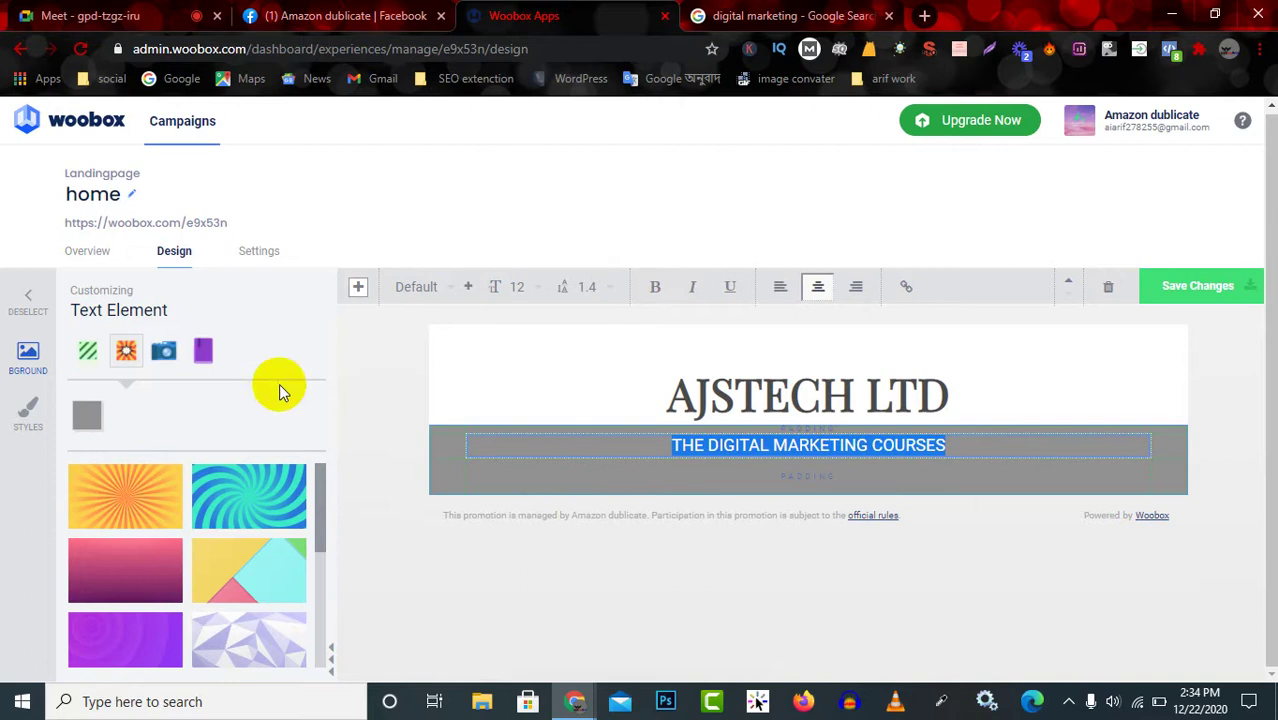
pyautogui.click(87, 415)
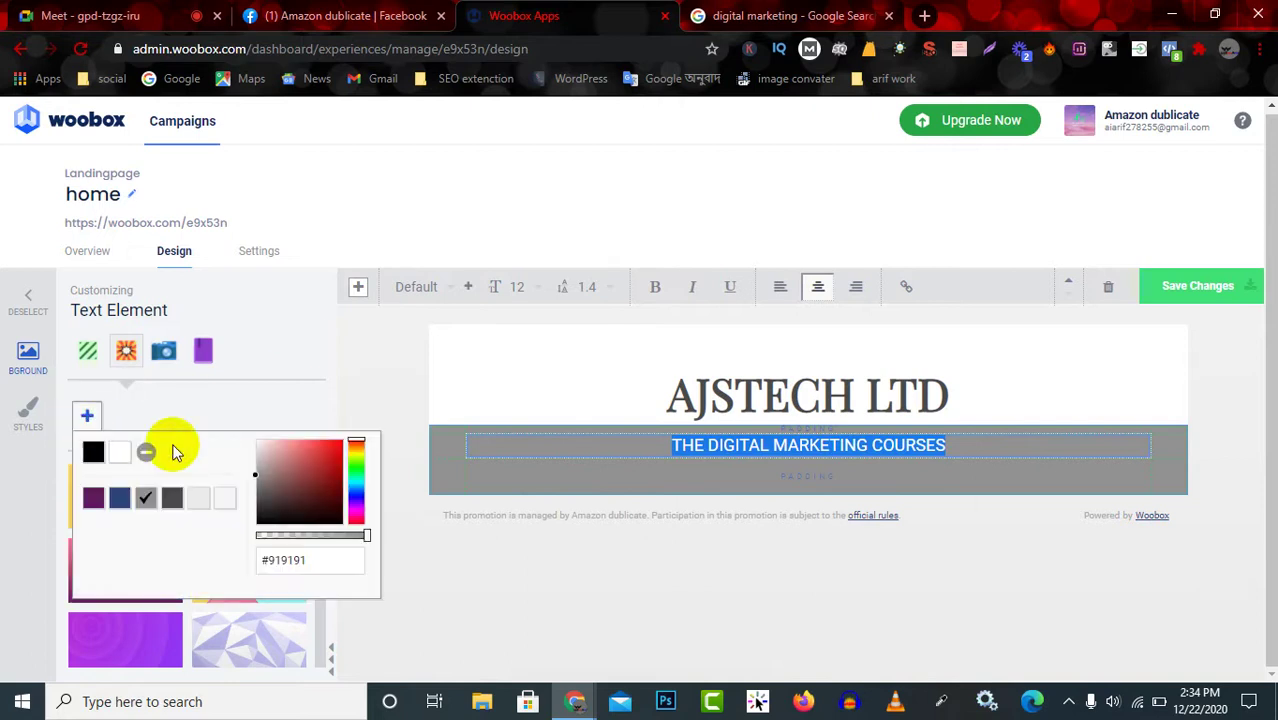
pyautogui.moveTo(305, 487)
pyautogui.mouseDown()
pyautogui.moveTo(254, 447)
pyautogui.moveTo(264, 459)
pyautogui.moveTo(276, 445)
pyautogui.mouseUp()
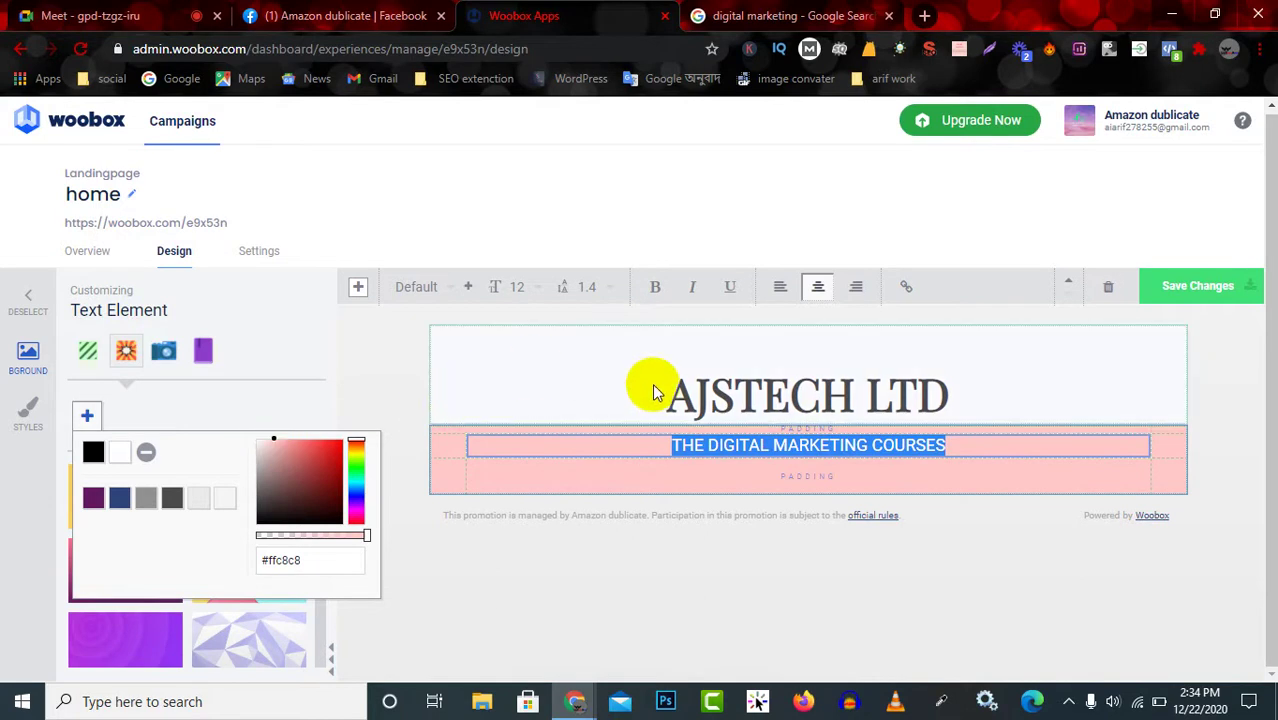
pyautogui.click(654, 451)
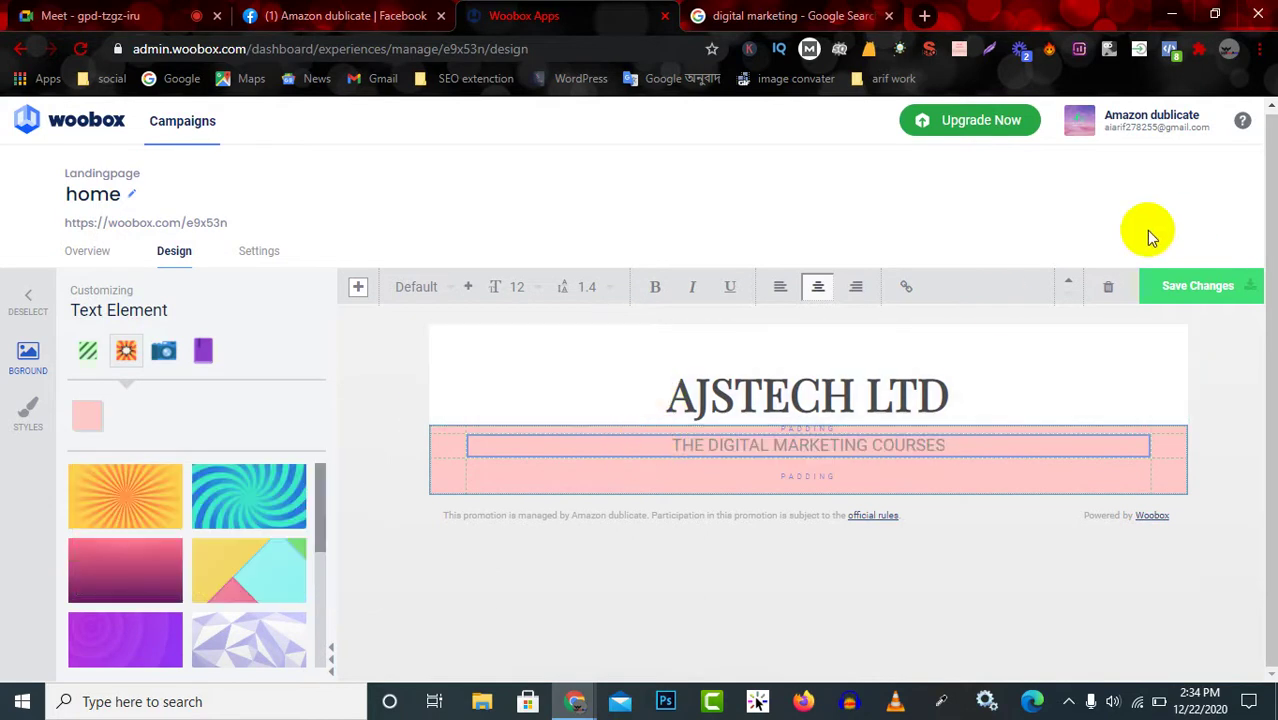
# Keep the course line block below the AJSTECH LTD heading using the move arrows.
pyautogui.click(1069, 283)
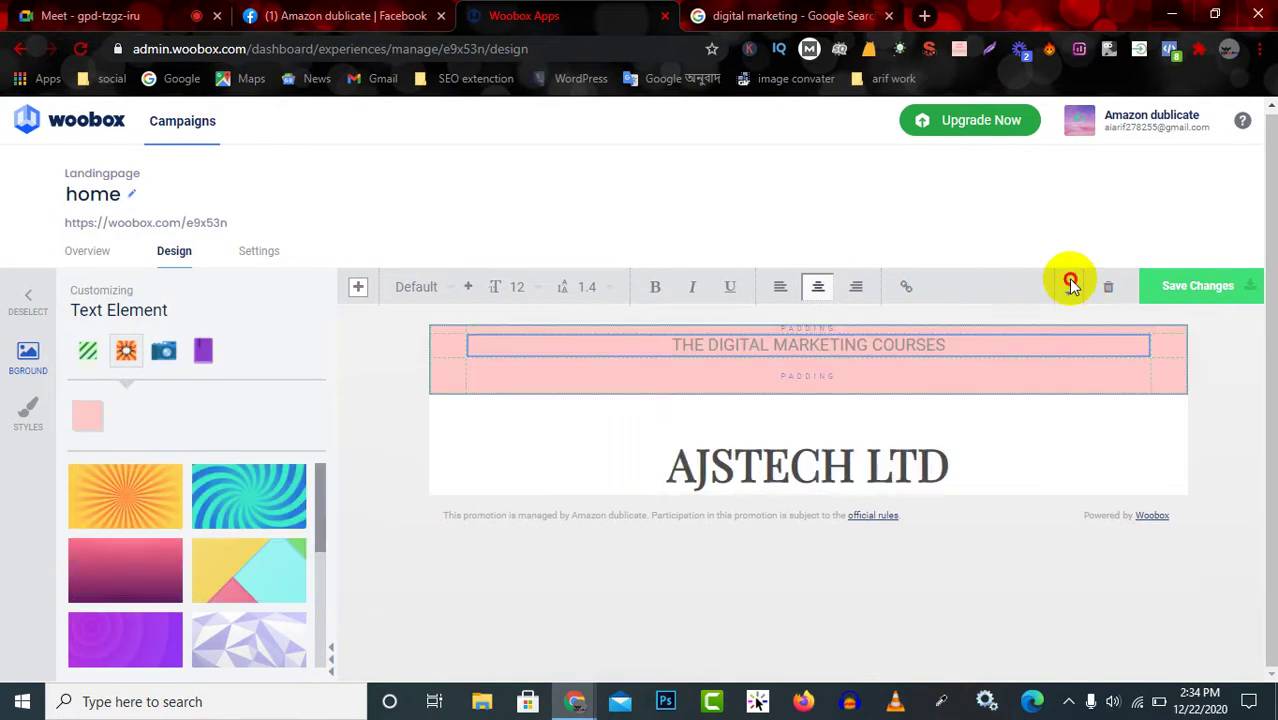
pyautogui.click(1069, 293)
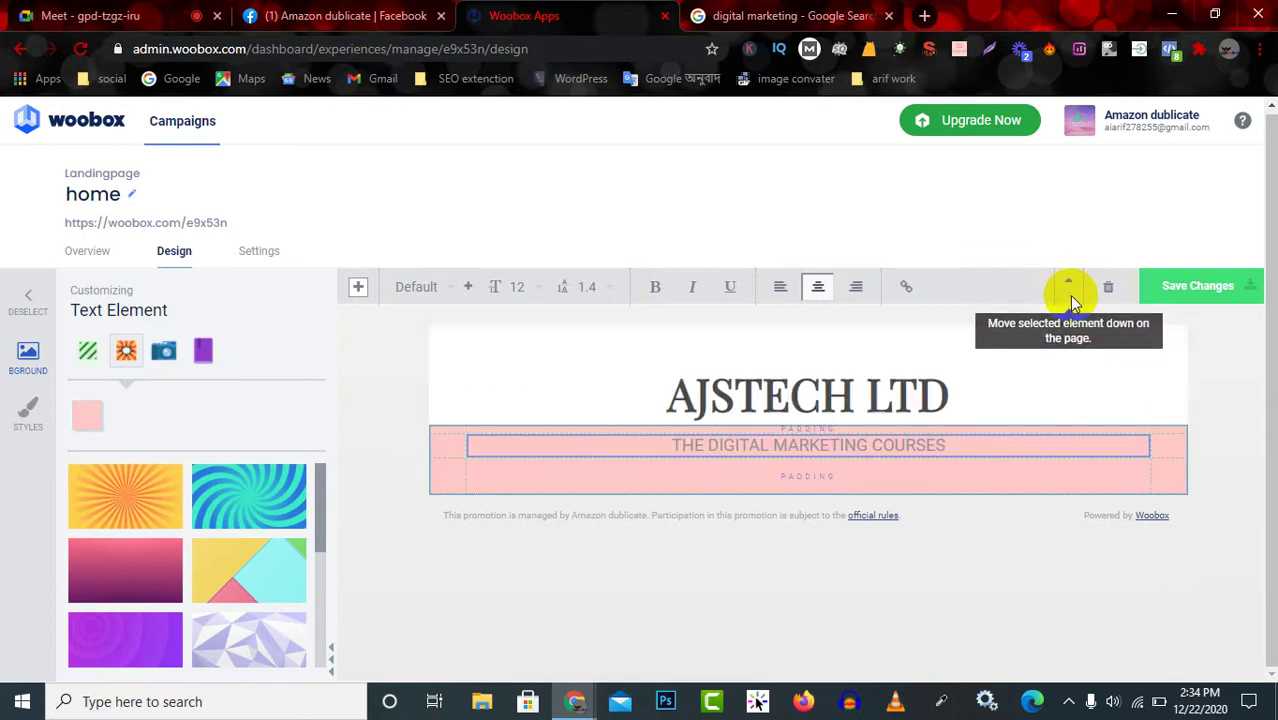
pyautogui.click(986, 469)
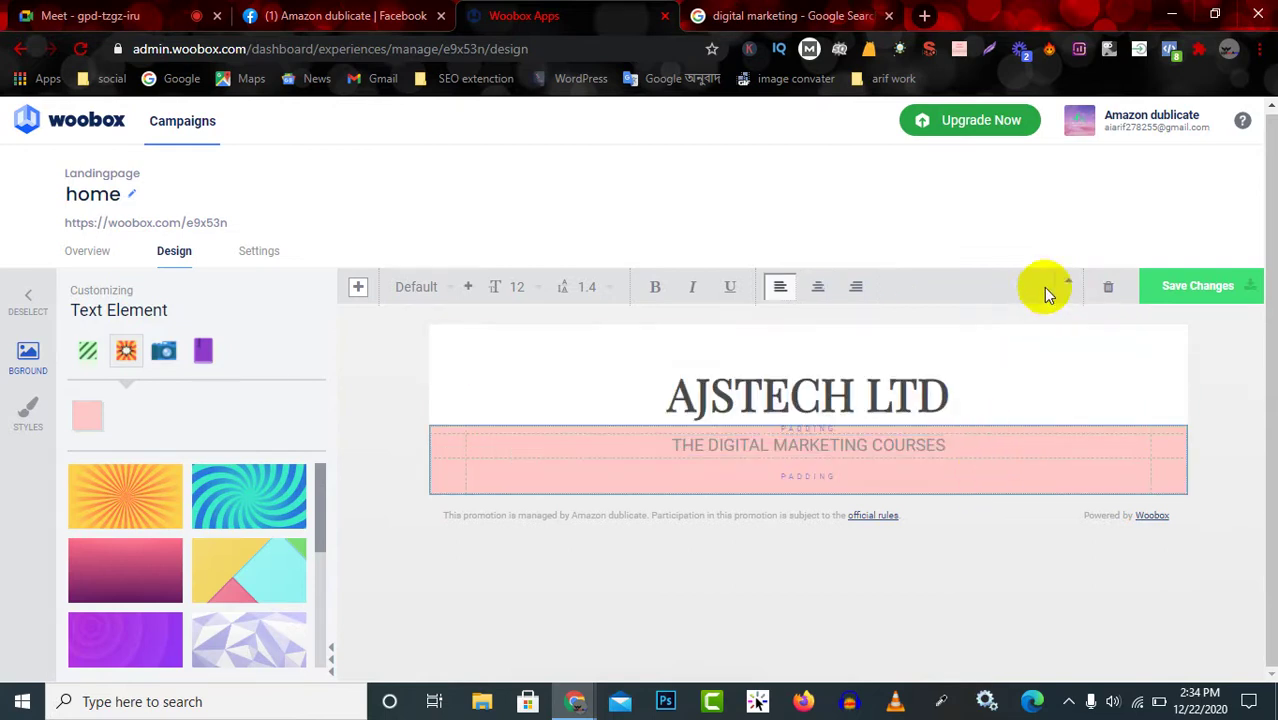
pyautogui.click(1072, 283)
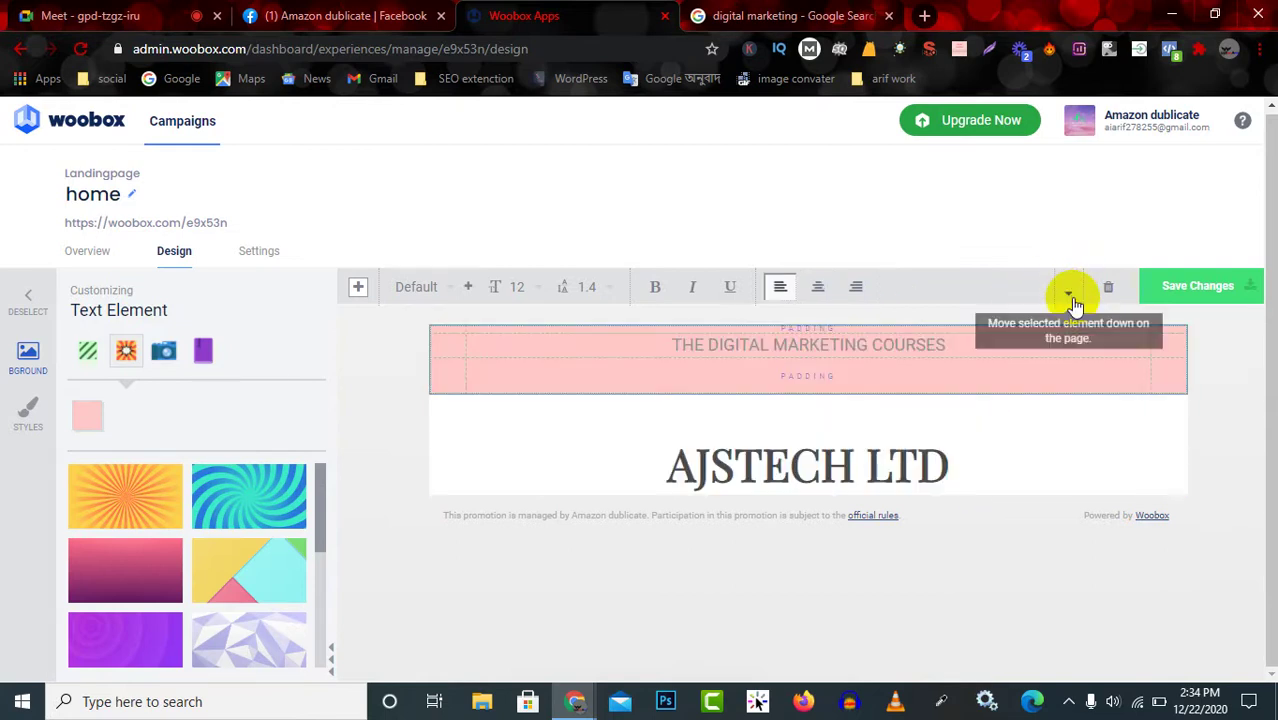
pyautogui.click(1071, 295)
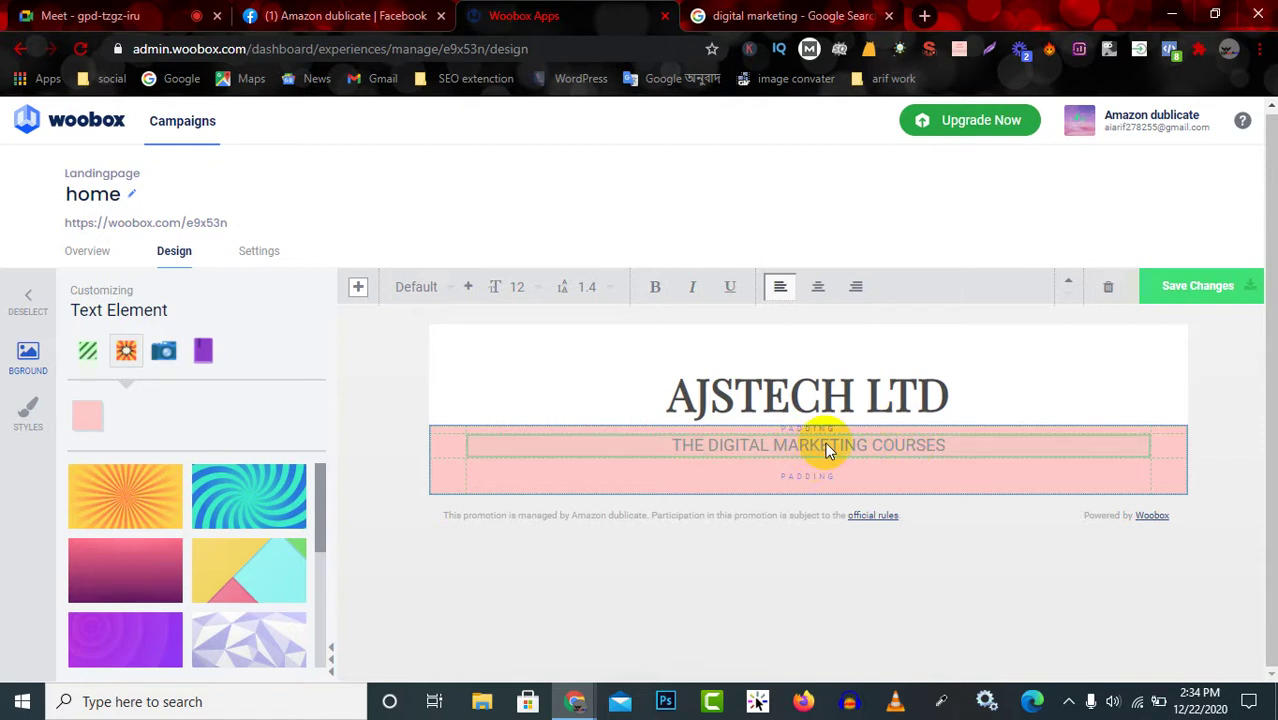
# Centre the course line text and save the landing page changes.
pyautogui.click(818, 288)
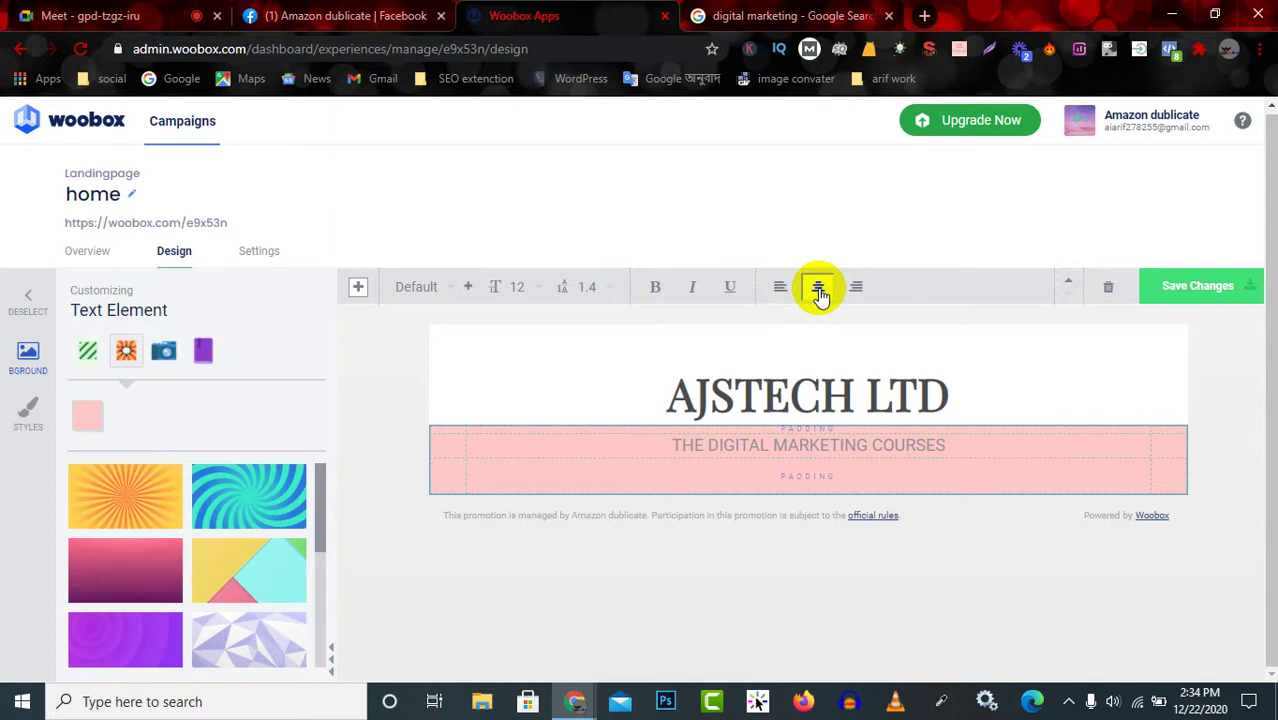
pyautogui.click(845, 395)
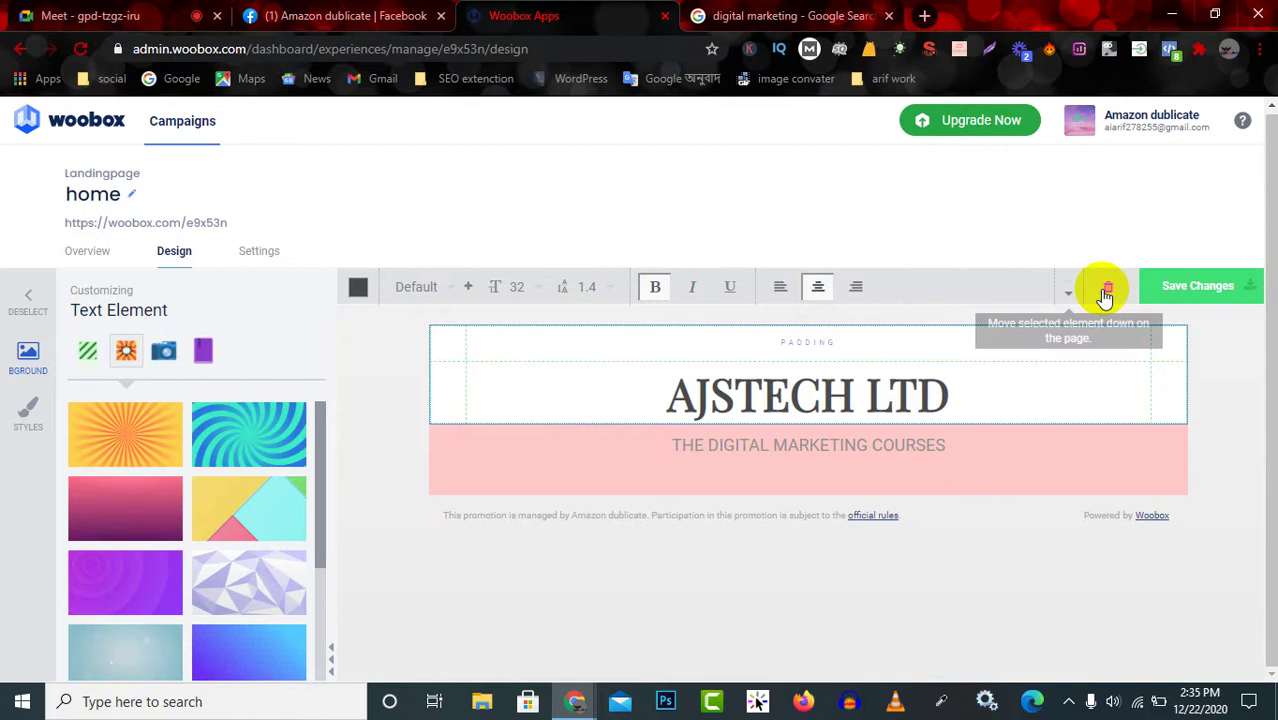
pyautogui.click(1216, 288)
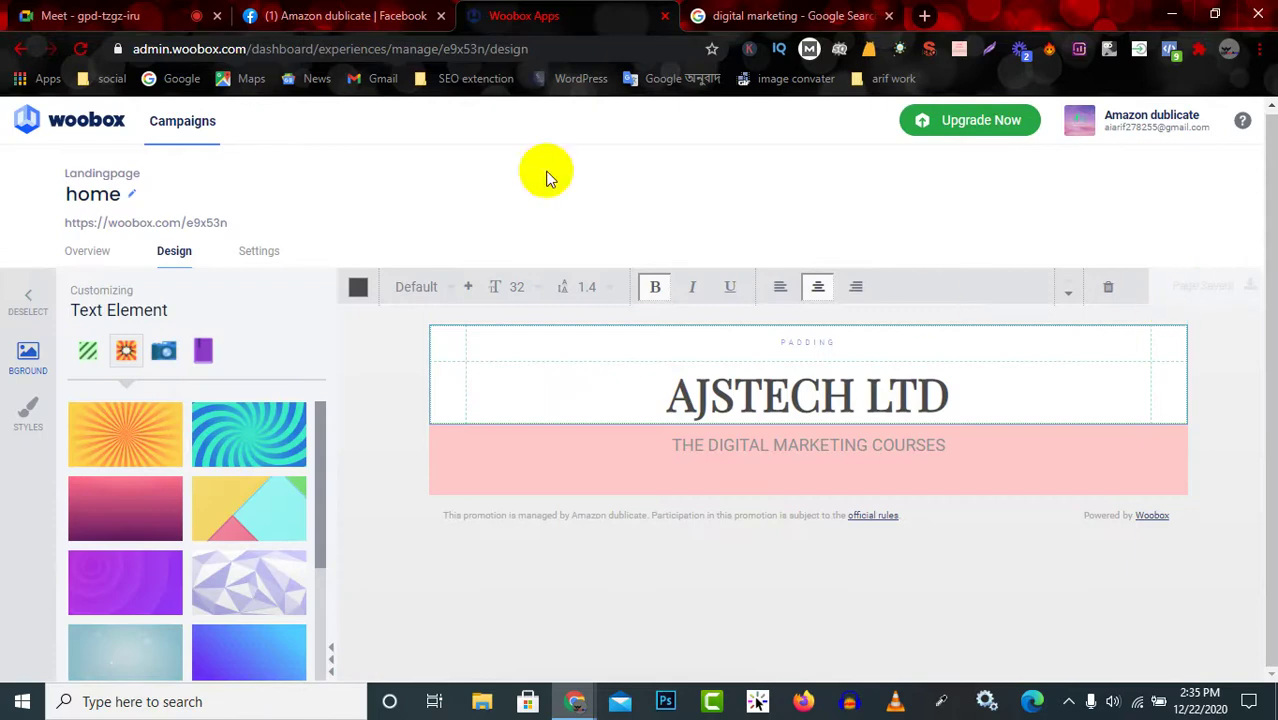
pyautogui.click(382, 12)
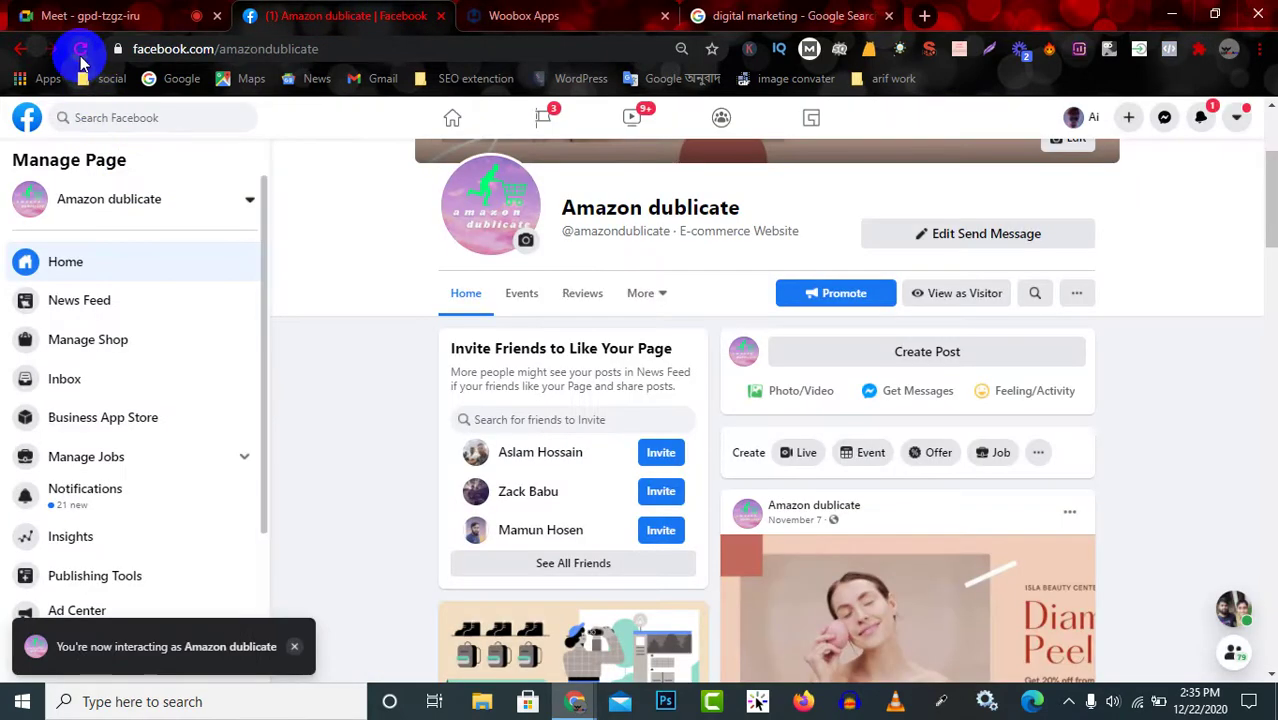
# Reload the Amazon dublicate Facebook page, check its More sections list, and return to Woobox.
pyautogui.click(81, 49)
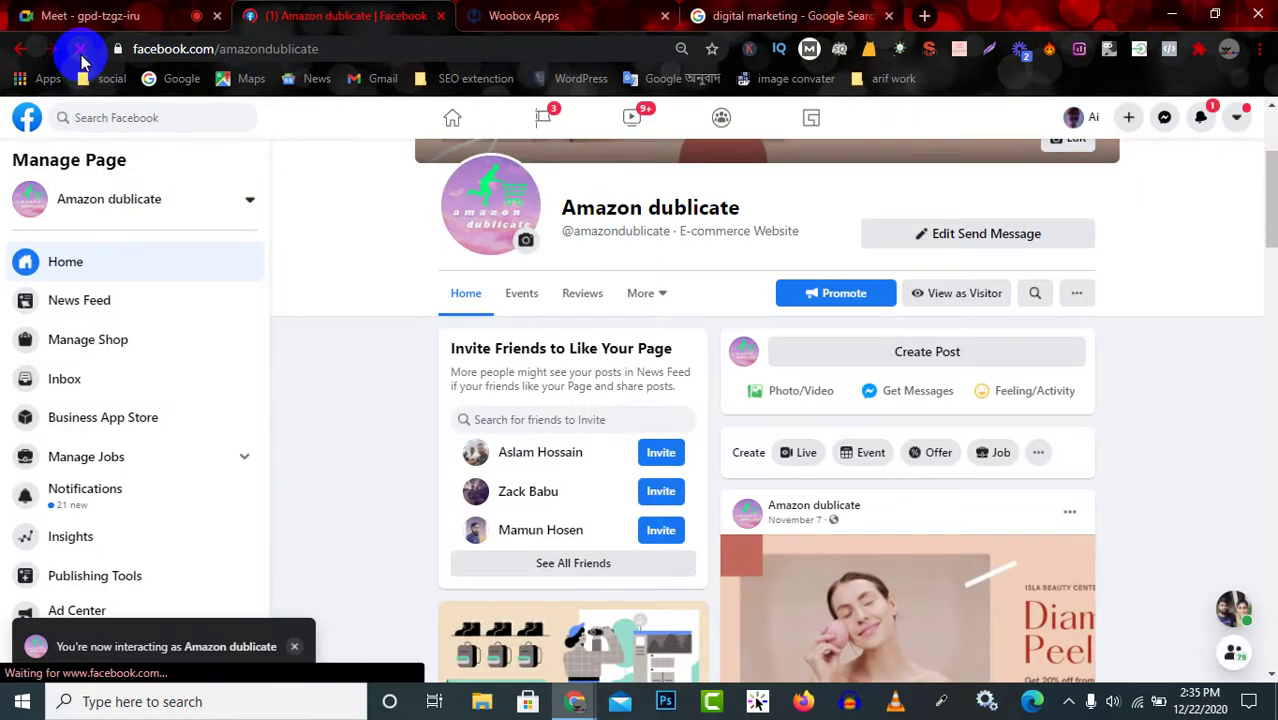
pyautogui.scroll(-2, 63, 337)
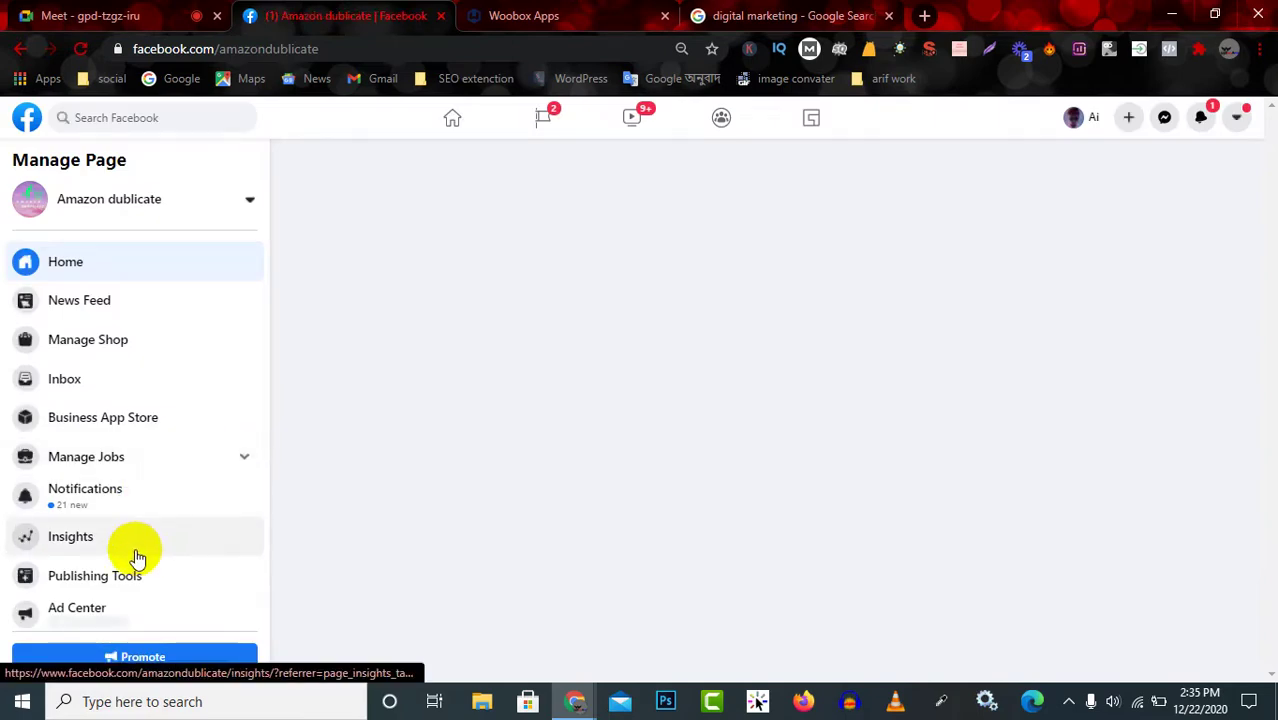
pyautogui.scroll(-1, 131, 554)
pyautogui.scroll(1, 174, 575)
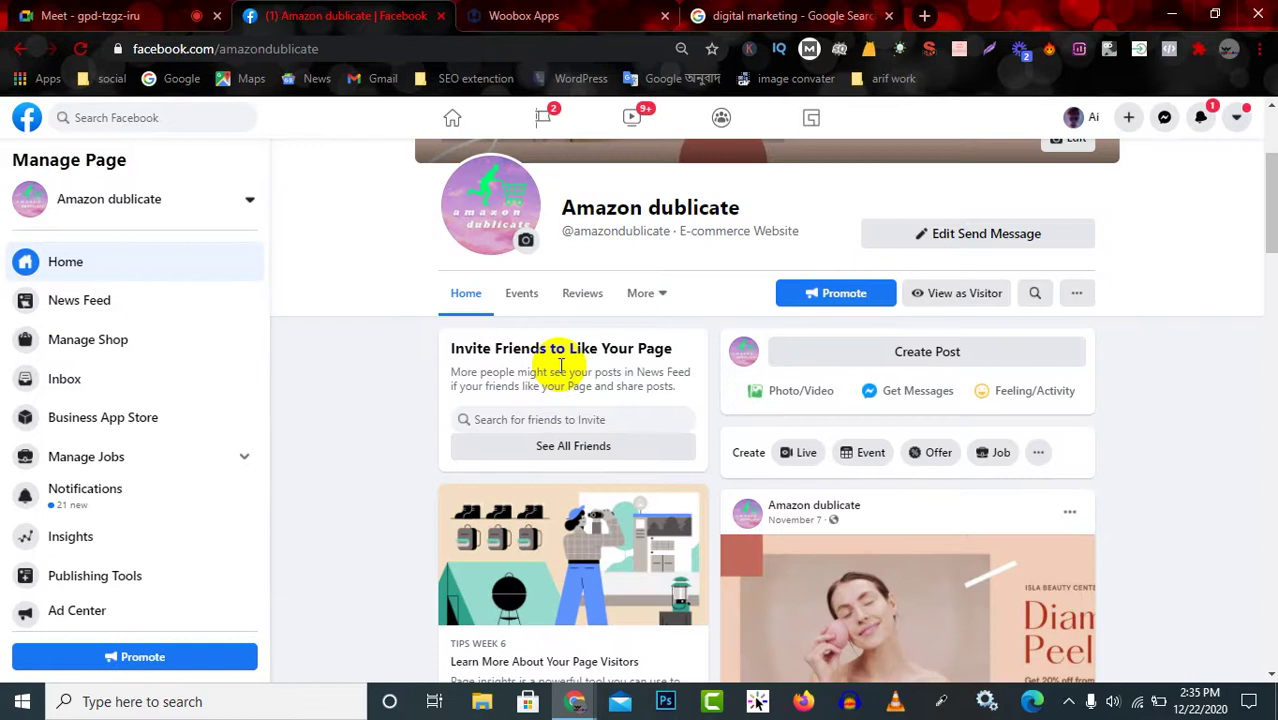
pyautogui.click(660, 300)
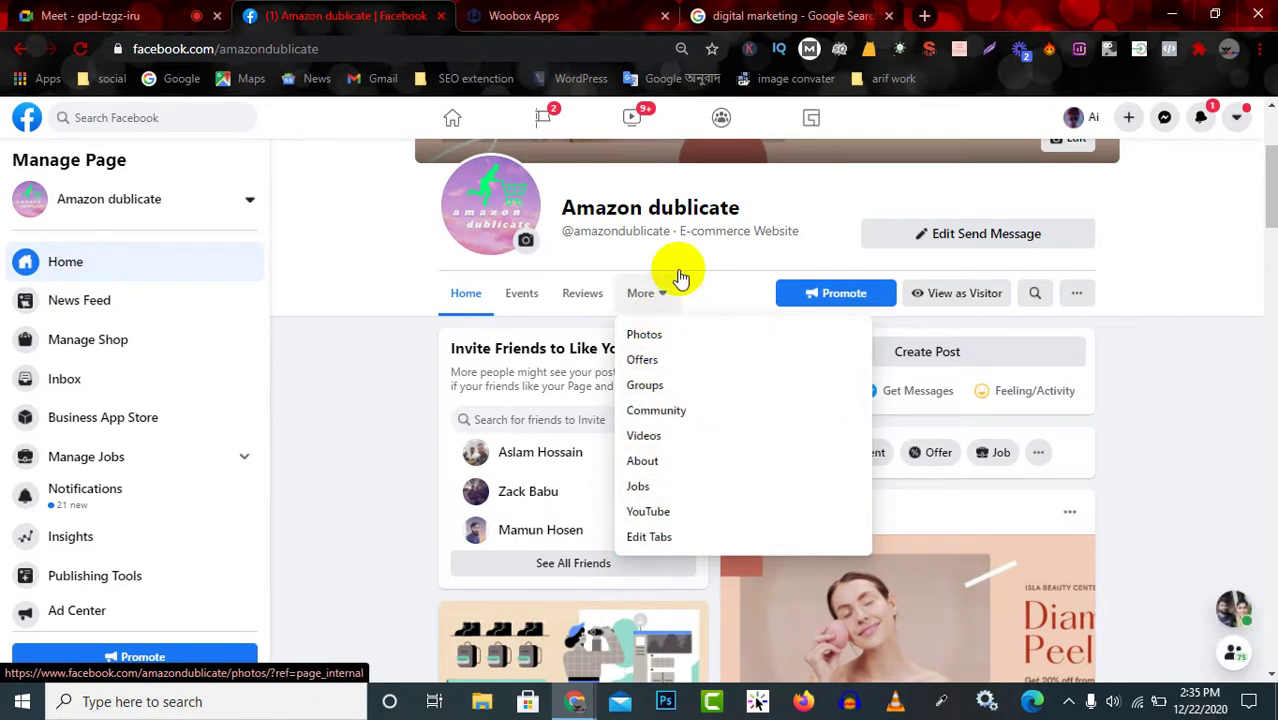
pyautogui.click(795, 15)
pyautogui.click(590, 12)
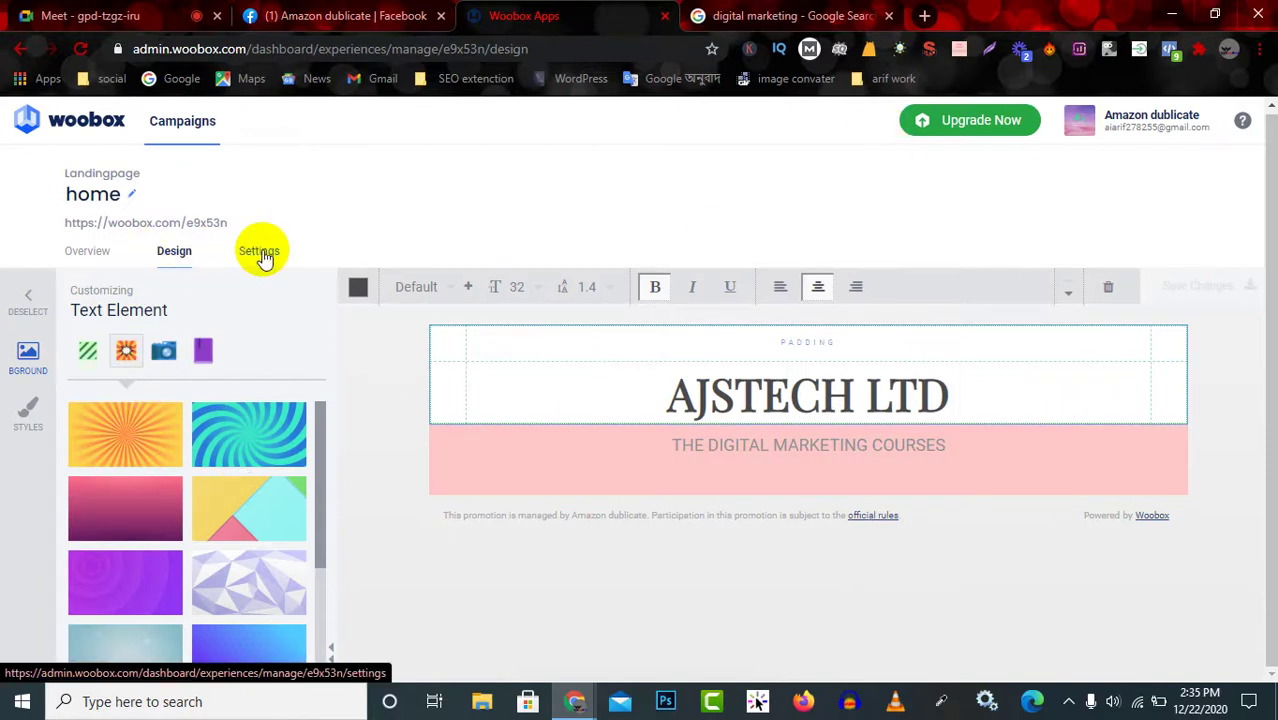
# From Overview, try installing the home landing page as a Facebook tab.
pyautogui.click(92, 253)
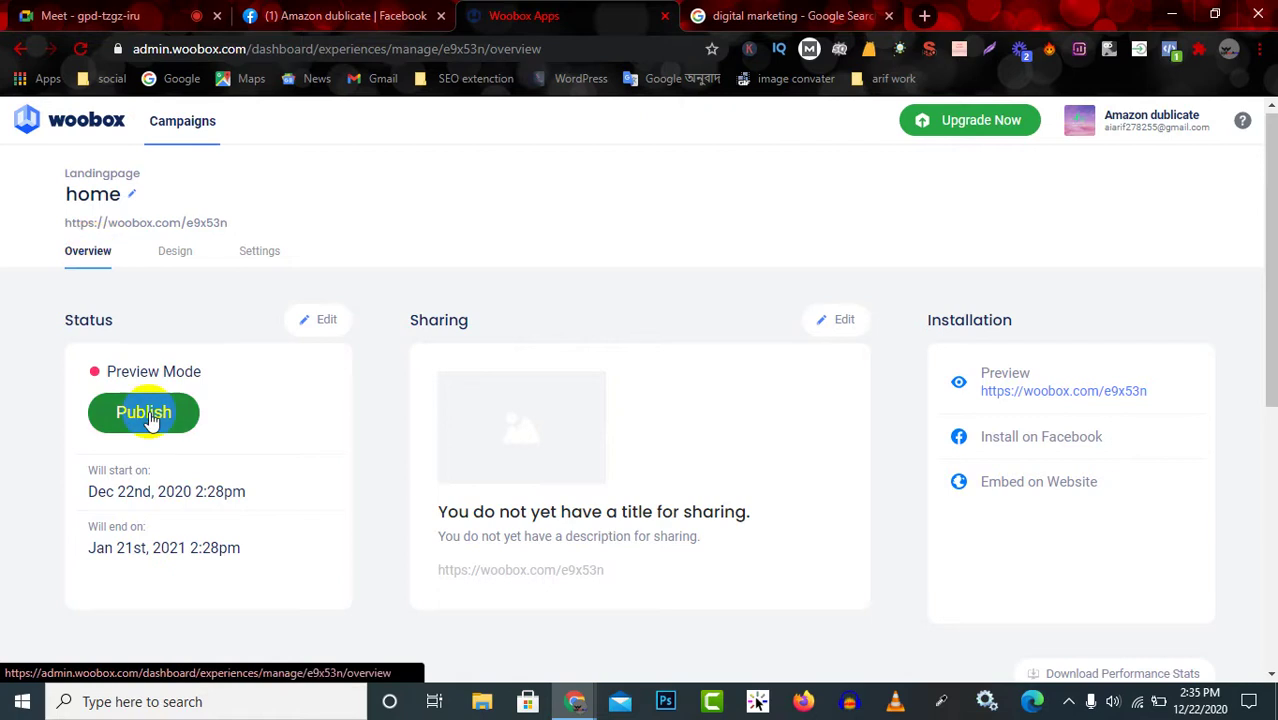
pyautogui.scroll(-5, 148, 419)
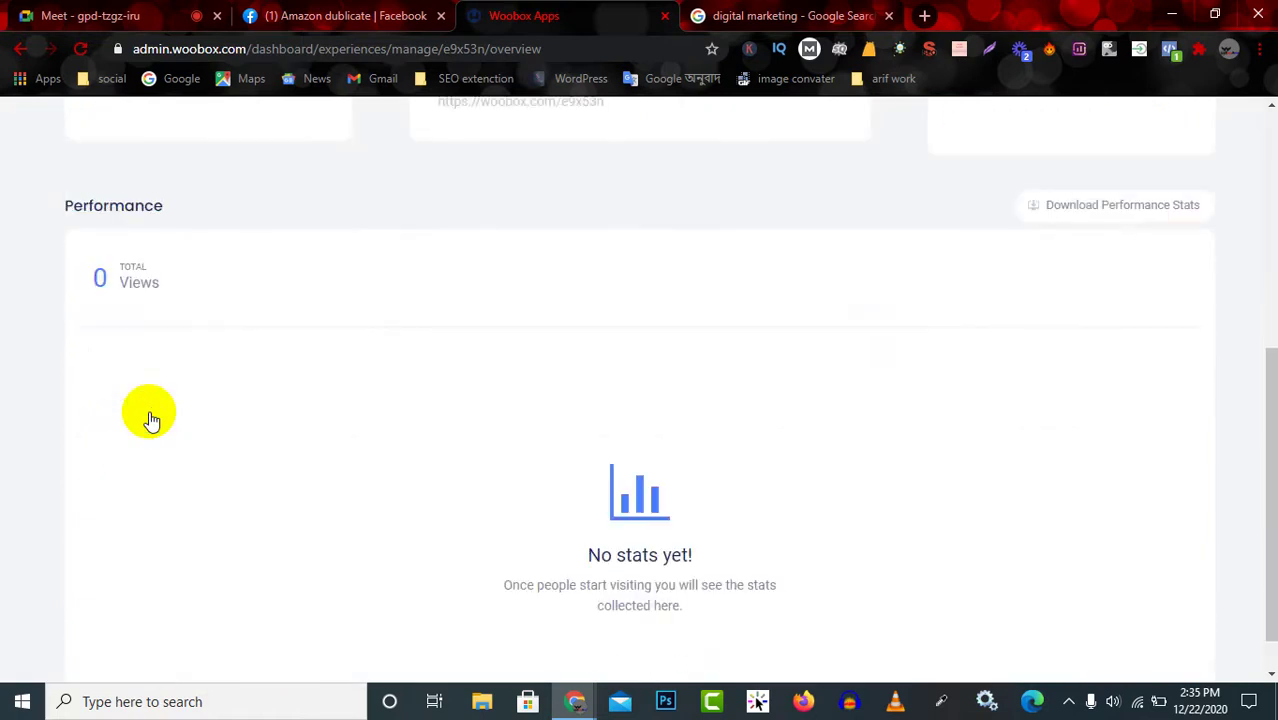
pyautogui.scroll(4, 740, 552)
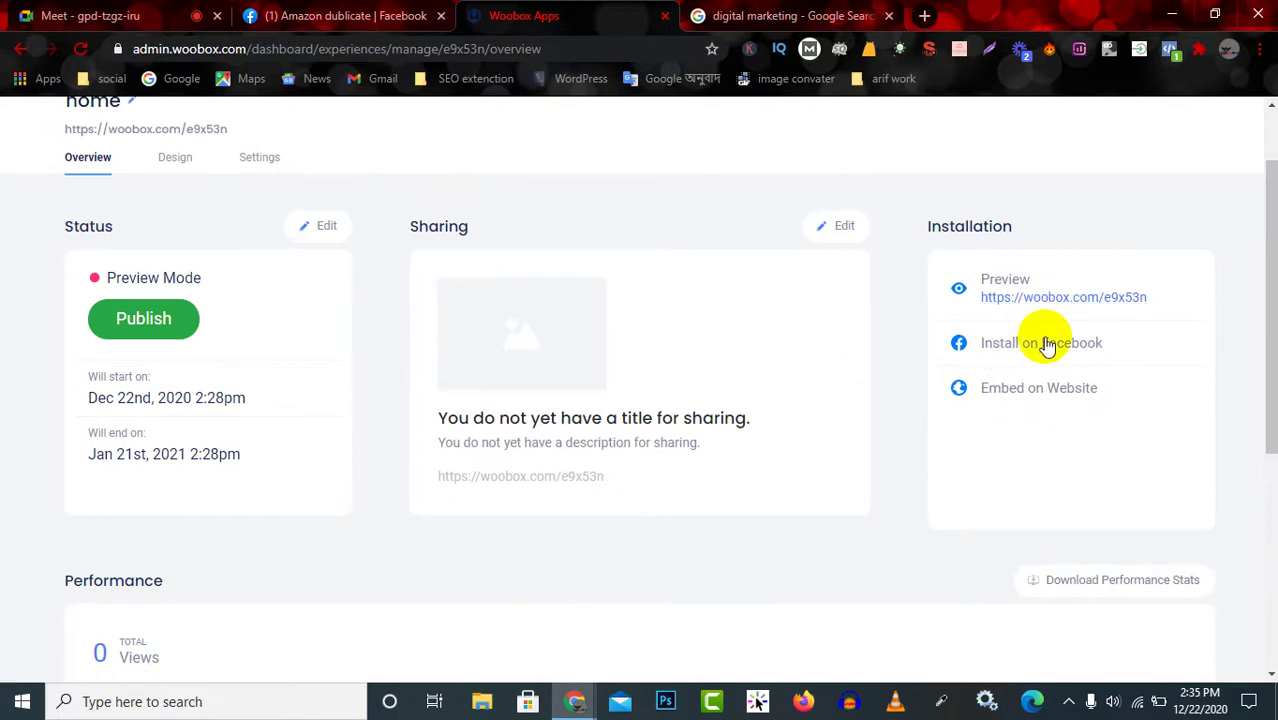
pyautogui.click(1045, 343)
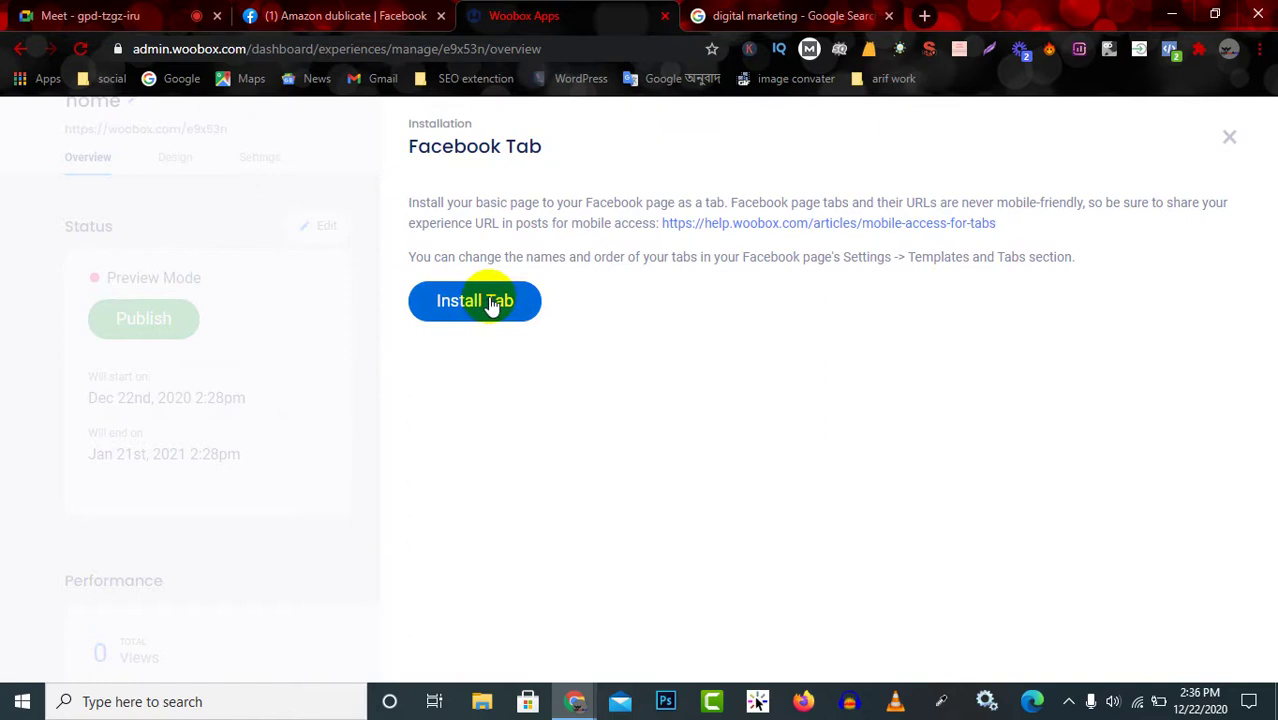
pyautogui.click(491, 300)
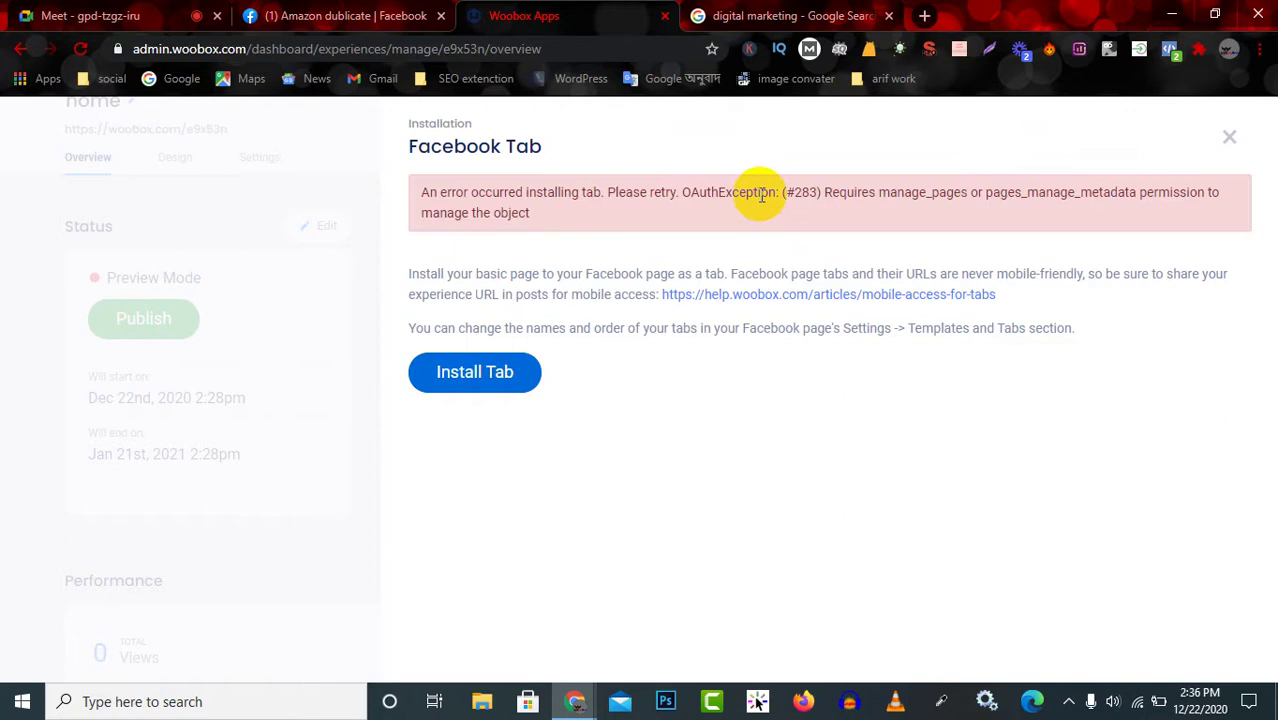
# Review the permission error and open the help.woobox.com mobile-access article.
pyautogui.moveTo(820, 194); pyautogui.dragTo(1215, 194)
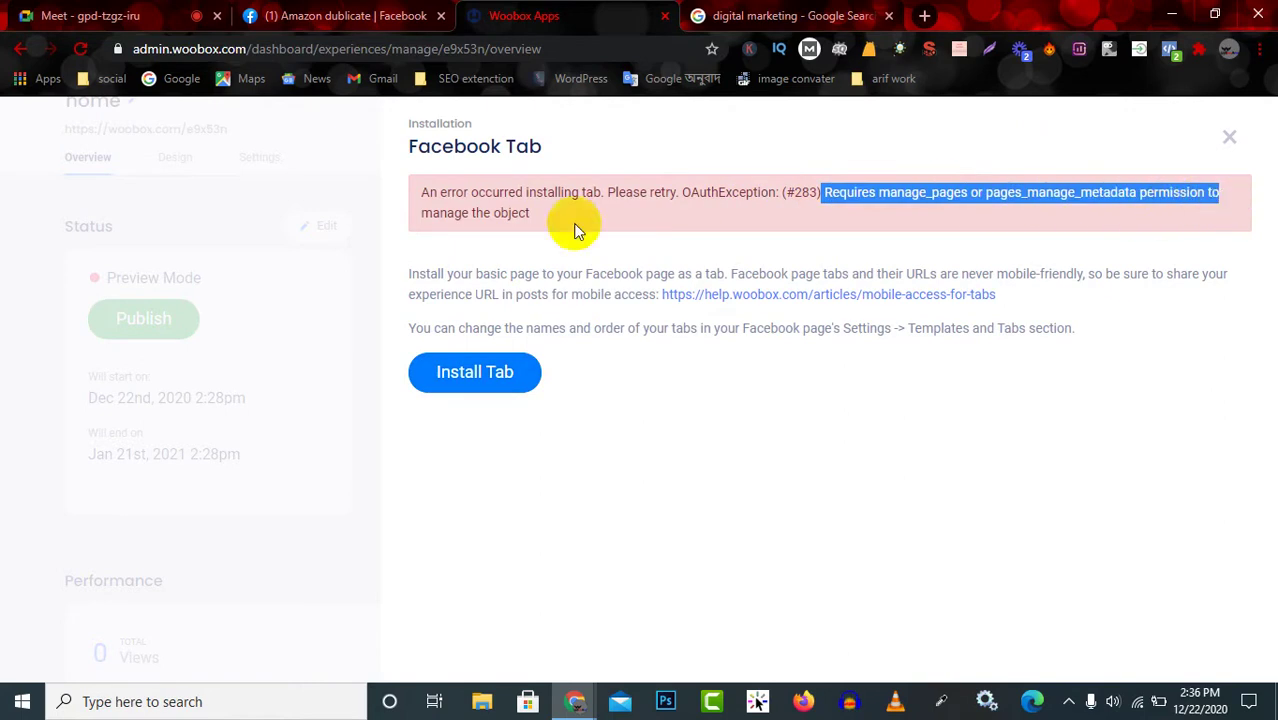
pyautogui.moveTo(416, 192); pyautogui.dragTo(562, 222)
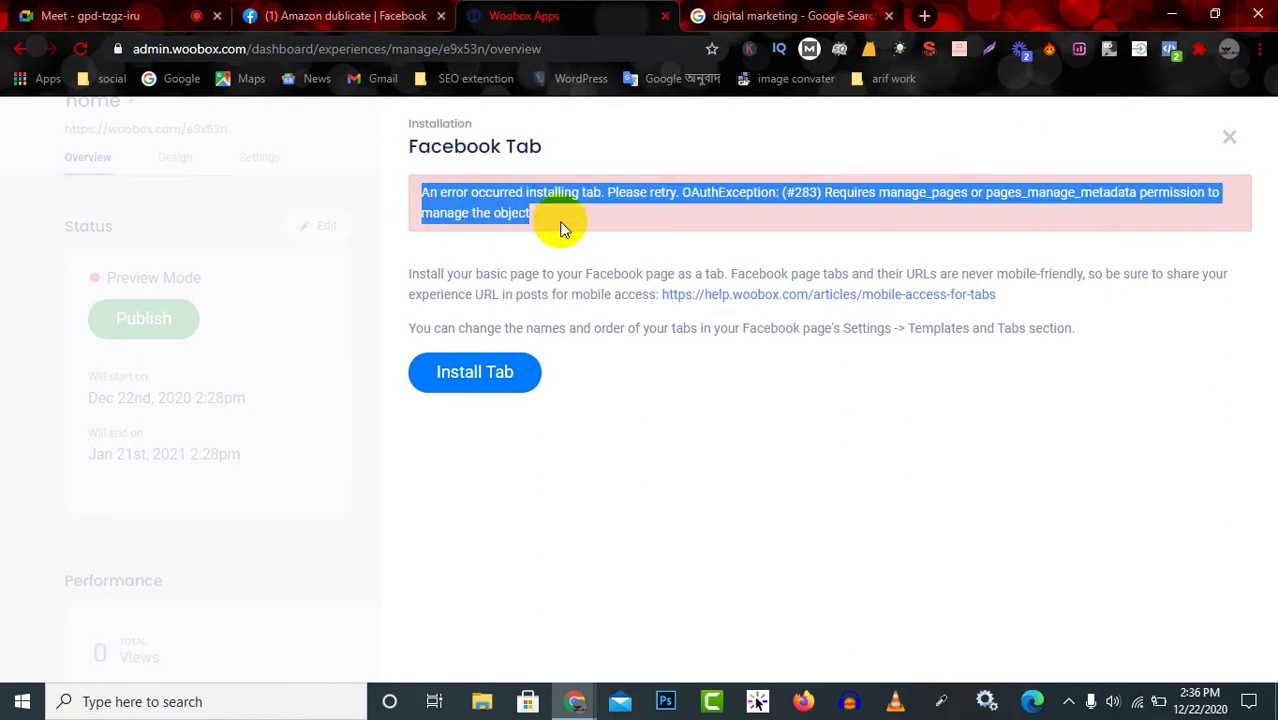
pyautogui.click(562, 215)
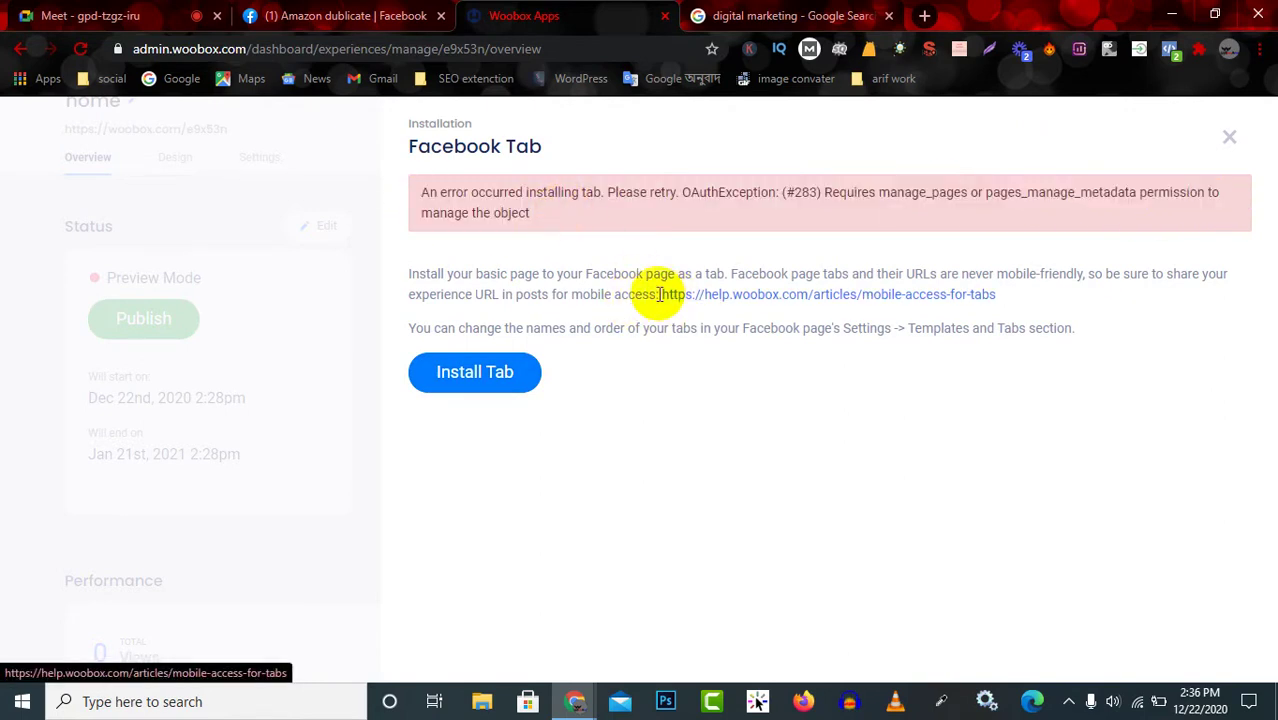
pyautogui.click(758, 300)
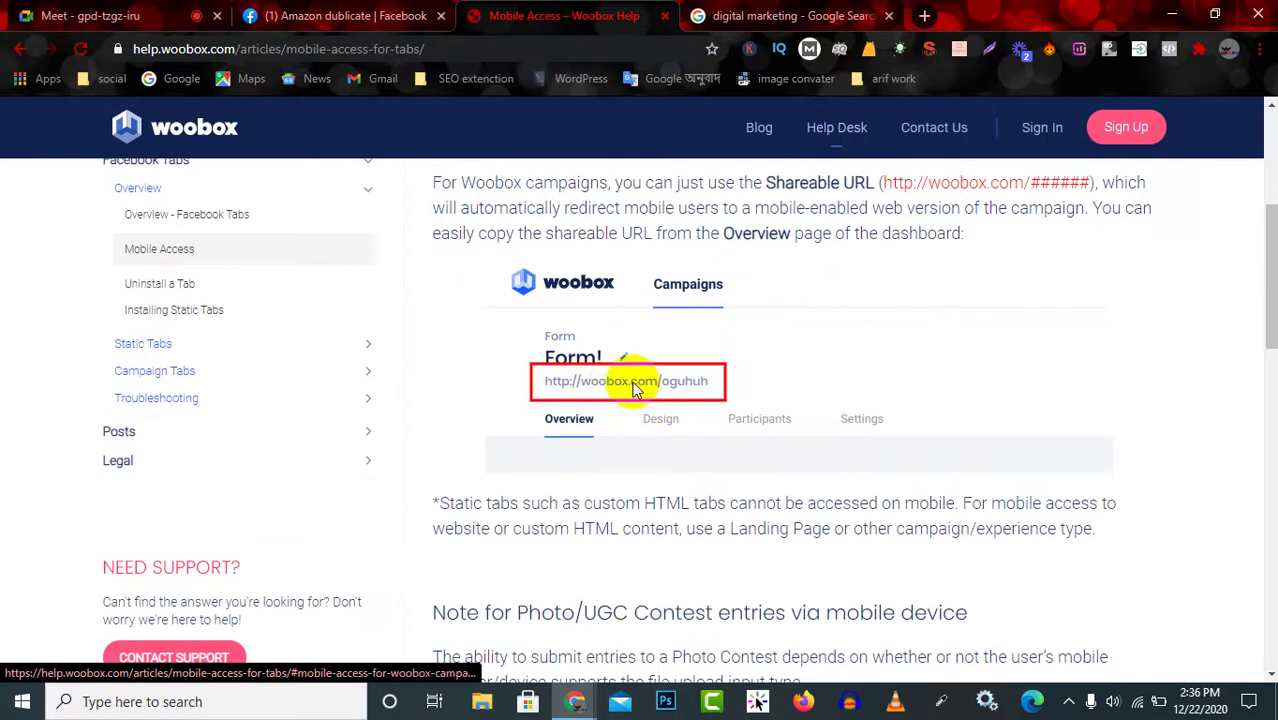
# Read the Mobile Access article's Shareable URL and Photo/UGC Contest Hashtag Entry sections.
pyautogui.scroll(4, 670, 400)
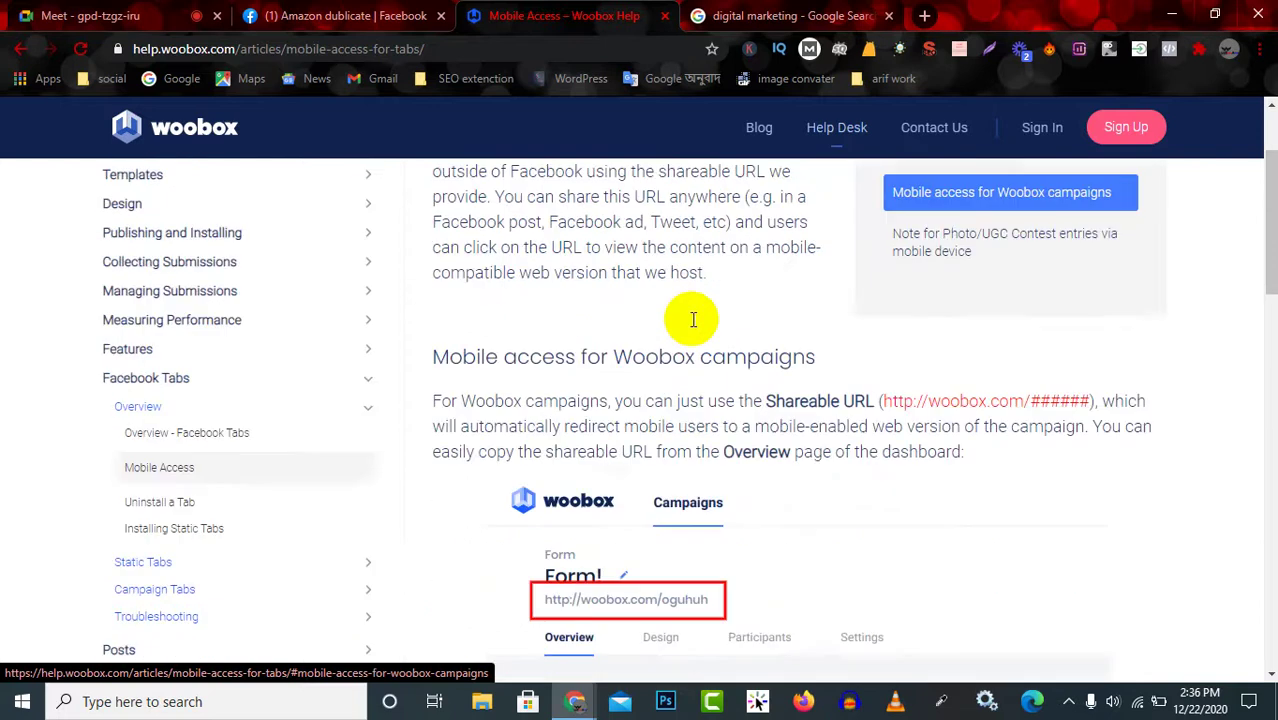
pyautogui.click(984, 351)
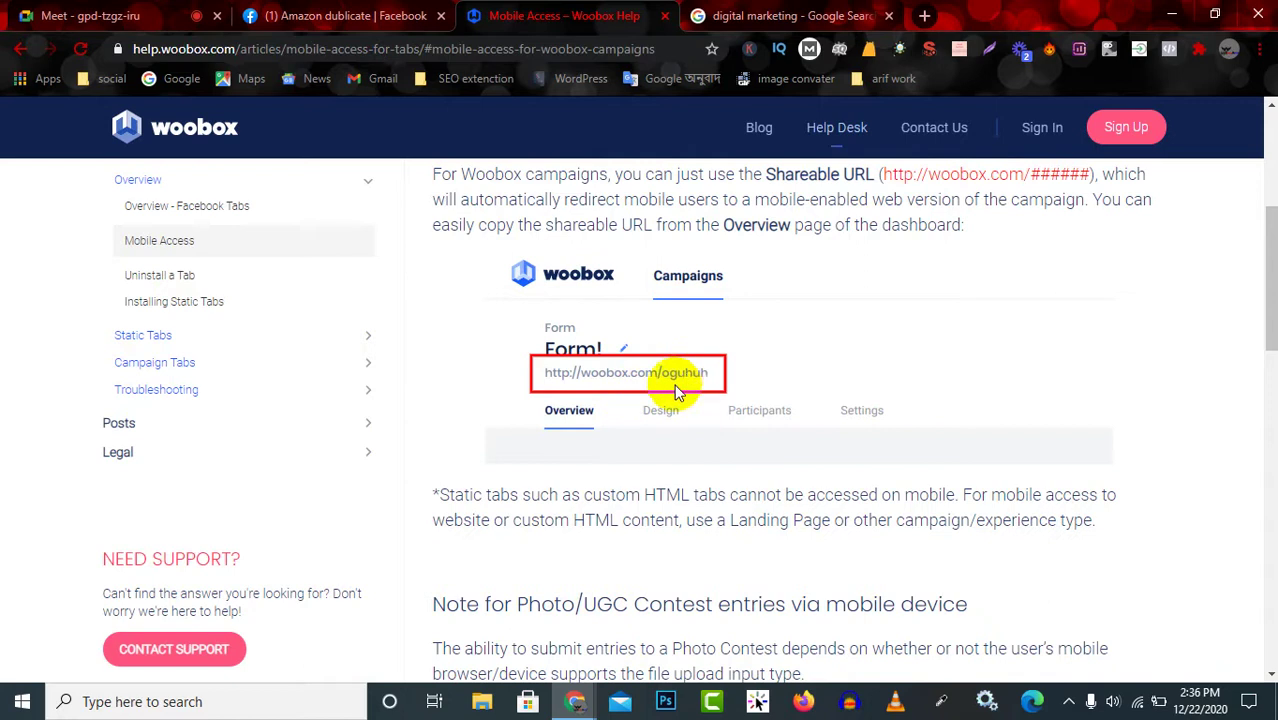
pyautogui.scroll(-1, 652, 410)
pyautogui.scroll(-3, 652, 410)
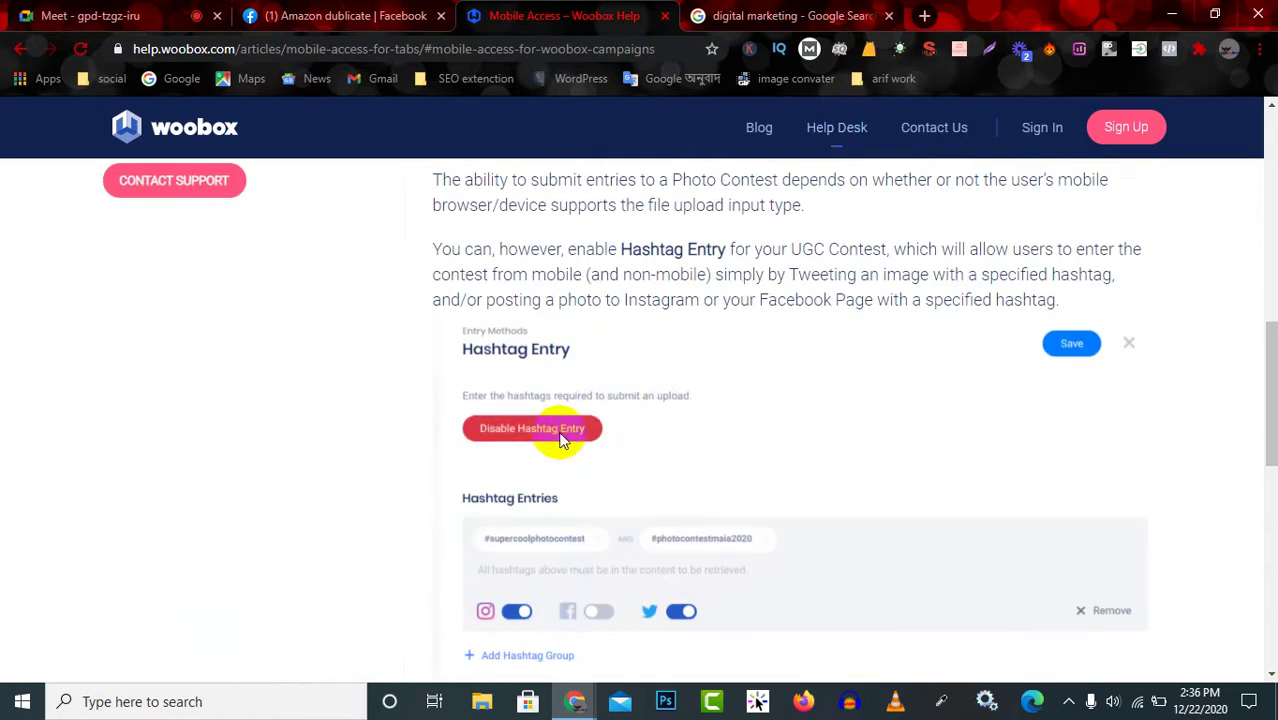
pyautogui.scroll(3, 416, 391)
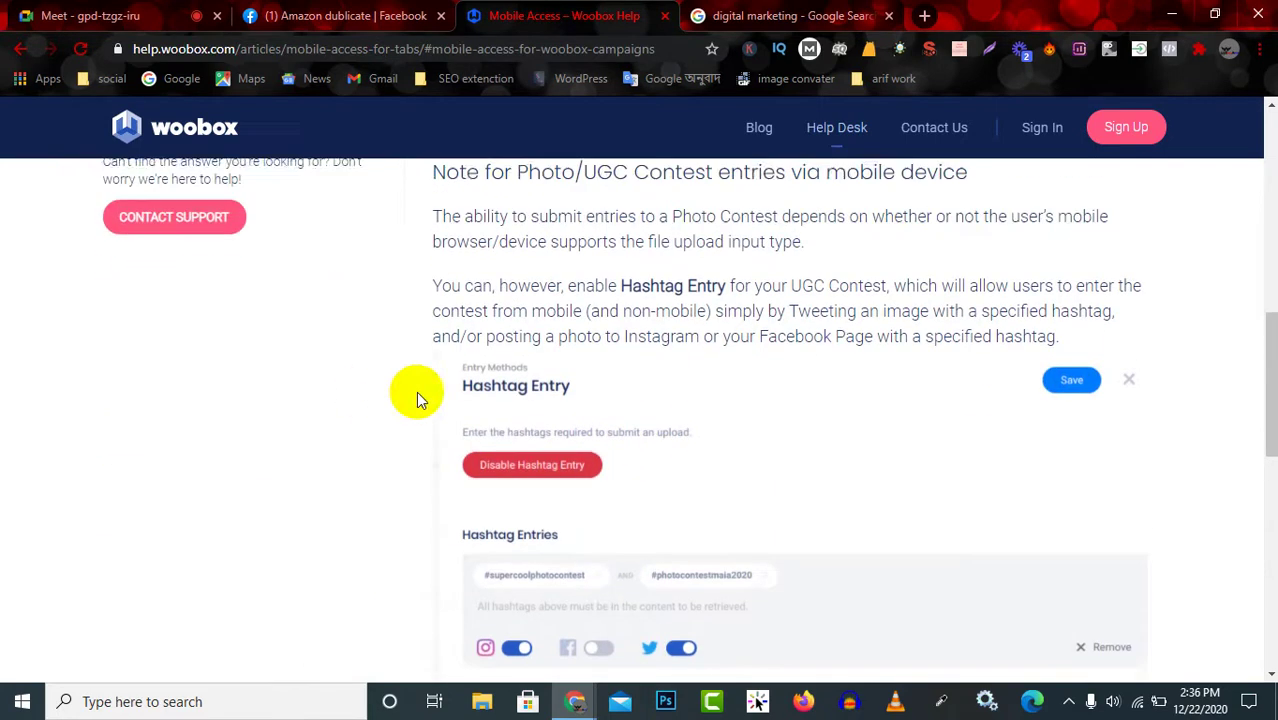
pyautogui.scroll(2, 535, 345)
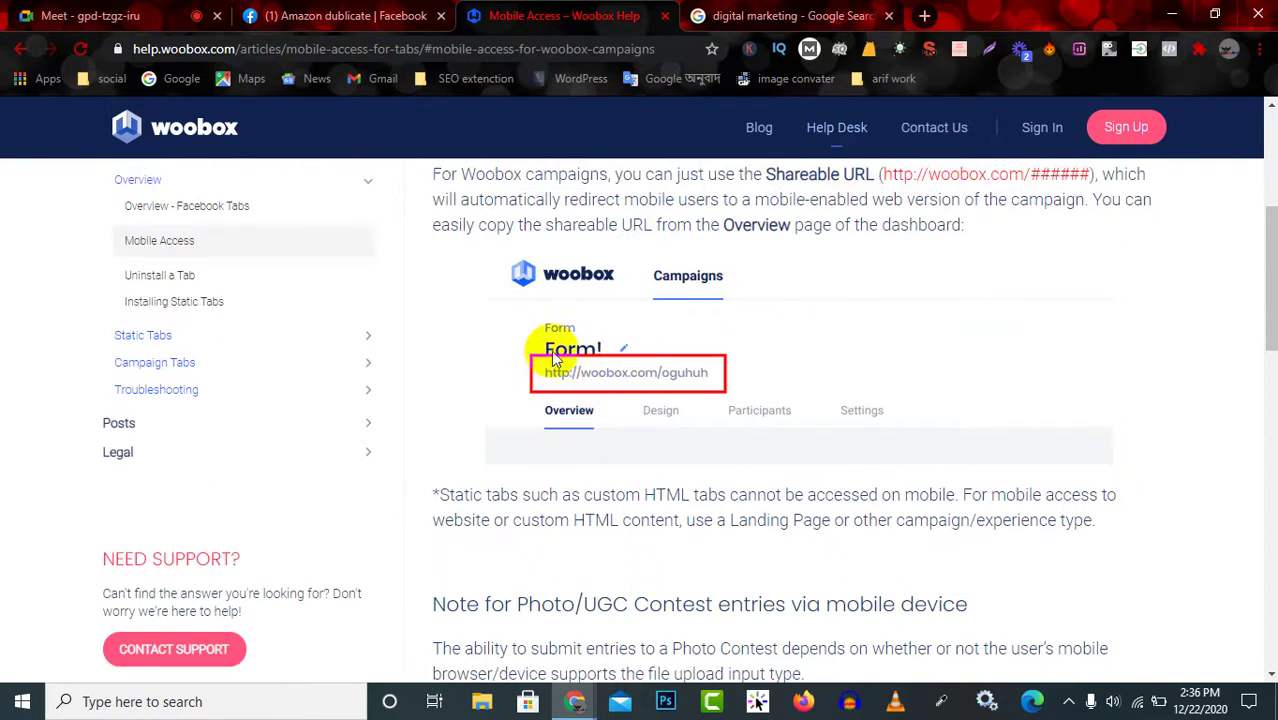
pyautogui.scroll(1, 551, 350)
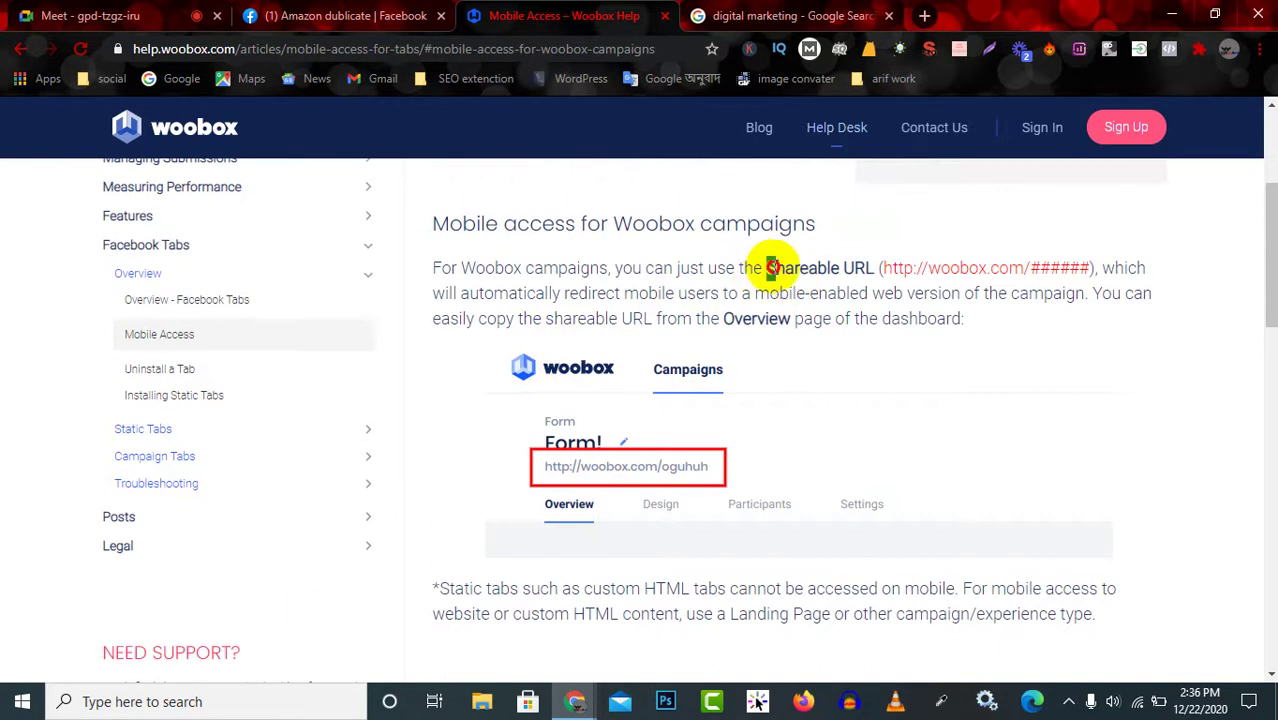
pyautogui.moveTo(770, 267); pyautogui.dragTo(1113, 267)
pyautogui.moveTo(723, 318); pyautogui.dragTo(790, 318)
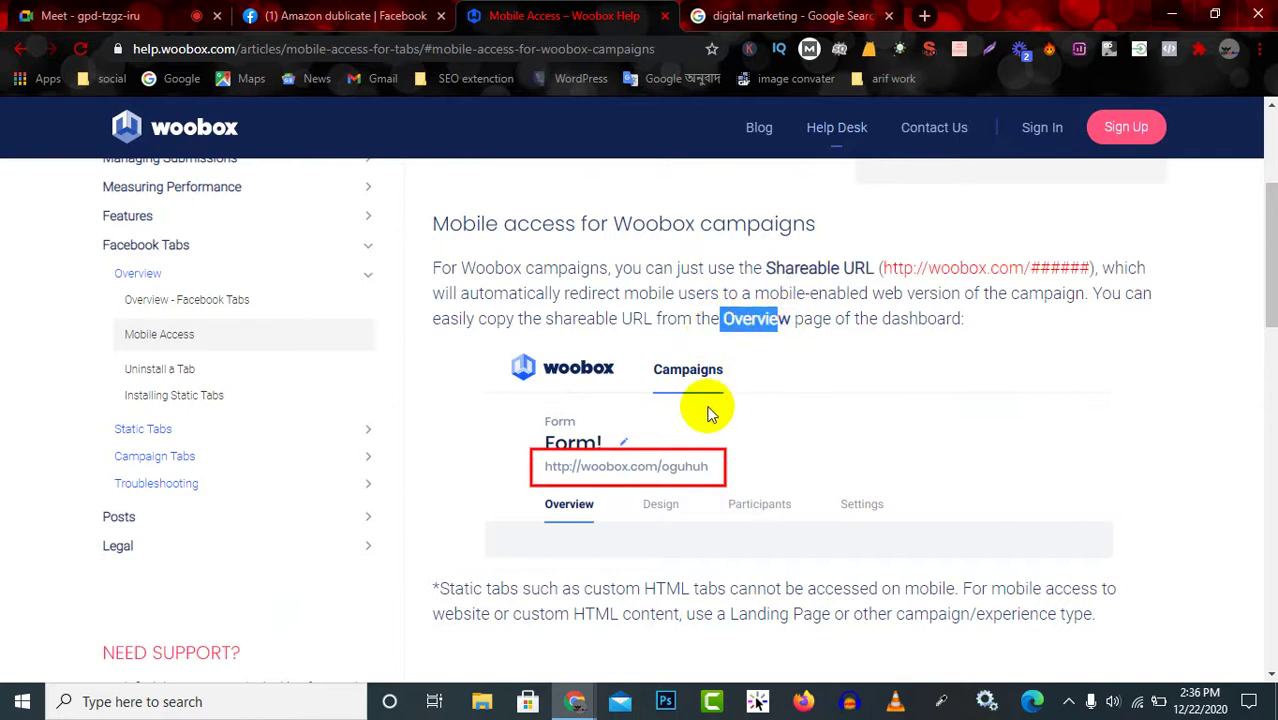
pyautogui.scroll(-10, 646, 465)
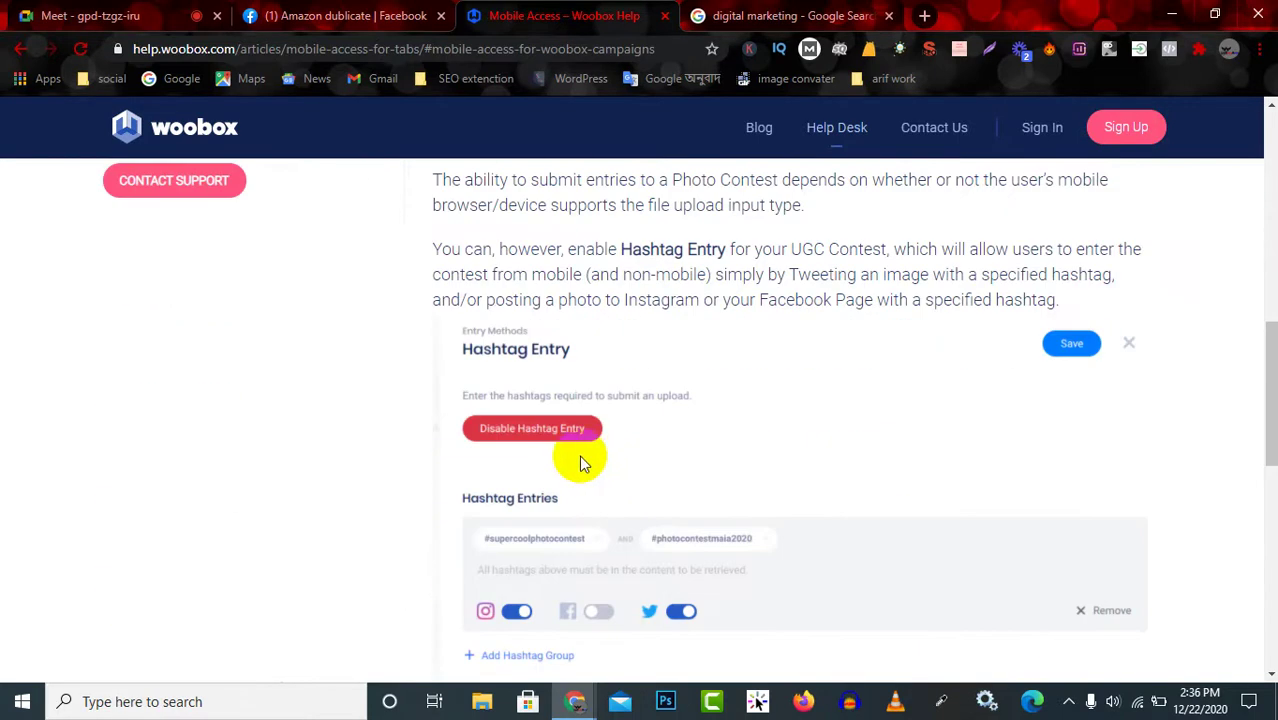
pyautogui.scroll(-3, 585, 530)
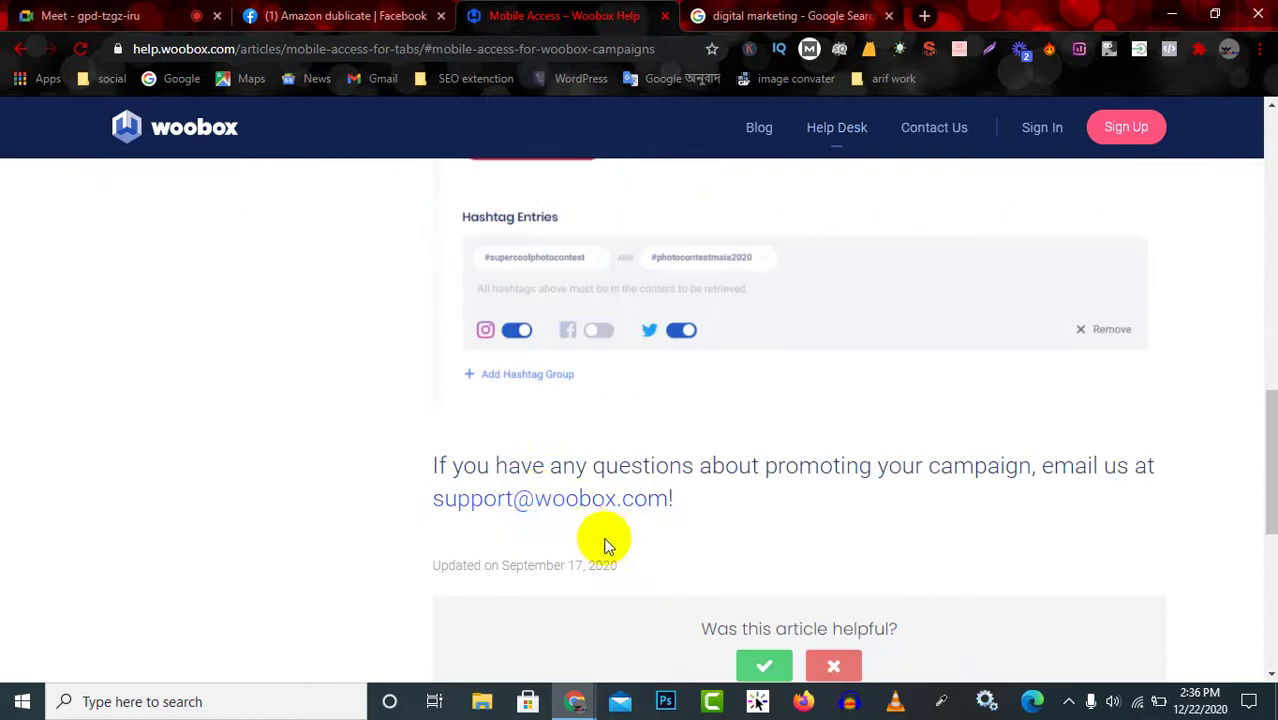
pyautogui.scroll(4, 653, 484)
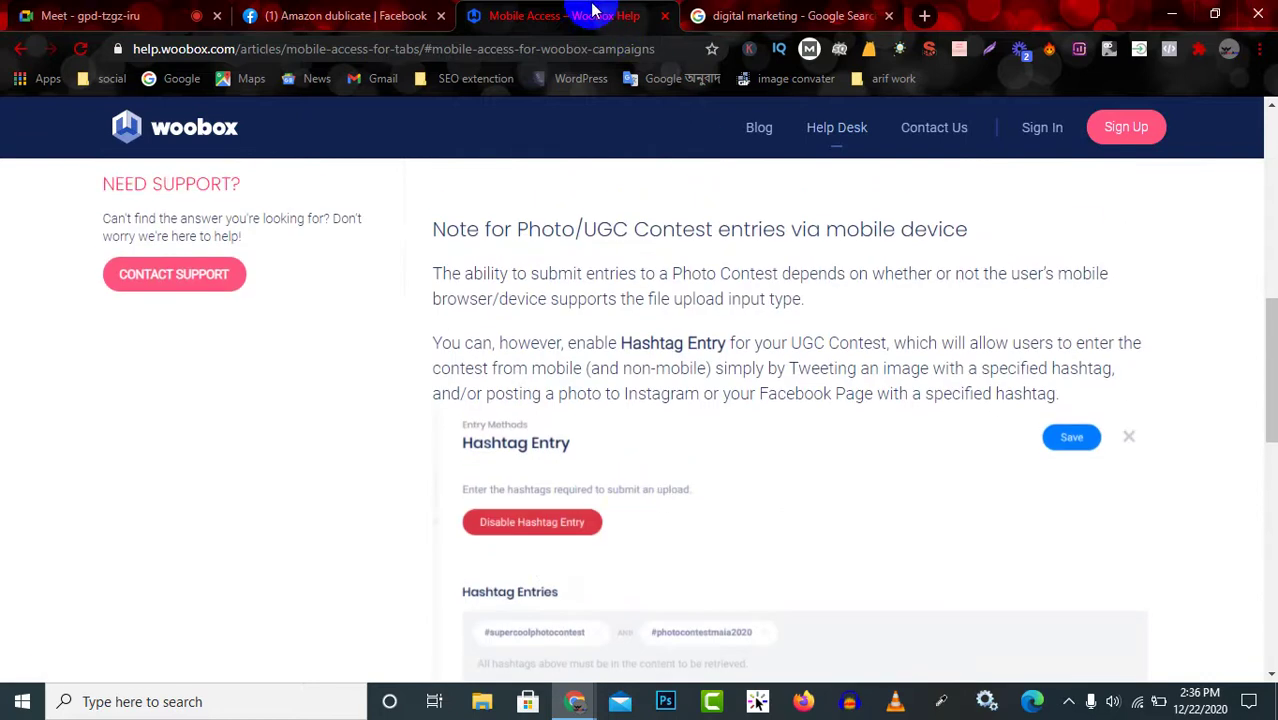
# Preview the home landing page in a new tab and return to its dashboard.
pyautogui.click(20, 48)
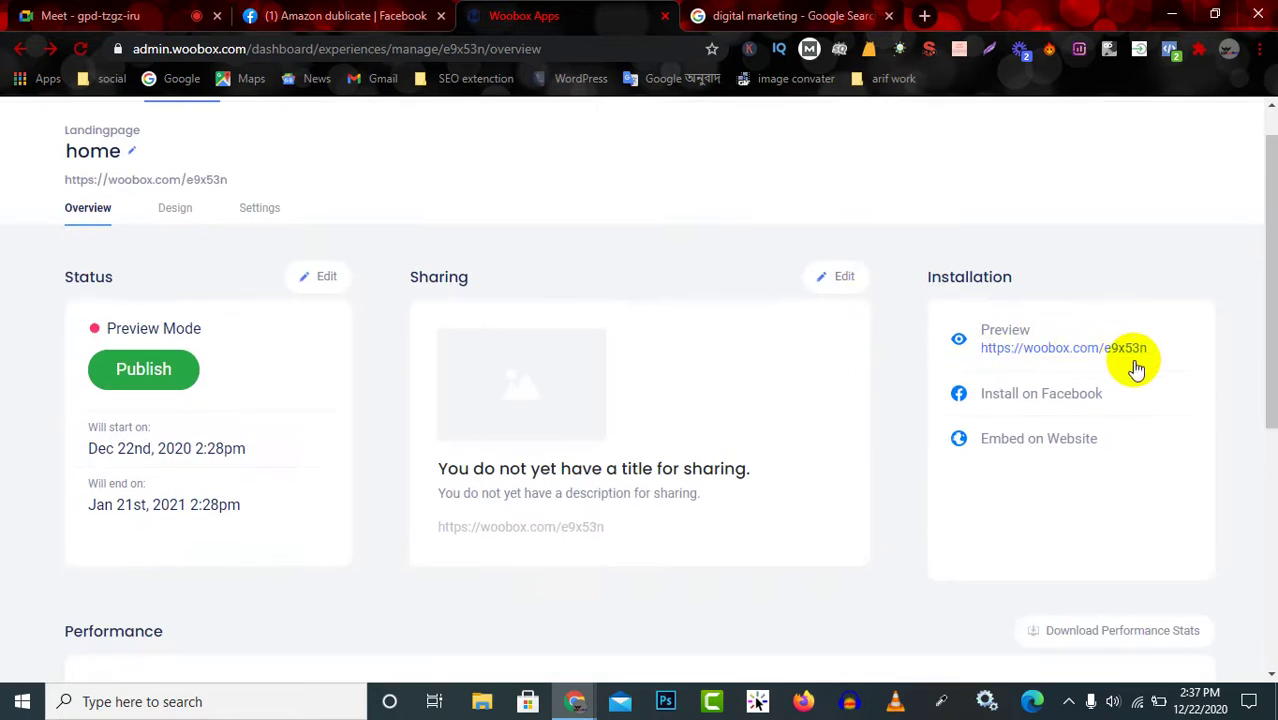
pyautogui.click(1060, 350)
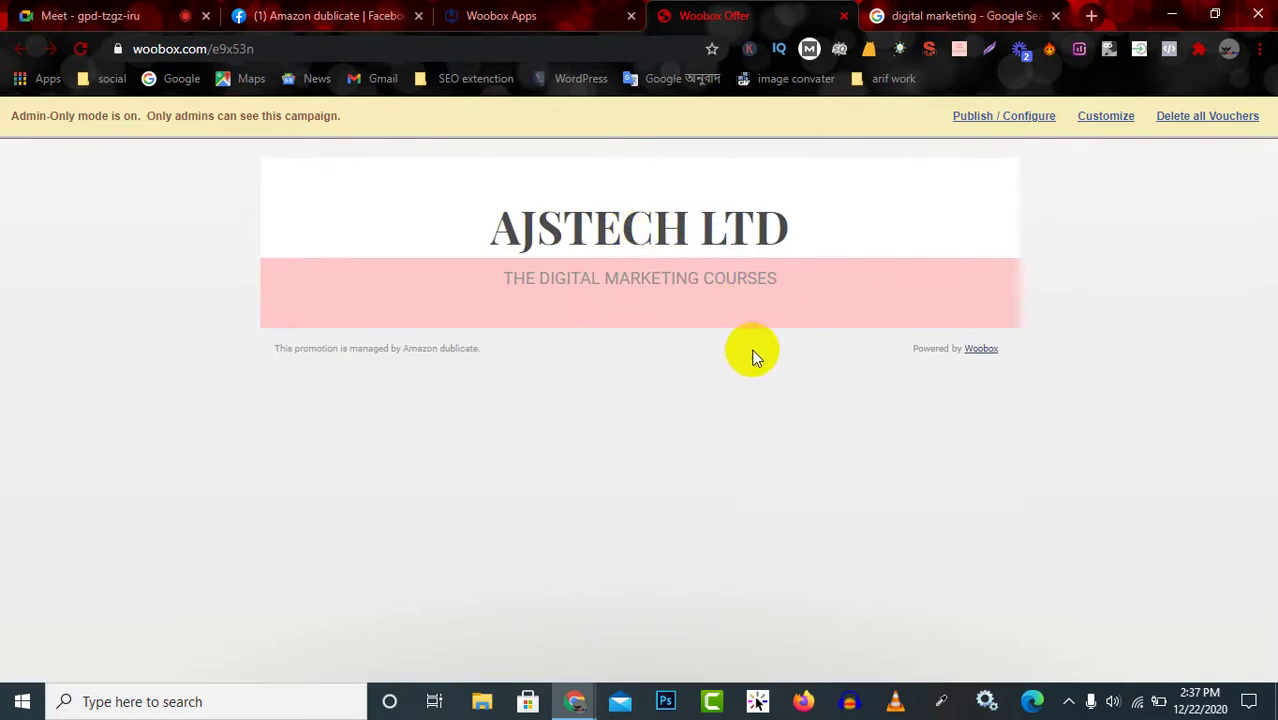
pyautogui.click(552, 14)
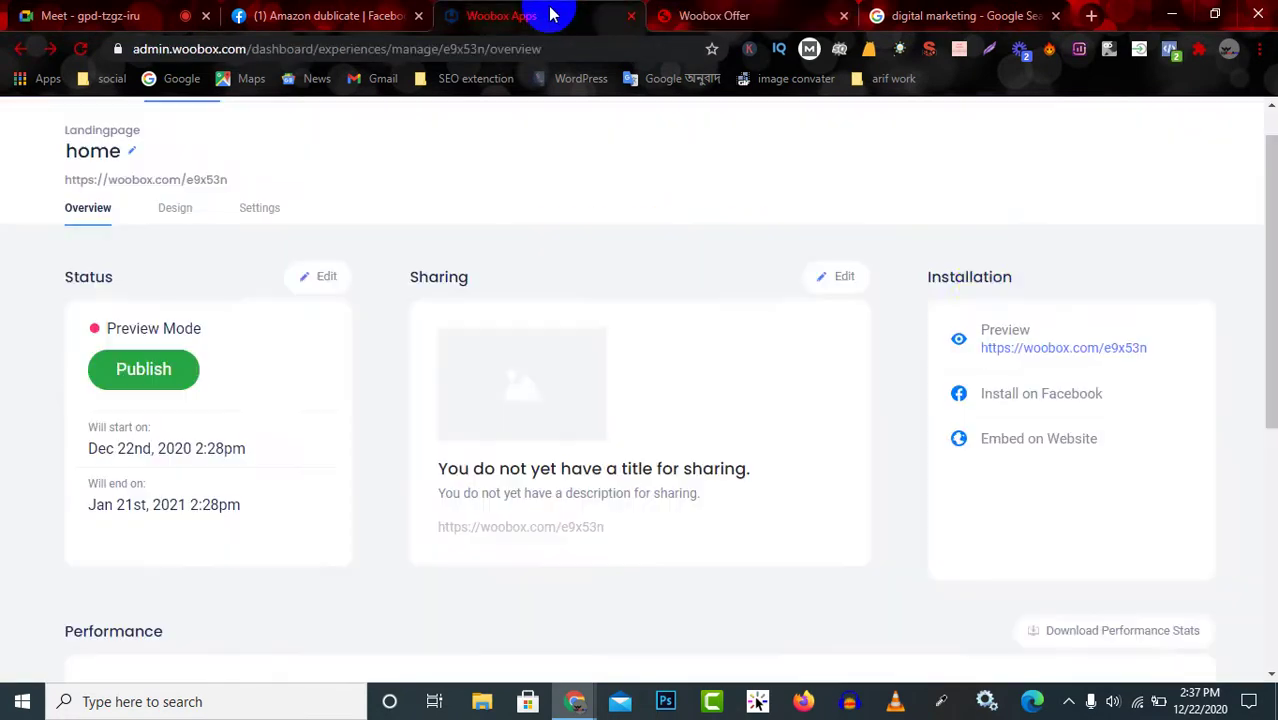
pyautogui.moveTo(921, 282); pyautogui.dragTo(1012, 278)
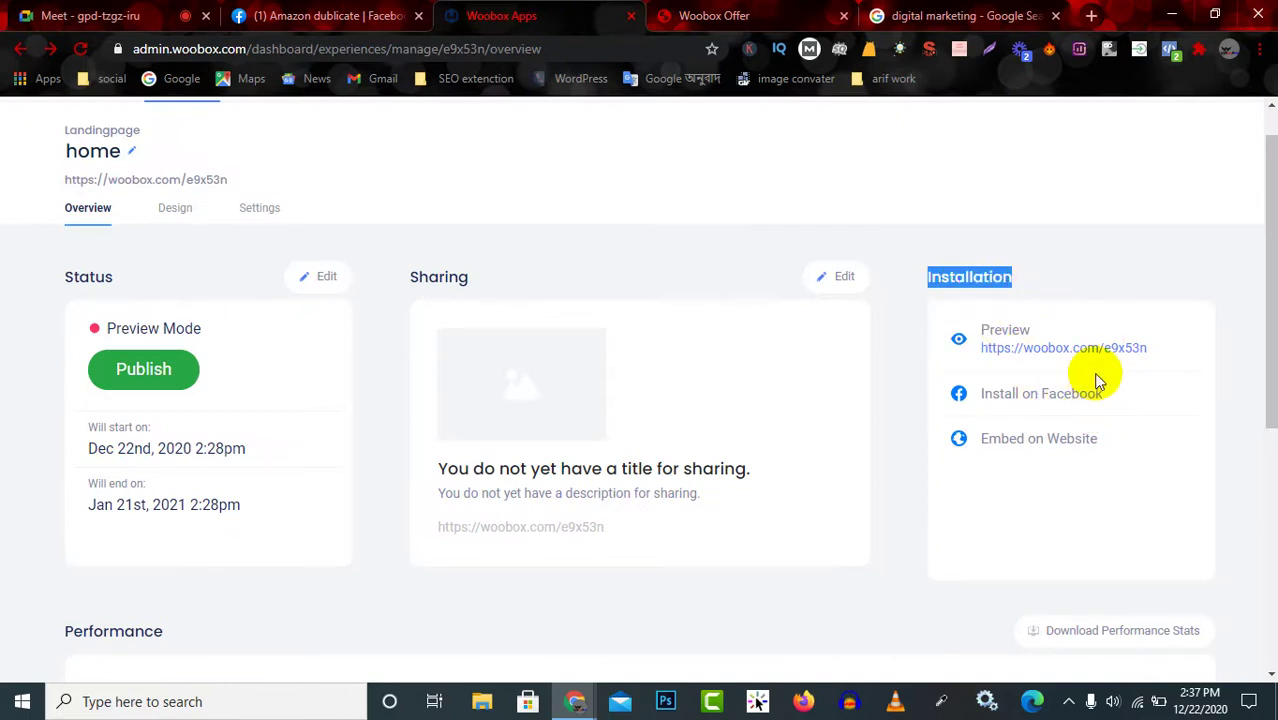
# View the Embed on Website code, close it, and bring up the Facebook Tab installation details.
pyautogui.click(1128, 430)
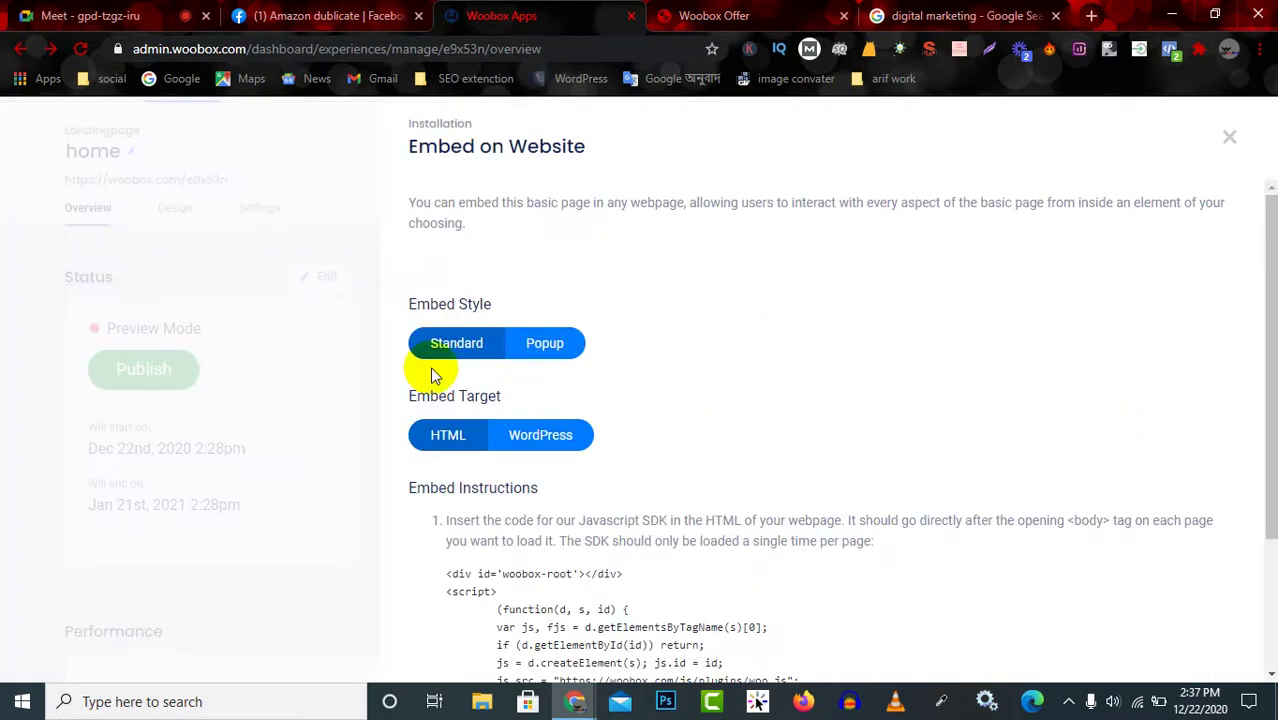
pyautogui.scroll(-2, 656, 491)
pyautogui.scroll(2, 668, 511)
pyautogui.click(1229, 137)
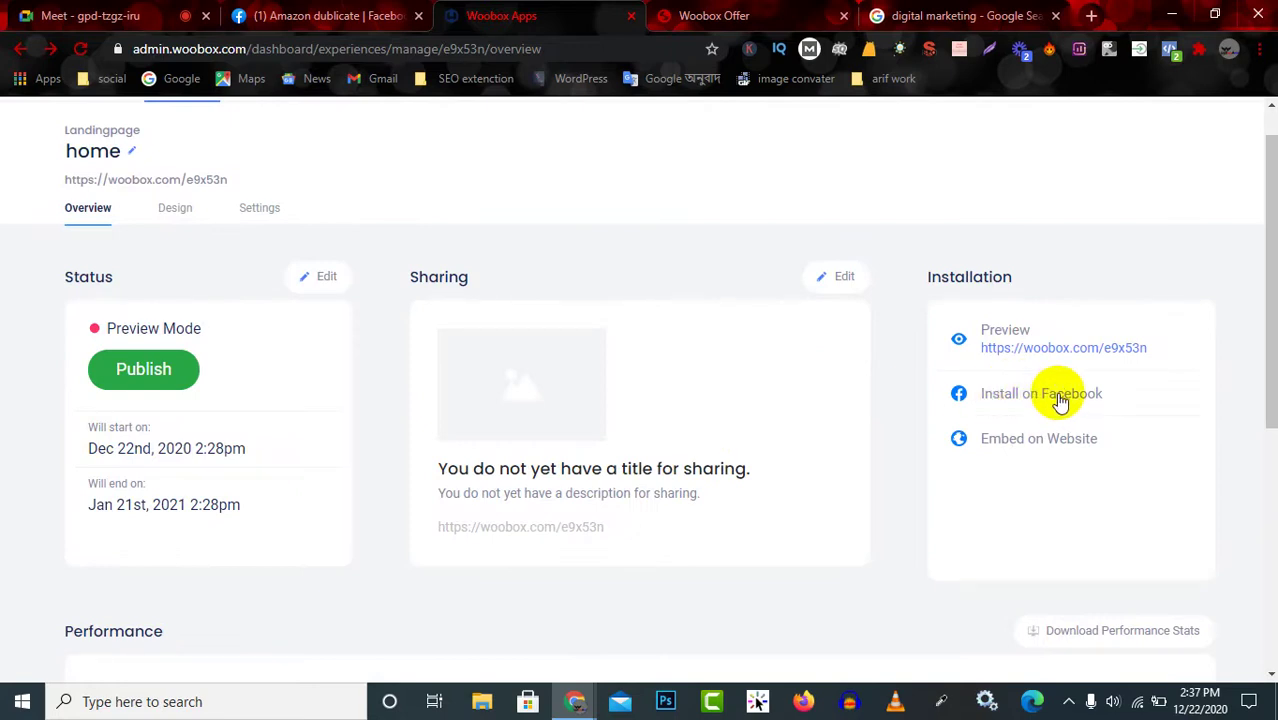
pyautogui.scroll(-3, 1062, 400)
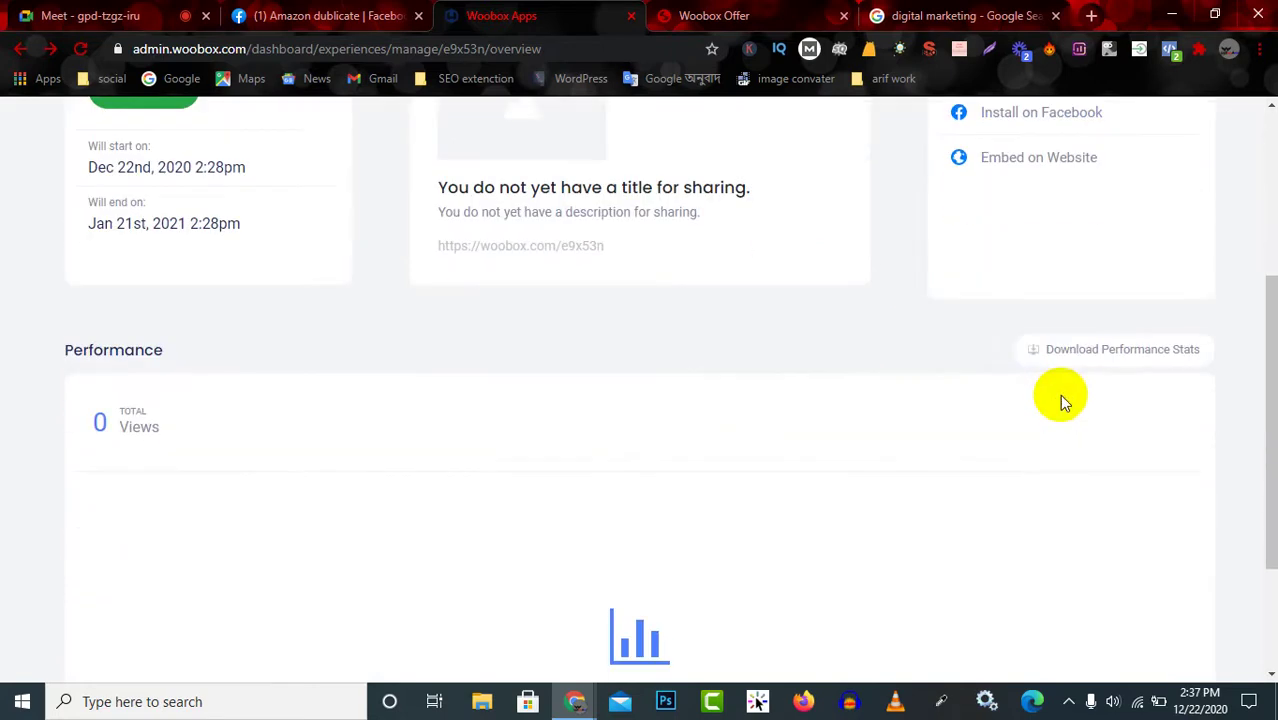
pyautogui.scroll(3, 832, 409)
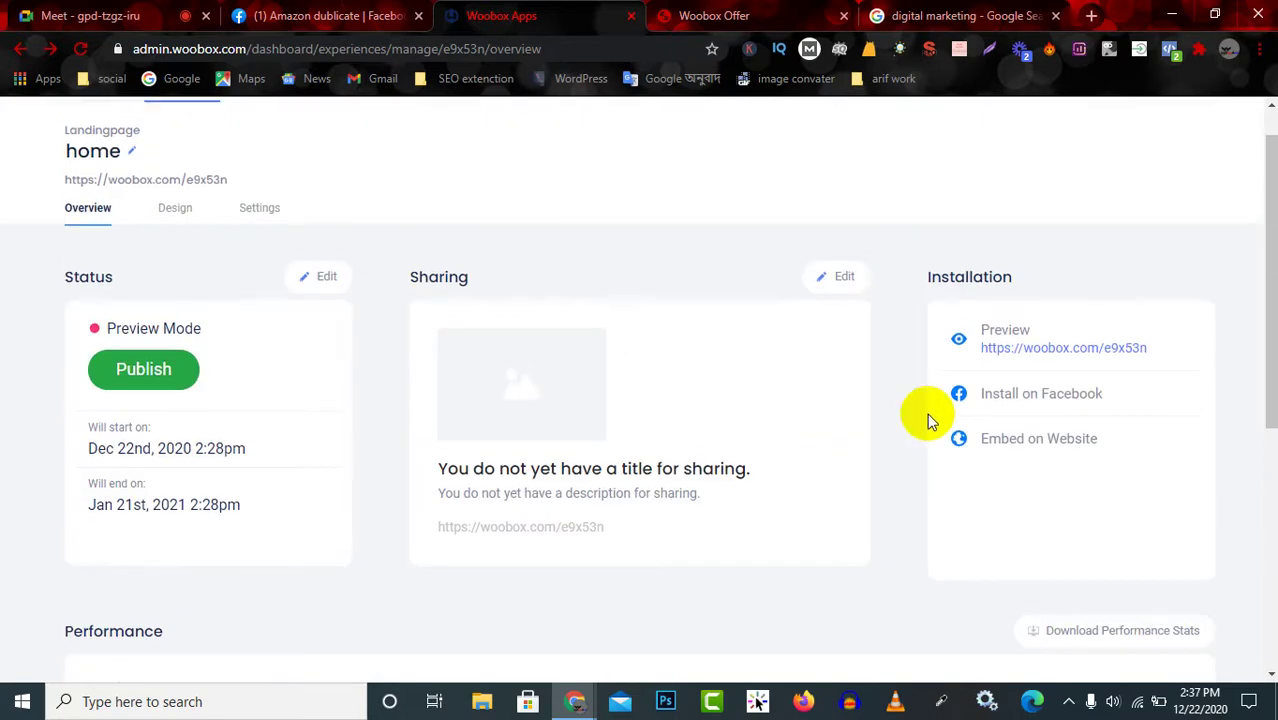
pyautogui.click(1030, 399)
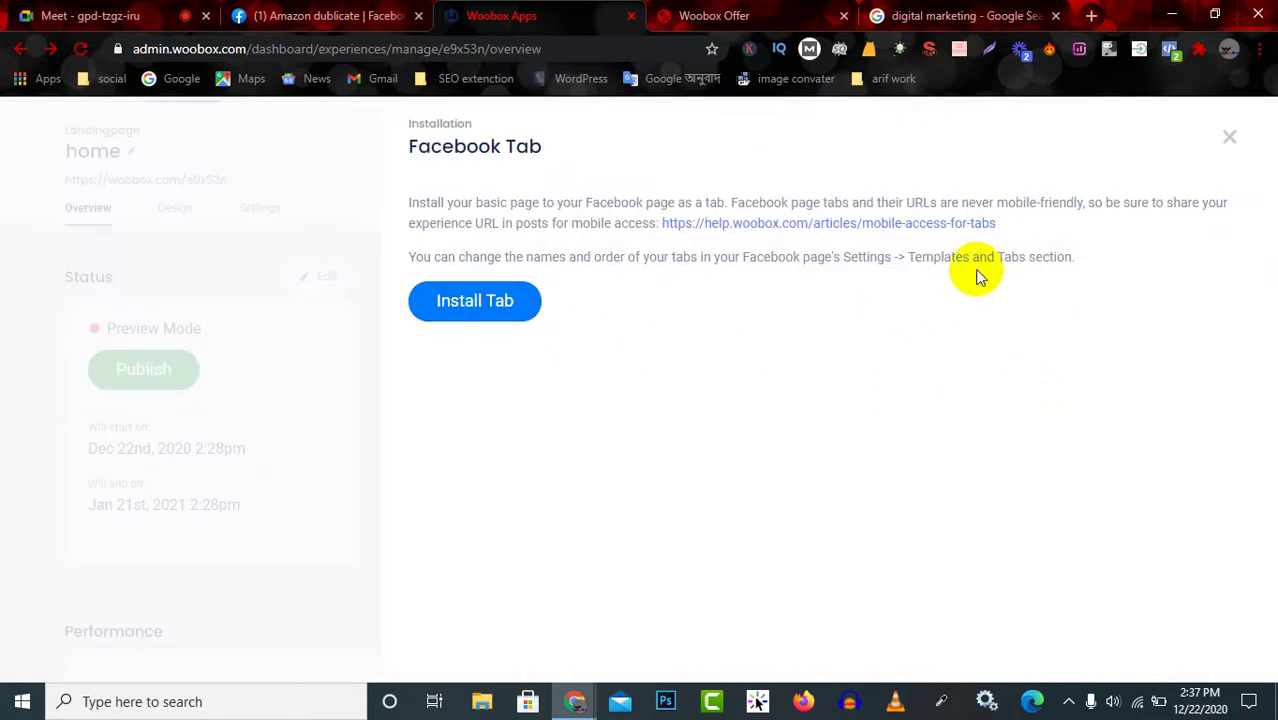
# Read the Facebook Tab notes on Templates and Tabs, then switch to the Amazon dublicate page.
pyautogui.moveTo(912, 264); pyautogui.dragTo(1090, 262)
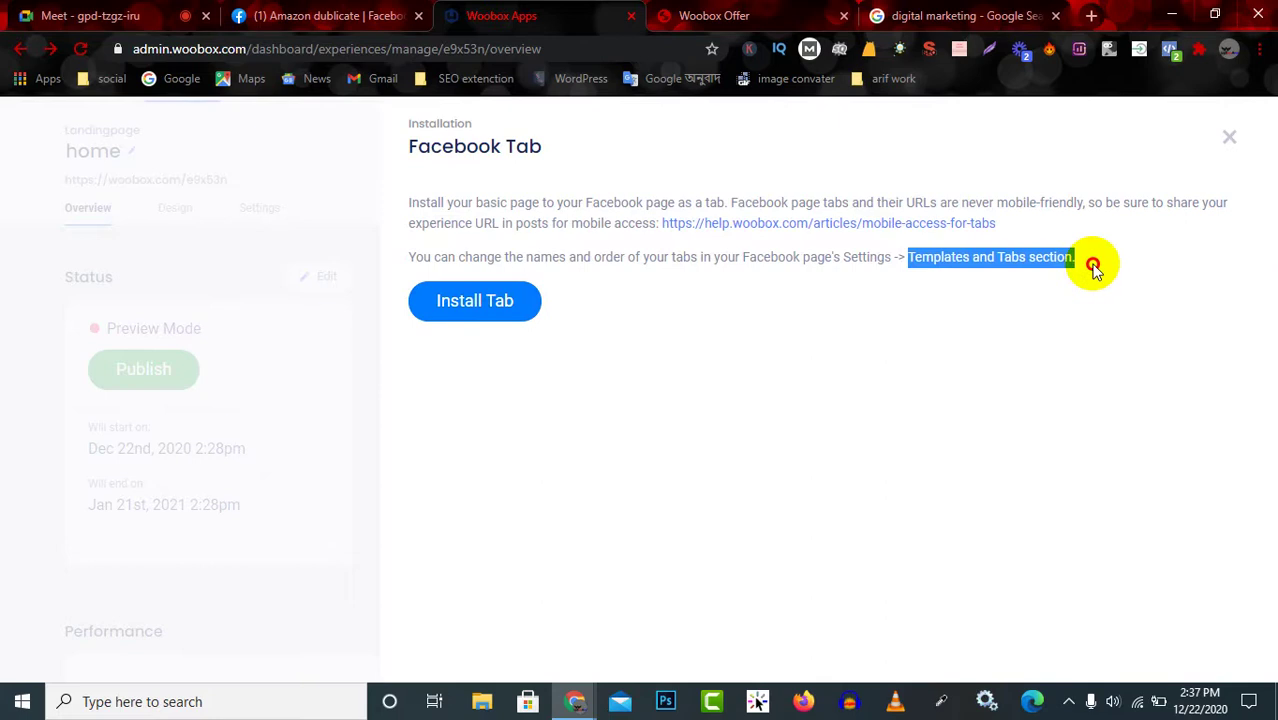
pyautogui.moveTo(415, 257); pyautogui.dragTo(897, 260)
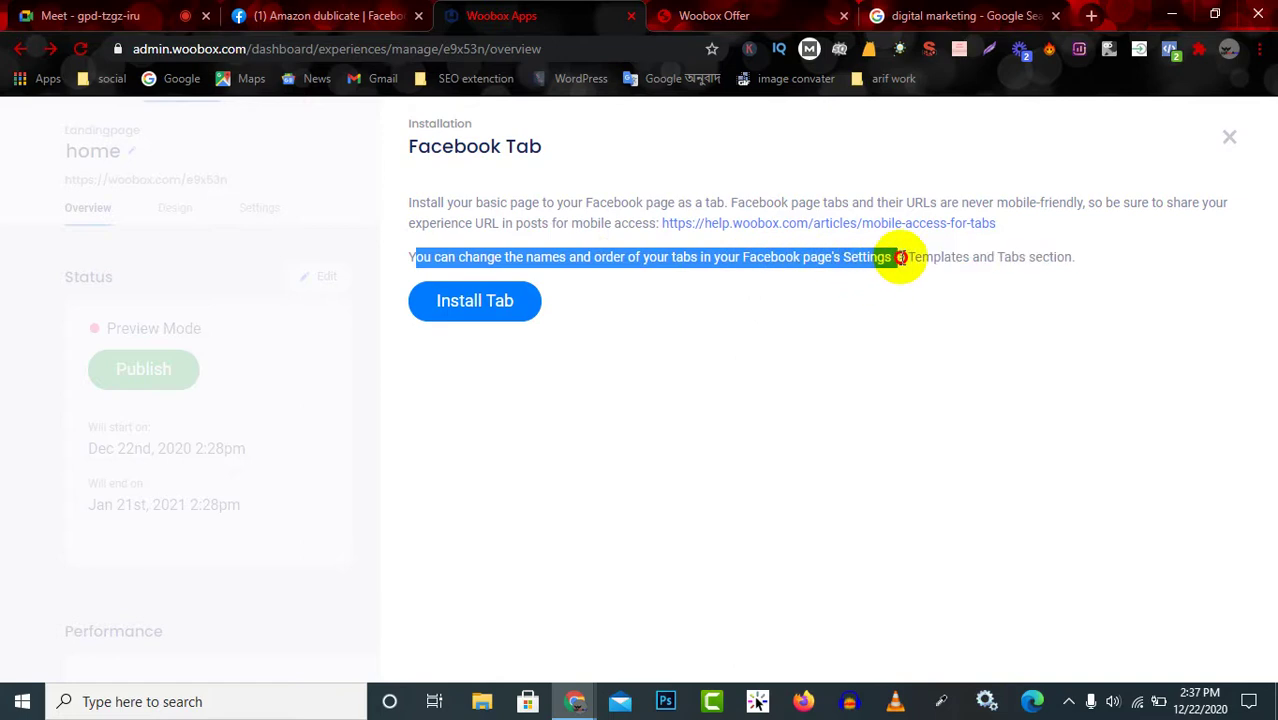
pyautogui.click(902, 257)
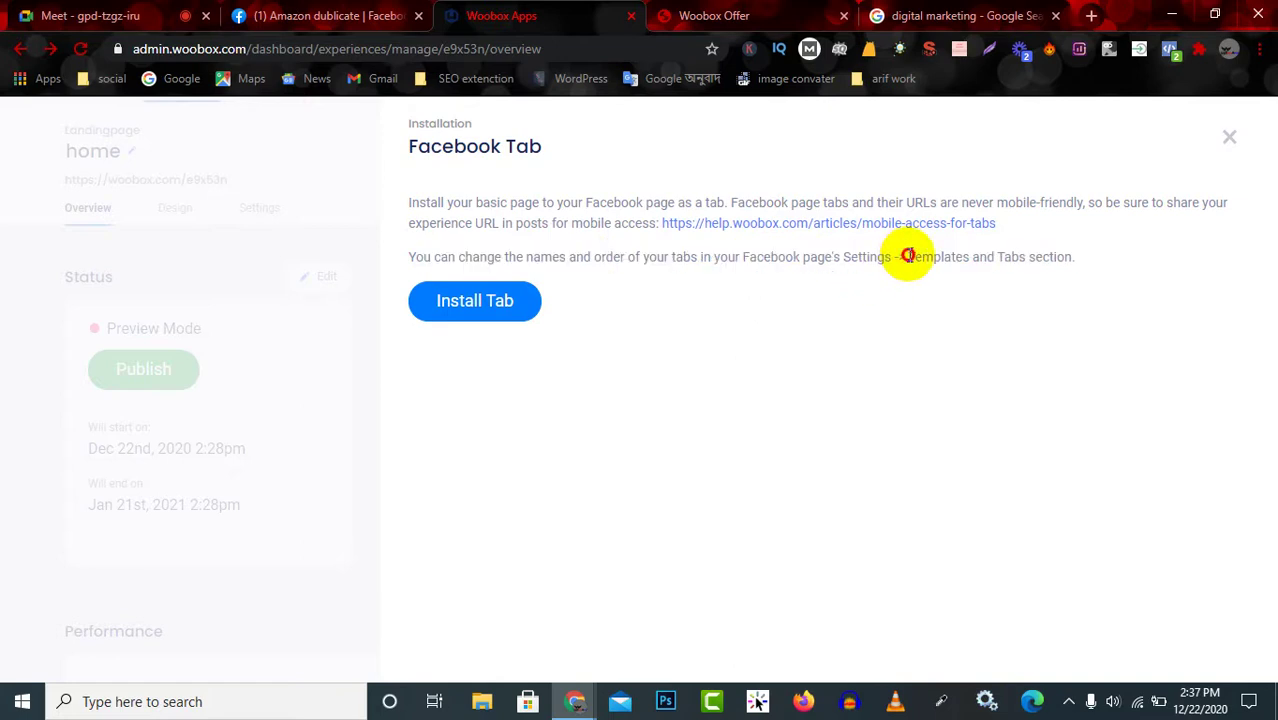
pyautogui.moveTo(907, 256); pyautogui.dragTo(1084, 257)
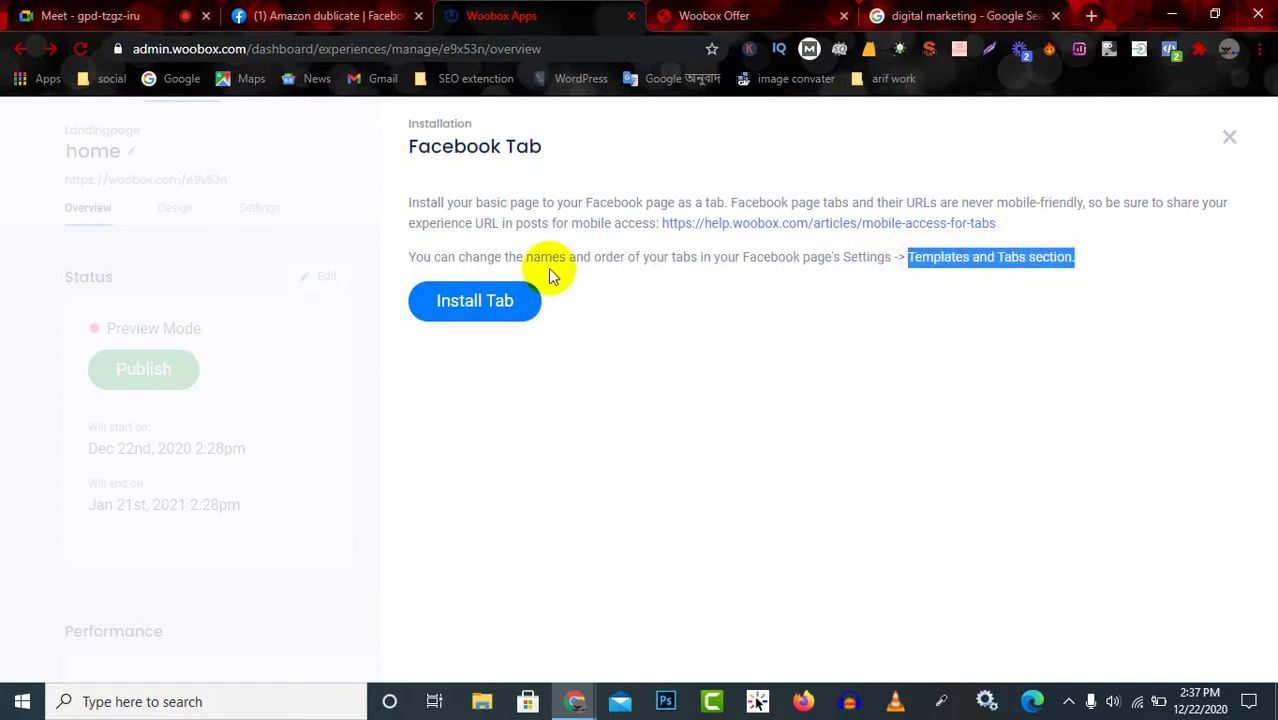
pyautogui.click(505, 302)
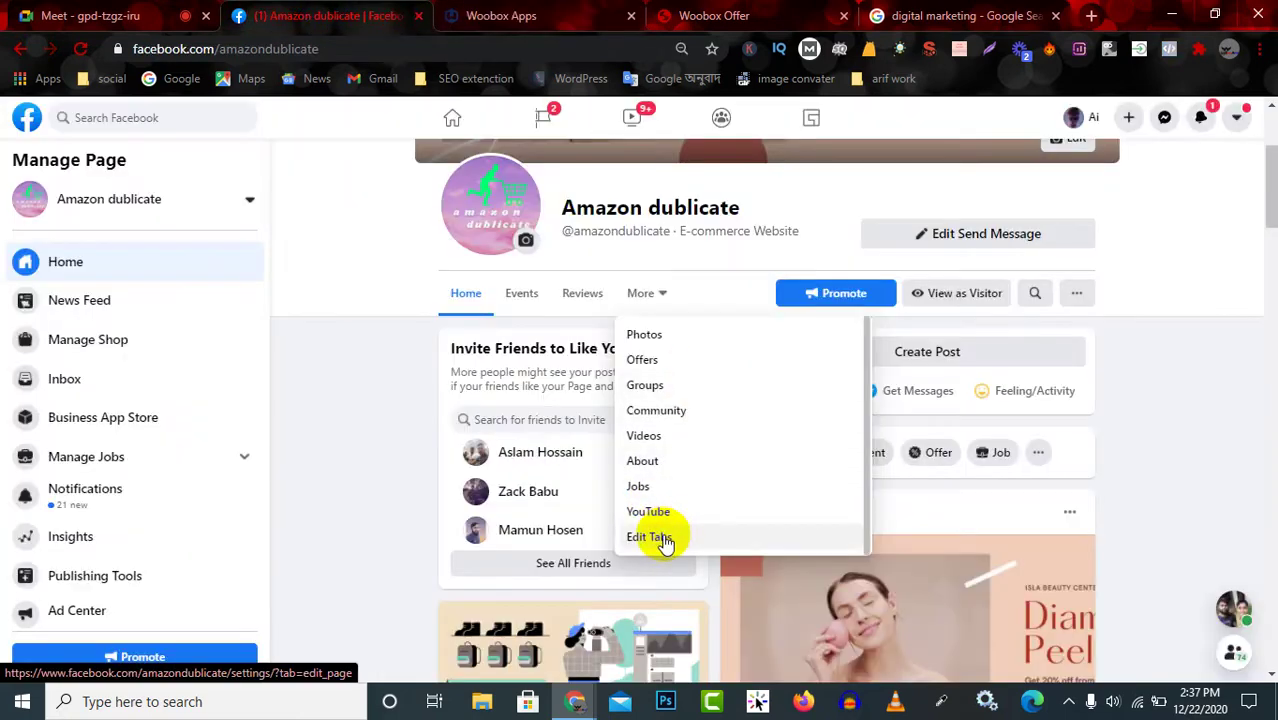
# Open the Amazon dublicate page's Edit Tabs settings and scroll through the tabs list.
pyautogui.click(653, 539)
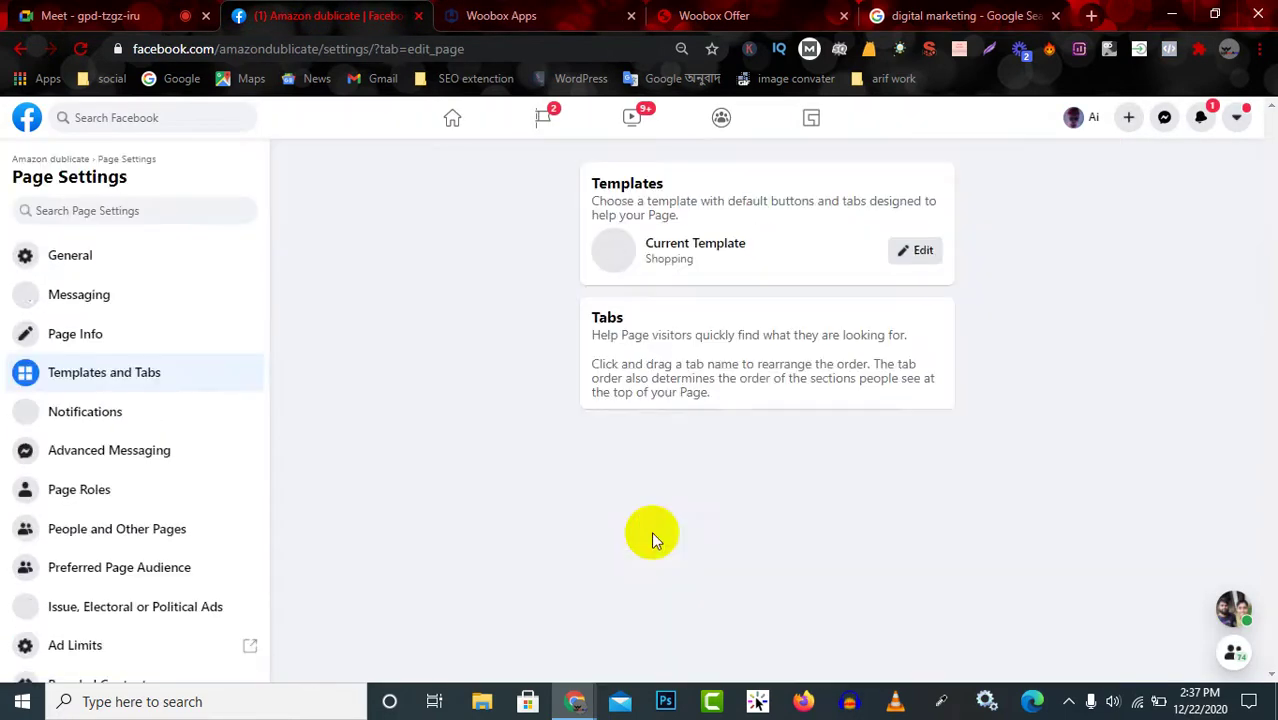
pyautogui.scroll(-5, 633, 528)
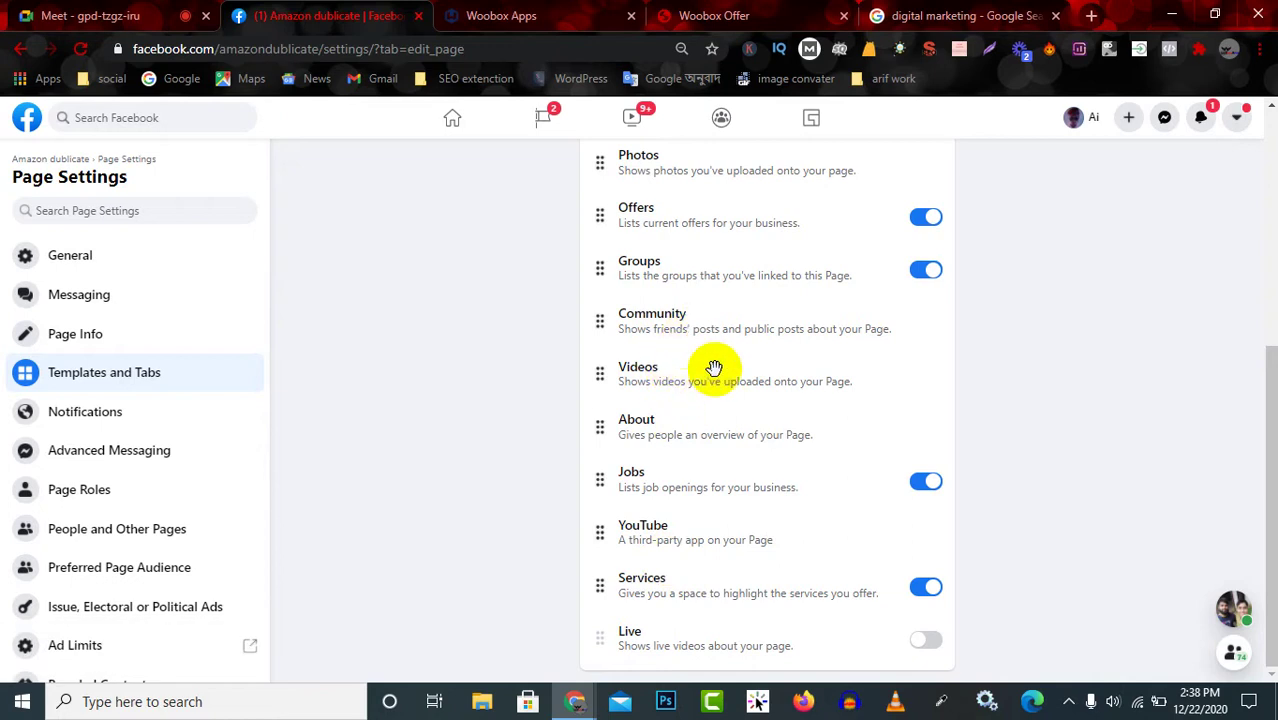
pyautogui.scroll(2, 706, 300)
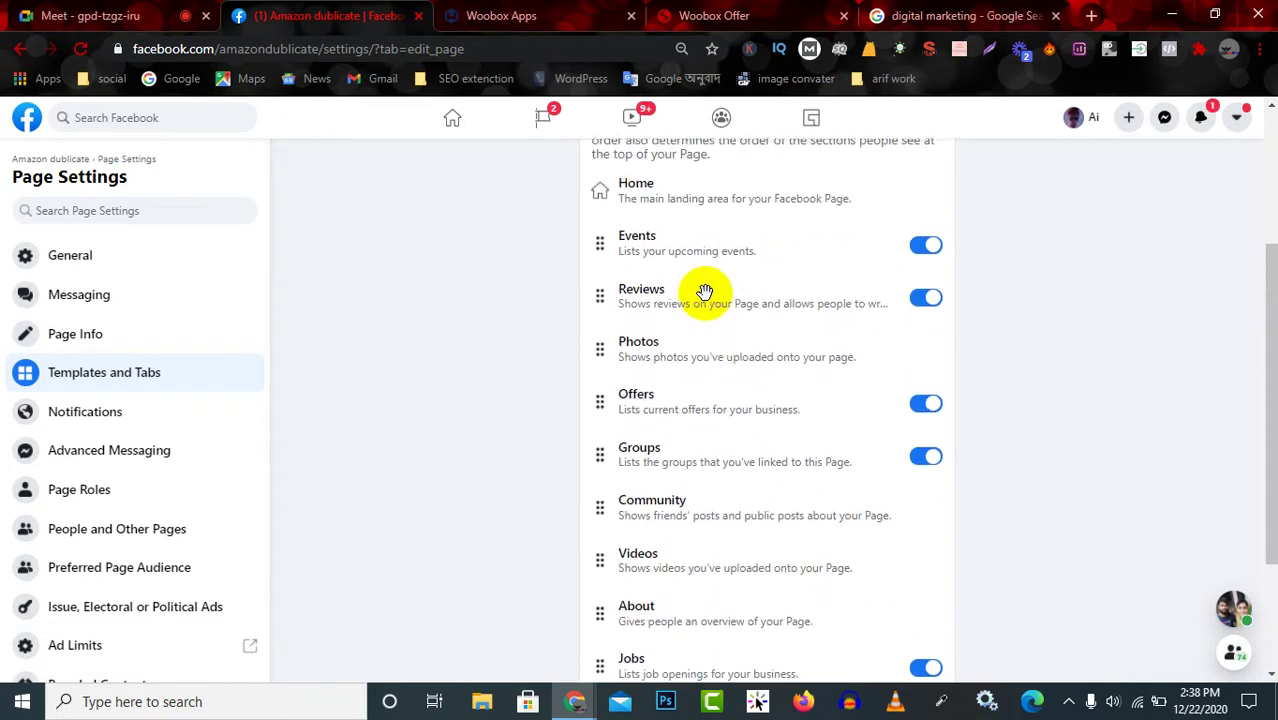
pyautogui.scroll(3, 701, 320)
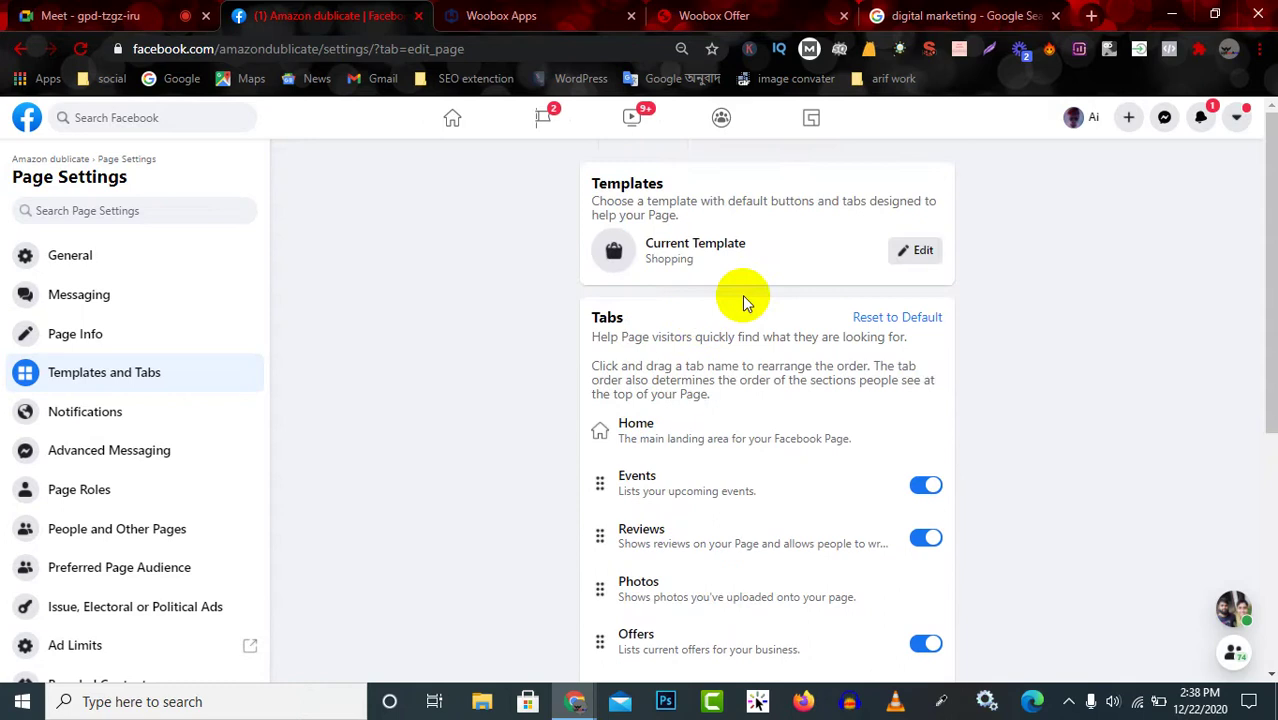
# Browse the page template choices, keep the Shopping template, and return to the page.
pyautogui.click(921, 249)
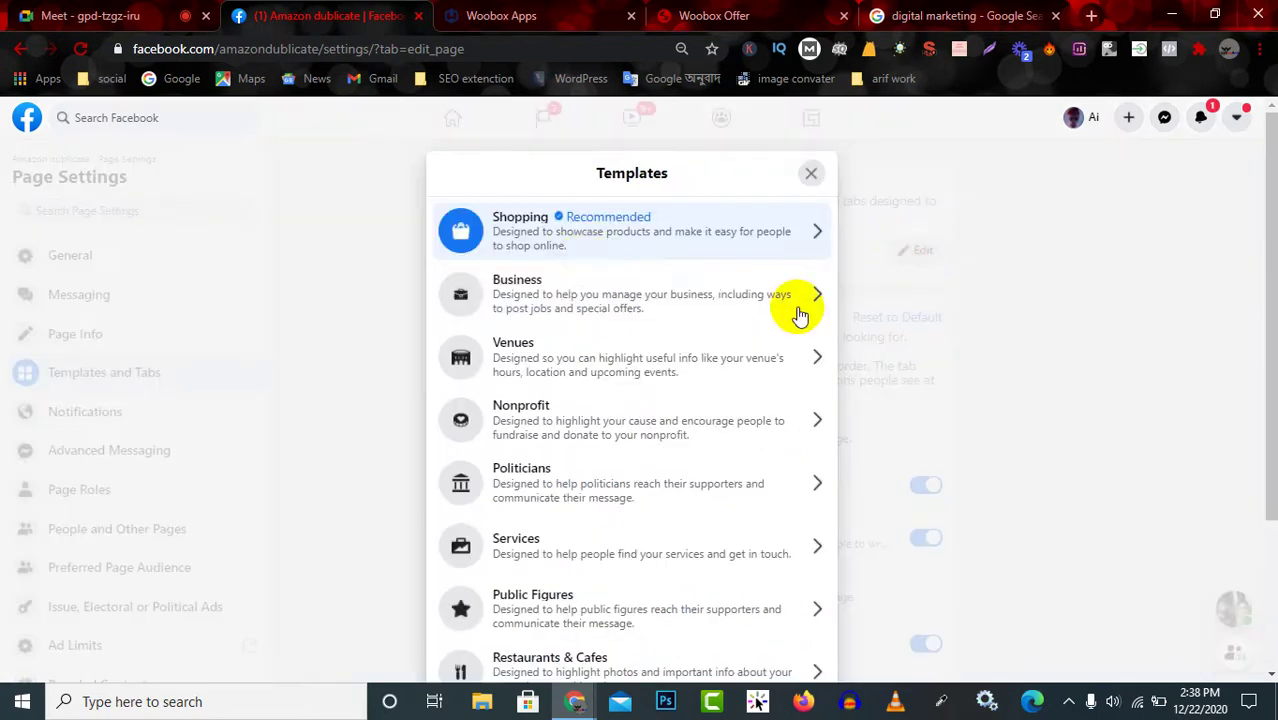
pyautogui.scroll(-2, 605, 330)
pyautogui.scroll(-1, 618, 390)
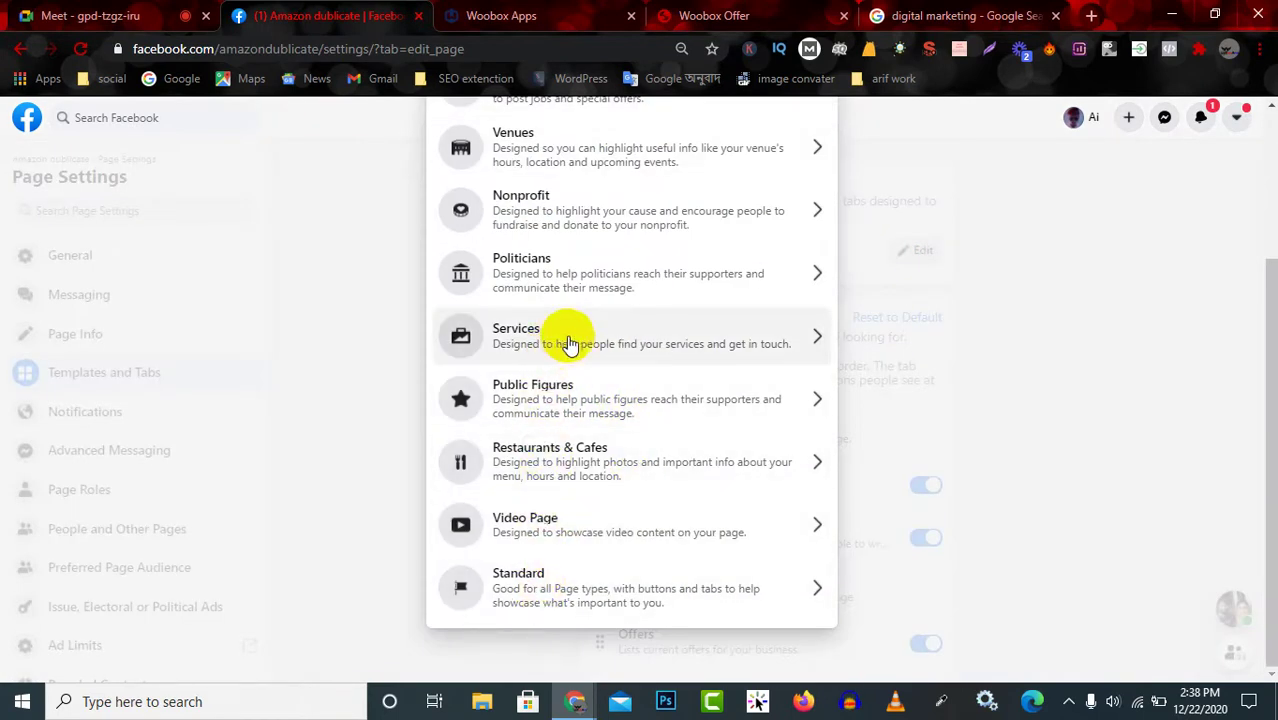
pyautogui.scroll(2, 562, 340)
pyautogui.scroll(1, 568, 343)
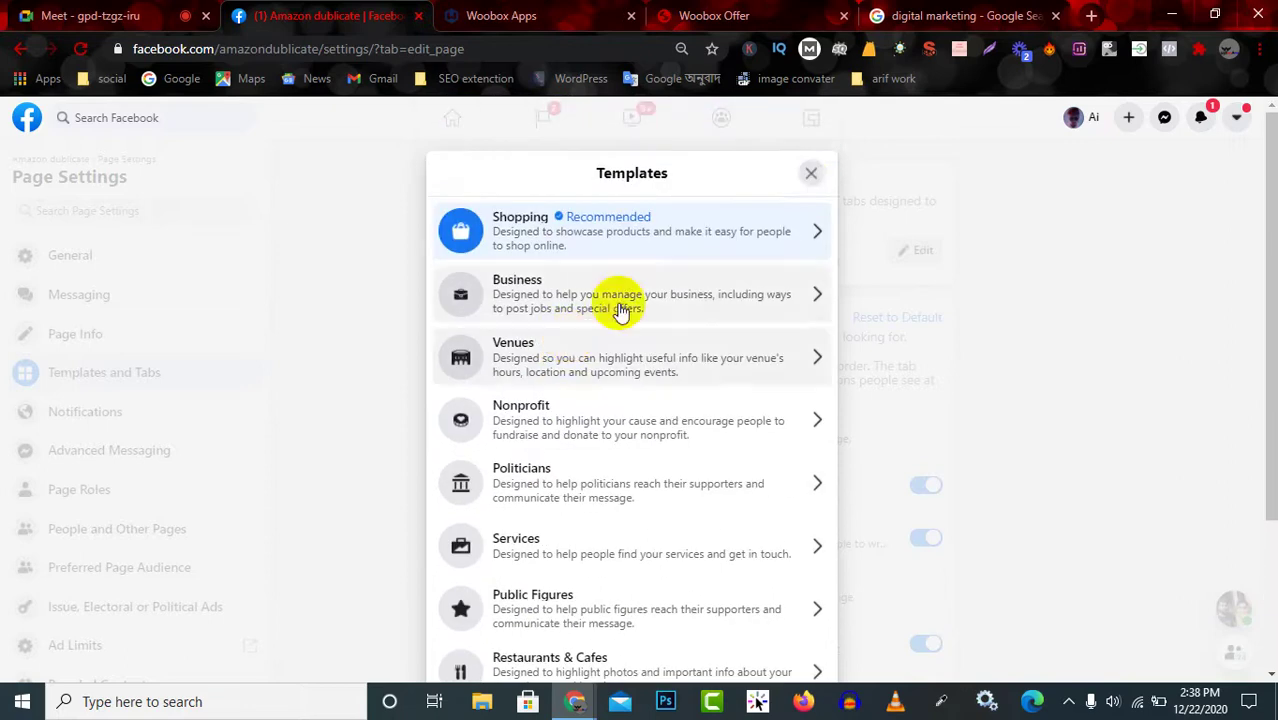
pyautogui.click(811, 173)
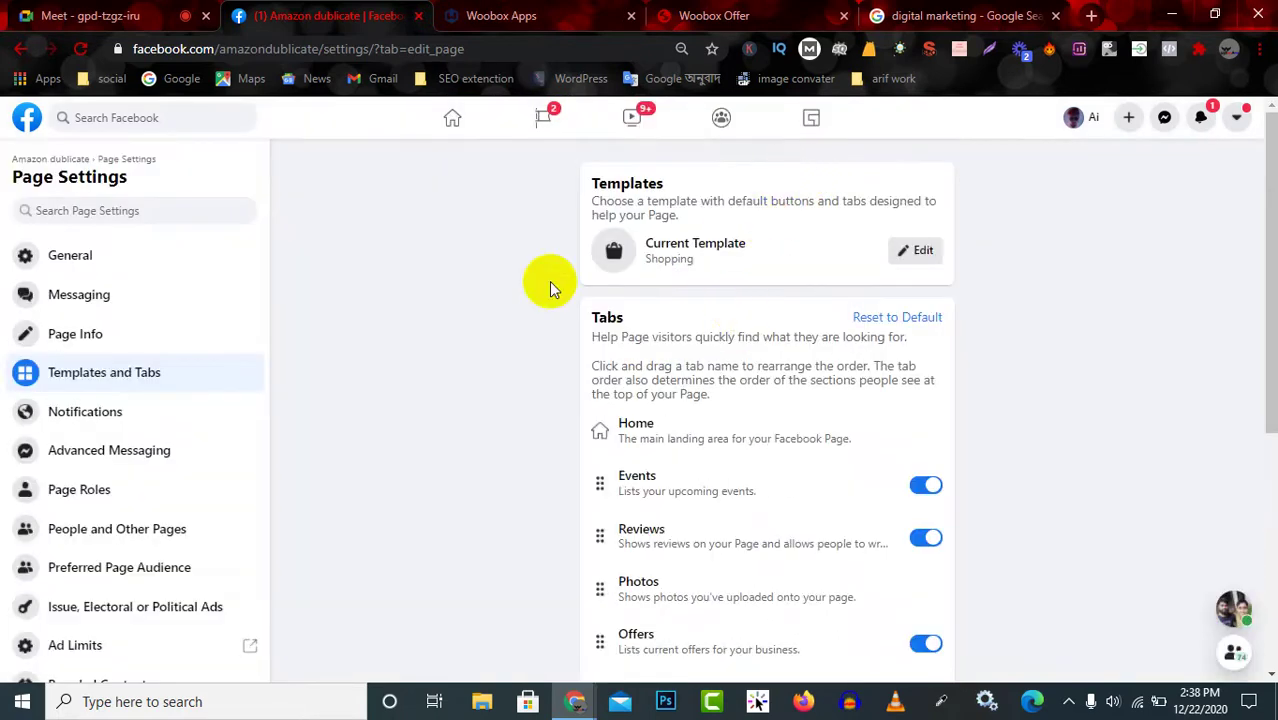
pyautogui.click(46, 158)
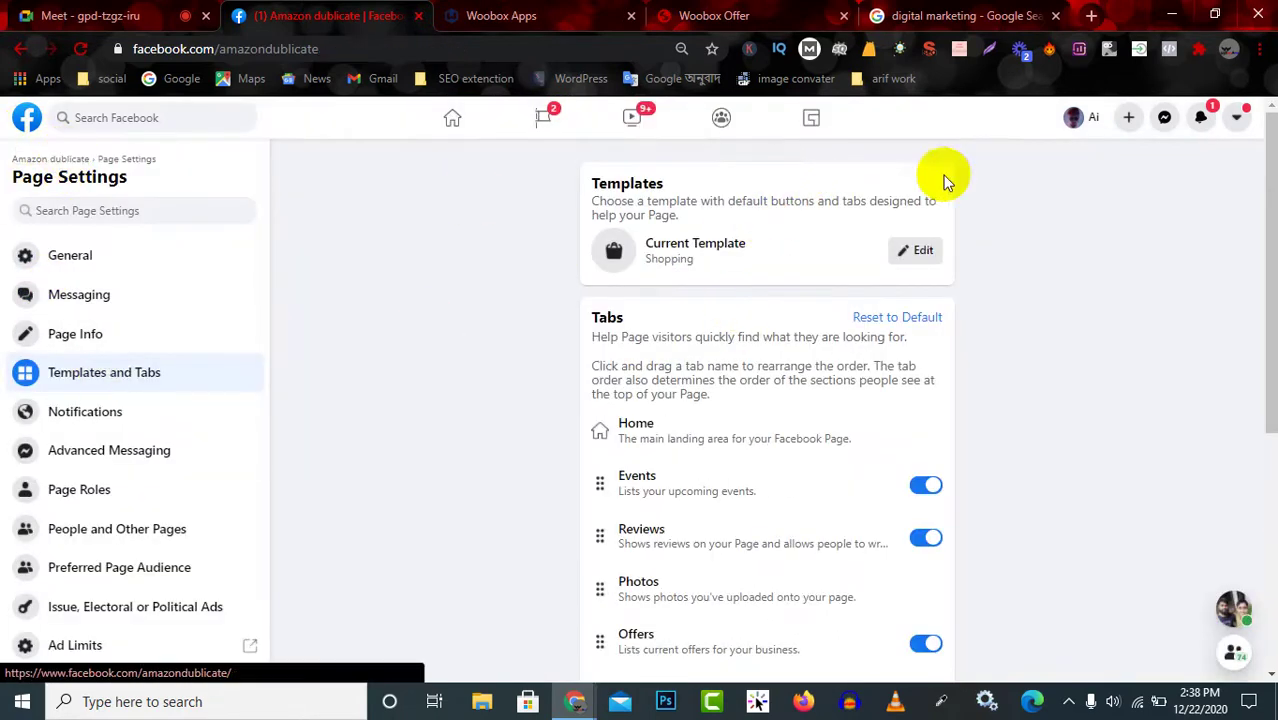
pyautogui.click(735, 15)
# In Woobox's Facebook Tab panel, highlight the notes on changing tab names and mobile access.
pyautogui.click(590, 22)
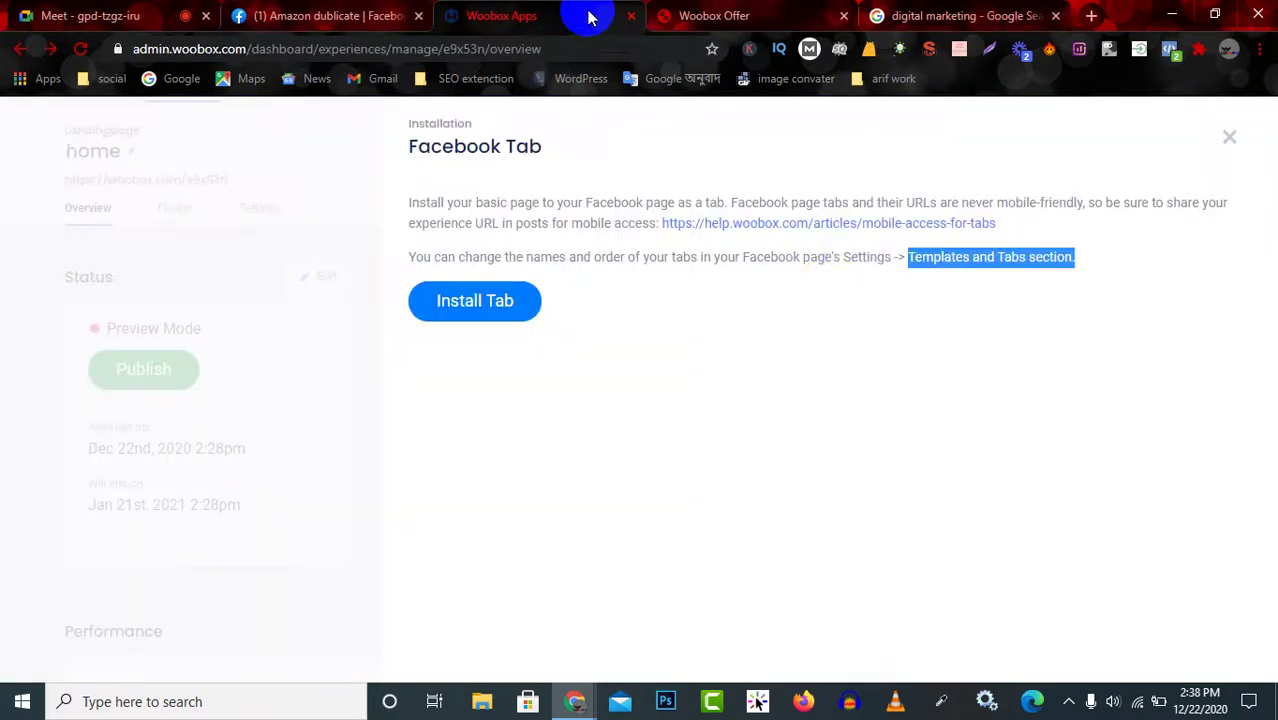
pyautogui.click(1021, 314)
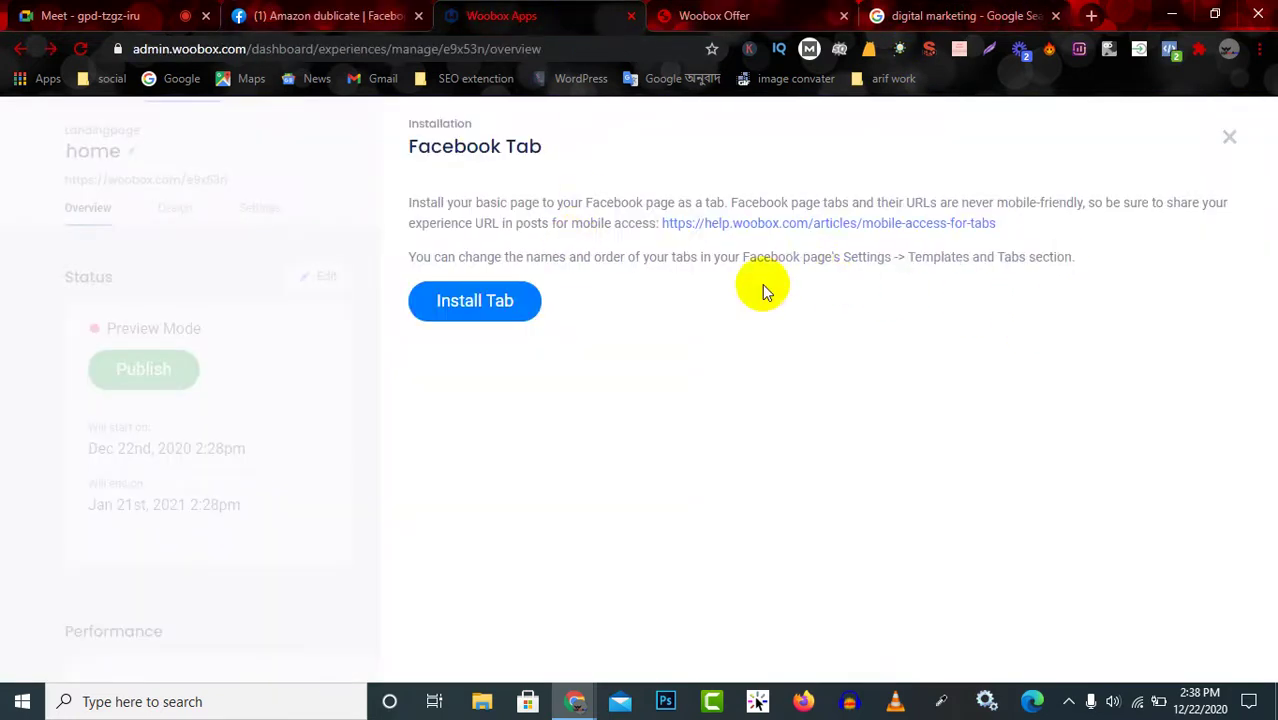
pyautogui.moveTo(436, 256); pyautogui.dragTo(1109, 250)
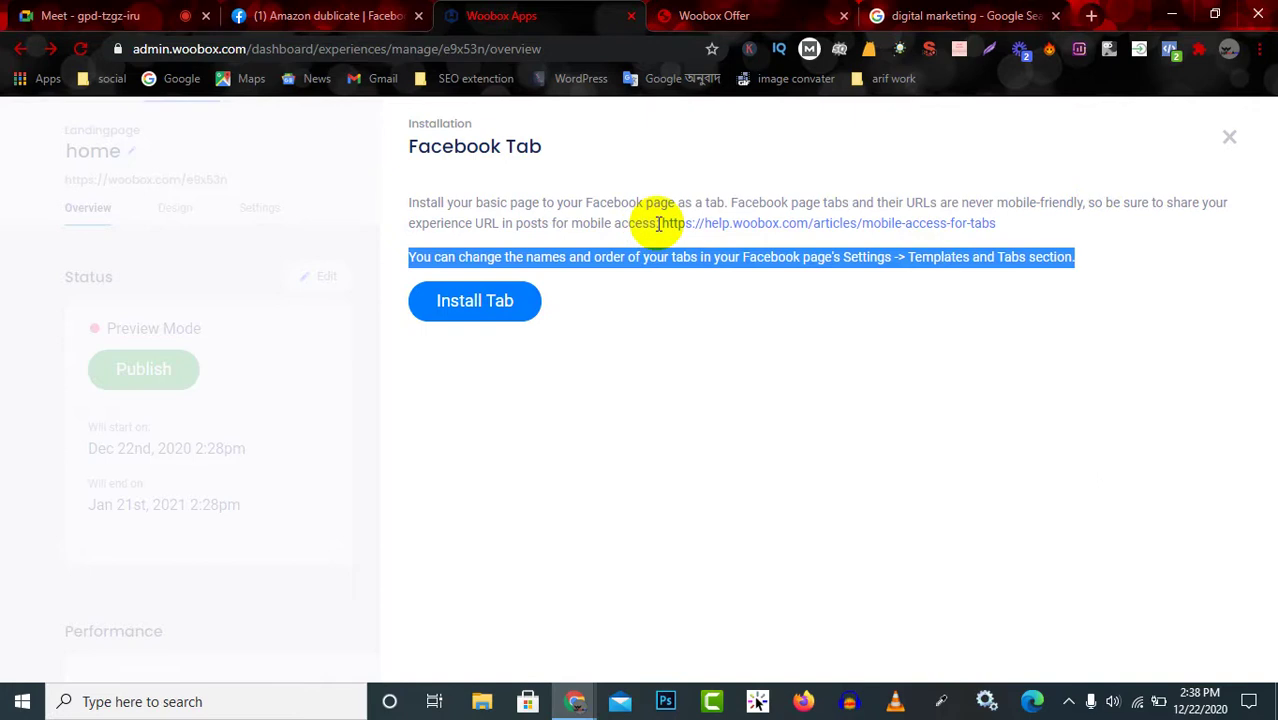
pyautogui.moveTo(661, 223); pyautogui.dragTo(1055, 222)
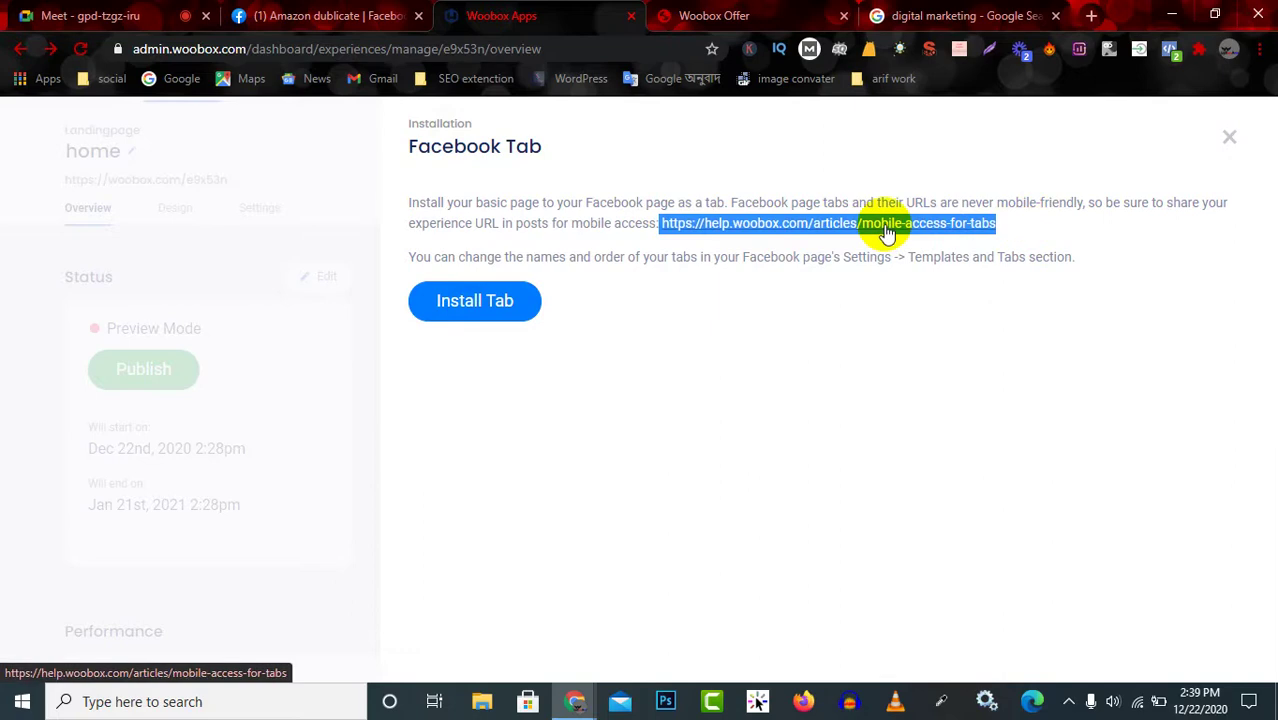
# Attempt the Facebook tab install and copy the resulting OAuthException missing-permission error message.
pyautogui.click(510, 280)
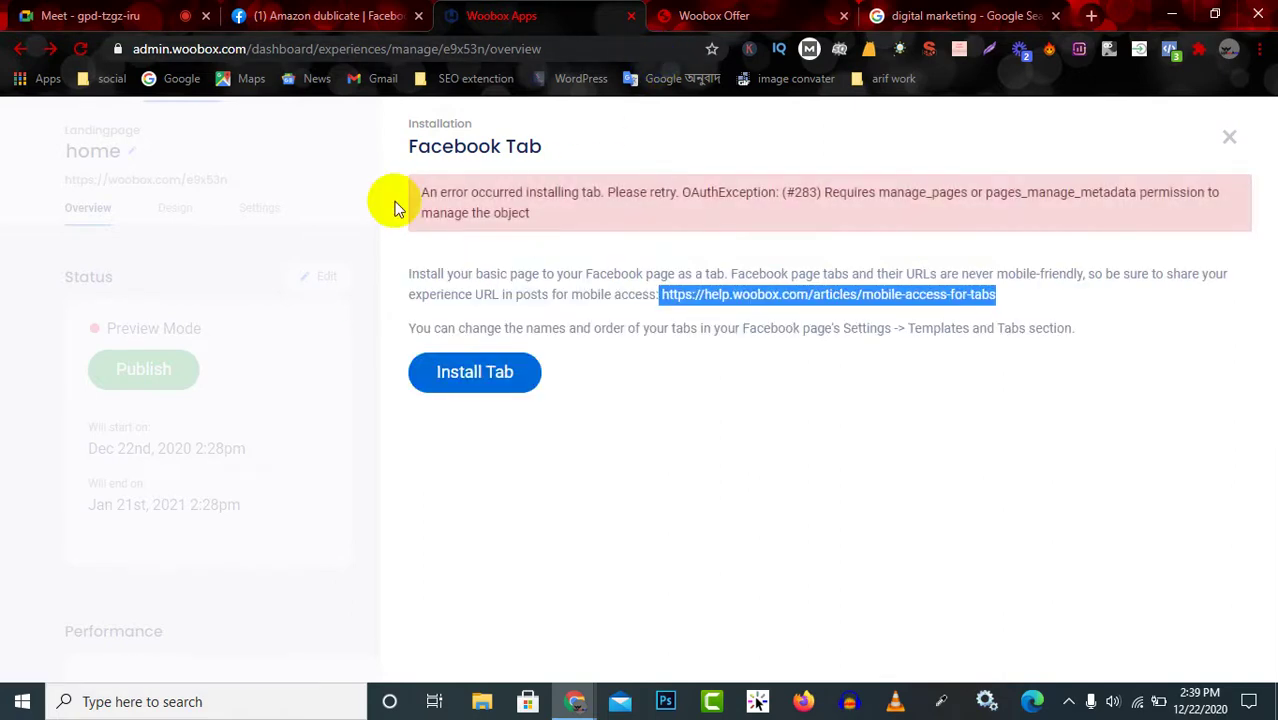
pyautogui.moveTo(422, 192); pyautogui.dragTo(483, 191)
pyautogui.moveTo(566, 188); pyautogui.dragTo(601, 218)
pyautogui.click(820, 195)
pyautogui.click(510, 212)
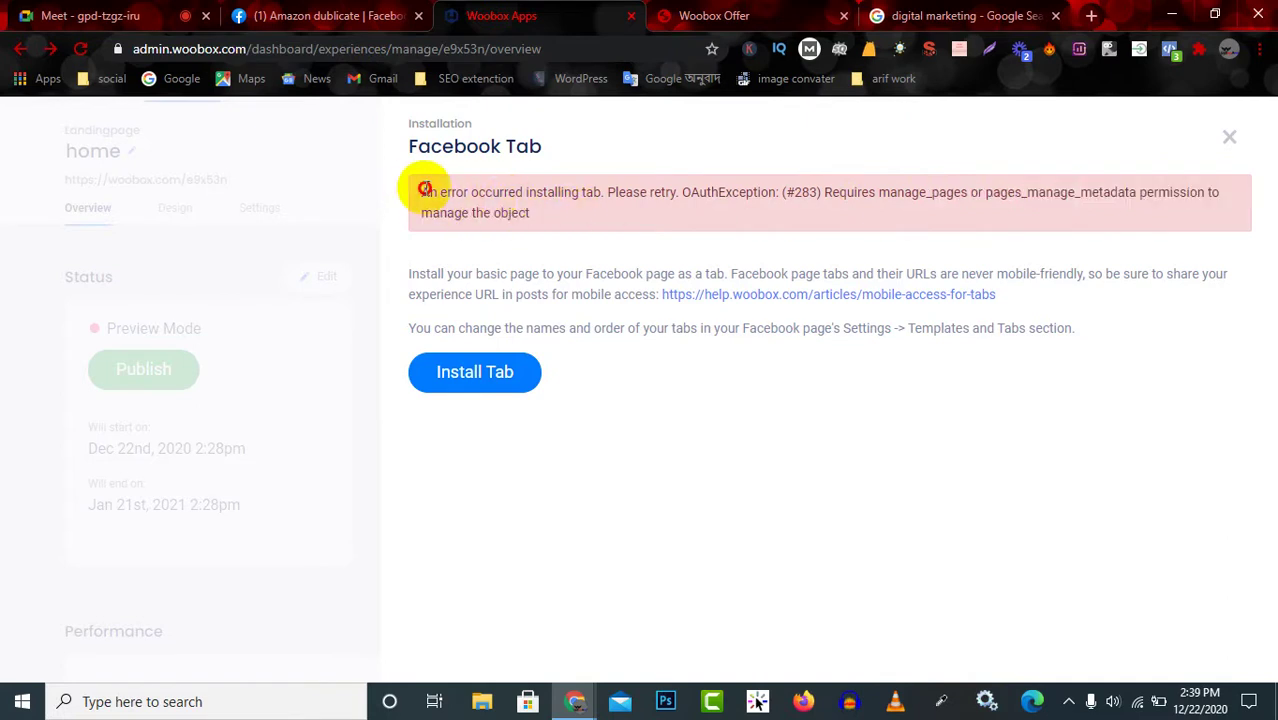
pyautogui.moveTo(424, 189); pyautogui.dragTo(545, 216)
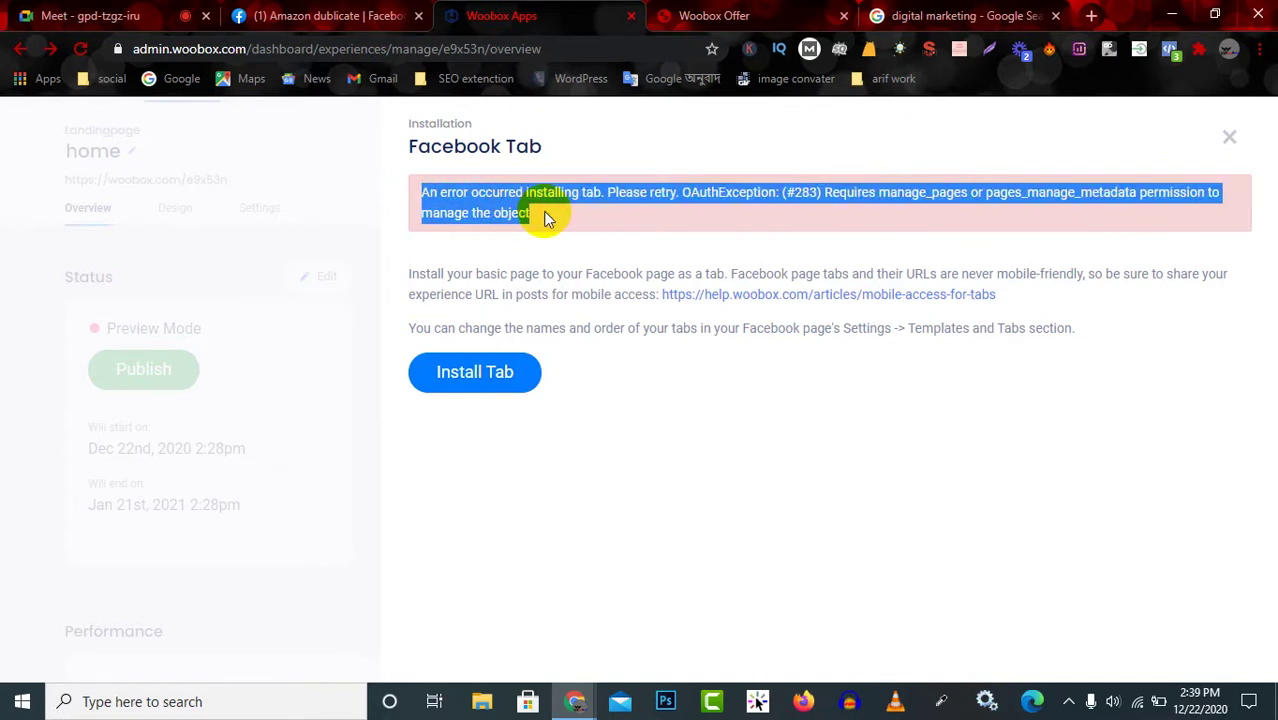
pyautogui.click(1020, 18)
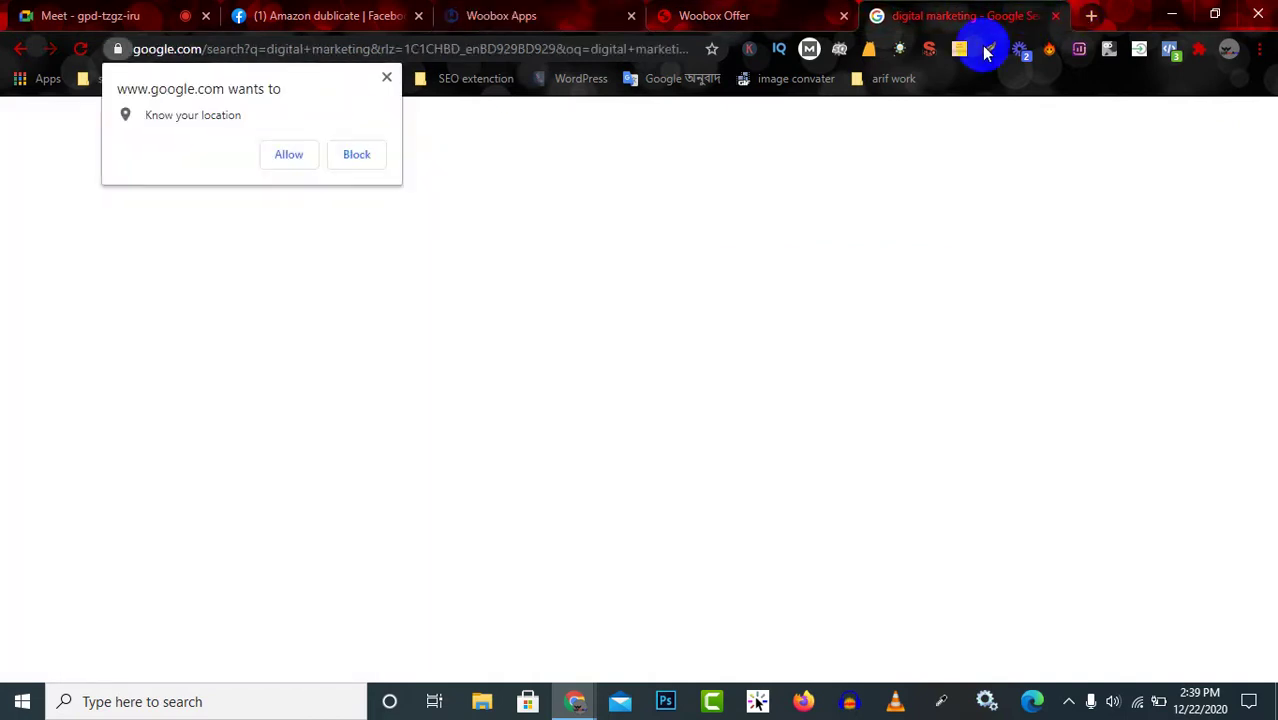
# Google the pasted #283 manage_pages error and open Supermetrics' Facebook Insights Error article.
pyautogui.click(388, 78)
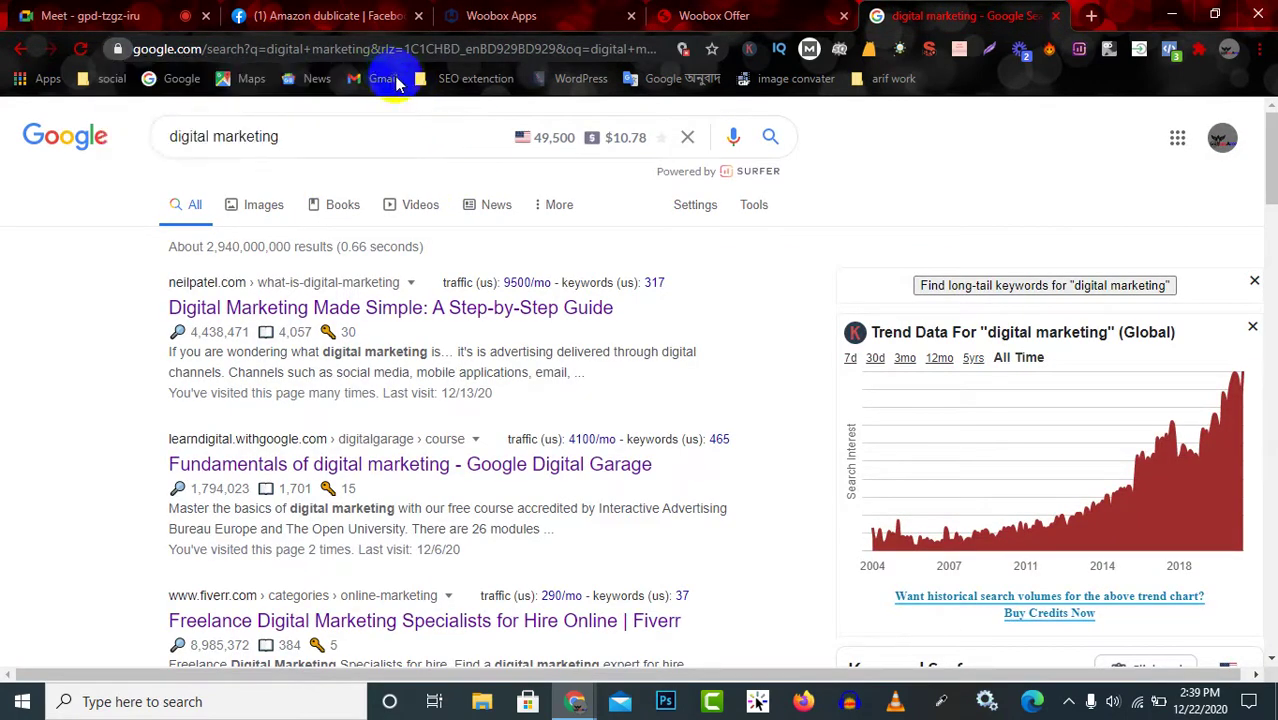
pyautogui.click(336, 133)
pyautogui.hotkey('ctrl', 'a')
pyautogui.hotkey('ctrl', 'v')
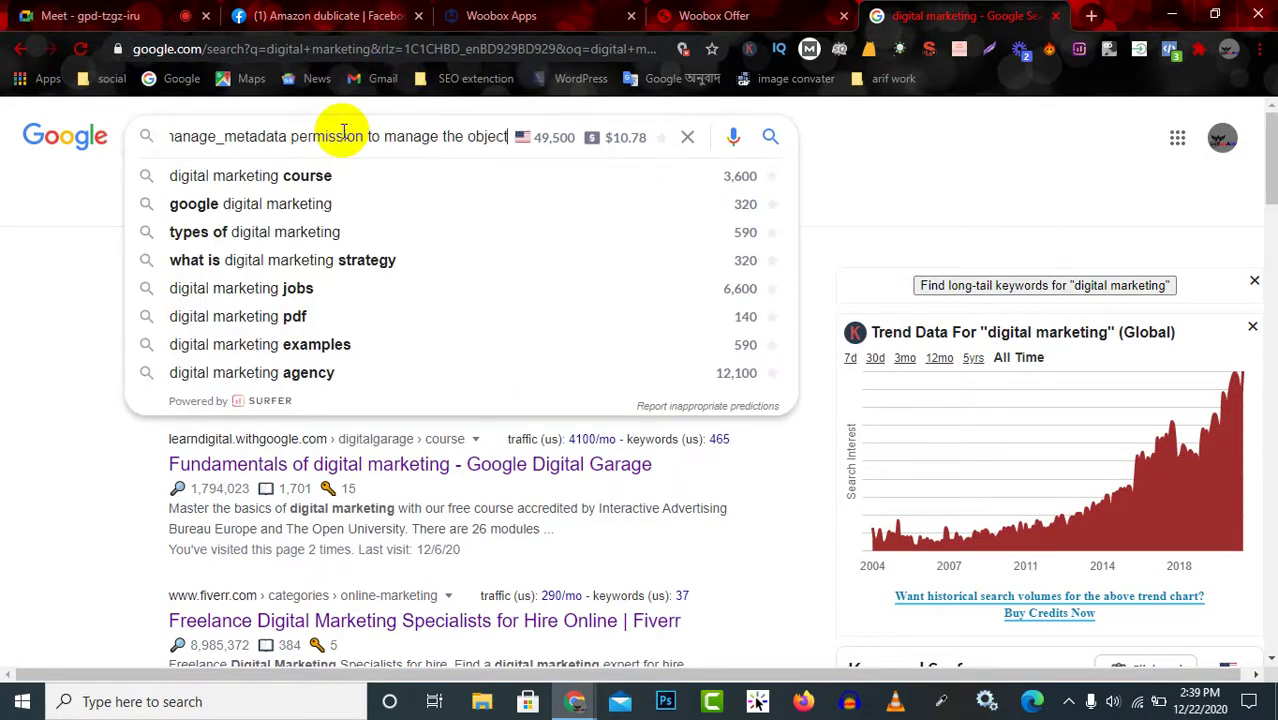
pyautogui.press('Return')
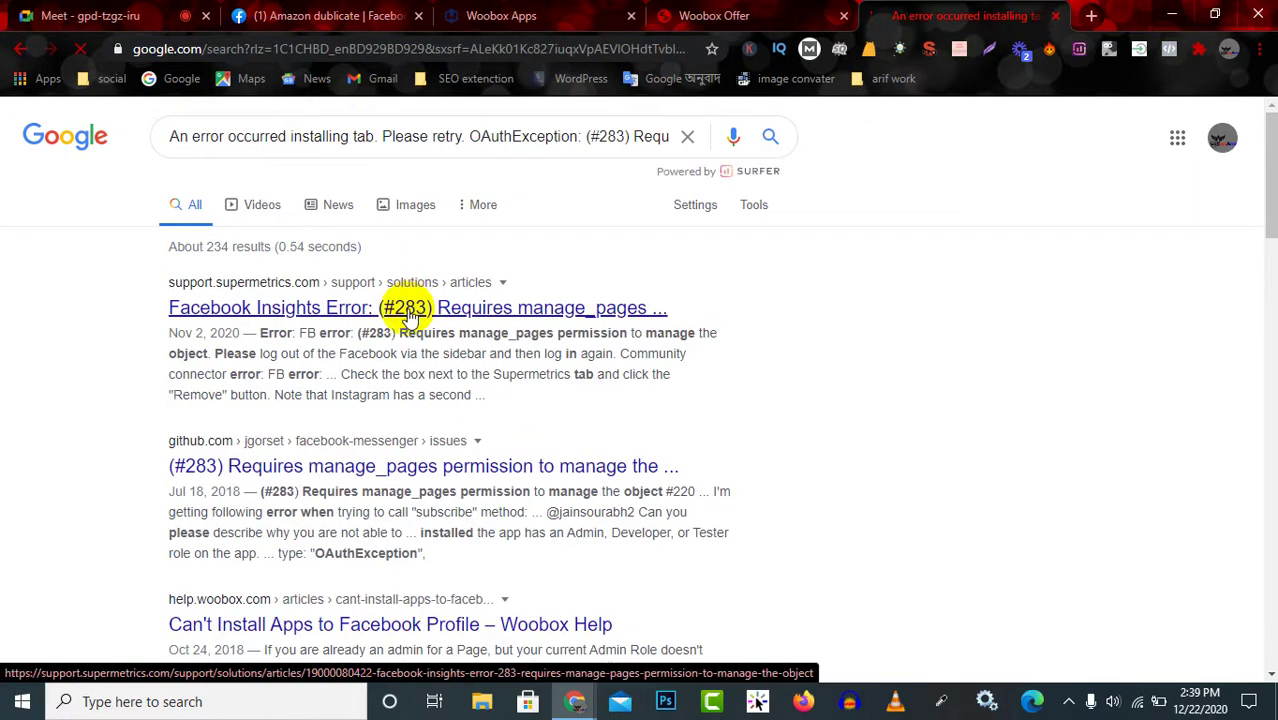
pyautogui.click(409, 314)
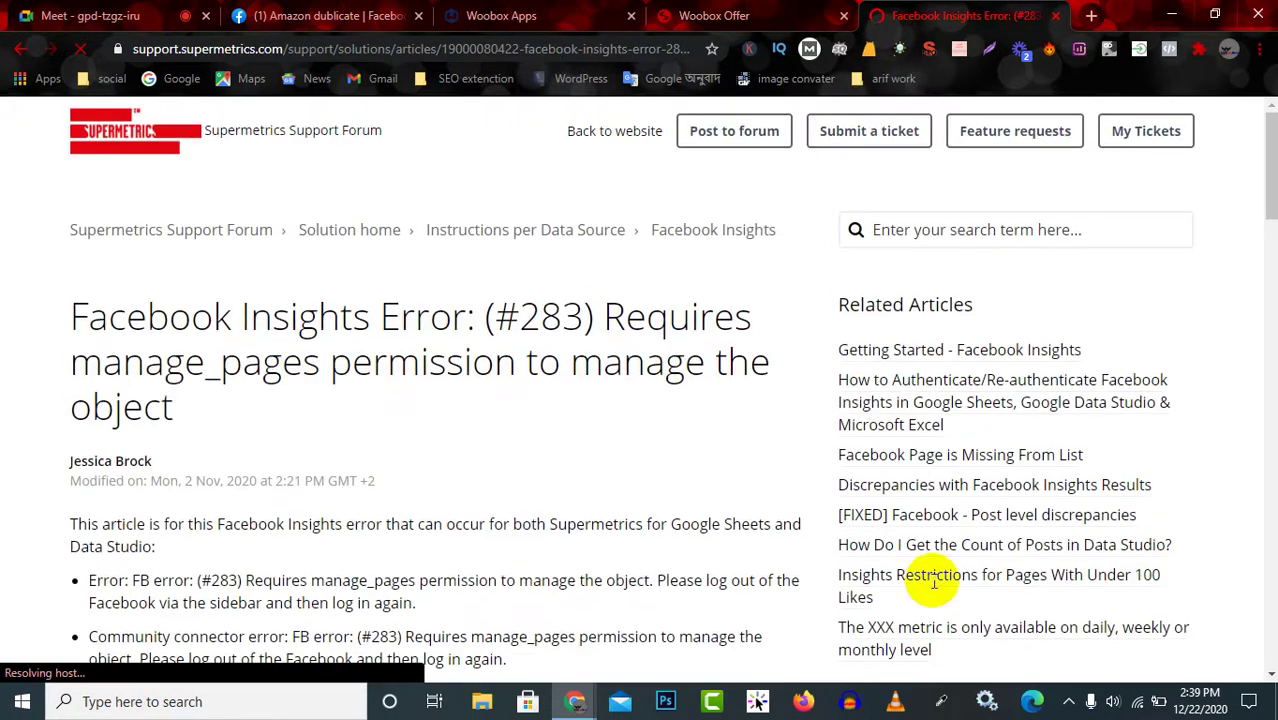
pyautogui.click(1069, 703)
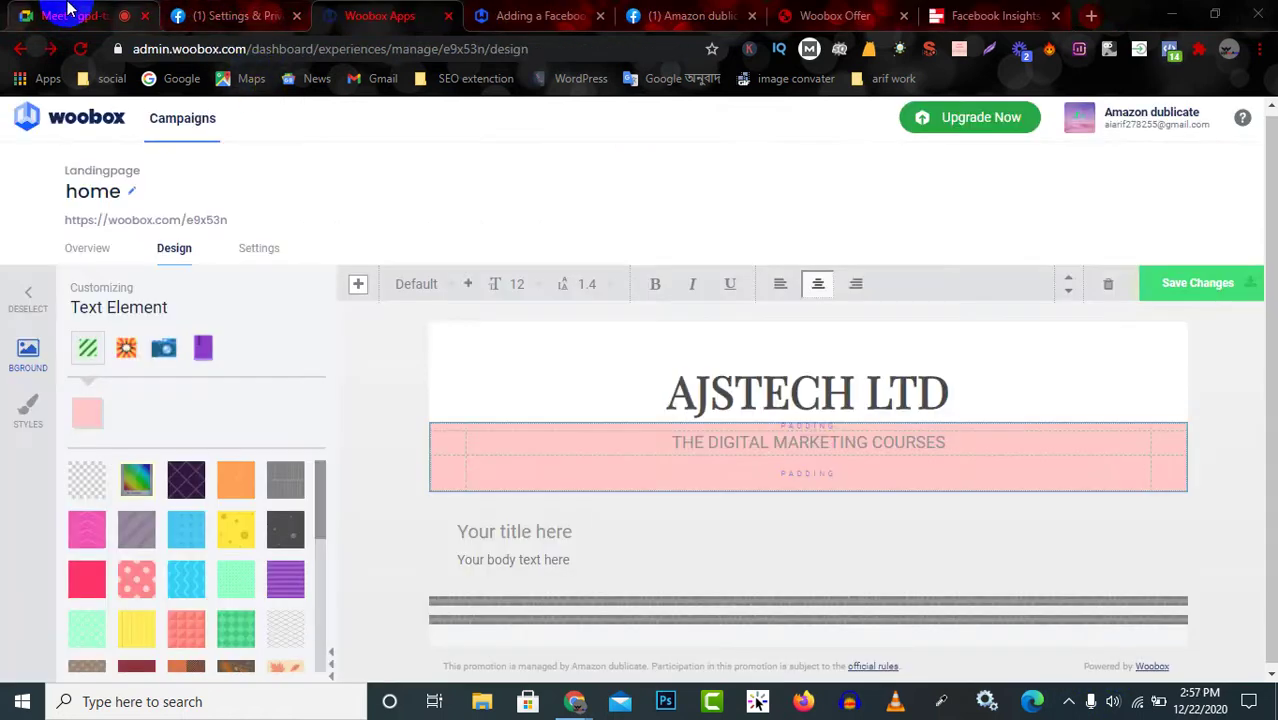
pyautogui.click(68, 12)
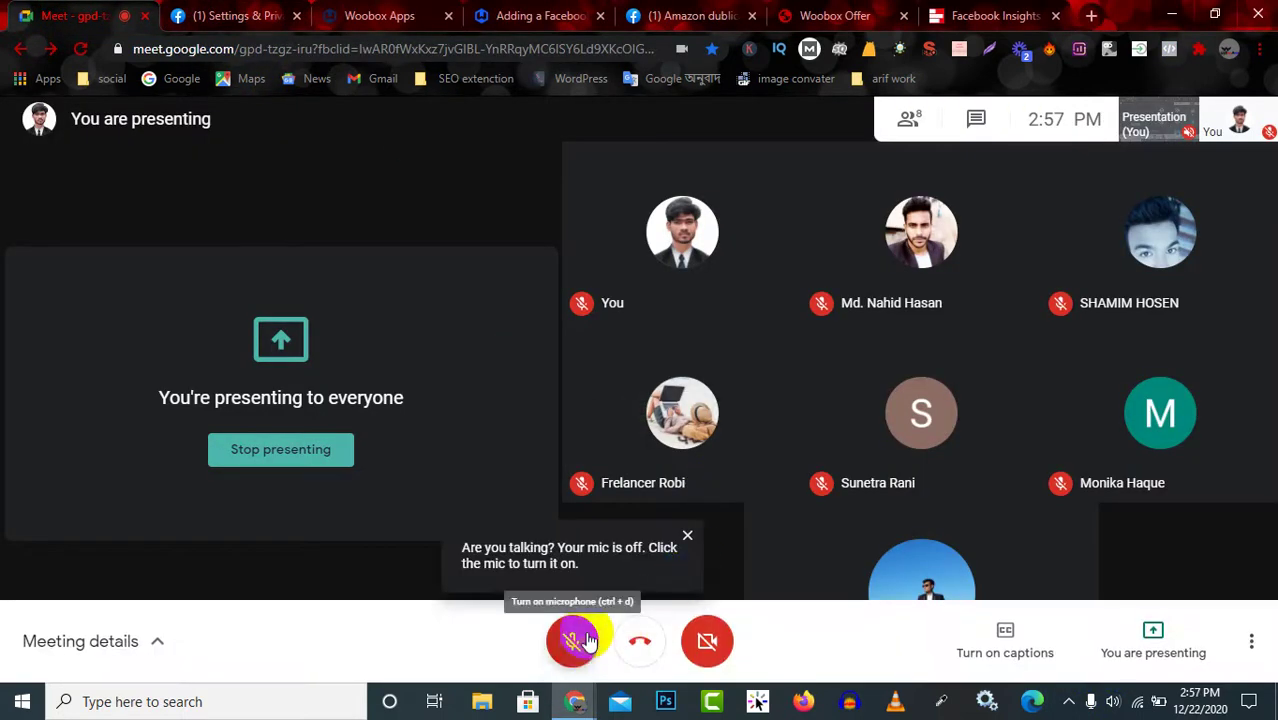
# Unmute the Meet microphone, glance at the help, campaign and Facebook pages, then return to Woobox.
pyautogui.click(571, 641)
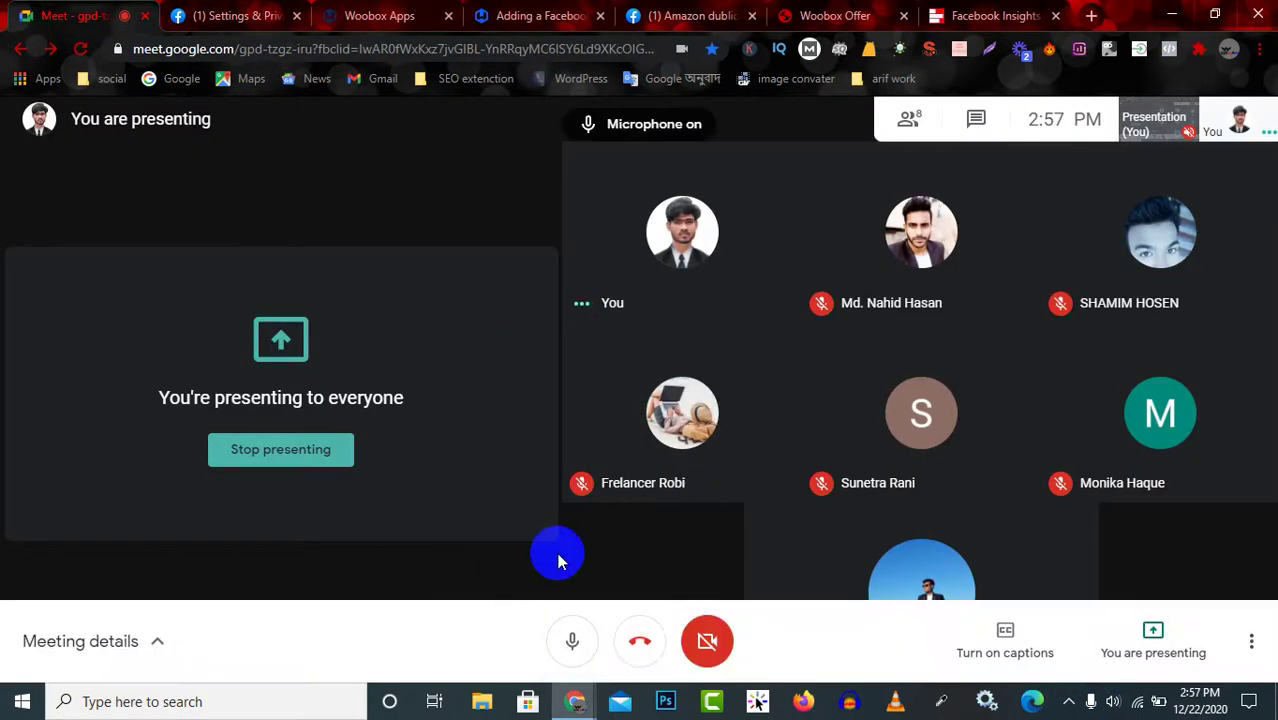
pyautogui.click(545, 12)
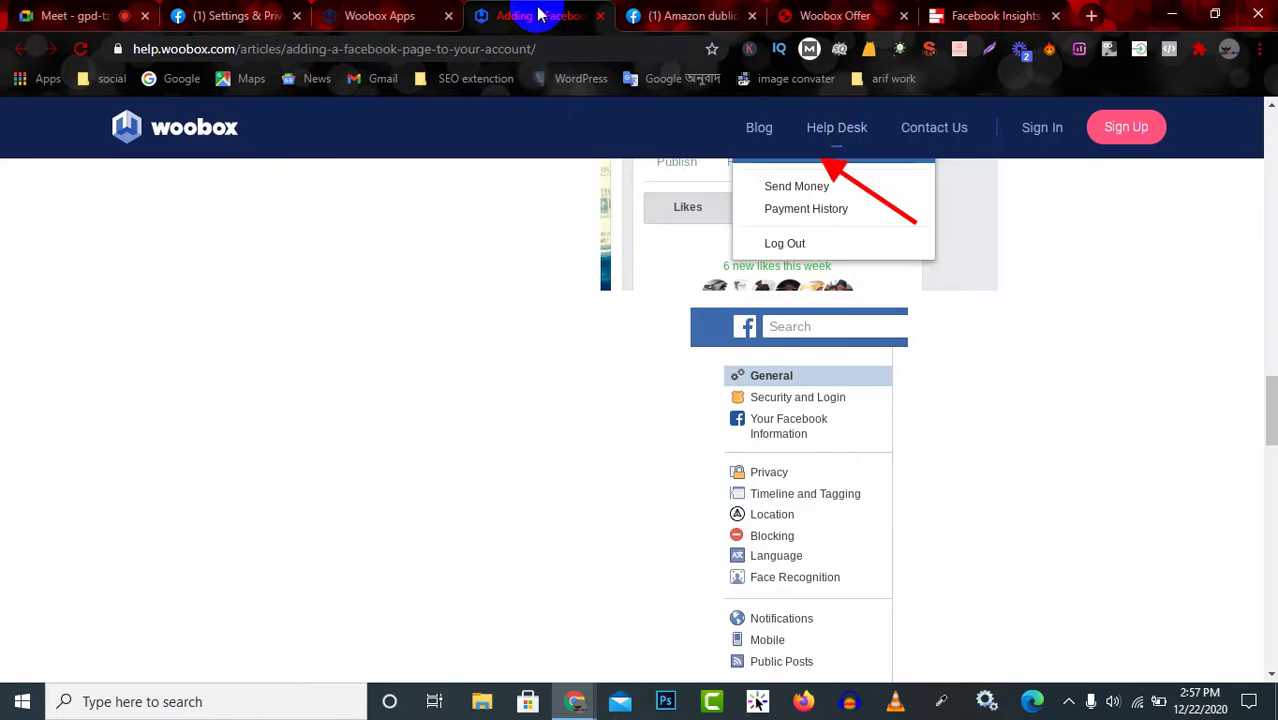
pyautogui.click(830, 12)
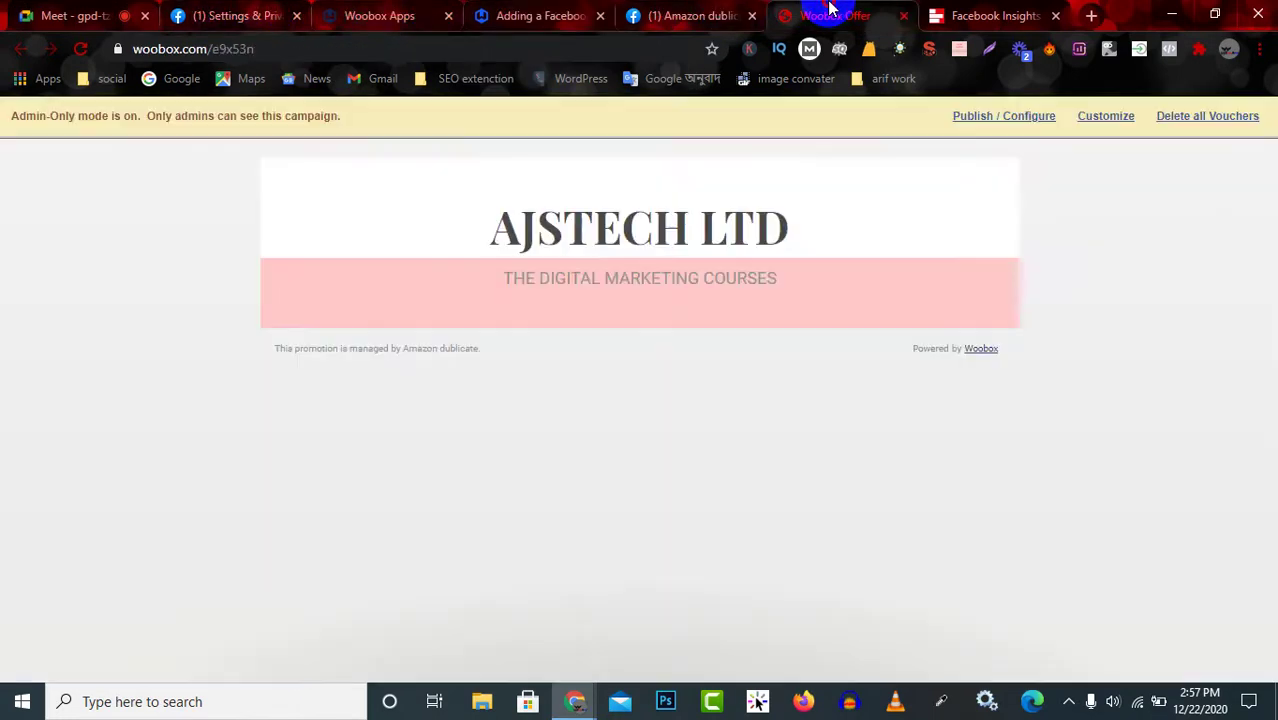
pyautogui.click(685, 12)
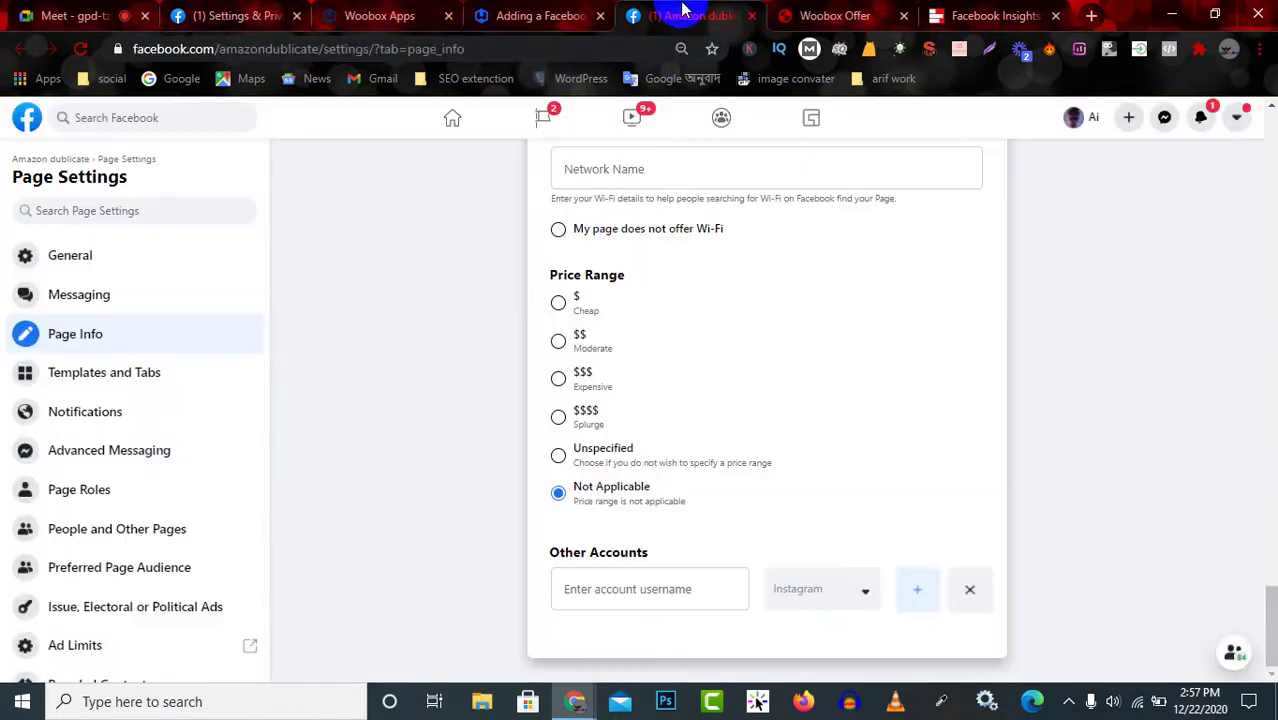
pyautogui.click(540, 12)
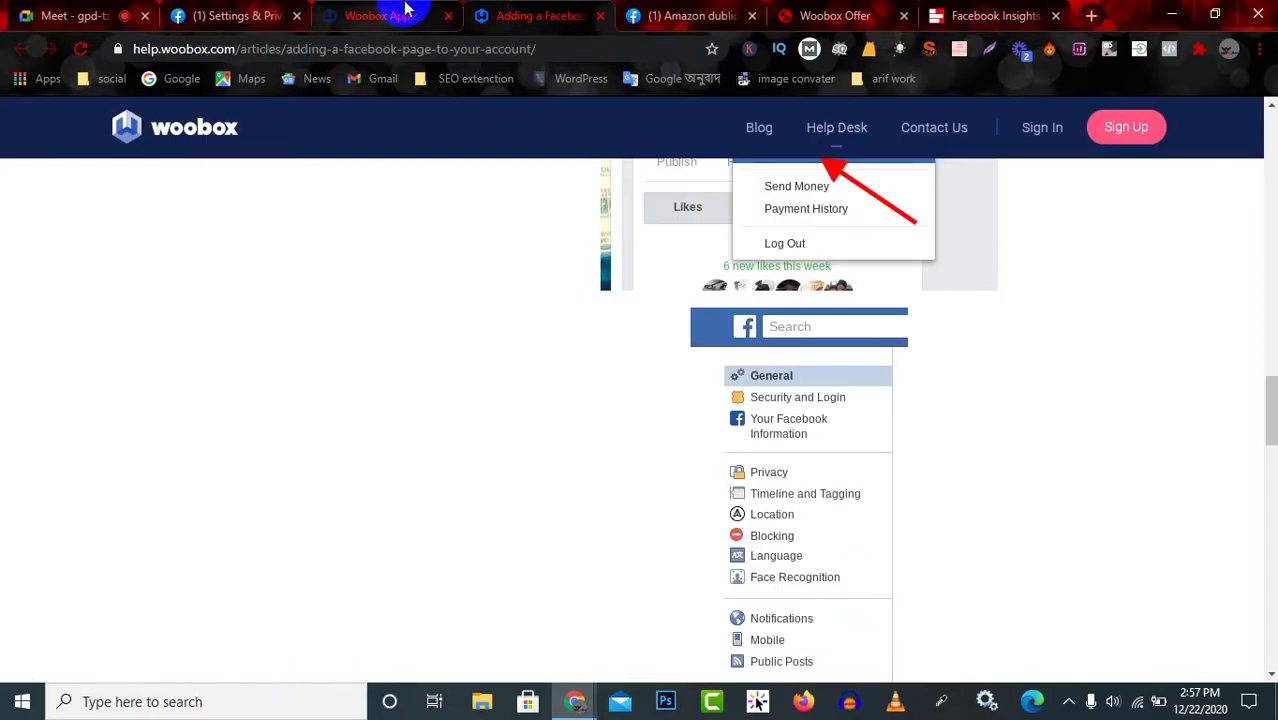
pyautogui.click(405, 10)
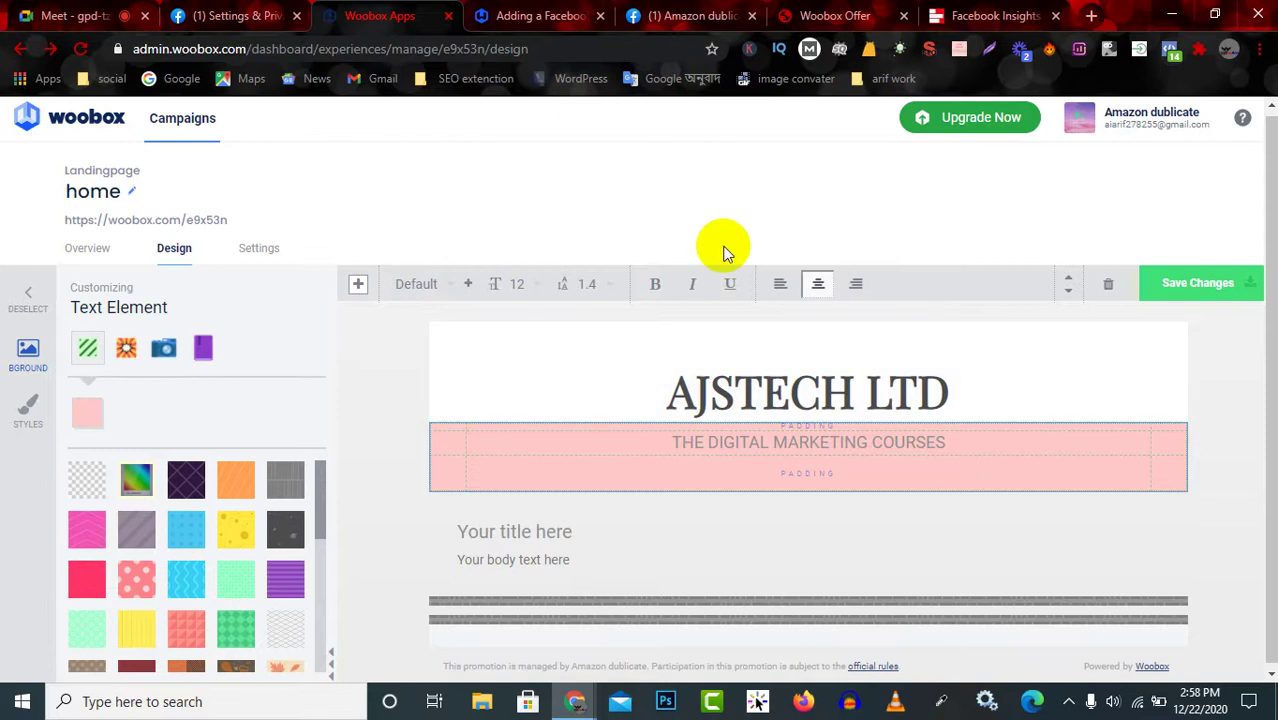
# Deselect the text element so the Entry Page panel for the home page is shown.
pyautogui.click(104, 254)
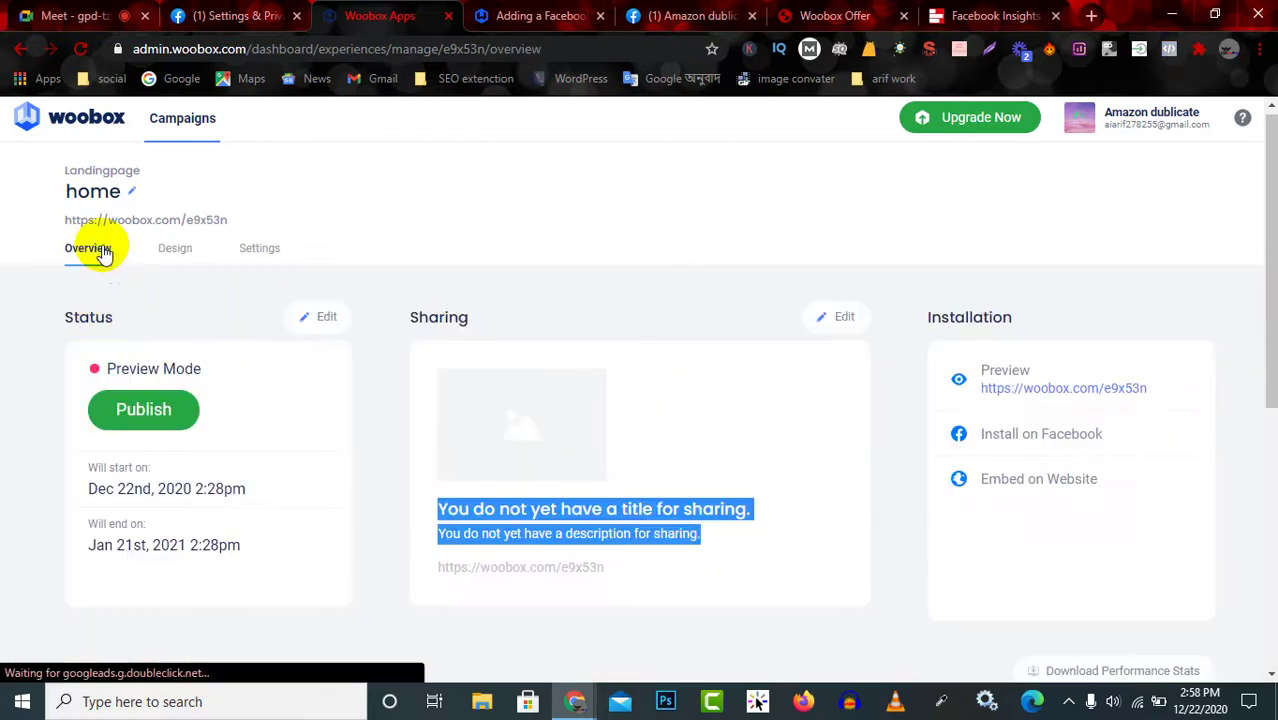
pyautogui.click(172, 249)
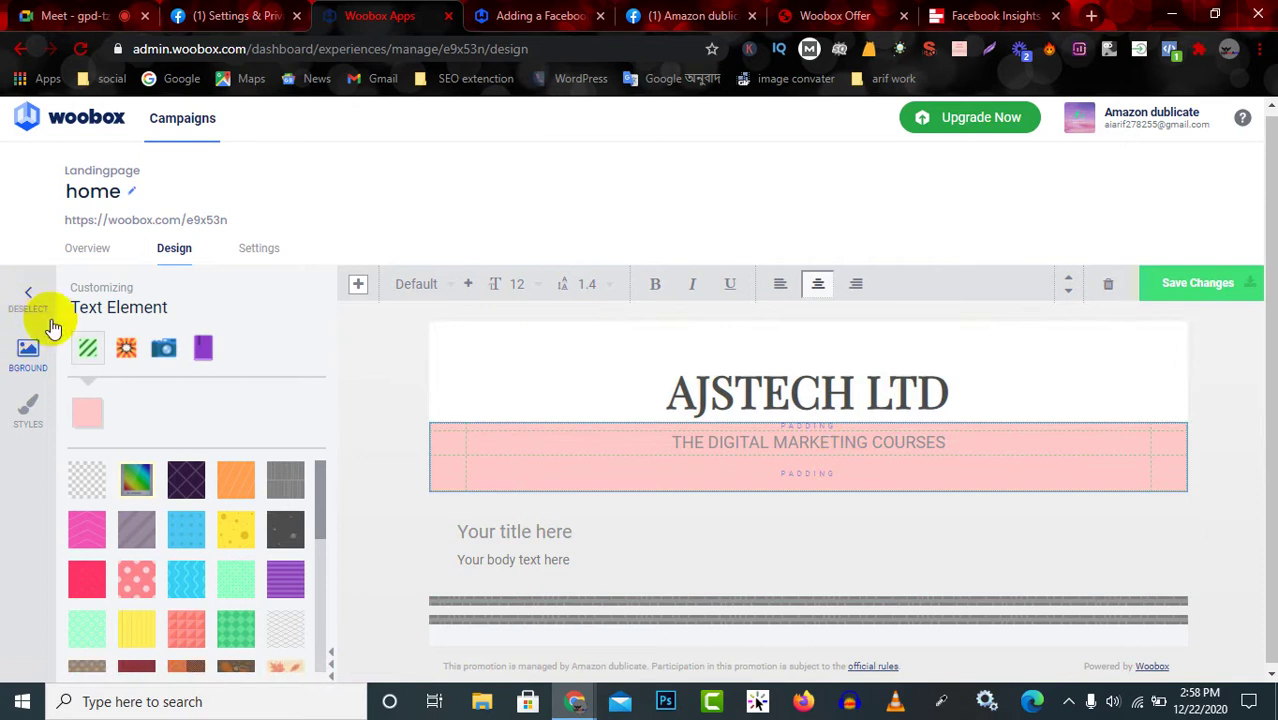
pyautogui.click(29, 293)
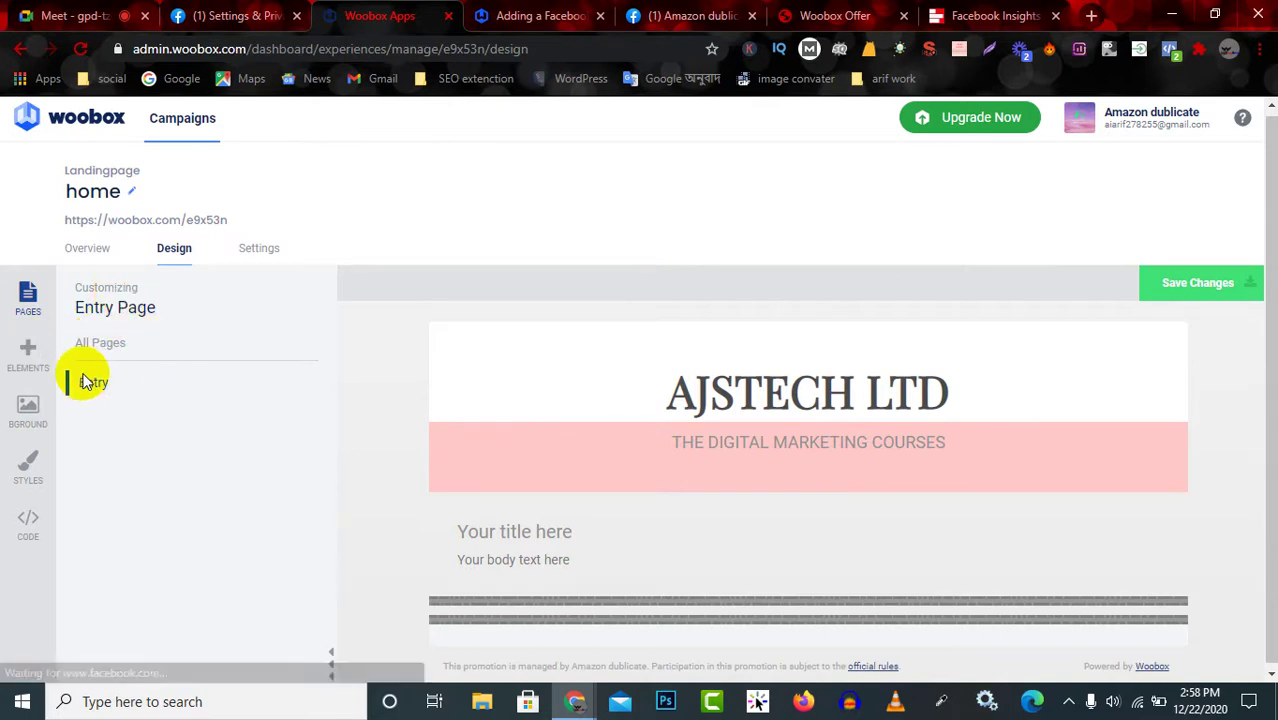
pyautogui.click(129, 301)
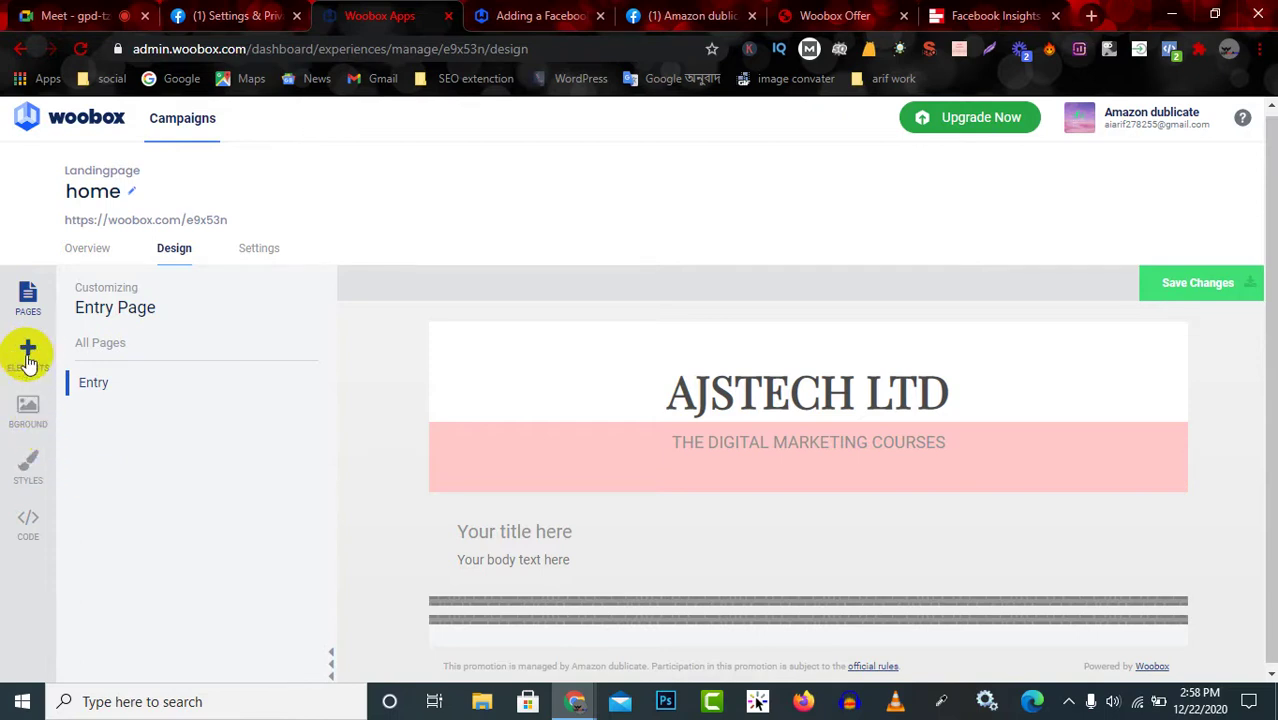
# Browse the addable elements (text, image, canvas, divider, content, video, share, HTML), glancing at STYLES.
pyautogui.click(28, 356)
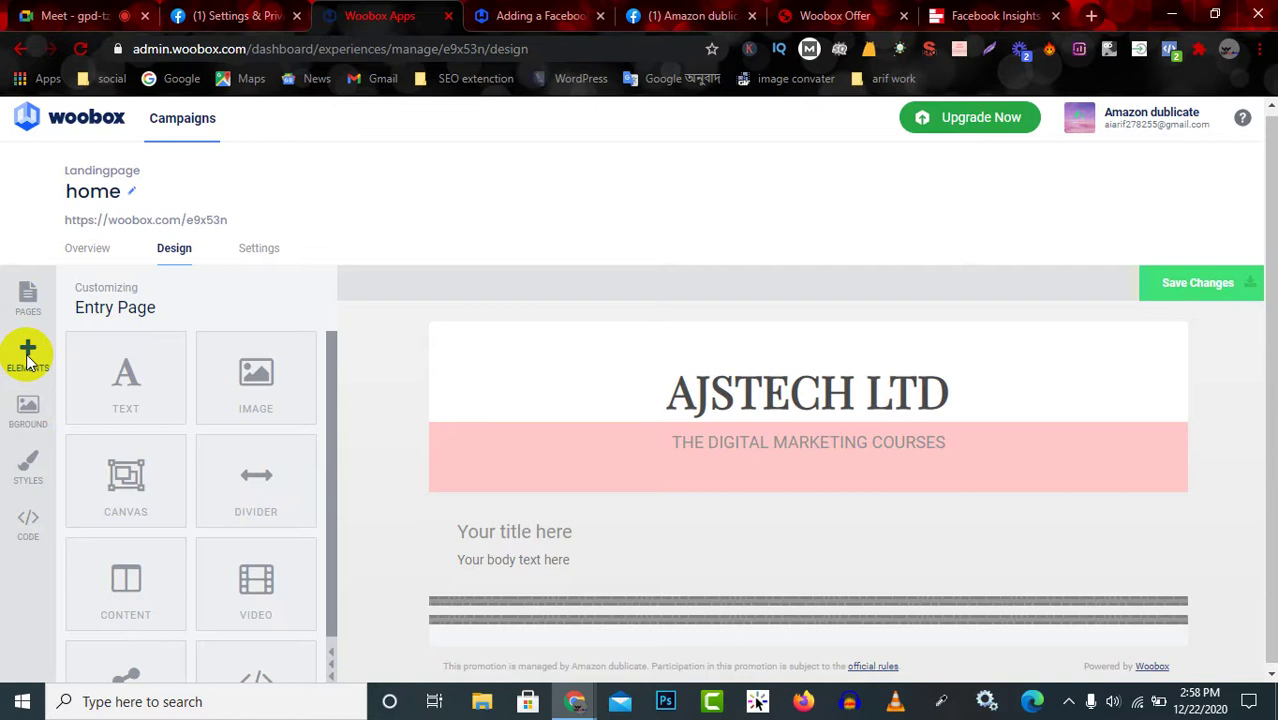
pyautogui.scroll(-1, 208, 628)
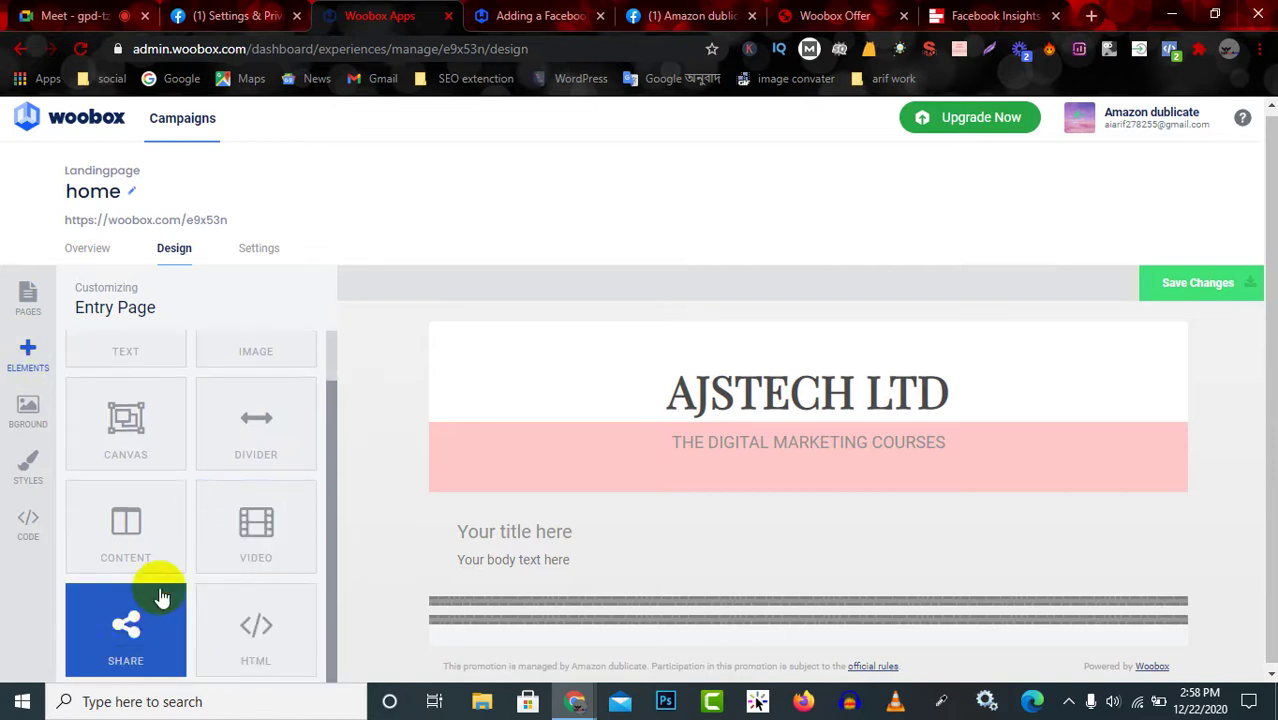
pyautogui.scroll(1, 180, 585)
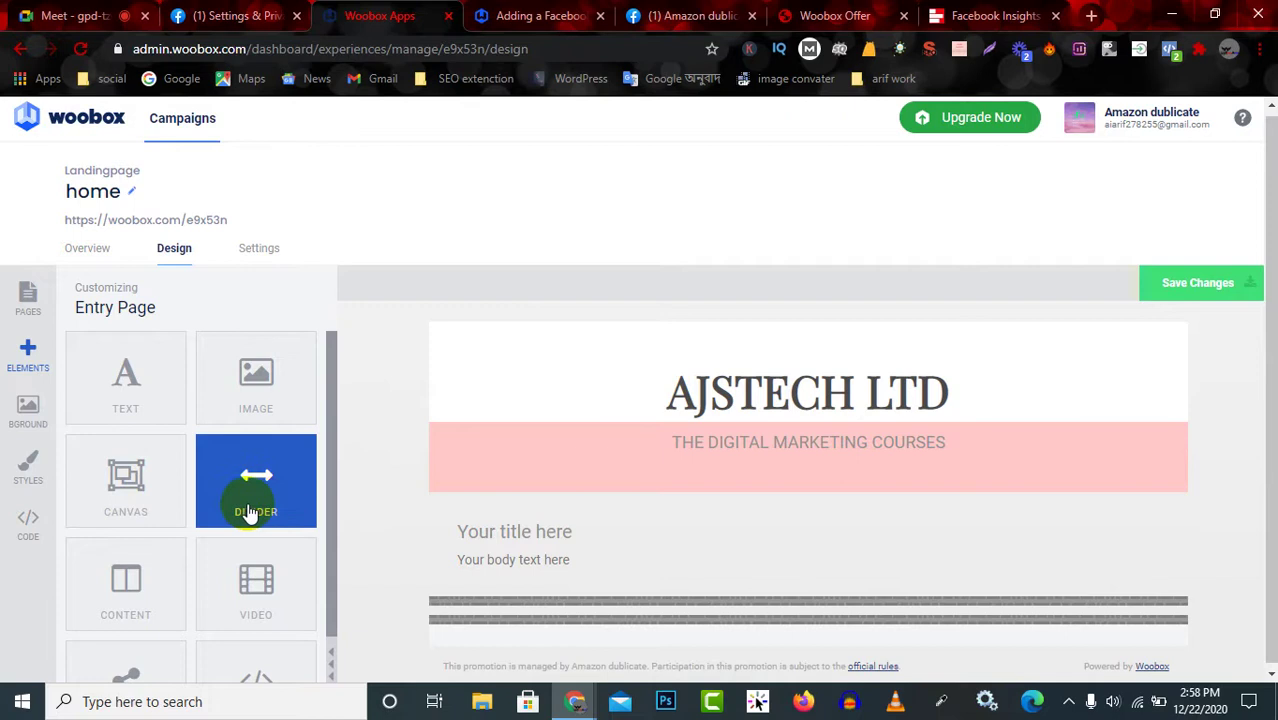
pyautogui.scroll(-1, 131, 599)
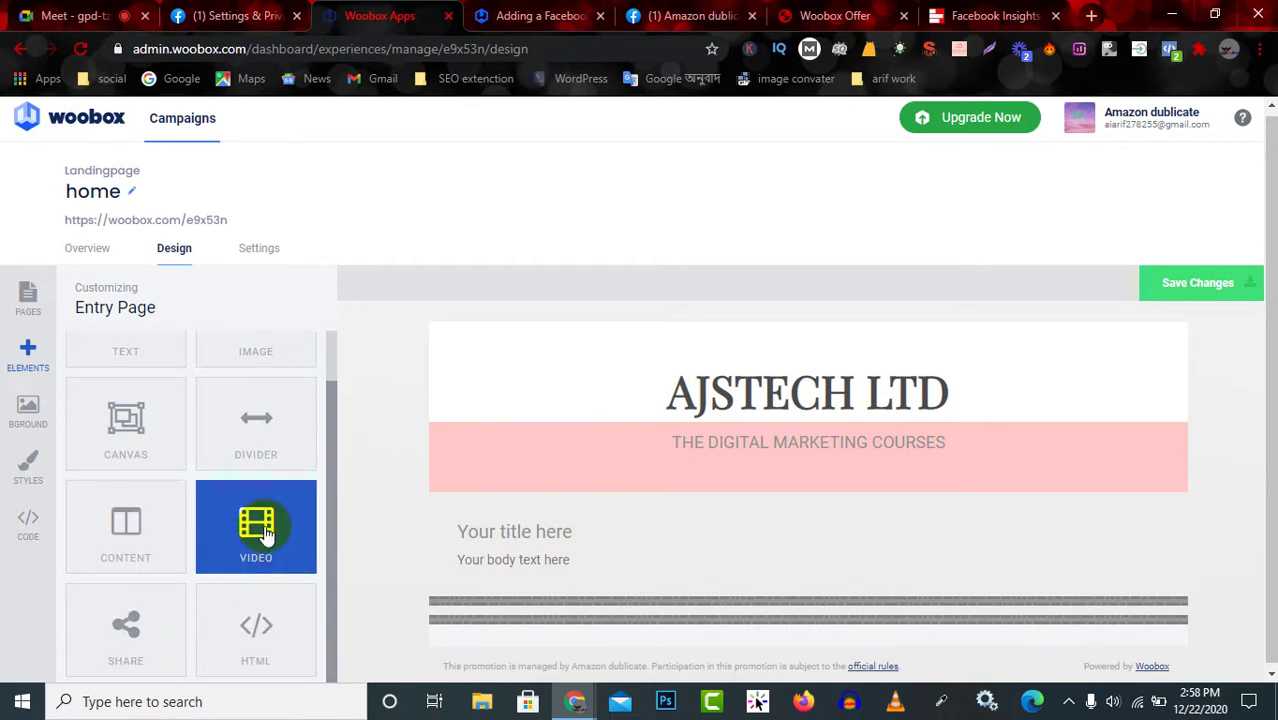
pyautogui.scroll(-1, 257, 545)
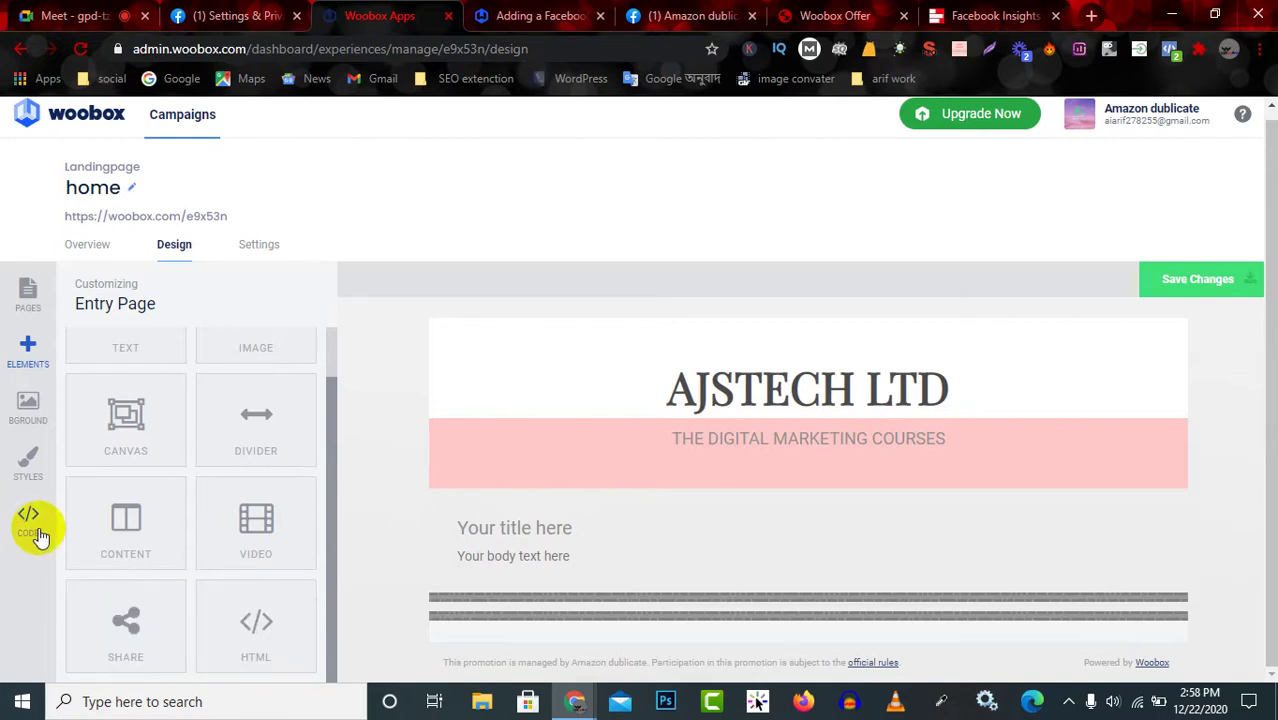
pyautogui.click(36, 460)
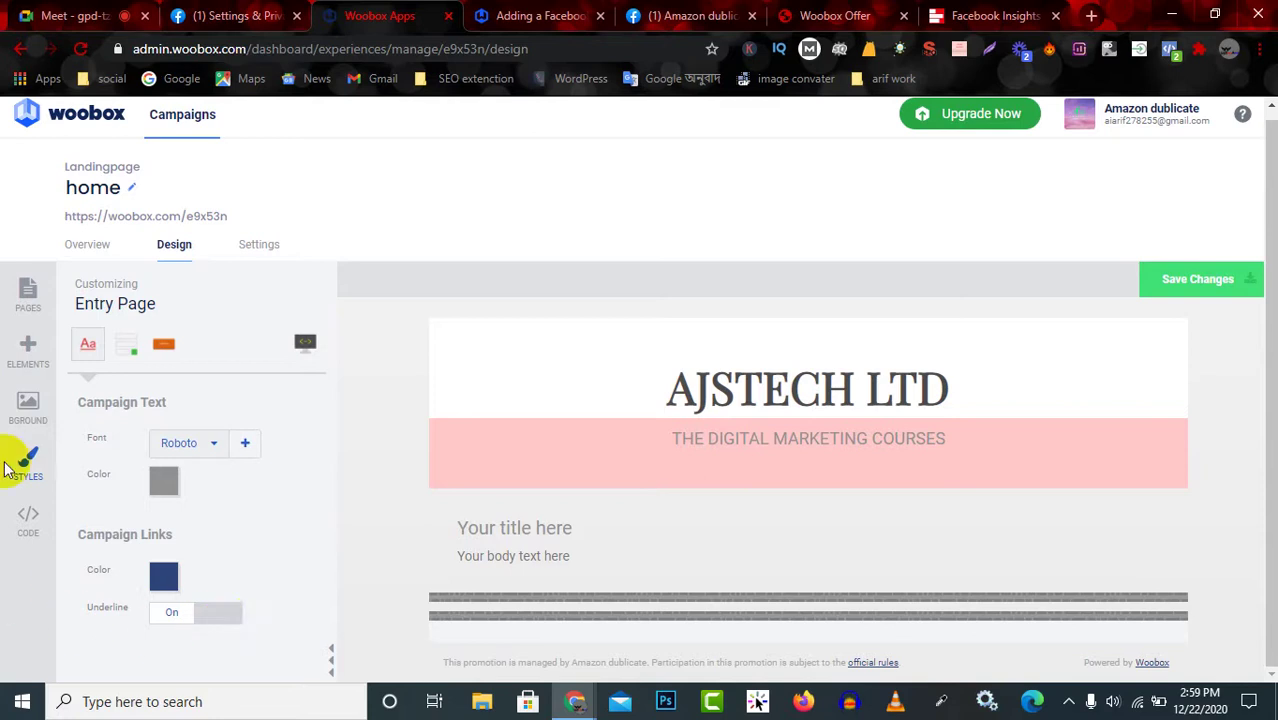
pyautogui.click(26, 345)
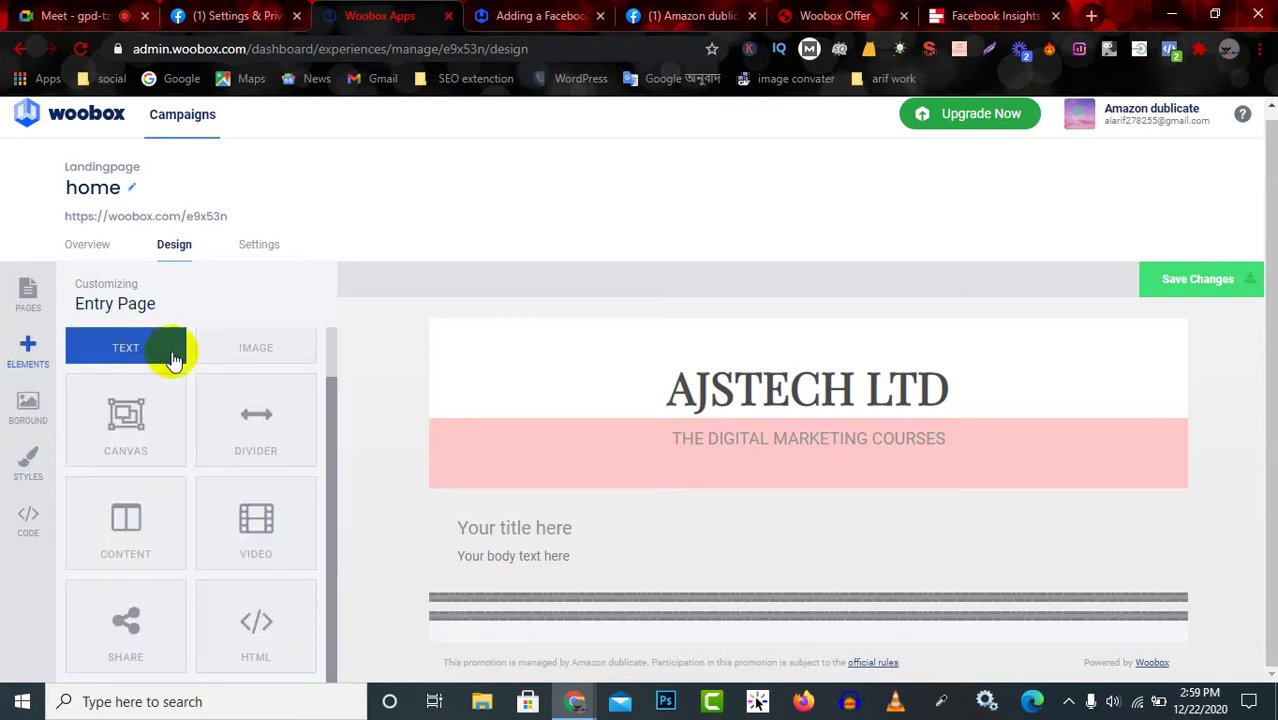
pyautogui.scroll(1, 171, 382)
pyautogui.click(127, 388)
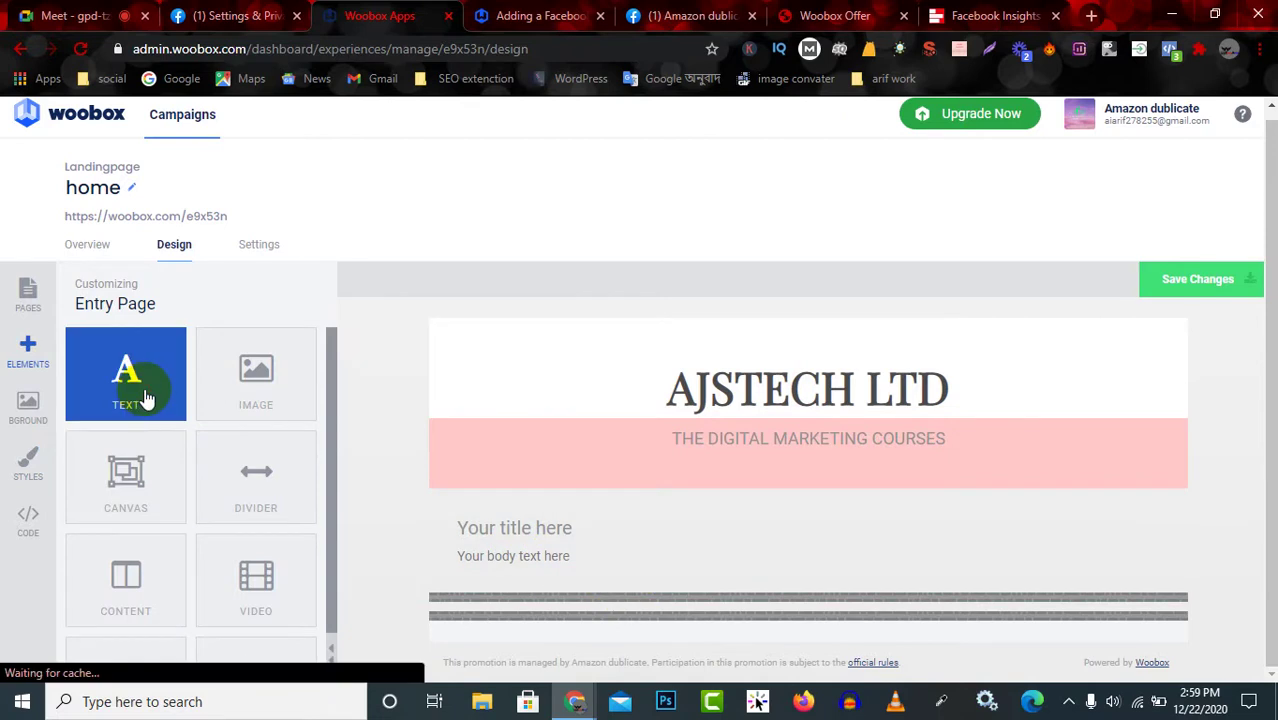
pyautogui.moveTo(143, 392); pyautogui.dragTo(556, 333)
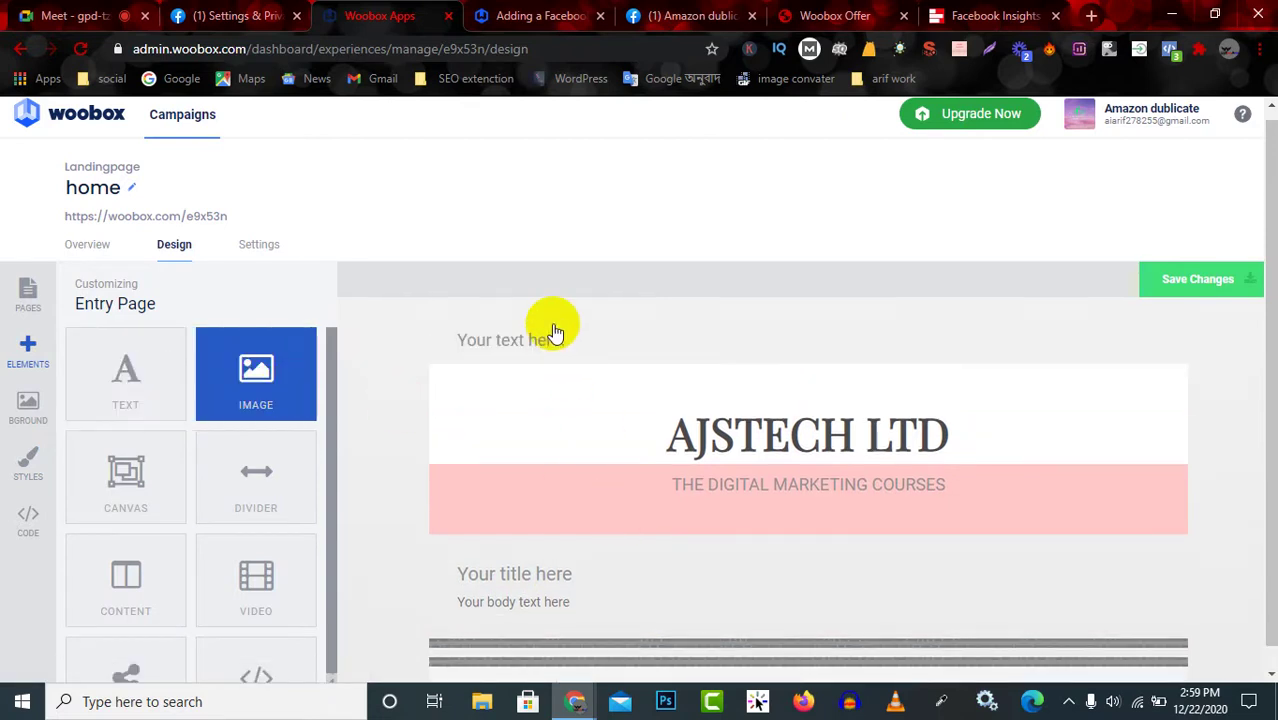
pyautogui.click(556, 333)
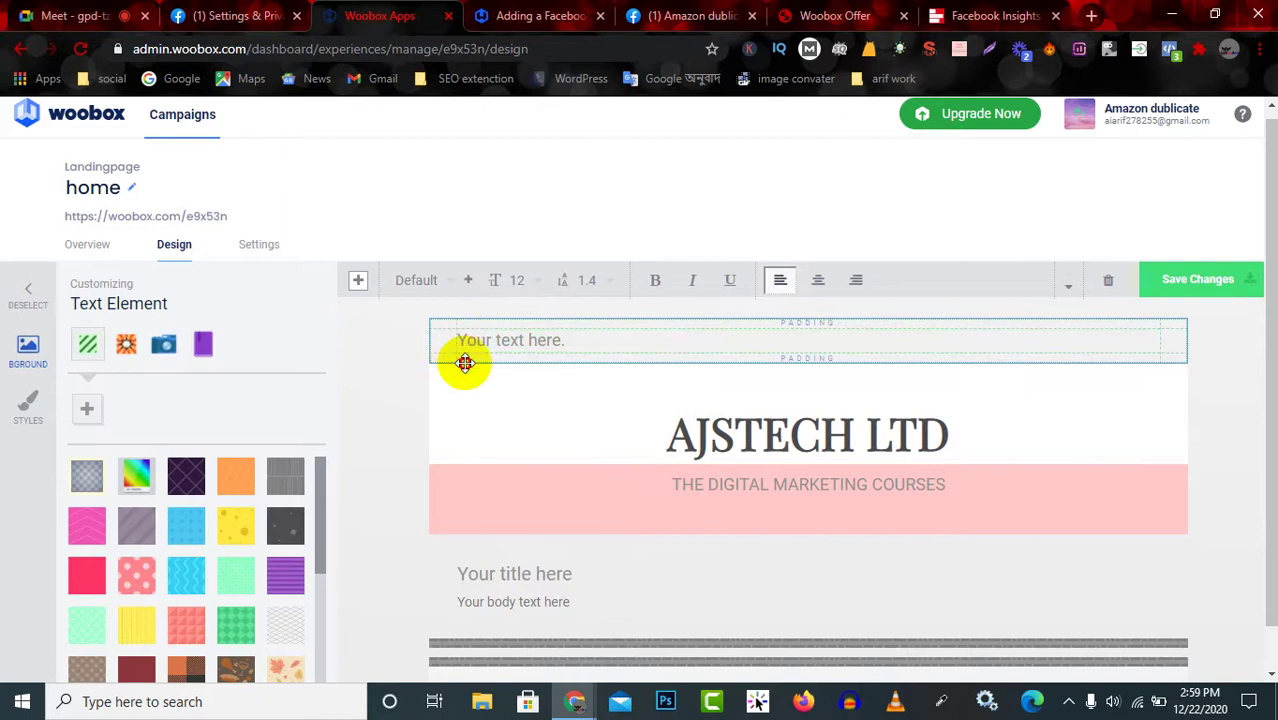
pyautogui.moveTo(465, 362); pyautogui.dragTo(565, 629)
pyautogui.scroll(-1, 569, 592)
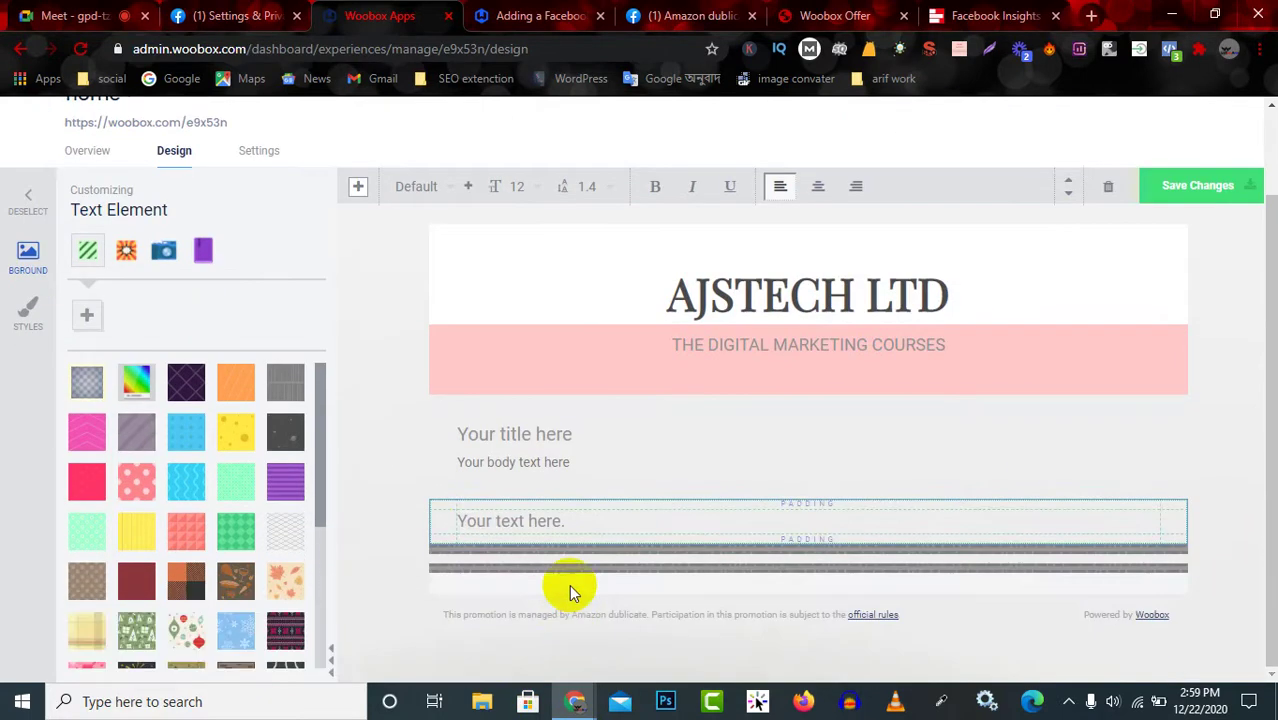
pyautogui.click(581, 450)
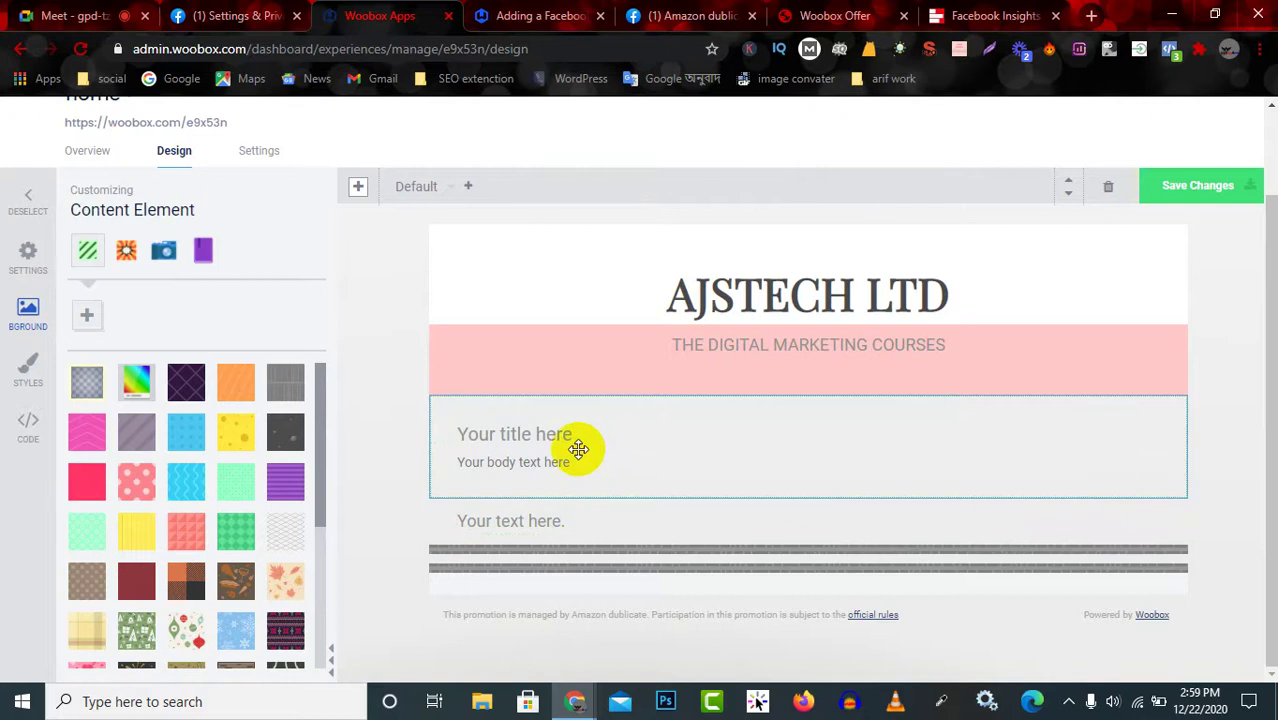
pyautogui.moveTo(602, 447); pyautogui.dragTo(790, 456)
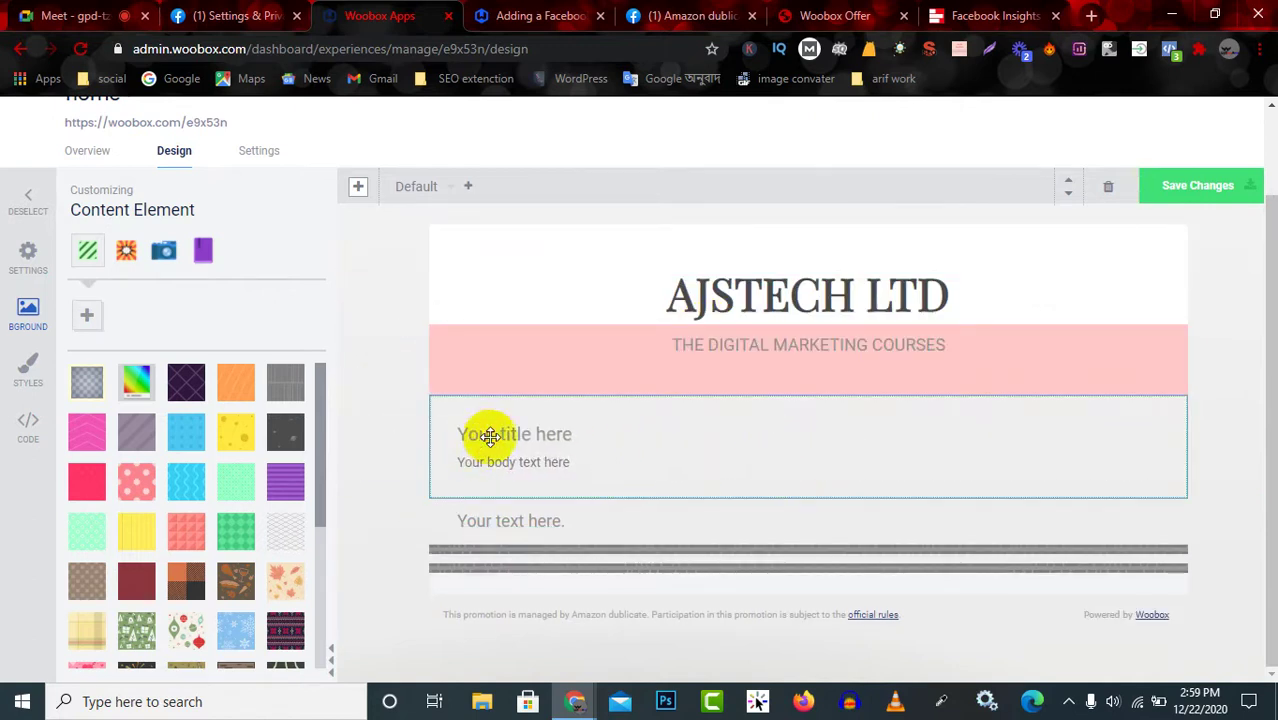
pyautogui.click(537, 522)
pyautogui.click(535, 445)
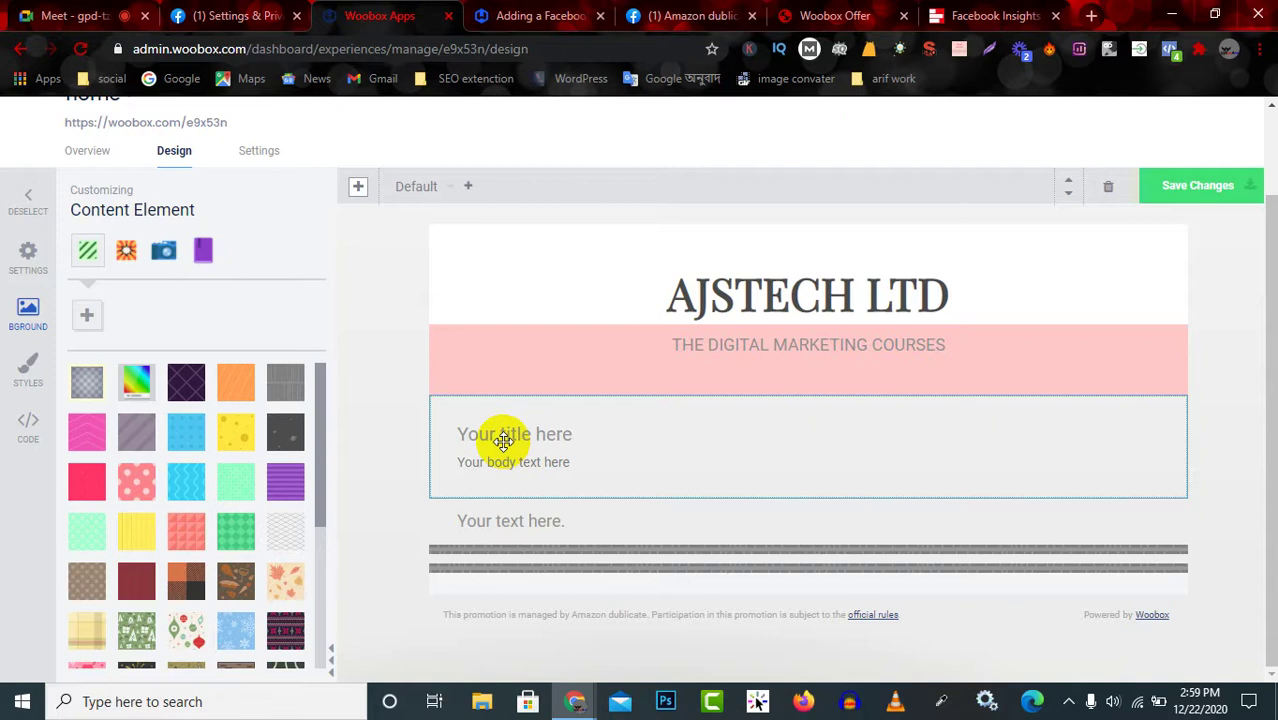
pyautogui.click(569, 520)
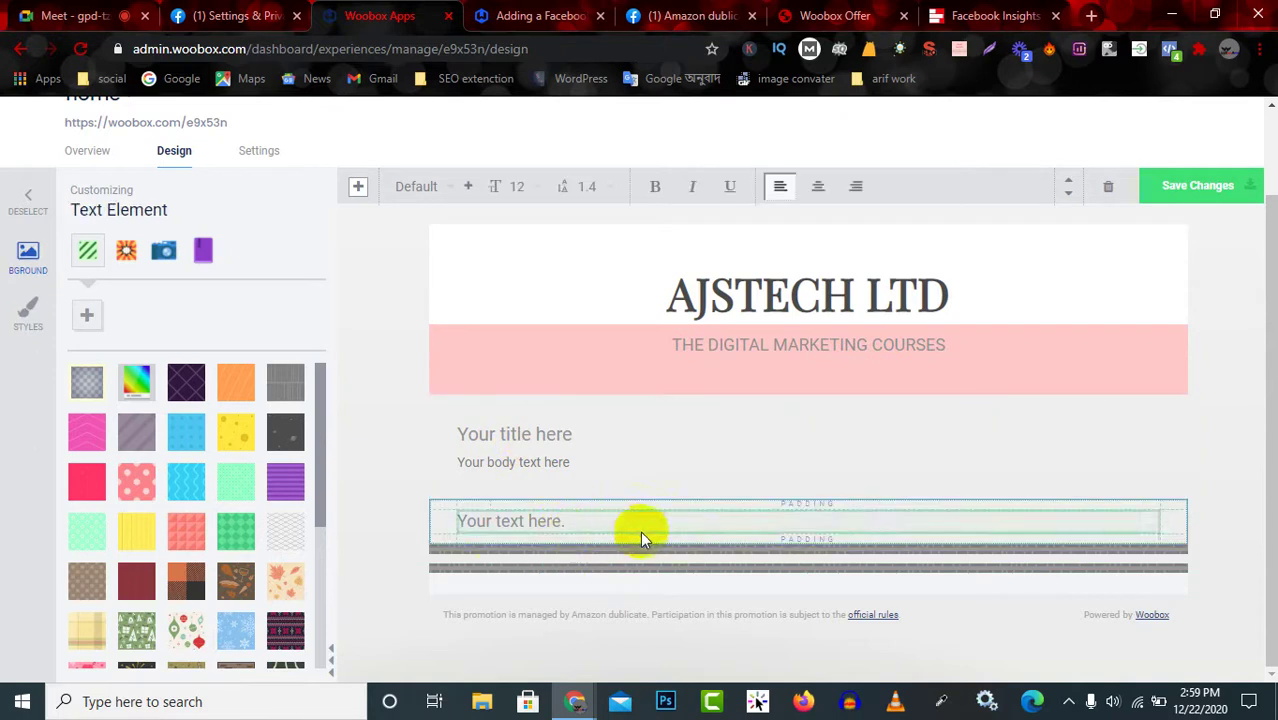
pyautogui.click(590, 455)
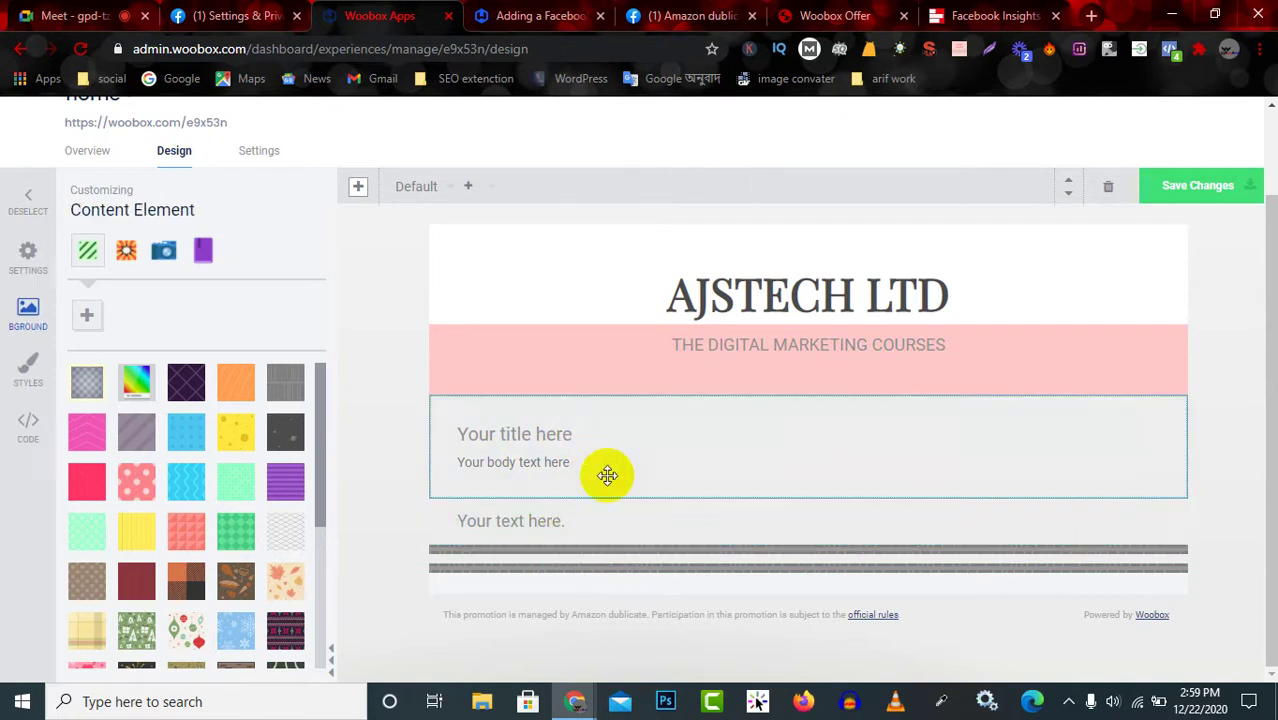
# Replace 'Your text here.' with 'GFHFTJYKGLHLJ' followed by the pasted #283 permission error.
pyautogui.click(536, 520)
pyautogui.click(534, 518)
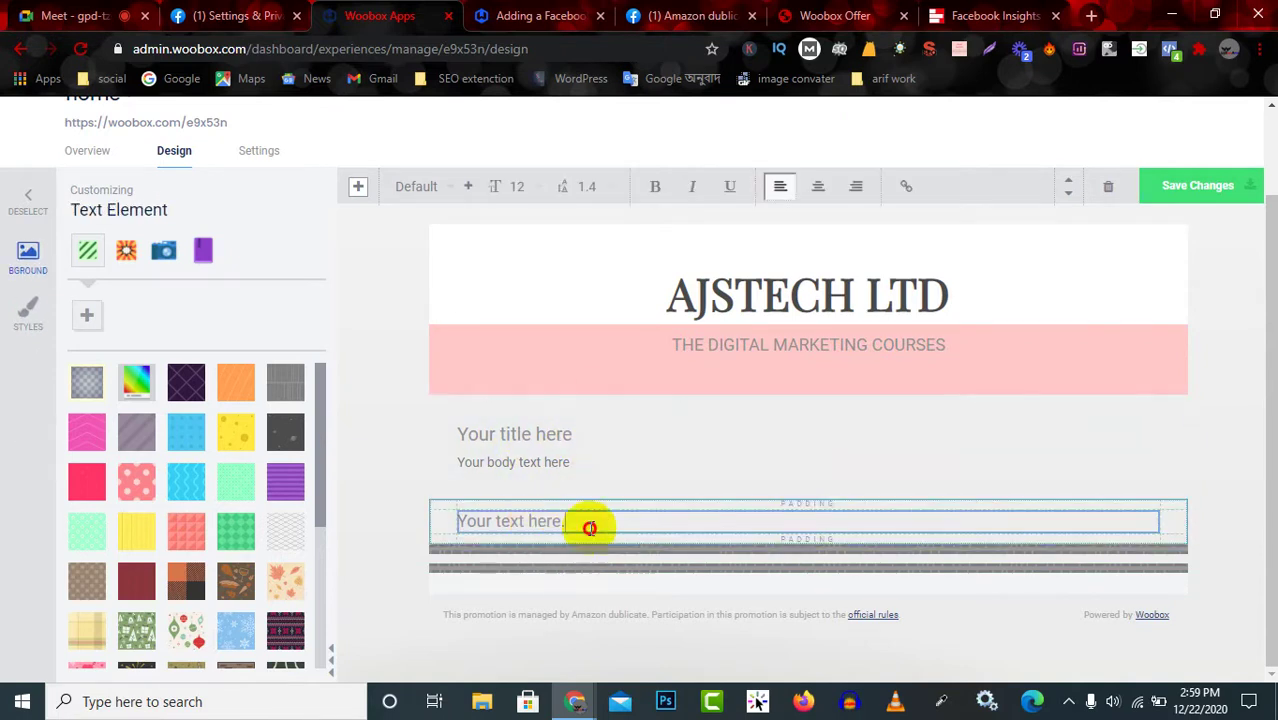
pyautogui.hotkey('ctrl', 'a')
pyautogui.press('BackSpace')
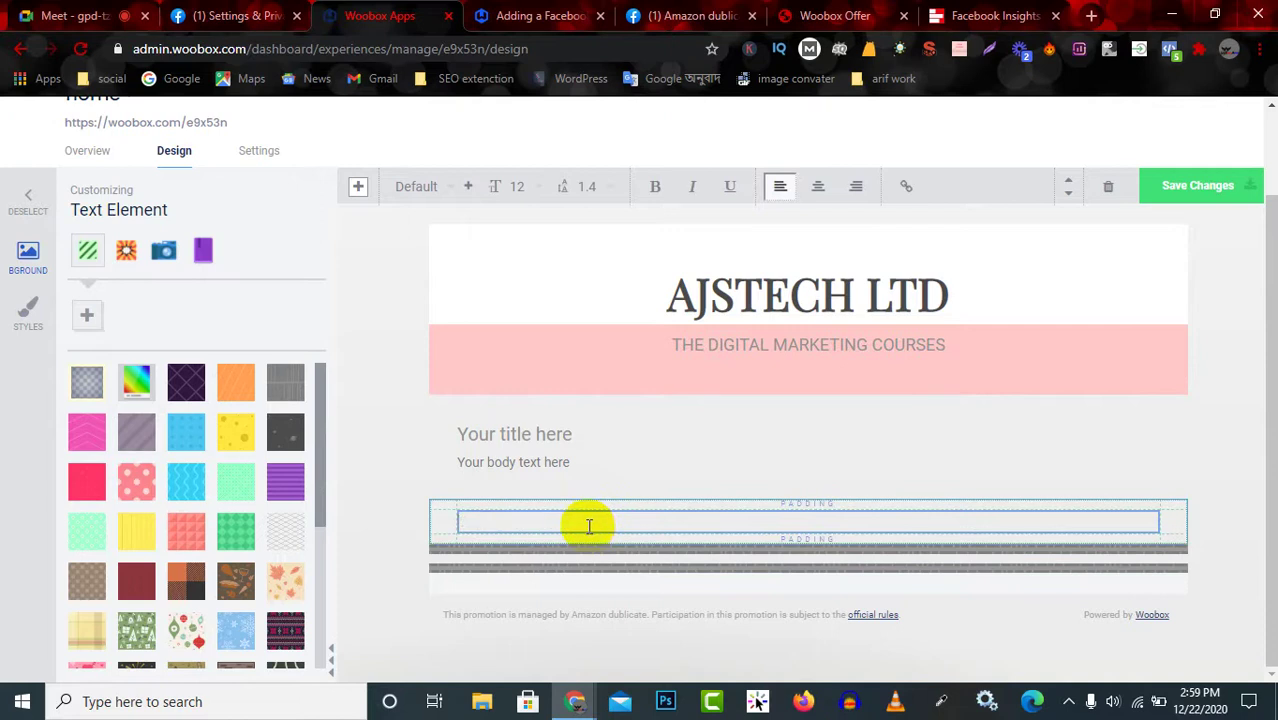
pyautogui.write('GFHFTJYKGL')
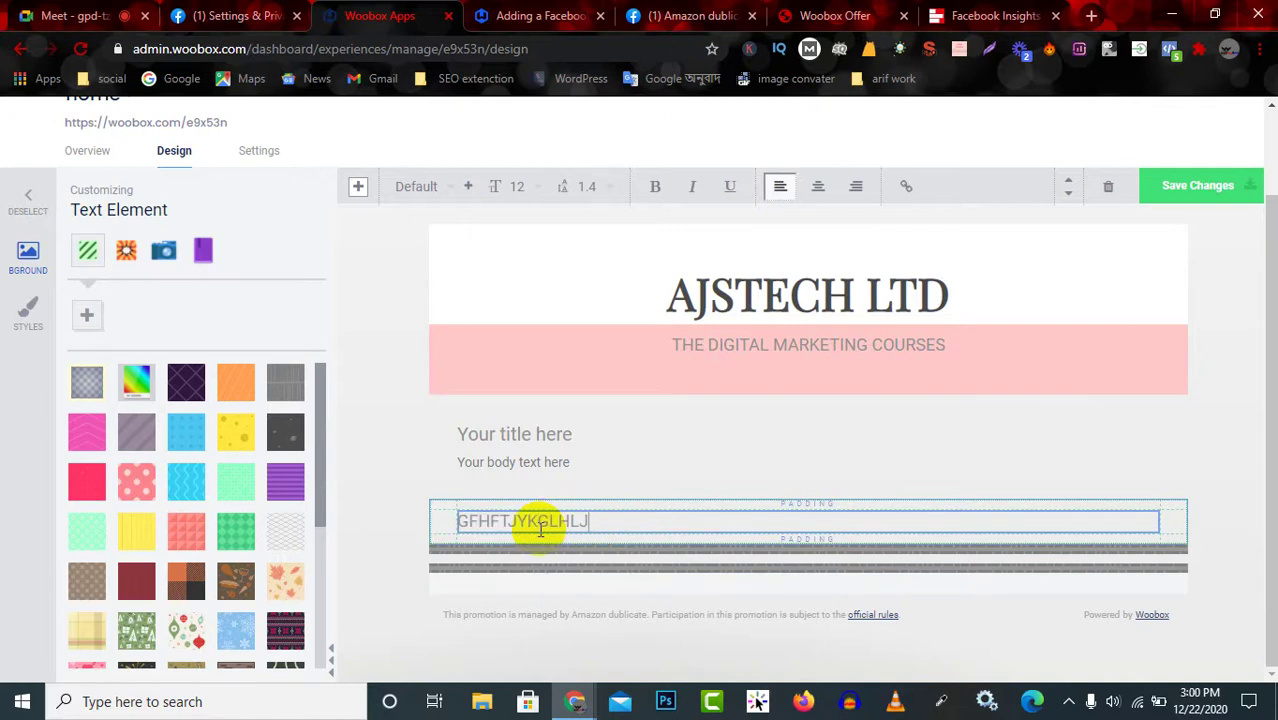
pyautogui.write('HLJ')
pyautogui.write('An error occurred installing tab. Please retry. OAuthException: (#283) Requires manage_pages or pages_manage_metadata permission to manage the object')
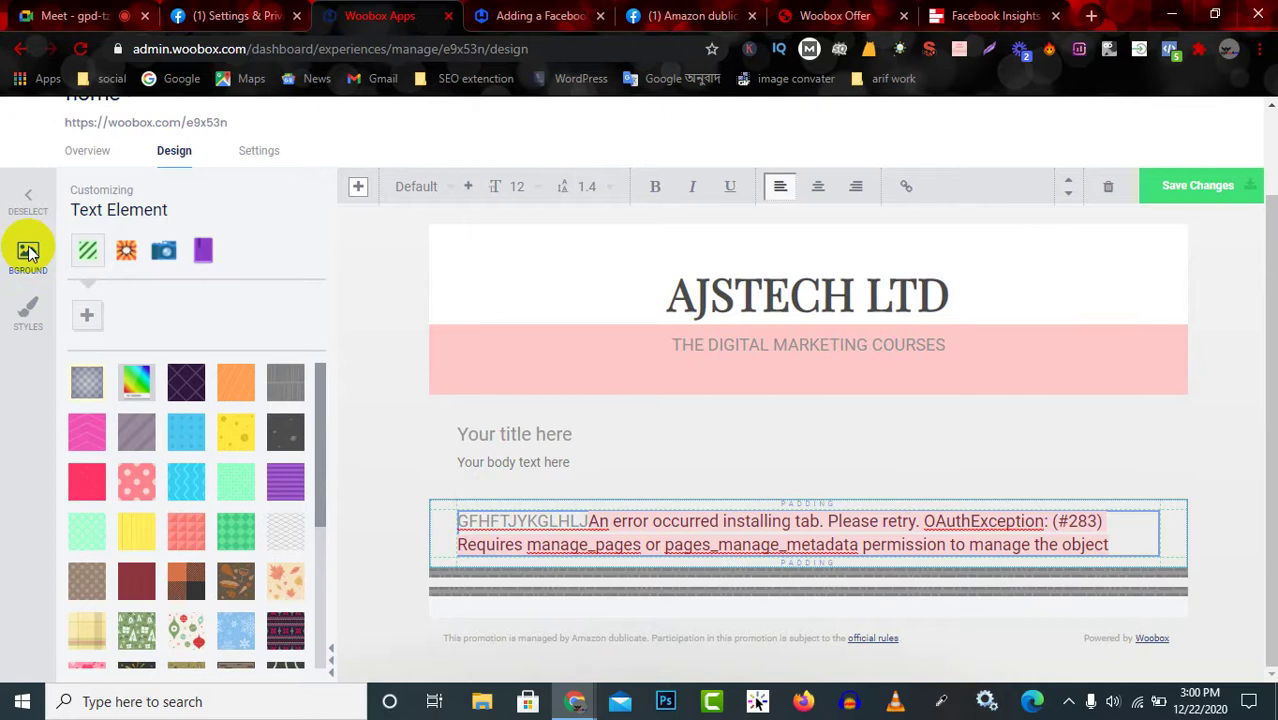
# Try dark grey, lighter and transparent background colours on the error-message text block.
pyautogui.click(88, 314)
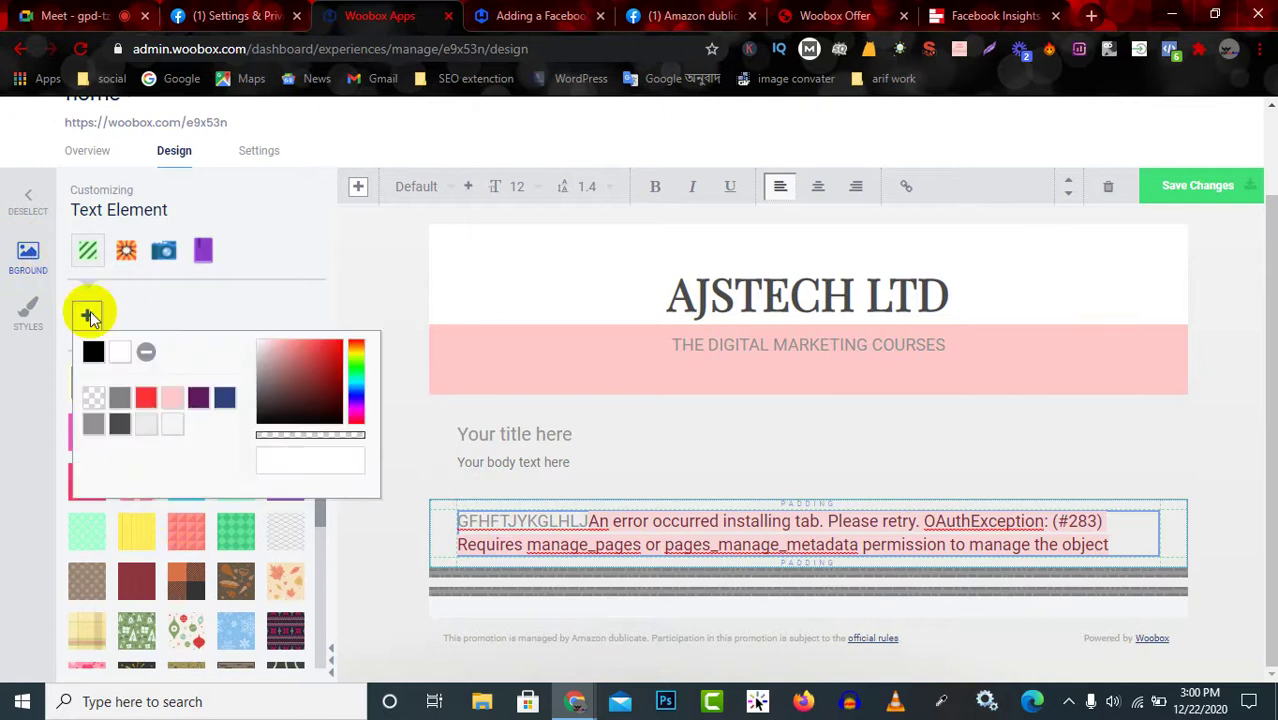
pyautogui.moveTo(275, 385); pyautogui.dragTo(160, 405)
pyautogui.click(167, 422)
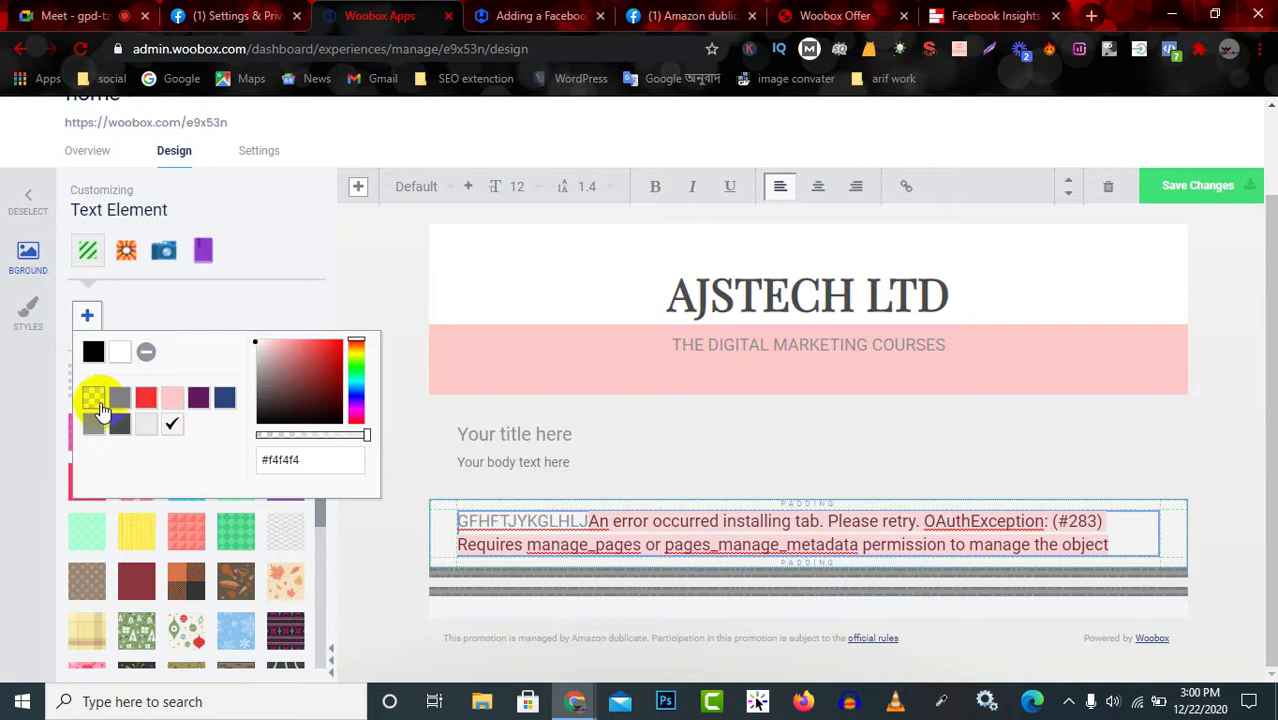
pyautogui.click(95, 402)
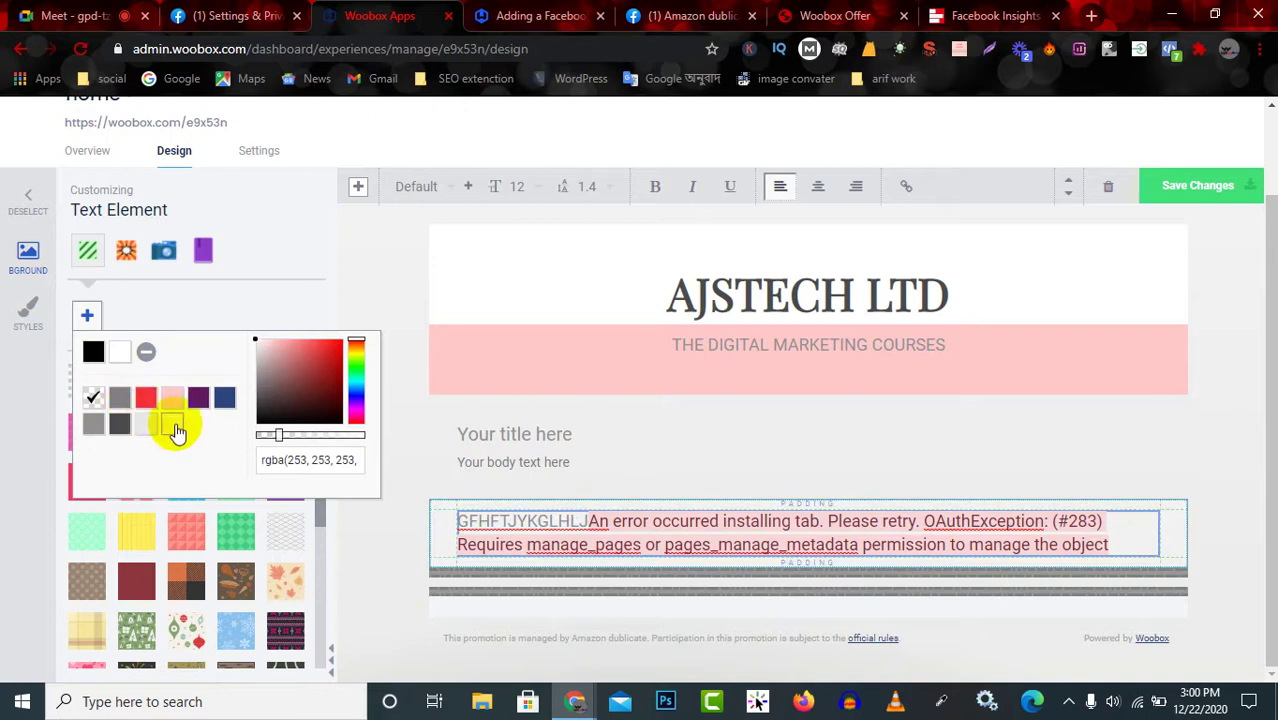
pyautogui.scroll(-5, 284, 594)
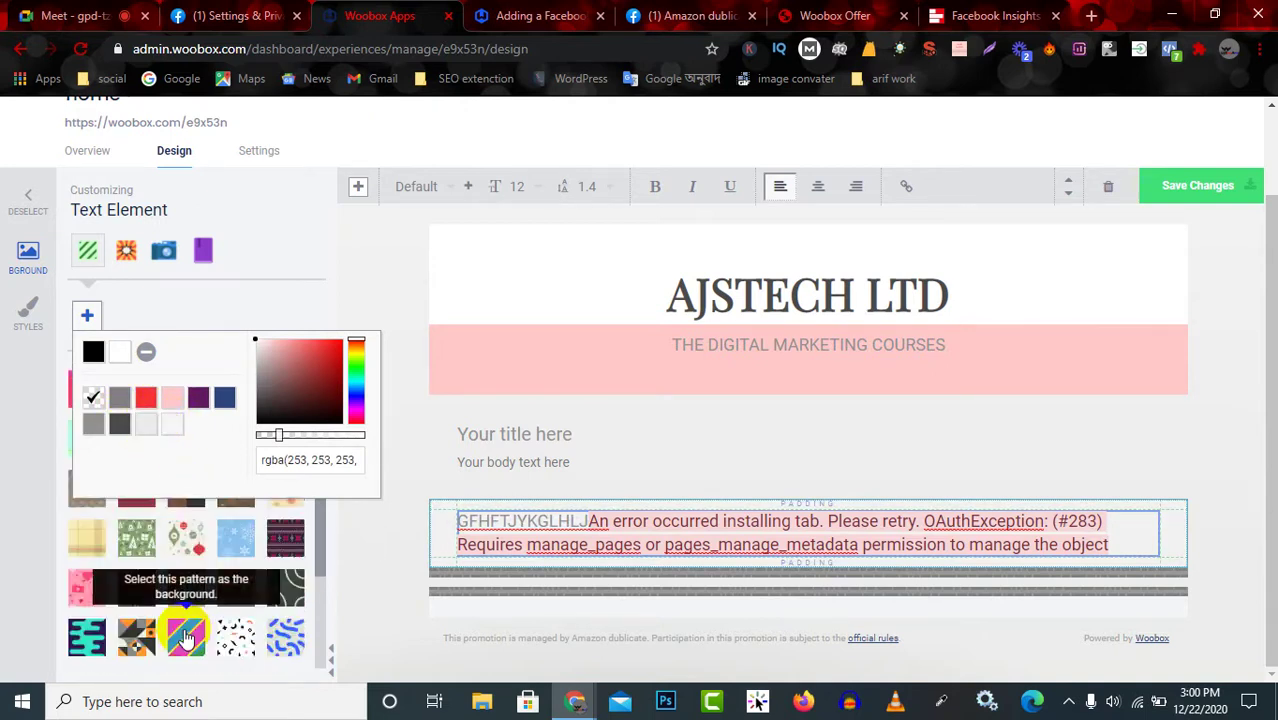
# After trying teal and cyan patterns, apply the mint dotted pattern at pattern size 79.
pyautogui.click(90, 520)
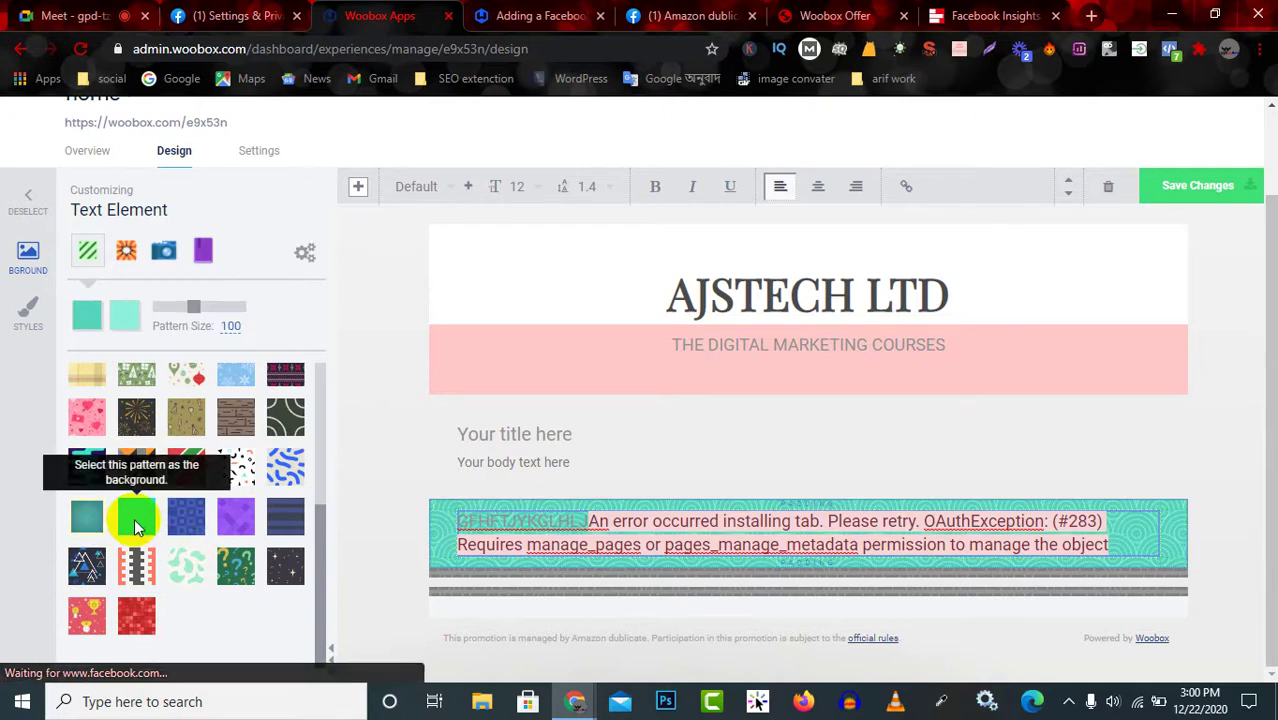
pyautogui.click(133, 530)
pyautogui.scroll(3, 160, 540)
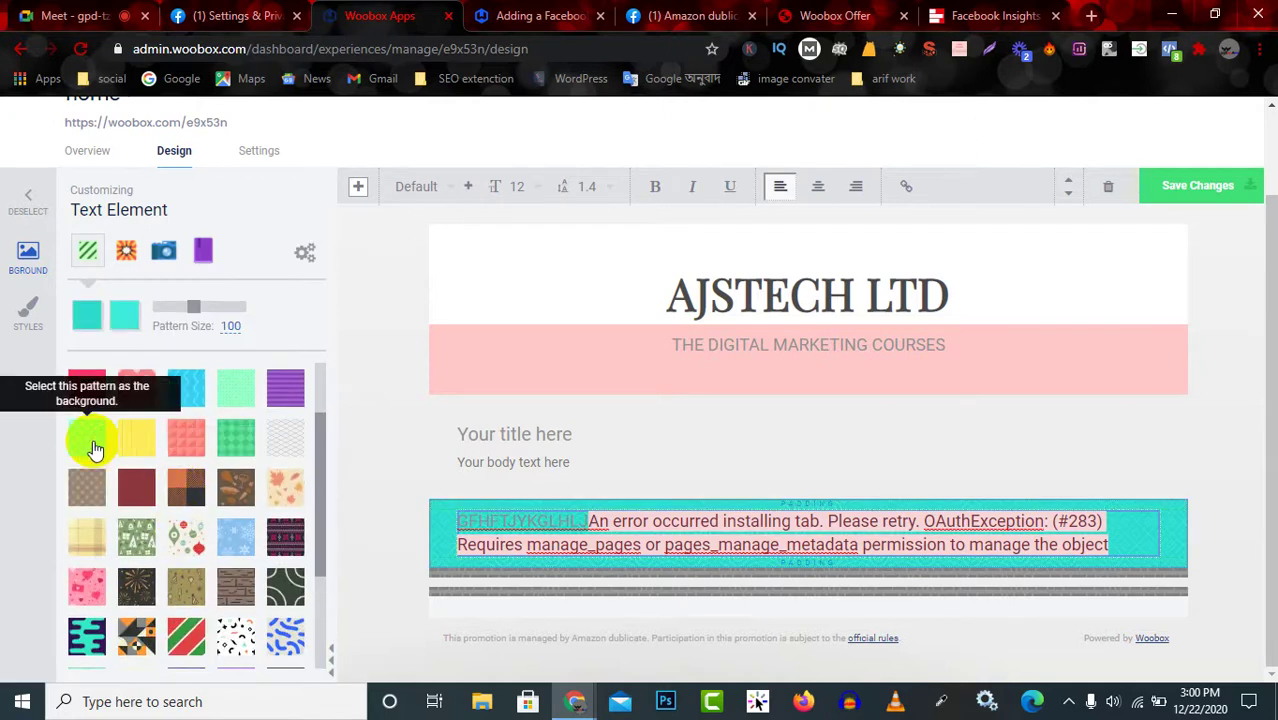
pyautogui.click(95, 447)
pyautogui.scroll(2, 160, 455)
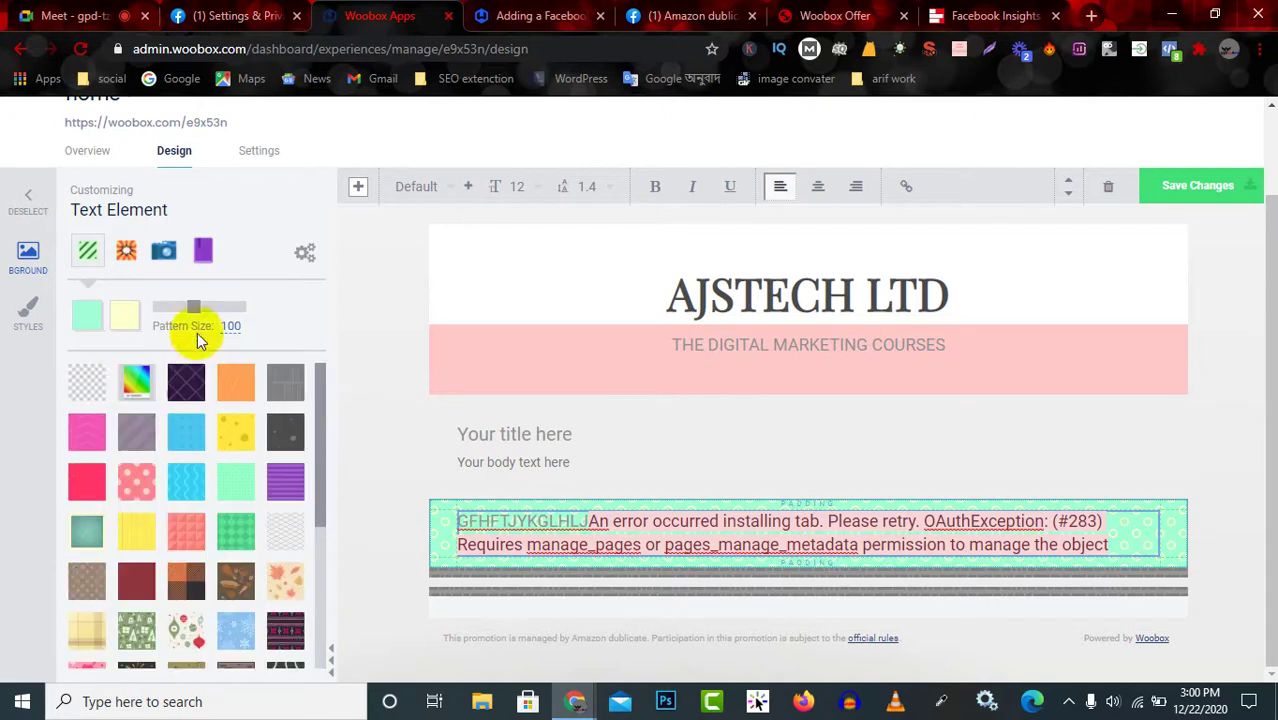
pyautogui.moveTo(196, 309); pyautogui.dragTo(191, 310)
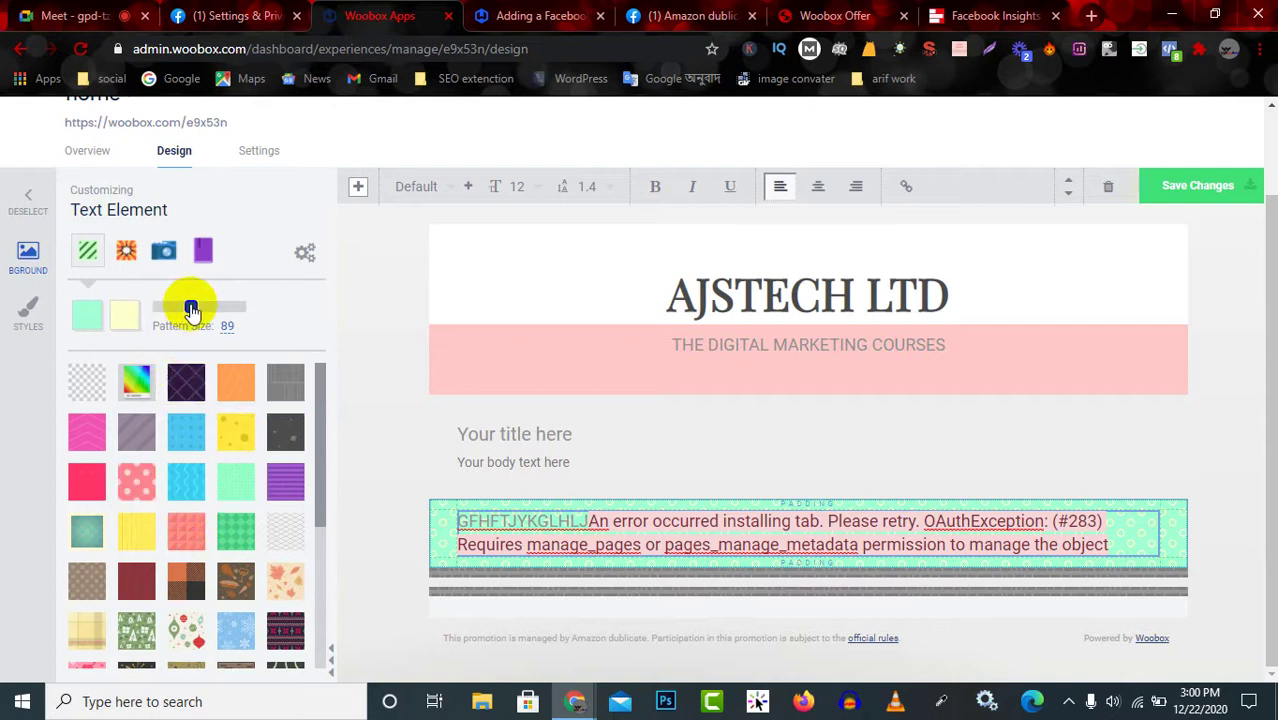
pyautogui.moveTo(191, 310); pyautogui.dragTo(186, 313)
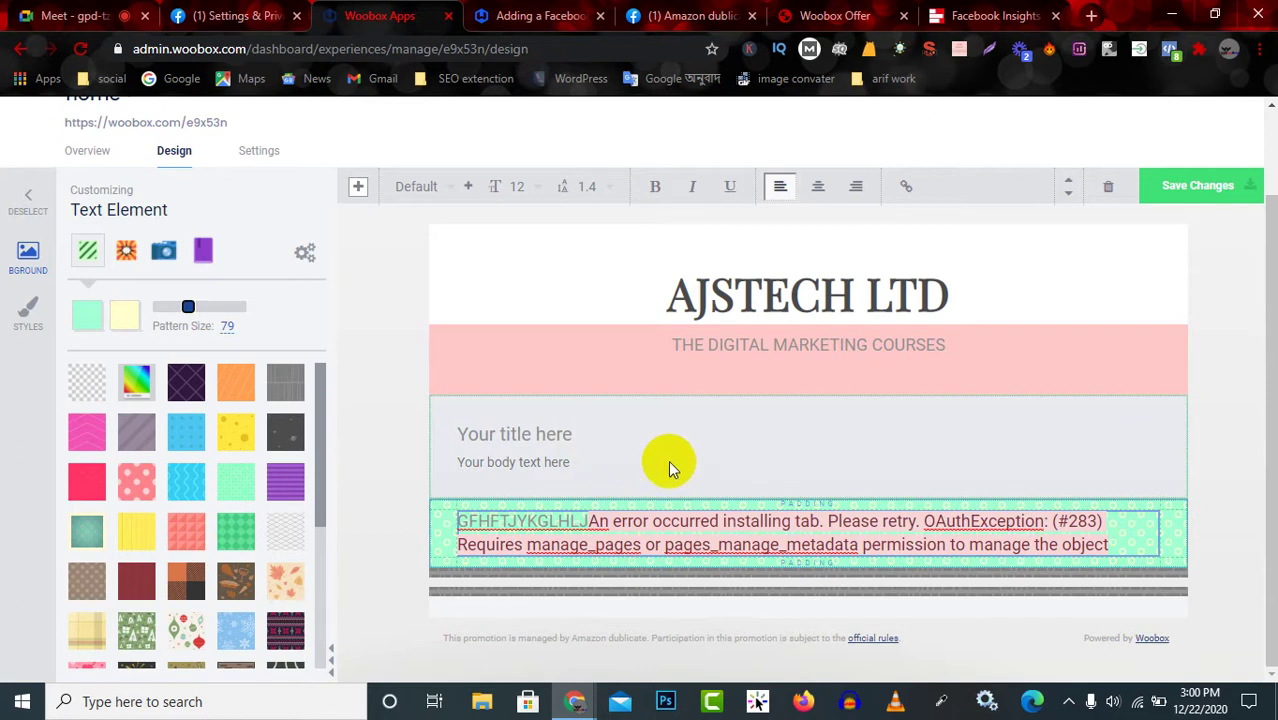
# Give the title-and-body block a yellow dotted pattern with pattern size 52.
pyautogui.click(693, 430)
pyautogui.click(697, 452)
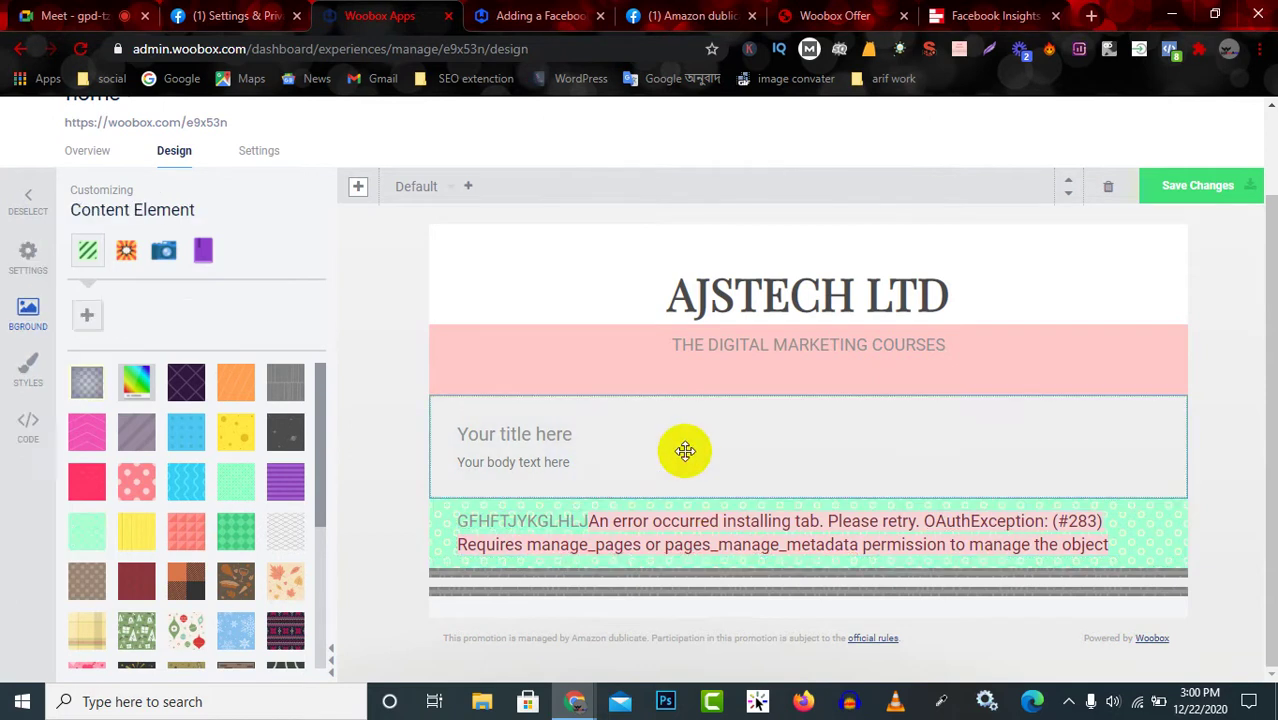
pyautogui.click(229, 434)
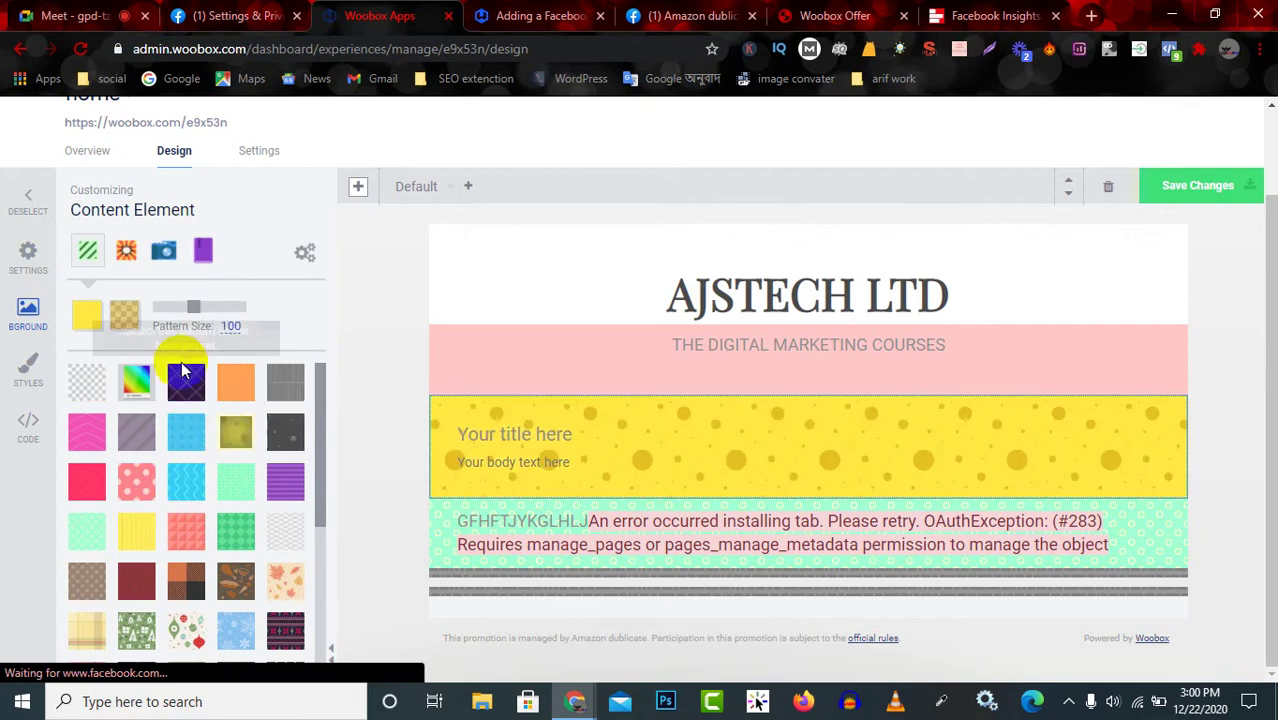
pyautogui.moveTo(194, 308); pyautogui.dragTo(177, 330)
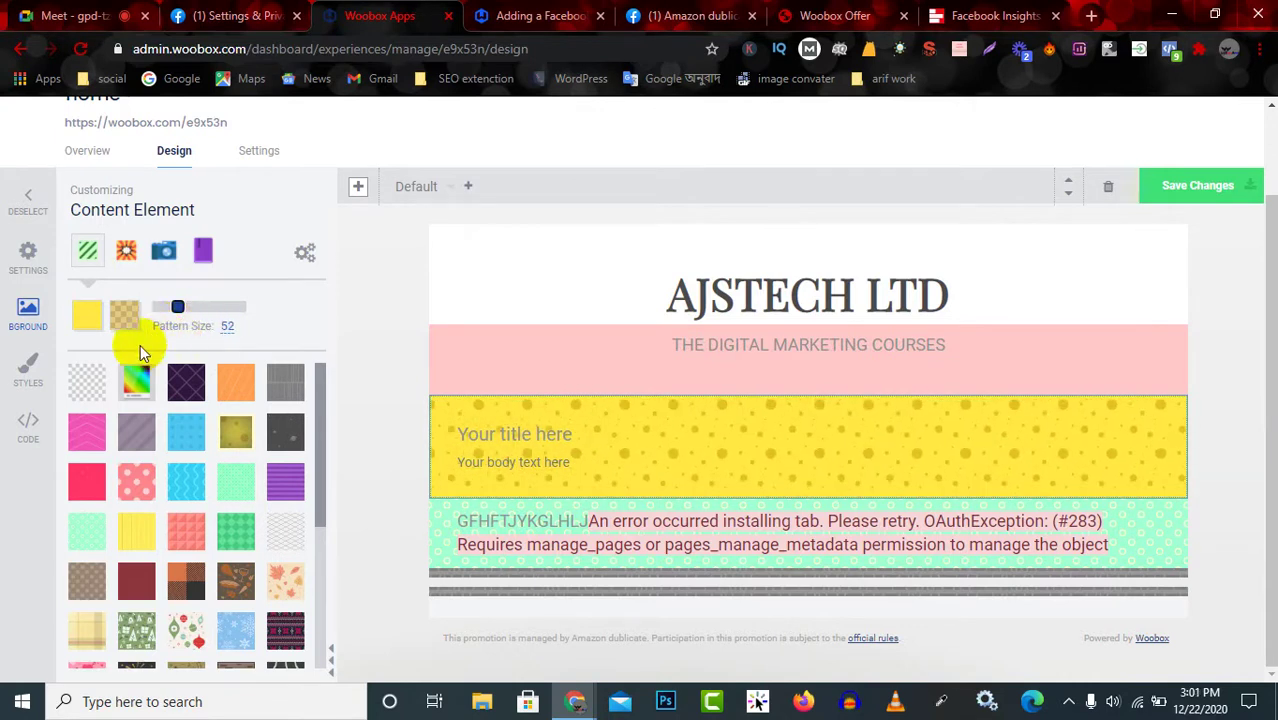
# Recolour the pattern's dots to teal #24e3bd.
pyautogui.click(124, 315)
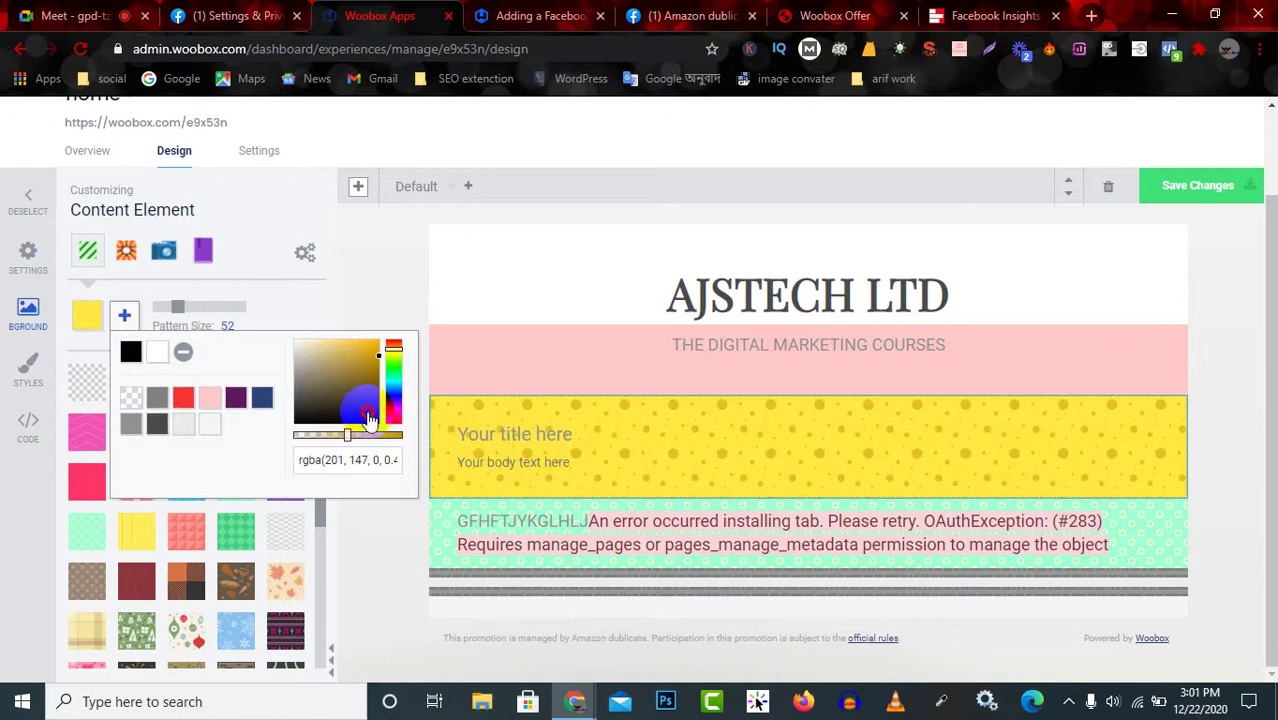
pyautogui.moveTo(369, 417); pyautogui.dragTo(330, 350)
pyautogui.click(183, 398)
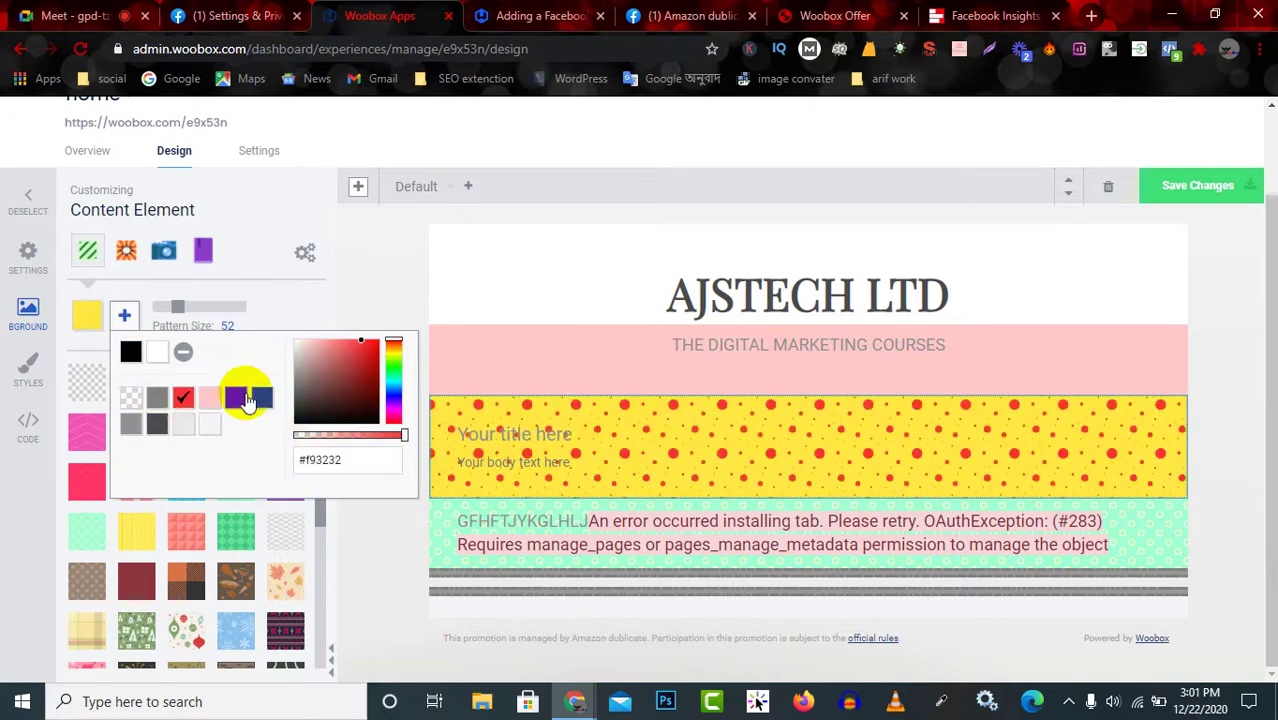
pyautogui.moveTo(325, 400); pyautogui.dragTo(367, 355)
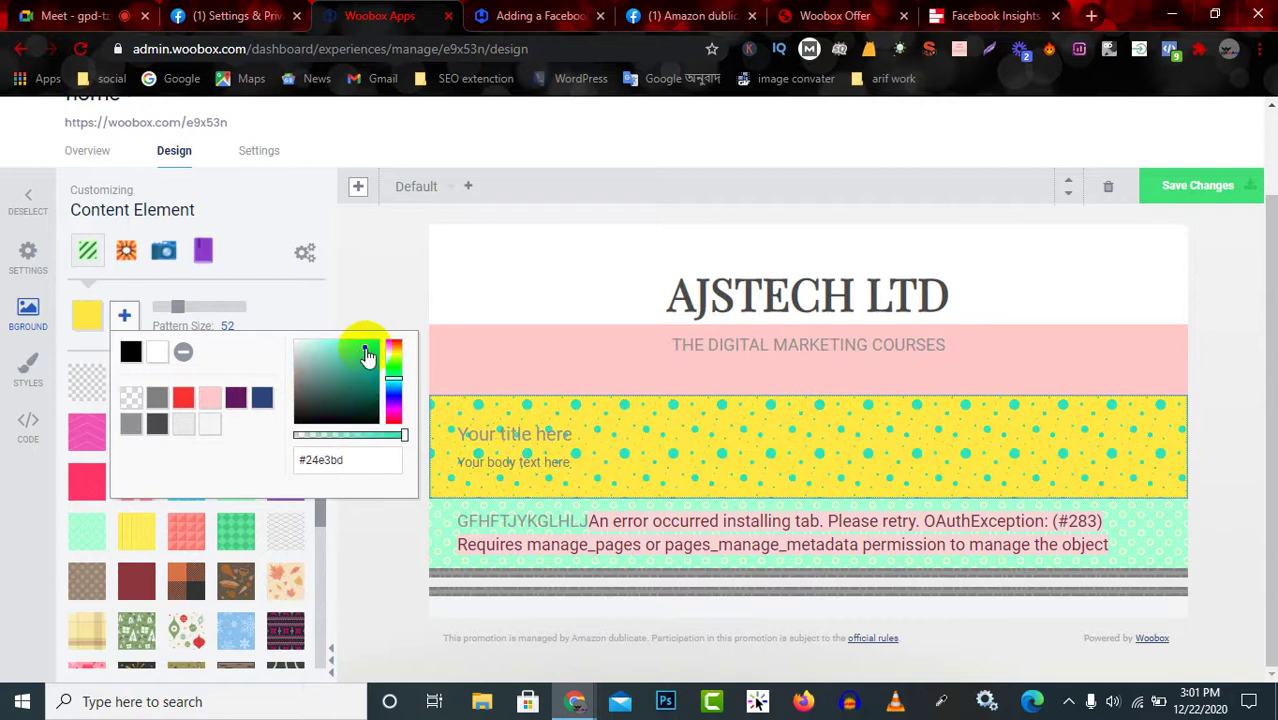
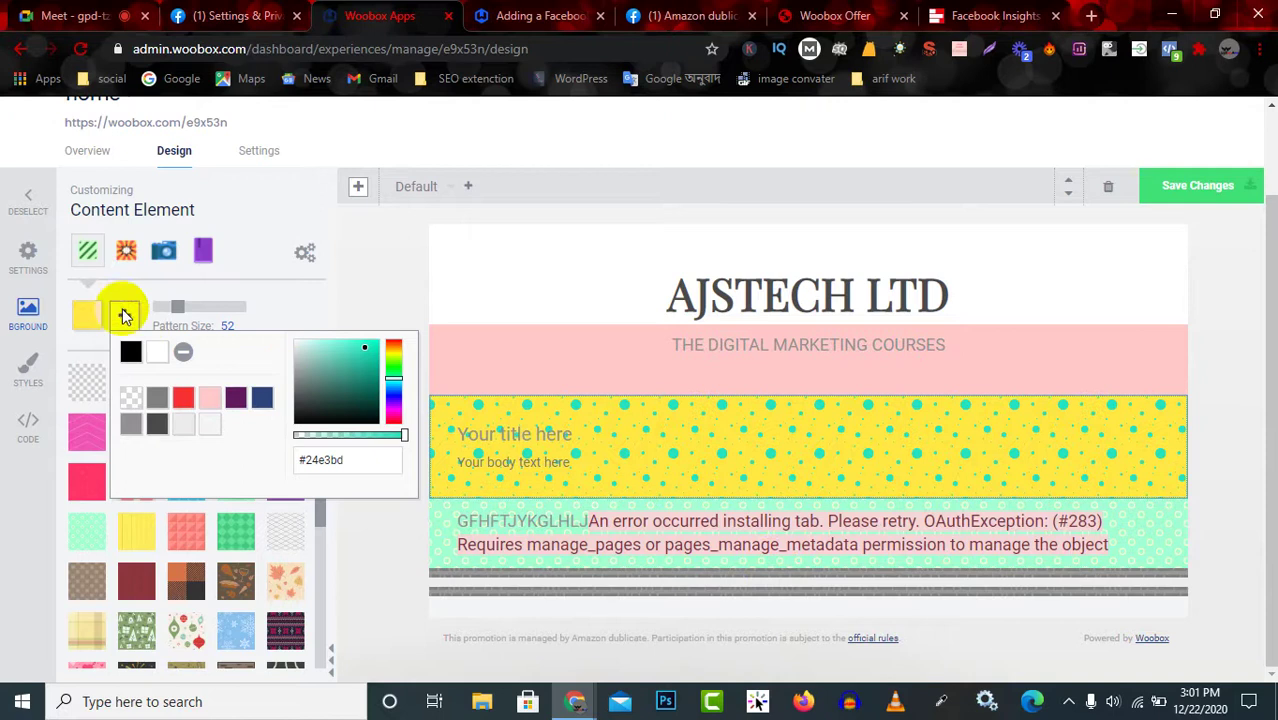
# Replace the content block's placeholder title with 'DIGITSL MSRKETING'.
pyautogui.click(752, 434)
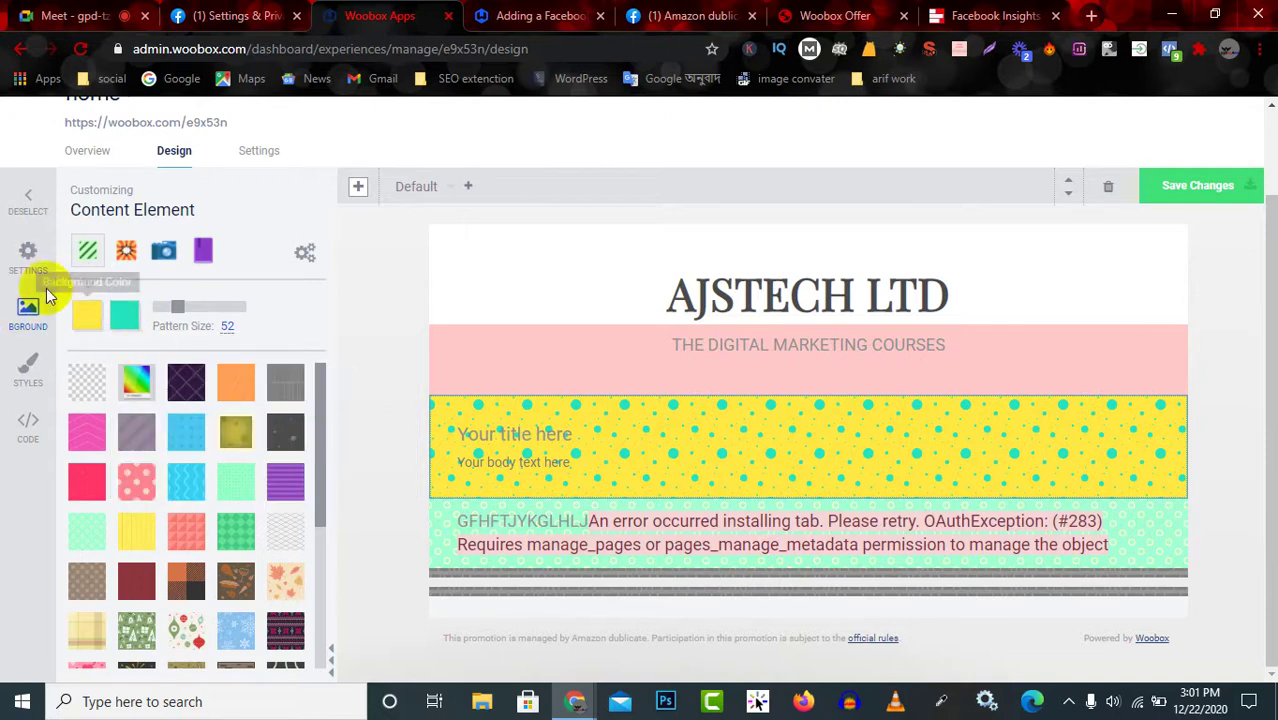
pyautogui.click(28, 254)
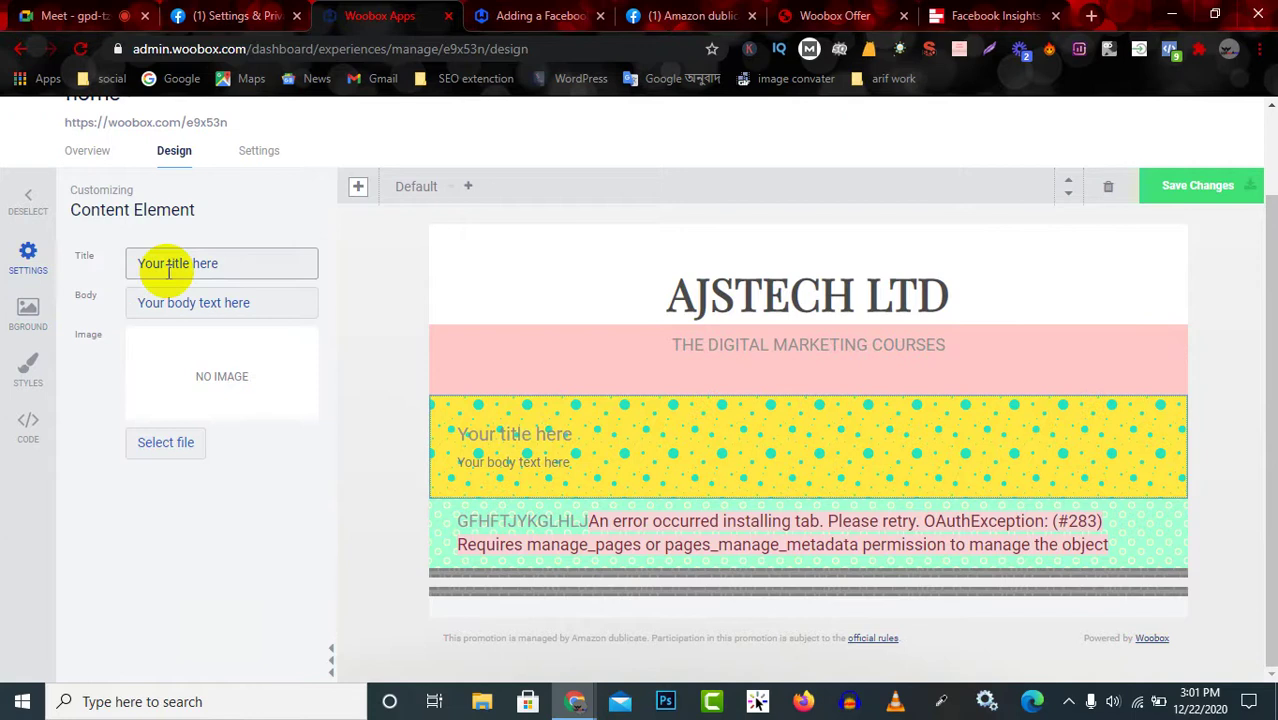
pyautogui.tripleClick(230, 264)
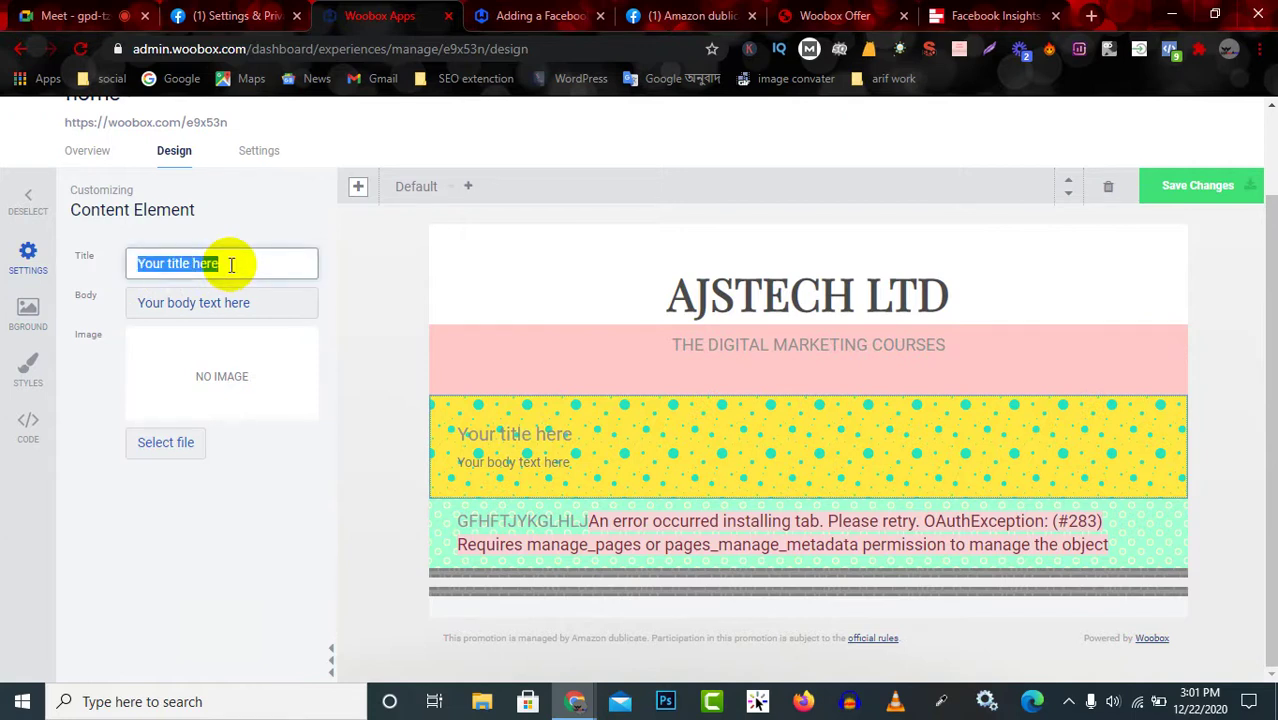
pyautogui.press('BackSpace')
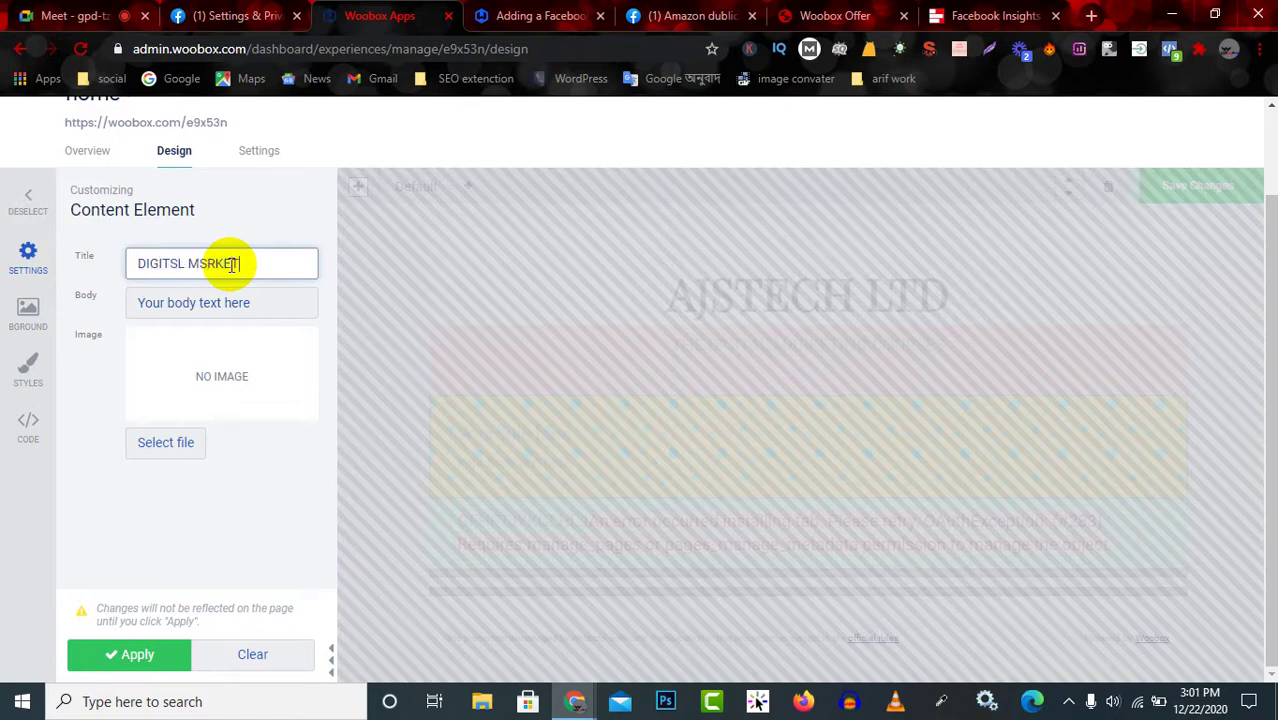
pyautogui.click(260, 263)
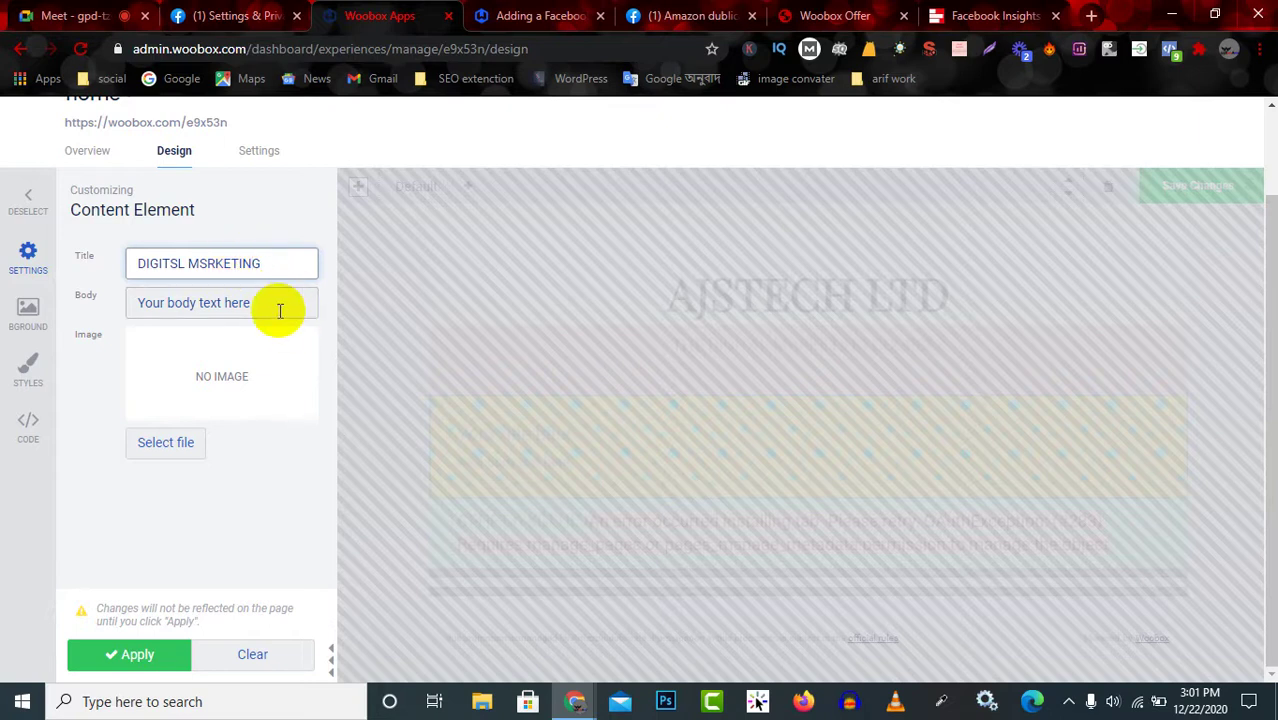
# Replace the placeholder body text with 'DFHFHFH' and begin choosing an image file.
pyautogui.doubleClick(281, 304)
pyautogui.press('BackSpace')
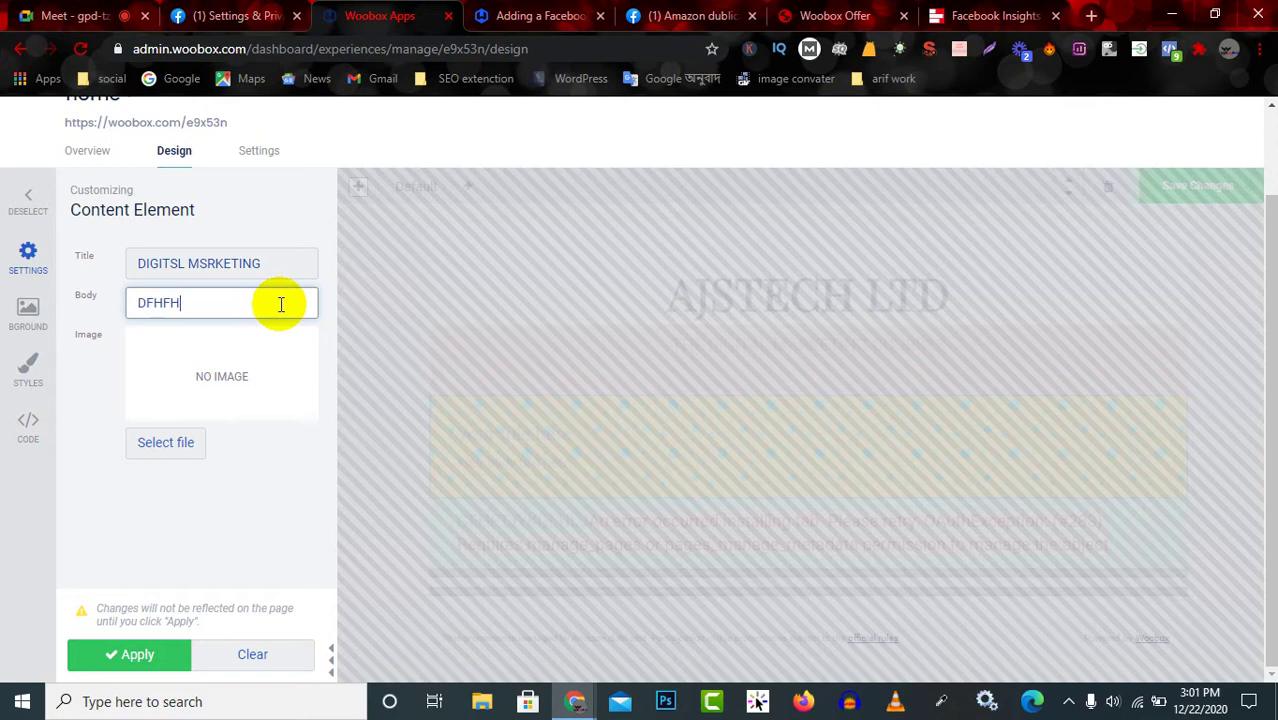
pyautogui.click(218, 368)
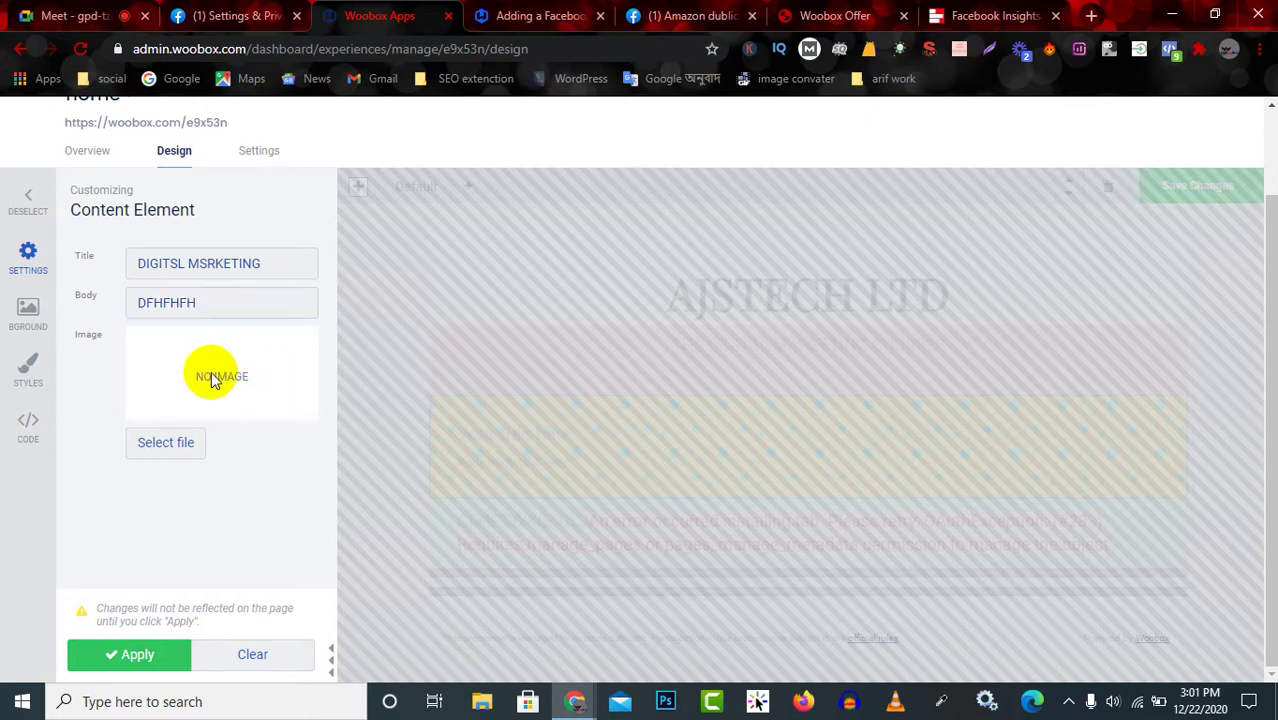
pyautogui.click(174, 444)
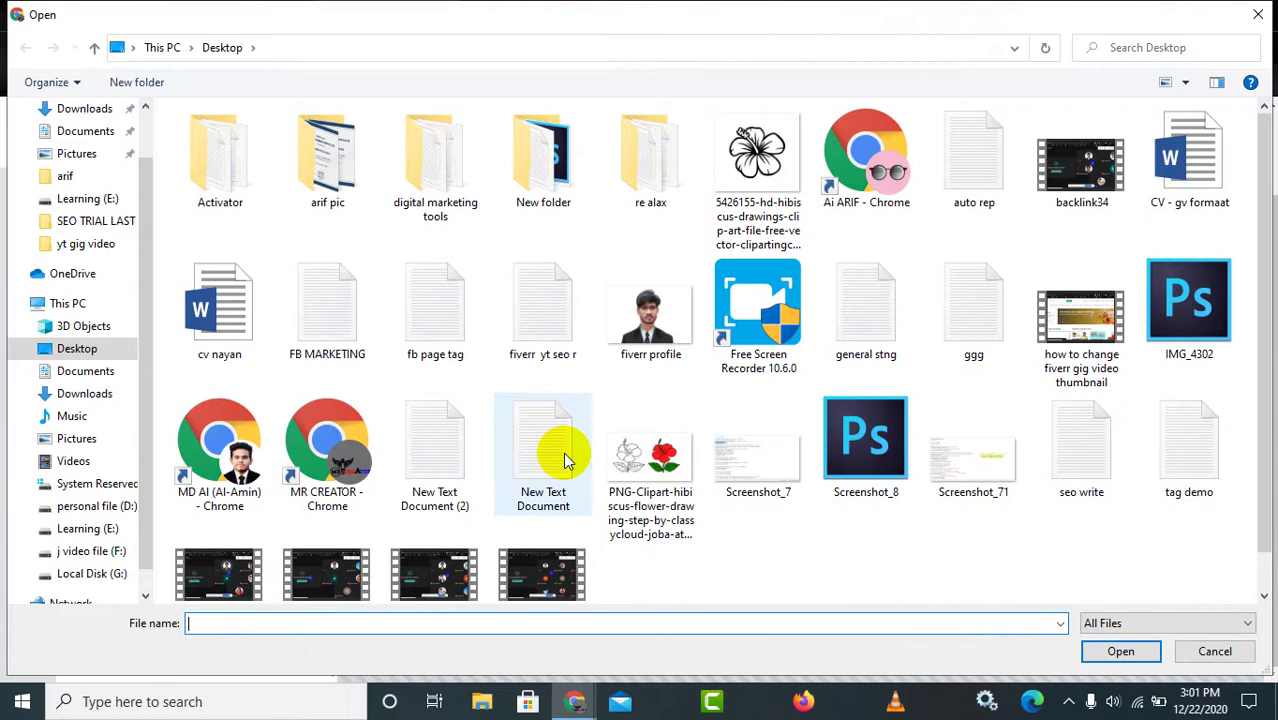
# Attach the 1-10742_blue-gradient-background-hd image from Downloads and apply the changes.
pyautogui.click(100, 110)
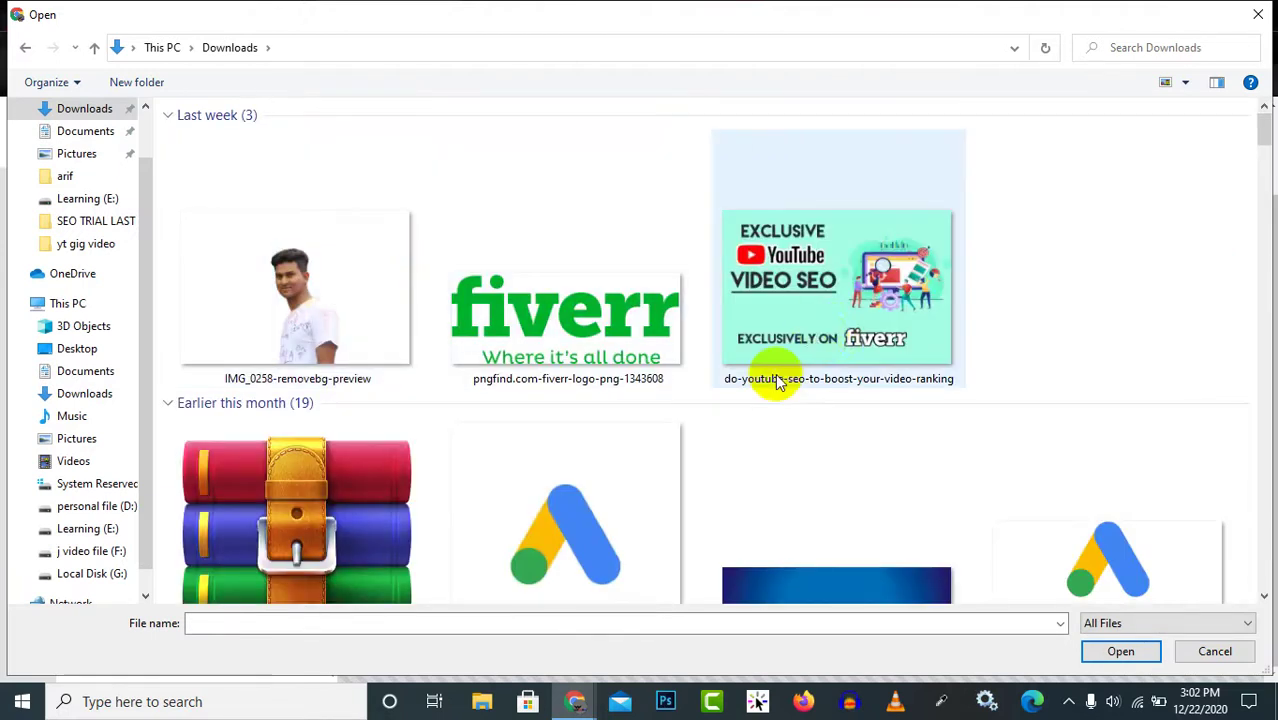
pyautogui.scroll(-5, 765, 374)
pyautogui.scroll(2, 759, 391)
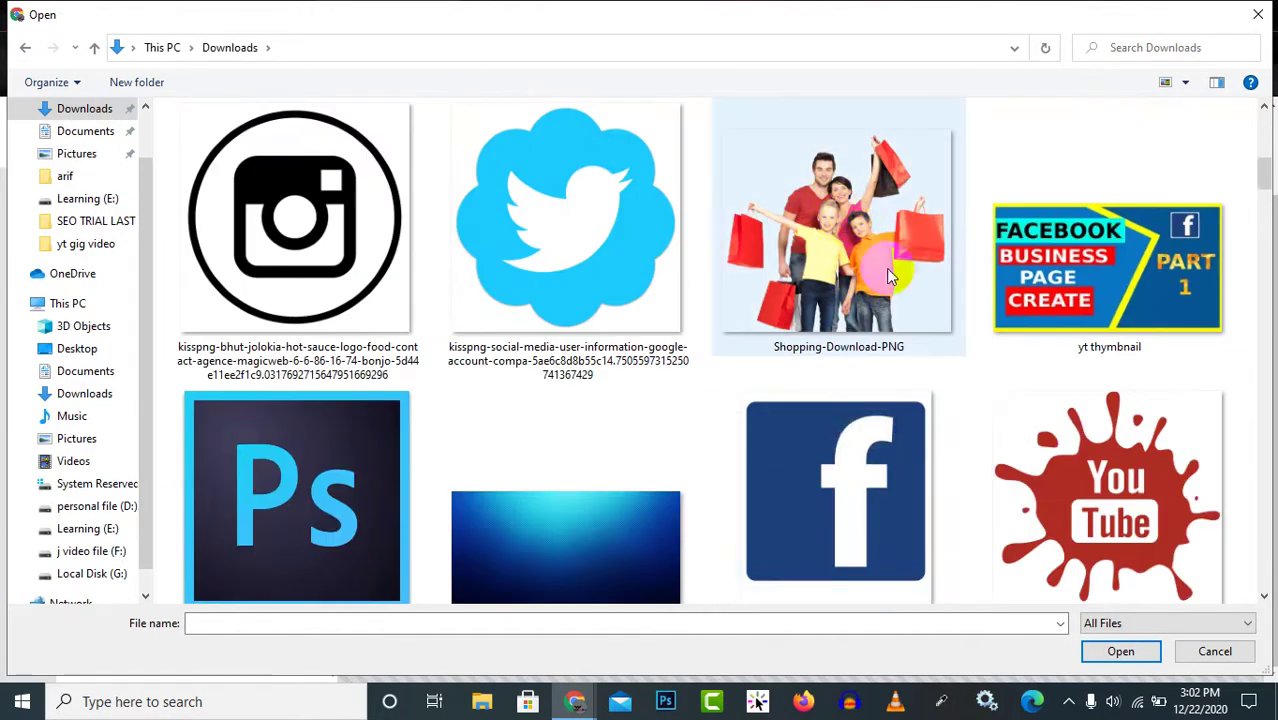
pyautogui.click(531, 543)
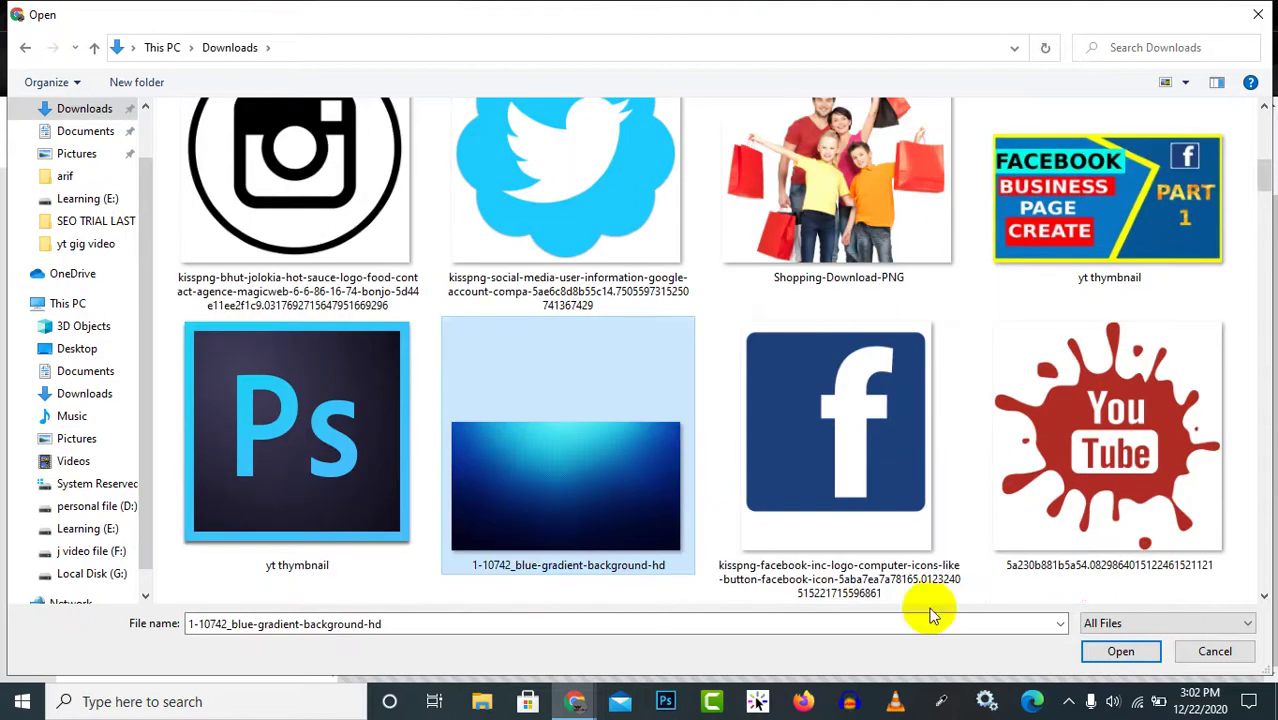
pyautogui.click(1116, 652)
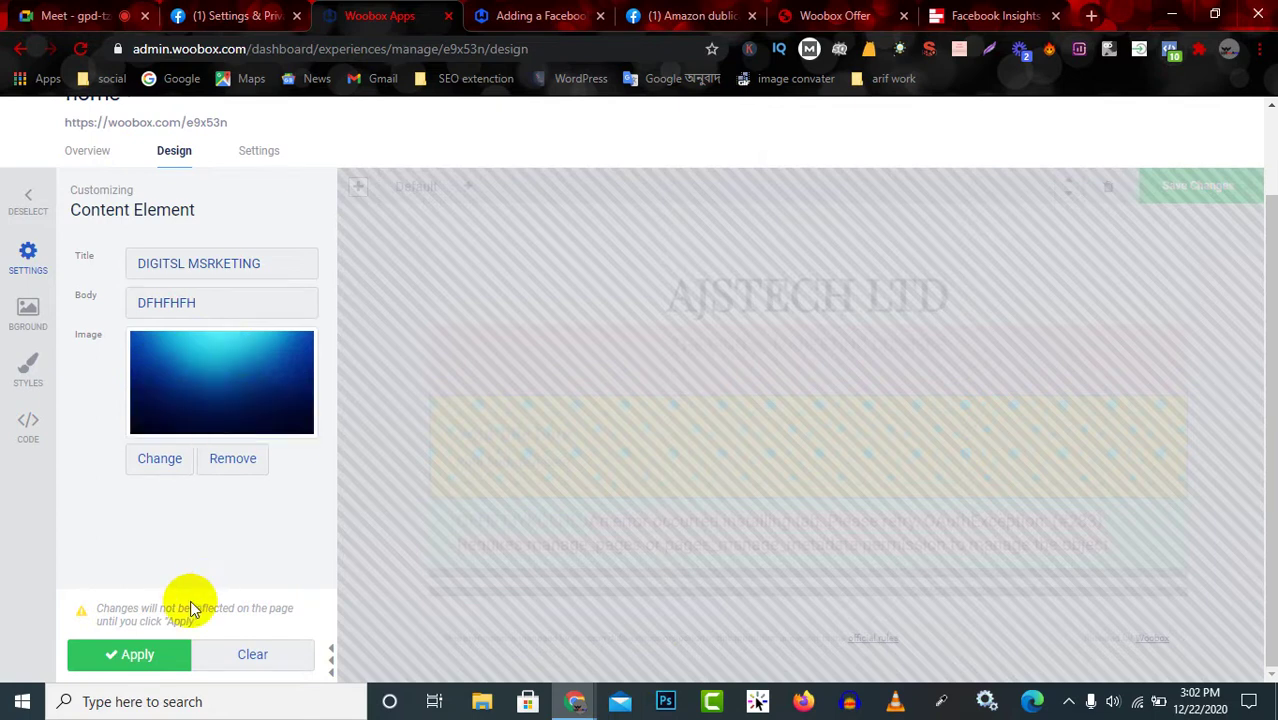
pyautogui.click(125, 660)
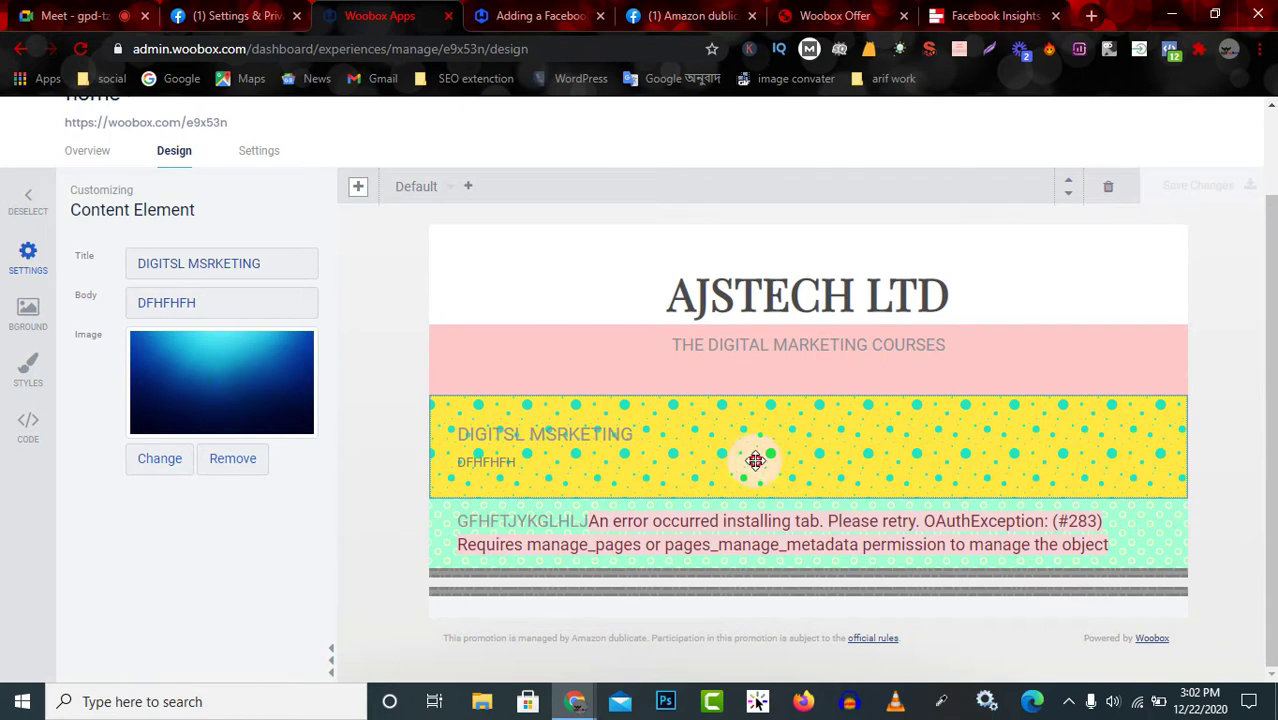
# Set the content block's background to the transparent swatch, leaving it plain white.
pyautogui.click(33, 312)
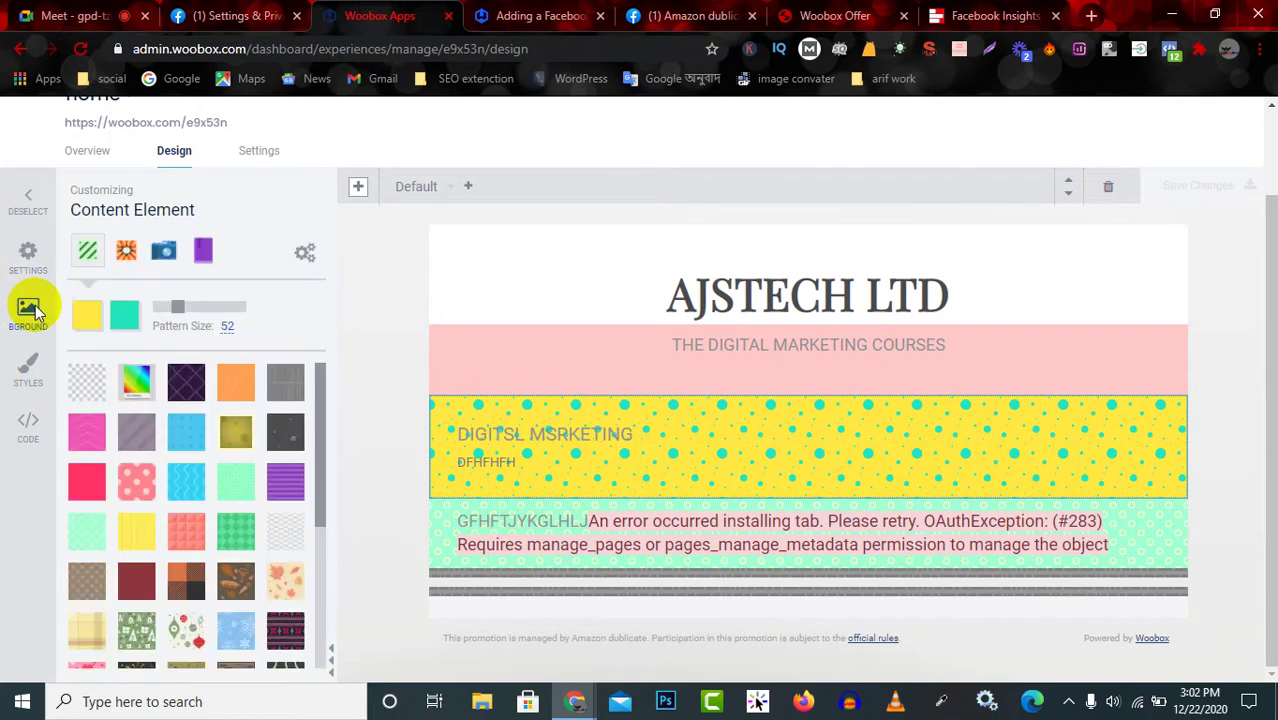
pyautogui.click(78, 392)
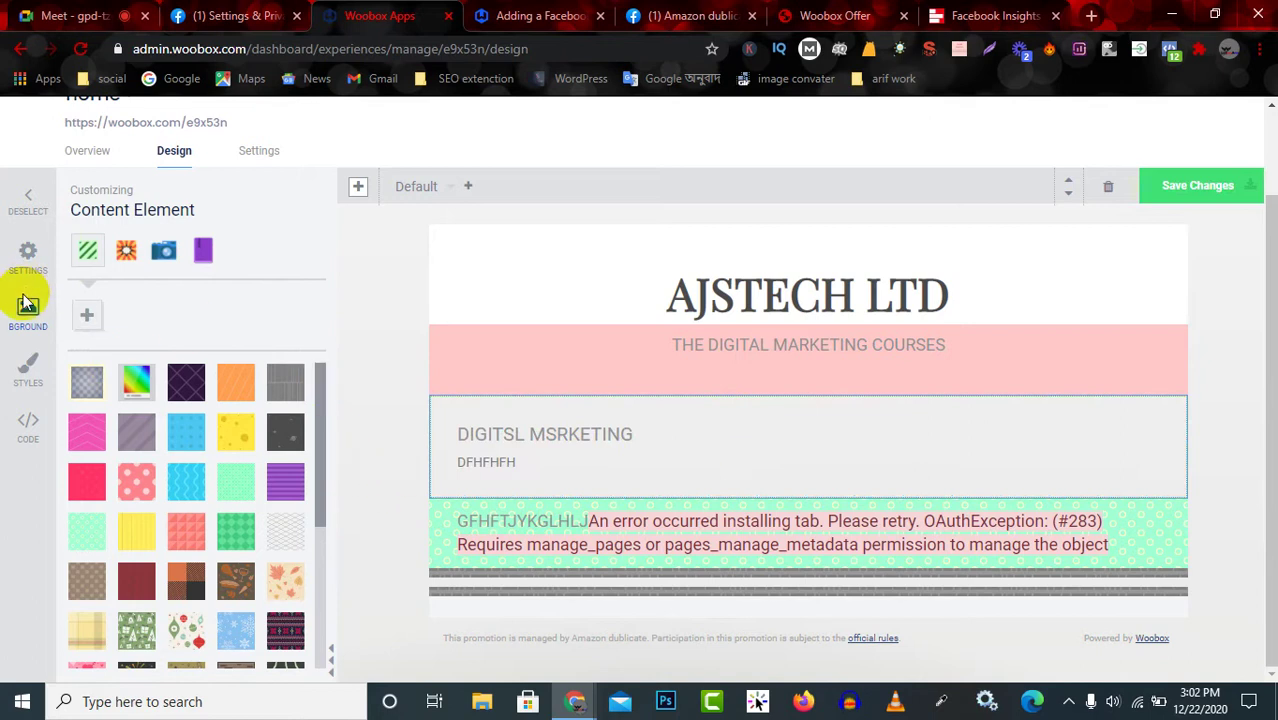
pyautogui.click(28, 256)
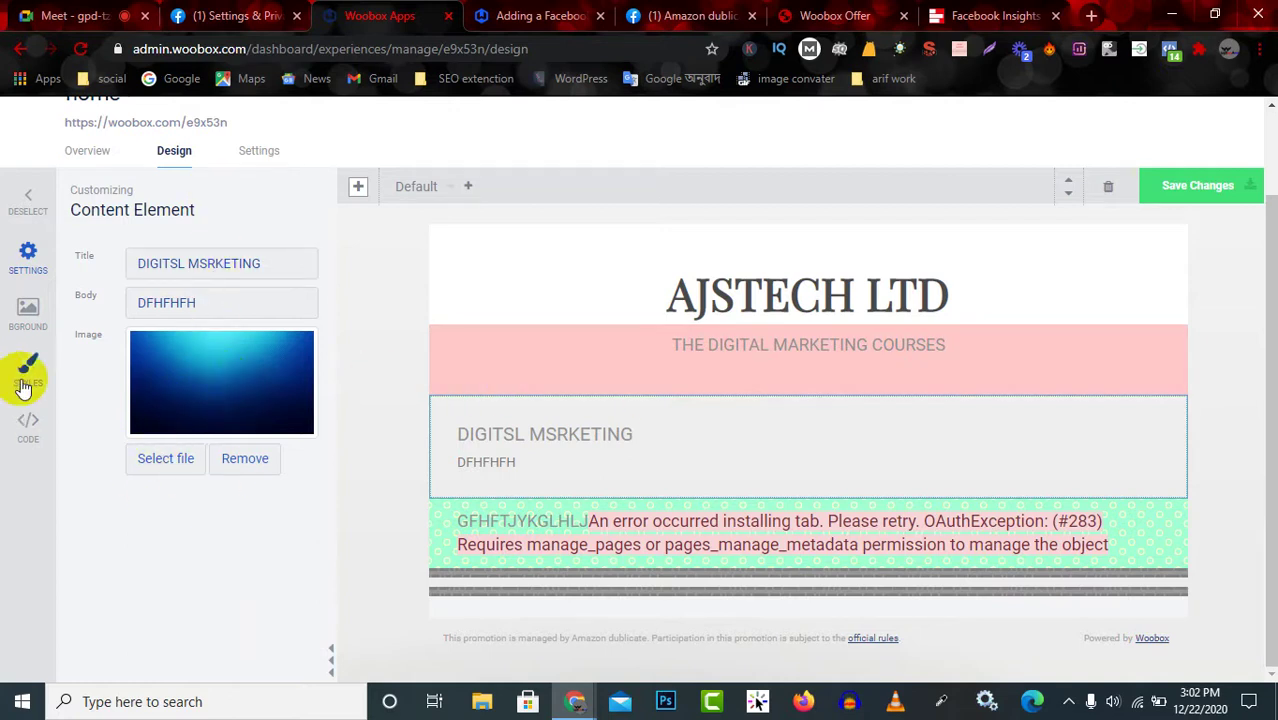
# Try grey striped and lattice patterns, then cyan-pink geometric and blue hexagon backdrops.
pyautogui.click(27, 310)
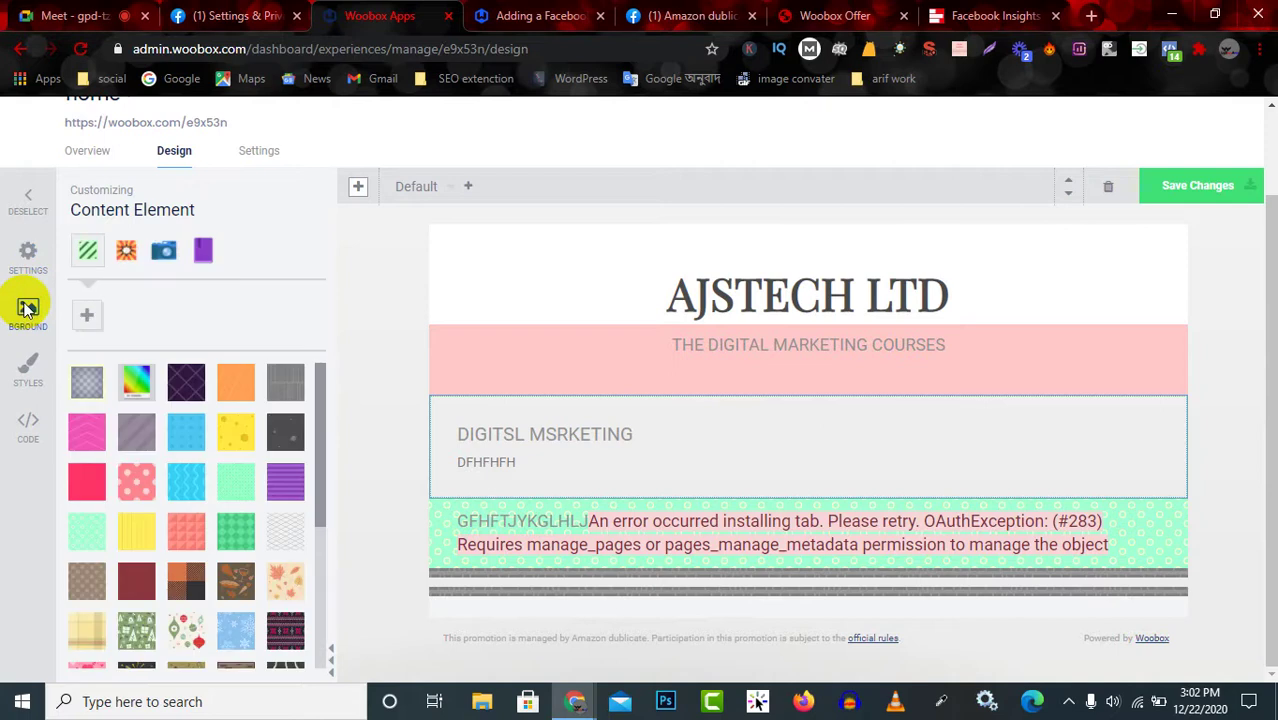
pyautogui.click(137, 436)
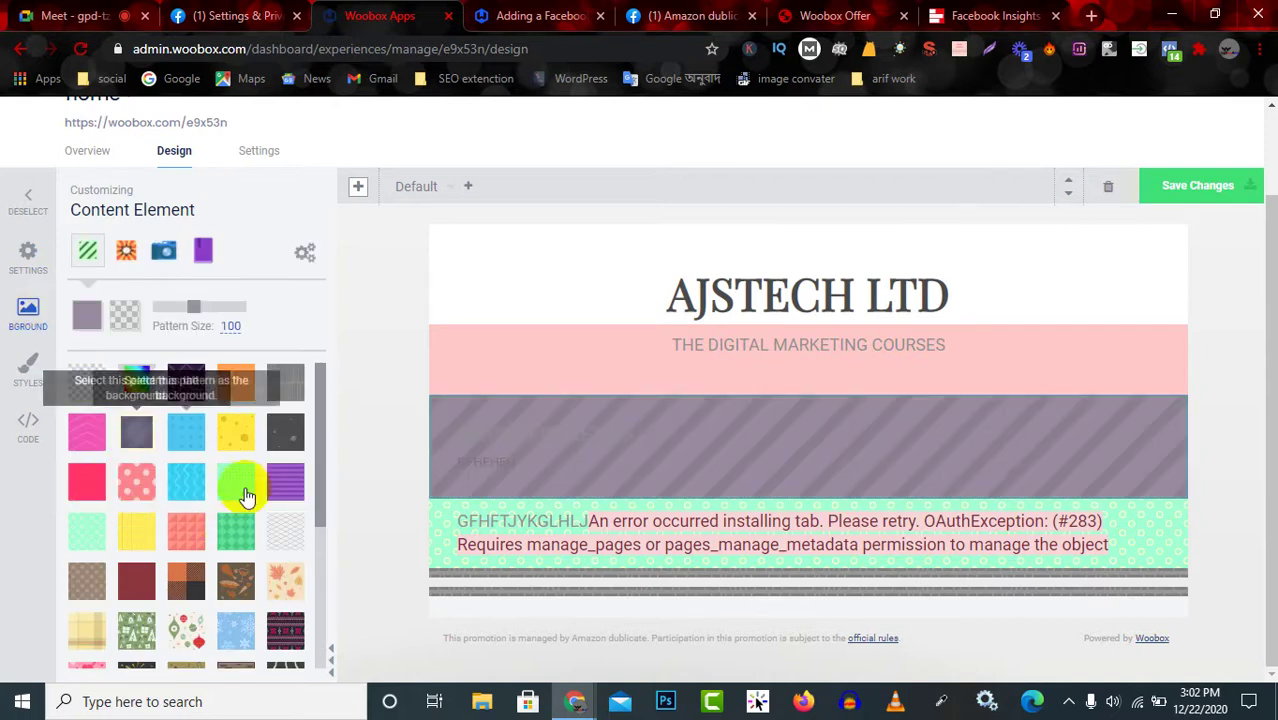
pyautogui.click(285, 530)
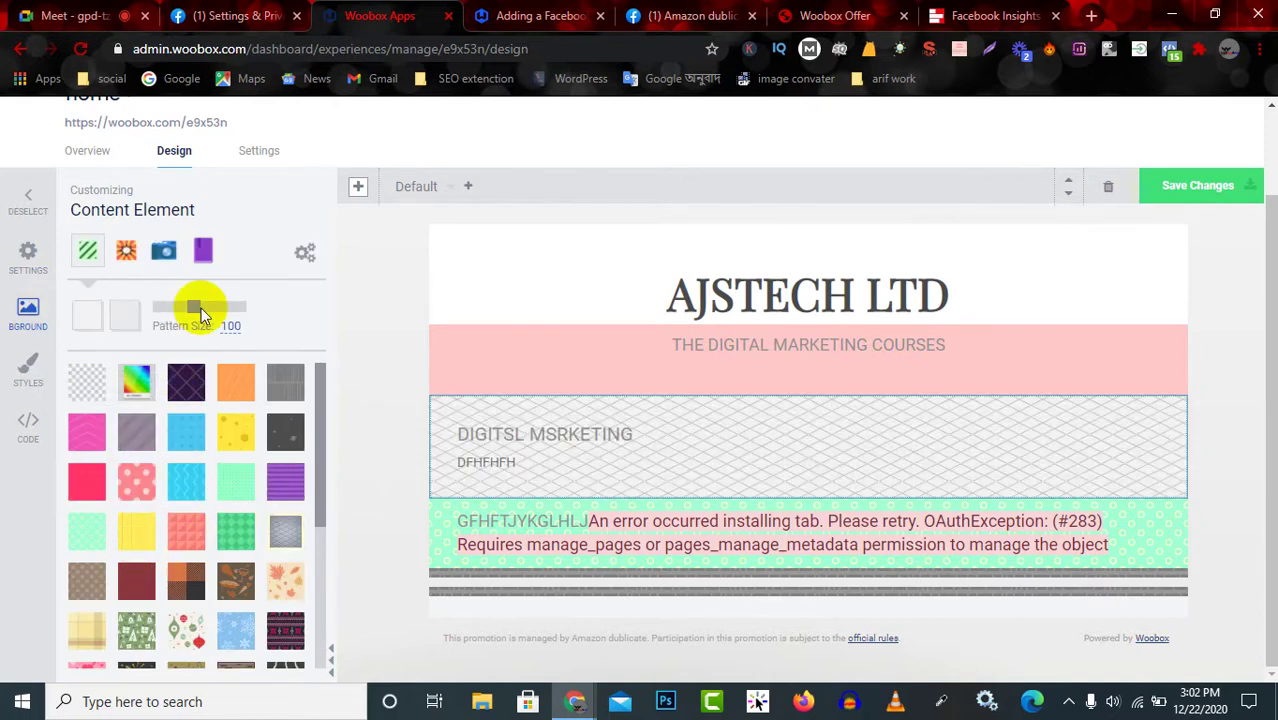
pyautogui.click(126, 253)
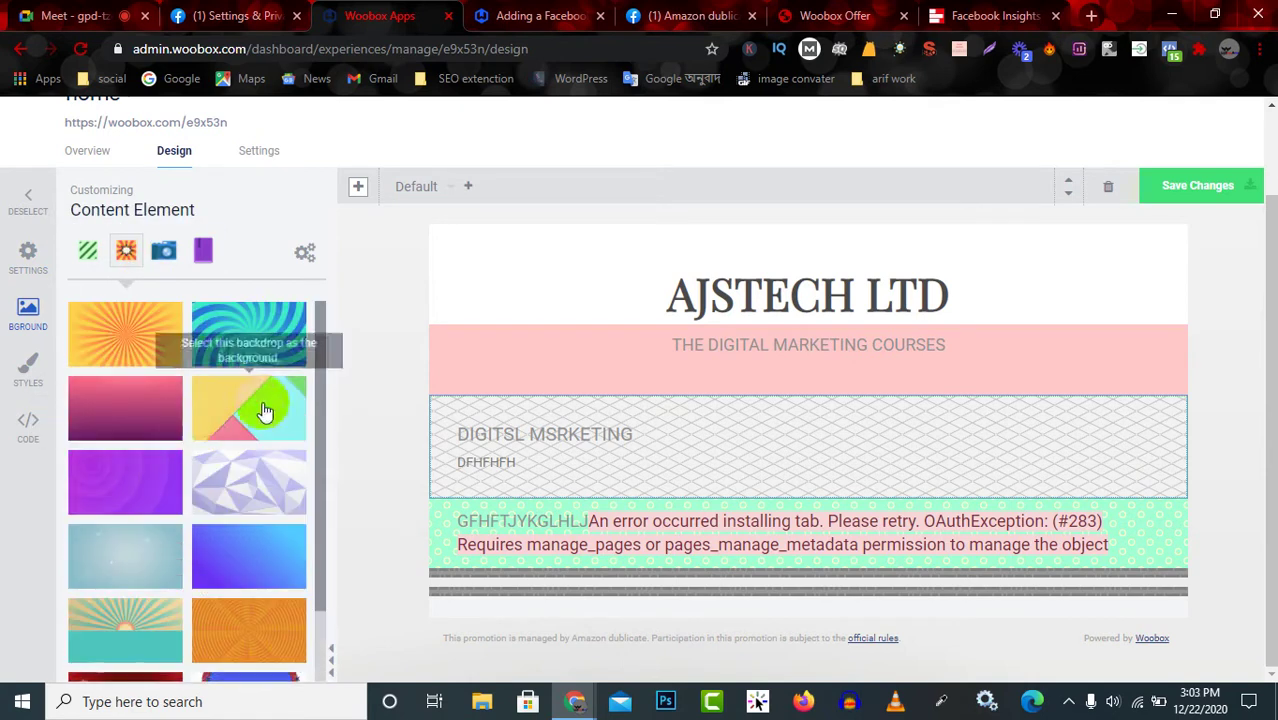
pyautogui.click(260, 374)
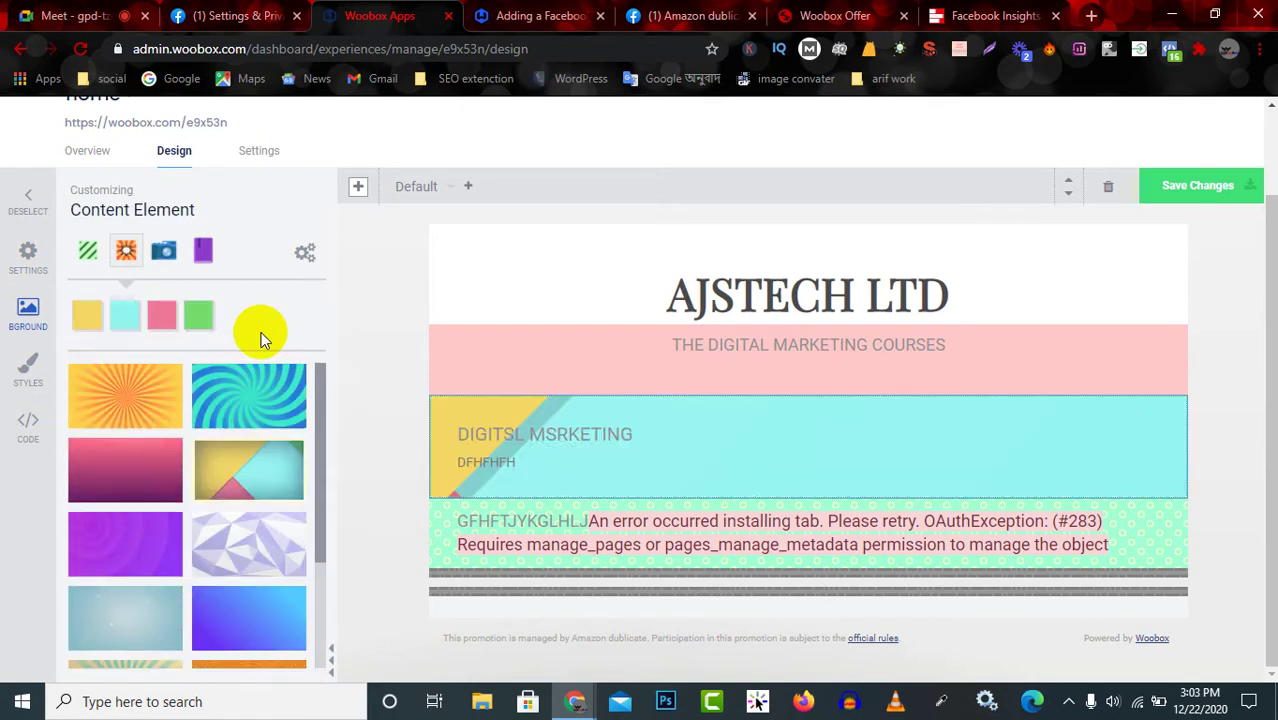
pyautogui.click(237, 610)
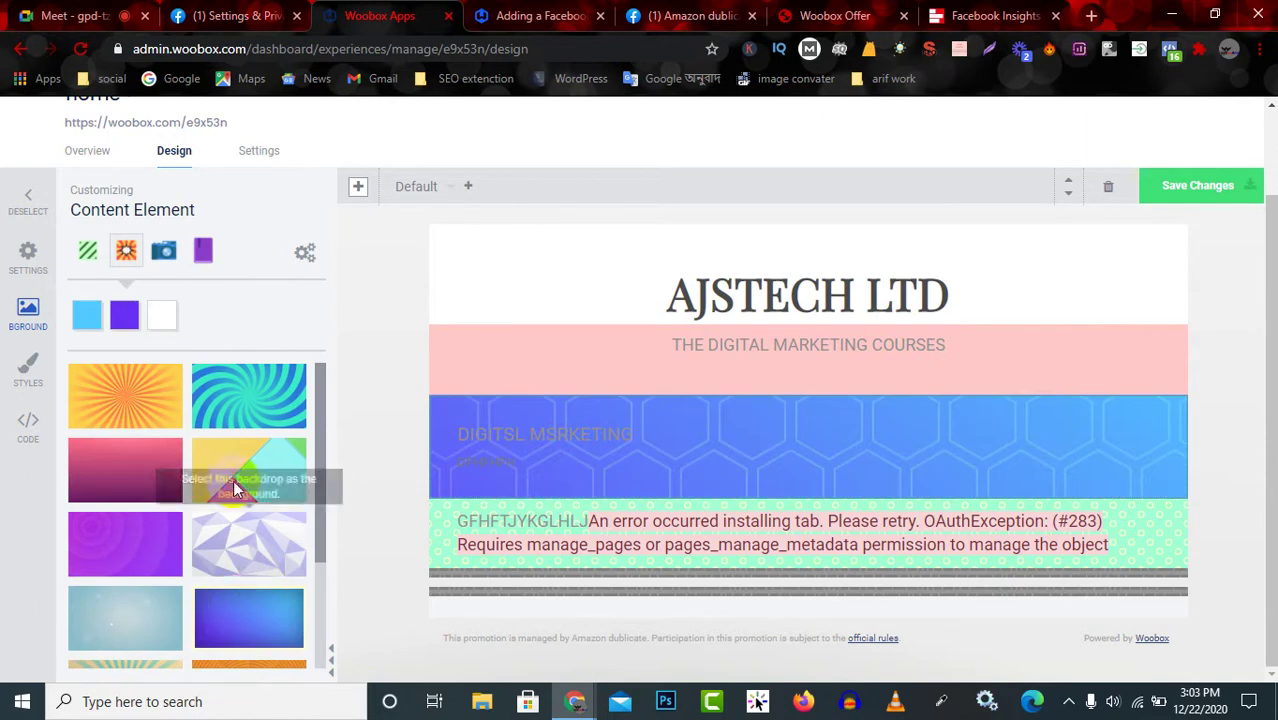
# Search background photos for 'texture' and apply the dark texture photo.
pyautogui.click(164, 253)
pyautogui.click(165, 320)
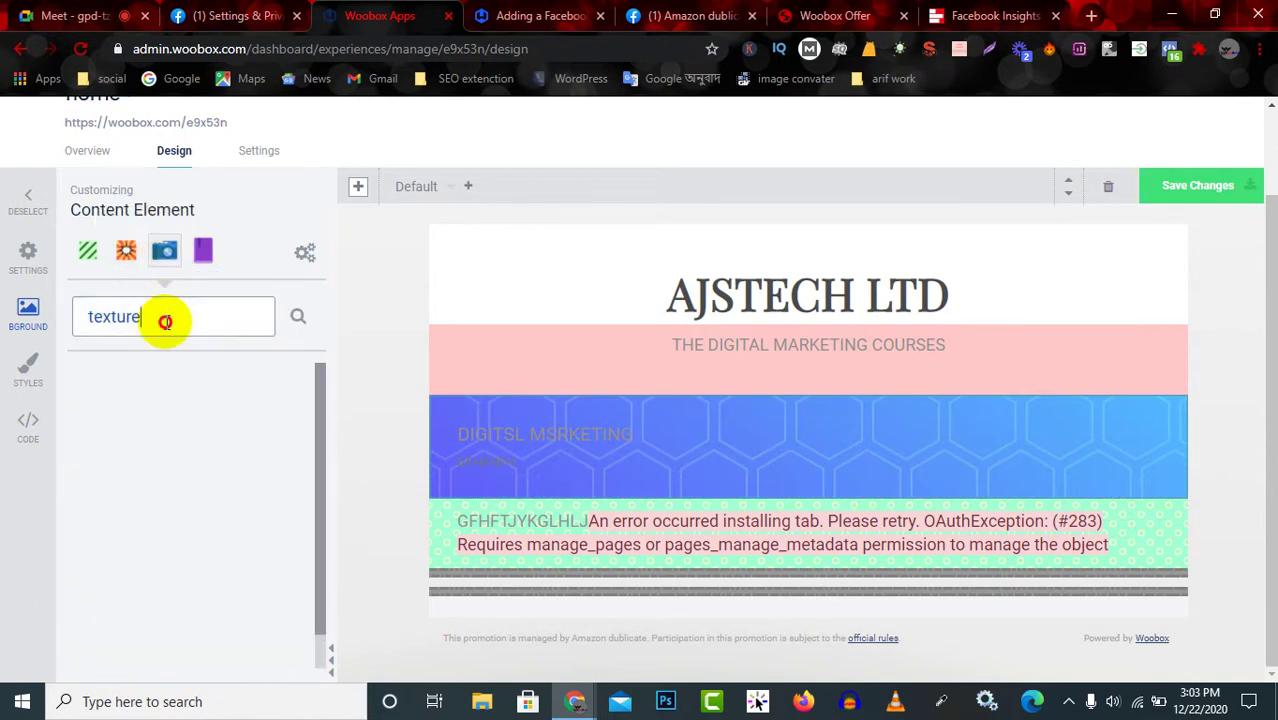
pyautogui.press('Return')
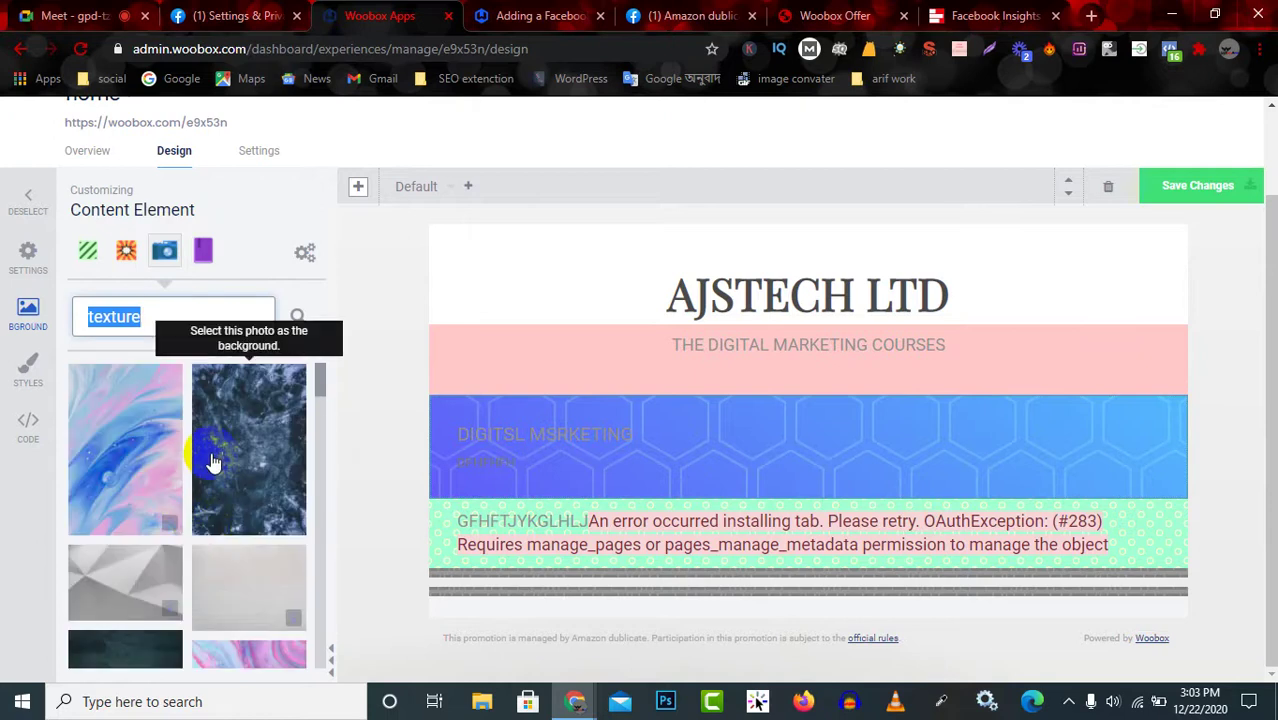
pyautogui.click(233, 490)
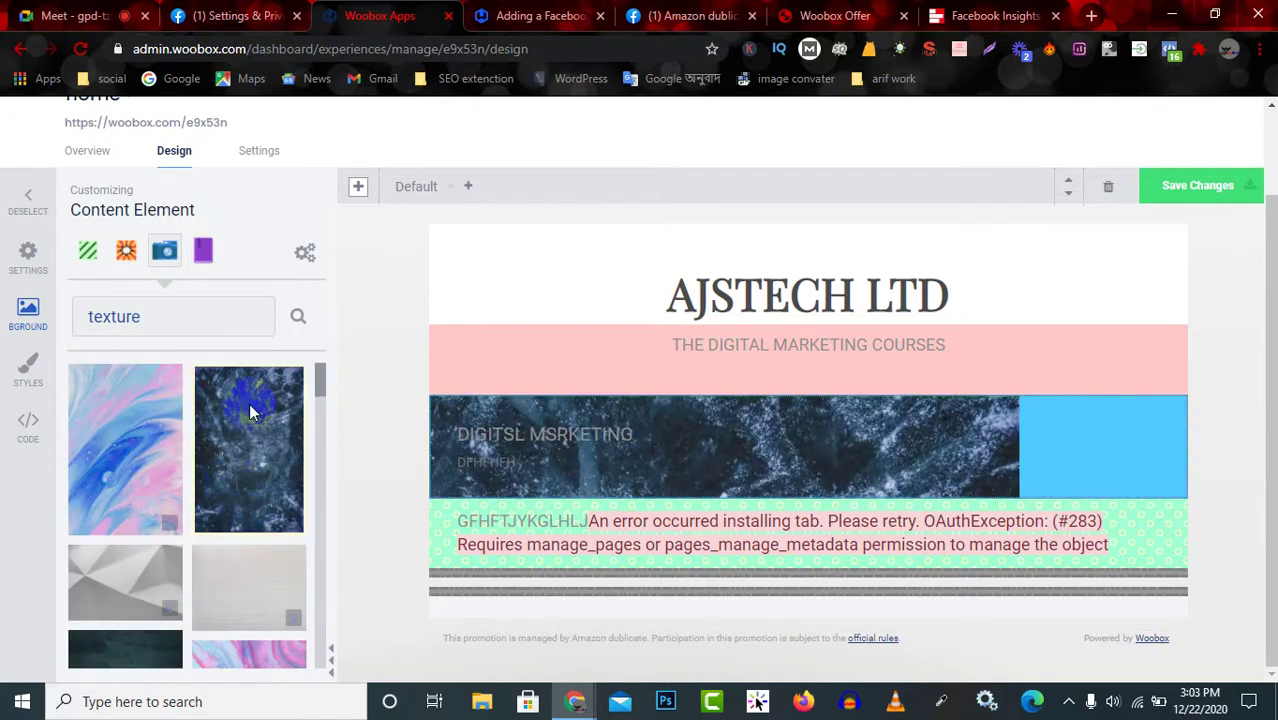
pyautogui.click(205, 254)
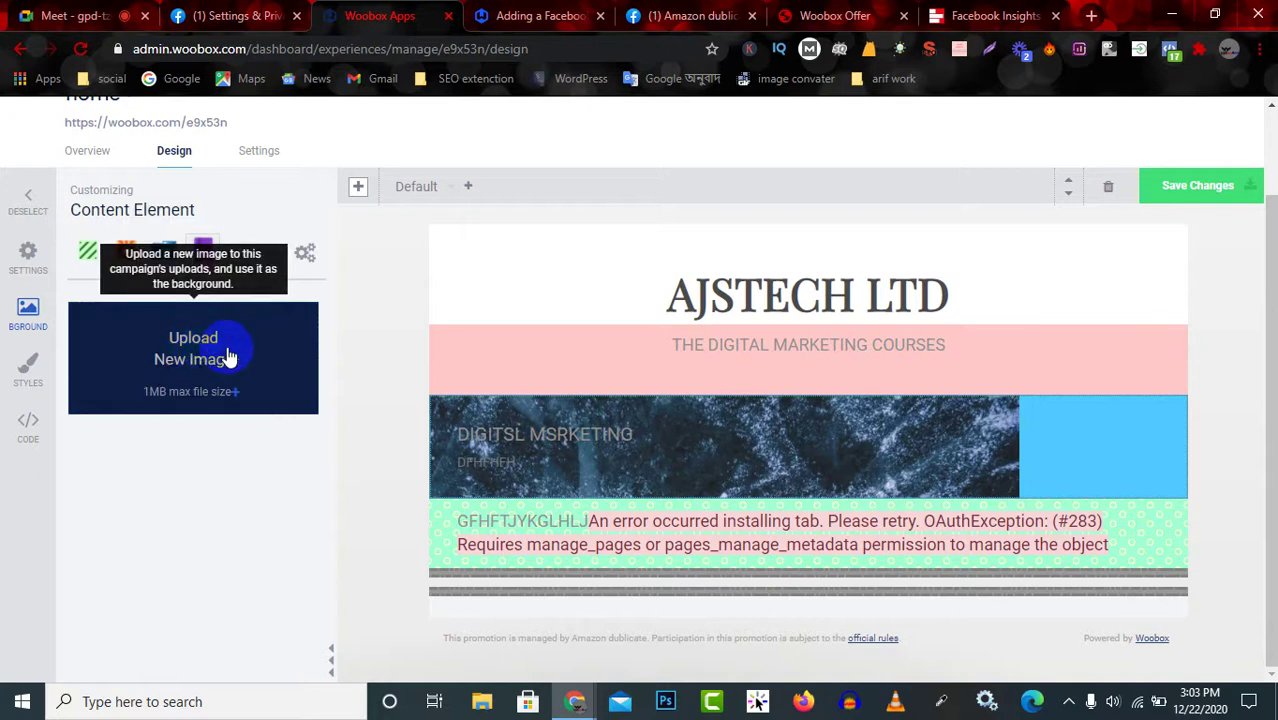
pyautogui.click(152, 408)
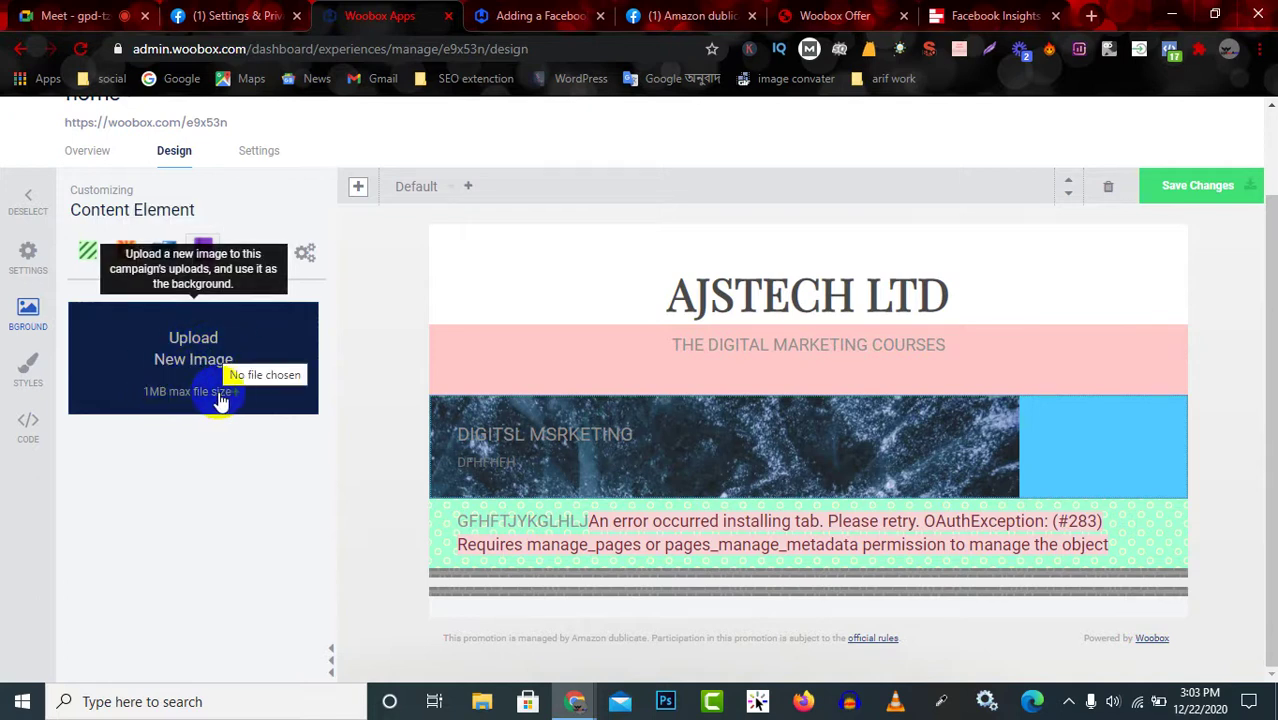
# Align the section's background image to Center Right.
pyautogui.click(305, 252)
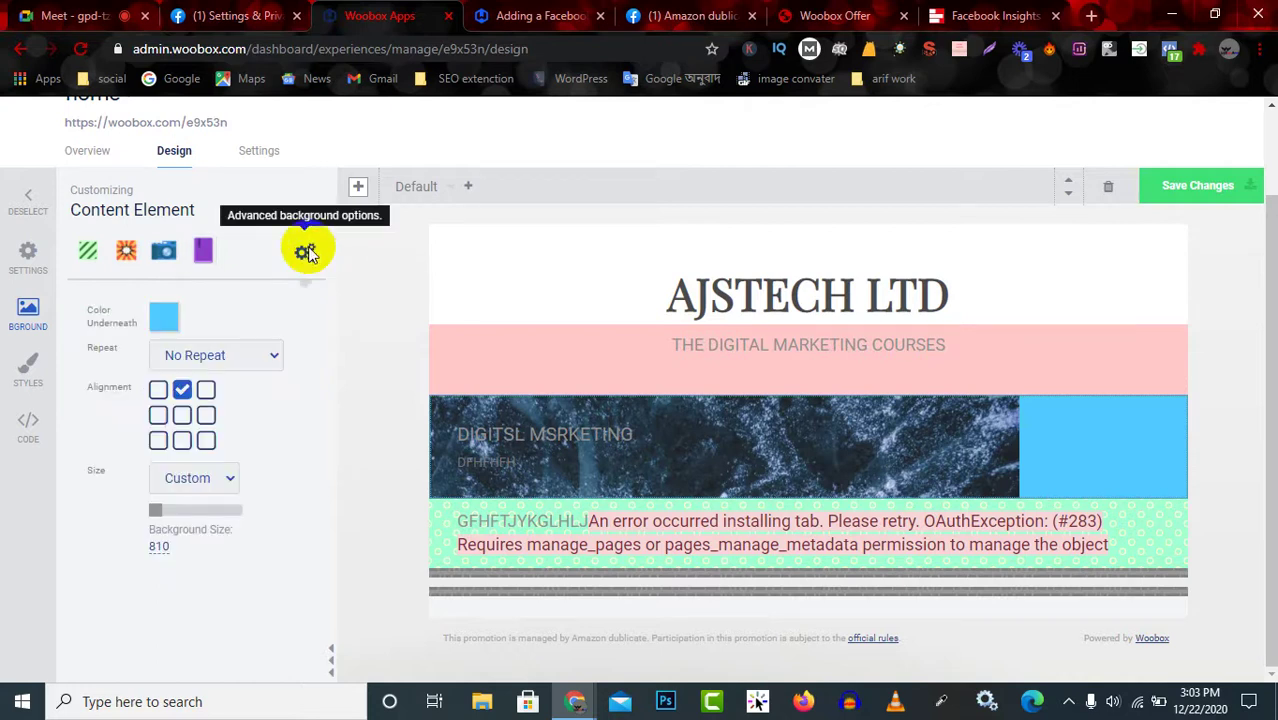
pyautogui.click(158, 392)
pyautogui.click(158, 415)
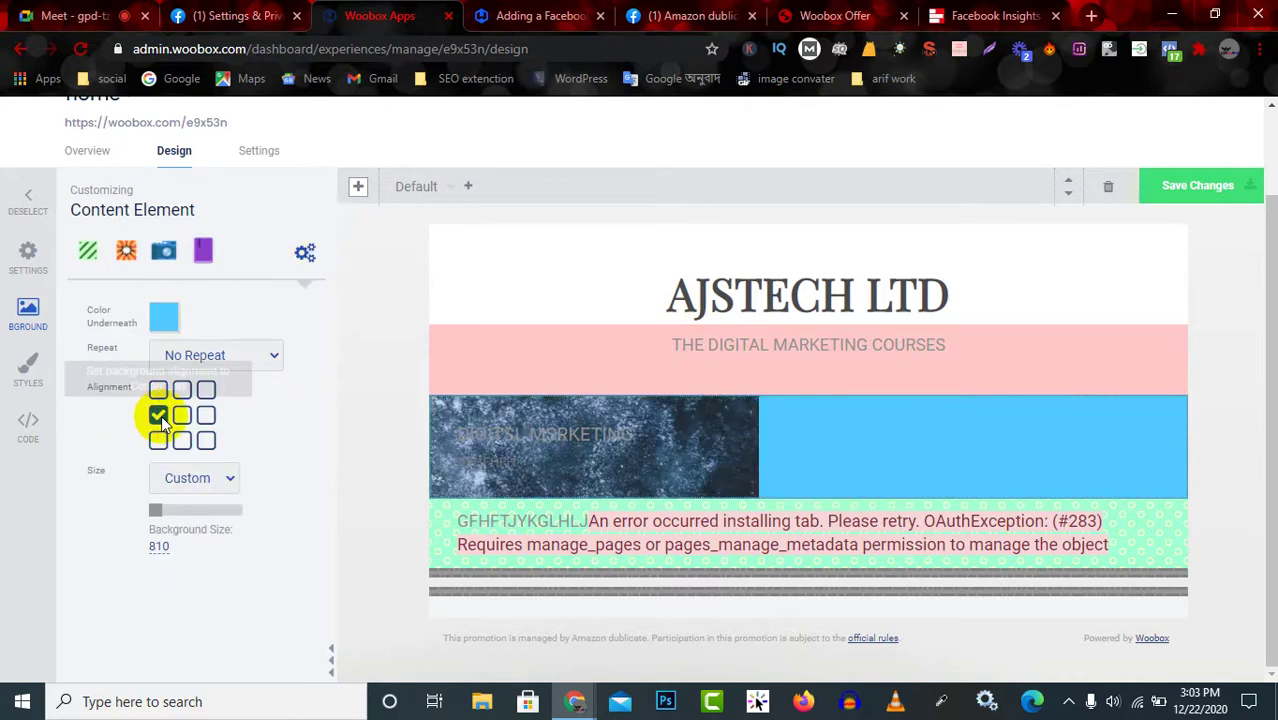
pyautogui.click(181, 415)
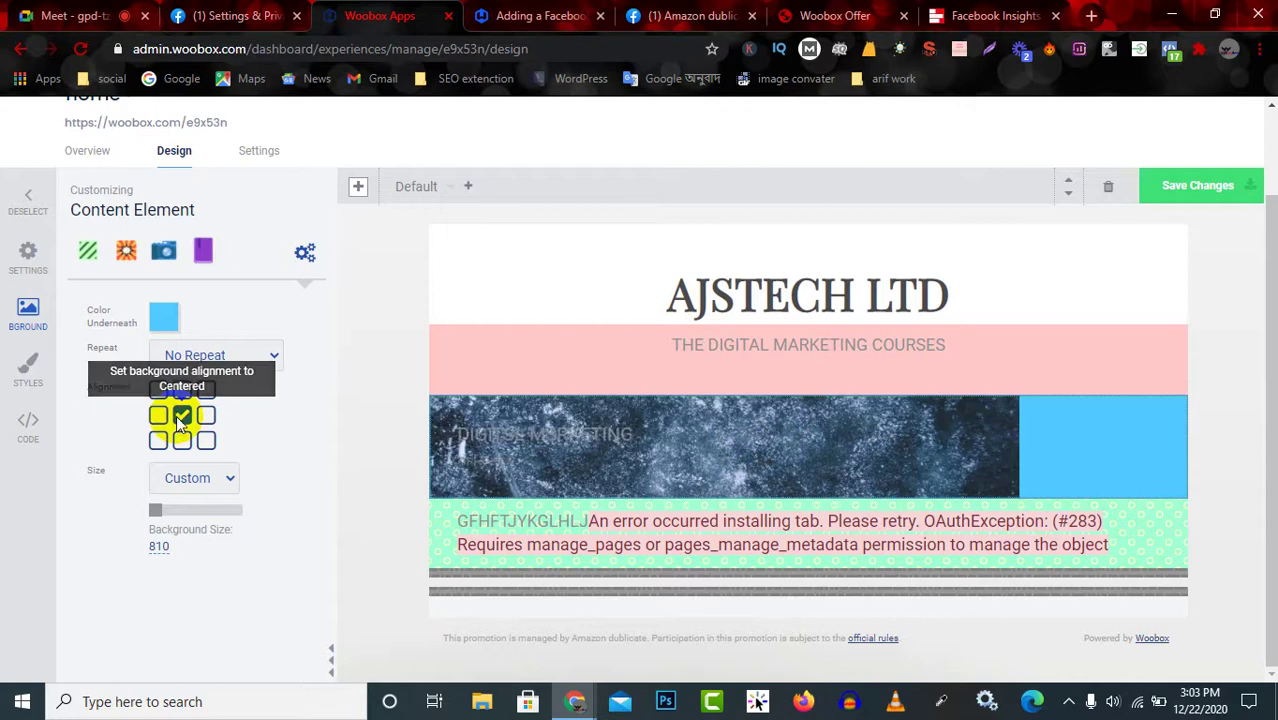
pyautogui.click(206, 415)
# Set the background image to a custom size of 384.
pyautogui.click(203, 476)
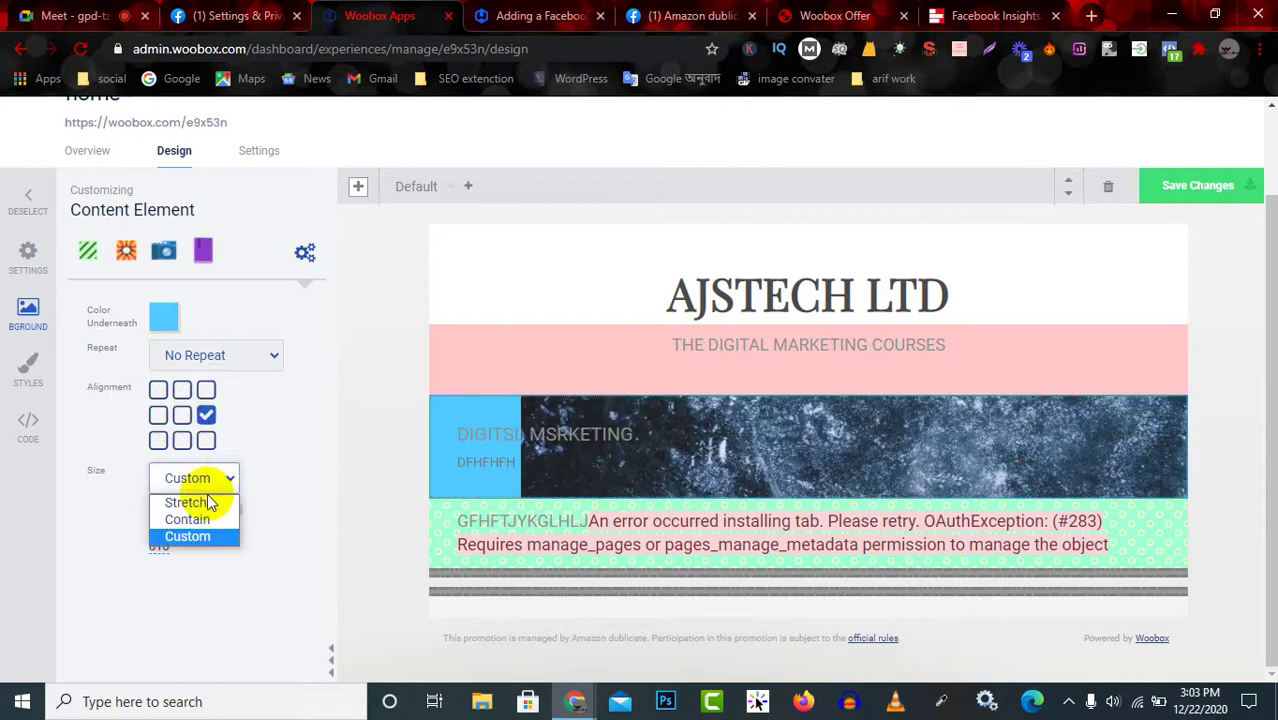
pyautogui.click(205, 503)
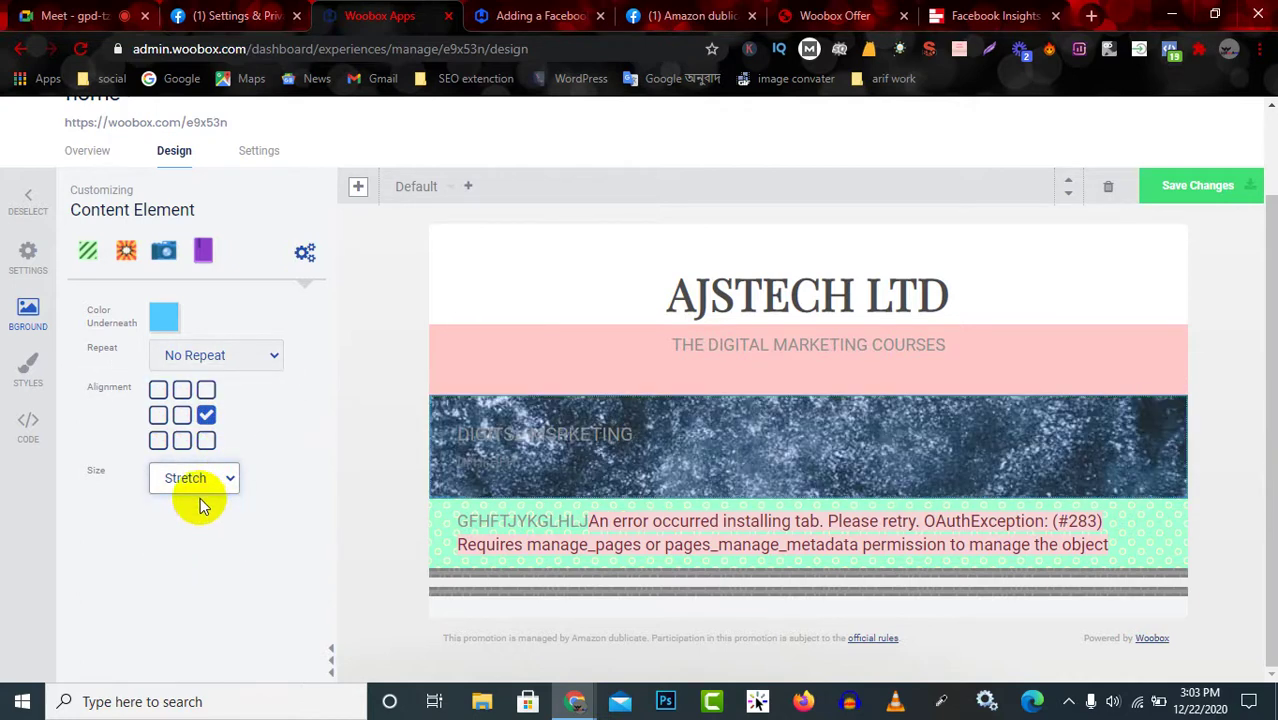
pyautogui.click(200, 478)
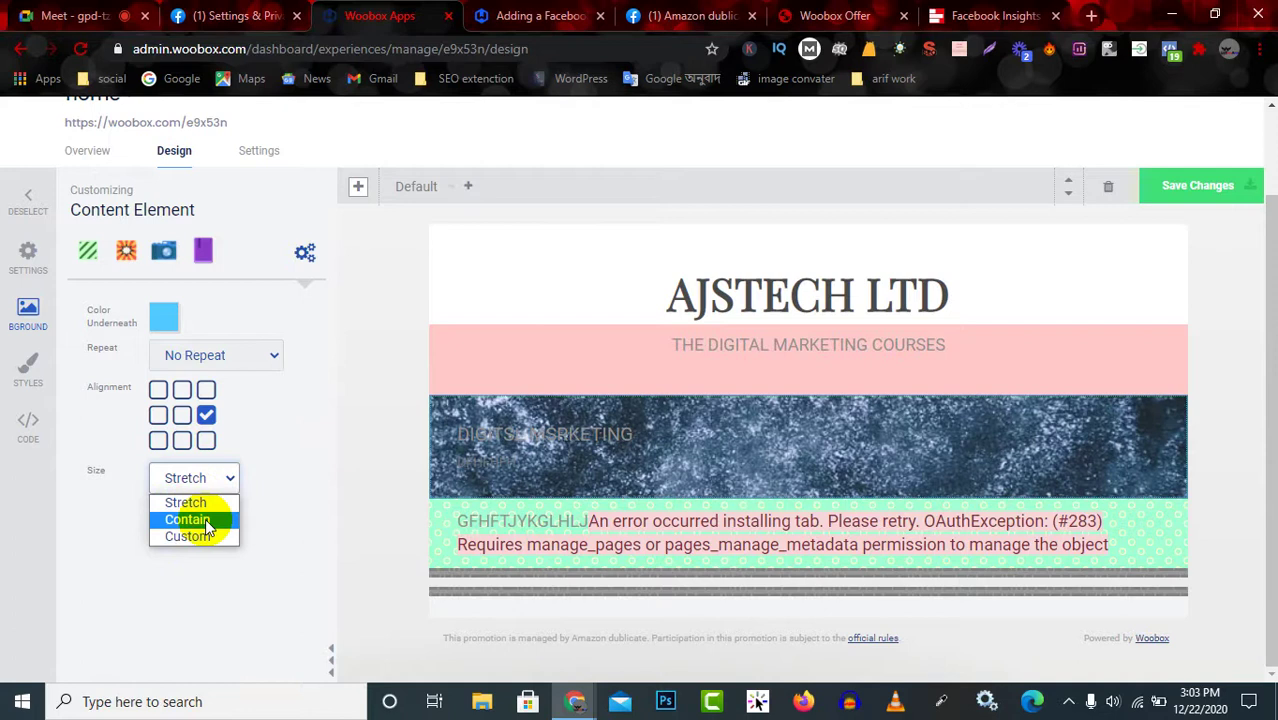
pyautogui.click(195, 519)
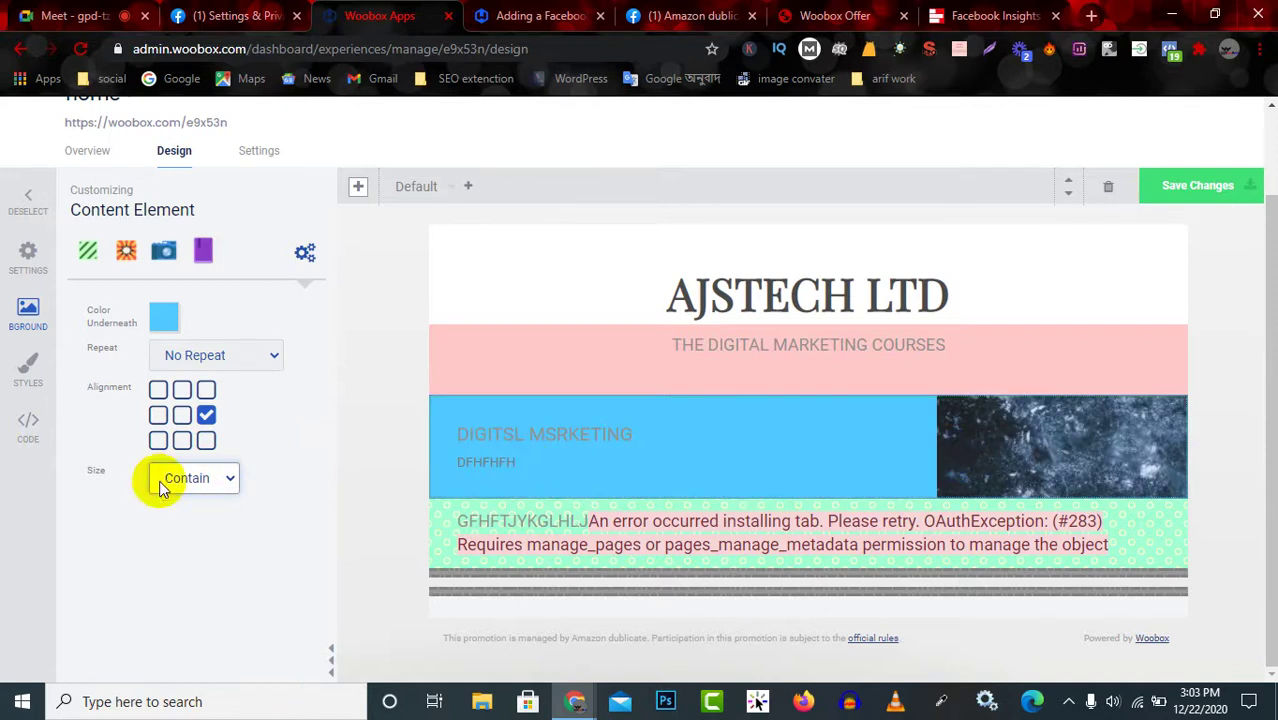
pyautogui.click(175, 478)
pyautogui.click(195, 535)
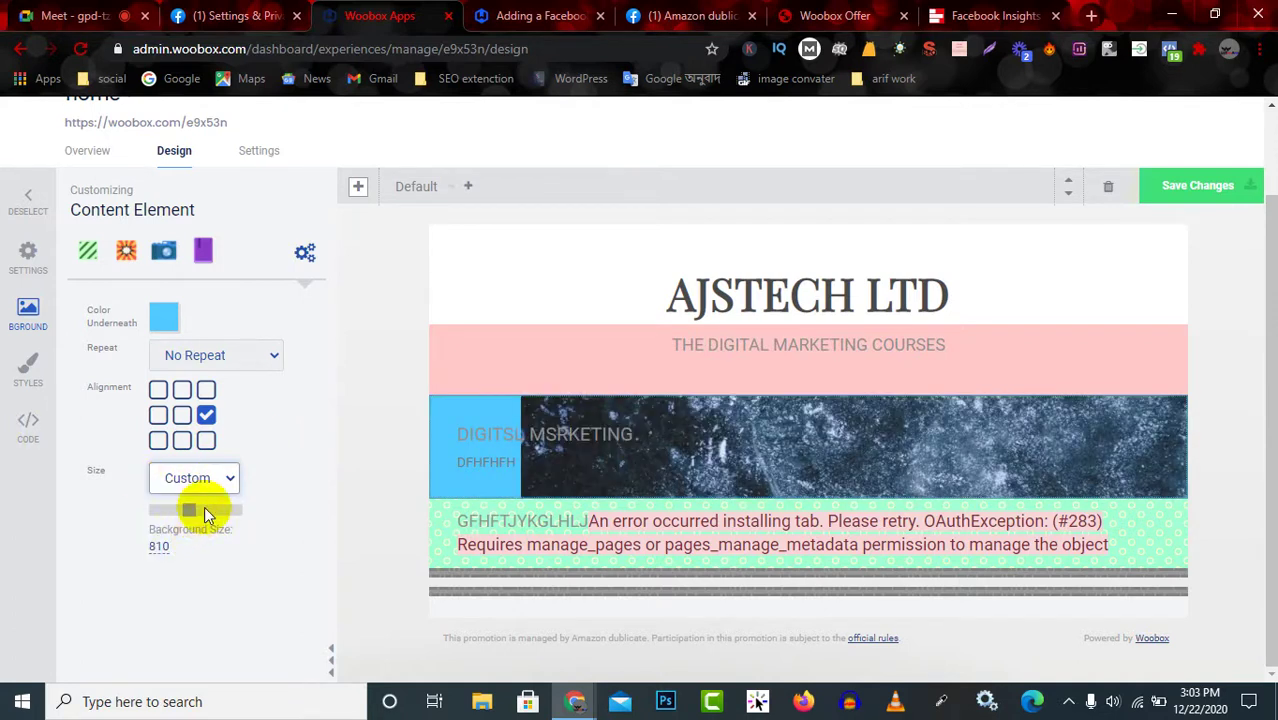
pyautogui.moveTo(189, 510); pyautogui.dragTo(178, 518)
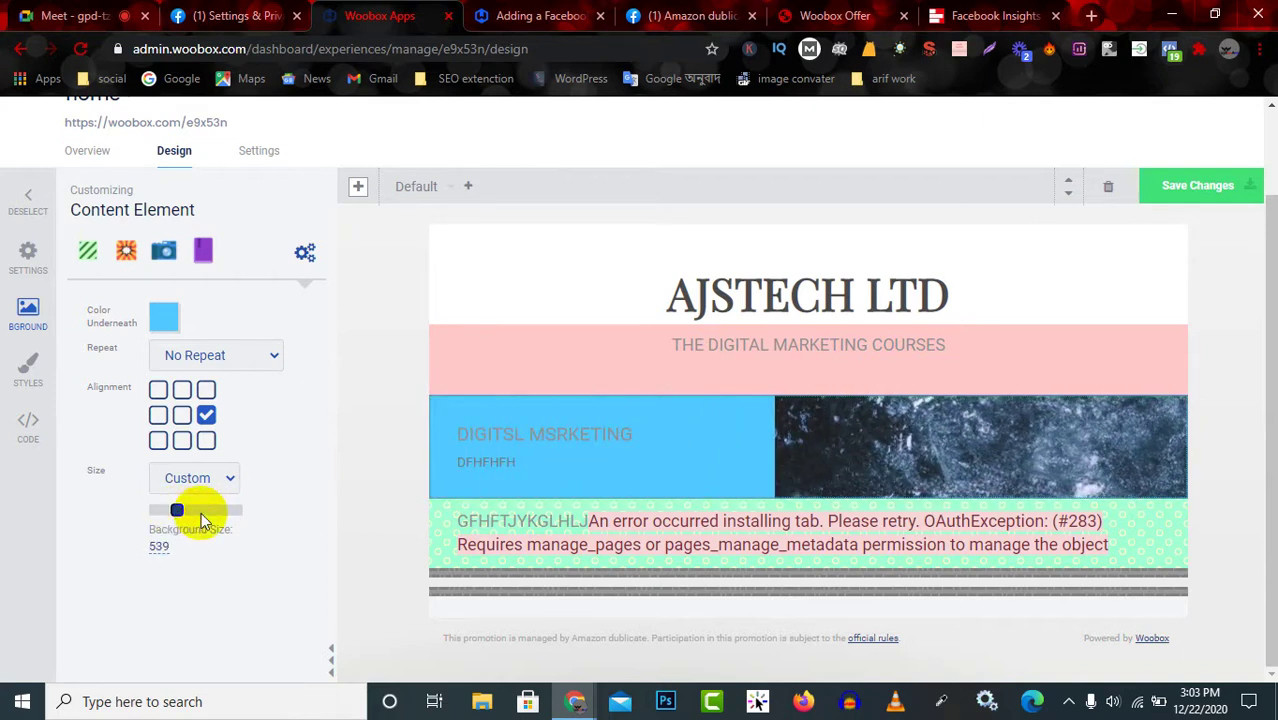
pyautogui.moveTo(177, 510); pyautogui.dragTo(171, 513)
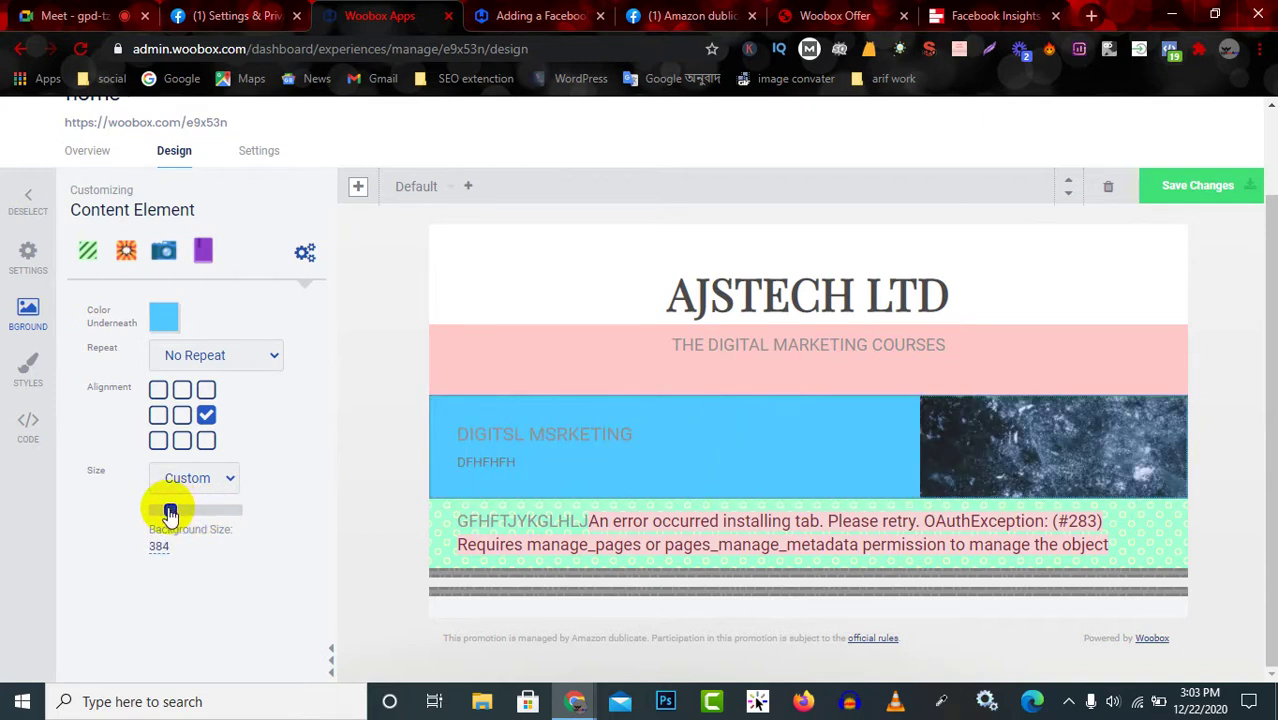
pyautogui.click(95, 513)
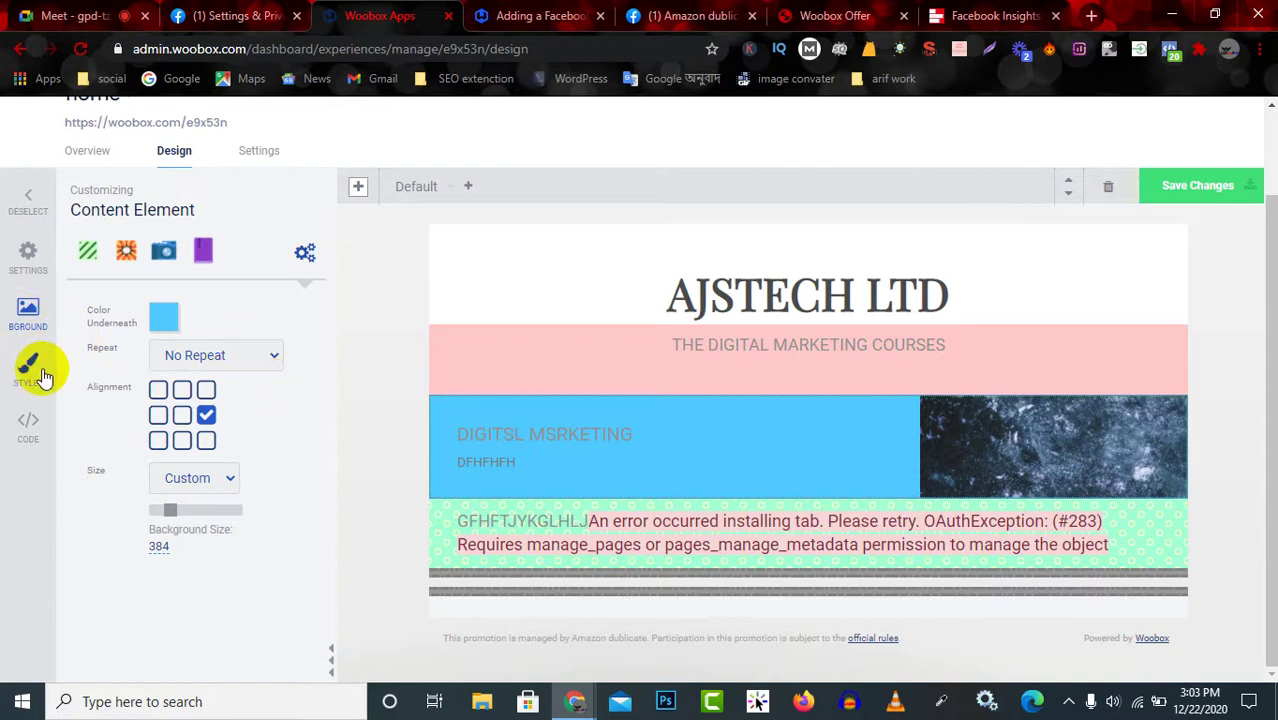
pyautogui.scroll(1, 106, 288)
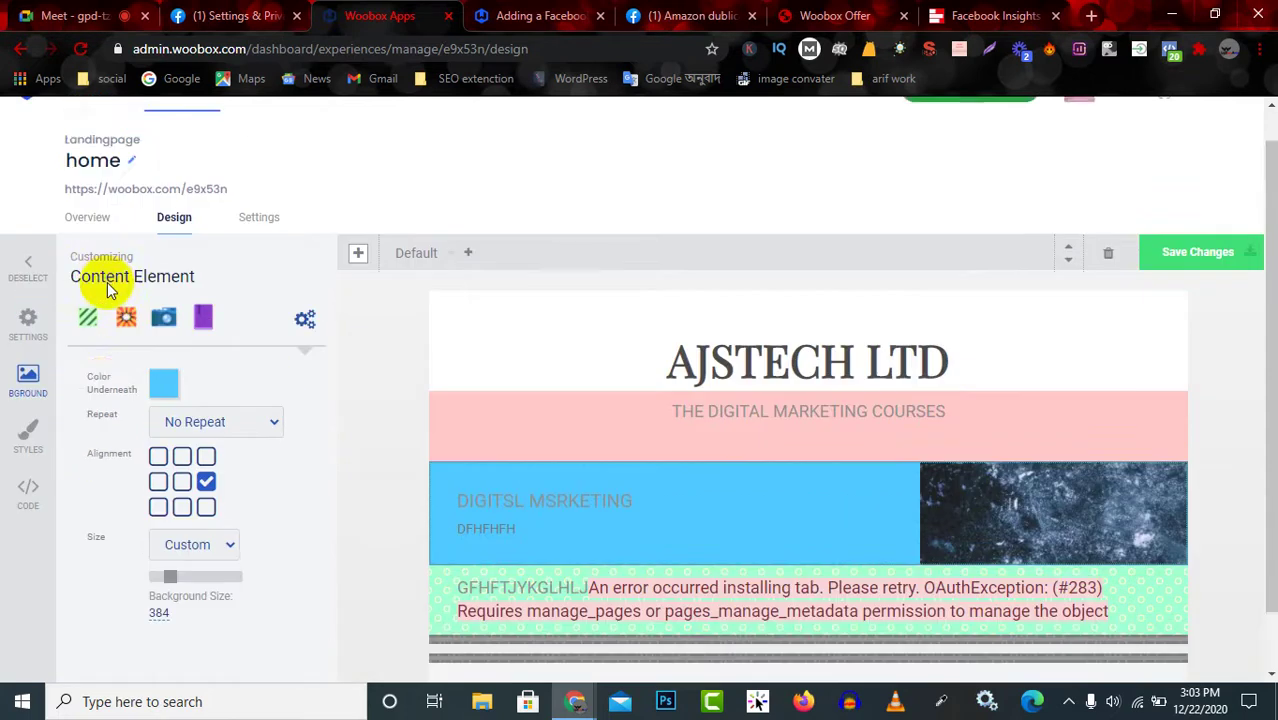
pyautogui.scroll(-1, 119, 288)
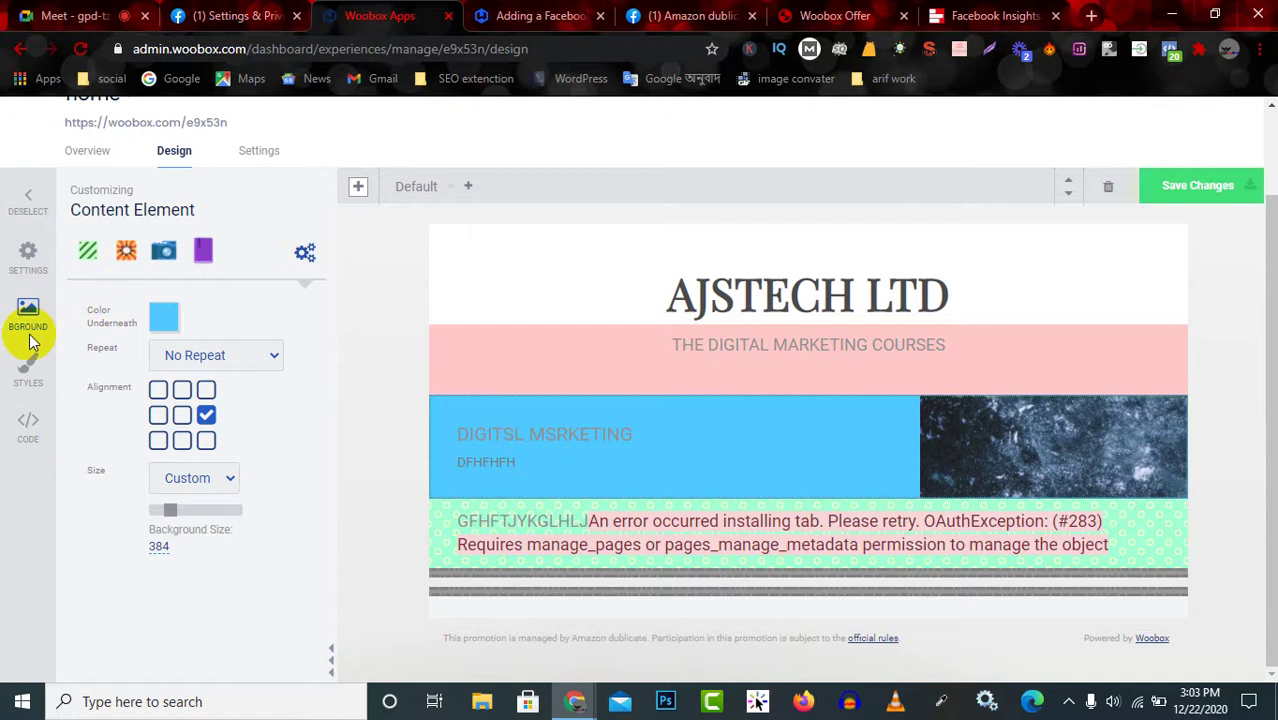
pyautogui.click(28, 366)
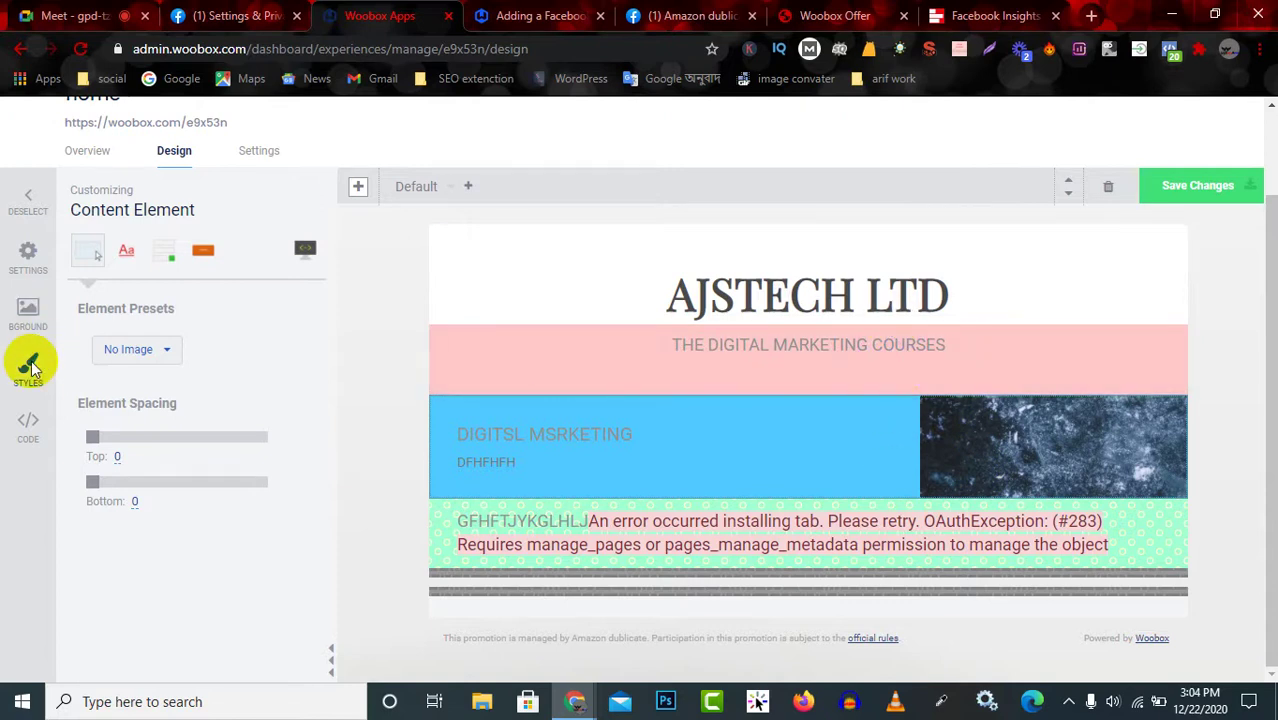
# Show the BGROUND pattern grid for the blue DIGITSL MSRKETING section.
pyautogui.click(30, 309)
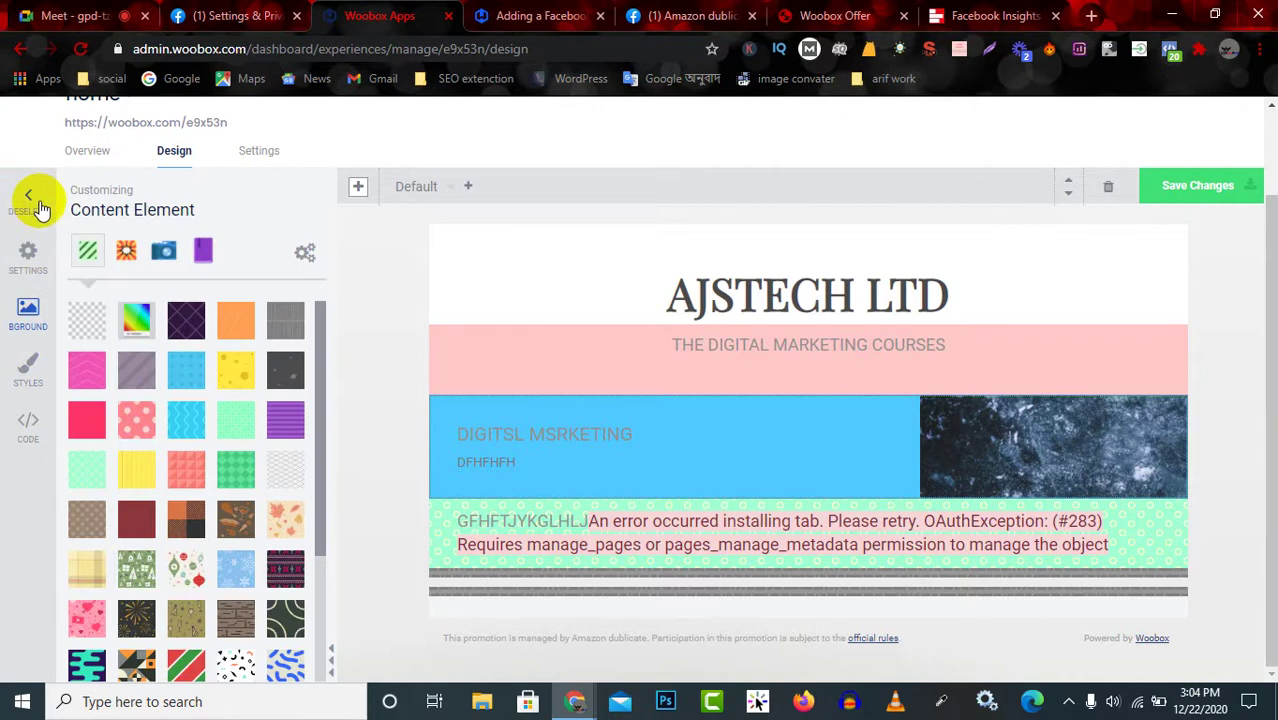
# Add two Divider elements at the top of the page.
pyautogui.click(40, 207)
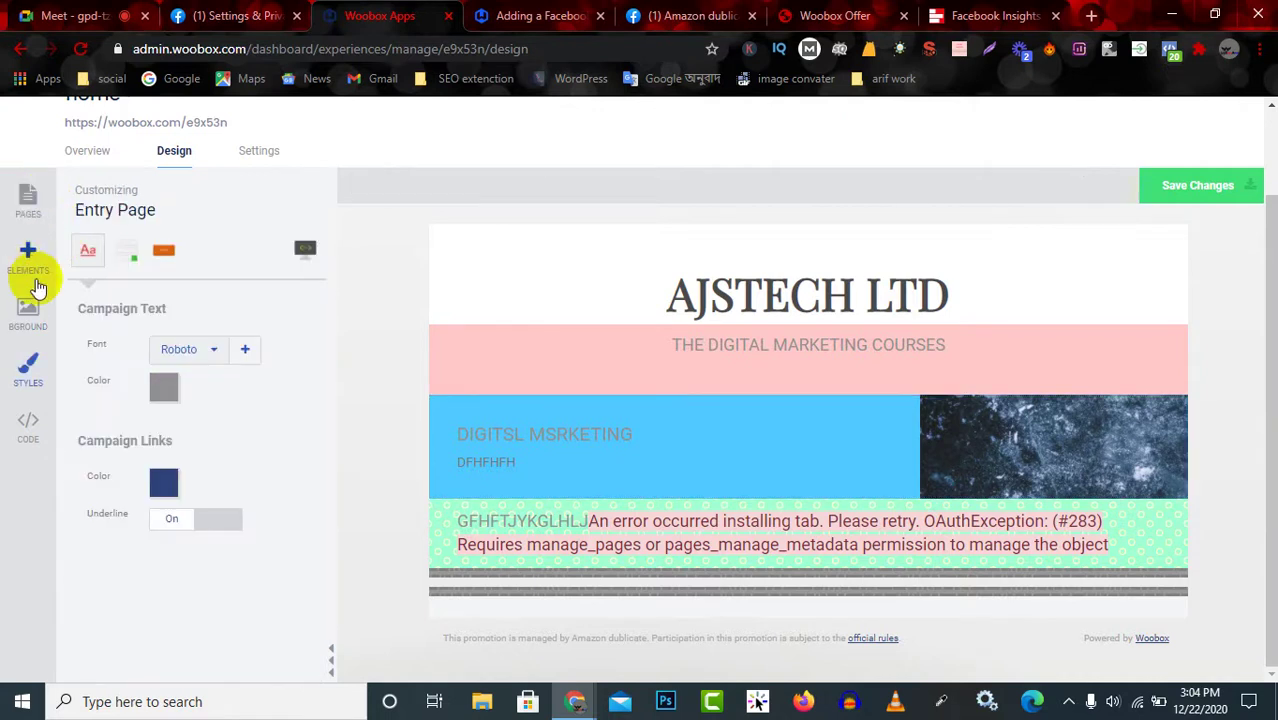
pyautogui.click(30, 259)
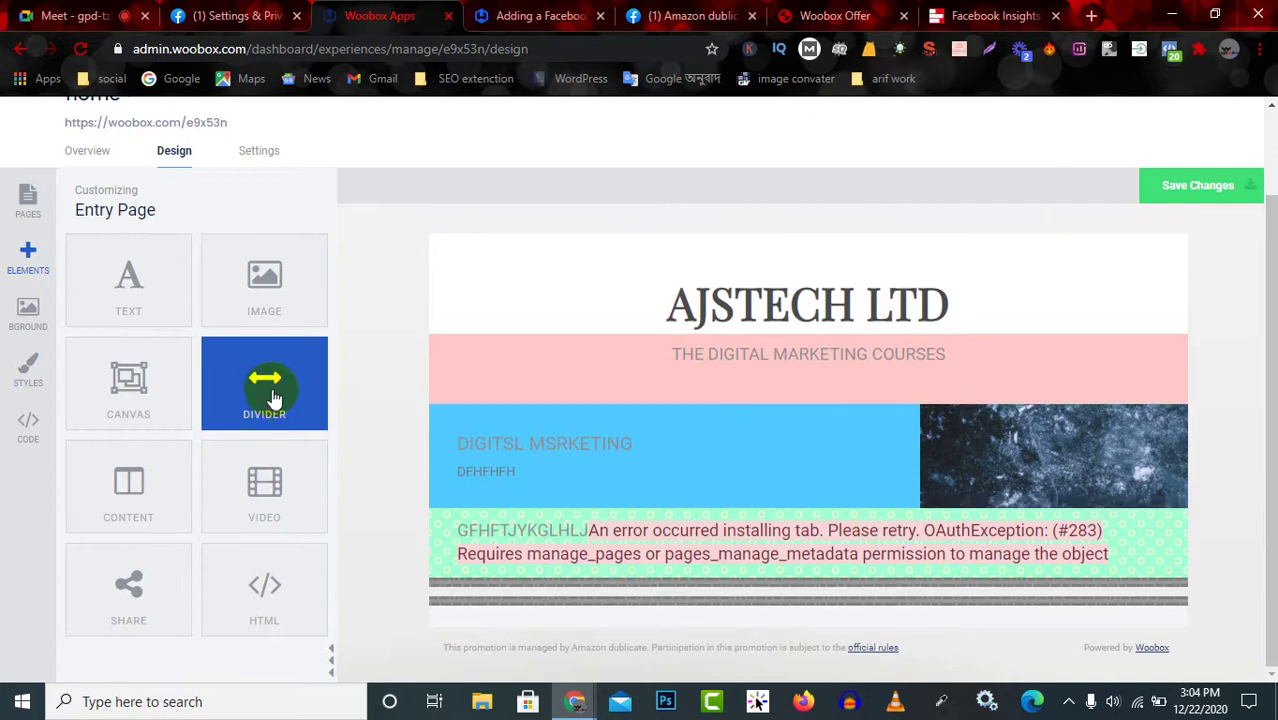
pyautogui.click(668, 347)
pyautogui.click(656, 362)
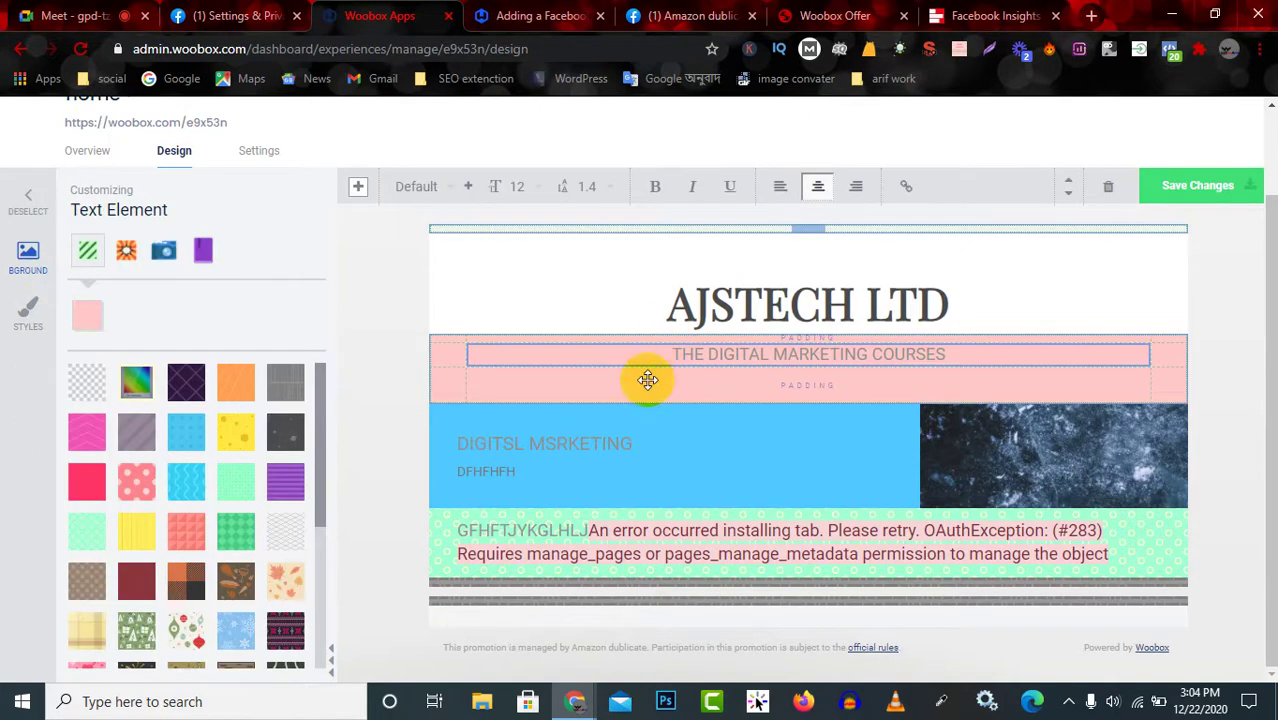
pyautogui.click(30, 200)
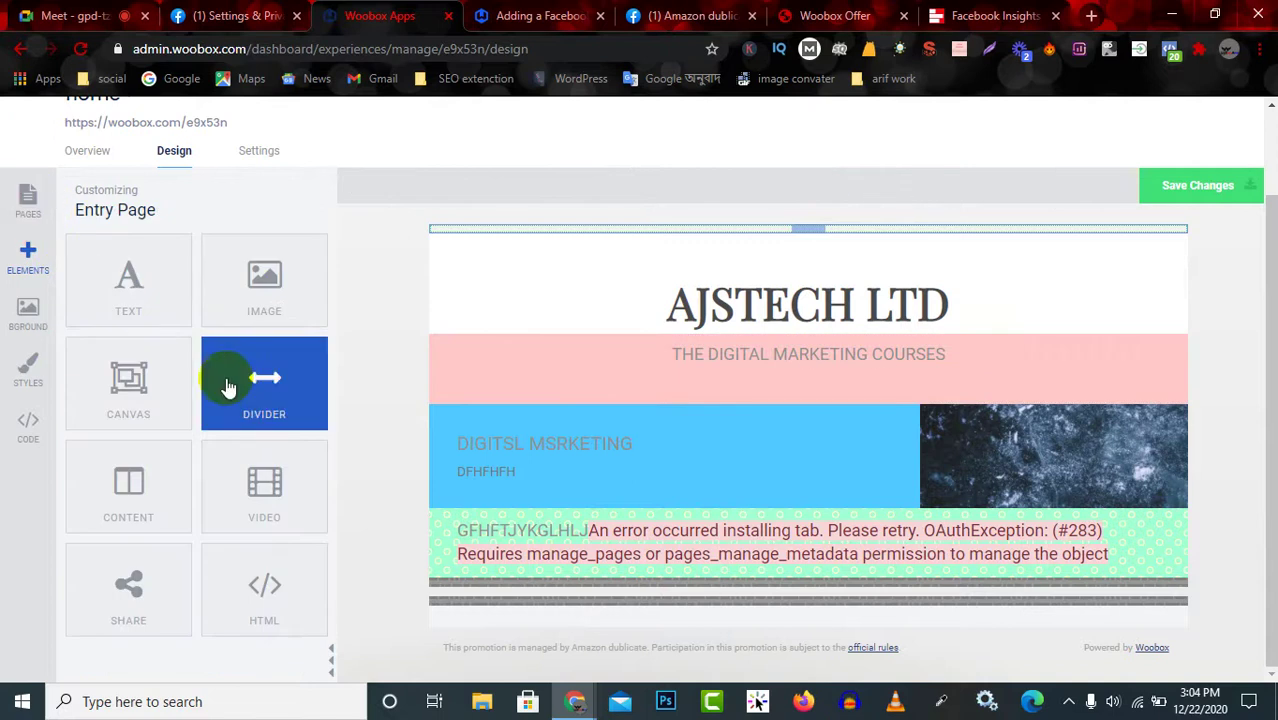
pyautogui.click(270, 392)
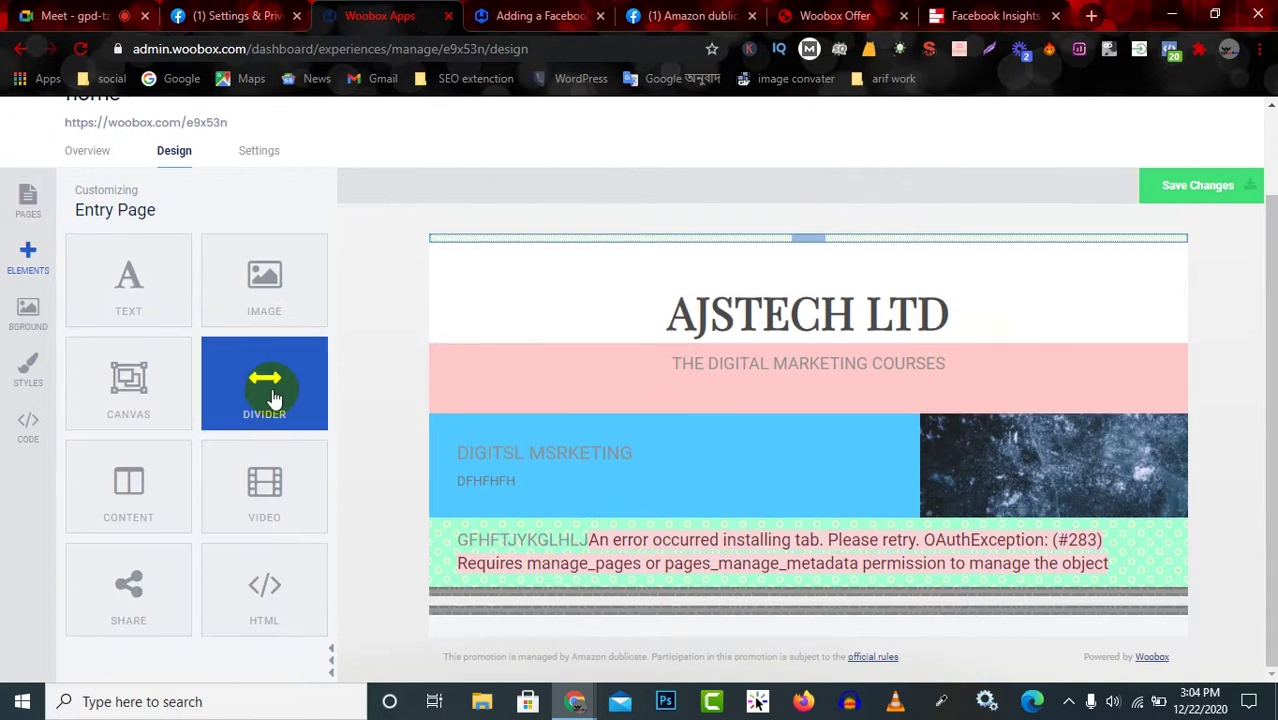
# Add a third divider and move dividers below the title and beneath the pink subtitle band.
pyautogui.click(620, 372)
pyautogui.click(629, 320)
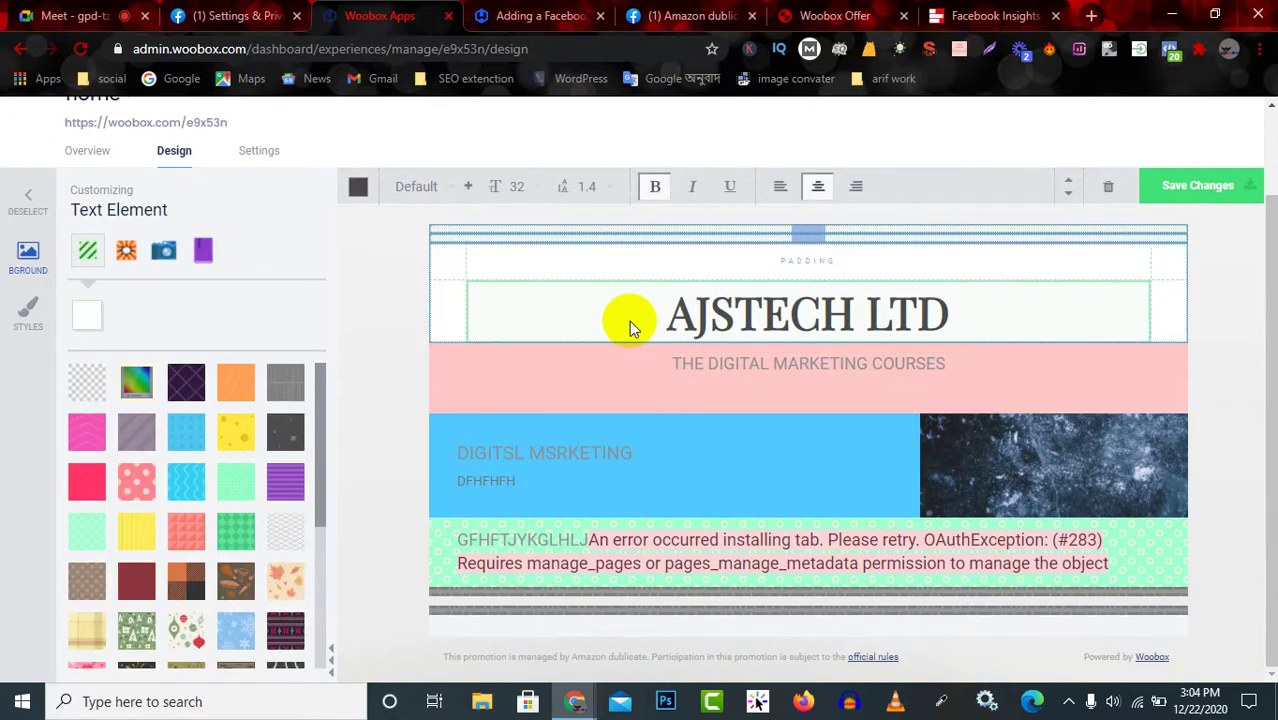
pyautogui.click(31, 207)
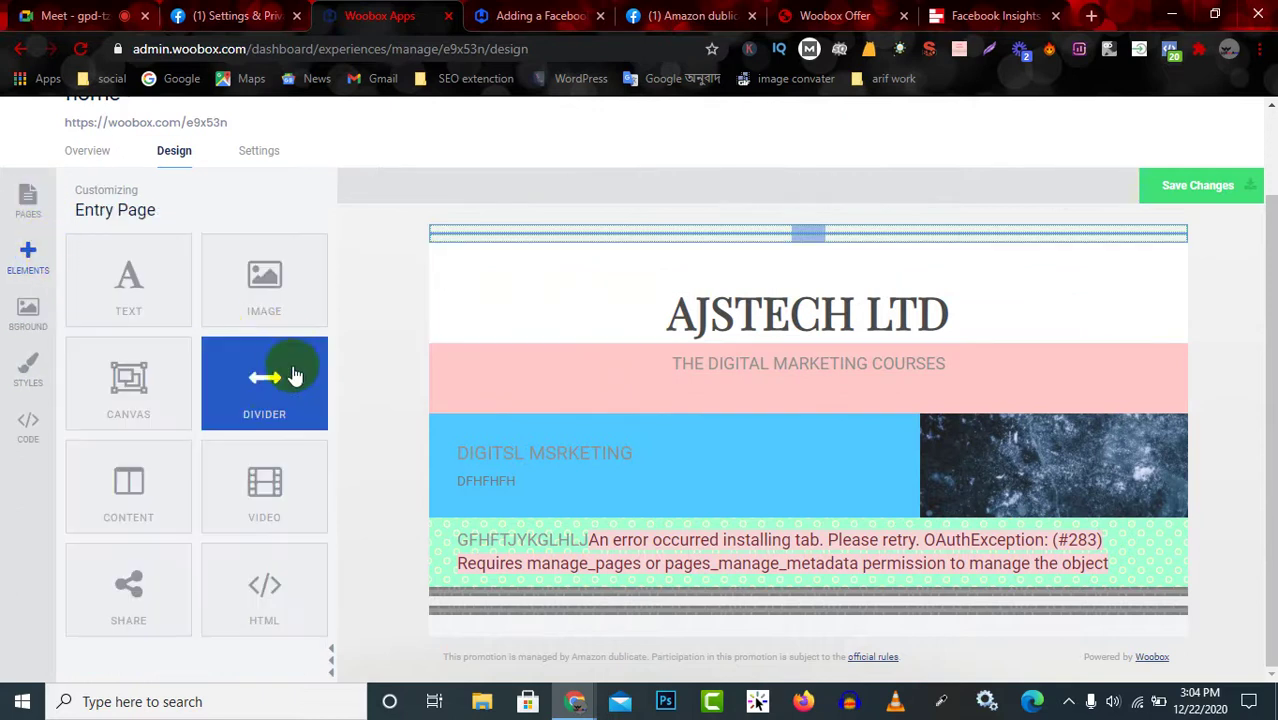
pyautogui.click(262, 388)
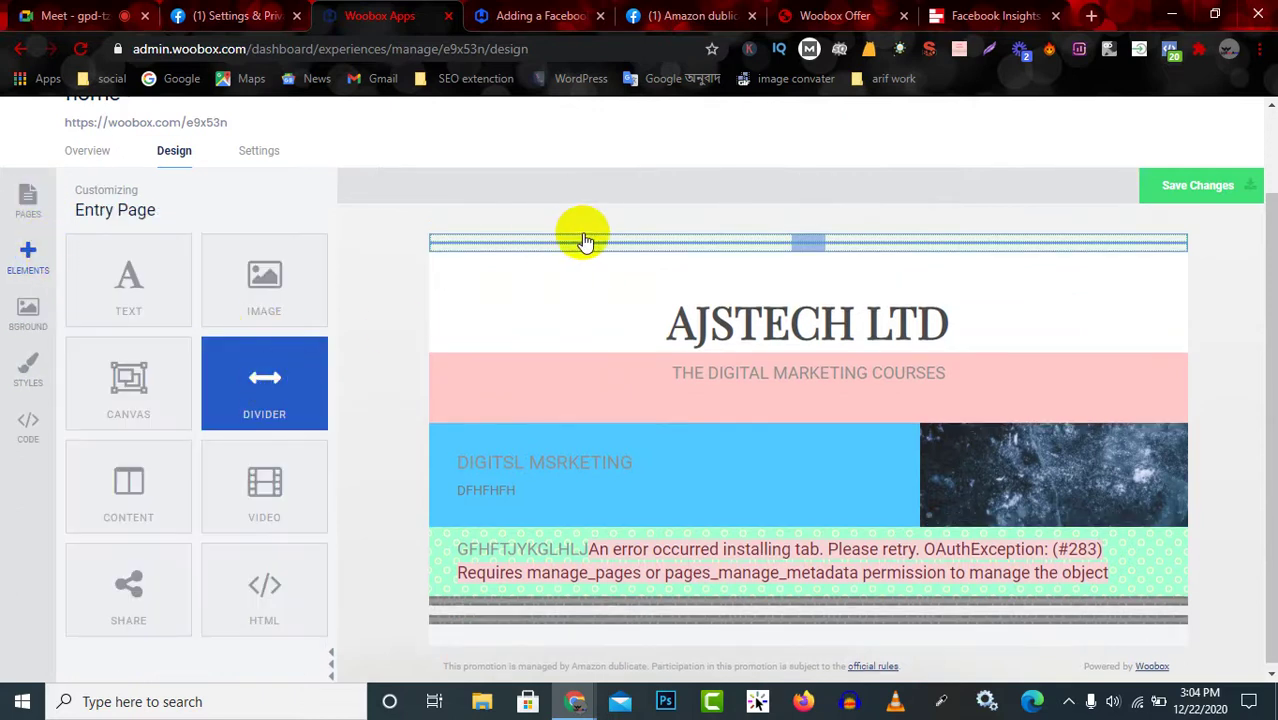
pyautogui.moveTo(604, 236); pyautogui.dragTo(650, 379)
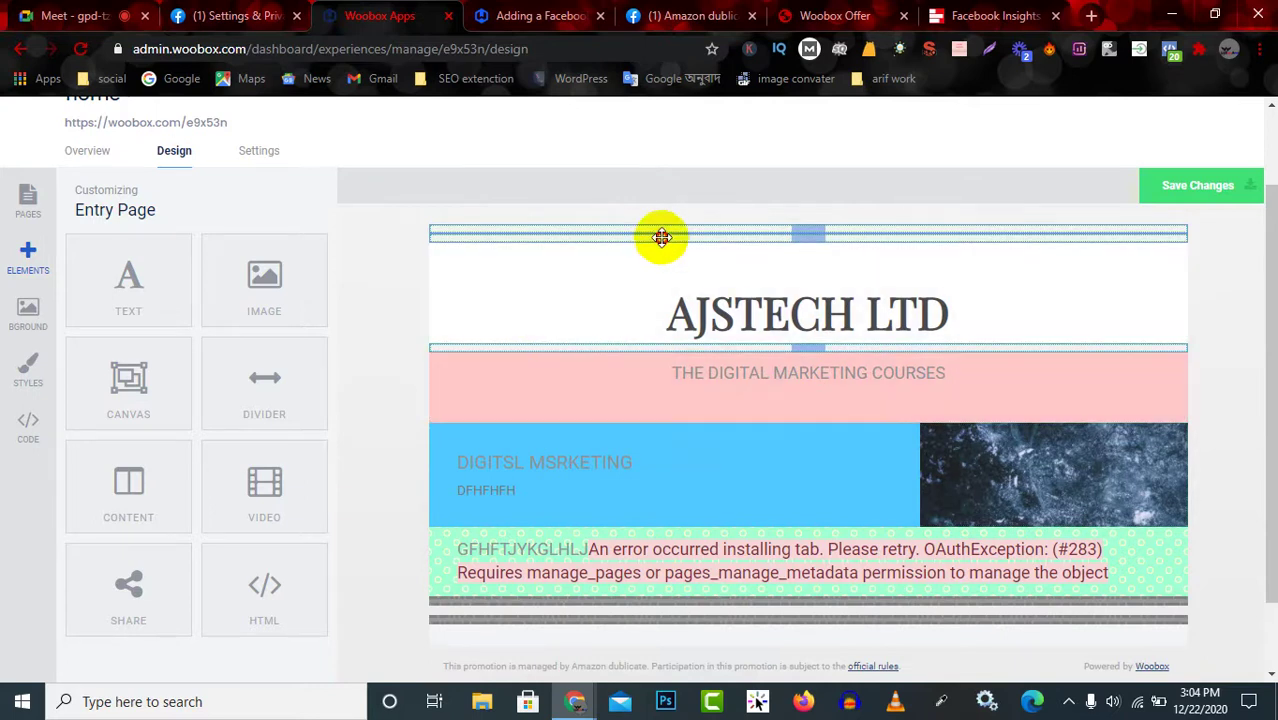
pyautogui.moveTo(656, 237); pyautogui.dragTo(688, 494)
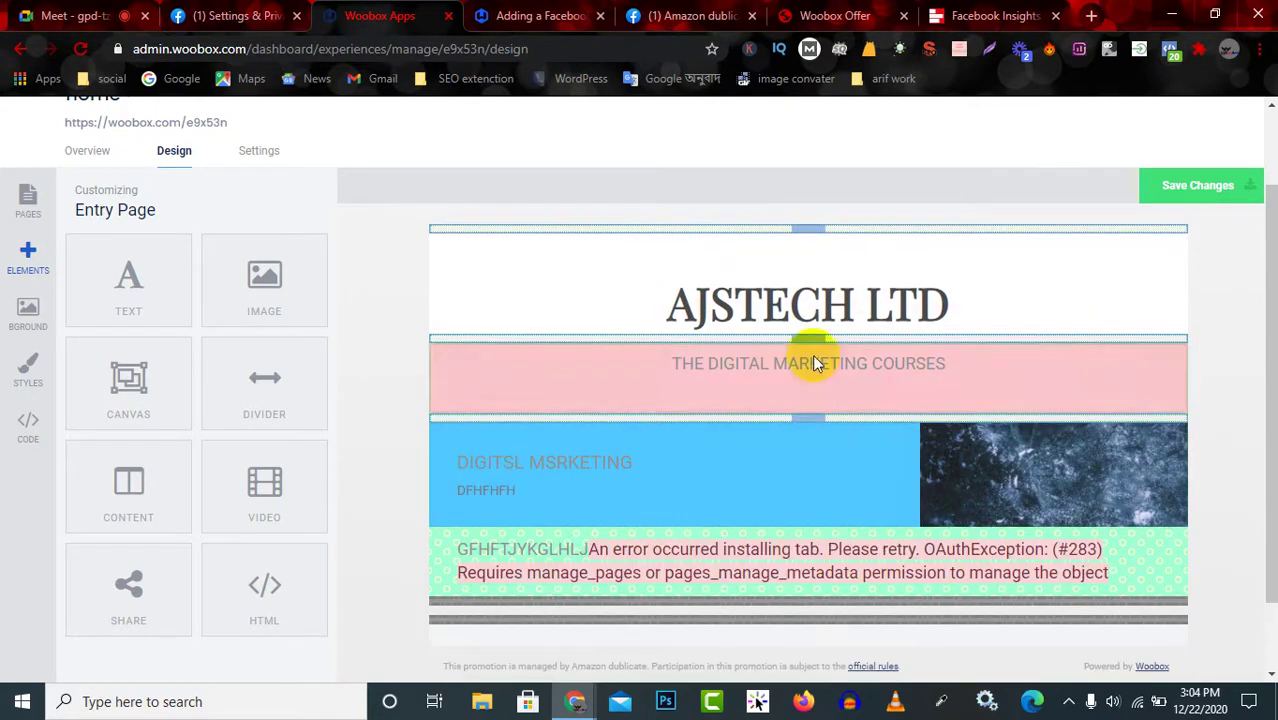
pyautogui.scroll(-2, 827, 485)
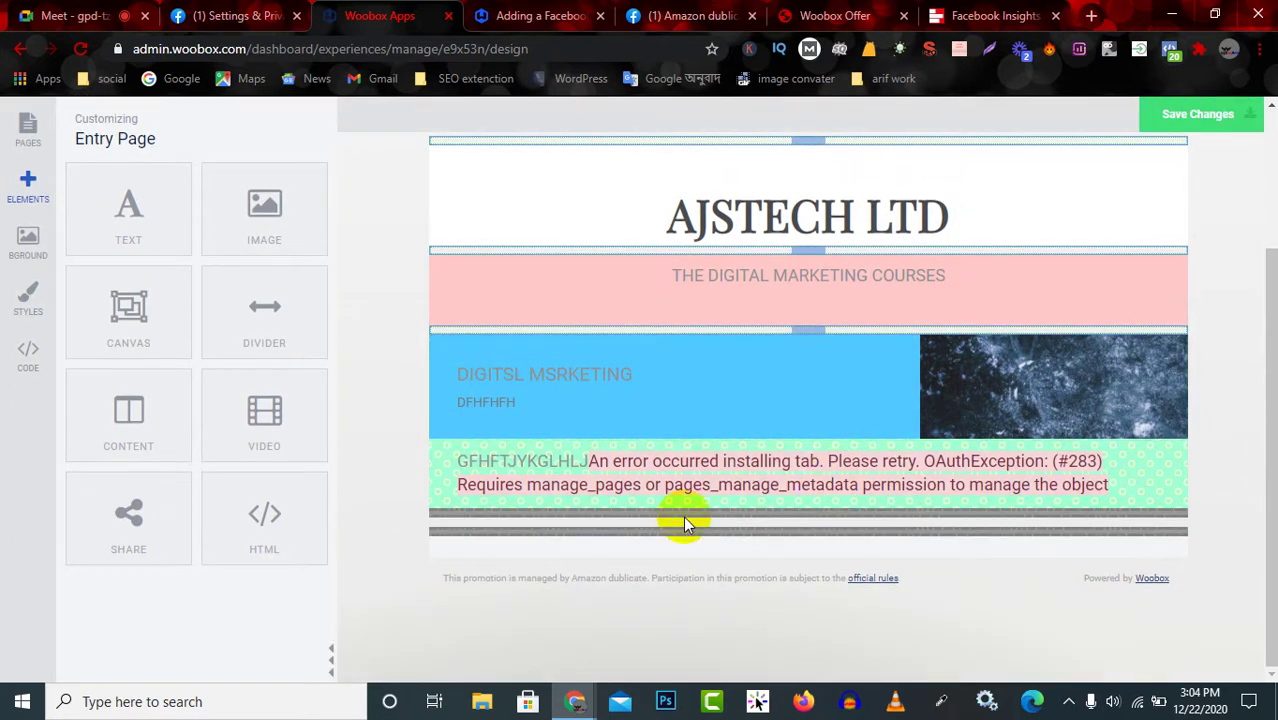
pyautogui.click(751, 386)
pyautogui.click(283, 420)
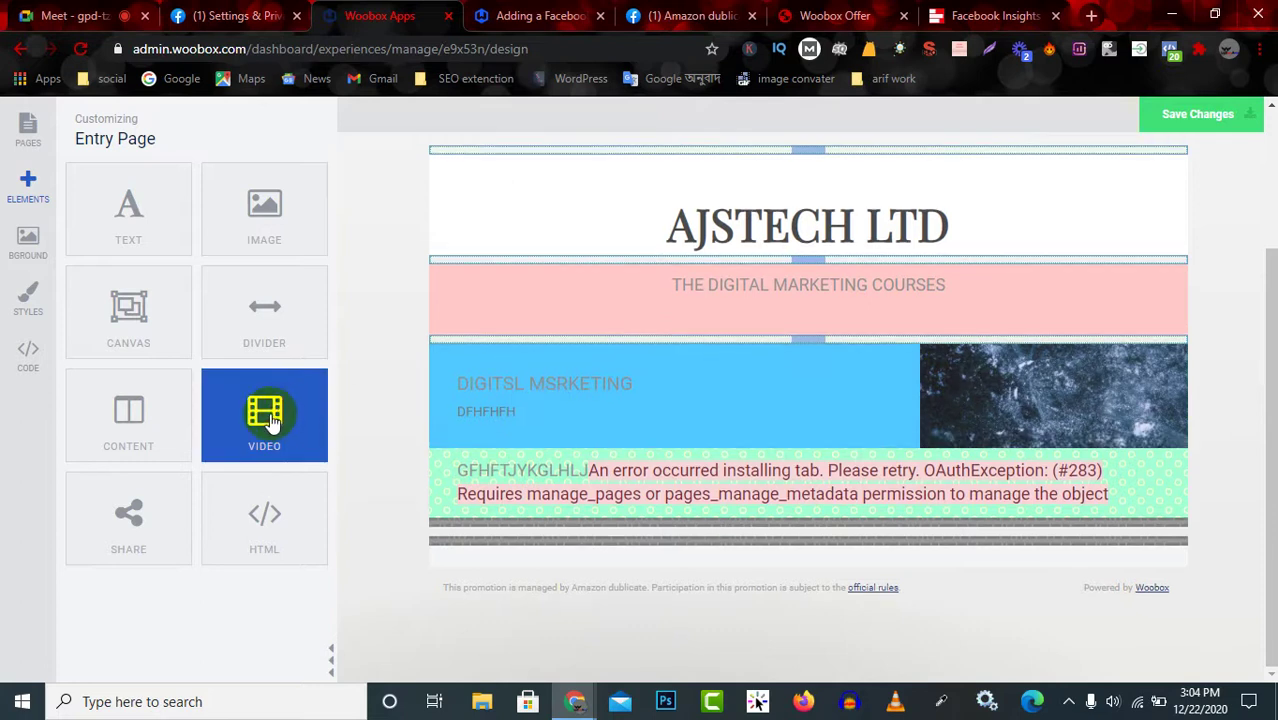
pyautogui.moveTo(270, 422); pyautogui.dragTo(776, 257)
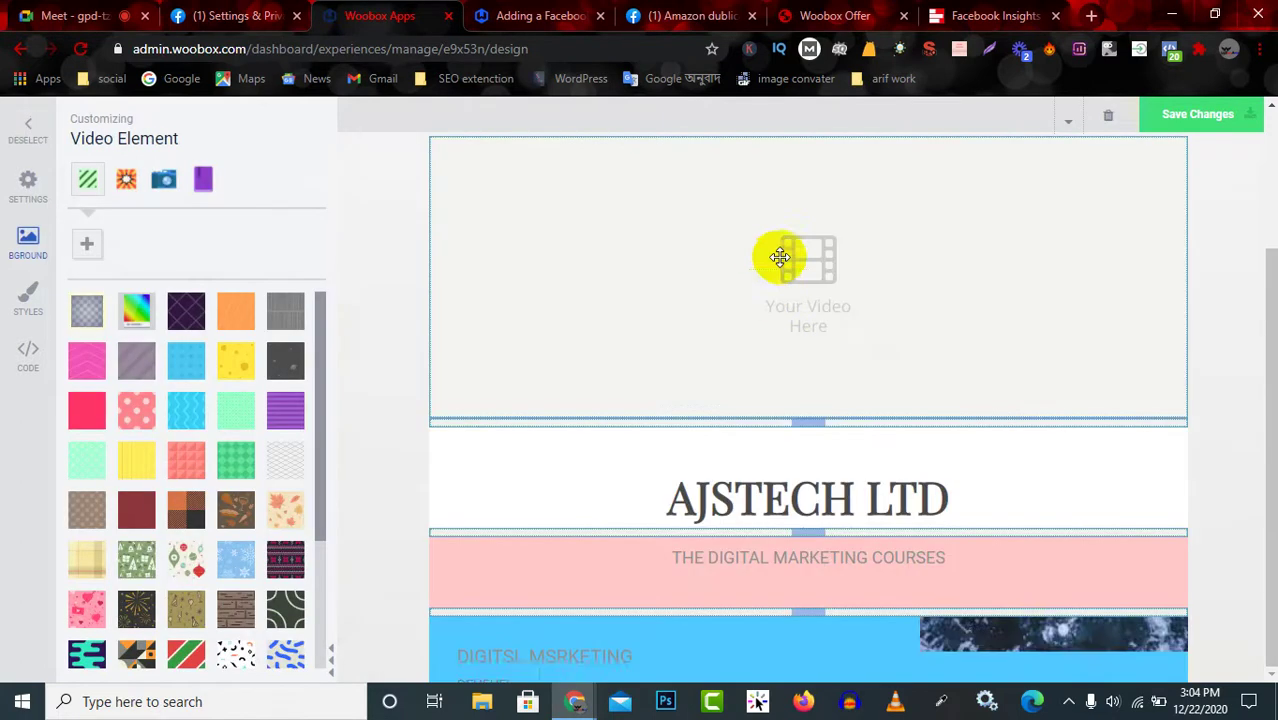
pyautogui.scroll(3, 930, 350)
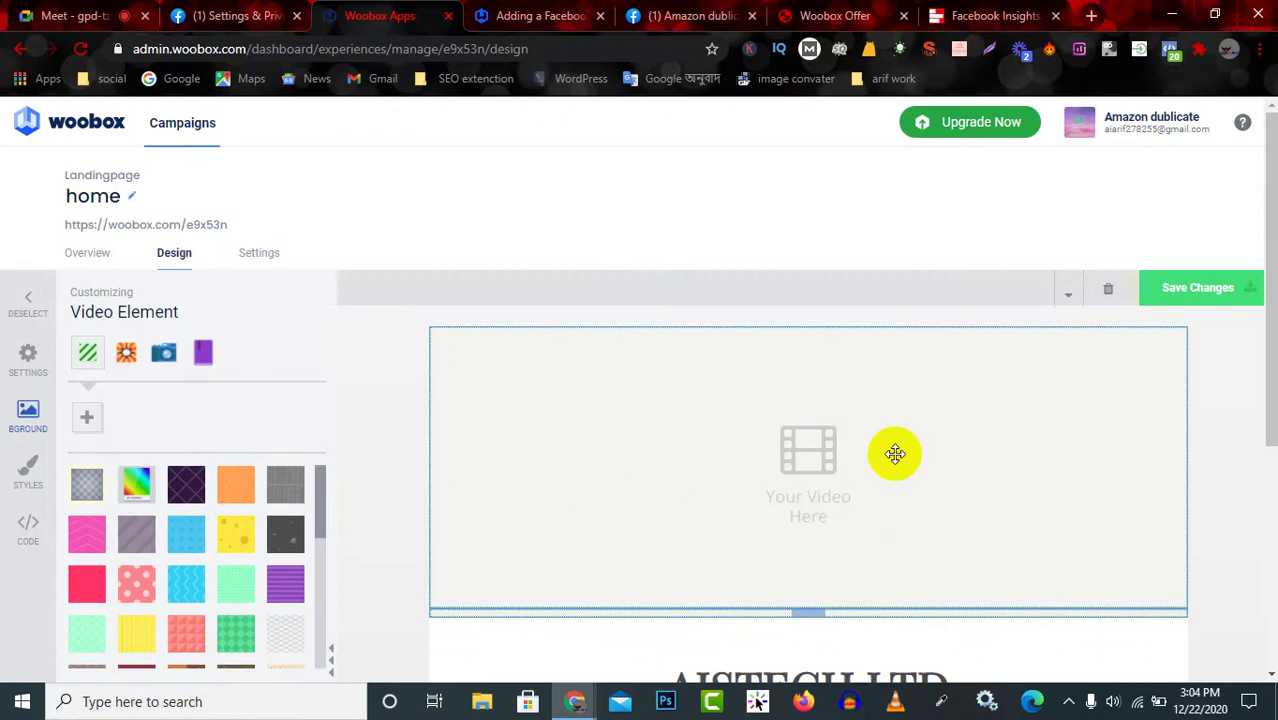
pyautogui.scroll(-1, 665, 486)
pyautogui.scroll(-2, 665, 486)
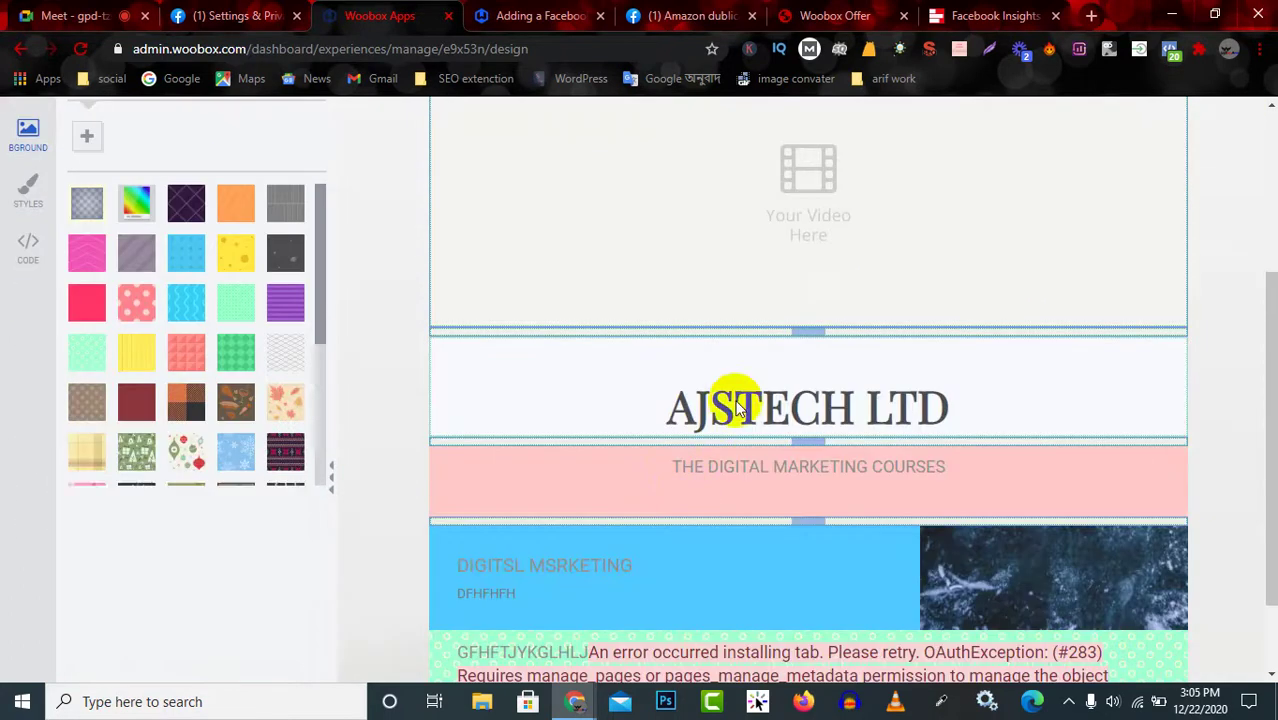
pyautogui.scroll(1, 736, 394)
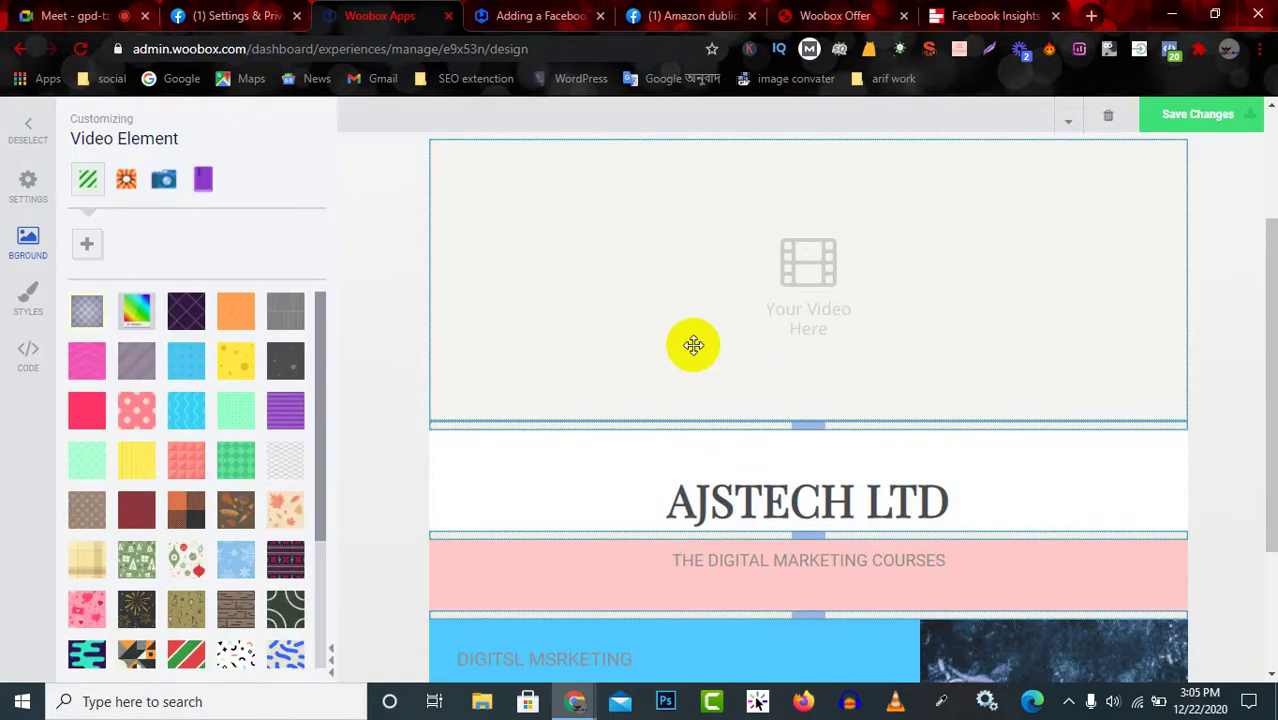
pyautogui.scroll(3, 742, 402)
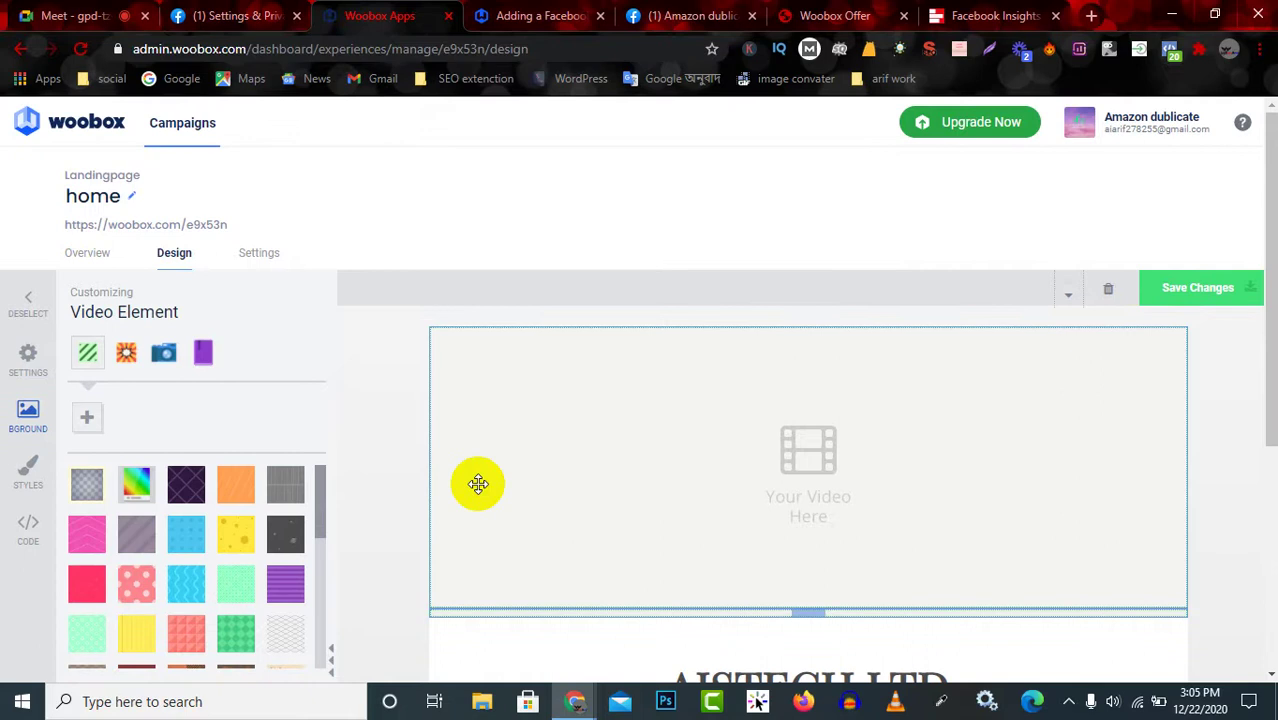
pyautogui.scroll(-5, 188, 585)
pyautogui.scroll(-2, 290, 620)
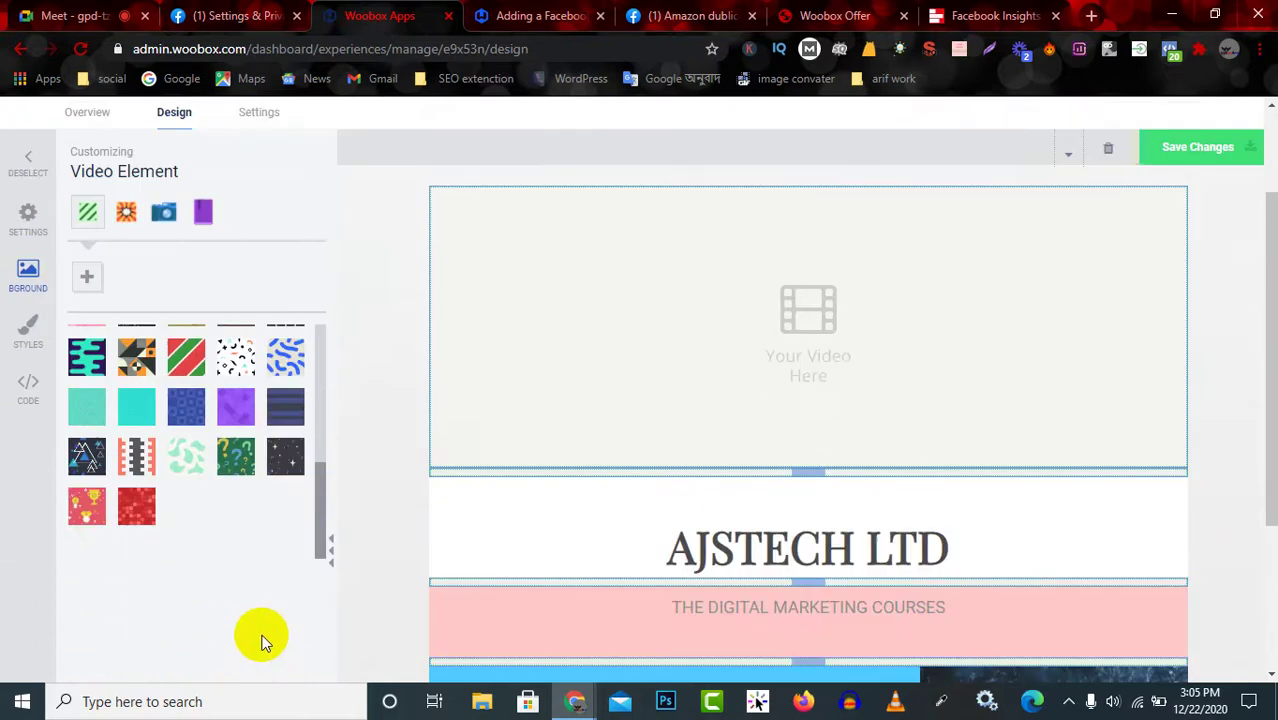
pyautogui.scroll(3, 205, 456)
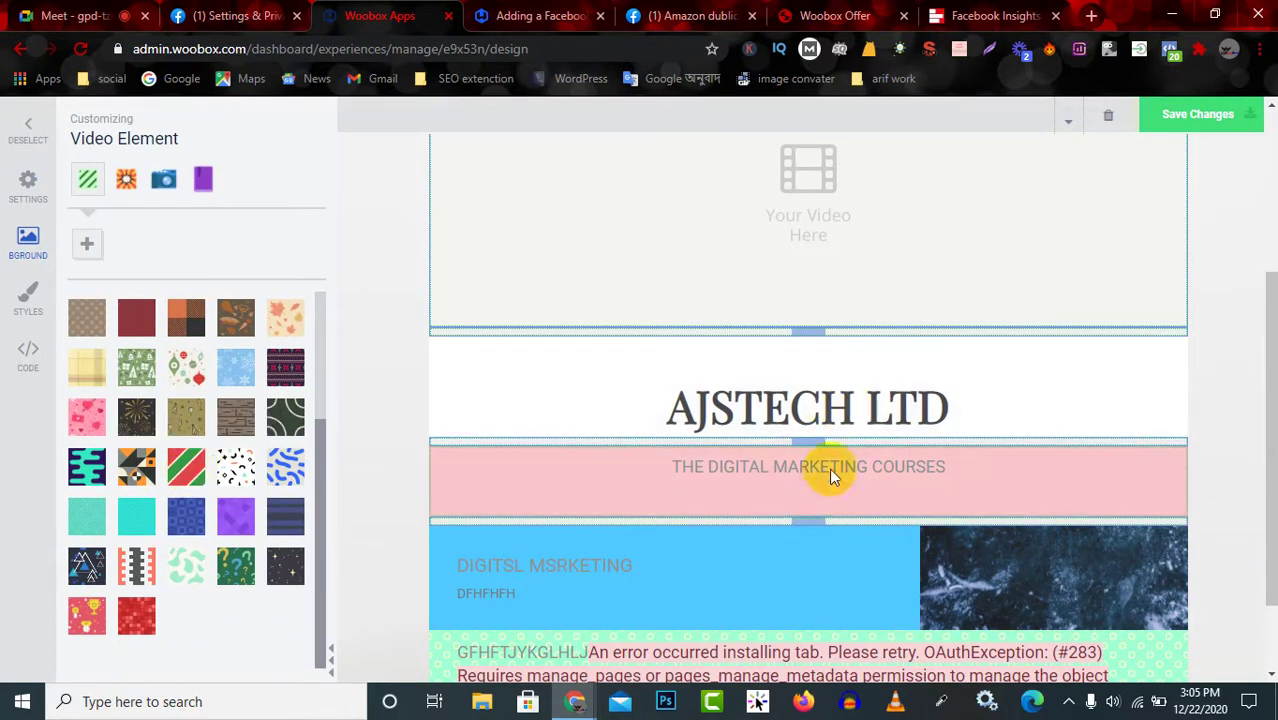
pyautogui.click(830, 469)
pyautogui.click(838, 404)
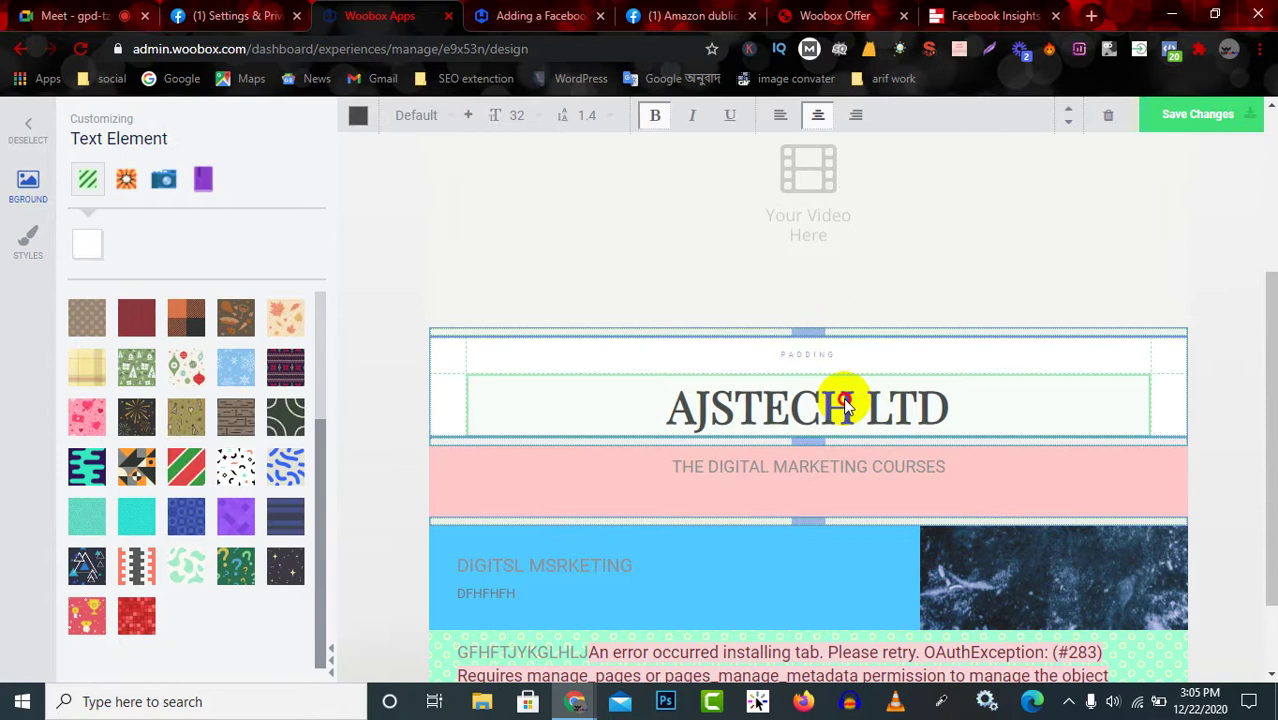
pyautogui.click(840, 404)
pyautogui.click(858, 404)
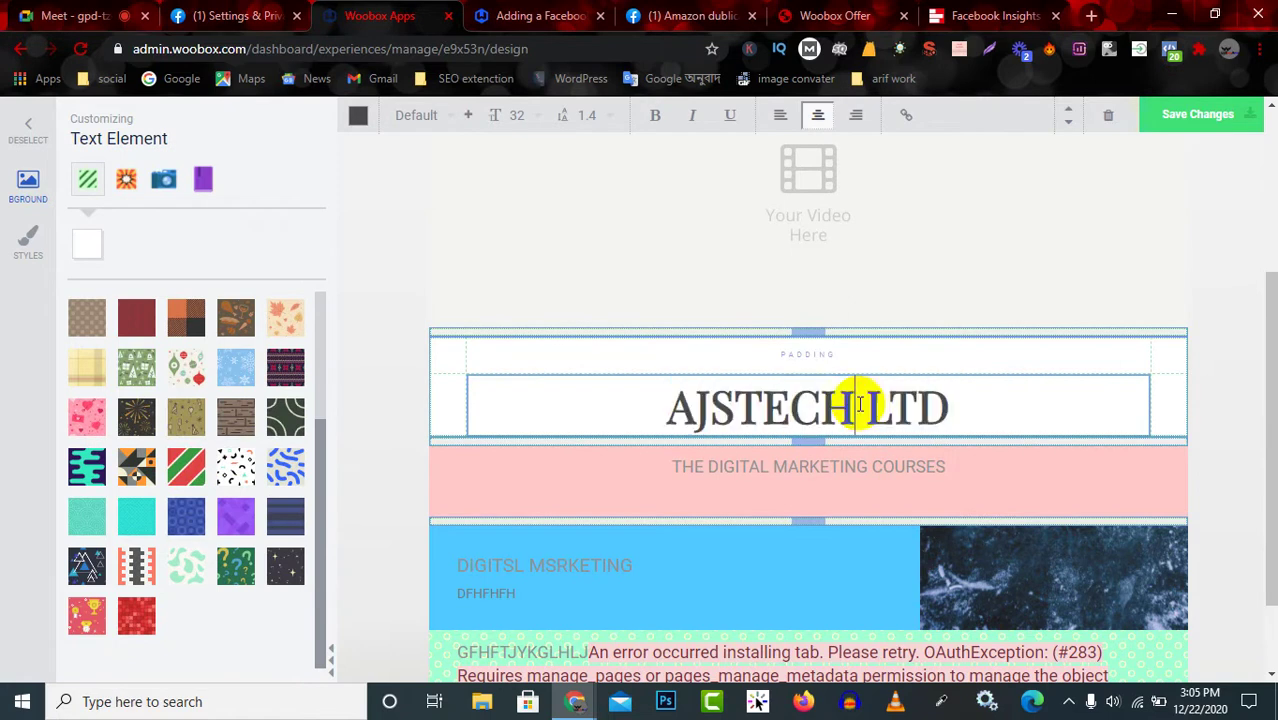
pyautogui.moveTo(978, 408); pyautogui.dragTo(657, 412)
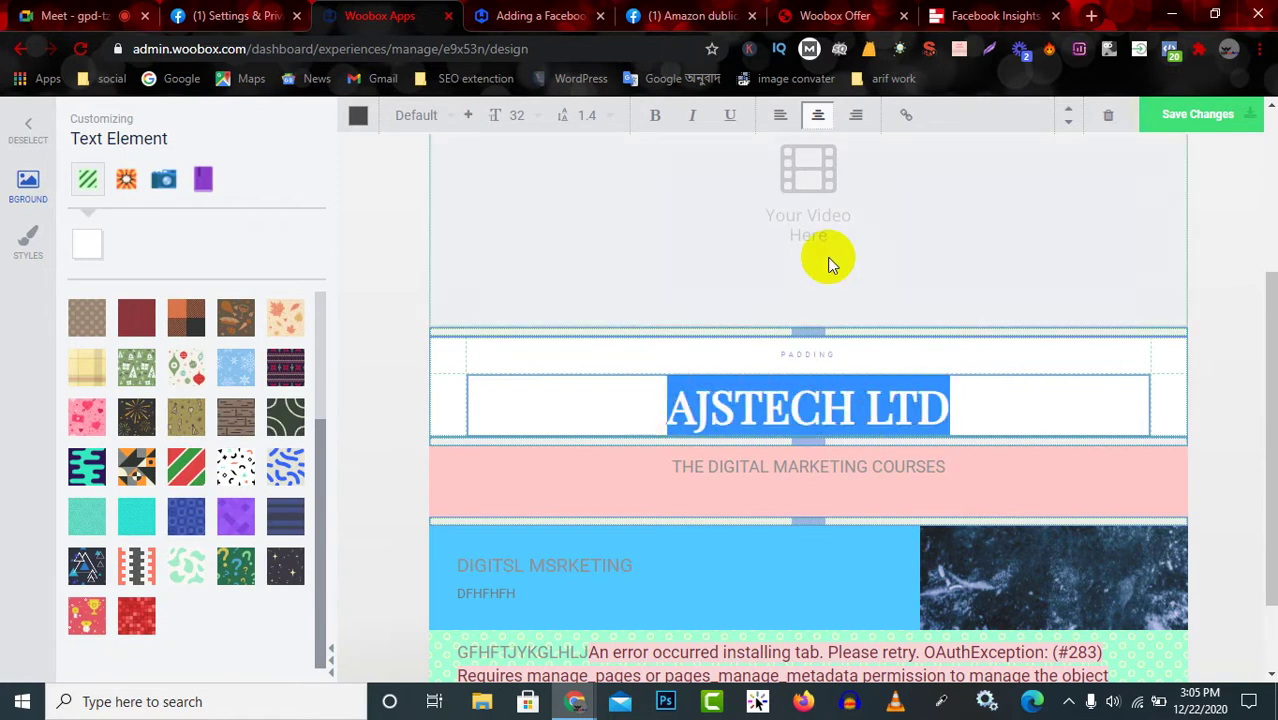
pyautogui.click(906, 118)
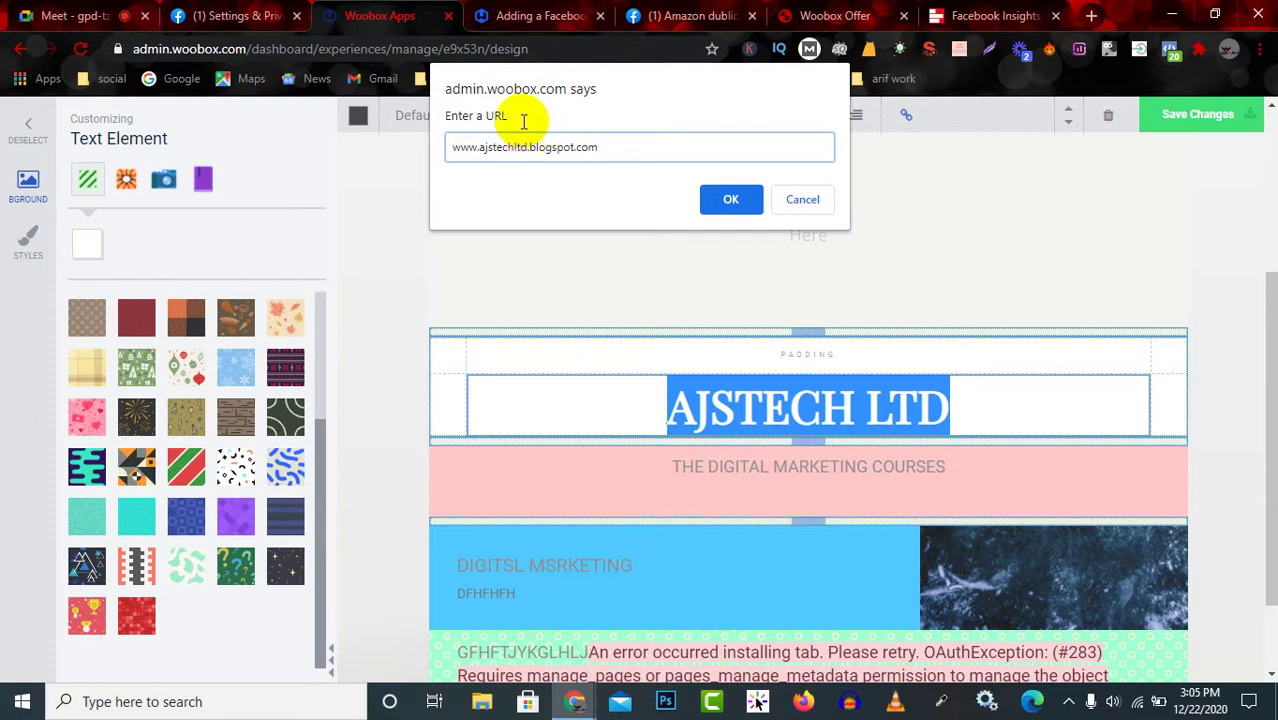
pyautogui.click(731, 200)
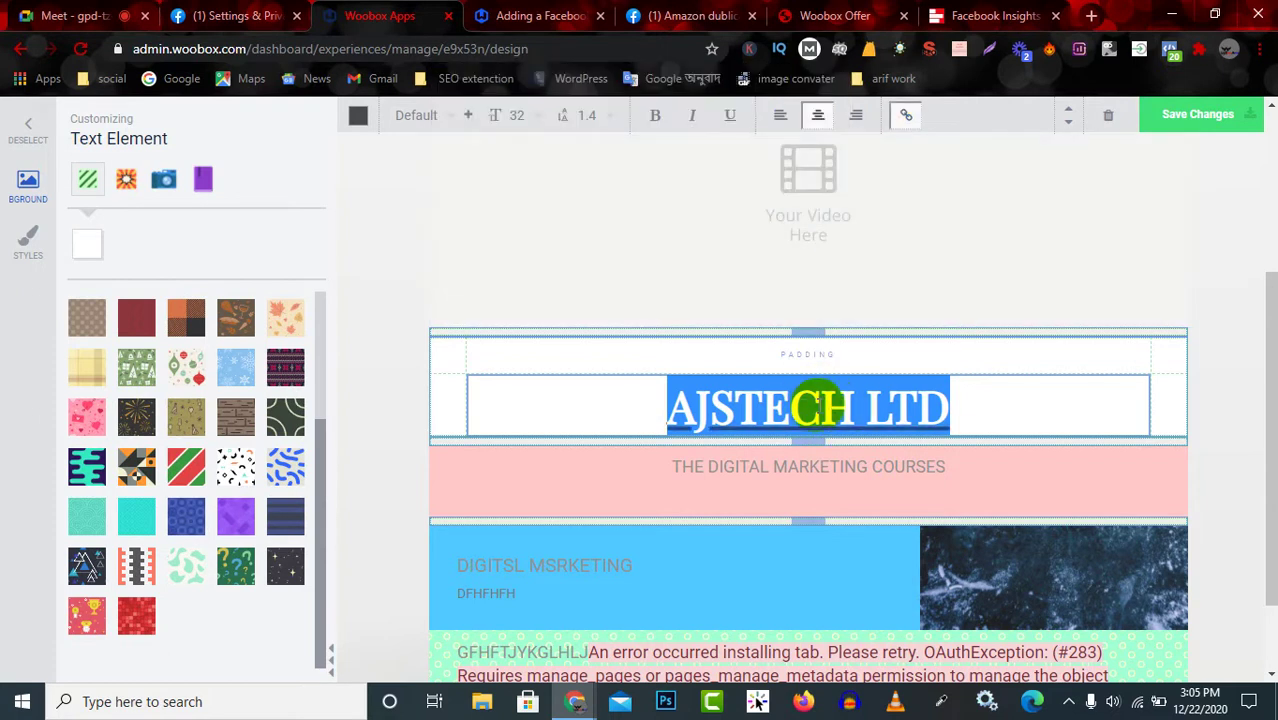
pyautogui.click(899, 285)
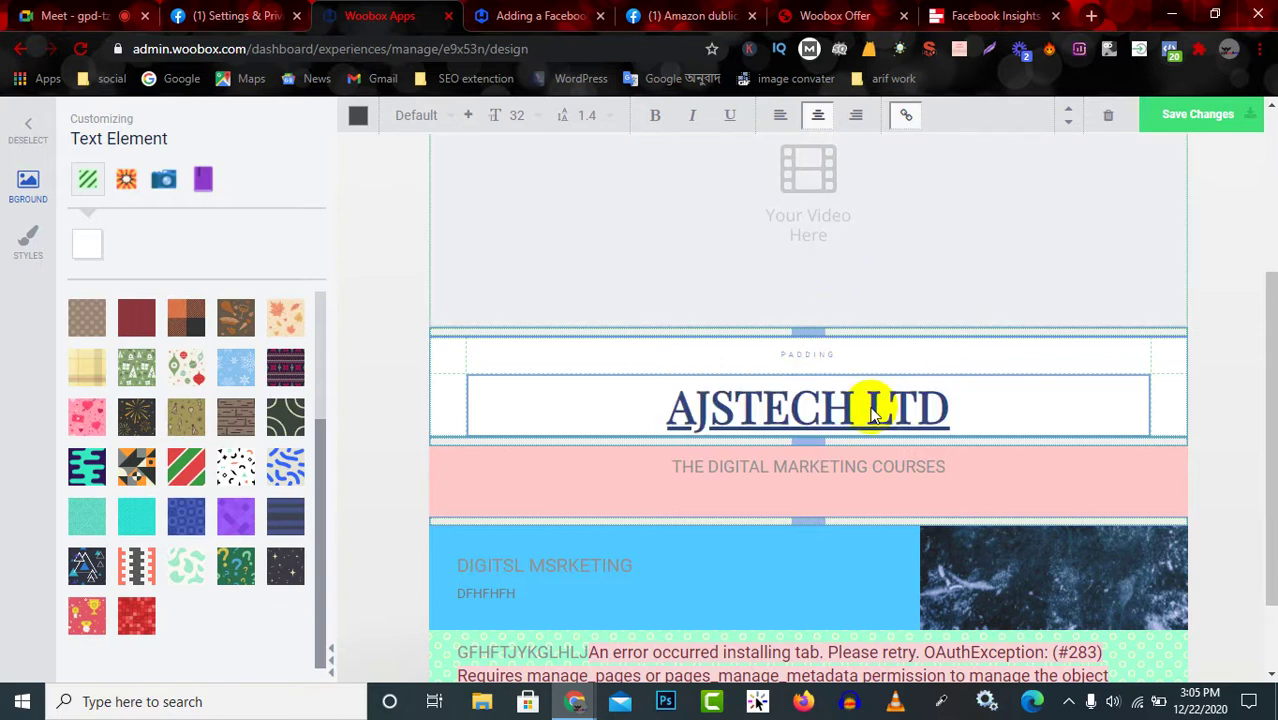
pyautogui.click(1180, 114)
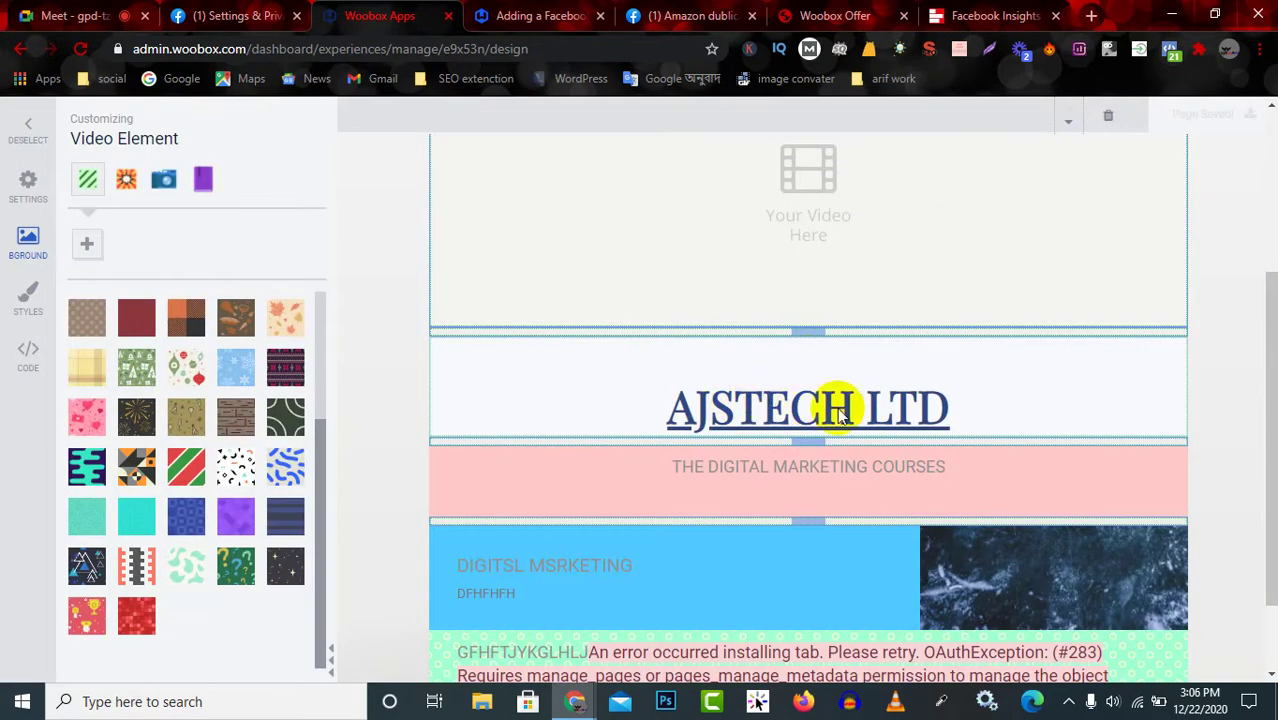
# Select and then deselect the AJSTECH LTD heading.
pyautogui.scroll(5, 900, 377)
pyautogui.scroll(-8, 862, 494)
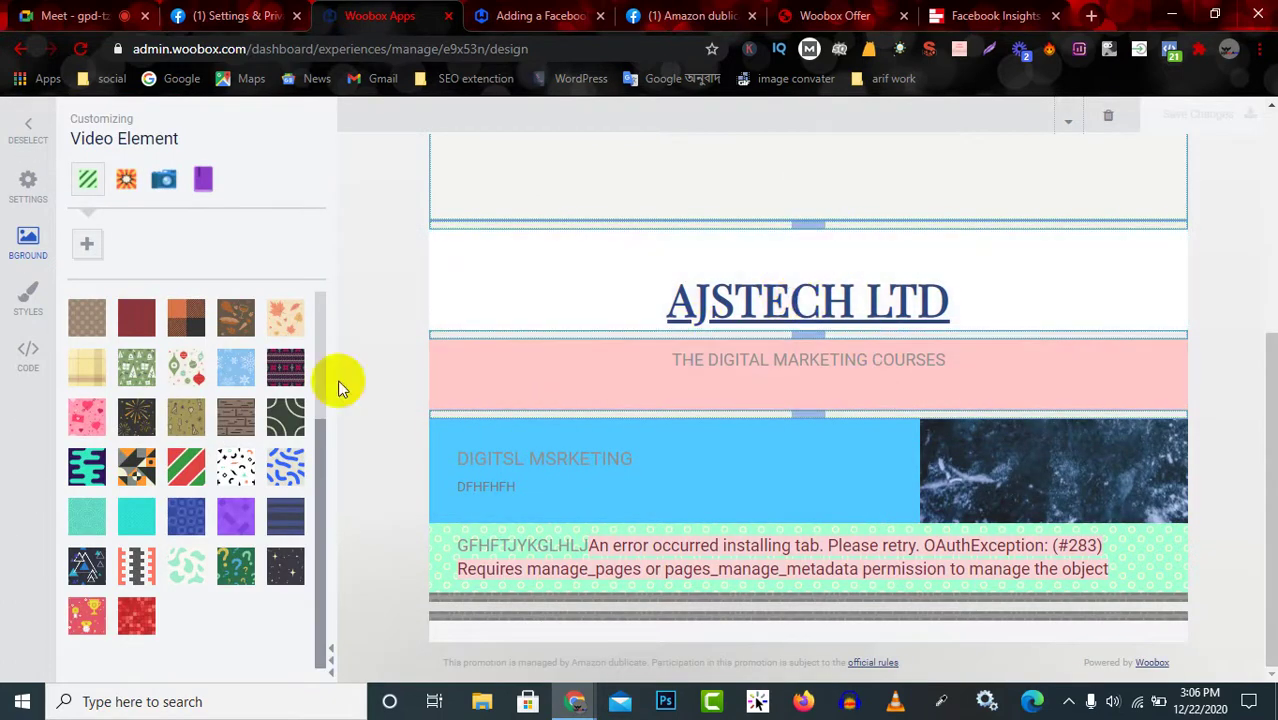
pyautogui.scroll(2, 779, 355)
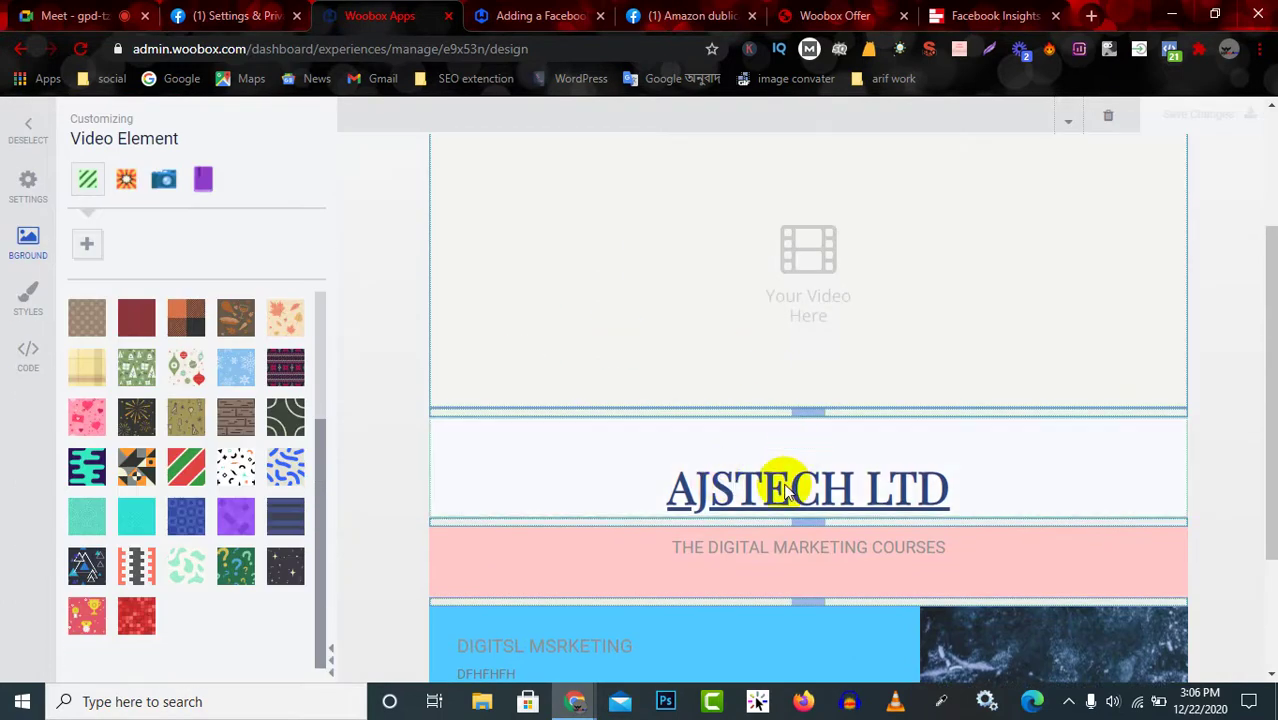
pyautogui.click(785, 490)
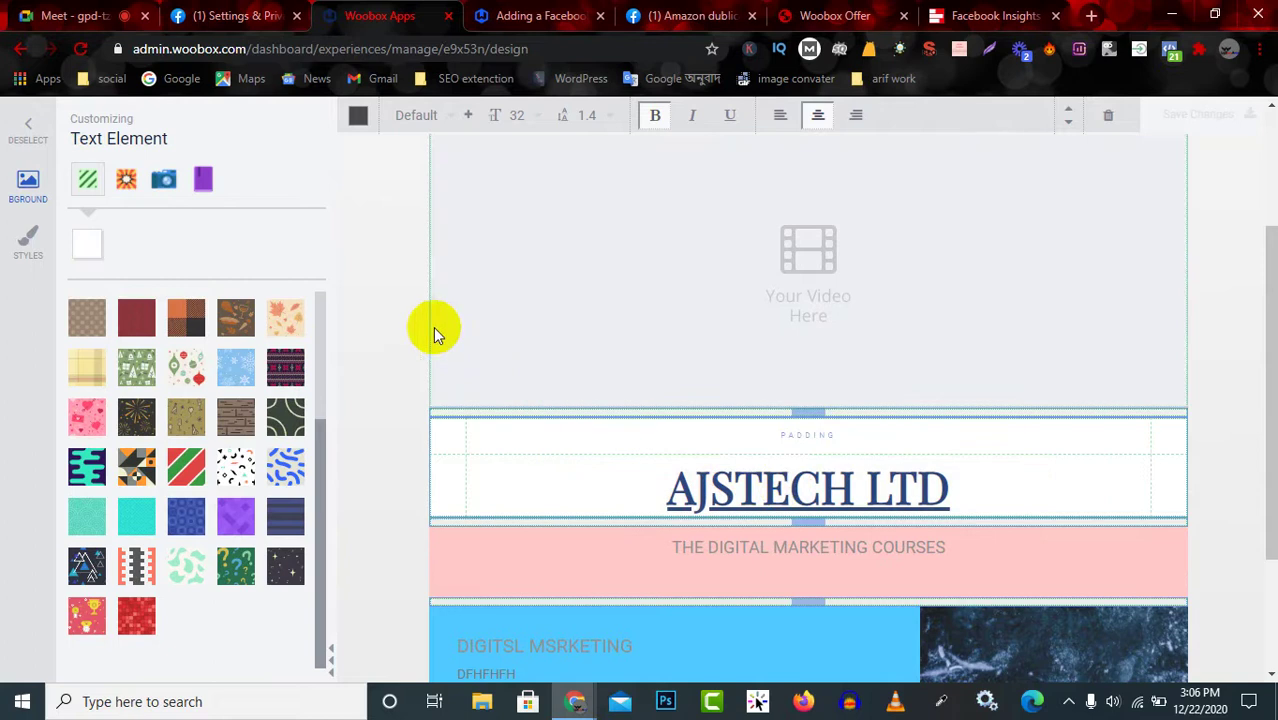
pyautogui.click(28, 136)
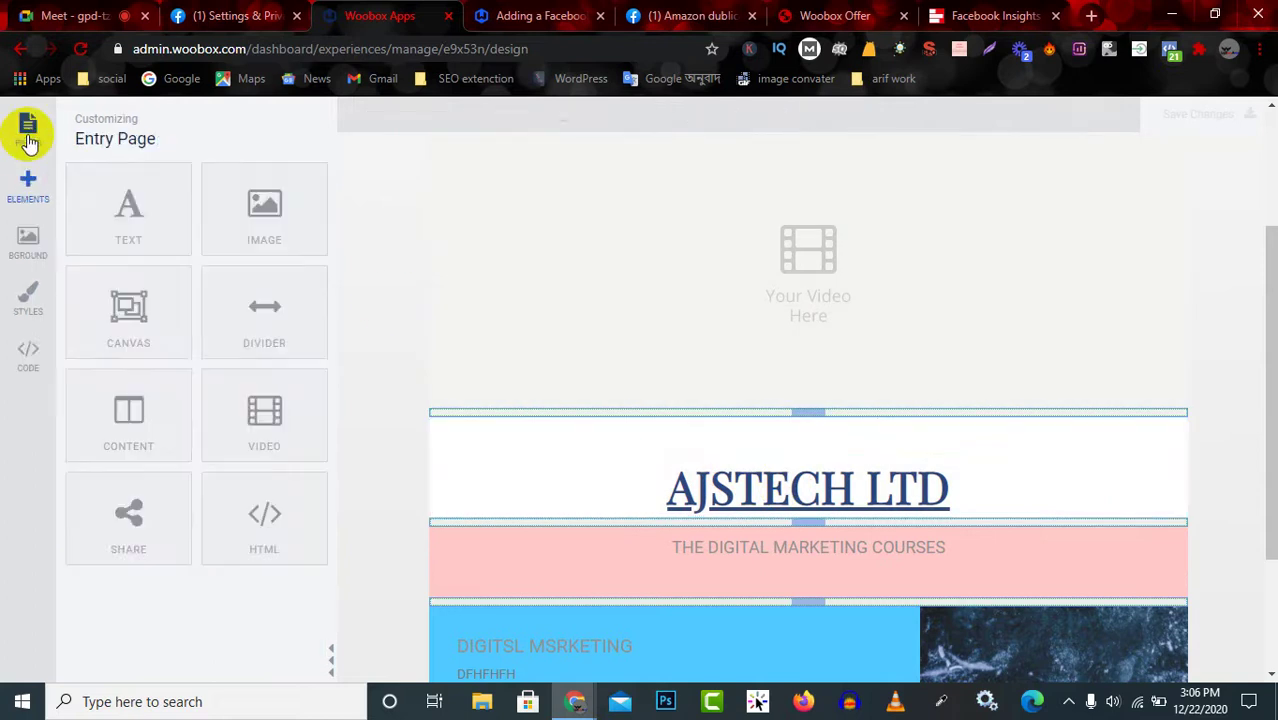
pyautogui.click(28, 130)
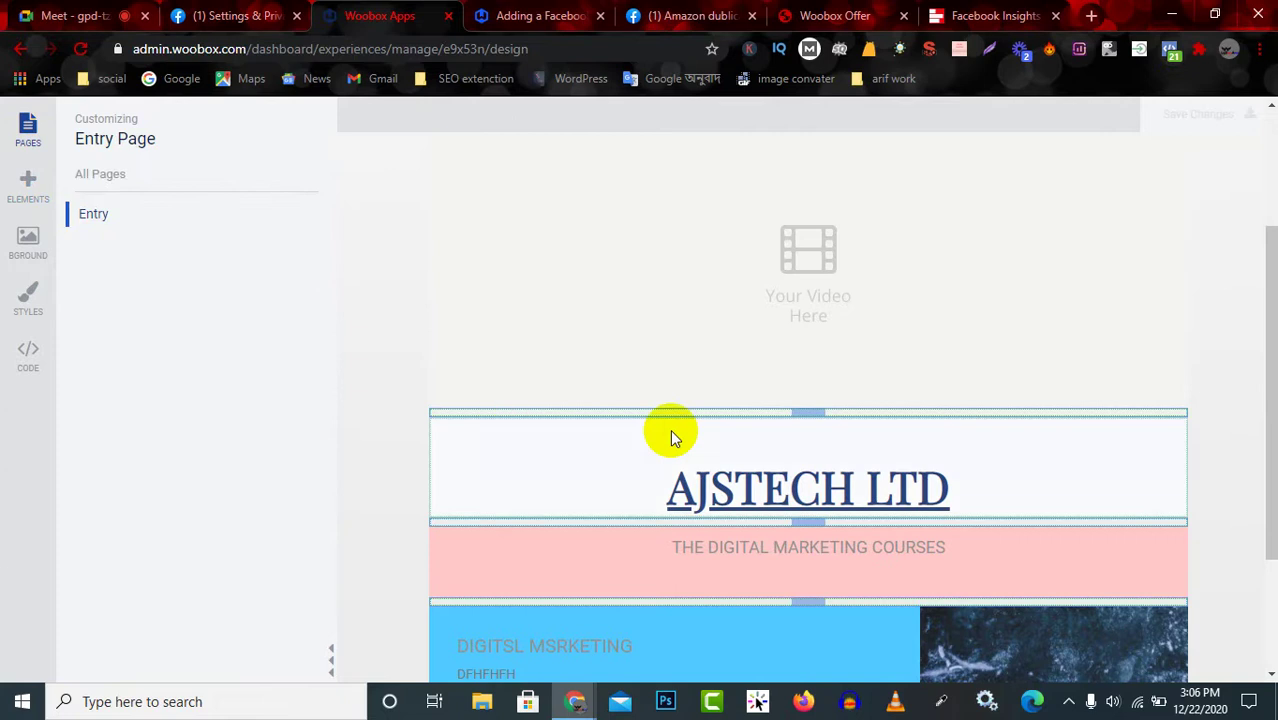
# Move the video block below the green error row and save the page.
pyautogui.scroll(1, 866, 537)
pyautogui.scroll(2, 866, 530)
pyautogui.scroll(-6, 867, 529)
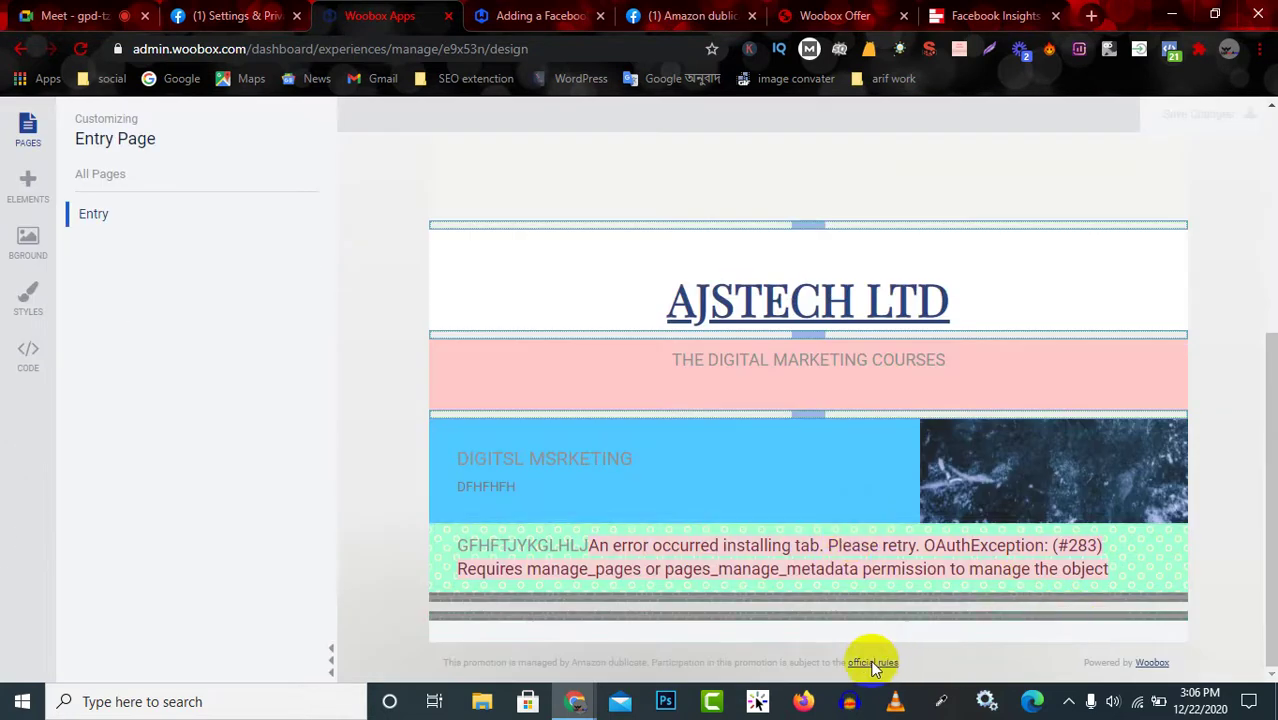
pyautogui.scroll(1, 421, 430)
pyautogui.scroll(1, 421, 430)
pyautogui.scroll(3, 740, 435)
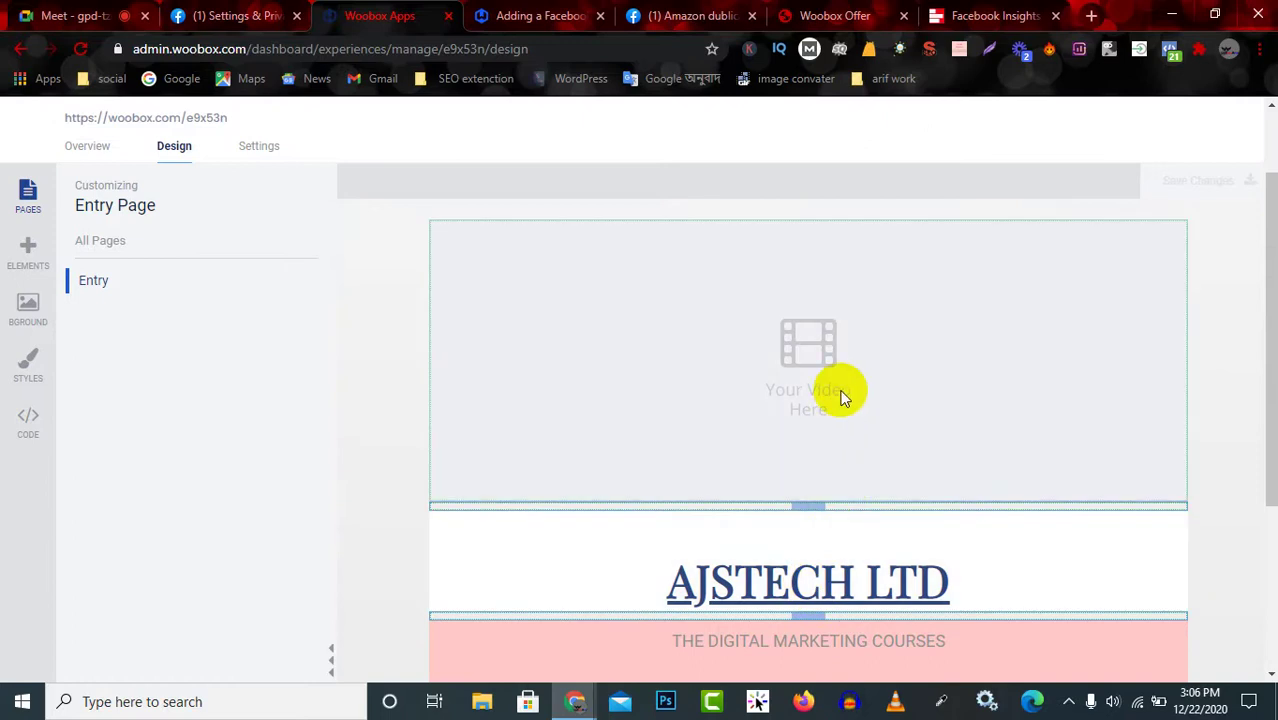
pyautogui.click(854, 499)
pyautogui.moveTo(868, 488); pyautogui.dragTo(907, 679)
pyautogui.scroll(-2, 824, 484)
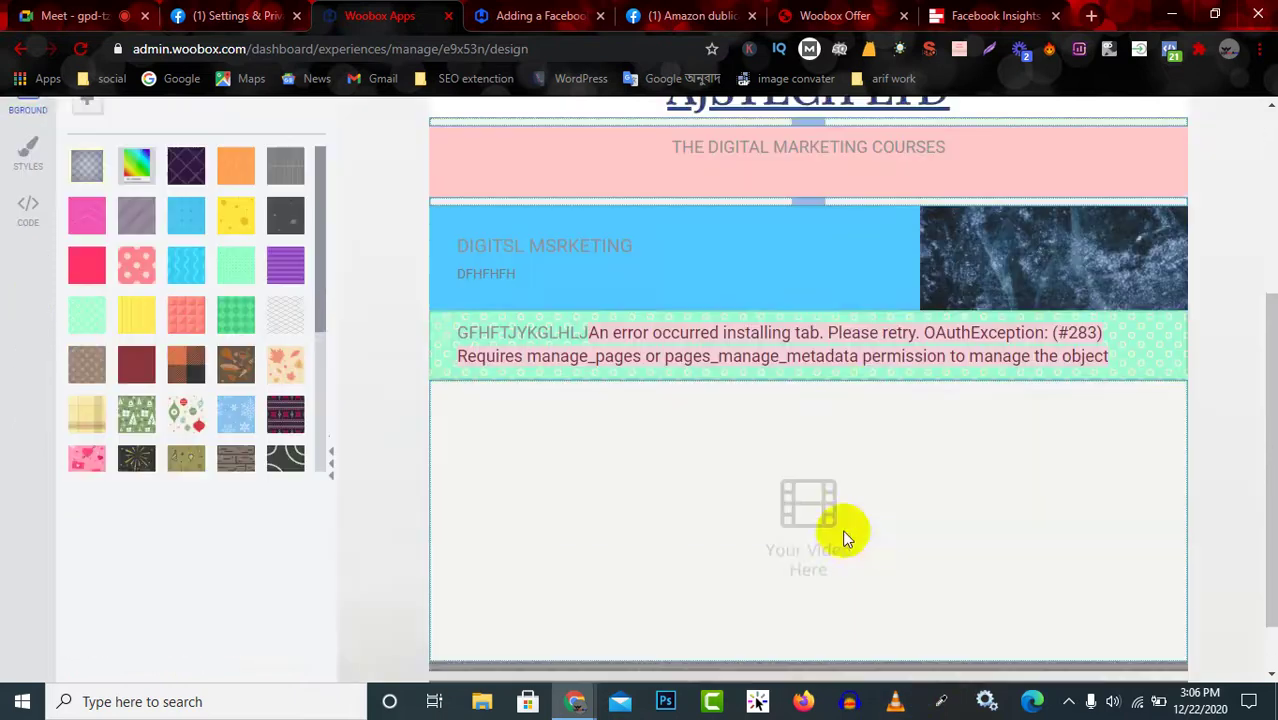
pyautogui.scroll(3, 804, 481)
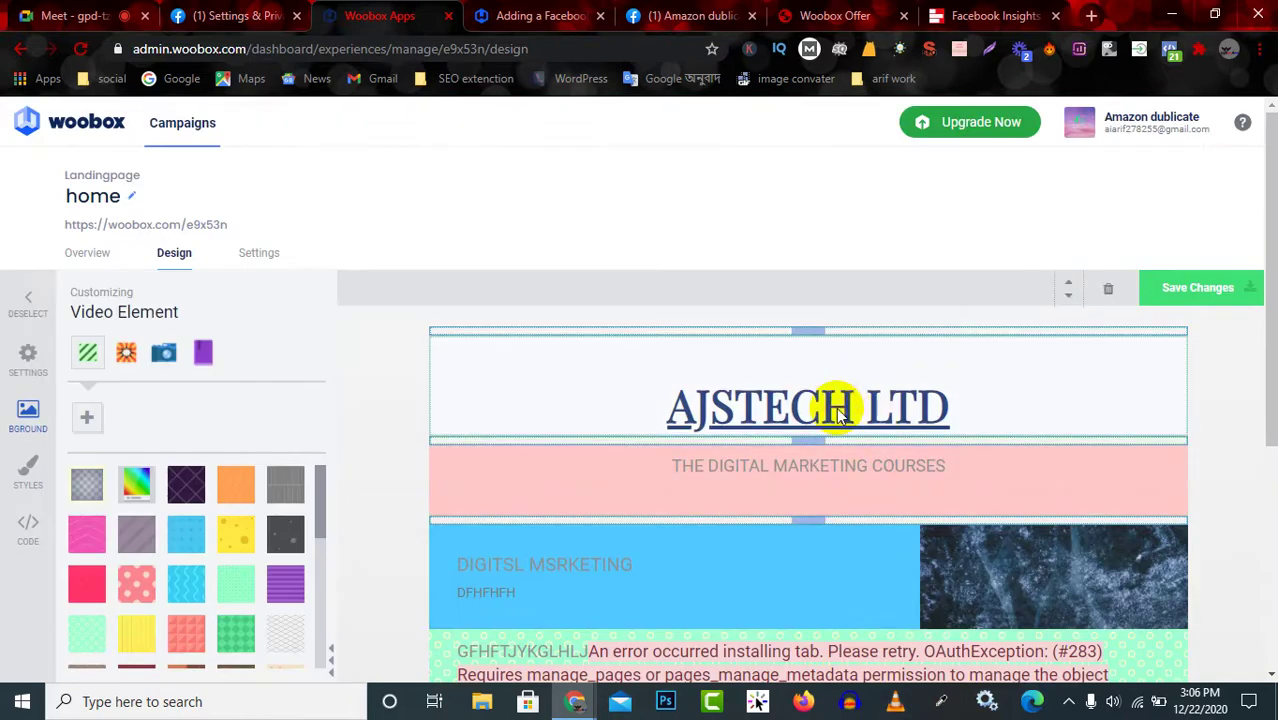
pyautogui.click(1250, 290)
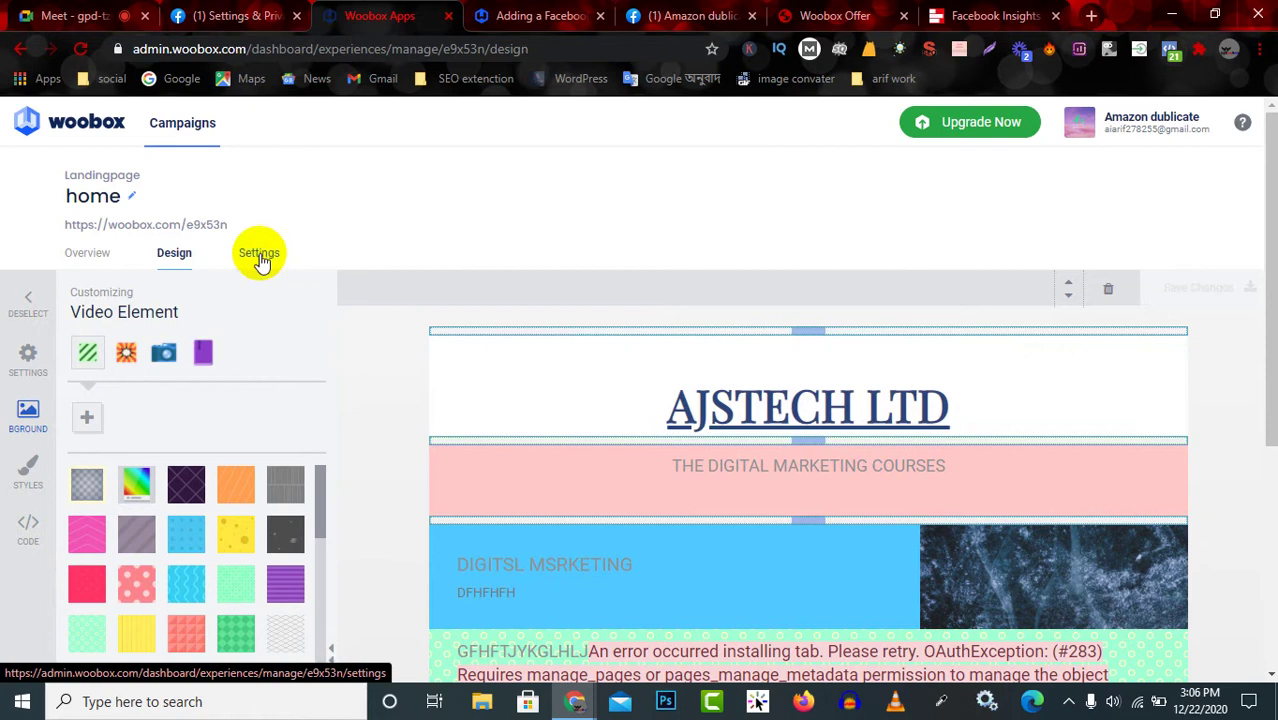
pyautogui.click(259, 255)
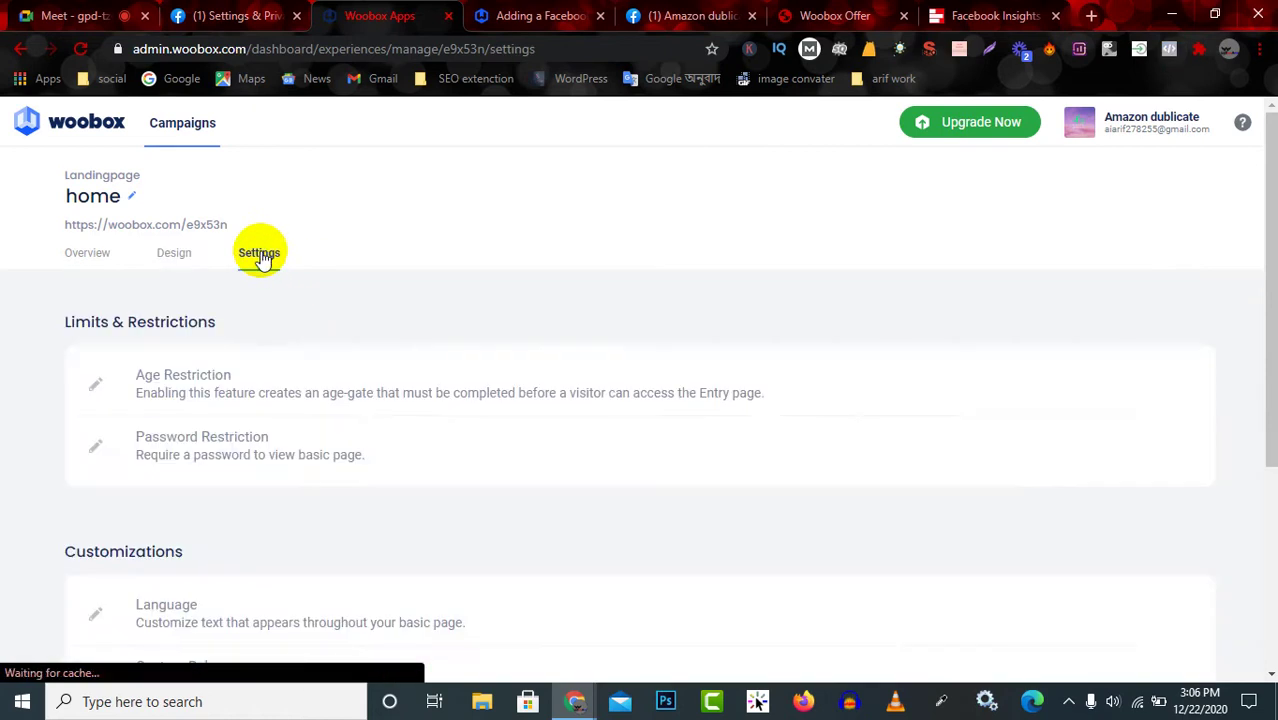
pyautogui.scroll(-3, 365, 519)
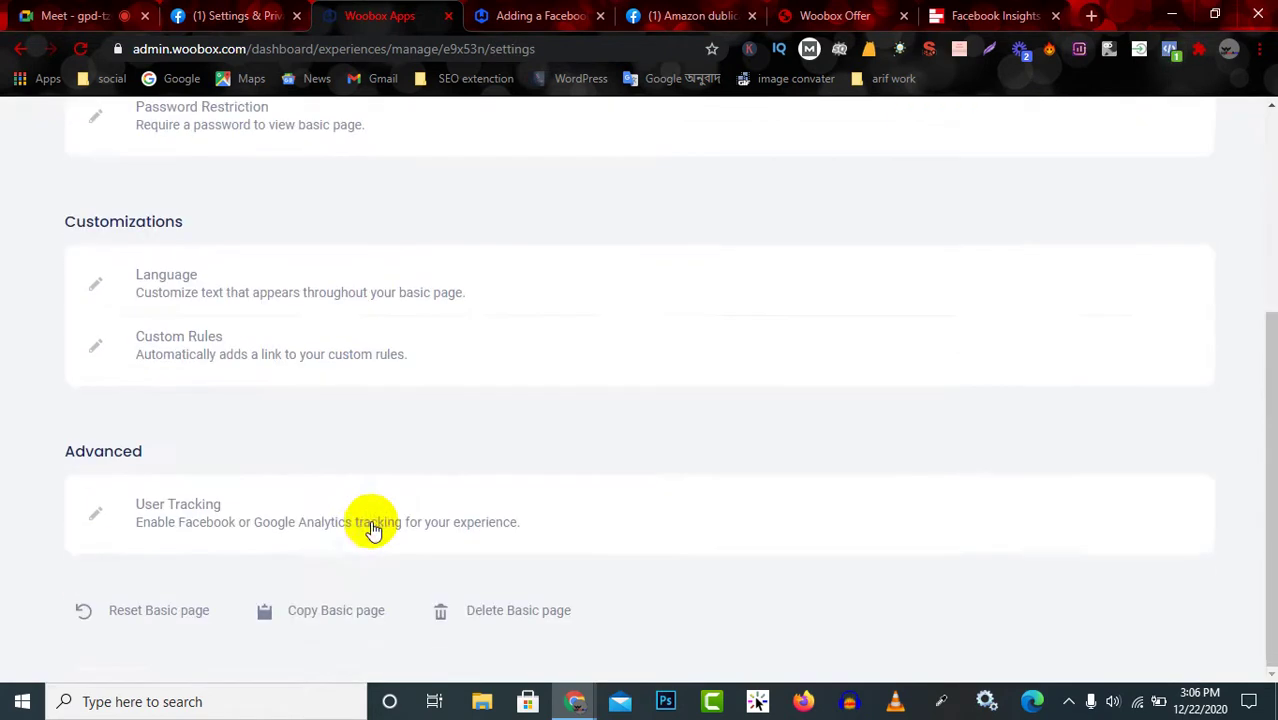
pyautogui.scroll(3, 371, 525)
pyautogui.click(176, 253)
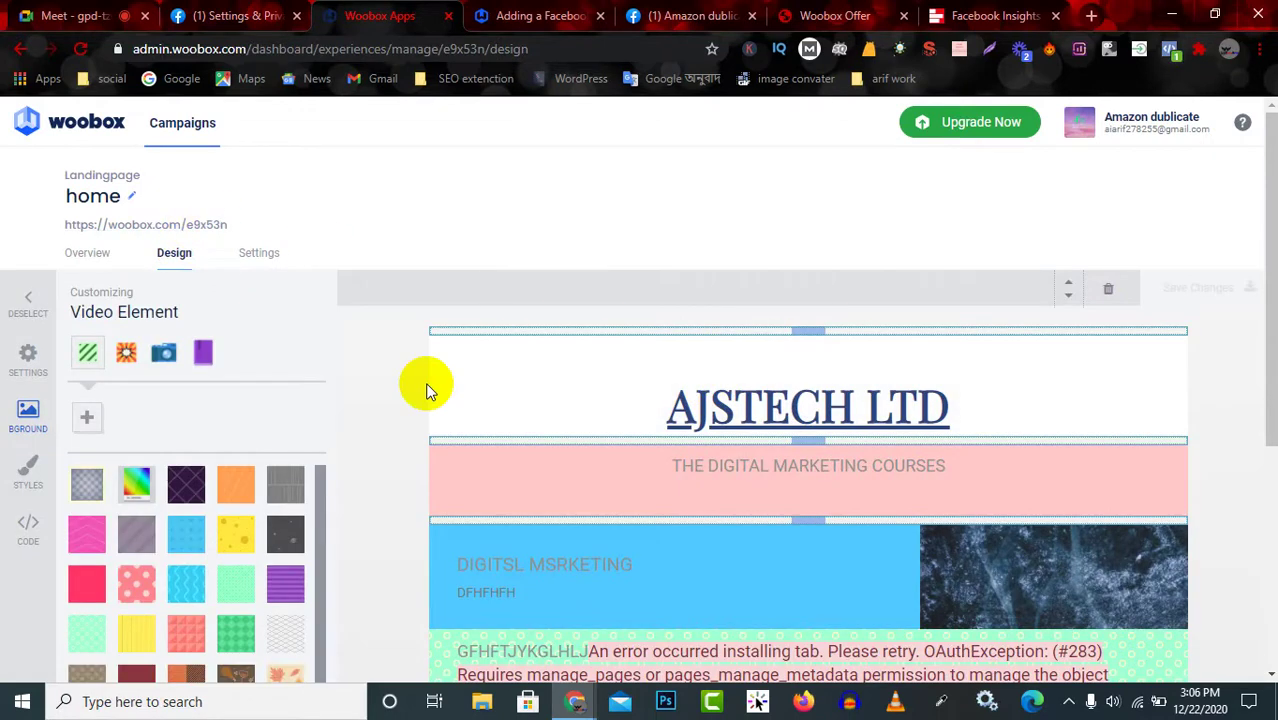
pyautogui.click(29, 303)
pyautogui.scroll(-4, 975, 432)
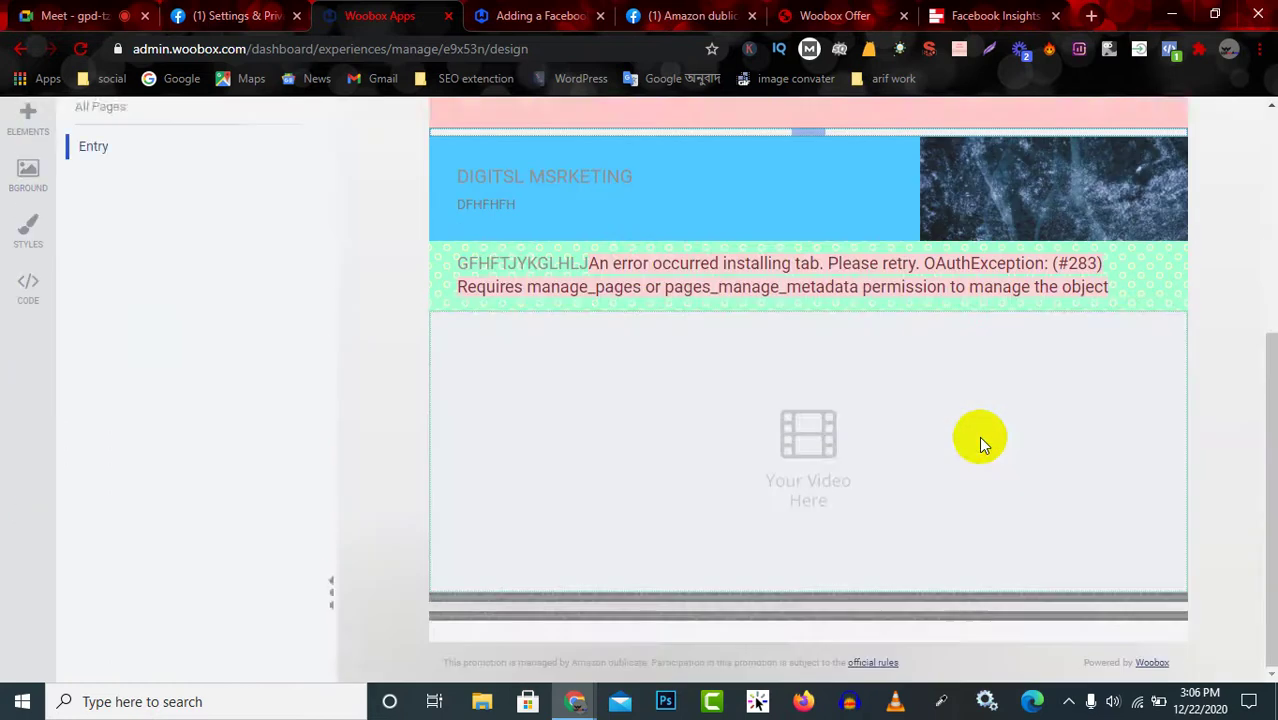
pyautogui.scroll(4, 968, 440)
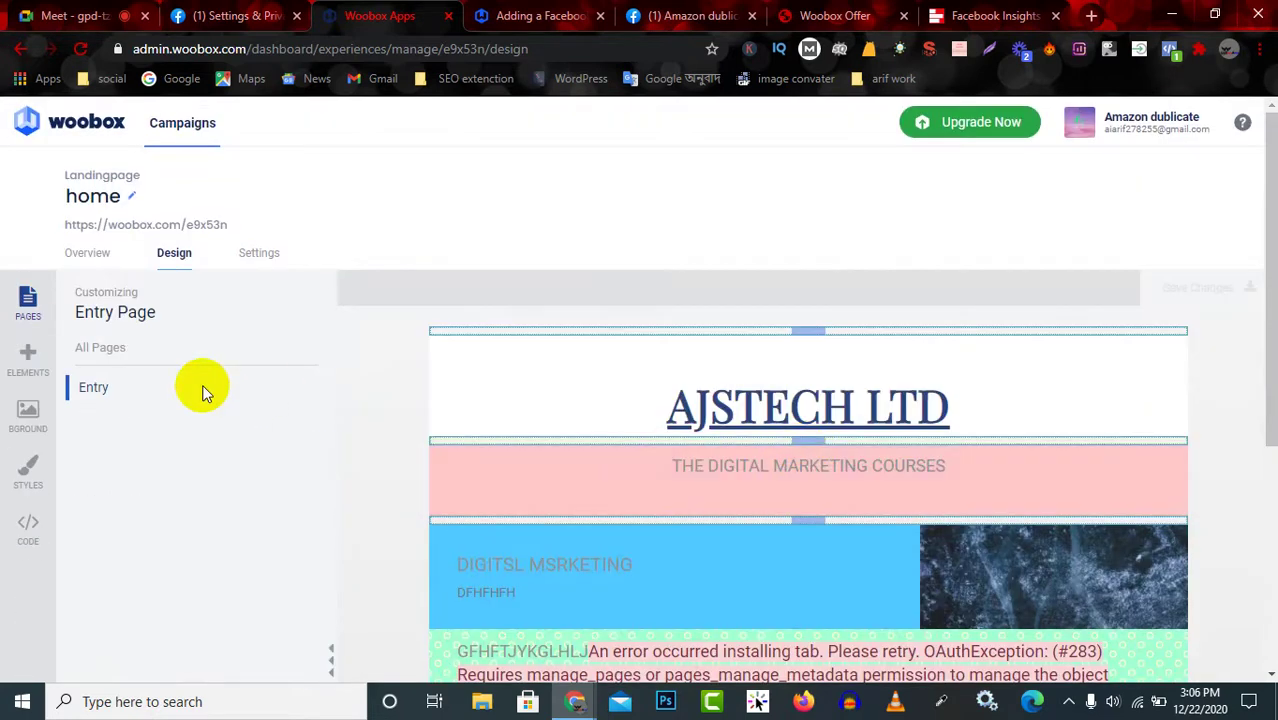
pyautogui.click(96, 253)
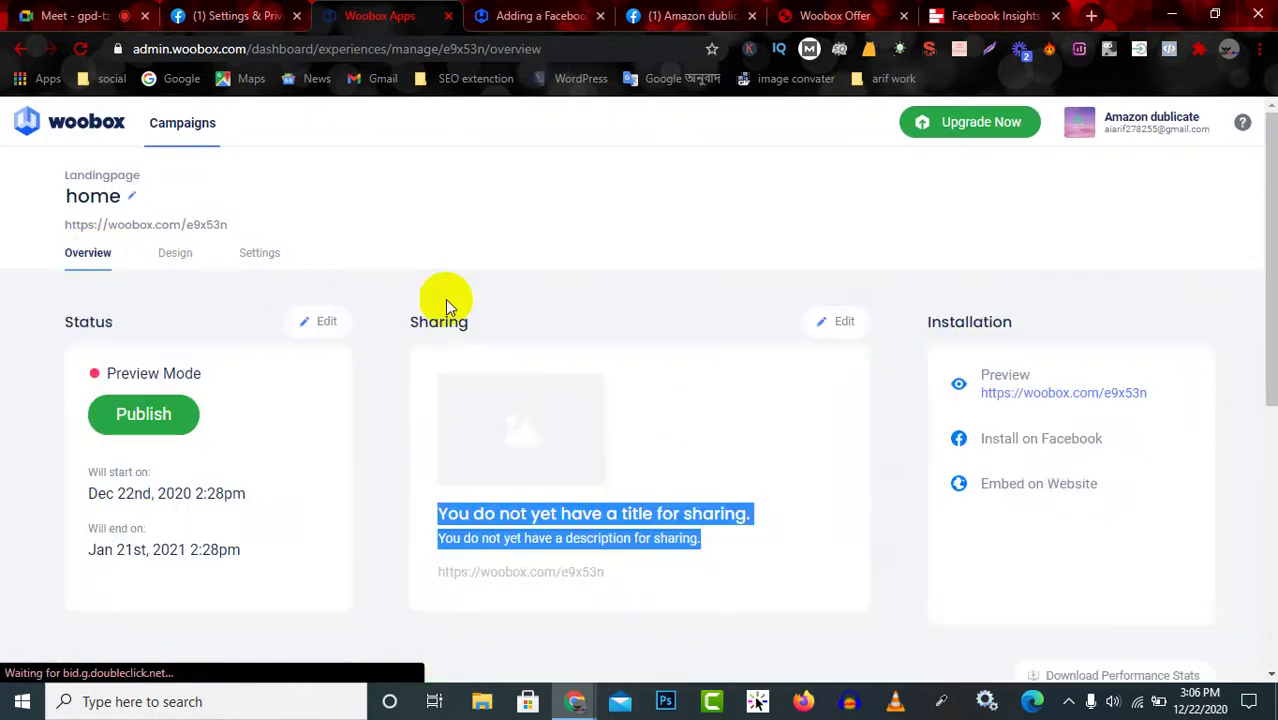
# Preview the live page and follow the AJSTECH LTD link to the AJS Tech Digital Marketing Blogs site.
pyautogui.click(1072, 395)
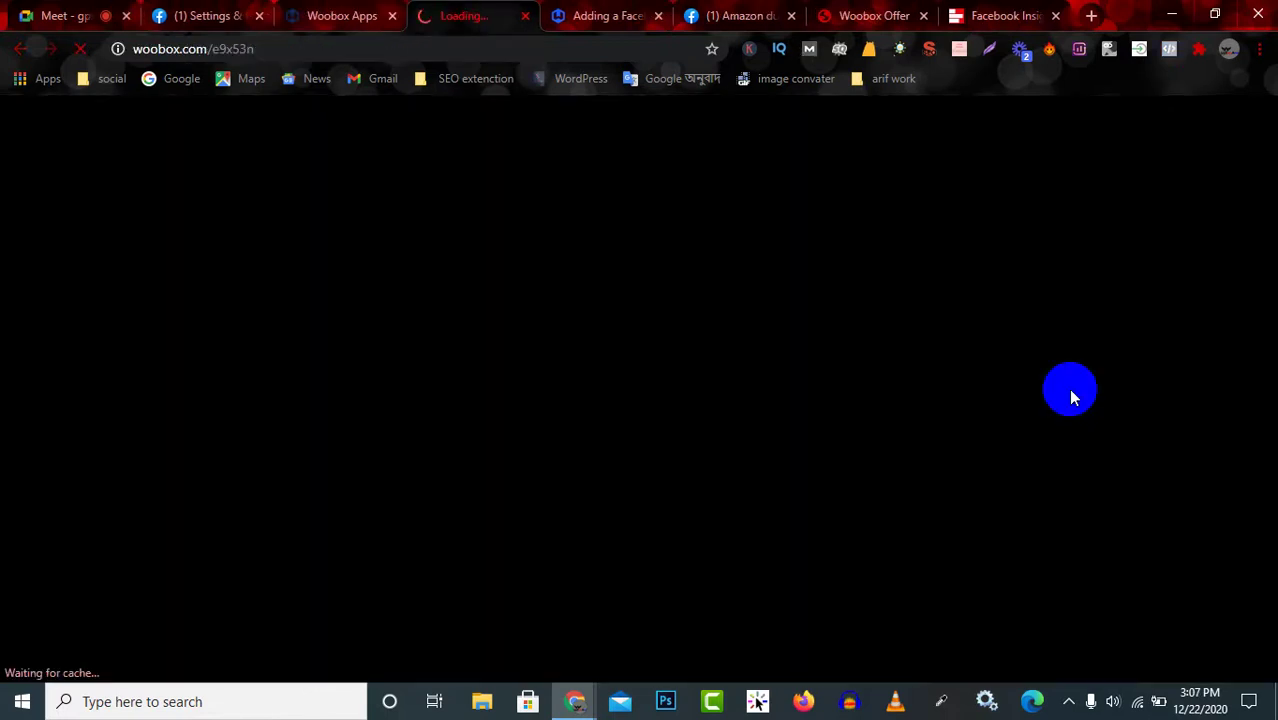
pyautogui.click(658, 18)
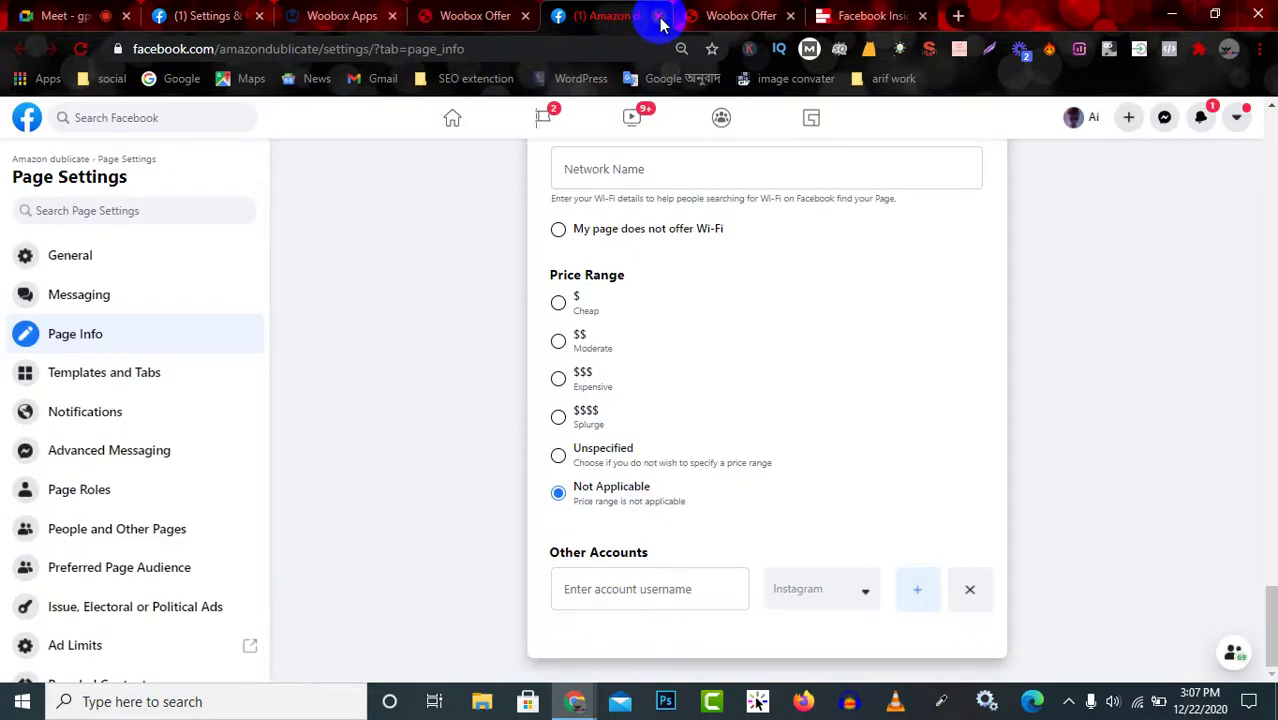
pyautogui.click(659, 17)
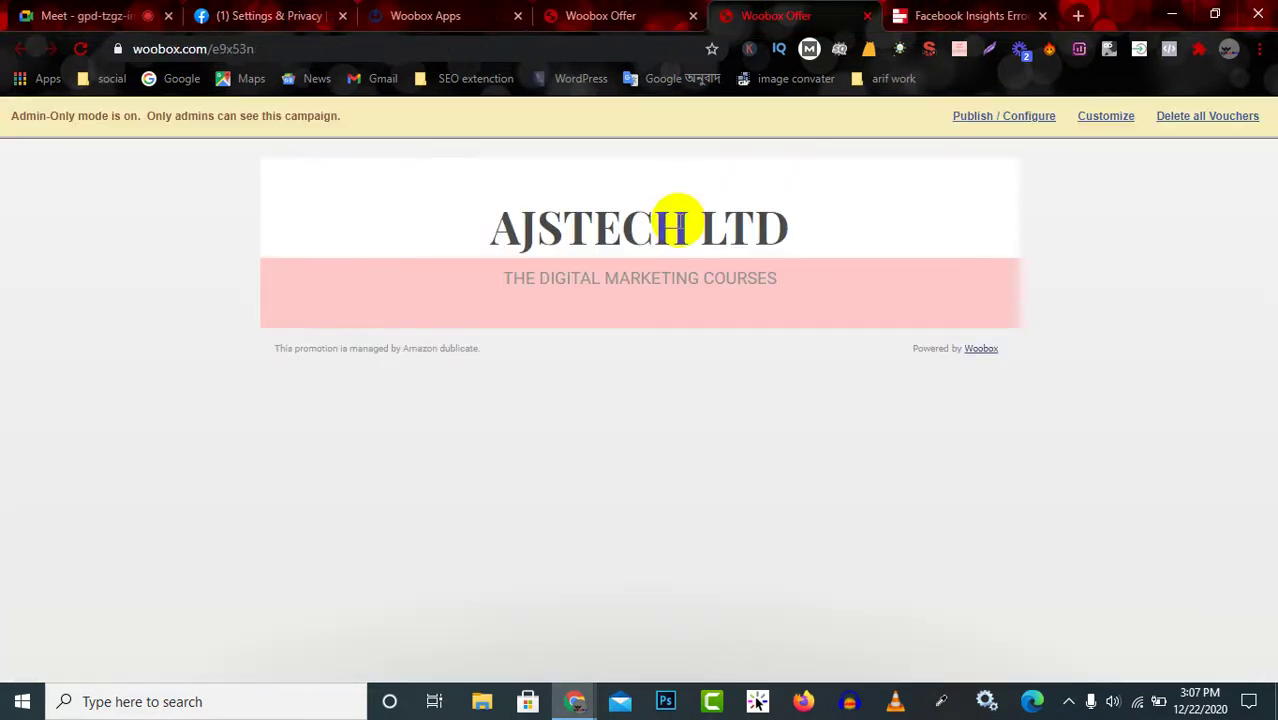
pyautogui.click(624, 12)
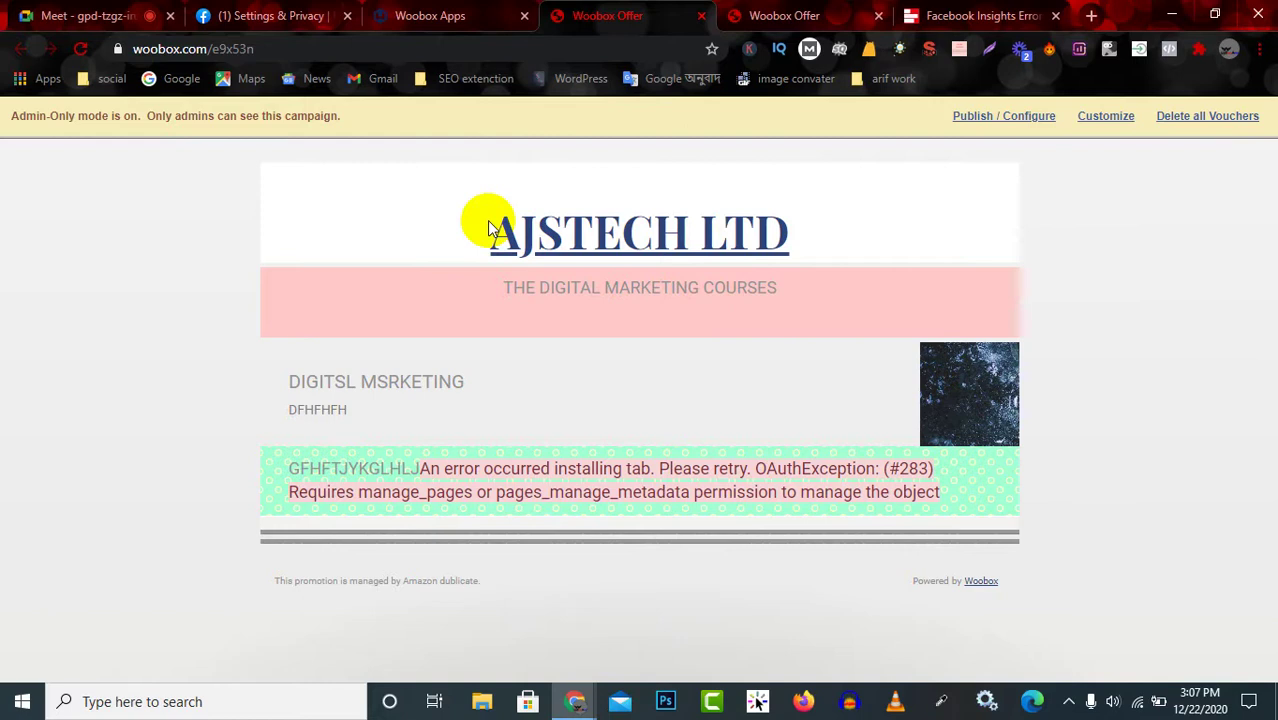
pyautogui.click(603, 222)
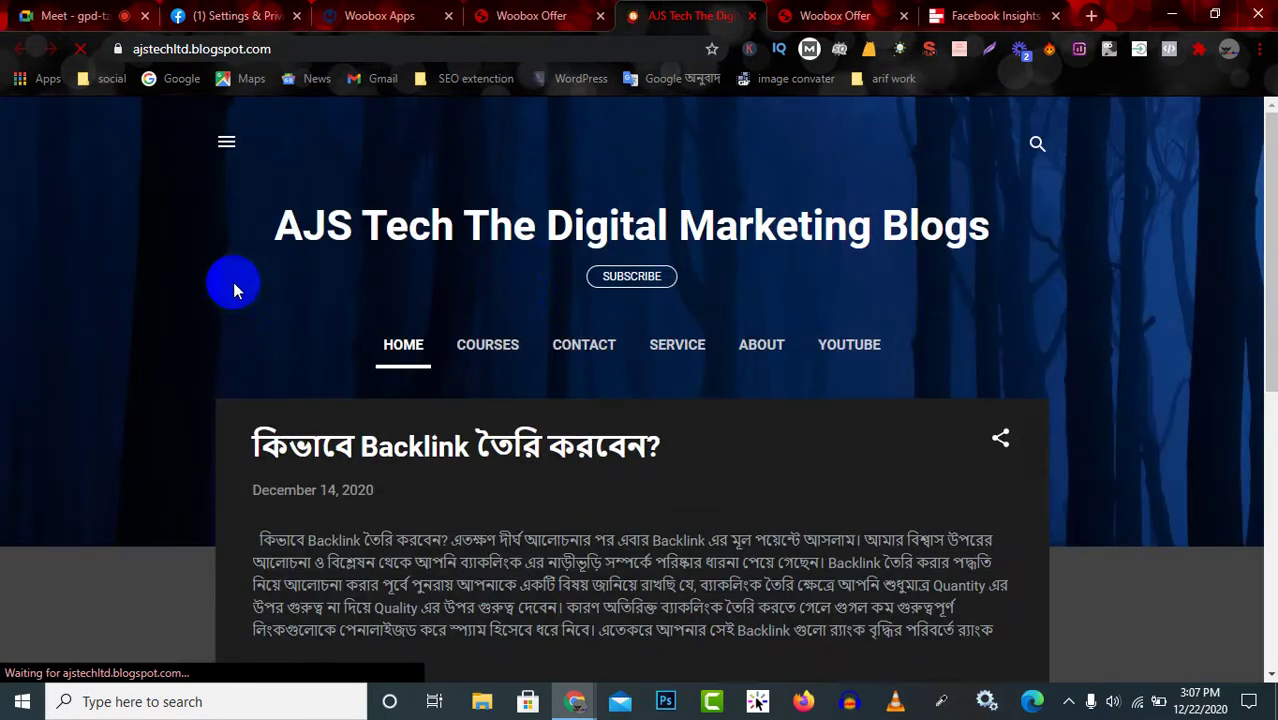
# Scroll through the AJS Tech blog, highlight its title, then go back to the AJSTECH LTD campaign preview.
pyautogui.scroll(-10, 628, 433)
pyautogui.scroll(10, 310, 420)
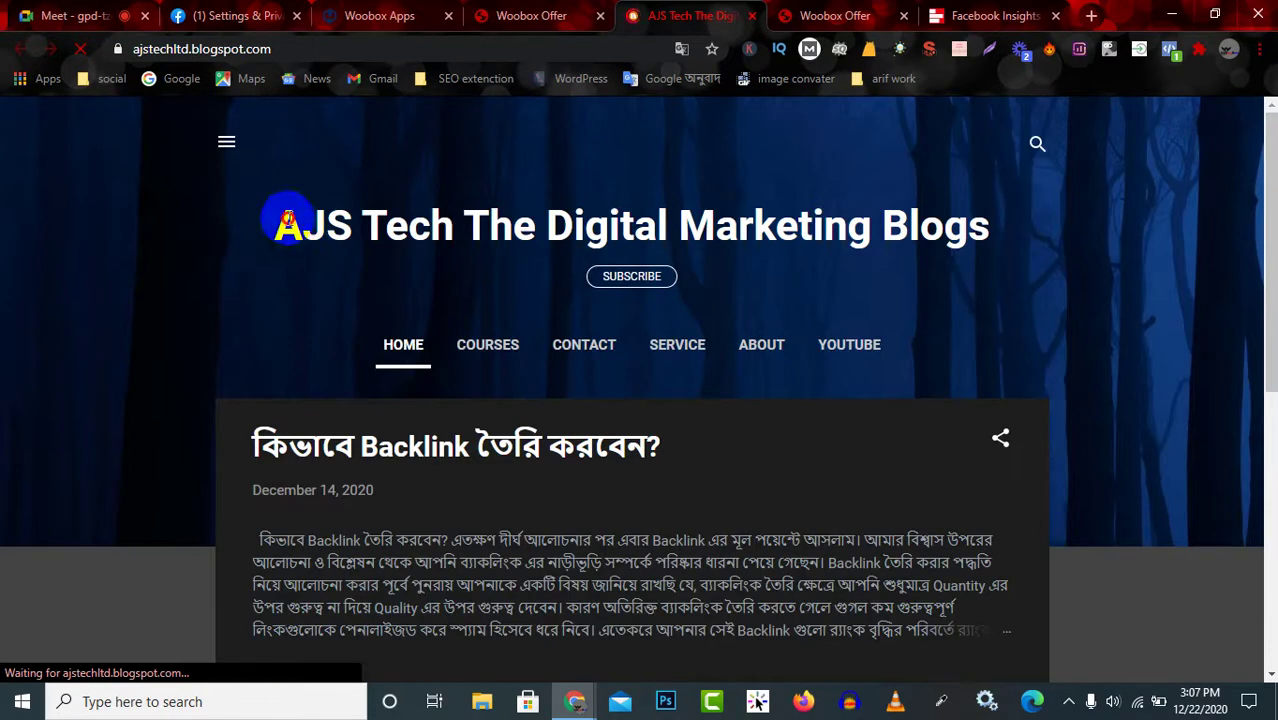
pyautogui.moveTo(288, 222); pyautogui.dragTo(998, 222)
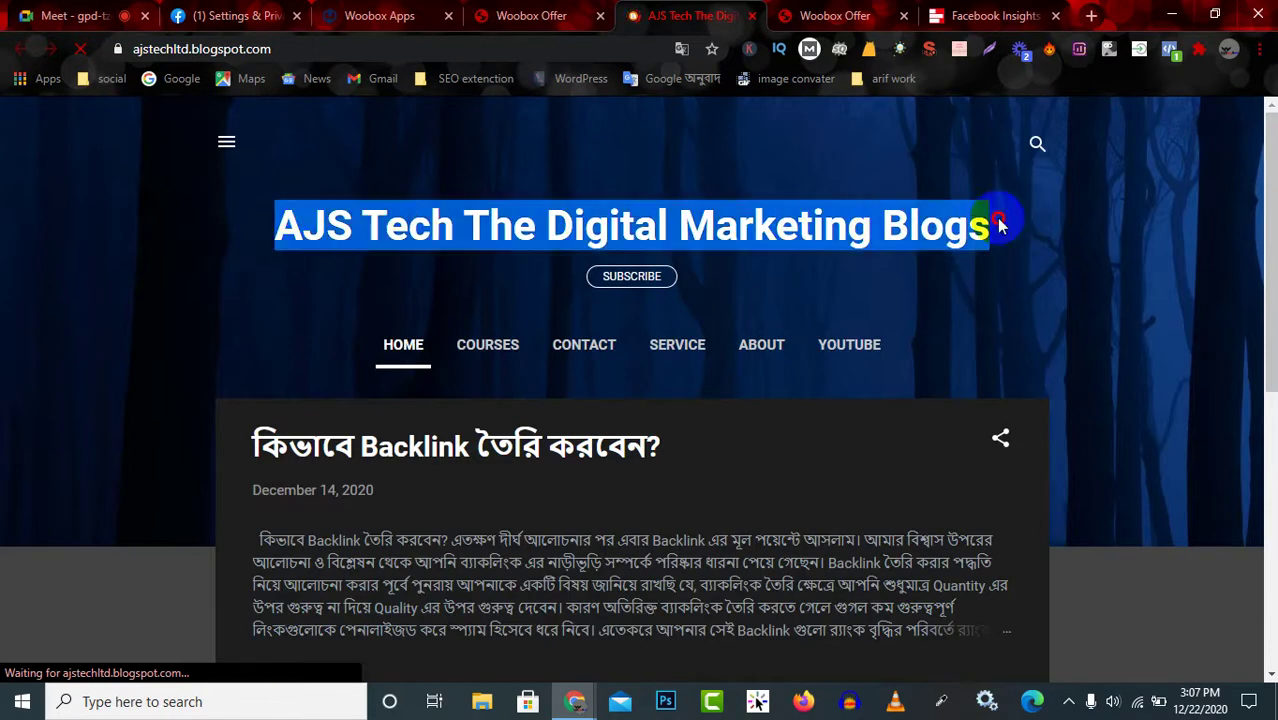
pyautogui.scroll(-6, 622, 411)
pyautogui.scroll(3, 600, 437)
pyautogui.scroll(3, 600, 437)
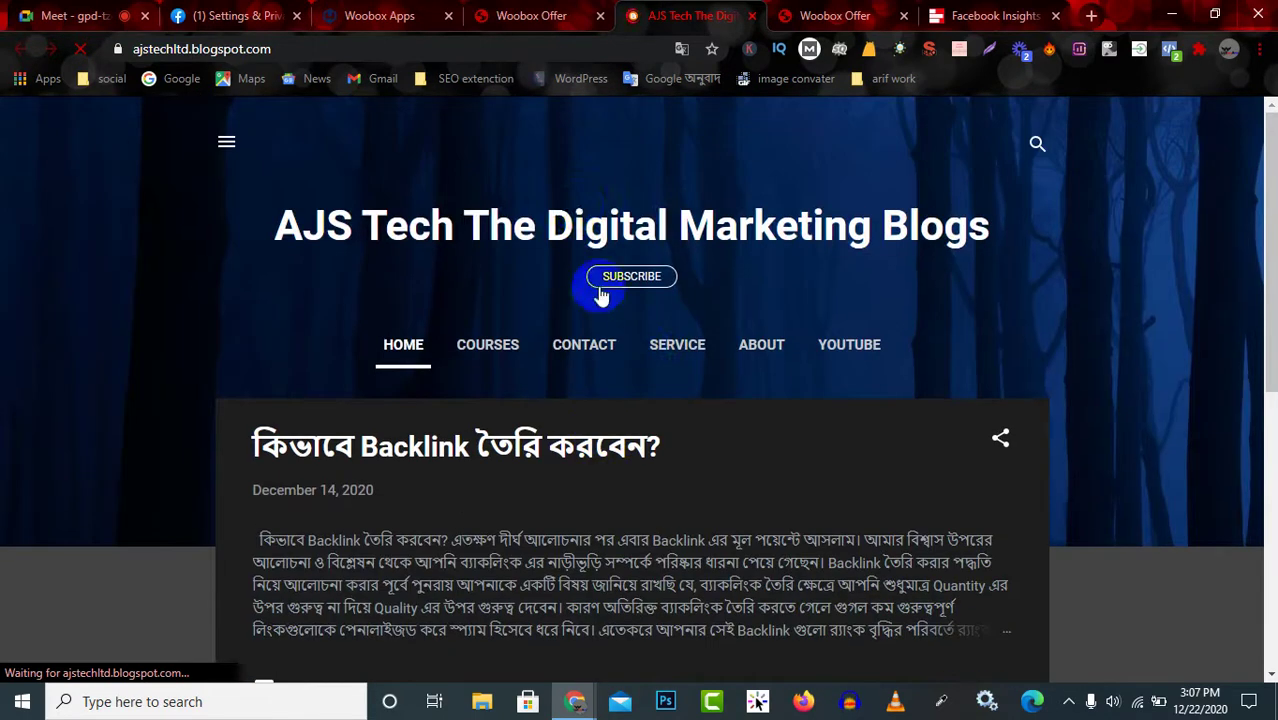
pyautogui.click(538, 17)
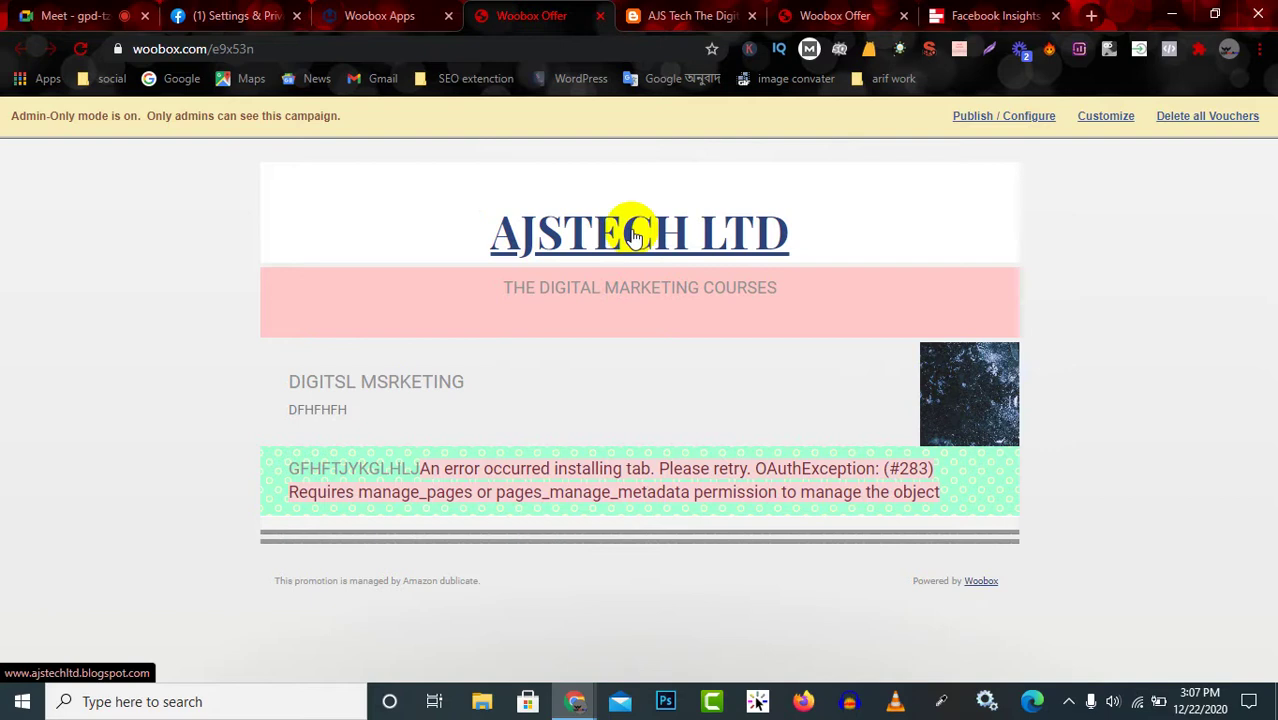
# From the campaign dashboard, open and close the Sharing editor, then enter the Design editor.
pyautogui.click(662, 15)
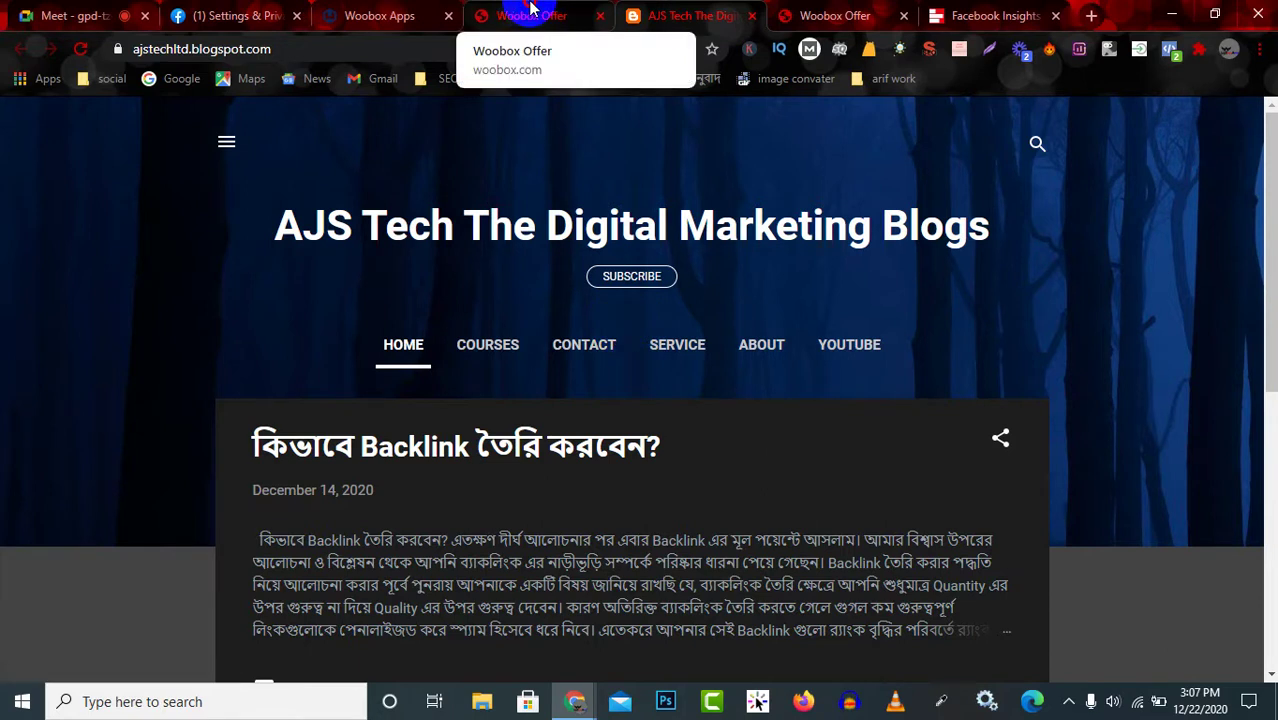
pyautogui.click(531, 12)
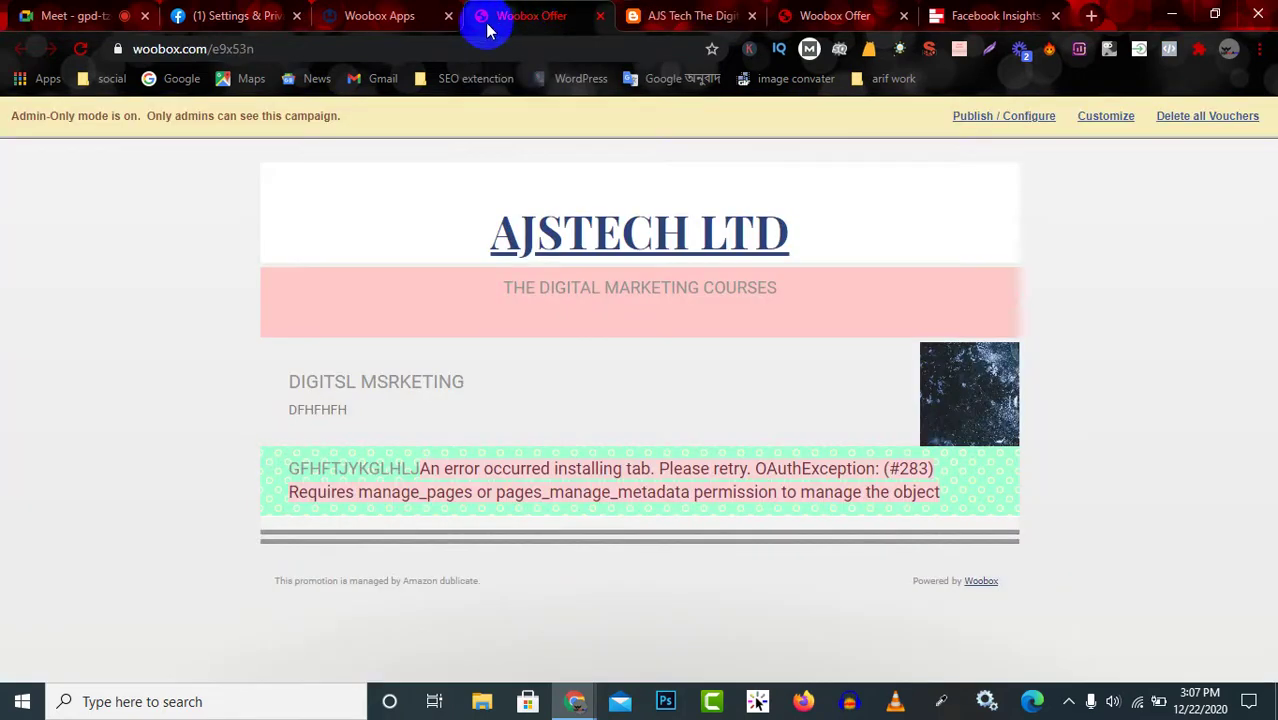
pyautogui.click(379, 16)
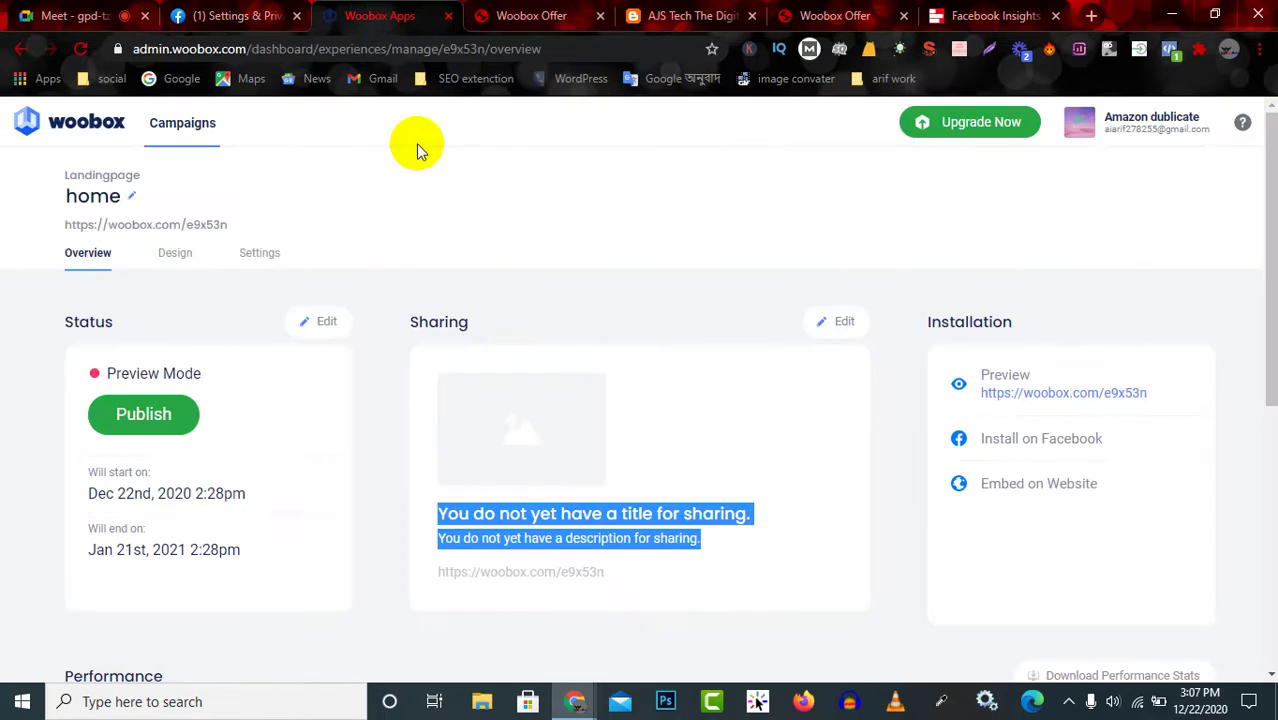
pyautogui.click(562, 390)
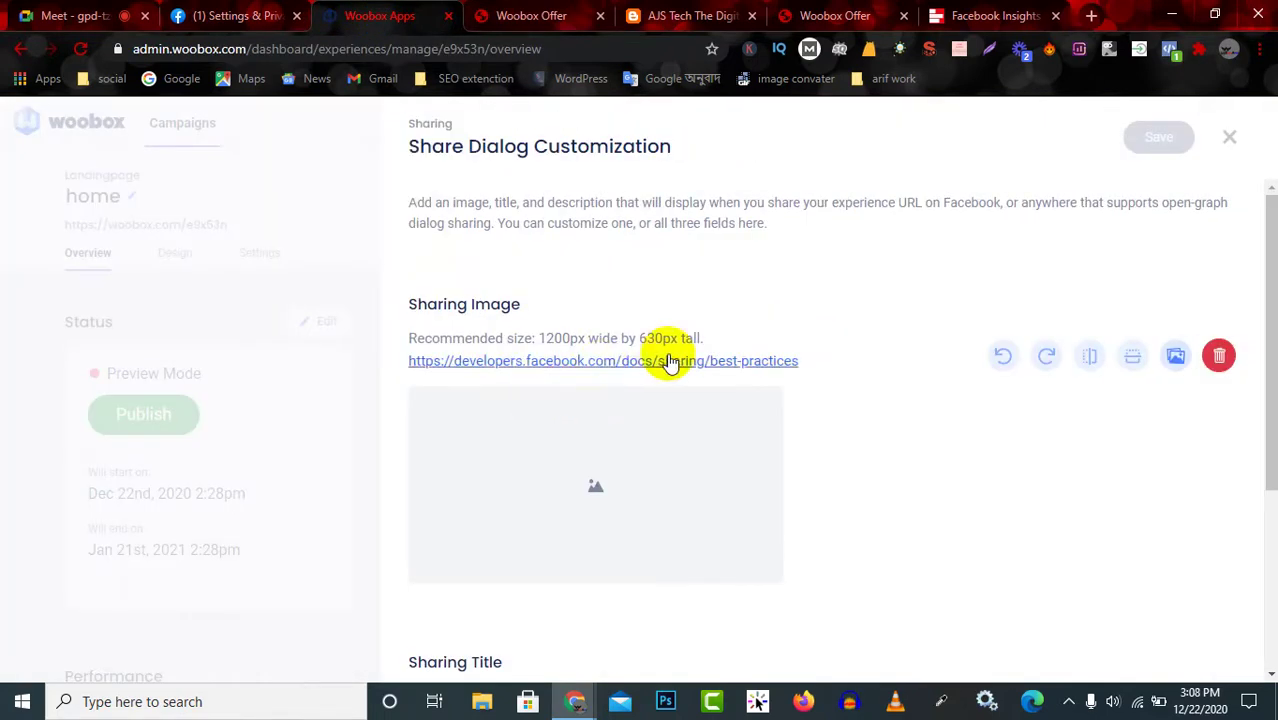
pyautogui.click(295, 336)
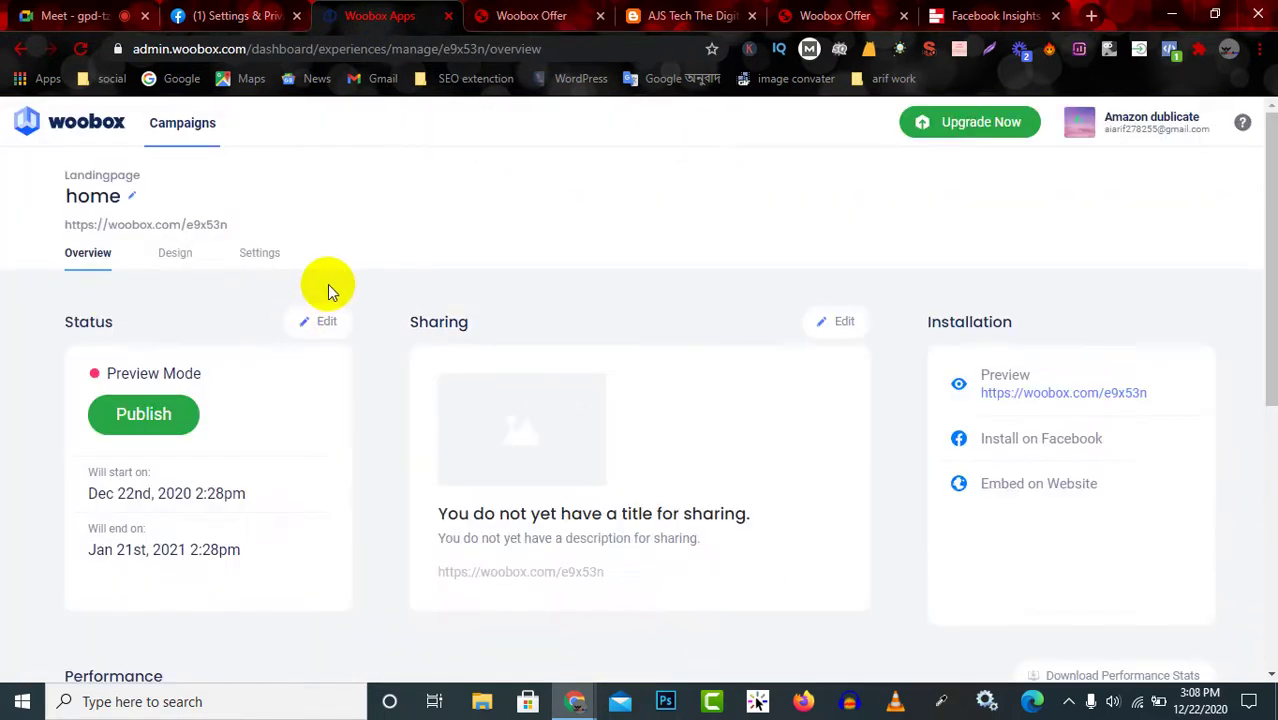
pyautogui.click(180, 255)
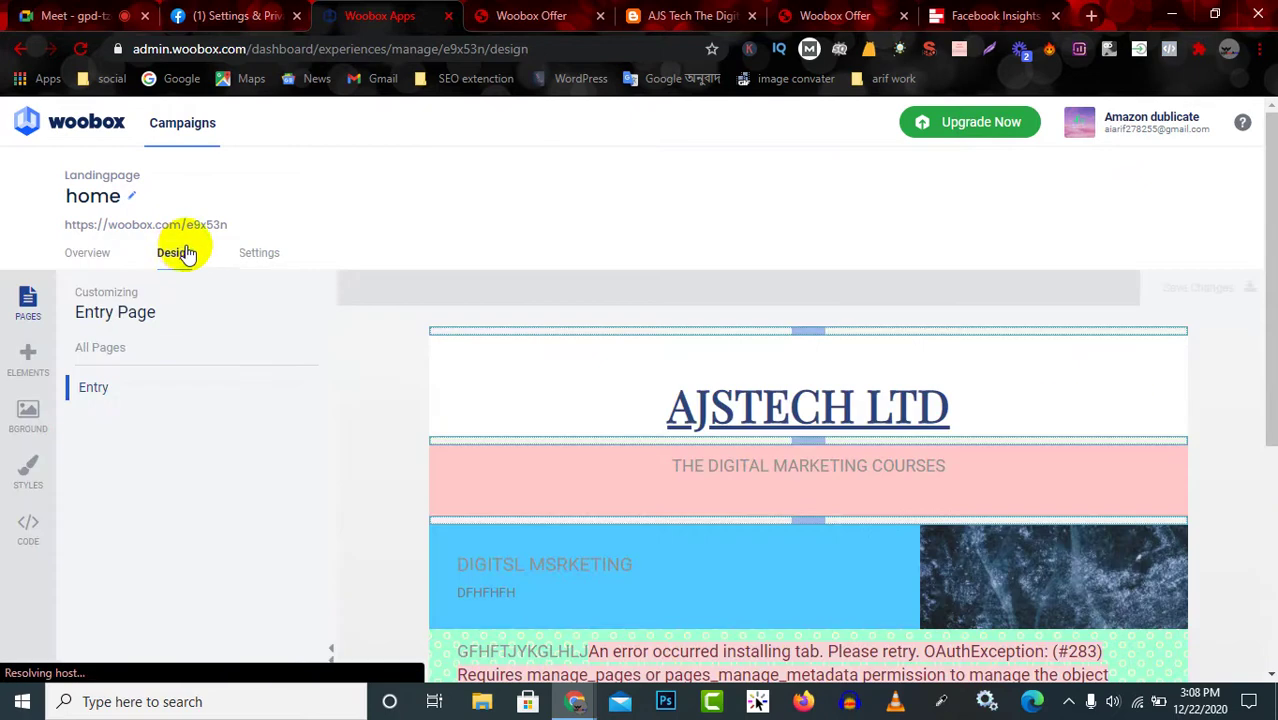
# Drag a Content block from Elements to the top of the landing page and select it.
pyautogui.click(28, 355)
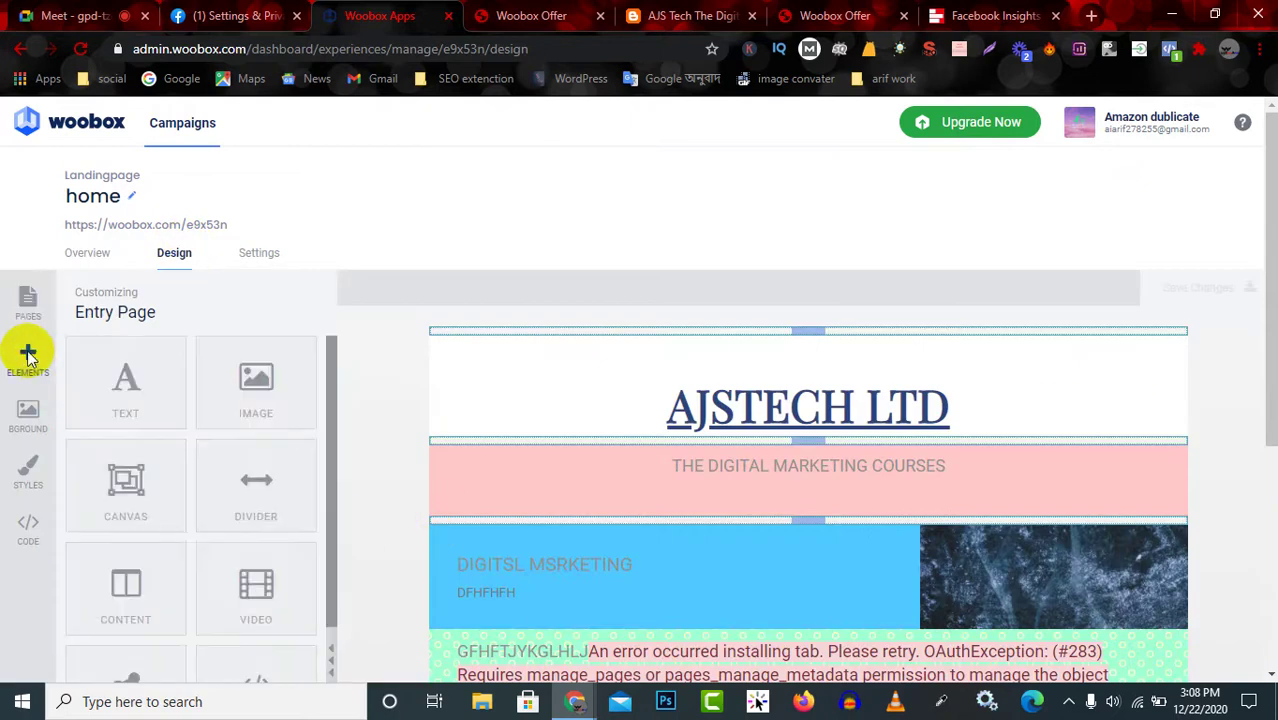
pyautogui.scroll(-1, 214, 528)
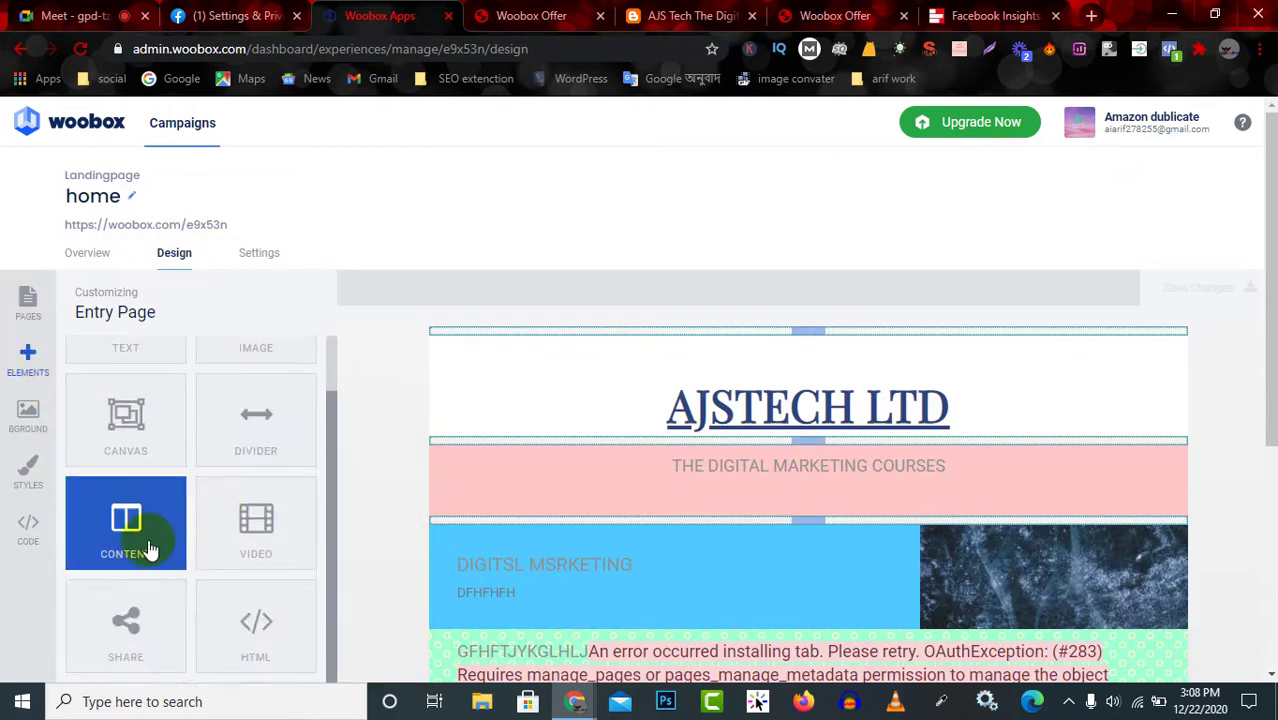
pyautogui.moveTo(128, 550); pyautogui.dragTo(660, 391)
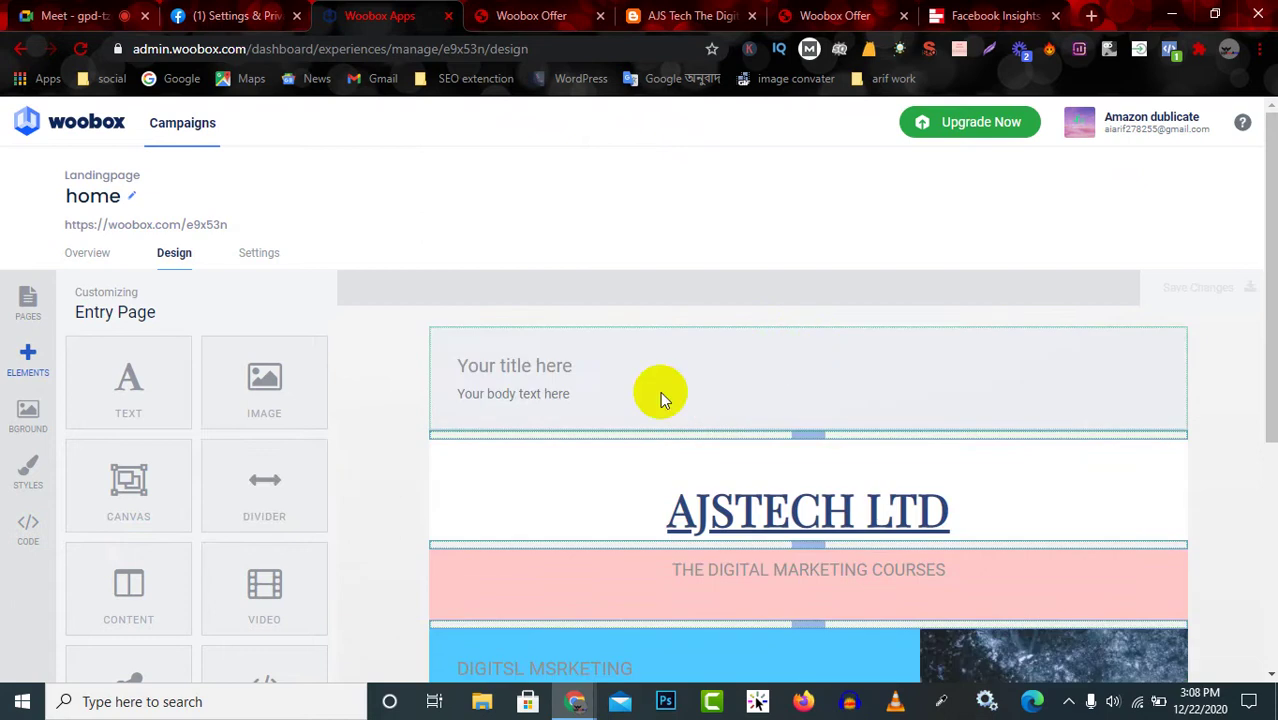
pyautogui.click(560, 372)
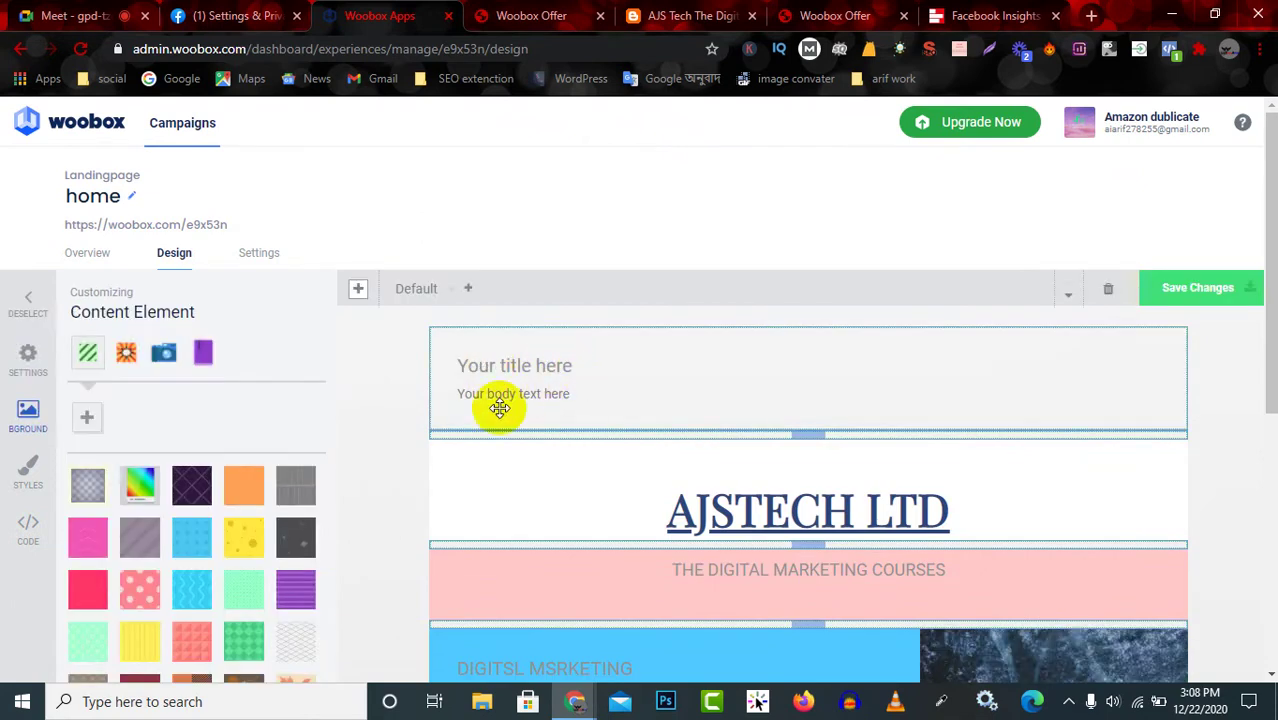
# In the block's Settings, replace the placeholder title with 'digital marketing'.
pyautogui.click(28, 358)
pyautogui.click(254, 358)
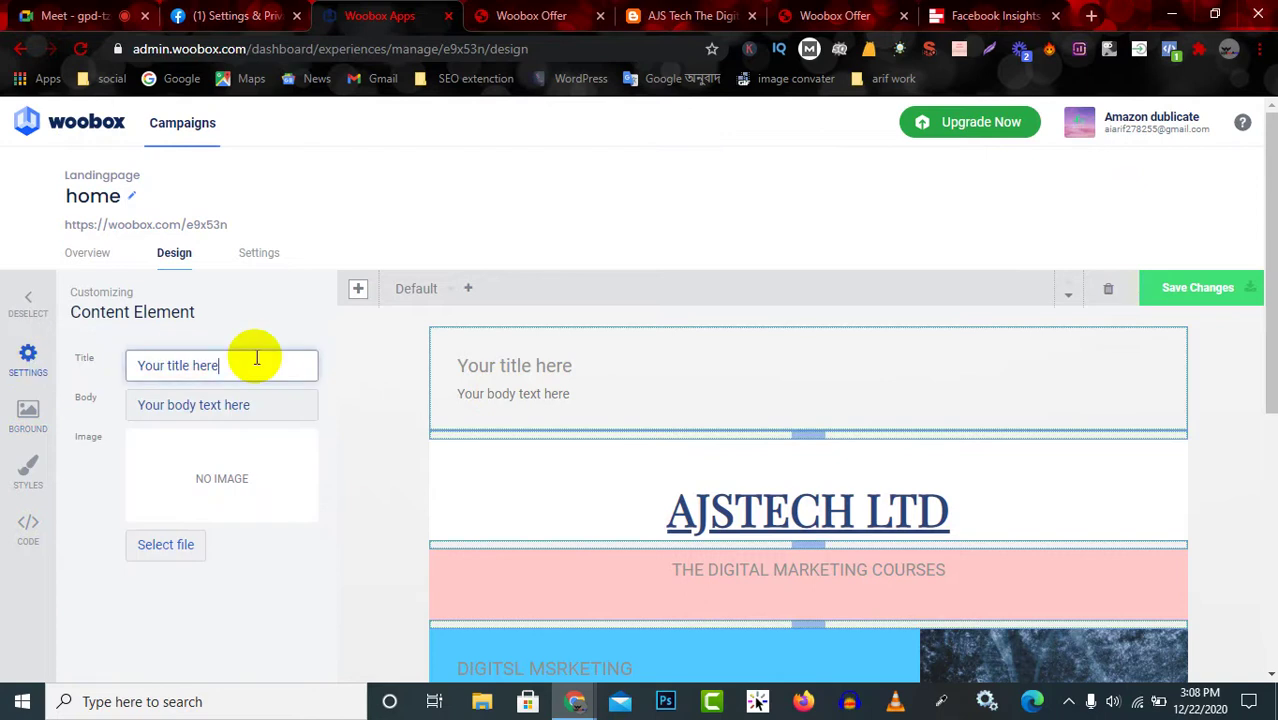
pyautogui.moveTo(205, 365); pyautogui.dragTo(168, 365)
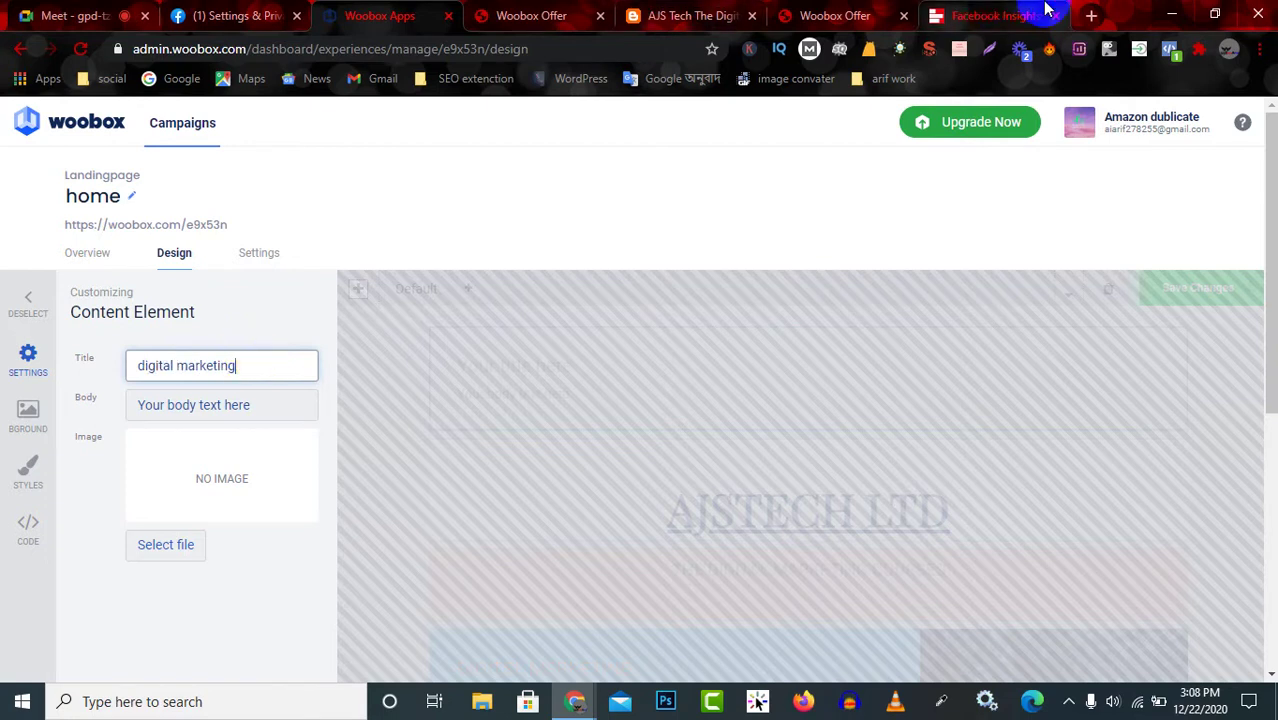
# Select and copy the Supermetrics article's explanation of the Facebook #283 error, then return to Woobox.
pyautogui.click(984, 14)
pyautogui.scroll(-3, 320, 500)
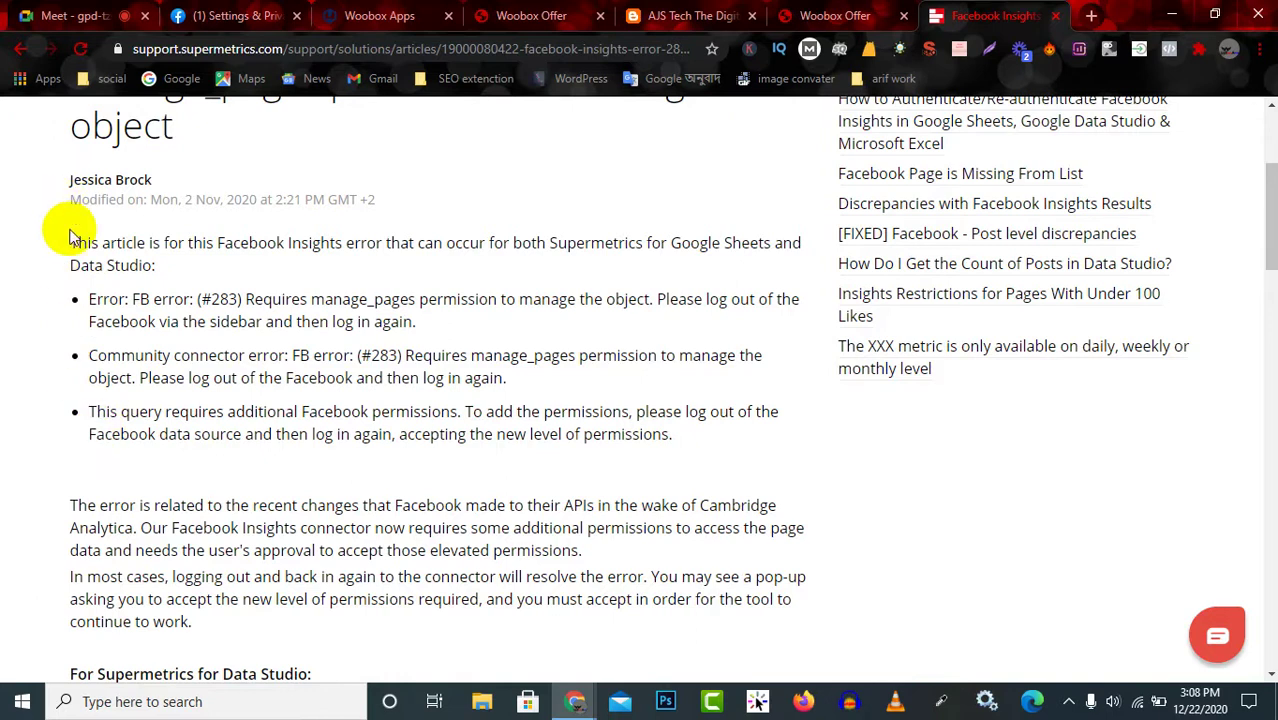
pyautogui.moveTo(72, 243); pyautogui.dragTo(385, 616)
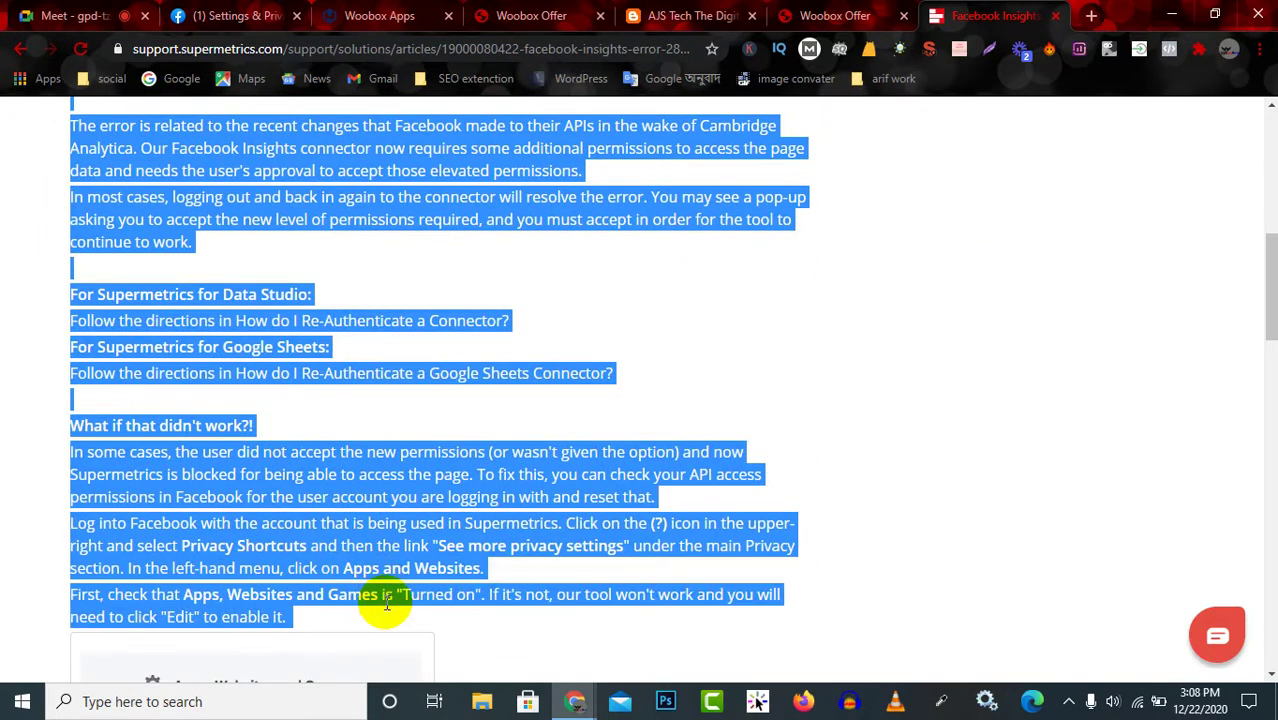
pyautogui.click(540, 12)
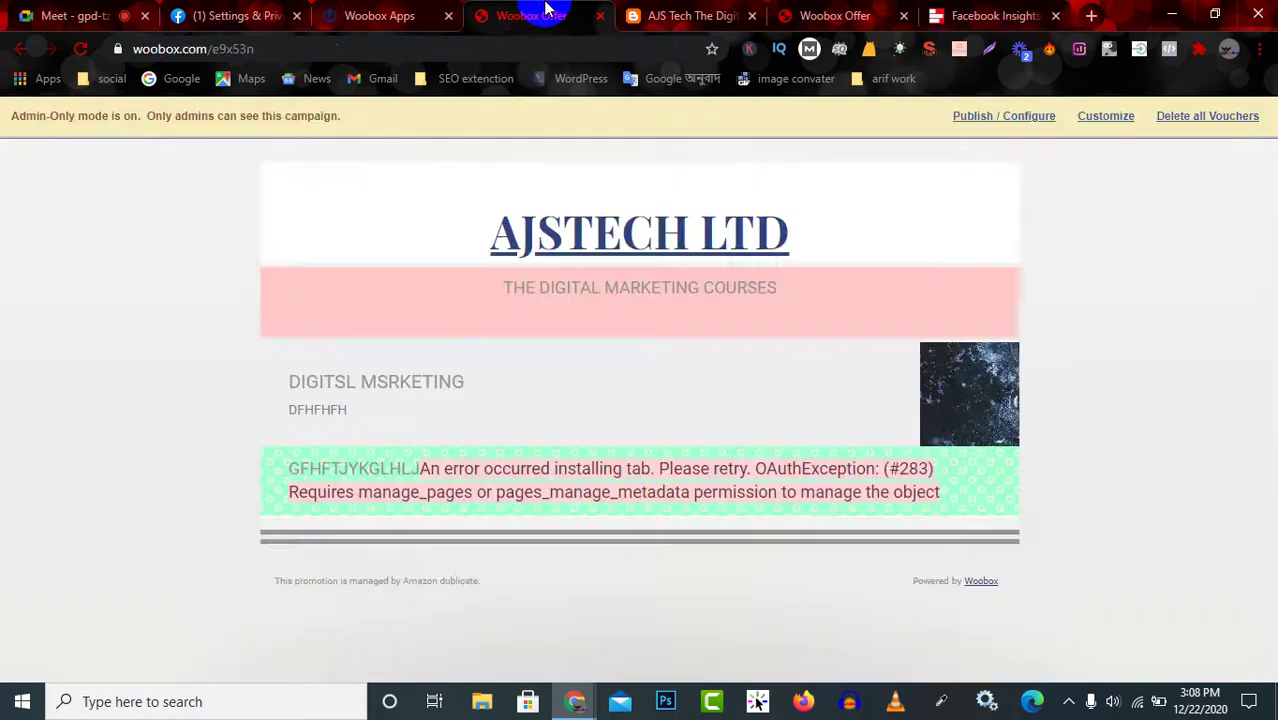
# Paste the copied #283 error explanation into the block's Body field, apply it, and deselect.
pyautogui.click(378, 14)
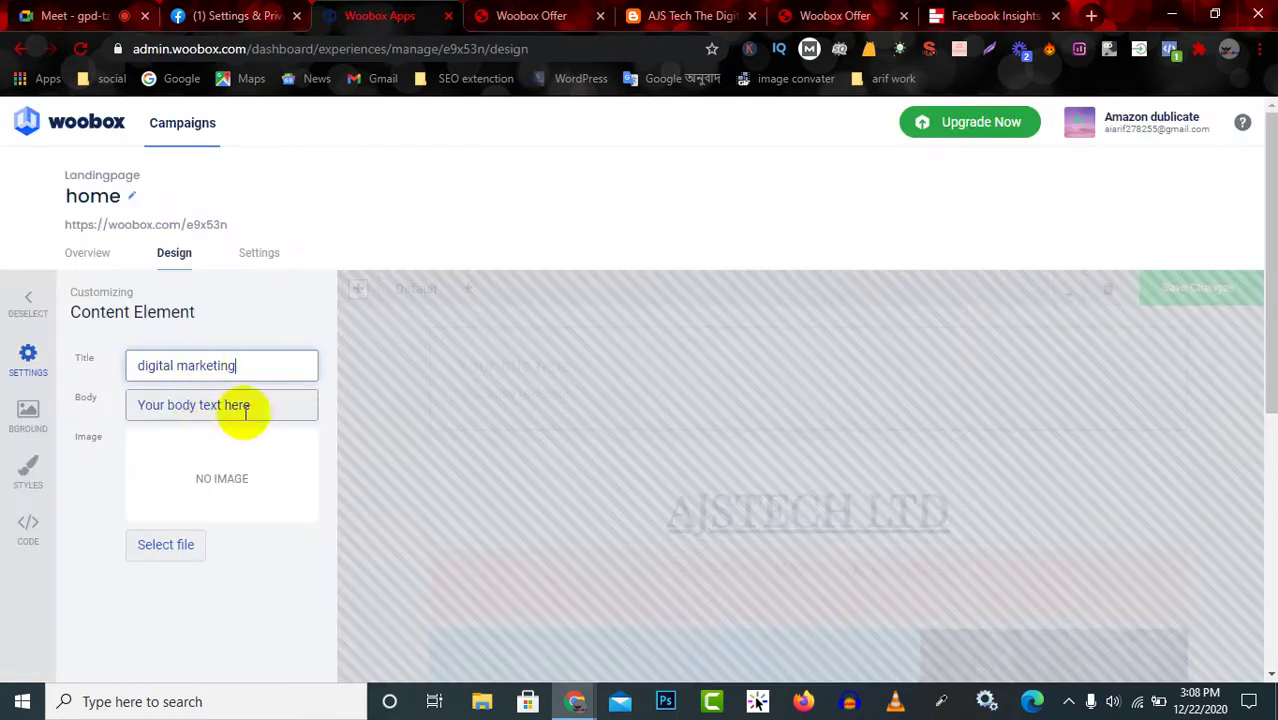
pyautogui.tripleClick(248, 404)
pyautogui.hotkey('ctrl', 'v')
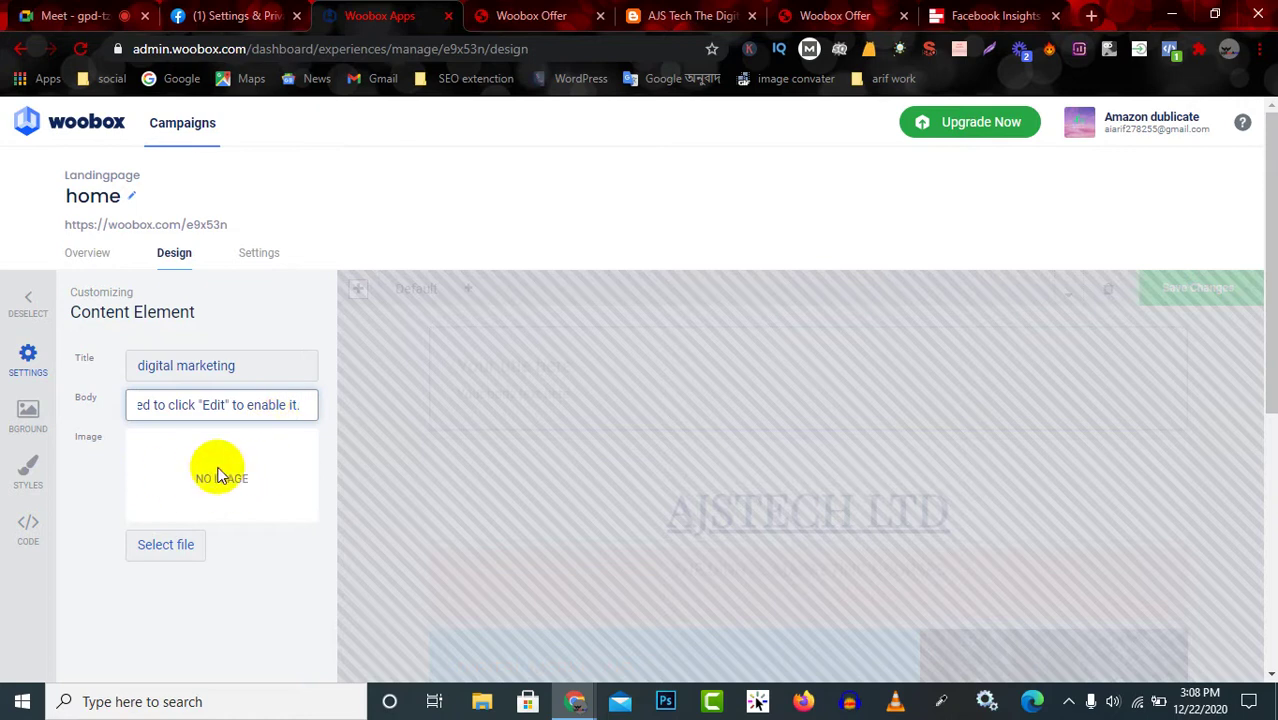
pyautogui.scroll(-1, 487, 499)
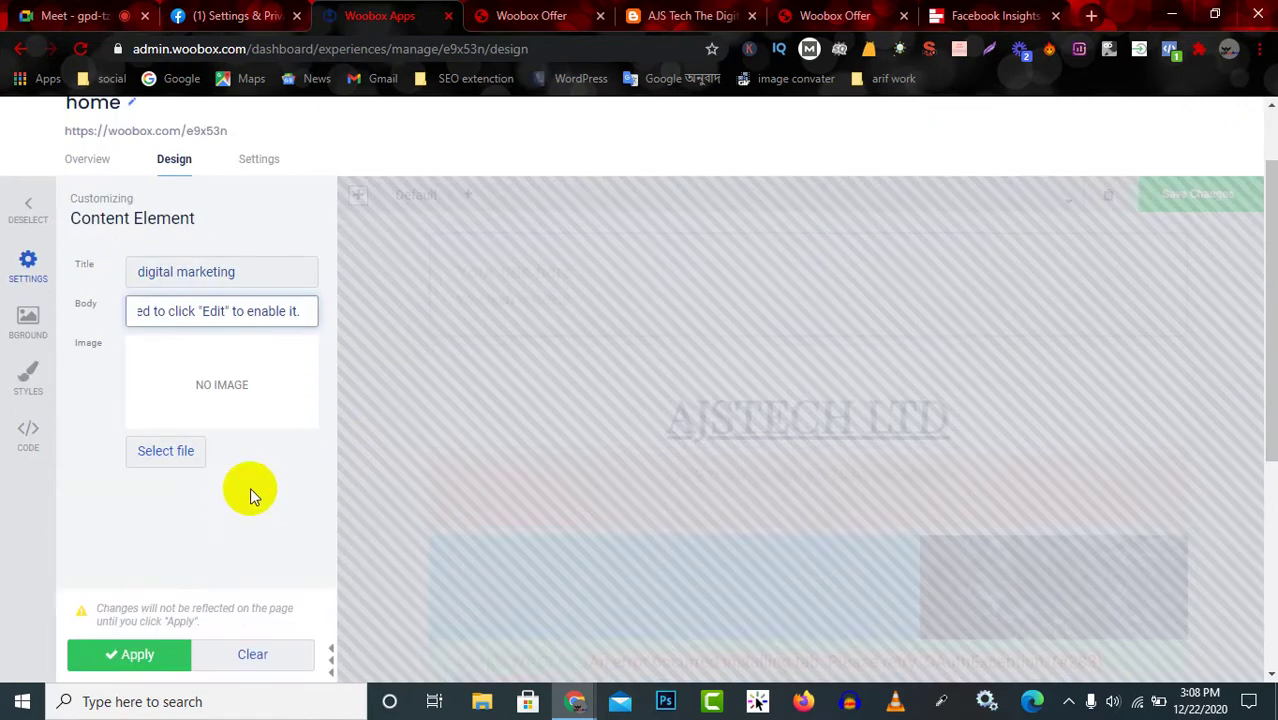
pyautogui.click(130, 653)
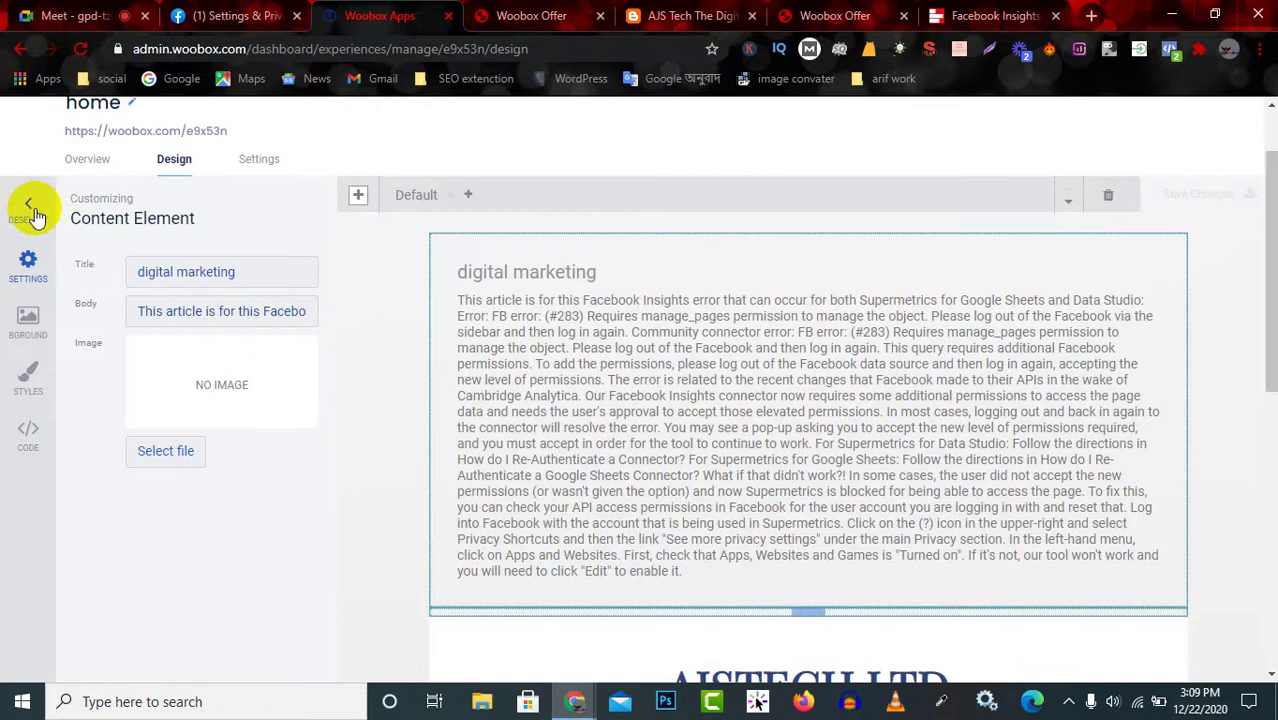
pyautogui.click(31, 207)
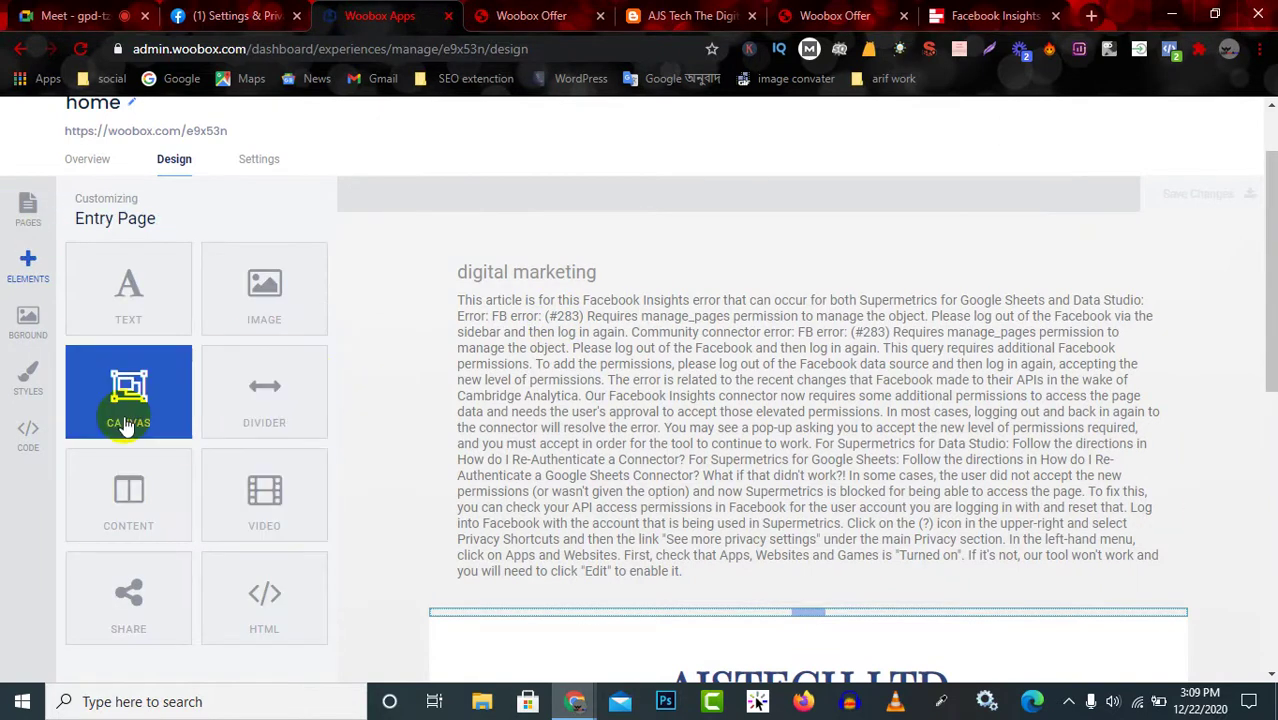
# Move the digital marketing block below the green #283 error section.
pyautogui.moveTo(126, 425); pyautogui.dragTo(662, 371)
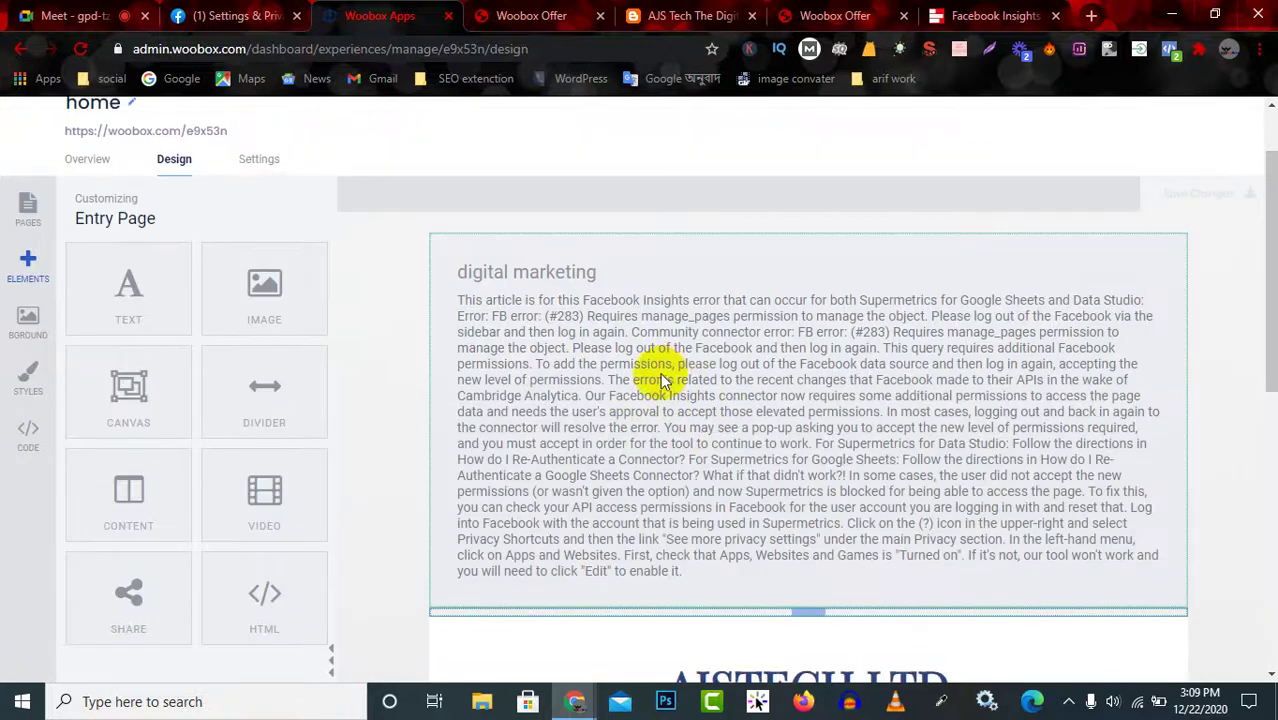
pyautogui.scroll(-2, 705, 430)
pyautogui.click(707, 400)
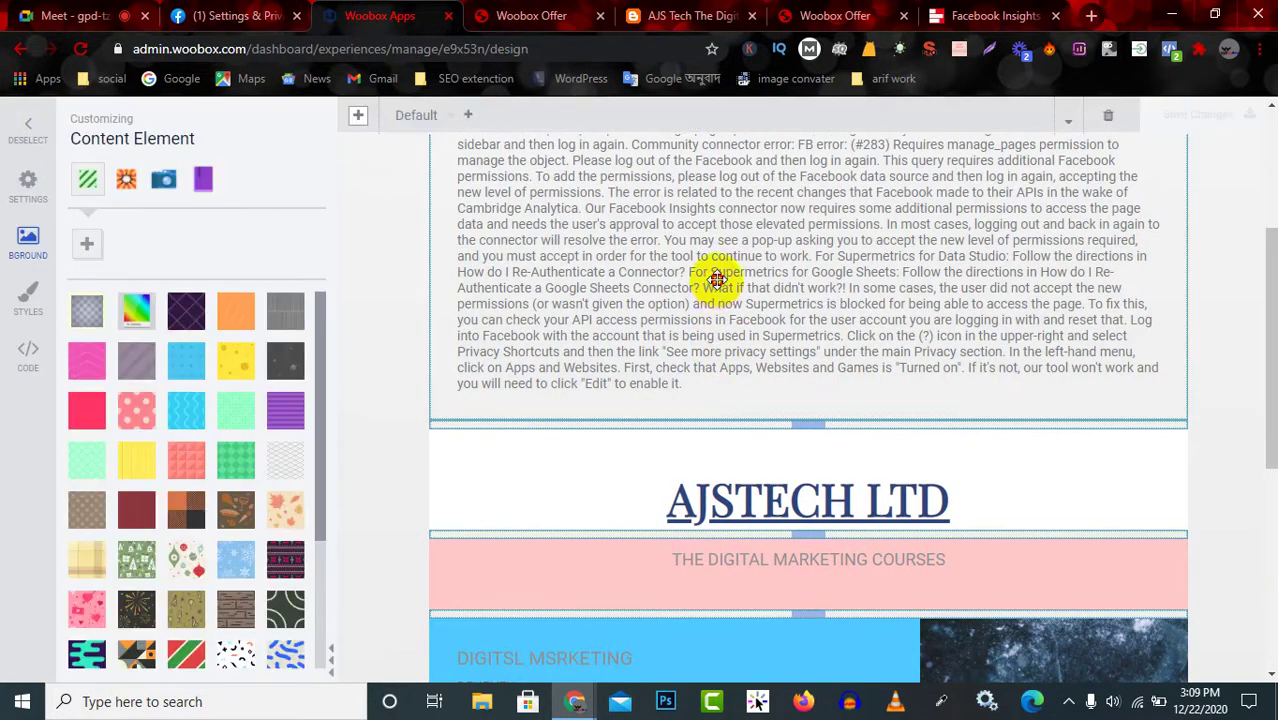
pyautogui.moveTo(716, 280); pyautogui.dragTo(712, 645)
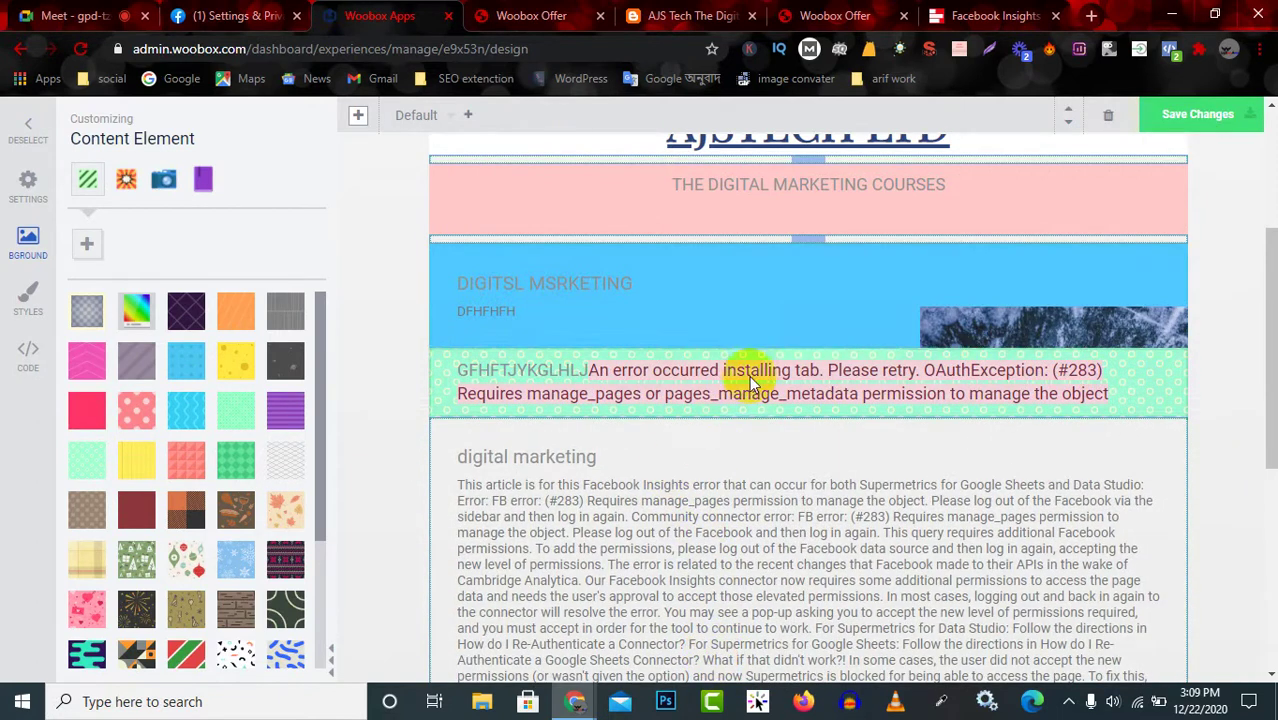
# Save the AJSTECH LTD landing page design changes.
pyautogui.scroll(3, 760, 410)
pyautogui.scroll(-3, 766, 427)
pyautogui.scroll(5, 979, 354)
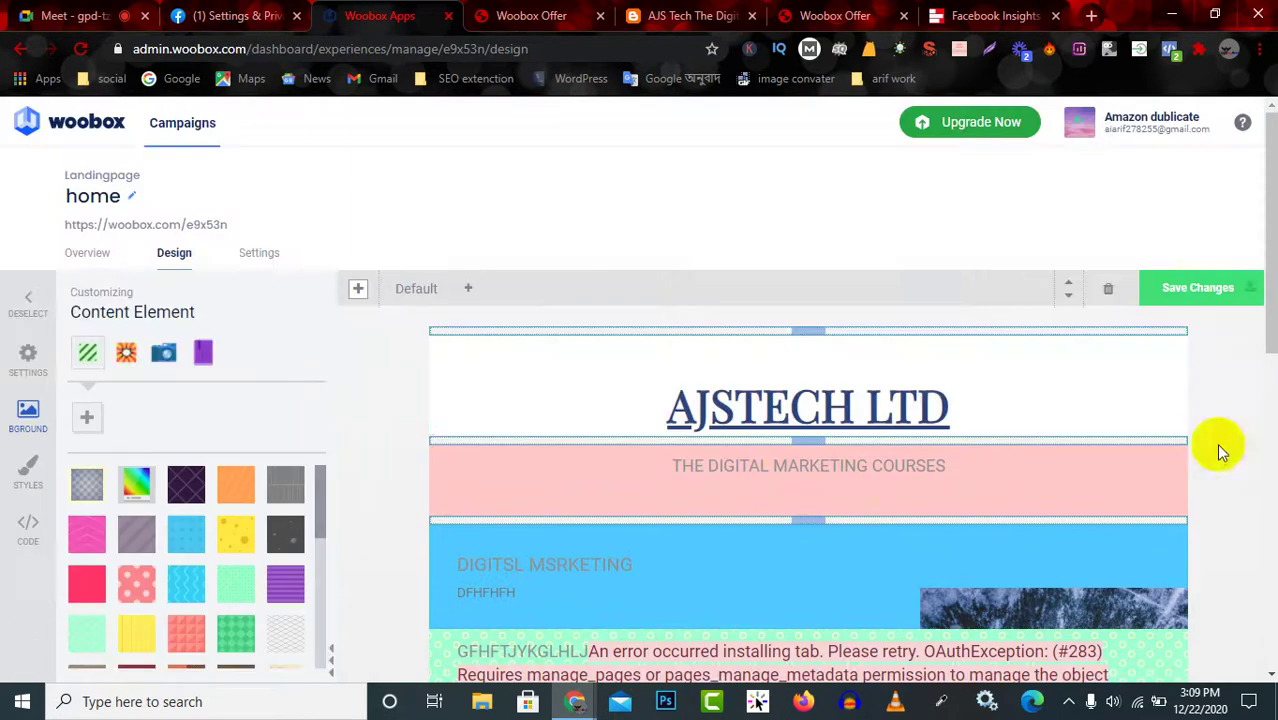
pyautogui.click(1192, 292)
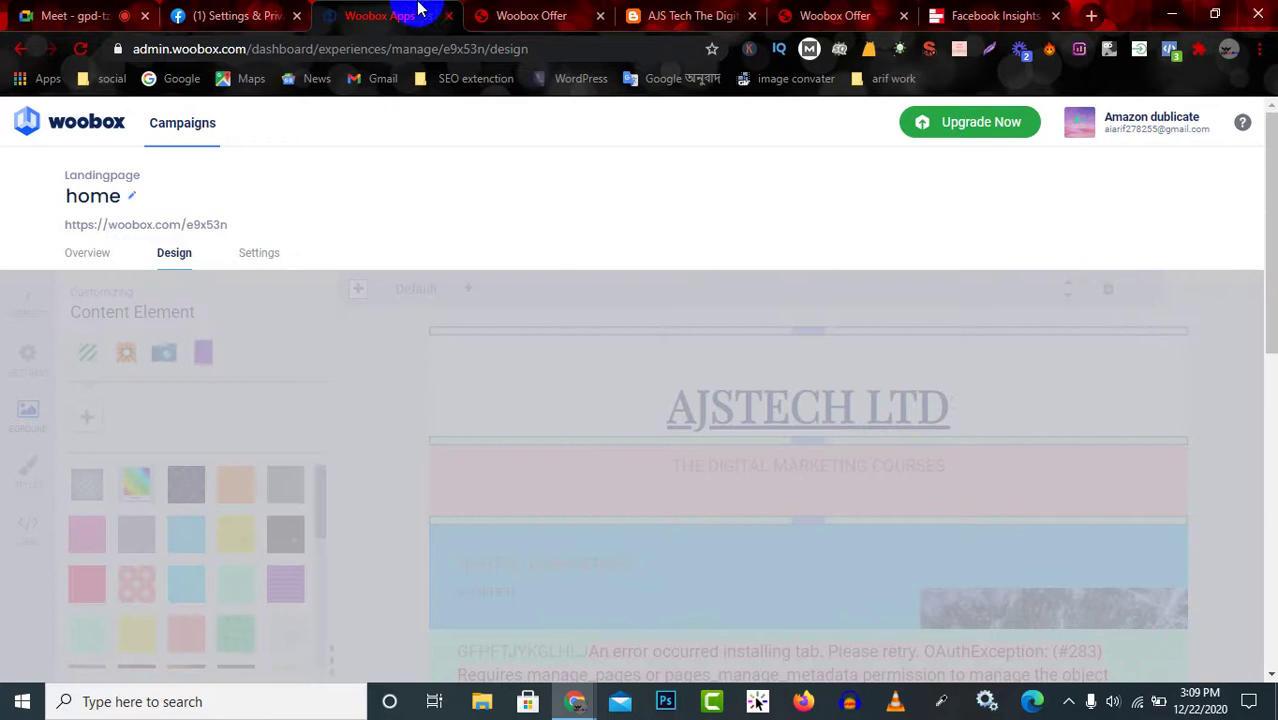
pyautogui.click(562, 12)
# Reload the live AJSTECH LTD page and review the saved article paragraph.
pyautogui.click(80, 48)
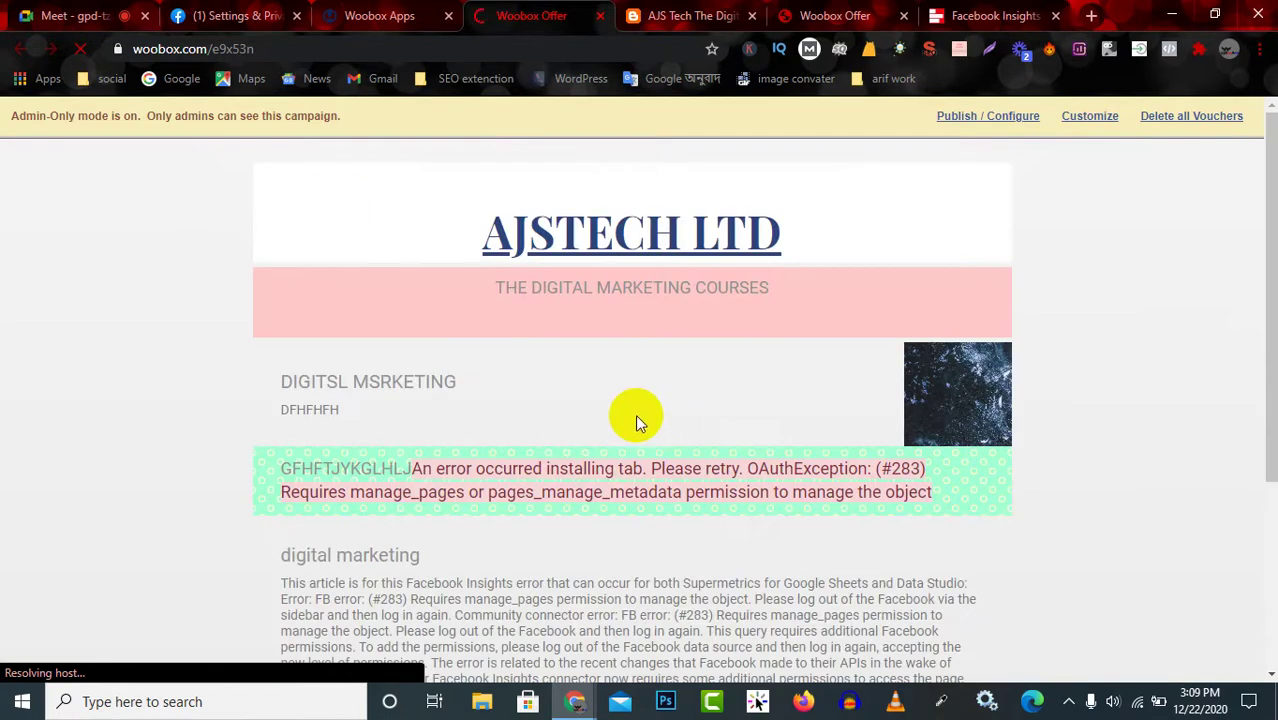
pyautogui.scroll(-10, 680, 447)
pyautogui.scroll(10, 492, 327)
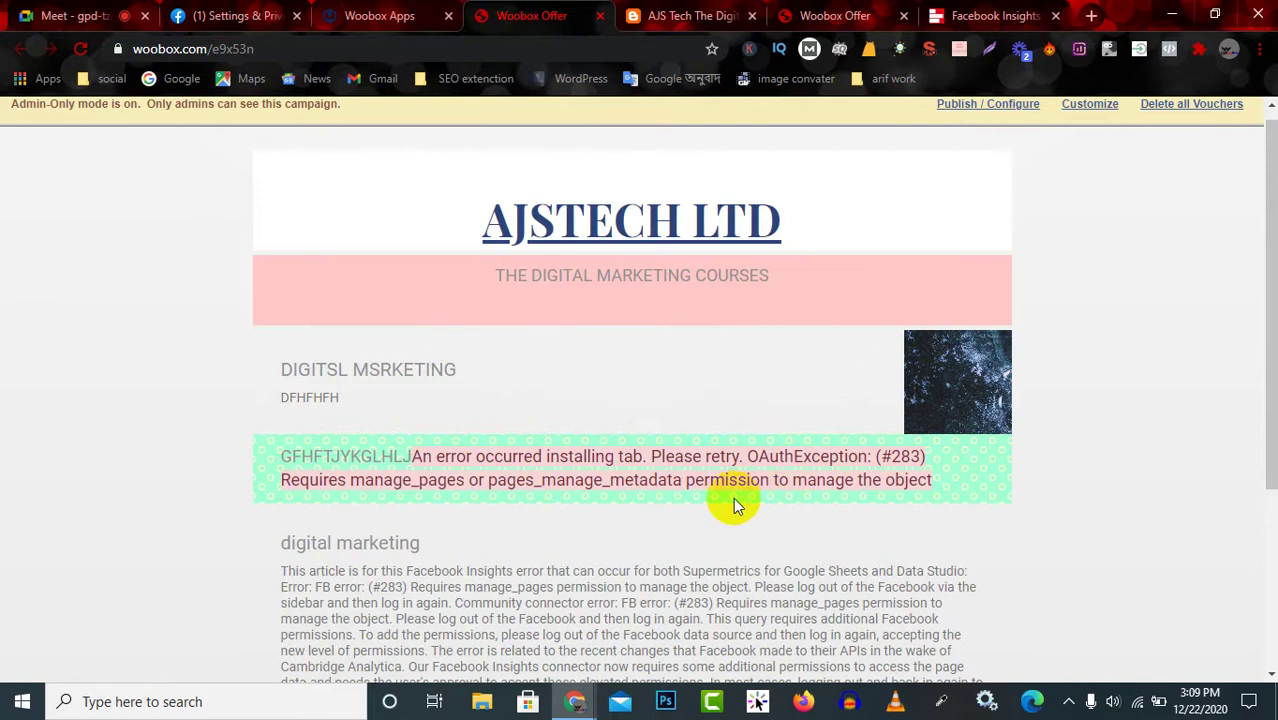
pyautogui.scroll(-3, 733, 497)
pyautogui.scroll(1, 555, 580)
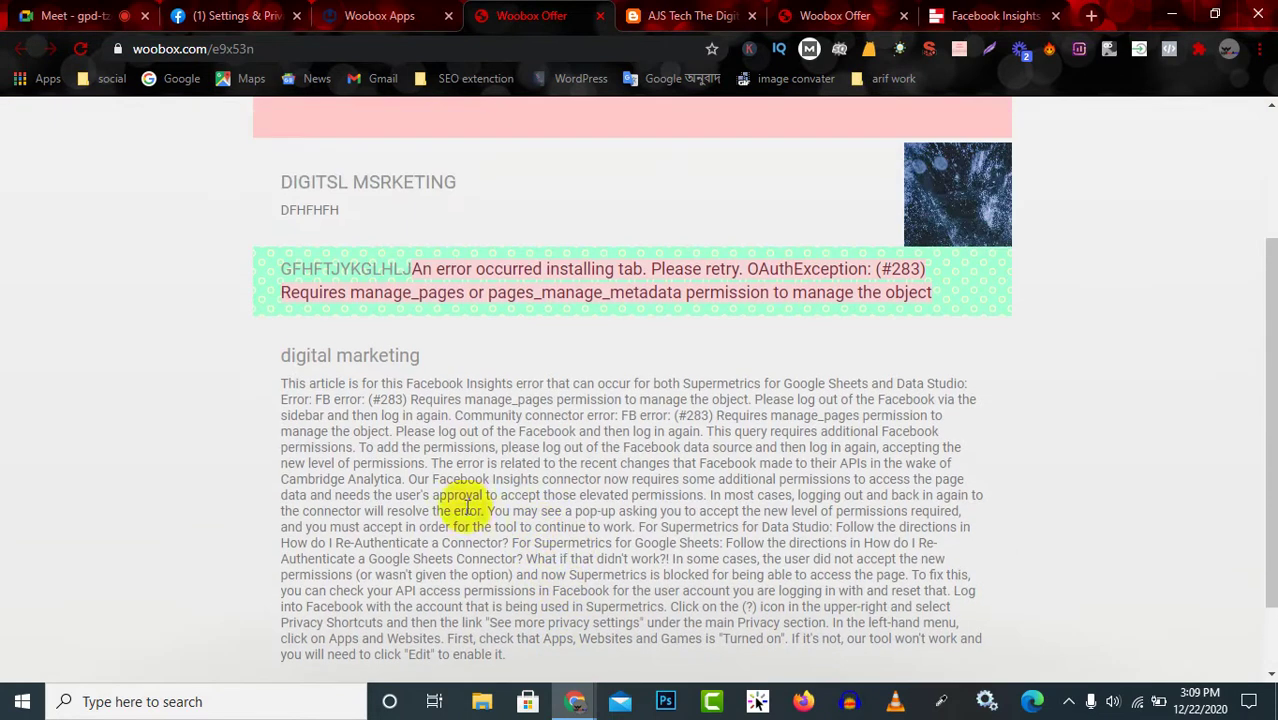
pyautogui.moveTo(343, 431); pyautogui.dragTo(487, 432)
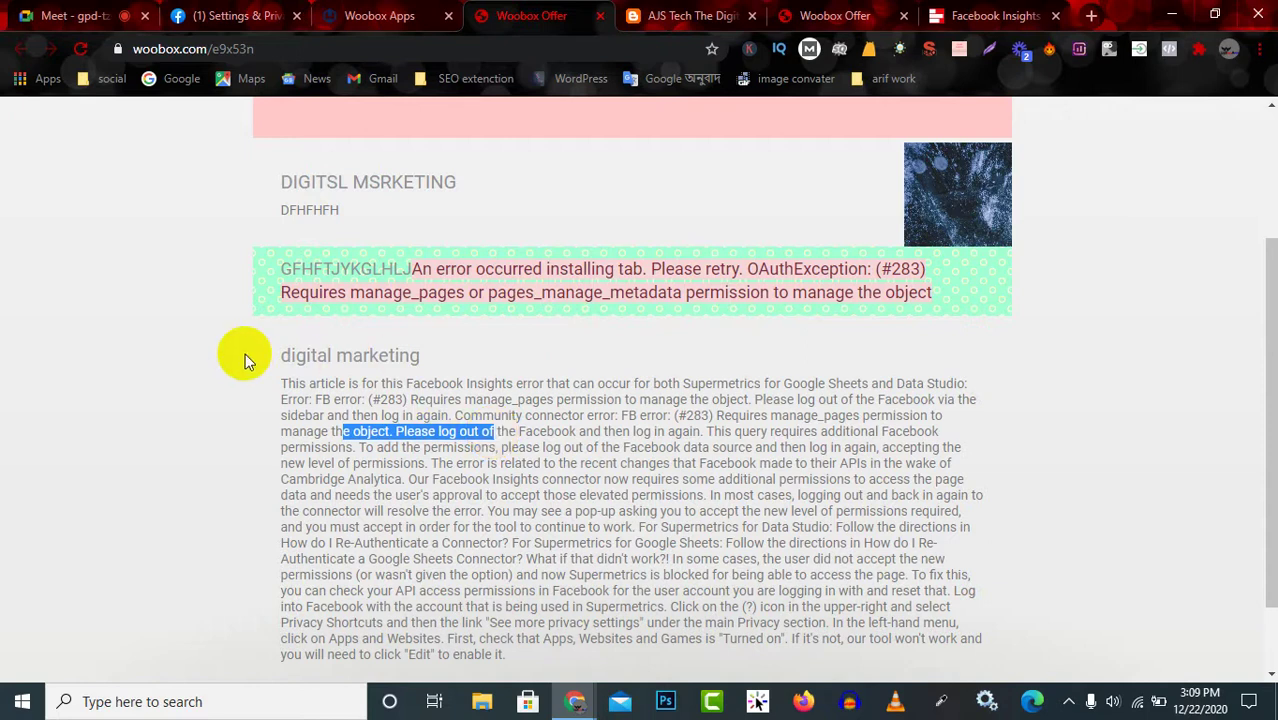
pyautogui.moveTo(272, 382); pyautogui.dragTo(696, 486)
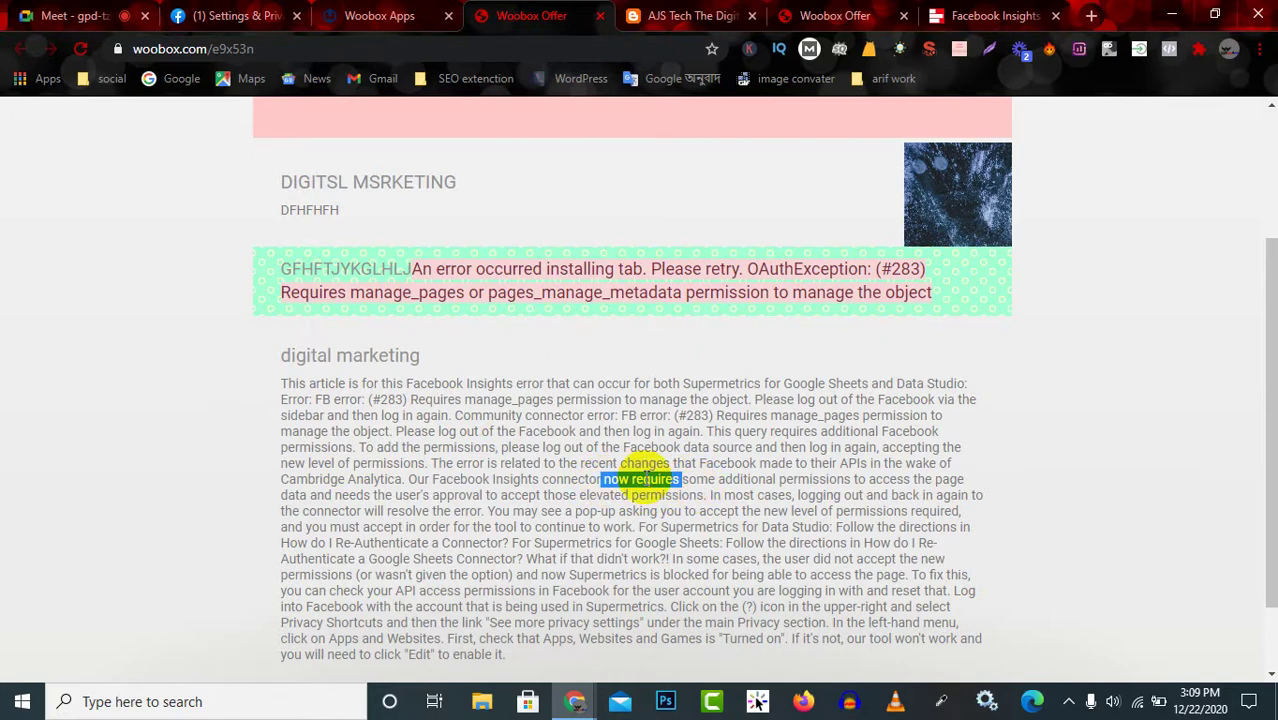
# Check the AJSTECH LTD heading and subtitle, then bring up Facebook's Woobox integration settings.
pyautogui.click(695, 15)
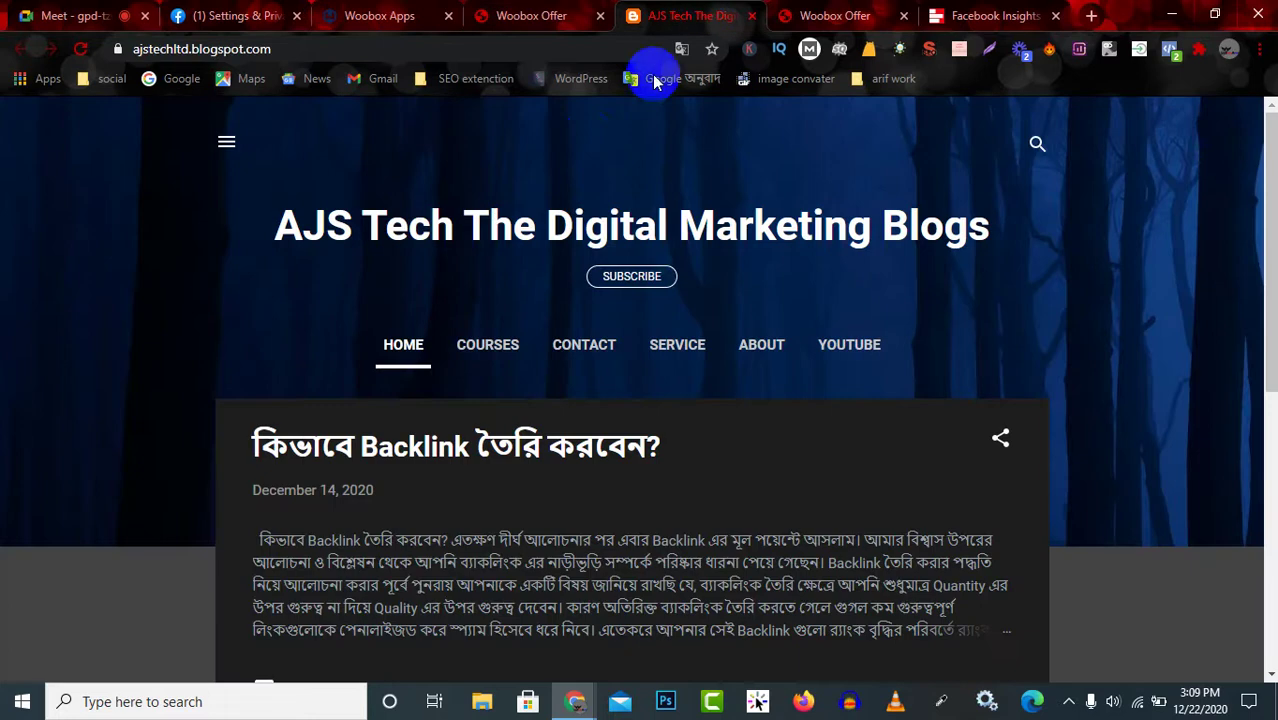
pyautogui.click(551, 10)
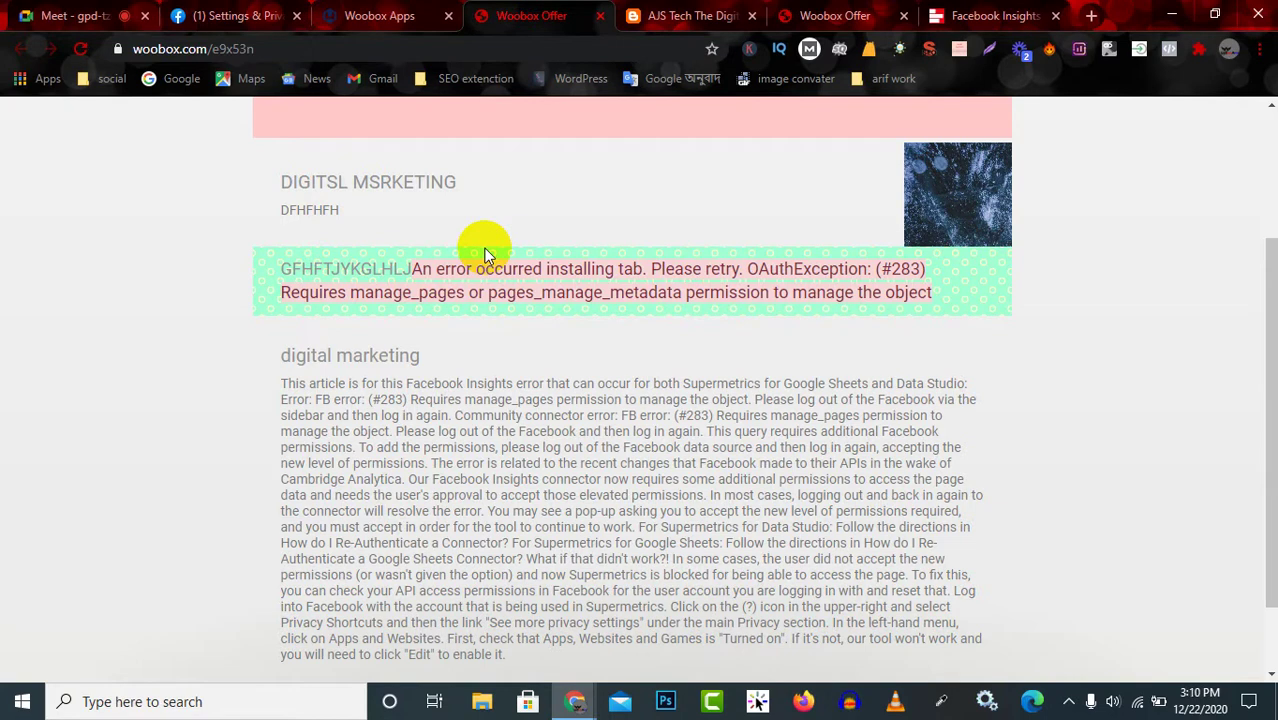
pyautogui.scroll(-1, 693, 477)
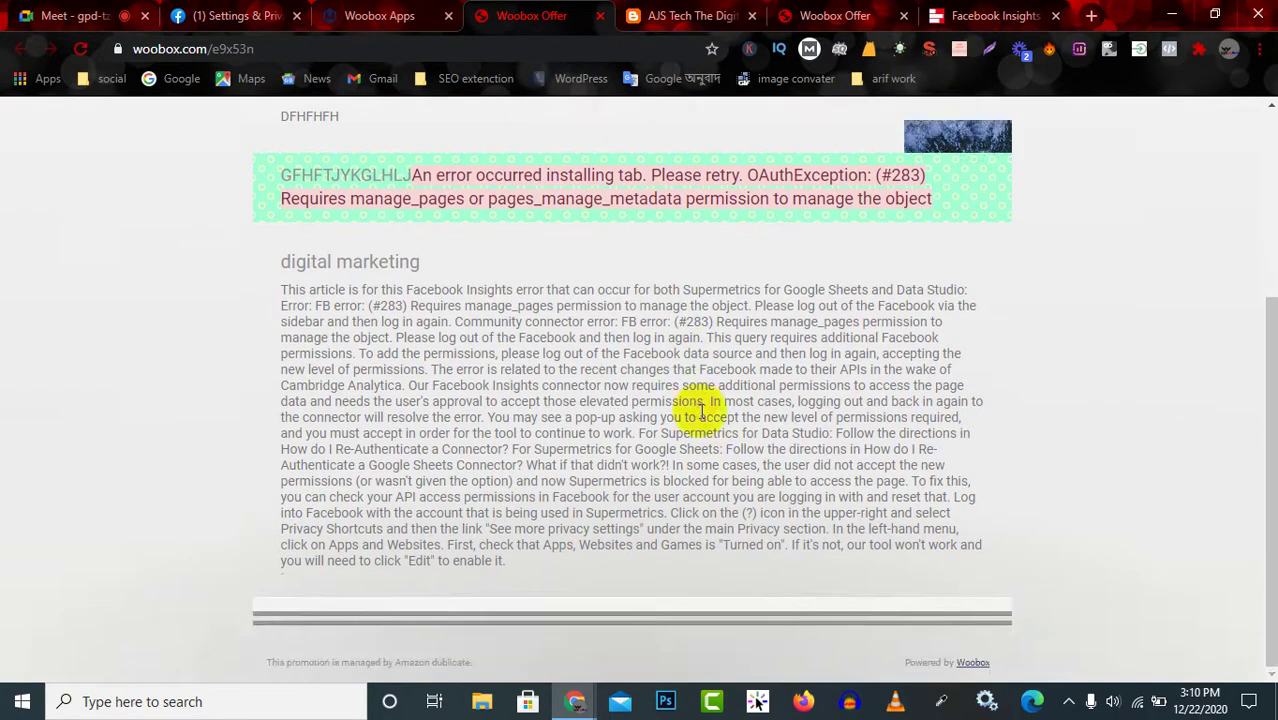
pyautogui.scroll(3, 718, 468)
pyautogui.scroll(1, 718, 468)
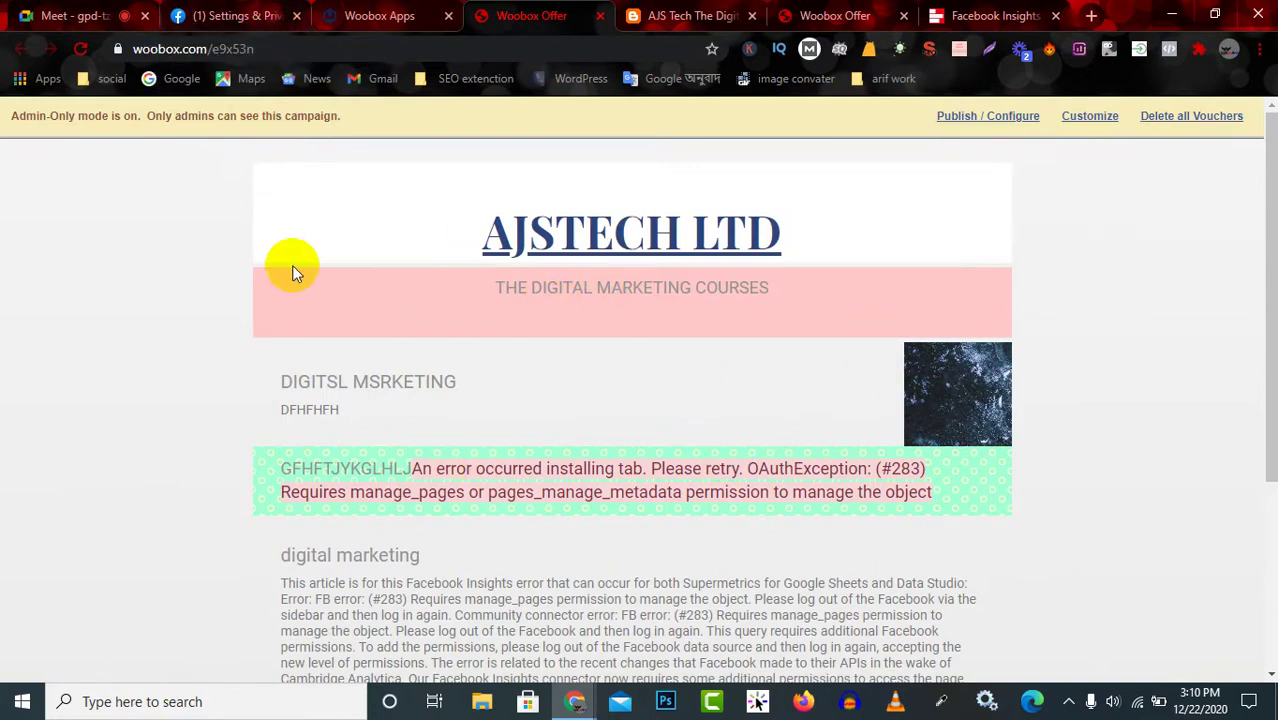
pyautogui.moveTo(484, 233); pyautogui.dragTo(890, 234)
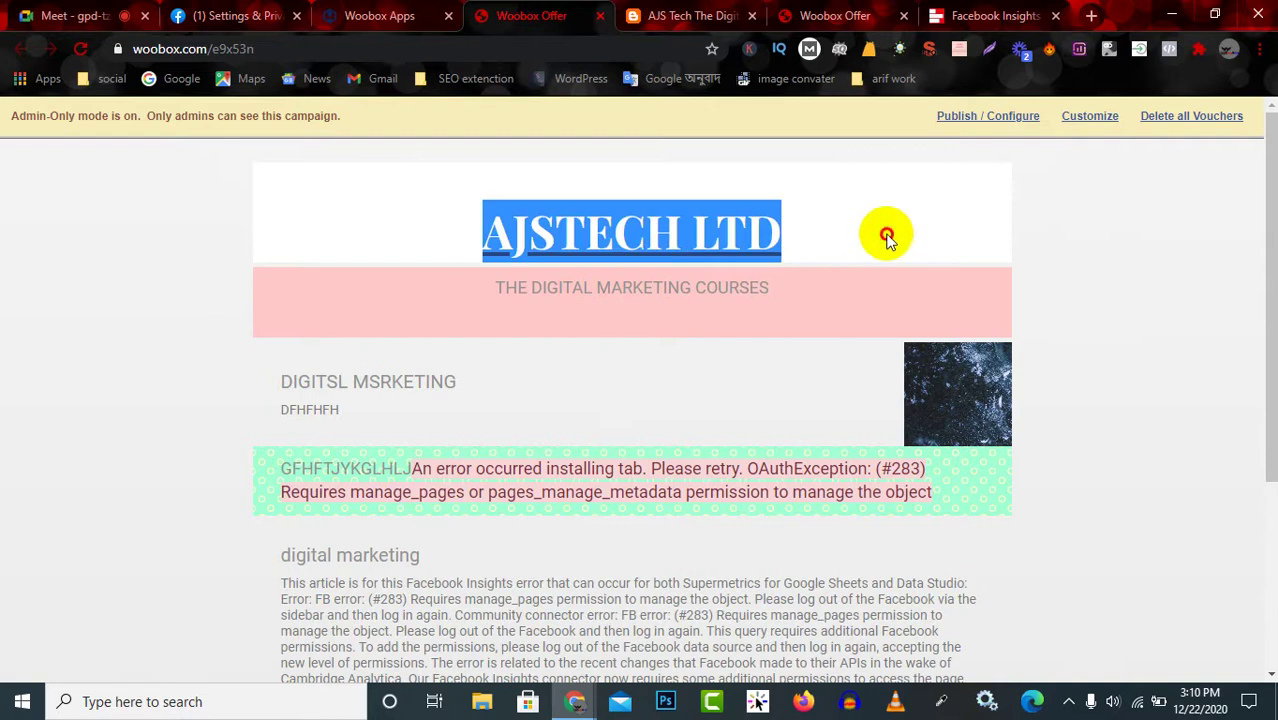
pyautogui.click(1093, 240)
pyautogui.moveTo(447, 230); pyautogui.dragTo(1061, 277)
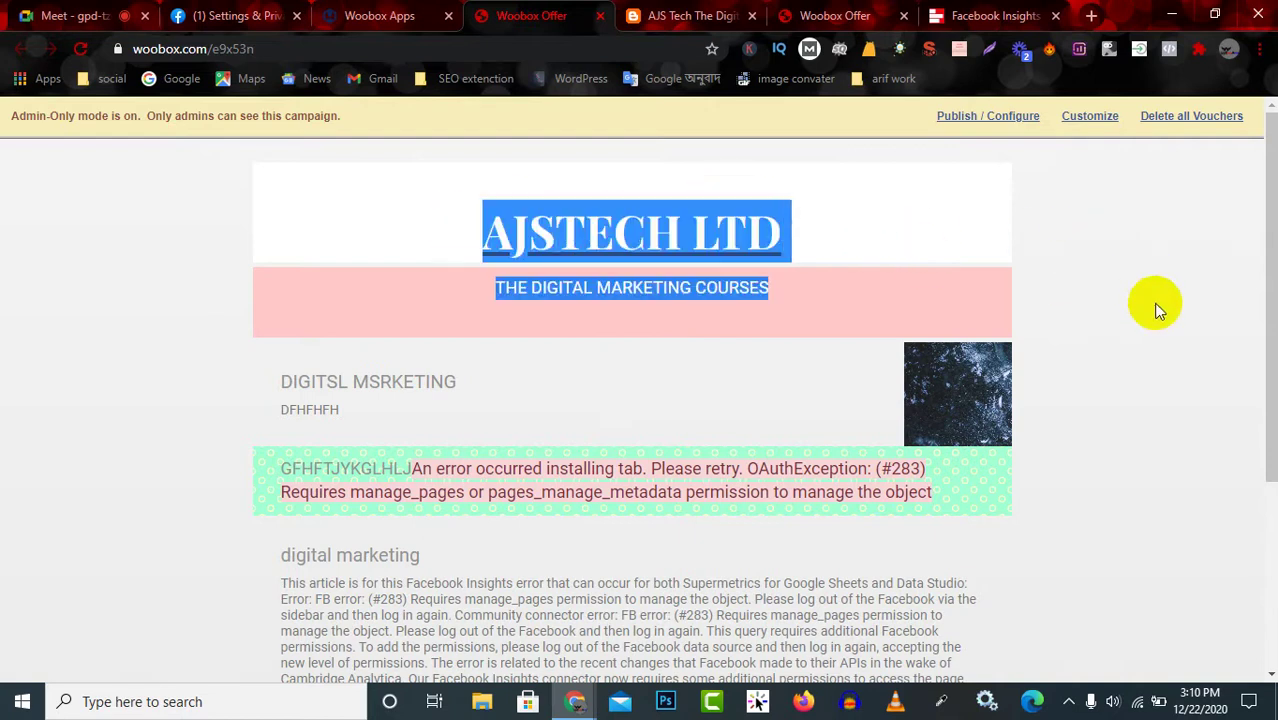
pyautogui.click(378, 12)
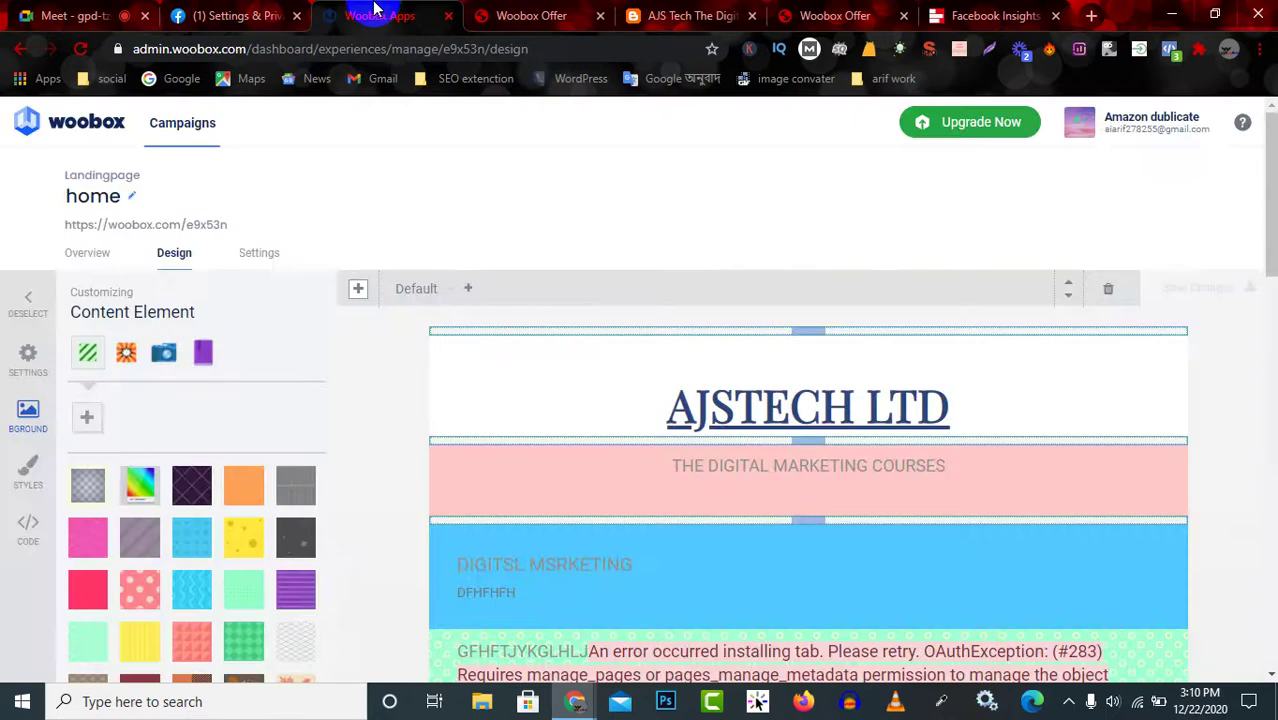
pyautogui.click(229, 18)
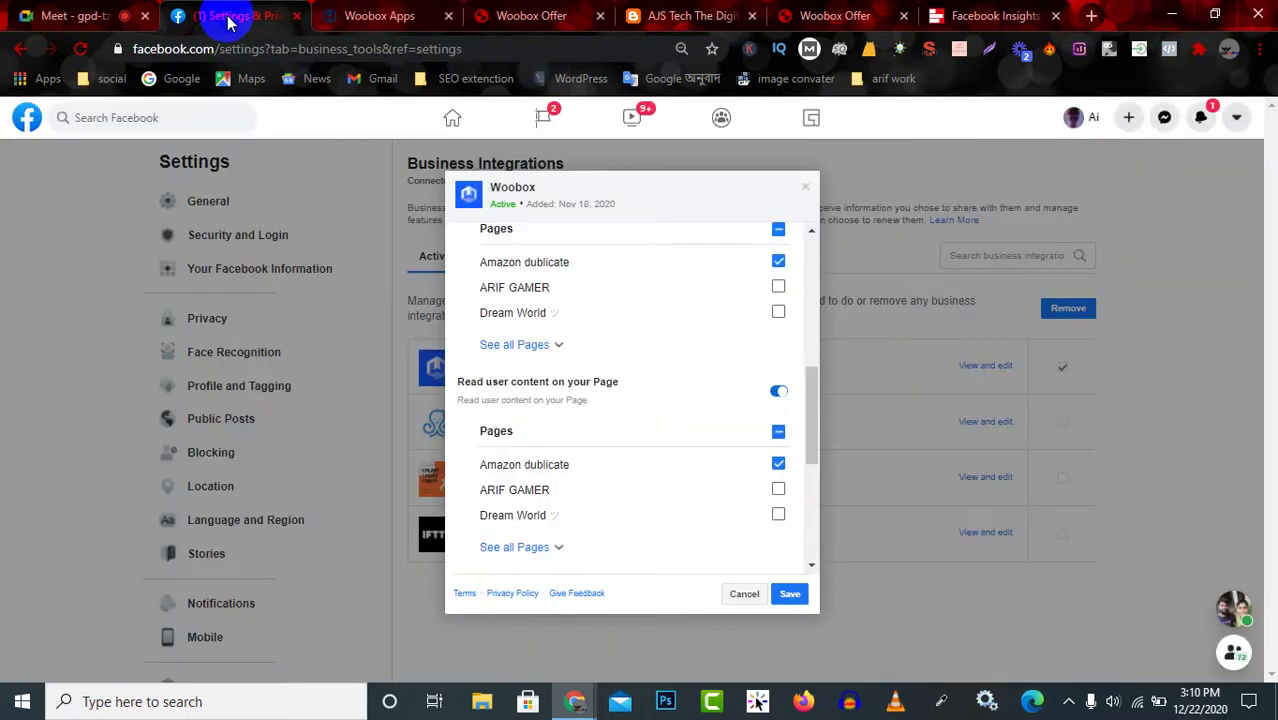
# Go from the Facebook home feed to the Amazon dublicate page's Services section.
pyautogui.click(28, 118)
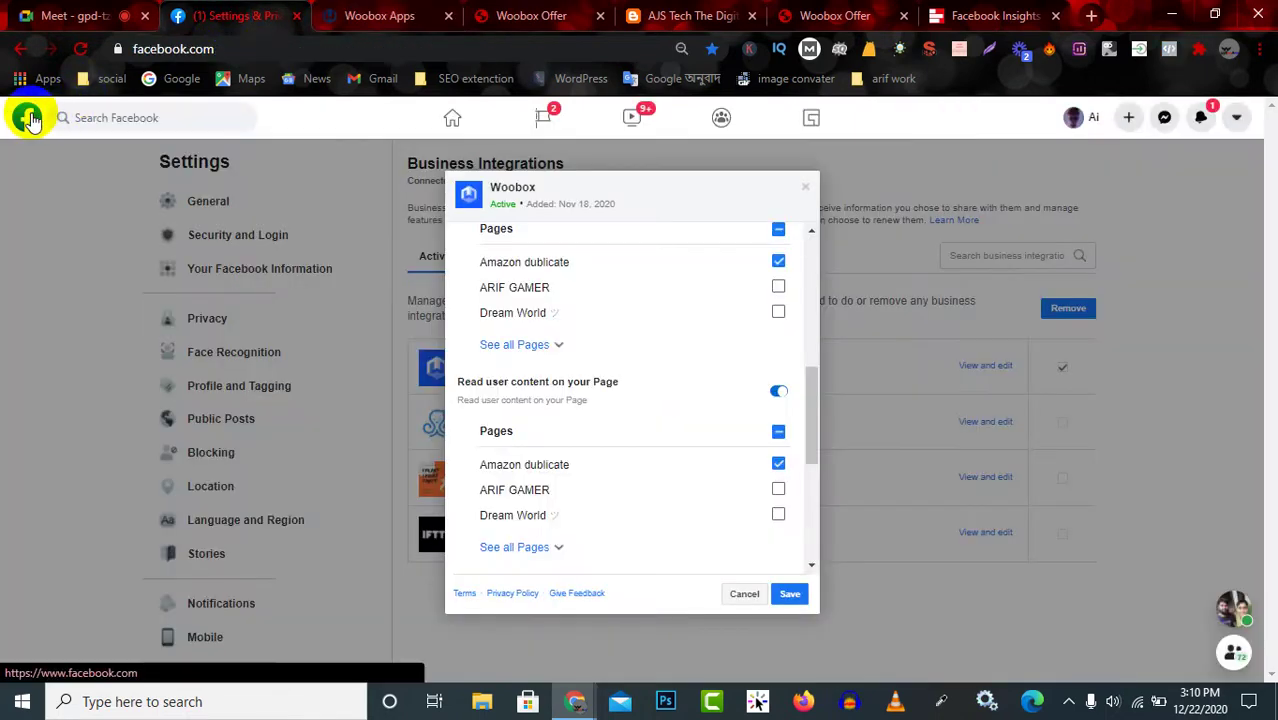
pyautogui.click(28, 118)
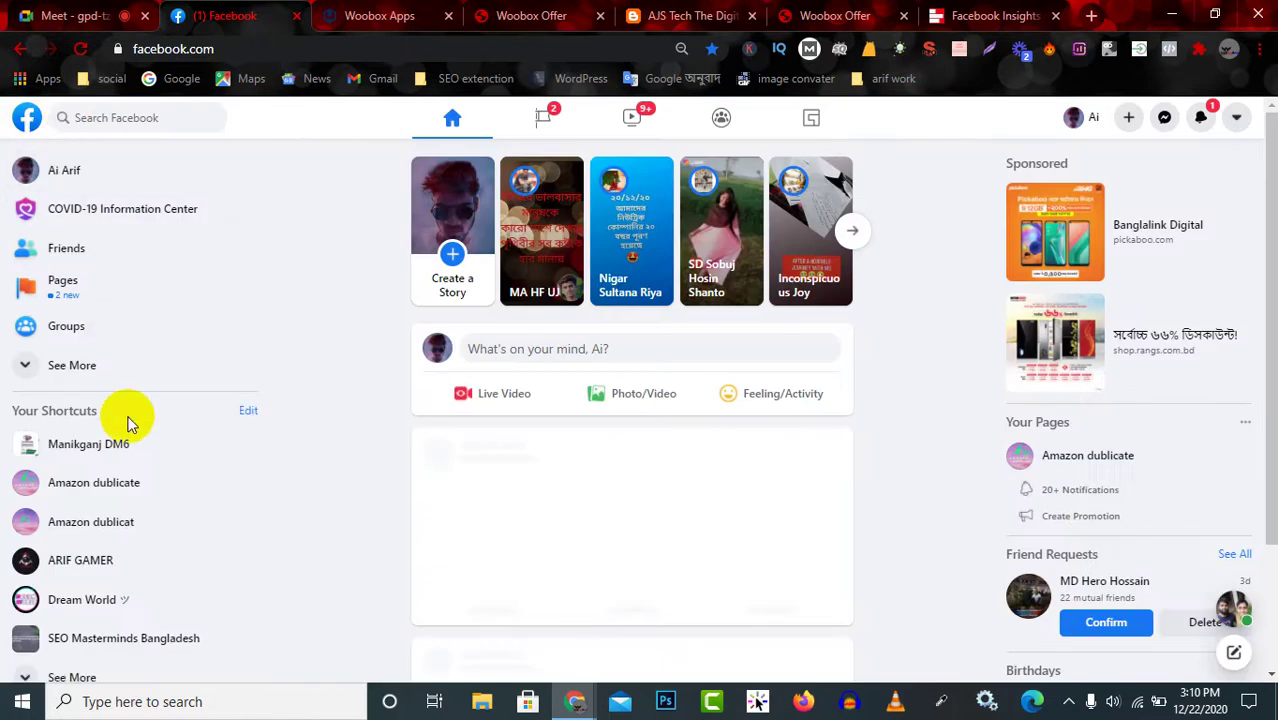
pyautogui.click(100, 490)
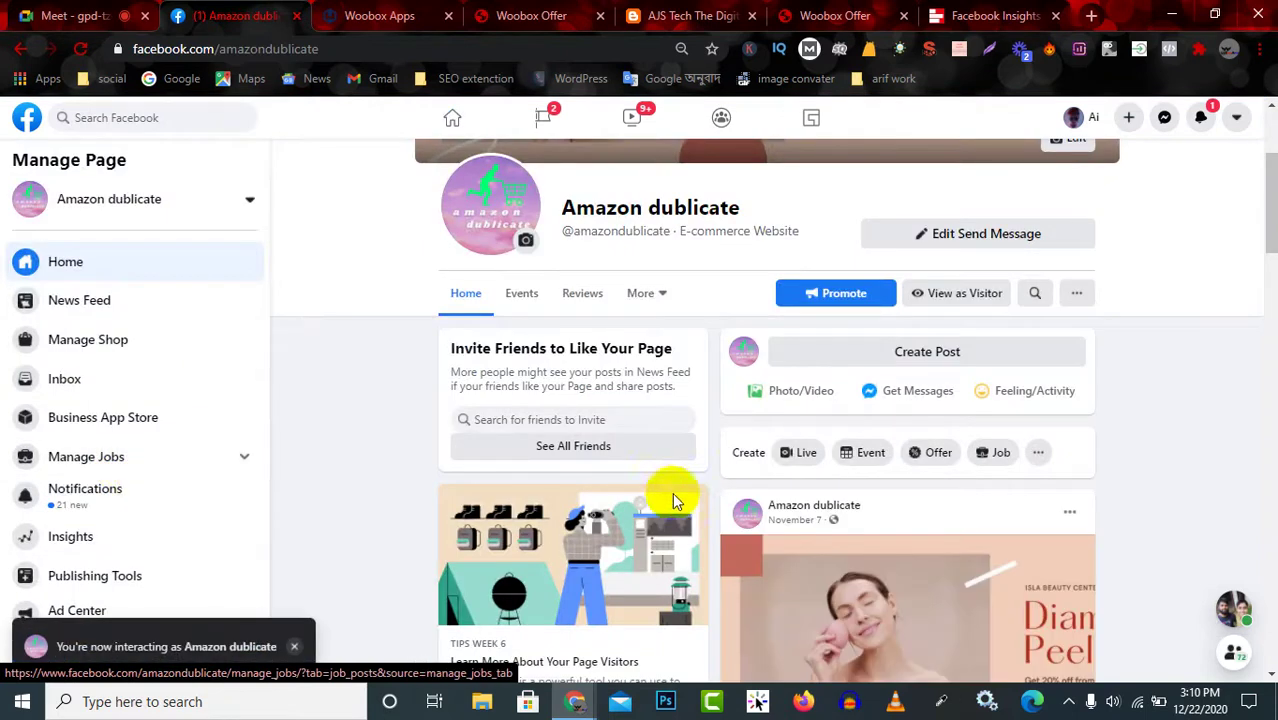
pyautogui.click(647, 295)
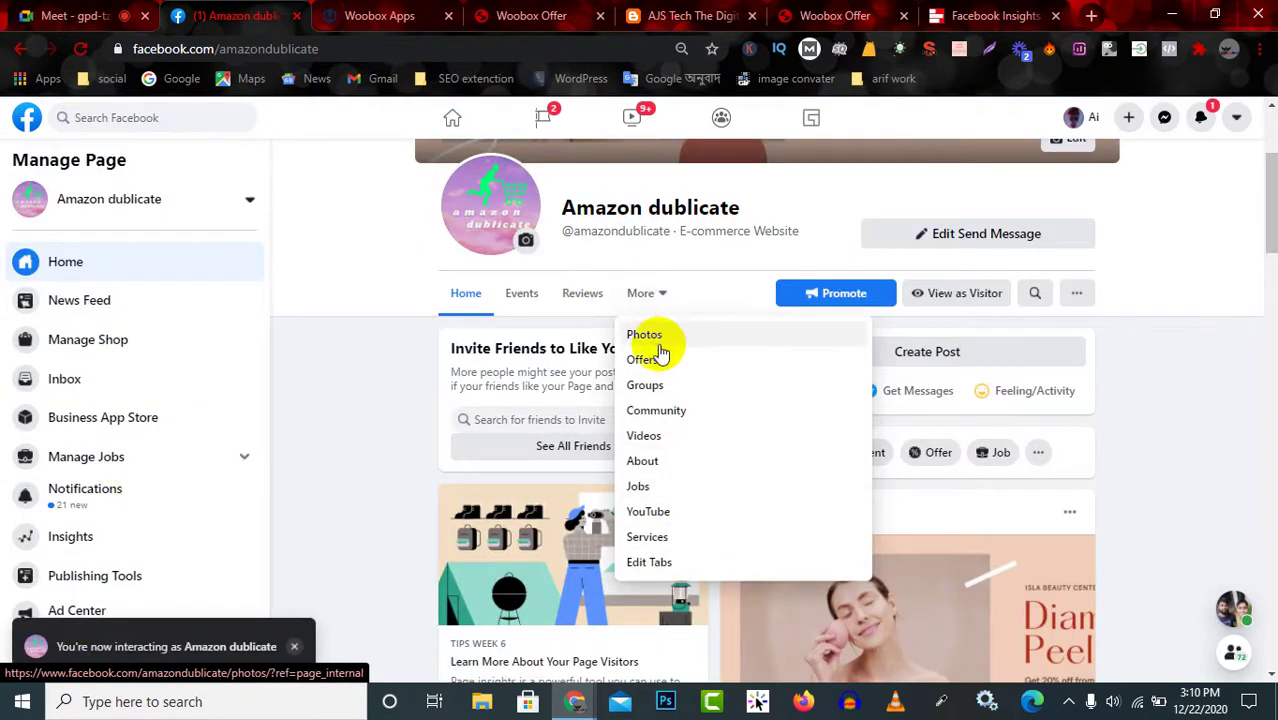
pyautogui.click(655, 537)
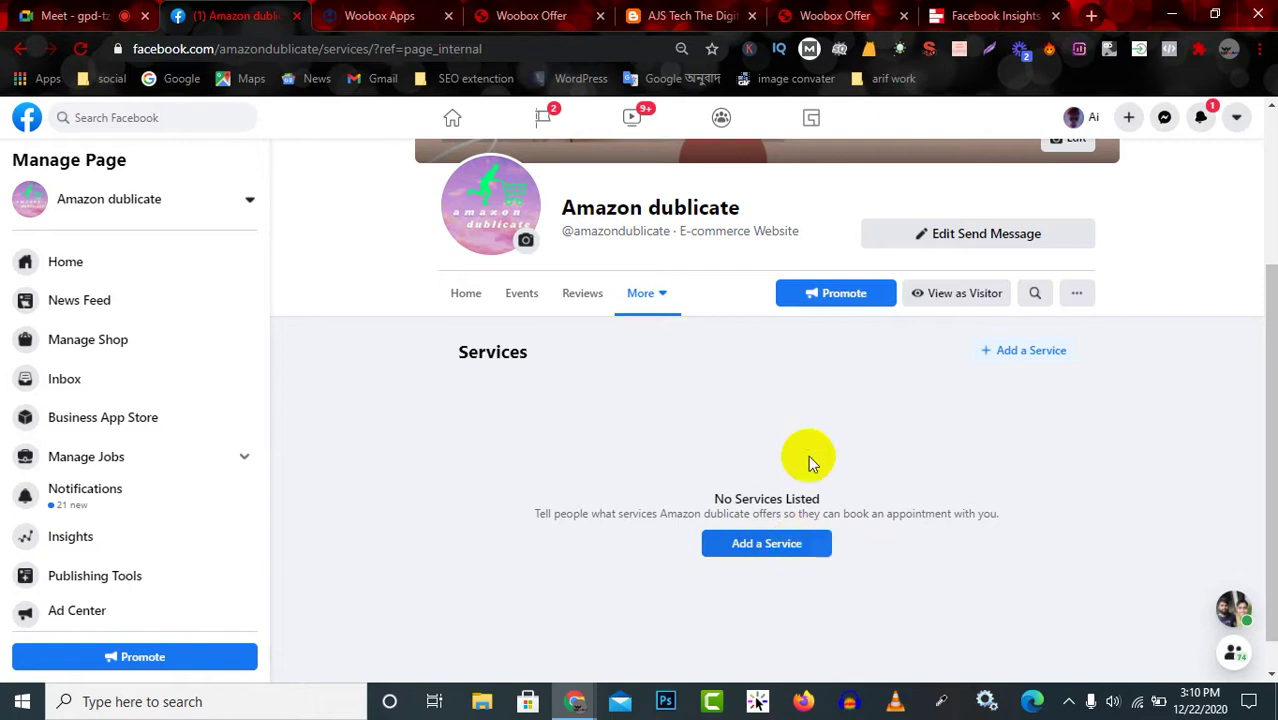
# Glance at the live campaign page and AJS Tech blog, then return to the empty Services section.
pyautogui.click(579, 369)
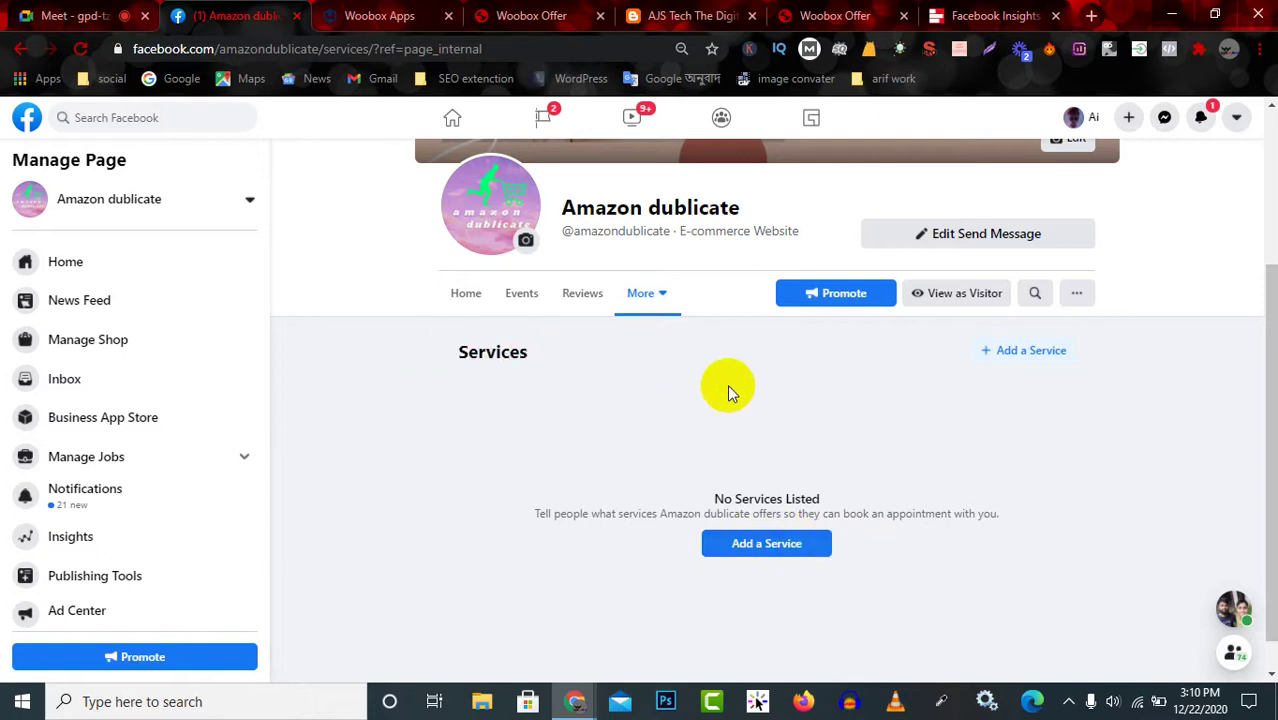
pyautogui.click(829, 14)
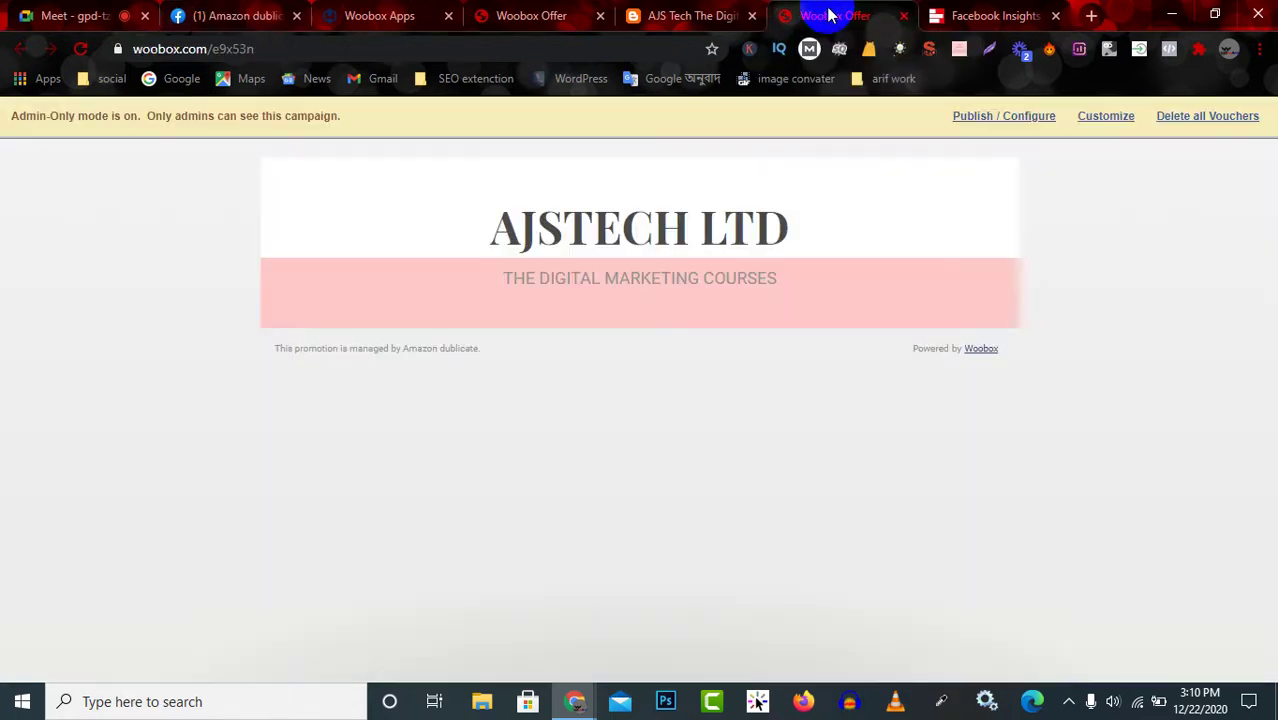
pyautogui.click(708, 14)
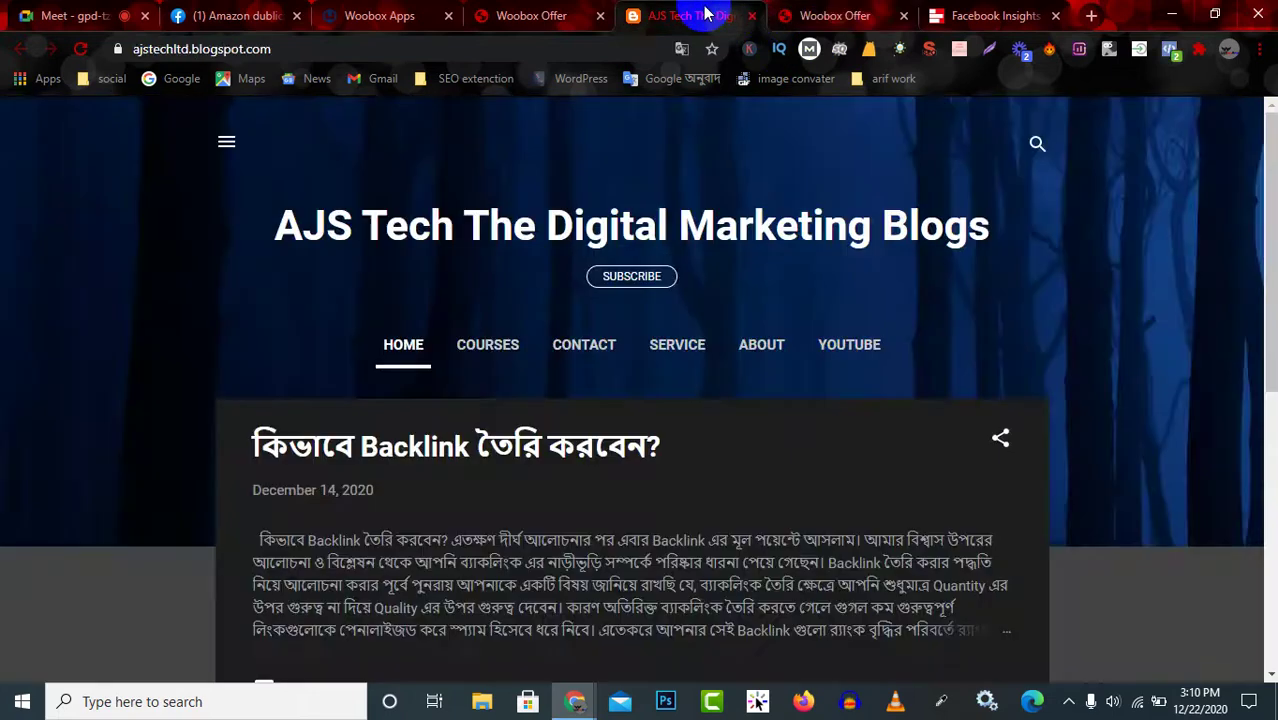
pyautogui.click(236, 15)
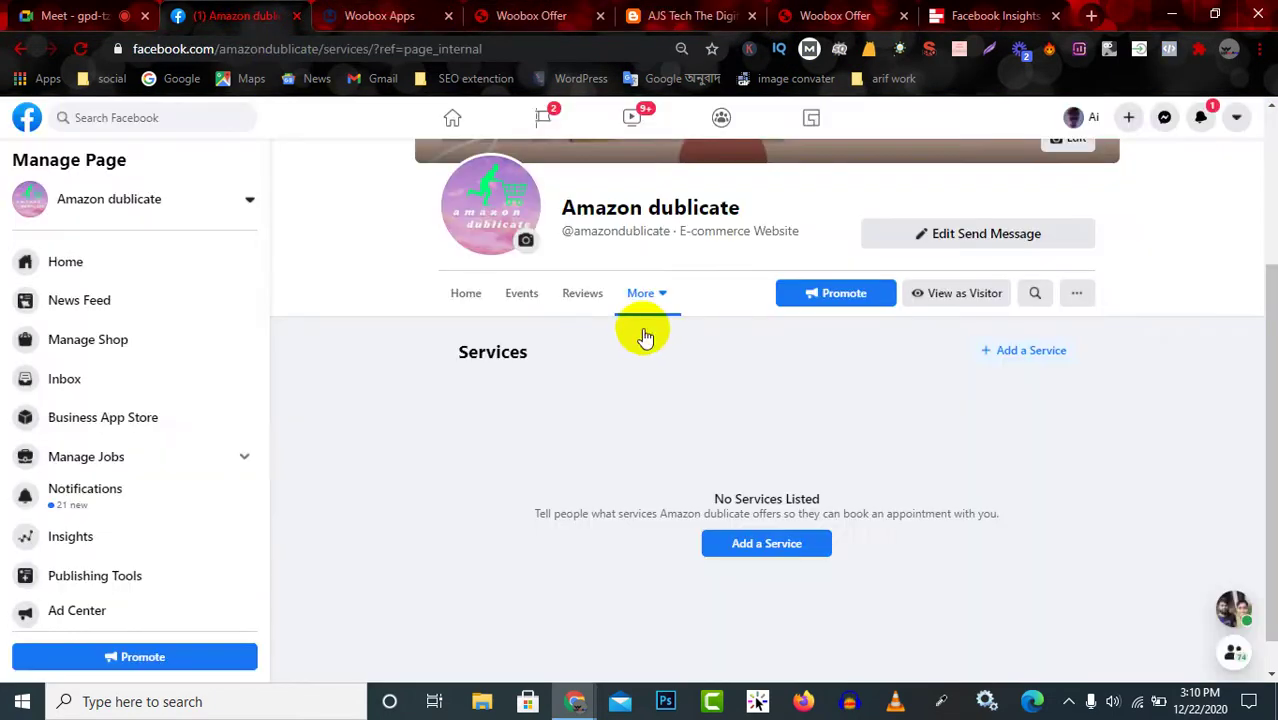
pyautogui.moveTo(528, 351); pyautogui.dragTo(516, 350)
pyautogui.click(442, 357)
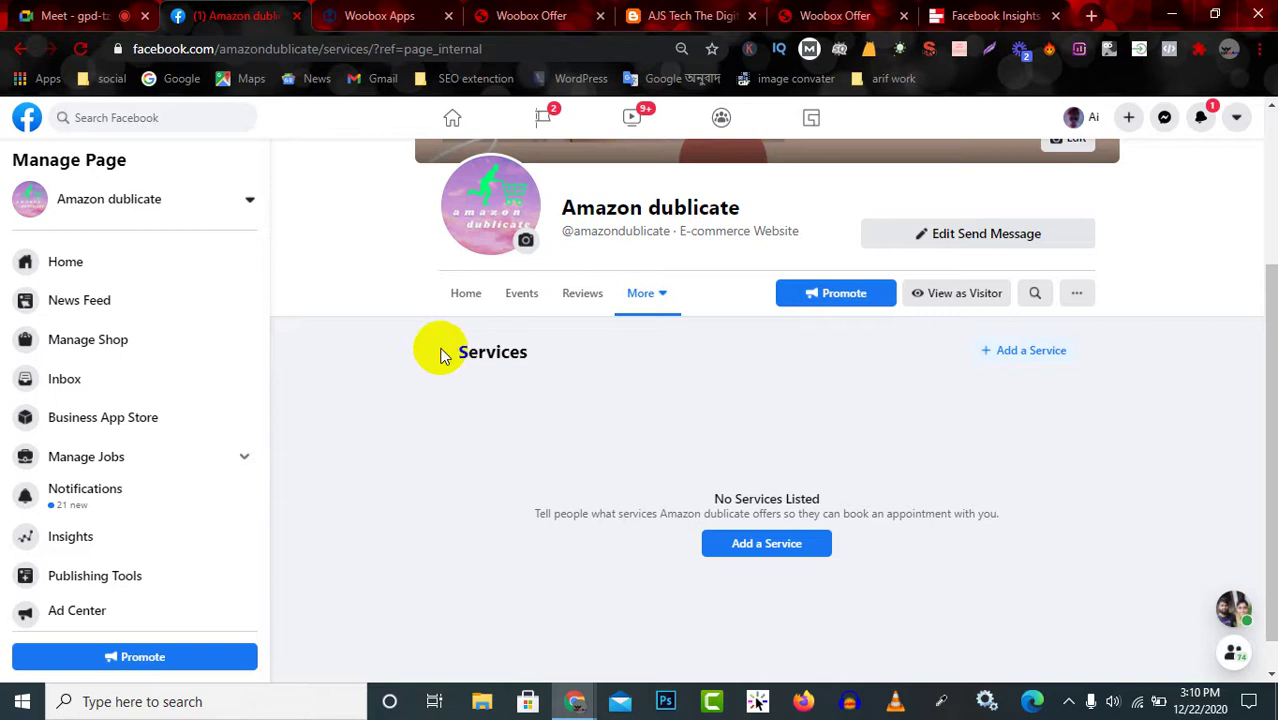
pyautogui.click(1055, 357)
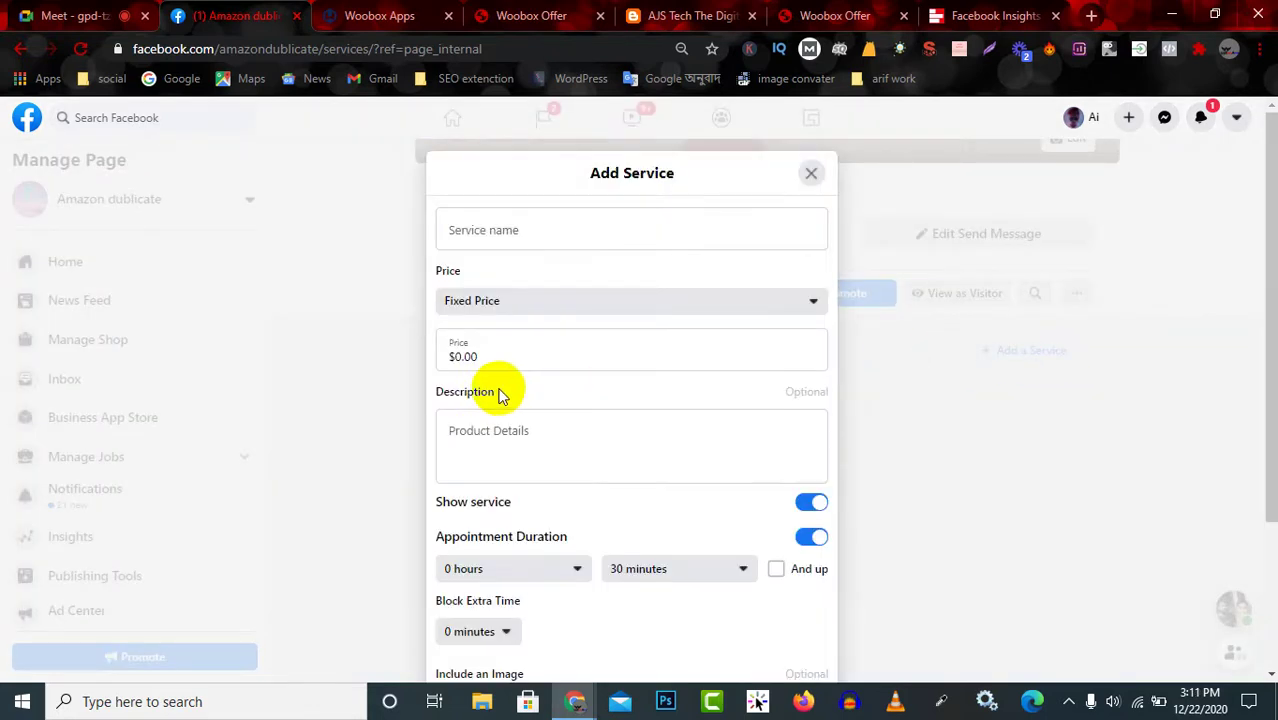
pyautogui.click(518, 232)
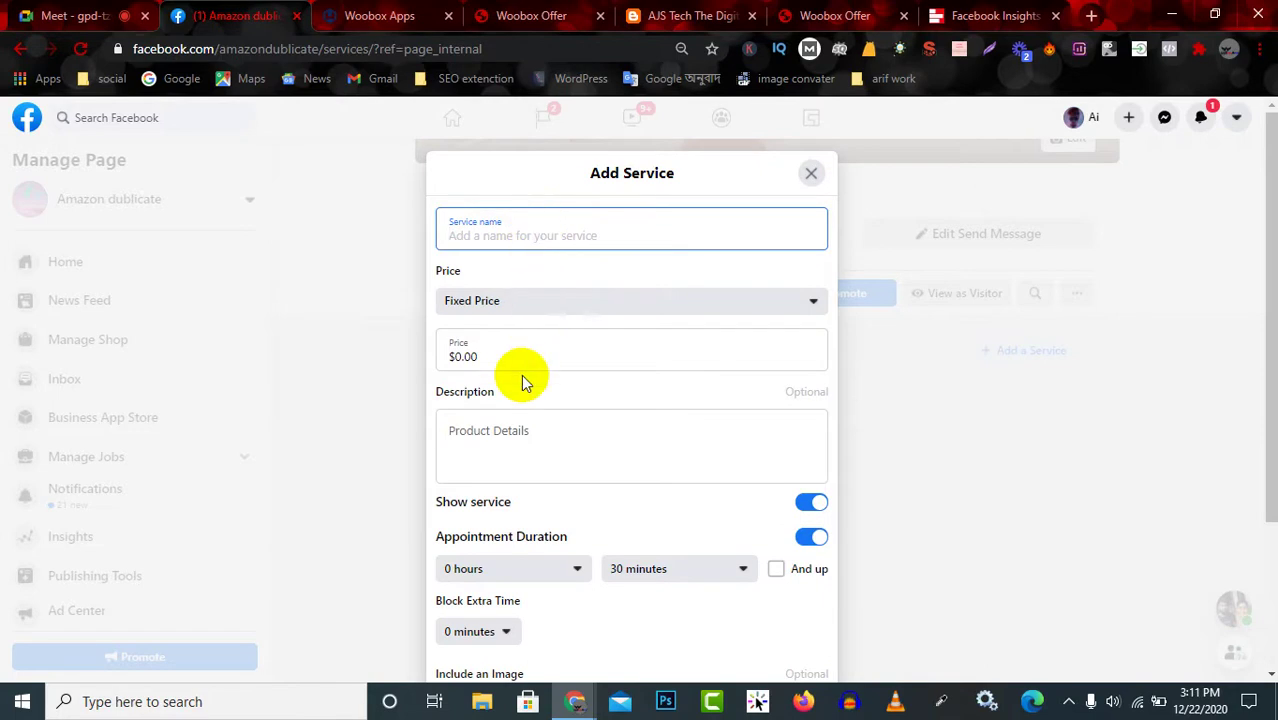
pyautogui.click(558, 450)
pyautogui.scroll(-3, 565, 465)
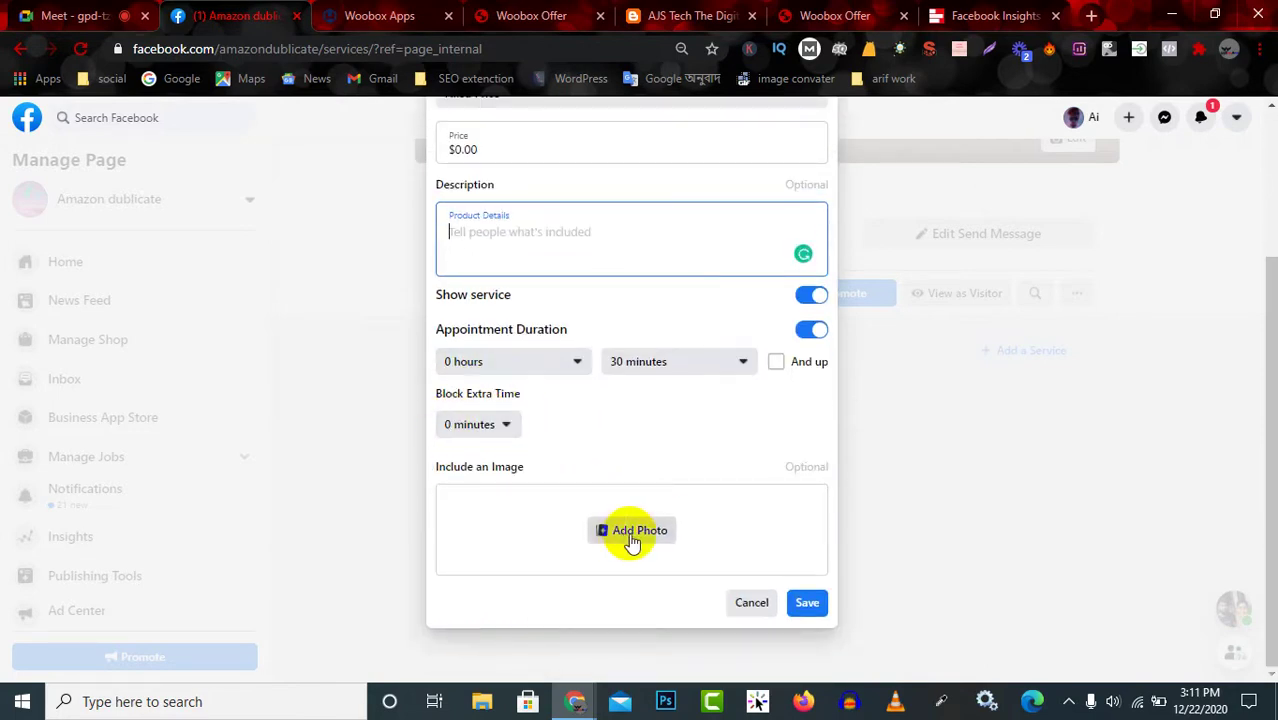
pyautogui.click(751, 602)
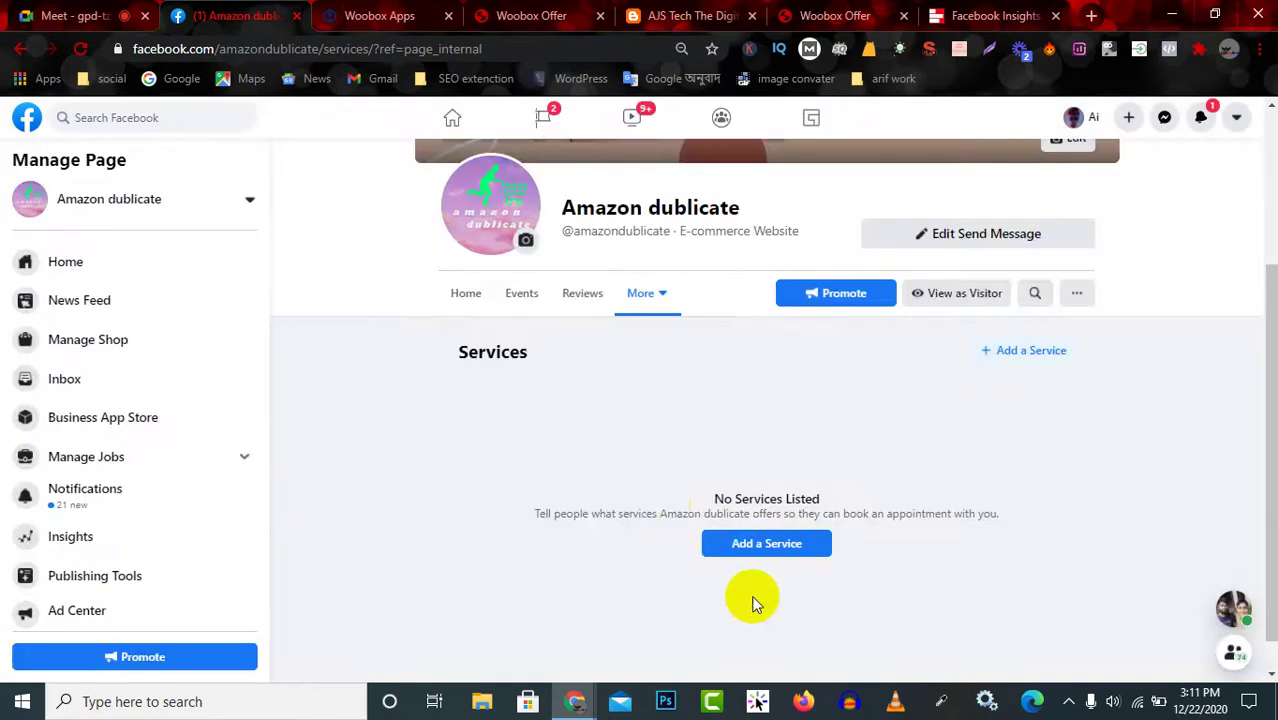
pyautogui.click(768, 543)
pyautogui.scroll(-3, 600, 400)
pyautogui.scroll(3, 690, 390)
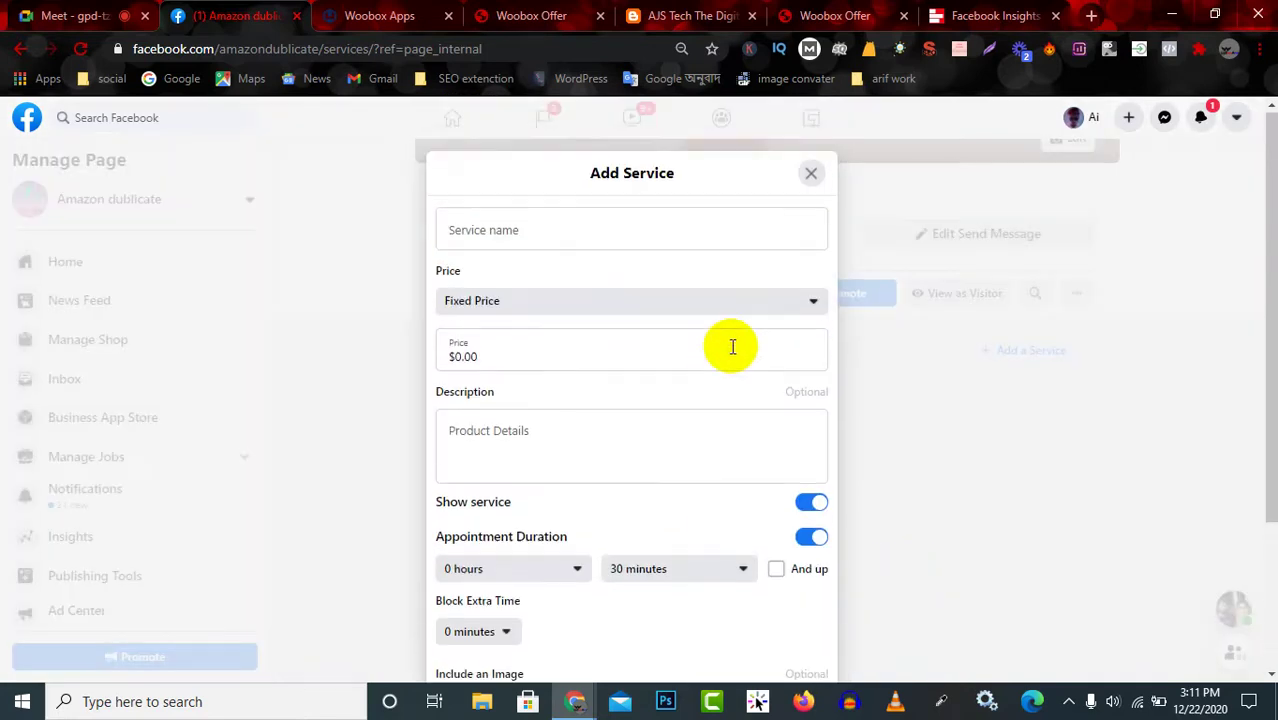
pyautogui.click(811, 176)
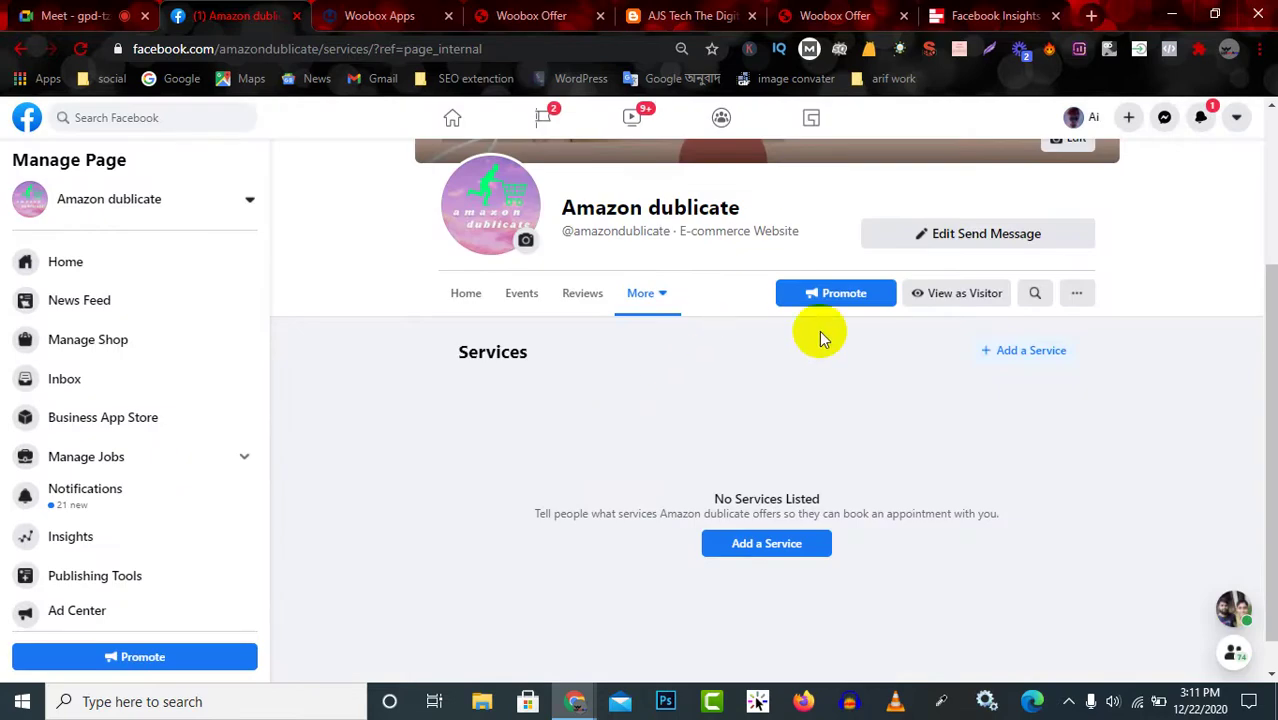
# Check the AJSTECH LTD preview and the Google Meet call, then open the home landing page's overview via Publish / Configure.
pyautogui.click(237, 426)
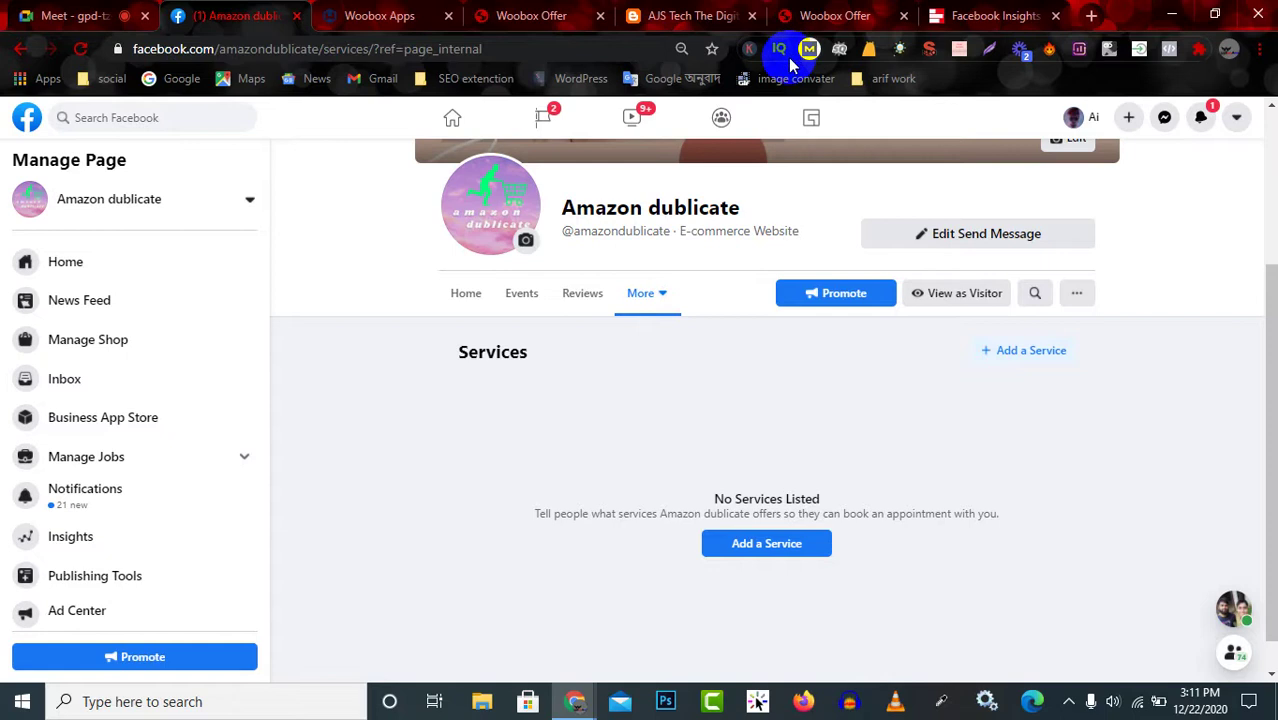
pyautogui.click(827, 14)
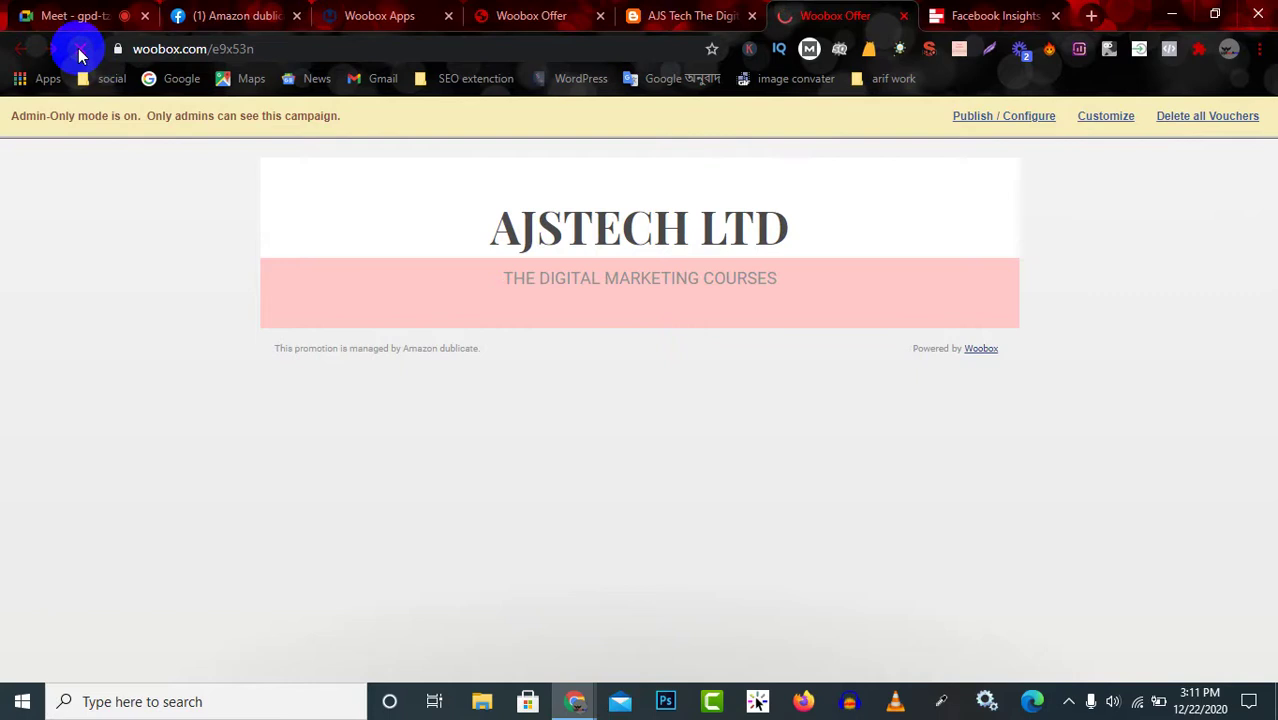
pyautogui.click(88, 14)
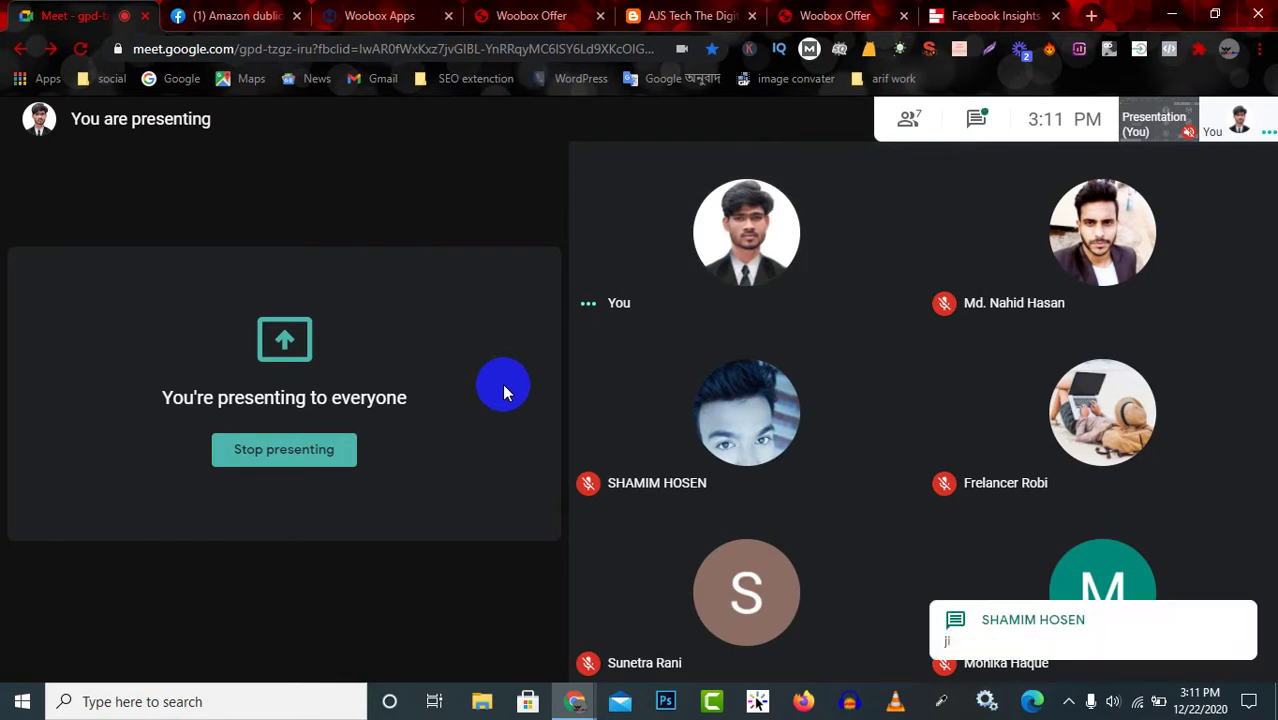
pyautogui.click(528, 12)
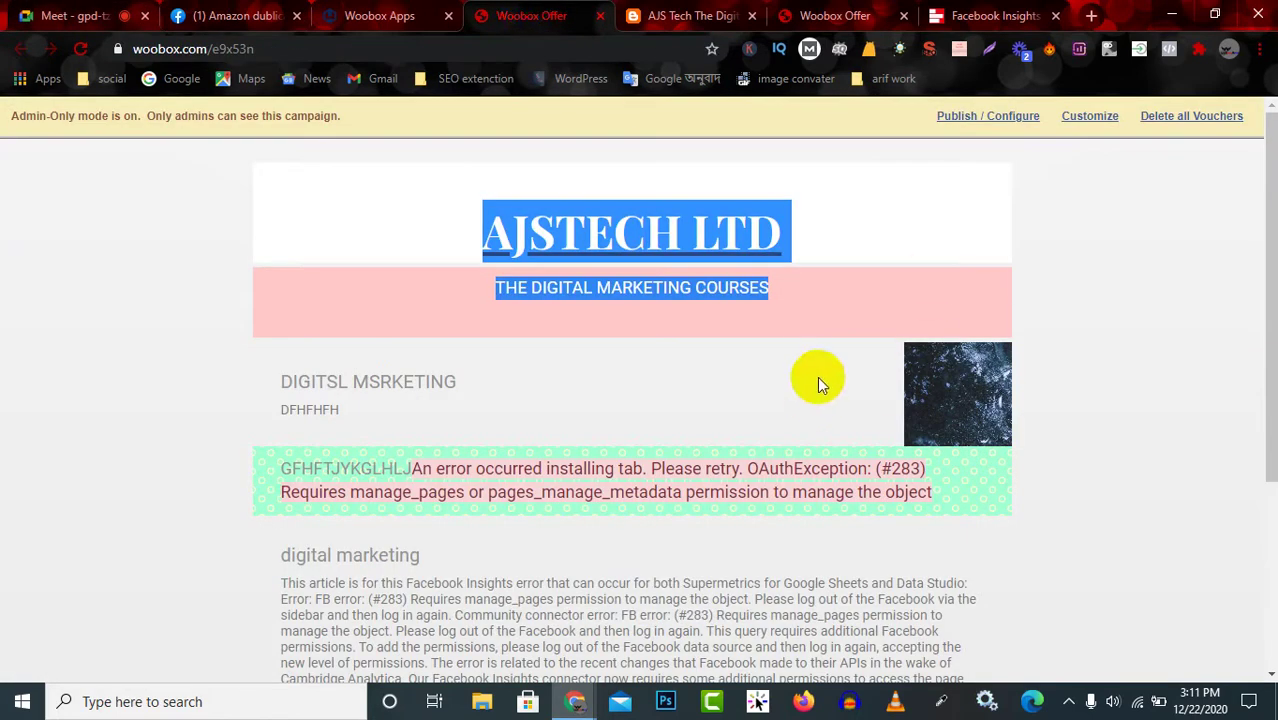
pyautogui.click(988, 118)
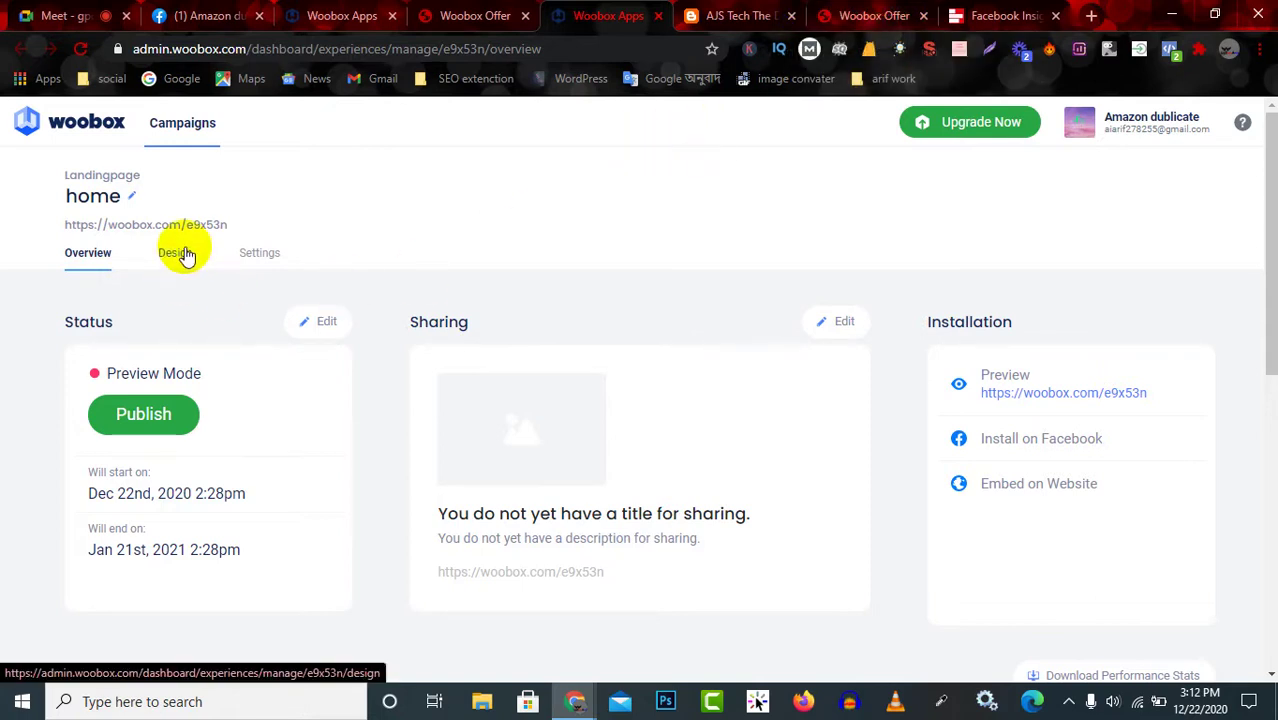
# Open the Amazon dublicate page's Edit Tabs settings and drag the YouTube tab higher.
pyautogui.click(203, 15)
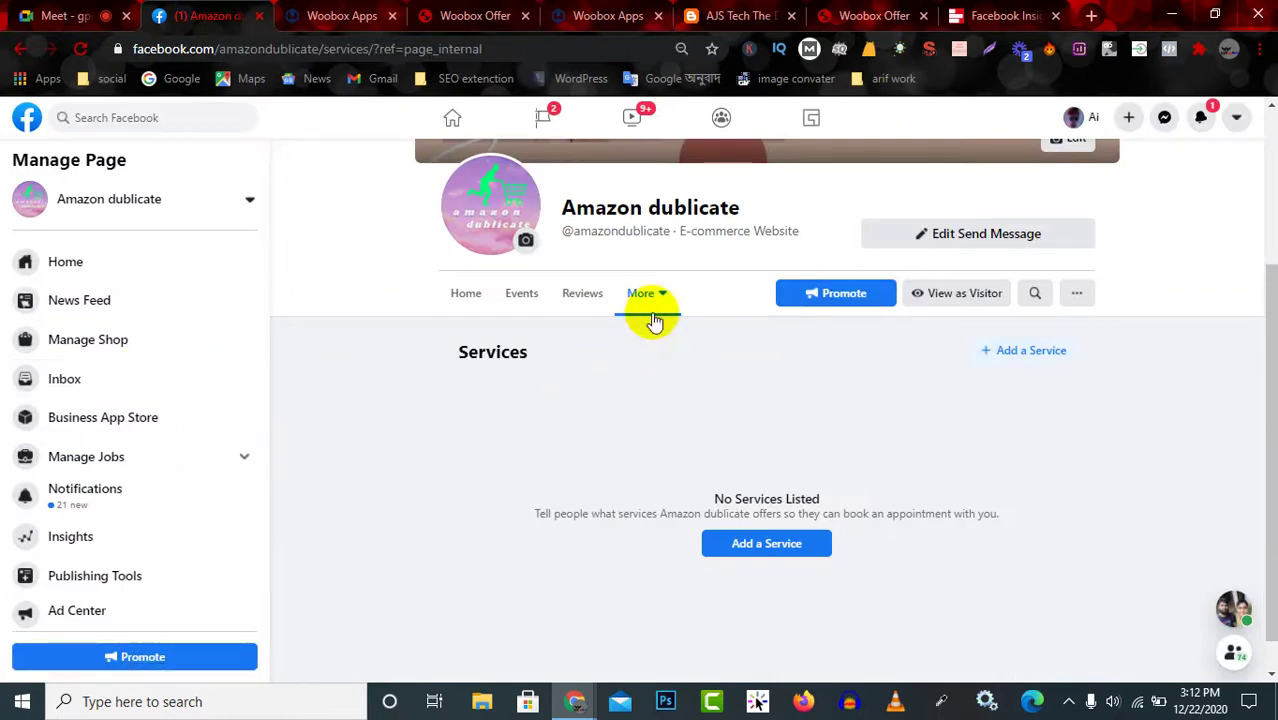
pyautogui.click(650, 297)
pyautogui.click(652, 562)
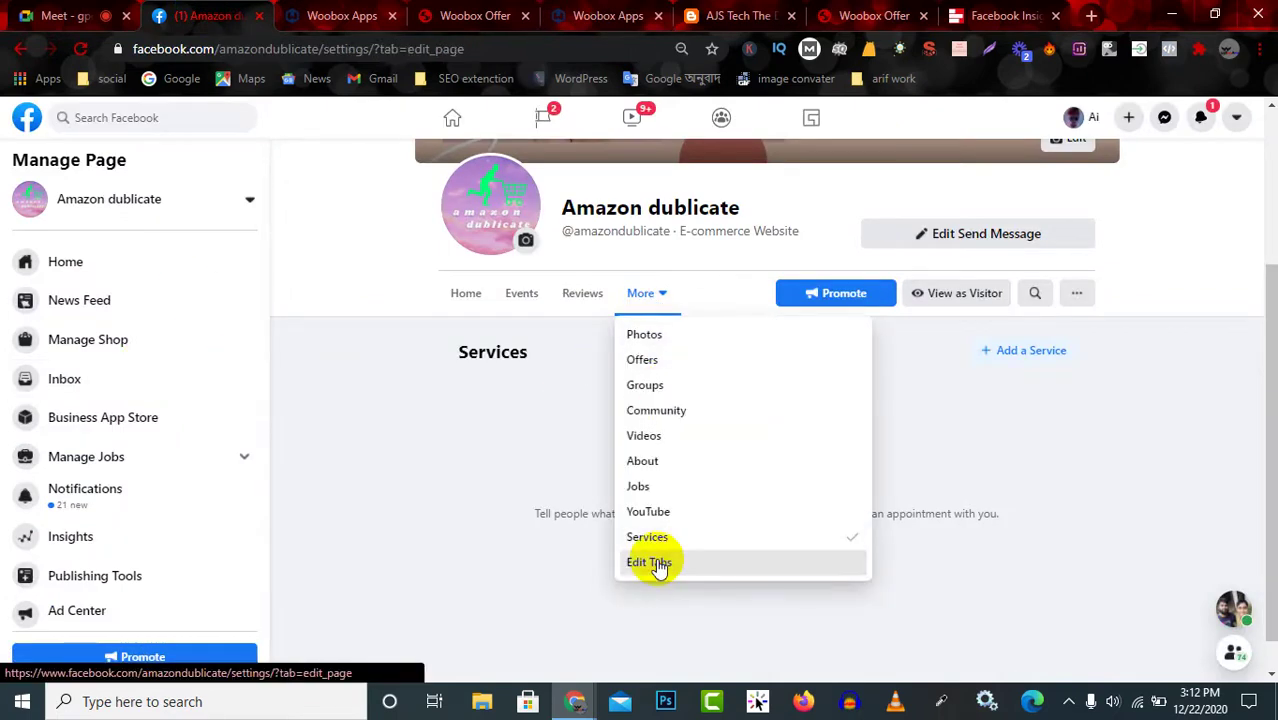
pyautogui.scroll(-3, 747, 536)
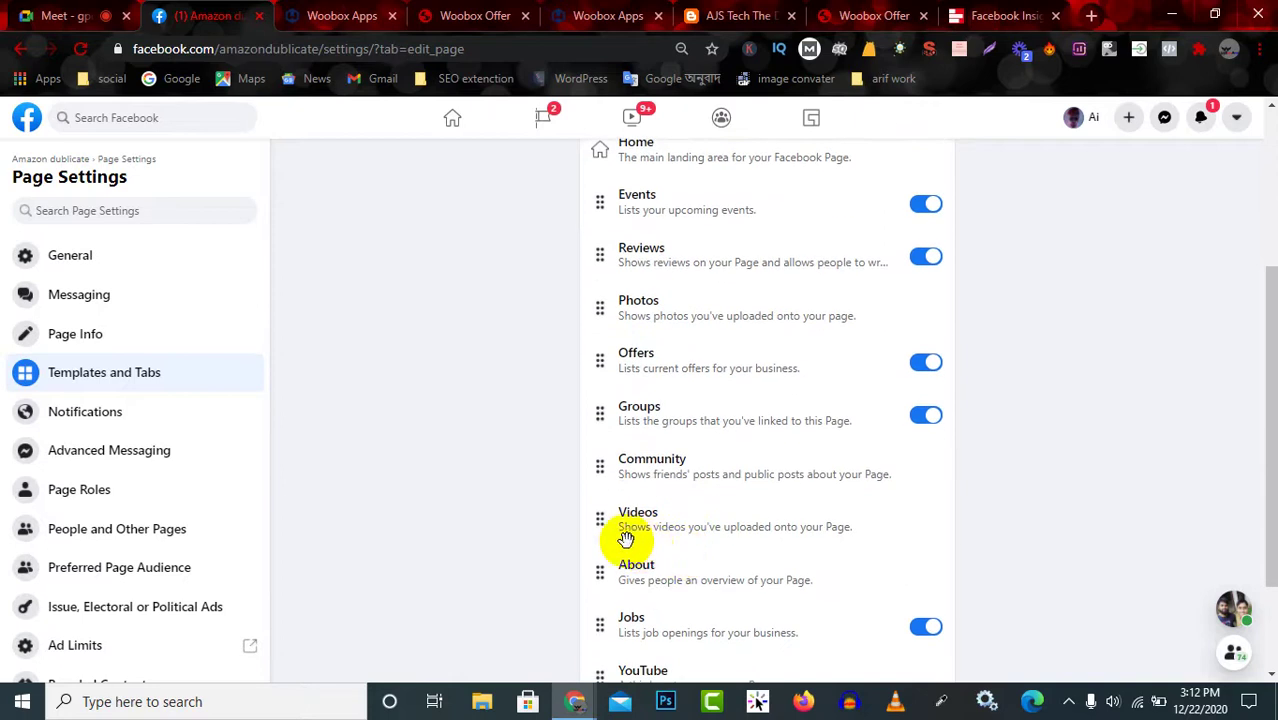
pyautogui.scroll(-2, 673, 532)
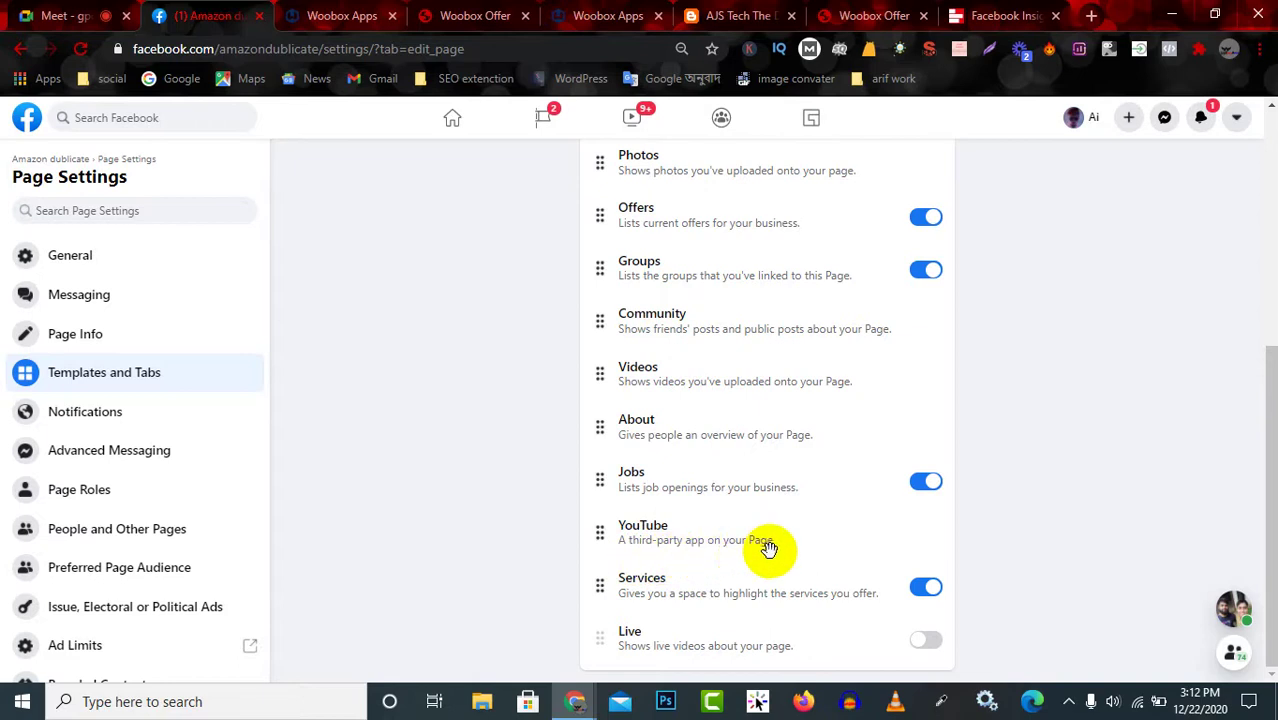
pyautogui.moveTo(702, 537); pyautogui.dragTo(692, 250)
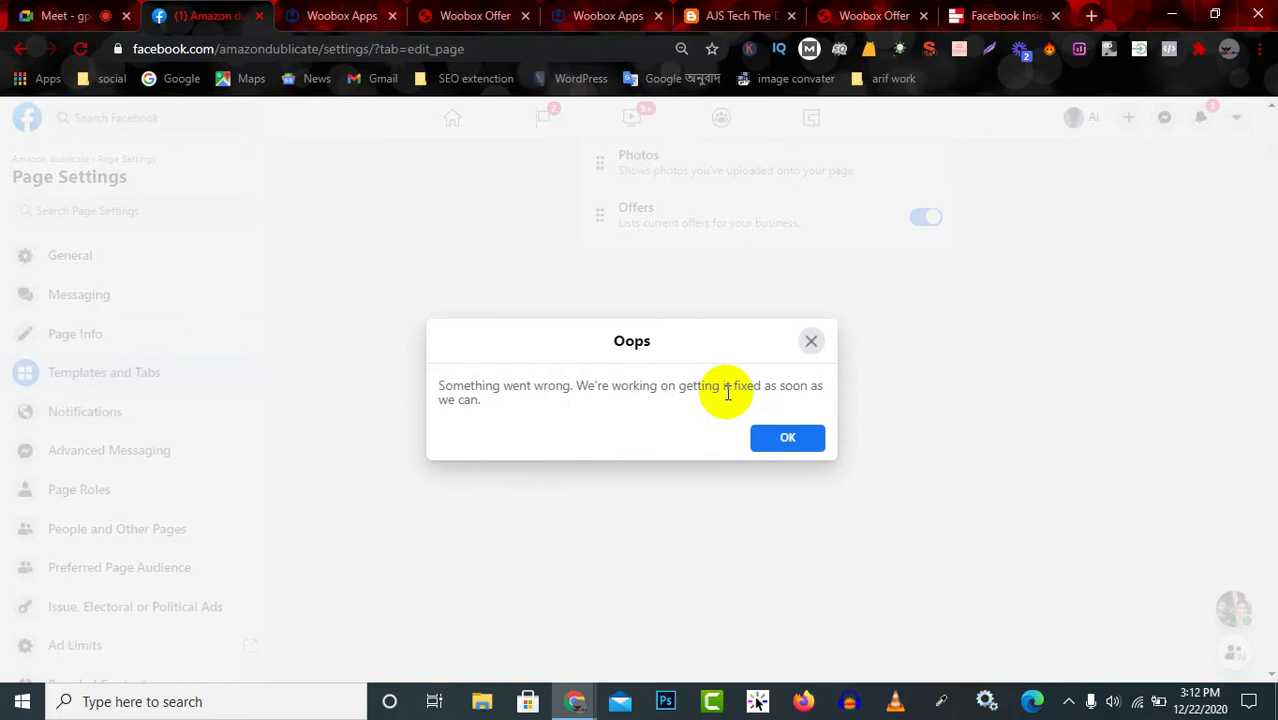
# Dismiss the Oops error and go back to the Amazon dublicate page's home.
pyautogui.moveTo(763, 390); pyautogui.dragTo(434, 380)
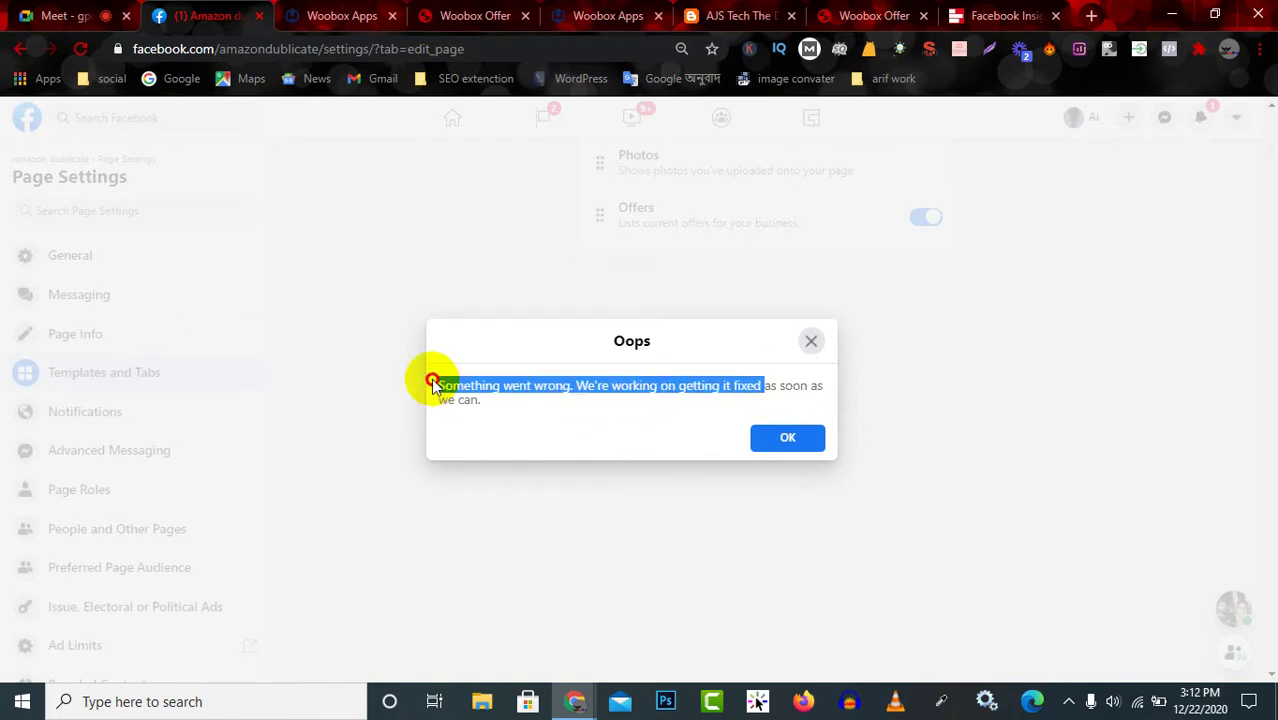
pyautogui.click(768, 388)
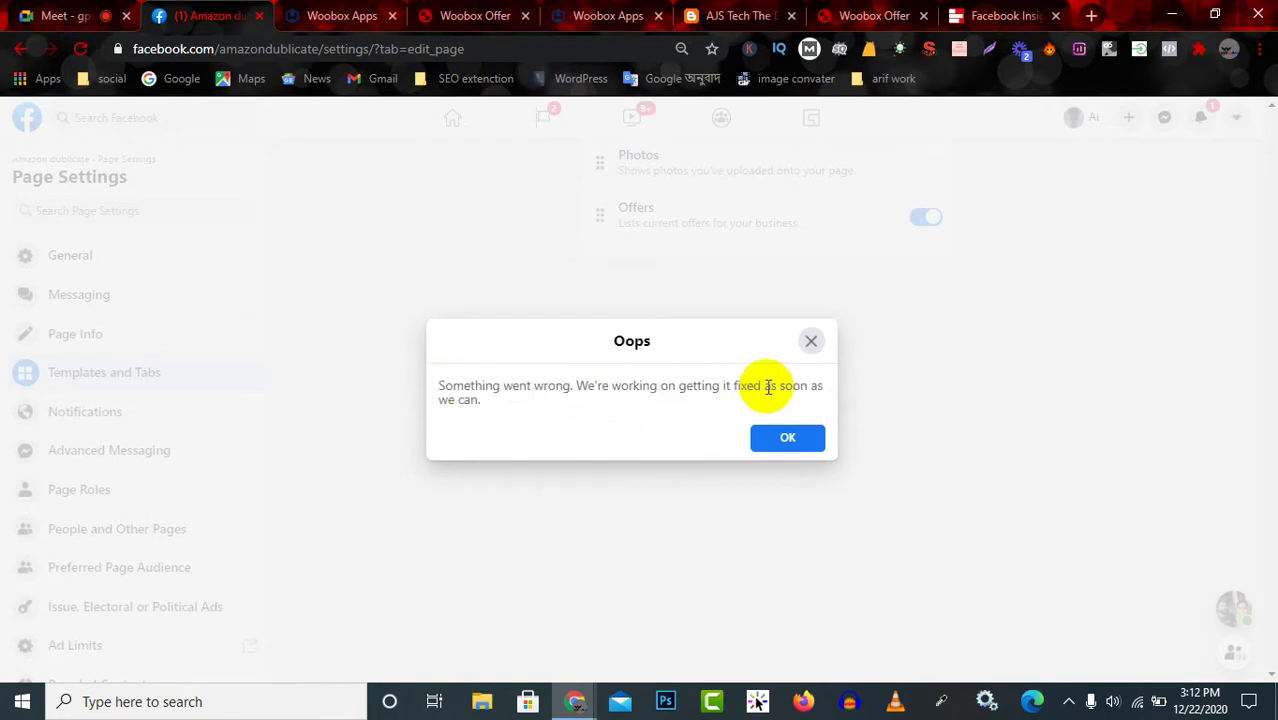
pyautogui.click(809, 336)
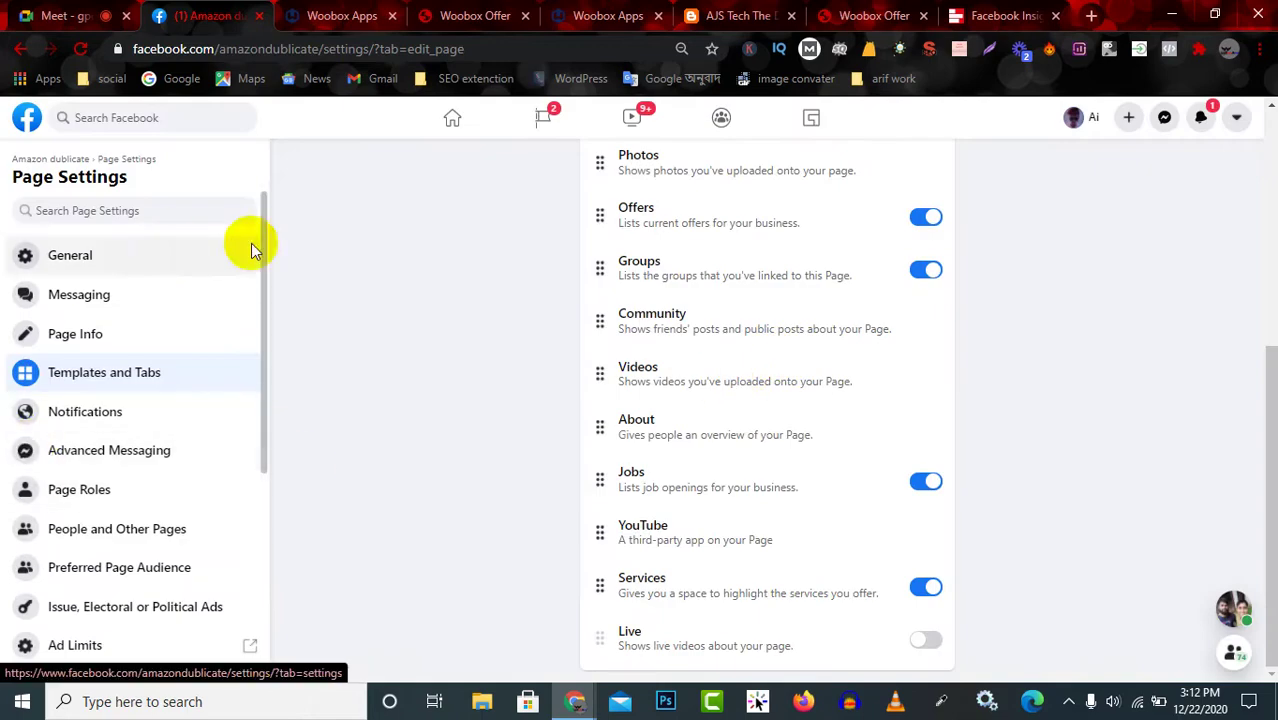
pyautogui.scroll(1, 662, 342)
pyautogui.scroll(-1, 662, 342)
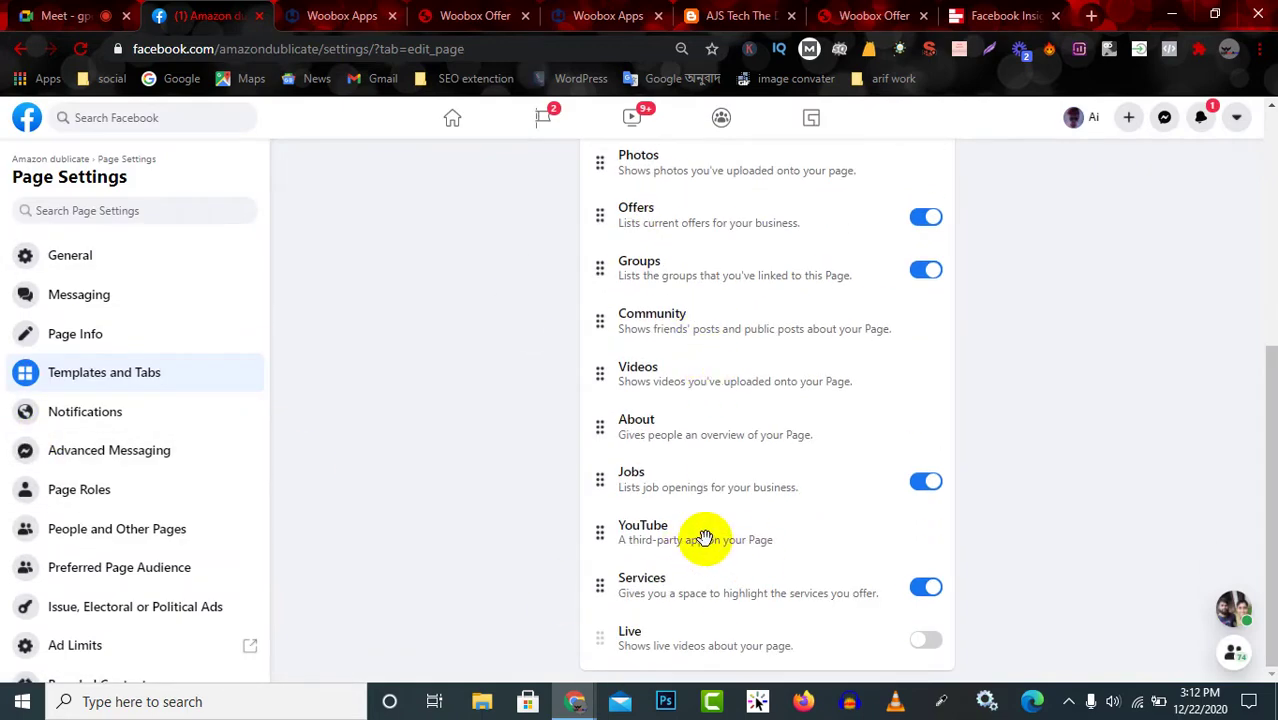
pyautogui.click(48, 160)
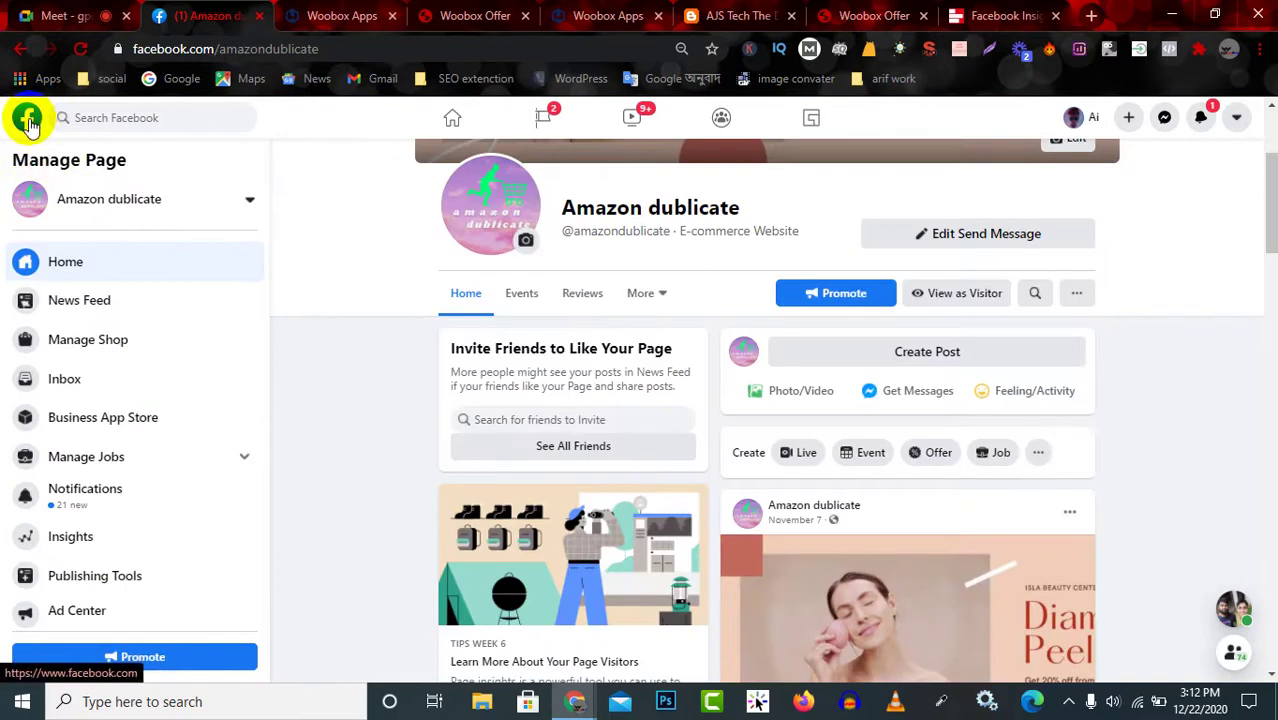
# Open the Search English 2 Page from your managed Pages and reach its Edit Tabs settings.
pyautogui.click(28, 120)
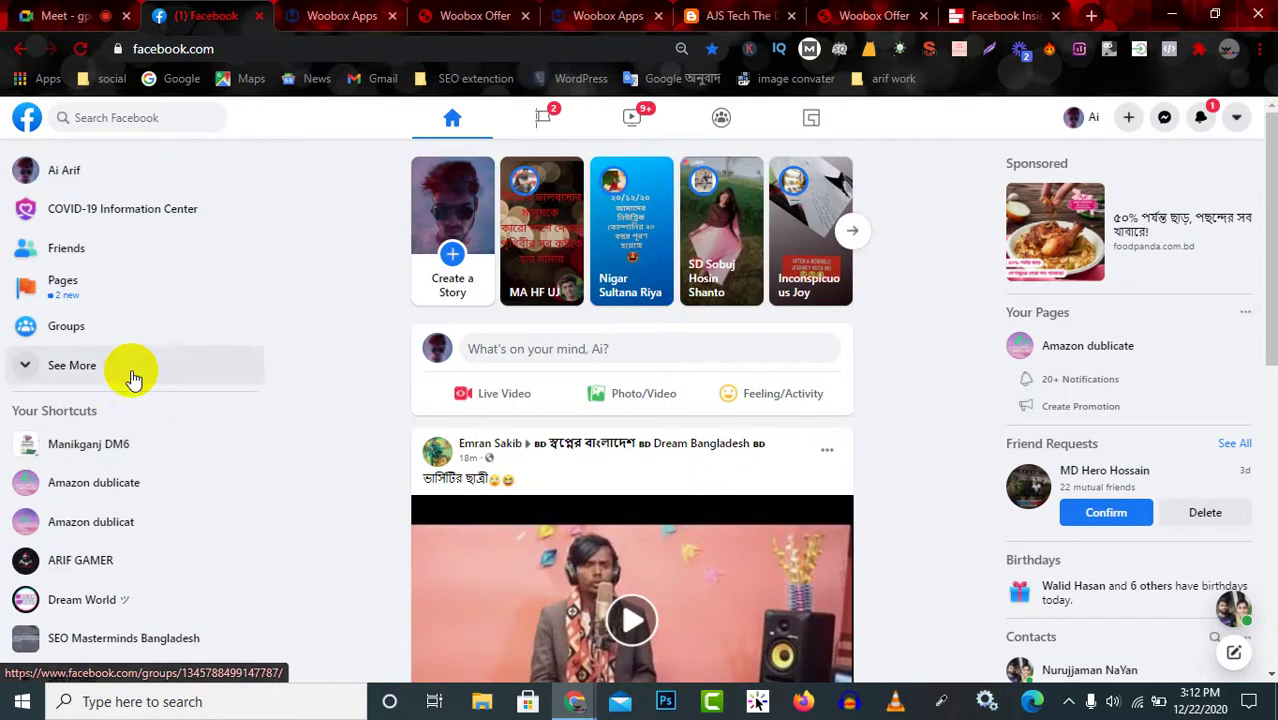
pyautogui.click(93, 283)
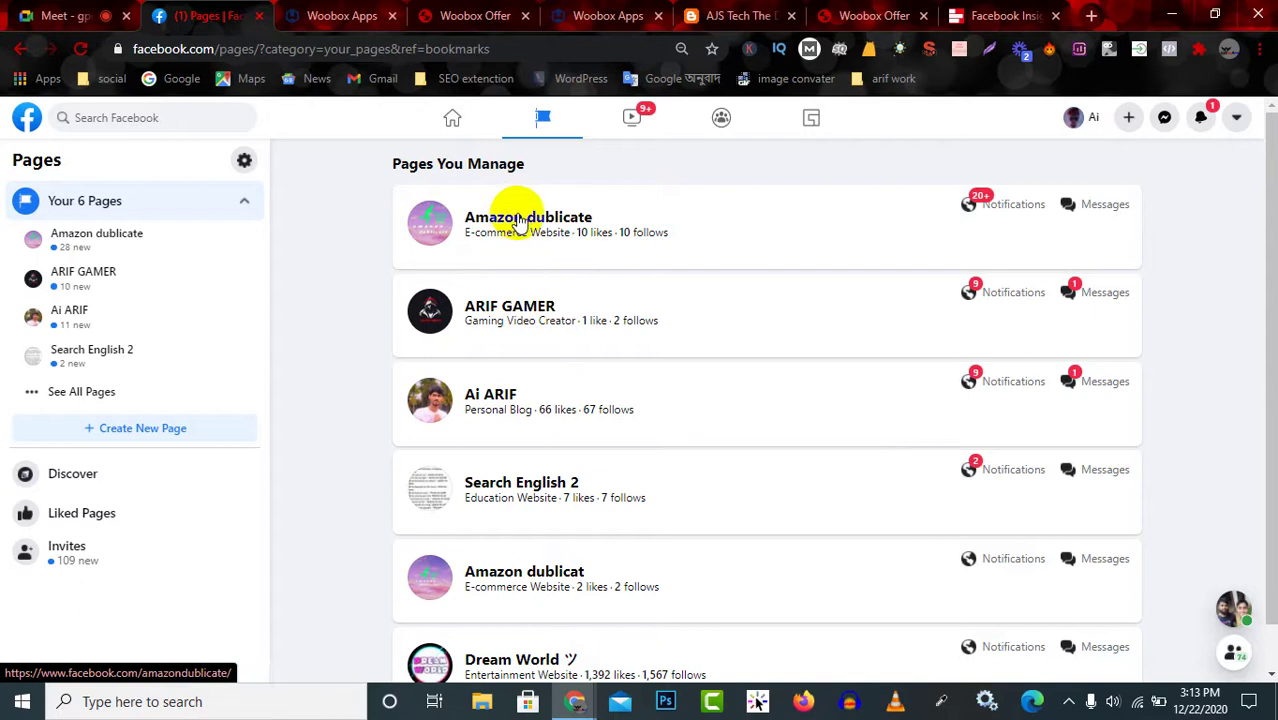
pyautogui.click(530, 492)
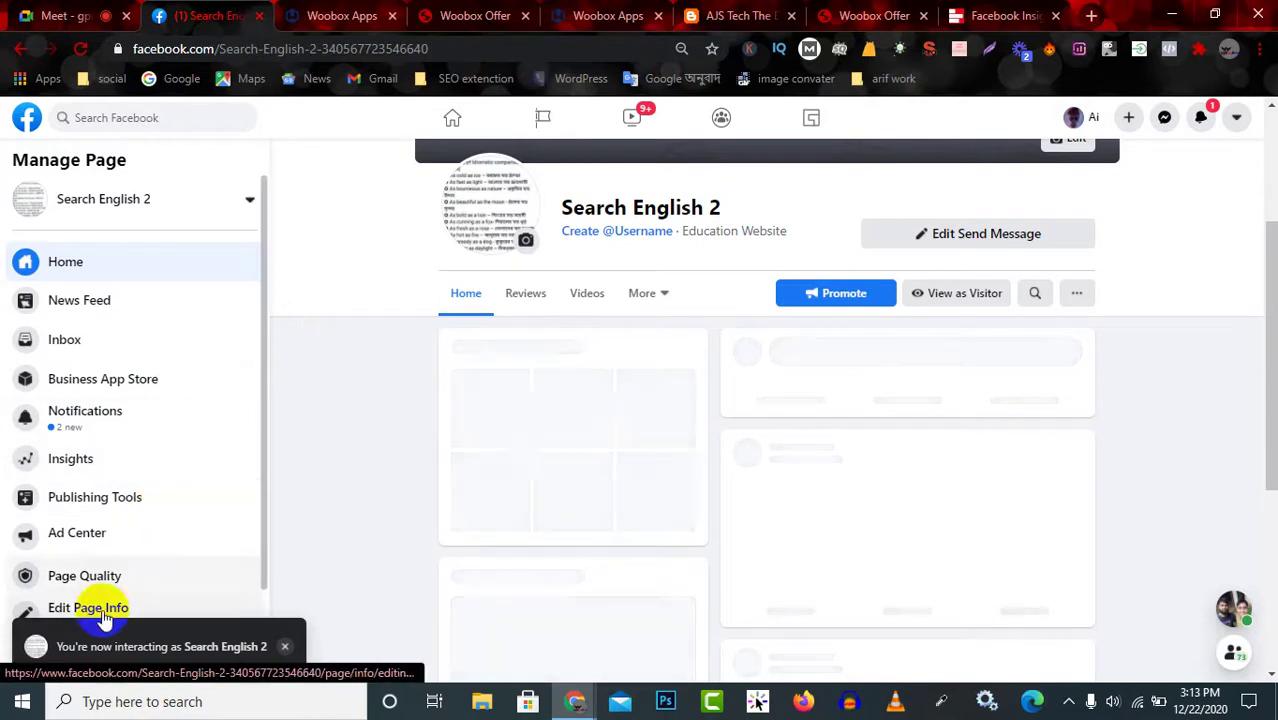
pyautogui.scroll(-1, 112, 603)
pyautogui.scroll(1, 125, 420)
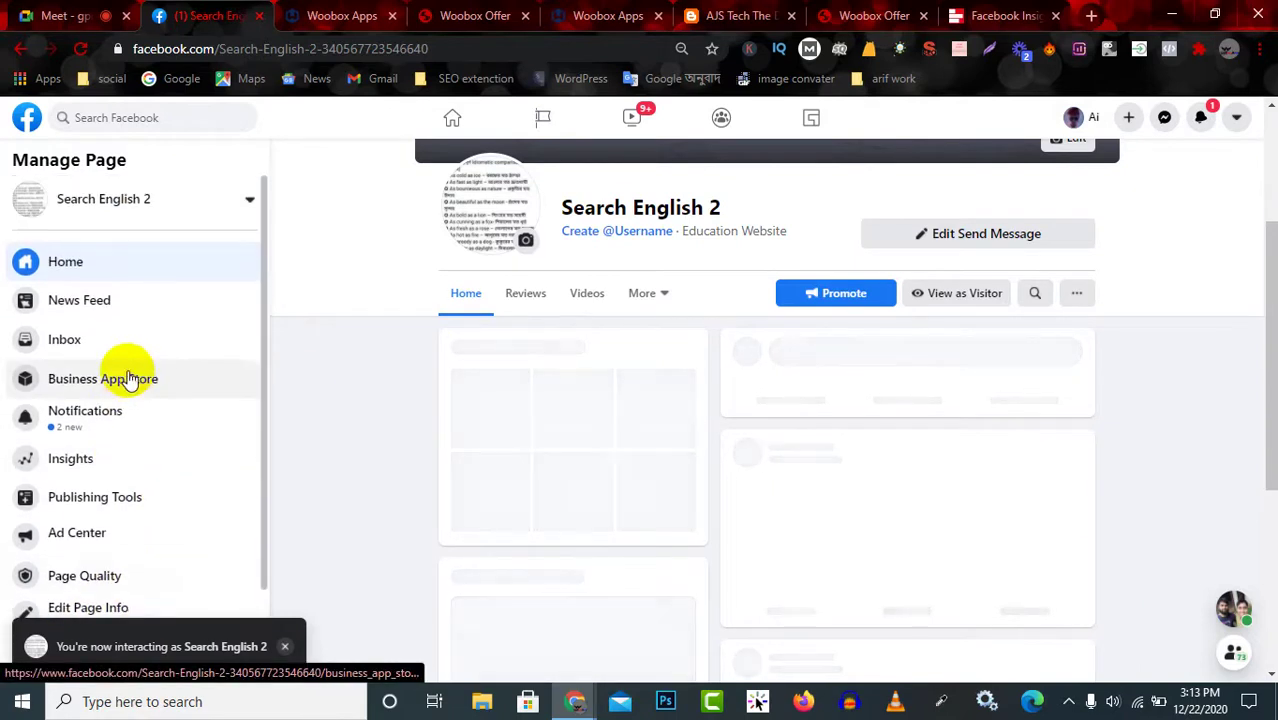
pyautogui.click(638, 295)
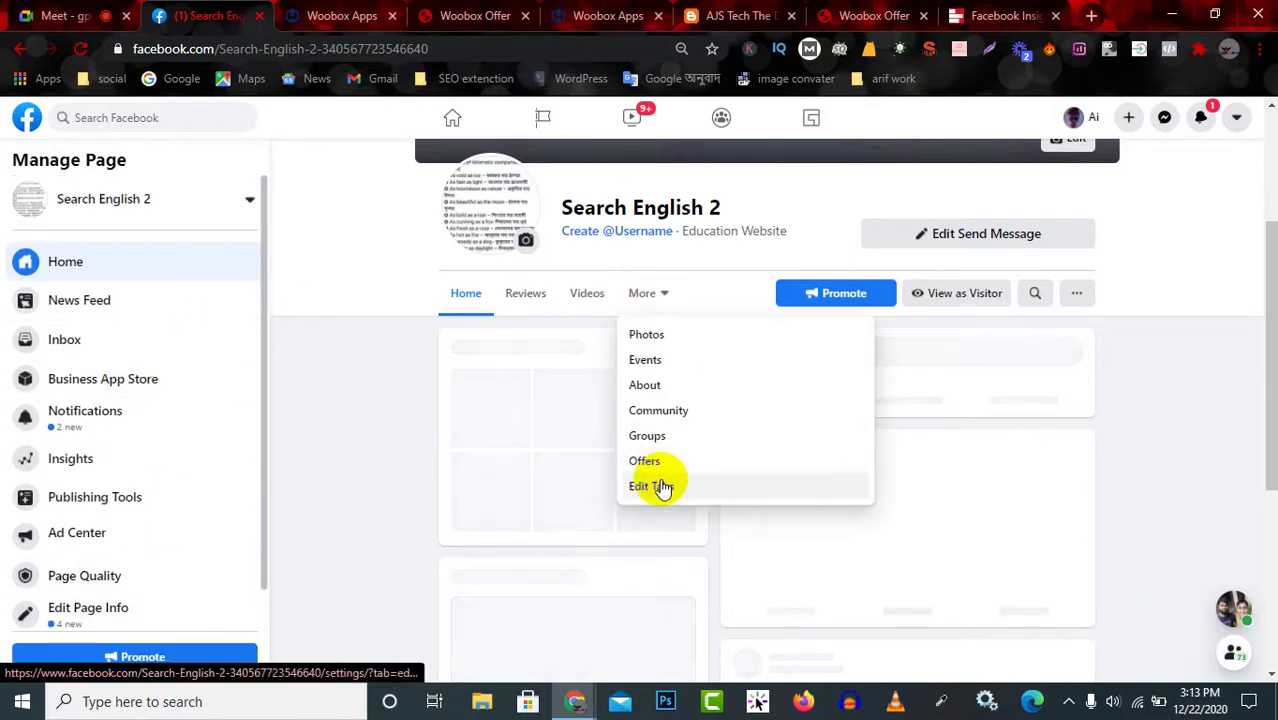
pyautogui.click(659, 485)
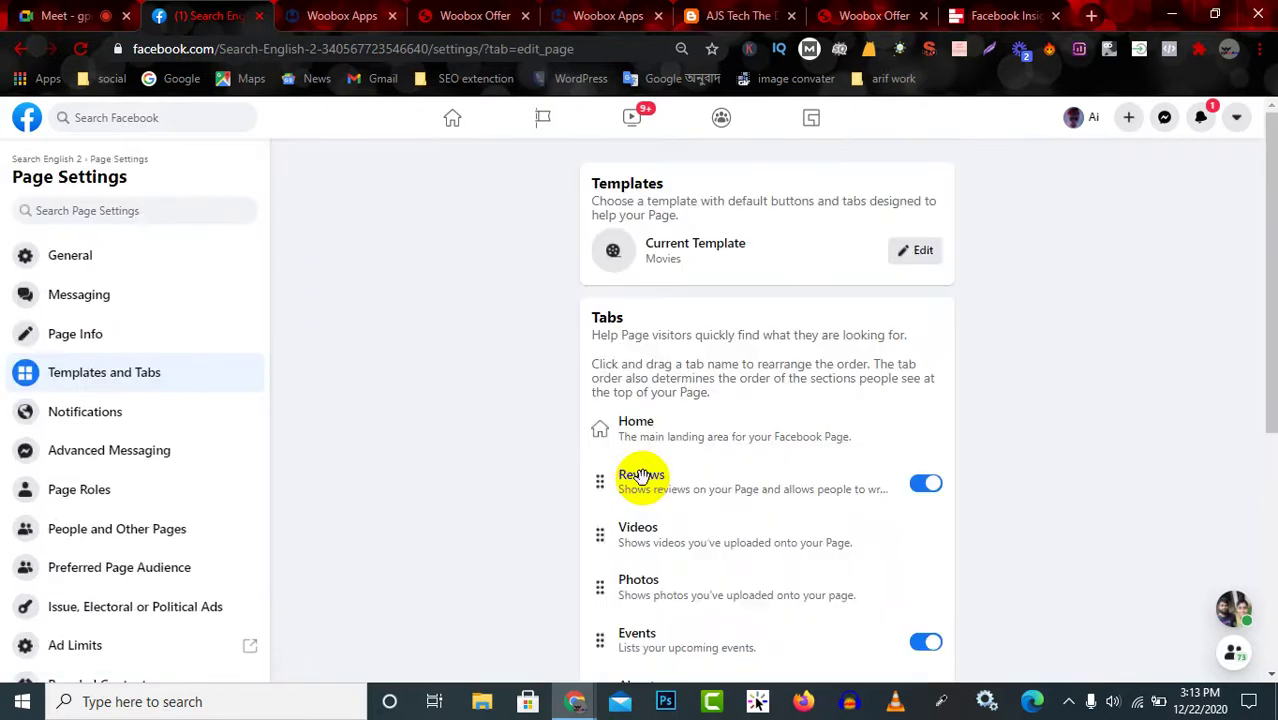
pyautogui.scroll(-5, 670, 478)
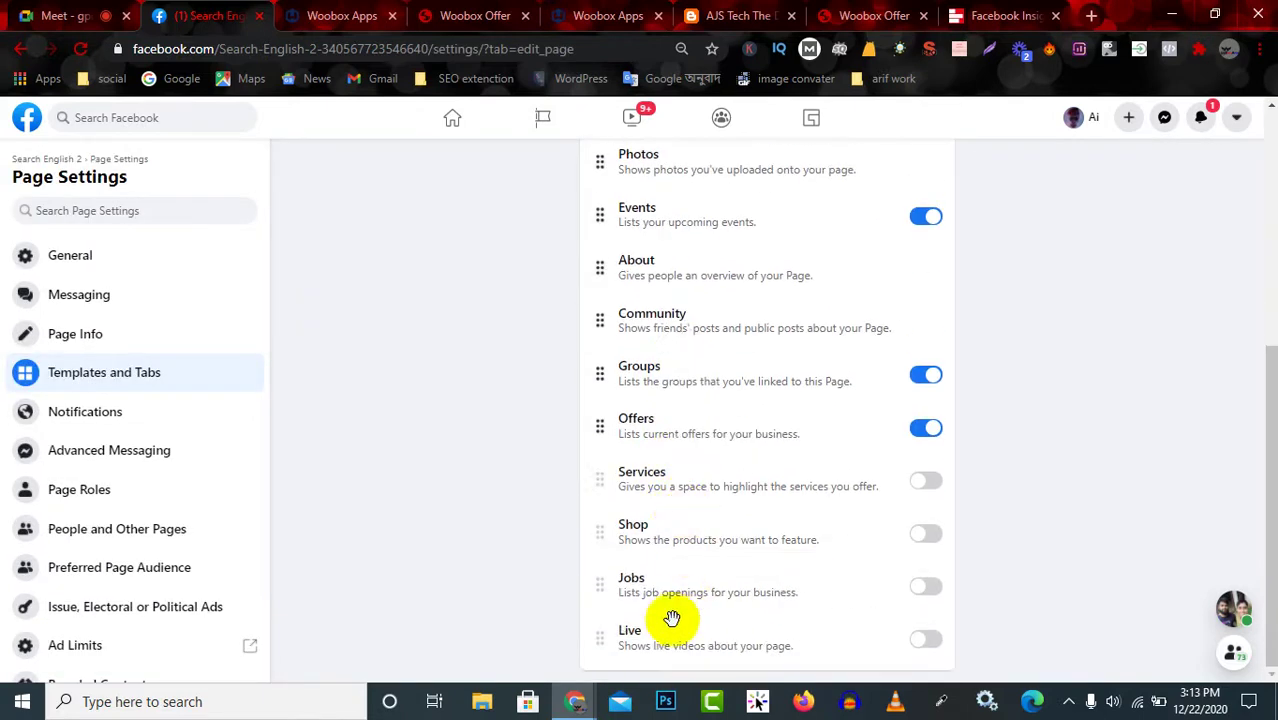
pyautogui.scroll(2, 680, 498)
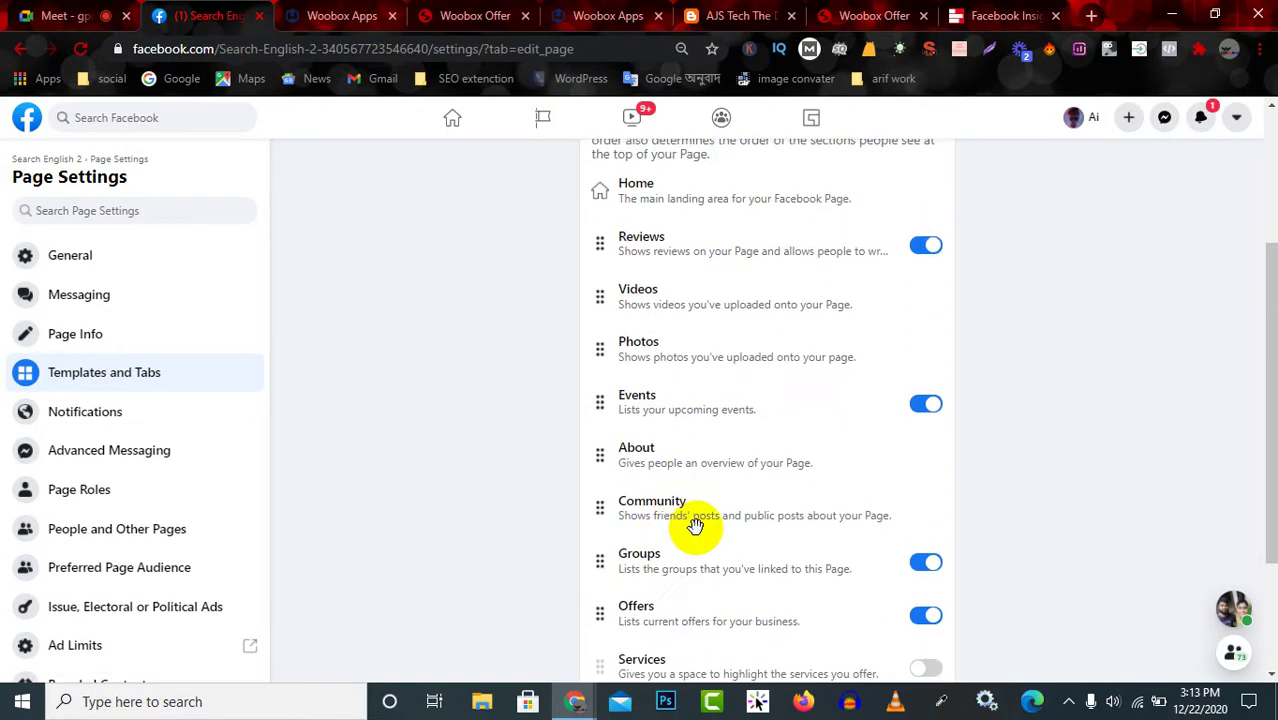
pyautogui.moveTo(678, 562); pyautogui.dragTo(670, 238)
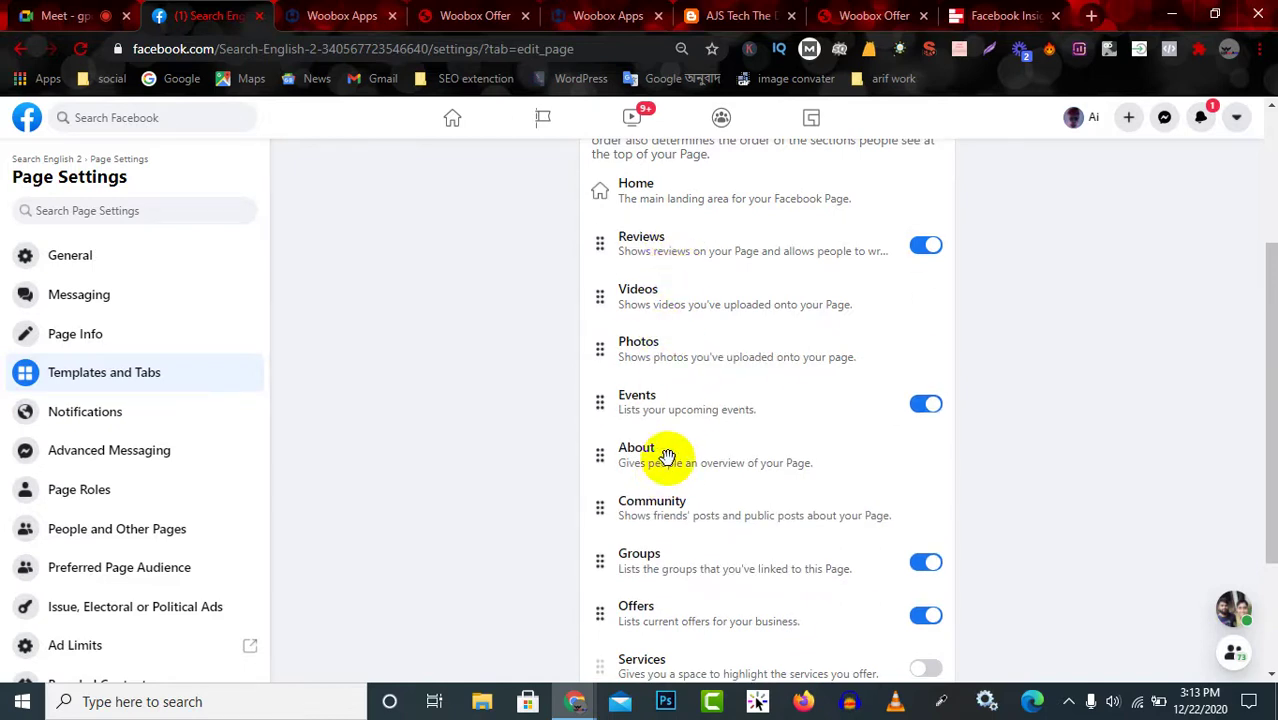
pyautogui.moveTo(675, 405); pyautogui.dragTo(677, 231)
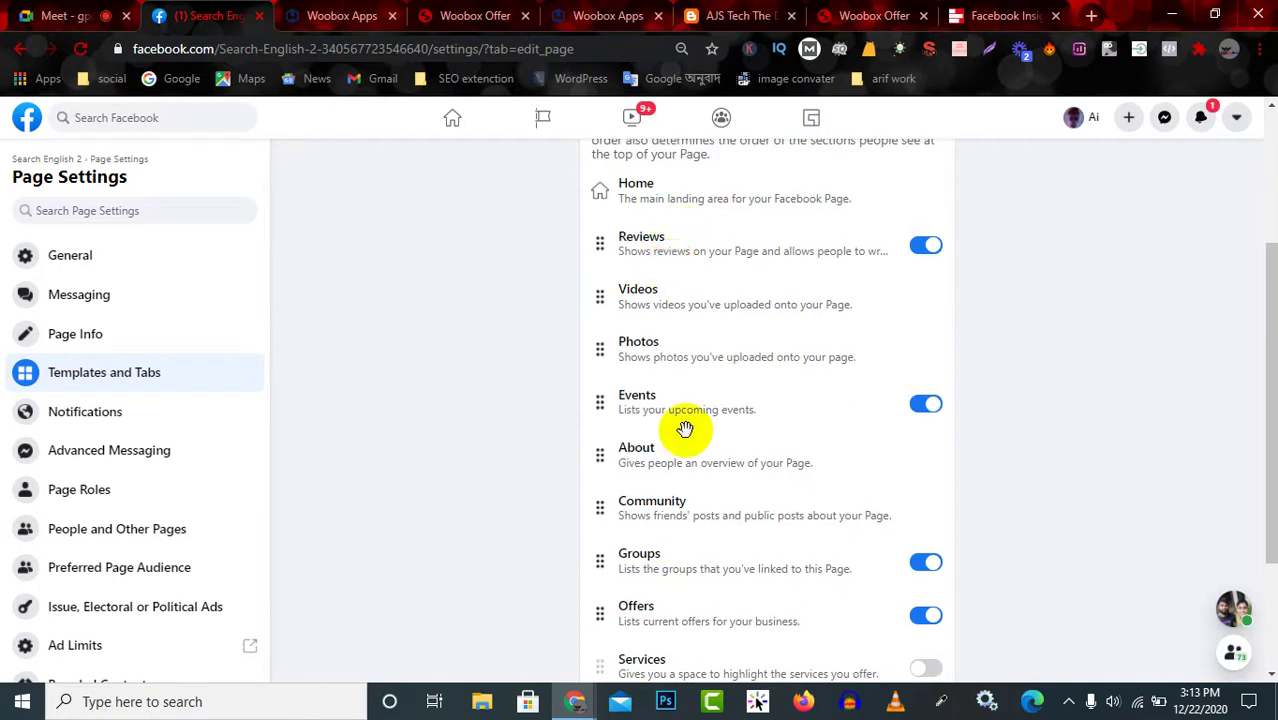
pyautogui.moveTo(690, 408); pyautogui.dragTo(688, 262)
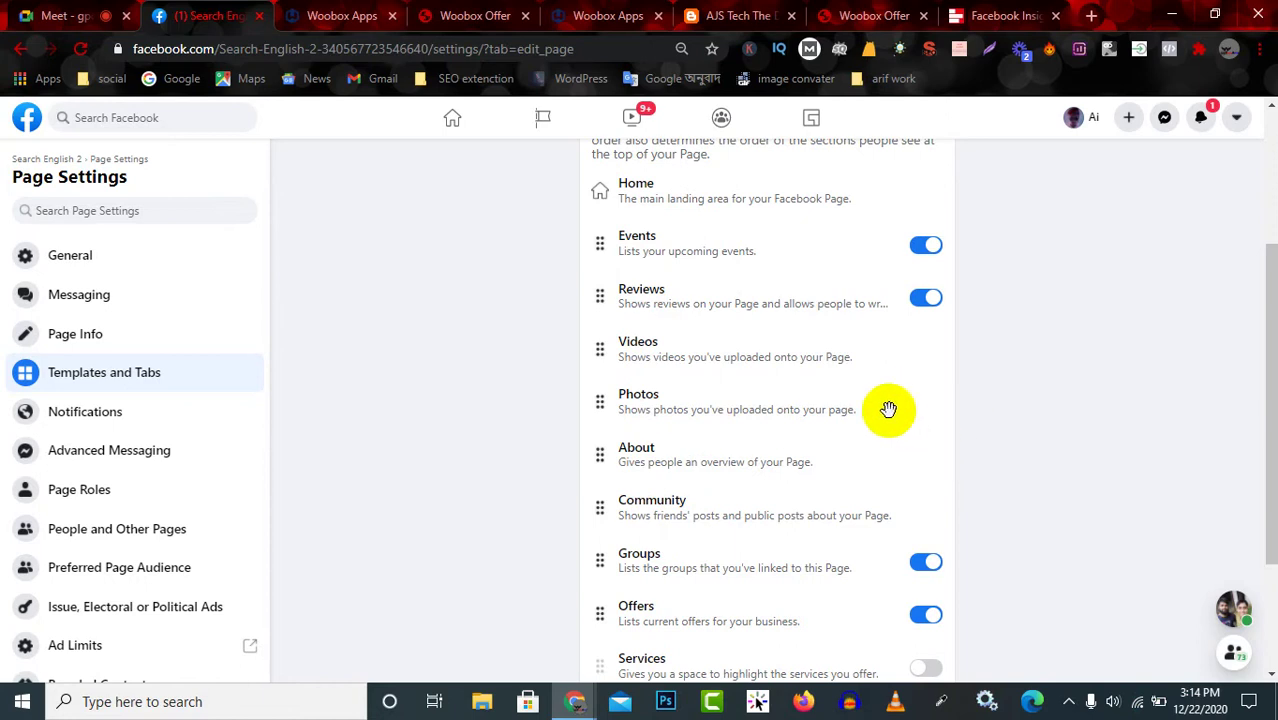
pyautogui.scroll(2, 908, 421)
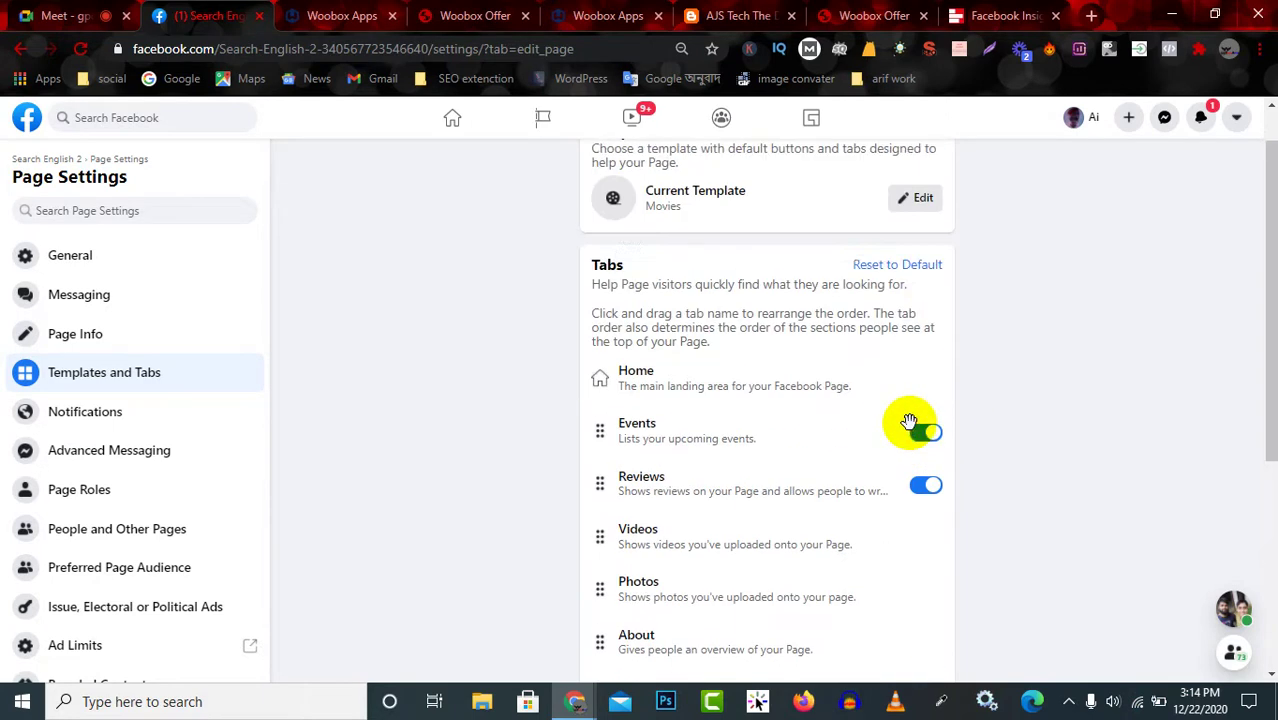
pyautogui.scroll(-2, 913, 371)
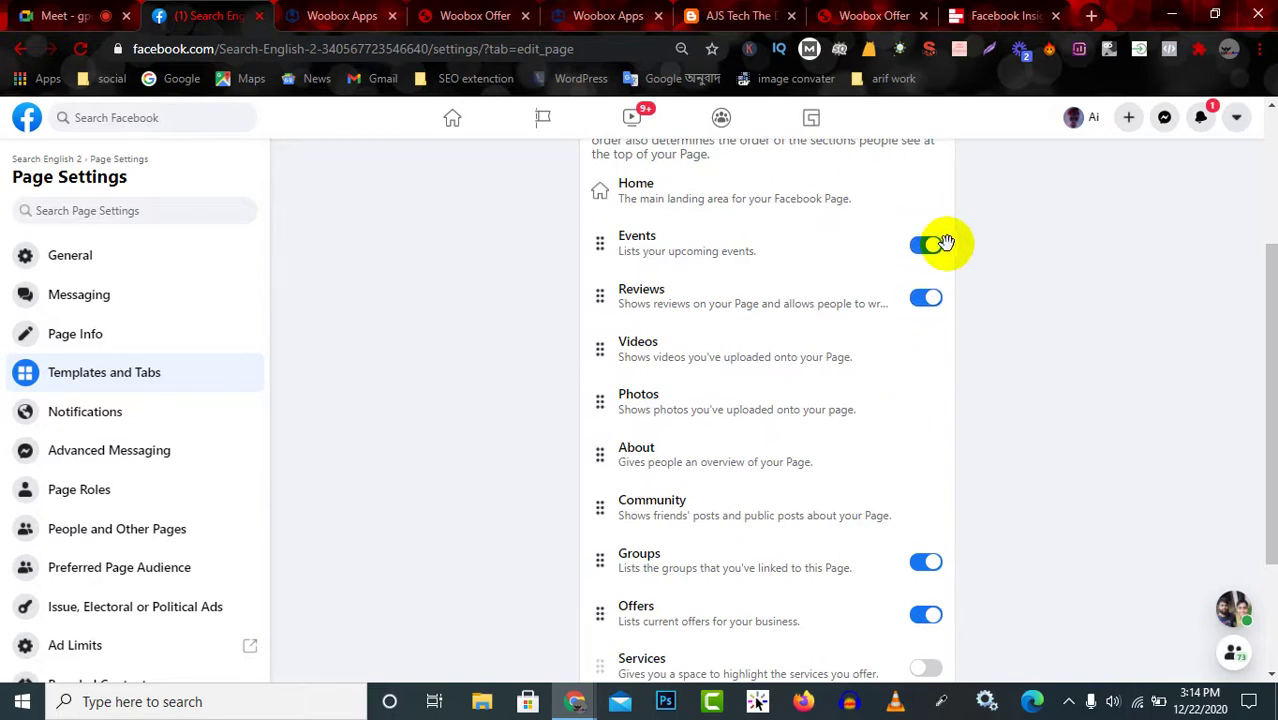
pyautogui.scroll(-2, 934, 520)
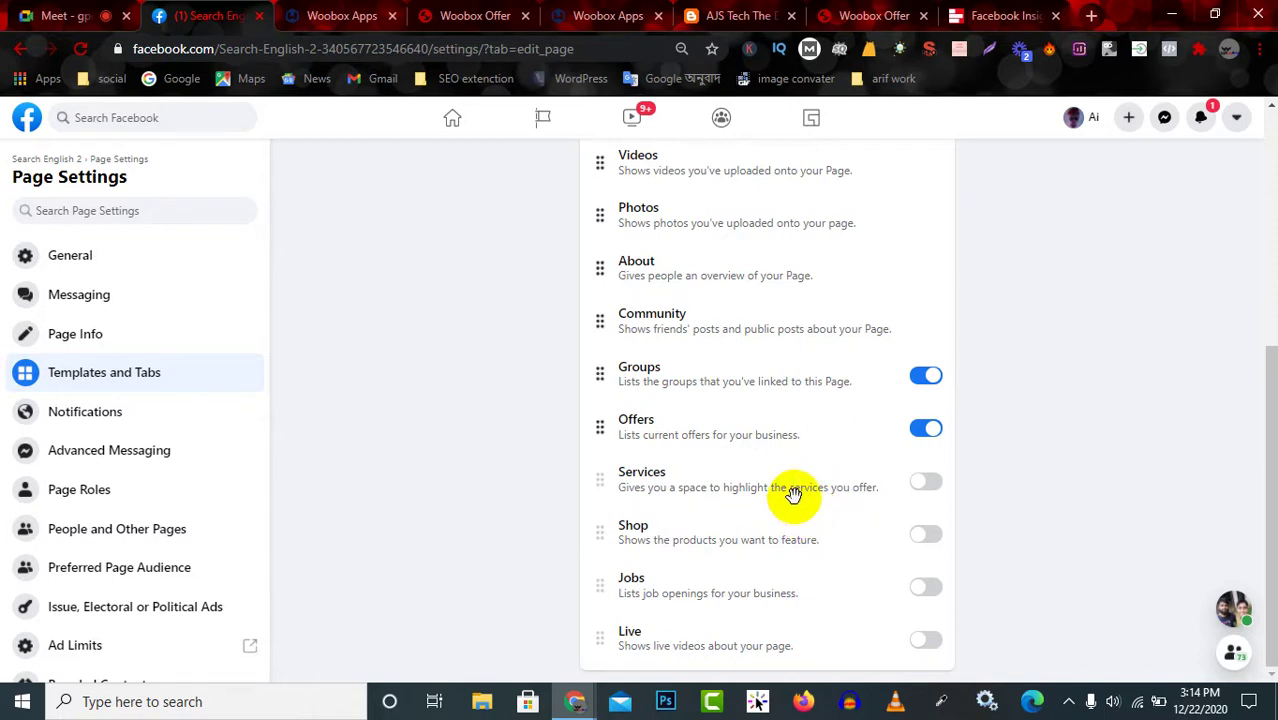
# Review the AJSTECH LTD landing page design in the Woobox editor, selecting its heading.
pyautogui.click(354, 13)
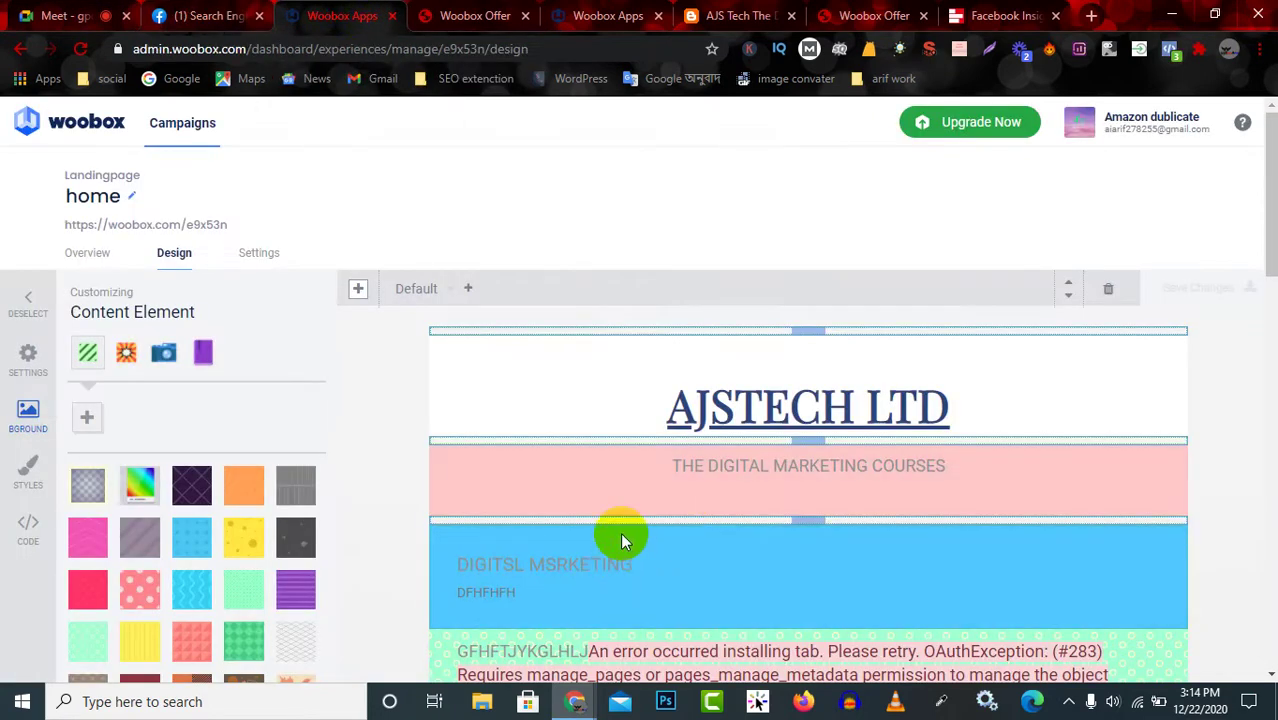
pyautogui.click(799, 385)
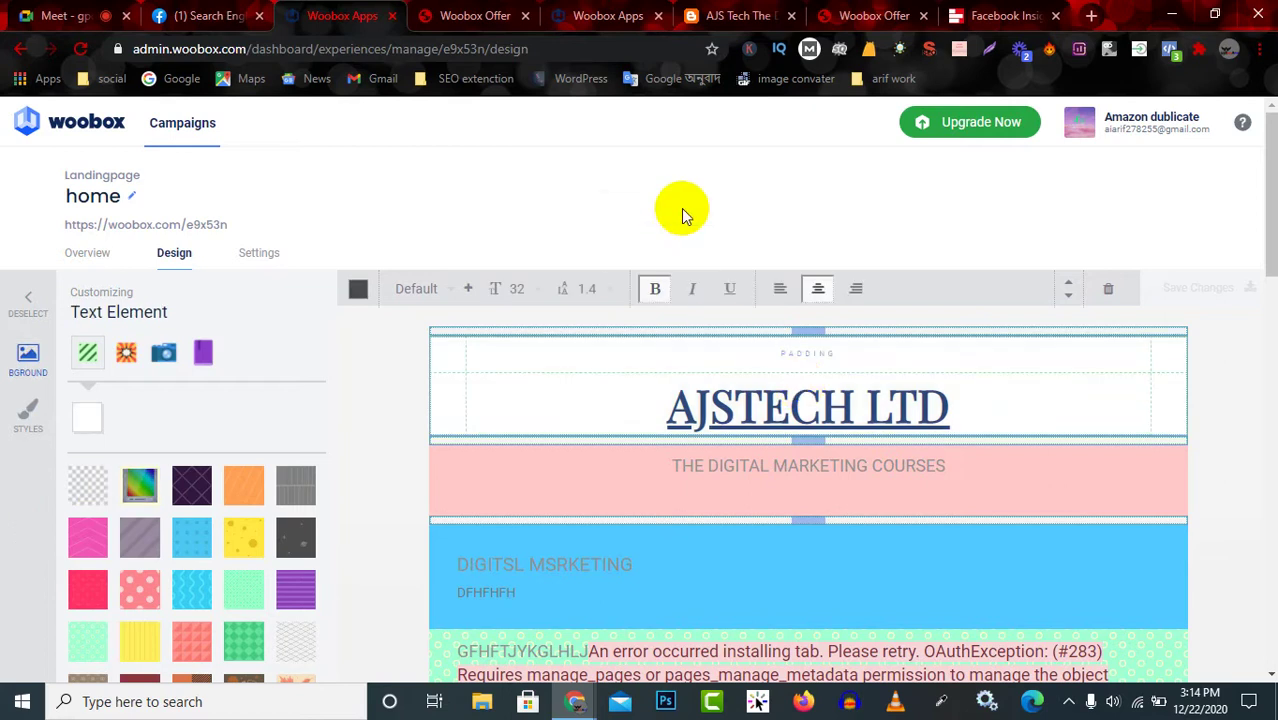
pyautogui.scroll(-5, 676, 462)
pyautogui.scroll(3, 699, 533)
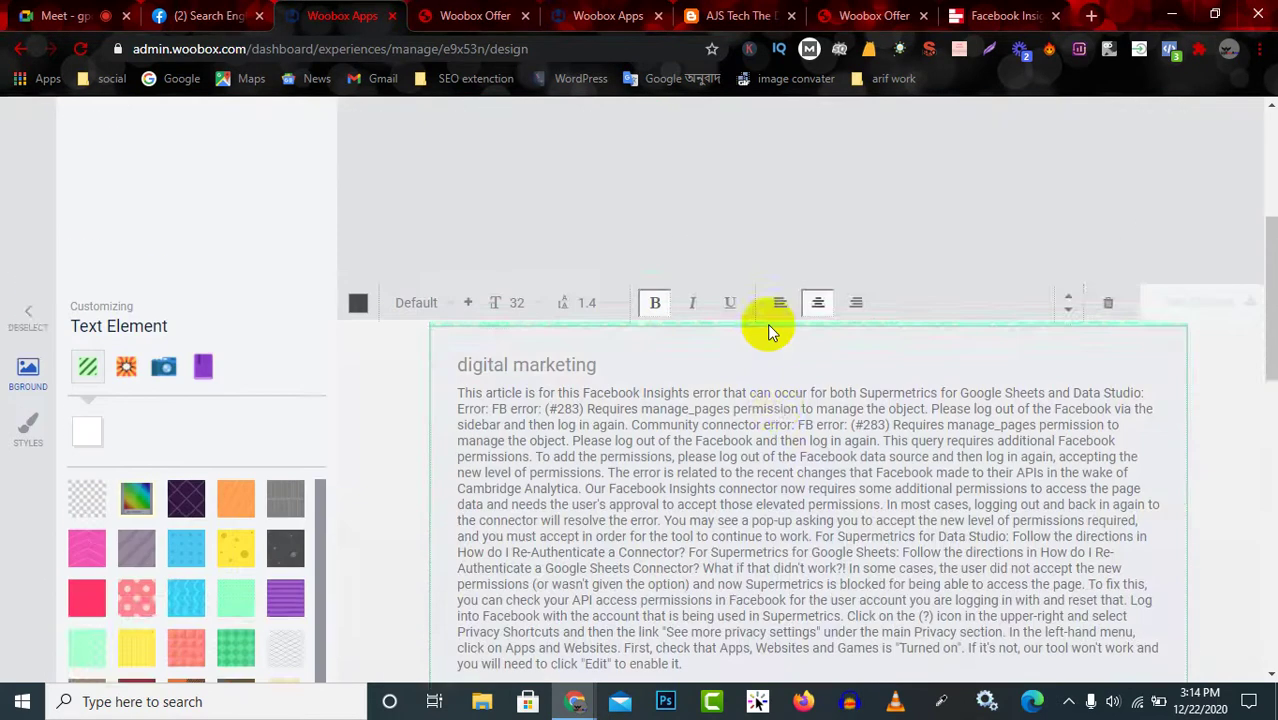
pyautogui.scroll(-3, 682, 558)
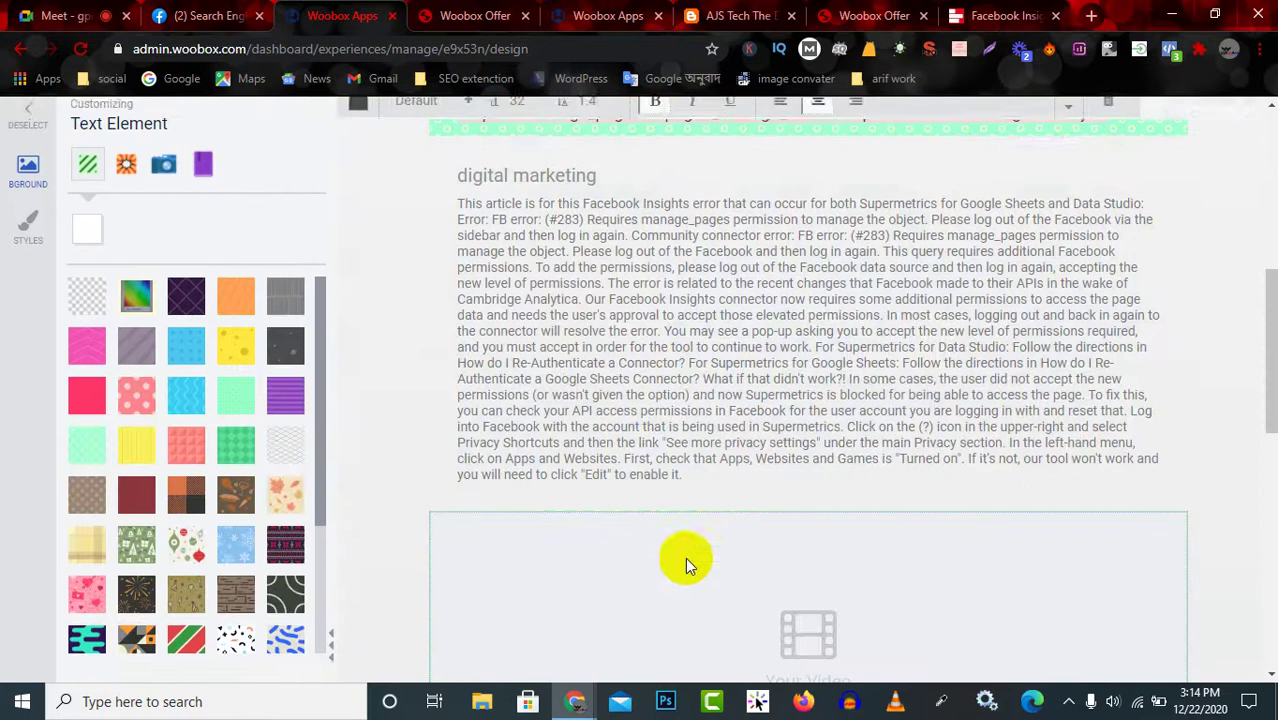
pyautogui.scroll(3, 702, 520)
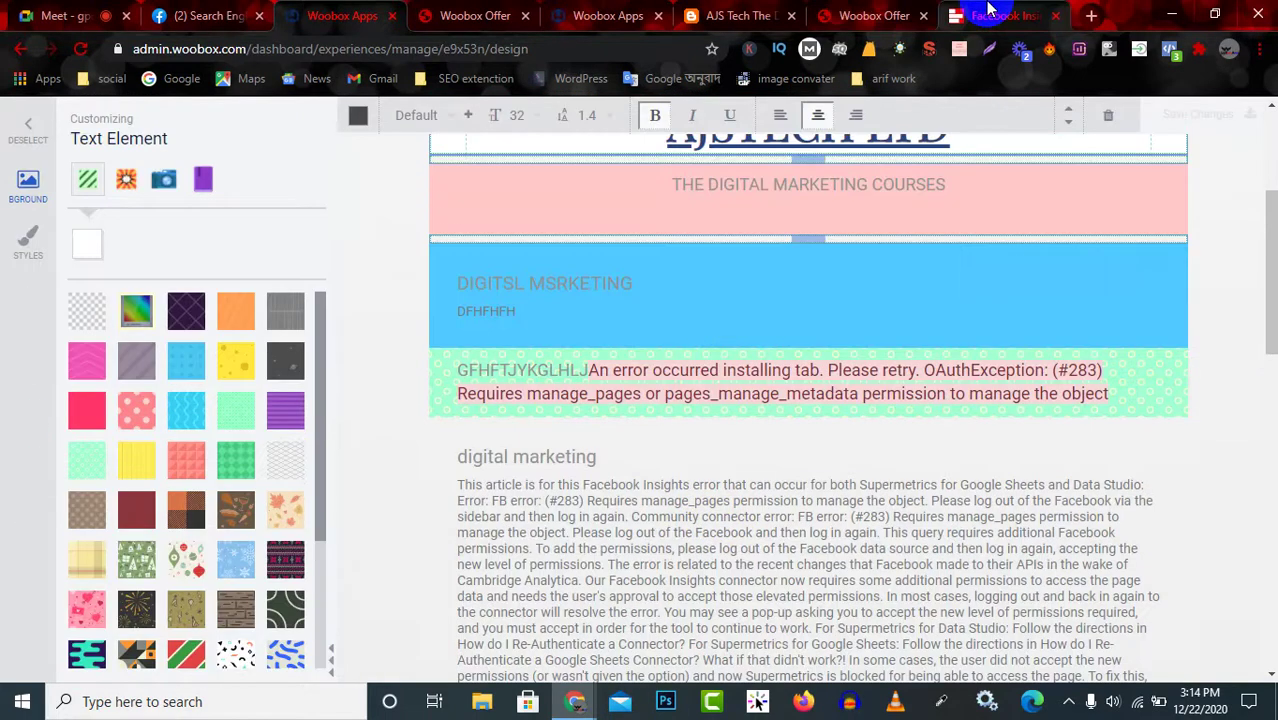
# Go to the Supermetrics Facebook Insights article and open a new blank browser tab.
pyautogui.click(990, 14)
pyautogui.scroll(8, 807, 205)
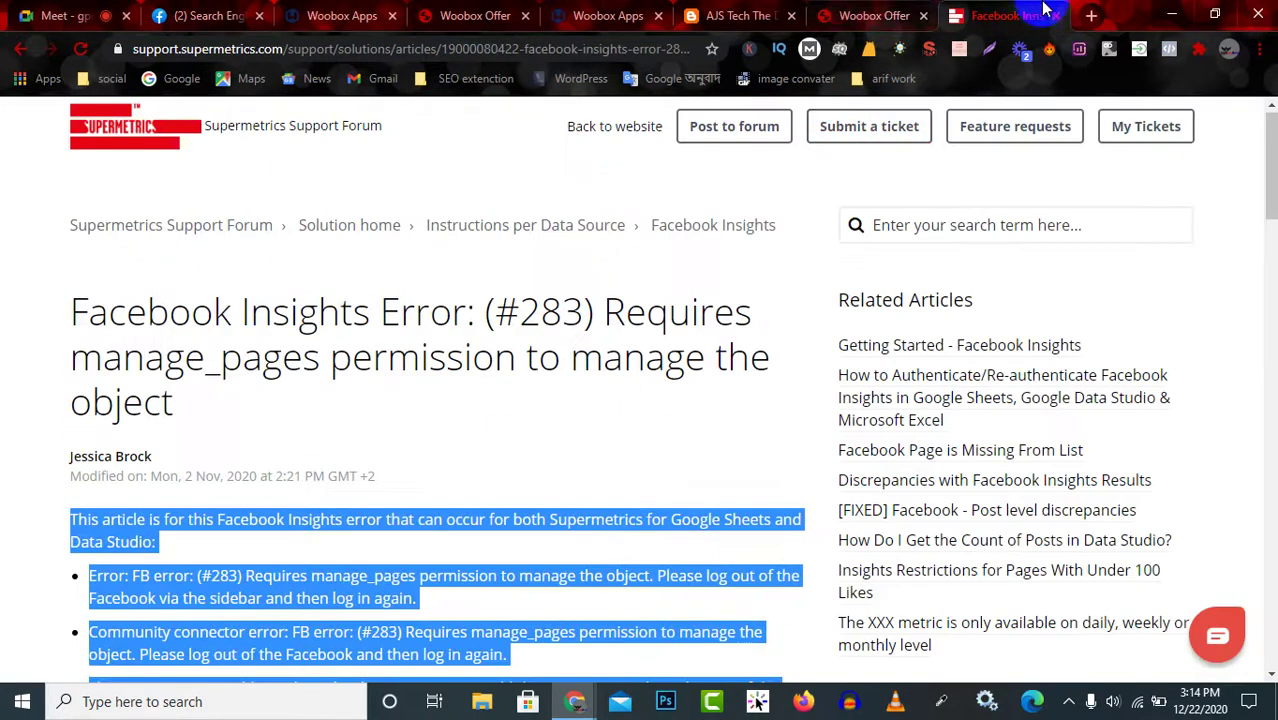
pyautogui.click(1092, 16)
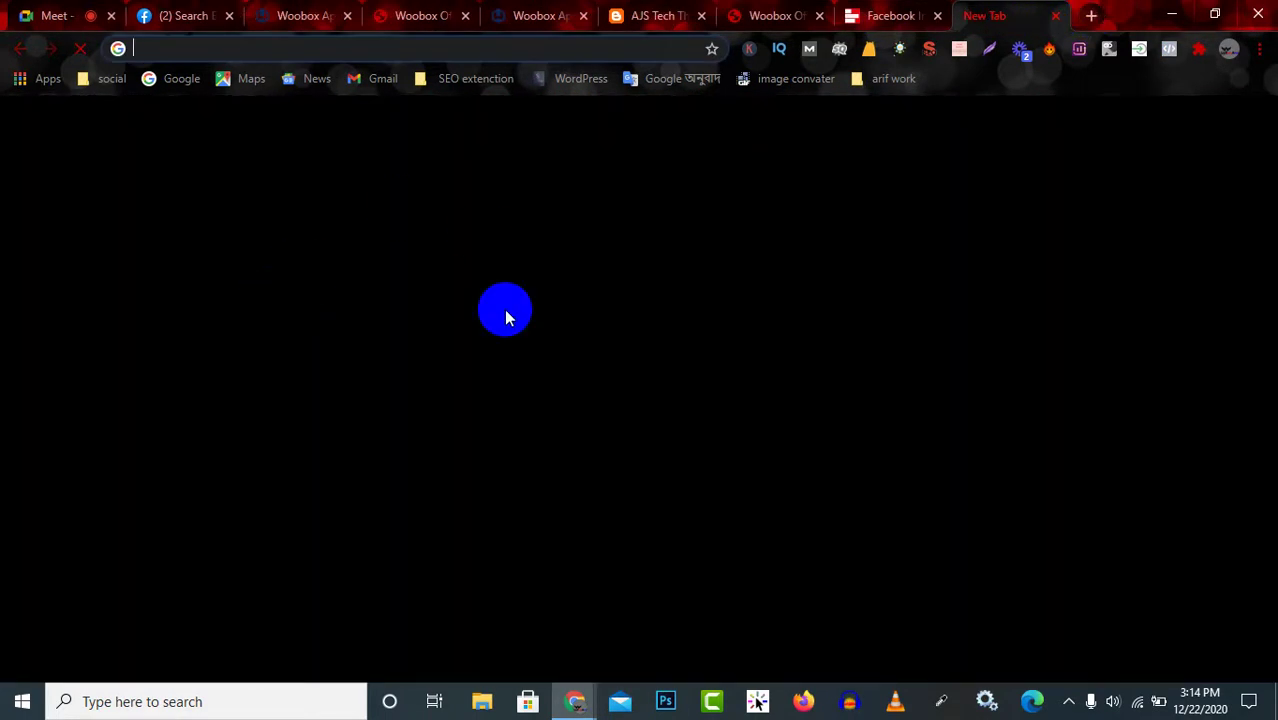
# Search Google for 'digital marketing' and look at the Google Digital Garage course result.
pyautogui.click(559, 391)
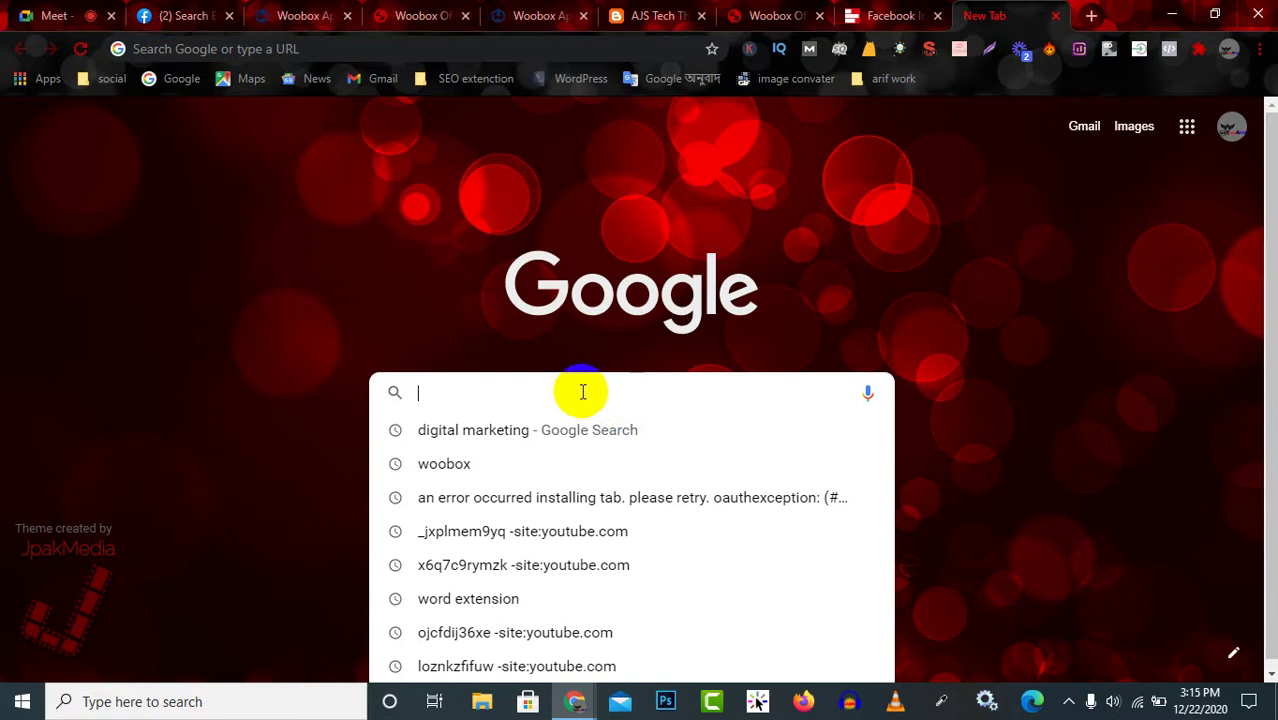
pyautogui.click(547, 438)
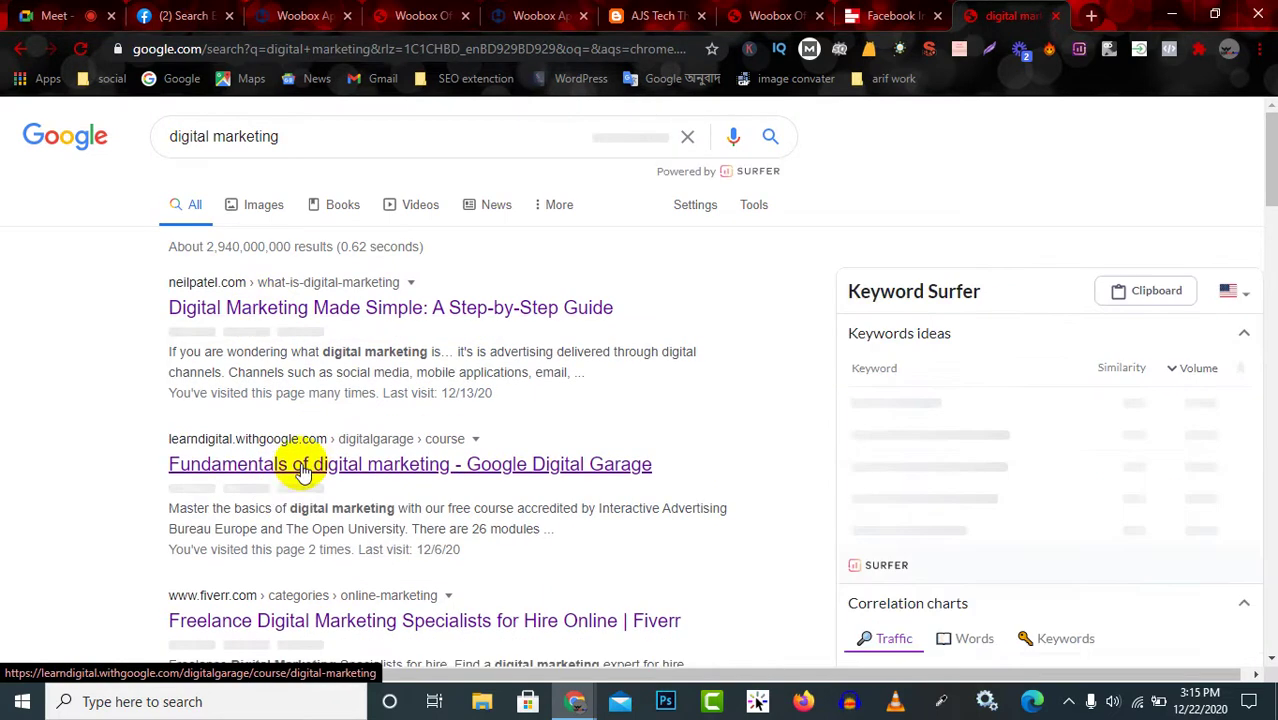
pyautogui.click(303, 466)
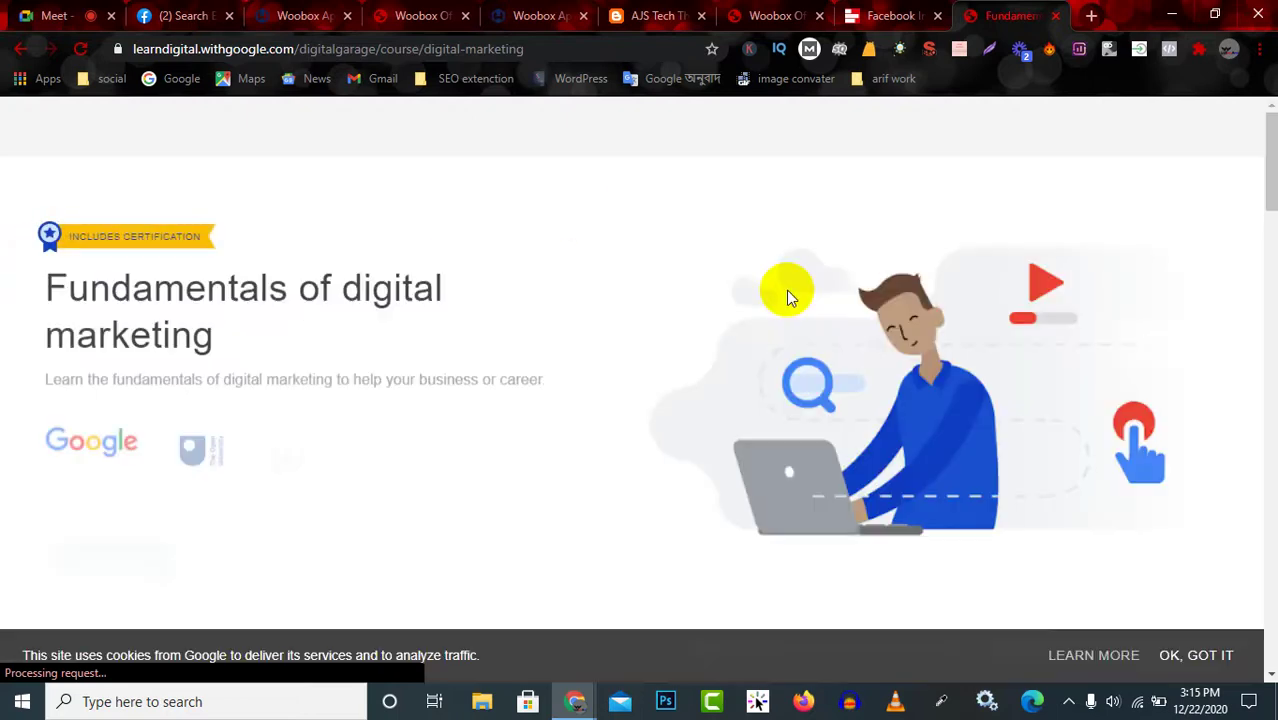
pyautogui.click(16, 50)
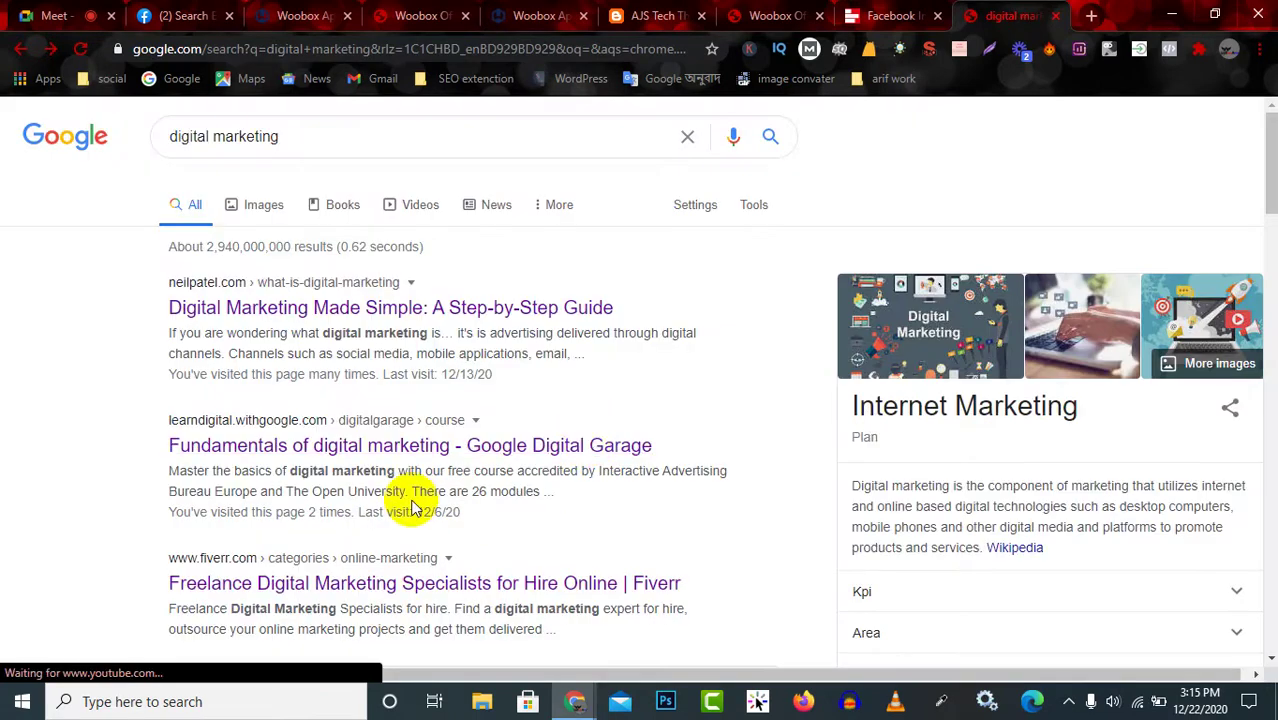
# Open and read Disruptive Advertising's 'What is Digital Marketing' article from the results.
pyautogui.scroll(-5, 420, 505)
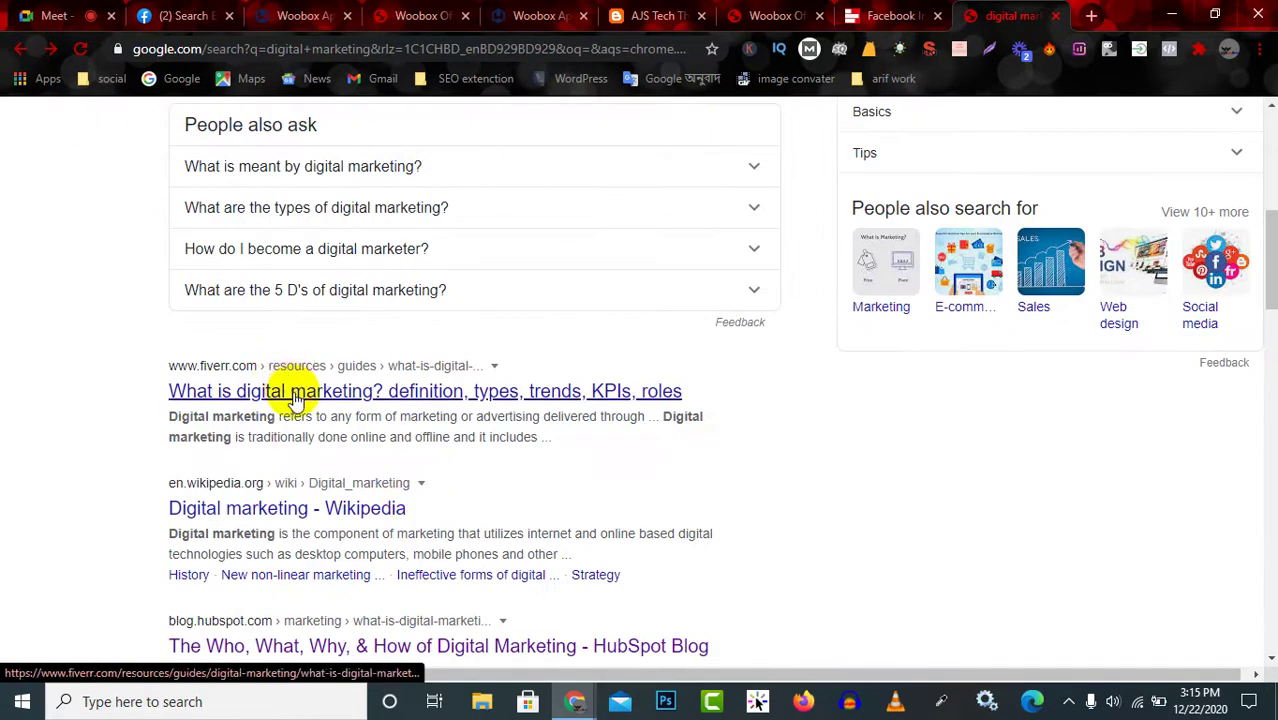
pyautogui.scroll(-5, 285, 372)
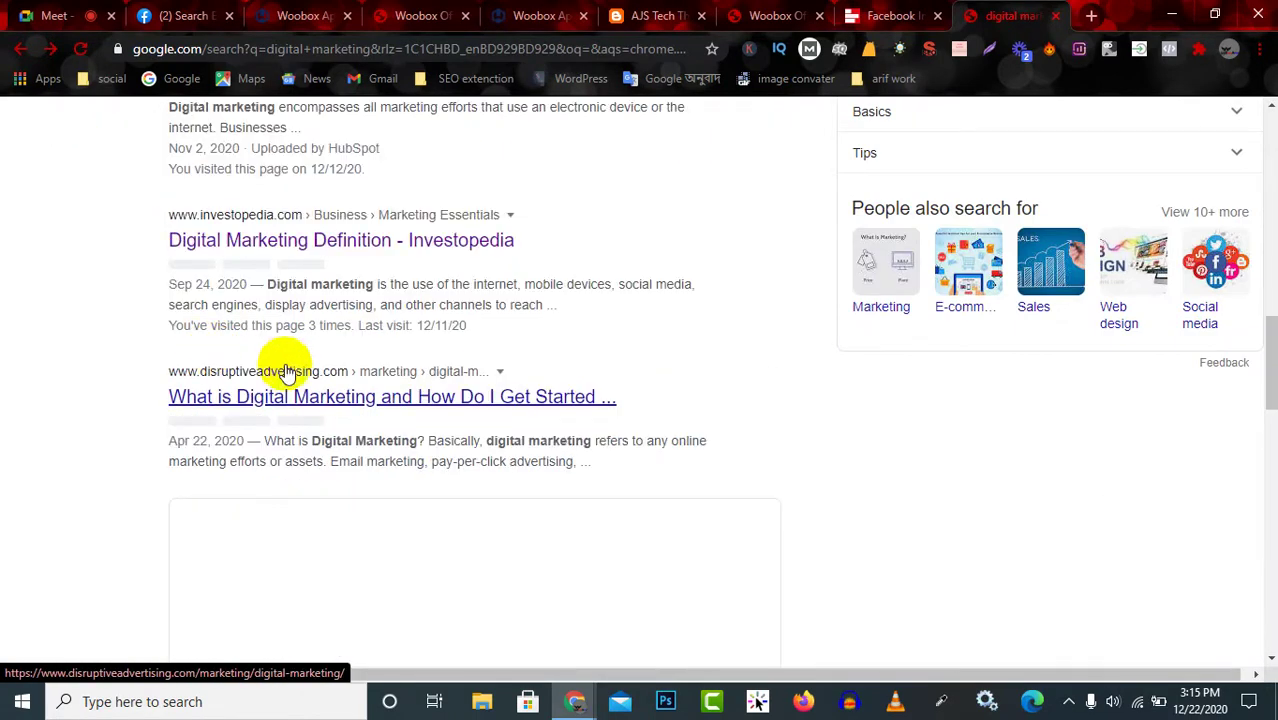
pyautogui.scroll(-1, 560, 420)
pyautogui.scroll(-3, 560, 420)
pyautogui.click(559, 422)
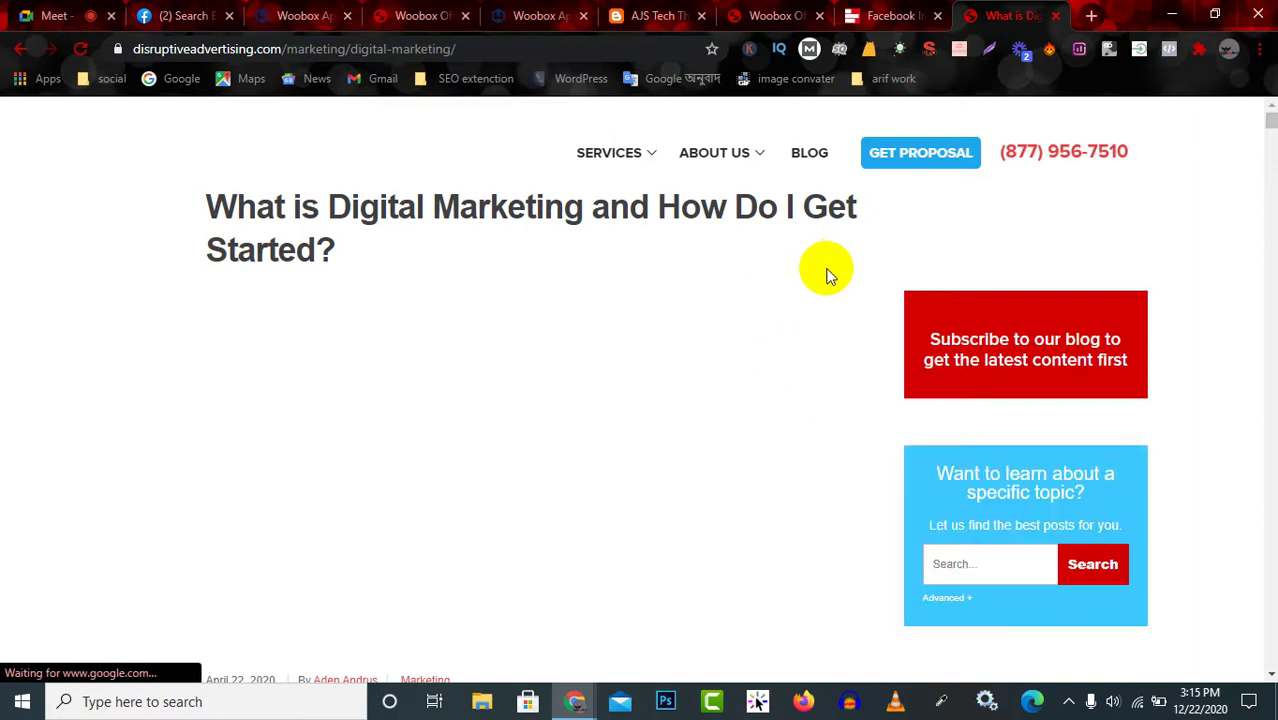
pyautogui.scroll(-3, 782, 542)
pyautogui.scroll(3, 780, 554)
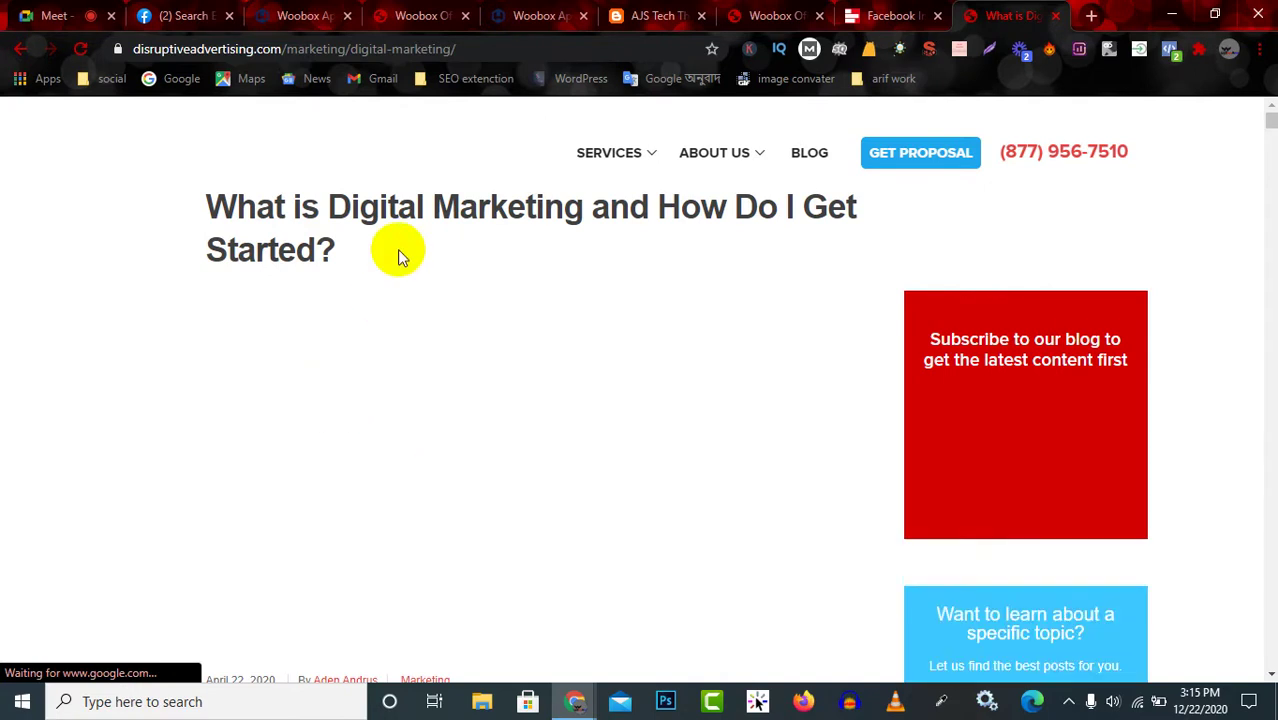
pyautogui.scroll(-15, 479, 354)
pyautogui.scroll(-15, 472, 370)
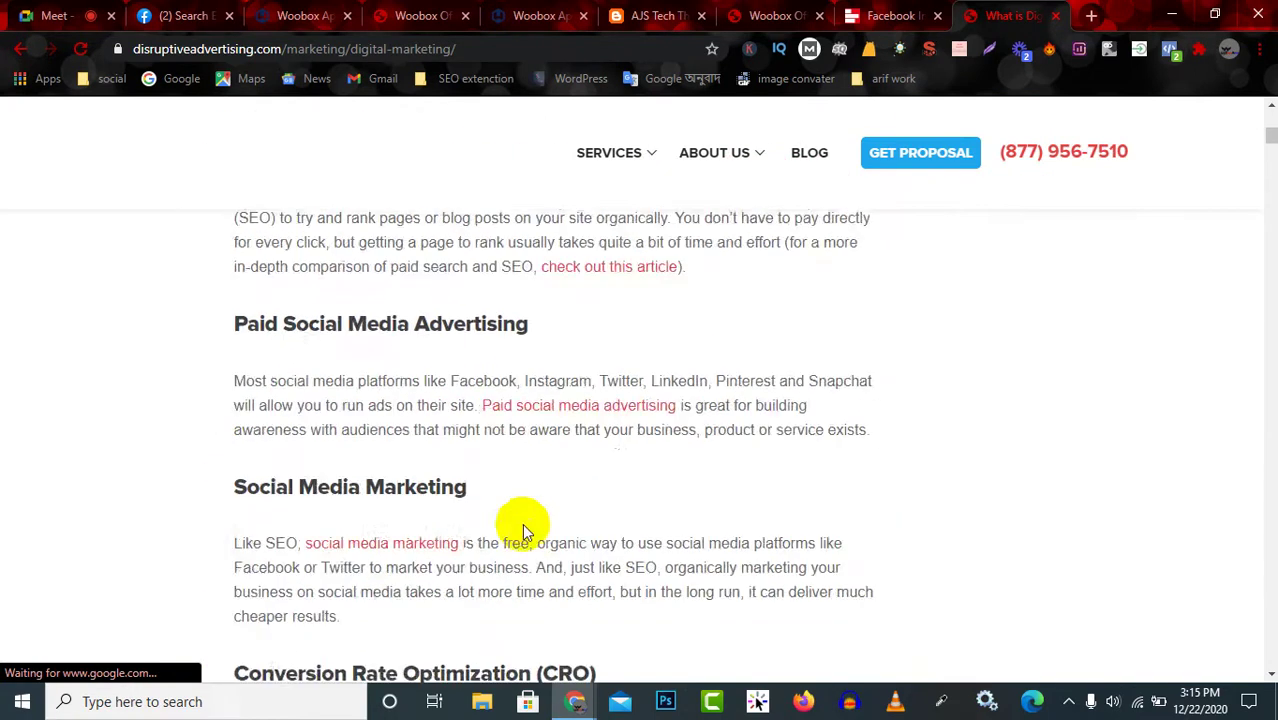
pyautogui.scroll(-8, 472, 497)
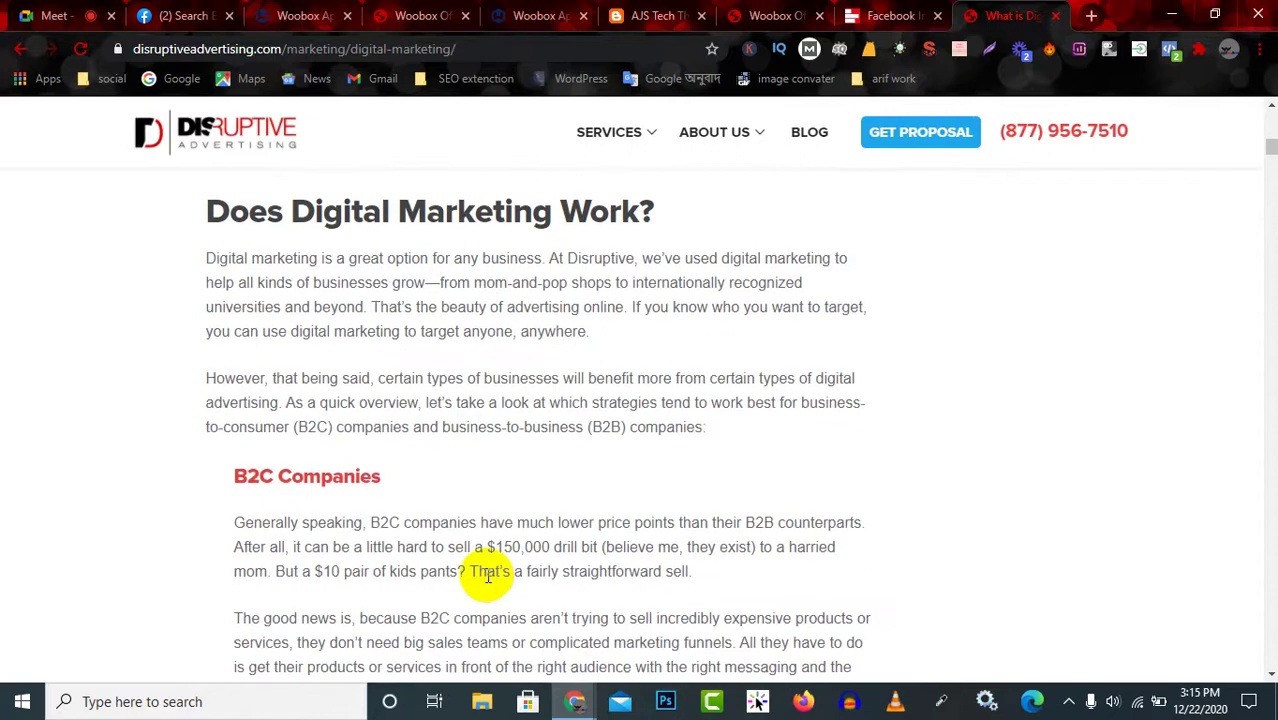
pyautogui.scroll(10, 491, 566)
pyautogui.scroll(20, 487, 570)
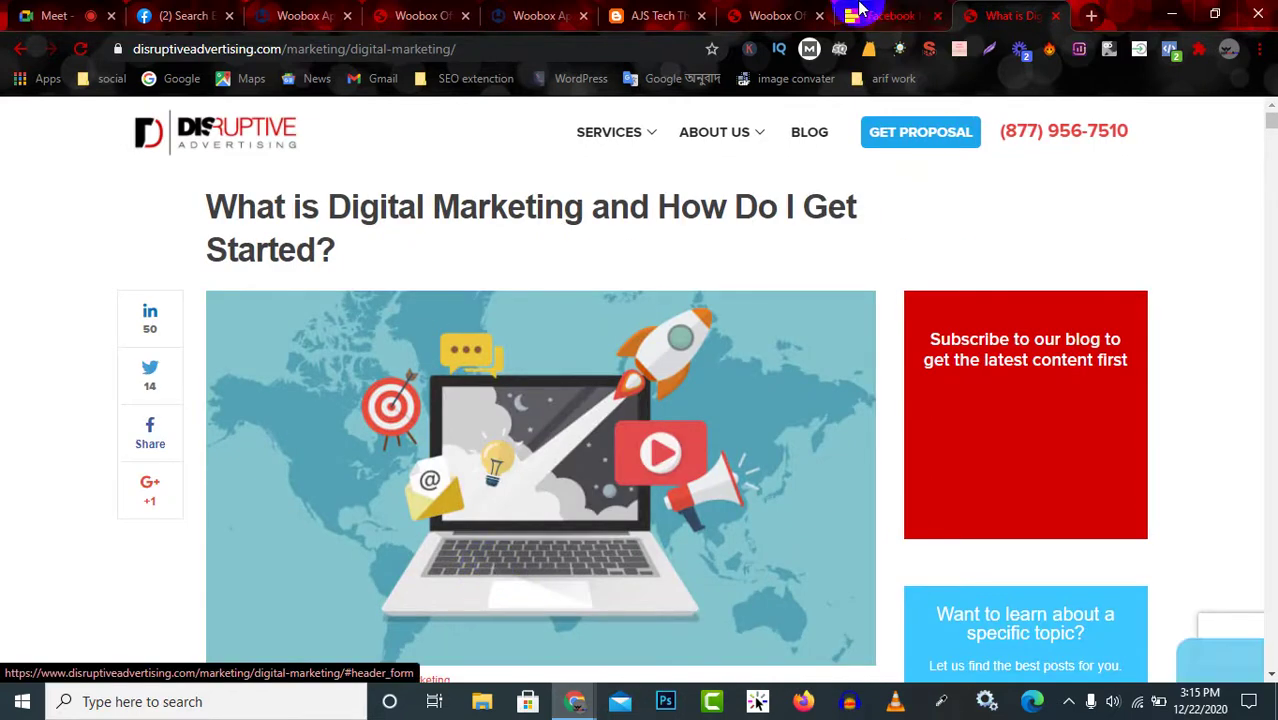
pyautogui.click(745, 14)
# Select the AJSTECH LTD, THE DIGITAL MARKETING COURSES and DIGITSL MSRKETING text on the live page.
pyautogui.scroll(-3, 508, 337)
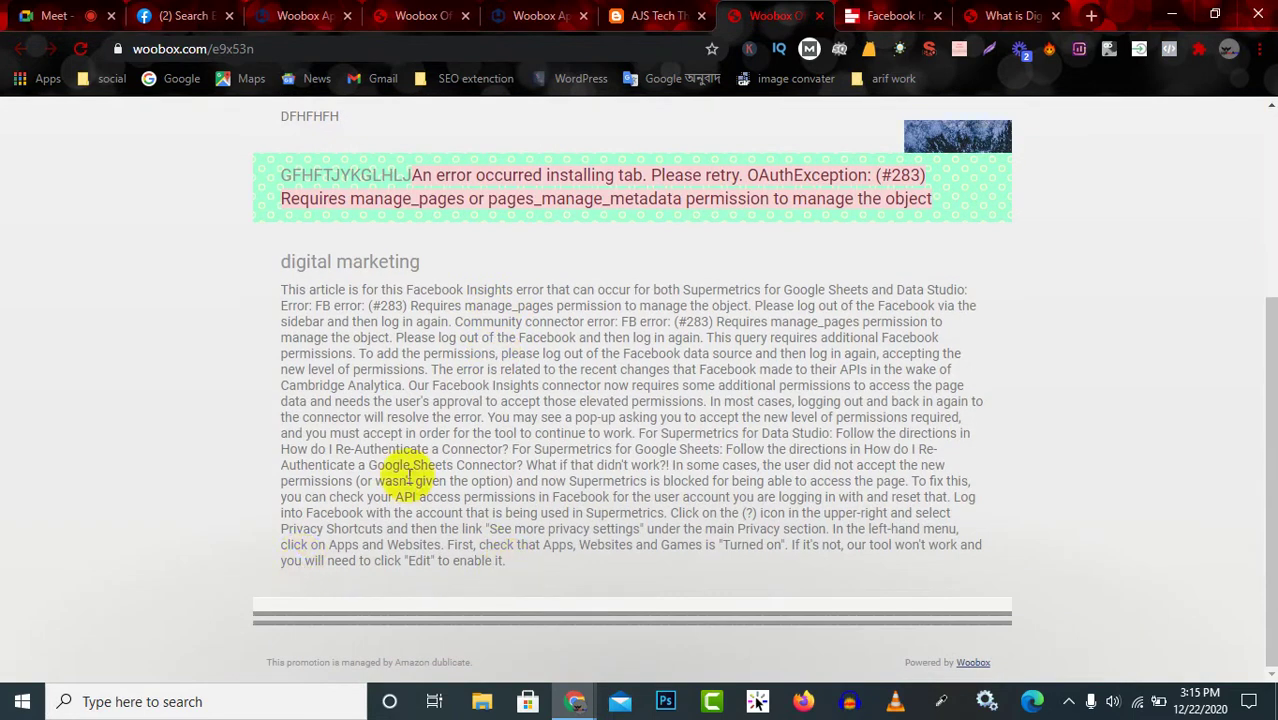
pyautogui.scroll(2, 428, 454)
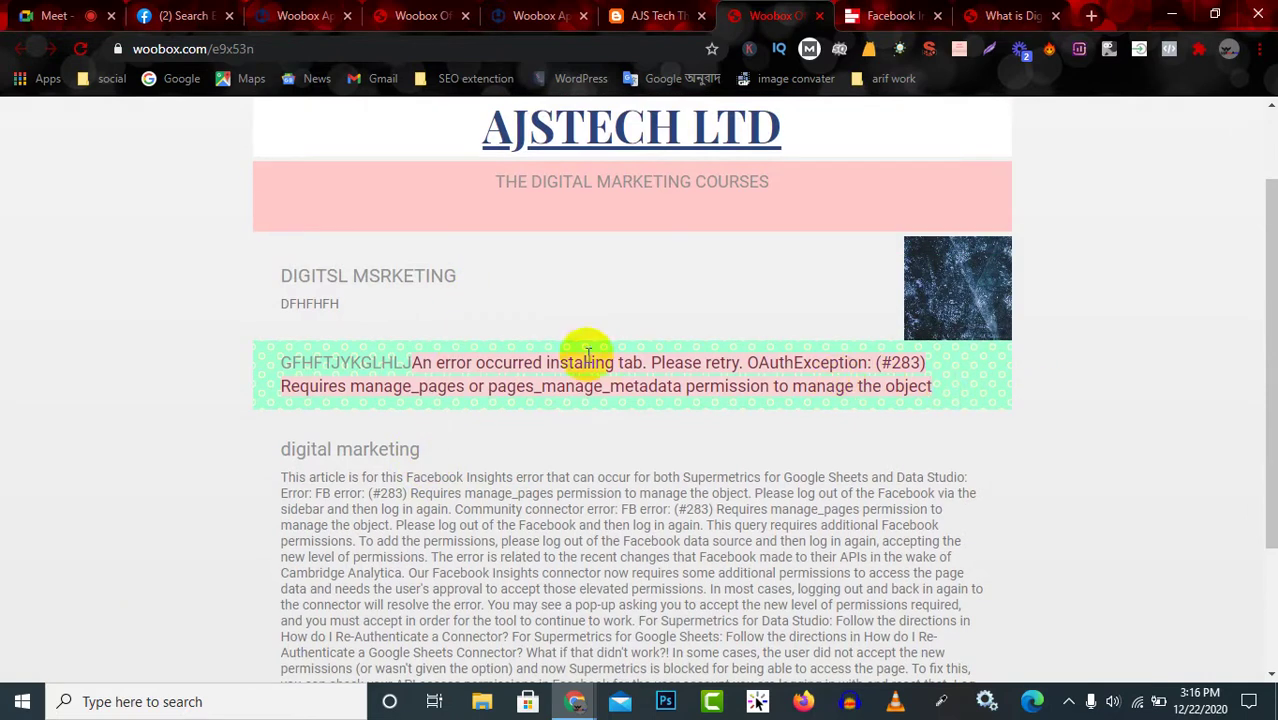
pyautogui.scroll(1, 571, 343)
pyautogui.moveTo(478, 244); pyautogui.dragTo(909, 238)
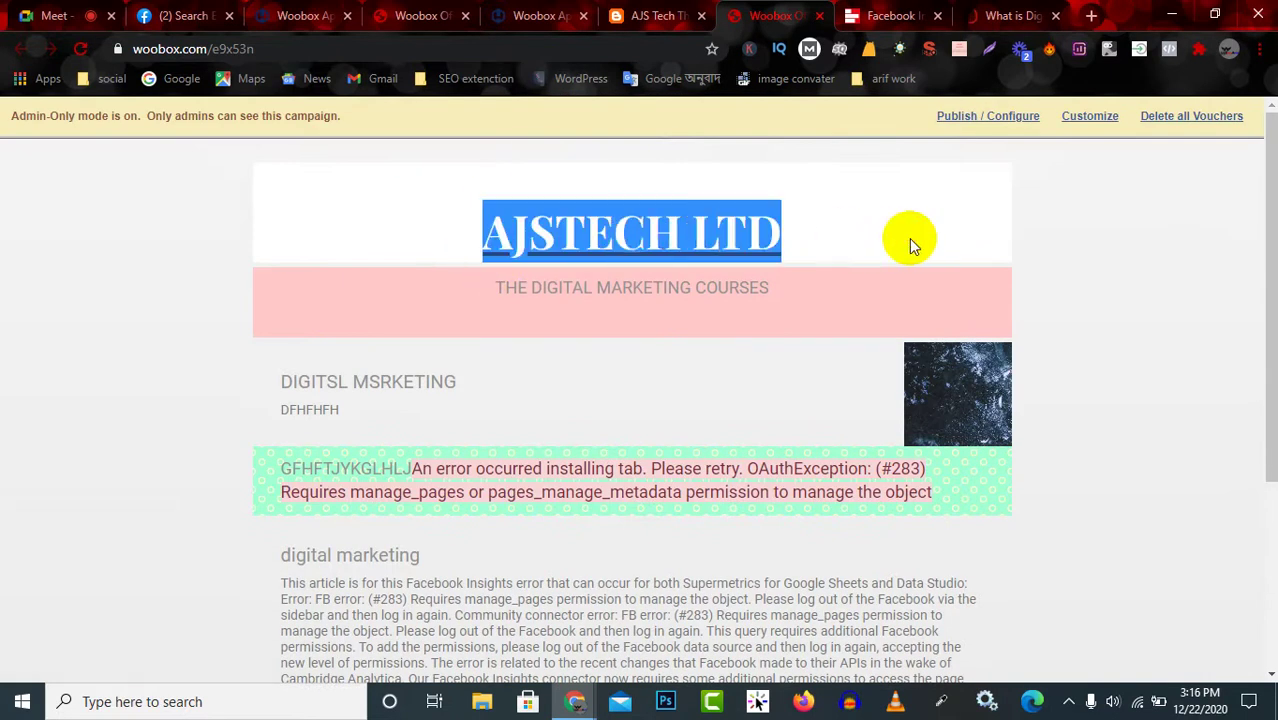
pyautogui.tripleClick(503, 296)
pyautogui.moveTo(271, 363); pyautogui.dragTo(472, 430)
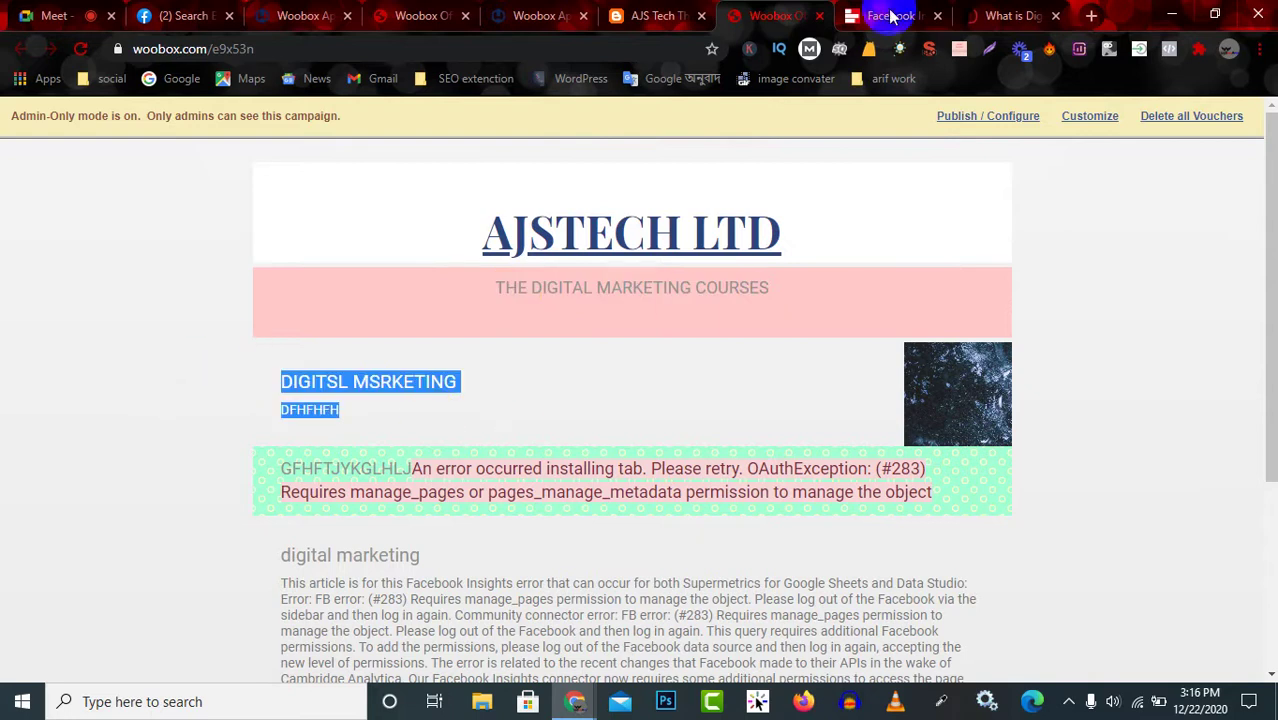
# Highlight the Digital Marketing Assets and Strategies headings in the What is Digital Marketing article.
pyautogui.click(893, 14)
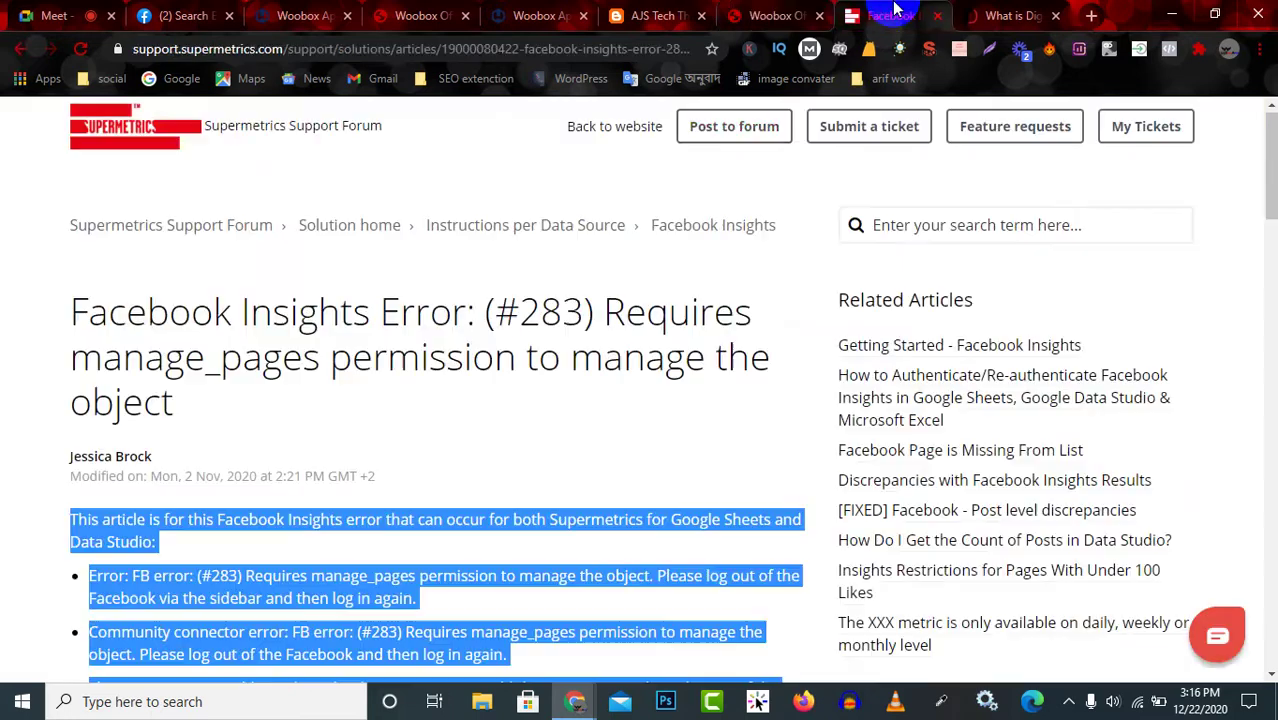
pyautogui.click(1010, 15)
pyautogui.scroll(-4, 390, 270)
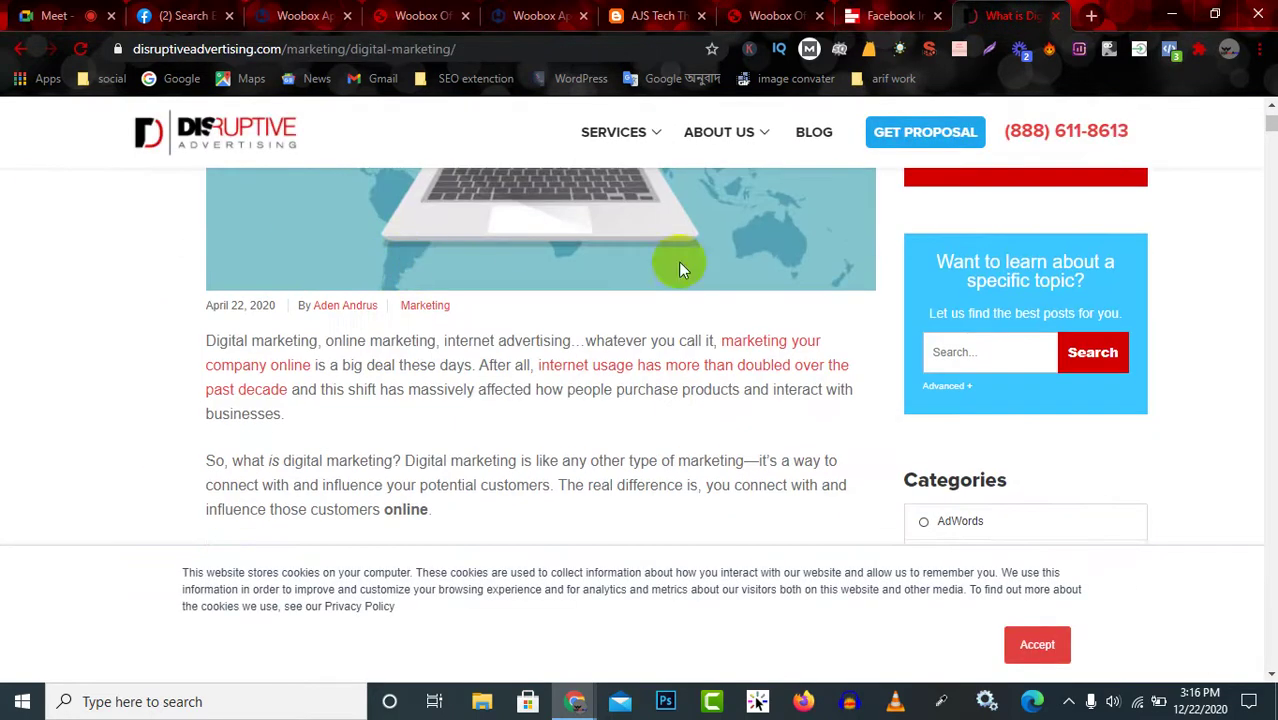
pyautogui.scroll(2, 600, 240)
pyautogui.scroll(-4, 522, 365)
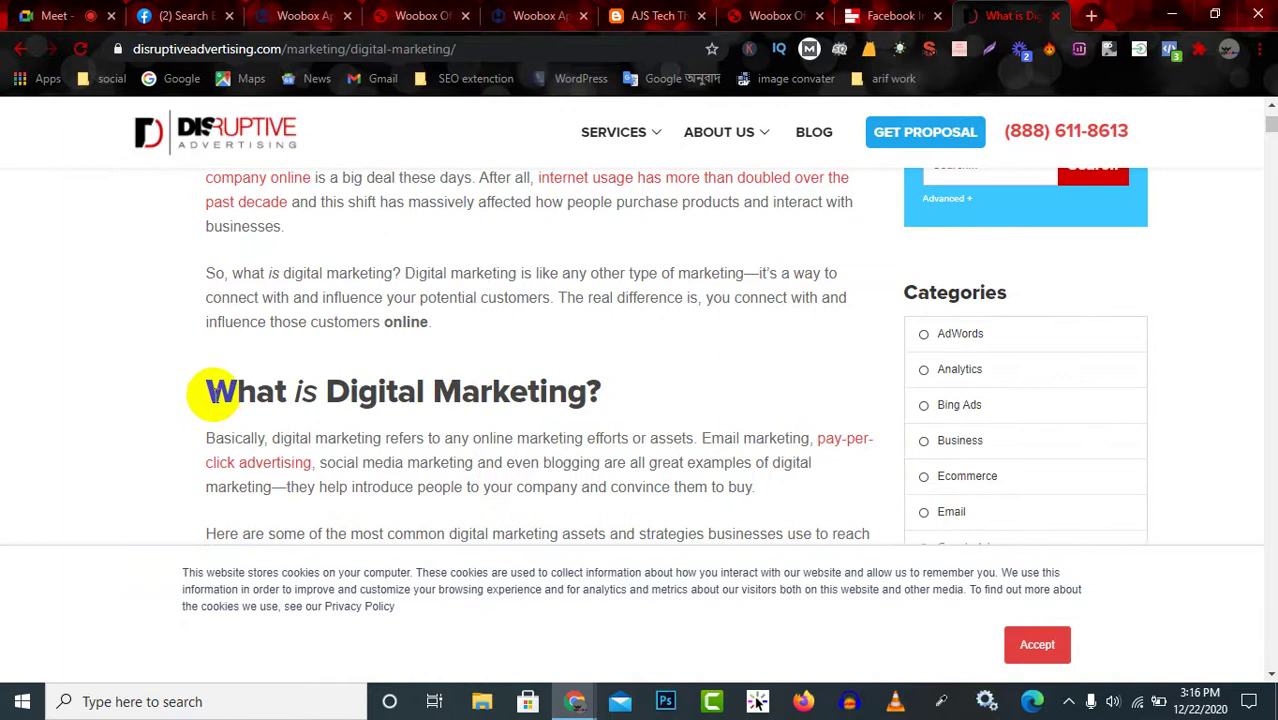
pyautogui.moveTo(208, 392); pyautogui.dragTo(591, 394)
pyautogui.scroll(-3, 528, 402)
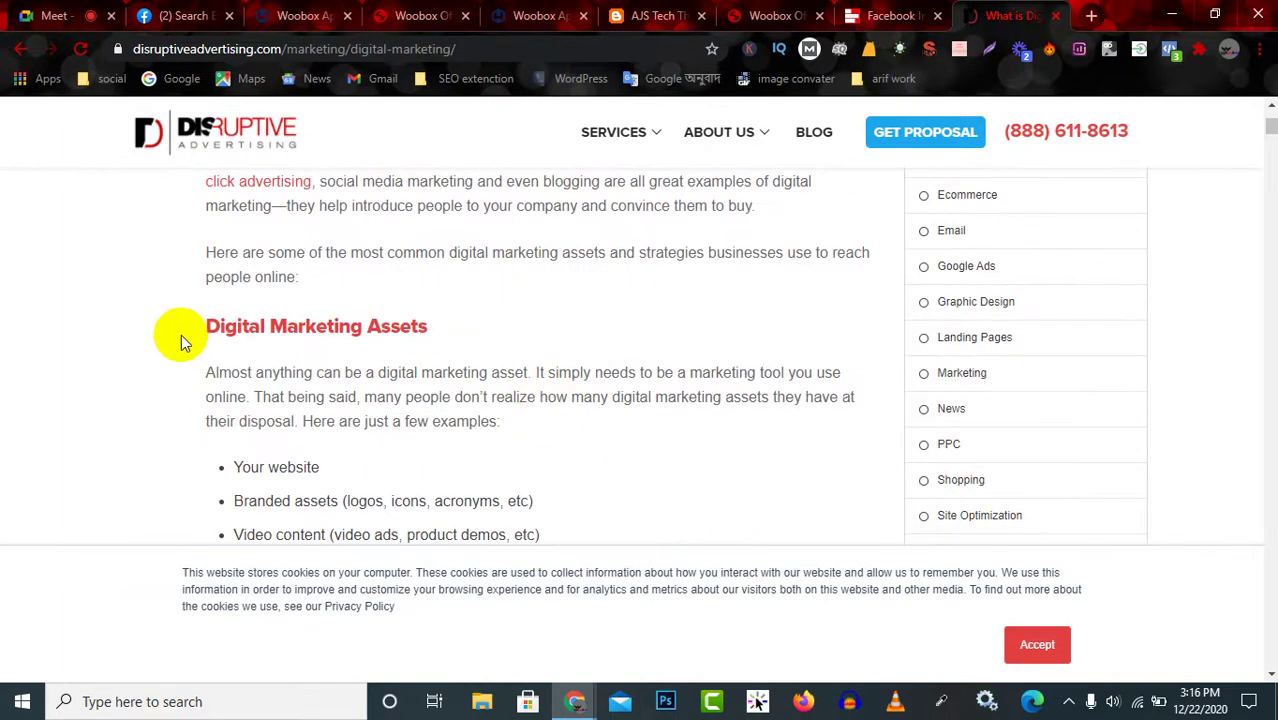
pyautogui.moveTo(181, 342); pyautogui.dragTo(448, 328)
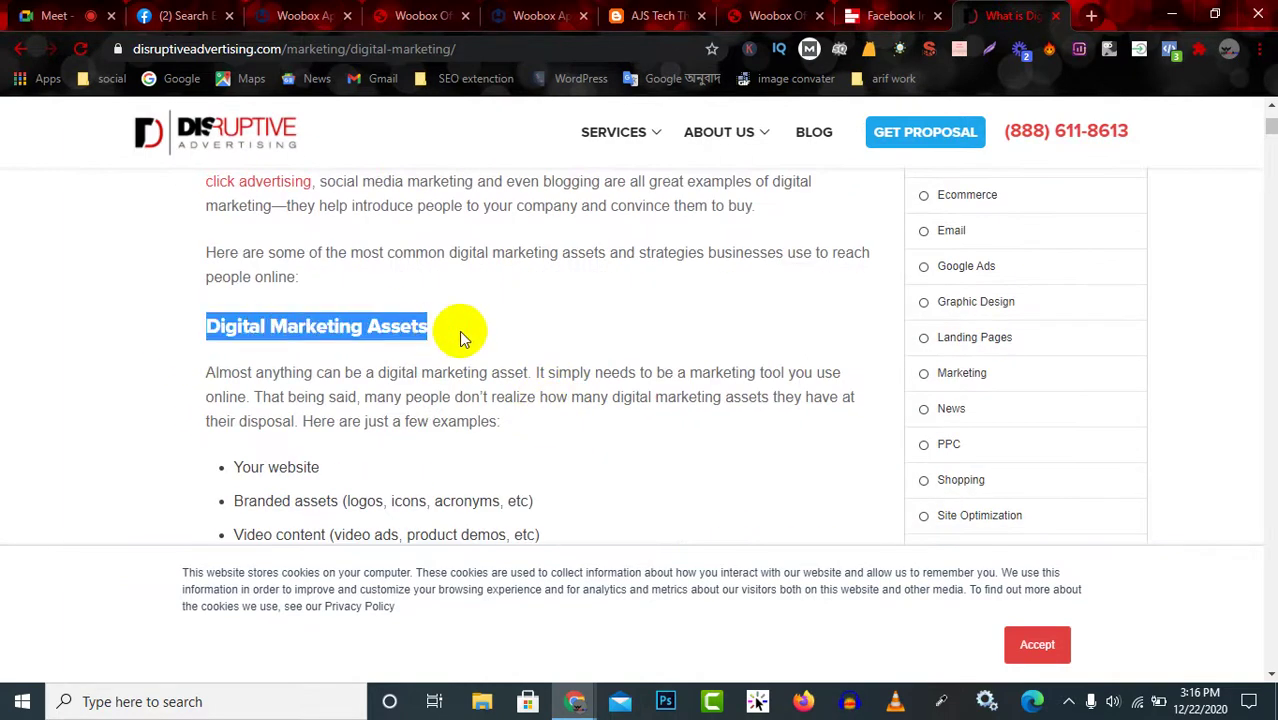
pyautogui.scroll(-4, 335, 345)
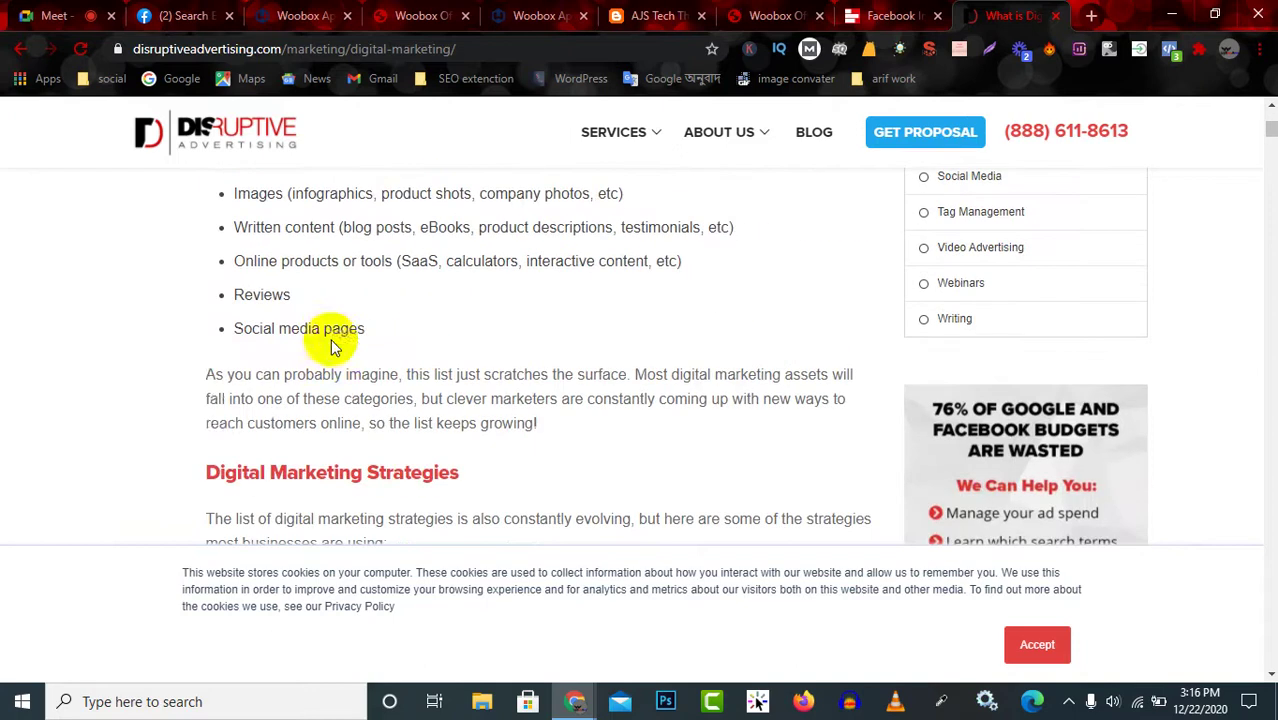
pyautogui.moveTo(200, 466); pyautogui.dragTo(505, 480)
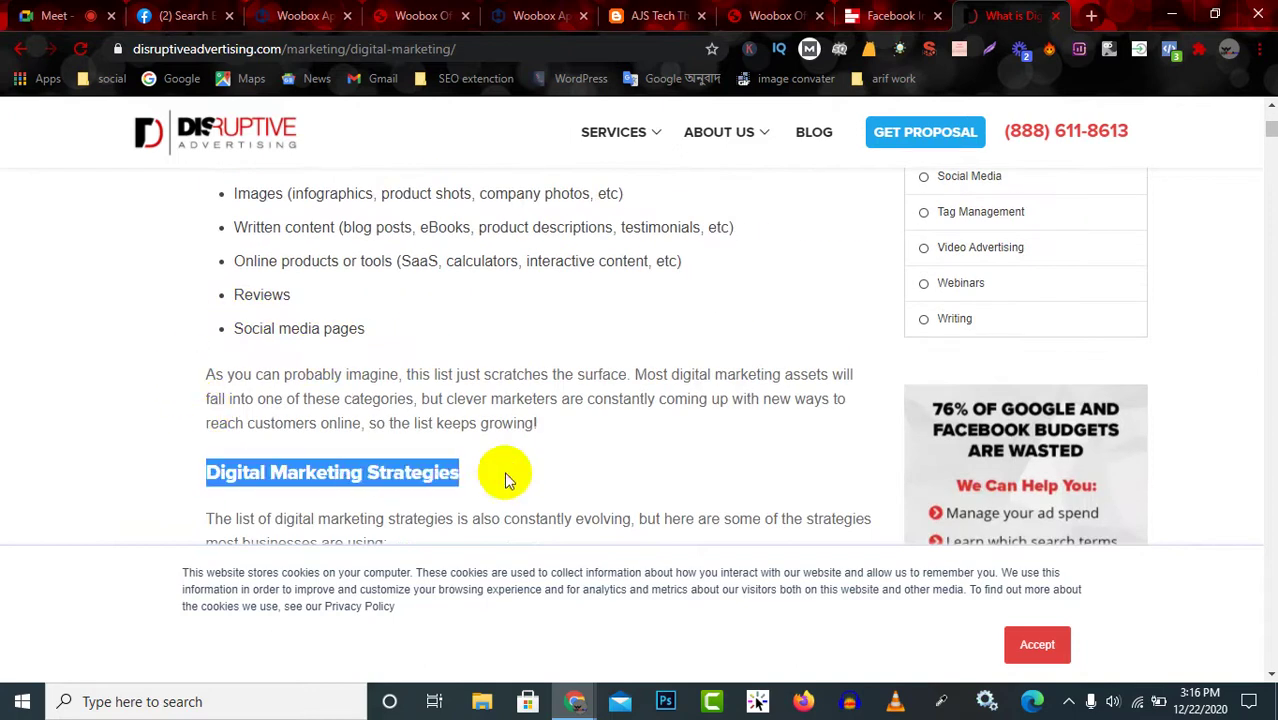
pyautogui.scroll(-5, 505, 480)
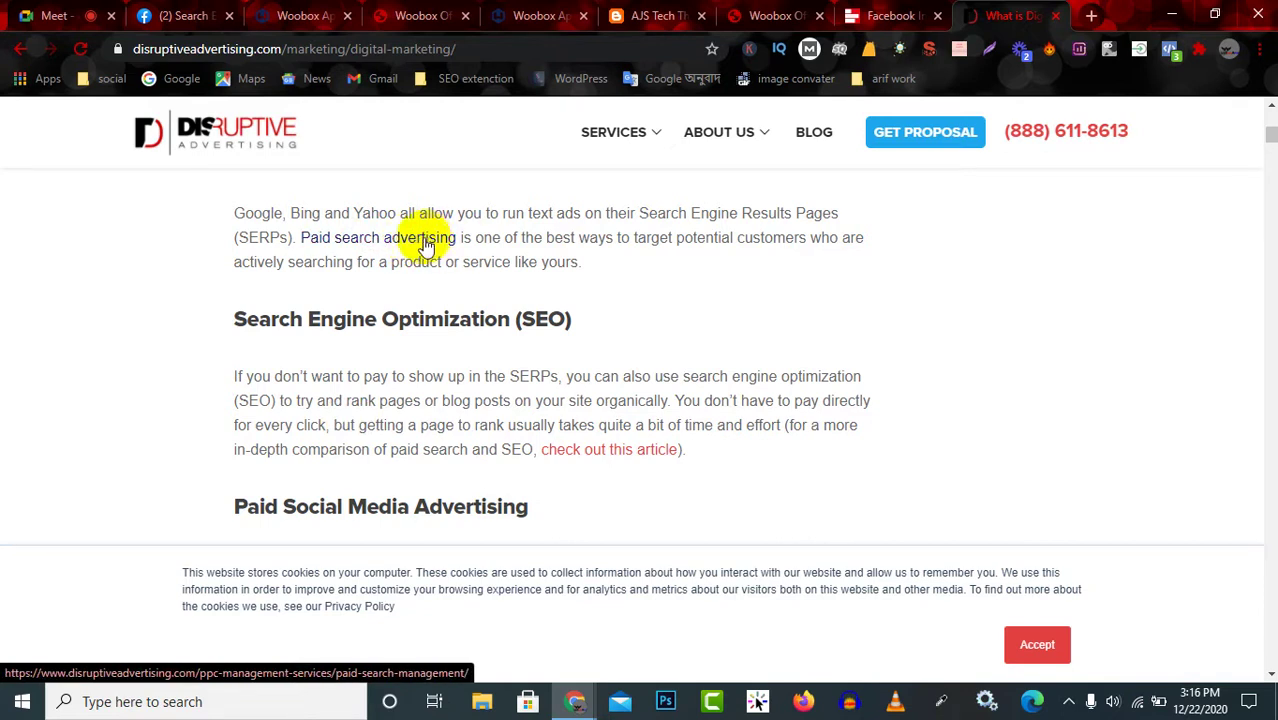
# Check the AJS Tech blog and live AJSTECH LTD page, then bring up the campaign admin dashboard.
pyautogui.click(668, 14)
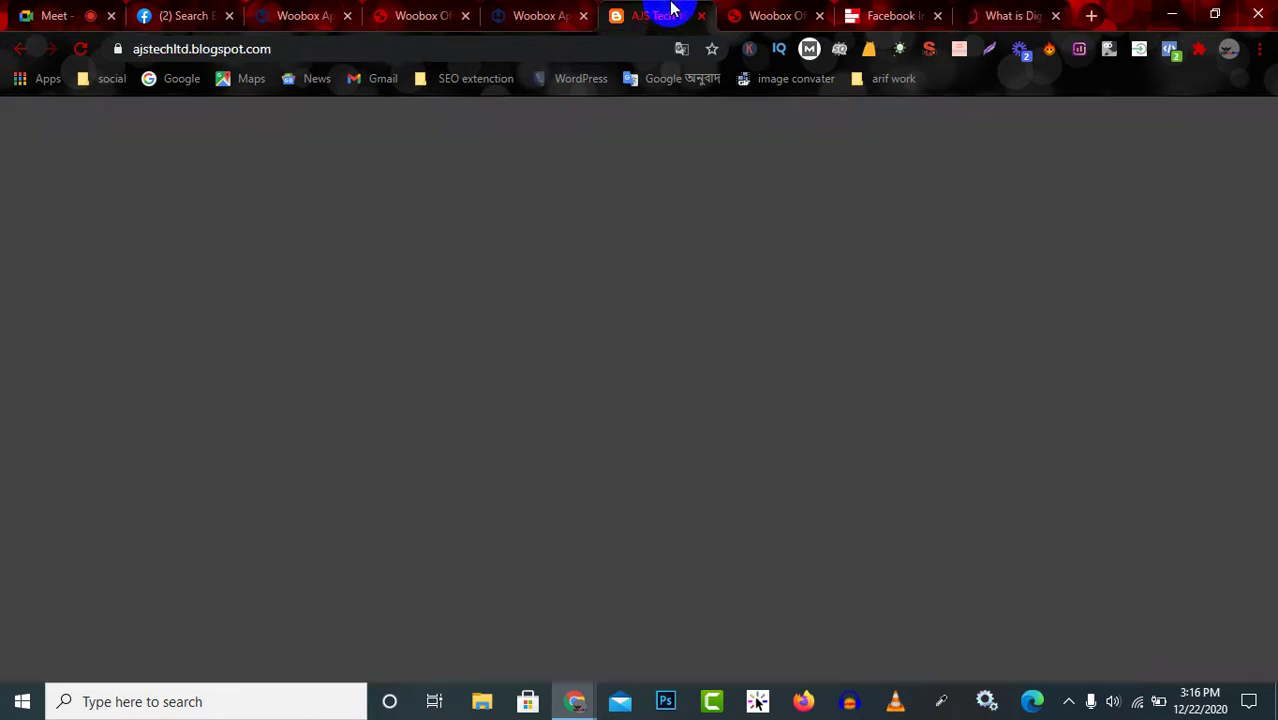
pyautogui.click(883, 14)
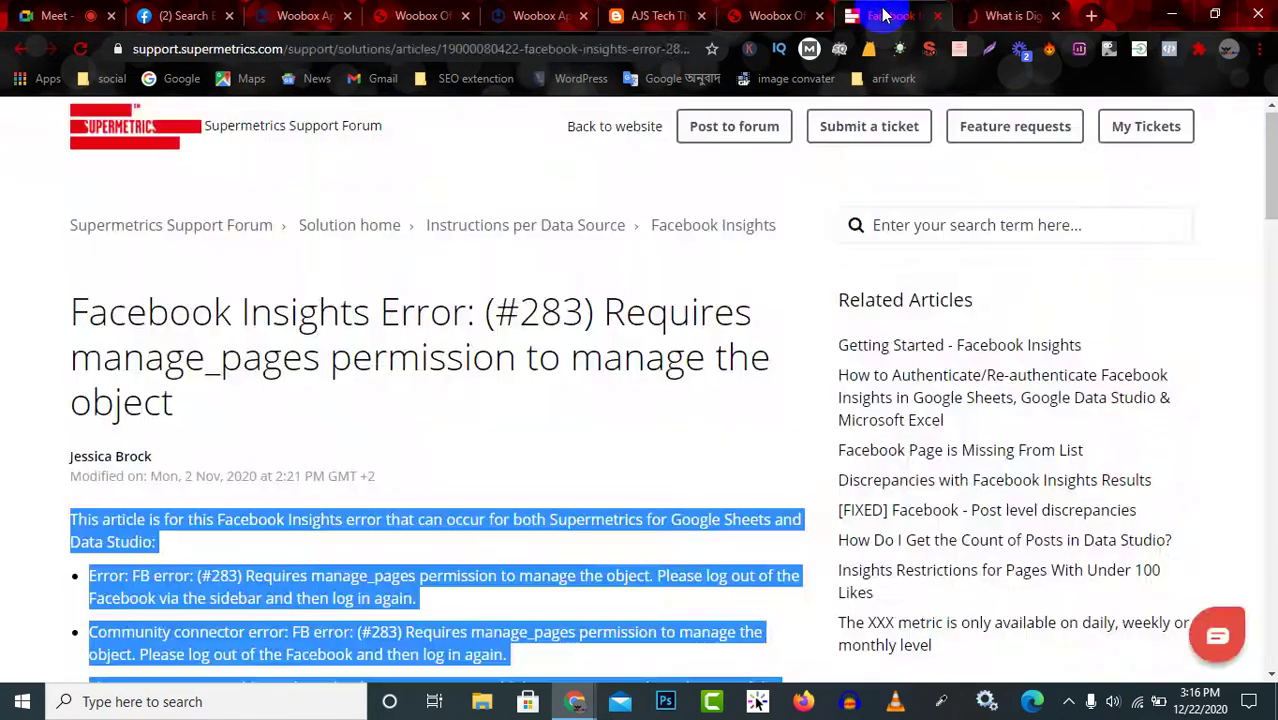
pyautogui.click(750, 14)
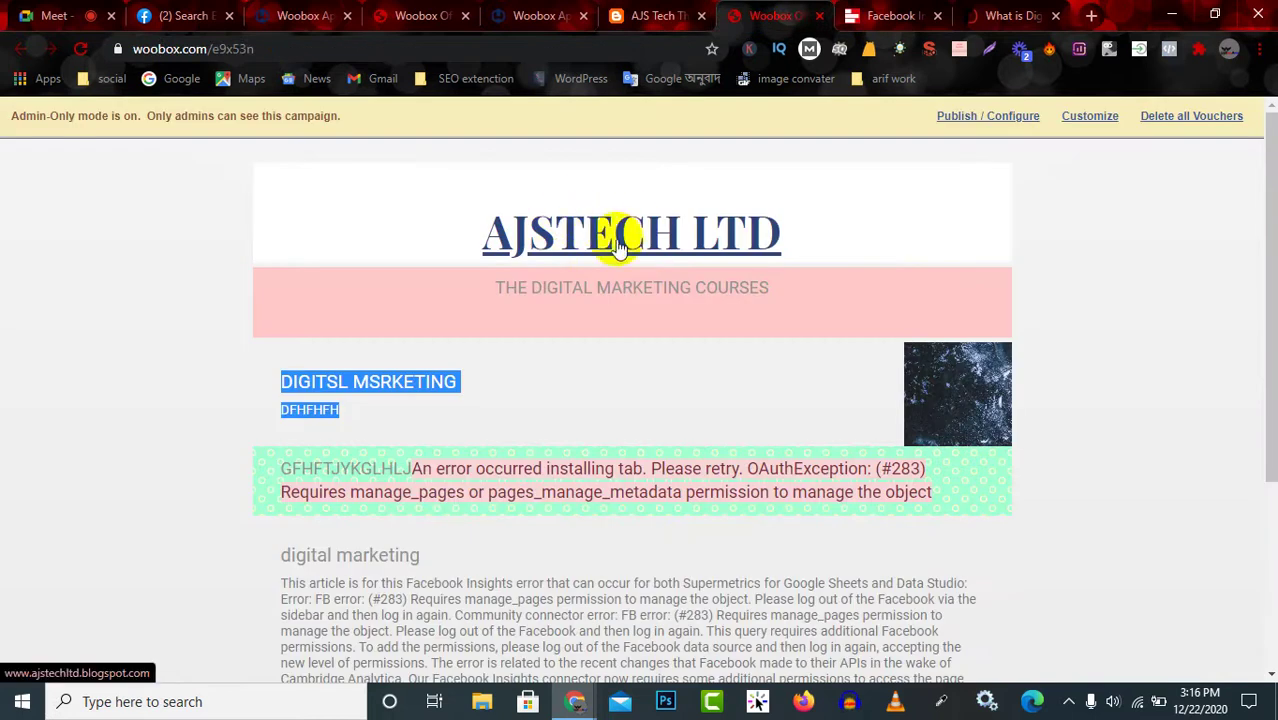
pyautogui.scroll(-3, 495, 400)
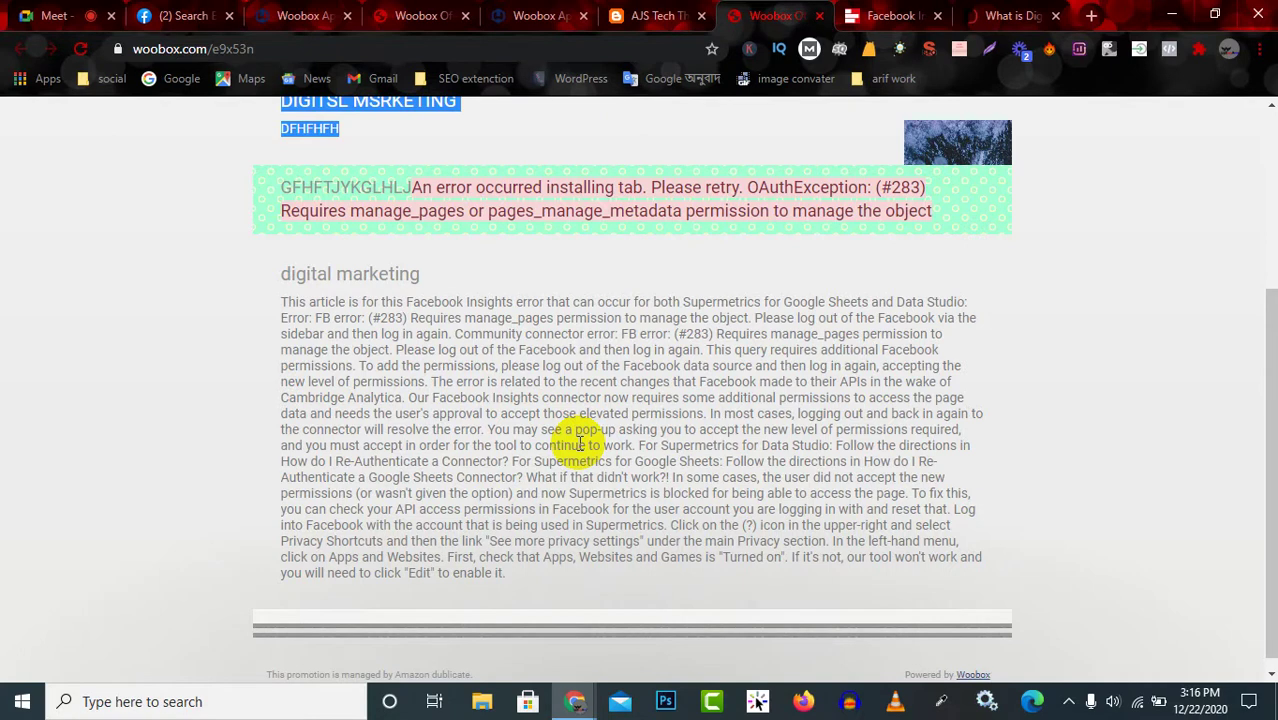
pyautogui.click(535, 17)
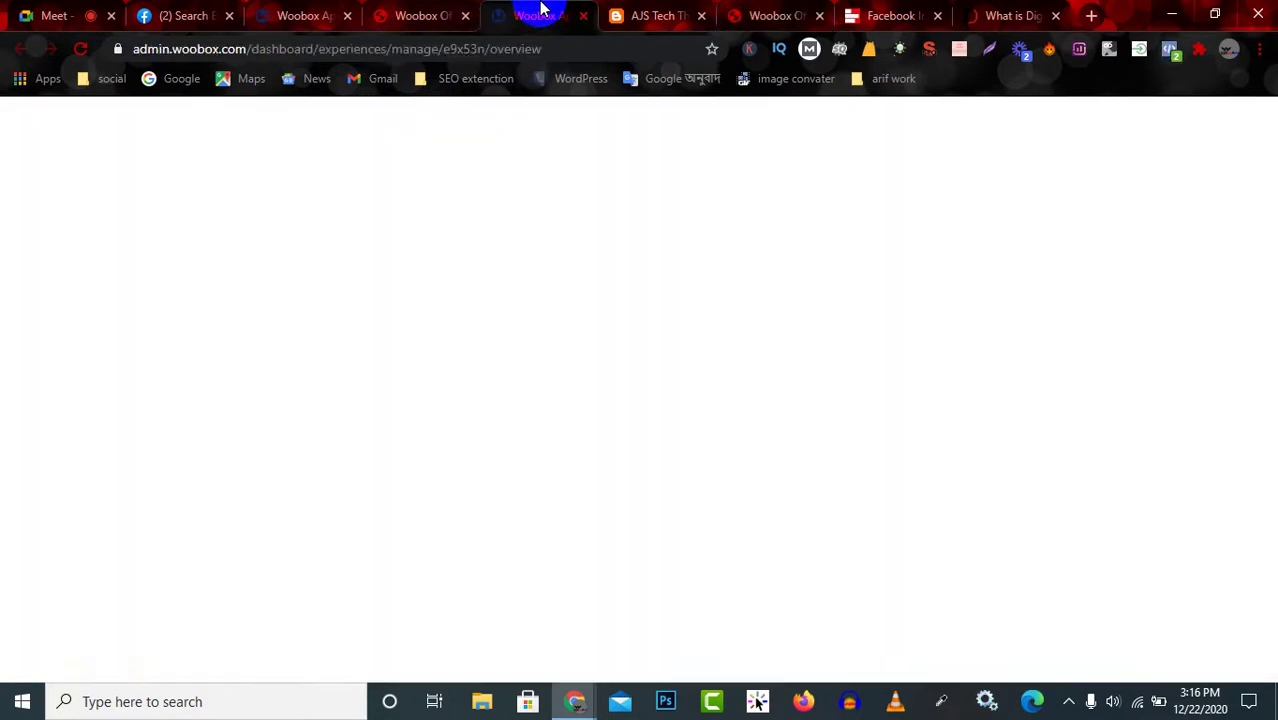
# Load the Design tab to show the Entry Page layout with the AJSTECH LTD title.
pyautogui.click(177, 257)
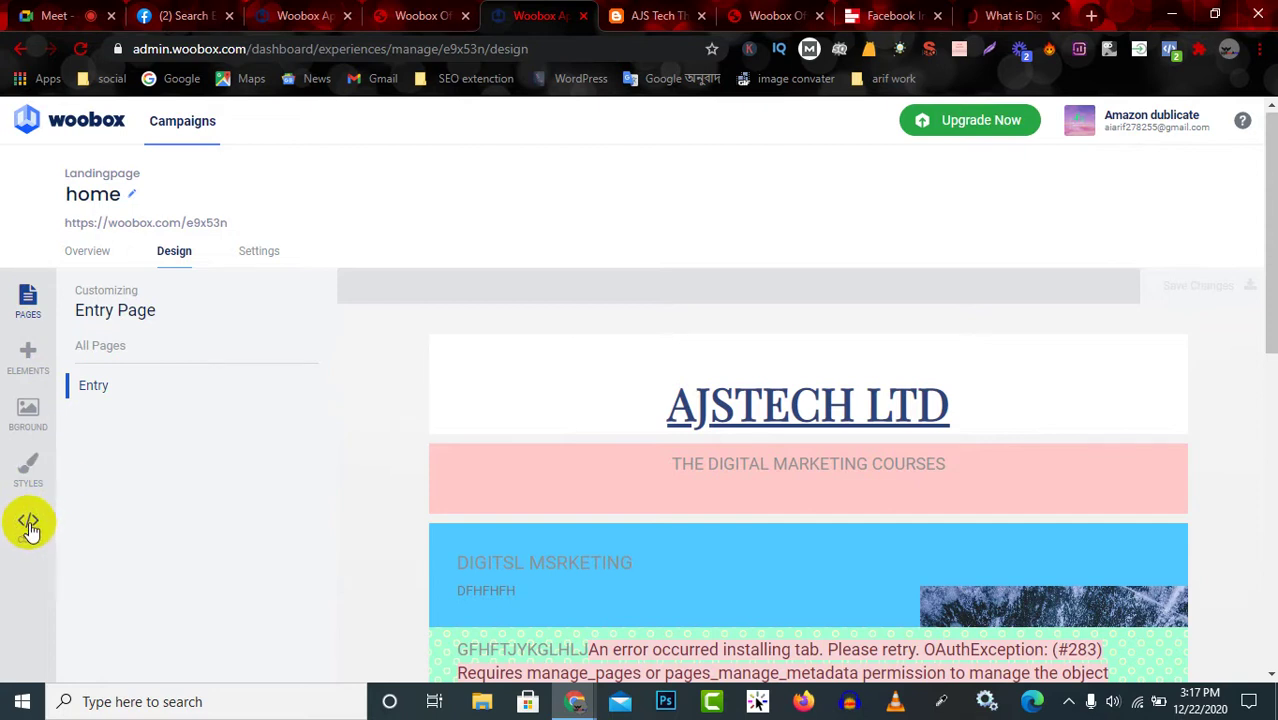
# Set the pink block's element spacing to top 40, right 46, bottom 68 and left 48.
pyautogui.click(27, 470)
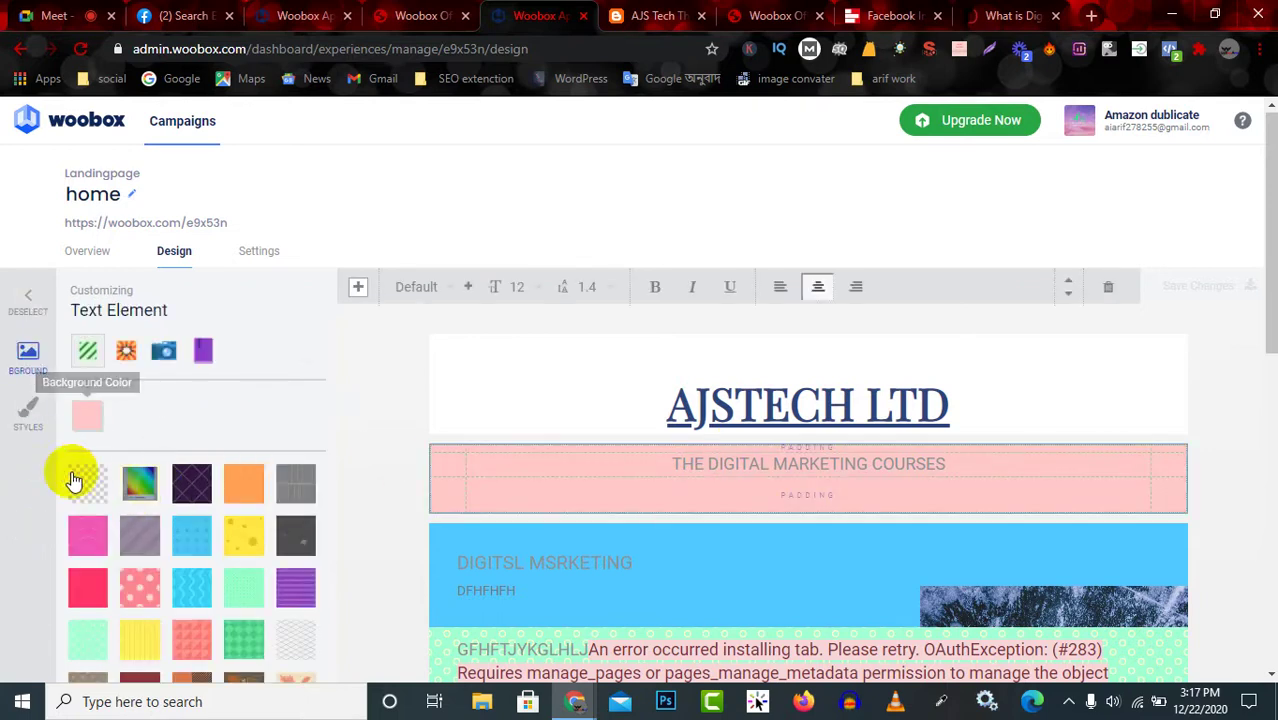
pyautogui.click(27, 420)
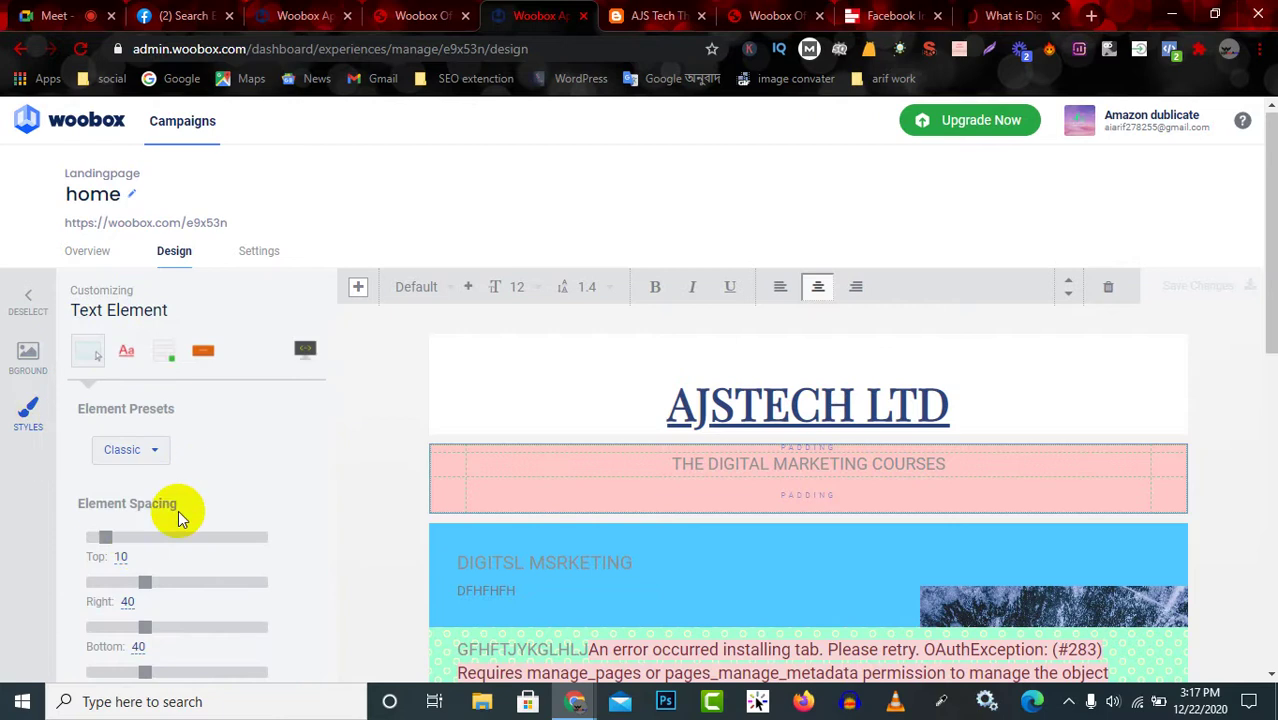
pyautogui.scroll(-4, 178, 510)
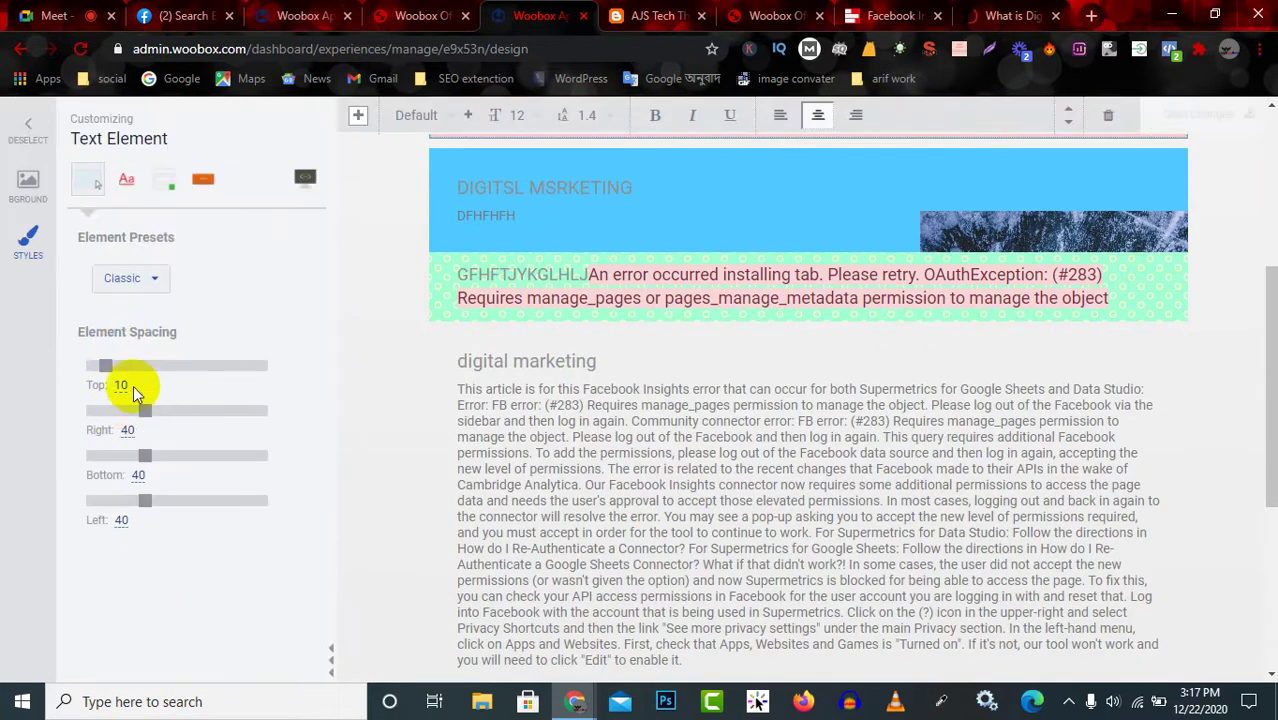
pyautogui.scroll(1, 116, 386)
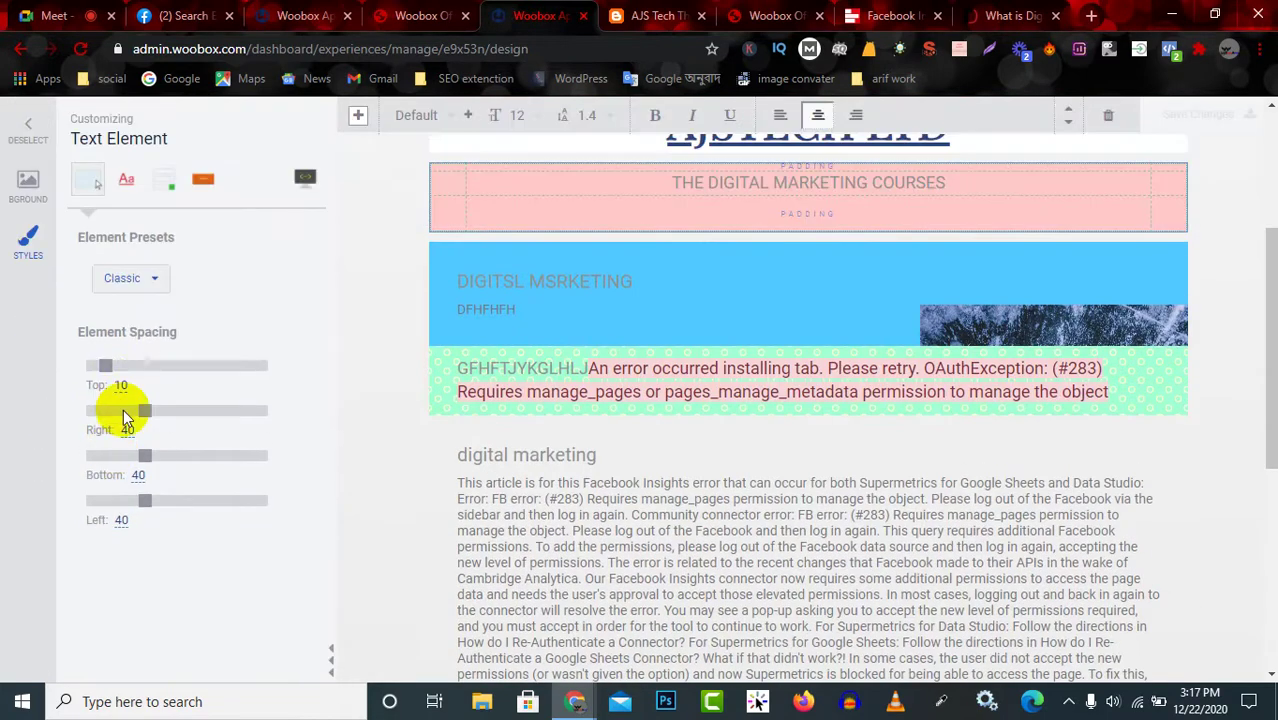
pyautogui.moveTo(105, 367); pyautogui.dragTo(145, 366)
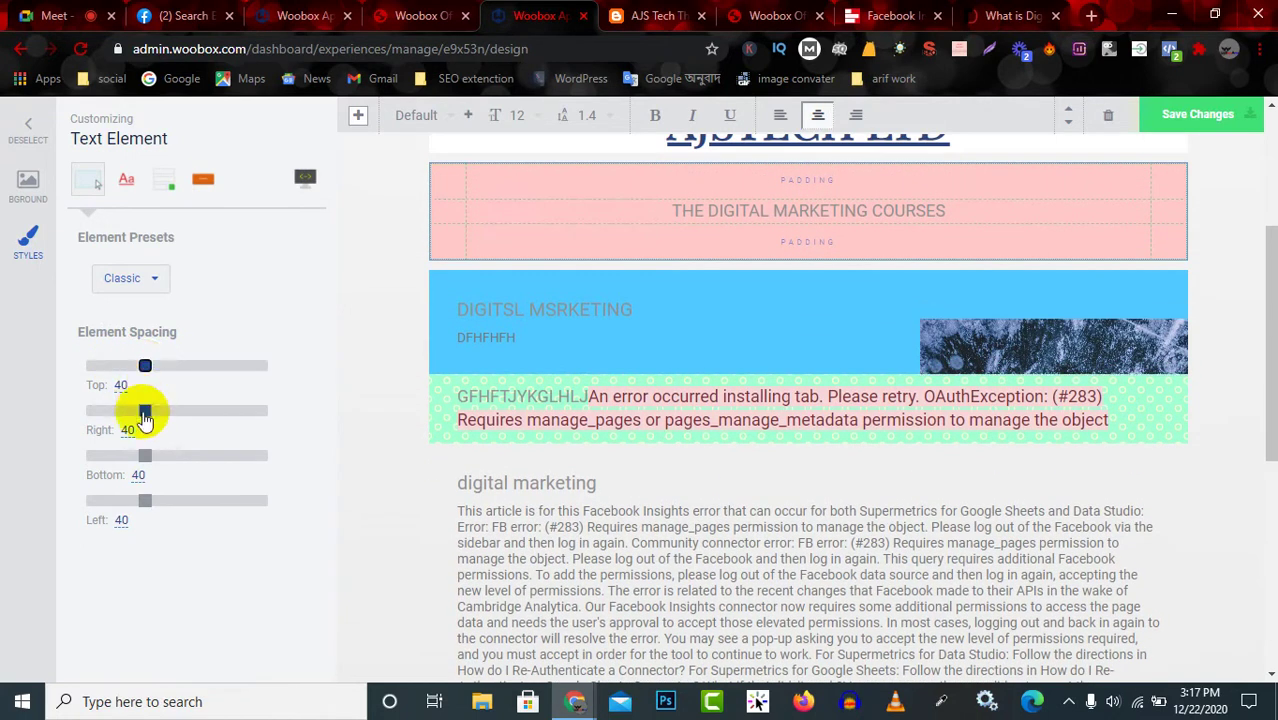
pyautogui.moveTo(145, 413); pyautogui.dragTo(153, 413)
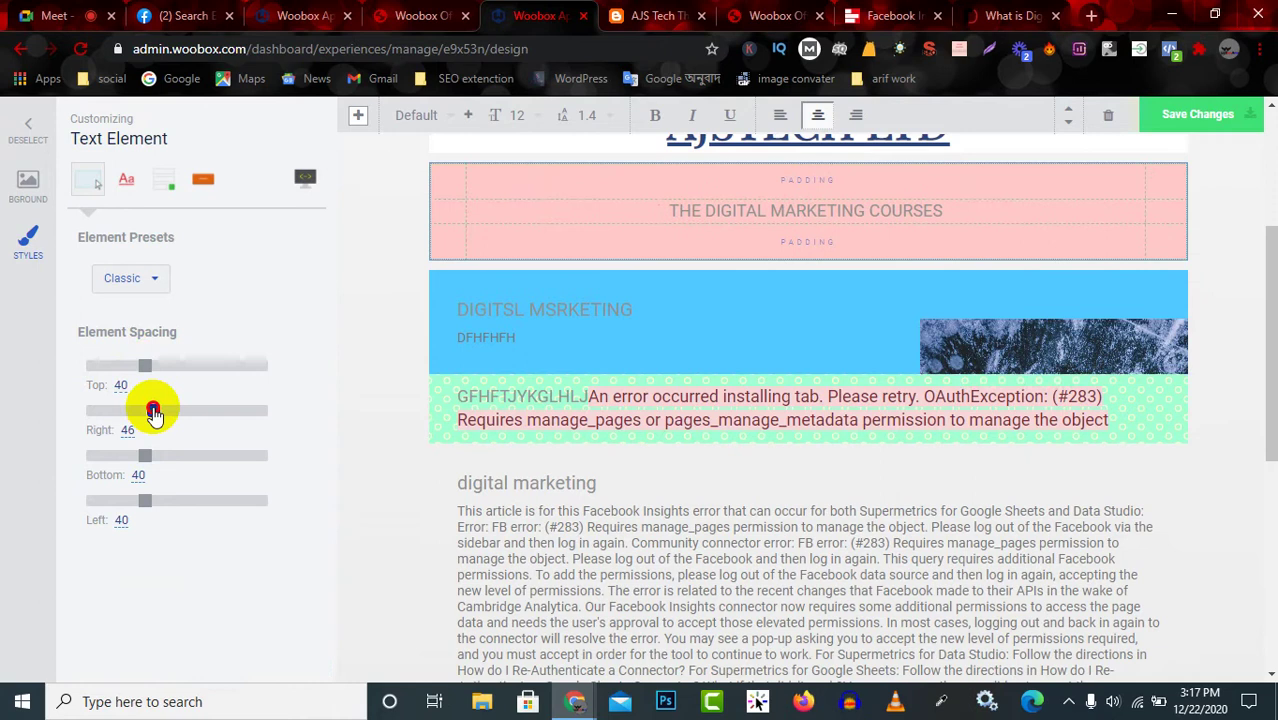
pyautogui.moveTo(138, 457); pyautogui.dragTo(183, 460)
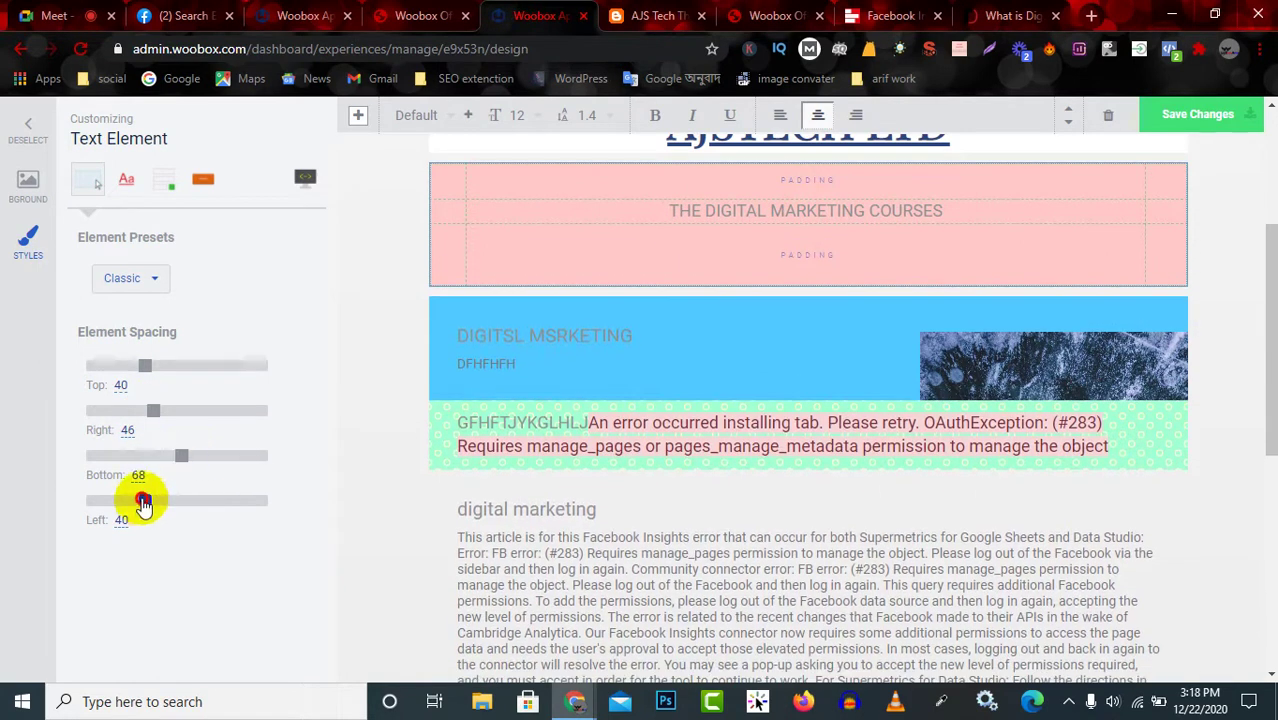
pyautogui.moveTo(143, 503); pyautogui.dragTo(157, 508)
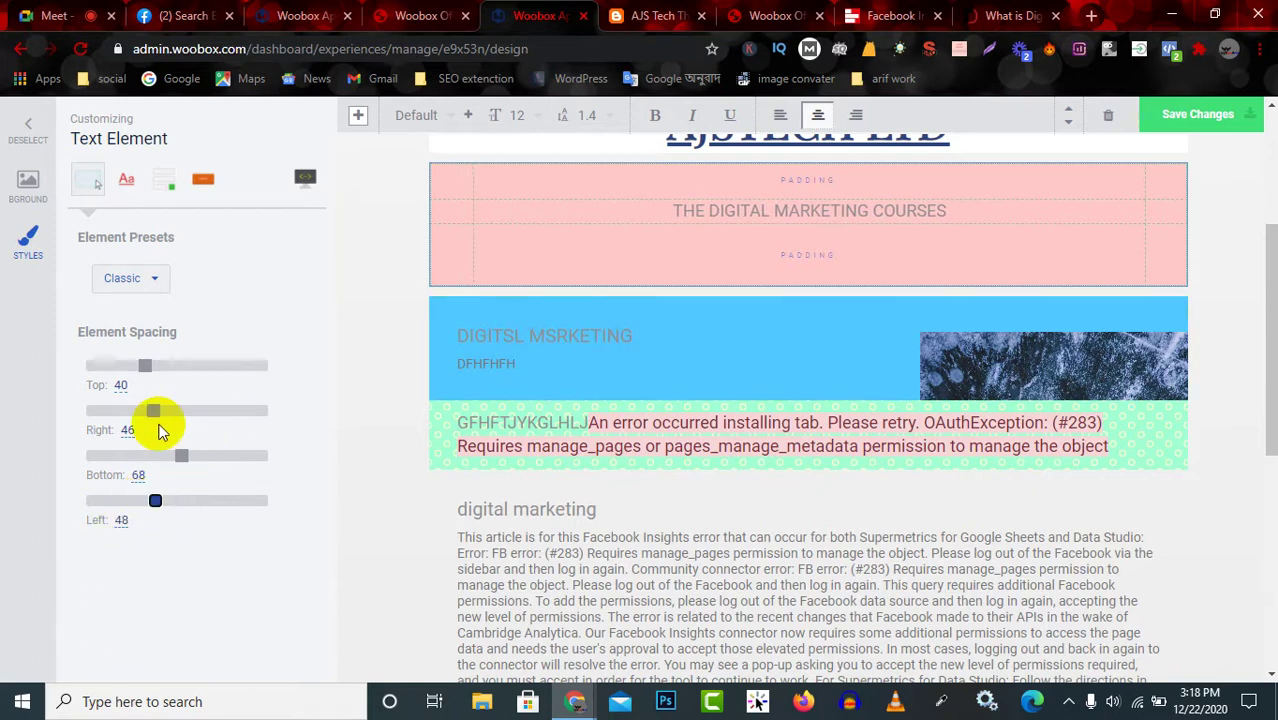
pyautogui.scroll(3, 157, 422)
pyautogui.scroll(-1, 148, 357)
pyautogui.click(121, 357)
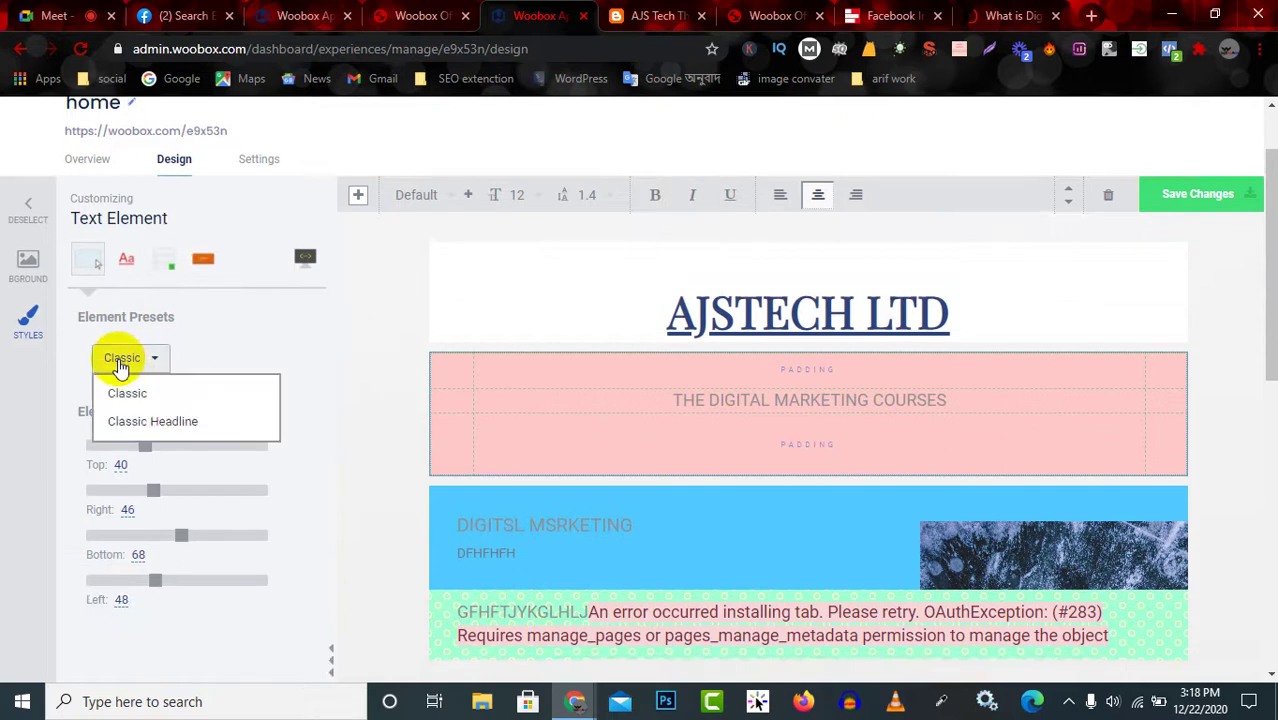
# Apply the Classic Headline preset to the pink block, review background image options, then deselect it.
pyautogui.click(184, 421)
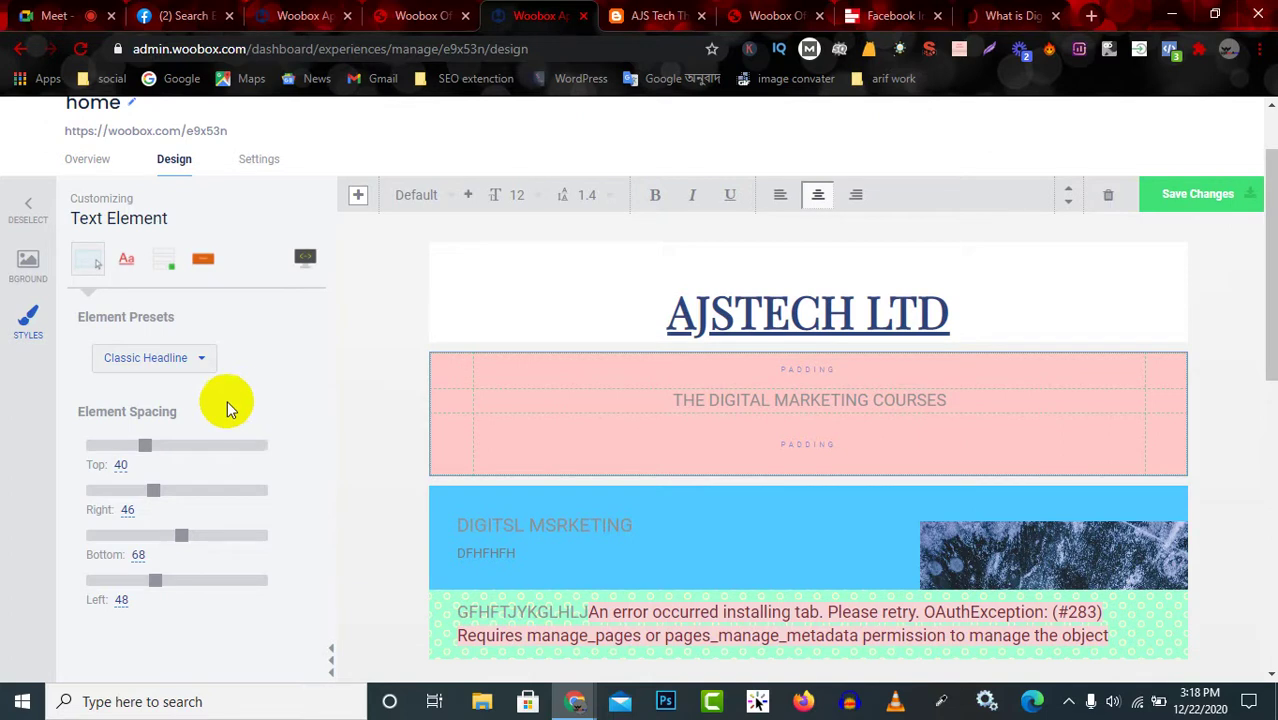
pyautogui.click(28, 266)
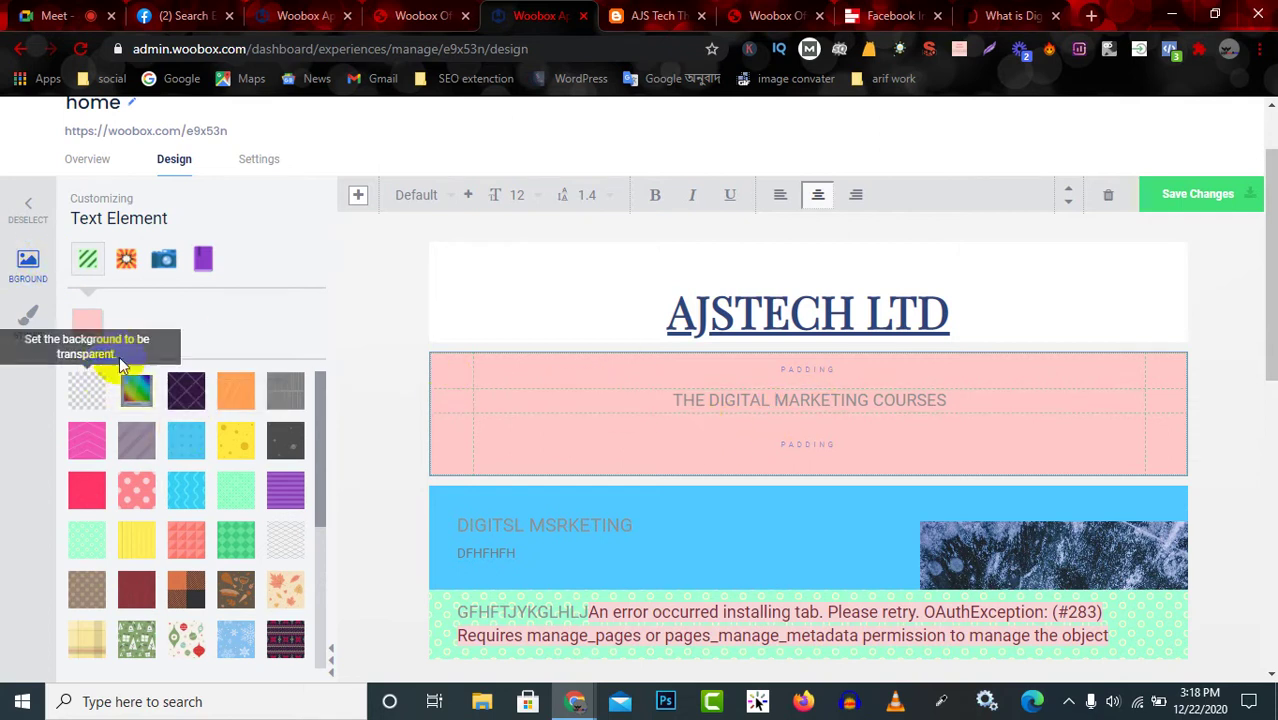
pyautogui.scroll(-5, 135, 515)
pyautogui.scroll(6, 194, 553)
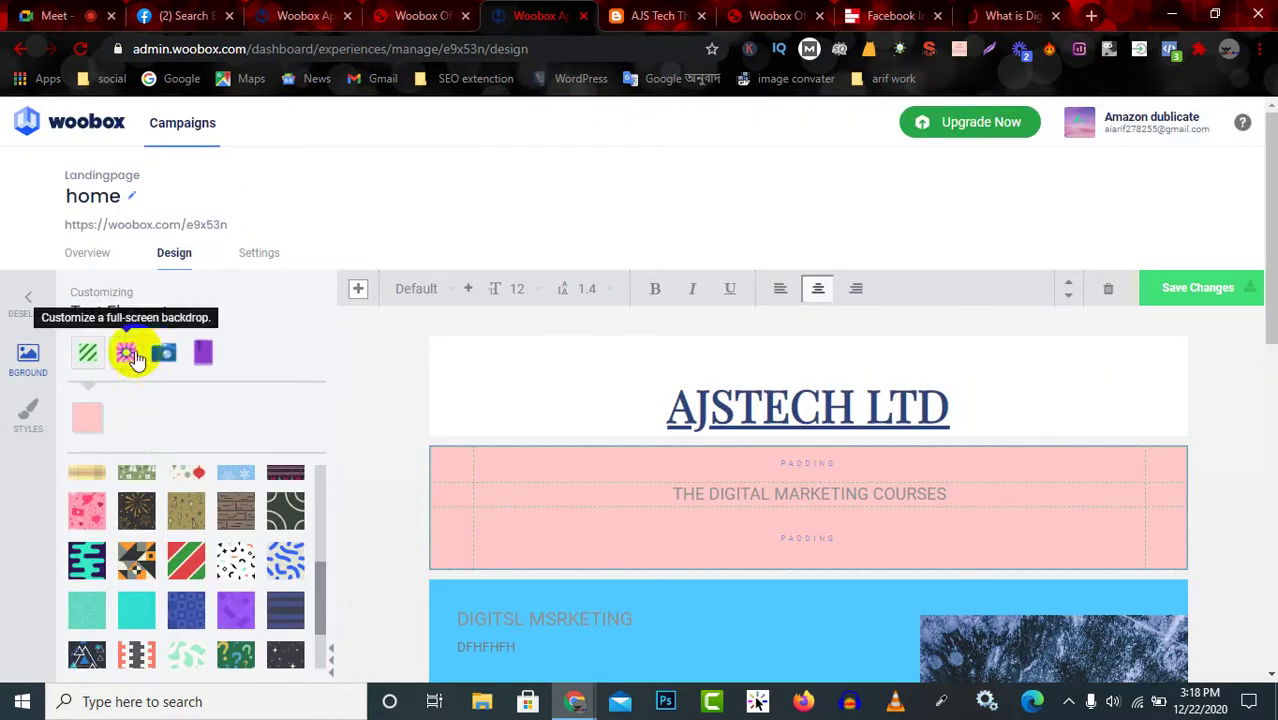
pyautogui.click(166, 354)
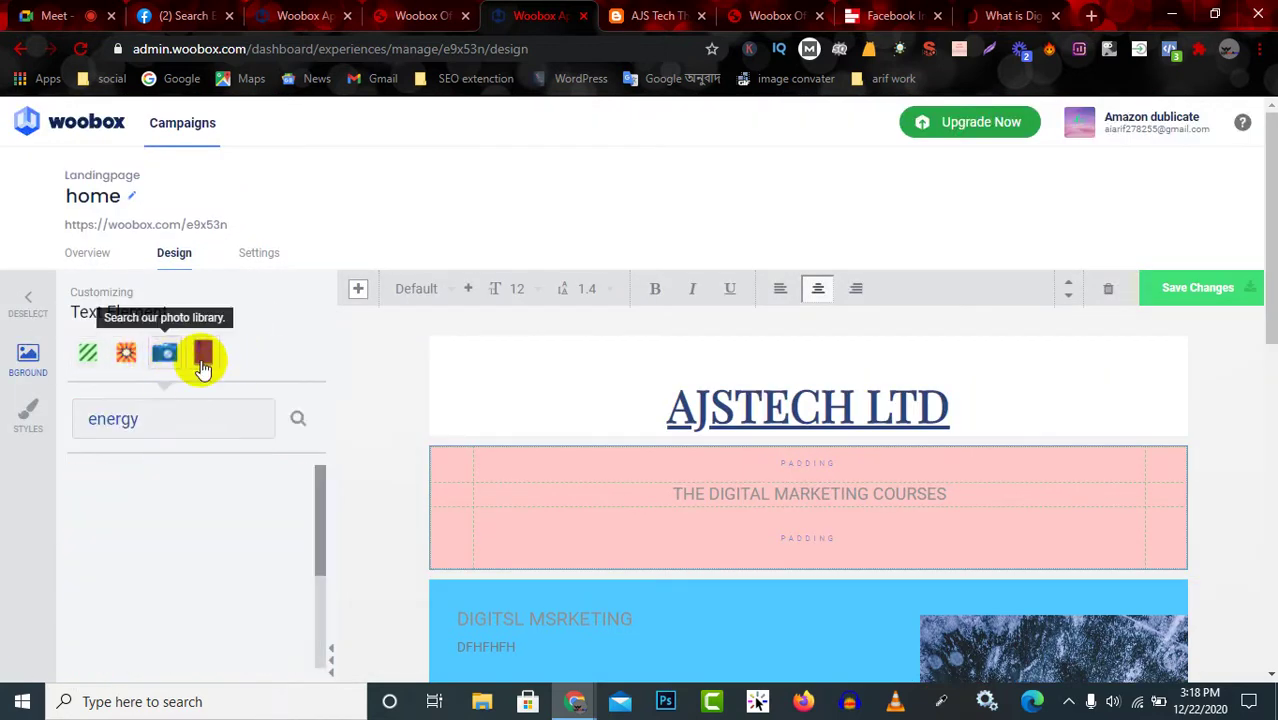
pyautogui.click(203, 360)
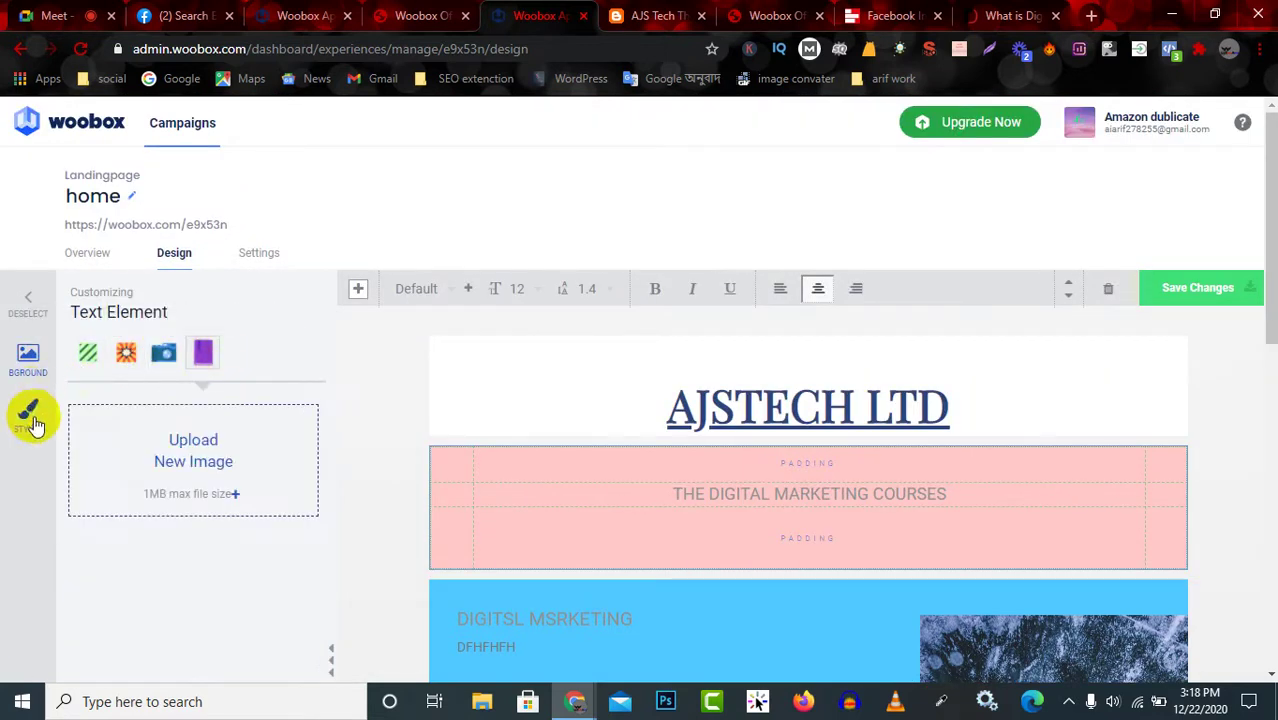
pyautogui.click(33, 326)
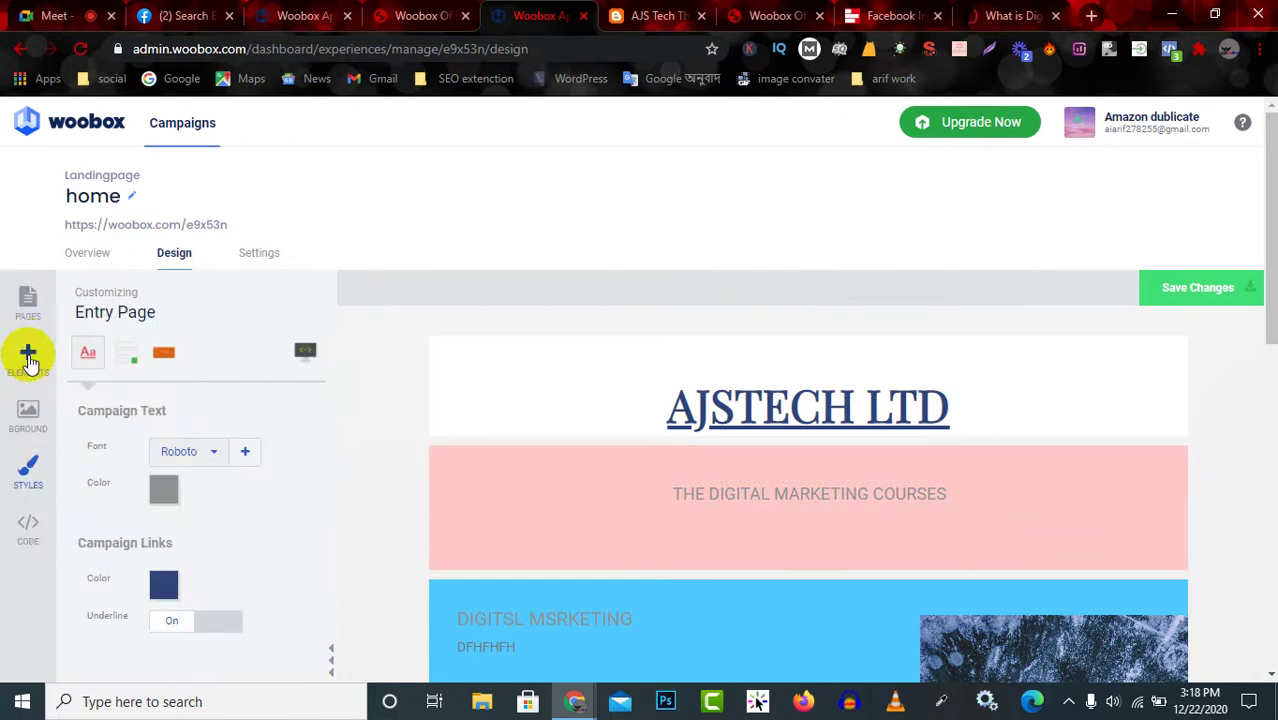
# Add a 'Your text here' text block above the AJSTECH LTD title and reposition it.
pyautogui.click(29, 358)
pyautogui.scroll(-1, 200, 480)
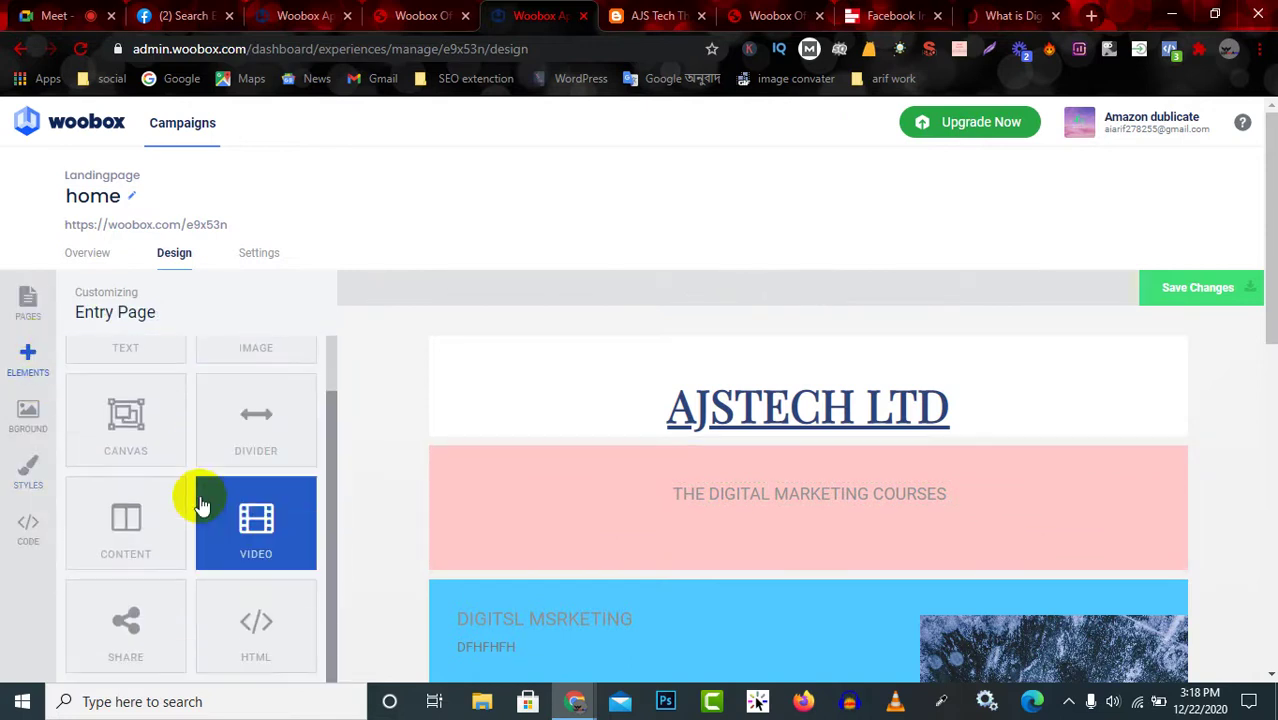
pyautogui.scroll(-2, 191, 600)
pyautogui.scroll(3, 222, 560)
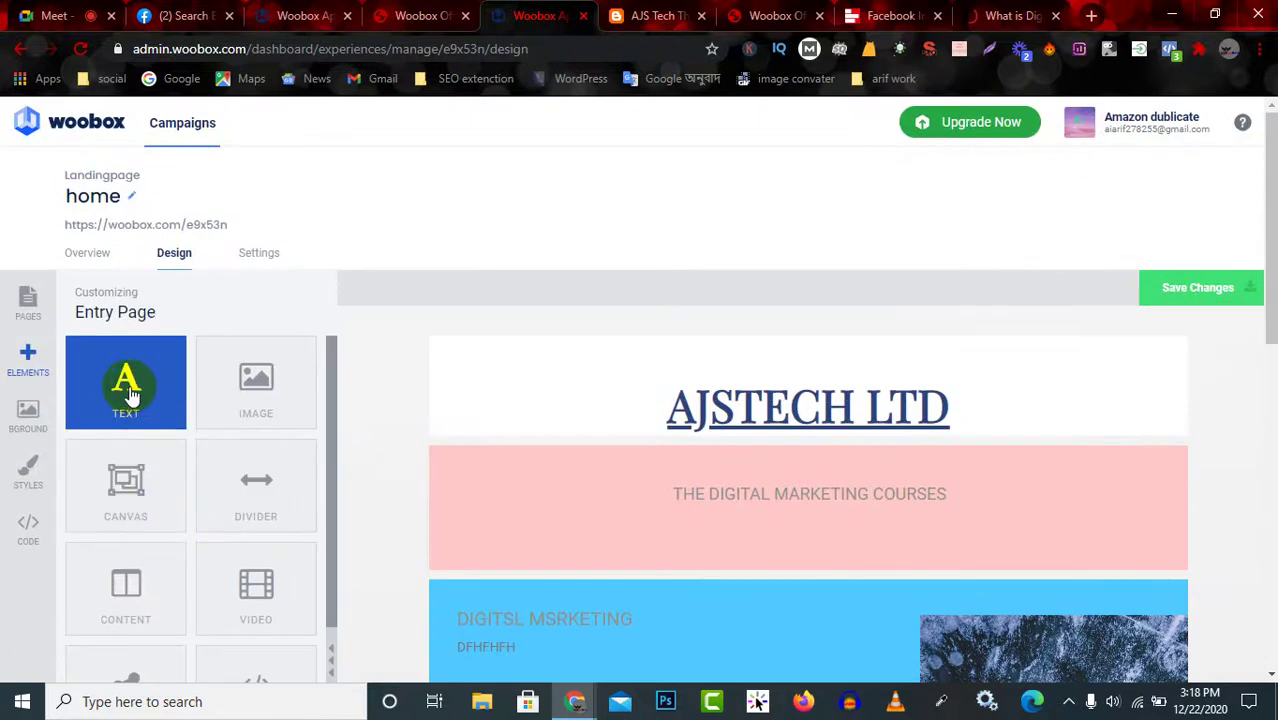
pyautogui.moveTo(130, 393); pyautogui.dragTo(763, 388)
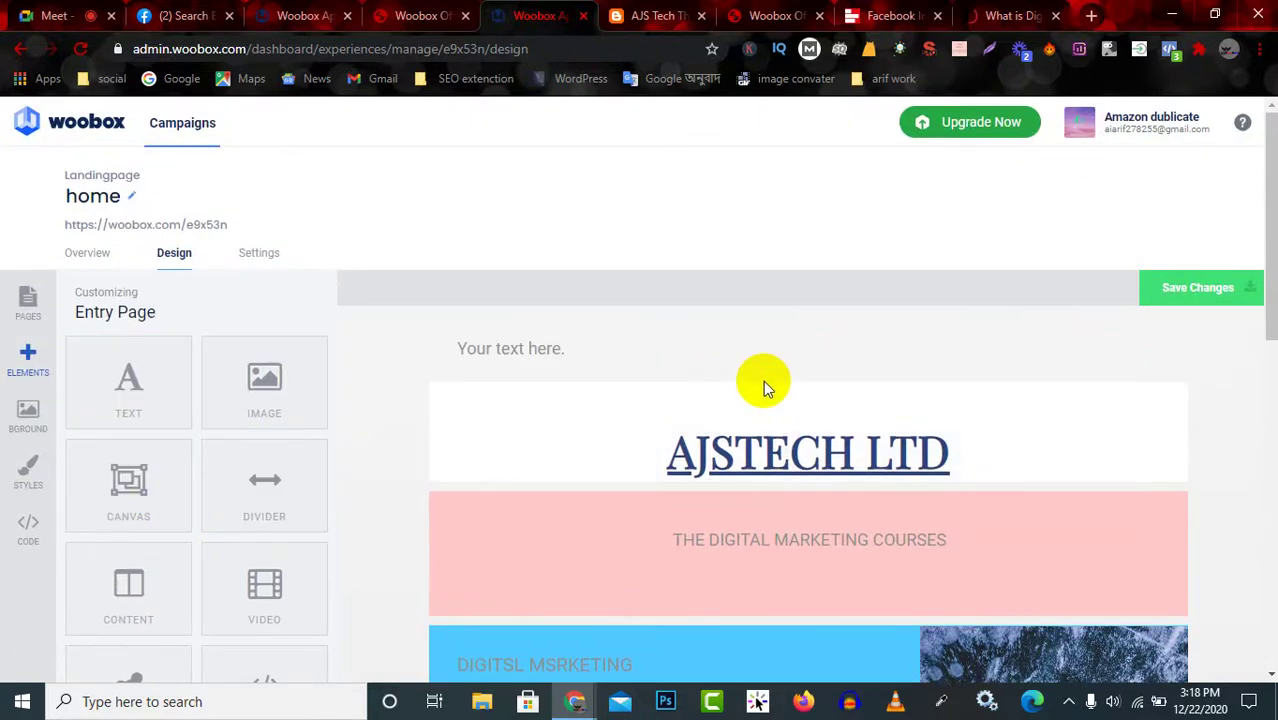
pyautogui.click(545, 348)
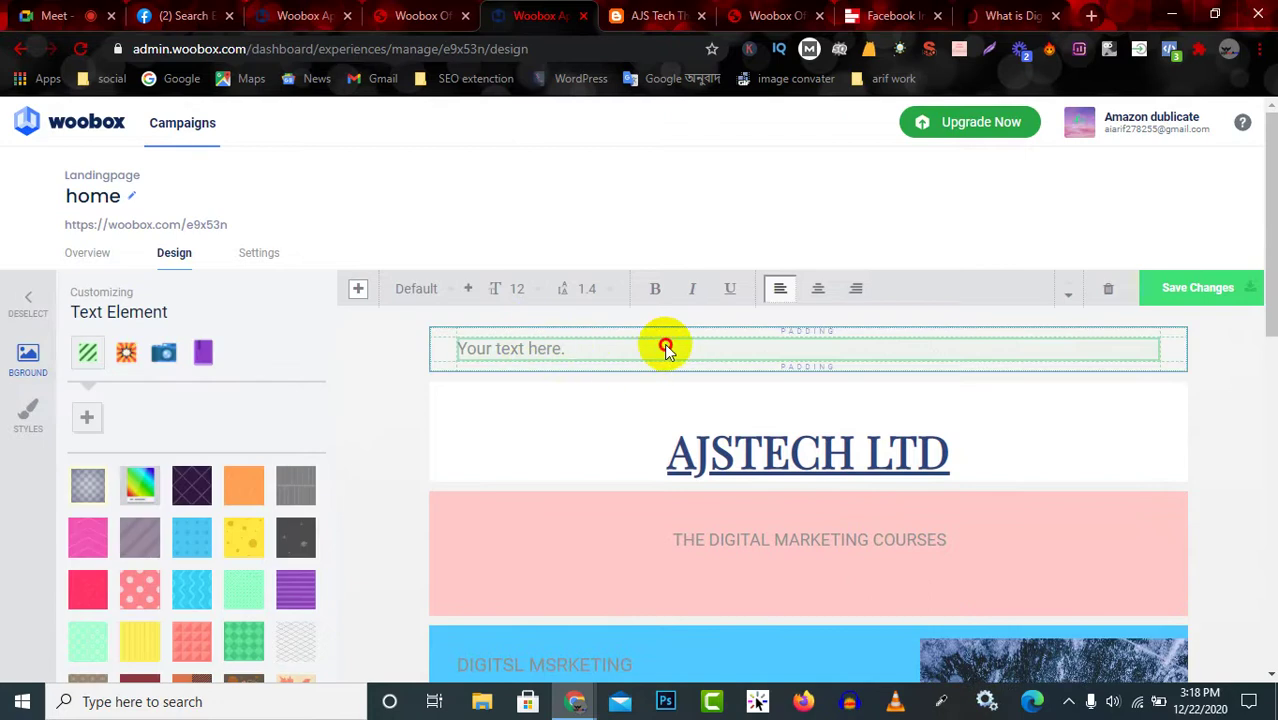
pyautogui.moveTo(576, 366); pyautogui.dragTo(594, 358)
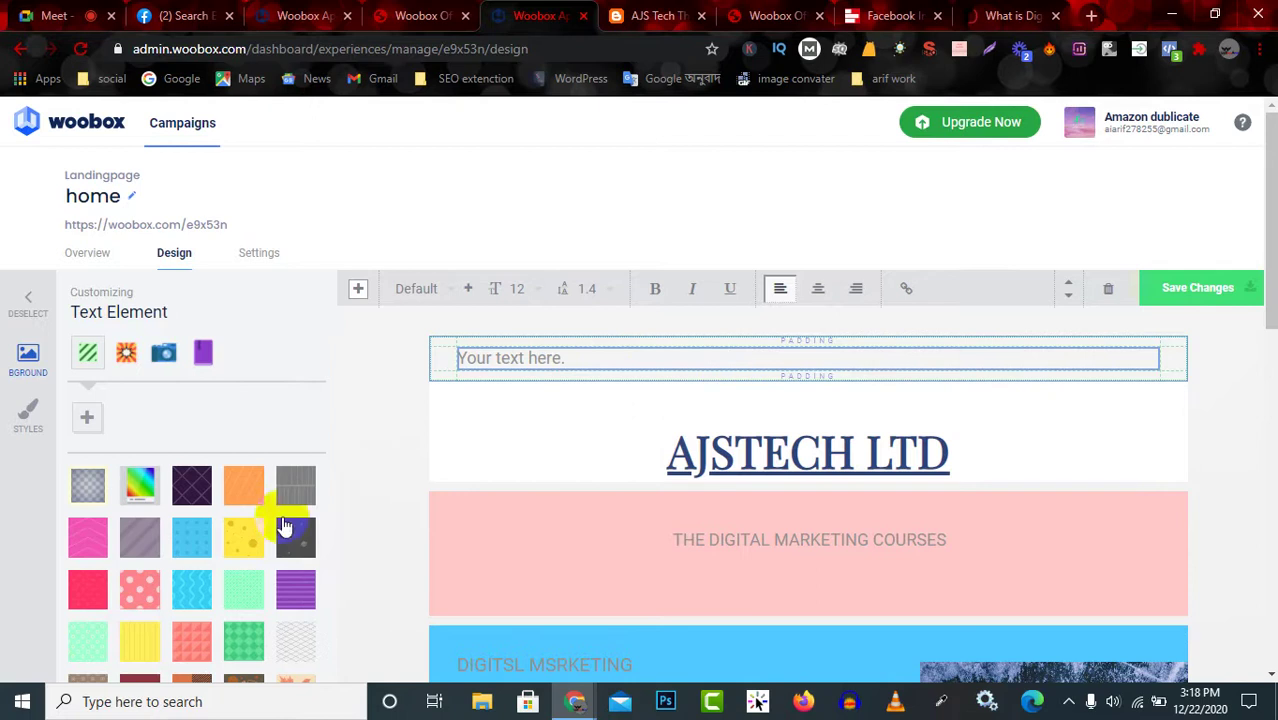
# Drag an Image element to the very top of the landing page.
pyautogui.click(30, 308)
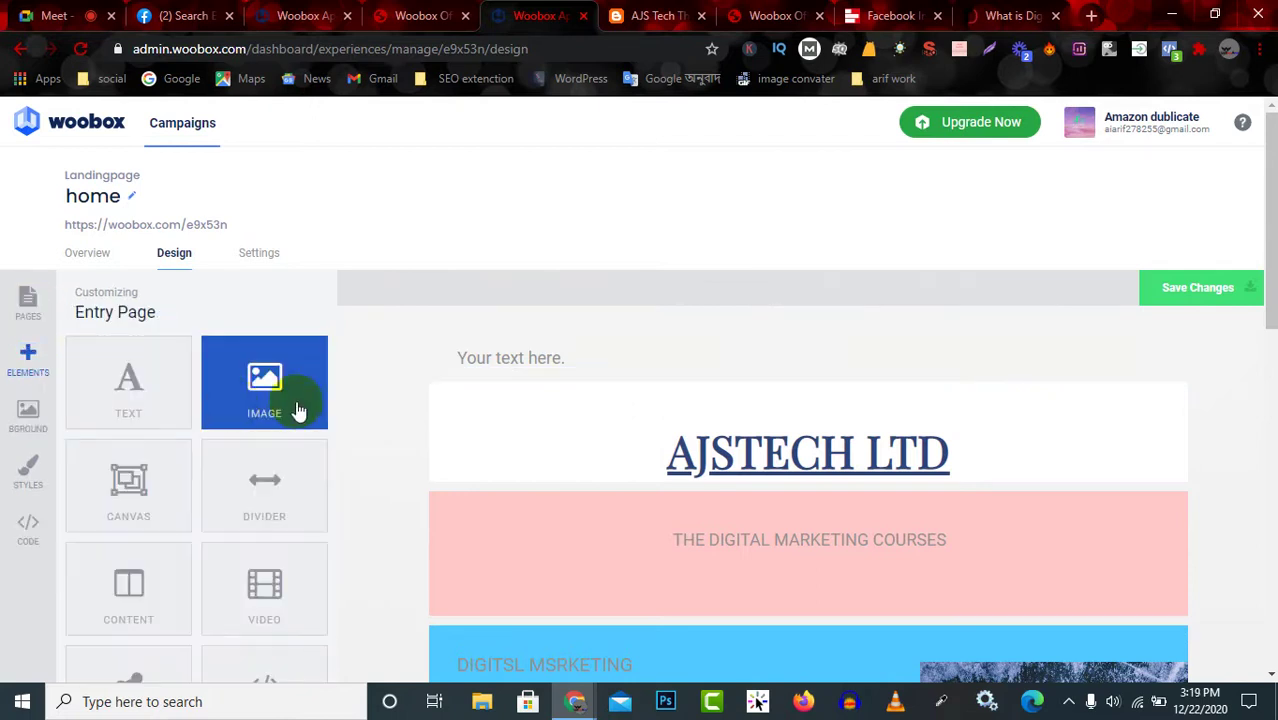
pyautogui.moveTo(265, 390); pyautogui.dragTo(728, 324)
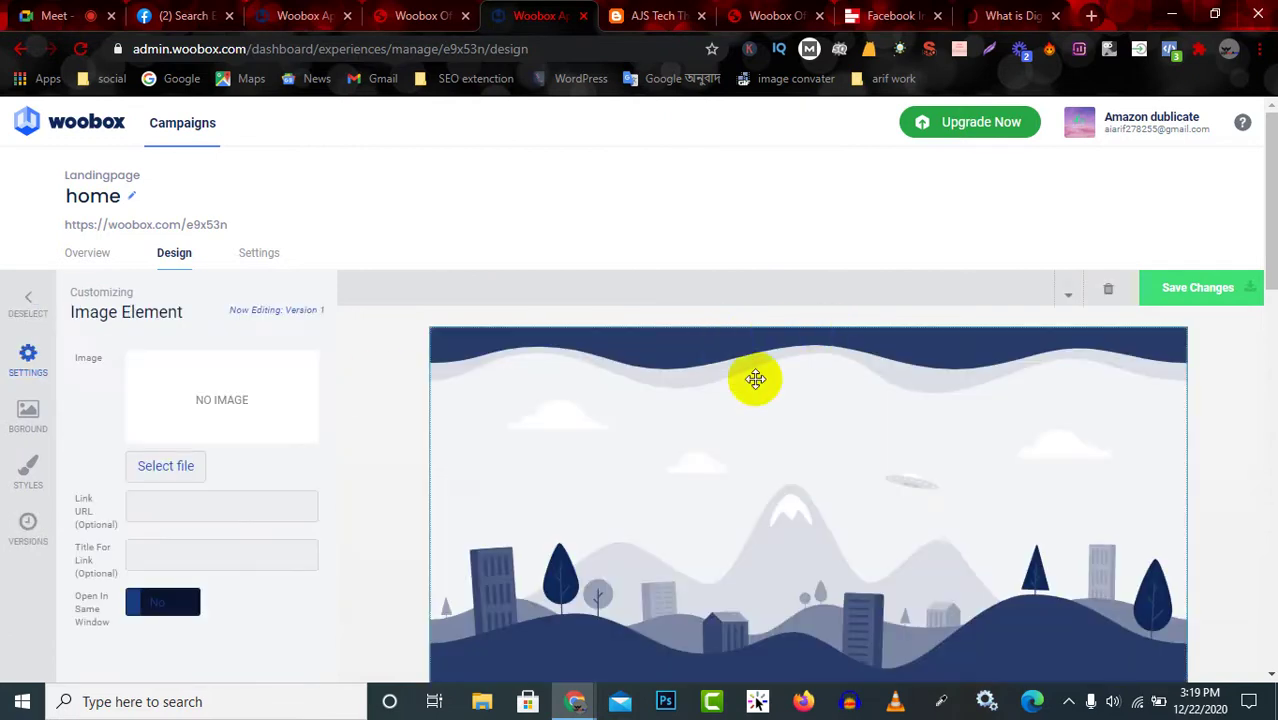
pyautogui.scroll(-3, 775, 490)
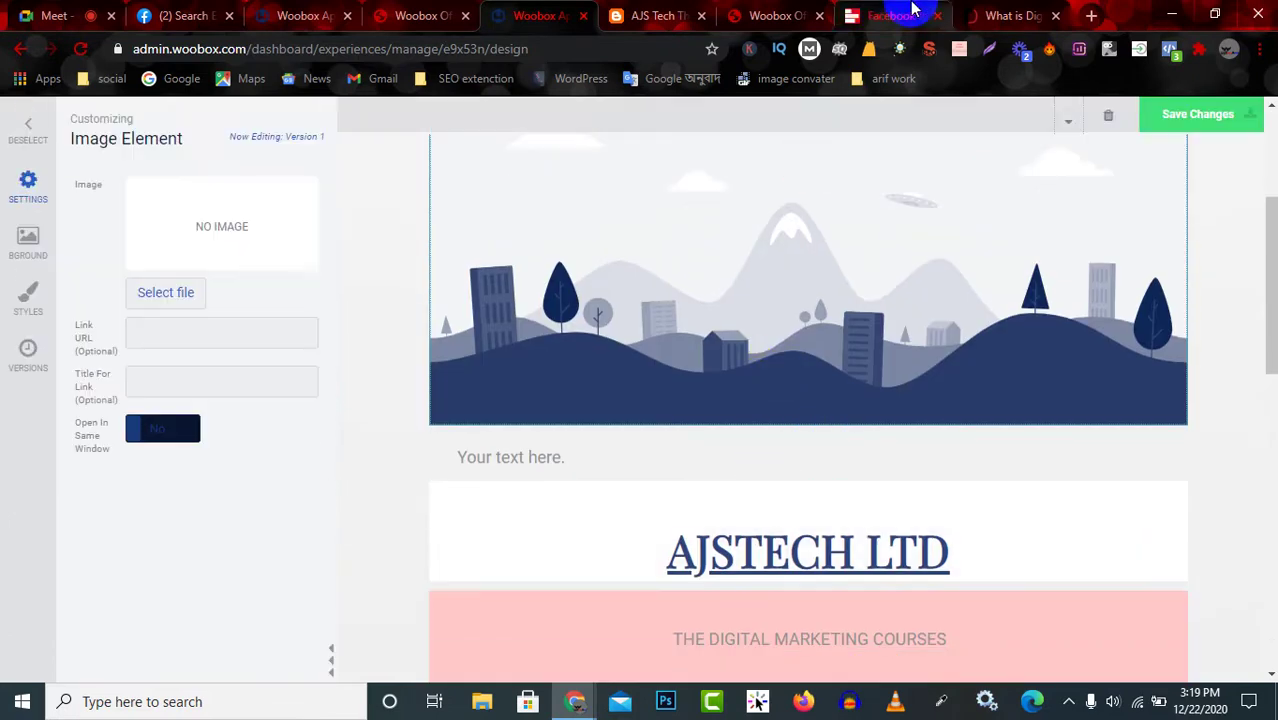
# Glance over the digital marketing article, live Woobox page and AJS Tech blog, then return to the editor.
pyautogui.click(1005, 12)
pyautogui.scroll(8, 613, 385)
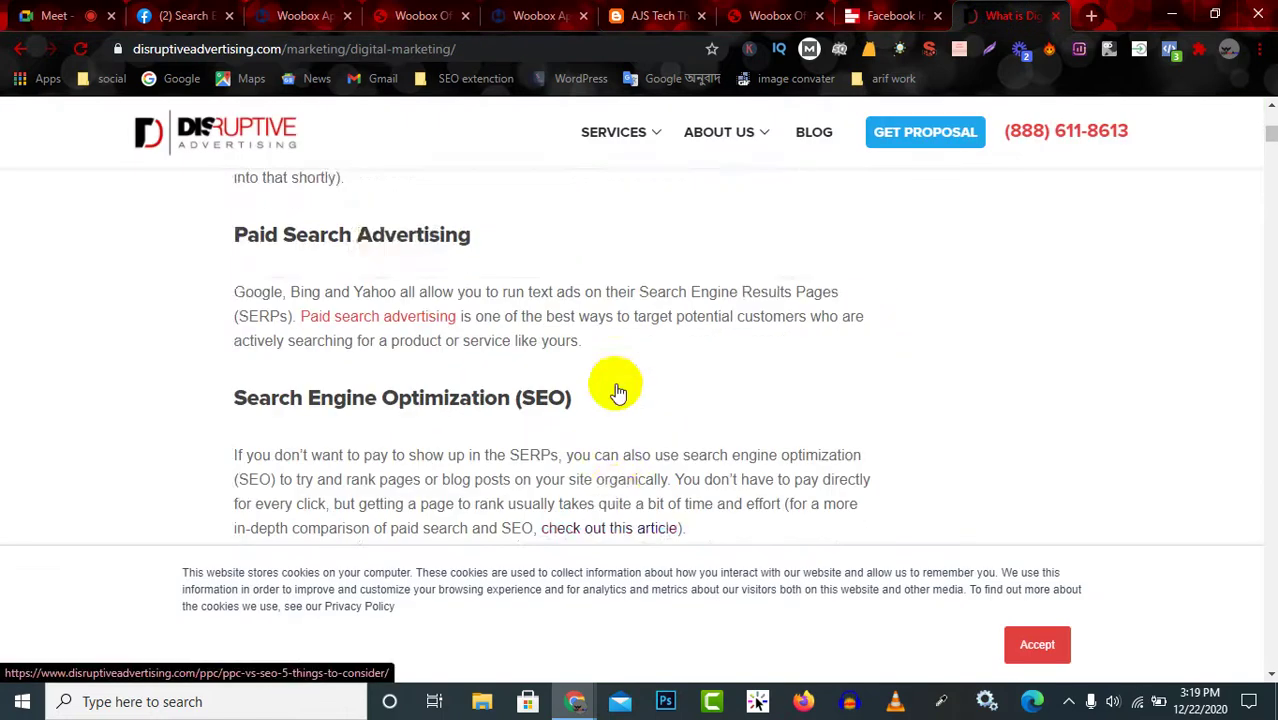
pyautogui.scroll(8, 615, 390)
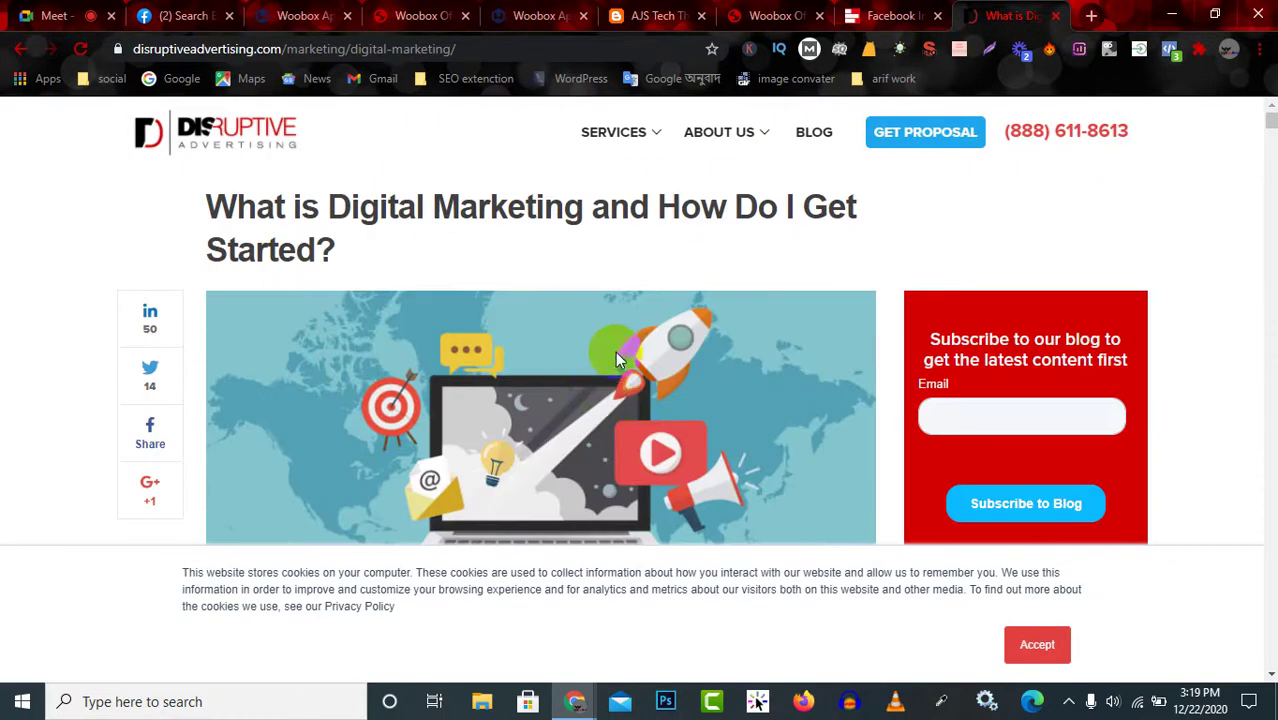
pyautogui.click(750, 14)
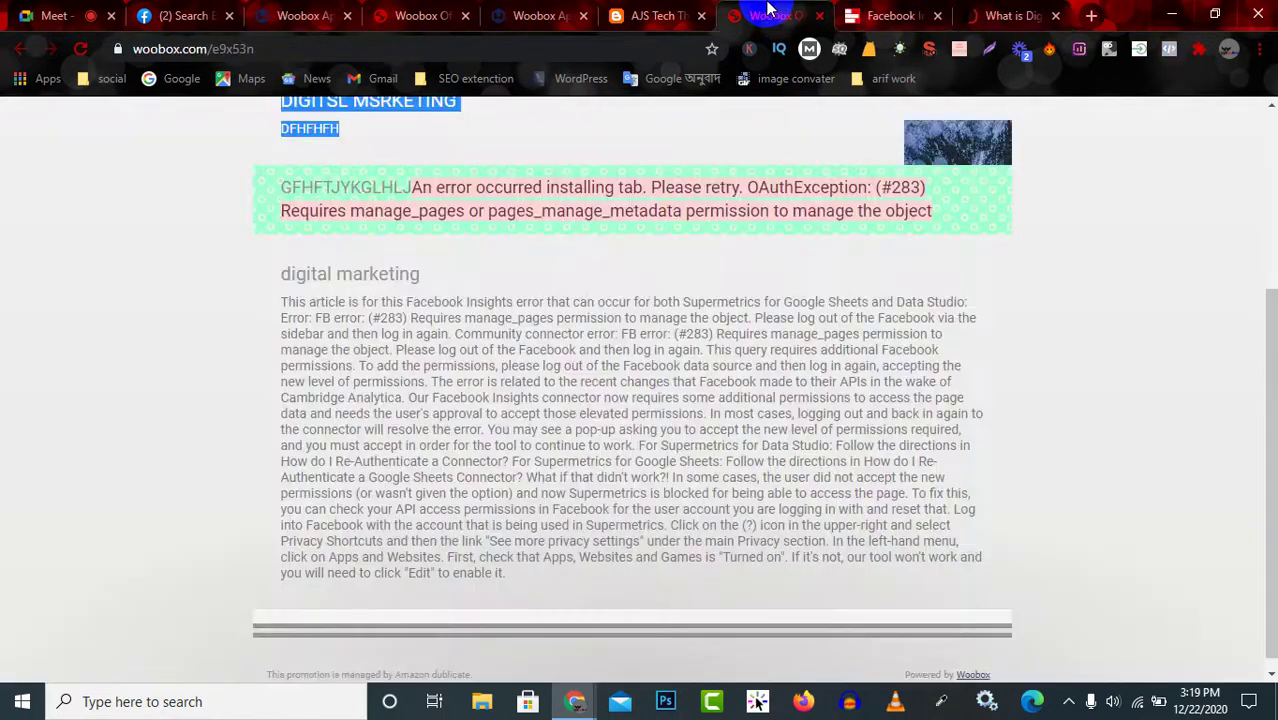
pyautogui.click(660, 14)
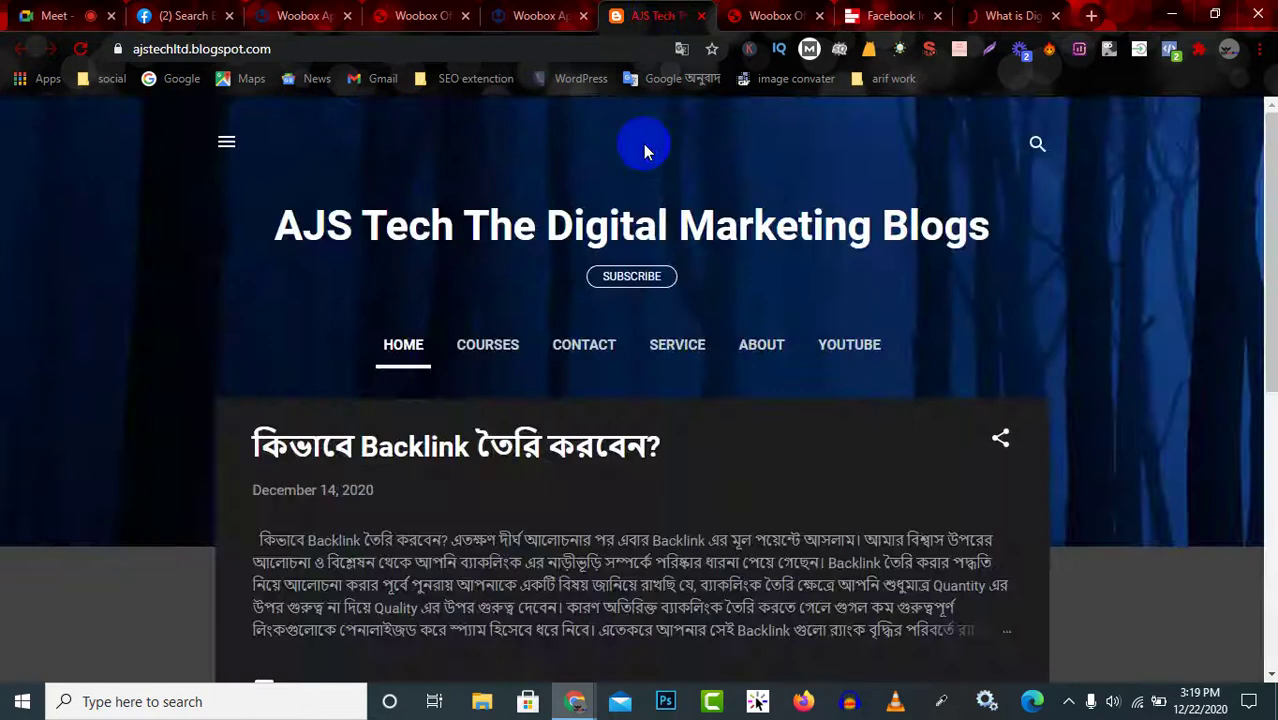
pyautogui.click(430, 12)
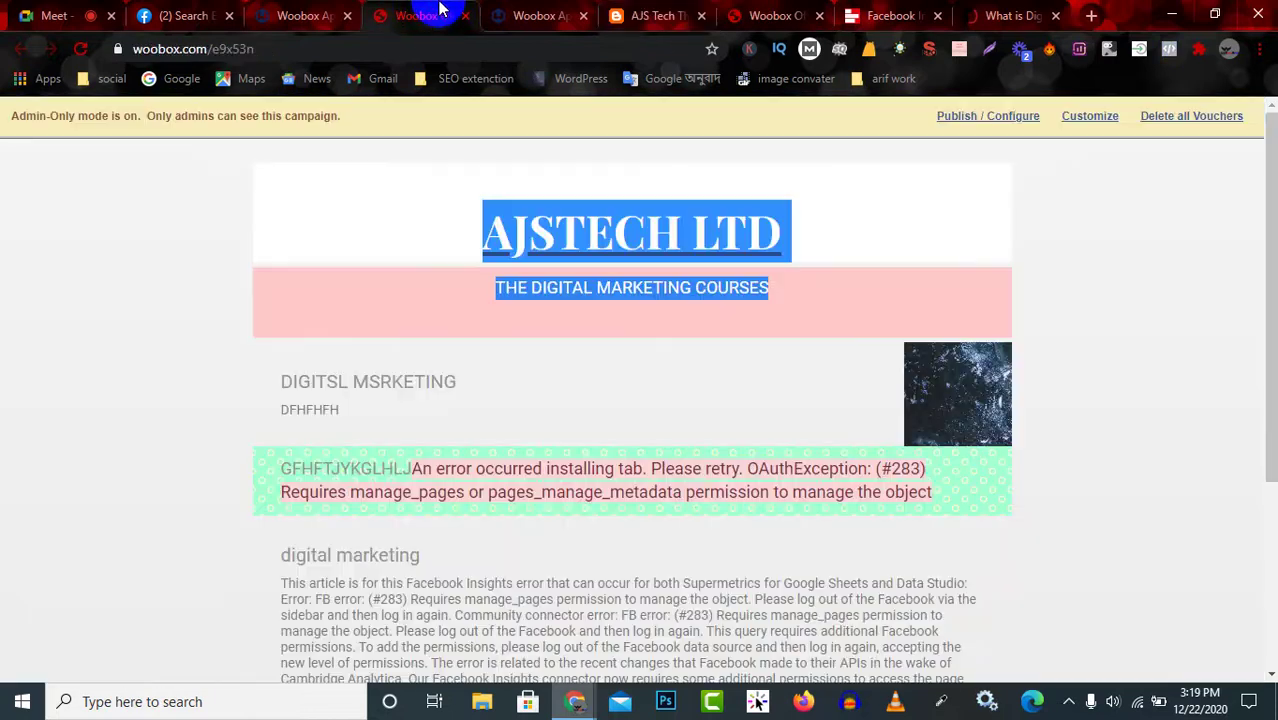
pyautogui.click(307, 12)
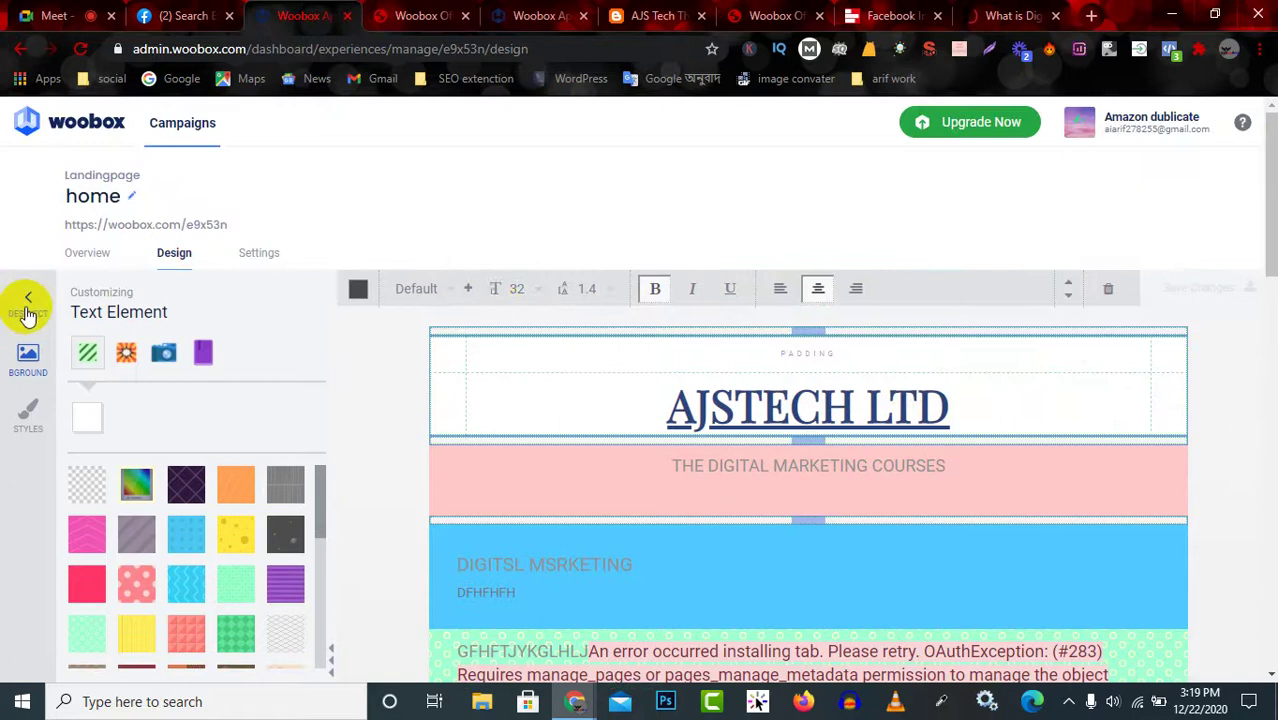
# Enlarge the spacer under the header and place a divider above the pink block.
pyautogui.click(28, 305)
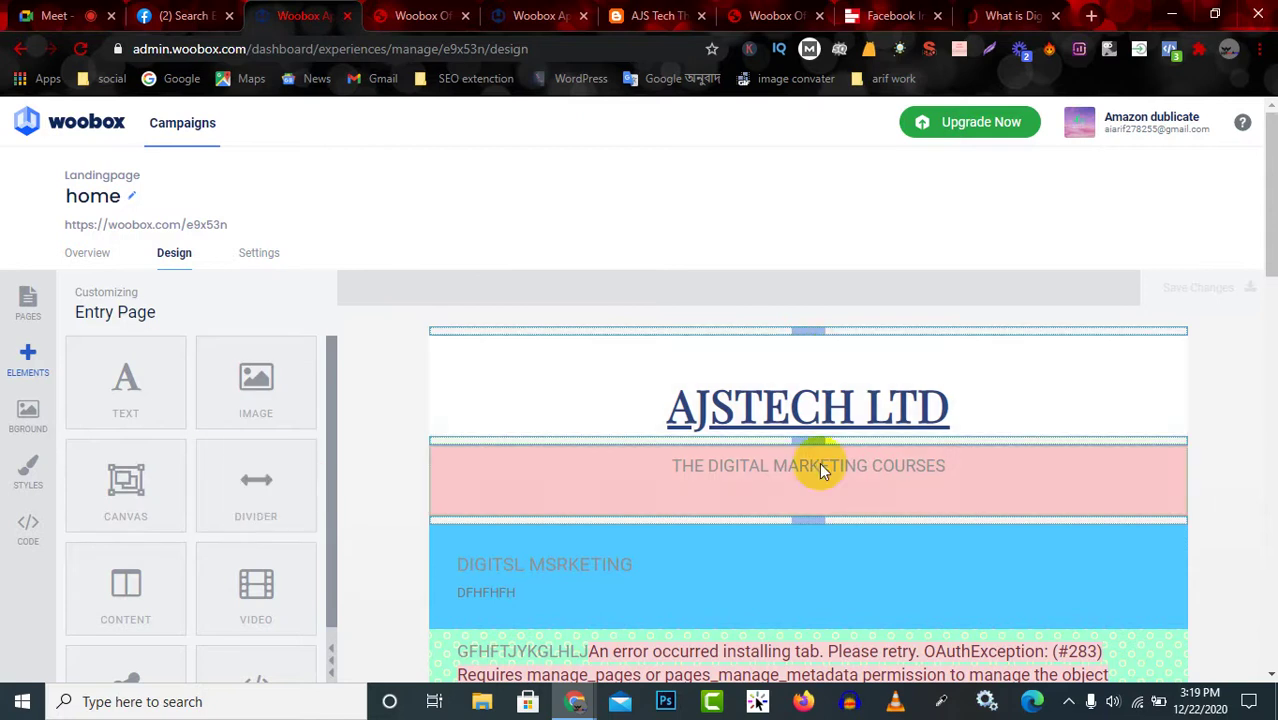
pyautogui.moveTo(806, 438); pyautogui.dragTo(816, 471)
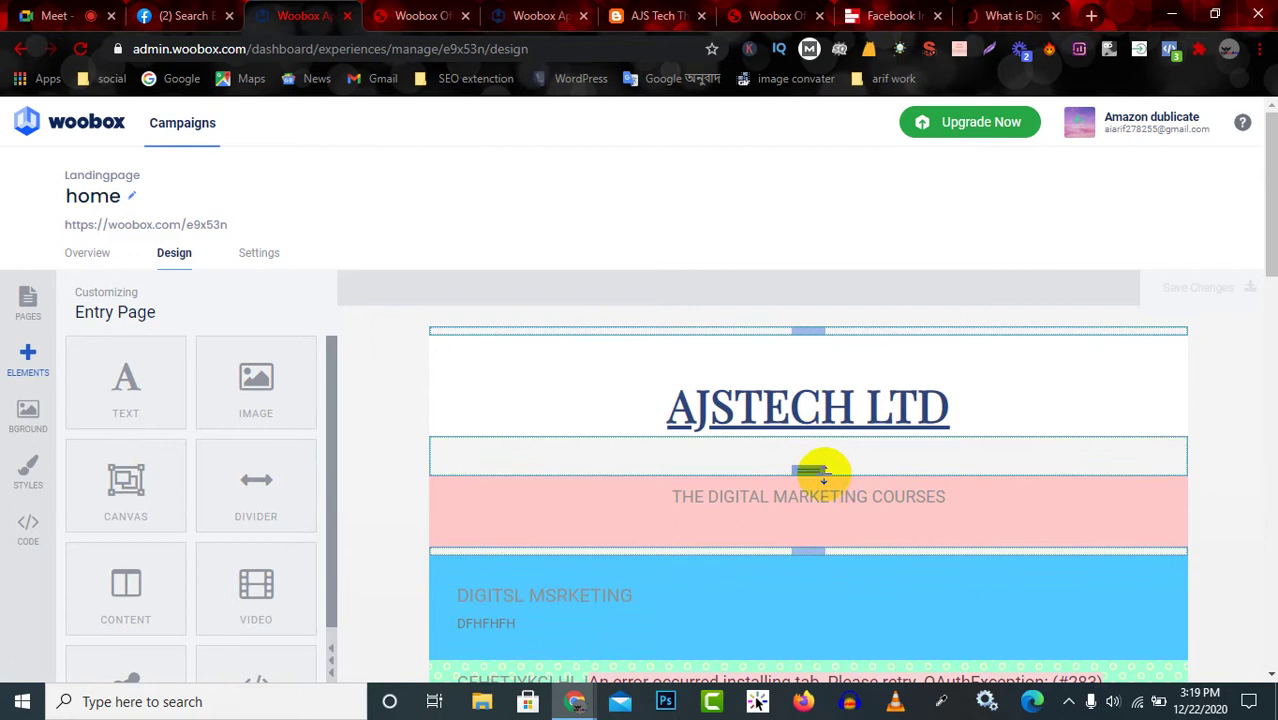
pyautogui.scroll(-2, 802, 588)
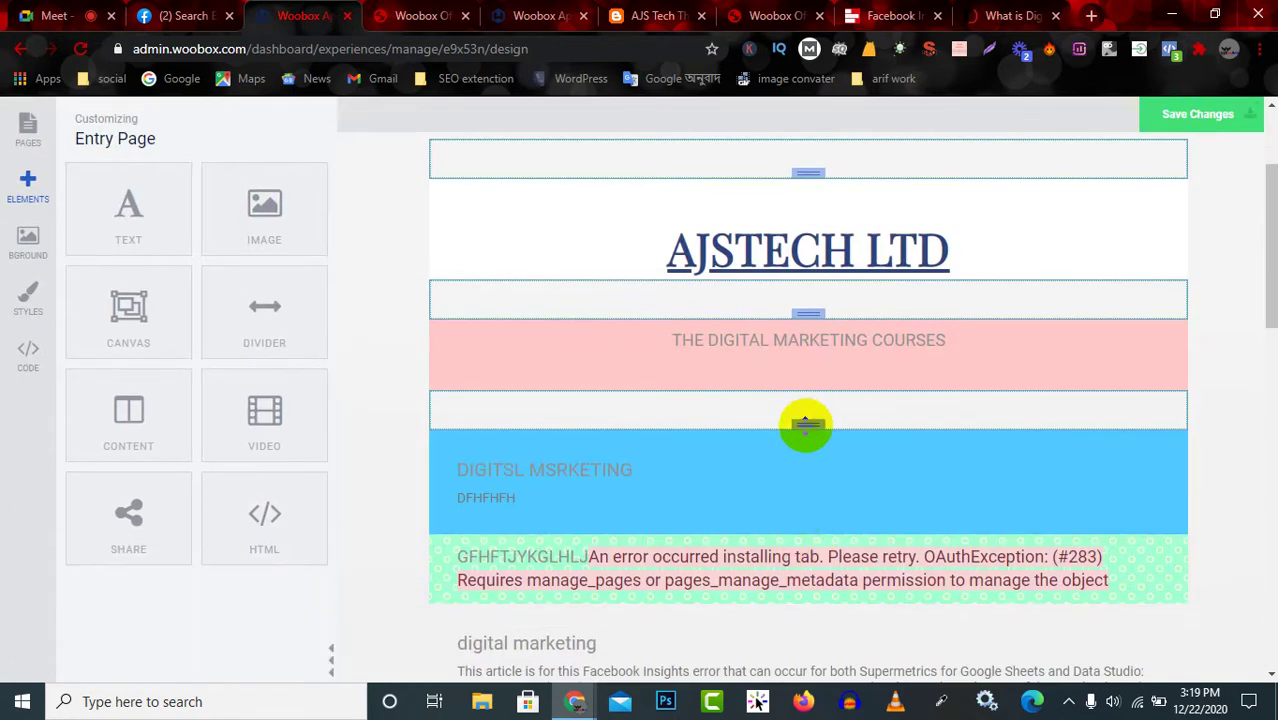
pyautogui.moveTo(806, 425); pyautogui.dragTo(799, 459)
pyautogui.scroll(-3, 795, 490)
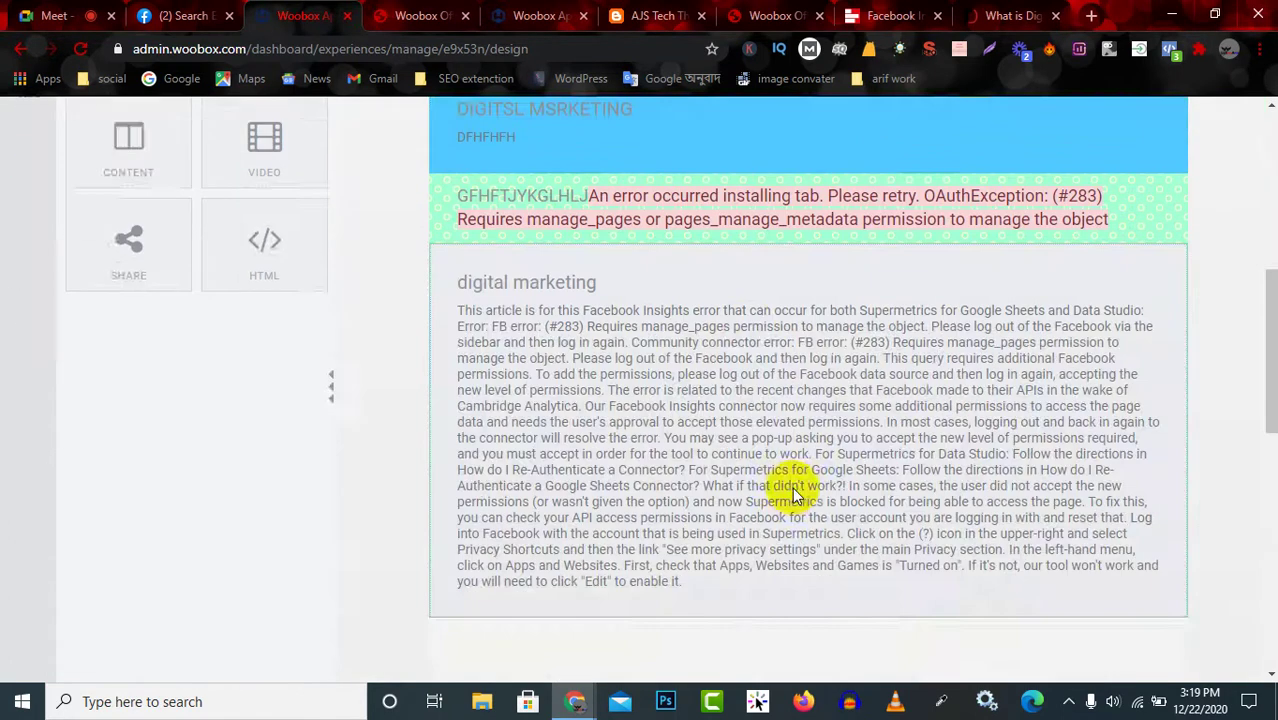
pyautogui.scroll(3, 790, 487)
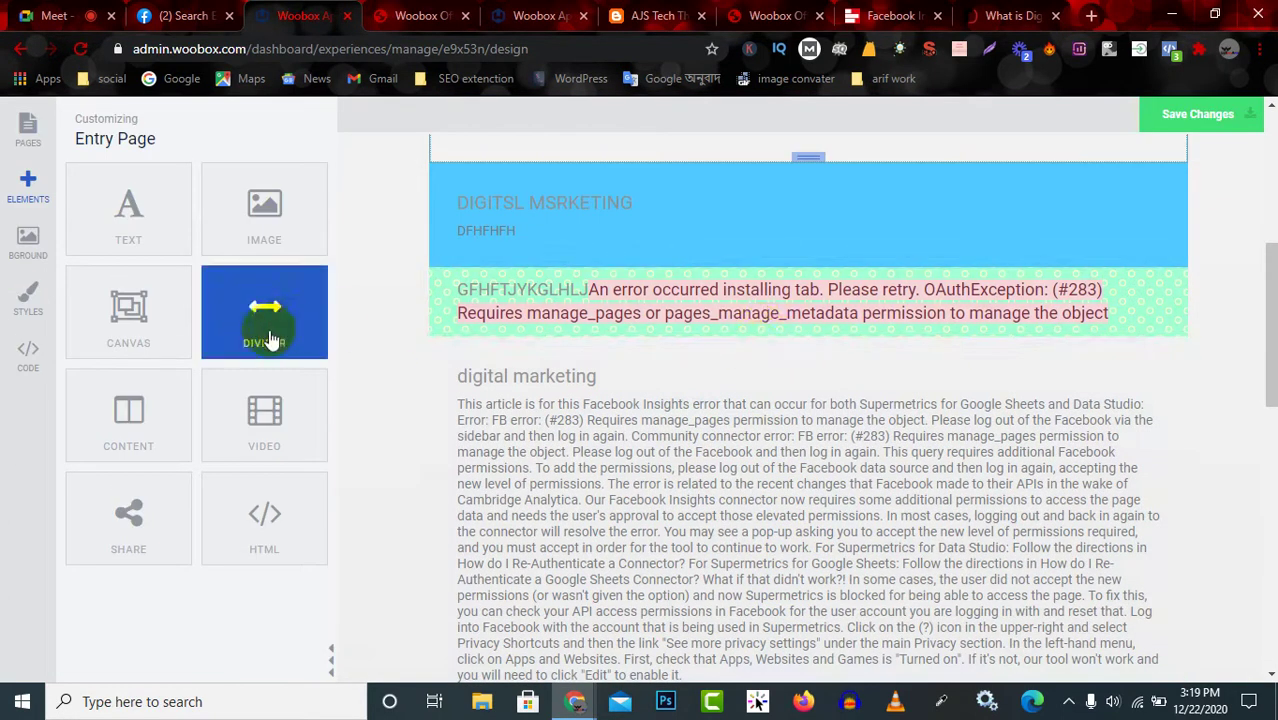
pyautogui.moveTo(270, 341); pyautogui.dragTo(696, 334)
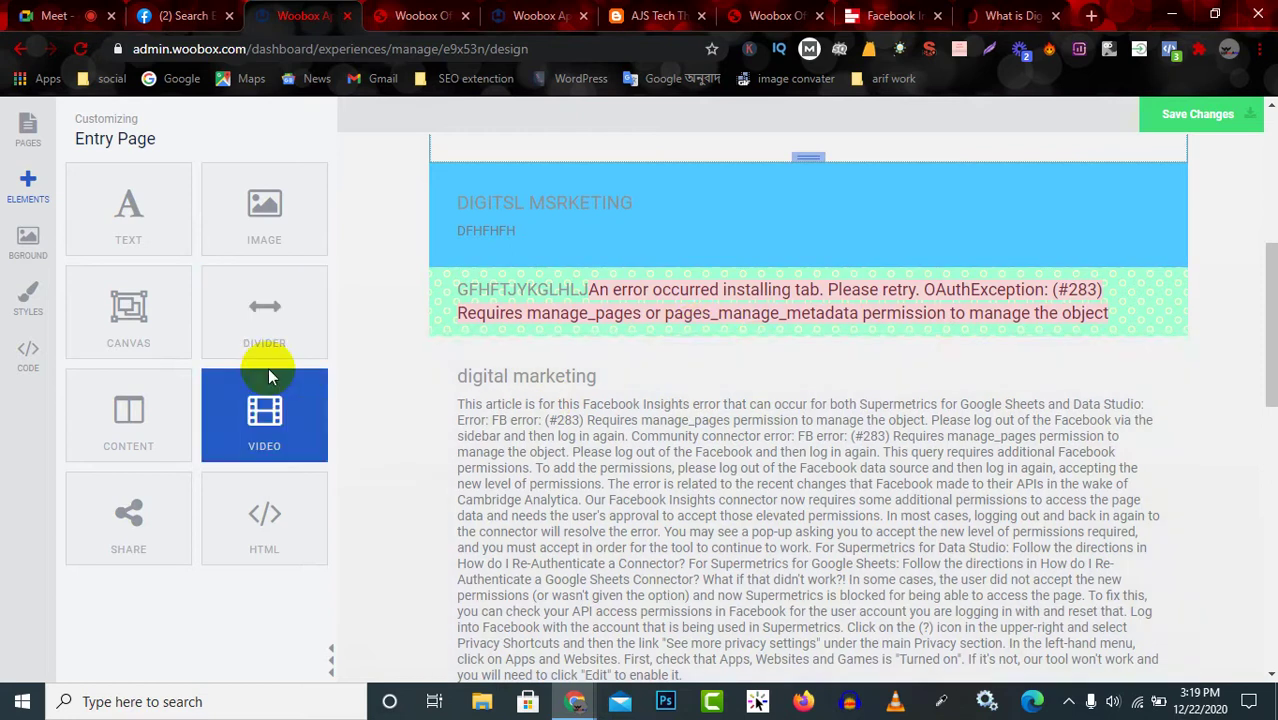
pyautogui.scroll(3, 571, 371)
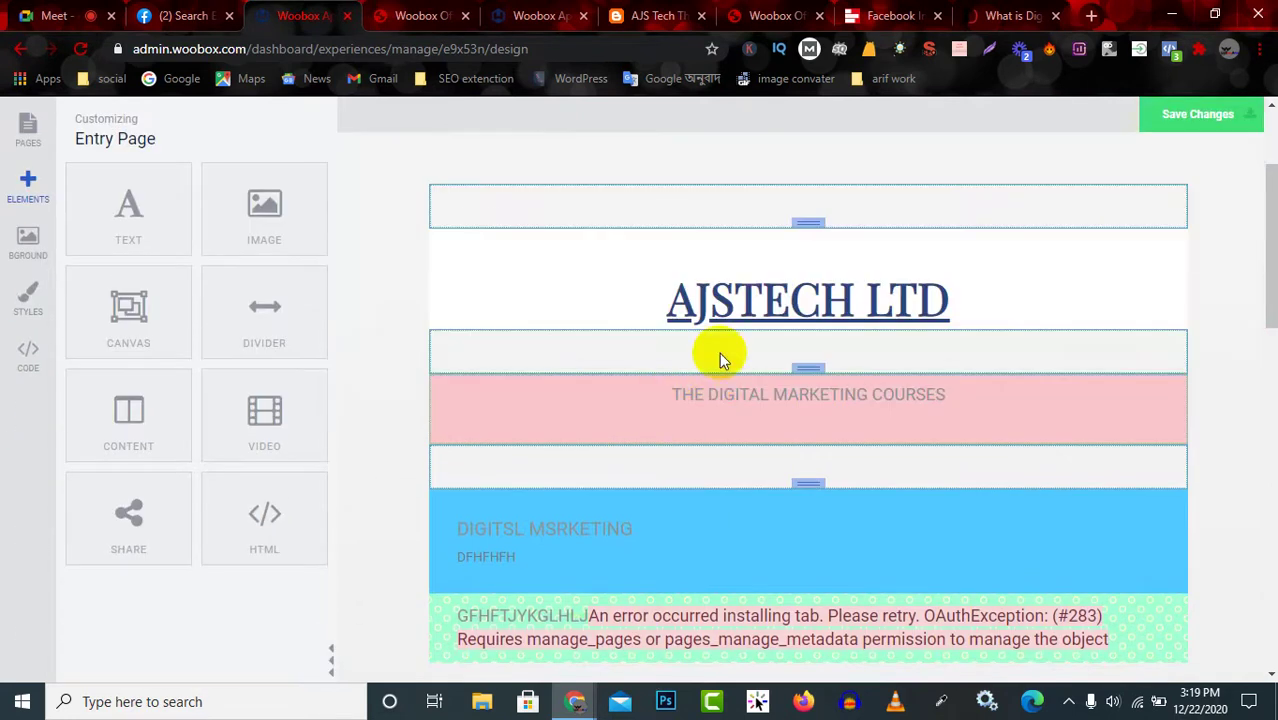
pyautogui.moveTo(884, 205); pyautogui.dragTo(884, 594)
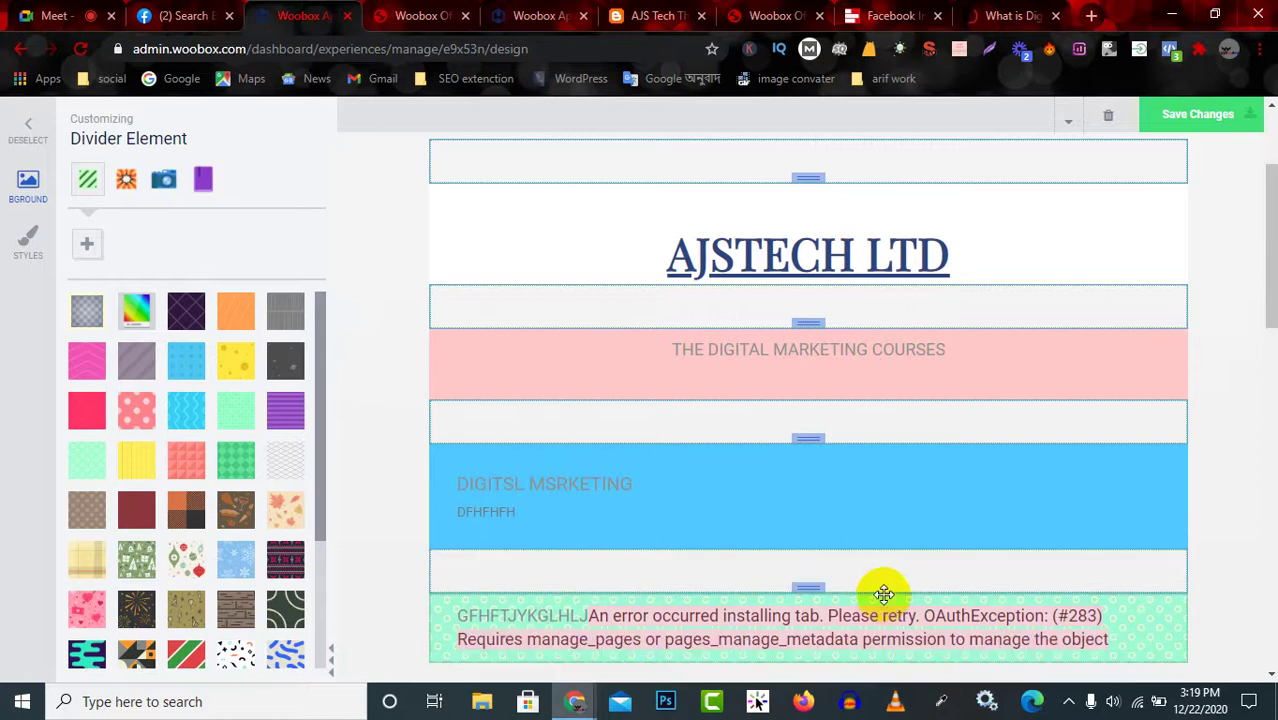
pyautogui.scroll(-2, 884, 594)
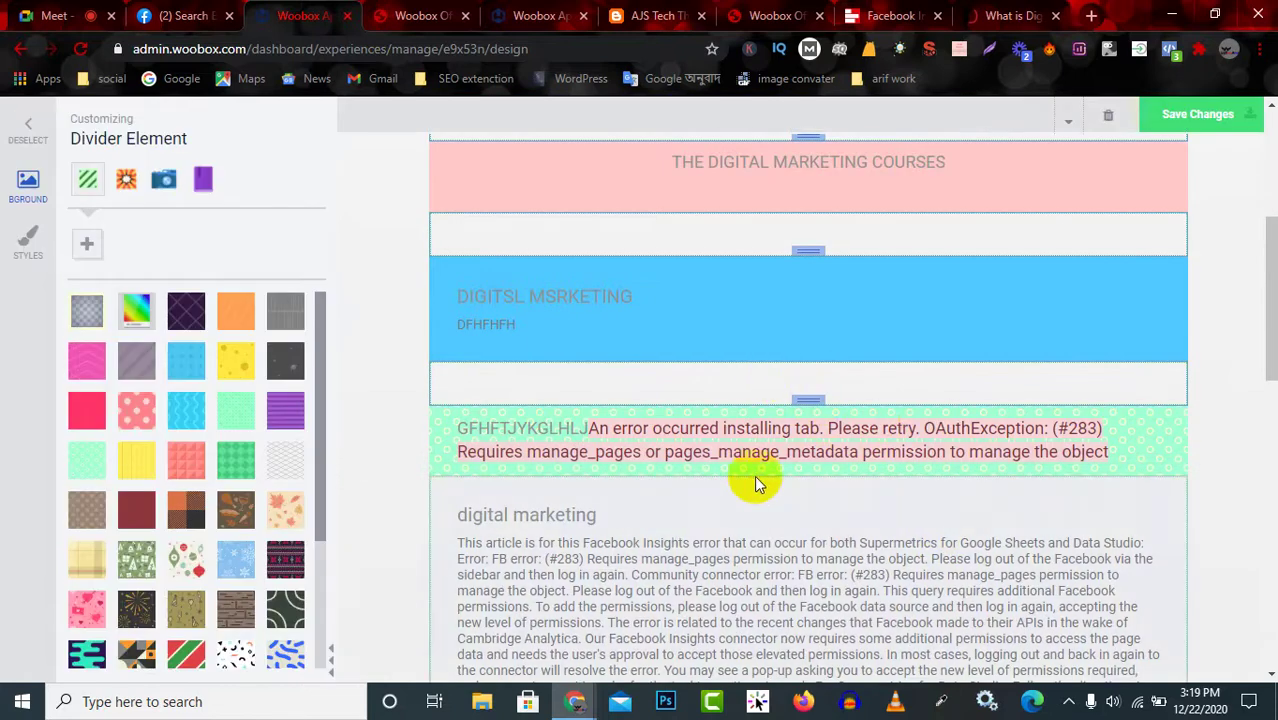
pyautogui.click(22, 143)
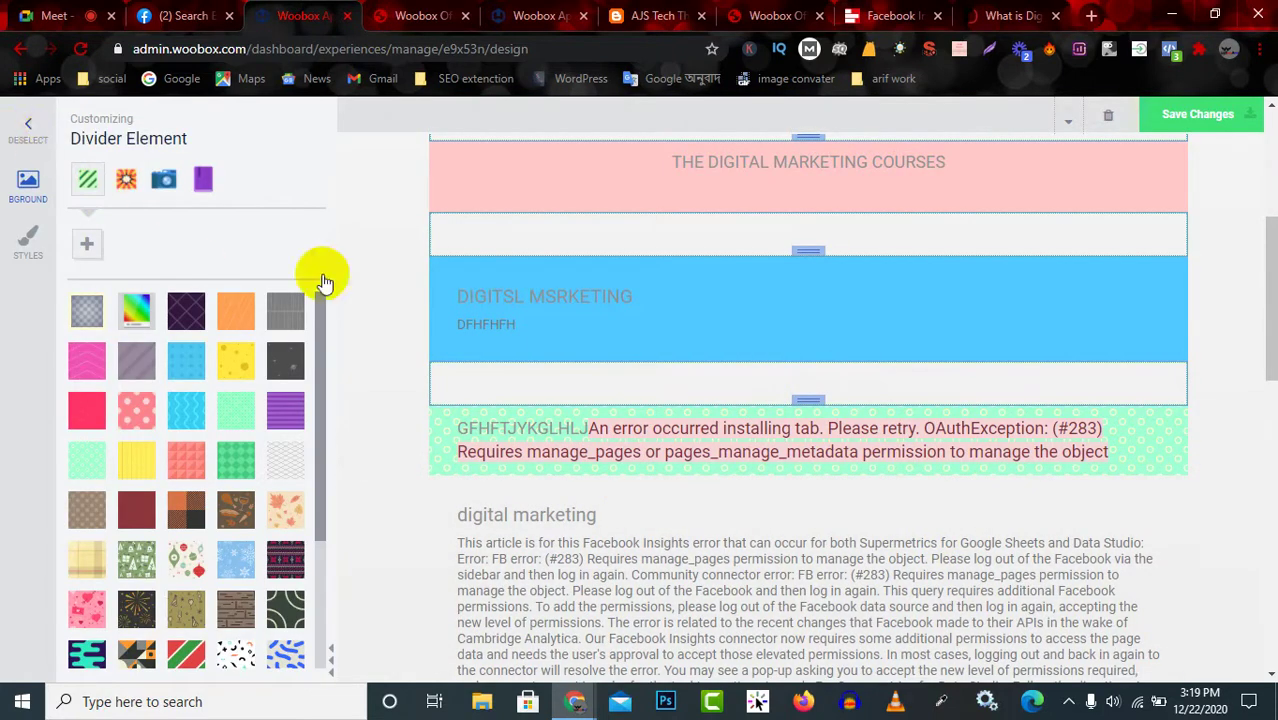
# Add another divider after the blue section and move it below the error-message block.
pyautogui.moveTo(265, 372); pyautogui.dragTo(845, 578)
pyautogui.scroll(-2, 895, 480)
pyautogui.scroll(-1, 905, 473)
pyautogui.click(813, 296)
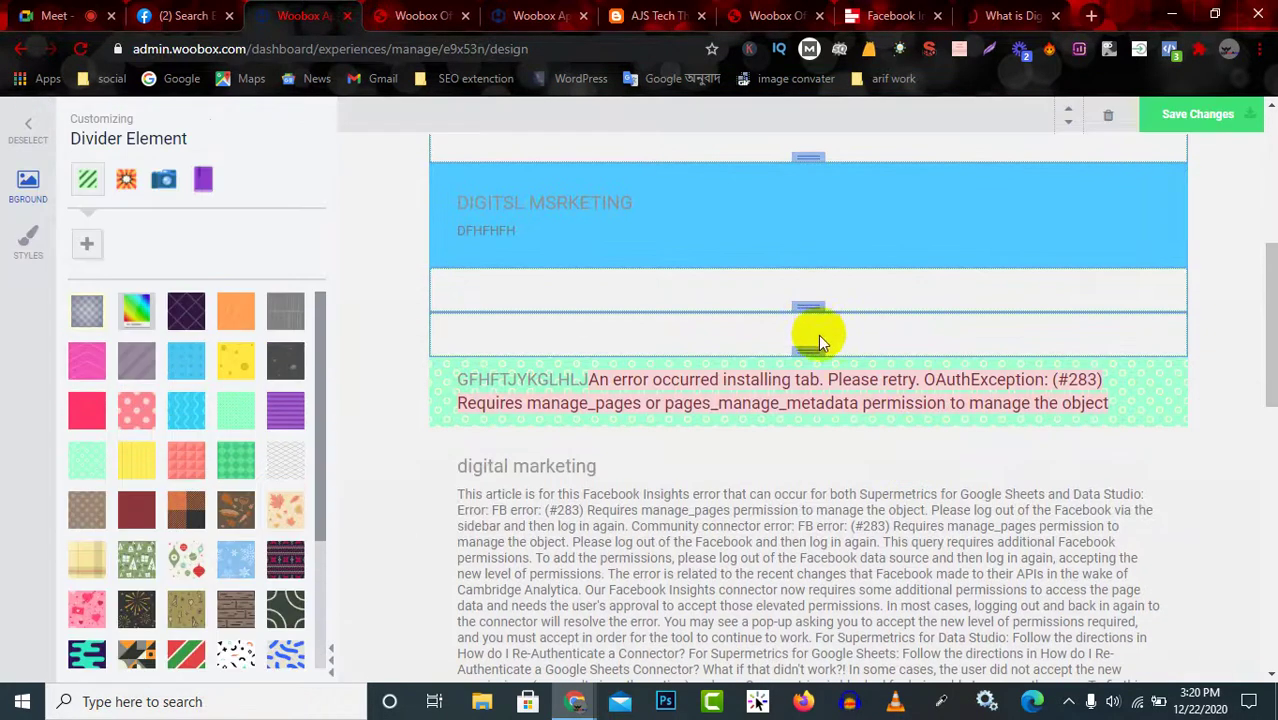
pyautogui.moveTo(845, 333); pyautogui.dragTo(819, 403)
pyautogui.scroll(-1, 826, 420)
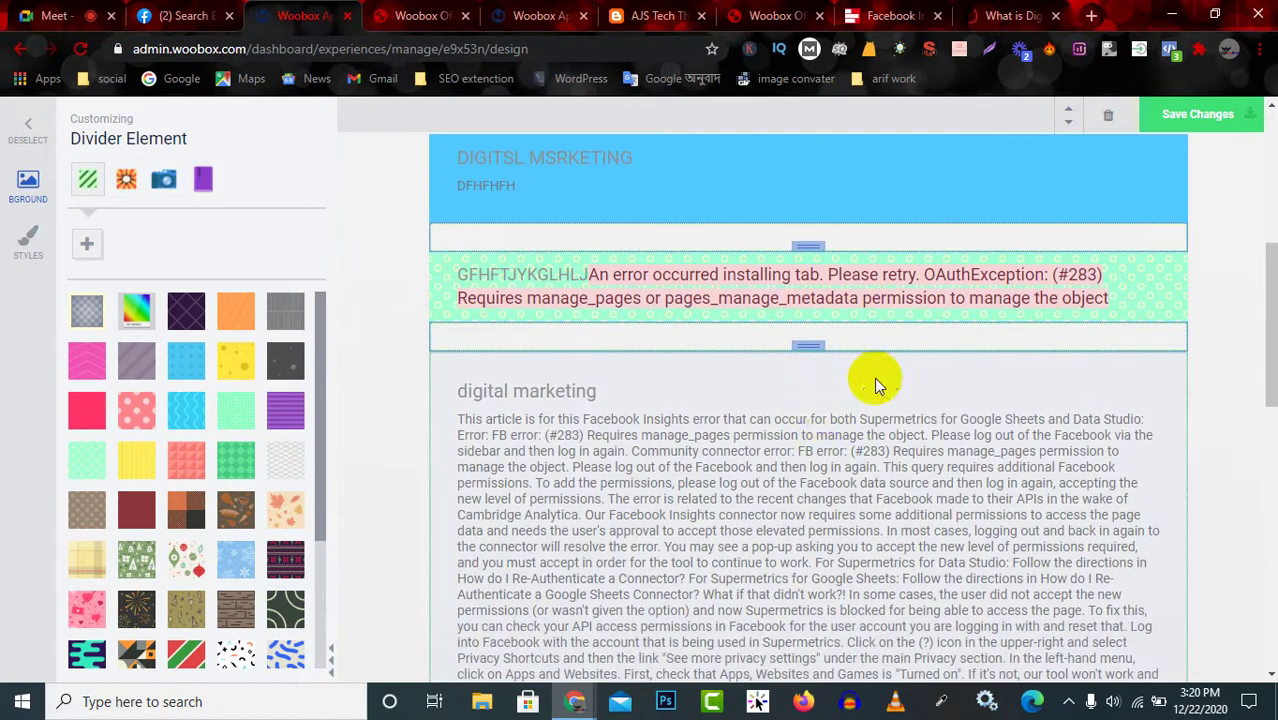
pyautogui.scroll(3, 874, 377)
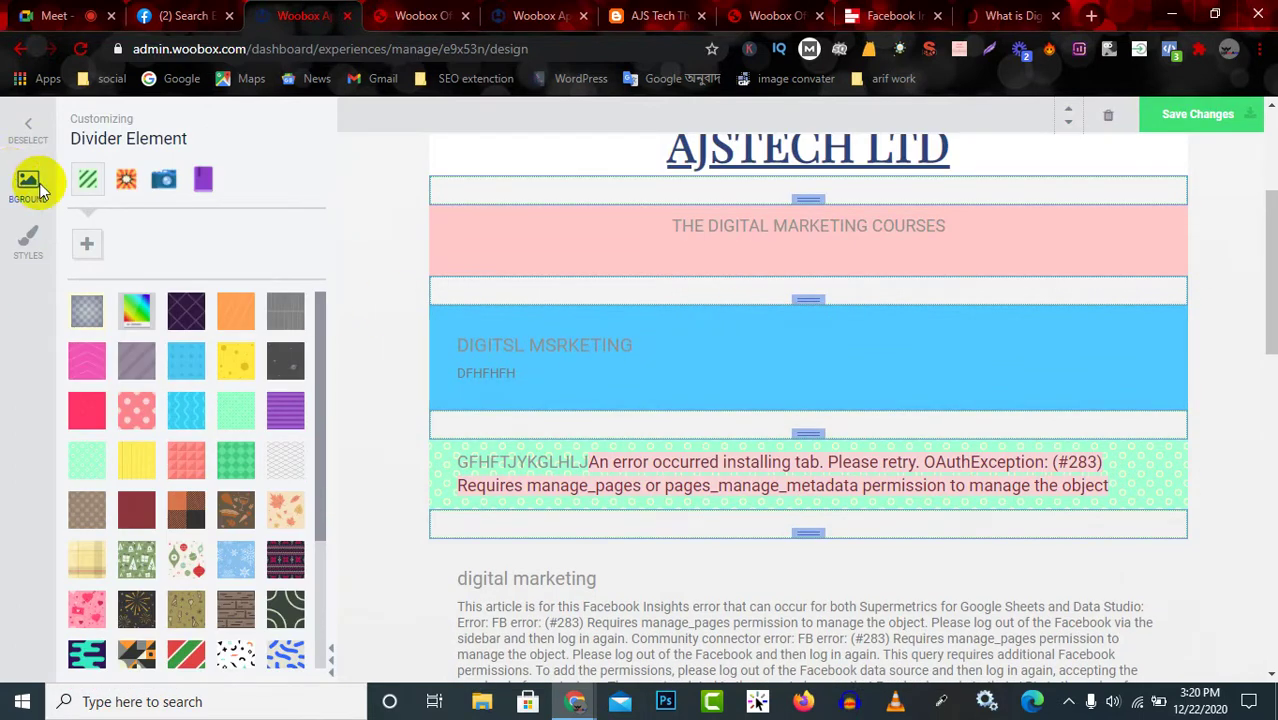
pyautogui.click(27, 137)
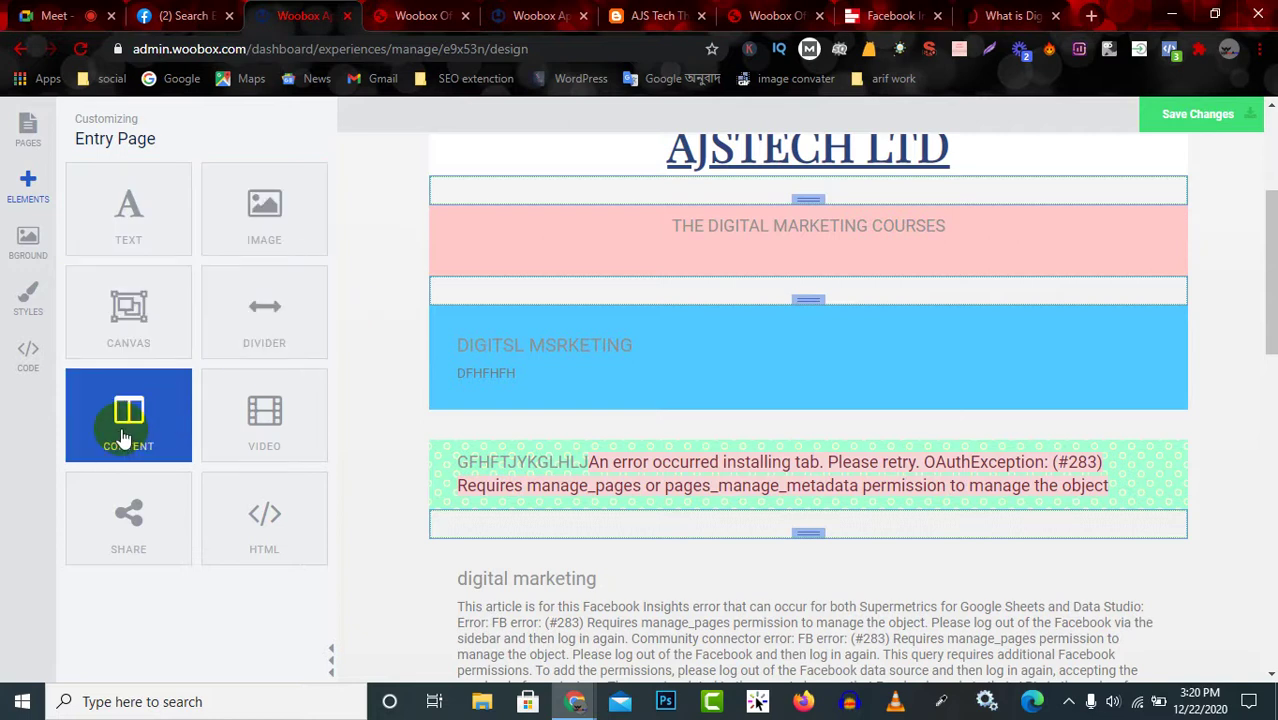
# Drop a Content block above the AJSTECH LTD title and check its placeholder title and body text.
pyautogui.moveTo(120, 437); pyautogui.dragTo(707, 262)
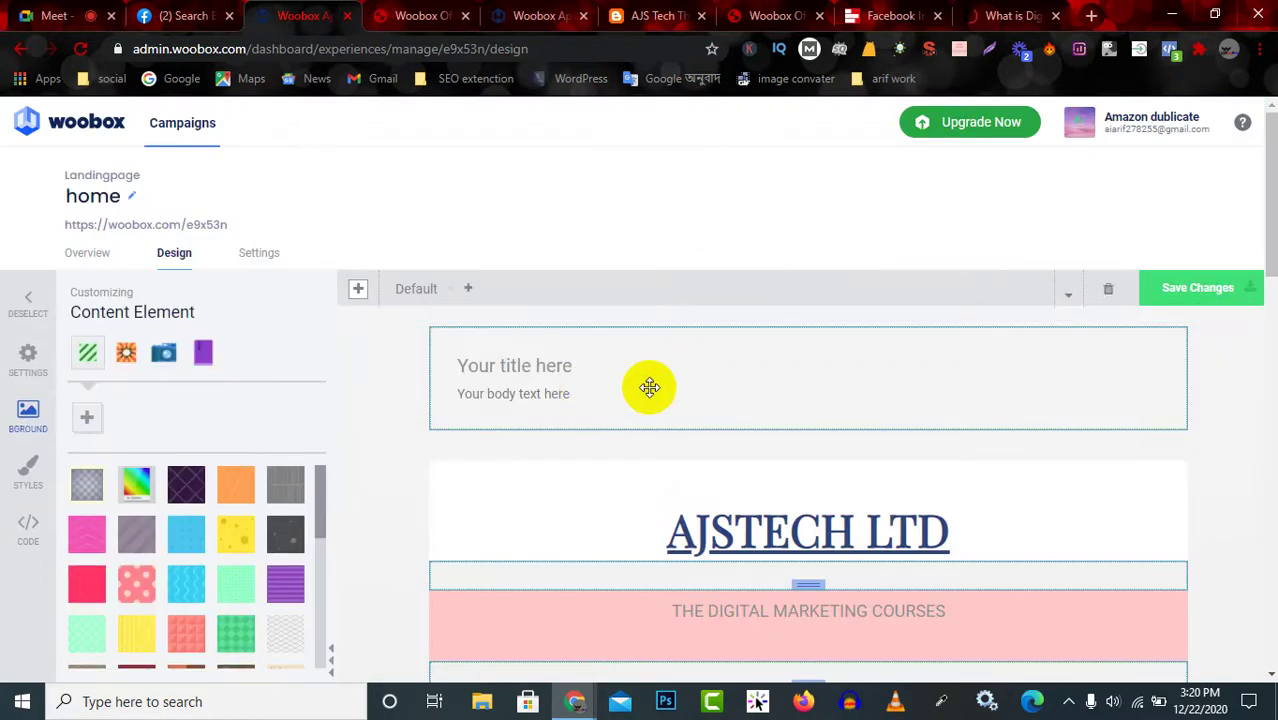
pyautogui.click(34, 360)
pyautogui.tripleClick(243, 362)
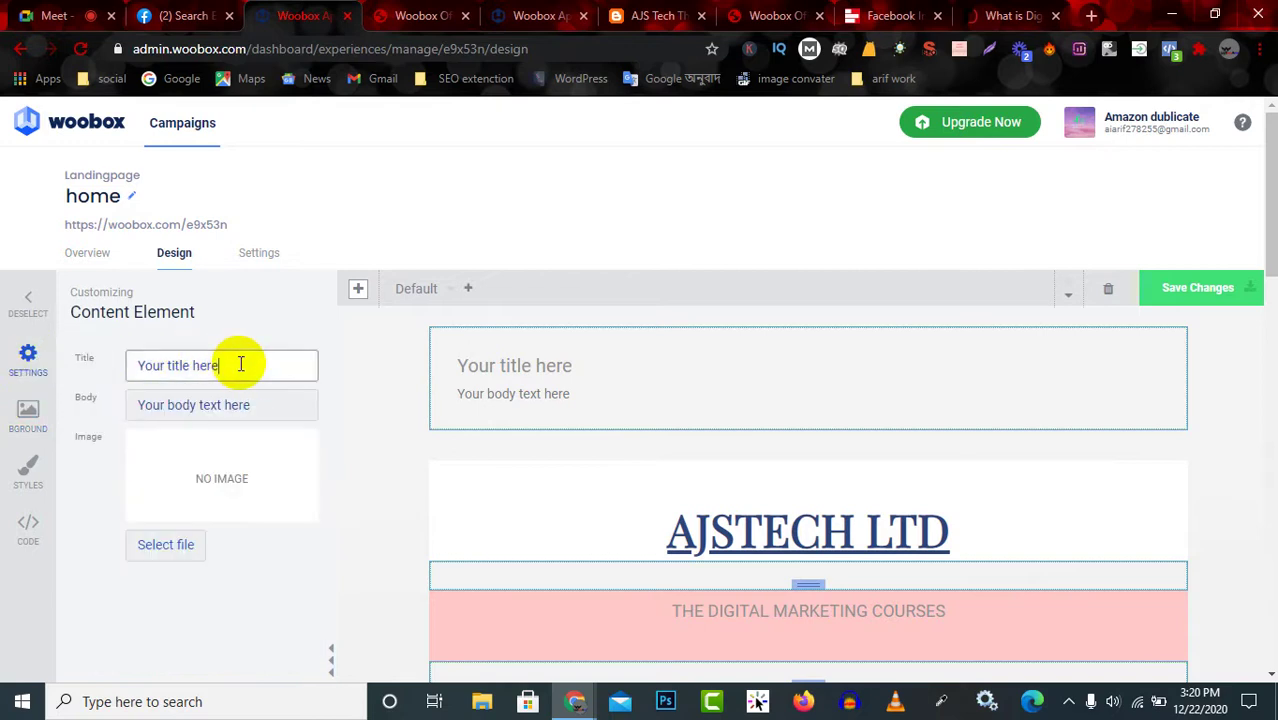
pyautogui.tripleClick(289, 402)
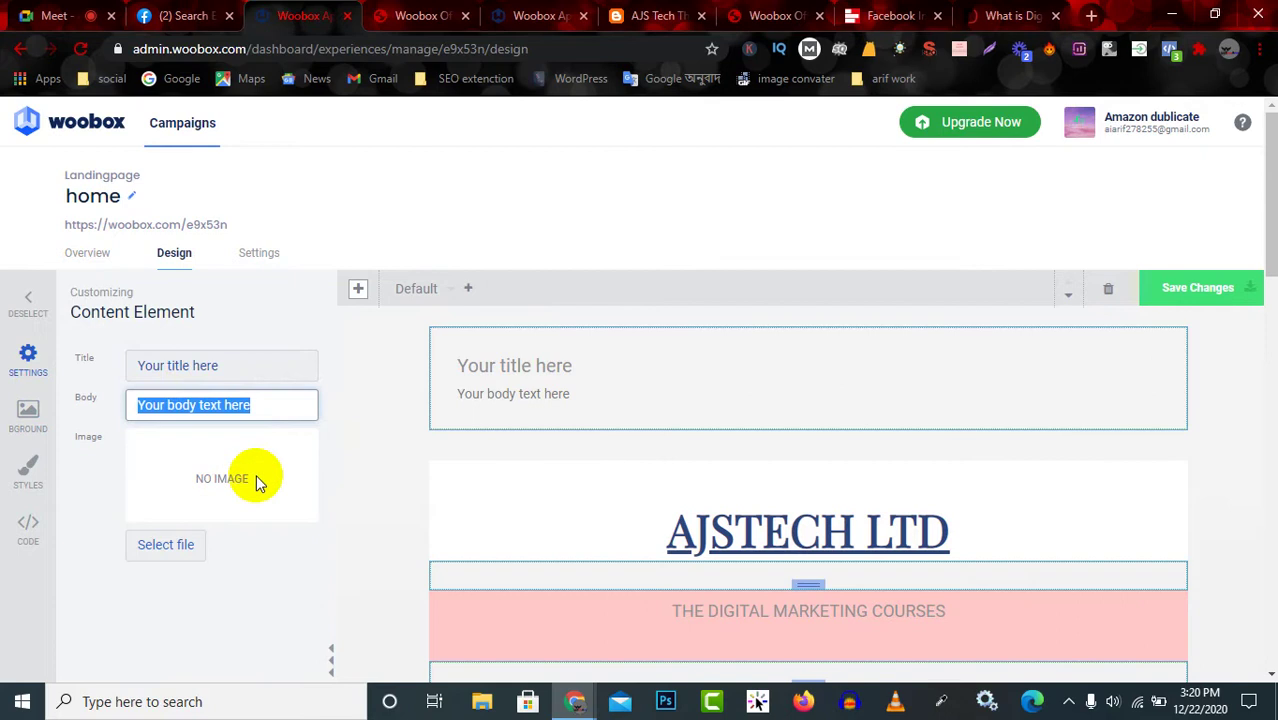
pyautogui.click(18, 307)
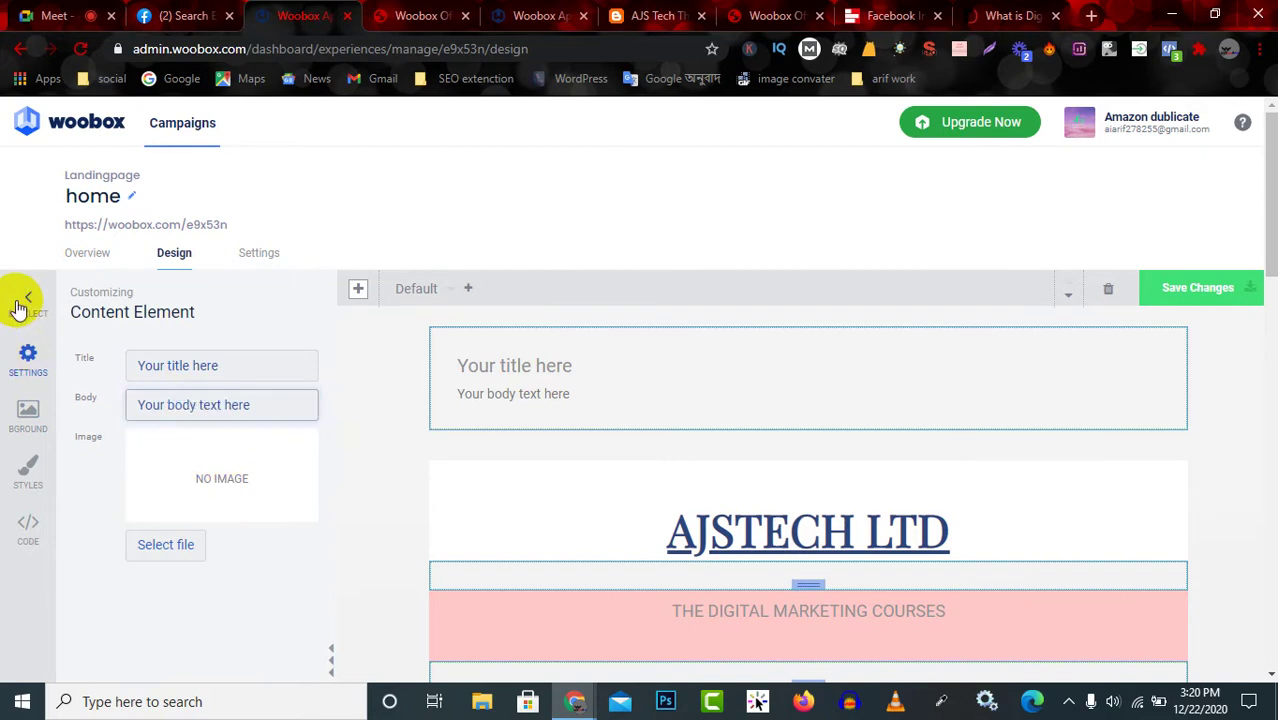
pyautogui.click(18, 307)
pyautogui.scroll(-1, 190, 480)
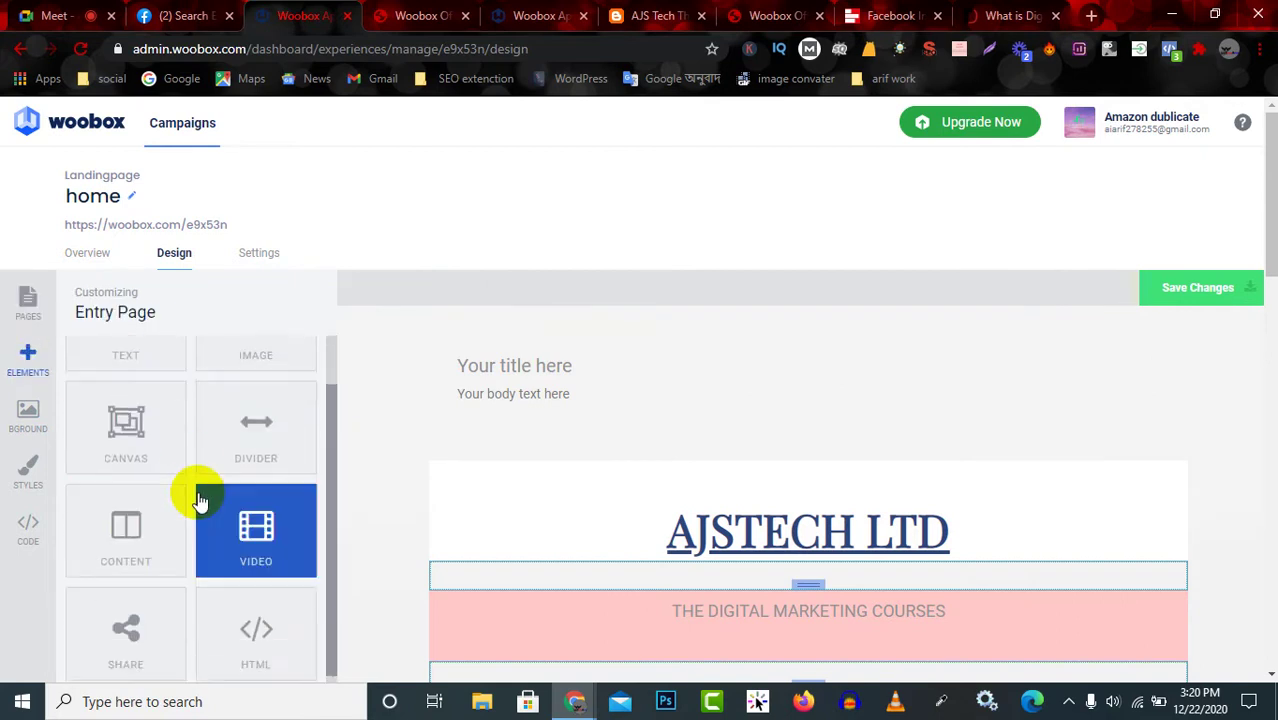
# Add Facebook and Twitter share buttons and set their element spacing to 21 top and 6 bottom.
pyautogui.click(128, 640)
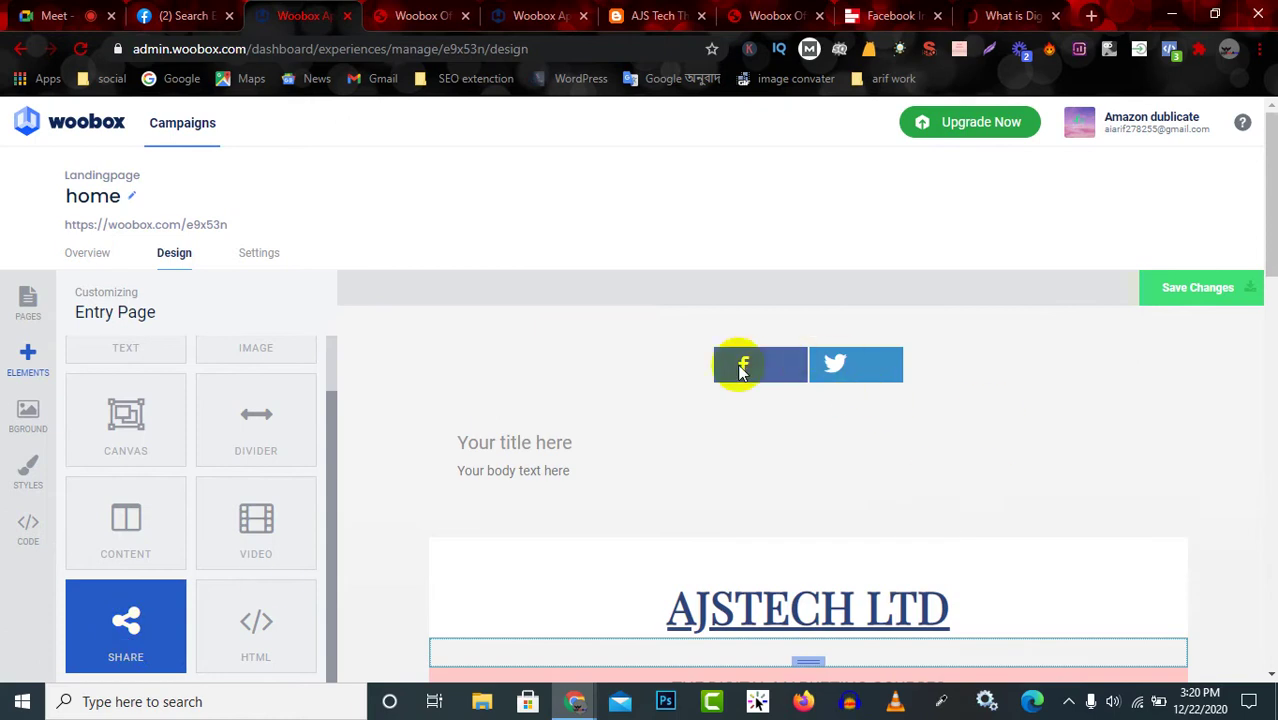
pyautogui.click(760, 365)
pyautogui.moveTo(784, 368); pyautogui.dragTo(1047, 354)
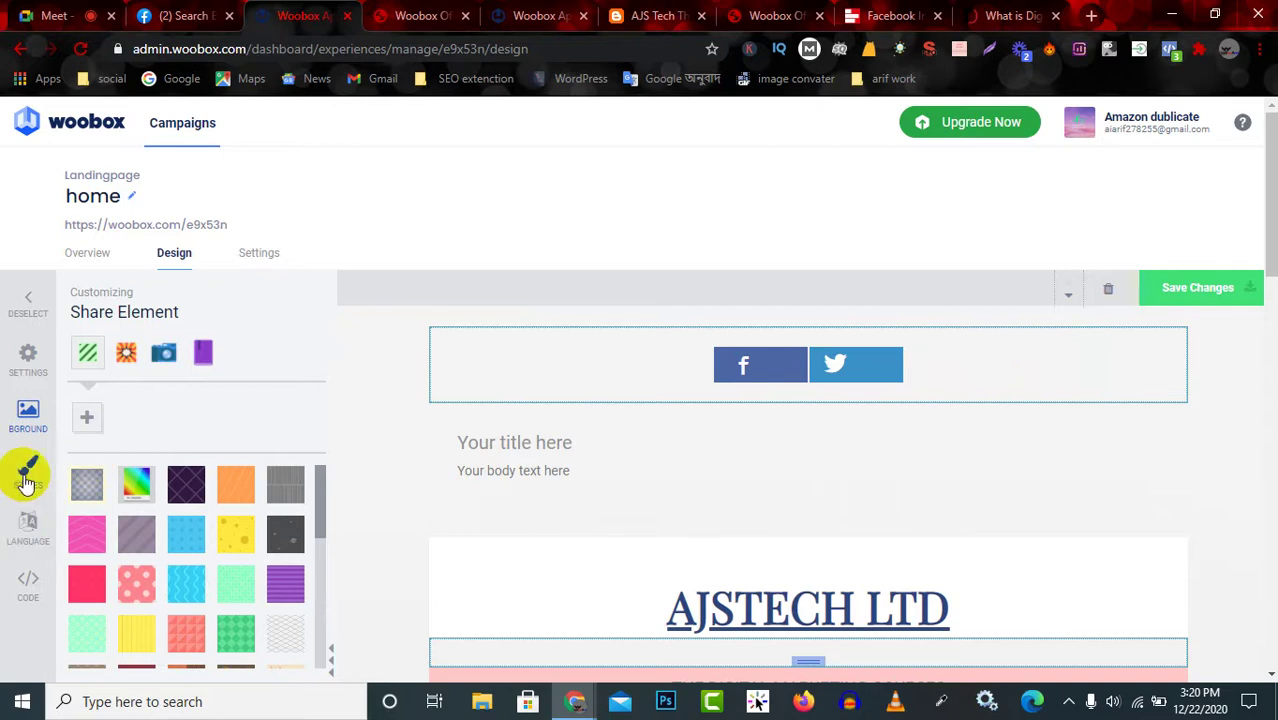
pyautogui.click(27, 481)
pyautogui.moveTo(91, 443); pyautogui.dragTo(120, 446)
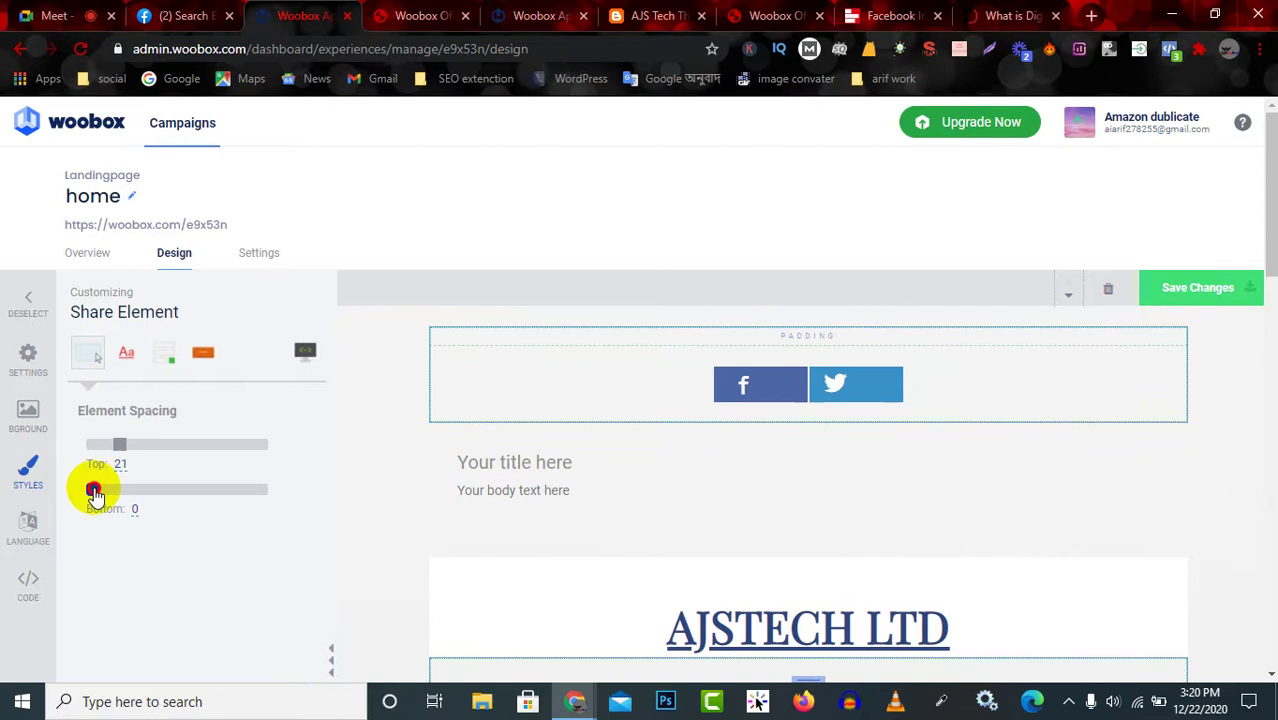
pyautogui.moveTo(93, 492); pyautogui.dragTo(100, 490)
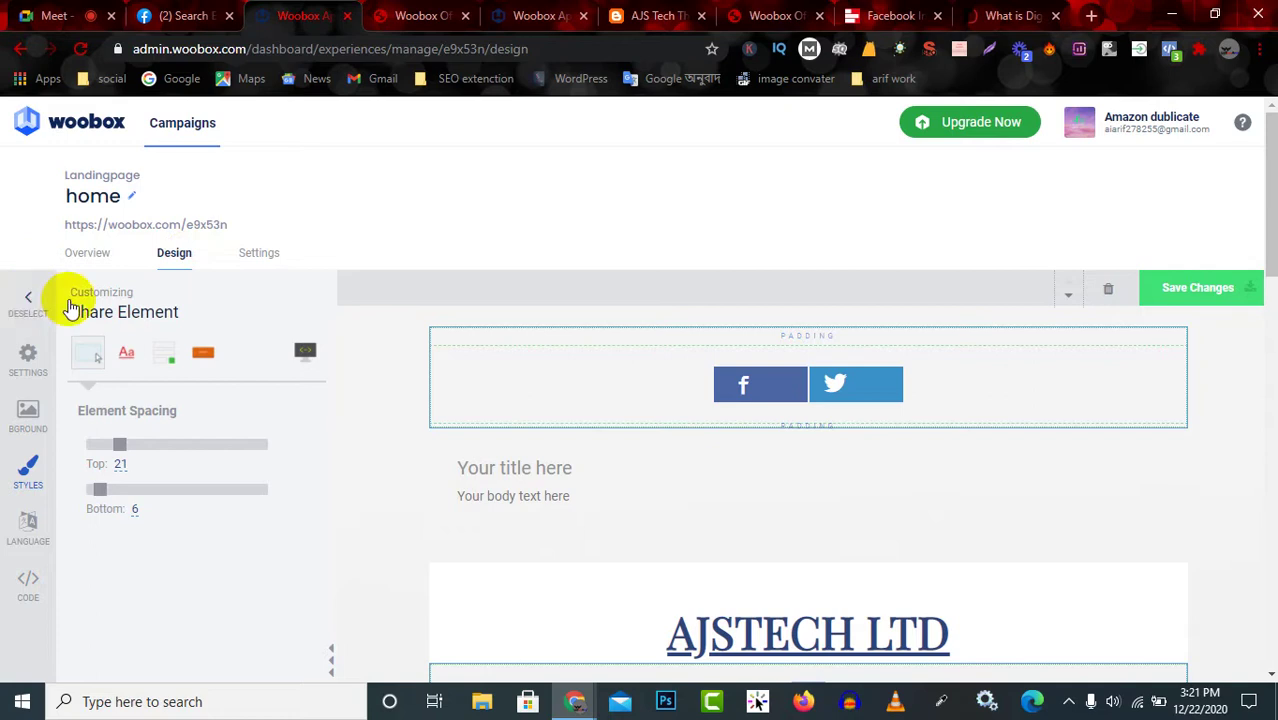
# Reselect the share buttons block, try moving it, then deselect and show the campaign pages list.
pyautogui.click(770, 384)
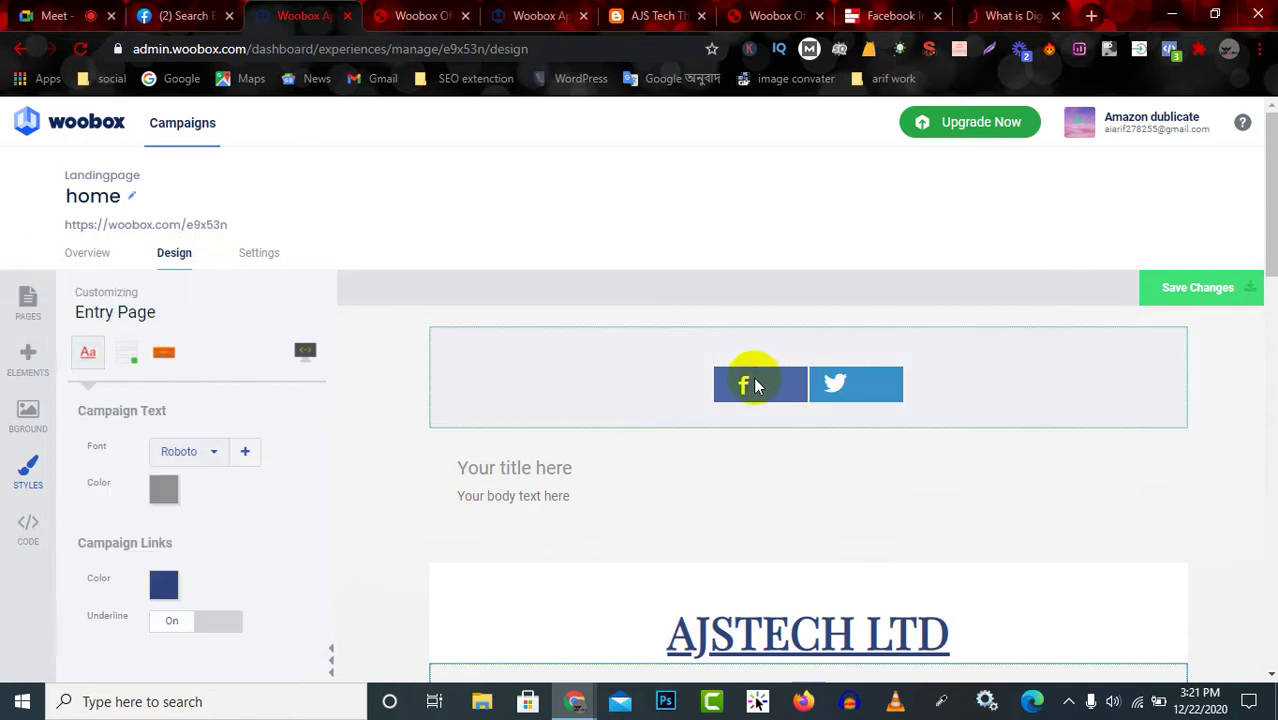
pyautogui.click(862, 381)
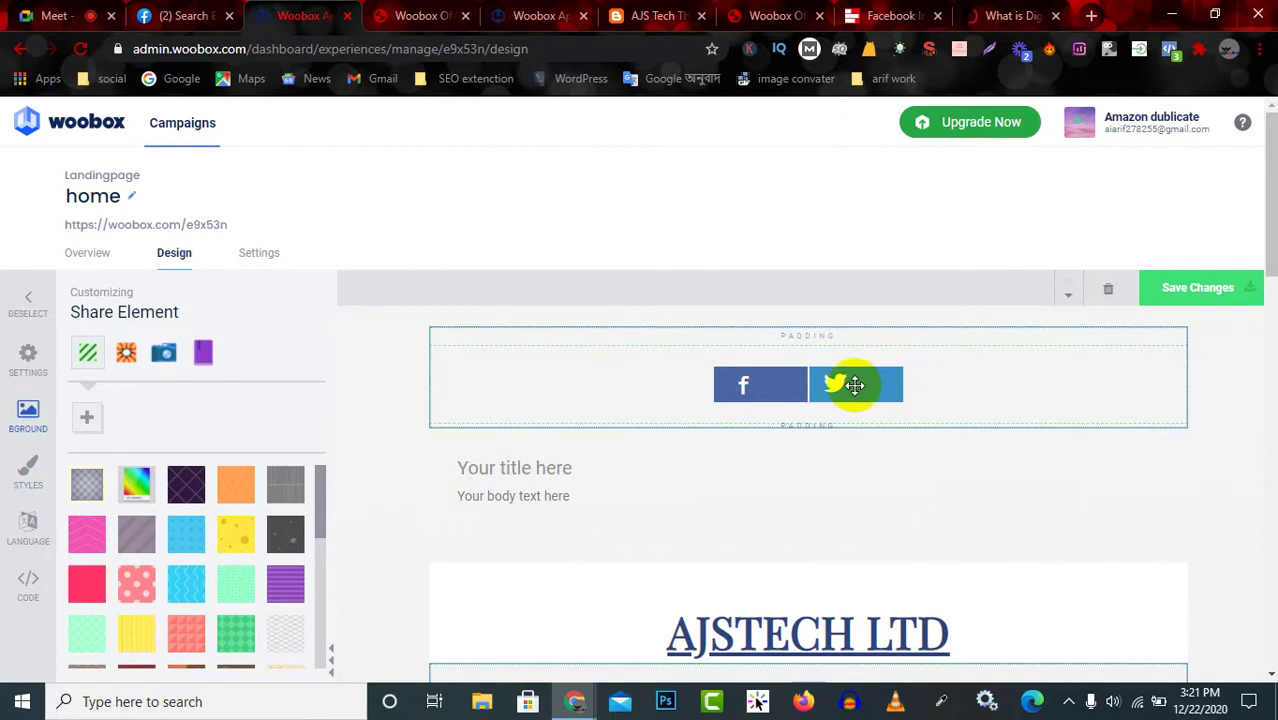
pyautogui.moveTo(881, 376)
pyautogui.mouseDown()
pyautogui.moveTo(913, 374)
pyautogui.moveTo(836, 383)
pyautogui.mouseUp()
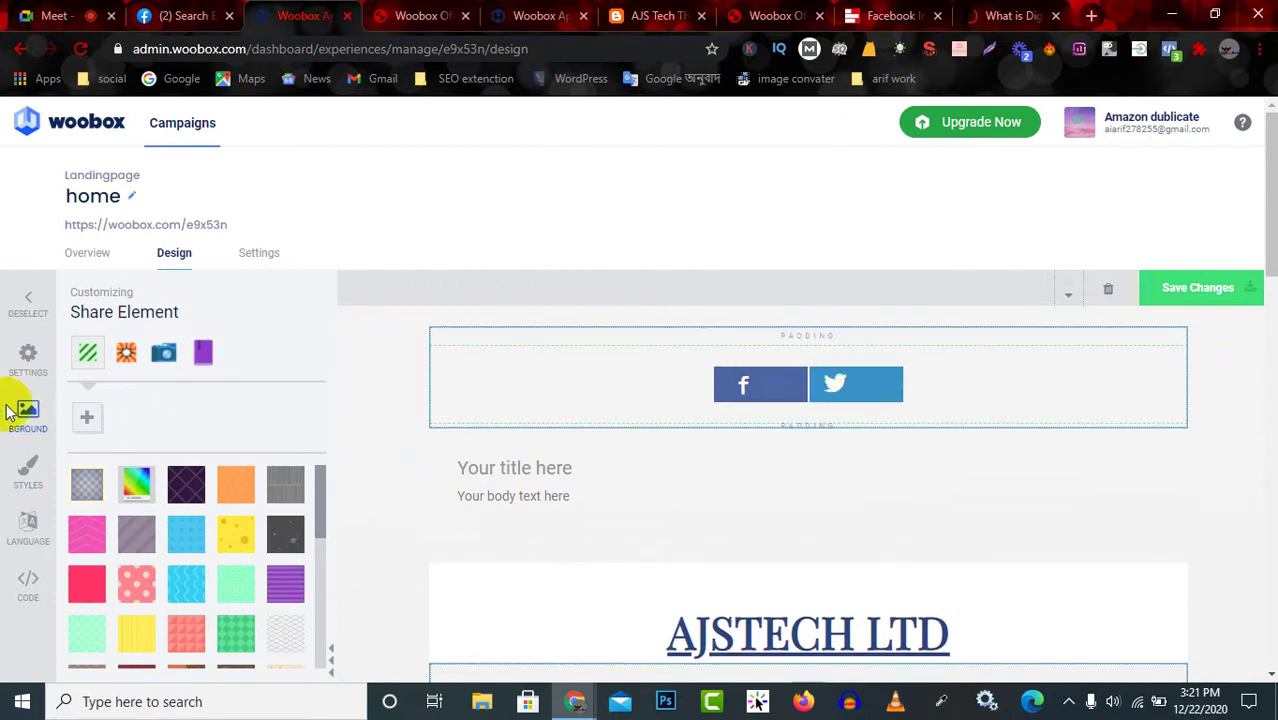
pyautogui.click(26, 305)
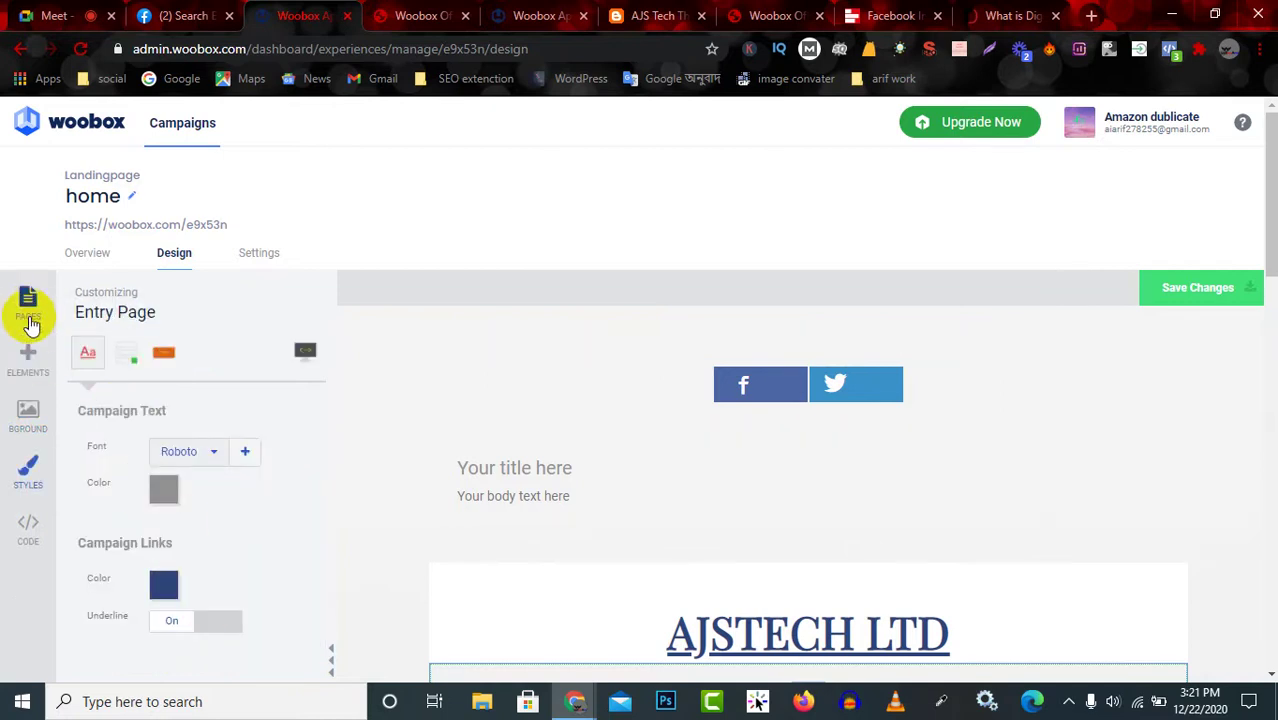
pyautogui.click(31, 314)
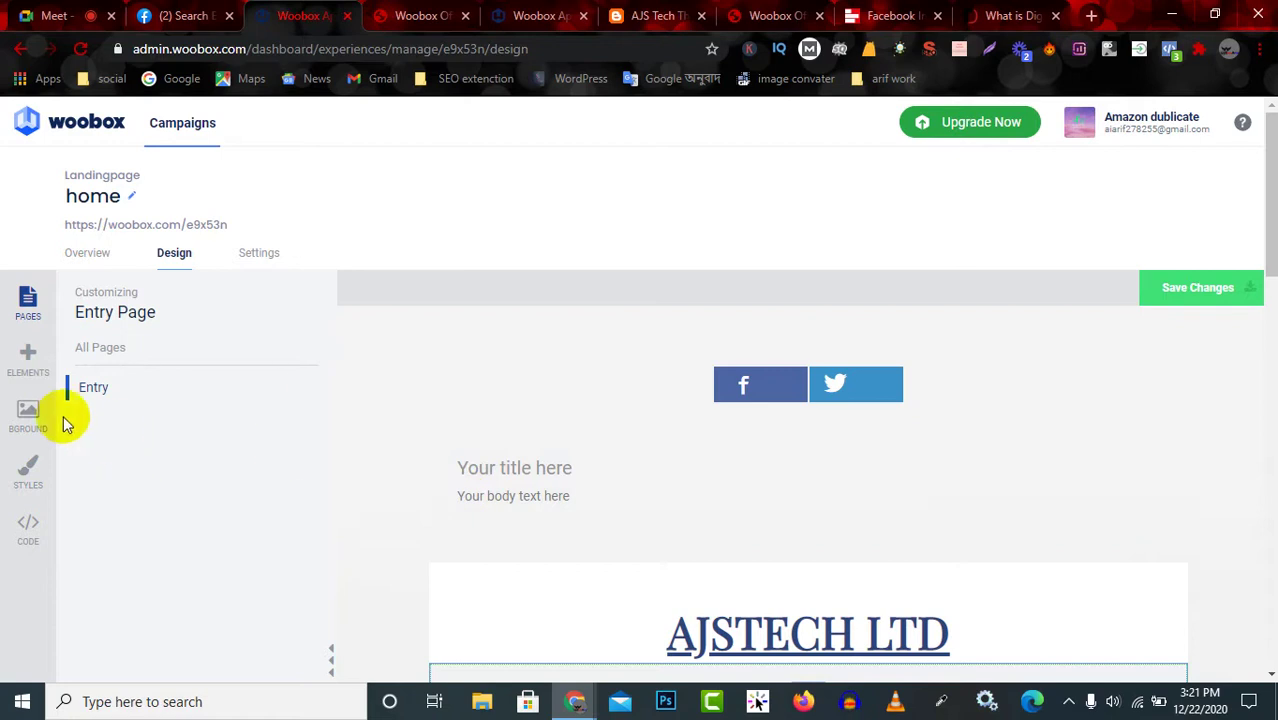
# Add an HTML element from the Elements list, then leave its settings.
pyautogui.click(30, 357)
pyautogui.scroll(-1, 278, 612)
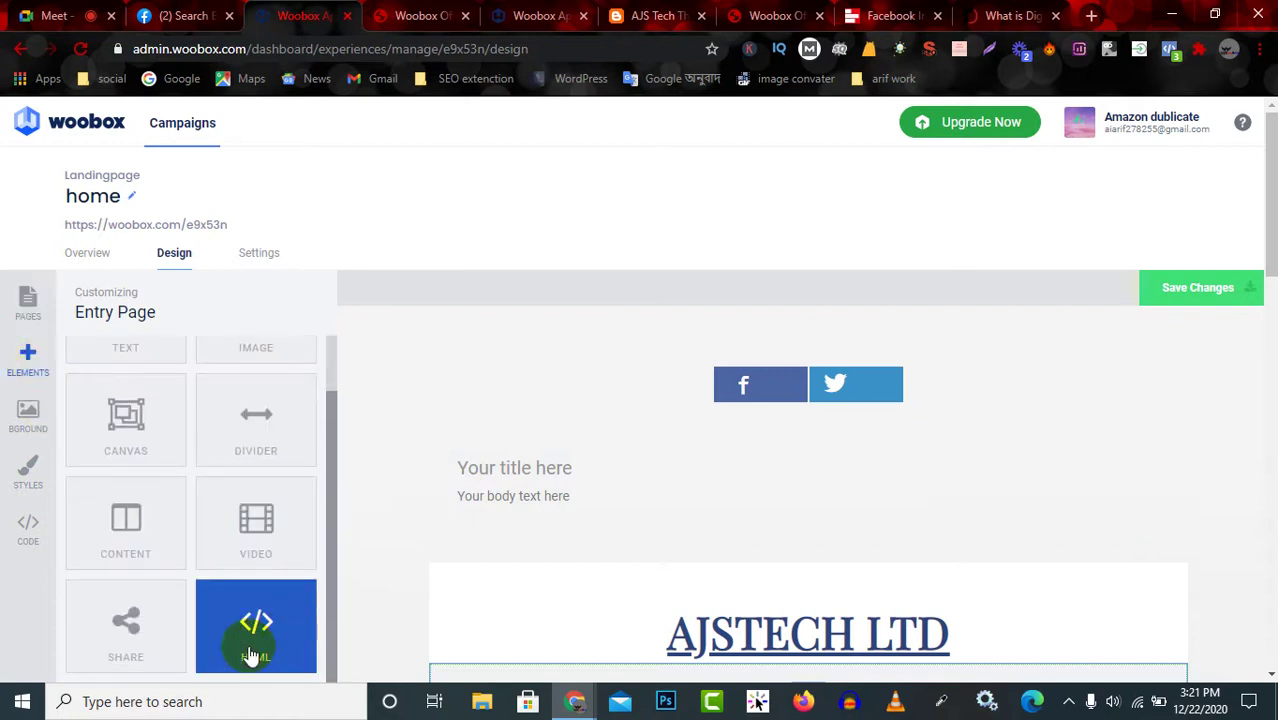
pyautogui.click(261, 625)
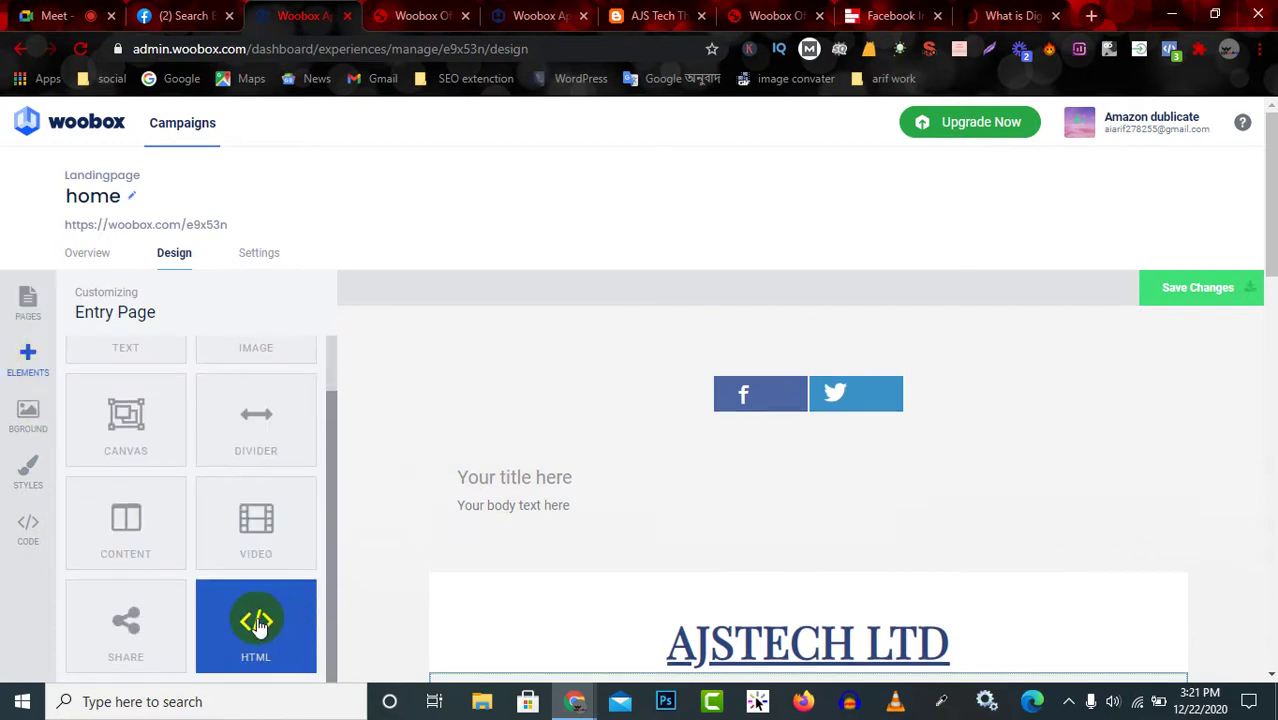
pyautogui.scroll(-4, 380, 575)
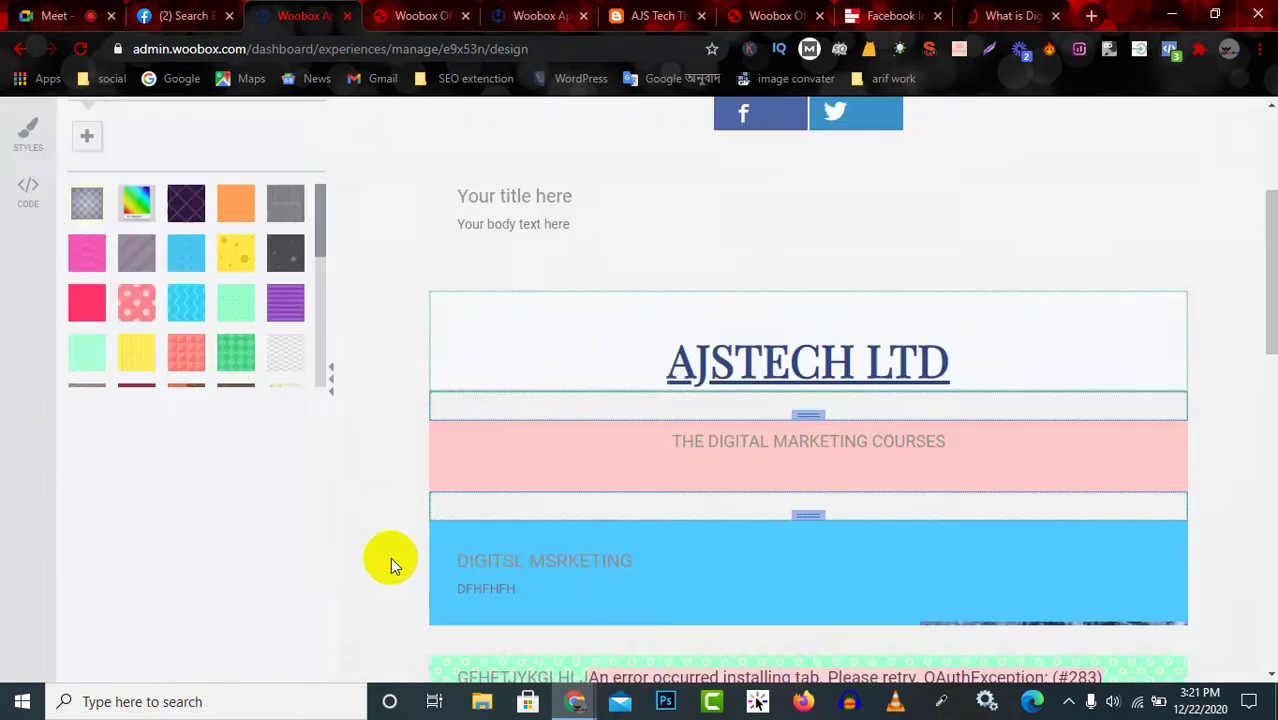
pyautogui.scroll(4, 288, 438)
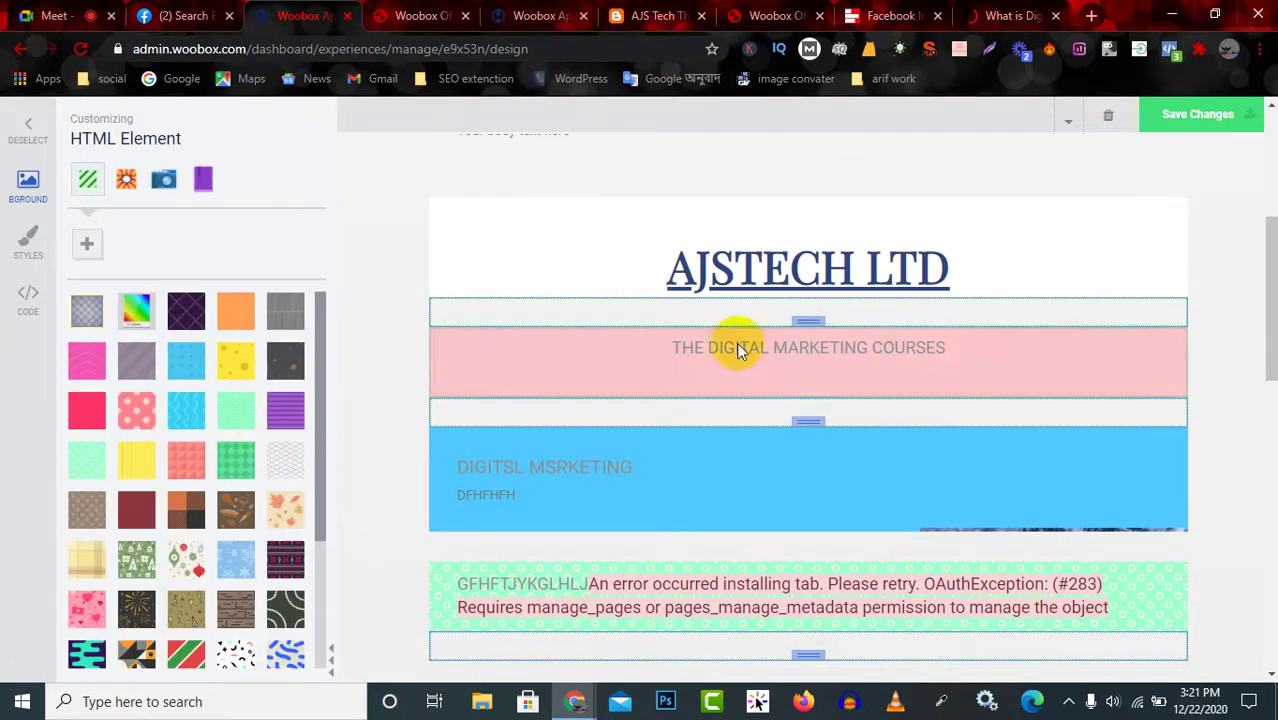
pyautogui.scroll(4, 805, 275)
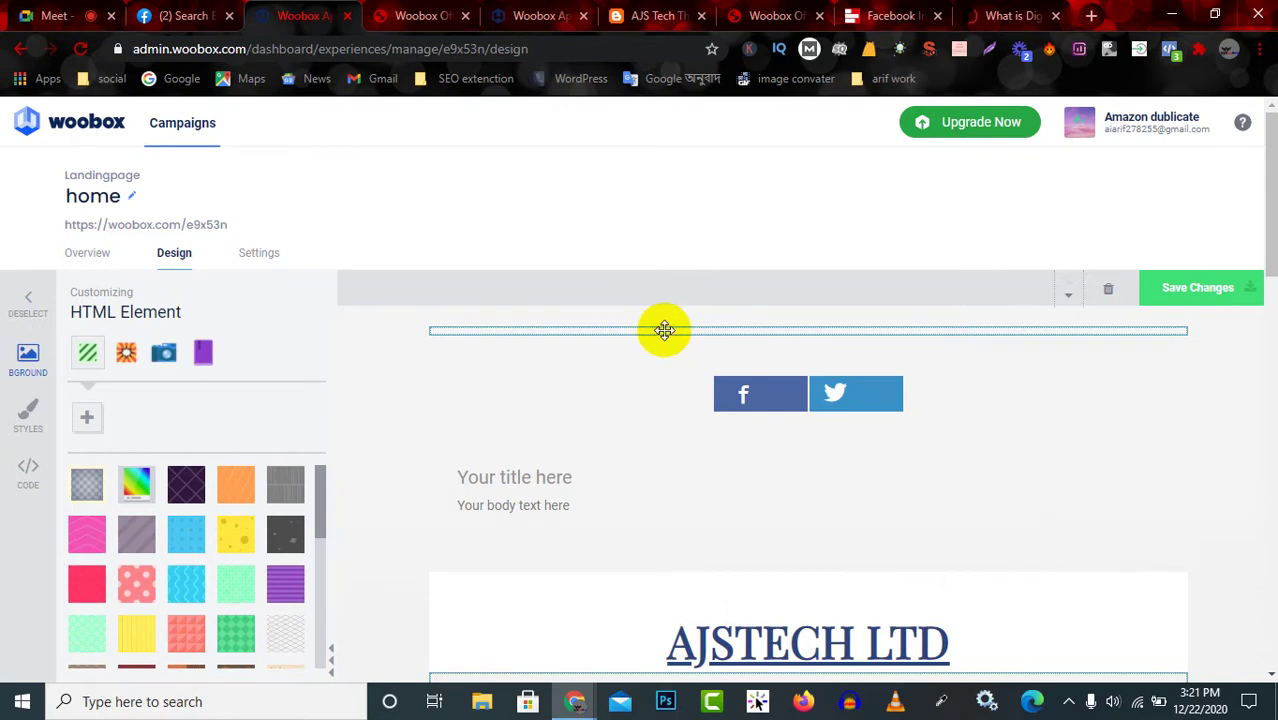
pyautogui.click(20, 322)
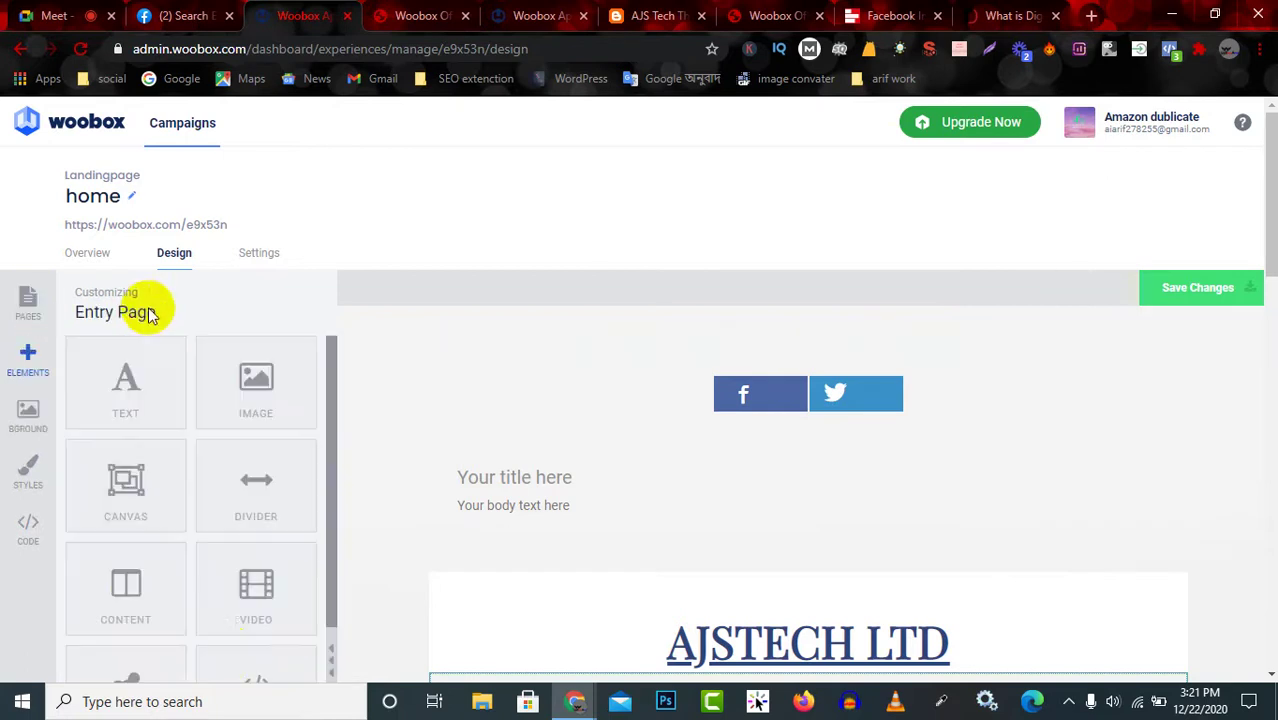
# Add an HTML element at the page top and give it a grey #887e7e background.
pyautogui.scroll(-1, 250, 672)
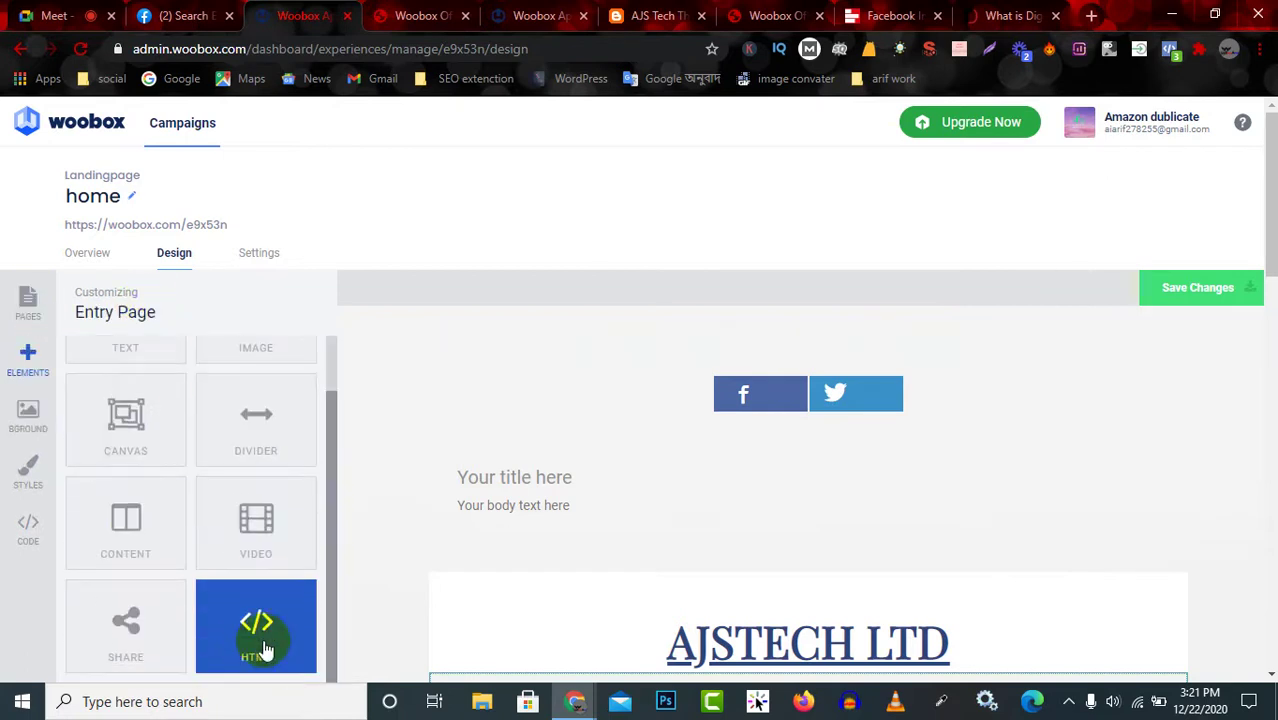
pyautogui.click(250, 660)
pyautogui.click(151, 390)
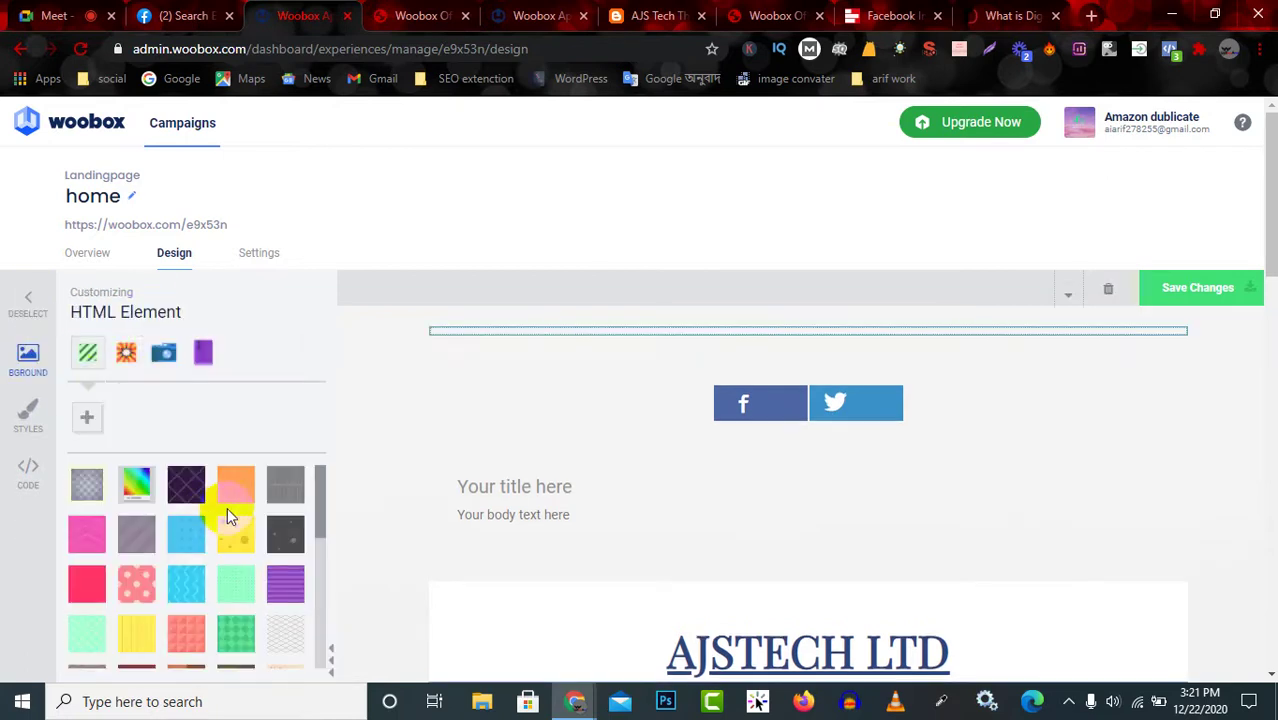
pyautogui.scroll(-5, 170, 550)
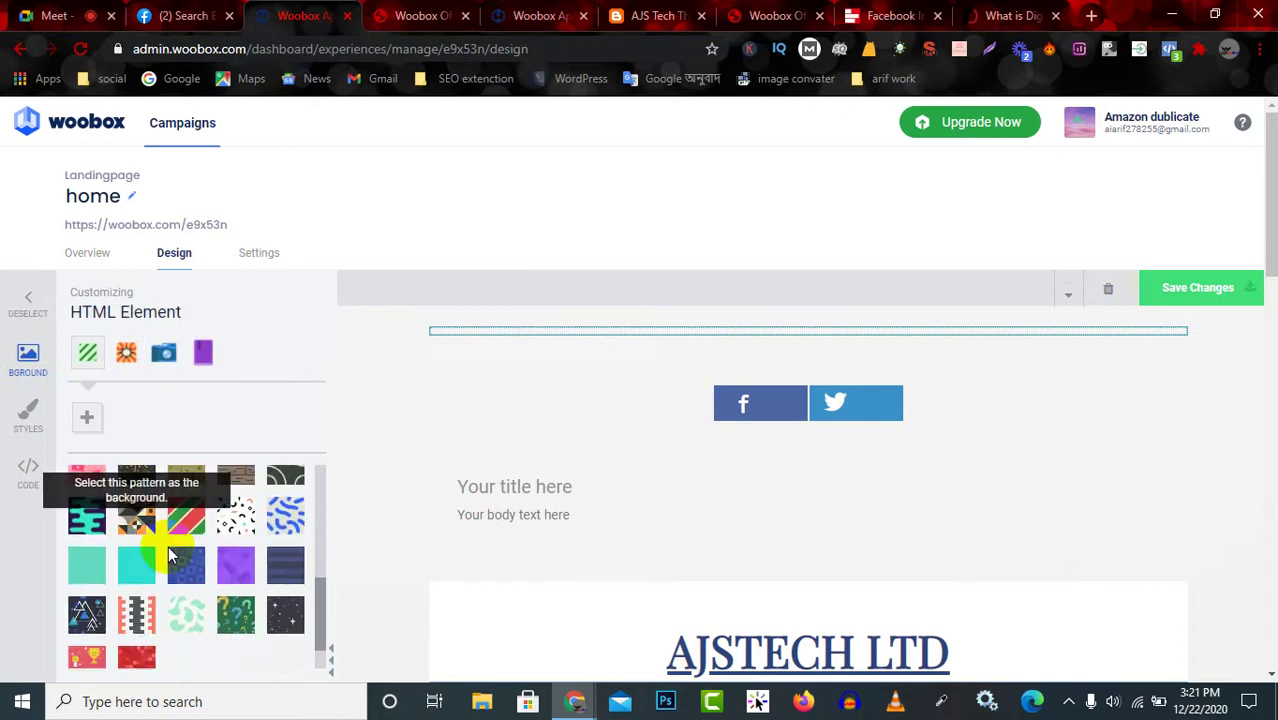
pyautogui.scroll(6, 238, 576)
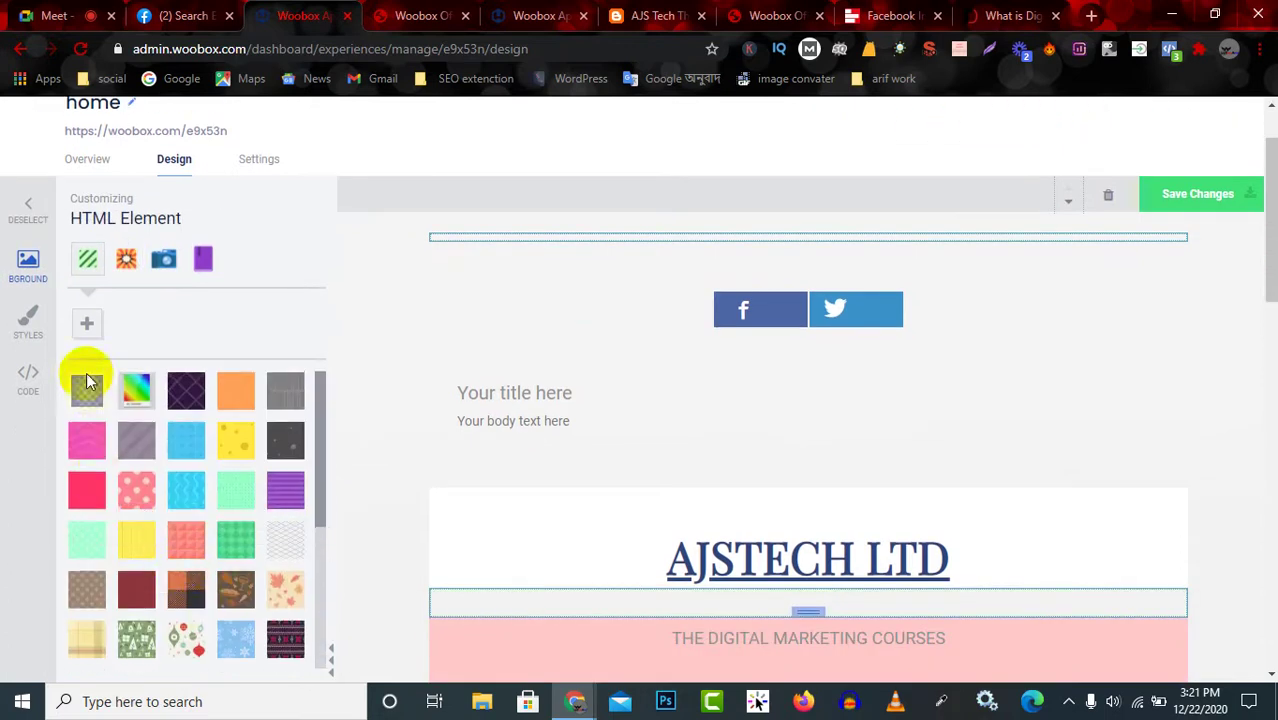
pyautogui.click(88, 321)
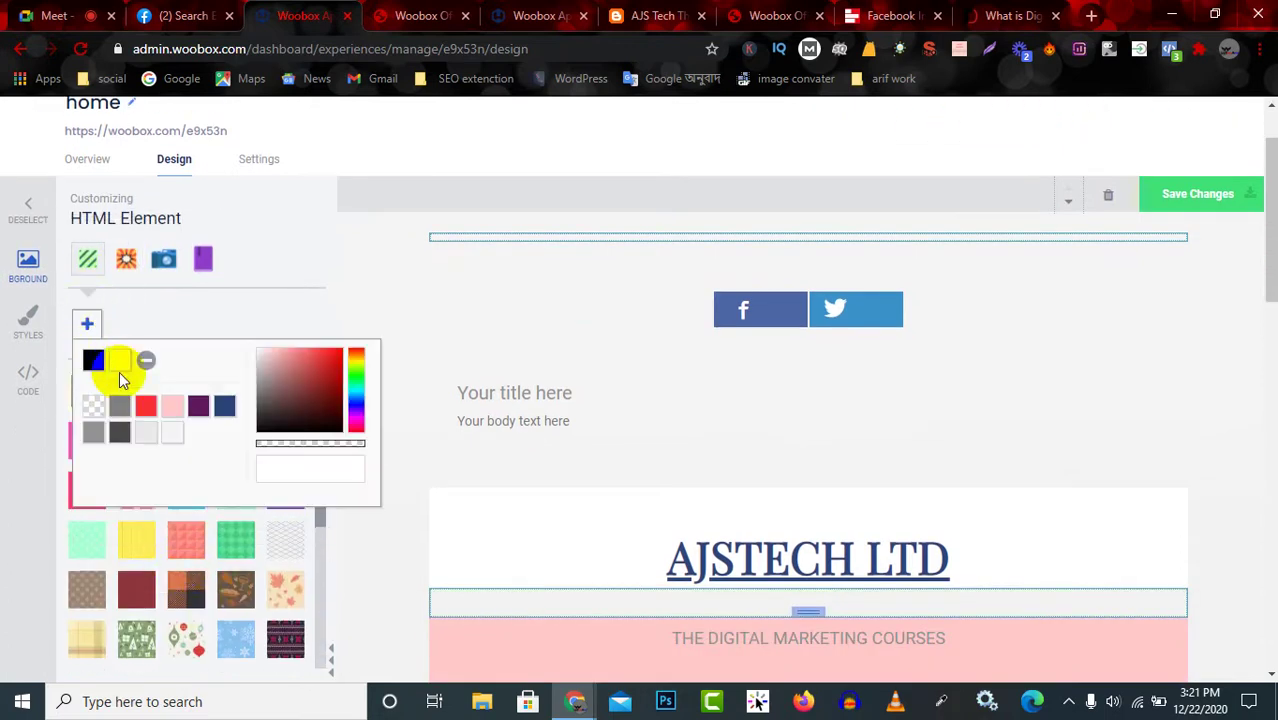
pyautogui.moveTo(312, 398); pyautogui.dragTo(261, 385)
pyautogui.click(213, 317)
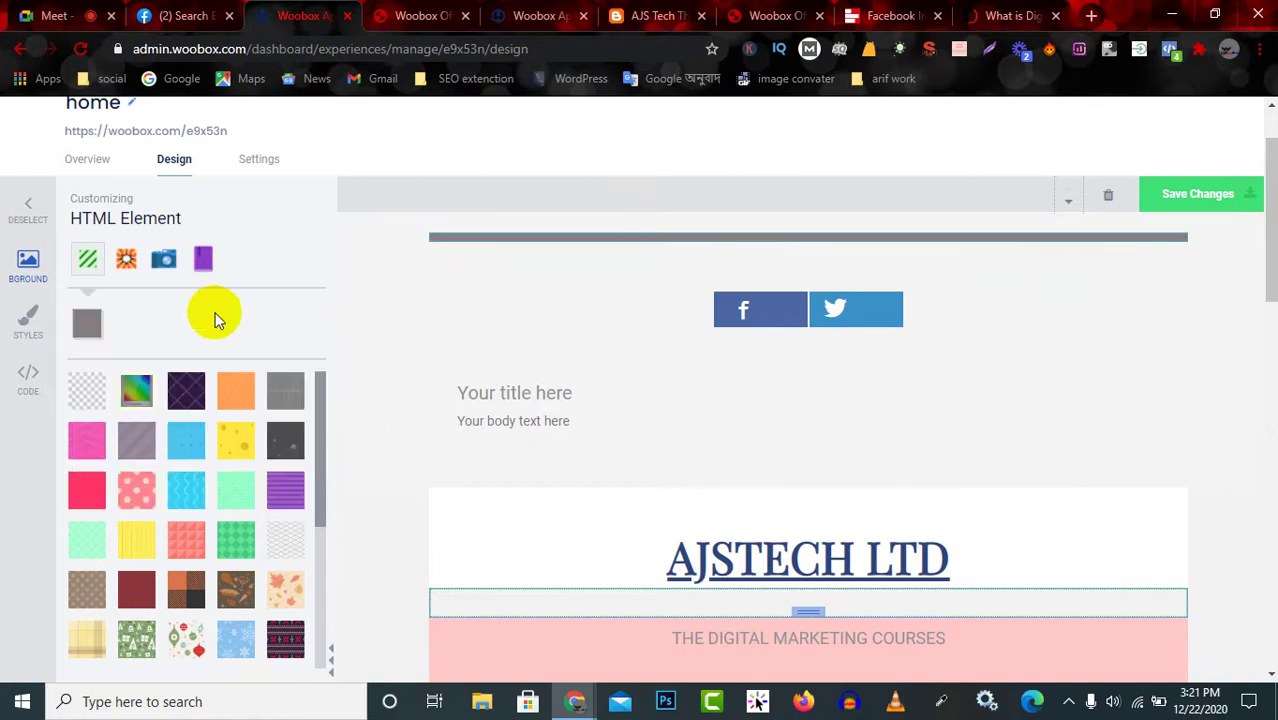
pyautogui.click(27, 213)
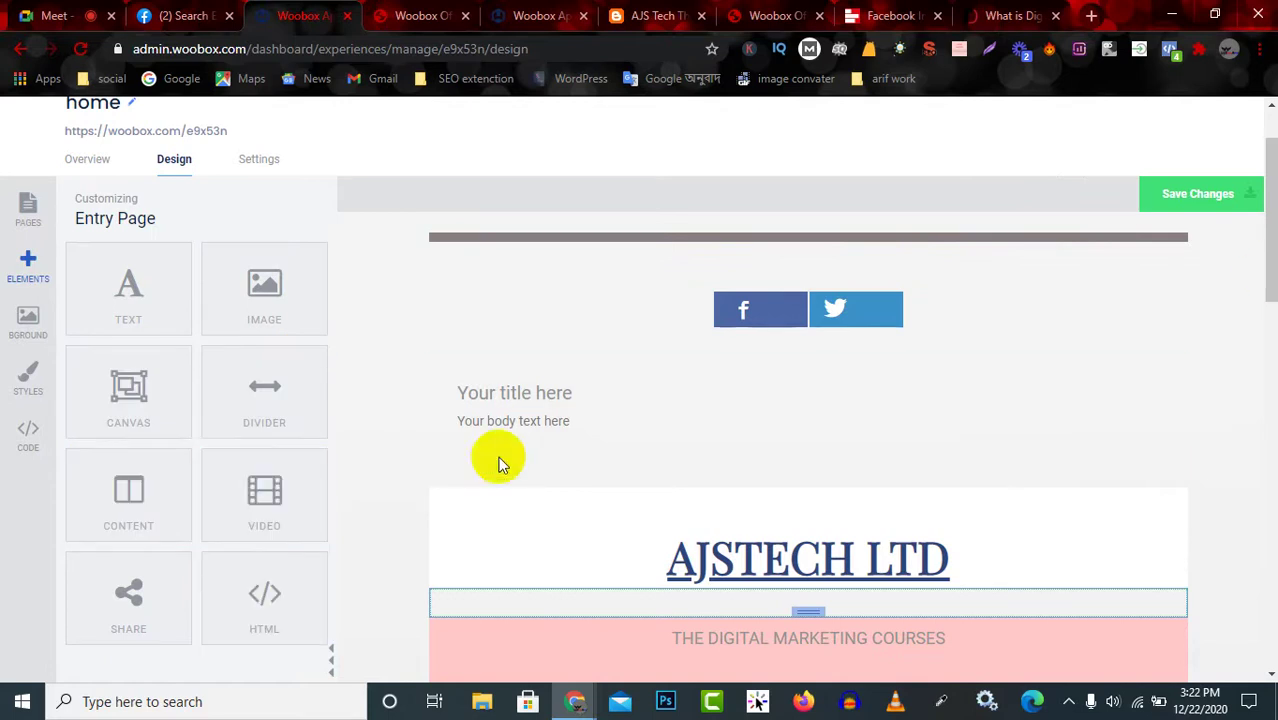
# Scroll through the finished landing page preview, then switch to the Google Meet call.
pyautogui.scroll(-5, 505, 460)
pyautogui.scroll(-8, 512, 460)
pyautogui.scroll(11, 512, 460)
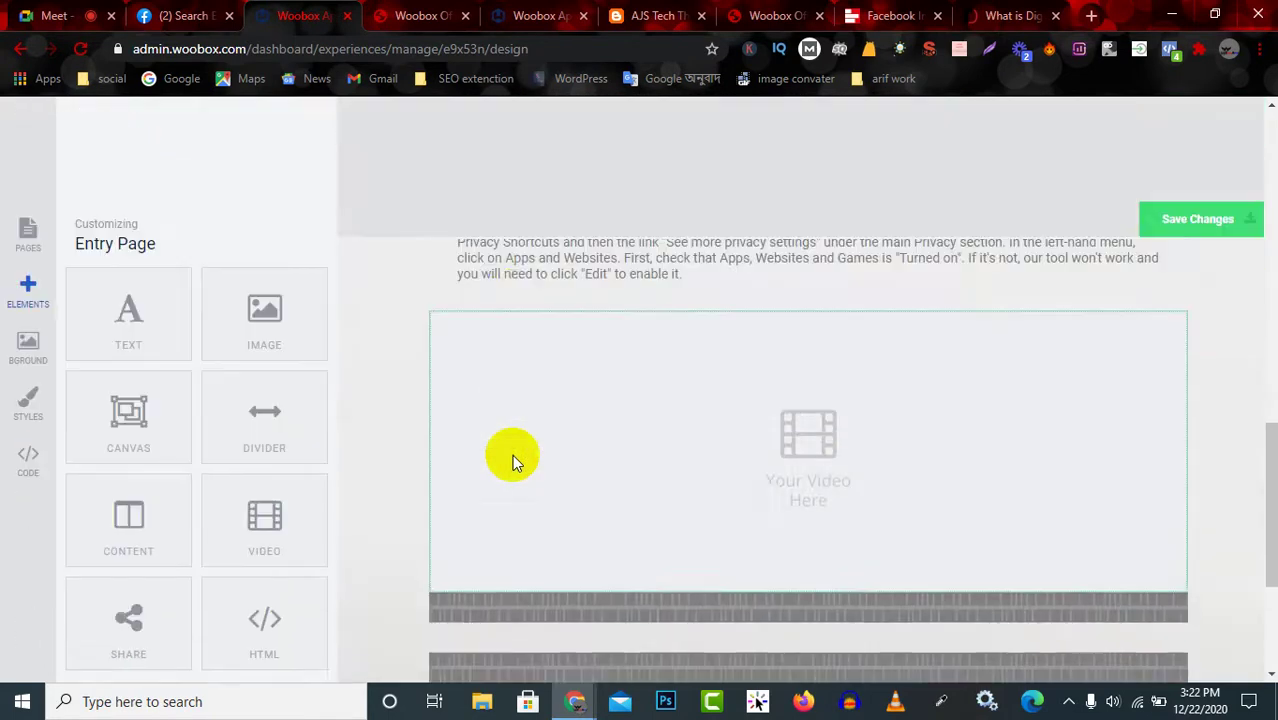
pyautogui.scroll(3, 505, 465)
pyautogui.scroll(-5, 57, 399)
pyautogui.scroll(2, 379, 451)
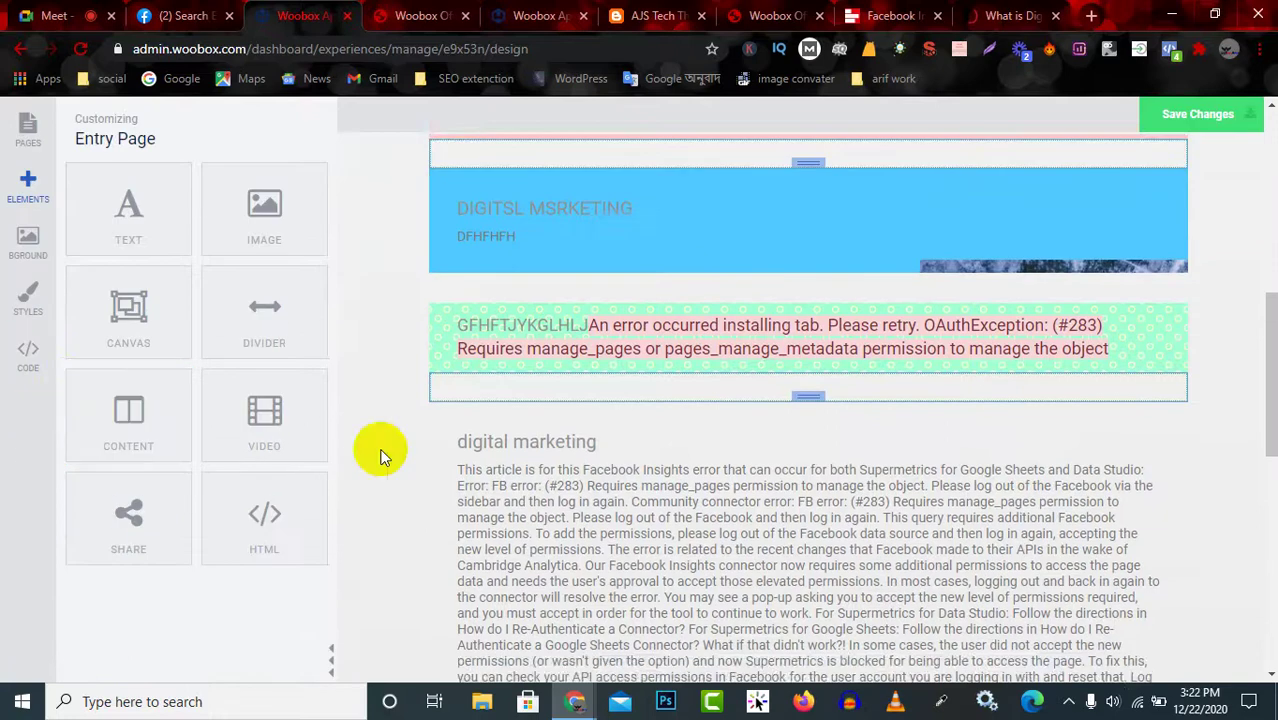
pyautogui.scroll(3, 685, 465)
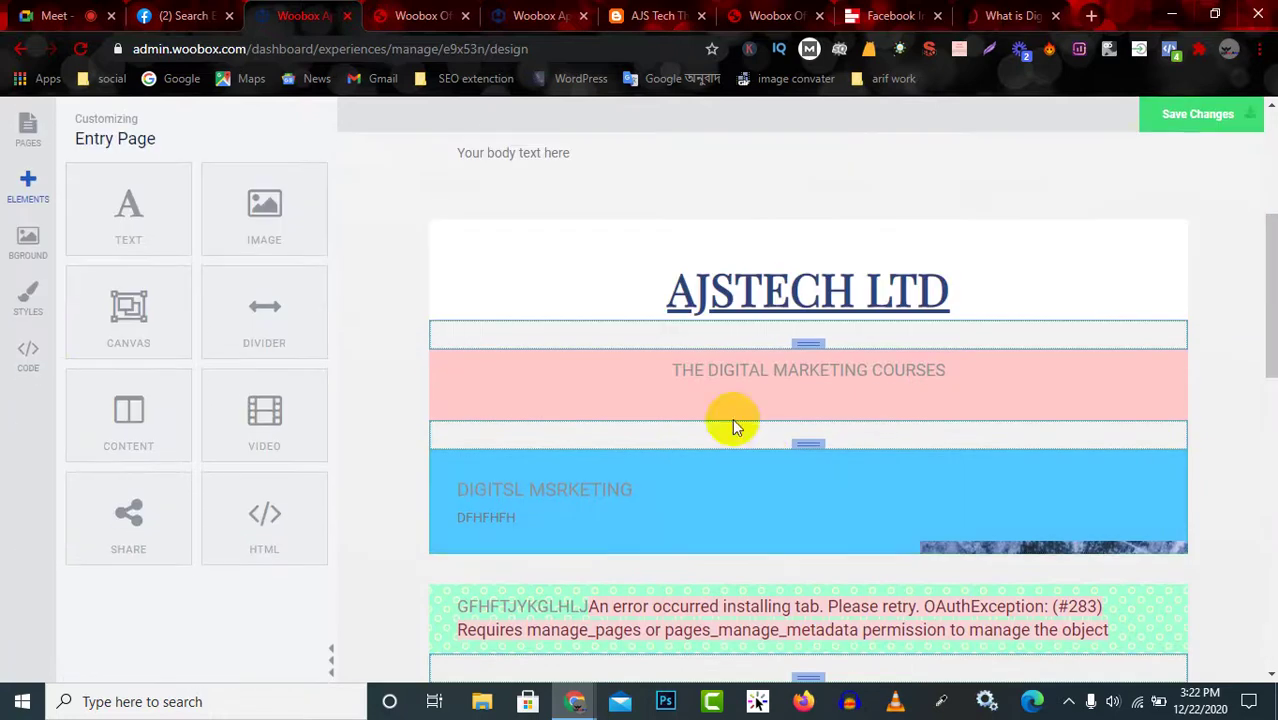
pyautogui.click(44, 8)
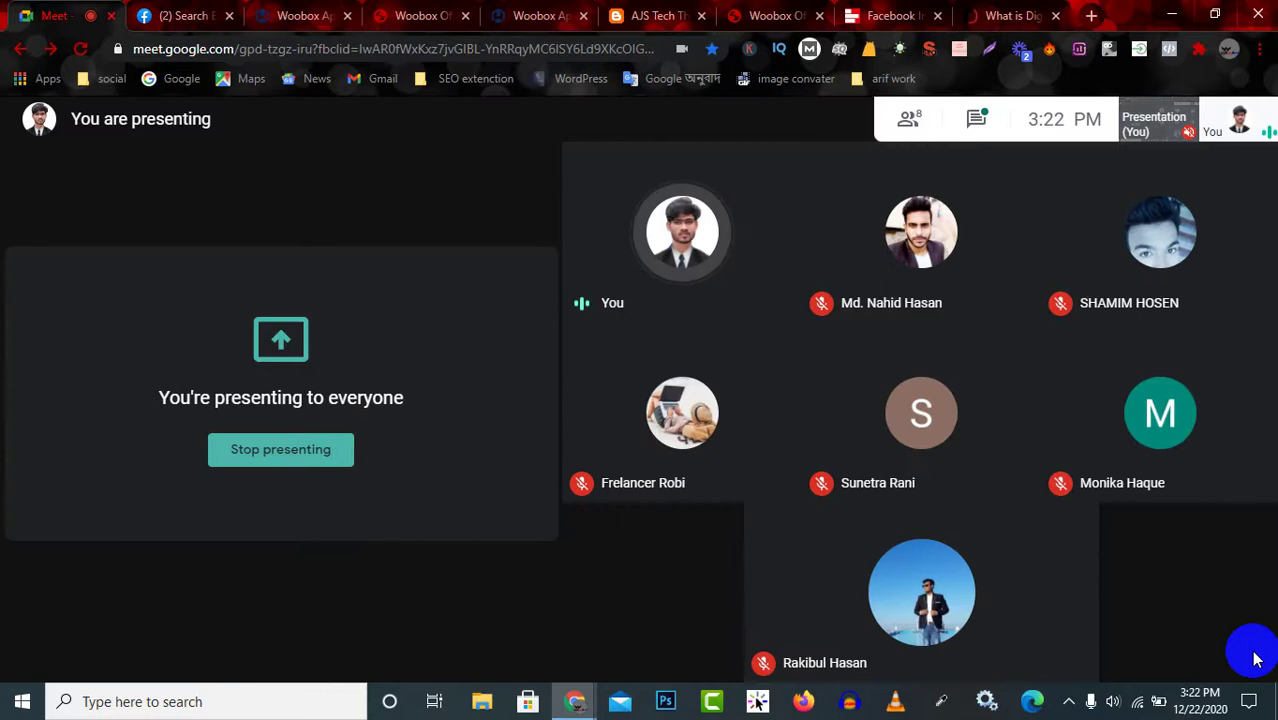
pyautogui.click(975, 120)
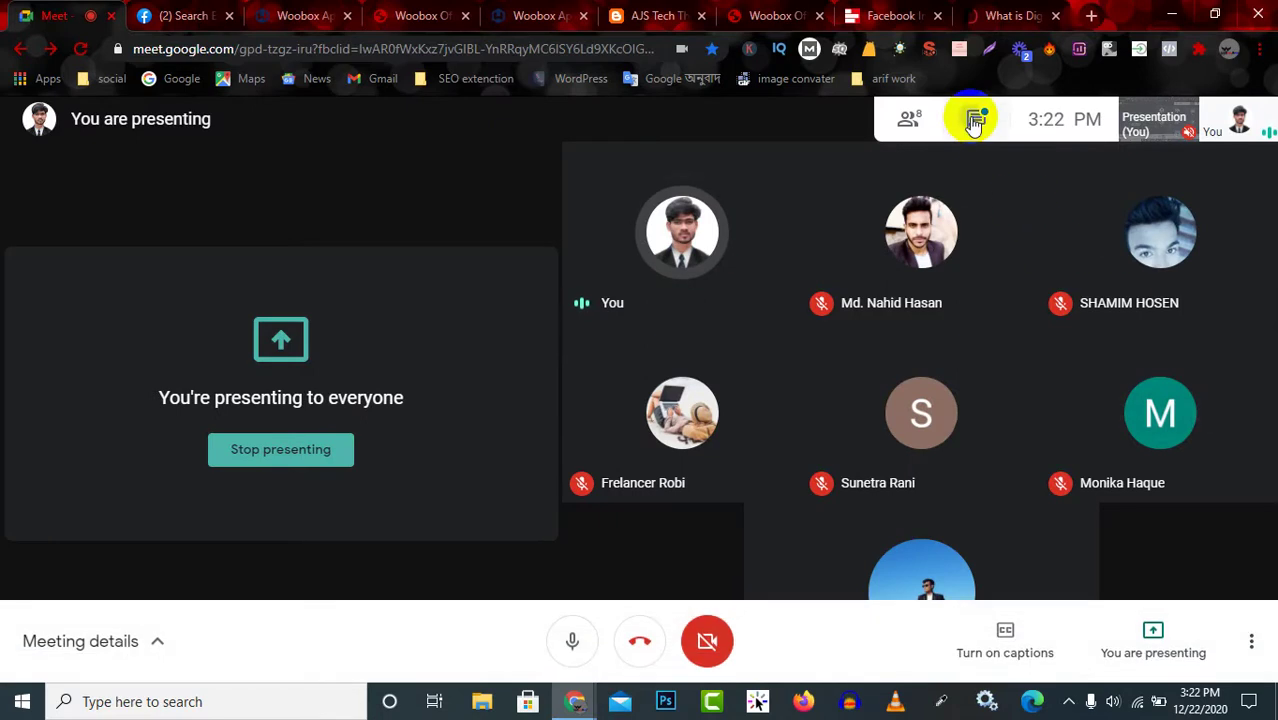
pyautogui.click(974, 117)
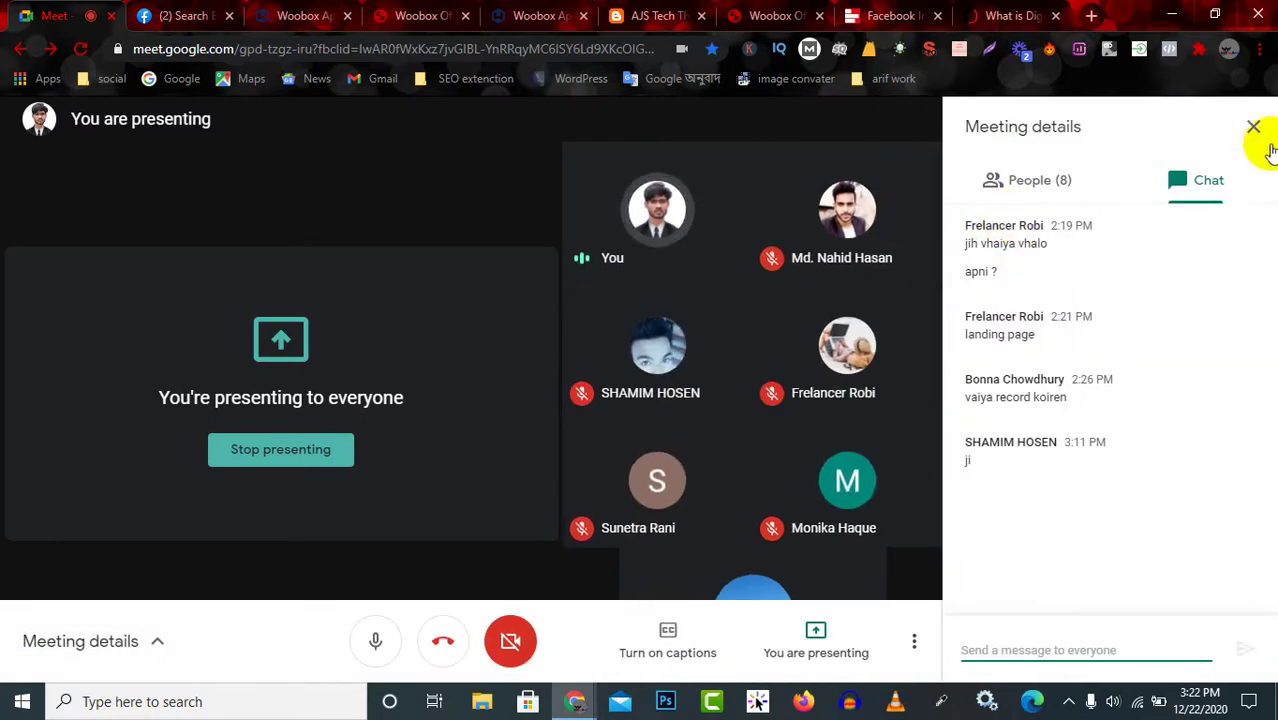
pyautogui.click(1254, 126)
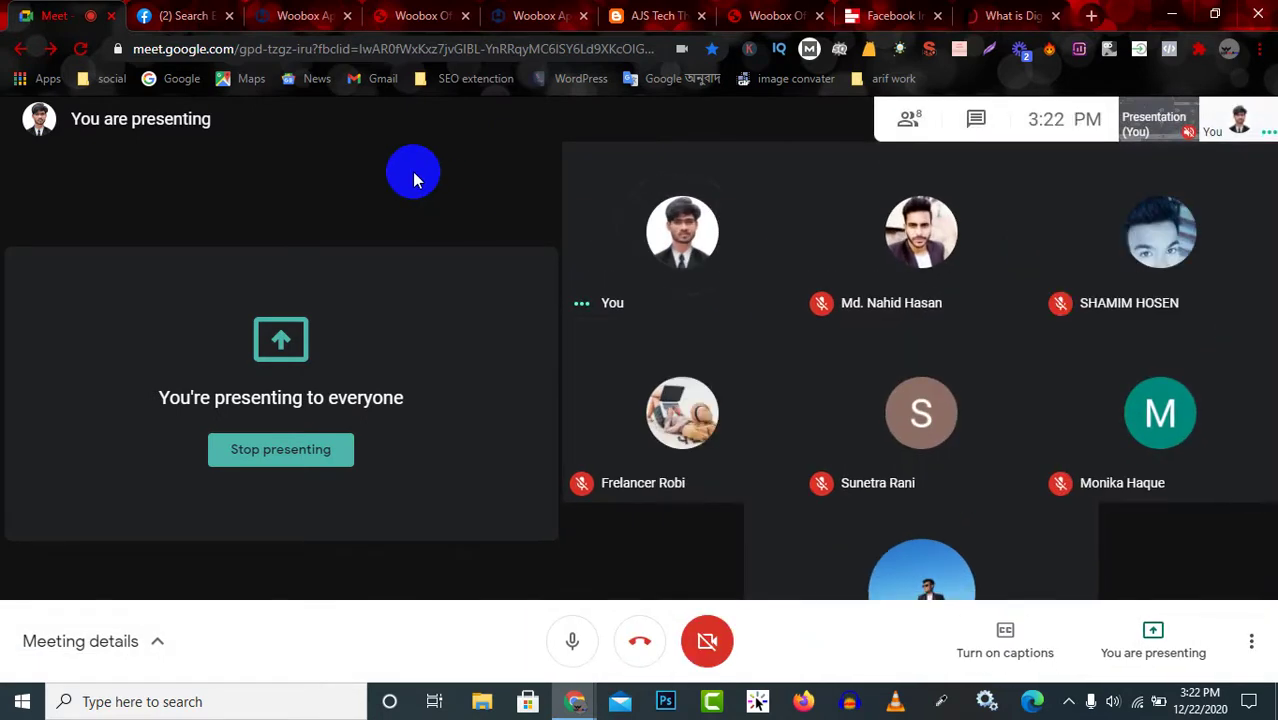
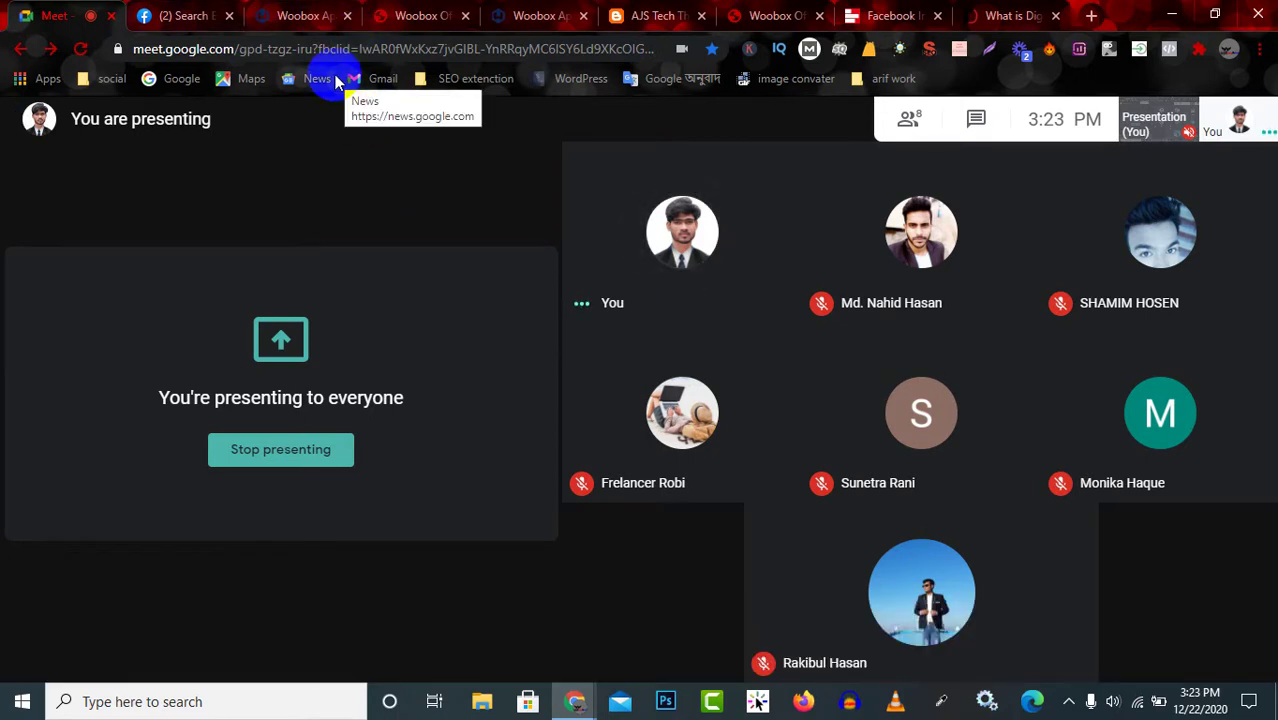
# Look over the Woobox campaign editor and its page list, then the Facebook page settings.
pyautogui.click(413, 15)
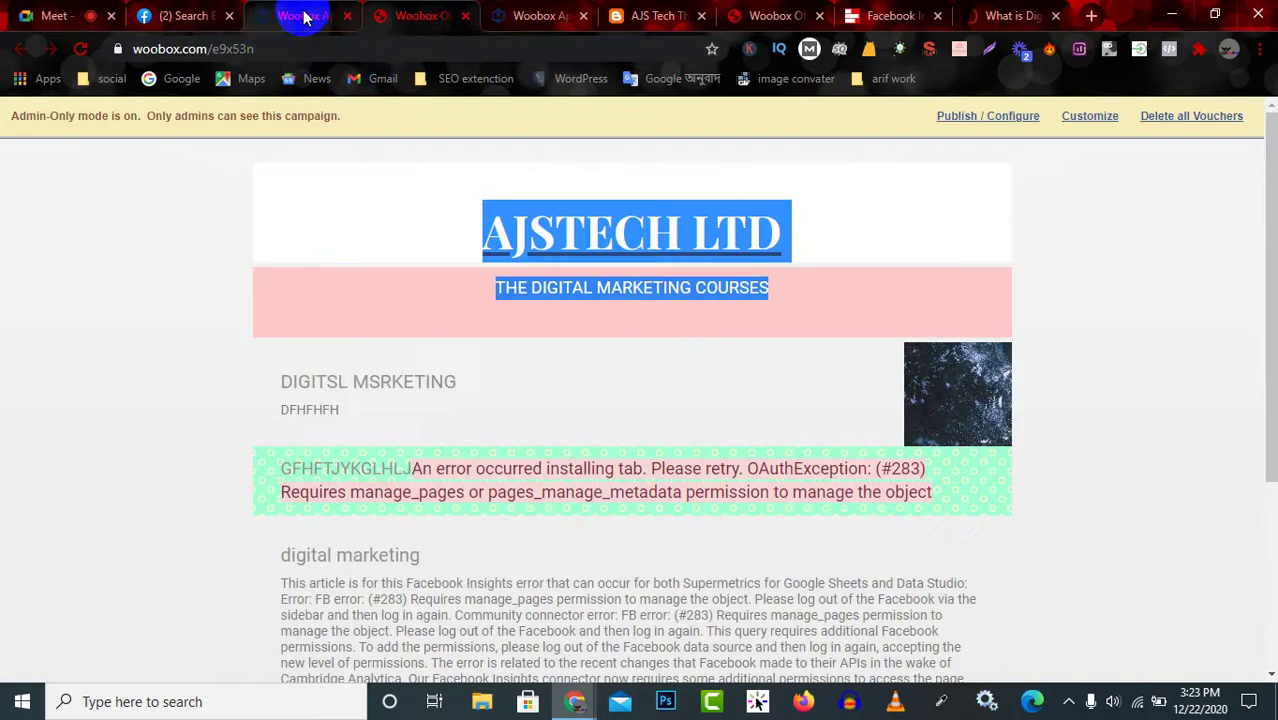
pyautogui.click(305, 16)
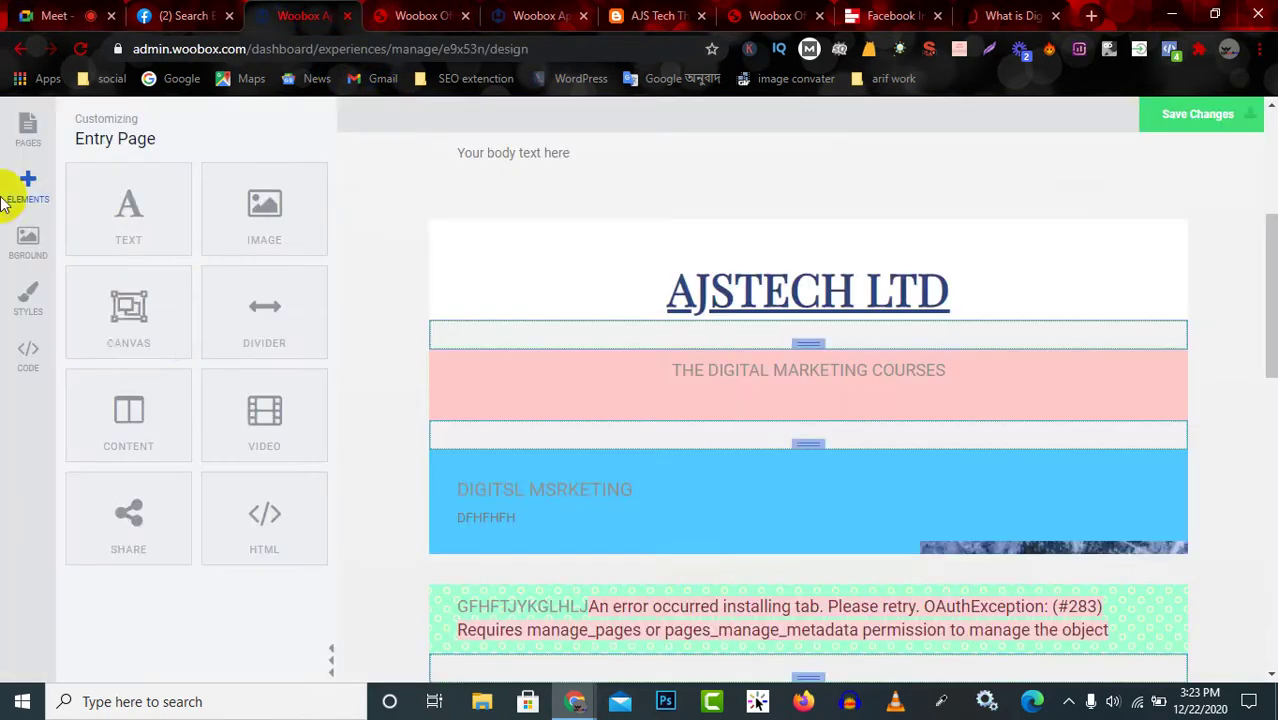
pyautogui.click(24, 128)
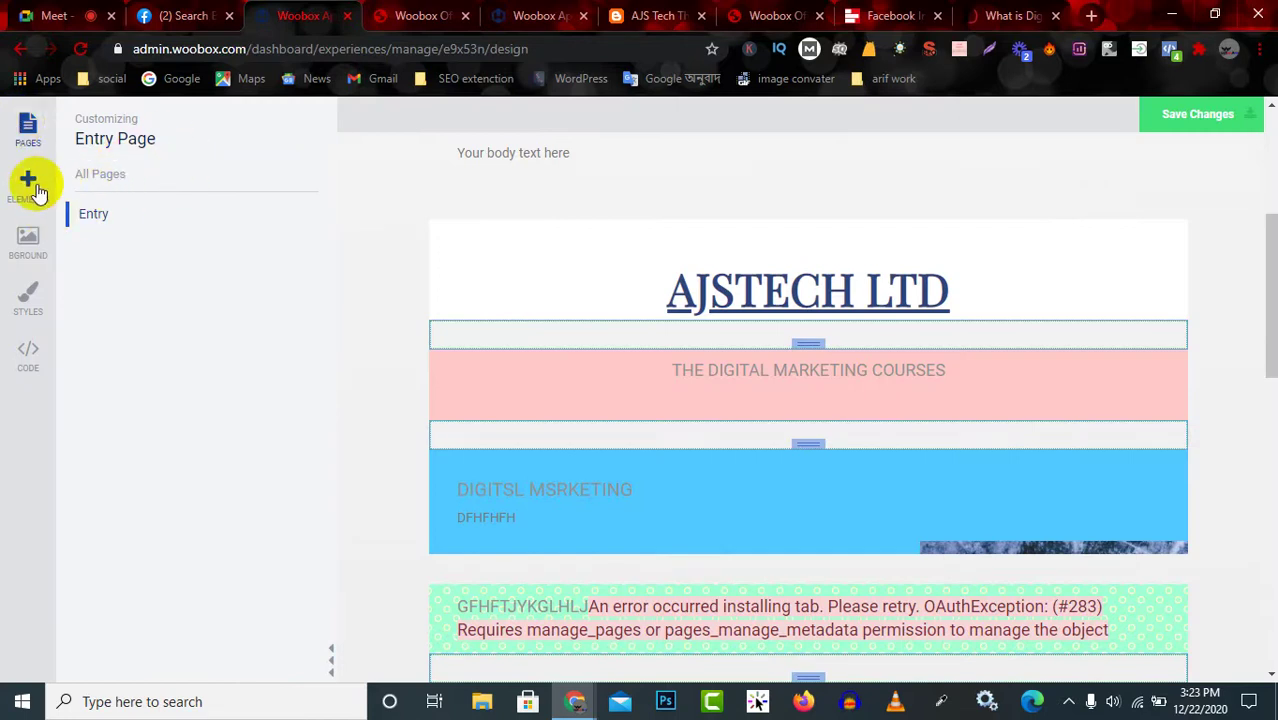
pyautogui.click(183, 12)
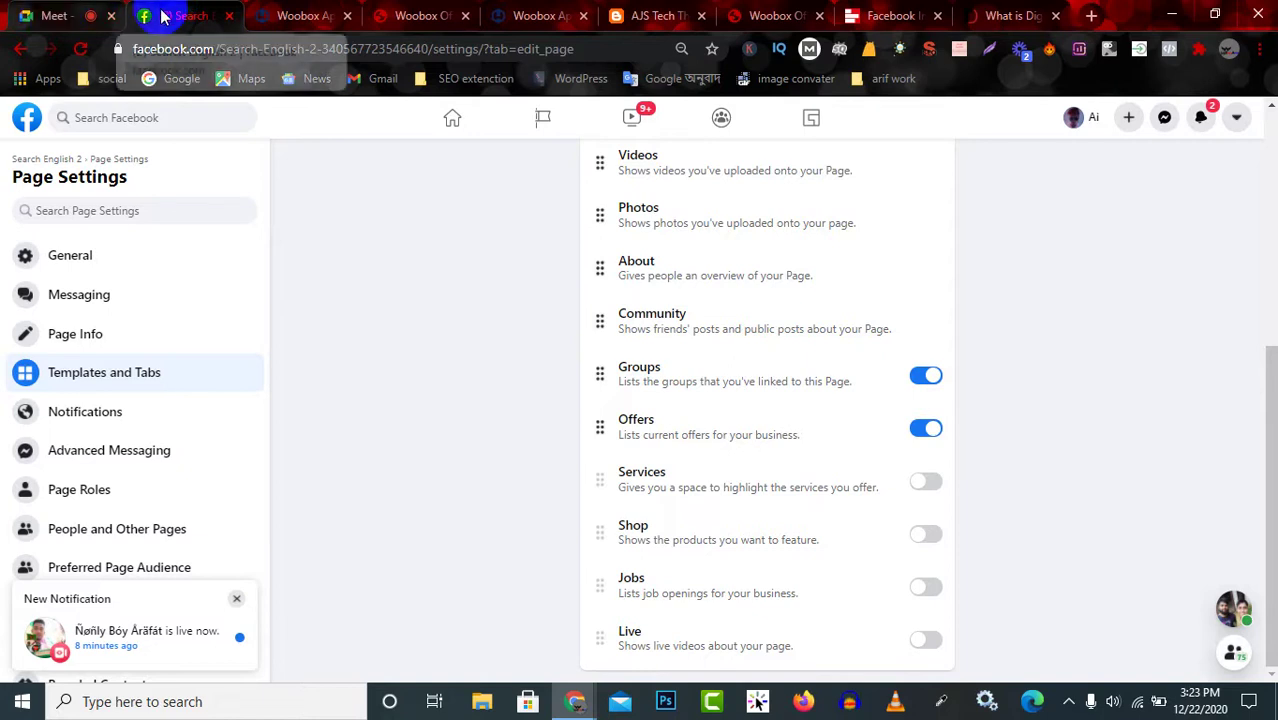
# Close the Facebook, Woobox, blog and article tabs, leaving only Google Meet.
pyautogui.click(230, 16)
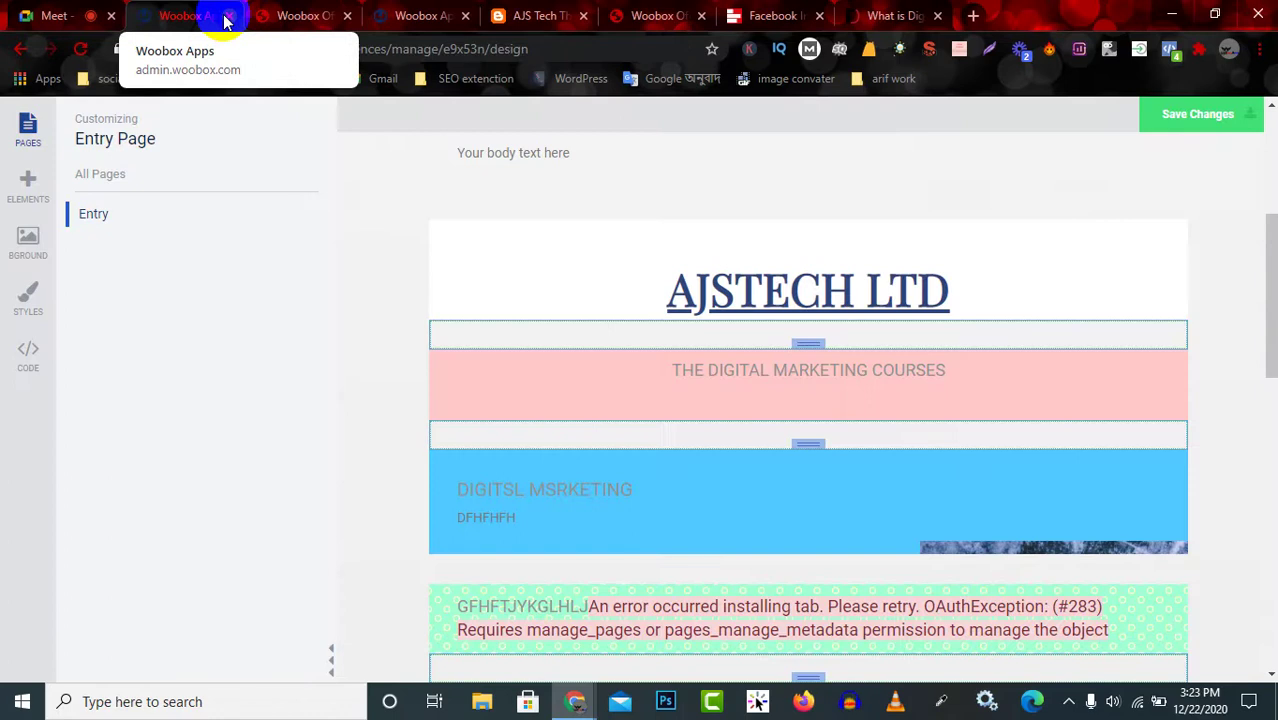
pyautogui.click(230, 16)
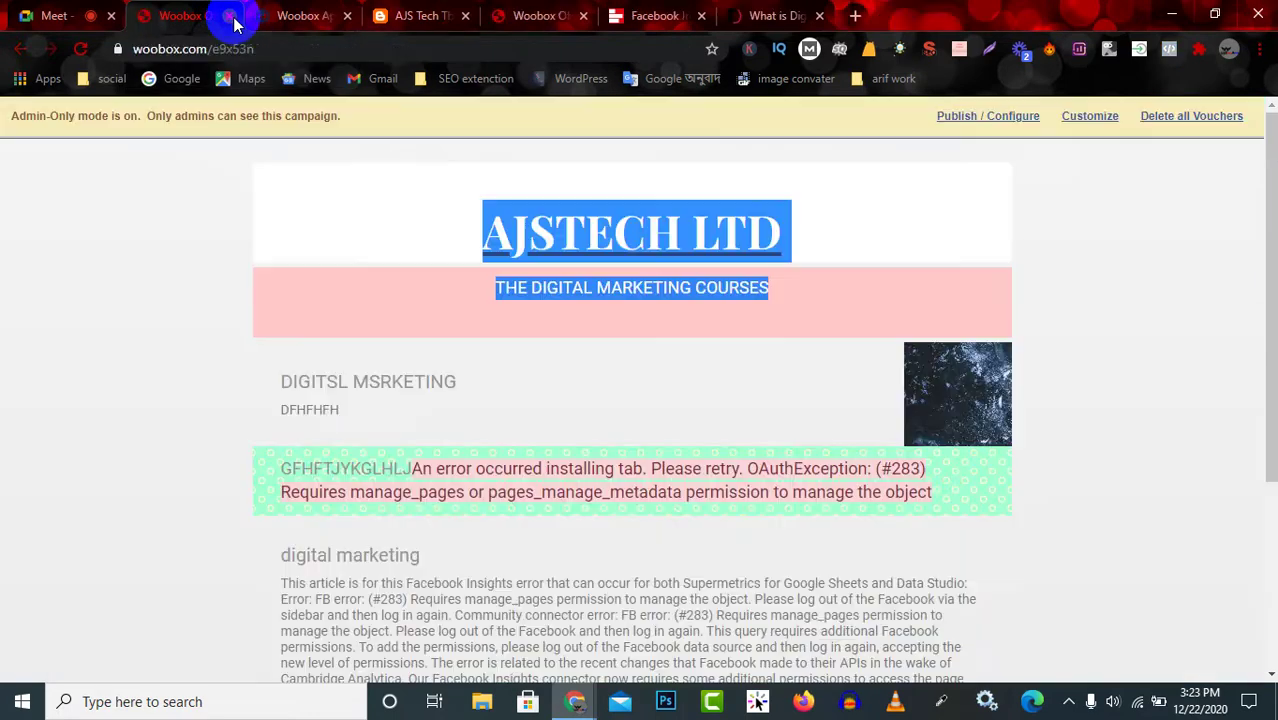
pyautogui.click(231, 17)
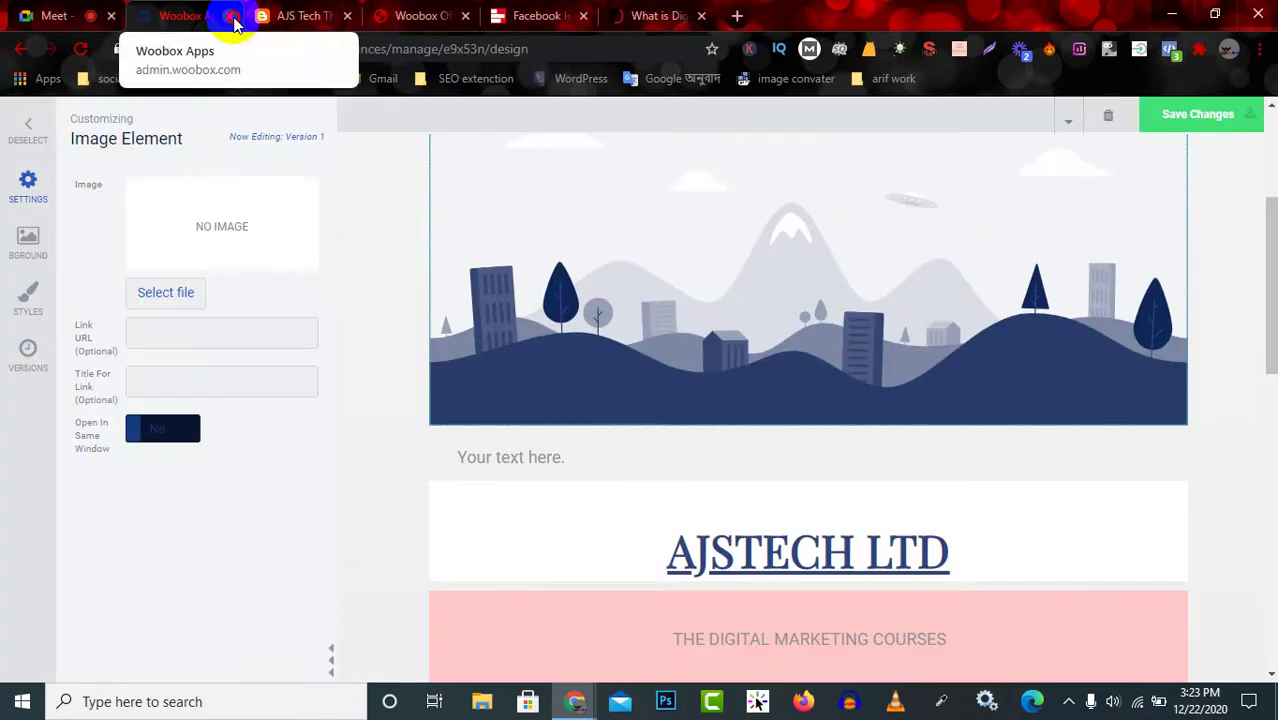
pyautogui.click(231, 17)
pyautogui.click(231, 17)
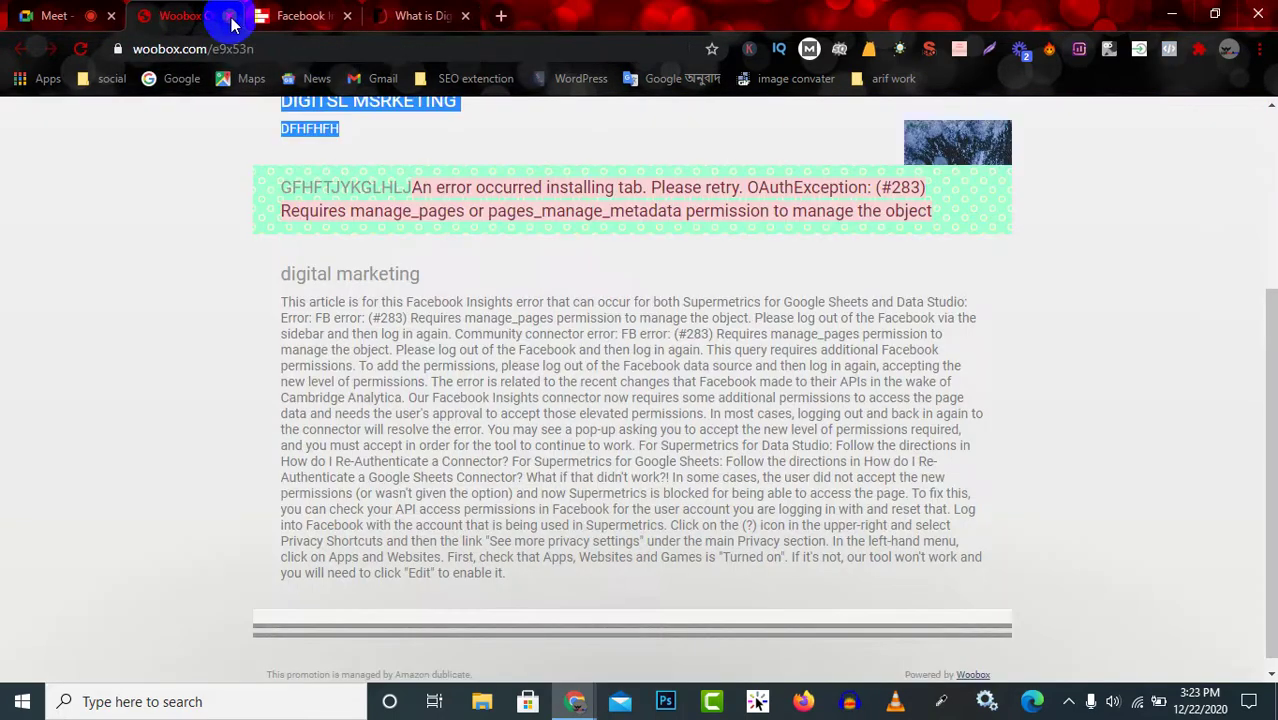
pyautogui.click(230, 17)
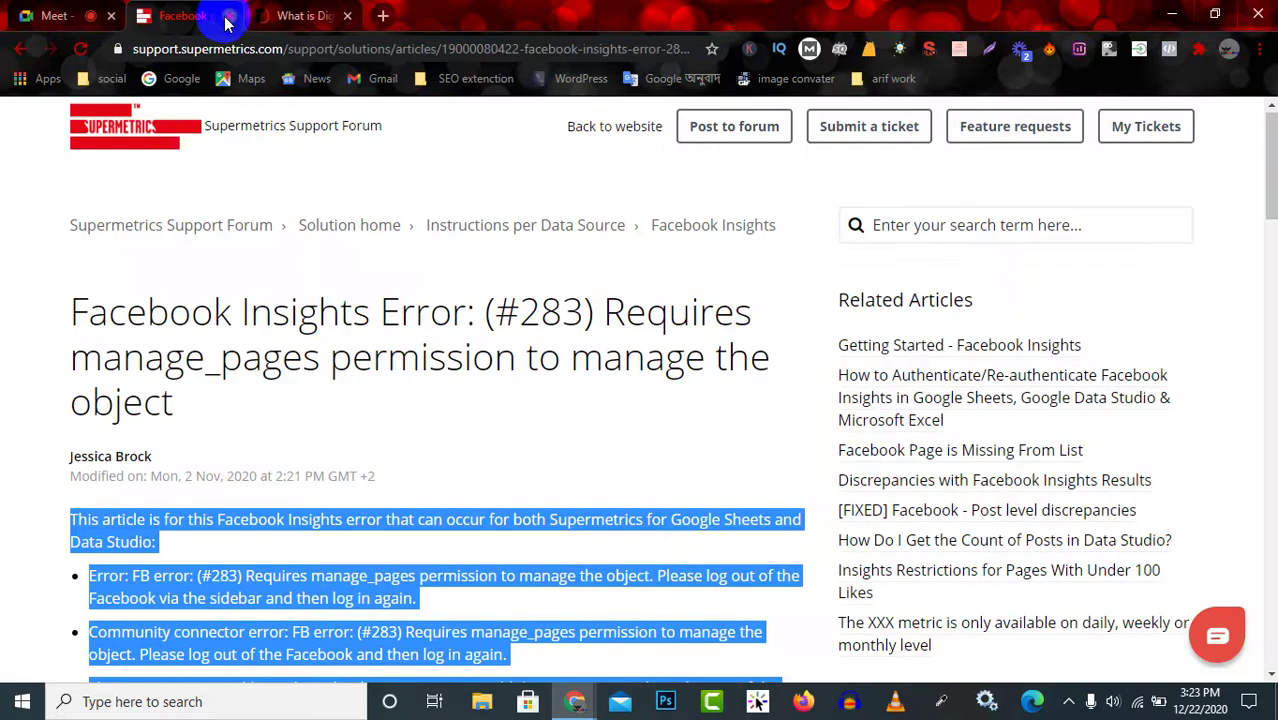
pyautogui.click(230, 17)
pyautogui.click(229, 18)
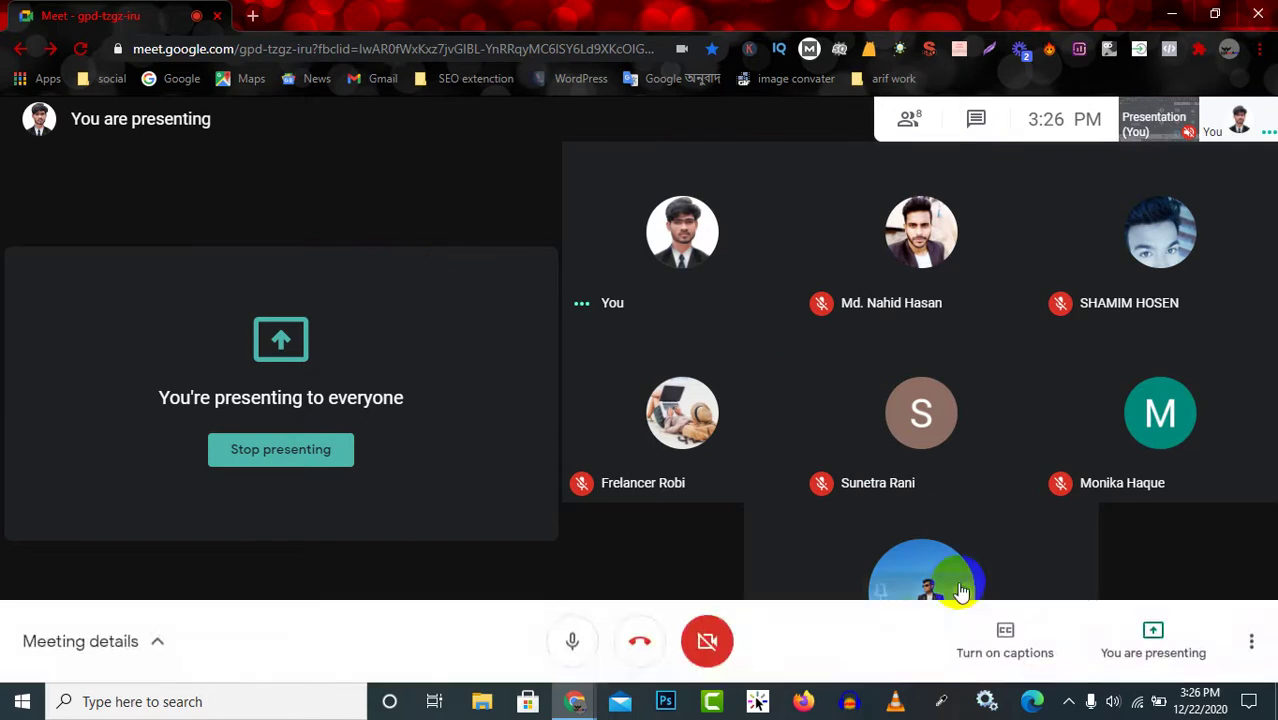
# Mute your microphone from the taskbar's hidden icons tray while presenting.
pyautogui.click(1068, 702)
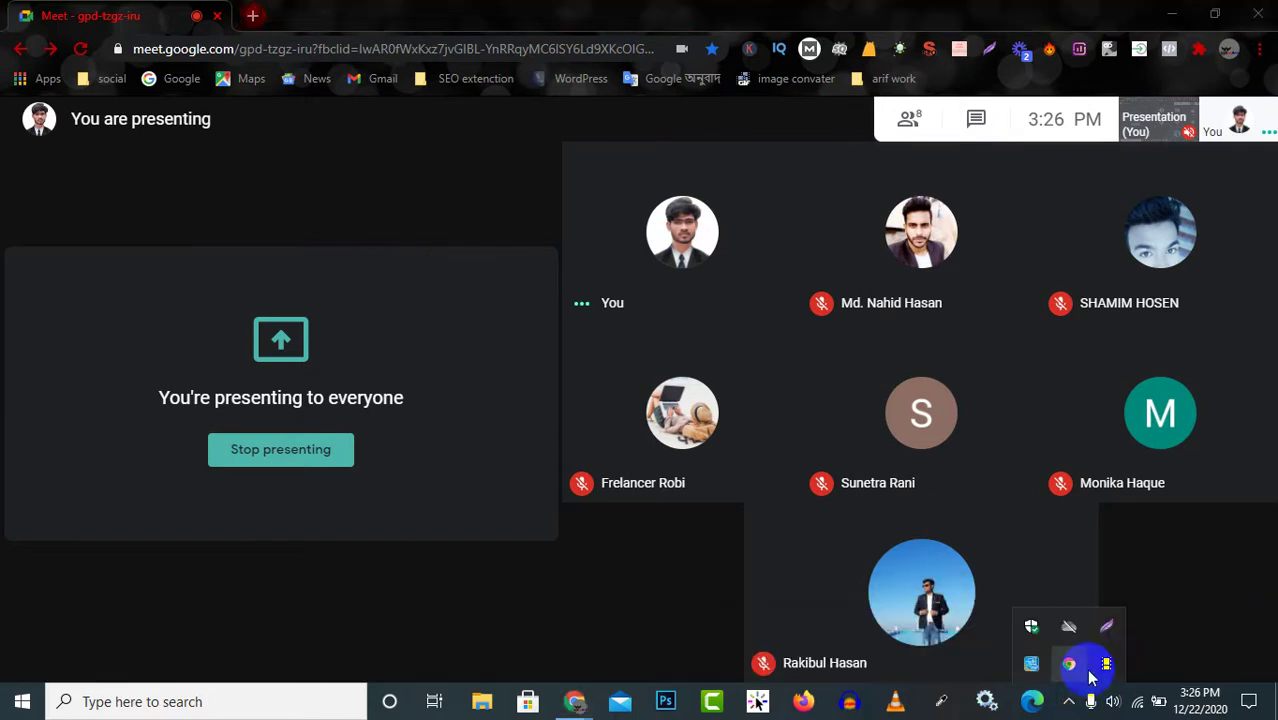
pyautogui.click(1069, 663)
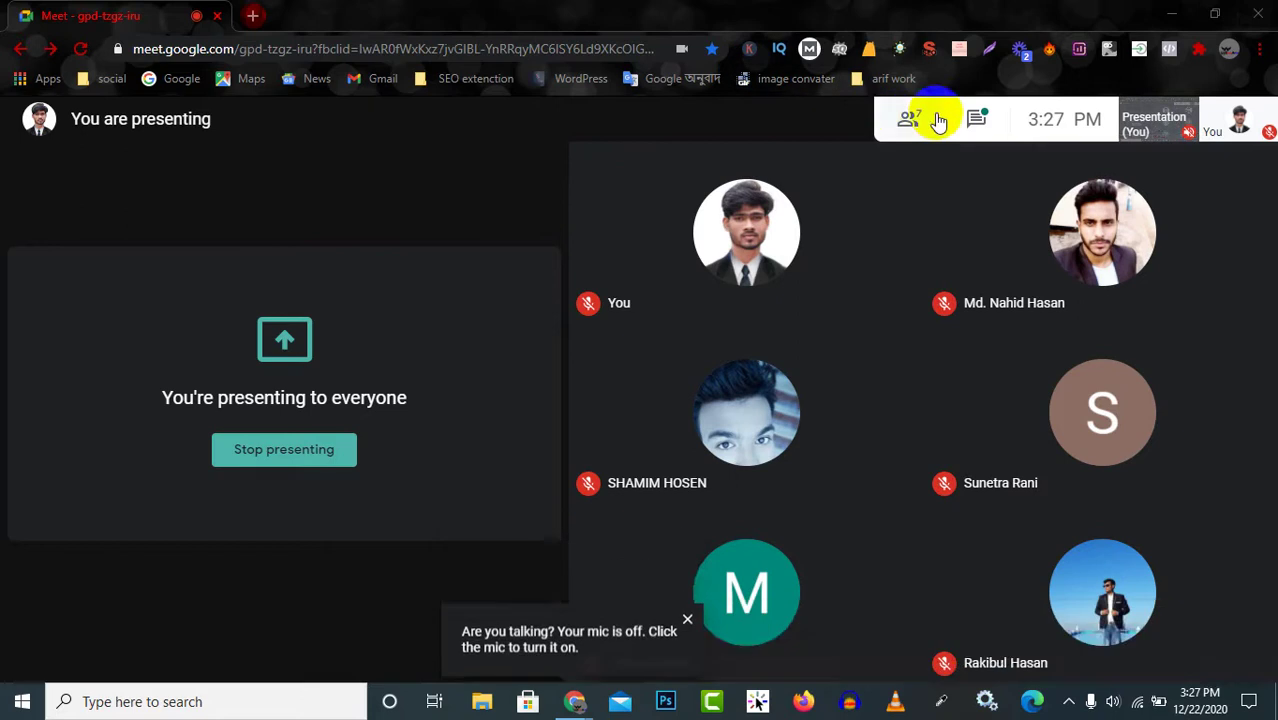
# Read the meeting chat, close it, and turn your microphone back on.
pyautogui.click(976, 119)
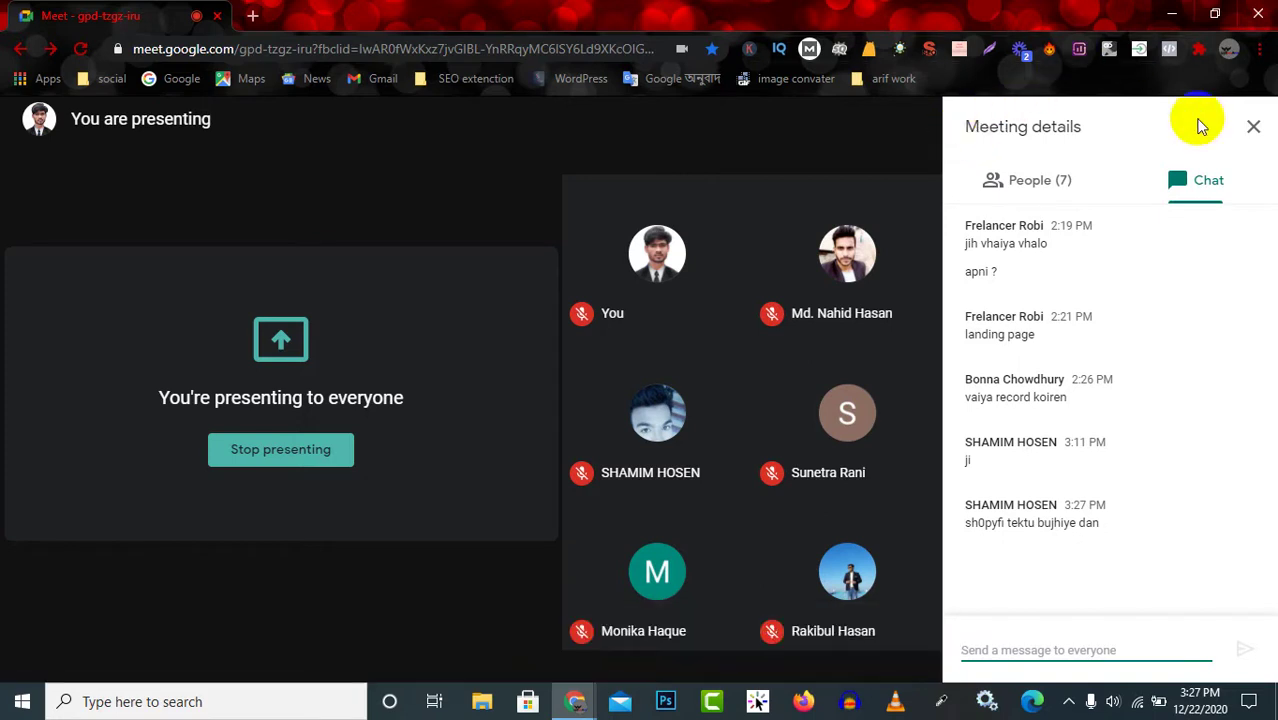
pyautogui.click(1253, 130)
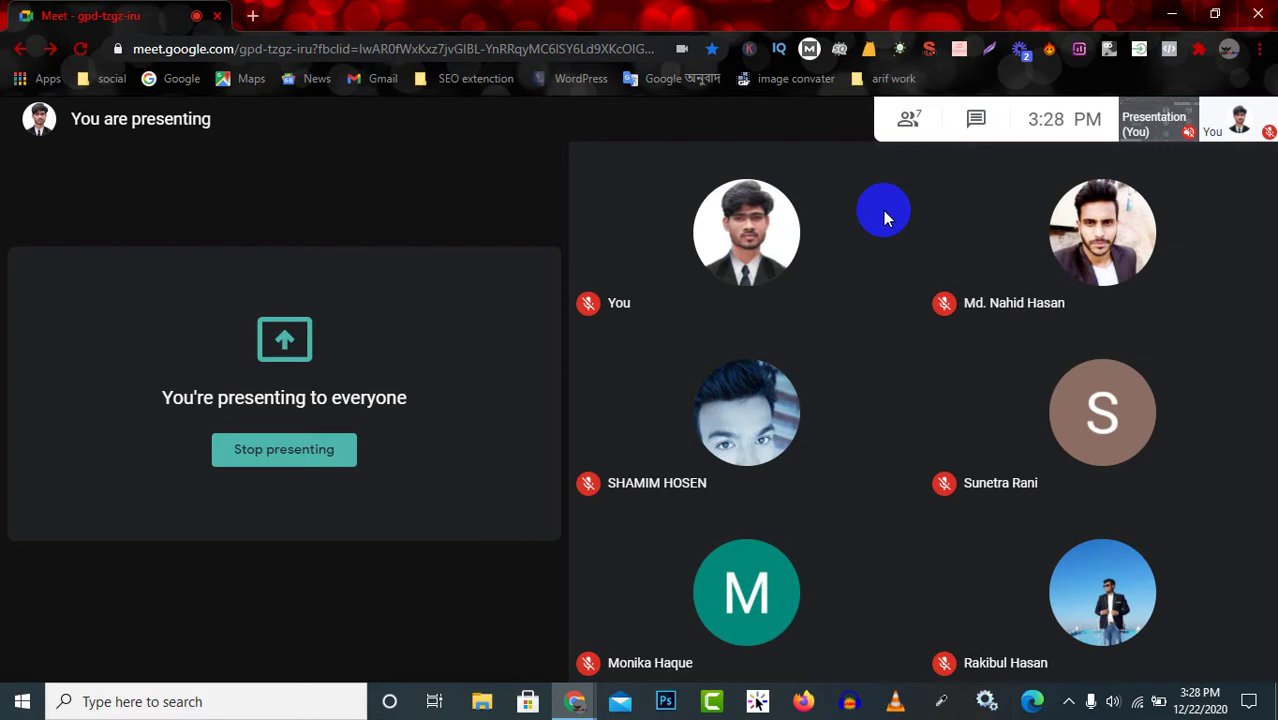
pyautogui.moveTo(572, 636)
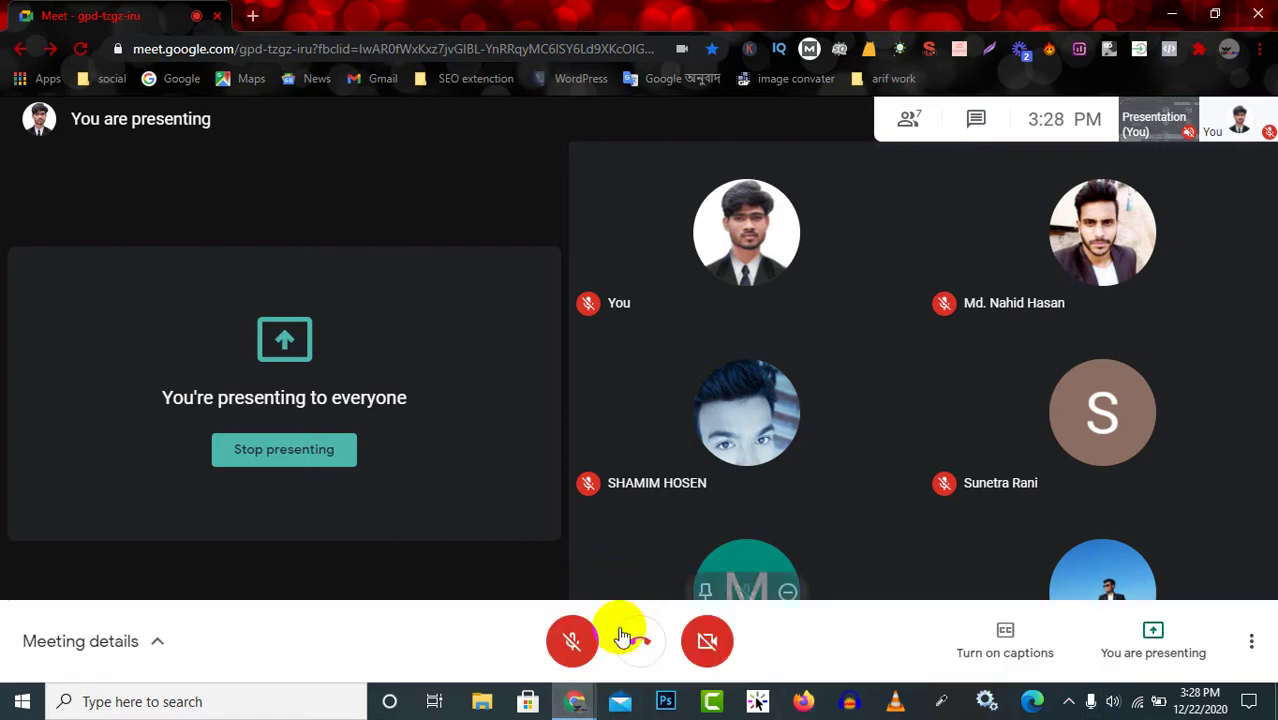
pyautogui.click(584, 655)
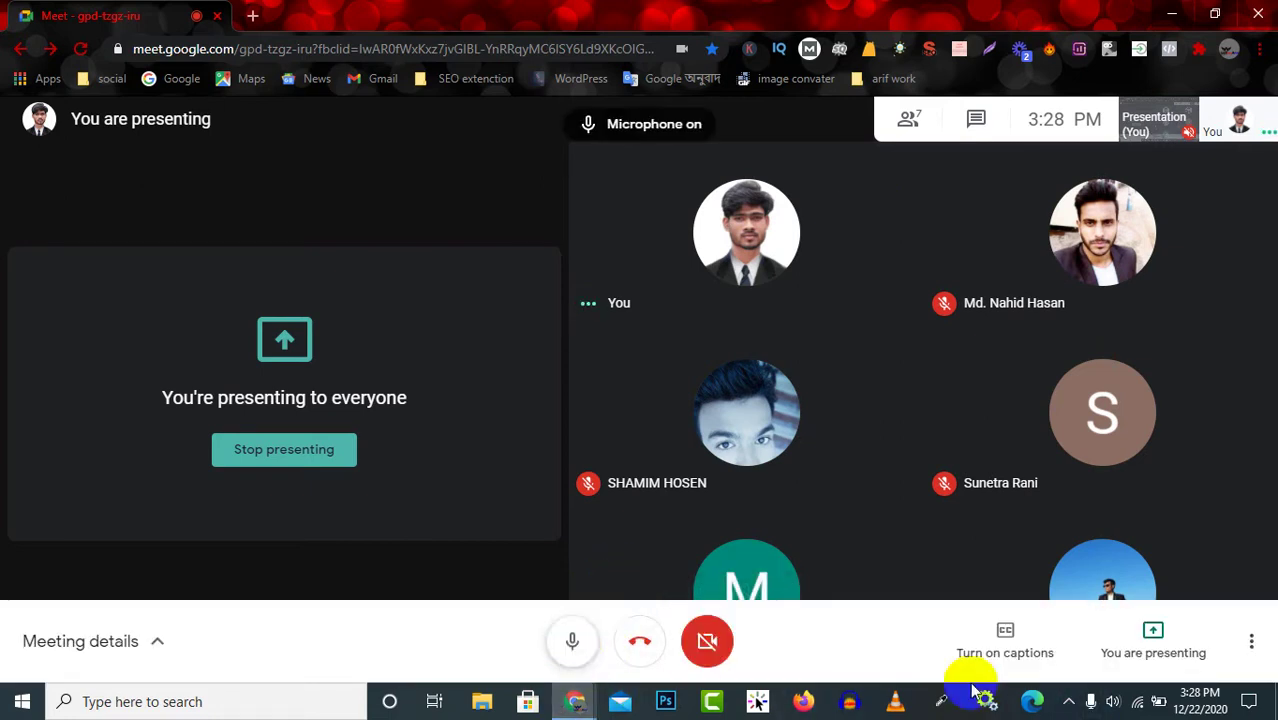
pyautogui.click(1068, 703)
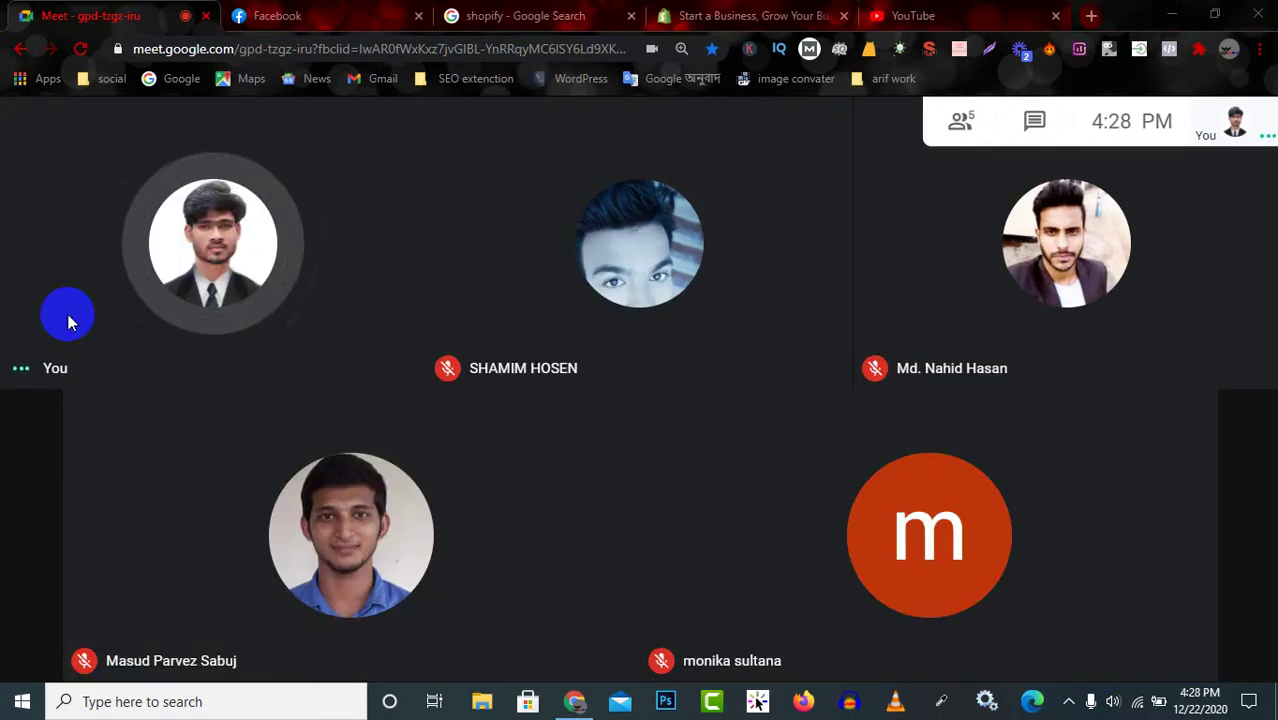
# Open shopify.com from the 'shopify' Google Search results tab.
pyautogui.moveTo(315, 245)
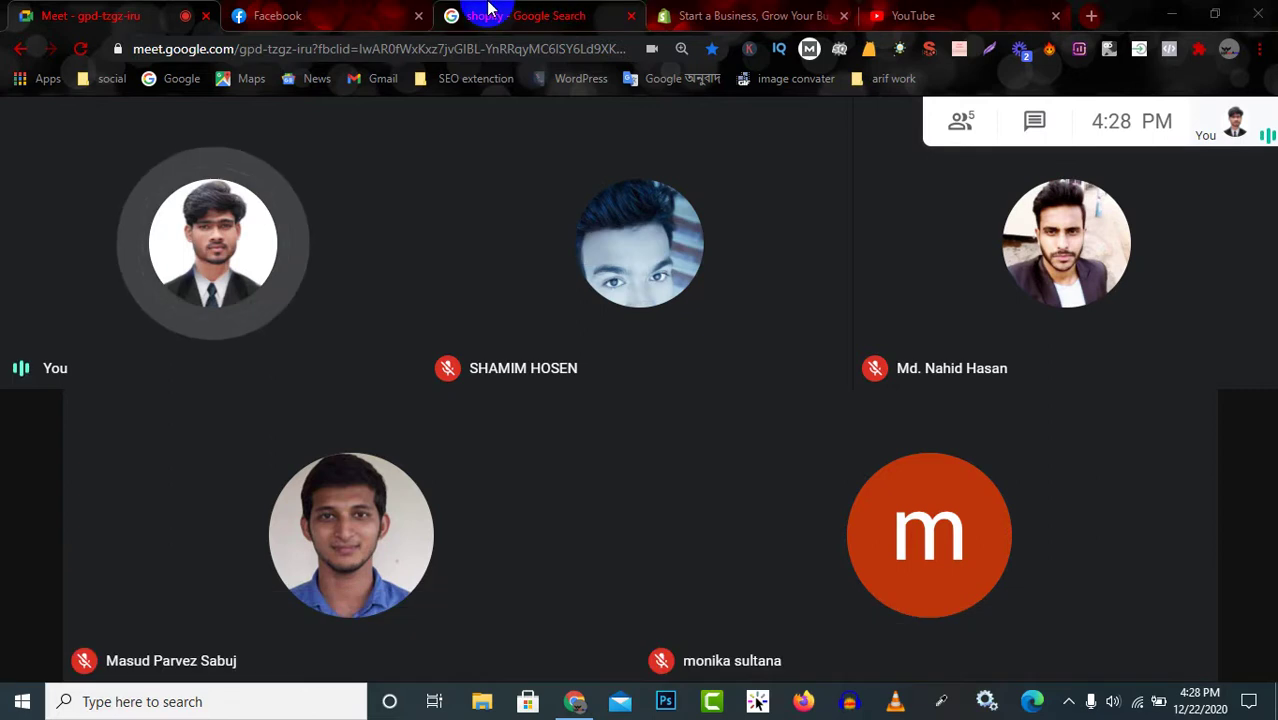
pyautogui.click(485, 15)
pyautogui.scroll(5, 571, 408)
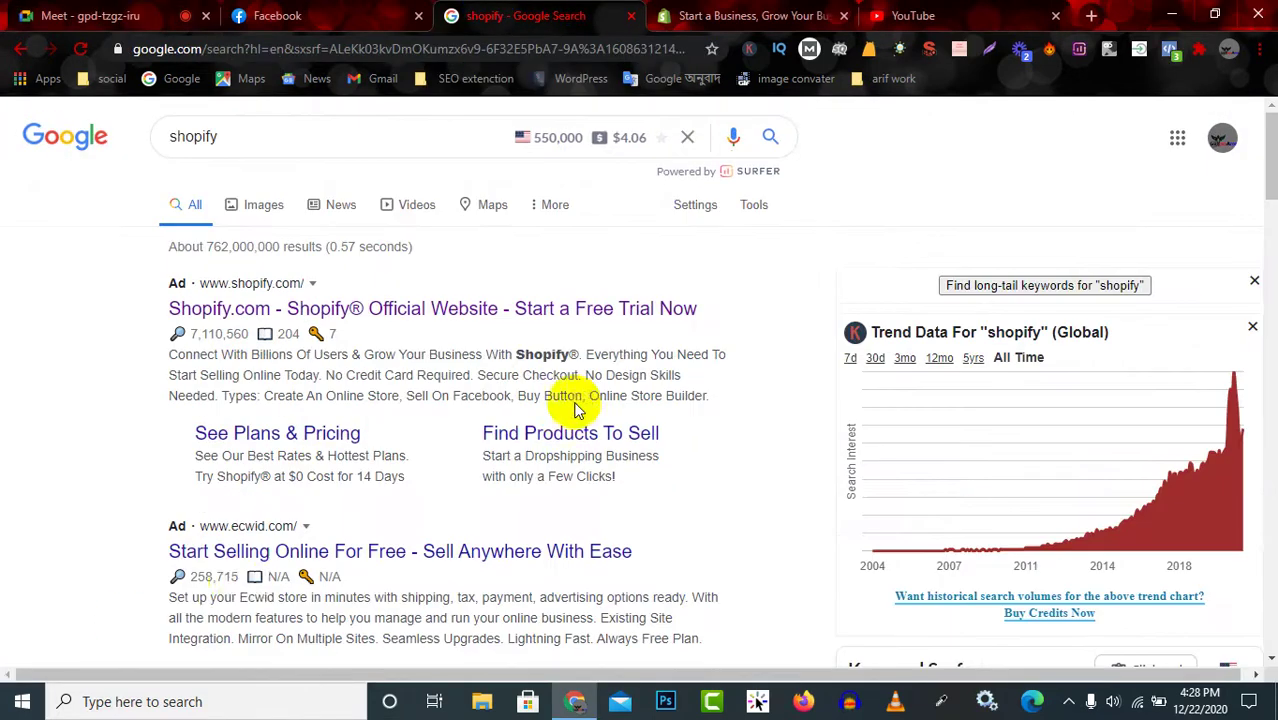
pyautogui.scroll(-4, 296, 437)
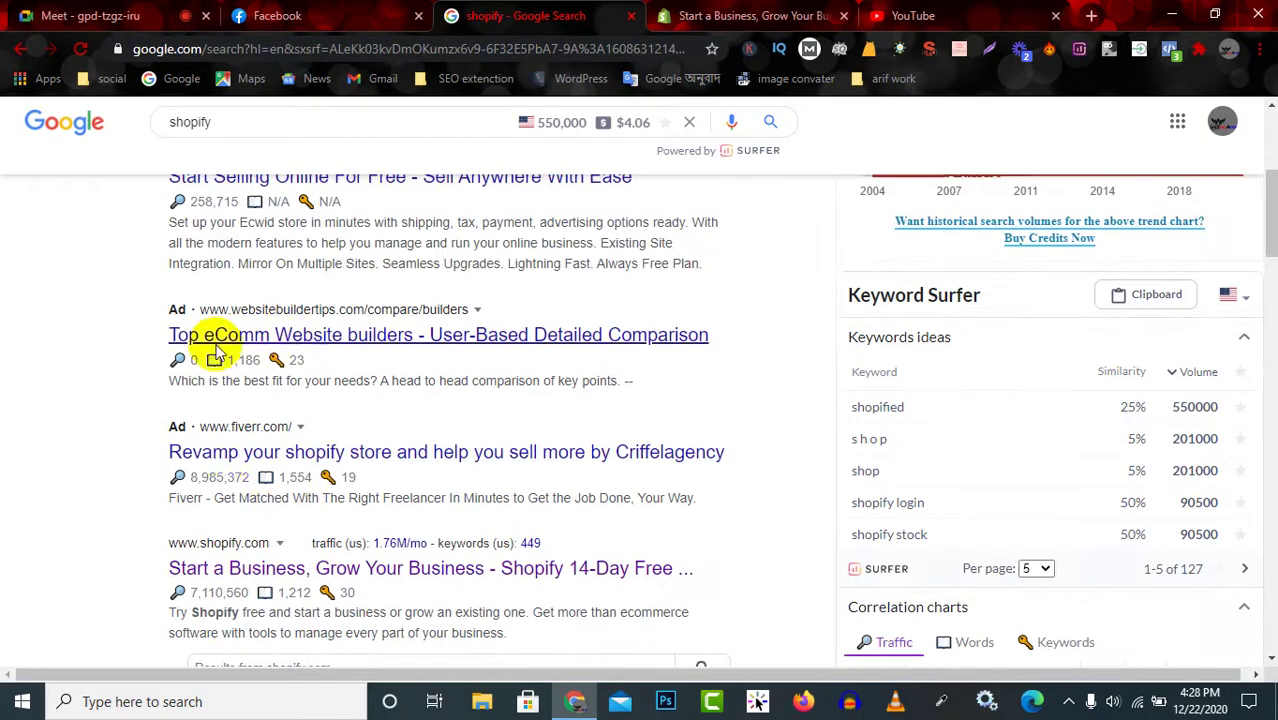
pyautogui.click(279, 576)
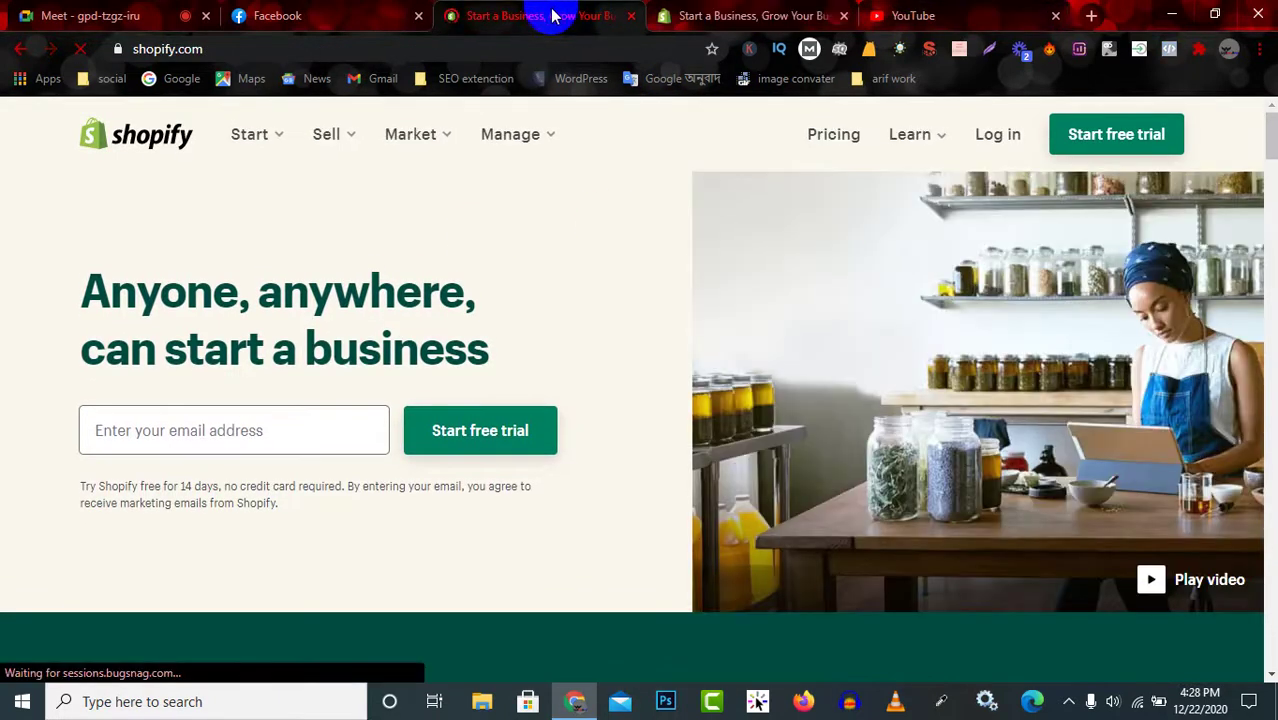
# Close the duplicate Shopify tab and read the homepage headline and free-trial disclaimer.
pyautogui.click(843, 19)
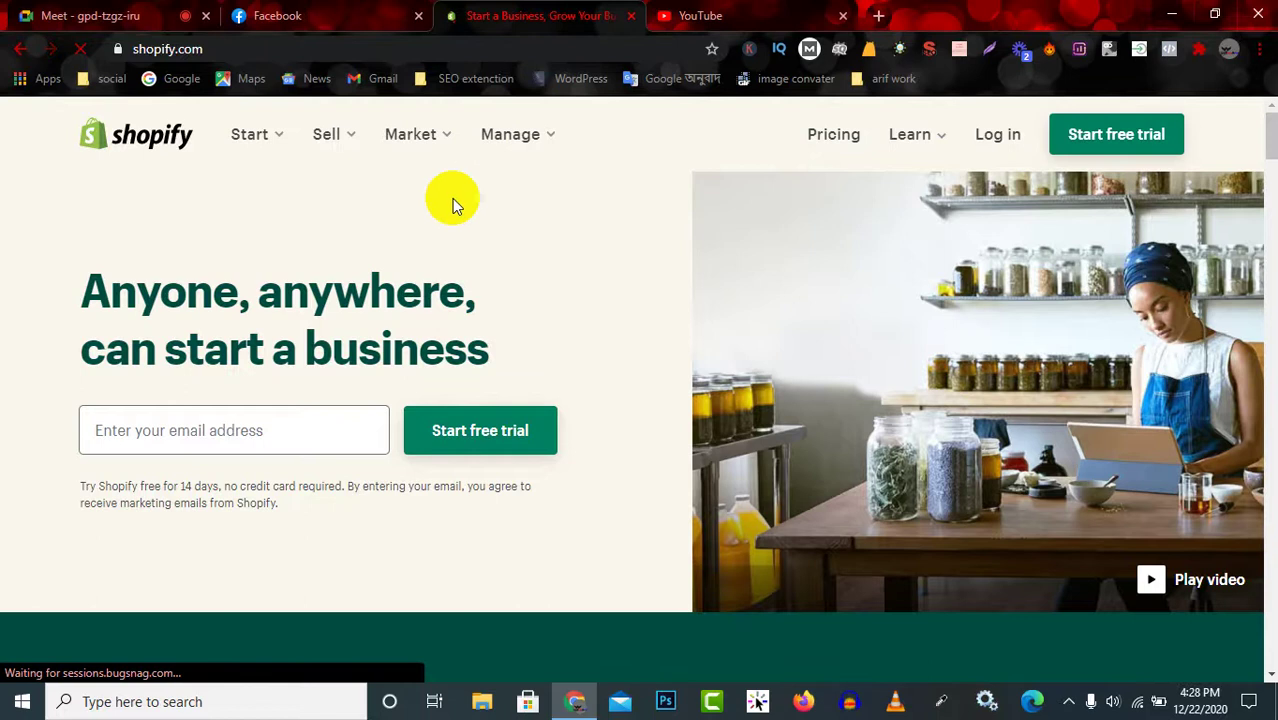
pyautogui.scroll(-1, 513, 222)
pyautogui.scroll(-10, 513, 222)
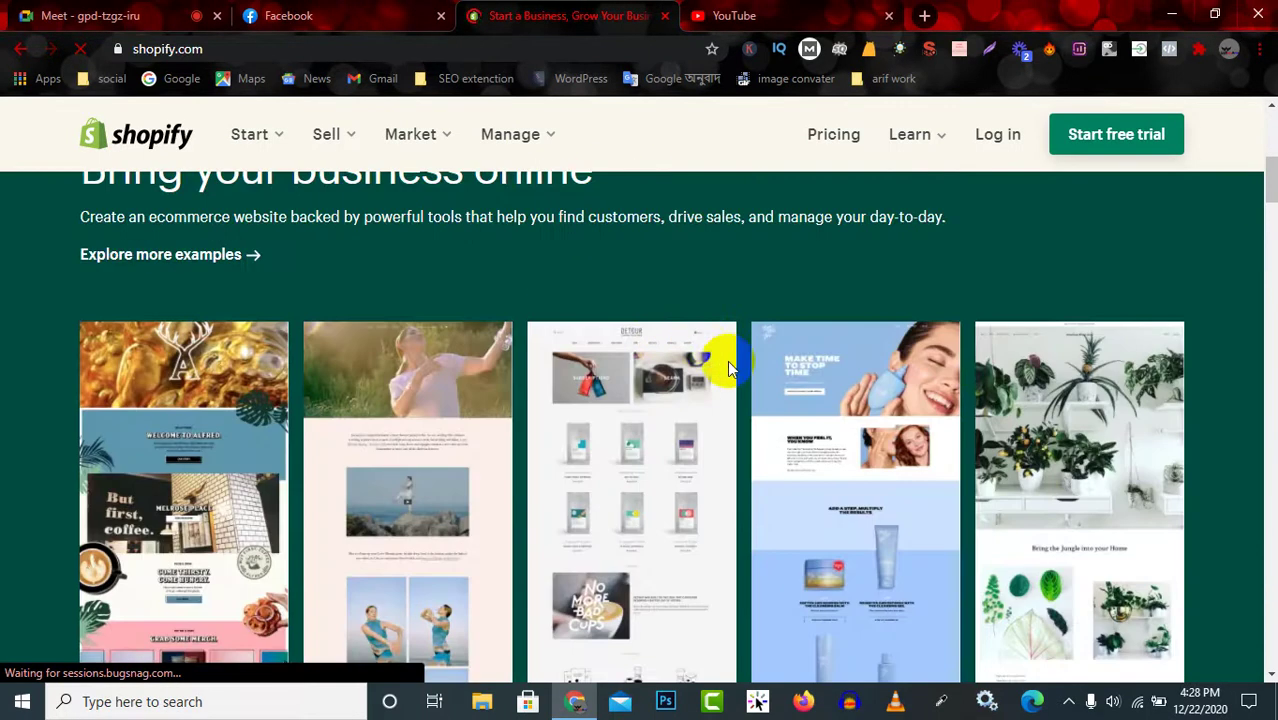
pyautogui.scroll(10, 727, 360)
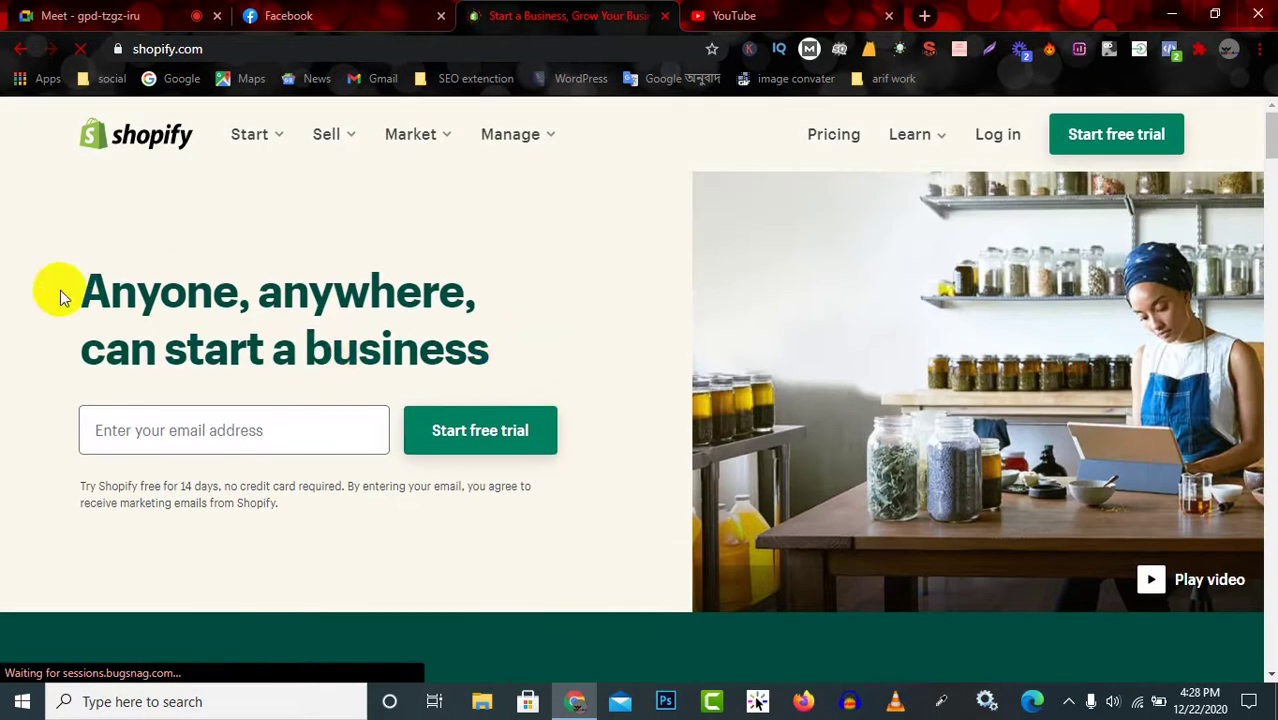
pyautogui.moveTo(57, 294); pyautogui.dragTo(642, 340)
pyautogui.click(590, 342)
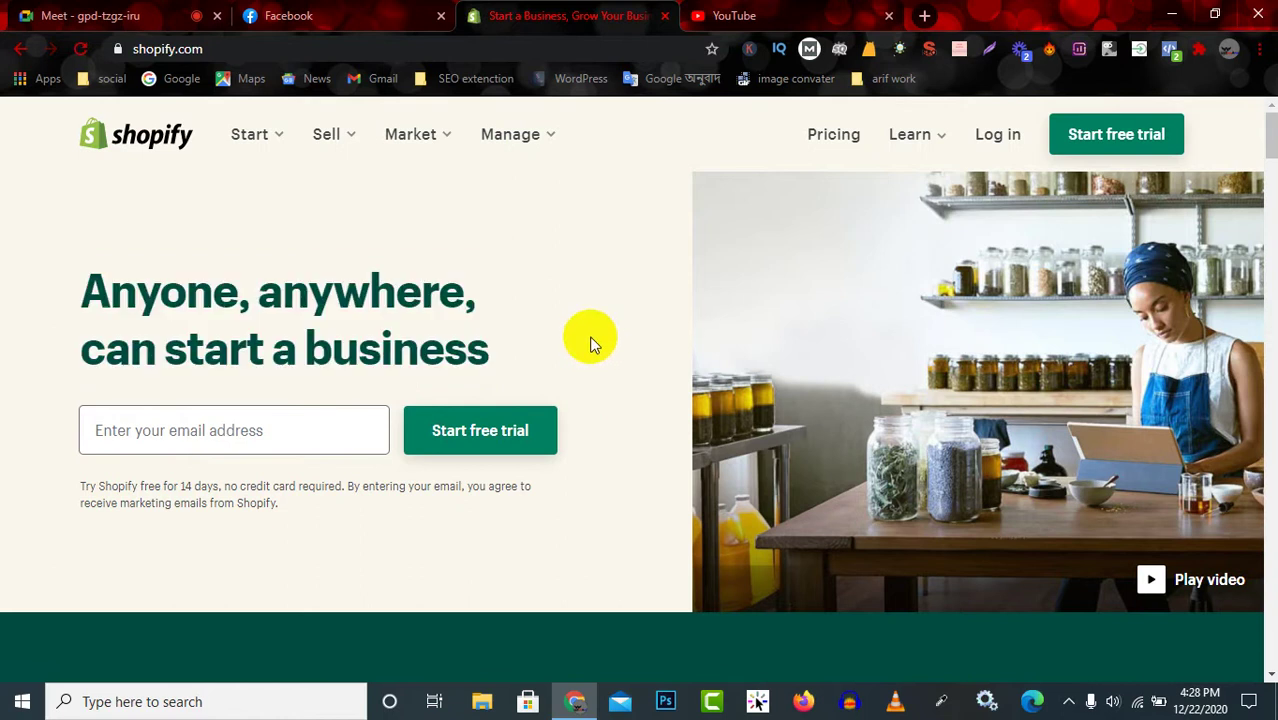
pyautogui.click(530, 140)
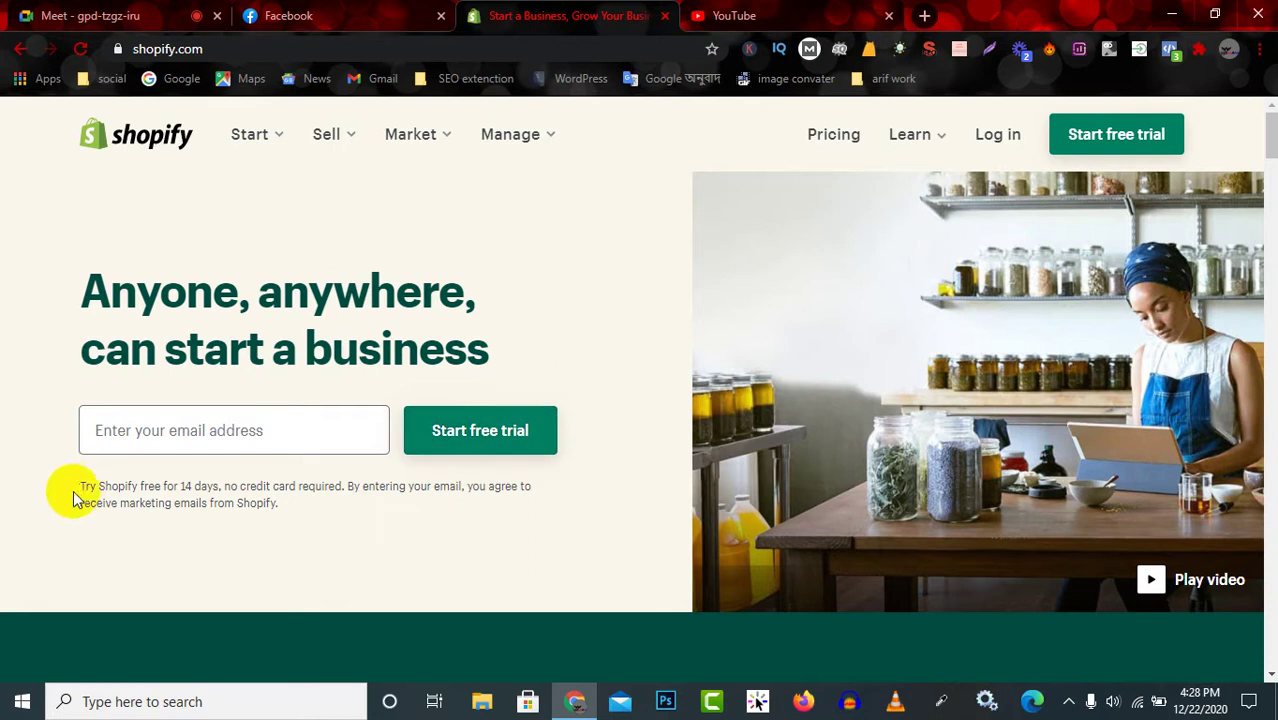
pyautogui.moveTo(78, 486); pyautogui.dragTo(320, 503)
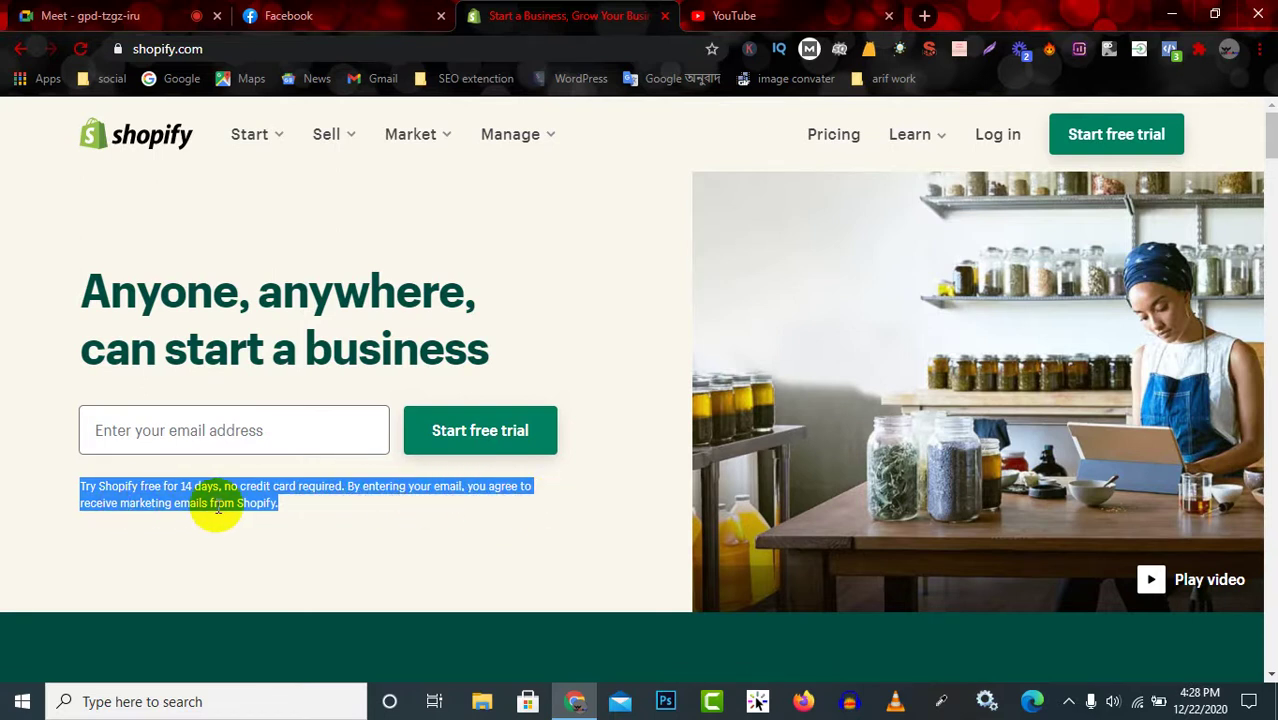
pyautogui.click(283, 515)
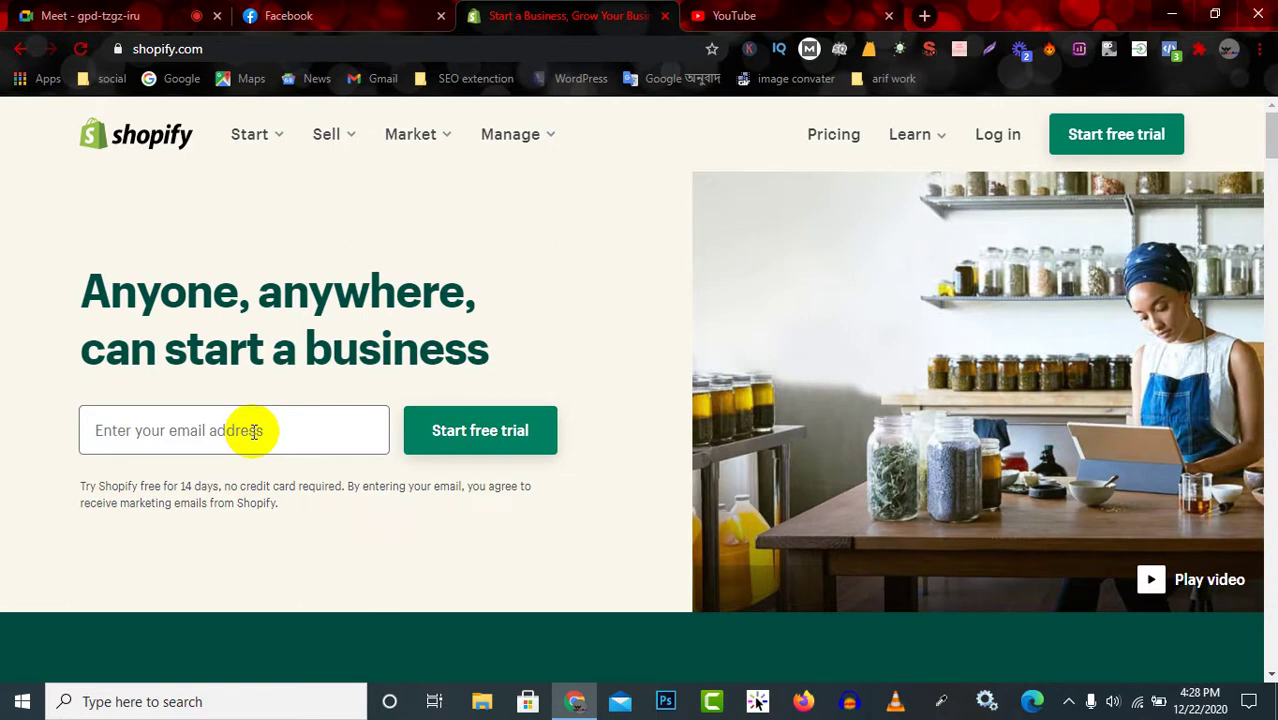
# Enter your e-mail address and start the Shopify free trial.
pyautogui.click(251, 432)
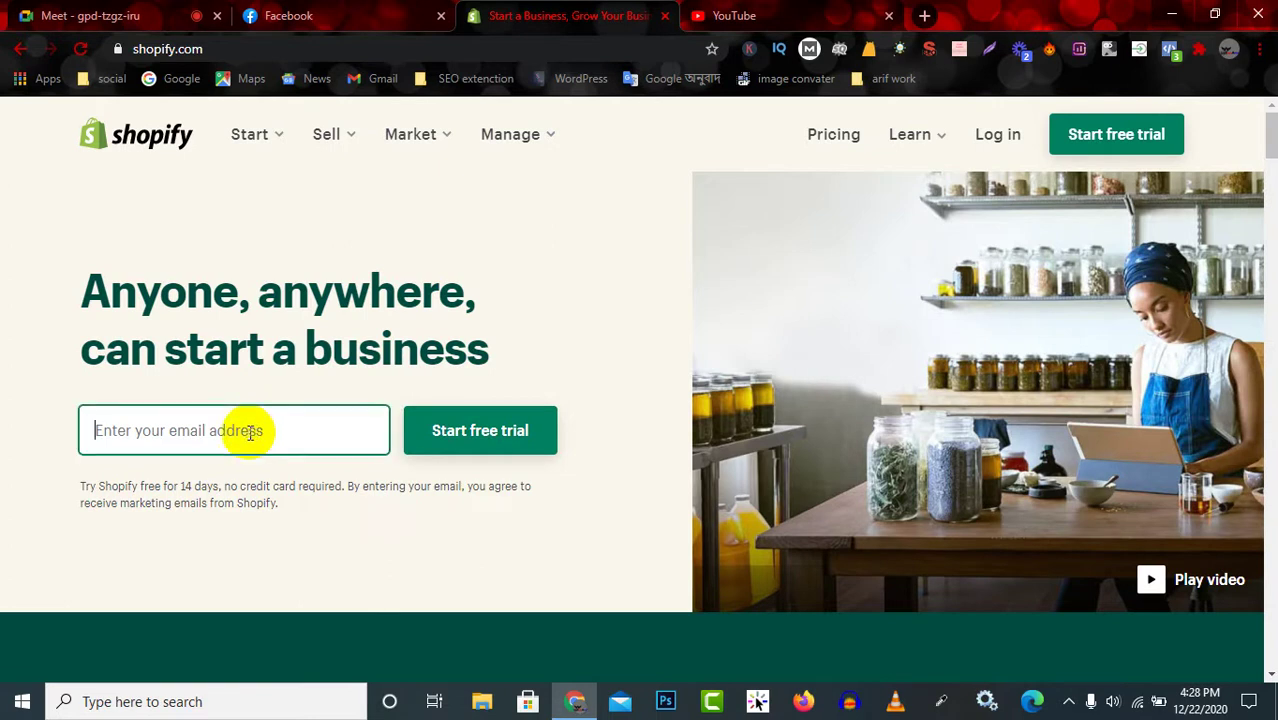
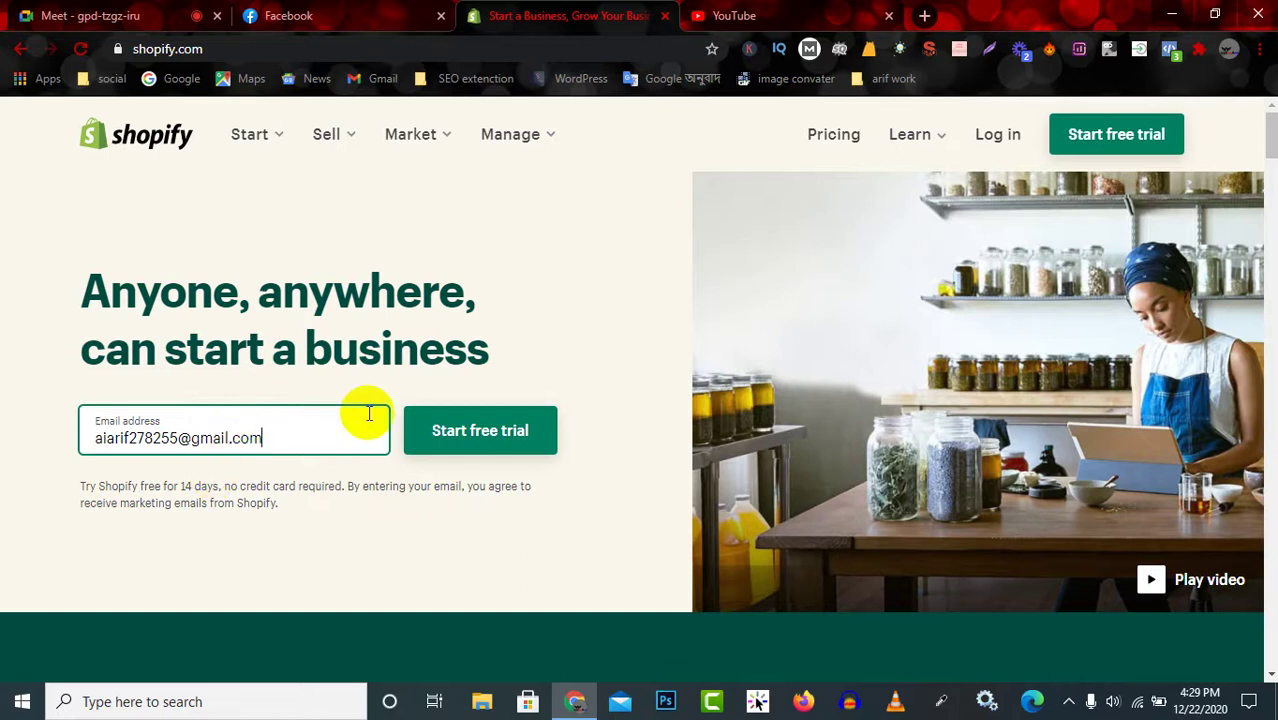
pyautogui.click(451, 431)
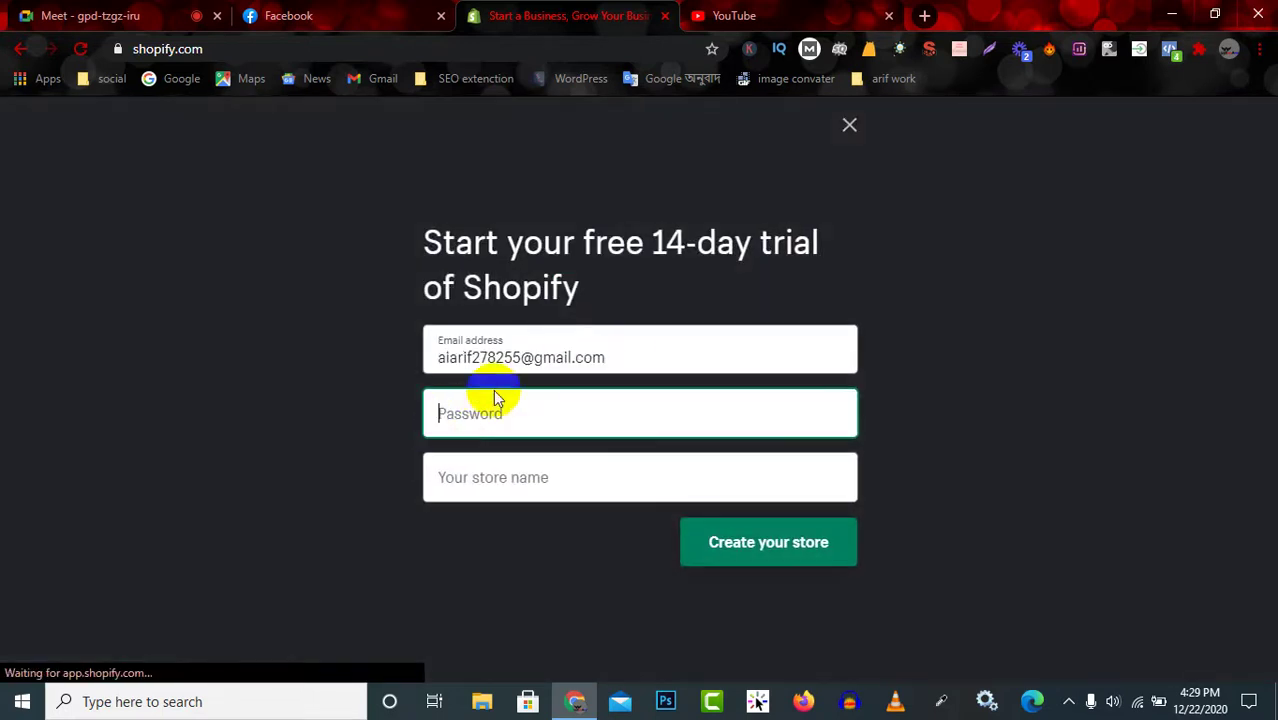
# Enter the account password, name the store 'ajstechltd', and create the store.
pyautogui.click(541, 420)
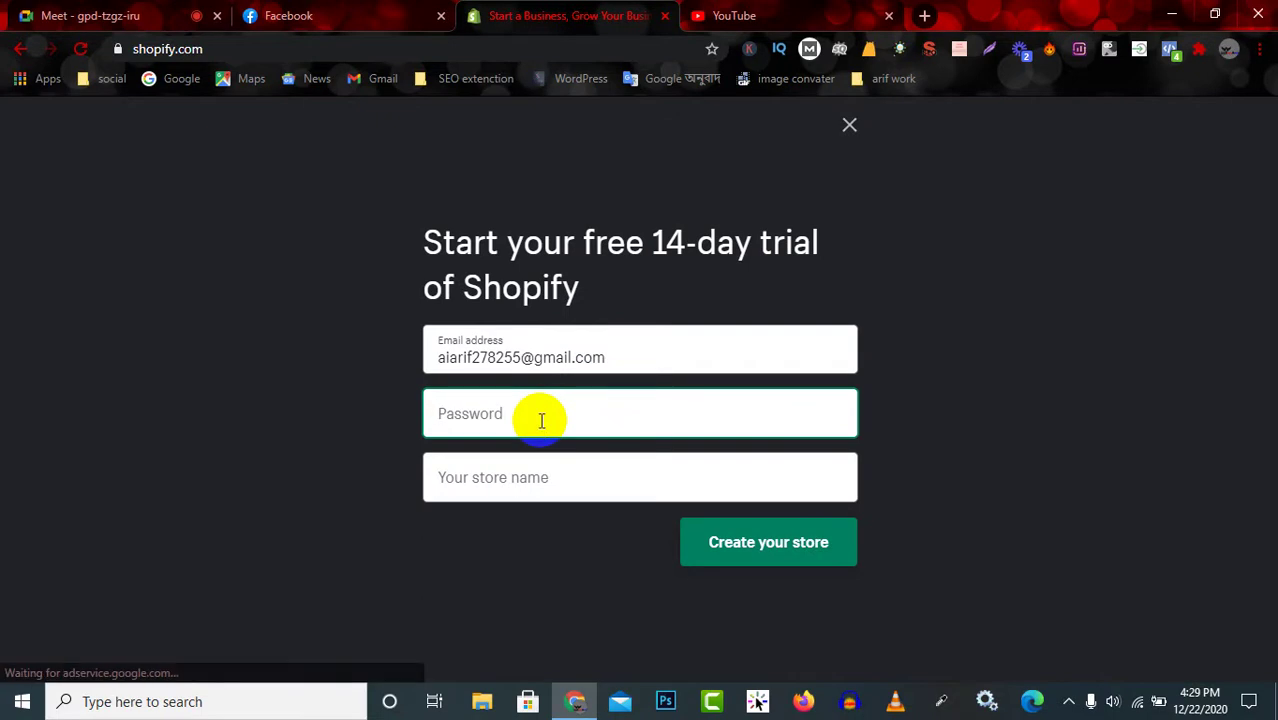
pyautogui.write('••••••')
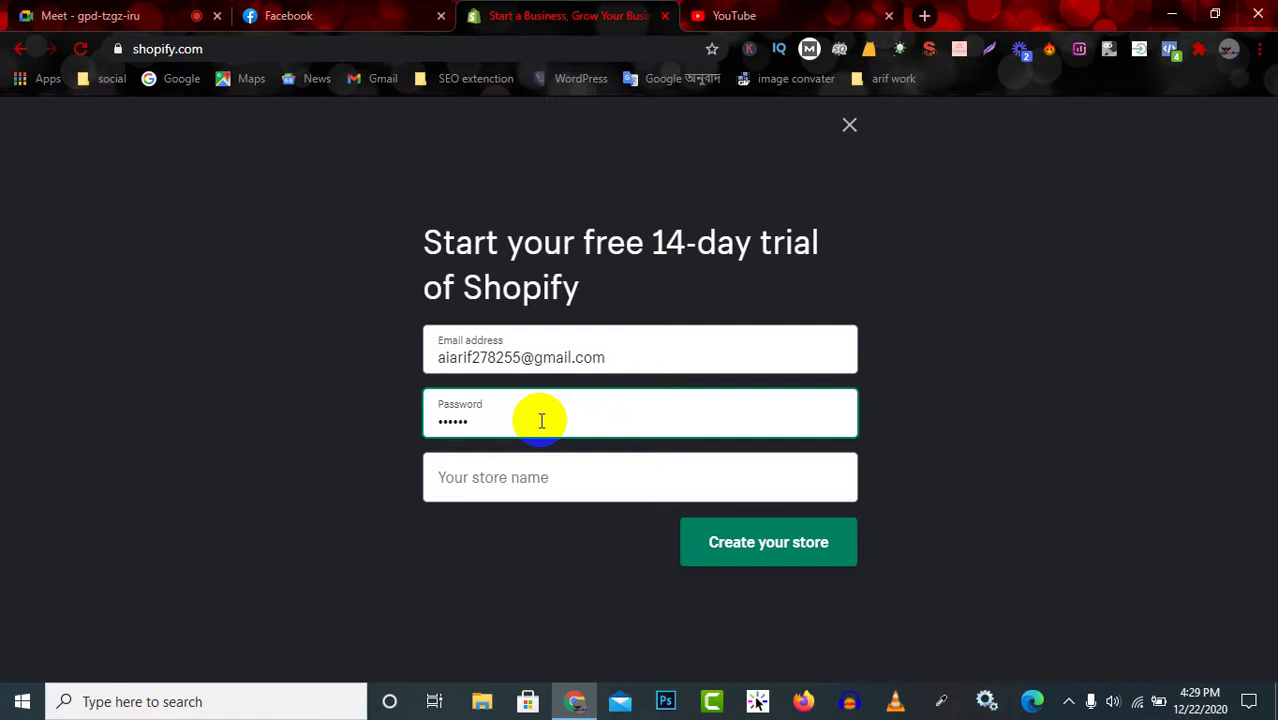
pyautogui.write('••••••')
pyautogui.click(515, 481)
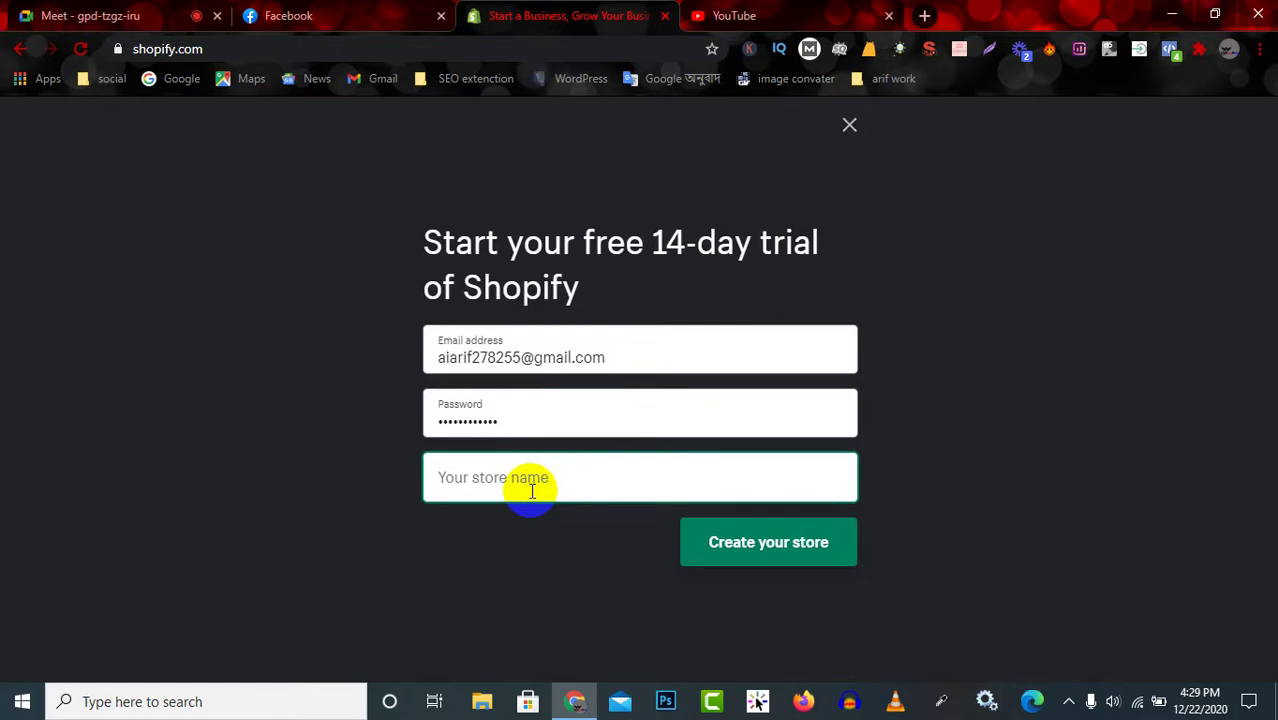
pyautogui.write('ama')
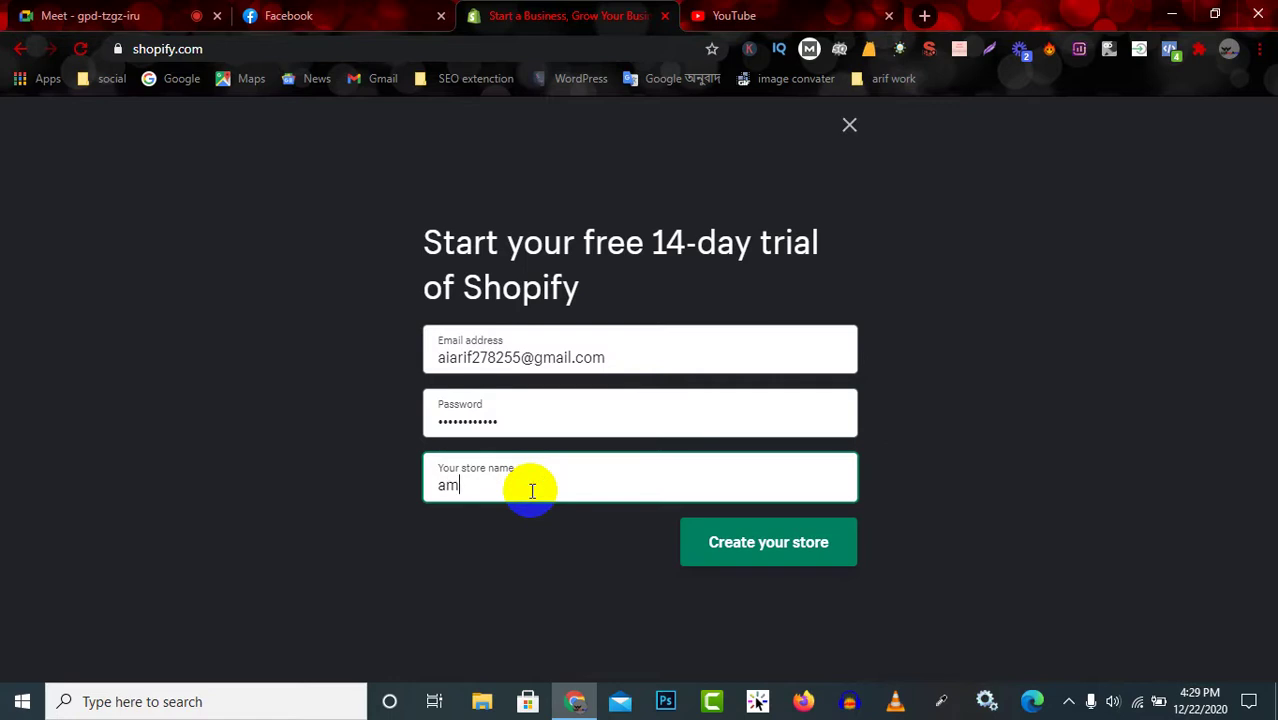
pyautogui.press('BackSpace')
pyautogui.press('BackSpace')
pyautogui.press('BackSpace')
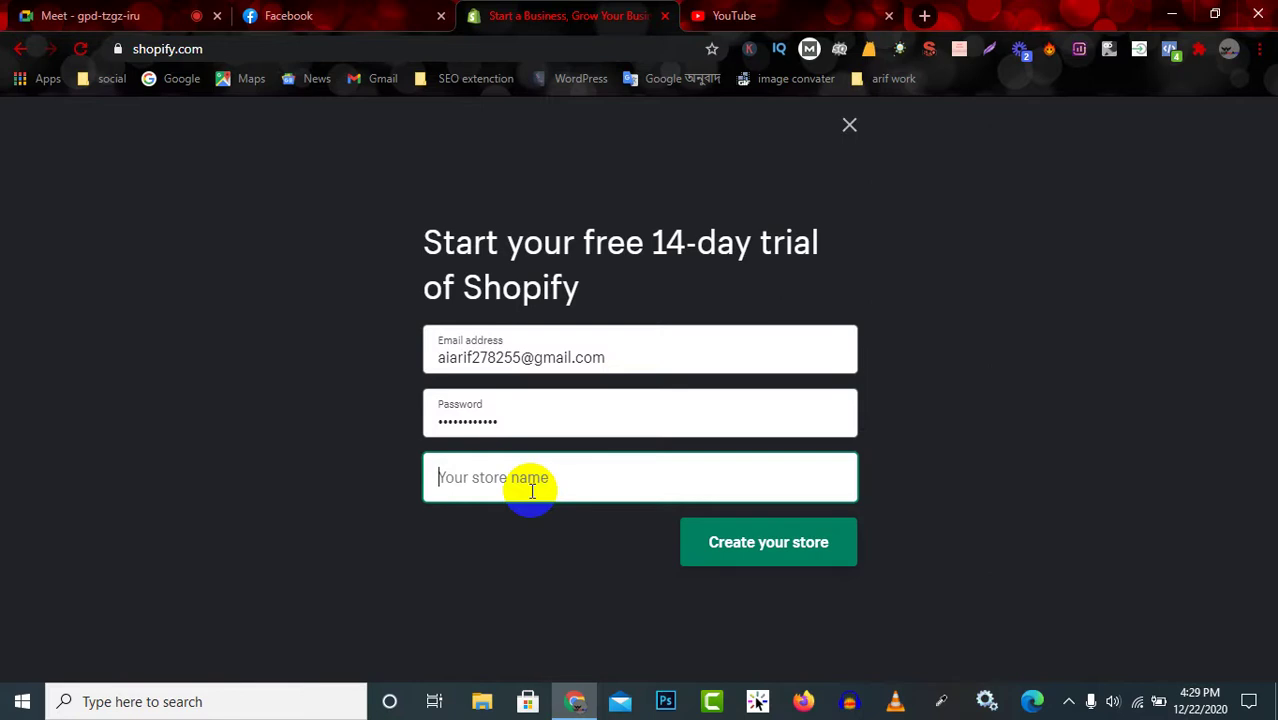
pyautogui.write('bd')
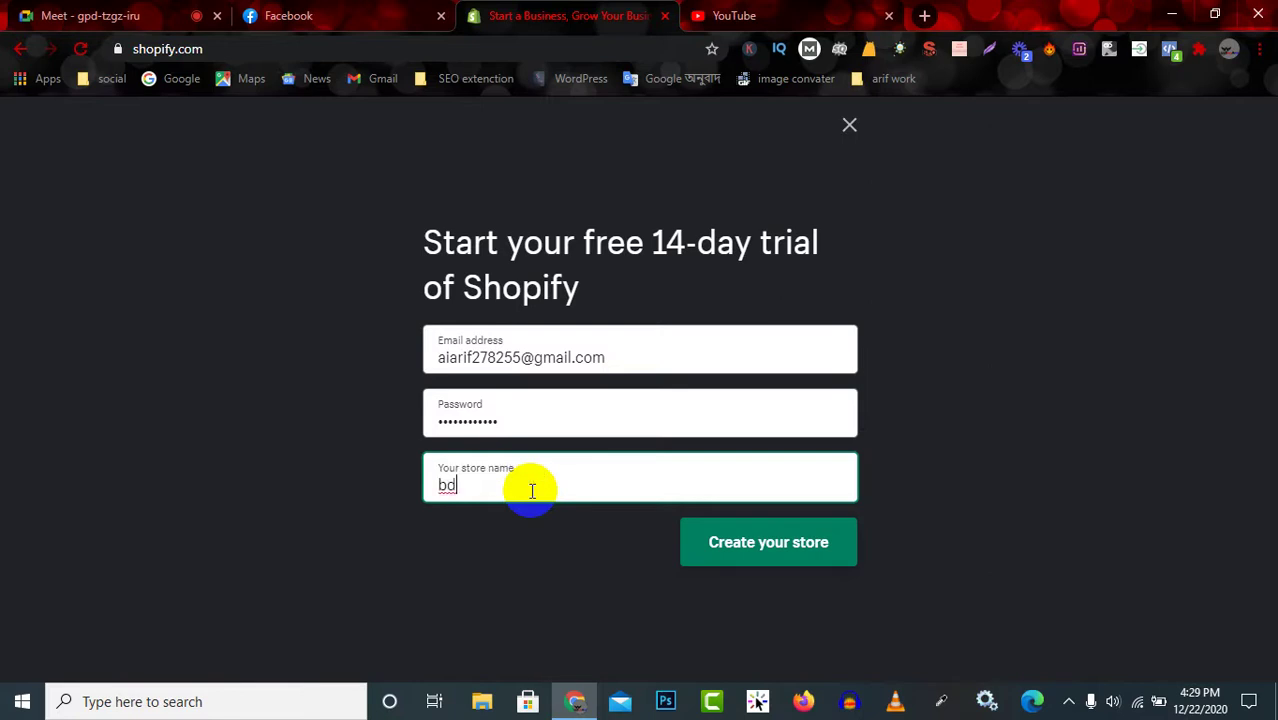
pyautogui.write('onlinestore')
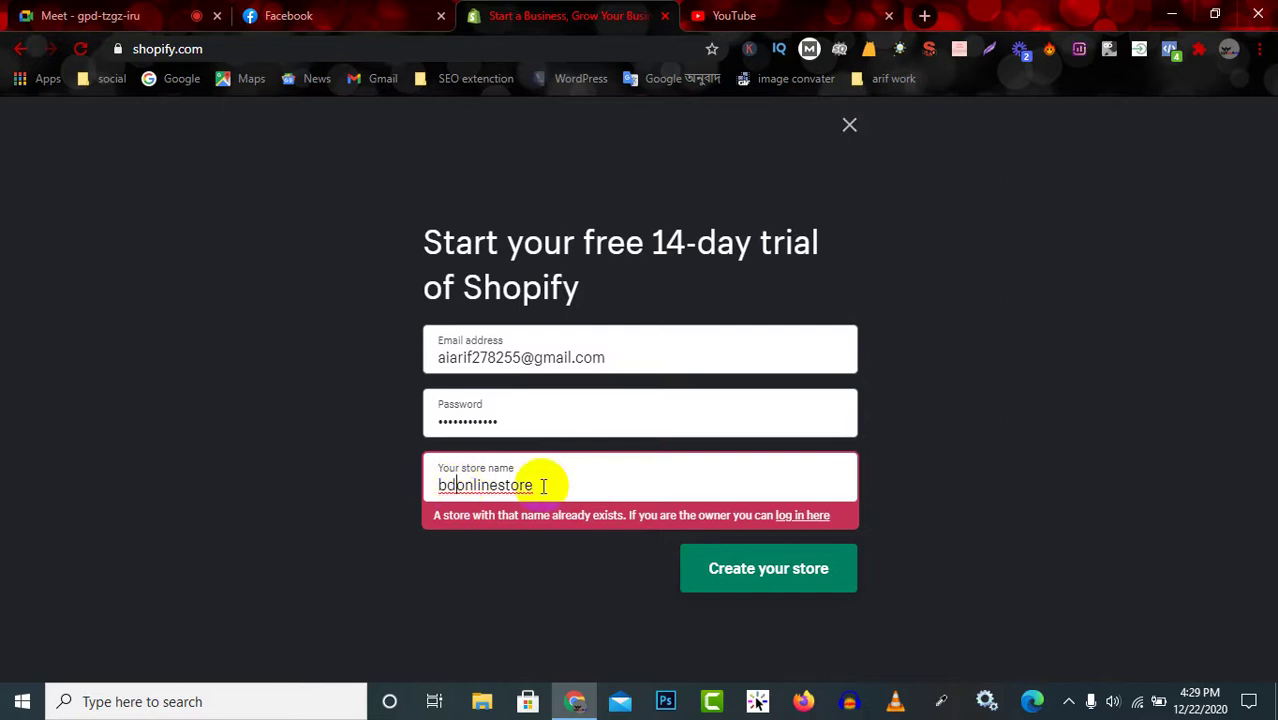
pyautogui.moveTo(542, 485); pyautogui.dragTo(340, 505)
pyautogui.write('a')
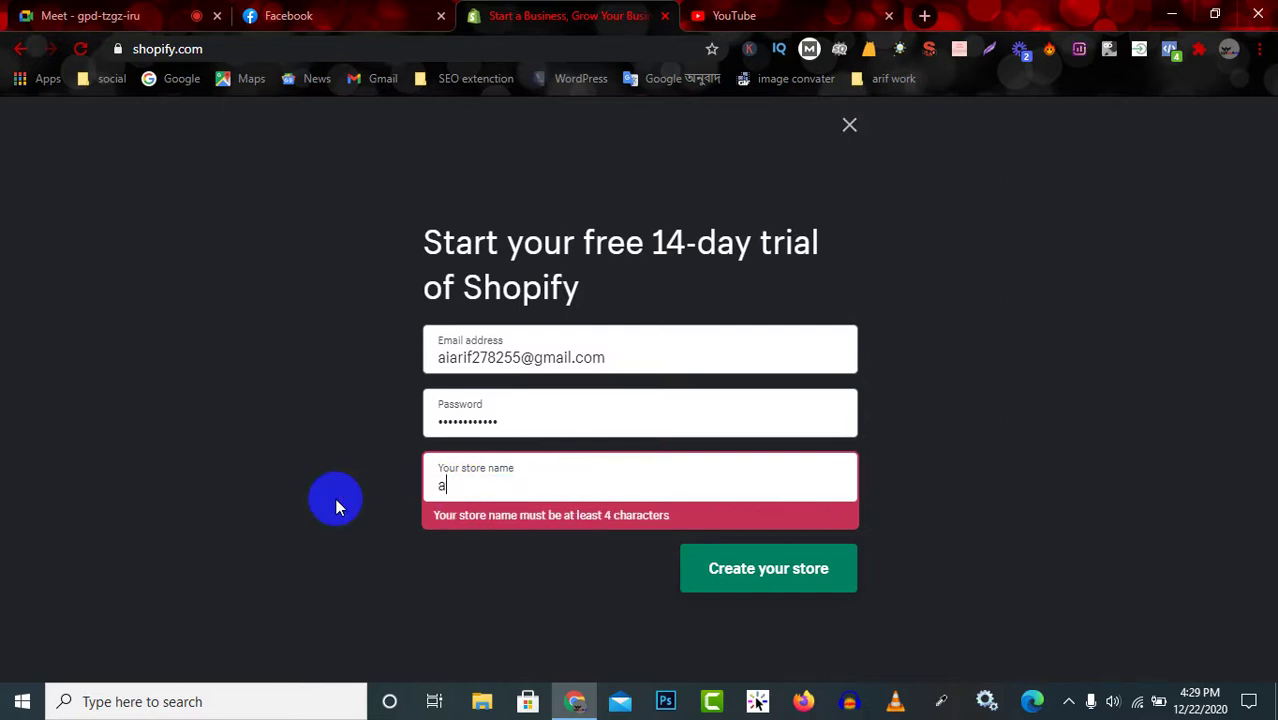
pyautogui.write('jstechl')
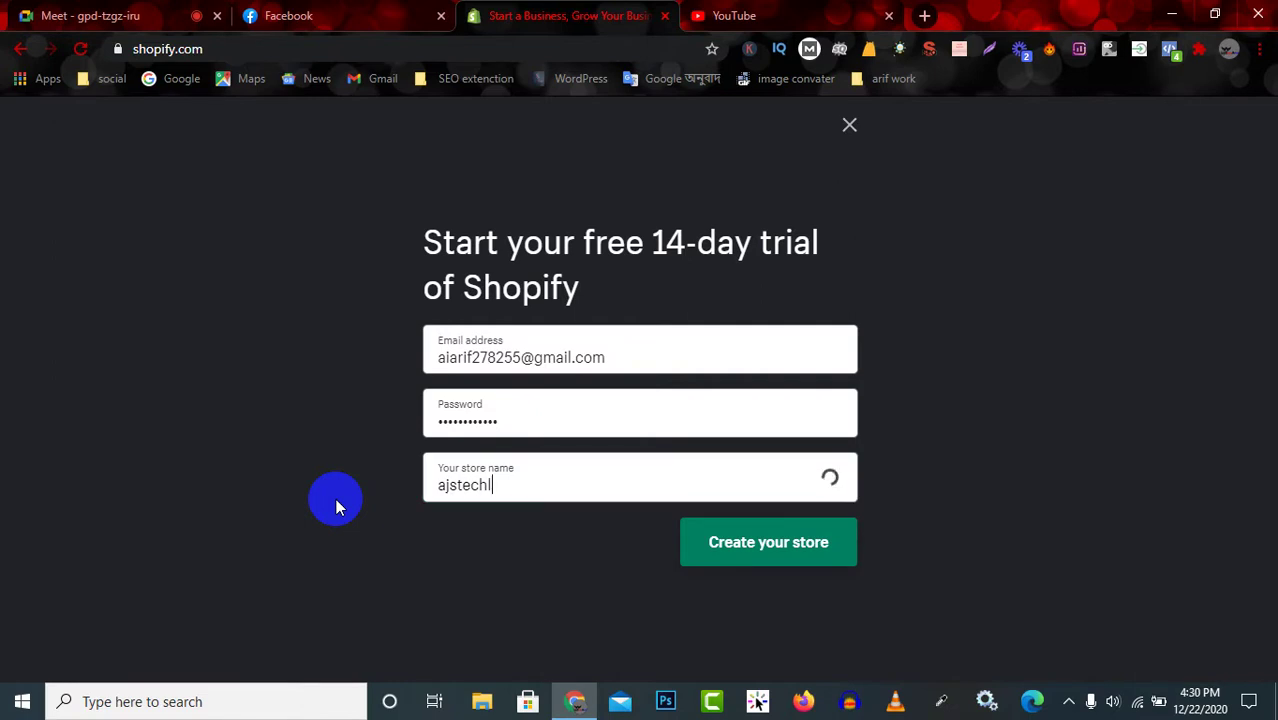
pyautogui.write('td')
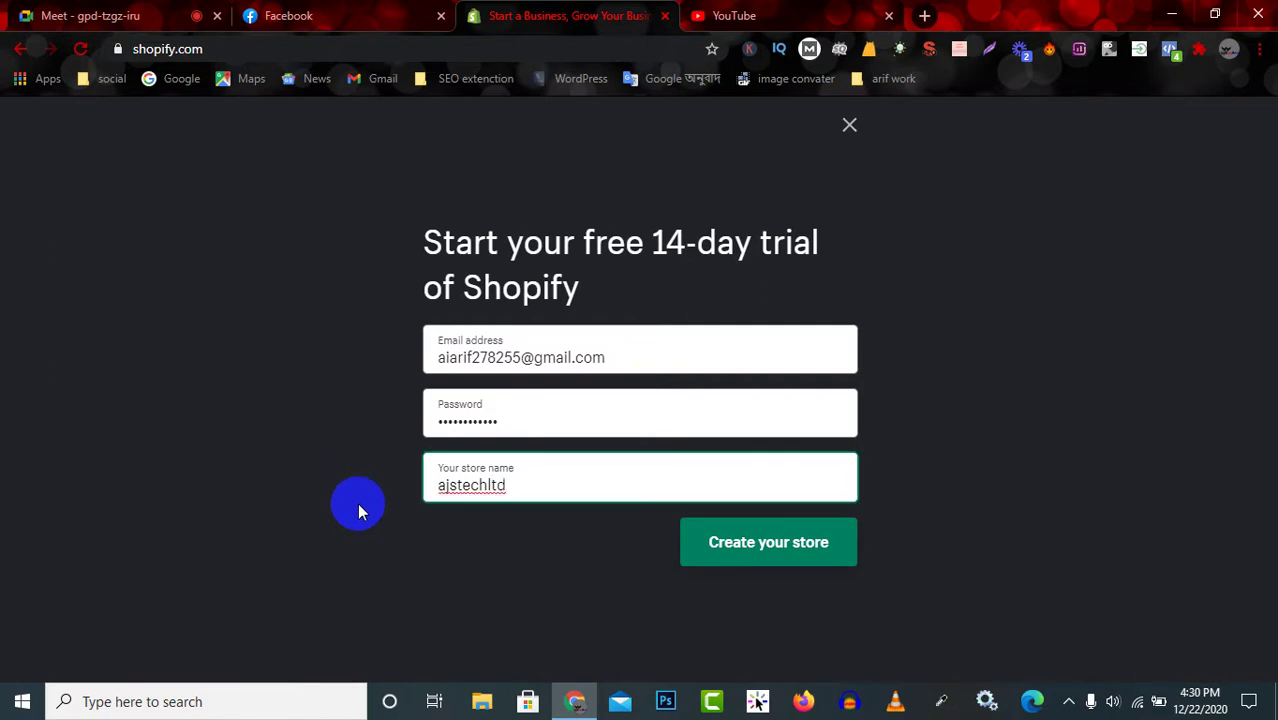
pyautogui.doubleClick(490, 486)
pyautogui.click(541, 486)
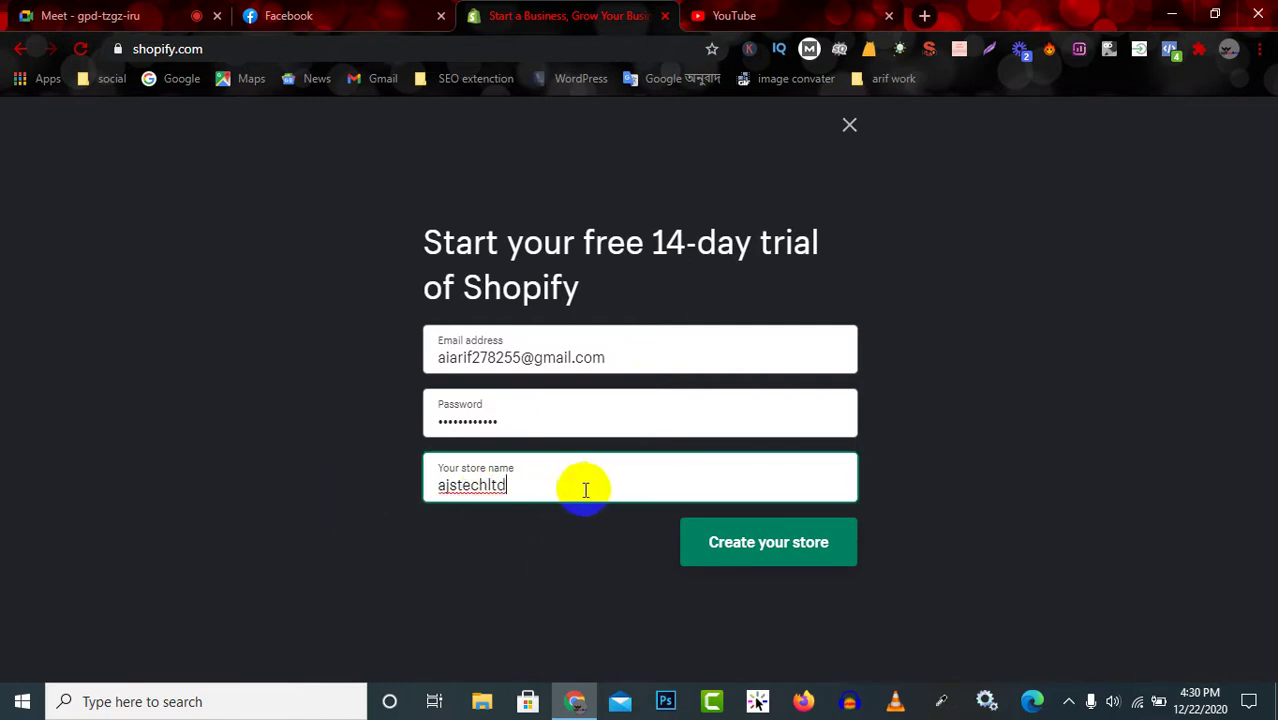
pyautogui.click(790, 551)
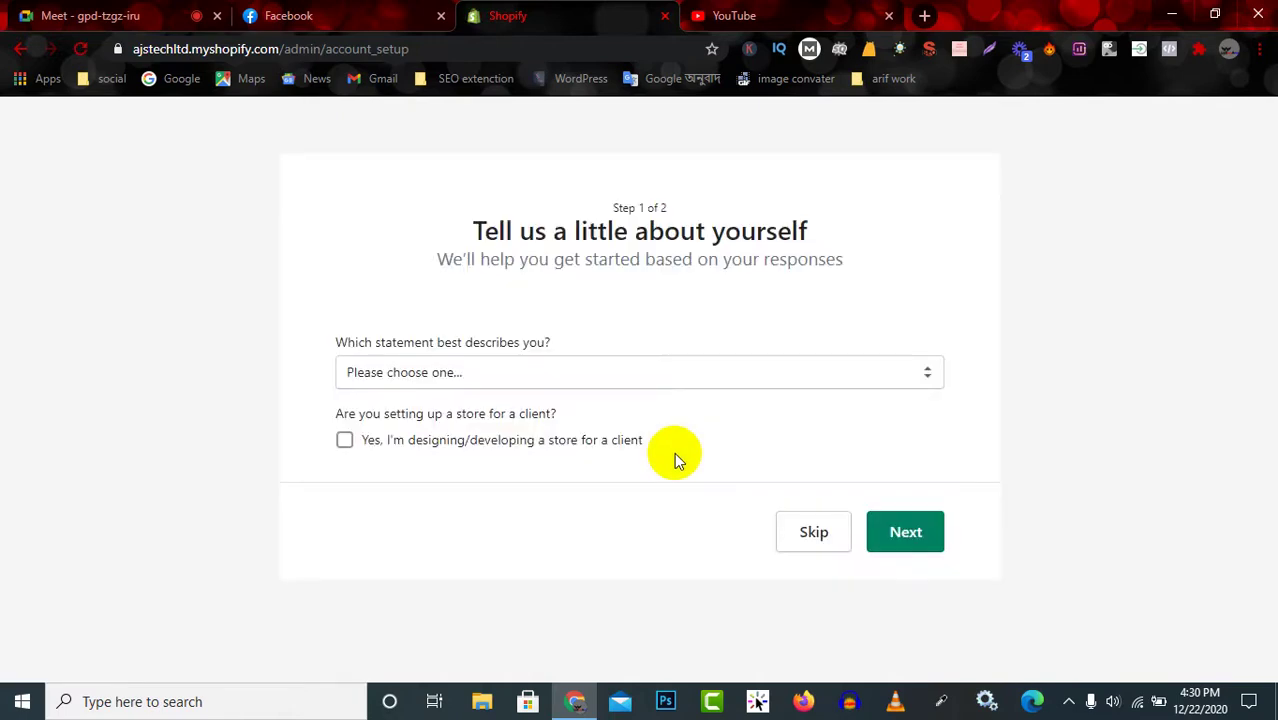
# Answer that you're starting a new business and have something to sell.
pyautogui.click(336, 341)
pyautogui.moveTo(336, 341); pyautogui.dragTo(552, 340)
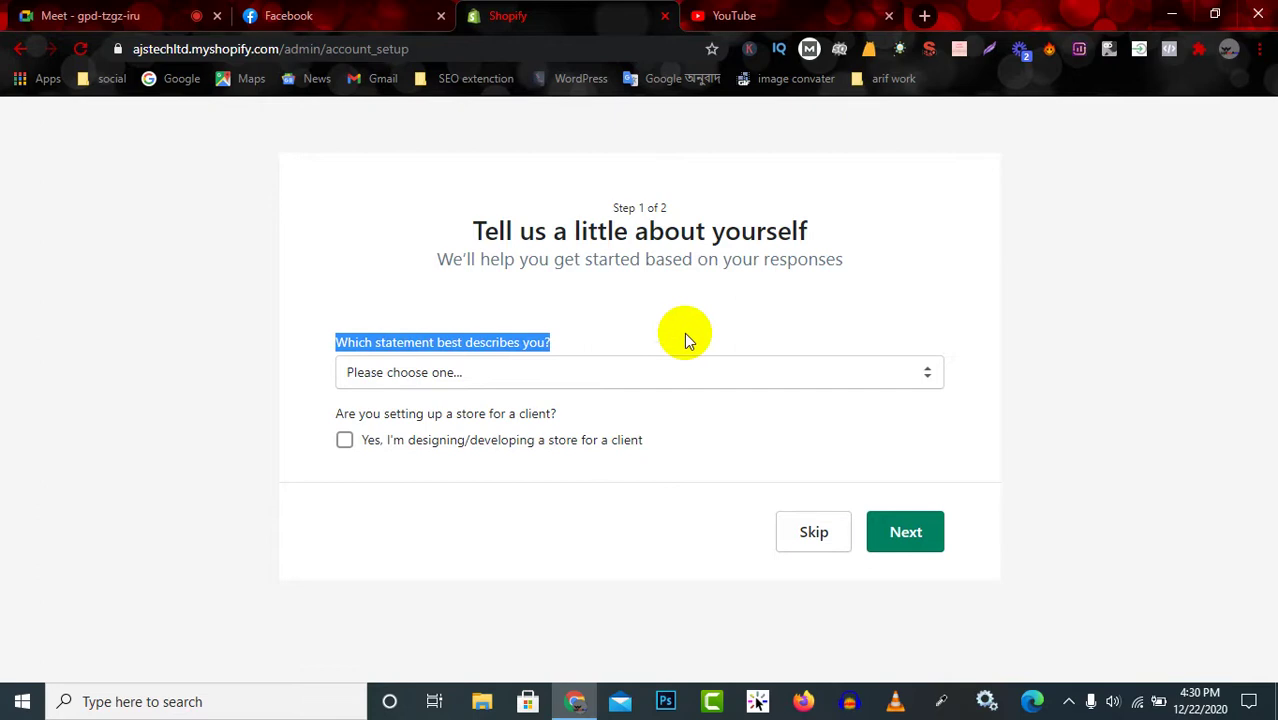
pyautogui.click(614, 374)
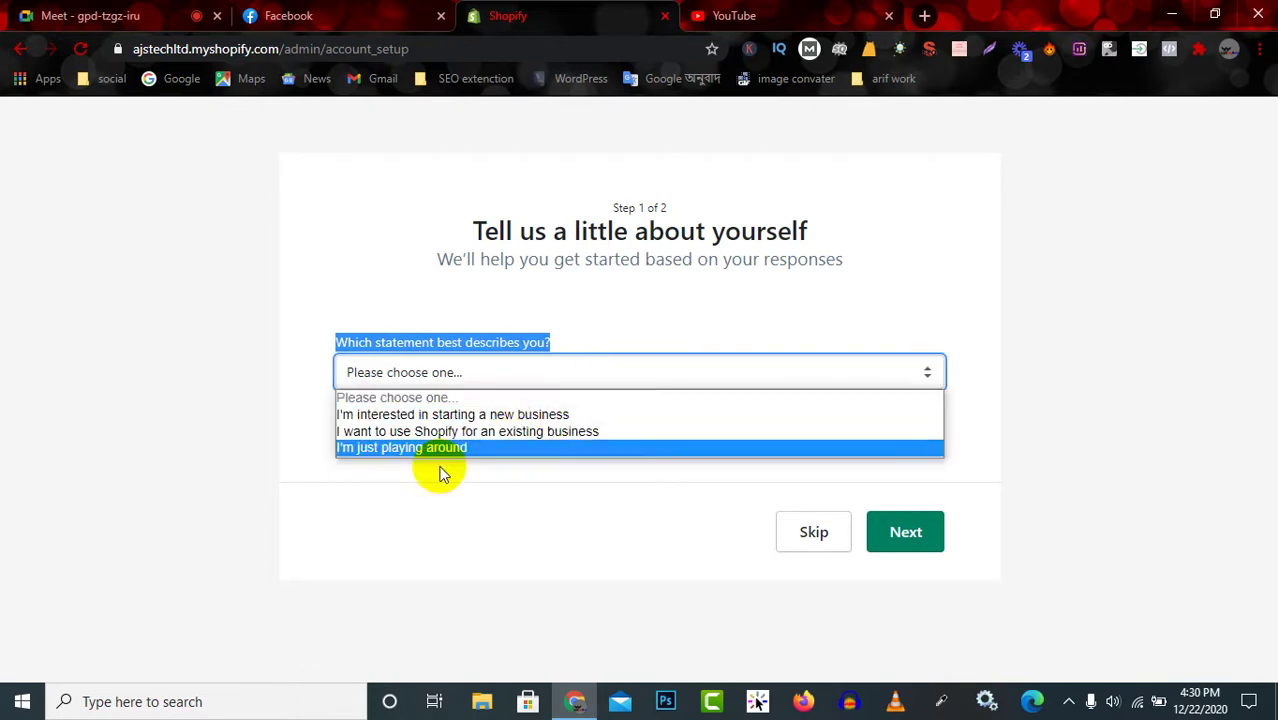
pyautogui.click(490, 414)
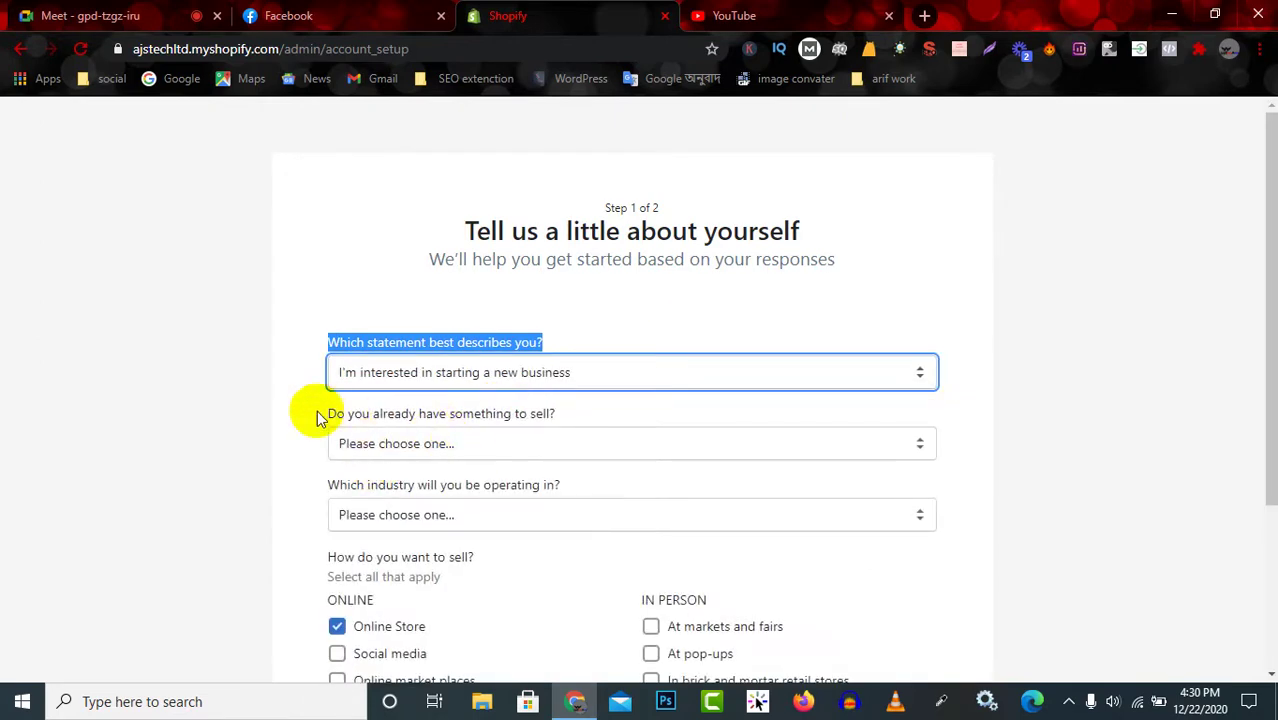
pyautogui.moveTo(314, 414); pyautogui.dragTo(633, 414)
pyautogui.click(471, 445)
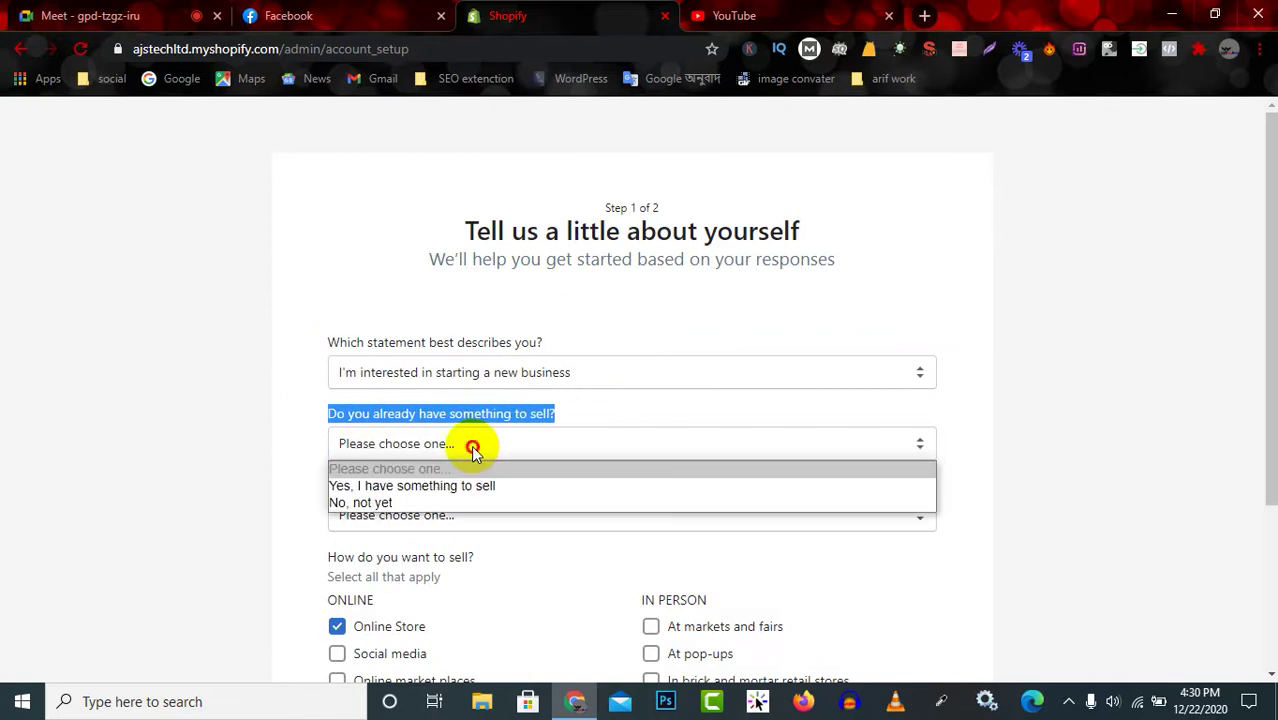
pyautogui.click(412, 486)
# Choose Clothing as the store's industry.
pyautogui.scroll(-1, 470, 480)
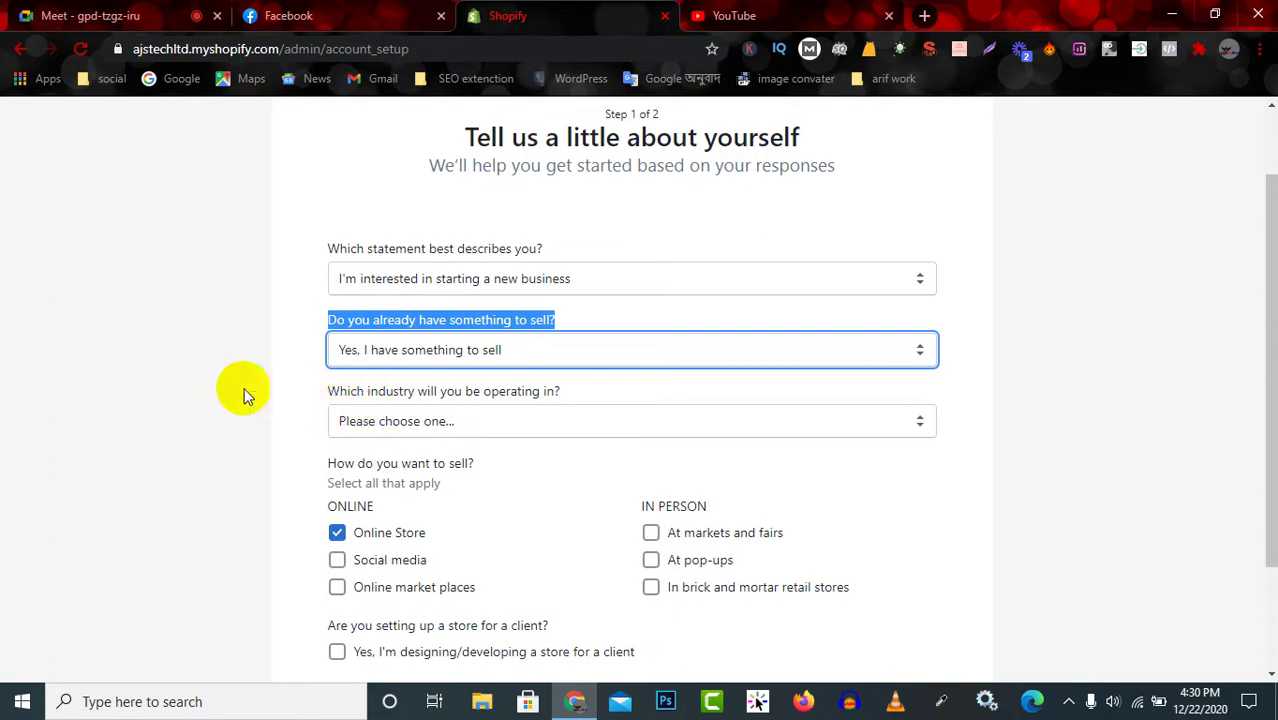
pyautogui.moveTo(320, 400); pyautogui.dragTo(617, 405)
pyautogui.click(563, 425)
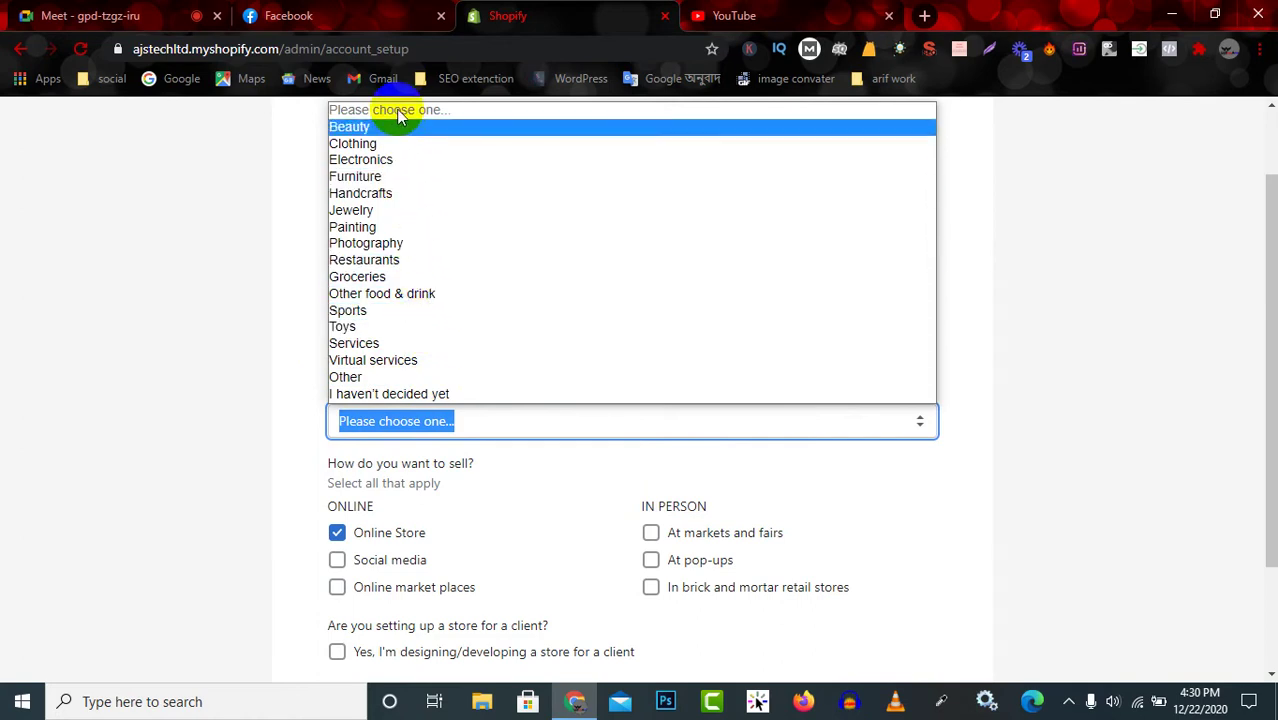
pyautogui.click(405, 145)
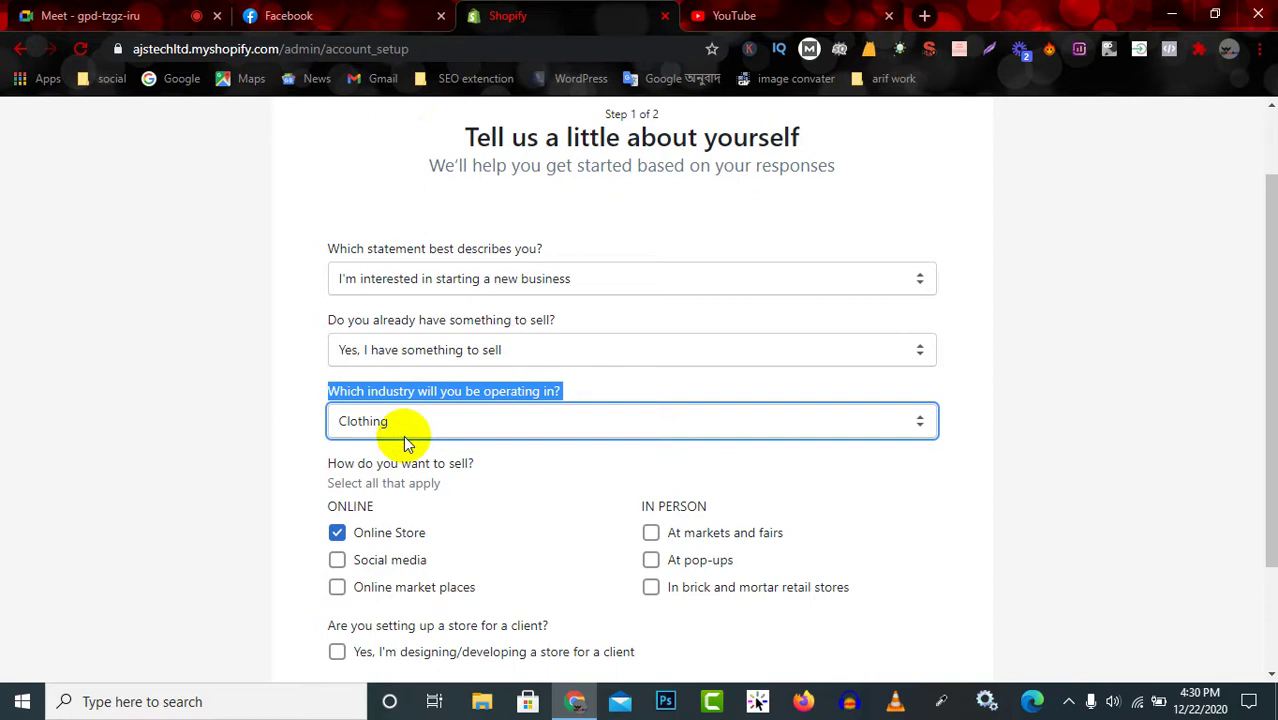
pyautogui.click(447, 393)
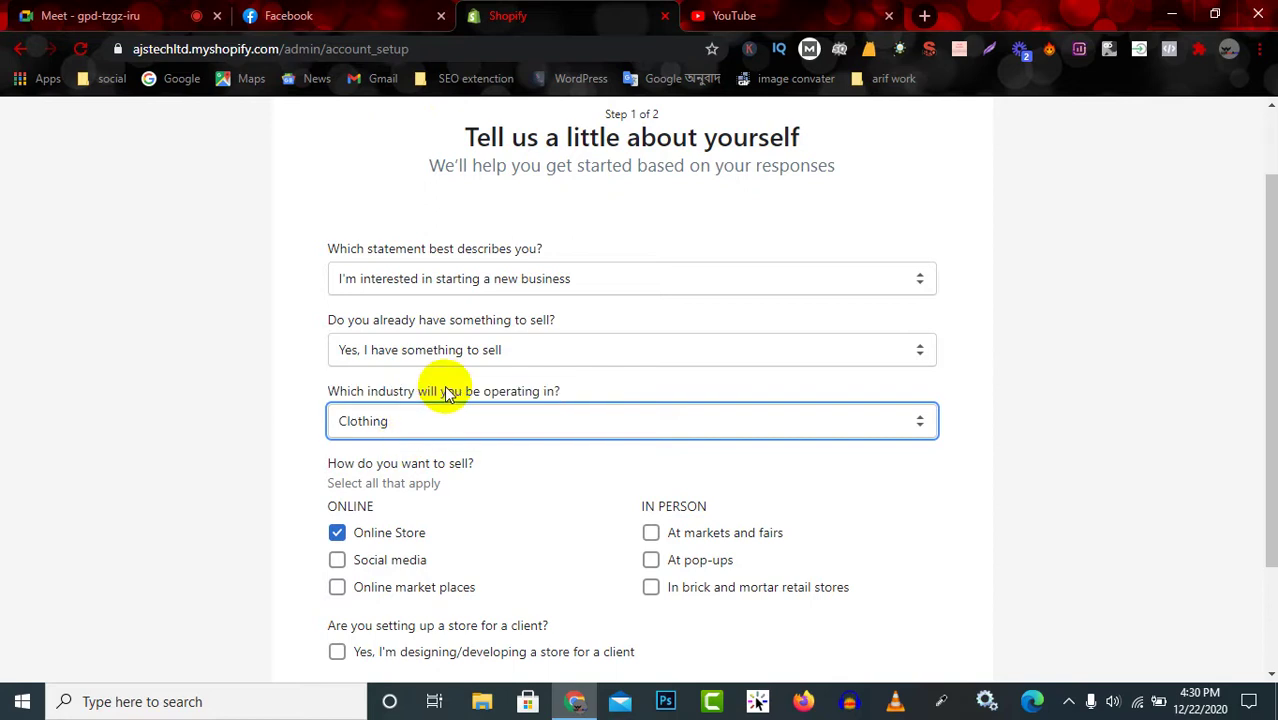
pyautogui.scroll(-1, 478, 465)
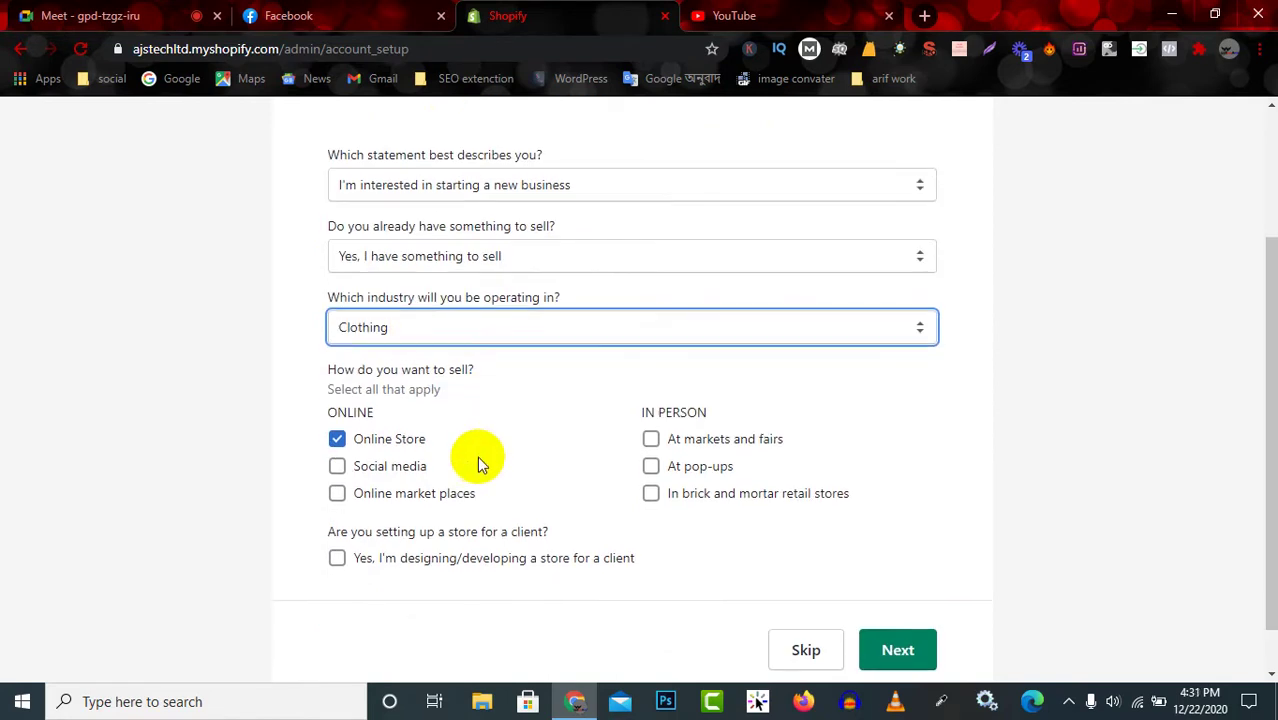
pyautogui.click(479, 327)
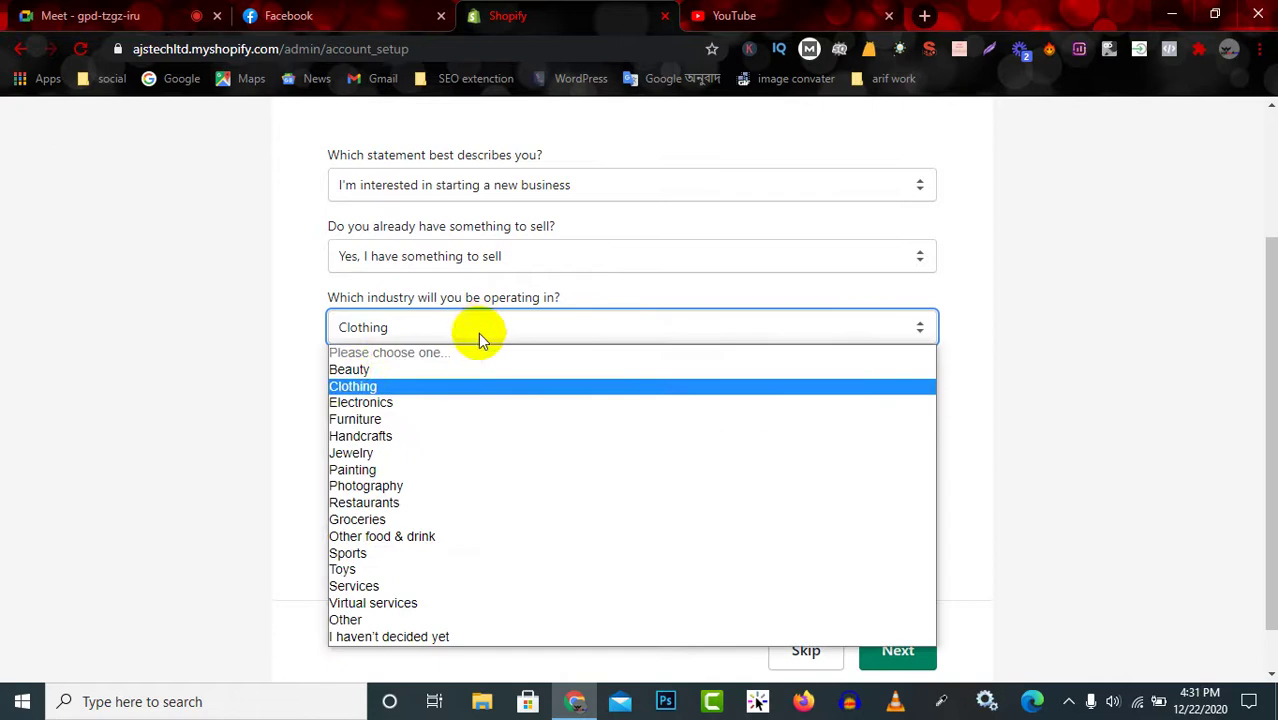
pyautogui.click(350, 386)
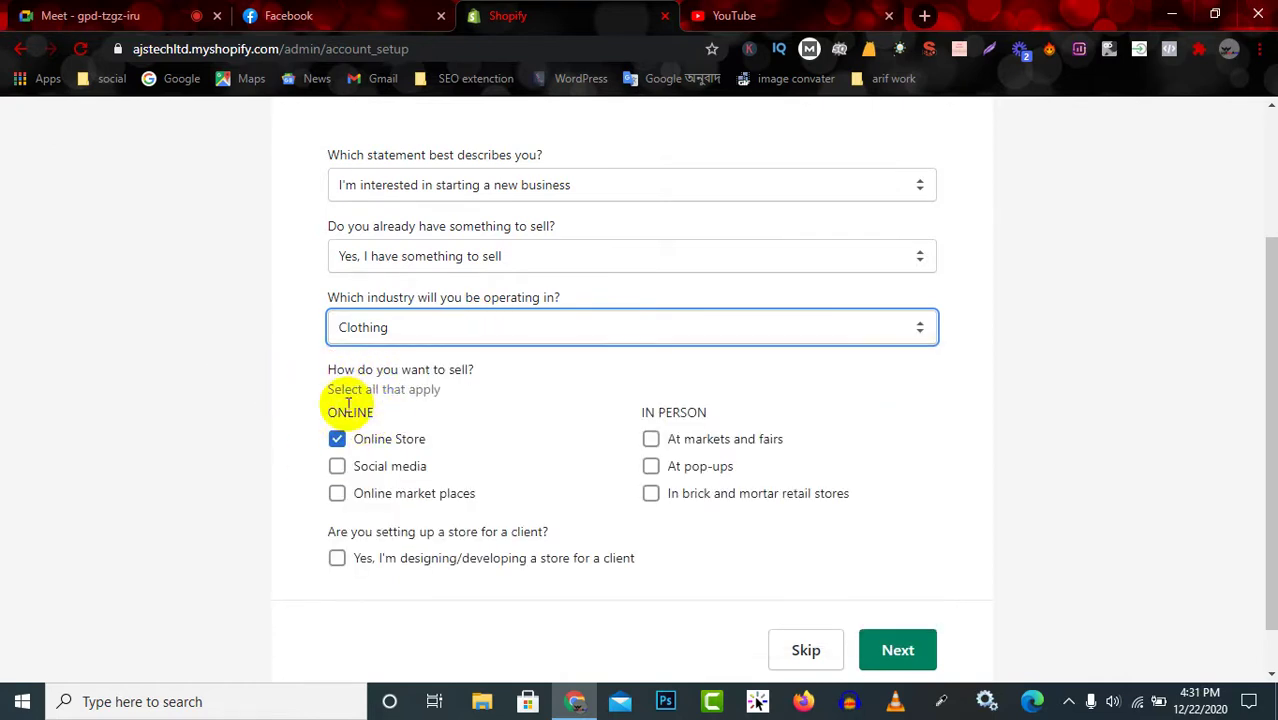
# Add Social media and Online marketplaces as sales channels and mark the store as built for a client.
pyautogui.moveTo(328, 401); pyautogui.dragTo(399, 417)
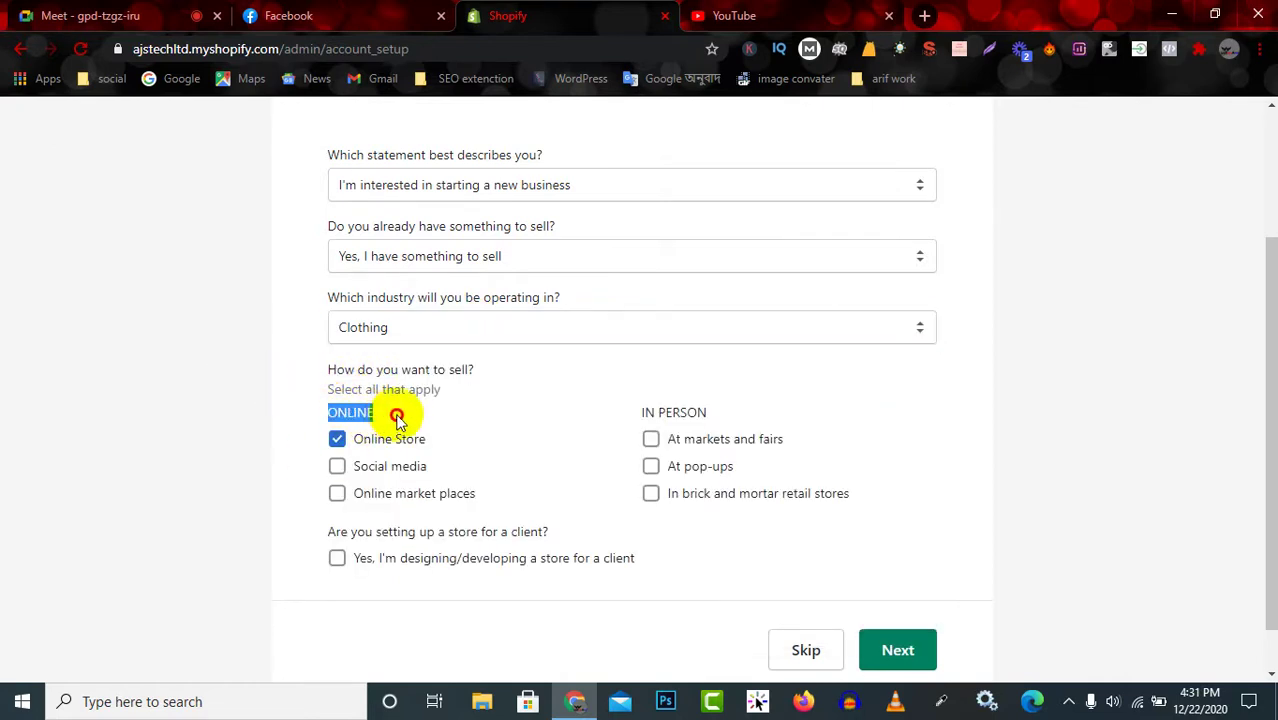
pyautogui.click(337, 466)
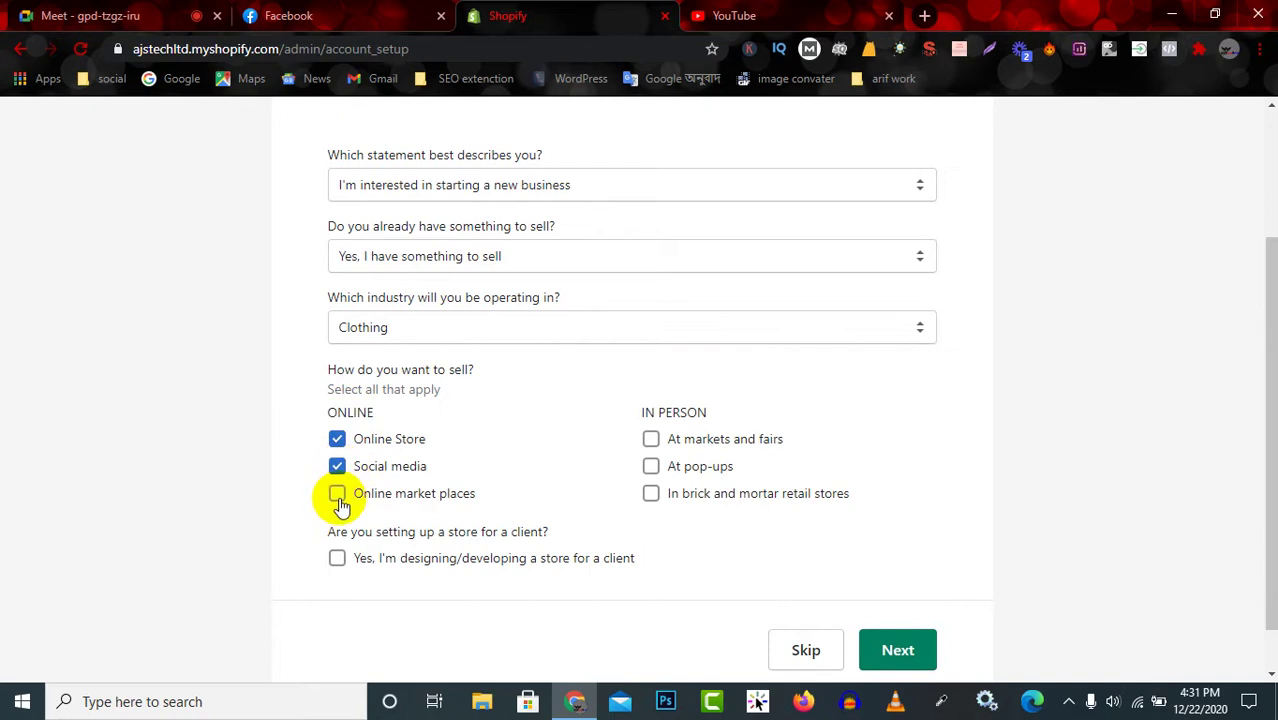
pyautogui.click(338, 496)
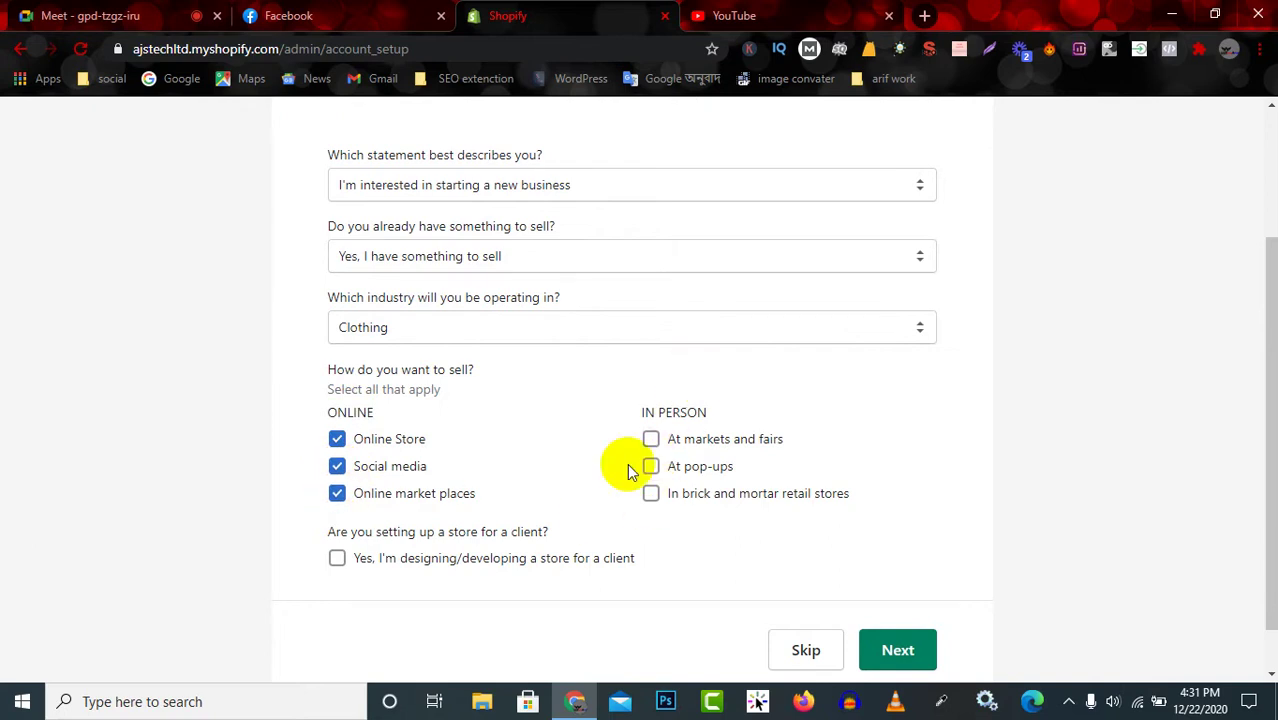
pyautogui.click(337, 560)
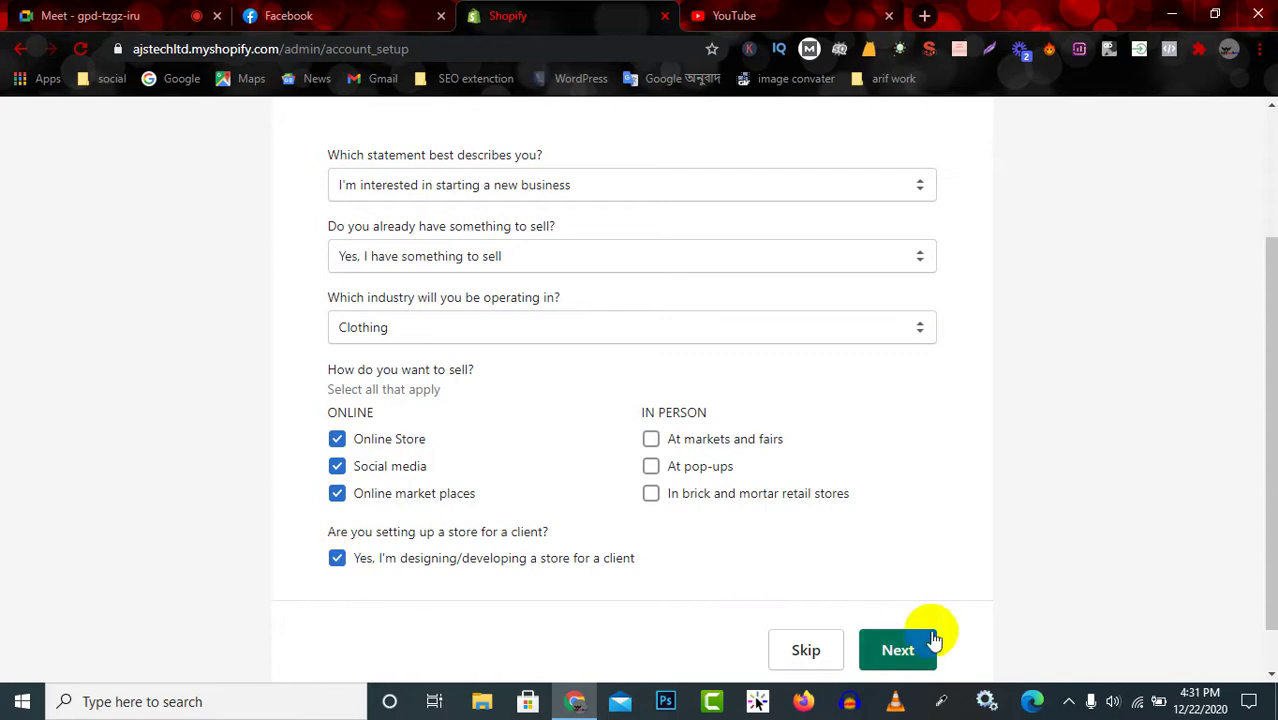
pyautogui.scroll(-1, 880, 630)
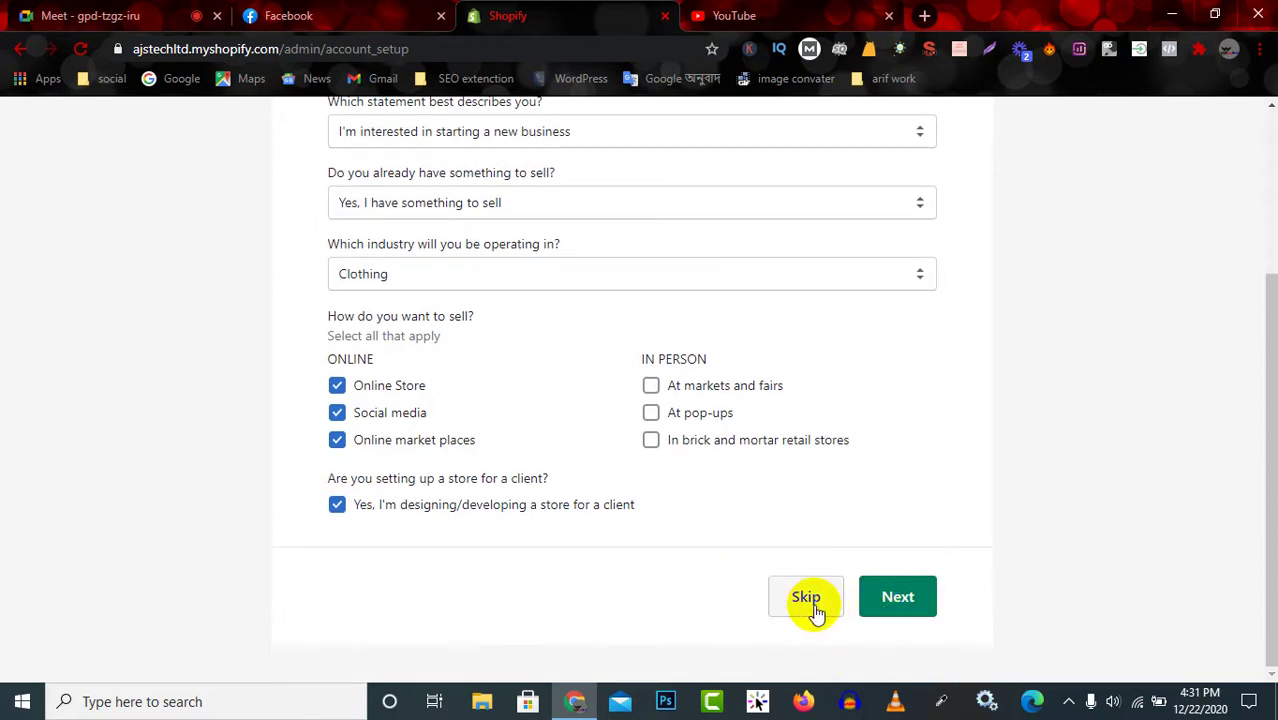
pyautogui.scroll(2, 807, 608)
pyautogui.scroll(-2, 779, 513)
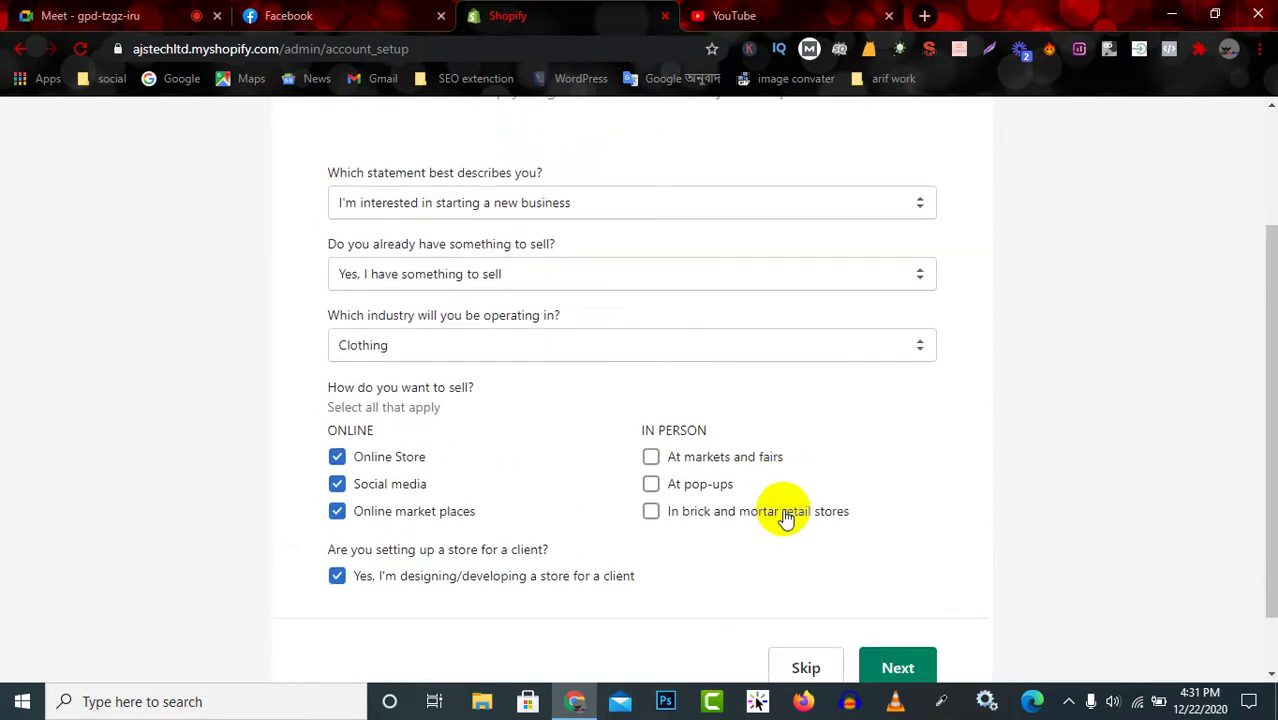
# Advance to the Step 2 address form and look over its name and address fields.
pyautogui.click(892, 603)
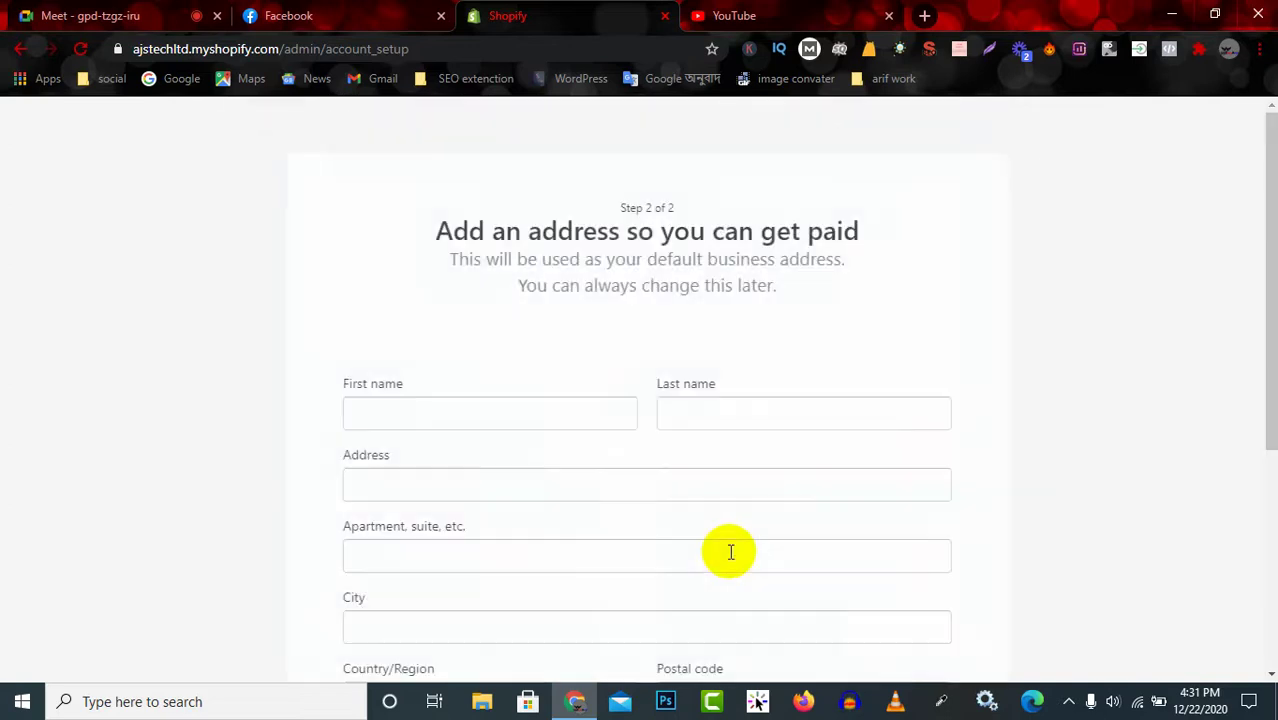
pyautogui.click(491, 410)
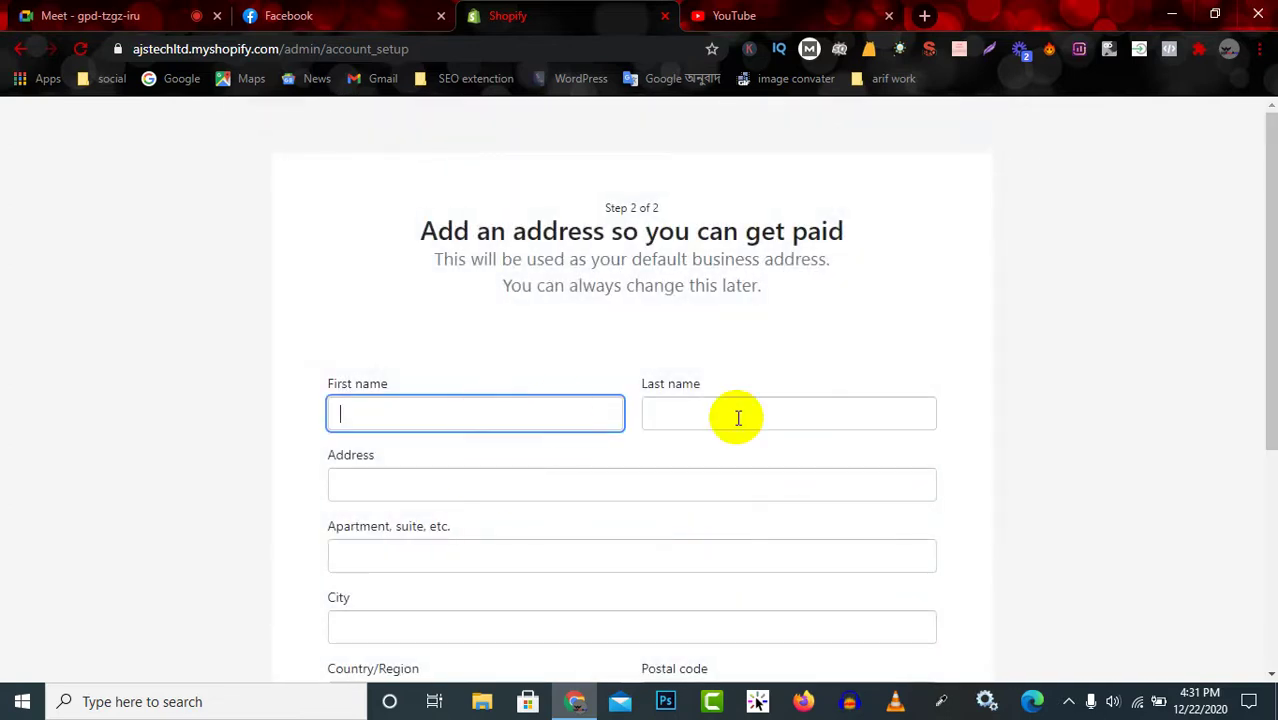
pyautogui.click(762, 413)
pyautogui.click(511, 477)
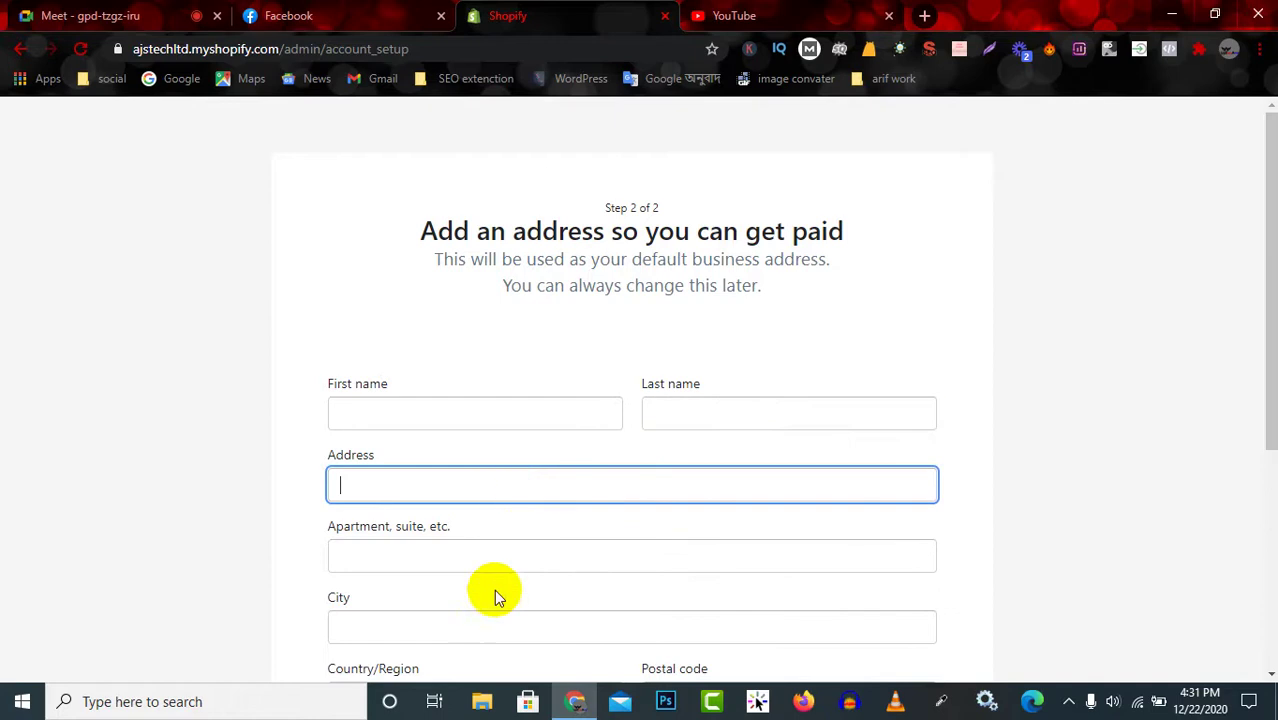
pyautogui.click(514, 553)
pyautogui.scroll(-2, 497, 440)
pyautogui.scroll(2, 497, 440)
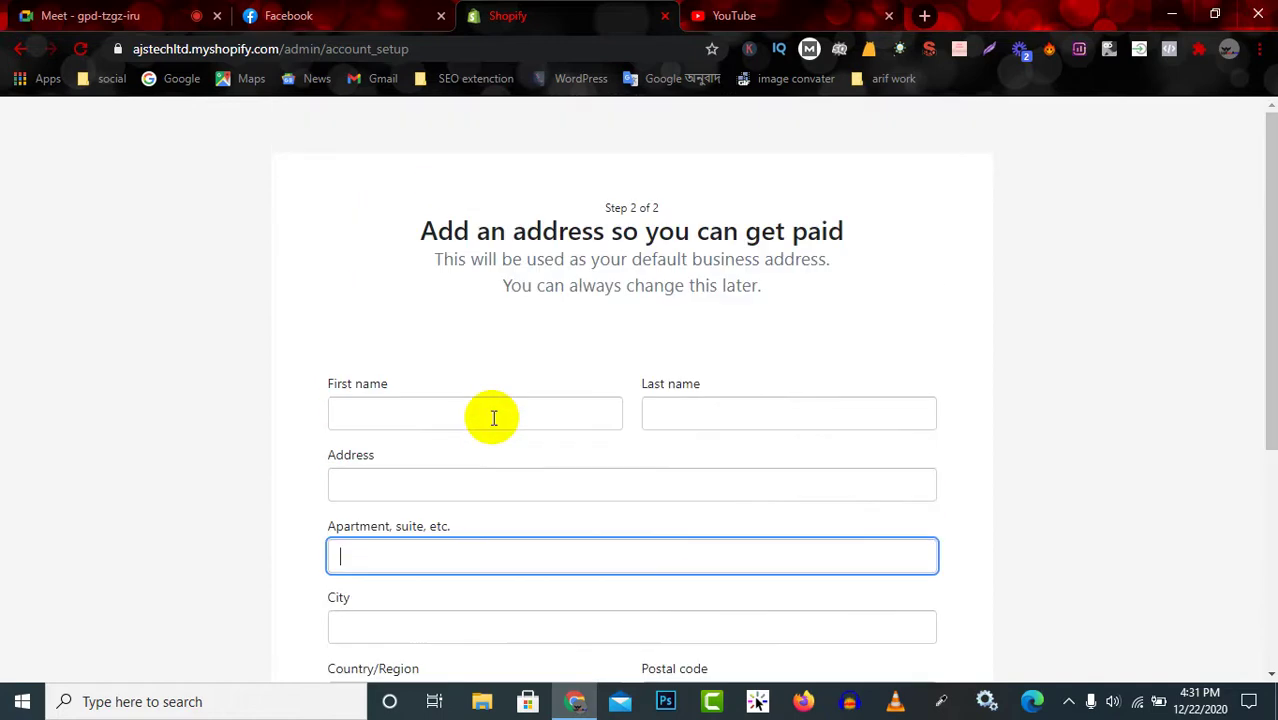
# Enter the owner's first name, last name and street address.
pyautogui.click(478, 410)
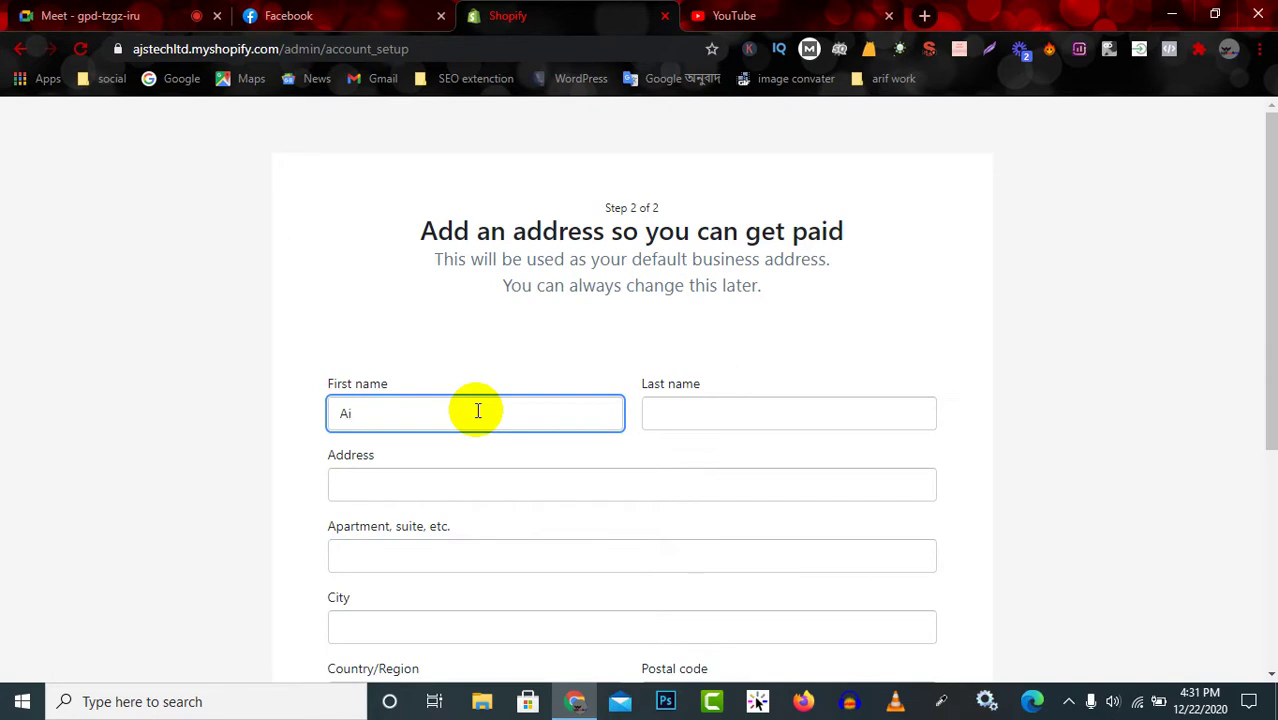
pyautogui.click(730, 412)
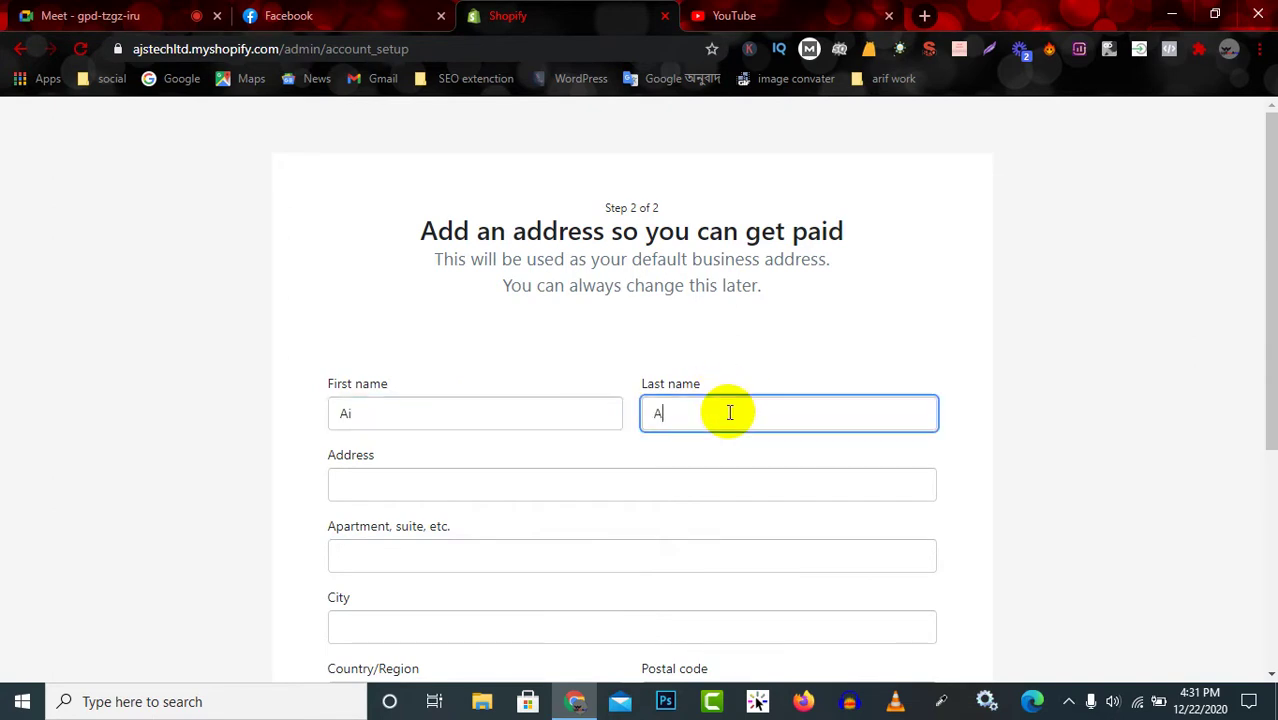
pyautogui.click(491, 487)
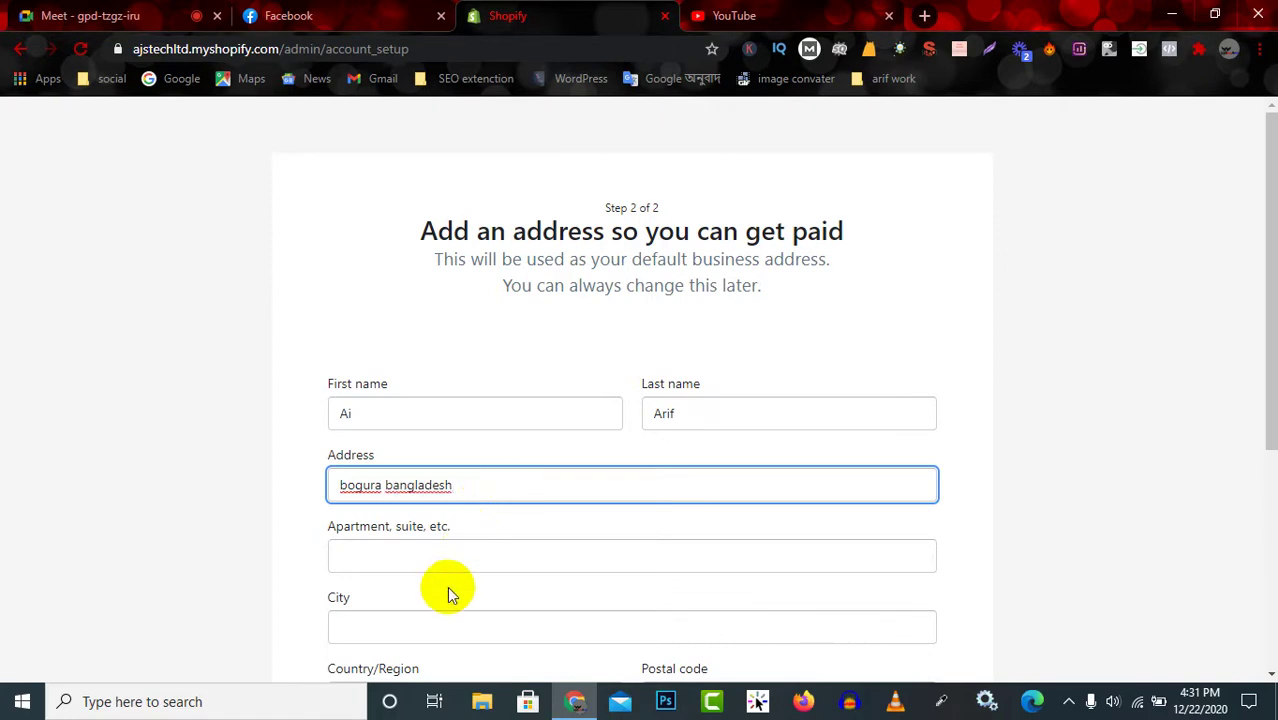
pyautogui.click(463, 552)
pyautogui.scroll(-1, 464, 548)
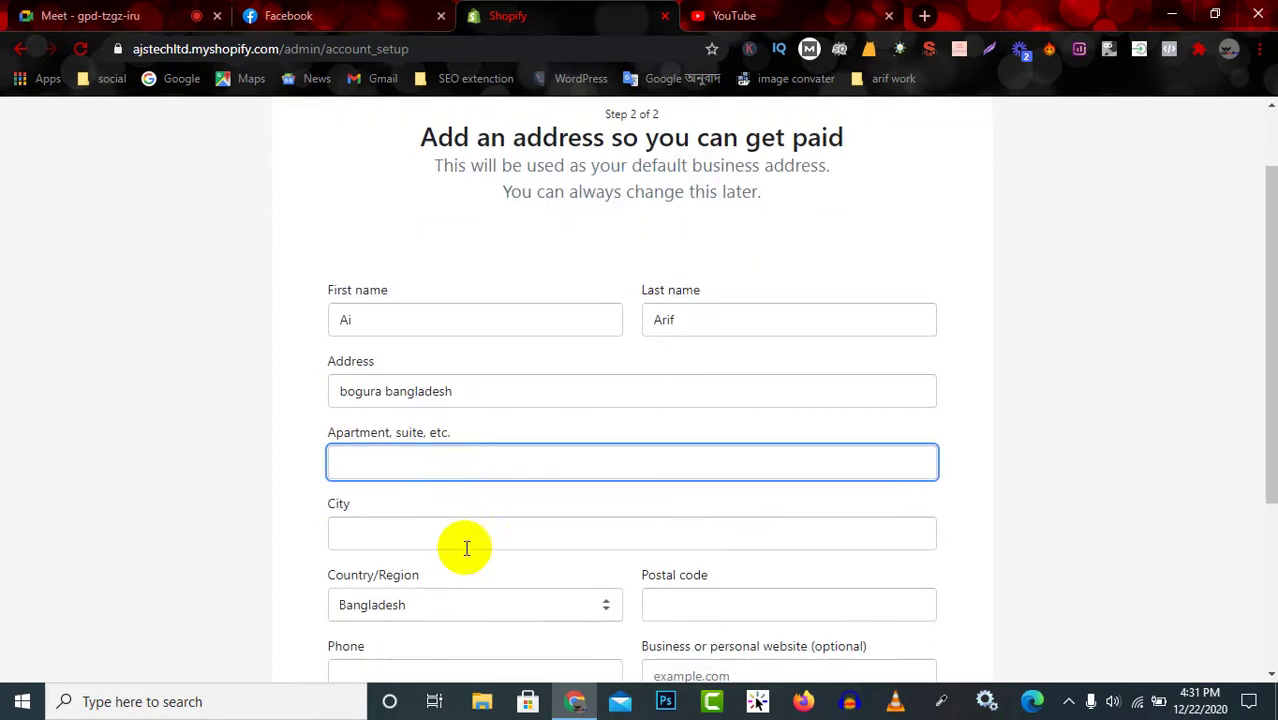
pyautogui.click(444, 530)
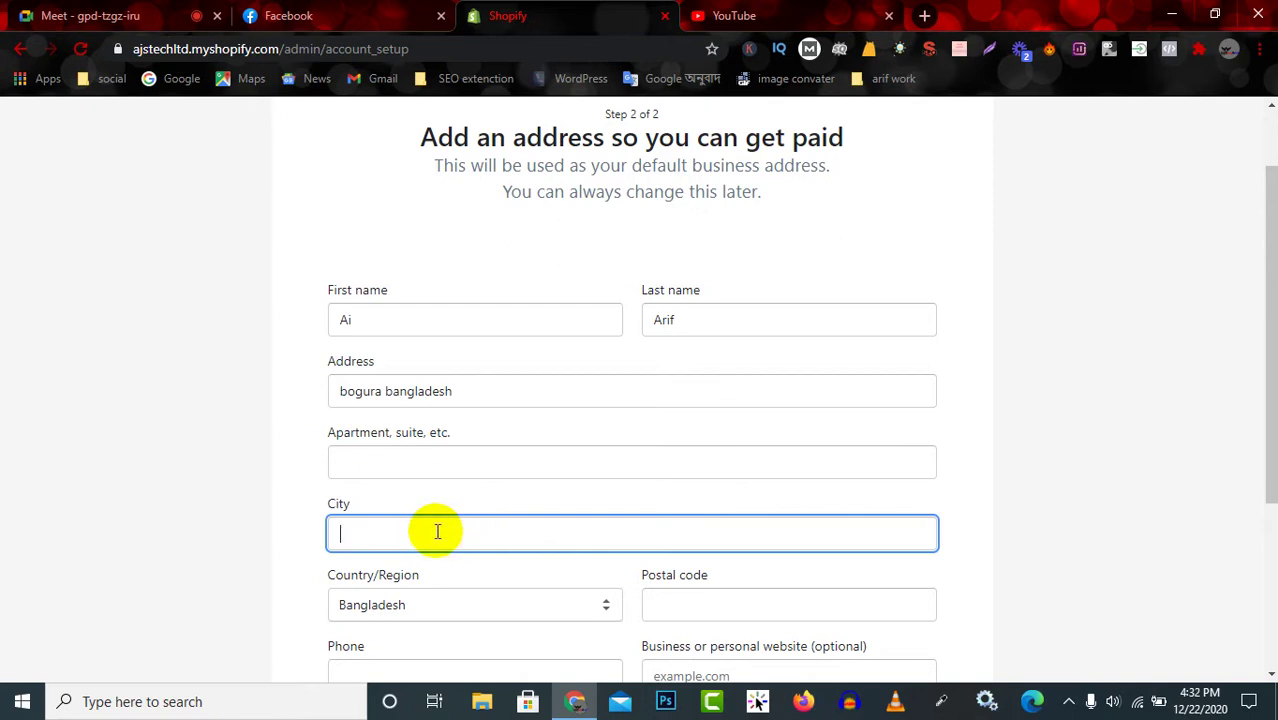
# Enter 'bogura' as the city and pick the suggested postal code starting with 58.
pyautogui.write('bogura')
pyautogui.scroll(-1, 434, 525)
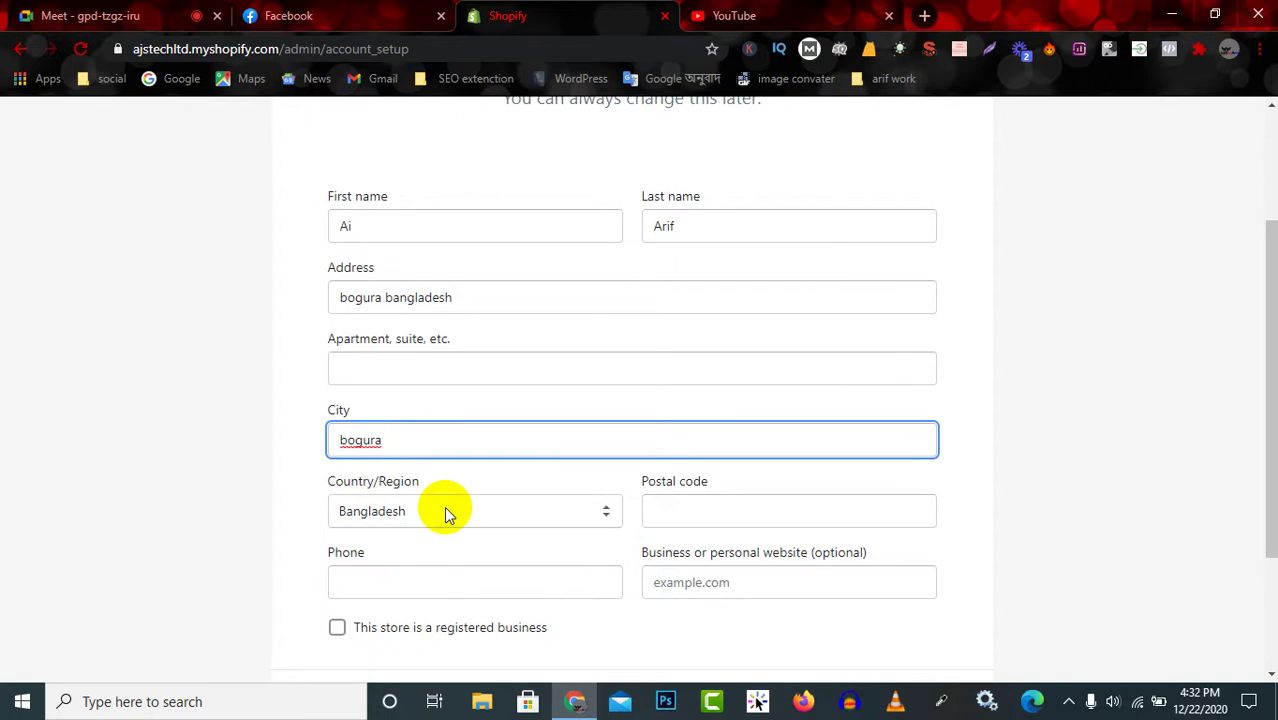
pyautogui.click(705, 516)
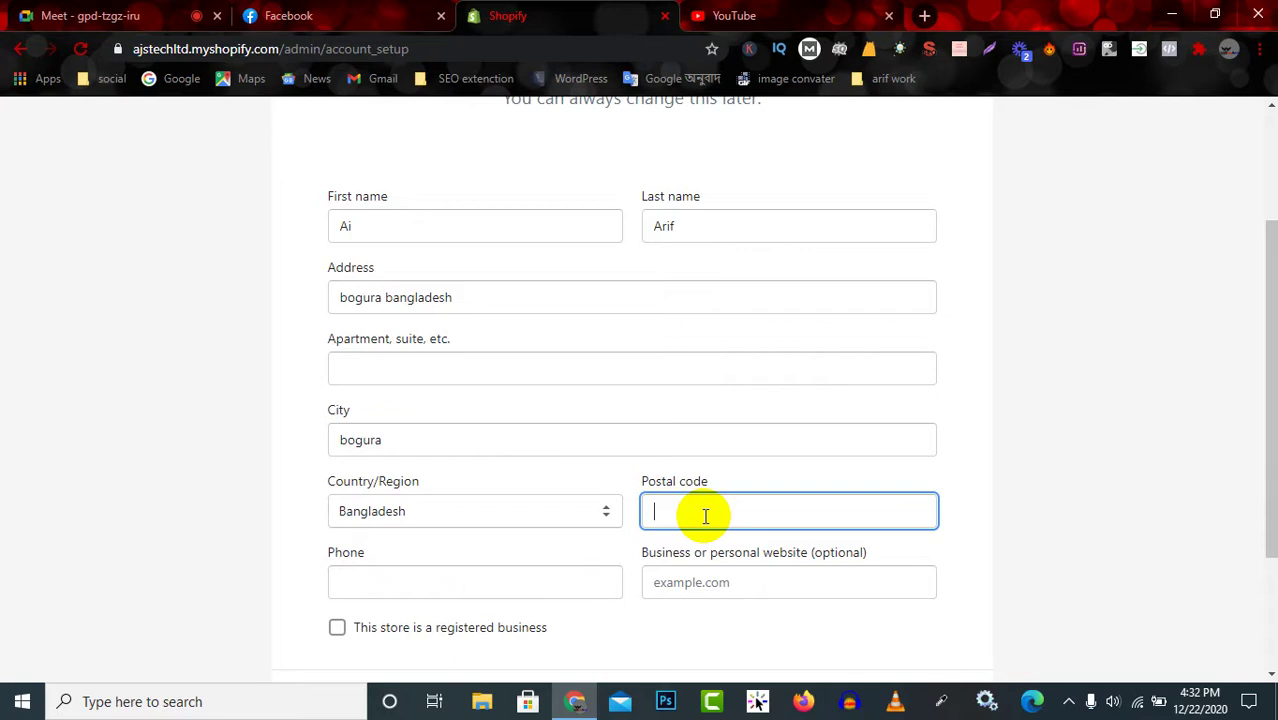
pyautogui.write('5820')
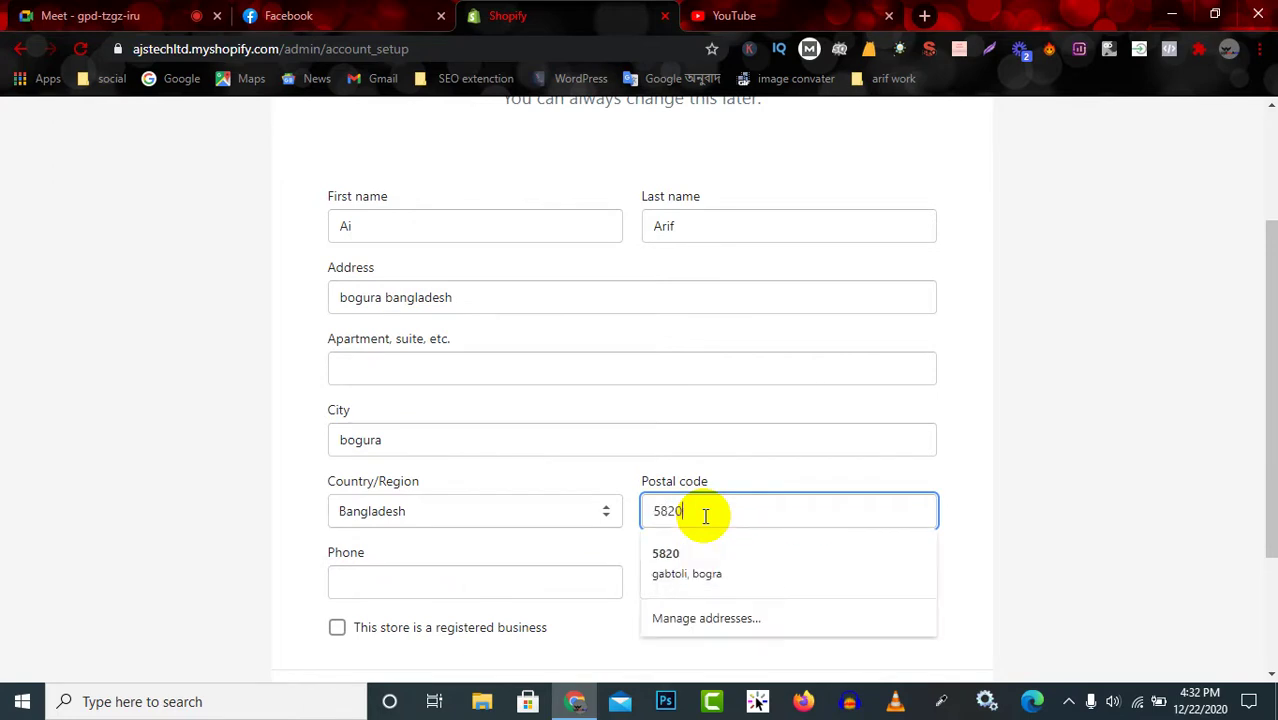
pyautogui.click(748, 575)
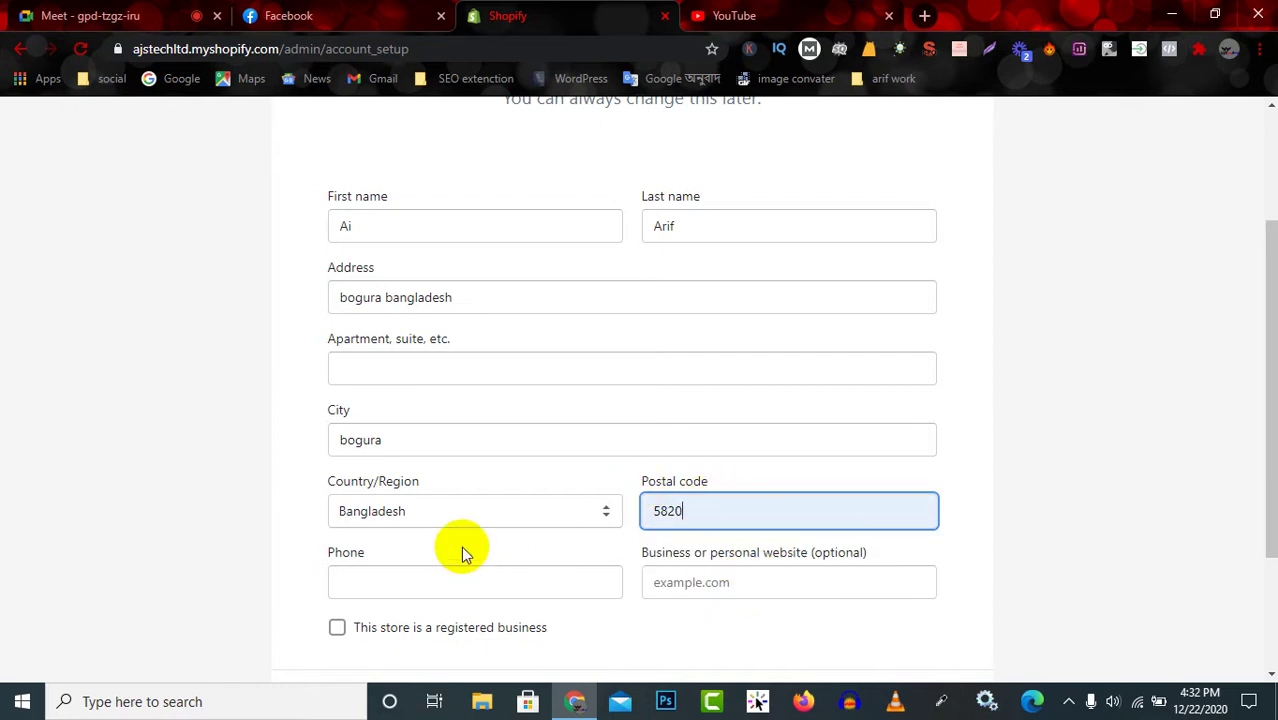
# Enter the phone number and mark the store as a registered business.
pyautogui.click(437, 580)
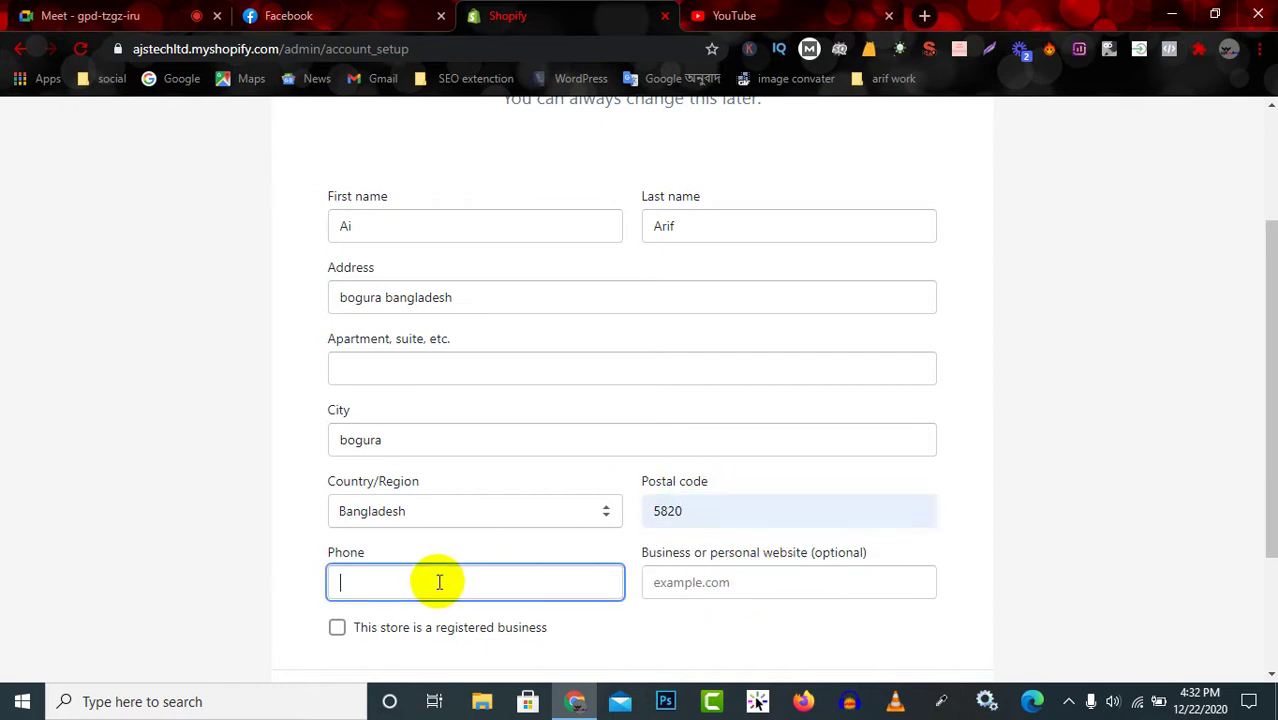
pyautogui.scroll(-1, 440, 582)
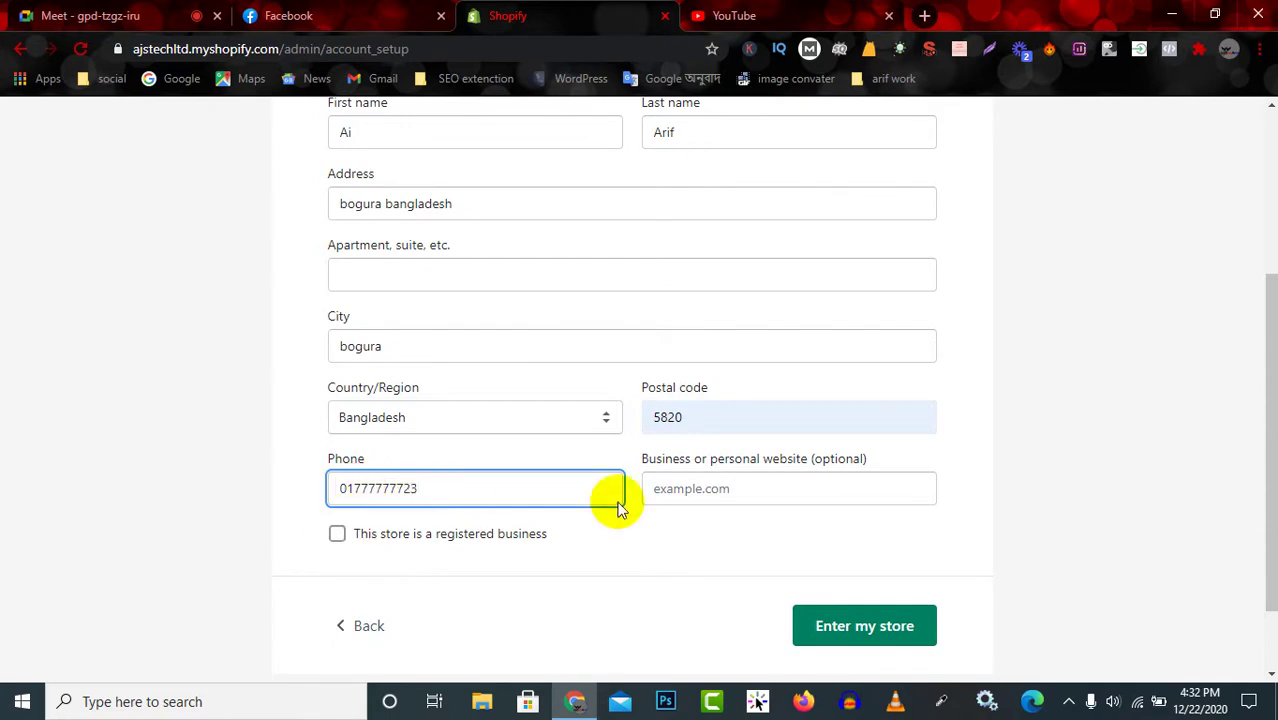
pyautogui.click(843, 486)
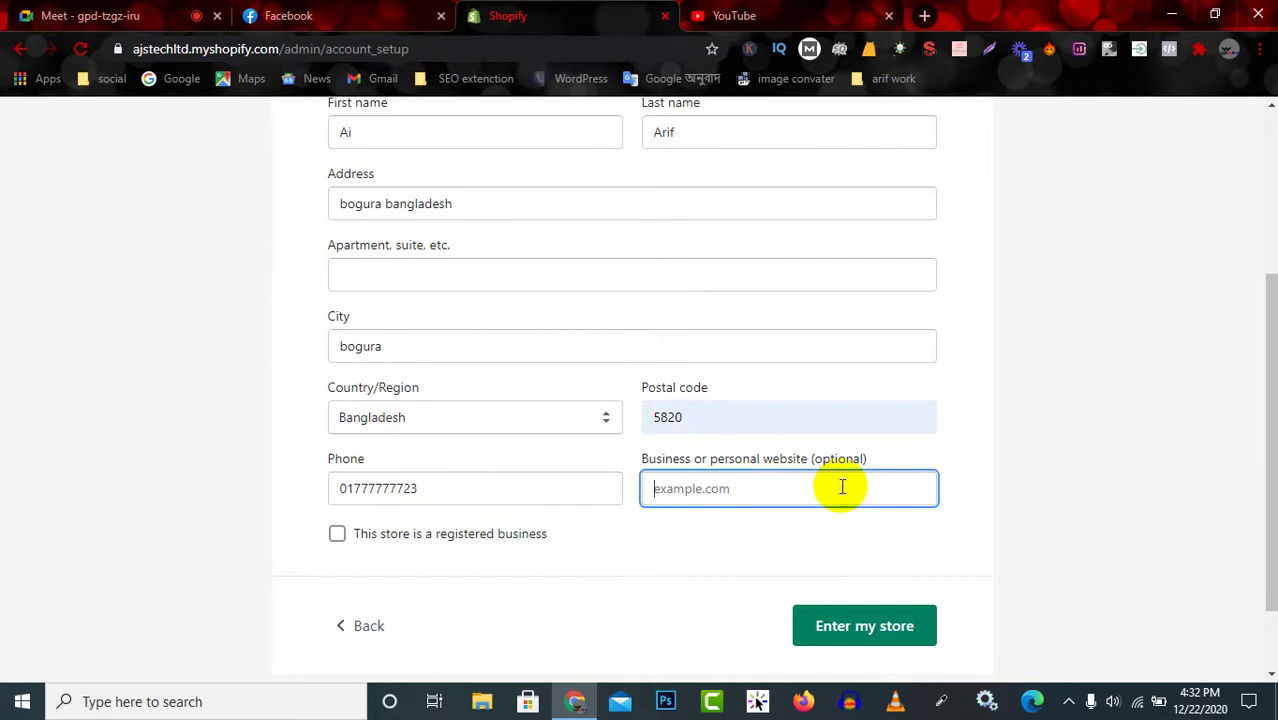
pyautogui.click(339, 534)
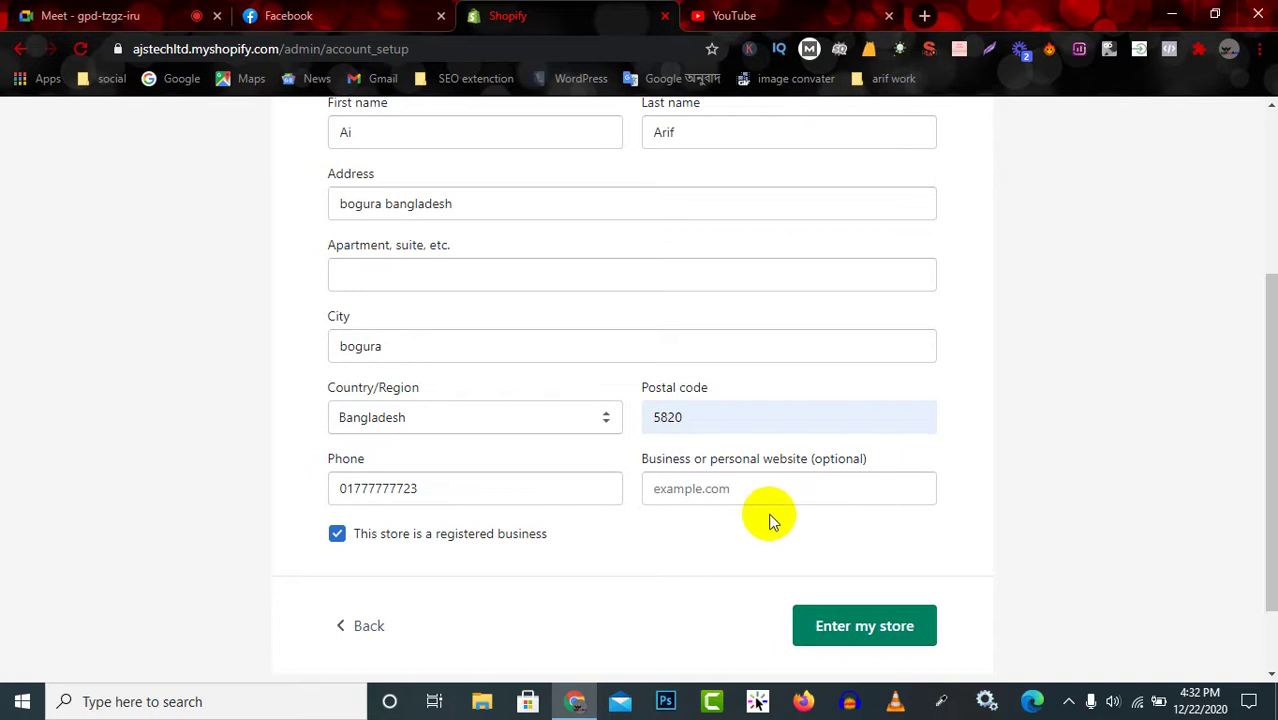
pyautogui.scroll(-1, 700, 475)
pyautogui.scroll(-1, 700, 467)
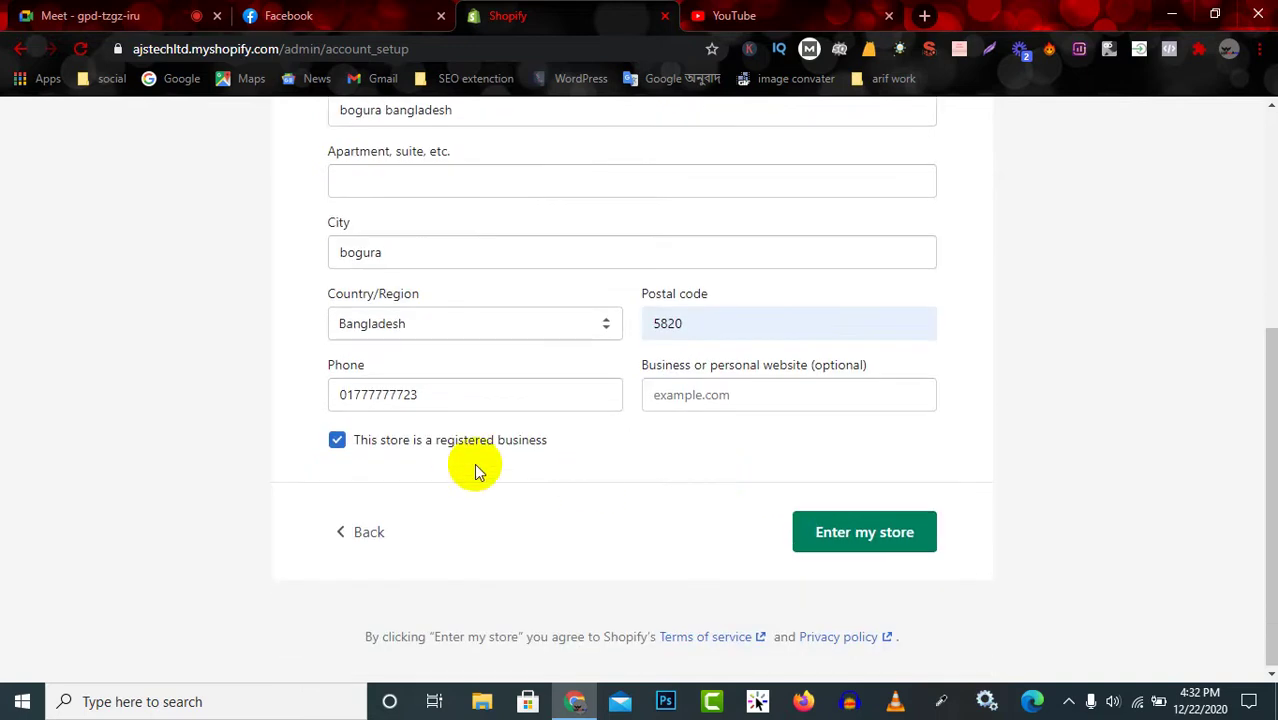
# Enter the ajstechltd store admin and scroll its Home page's getting-started tips.
pyautogui.click(893, 543)
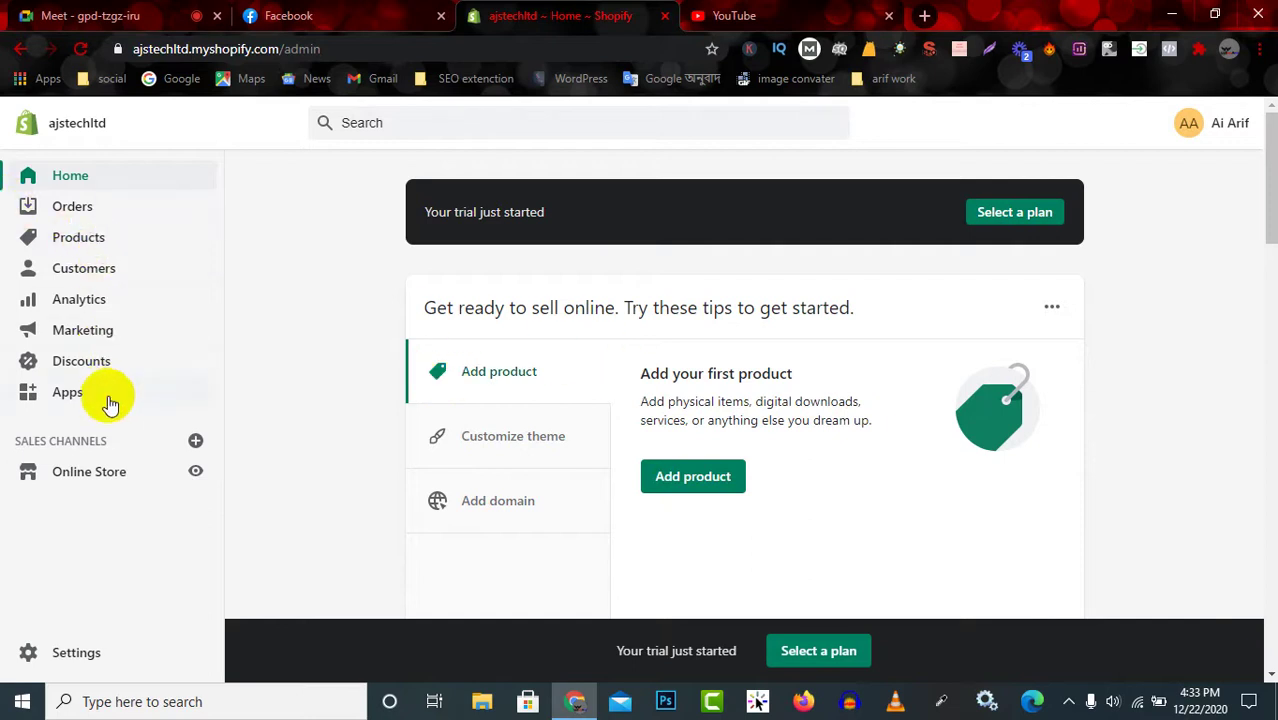
pyautogui.scroll(-3, 120, 615)
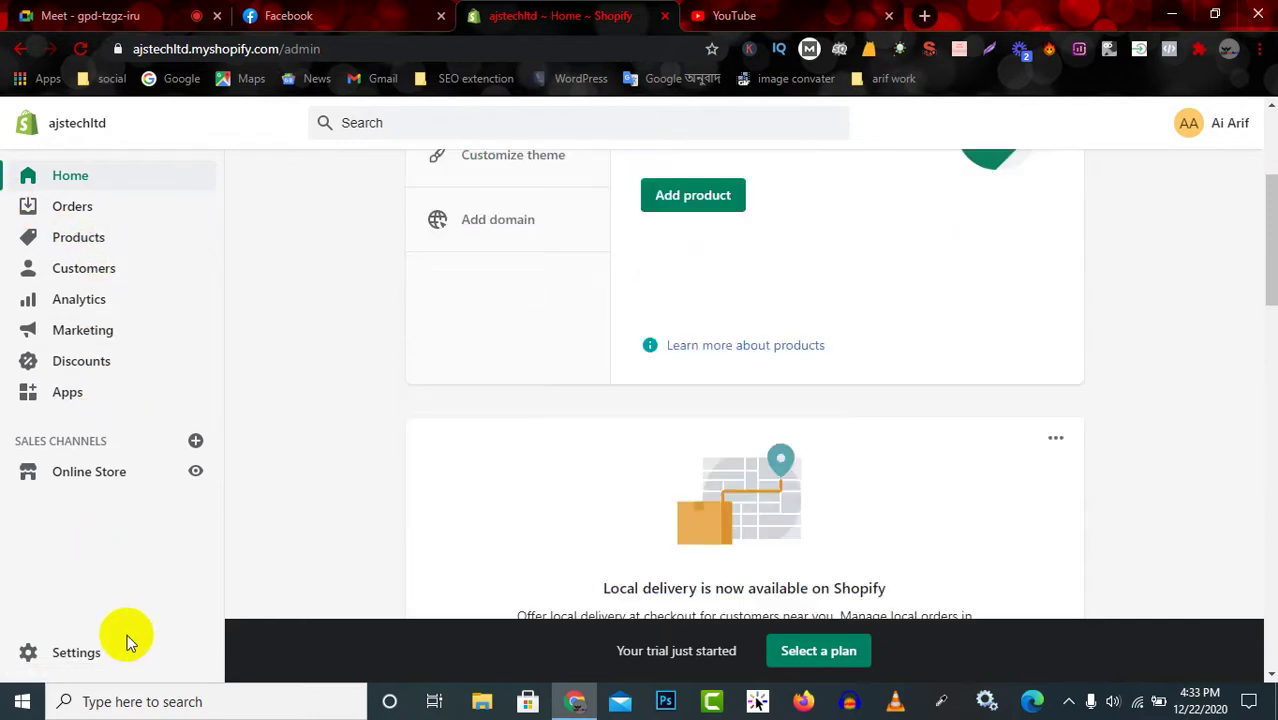
# Open the store Settings page and look over its Payments, Checkout, Files and Taxes sections.
pyautogui.click(75, 655)
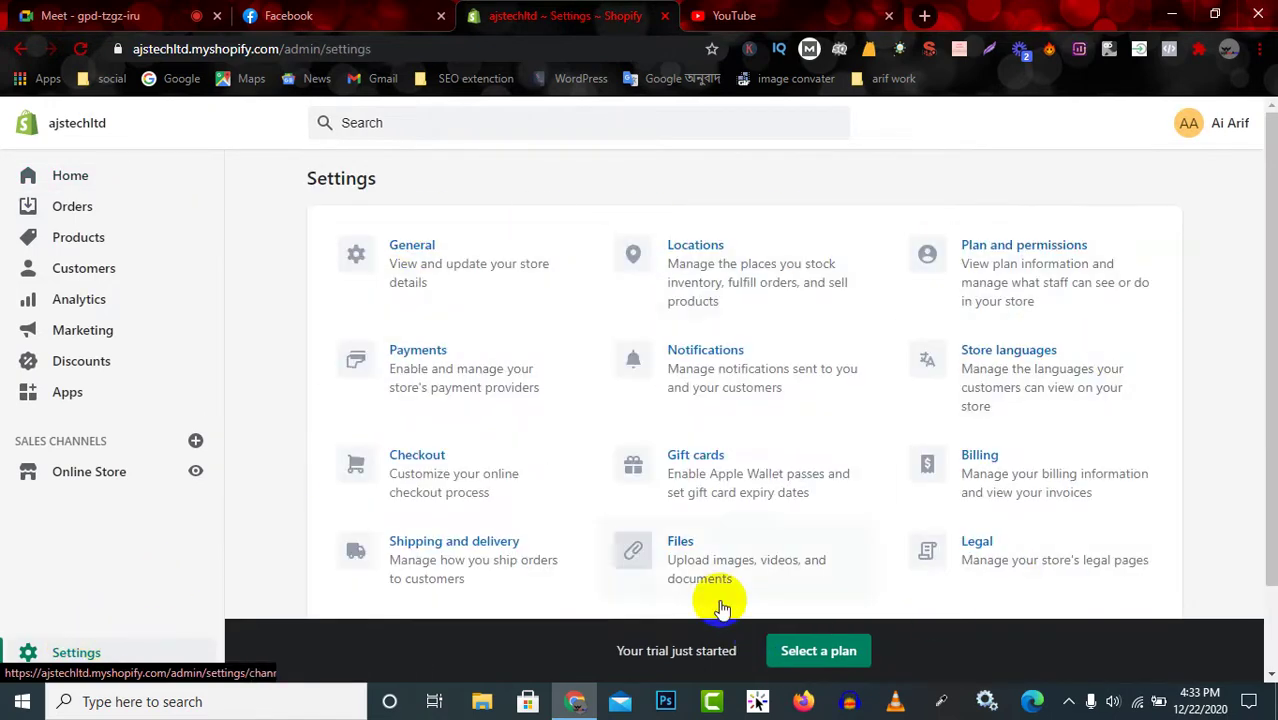
pyautogui.scroll(-1, 700, 595)
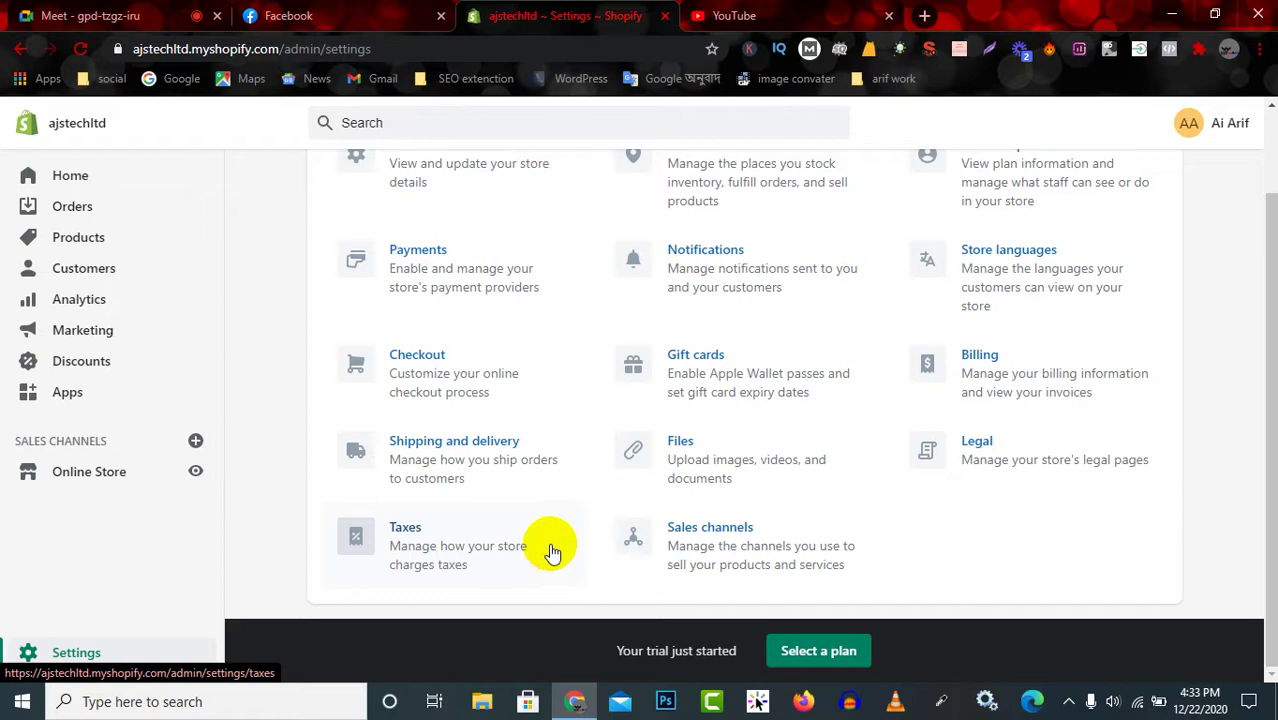
pyautogui.scroll(1, 458, 428)
pyautogui.scroll(-1, 463, 432)
pyautogui.scroll(1, 463, 432)
pyautogui.scroll(-1, 470, 545)
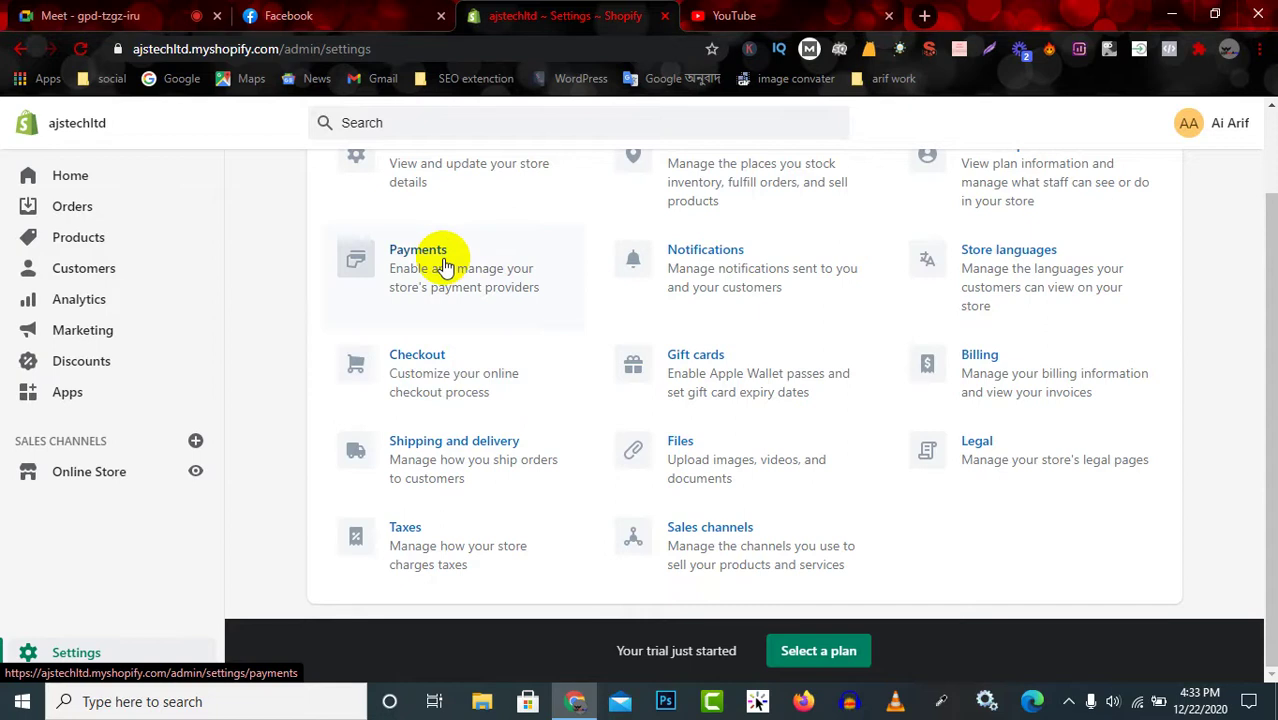
pyautogui.scroll(1, 450, 270)
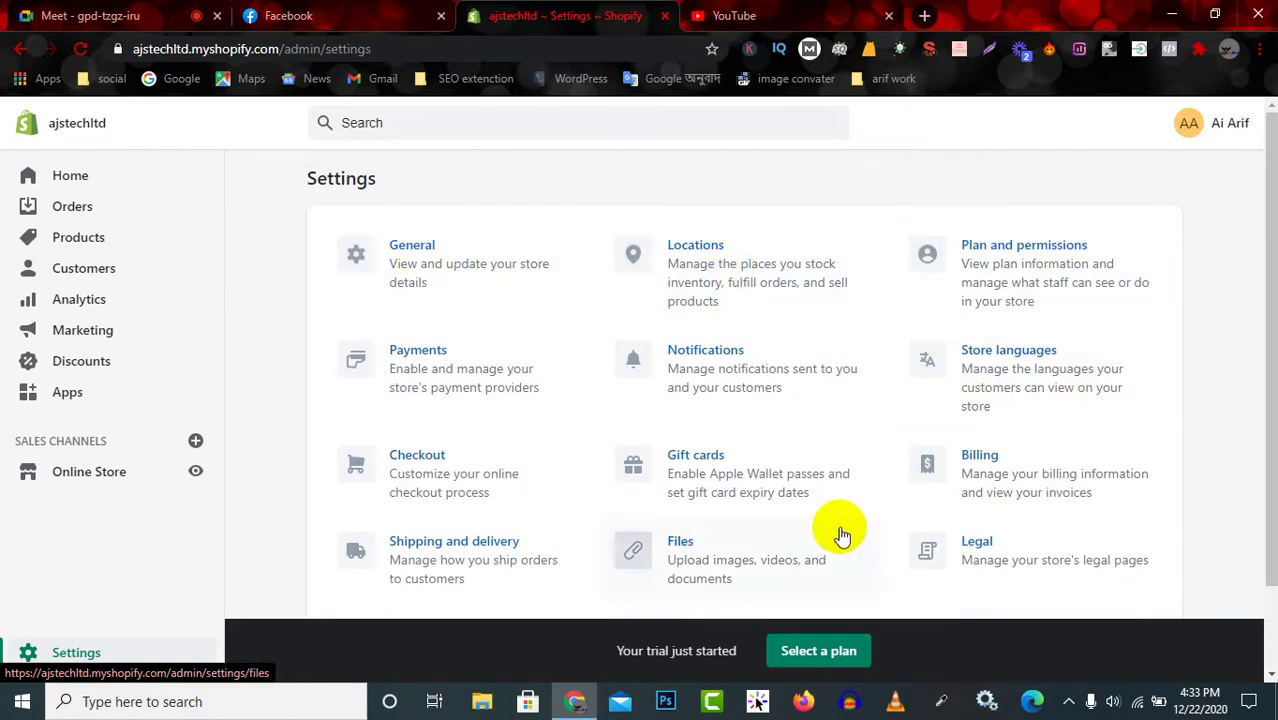
pyautogui.scroll(-1, 800, 550)
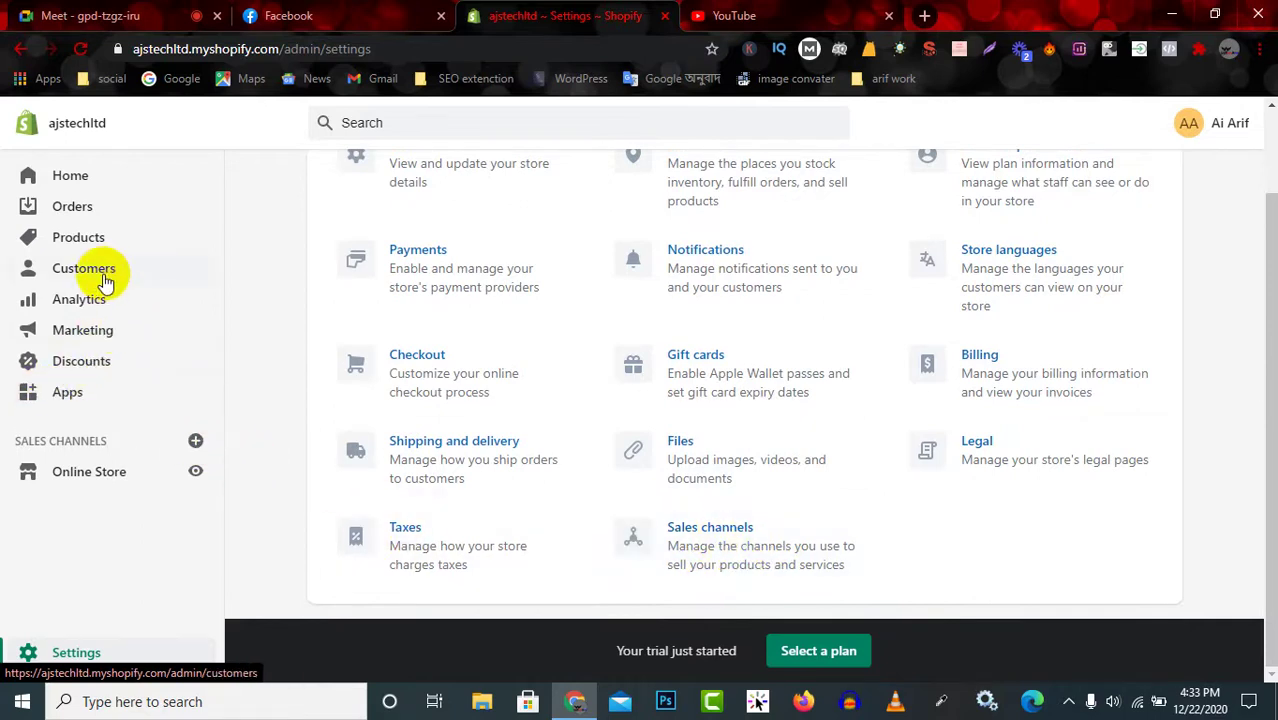
pyautogui.scroll(2, 107, 282)
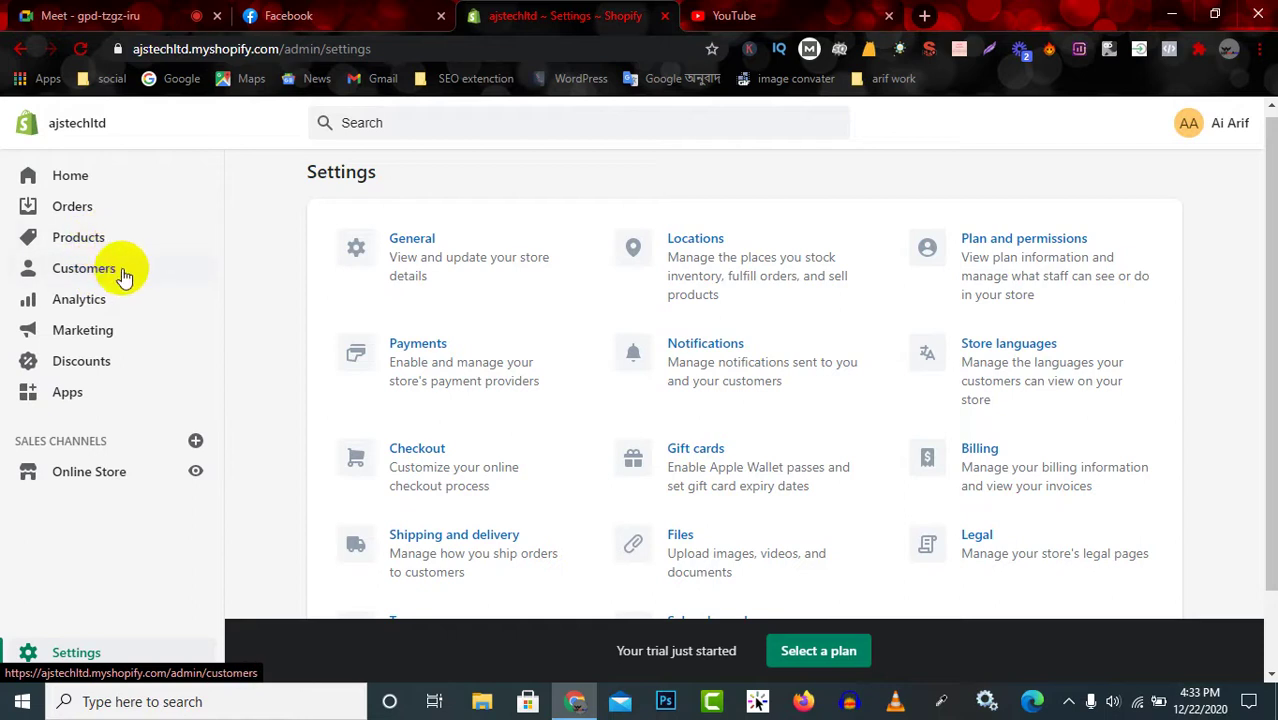
# Glance at the Customers and Analytics pages, then go back to the Google Meet call.
pyautogui.click(84, 268)
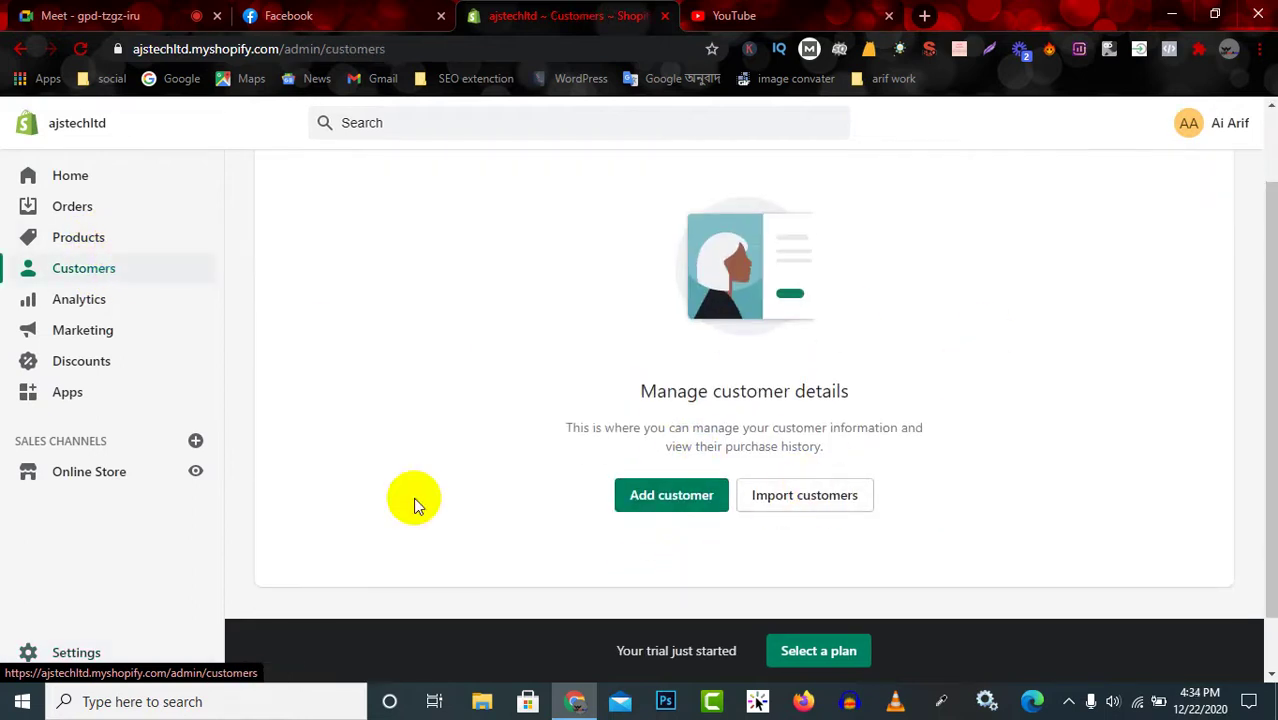
pyautogui.click(86, 302)
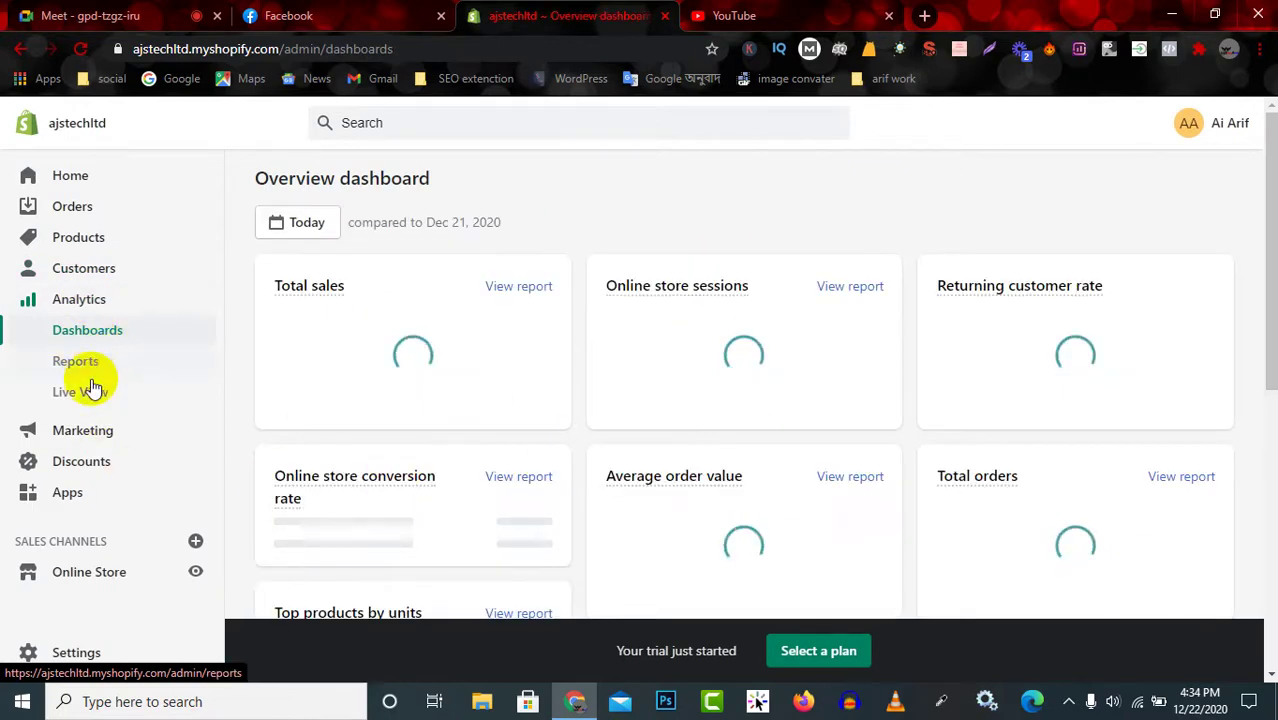
pyautogui.click(92, 17)
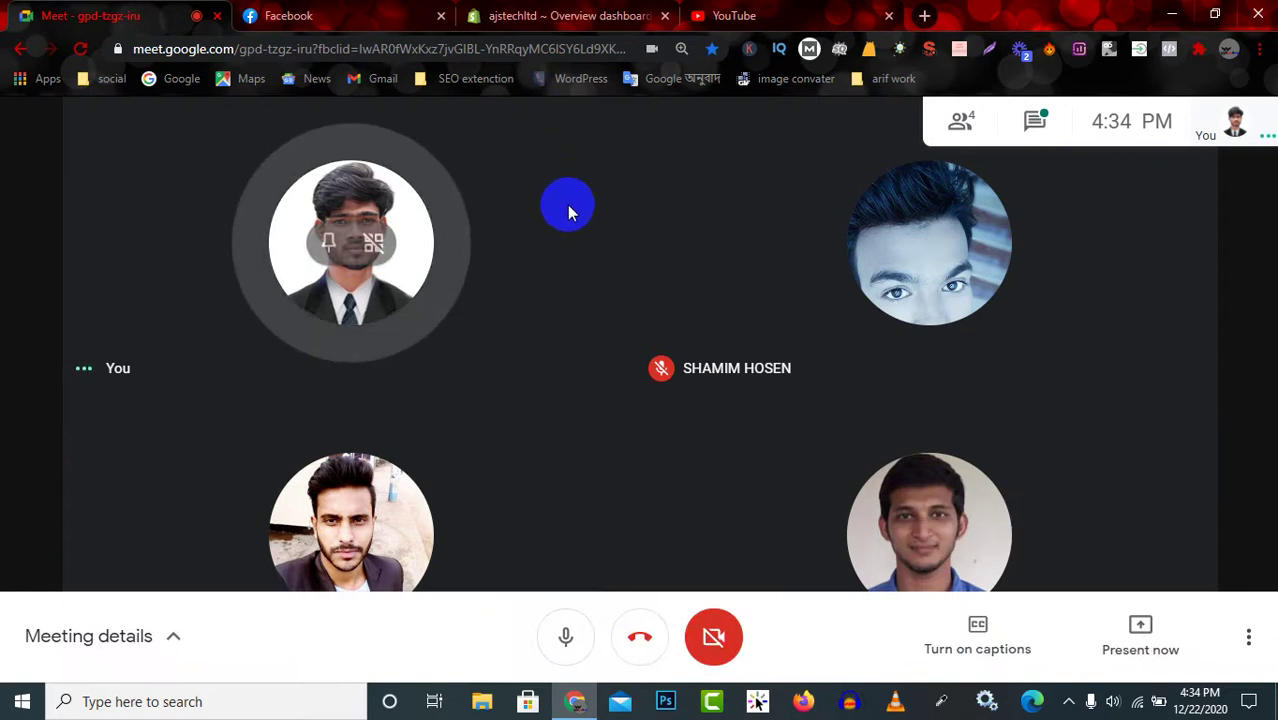
# Share the entire screen with the Google Meet call.
pyautogui.click(1138, 648)
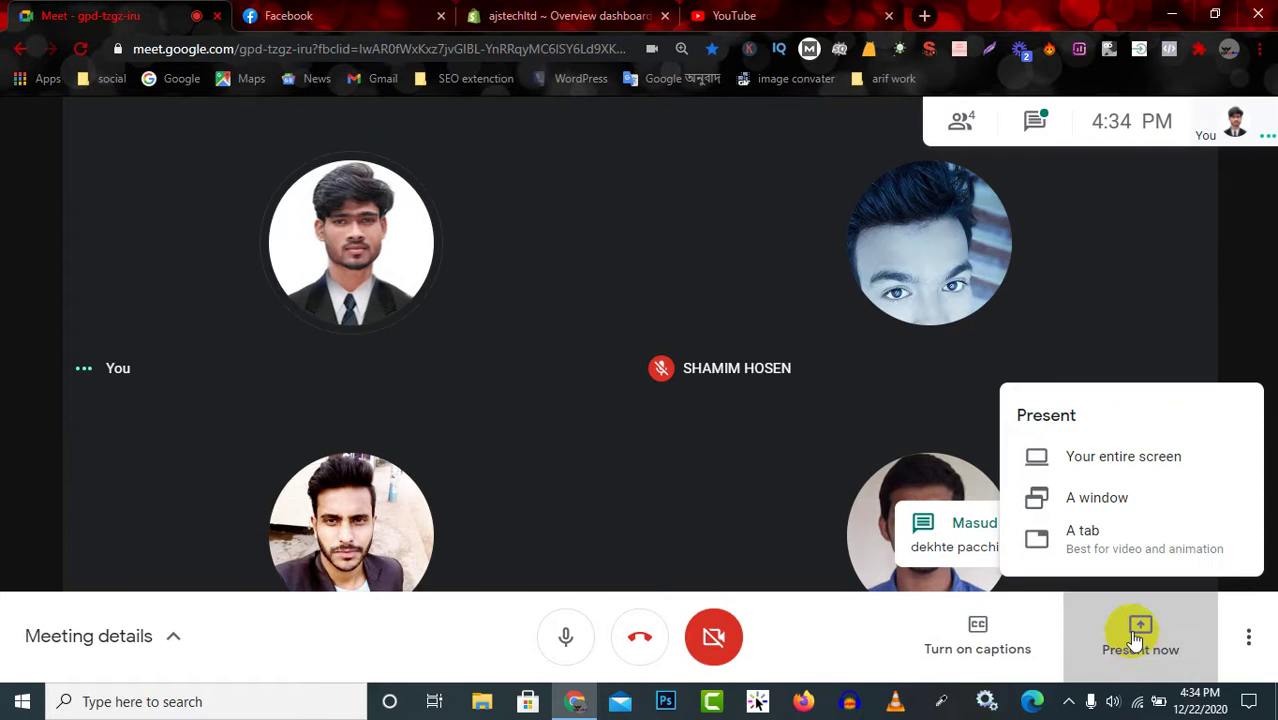
pyautogui.click(1130, 462)
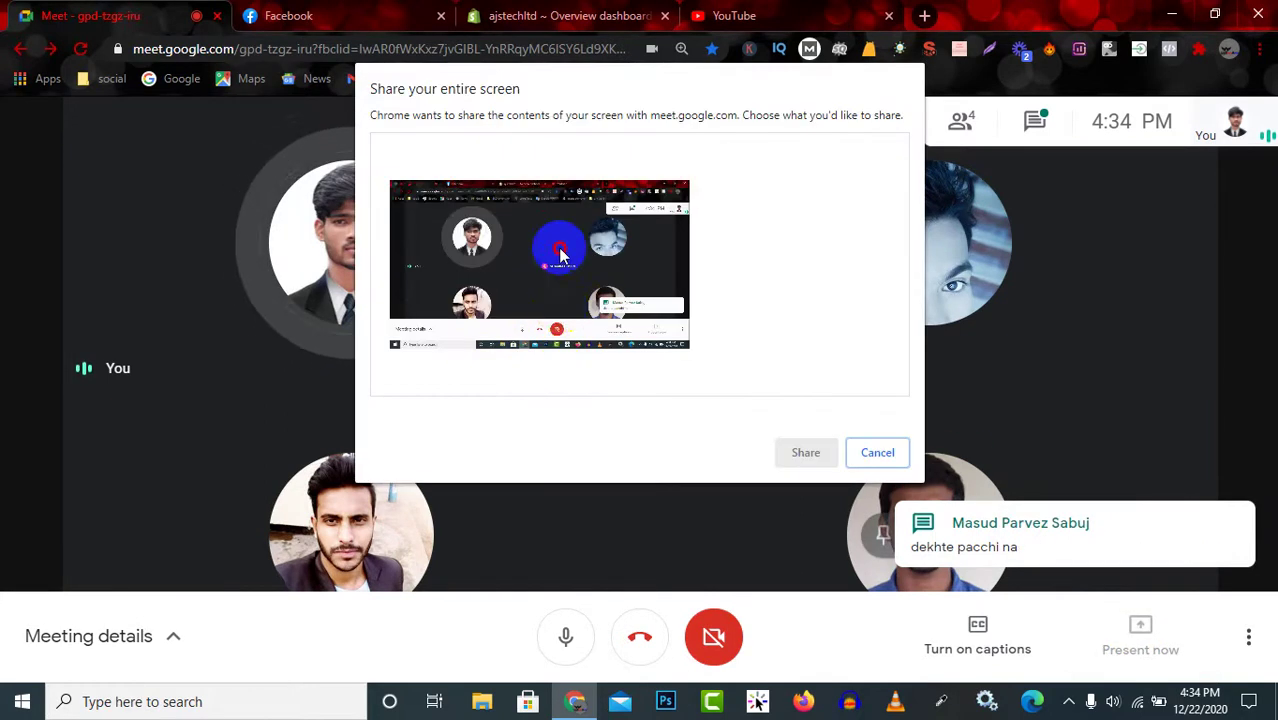
pyautogui.click(560, 320)
pyautogui.click(809, 455)
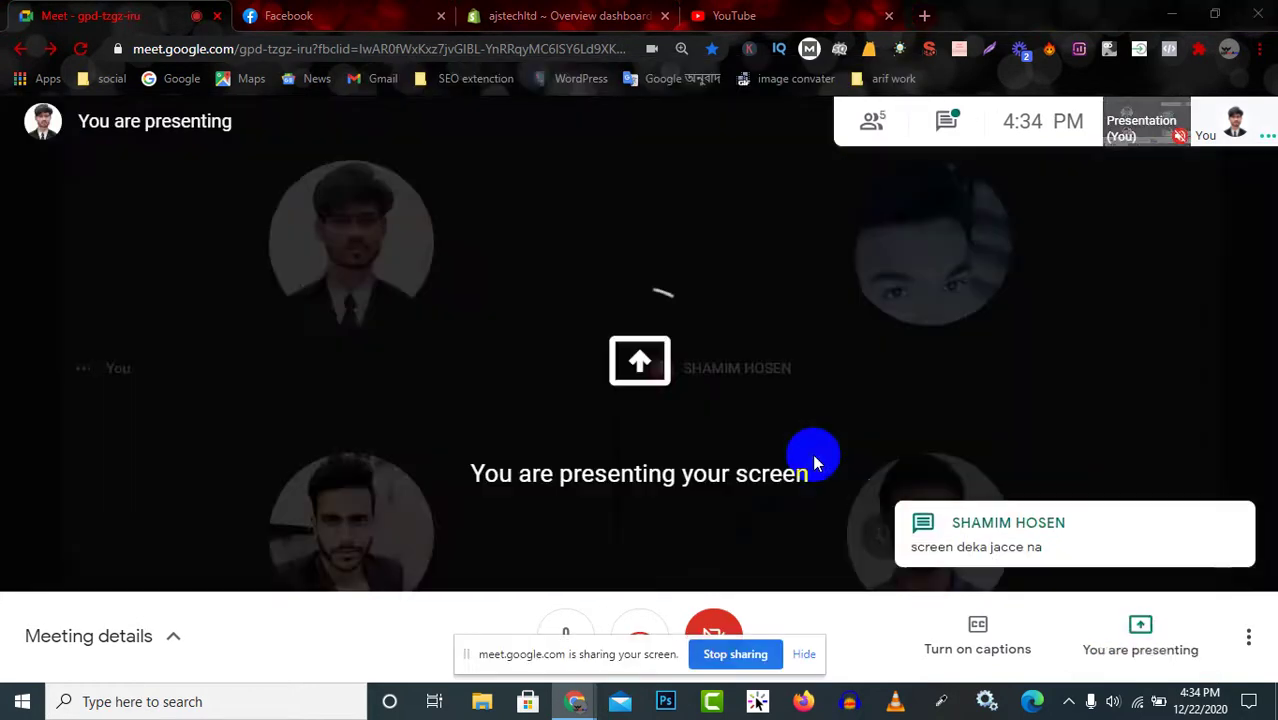
# Check the meeting is presenting, then settle on the Shopify Overview dashboard tab.
pyautogui.click(530, 12)
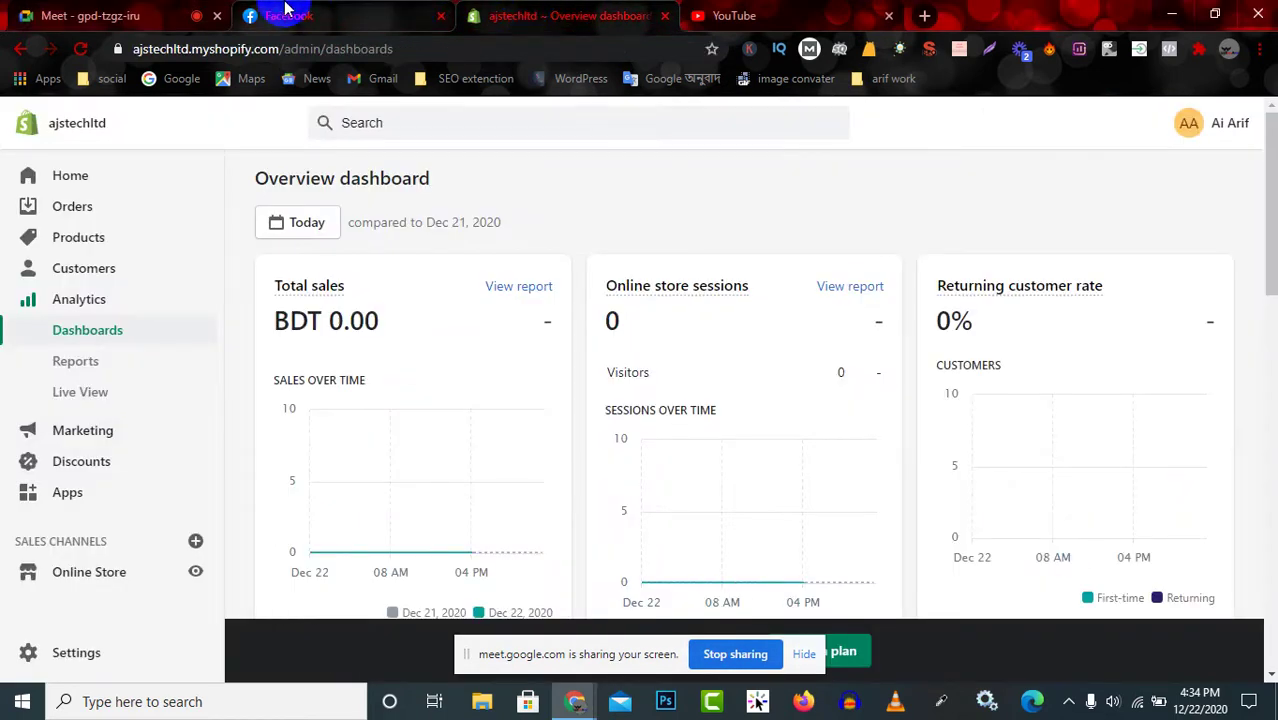
pyautogui.click(337, 12)
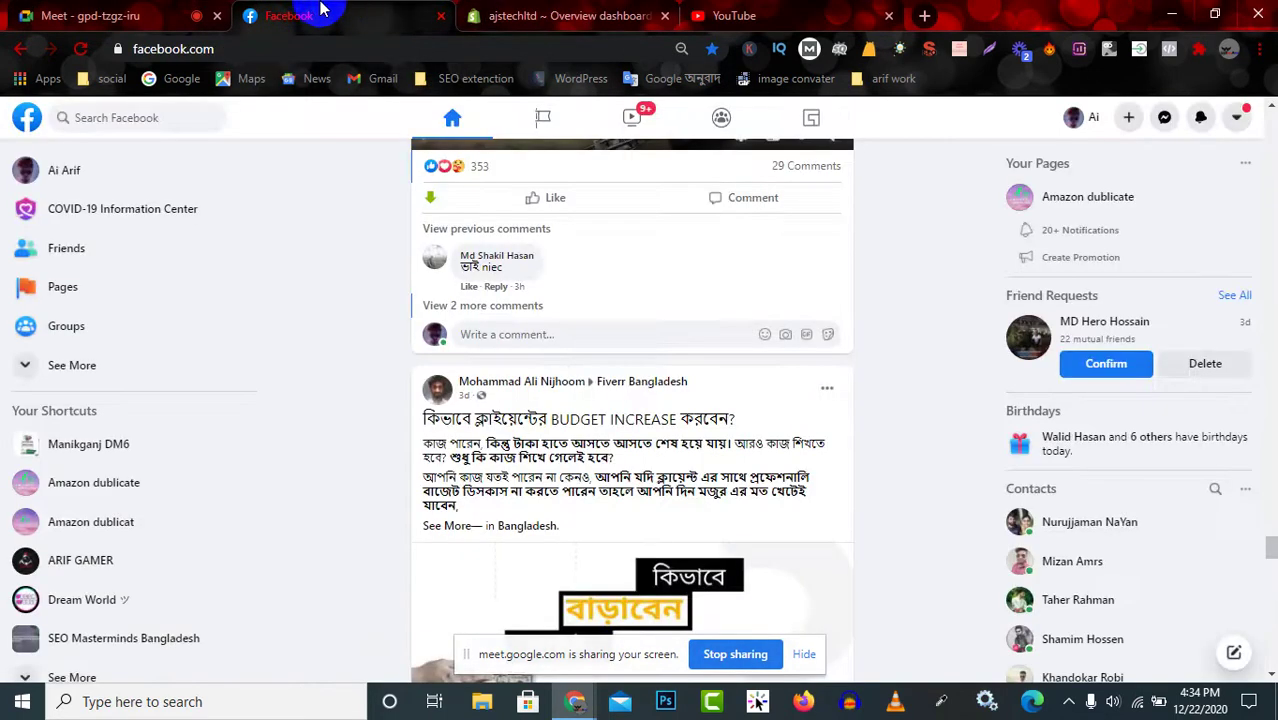
pyautogui.click(110, 14)
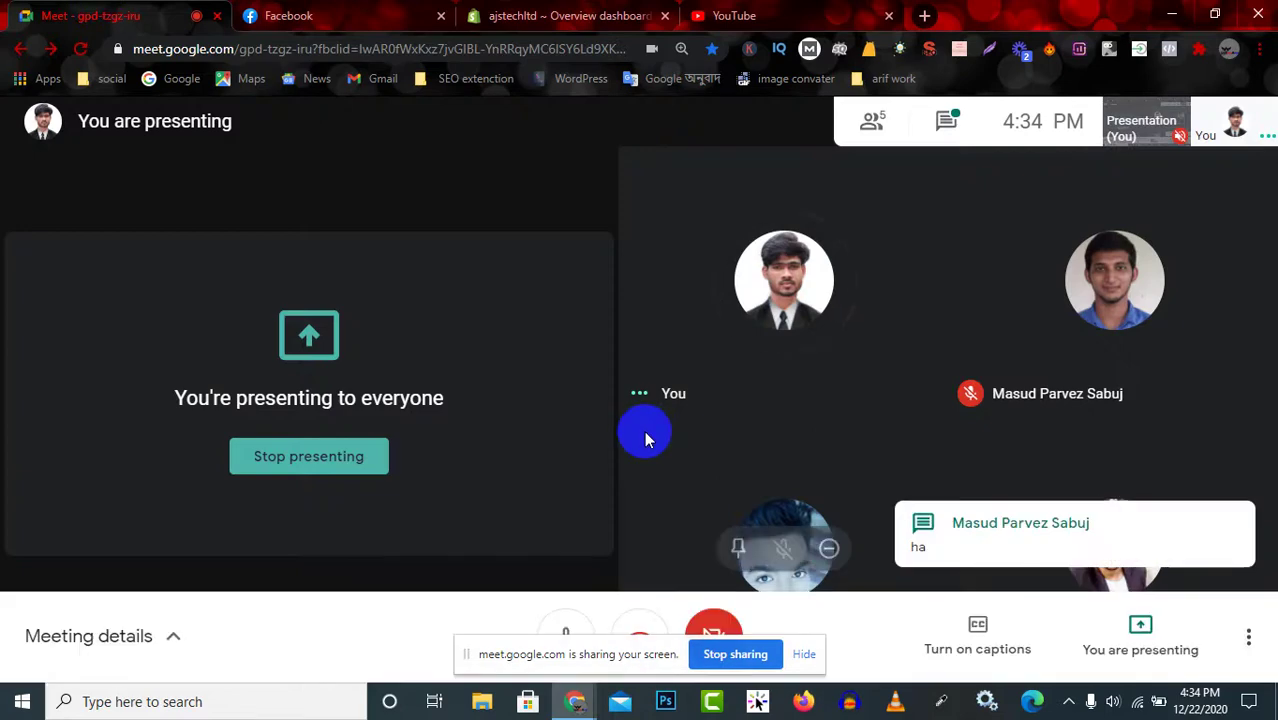
pyautogui.click(560, 12)
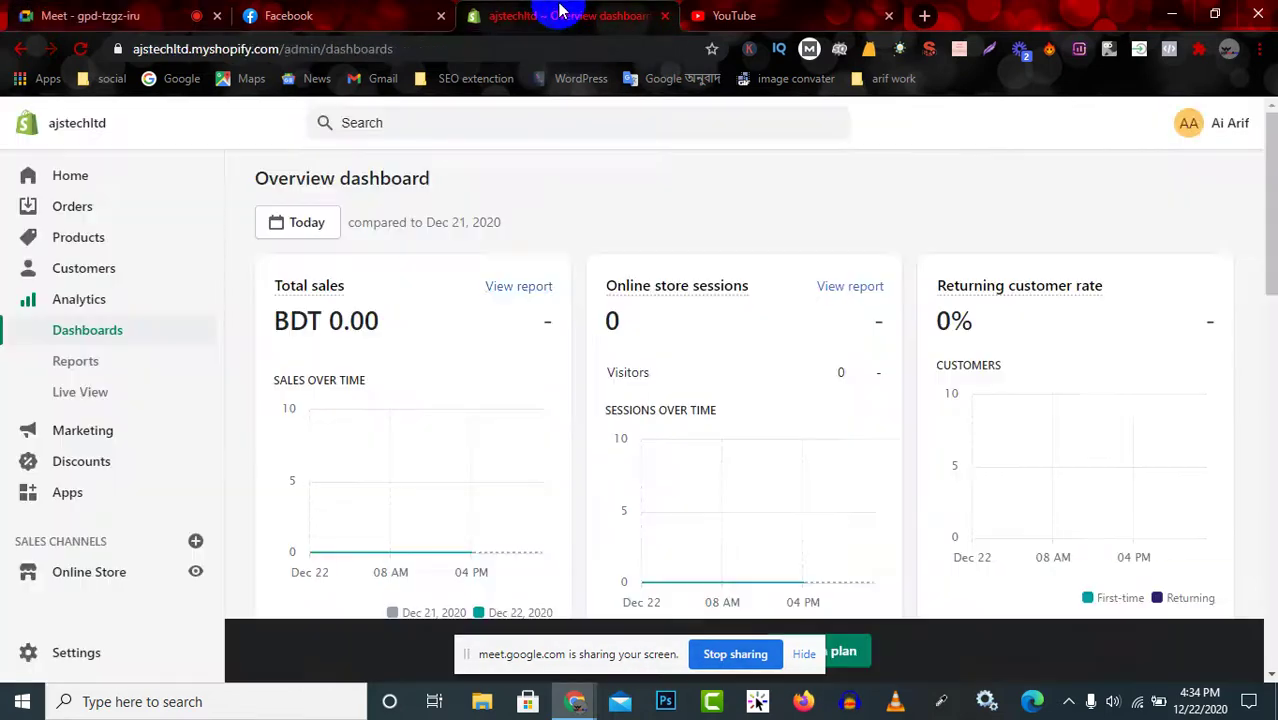
# Go to the ajstechltd admin Home page and highlight the myshopify part of the store address.
pyautogui.click(31, 133)
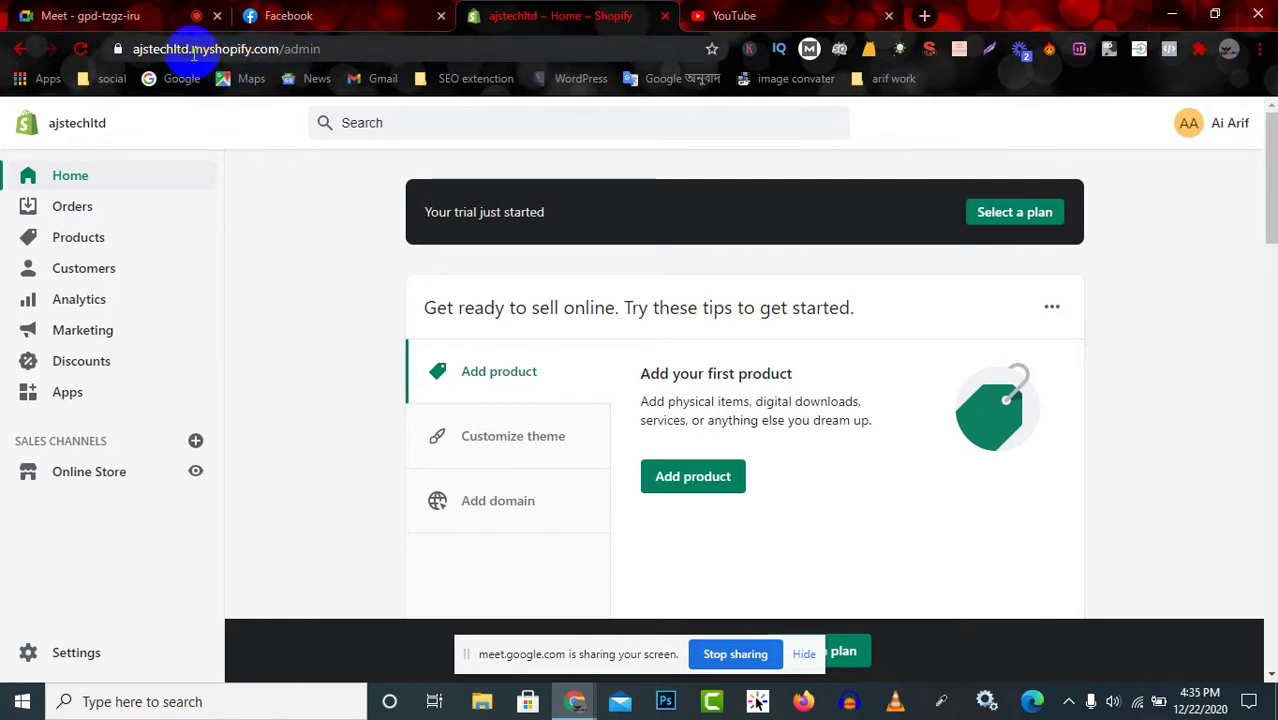
pyautogui.moveTo(193, 52); pyautogui.dragTo(275, 50)
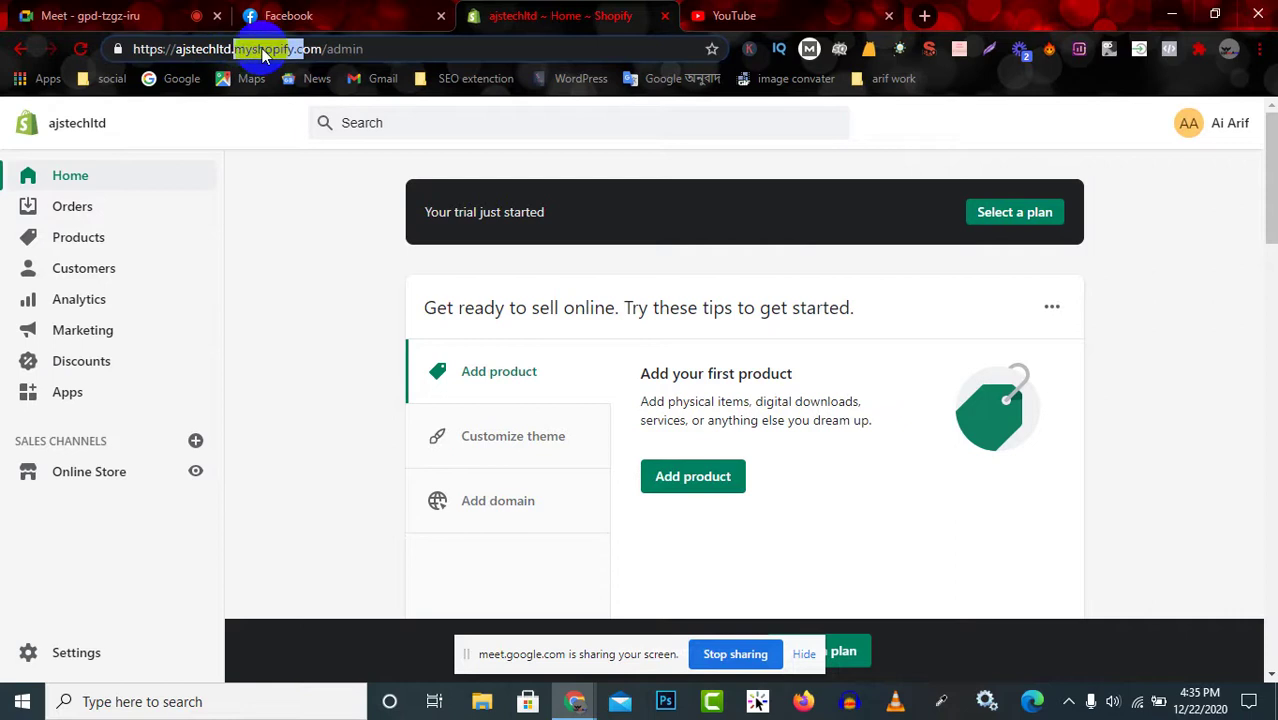
pyautogui.click(362, 333)
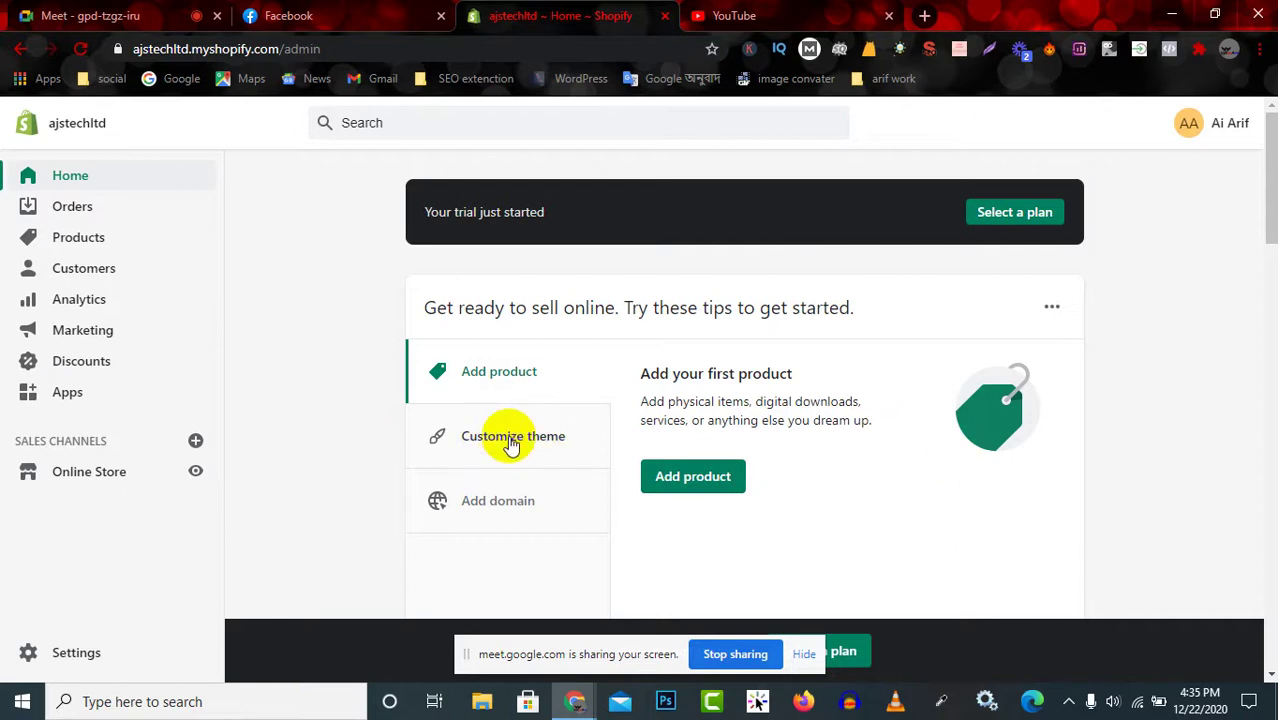
# Reach the Themes page from the Customize theme tip and launch Explore free themes in a new tab.
pyautogui.click(510, 440)
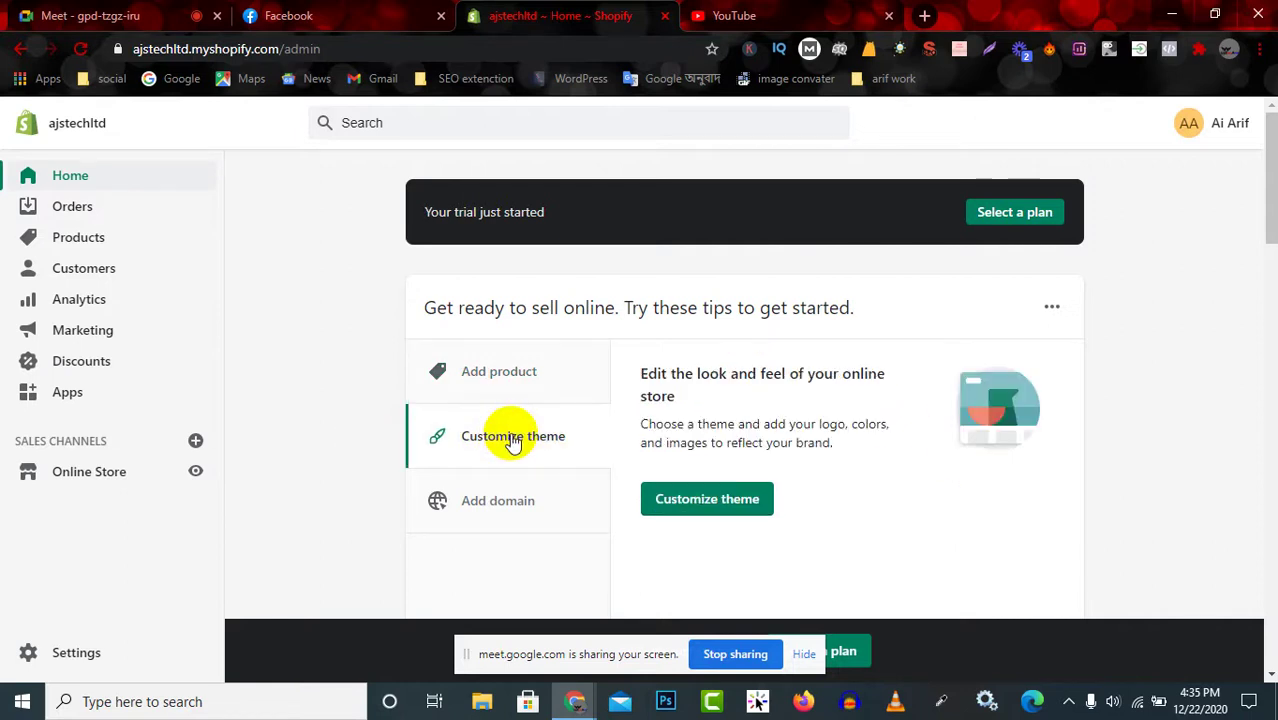
pyautogui.click(712, 508)
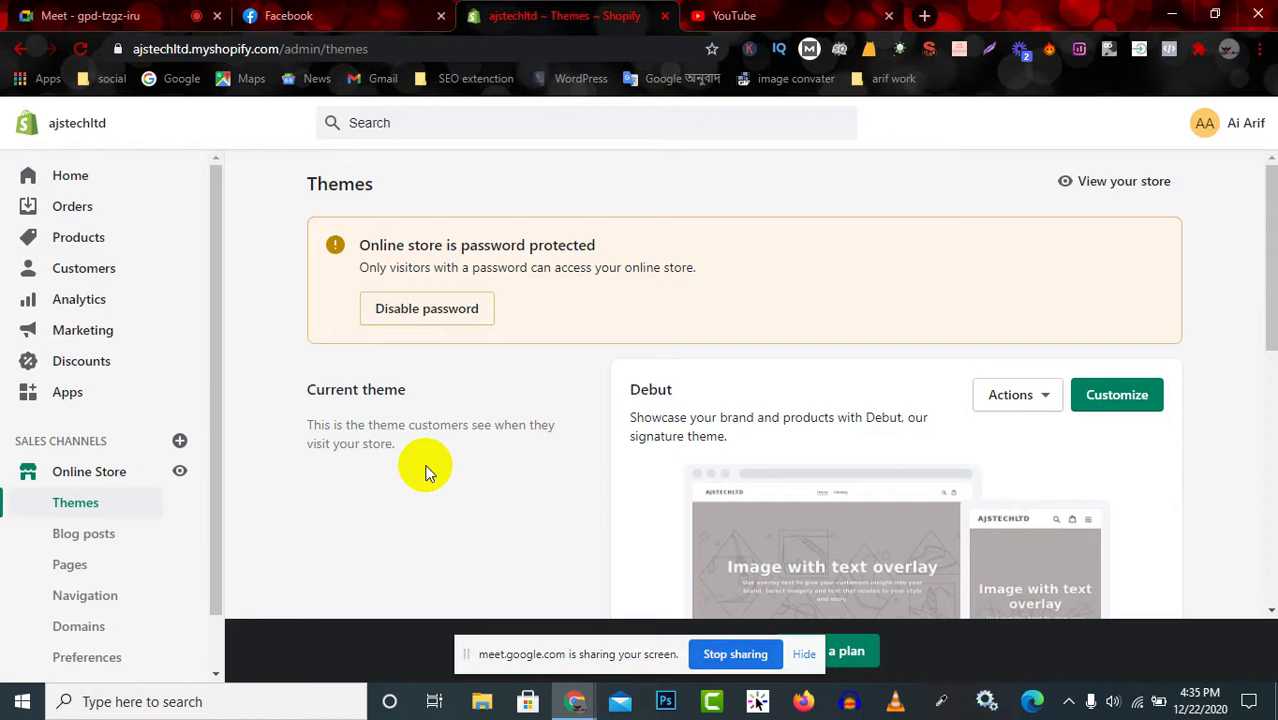
pyautogui.scroll(-4, 425, 470)
pyautogui.scroll(-3, 795, 420)
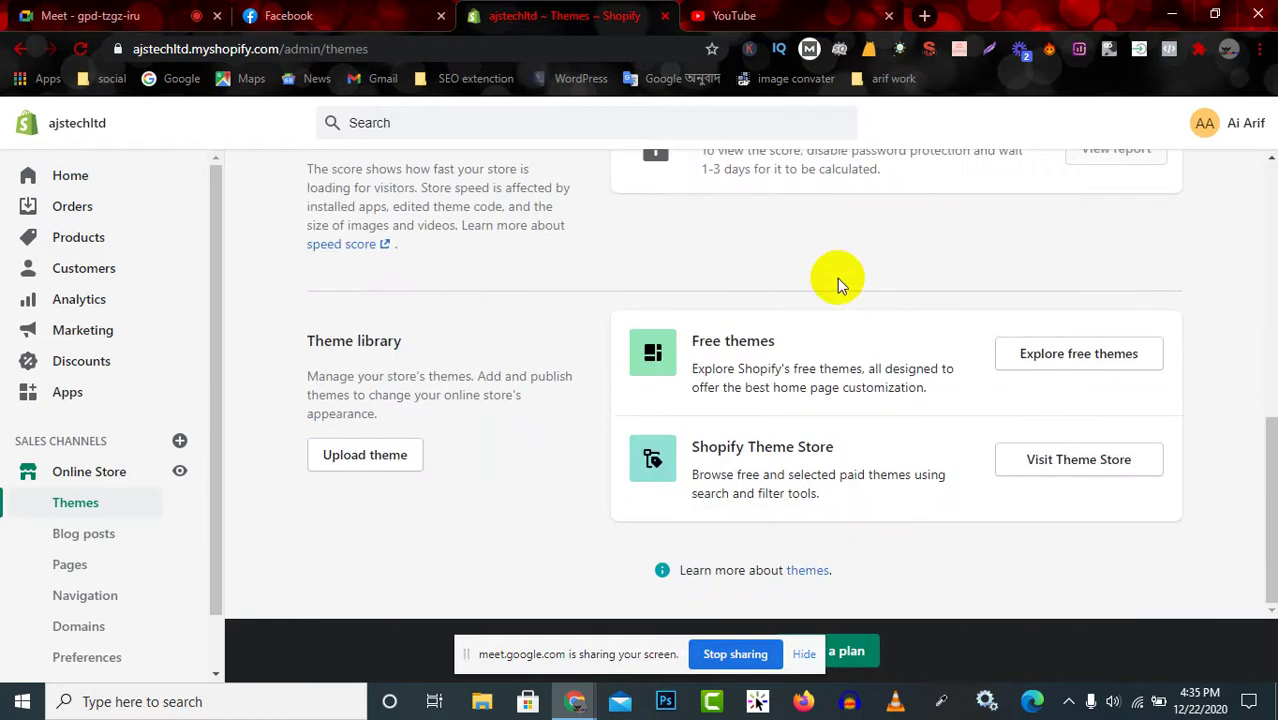
pyautogui.moveTo(697, 342); pyautogui.dragTo(780, 342)
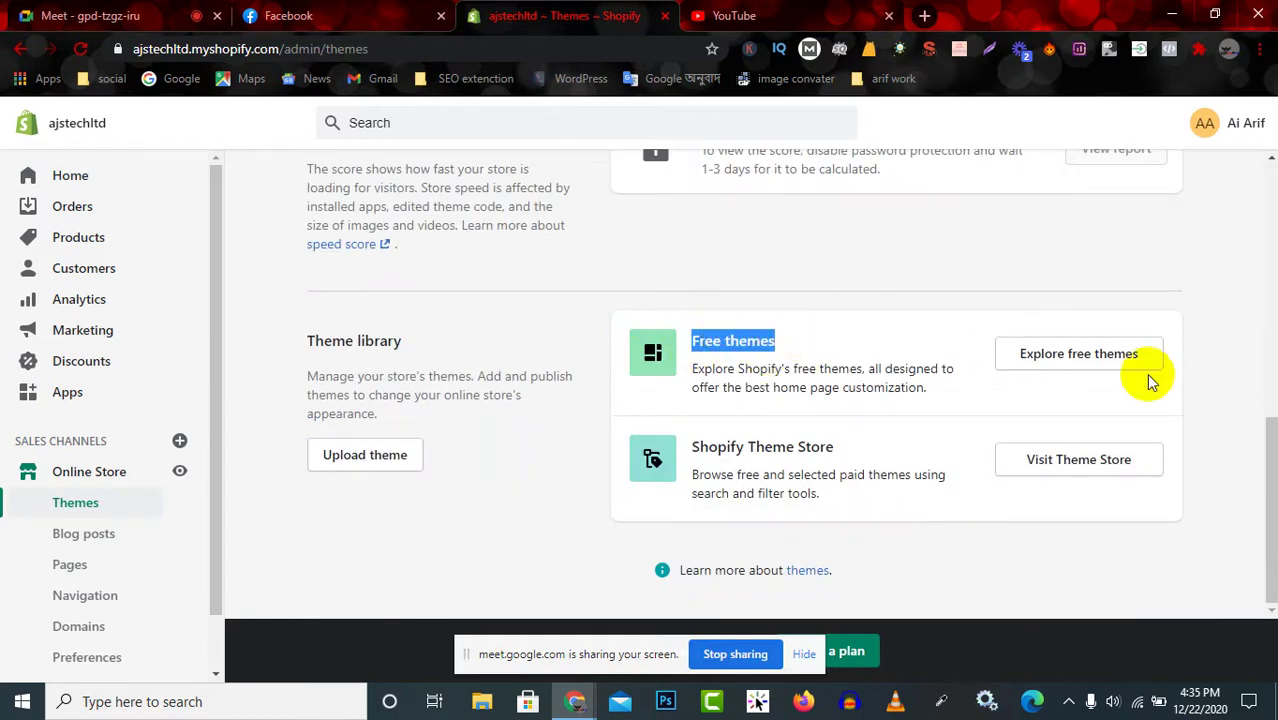
pyautogui.click(718, 449)
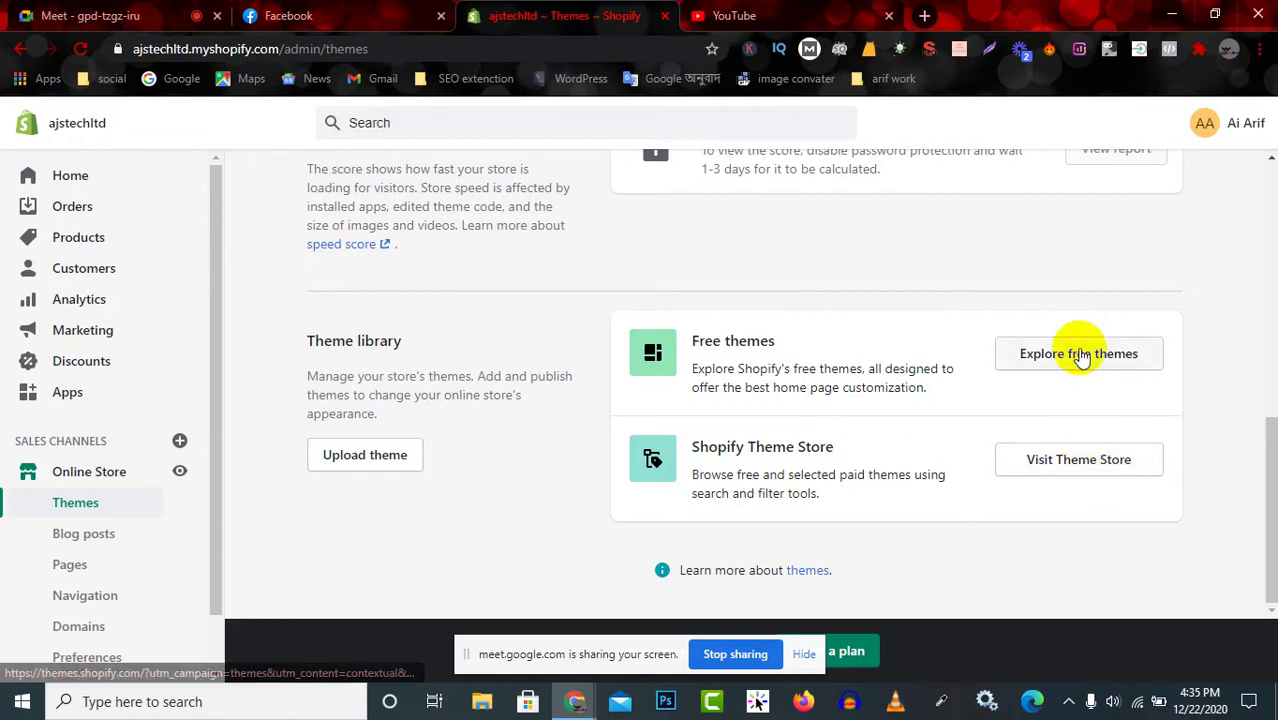
pyautogui.click(1088, 464)
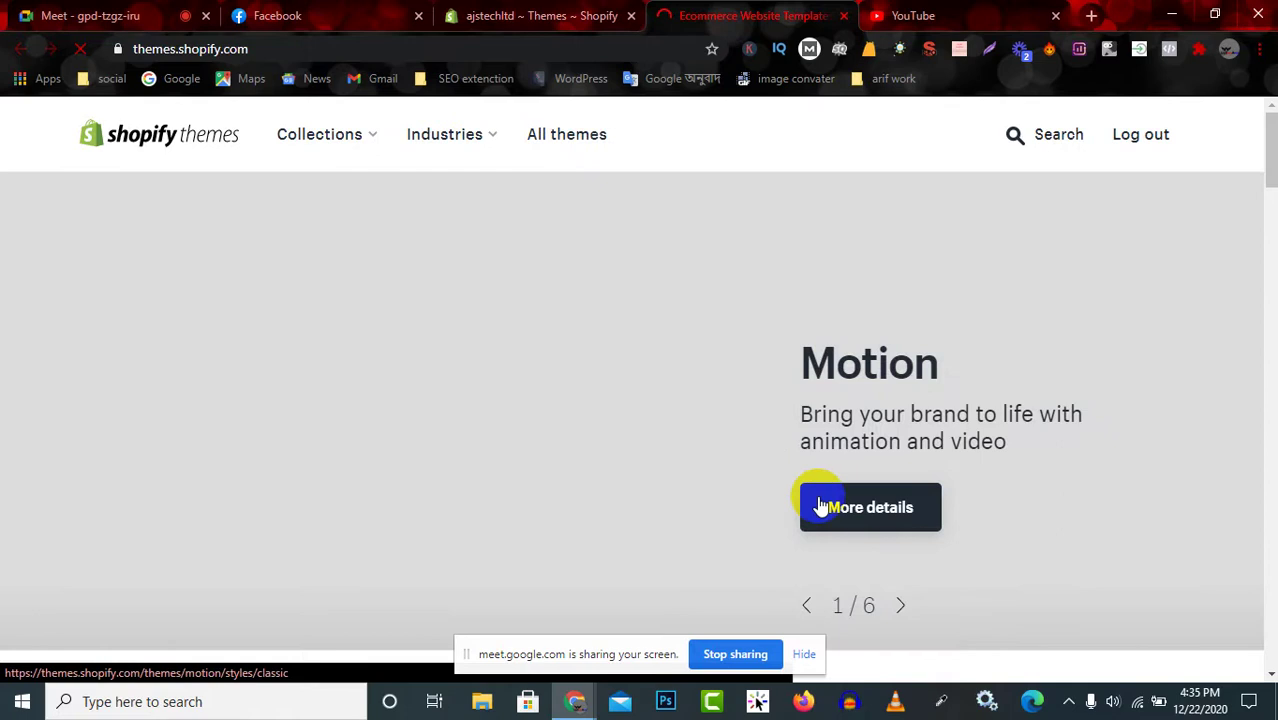
# Advance the featured carousel to Minimal and Vogue, browse listings, then return to the Themes admin tab.
pyautogui.scroll(-2, 185, 210)
pyautogui.scroll(2, 300, 314)
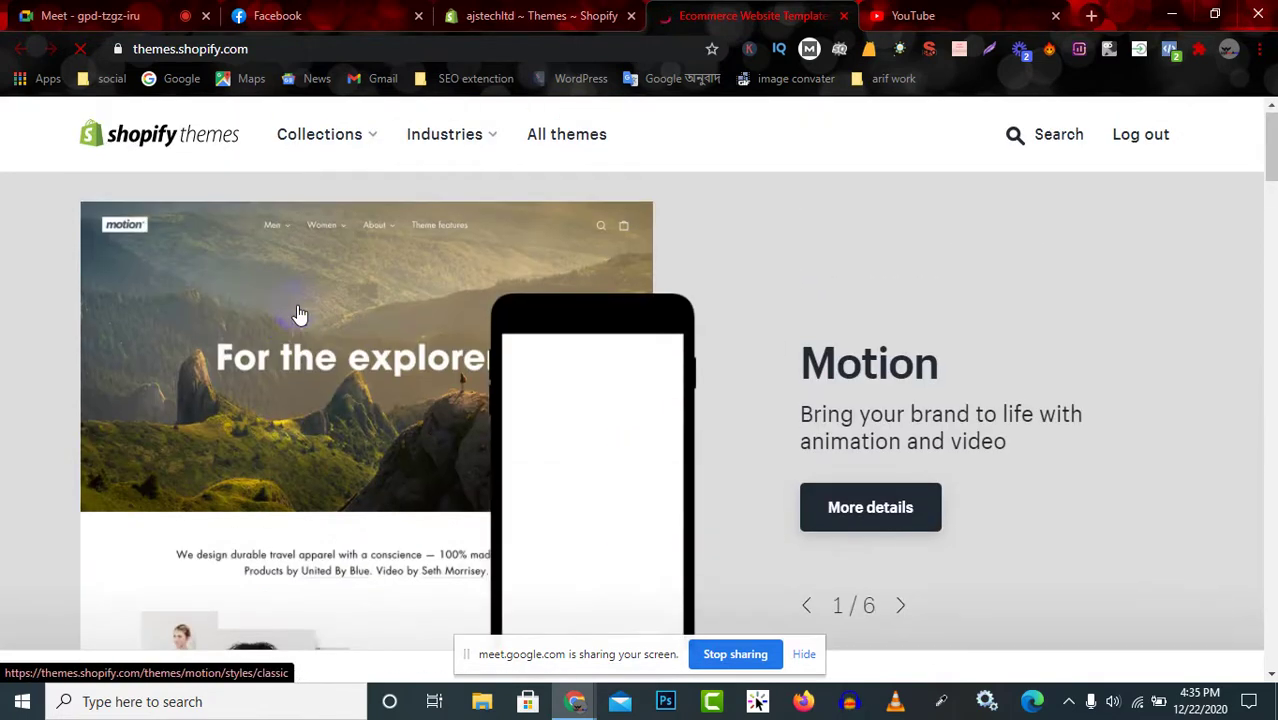
pyautogui.click(899, 607)
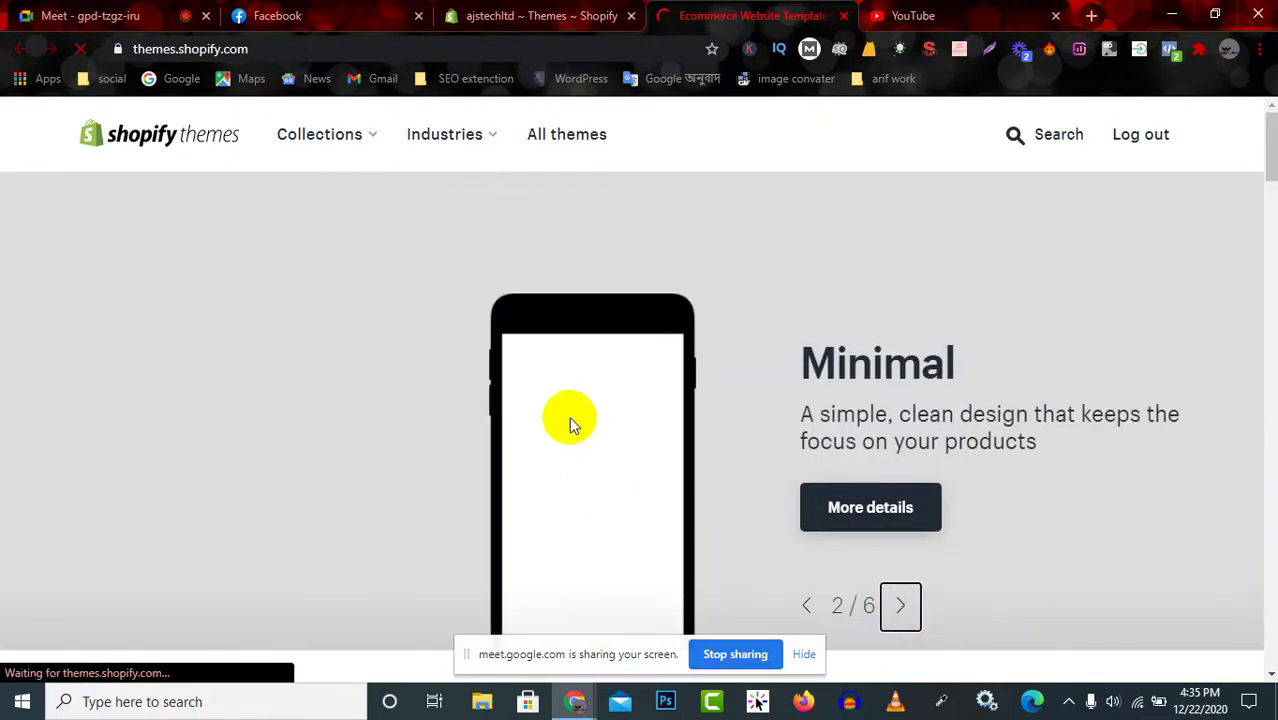
pyautogui.scroll(-2, 410, 497)
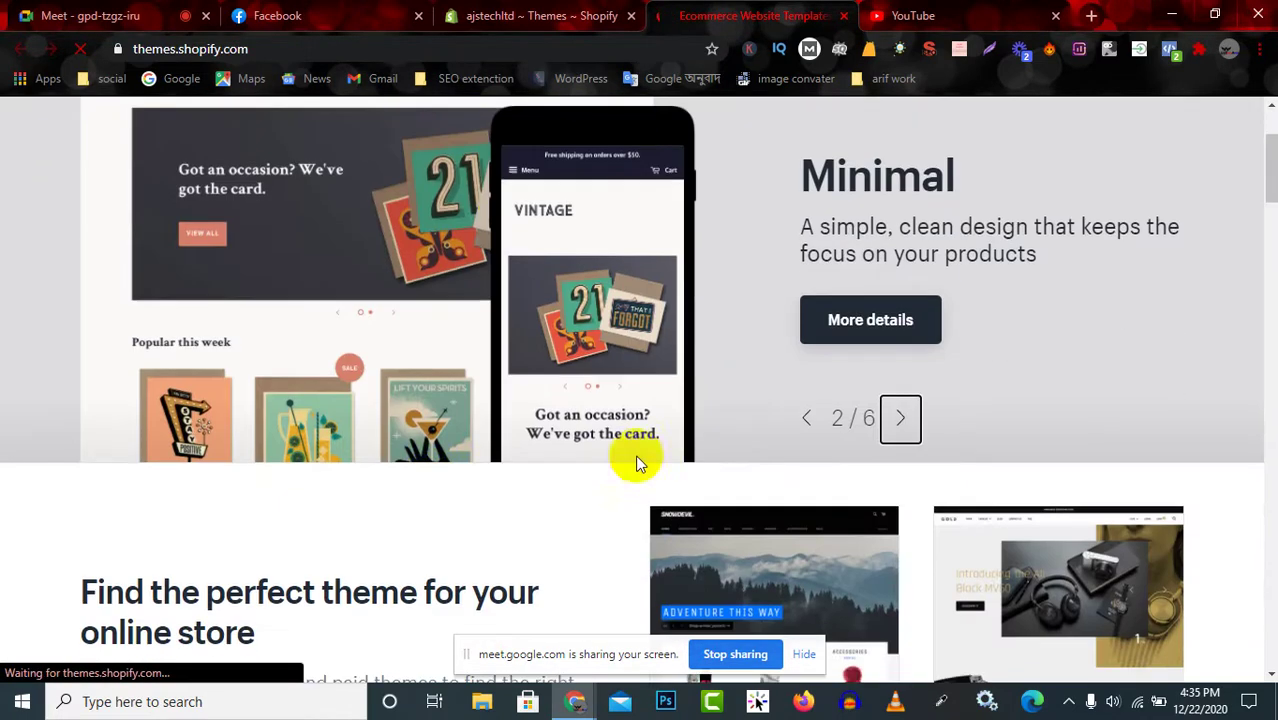
pyautogui.click(901, 419)
pyautogui.scroll(-4, 570, 390)
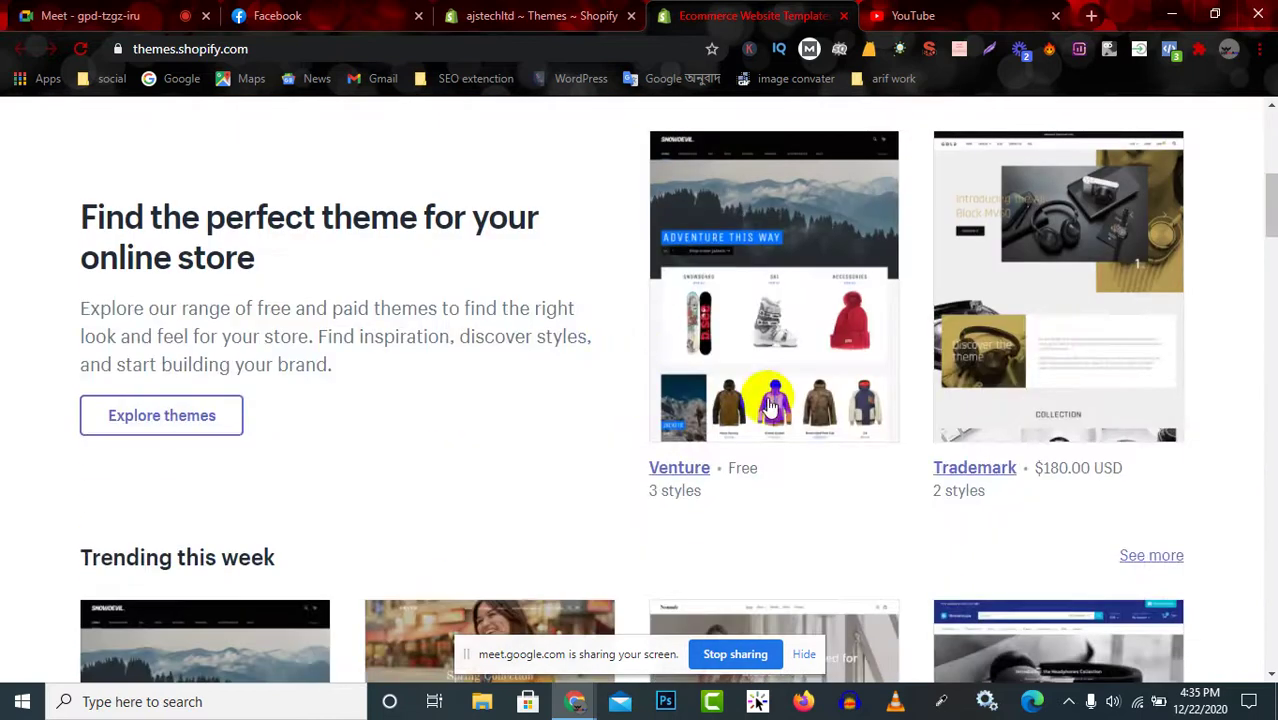
pyautogui.scroll(-4, 690, 347)
pyautogui.scroll(-5, 608, 486)
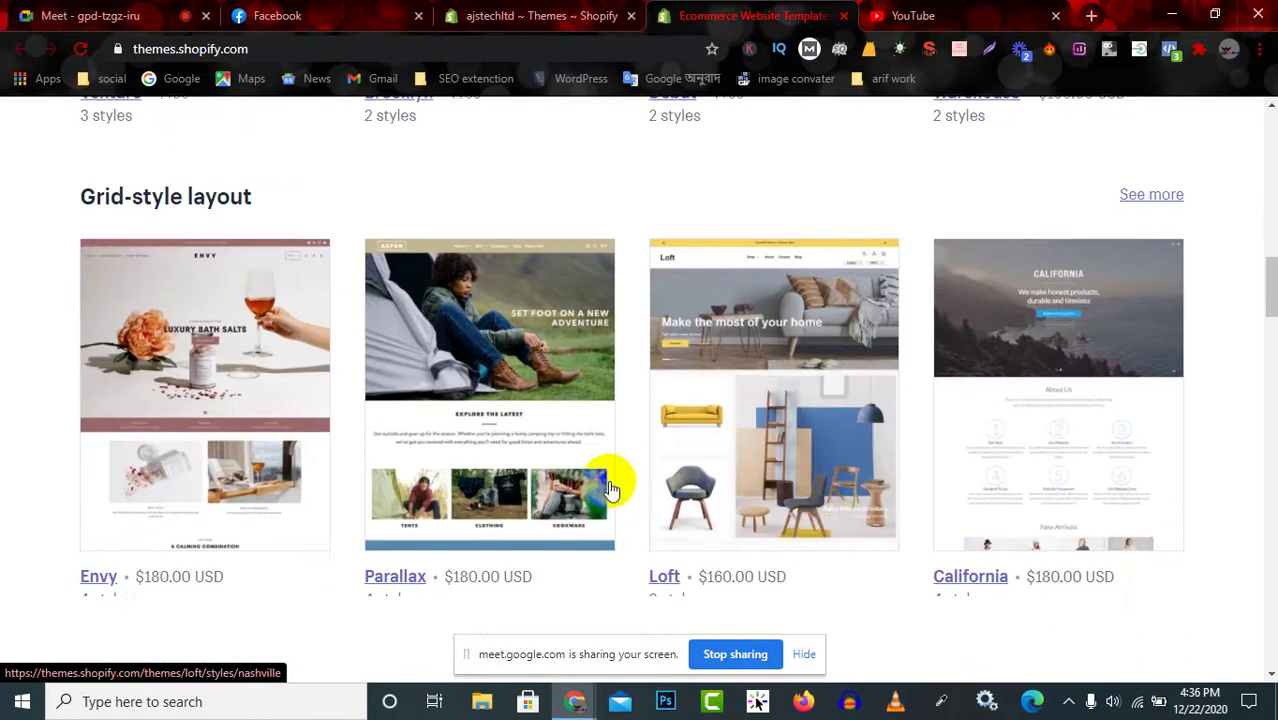
pyautogui.scroll(-5, 860, 483)
pyautogui.scroll(15, 870, 490)
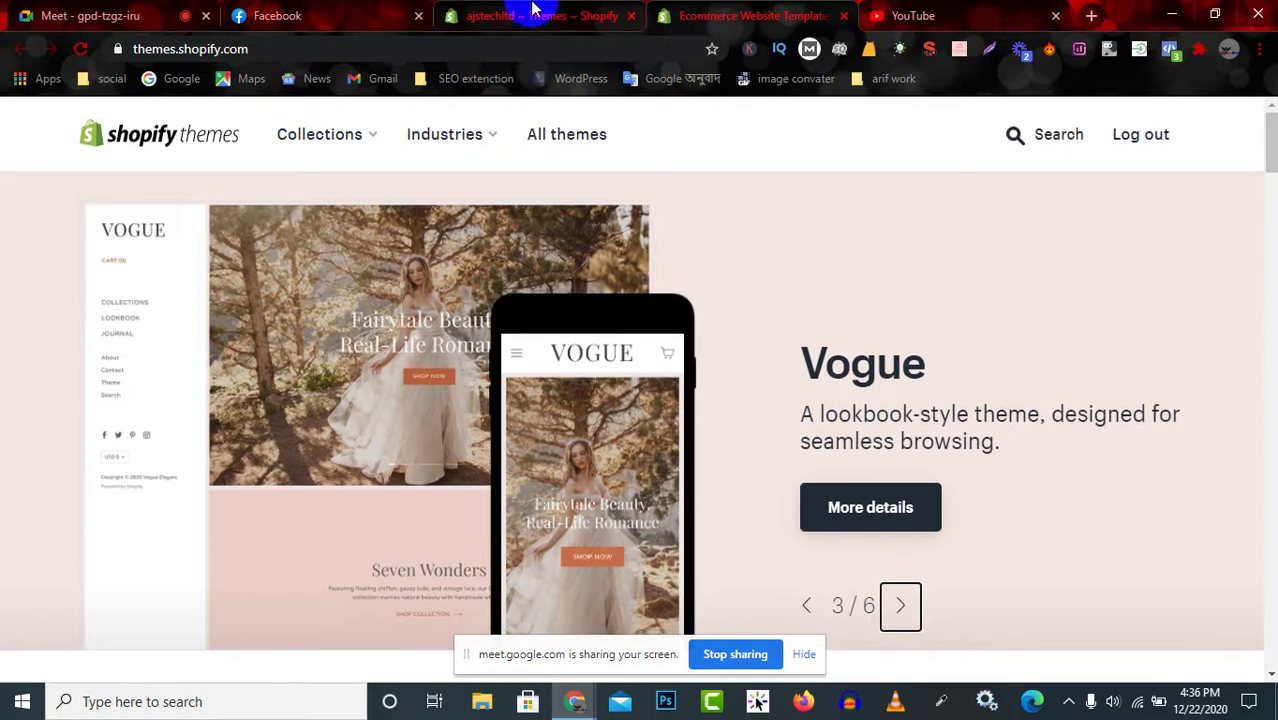
pyautogui.click(540, 15)
pyautogui.scroll(10, 575, 350)
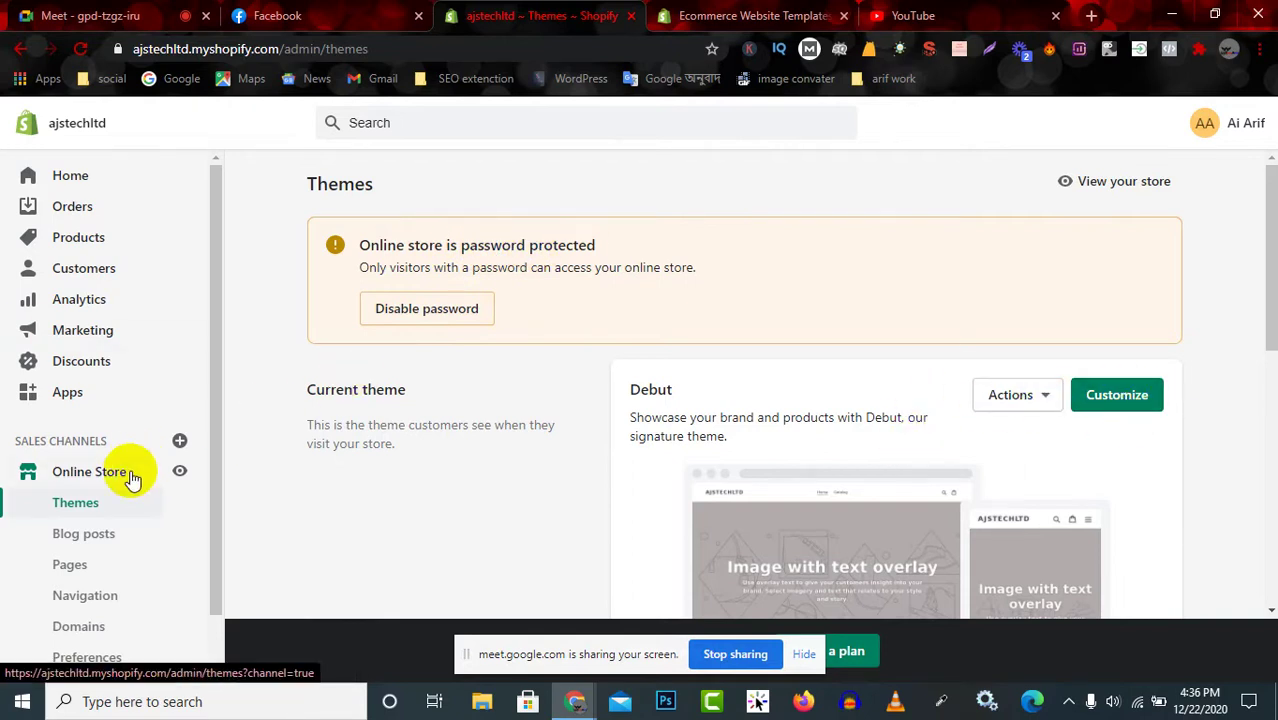
# Return to the ajstechltd admin Home page from the sidebar.
pyautogui.click(96, 176)
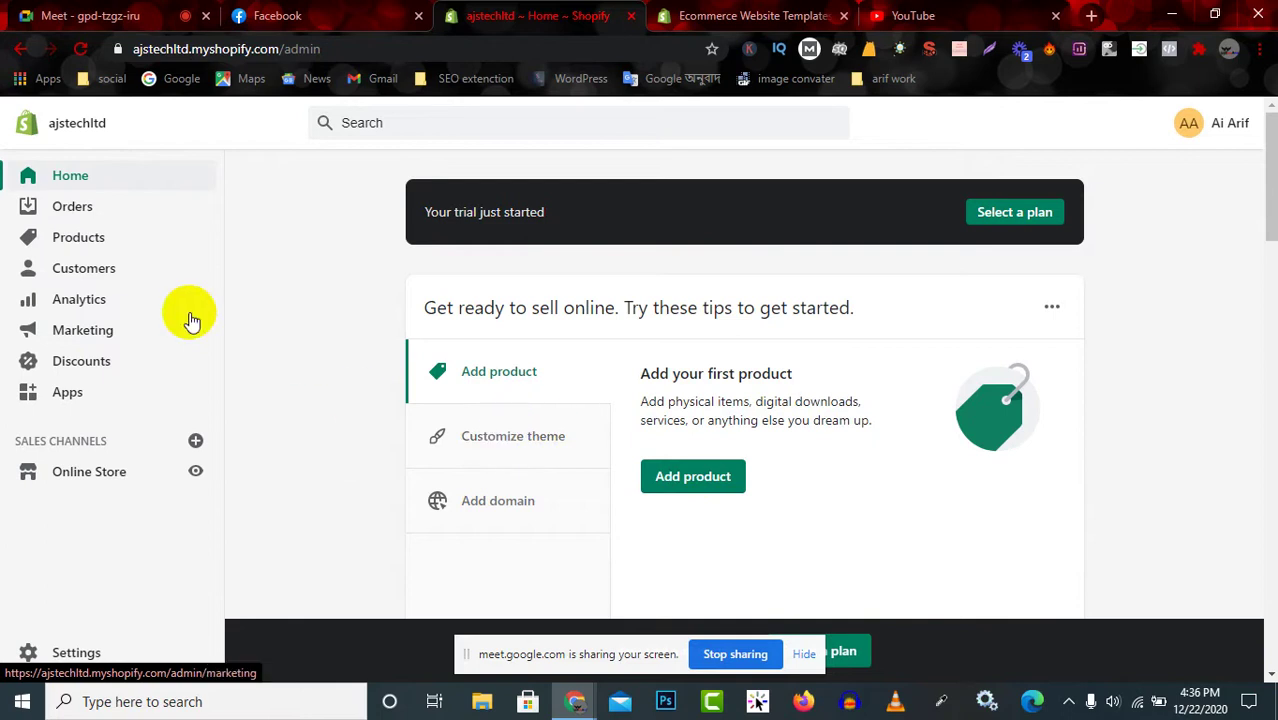
# Open the empty Products list and begin a new product with Add product.
pyautogui.click(99, 246)
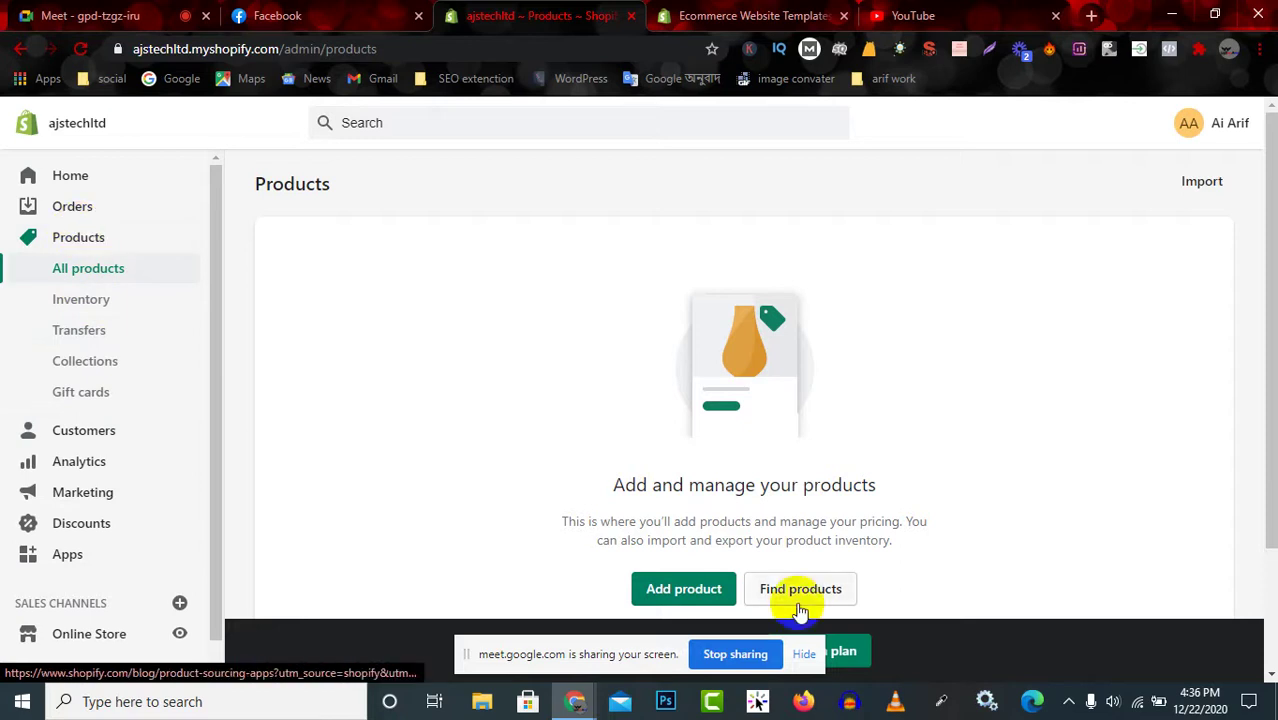
pyautogui.click(685, 496)
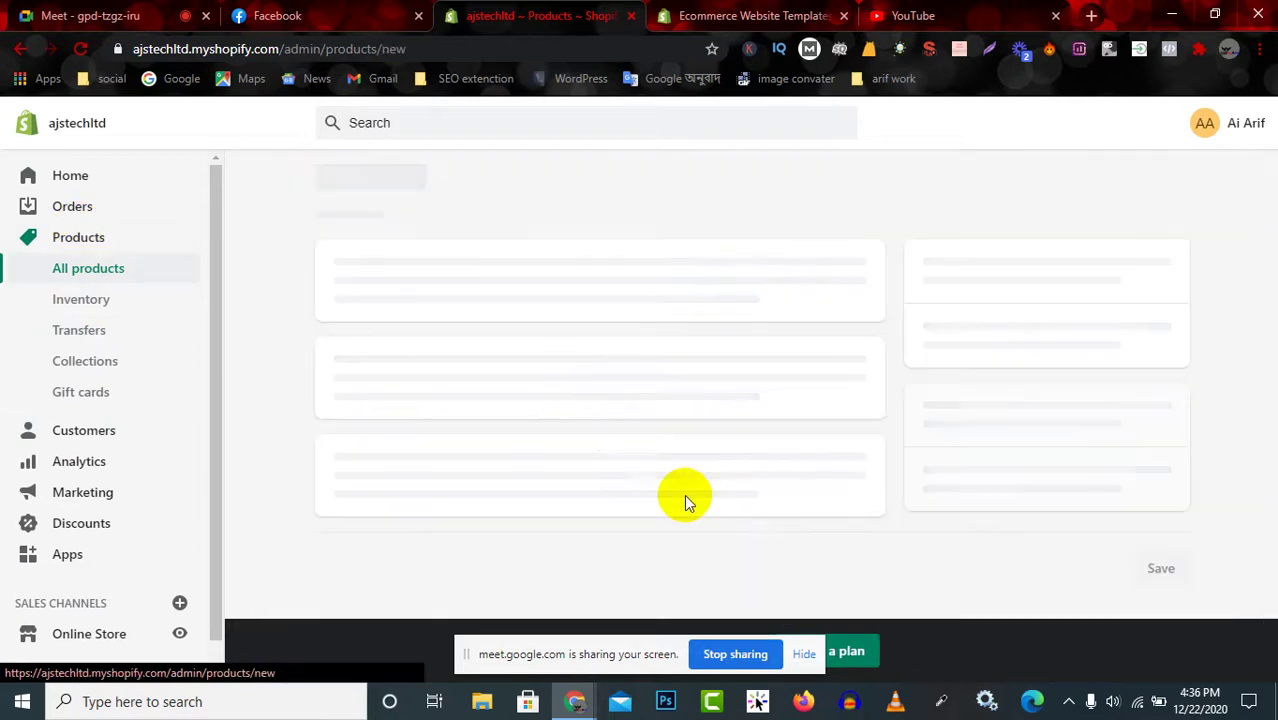
pyautogui.click(808, 652)
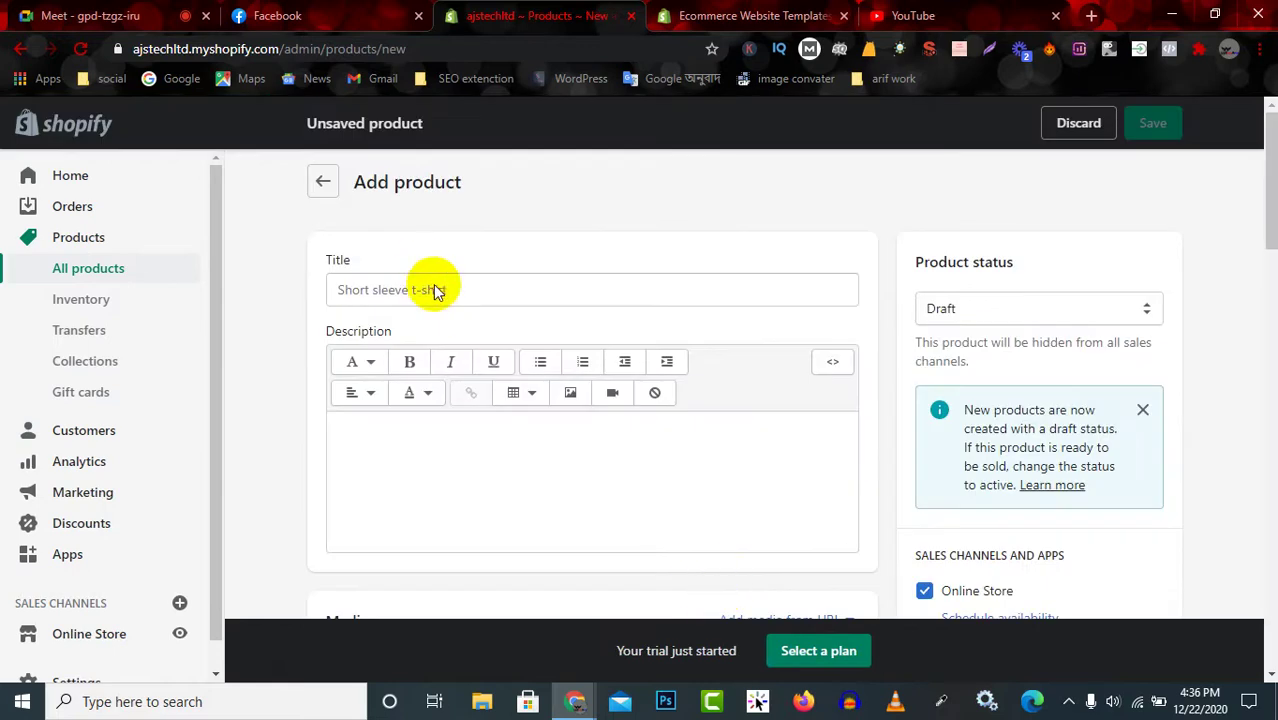
pyautogui.click(433, 290)
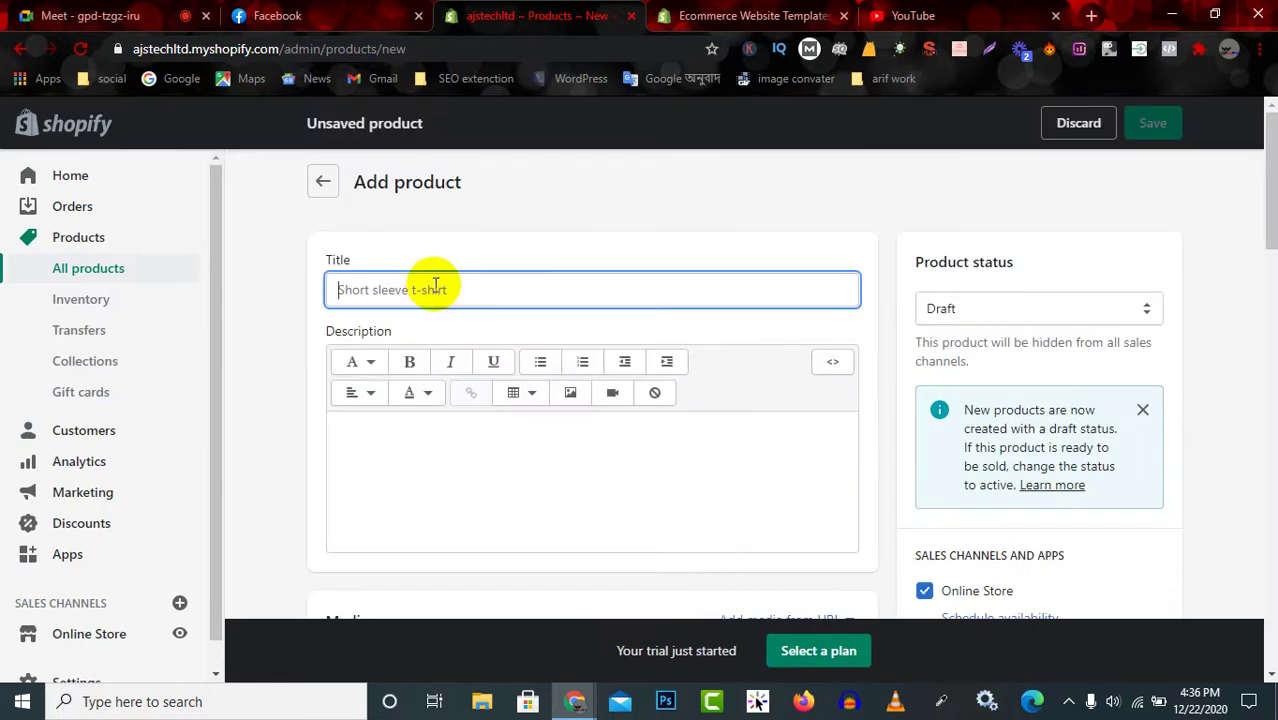
pyautogui.click(427, 450)
pyautogui.scroll(-3, 465, 457)
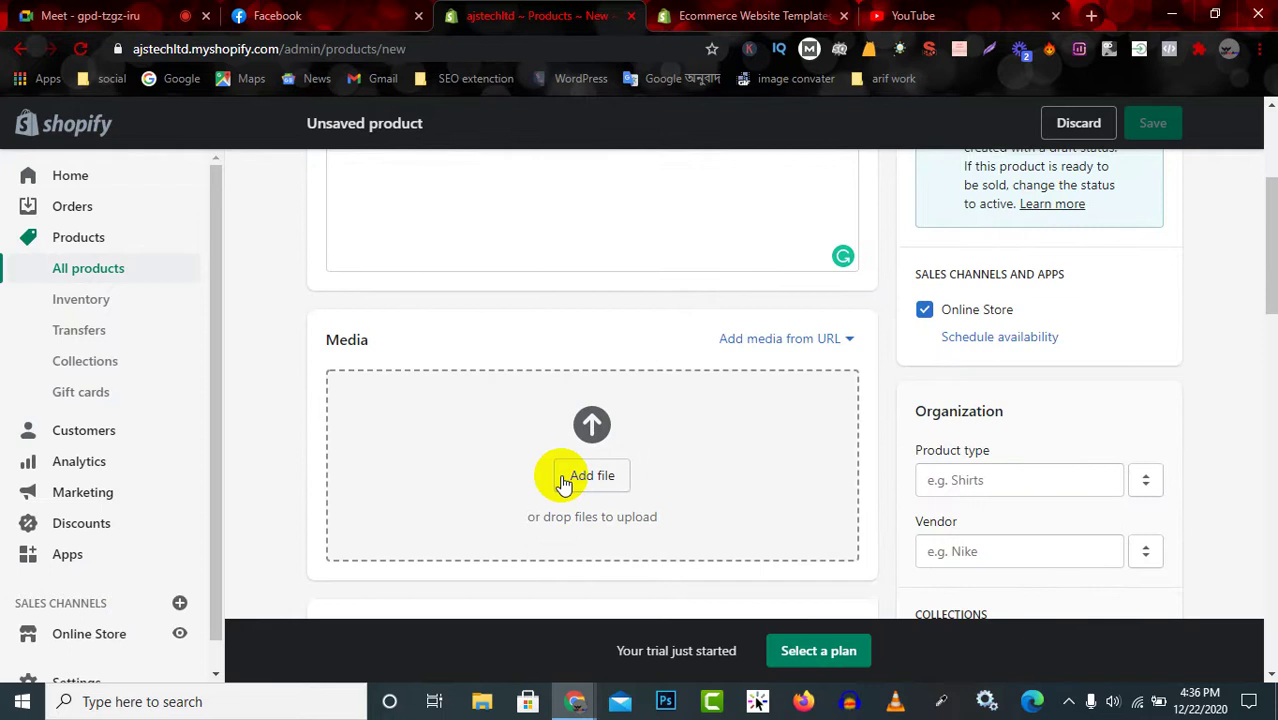
pyautogui.scroll(-3, 563, 482)
pyautogui.click(424, 419)
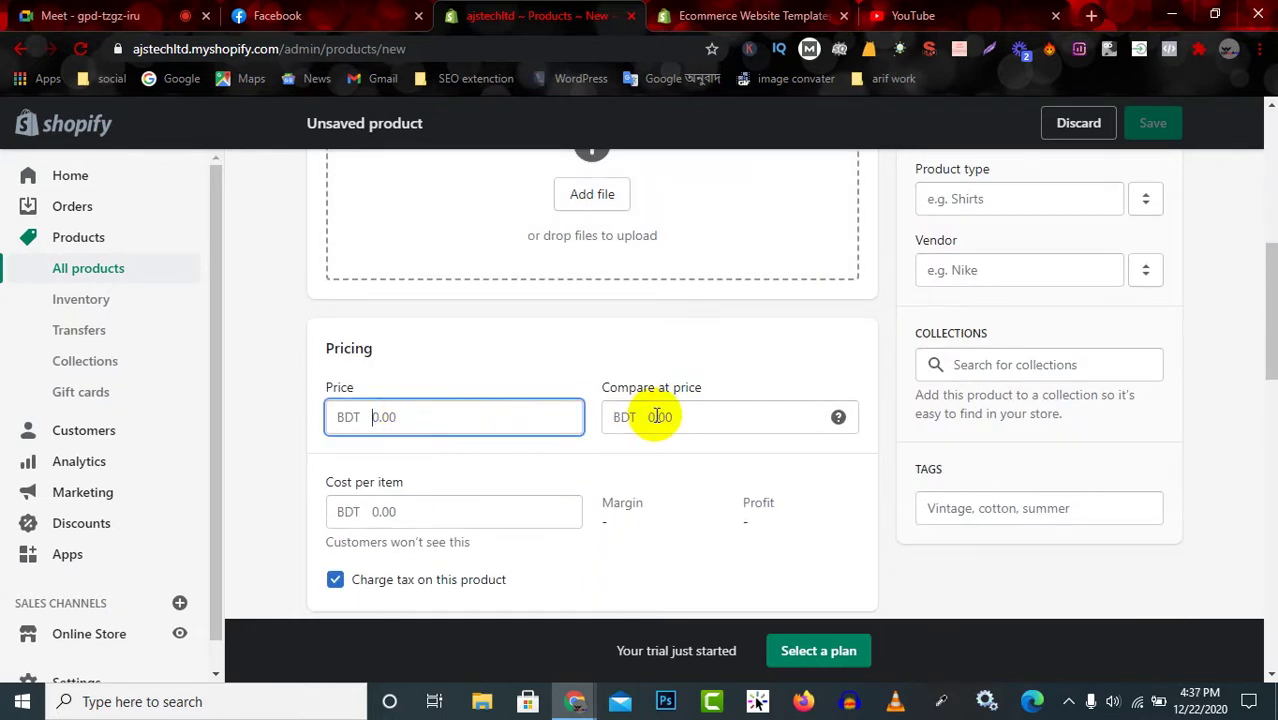
pyautogui.scroll(5, 657, 417)
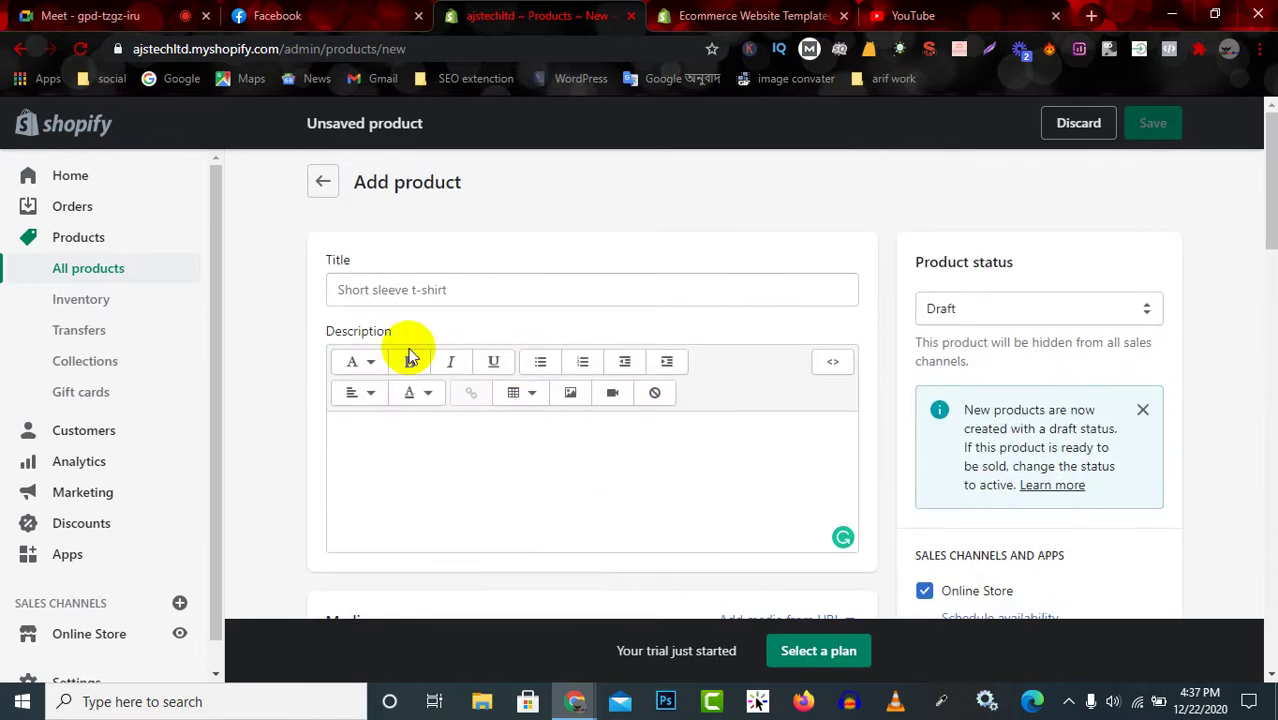
pyautogui.scroll(-2, 530, 457)
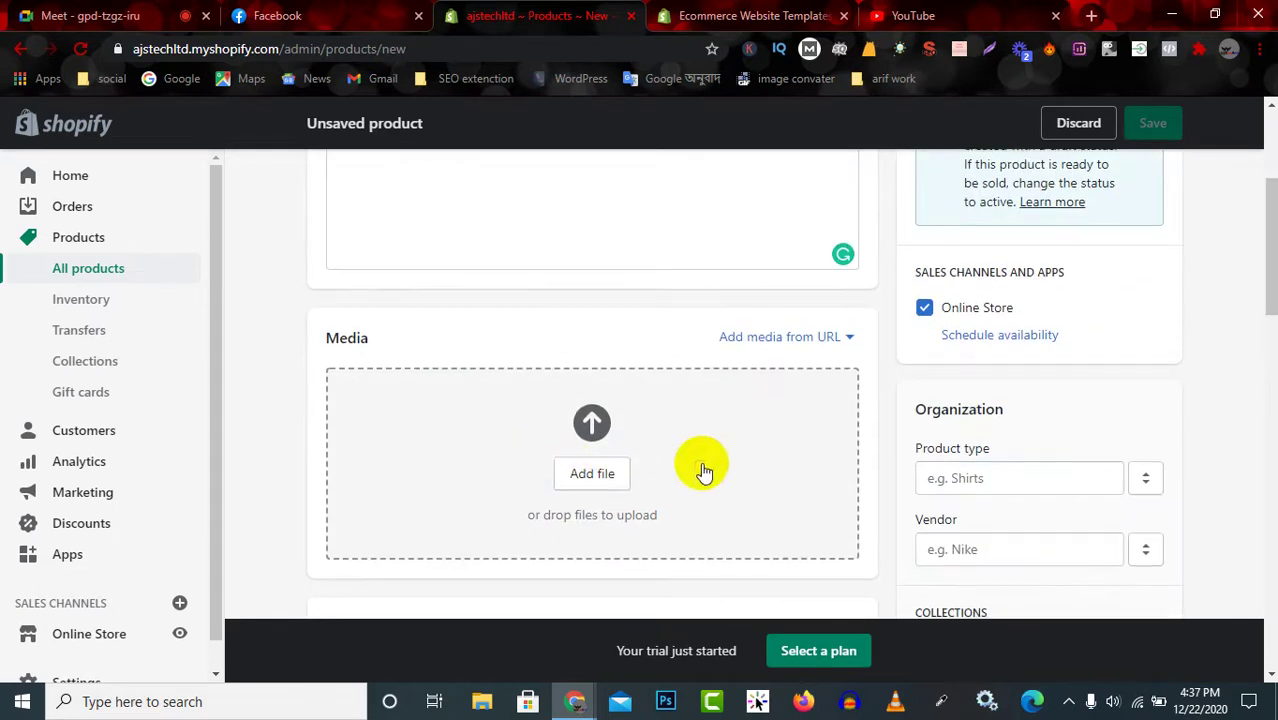
pyautogui.scroll(-4, 465, 366)
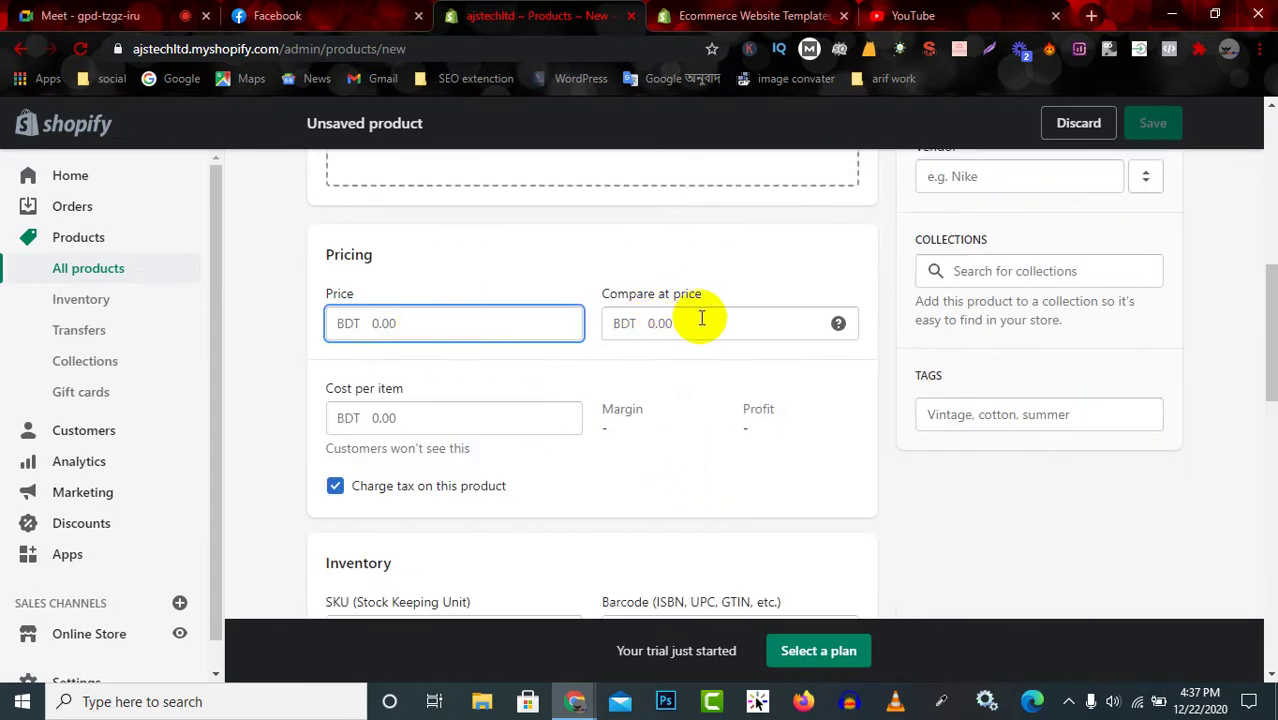
pyautogui.click(416, 418)
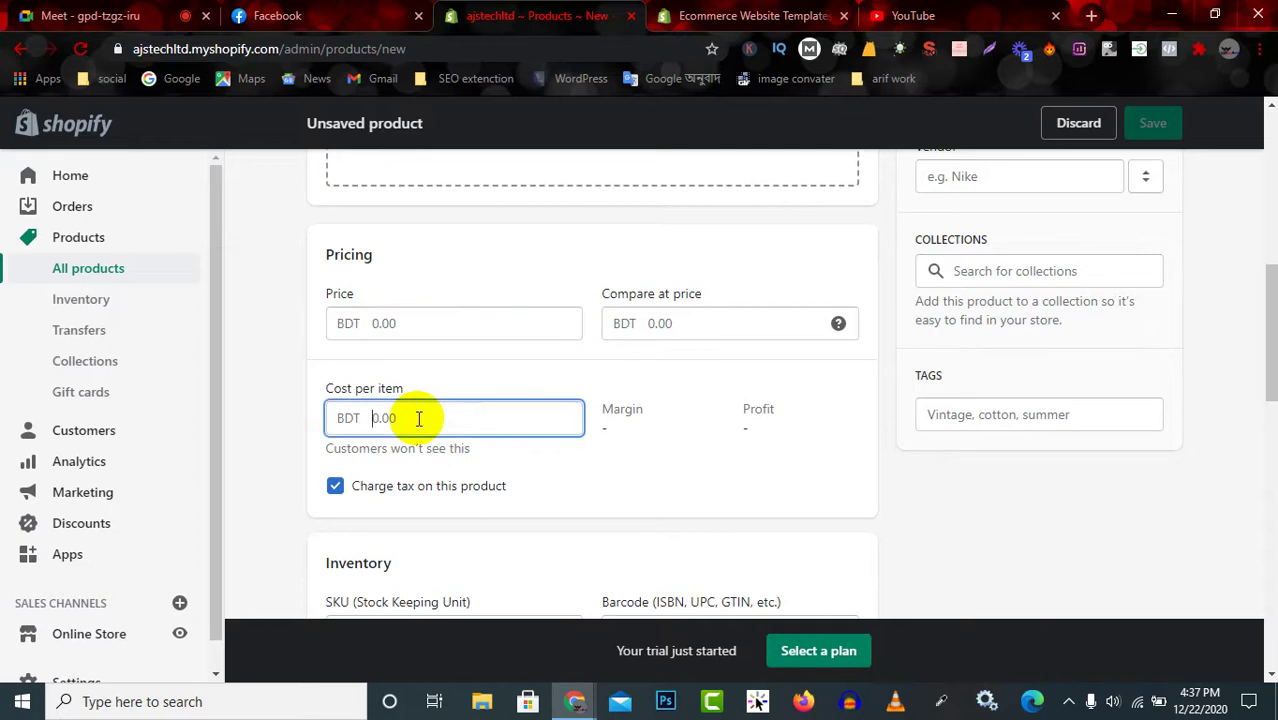
pyautogui.click(640, 416)
pyautogui.scroll(-3, 608, 468)
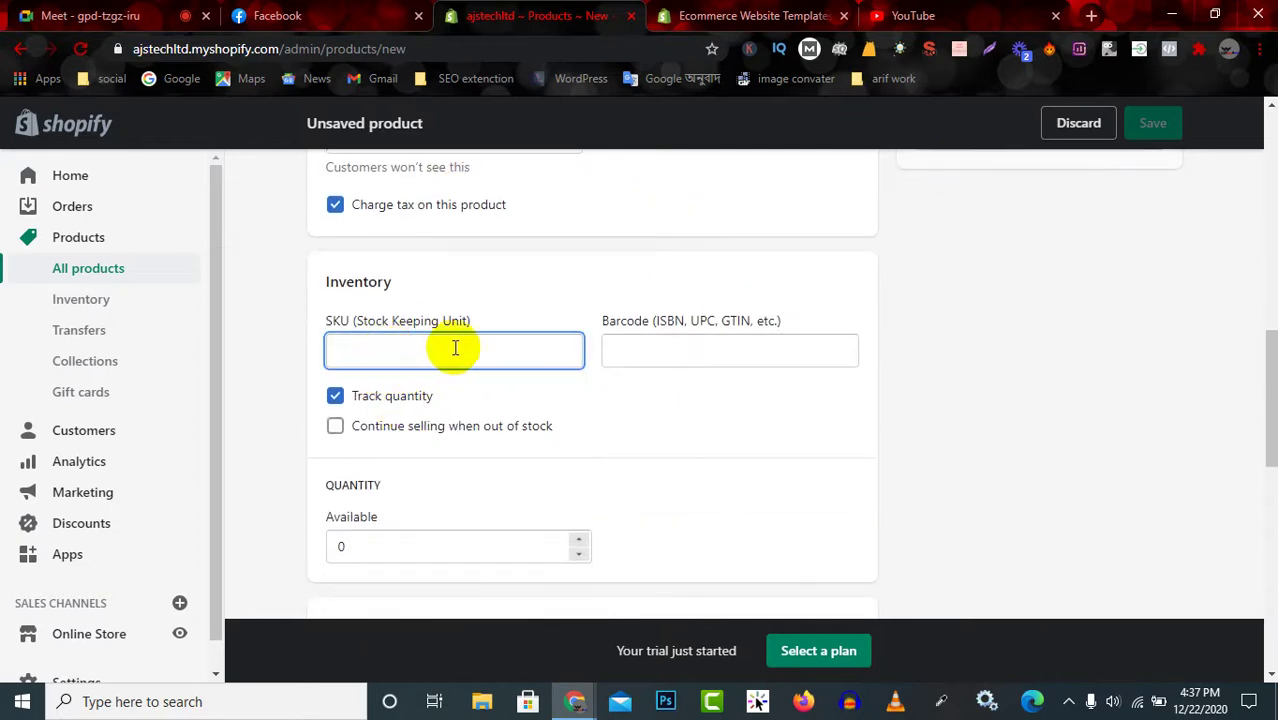
pyautogui.click(719, 348)
pyautogui.scroll(-1, 379, 514)
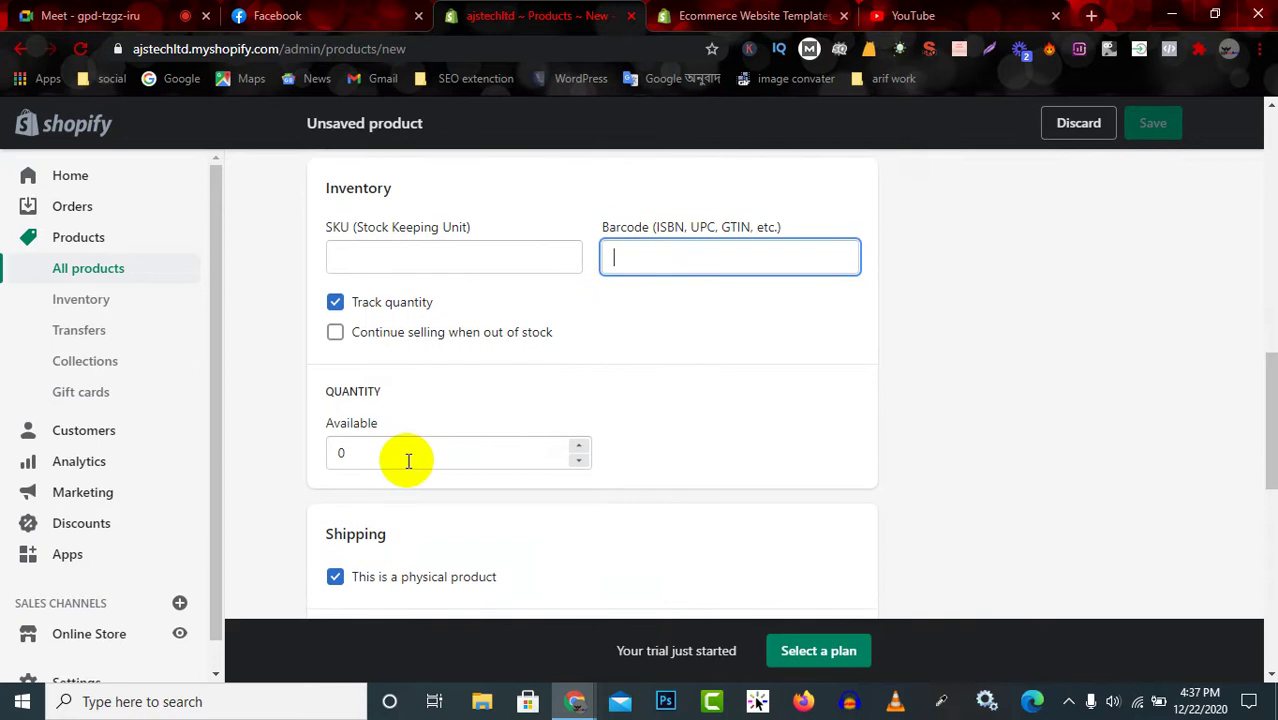
pyautogui.click(412, 452)
# Lower the Available quantity to -2, review the product form, then head to Inventory.
pyautogui.press('Down')
pyautogui.press('Down')
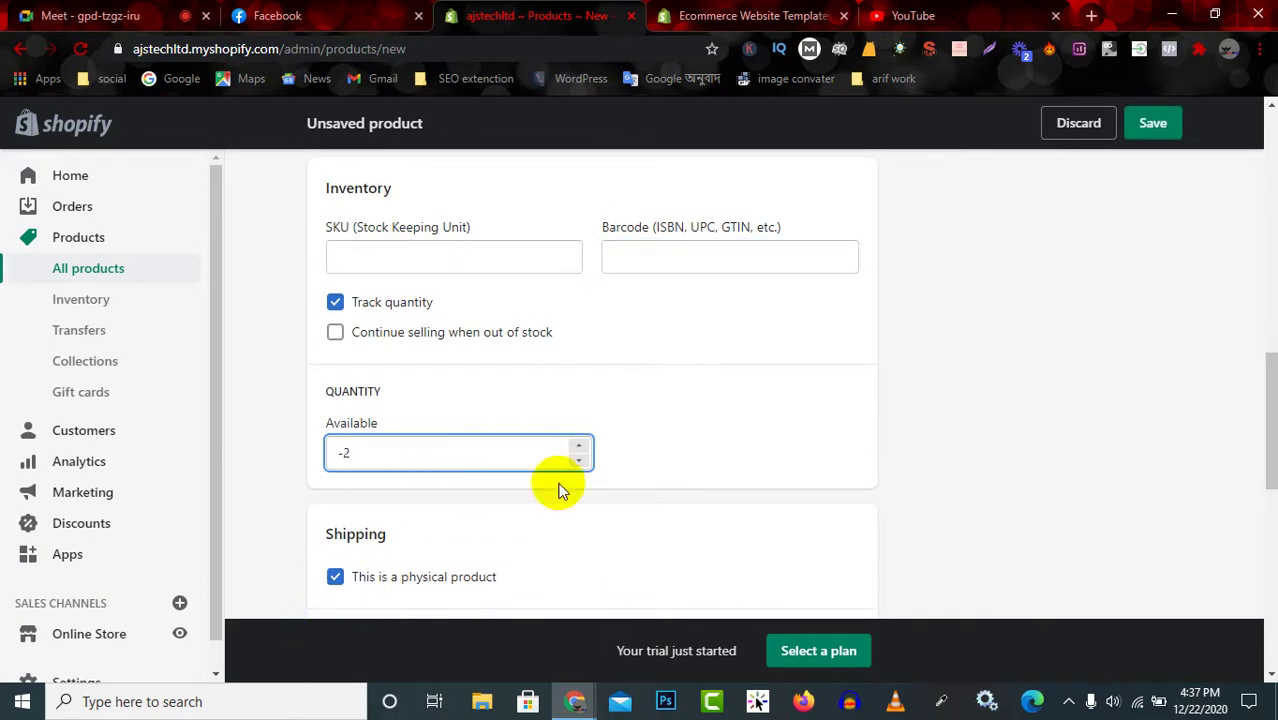
pyautogui.scroll(4, 633, 494)
pyautogui.scroll(1, 885, 472)
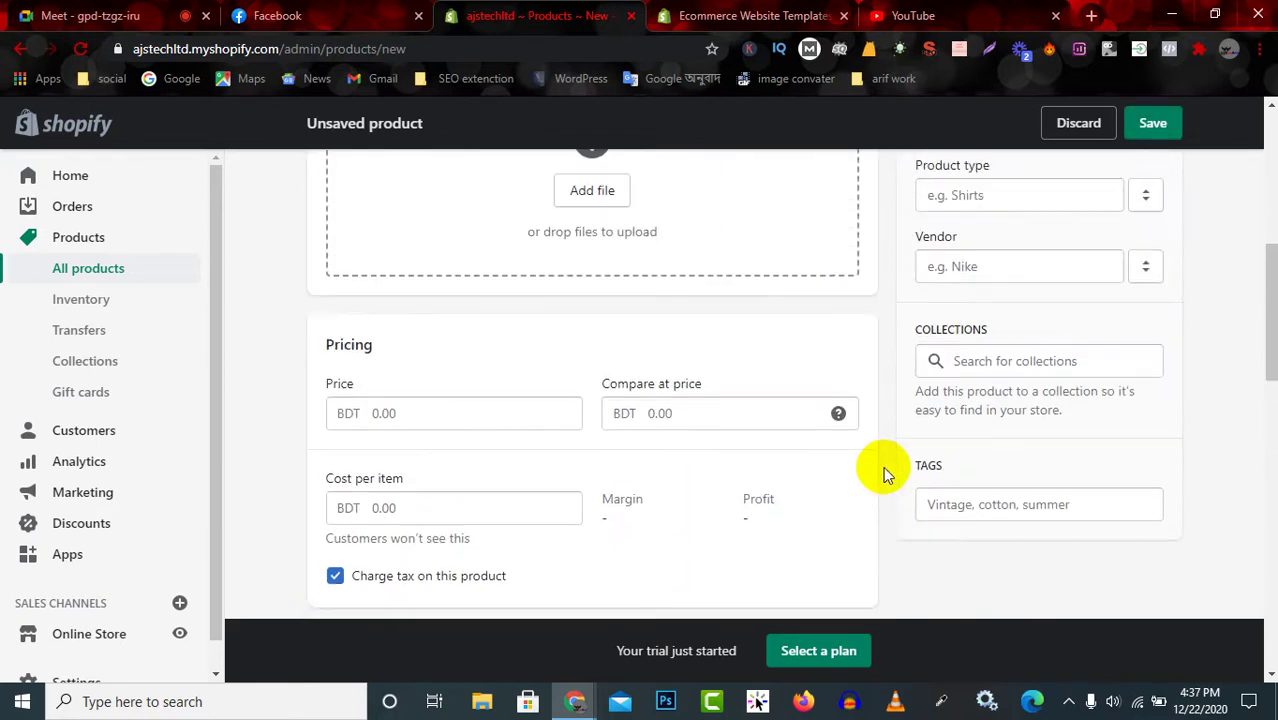
pyautogui.scroll(-4, 569, 442)
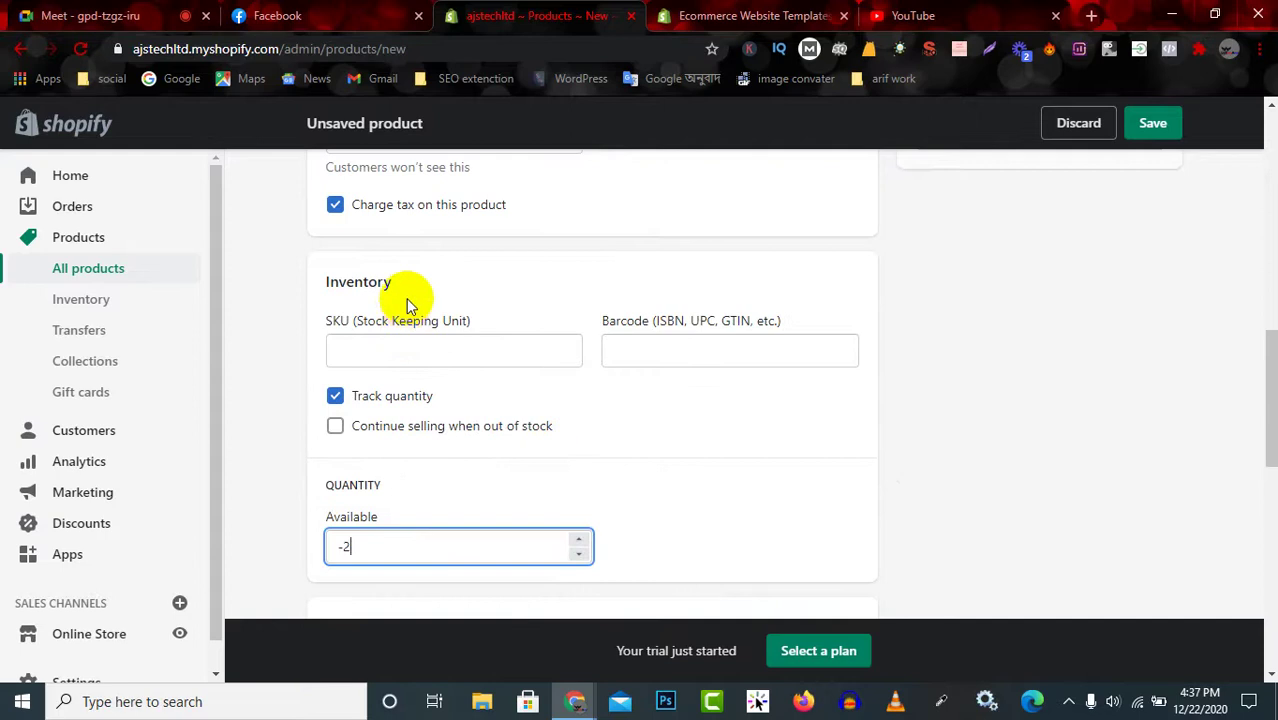
pyautogui.scroll(2, 406, 298)
pyautogui.scroll(1, 240, 332)
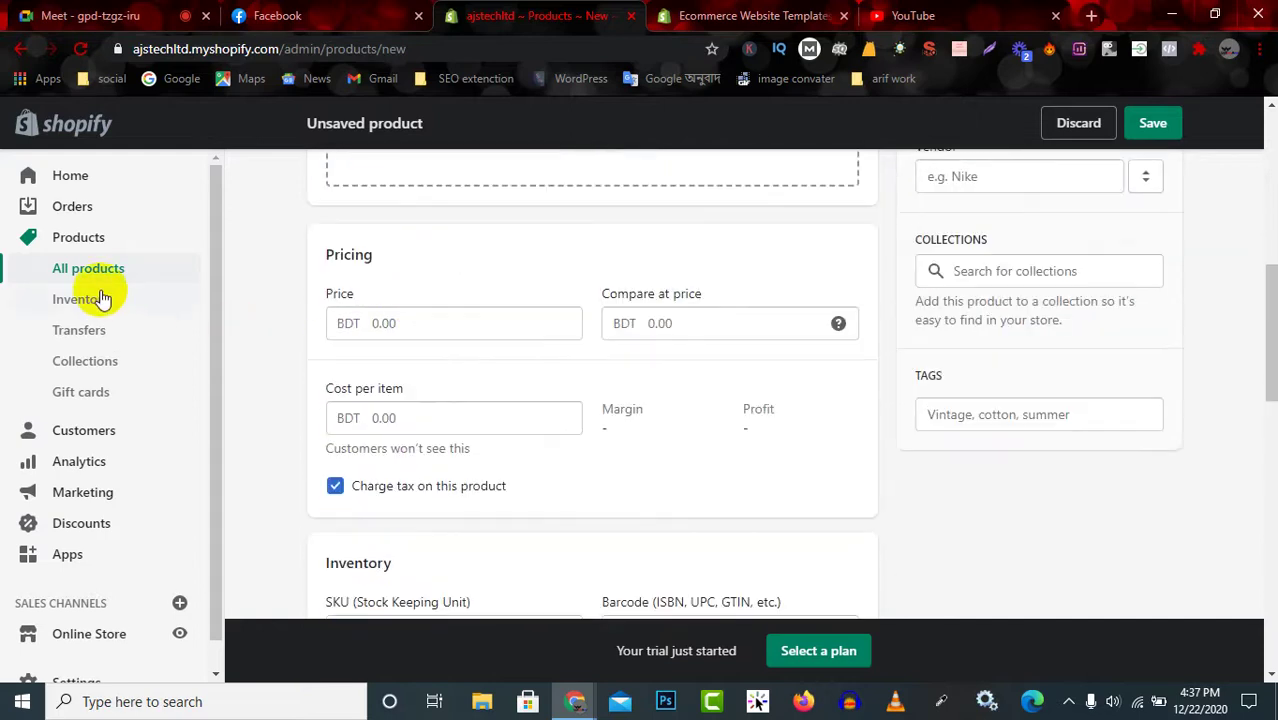
pyautogui.scroll(6, 542, 408)
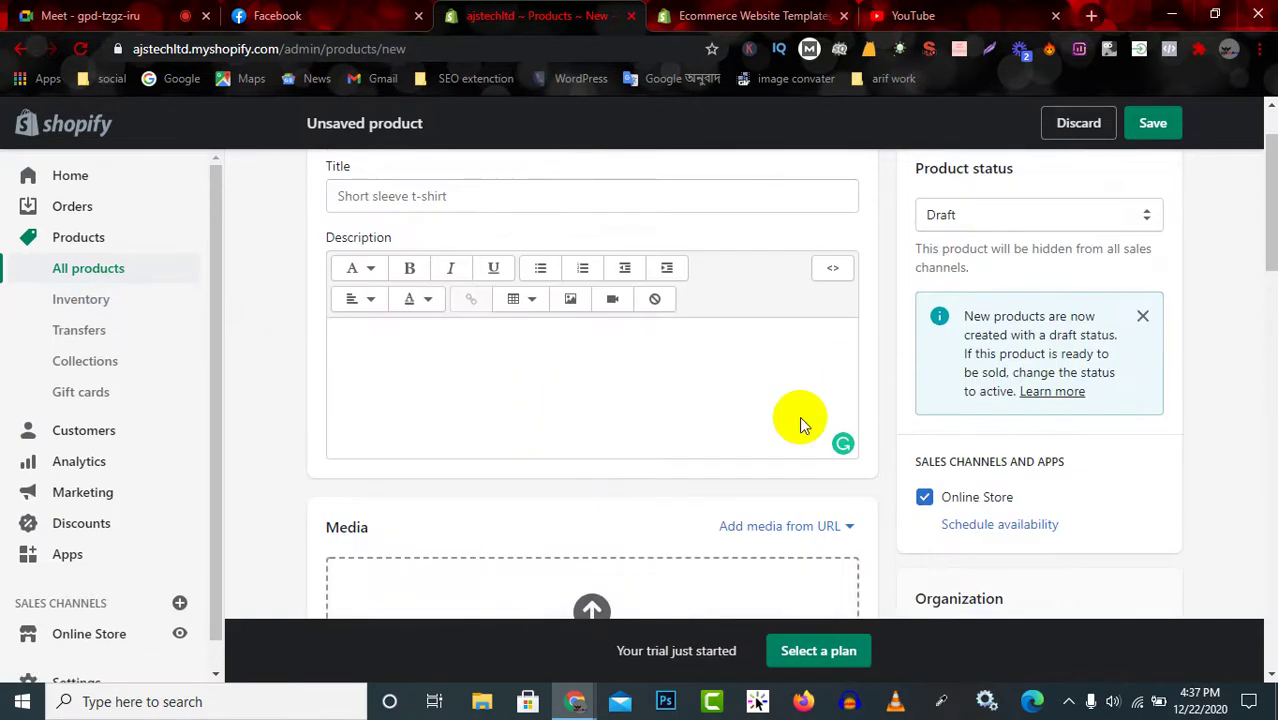
pyautogui.scroll(1, 1060, 390)
pyautogui.scroll(-3, 1000, 420)
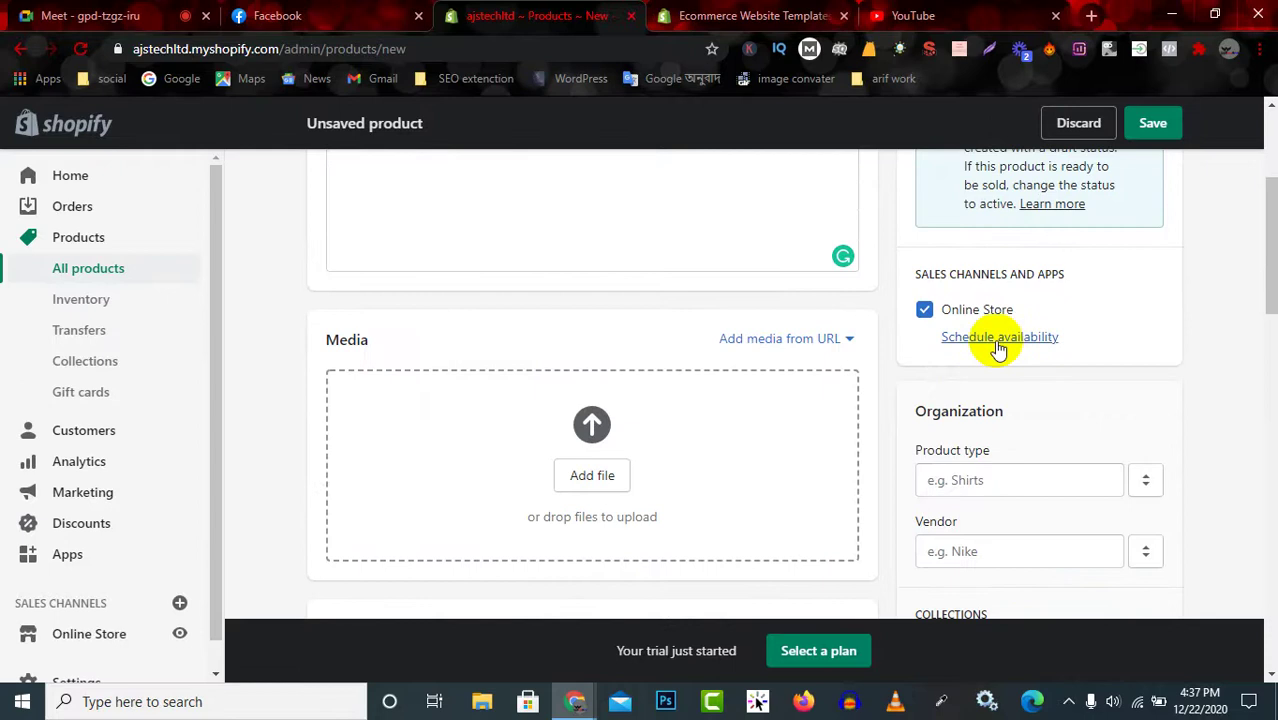
pyautogui.scroll(-2, 1020, 430)
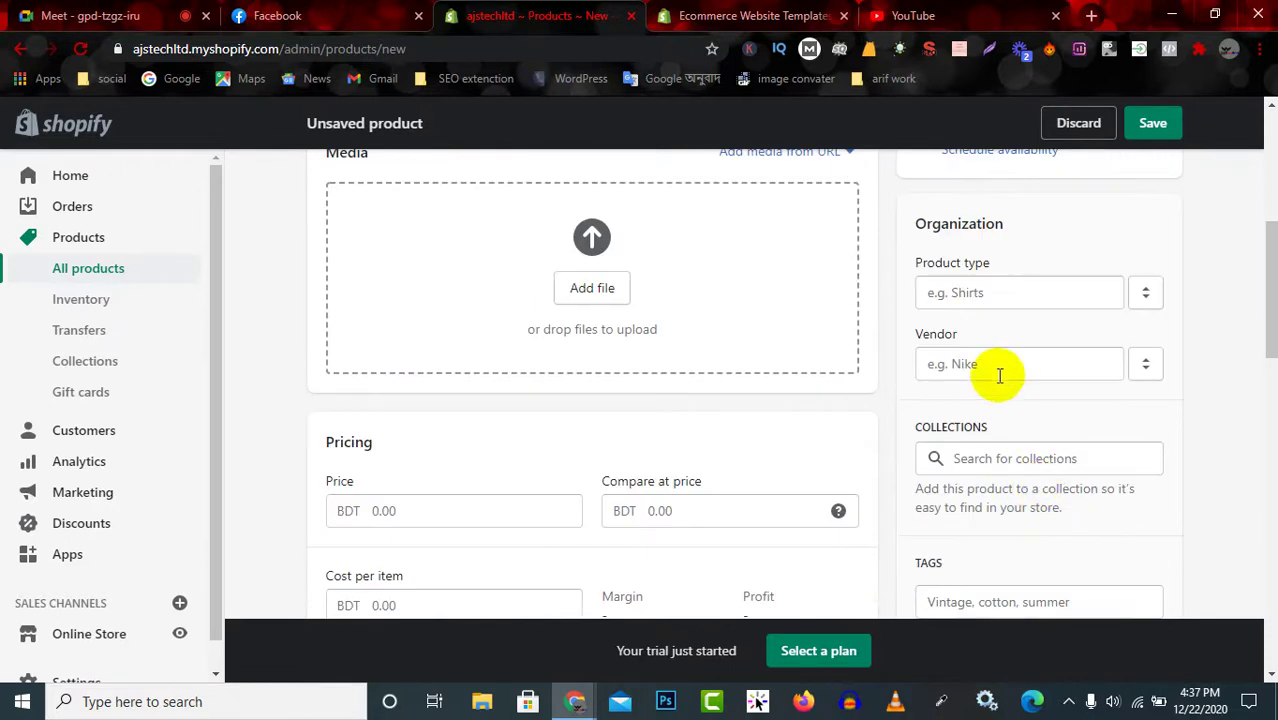
pyautogui.scroll(-3, 1010, 457)
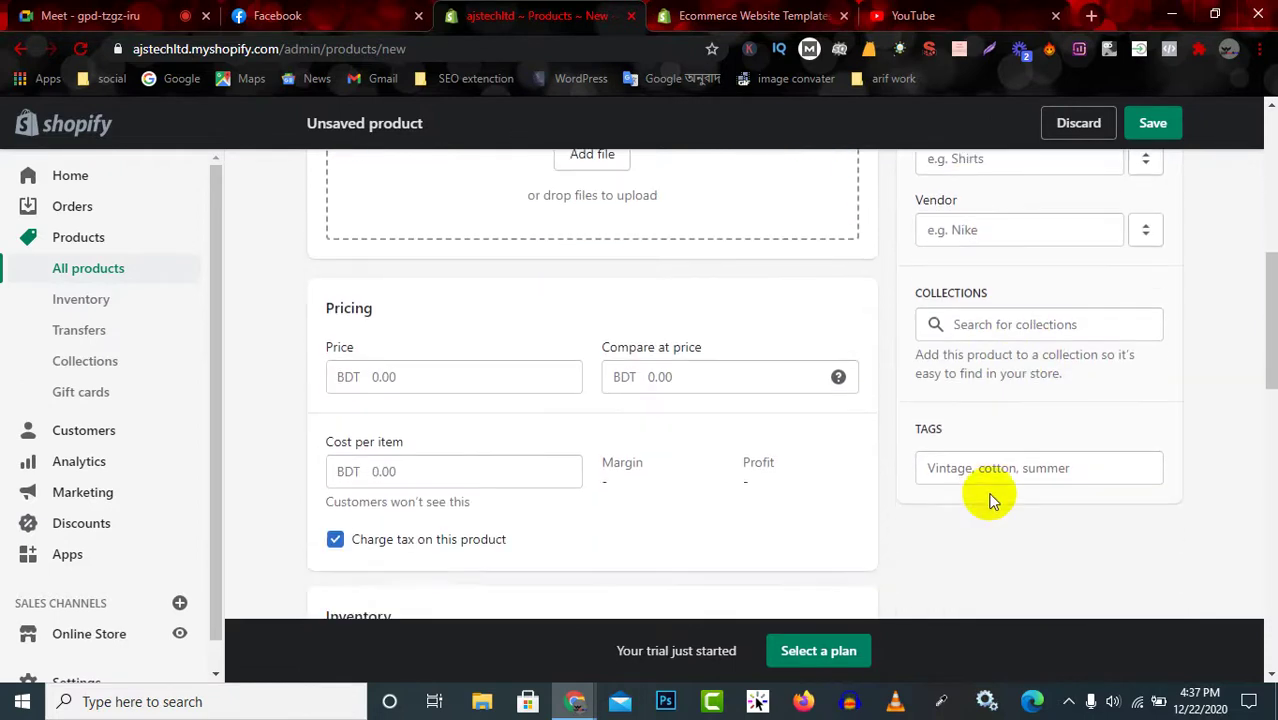
pyautogui.scroll(-3, 736, 551)
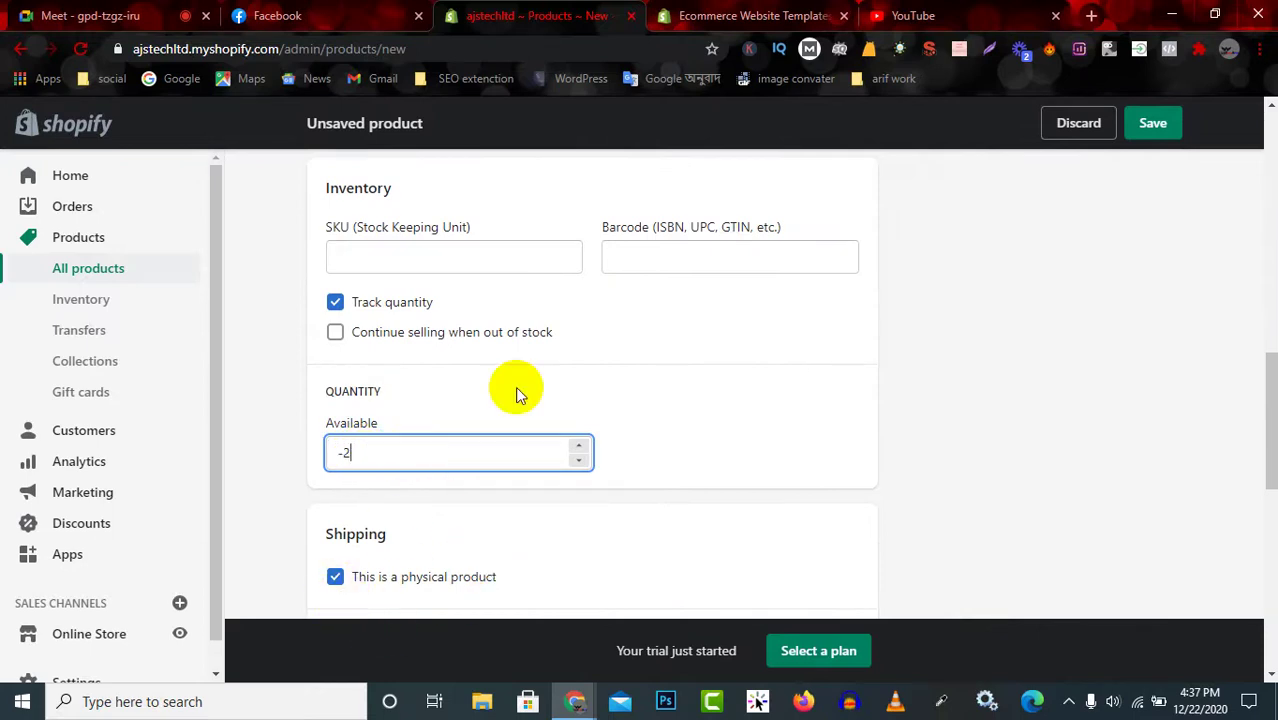
pyautogui.scroll(4, 579, 330)
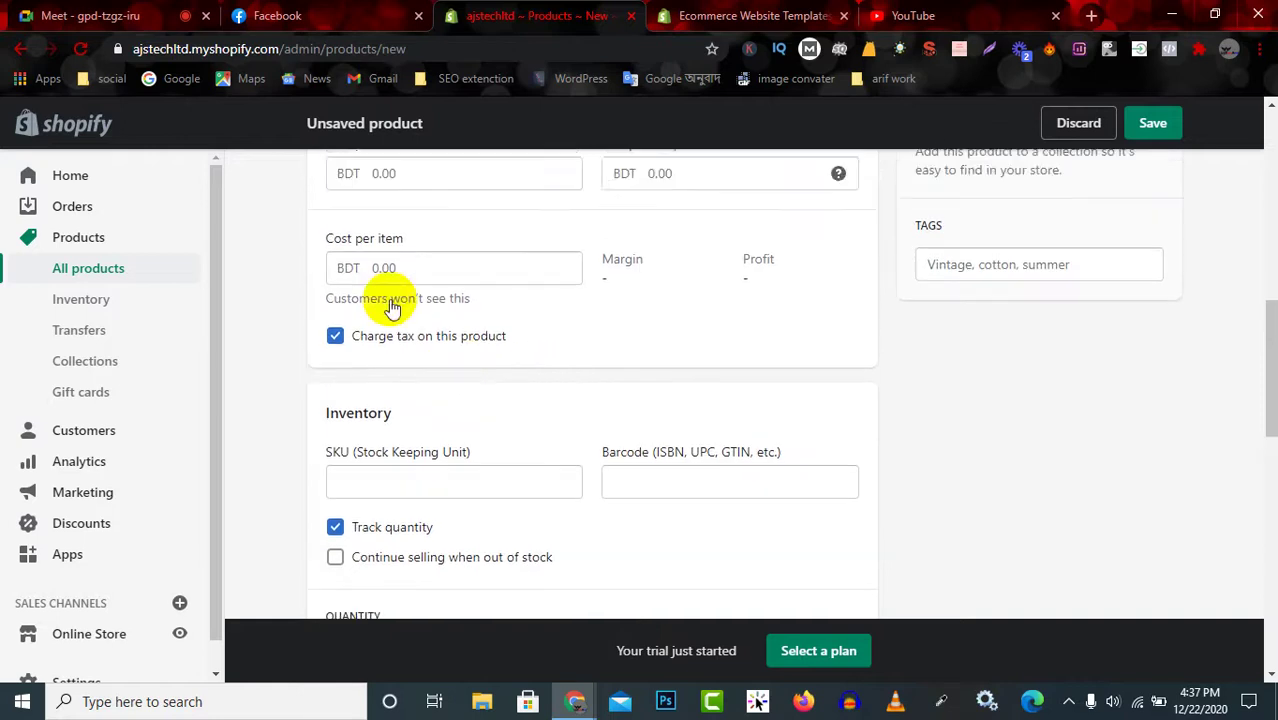
pyautogui.scroll(4, 830, 331)
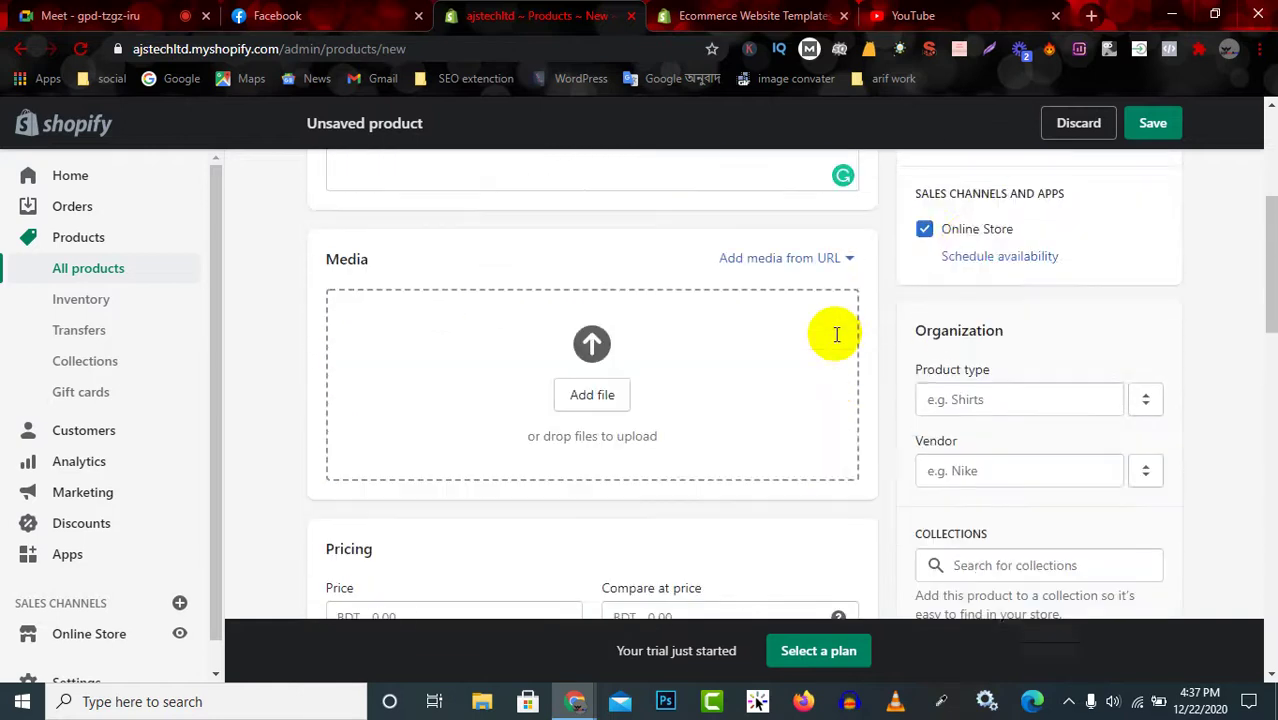
pyautogui.scroll(3, 855, 340)
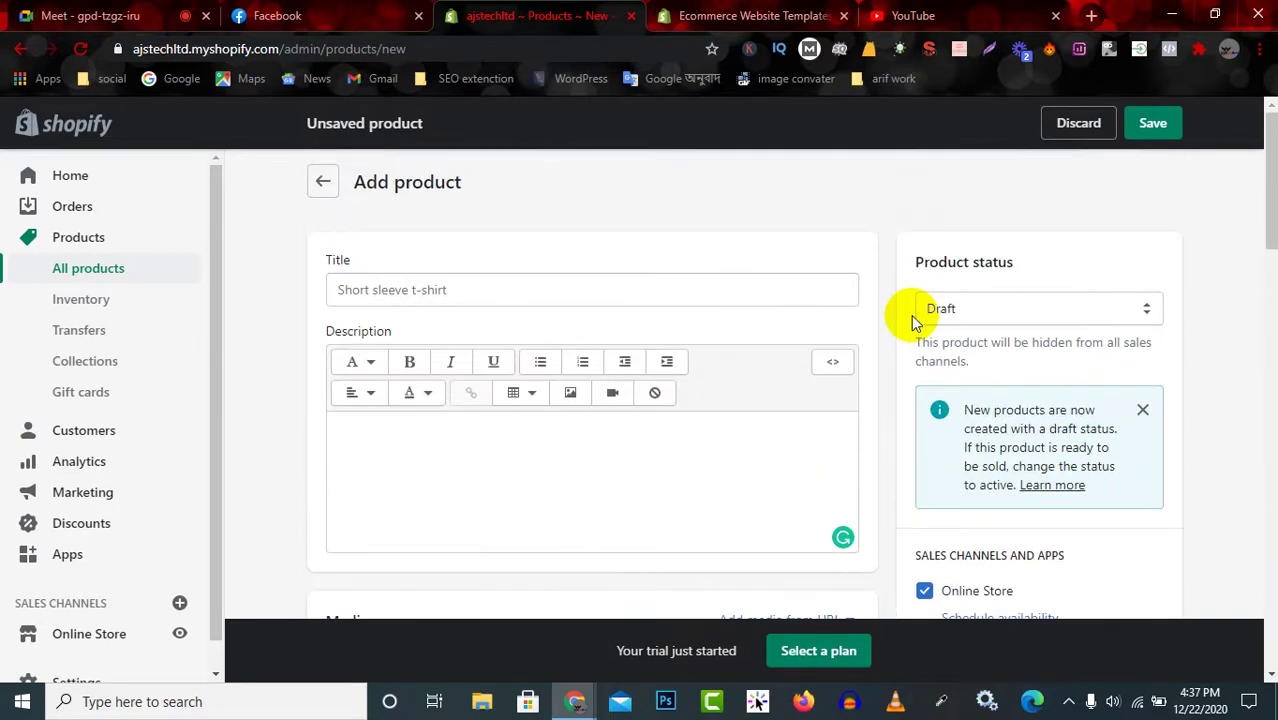
pyautogui.scroll(-7, 328, 434)
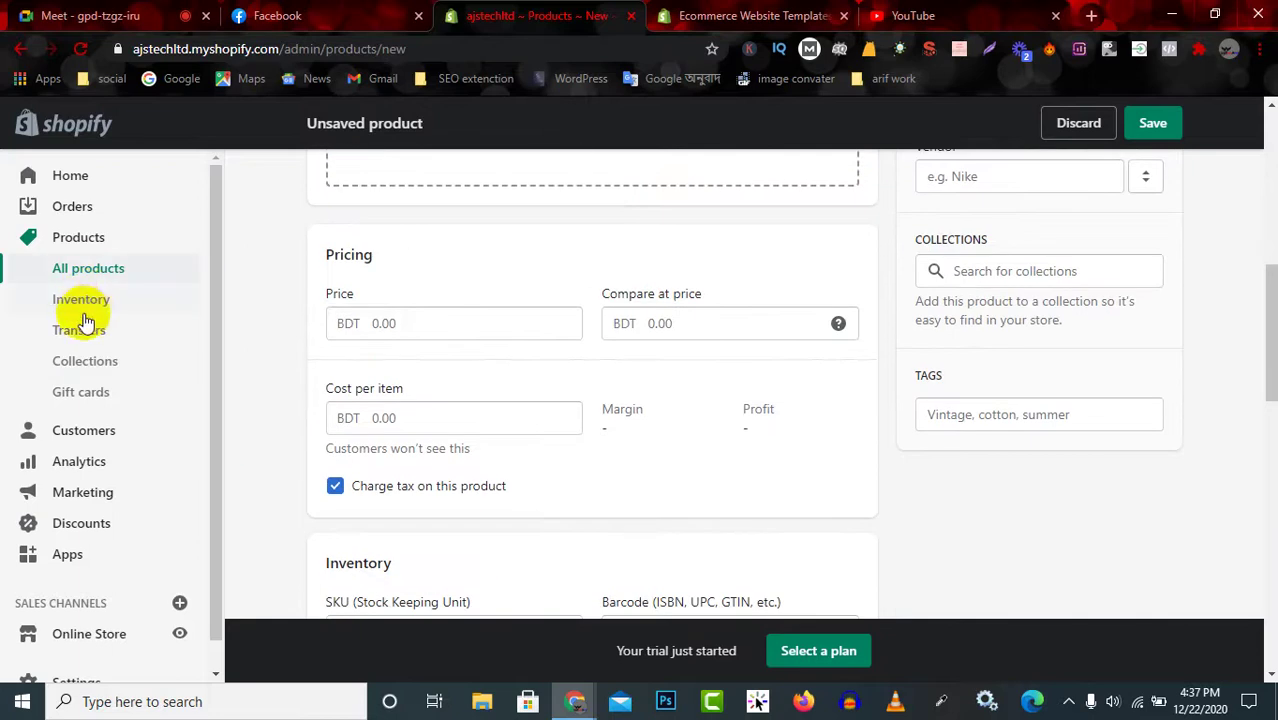
pyautogui.click(85, 300)
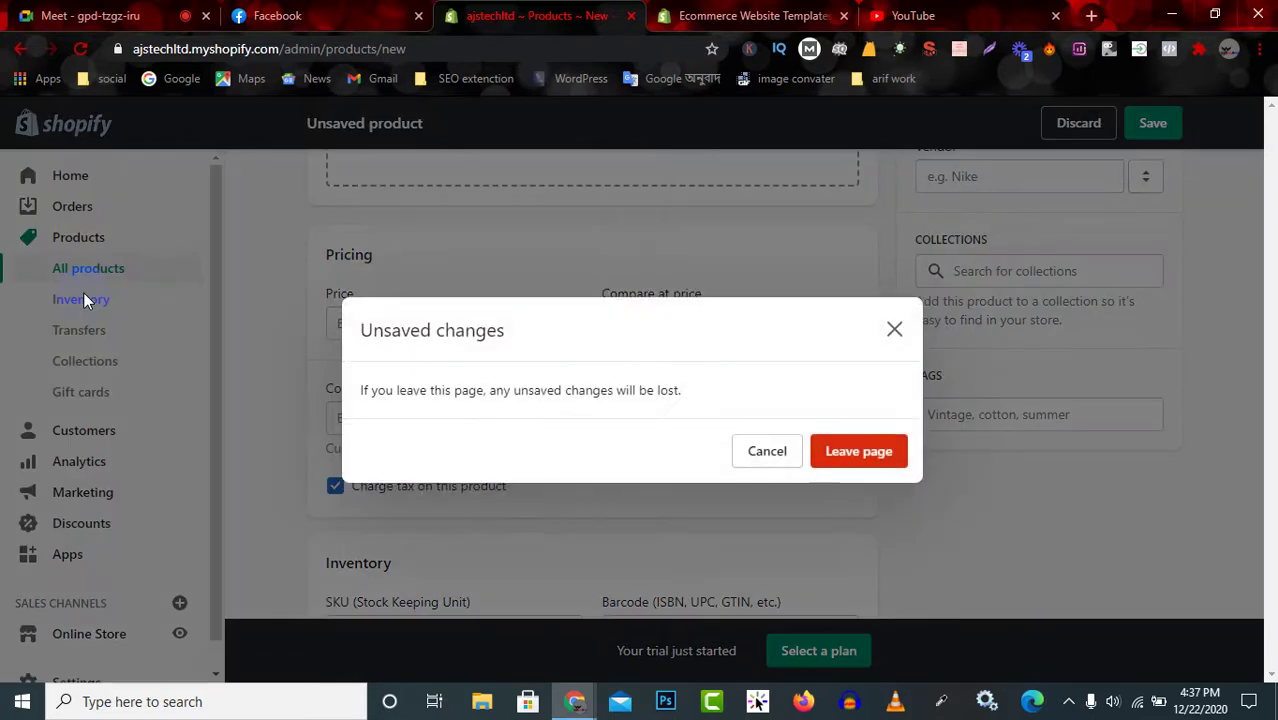
# Discard the unsaved product and start a fresh Add product form from the Products list.
pyautogui.click(848, 455)
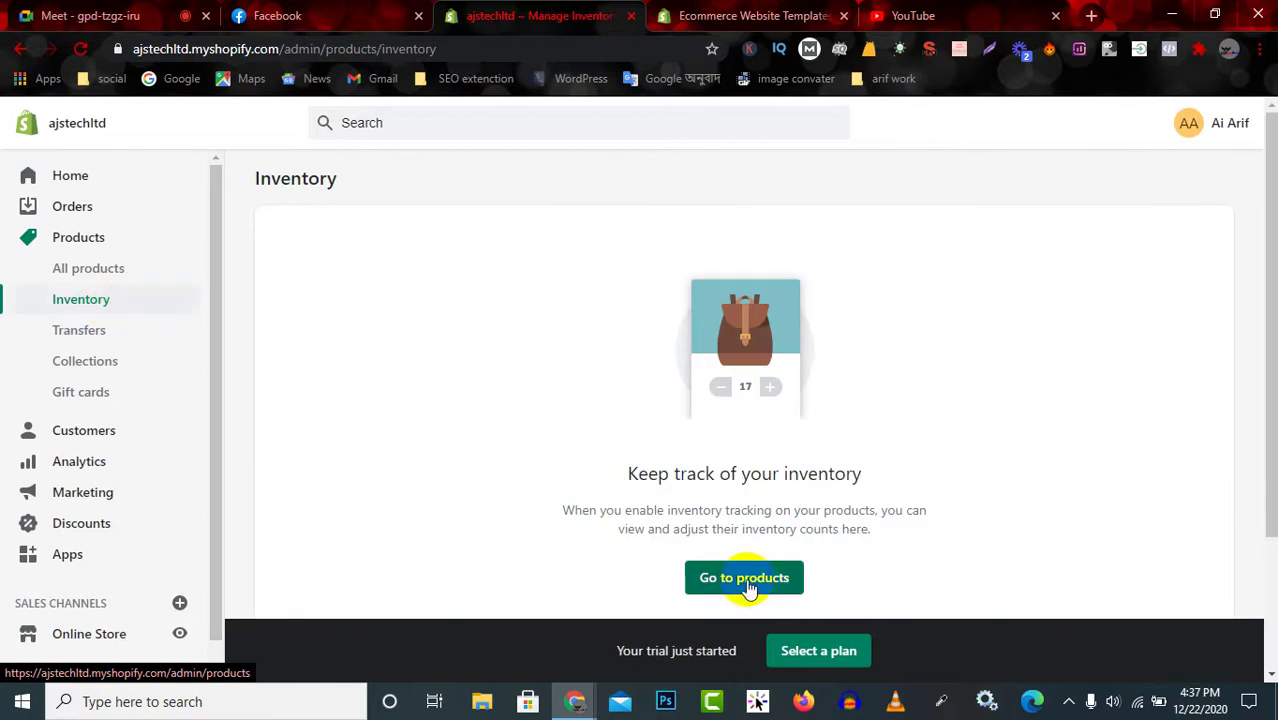
pyautogui.click(748, 580)
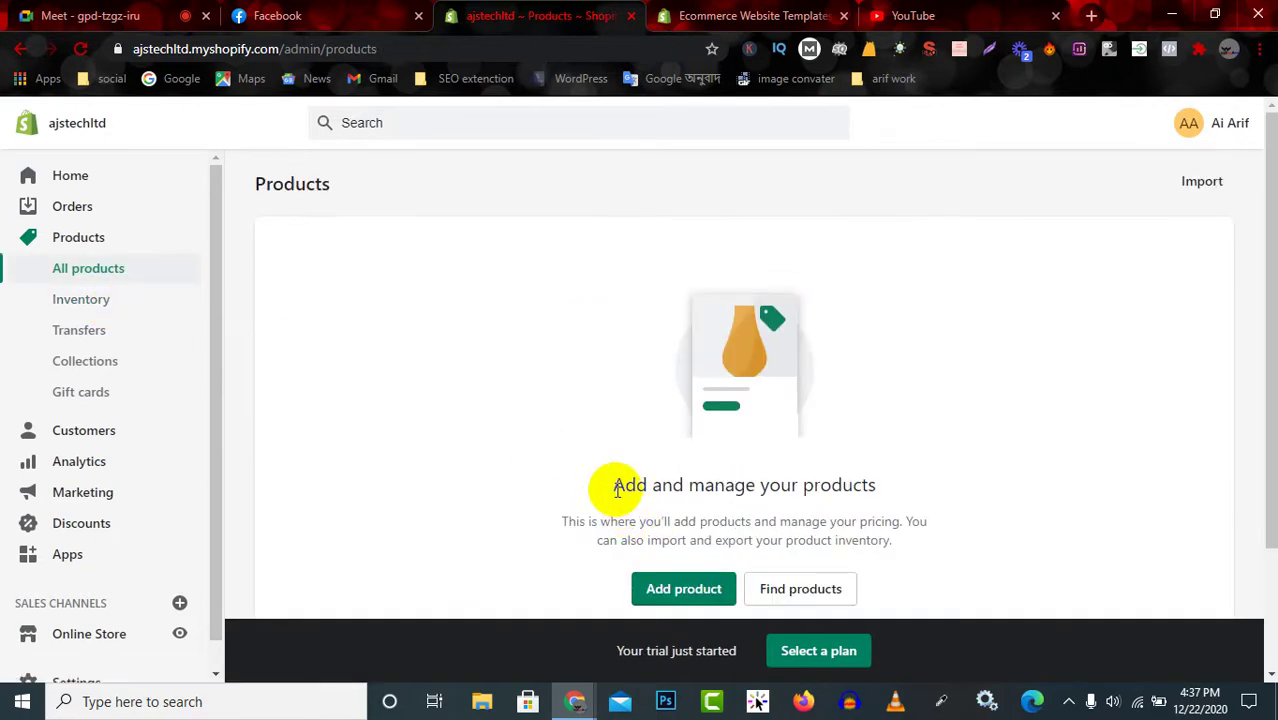
pyautogui.scroll(-2, 630, 495)
pyautogui.click(677, 433)
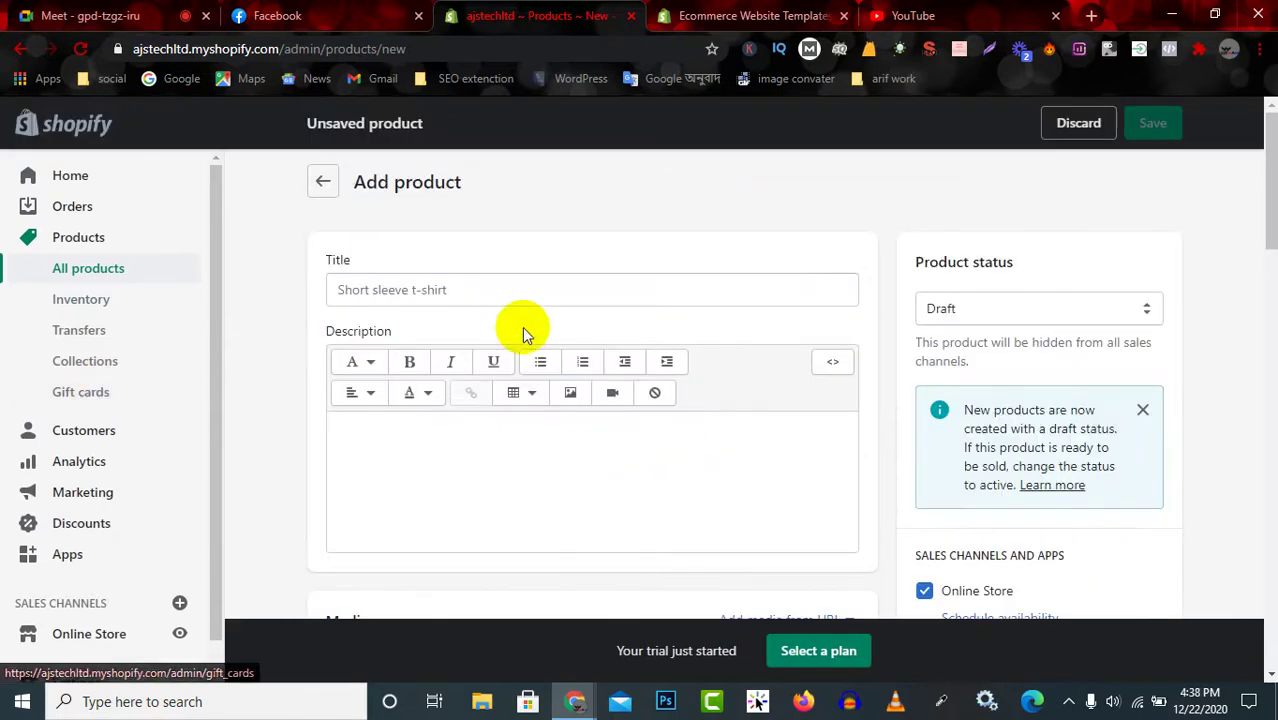
# Title the new product 'shirt', move to the description, and open a new browser tab.
pyautogui.click(527, 274)
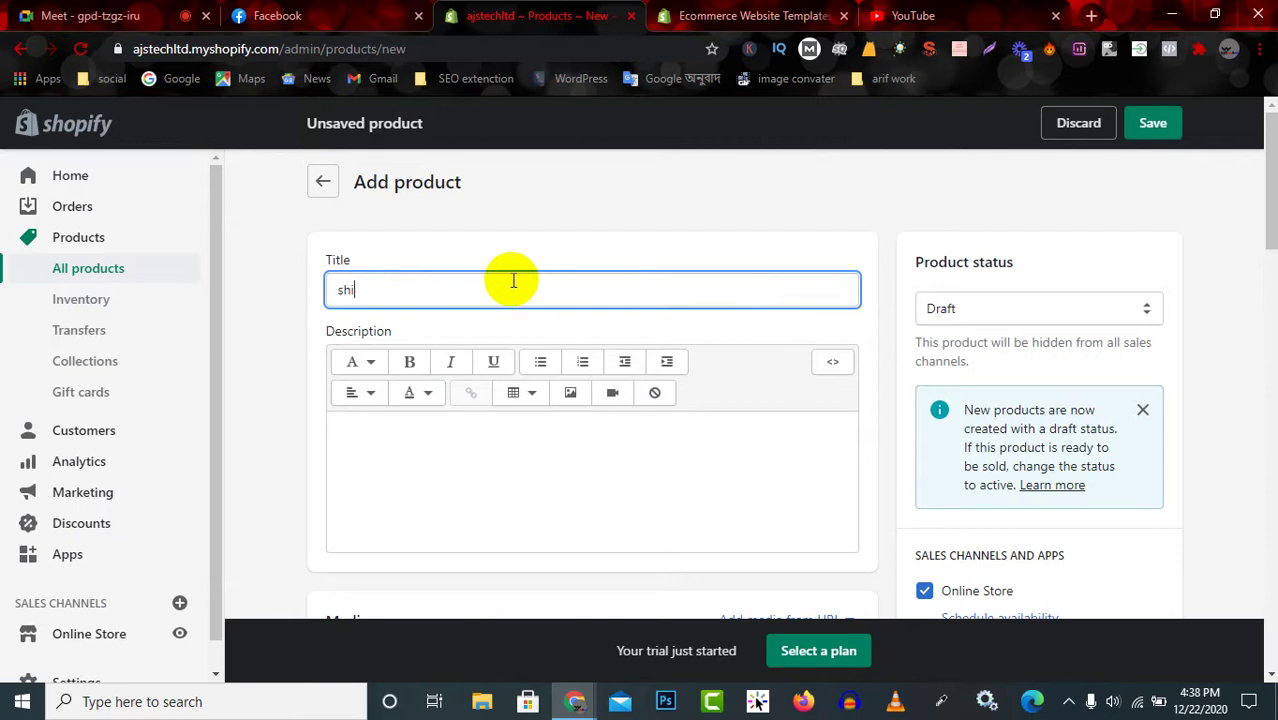
pyautogui.write('shirt')
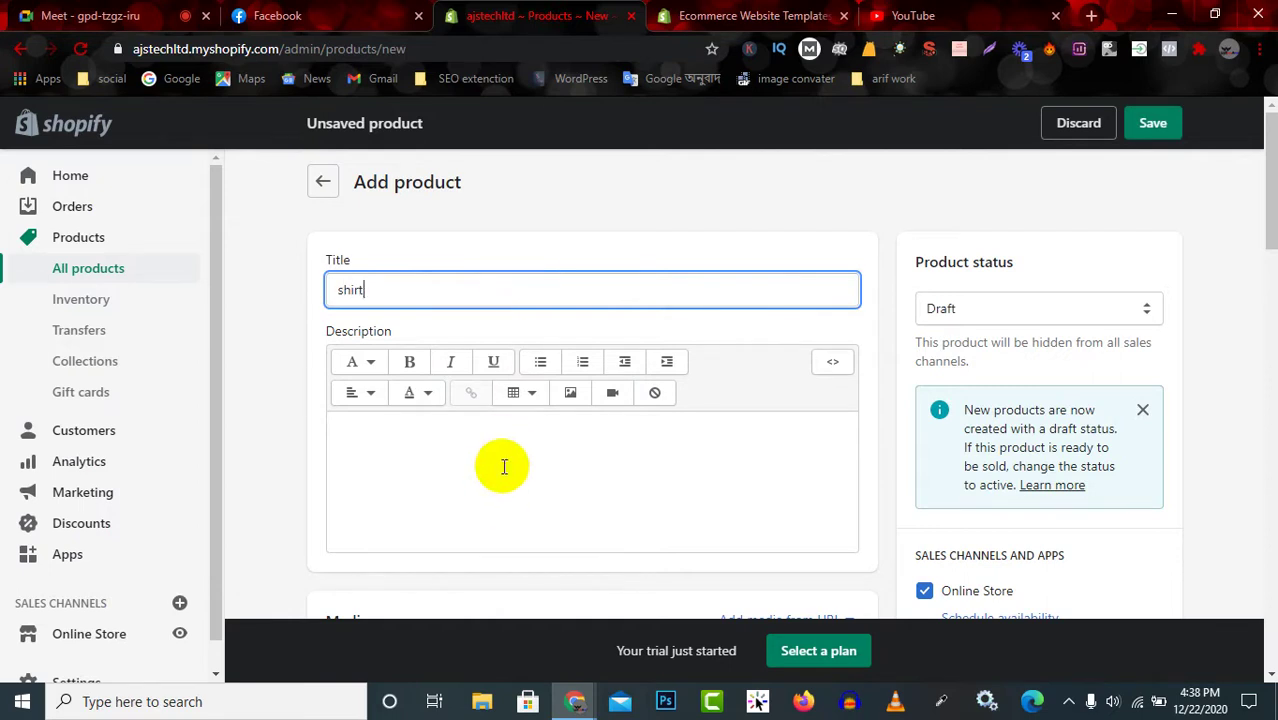
pyautogui.click(504, 467)
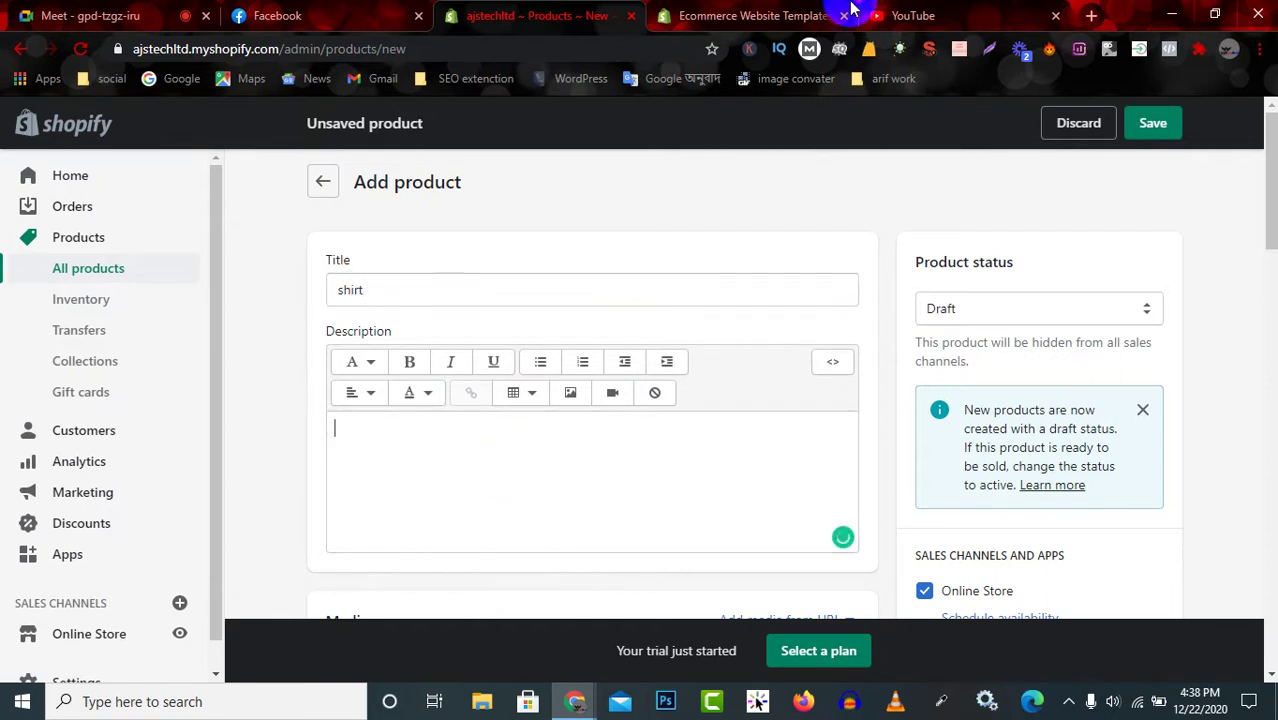
pyautogui.click(1089, 17)
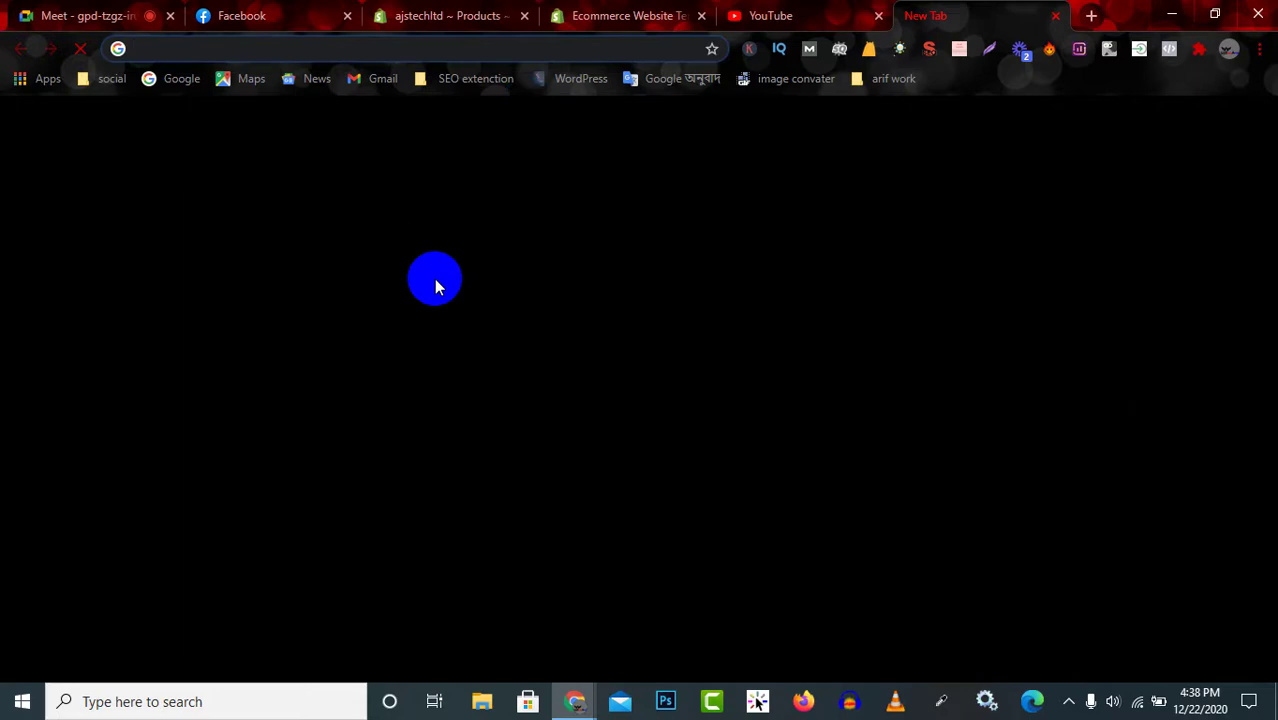
# Search Google for 'amazon' and open the amazon.com result.
pyautogui.click(497, 390)
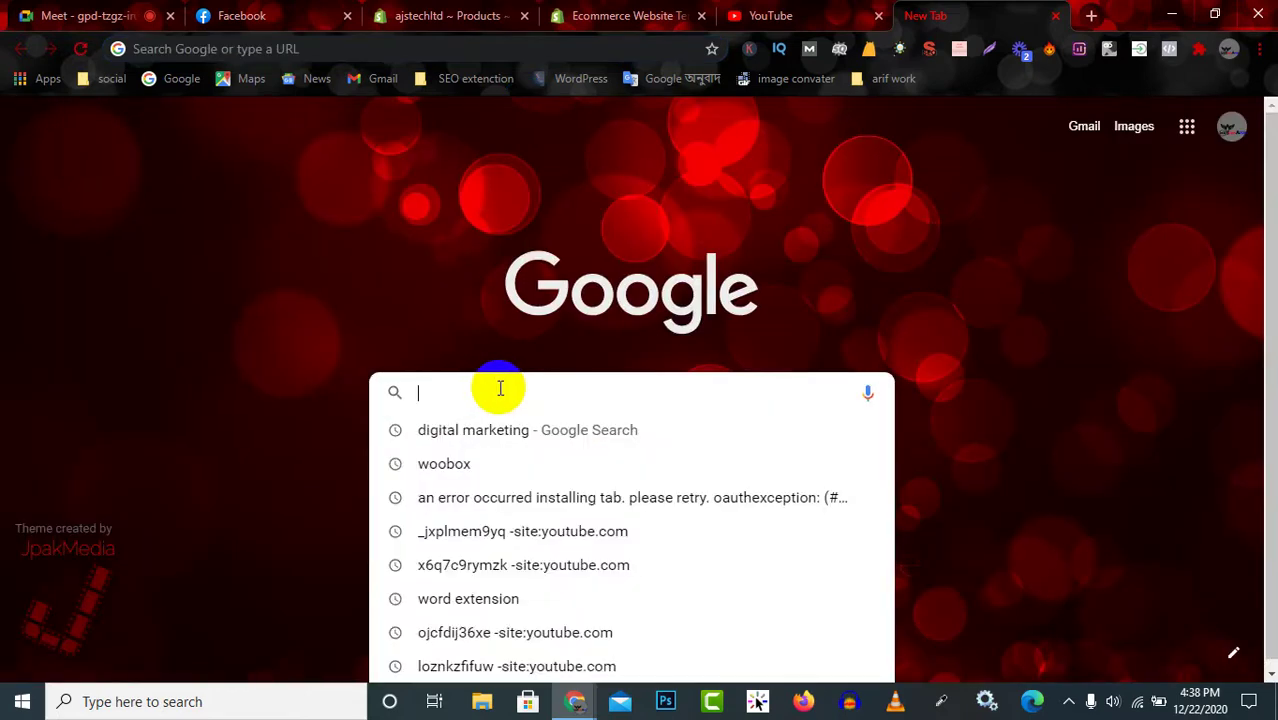
pyautogui.write('amazon')
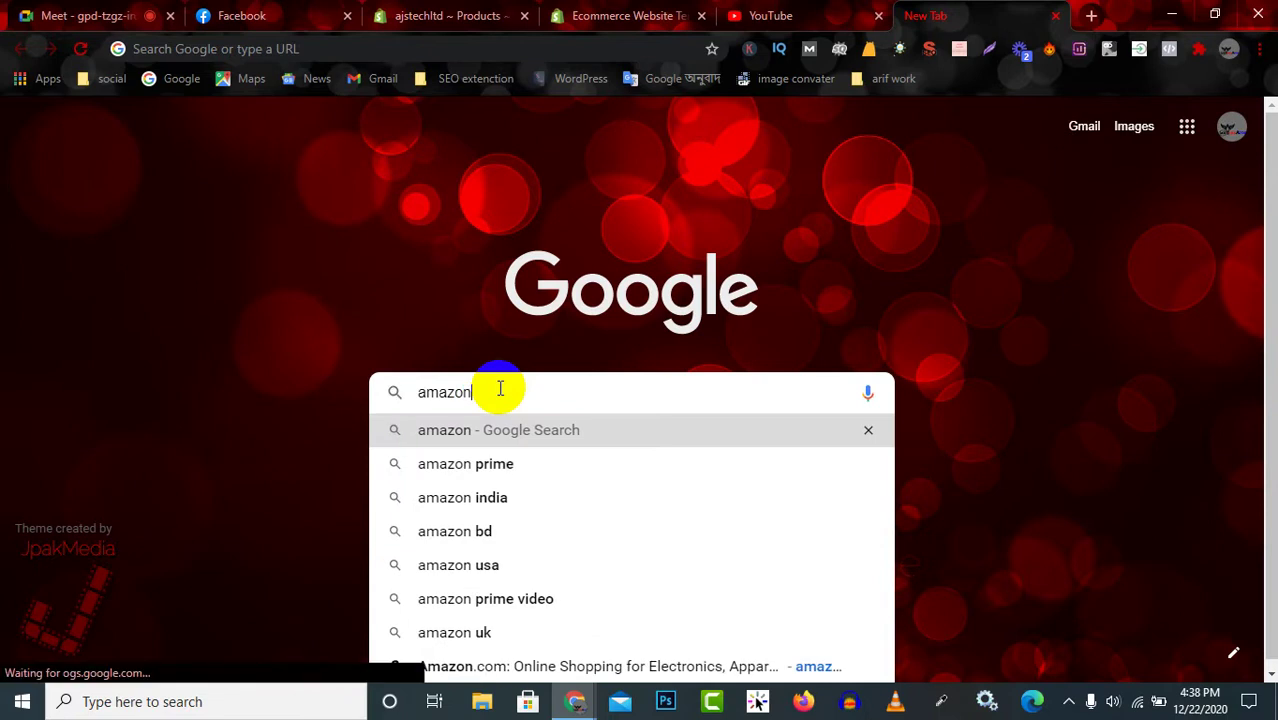
pyautogui.press('Return')
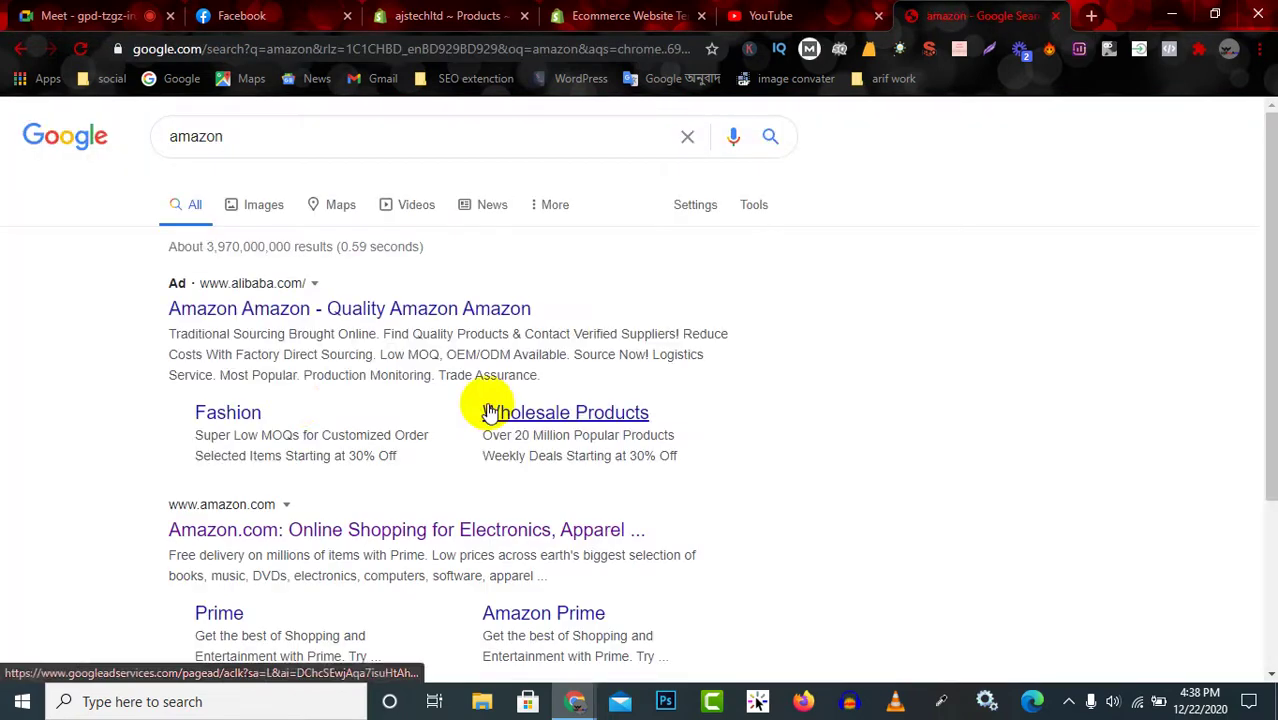
pyautogui.click(289, 515)
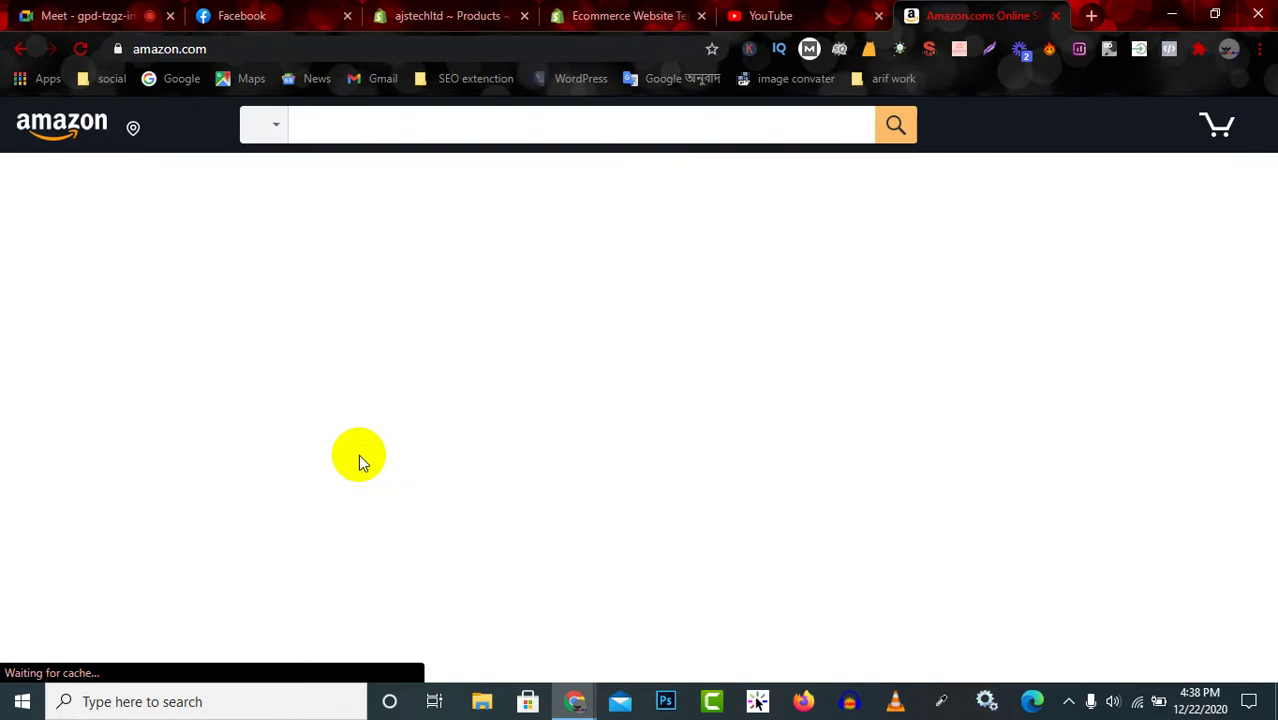
# Browse Amazon's Easy tees and open the Amazon Essentials Women's 2-Pack Slim-Fit Crewneck T-Shirt.
pyautogui.scroll(-7, 530, 420)
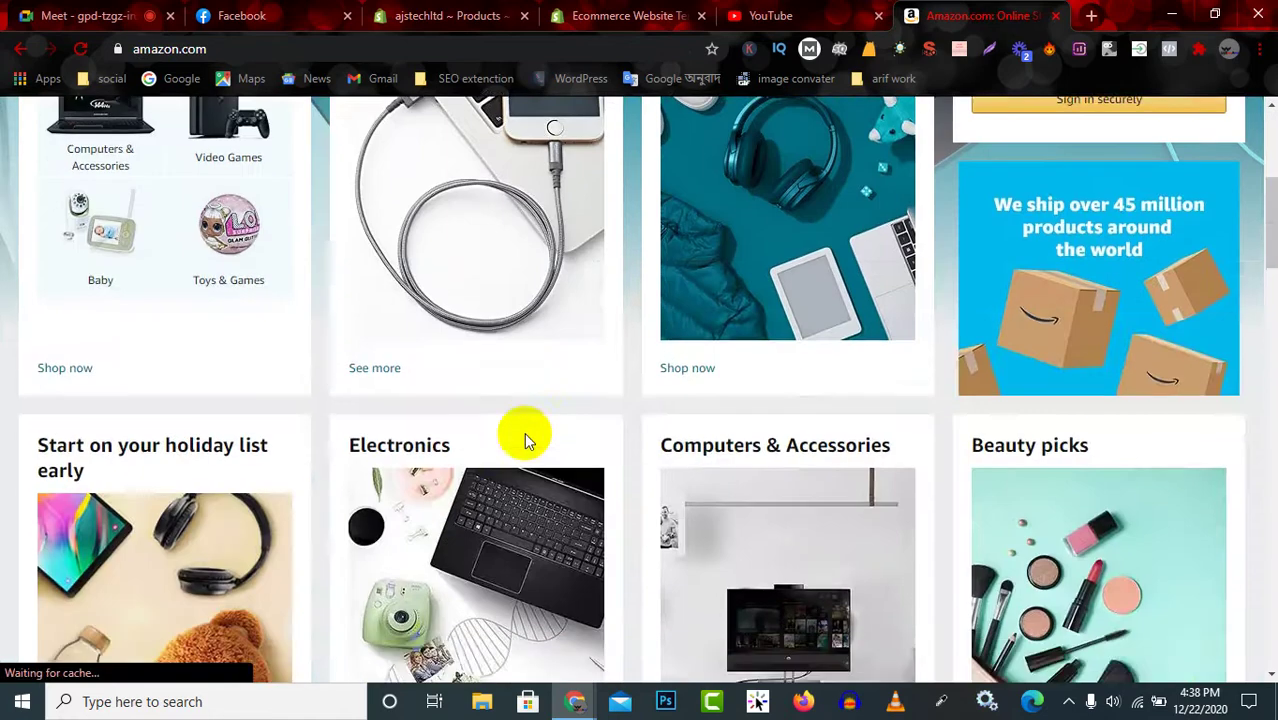
pyautogui.scroll(3, 100, 348)
pyautogui.scroll(1, 590, 335)
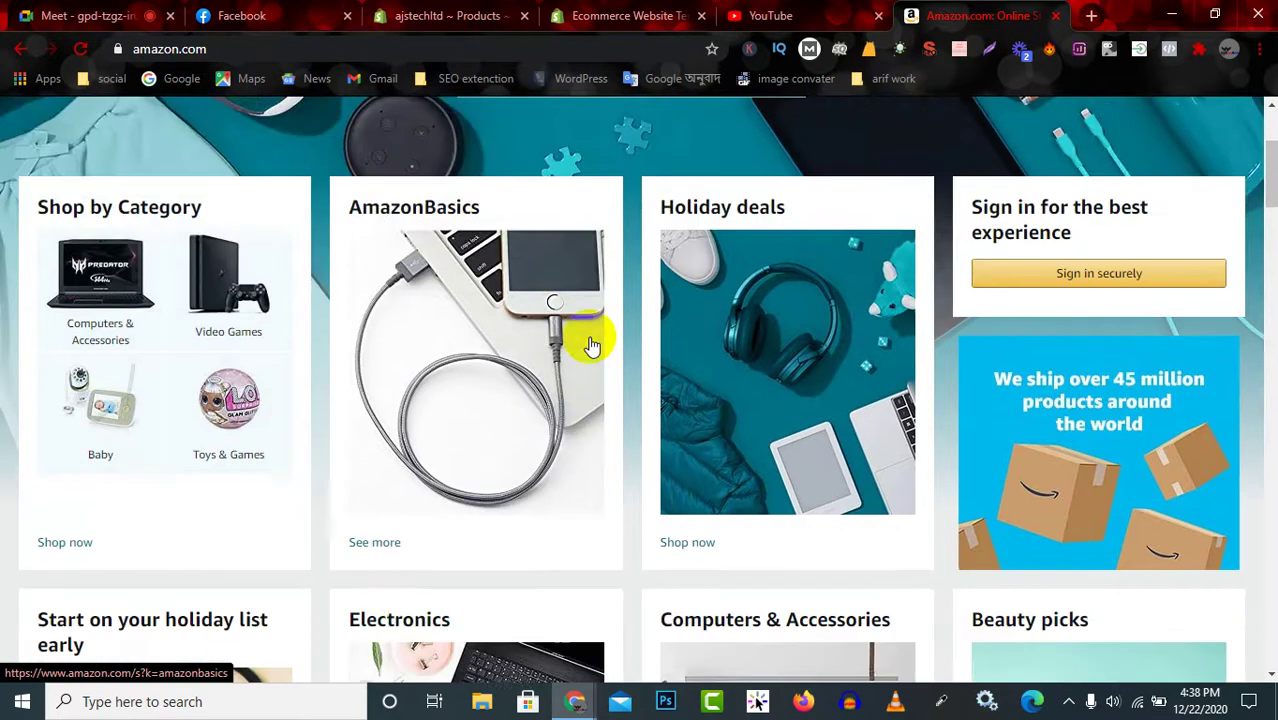
pyautogui.scroll(-5, 605, 385)
pyautogui.scroll(-4, 612, 394)
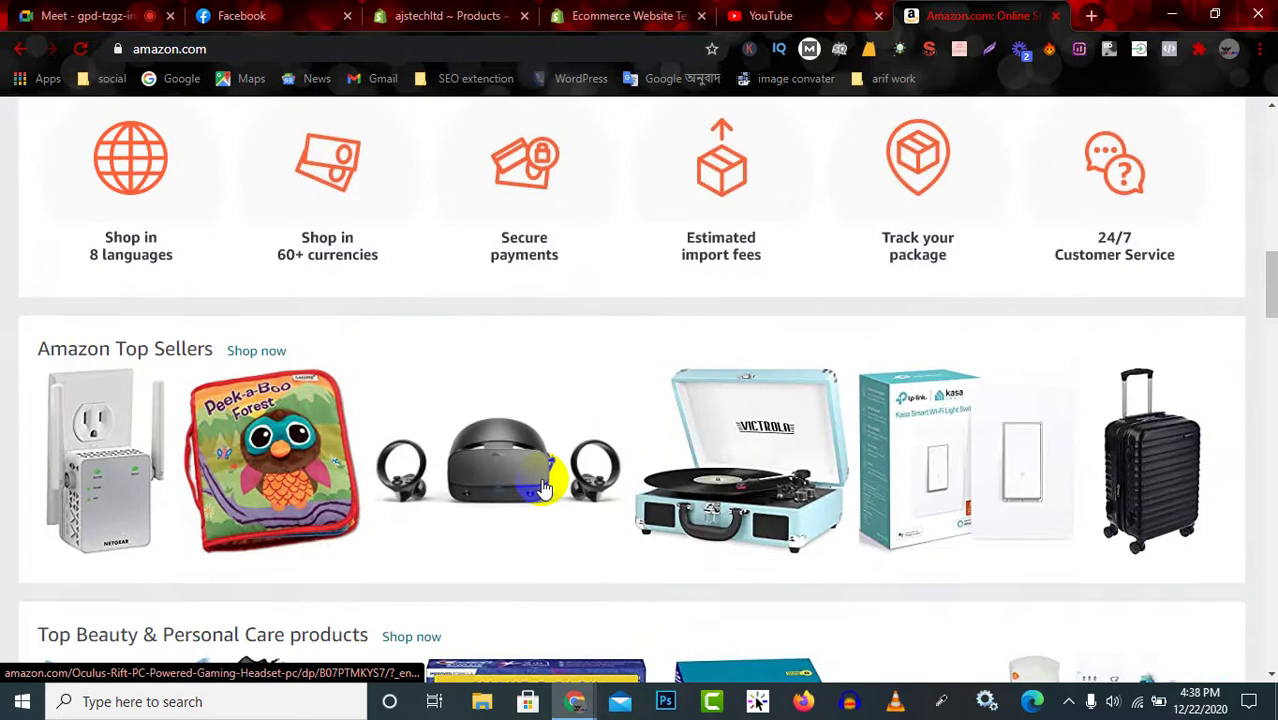
pyautogui.scroll(-4, 542, 488)
pyautogui.scroll(-5, 543, 348)
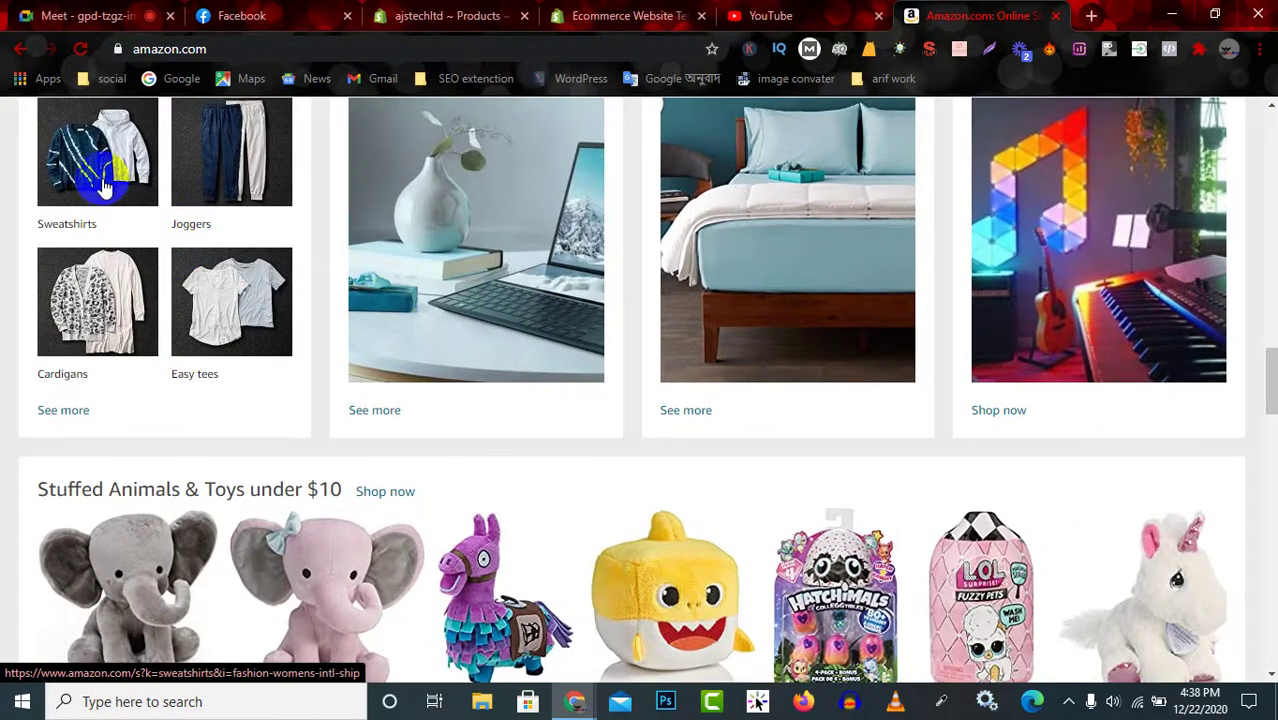
pyautogui.click(241, 316)
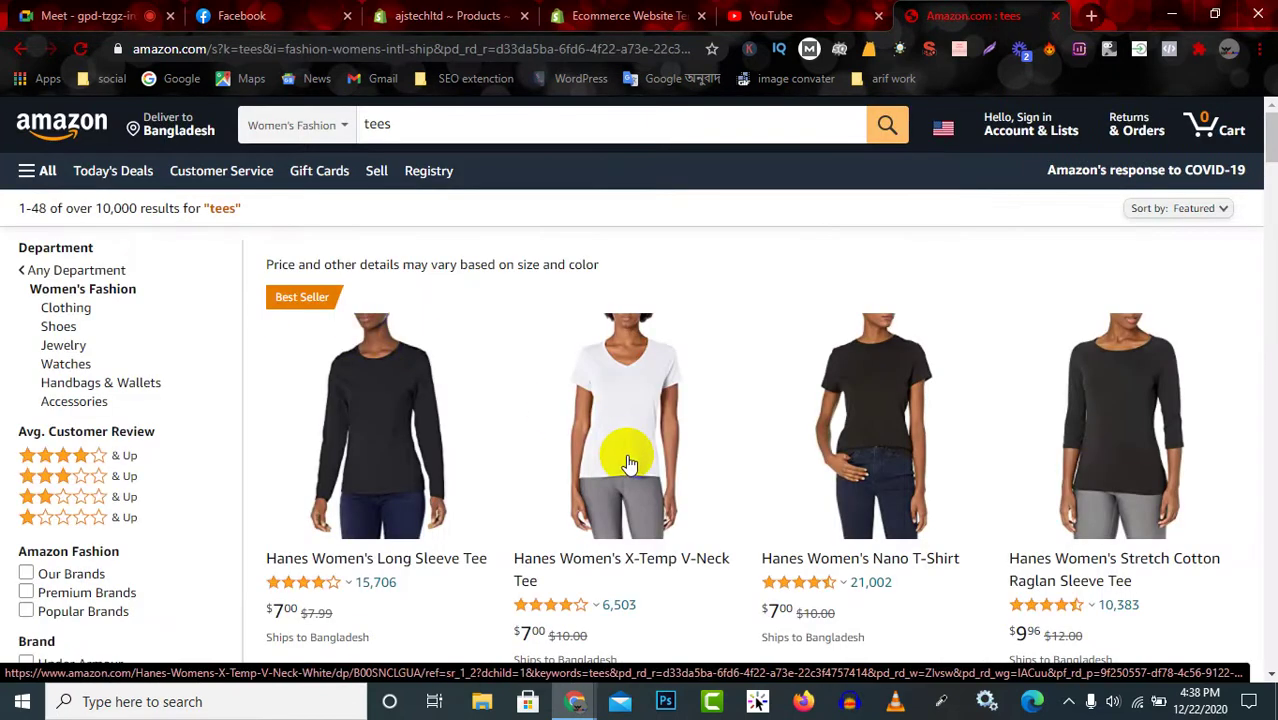
pyautogui.scroll(-5, 856, 491)
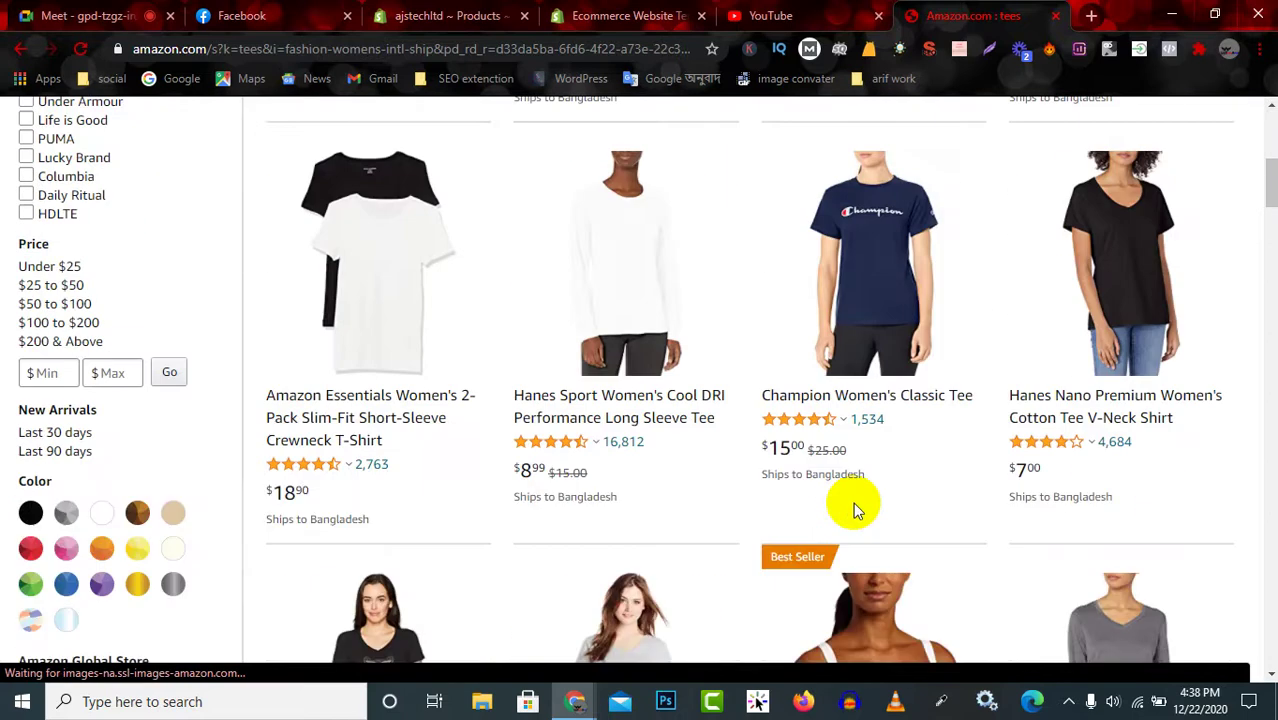
pyautogui.click(399, 284)
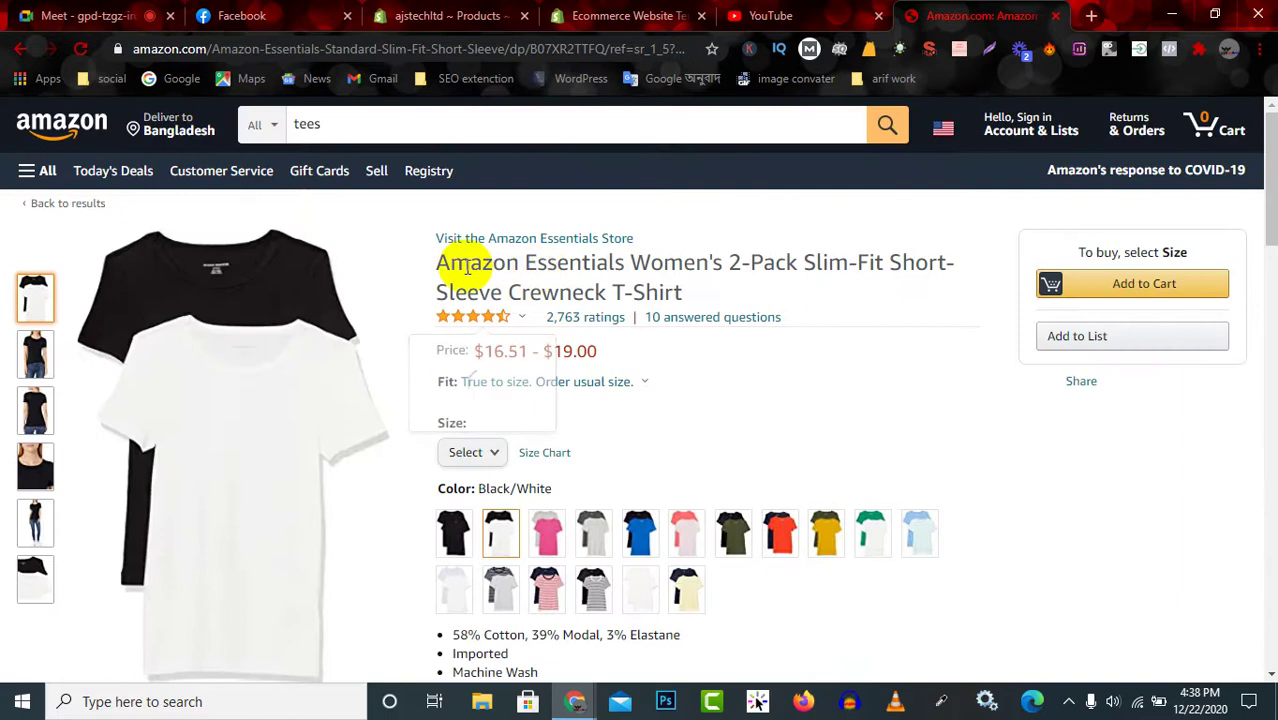
# Copy the Amazon tee title to replace 'shirt' in the Shopify Title field.
pyautogui.moveTo(432, 268); pyautogui.dragTo(702, 292)
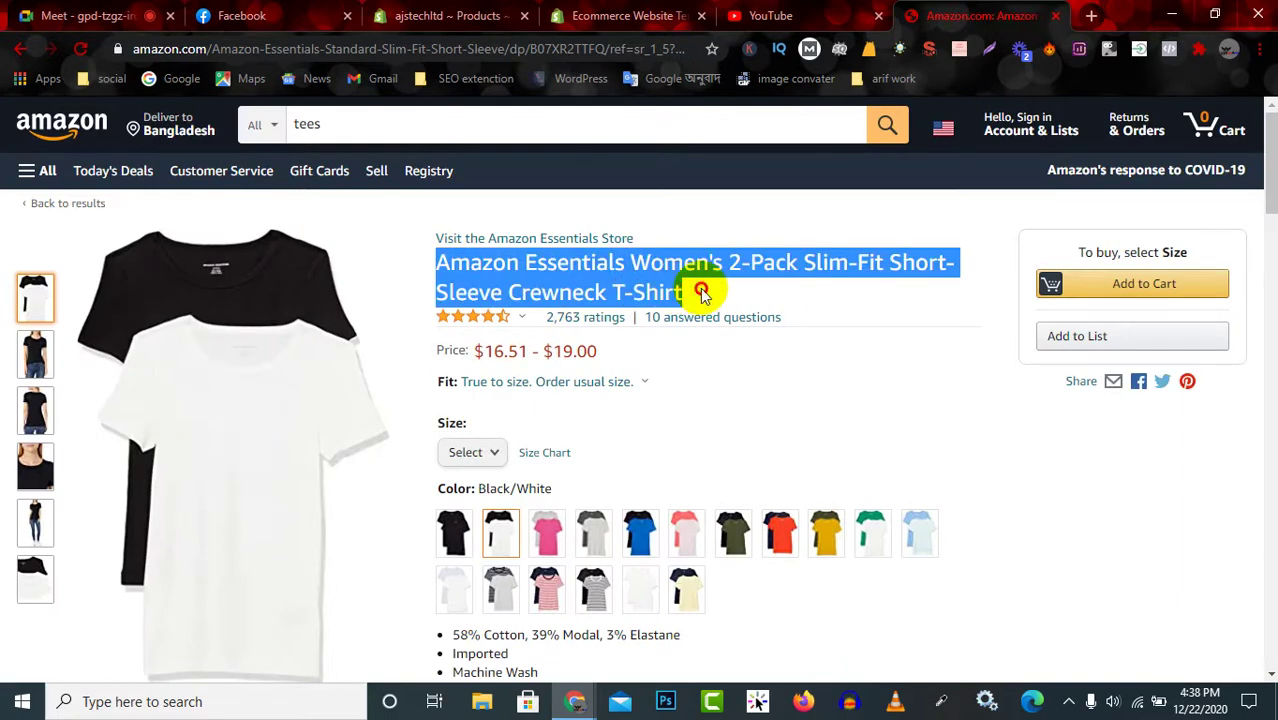
pyautogui.click(468, 16)
pyautogui.doubleClick(473, 288)
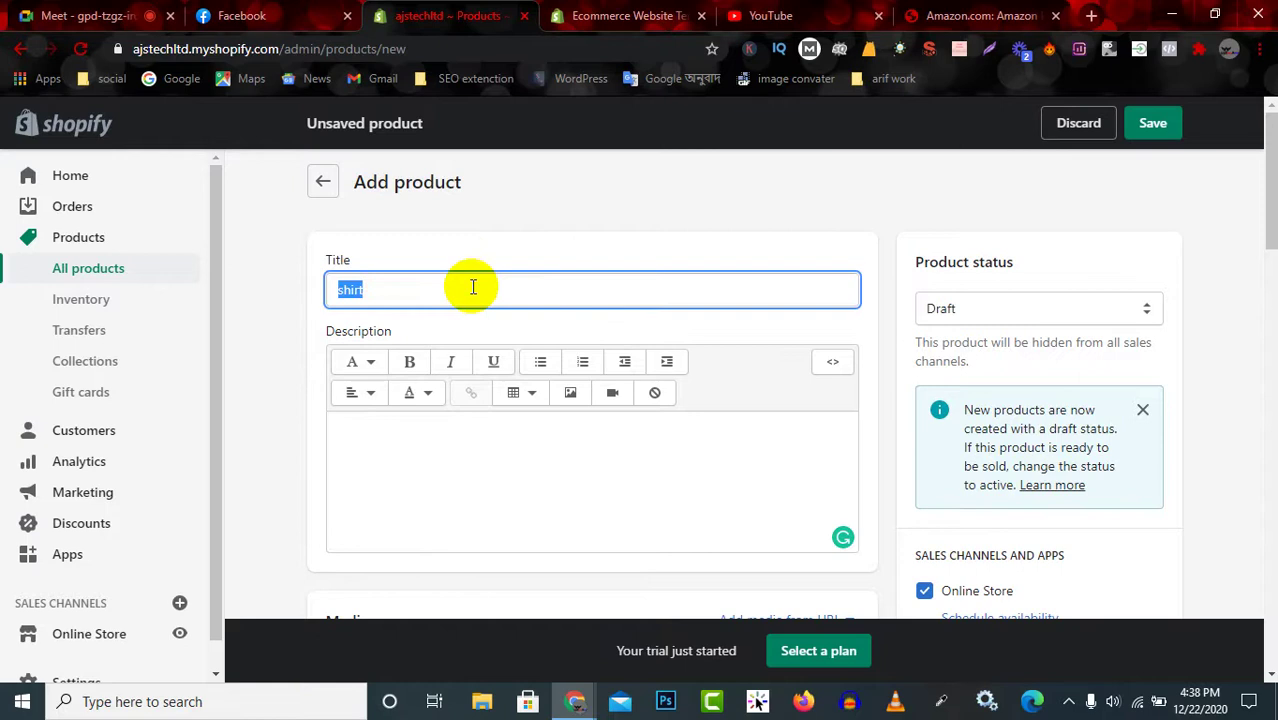
# Copy the tee's bullet-point features and paste them into the Shopify Description.
pyautogui.click(937, 15)
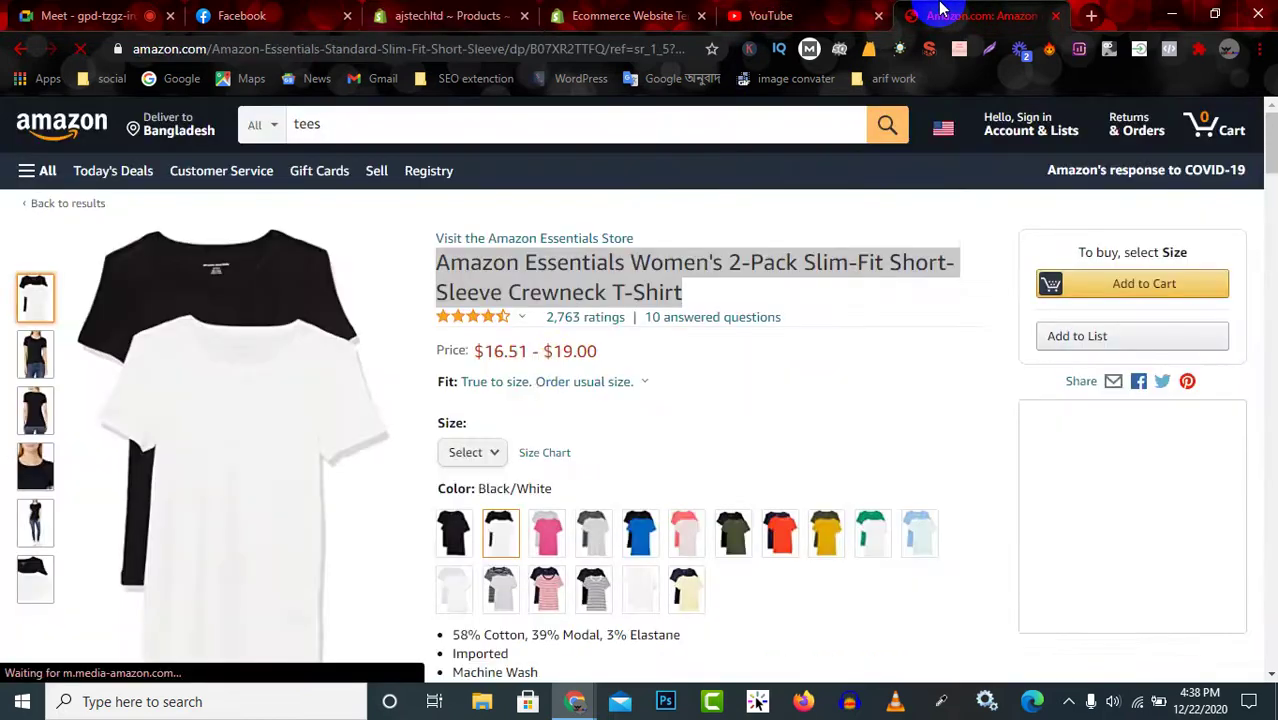
pyautogui.scroll(-3, 560, 380)
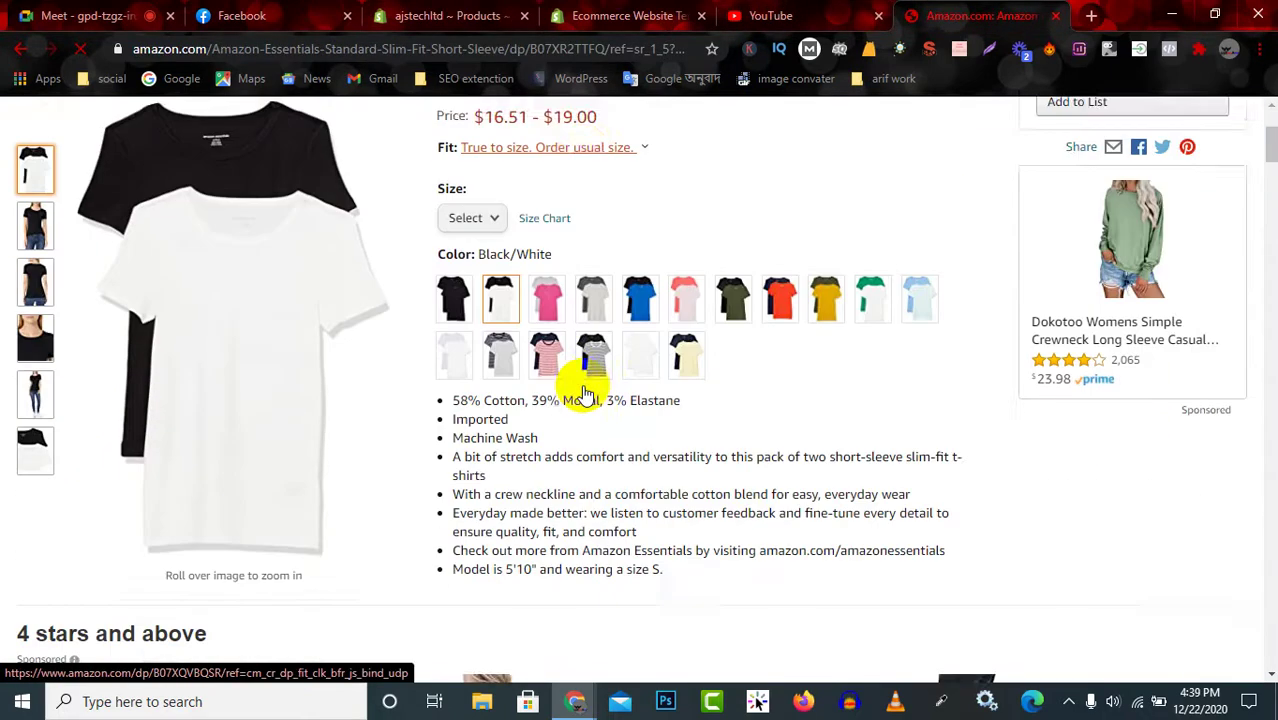
pyautogui.moveTo(455, 347); pyautogui.dragTo(697, 530)
pyautogui.hotkey('ctrl', 'c')
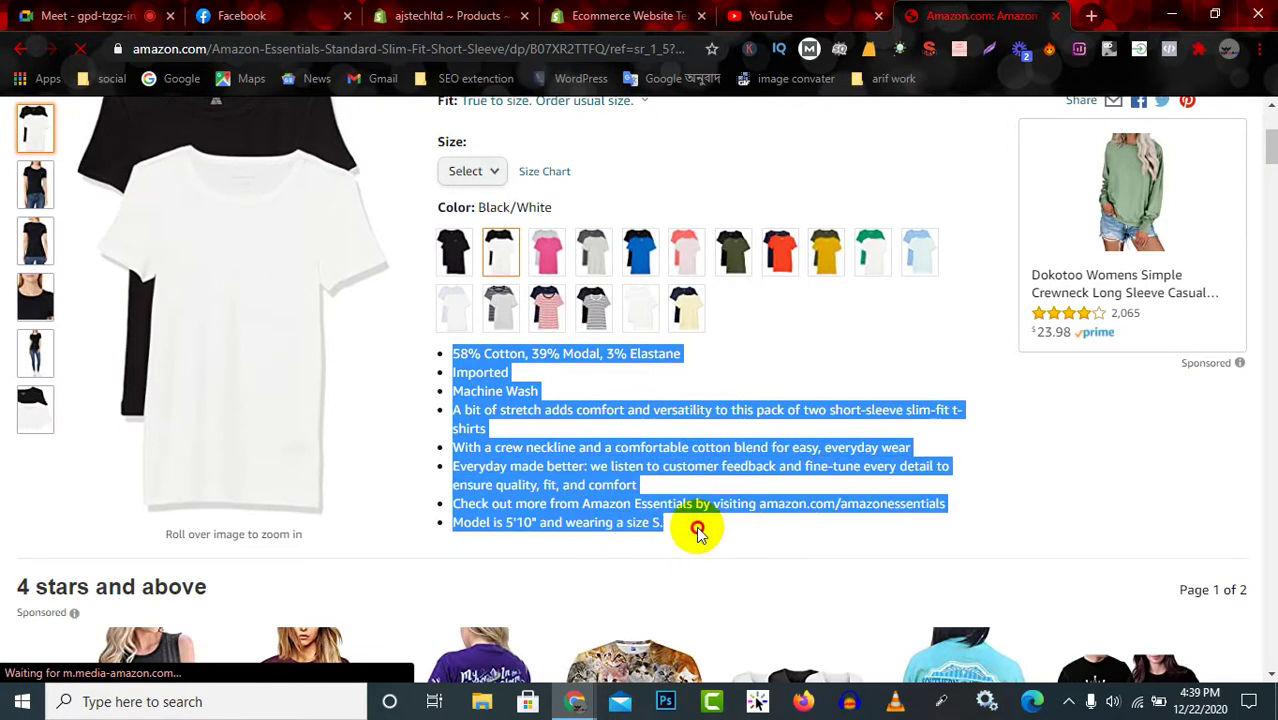
pyautogui.scroll(-5, 701, 511)
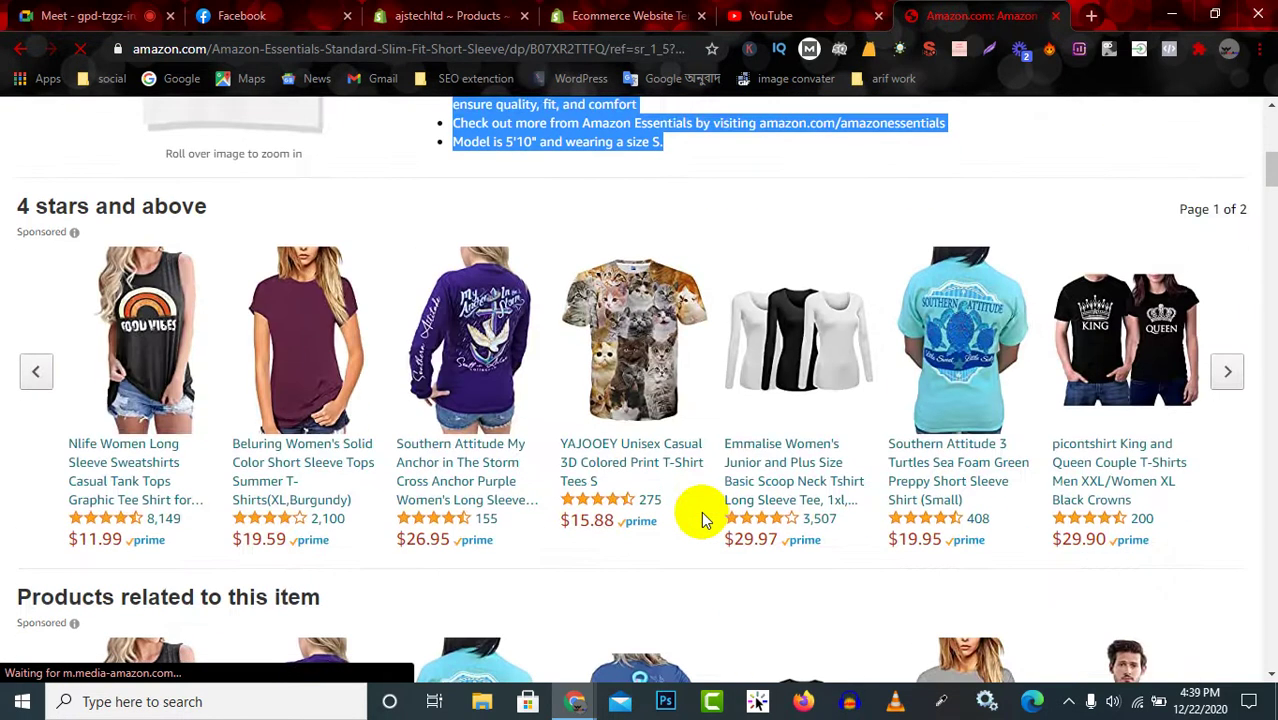
pyautogui.scroll(3, 701, 511)
pyautogui.click(440, 15)
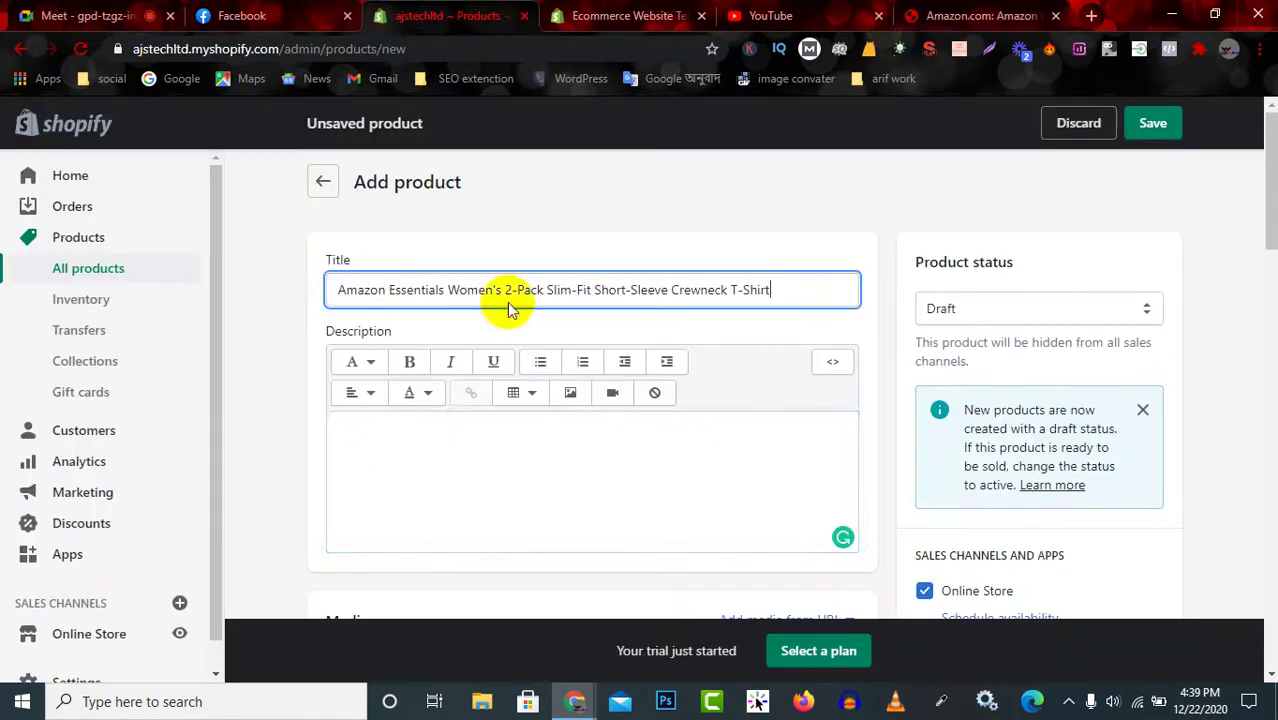
pyautogui.click(504, 458)
pyautogui.hotkey('ctrl', 'v')
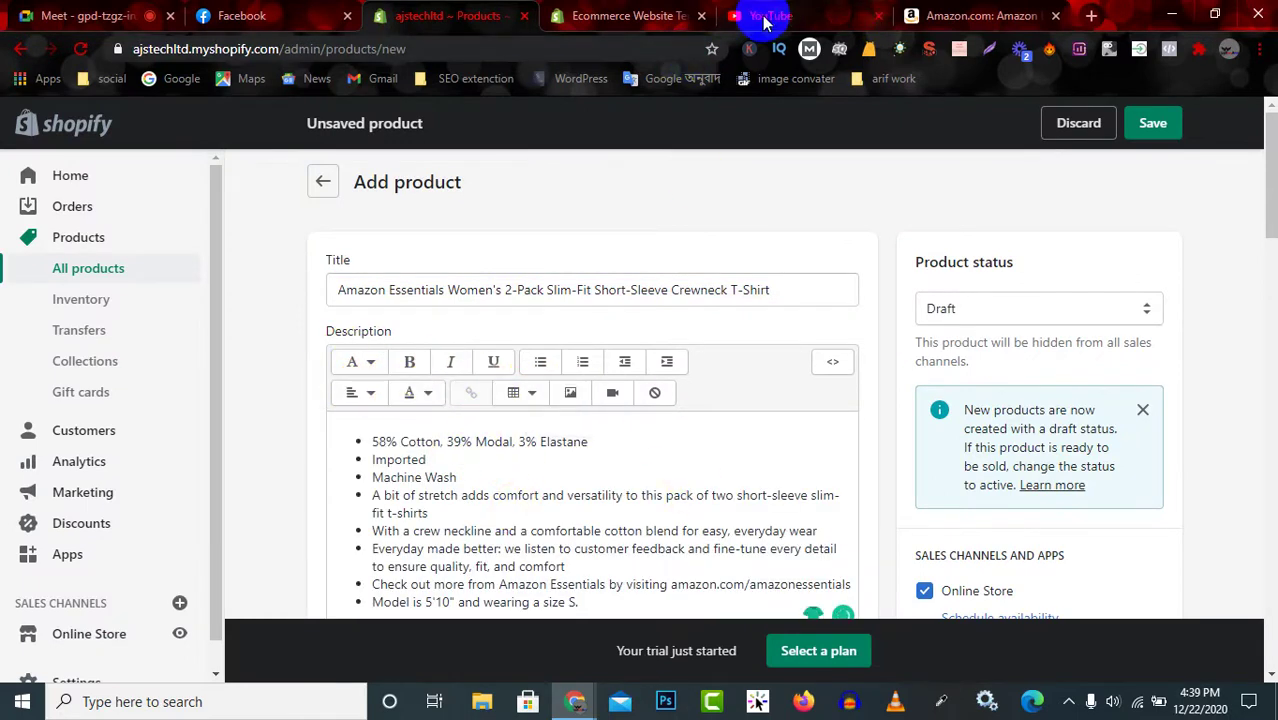
# Check the Amazon tee's product image options and glance back at the Shopify form.
pyautogui.click(980, 14)
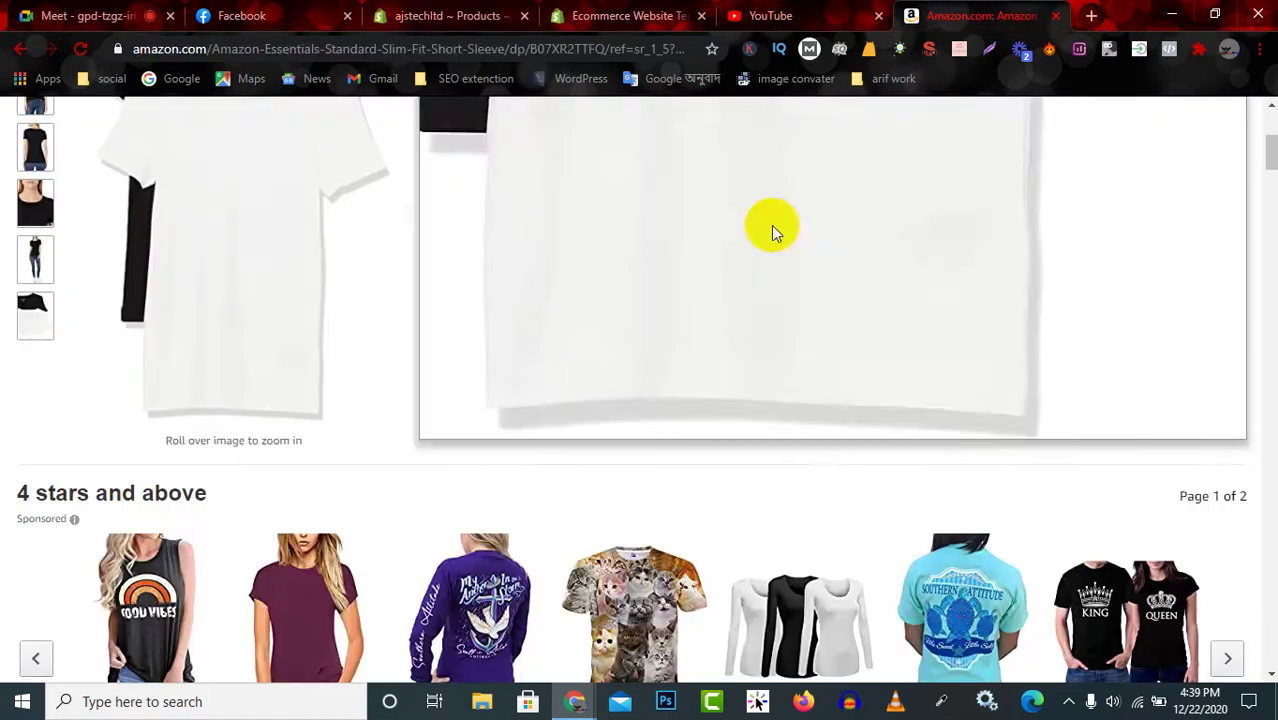
pyautogui.scroll(1, 293, 300)
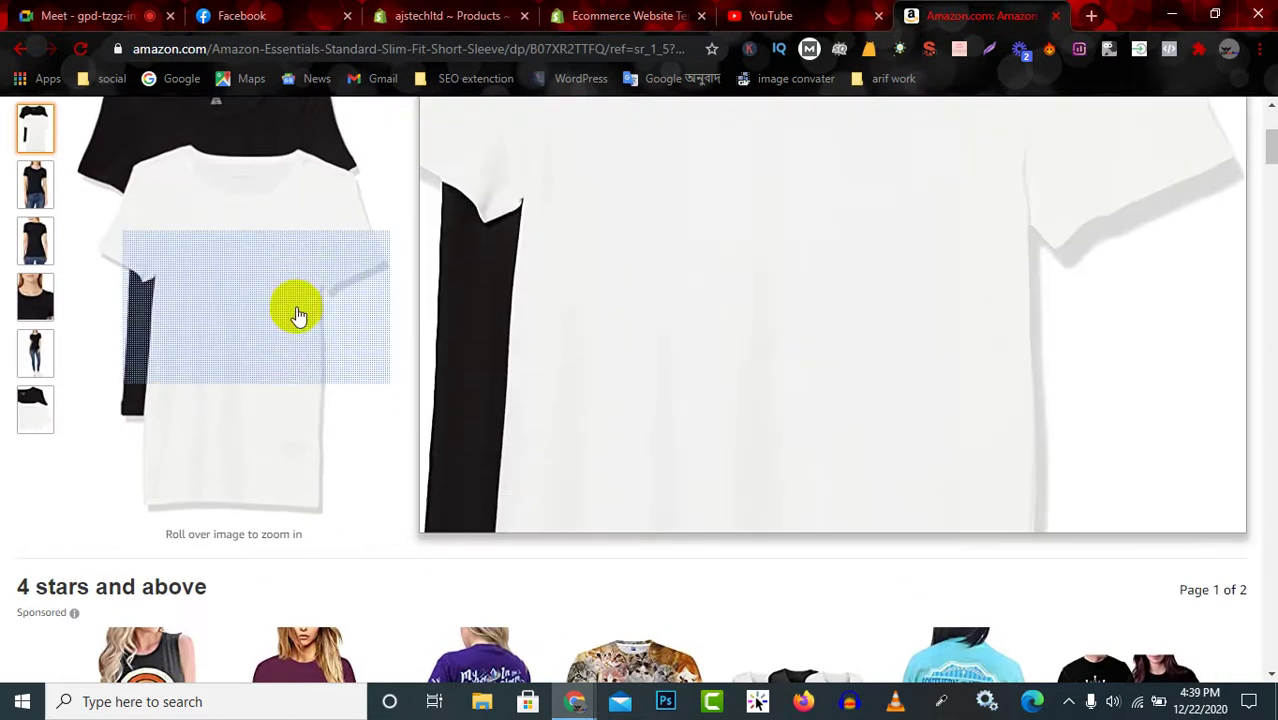
pyautogui.rightClick(246, 248)
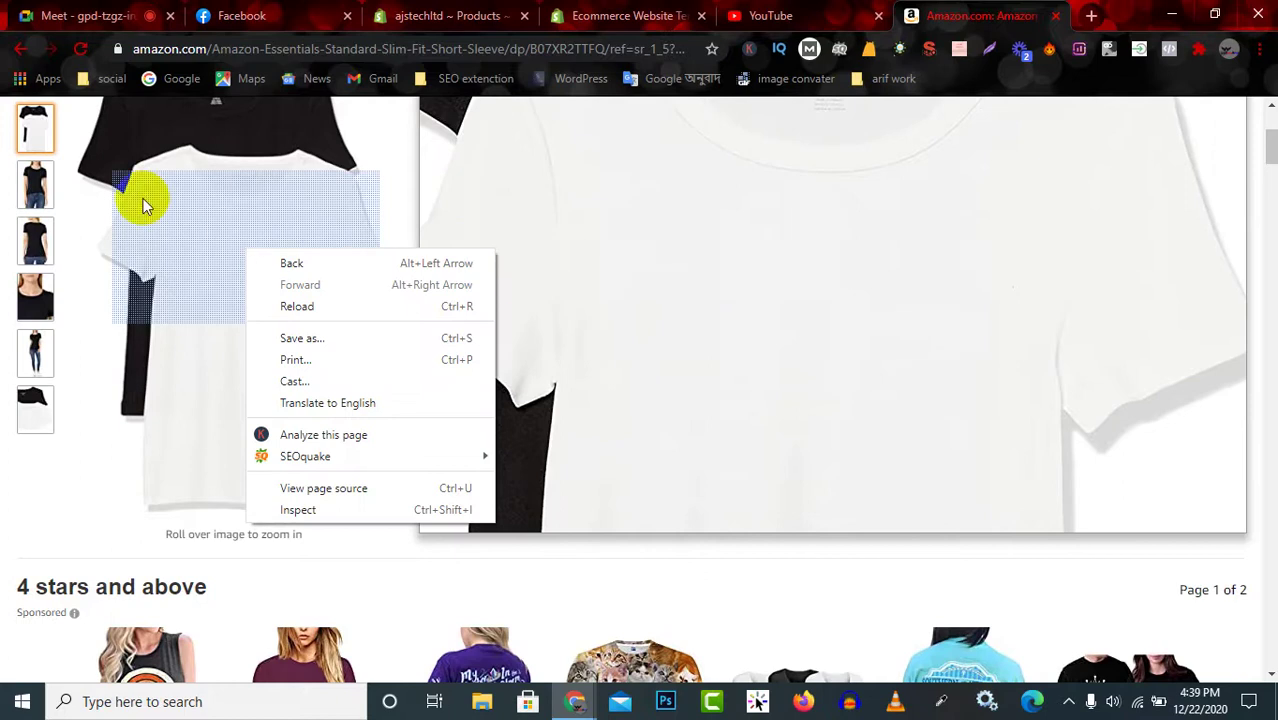
pyautogui.click(28, 128)
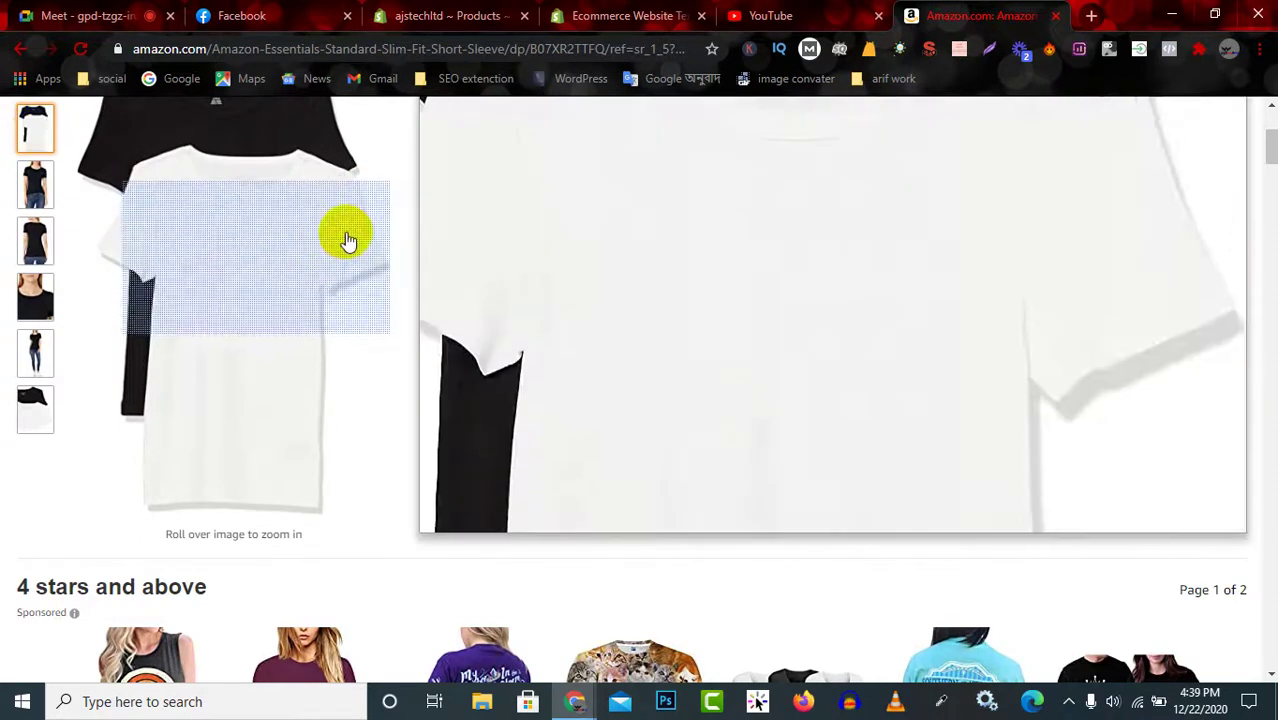
pyautogui.scroll(3, 465, 414)
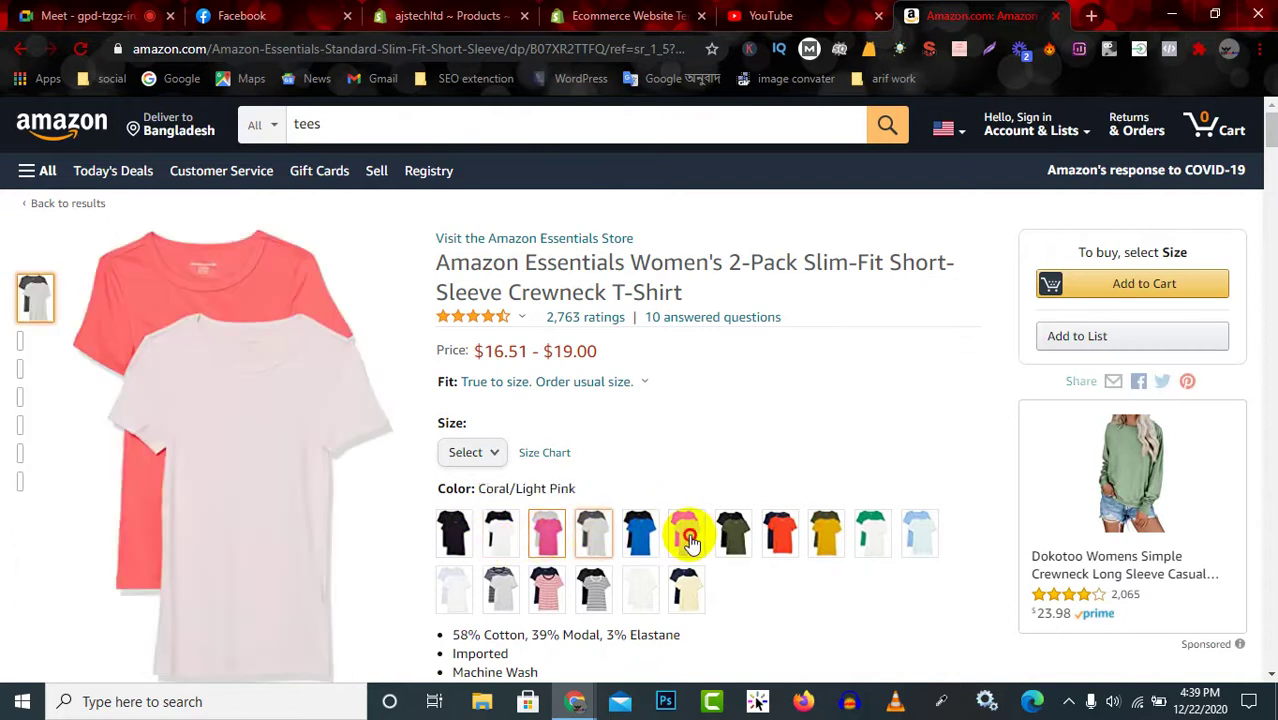
pyautogui.click(420, 12)
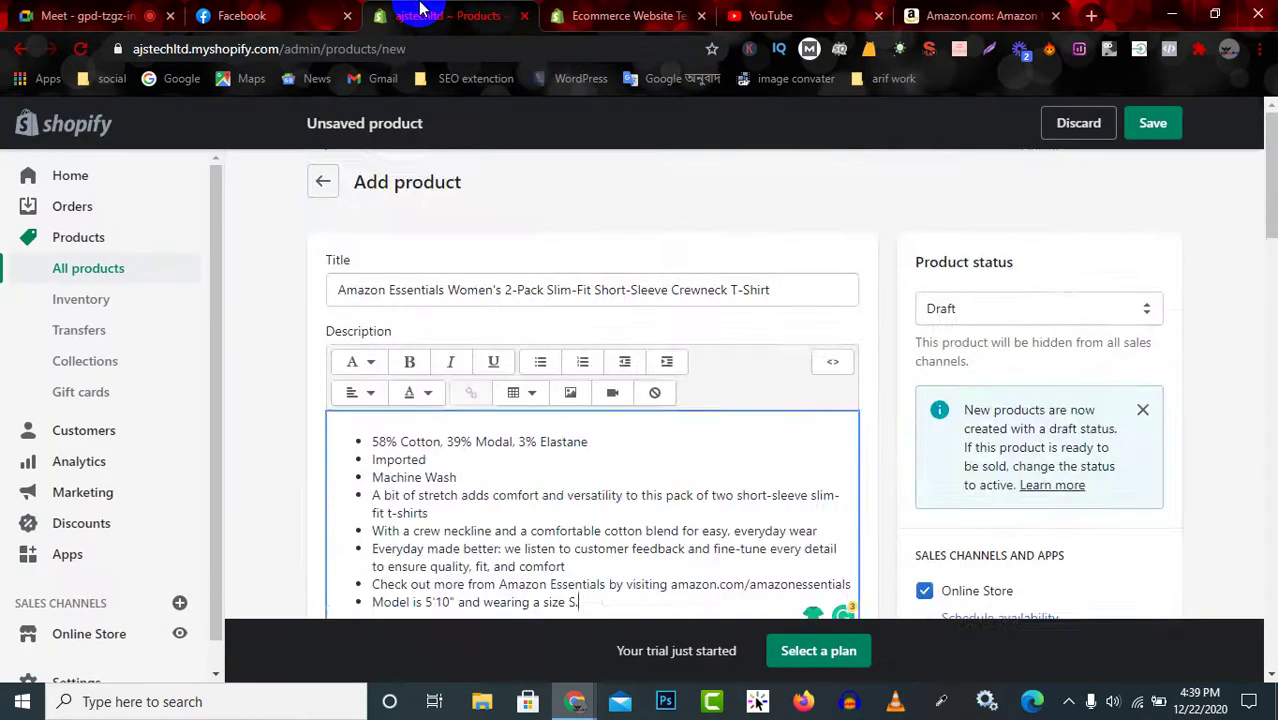
pyautogui.scroll(-7, 600, 480)
pyautogui.scroll(2, 593, 420)
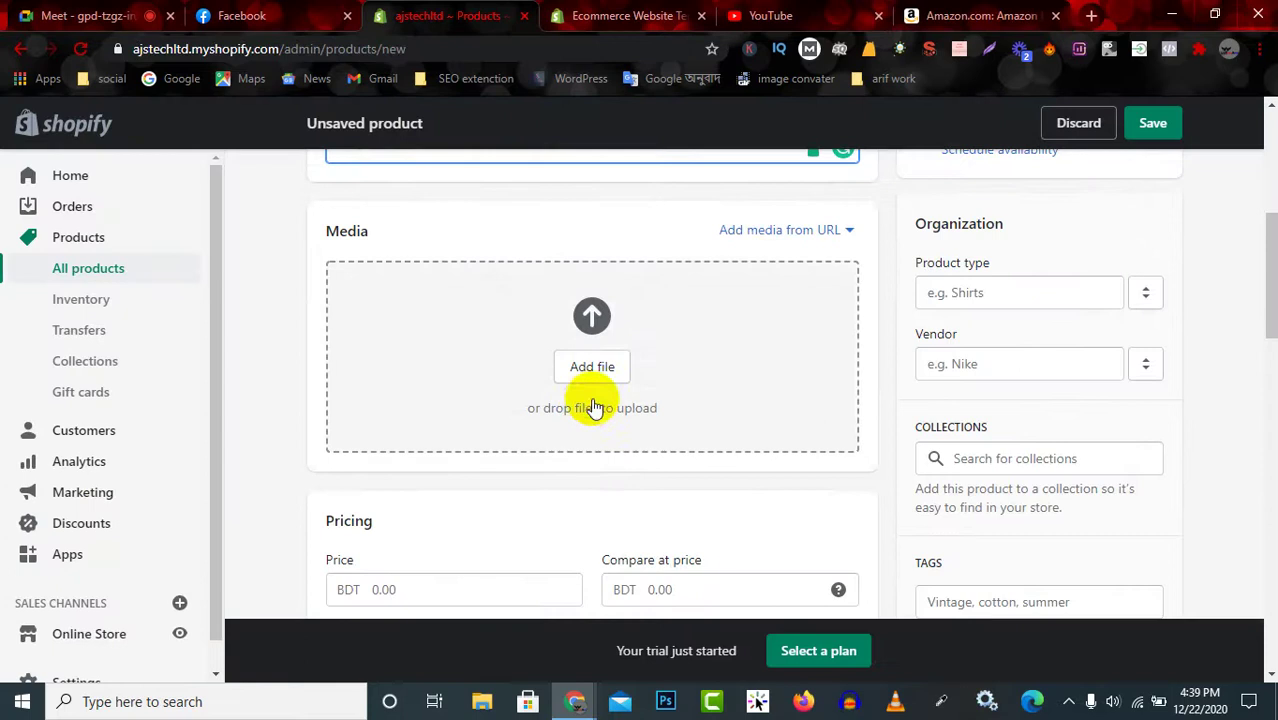
pyautogui.click(965, 15)
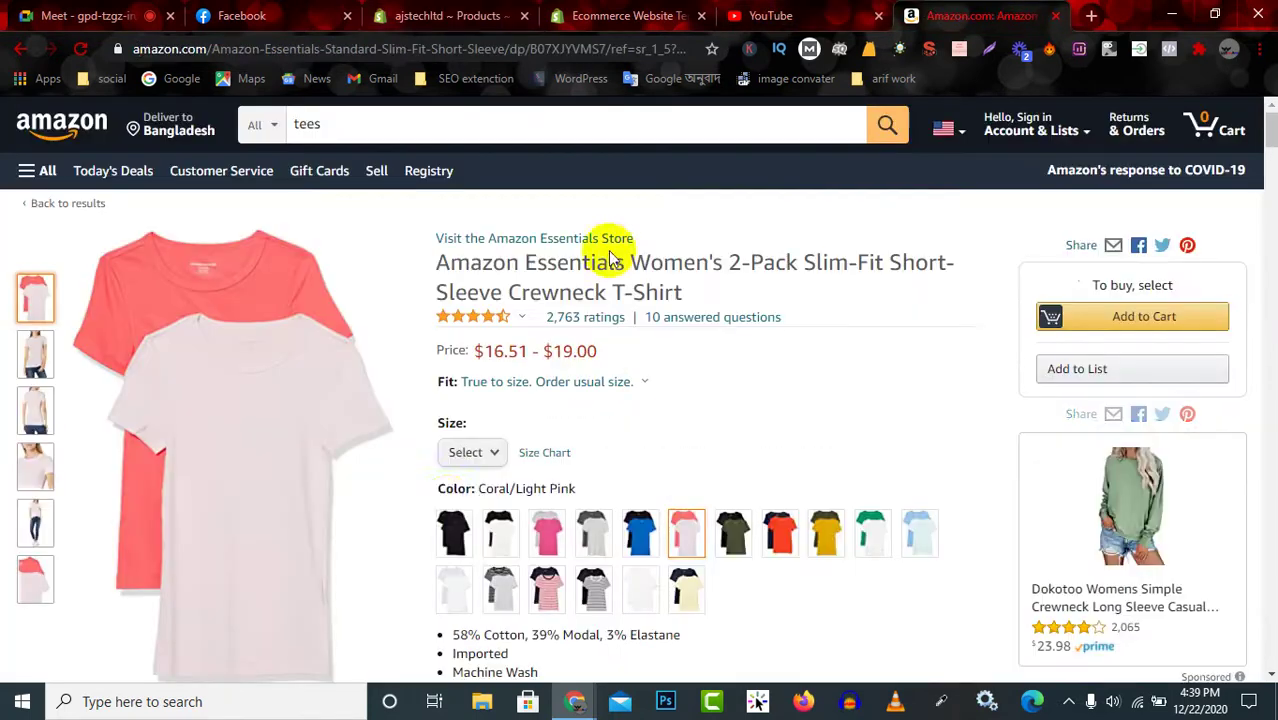
# Switch the tee to the black colour variant and inspect its product photos.
pyautogui.click(454, 537)
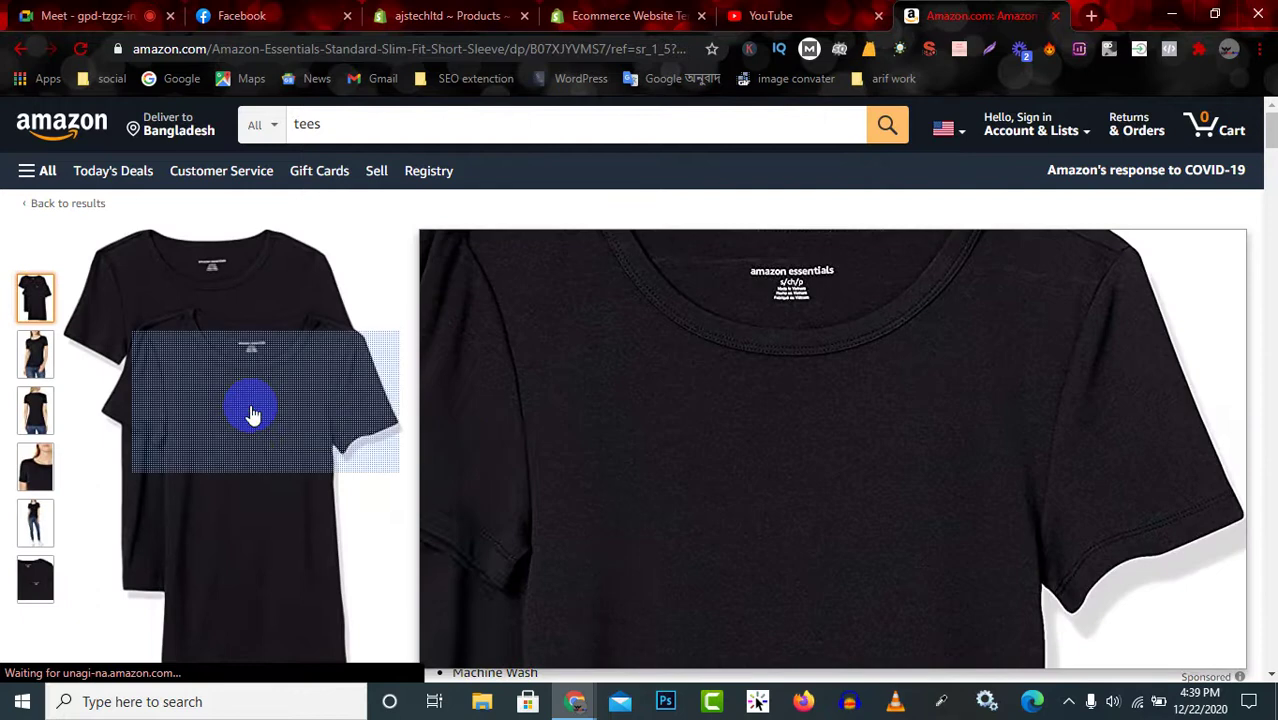
pyautogui.rightClick(251, 406)
pyautogui.click(238, 403)
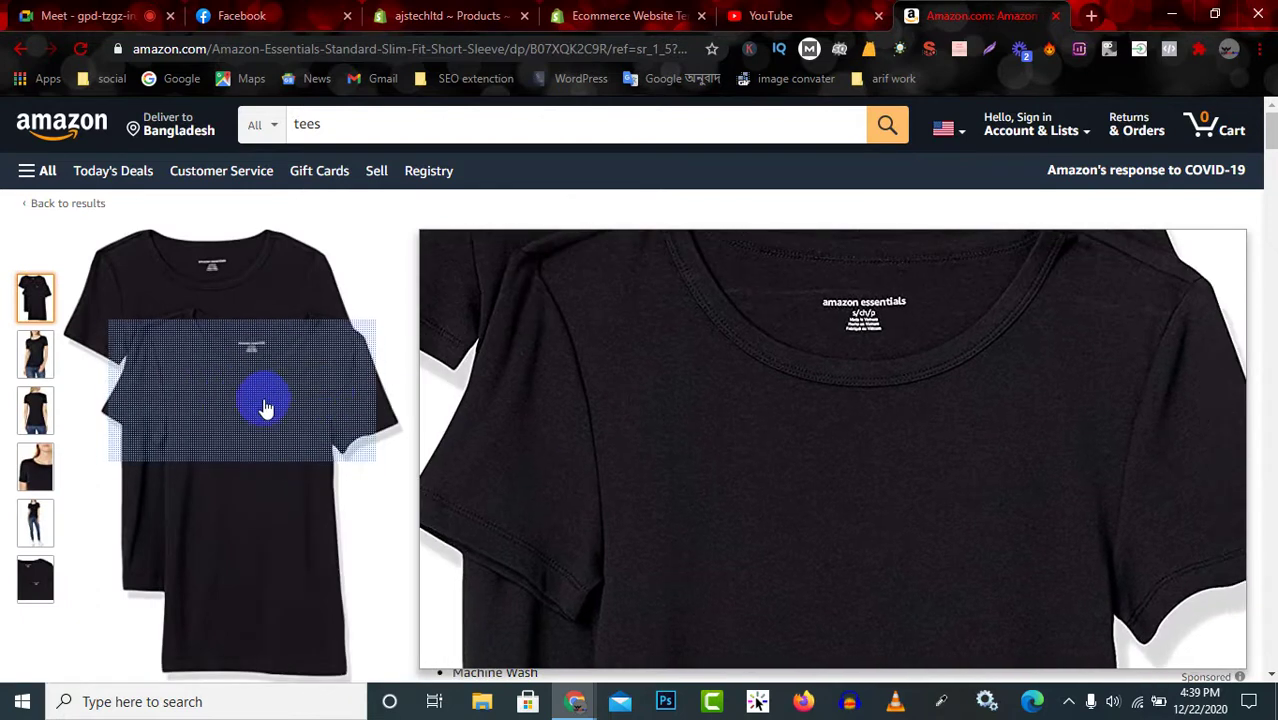
pyautogui.click(33, 298)
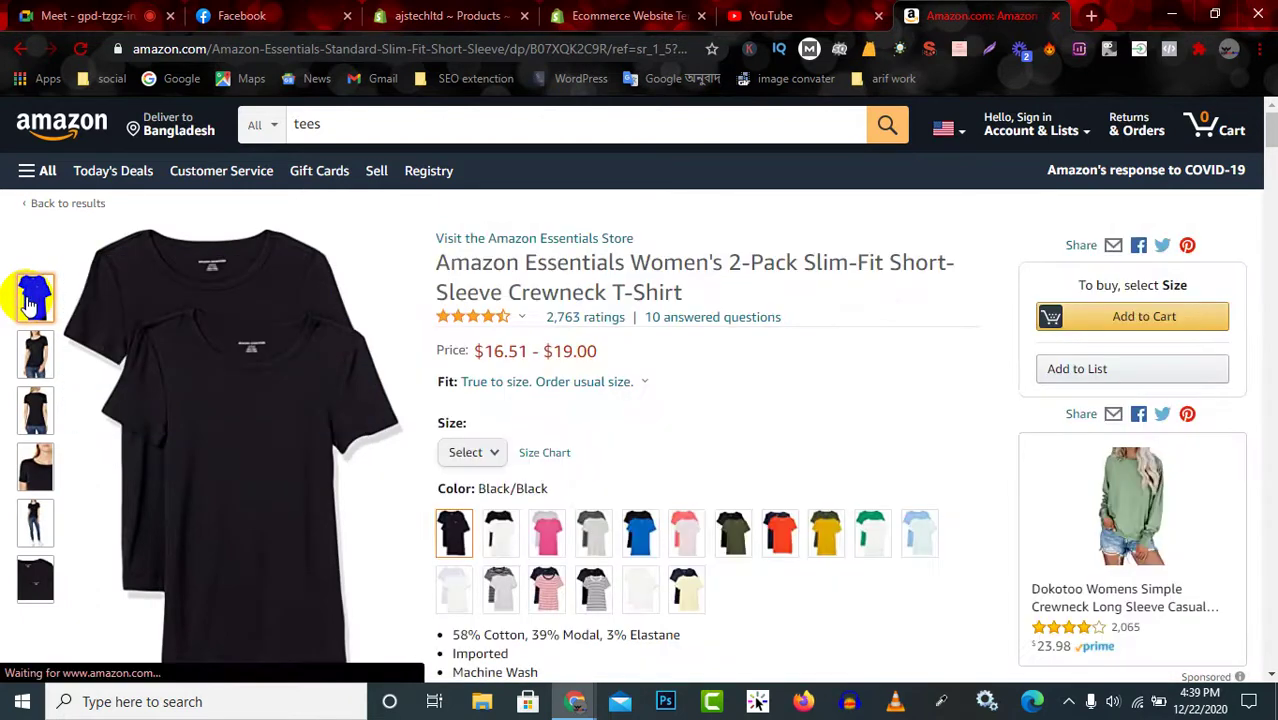
pyautogui.rightClick(27, 298)
pyautogui.scroll(-4, 541, 585)
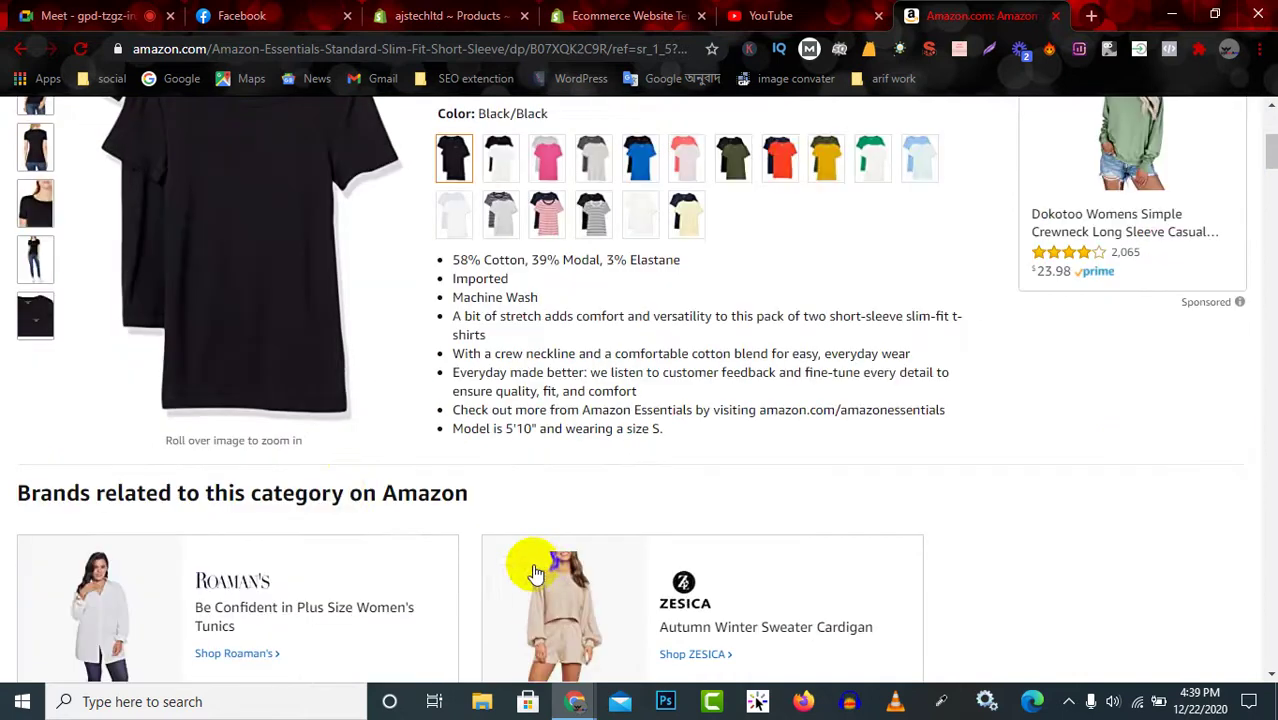
pyautogui.scroll(-4, 337, 491)
pyautogui.scroll(5, 434, 440)
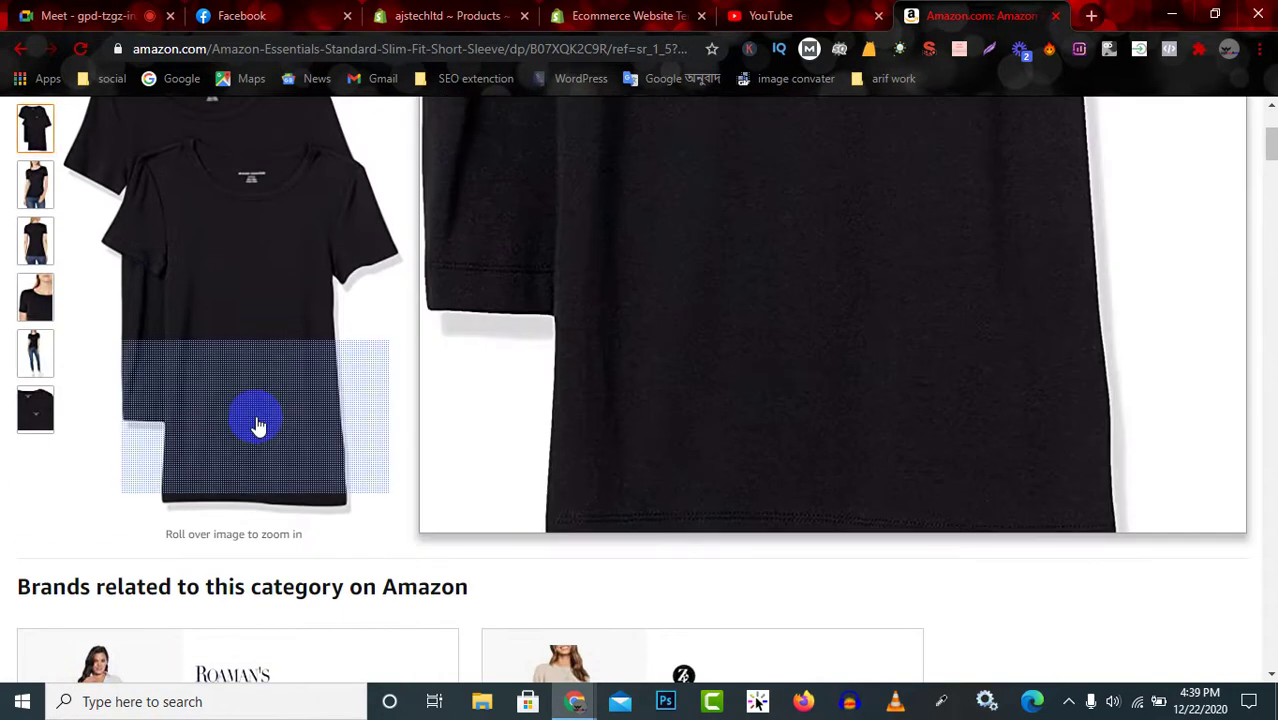
pyautogui.rightClick(249, 379)
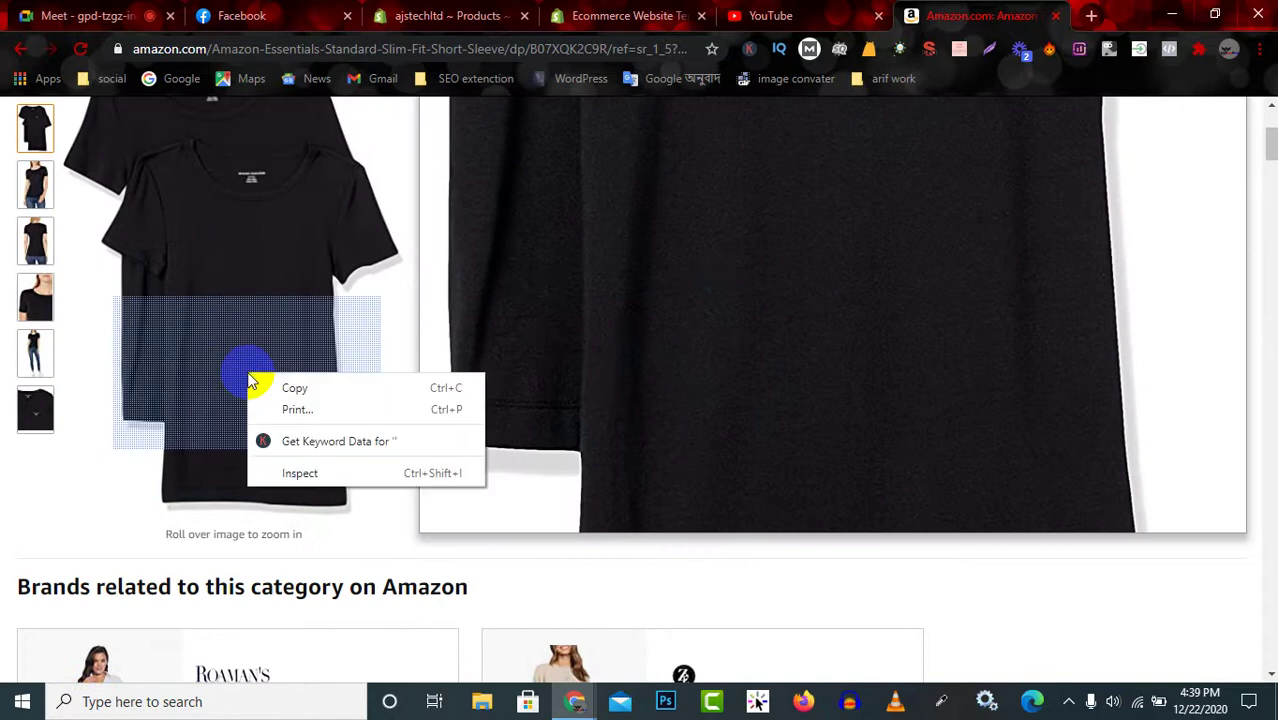
pyautogui.click(251, 271)
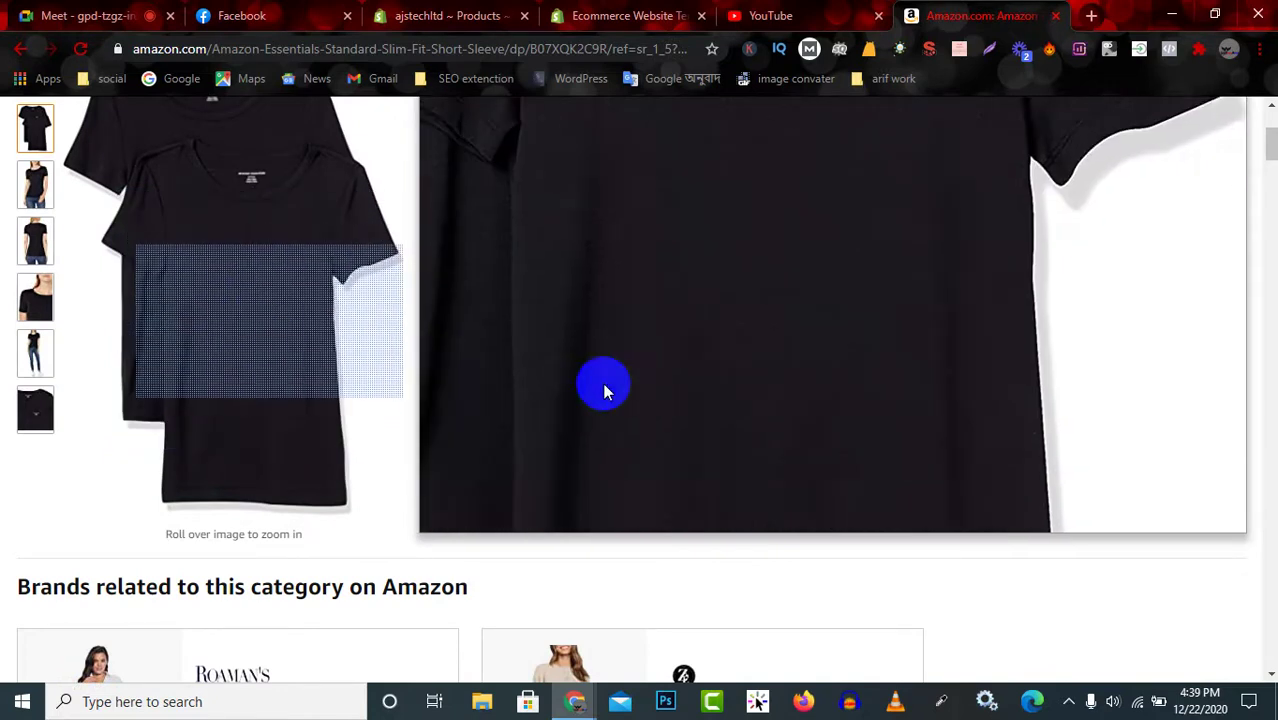
pyautogui.scroll(4, 1061, 379)
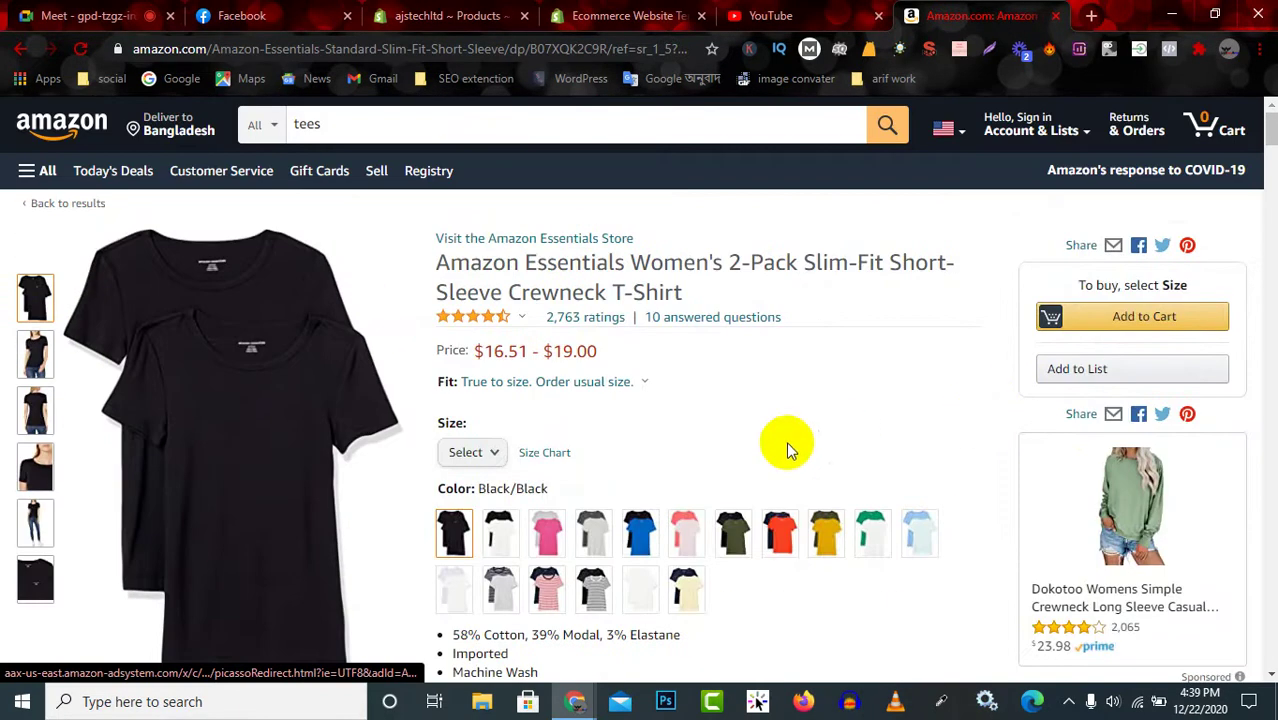
# Select the Black/White colour variant, then open a new blank browser tab.
pyautogui.click(501, 534)
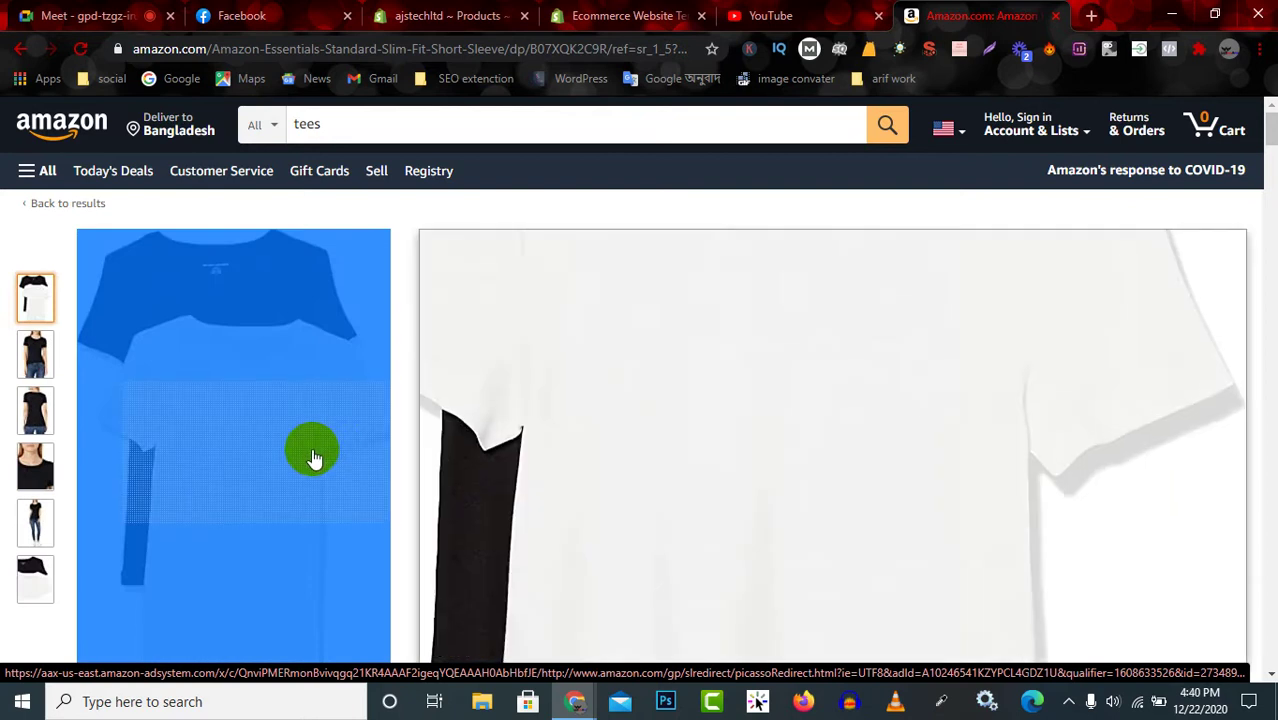
pyautogui.rightClick(312, 455)
pyautogui.click(280, 422)
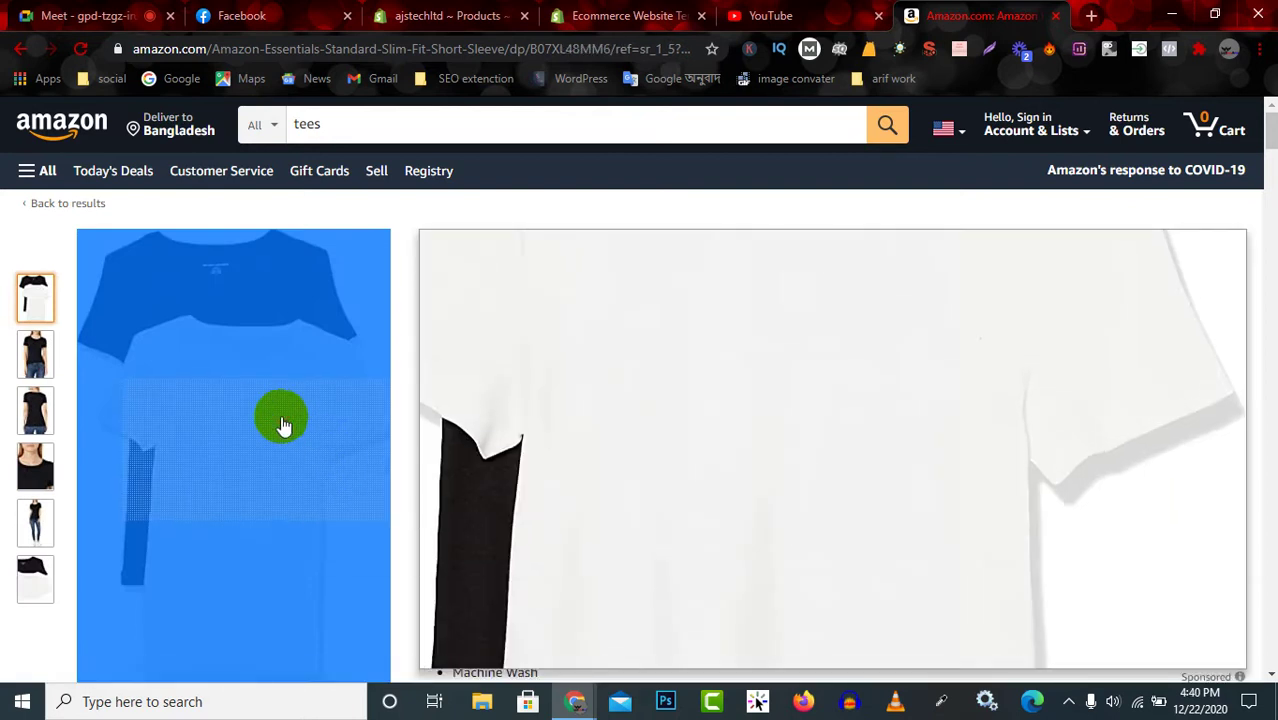
pyautogui.moveTo(5, 347); pyautogui.dragTo(35, 303)
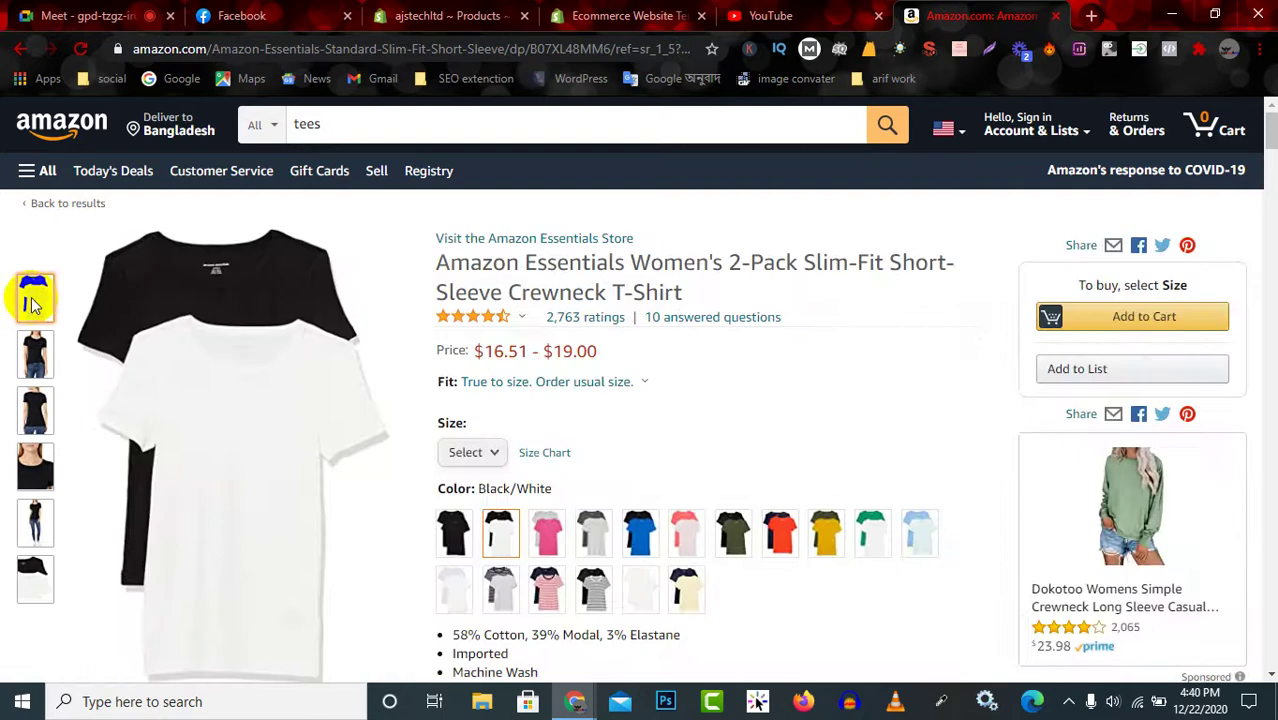
pyautogui.rightClick(35, 303)
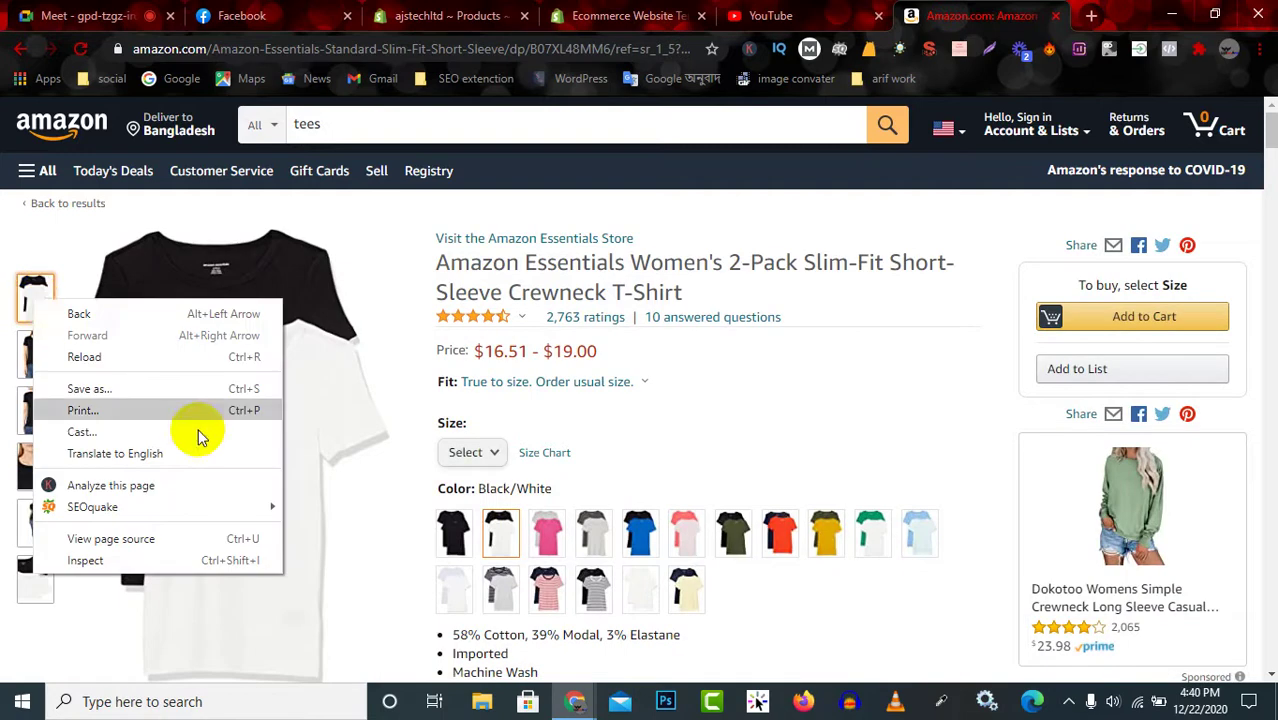
pyautogui.click(325, 604)
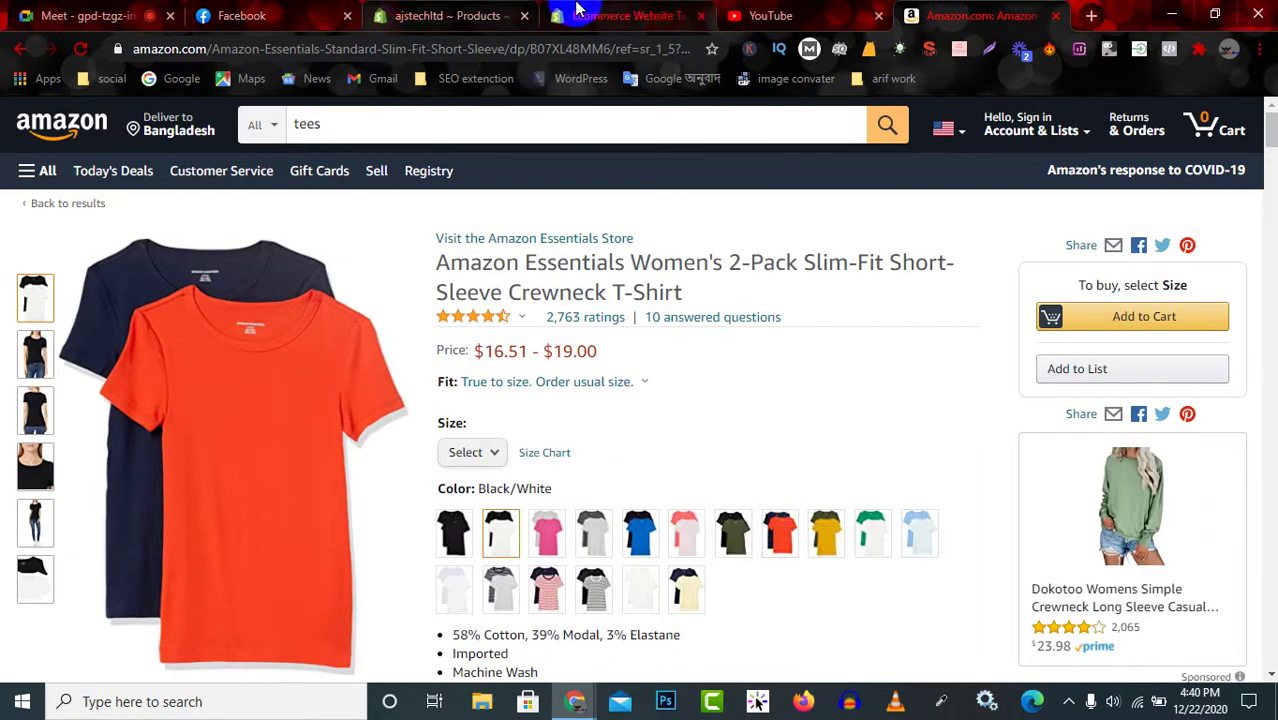
pyautogui.click(1088, 16)
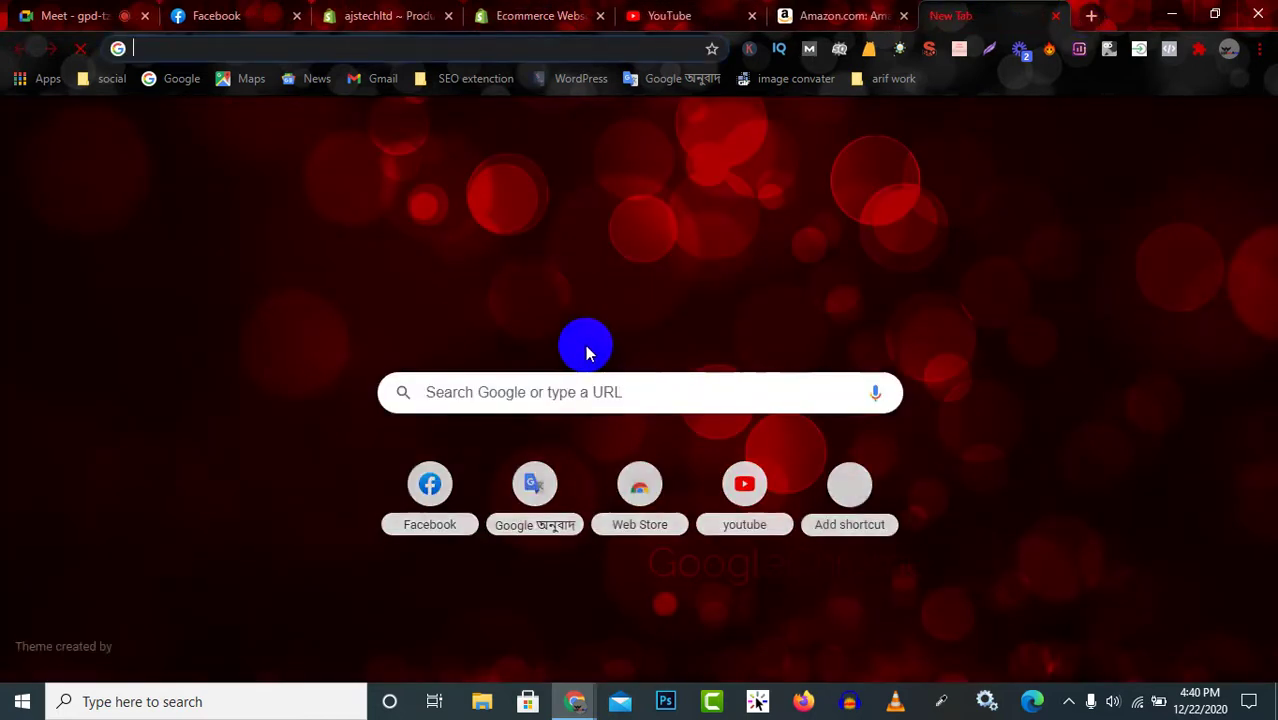
# Search Google Images for 'shirt' and open the blue denim shirt image in a new tab.
pyautogui.click(587, 393)
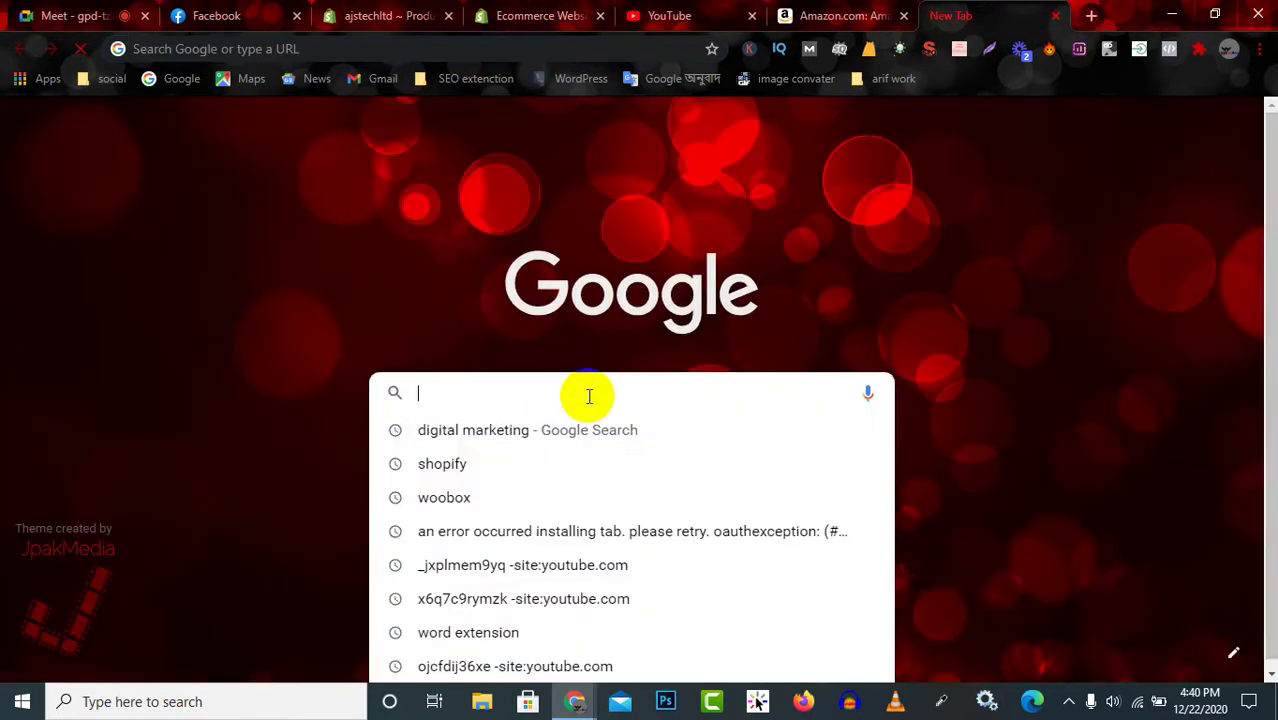
pyautogui.write('shirt')
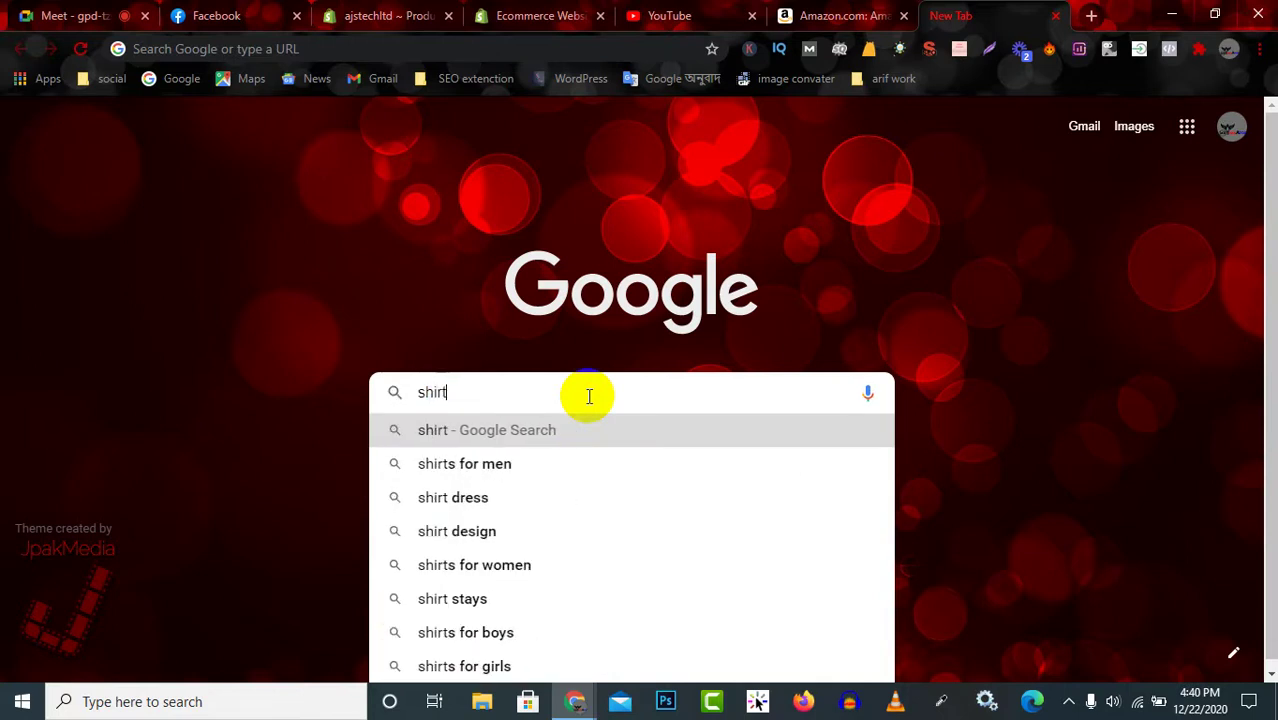
pyautogui.press('Return')
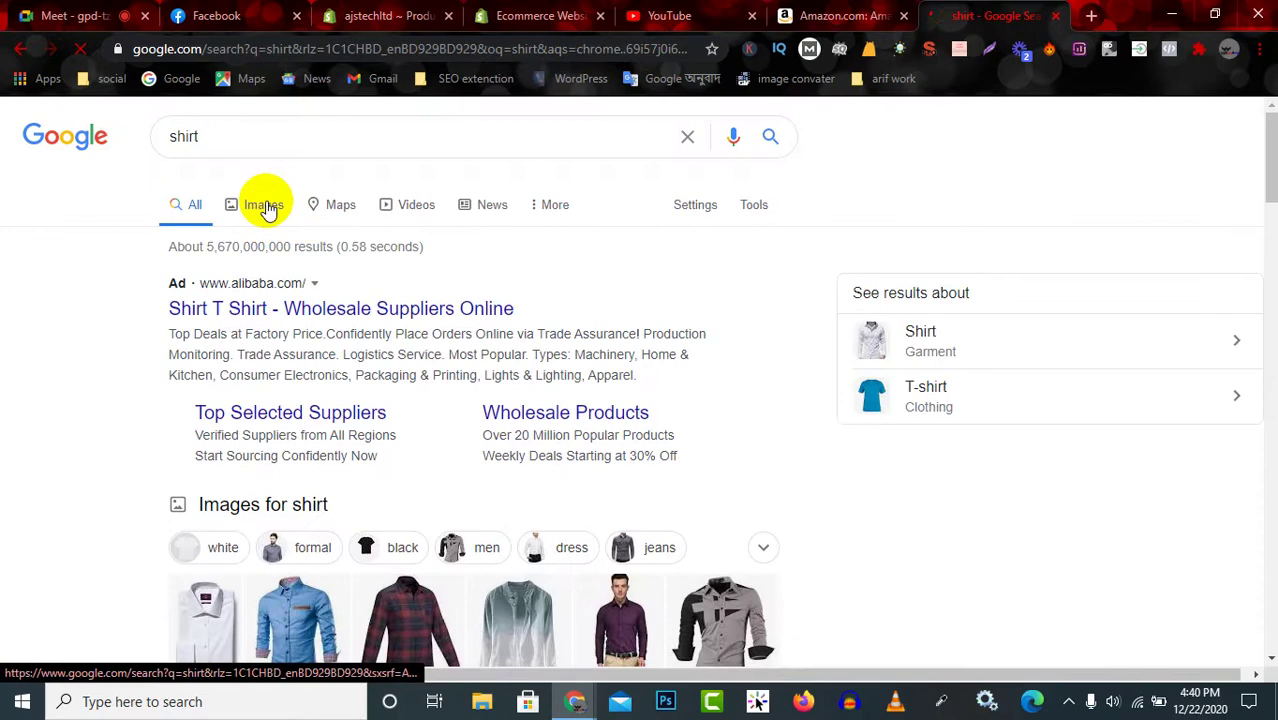
pyautogui.click(266, 208)
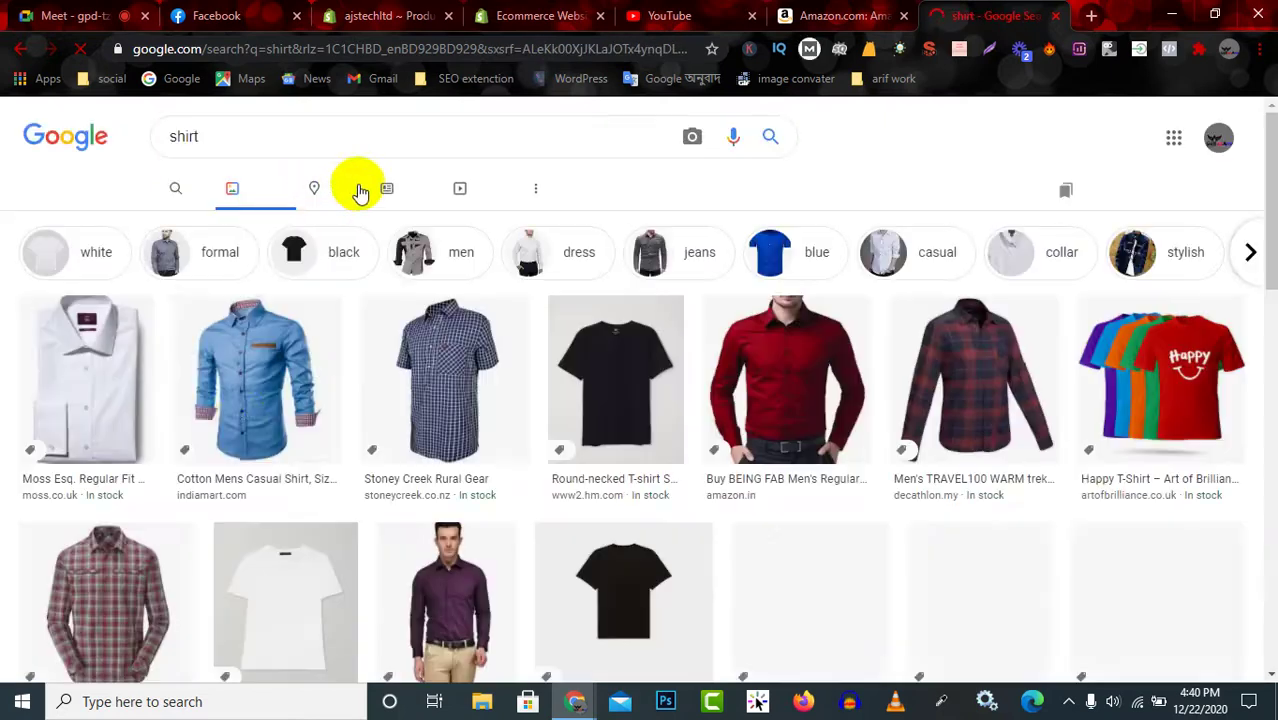
pyautogui.rightClick(285, 383)
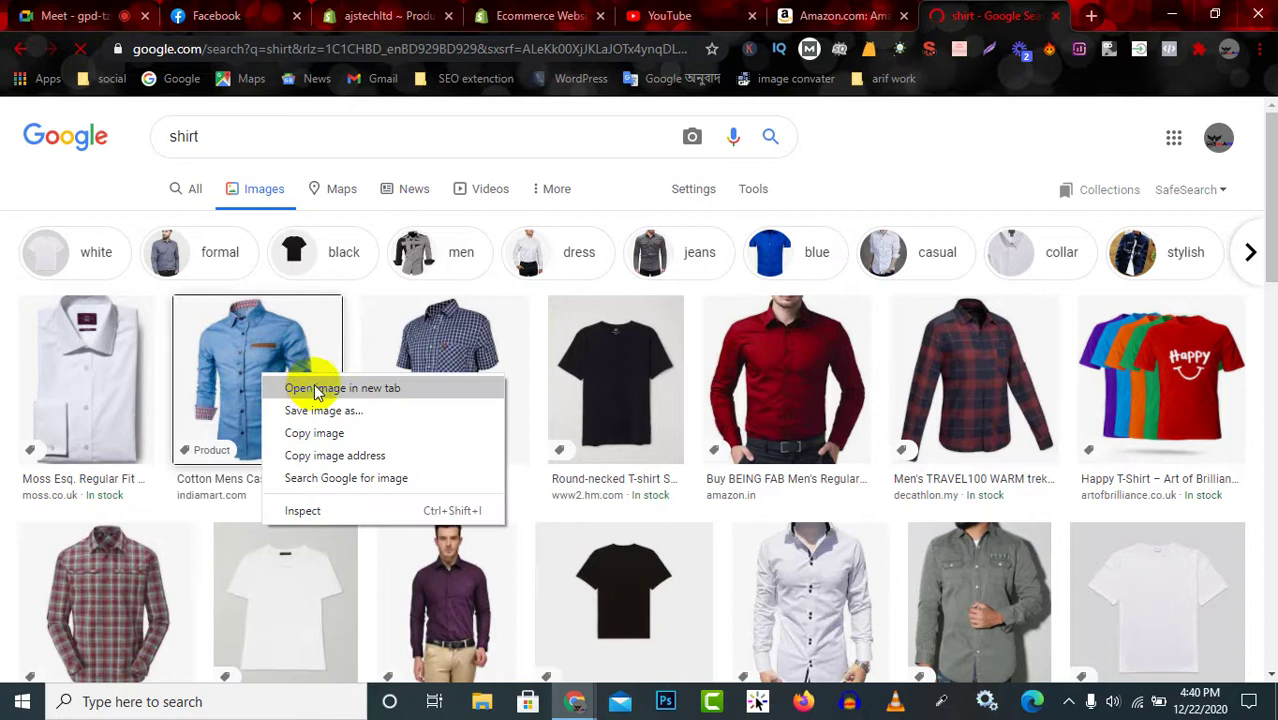
pyautogui.click(398, 390)
# Open the checked and red shirt images in new tabs and attempt saving the blue shirt.
pyautogui.rightClick(433, 390)
pyautogui.click(450, 396)
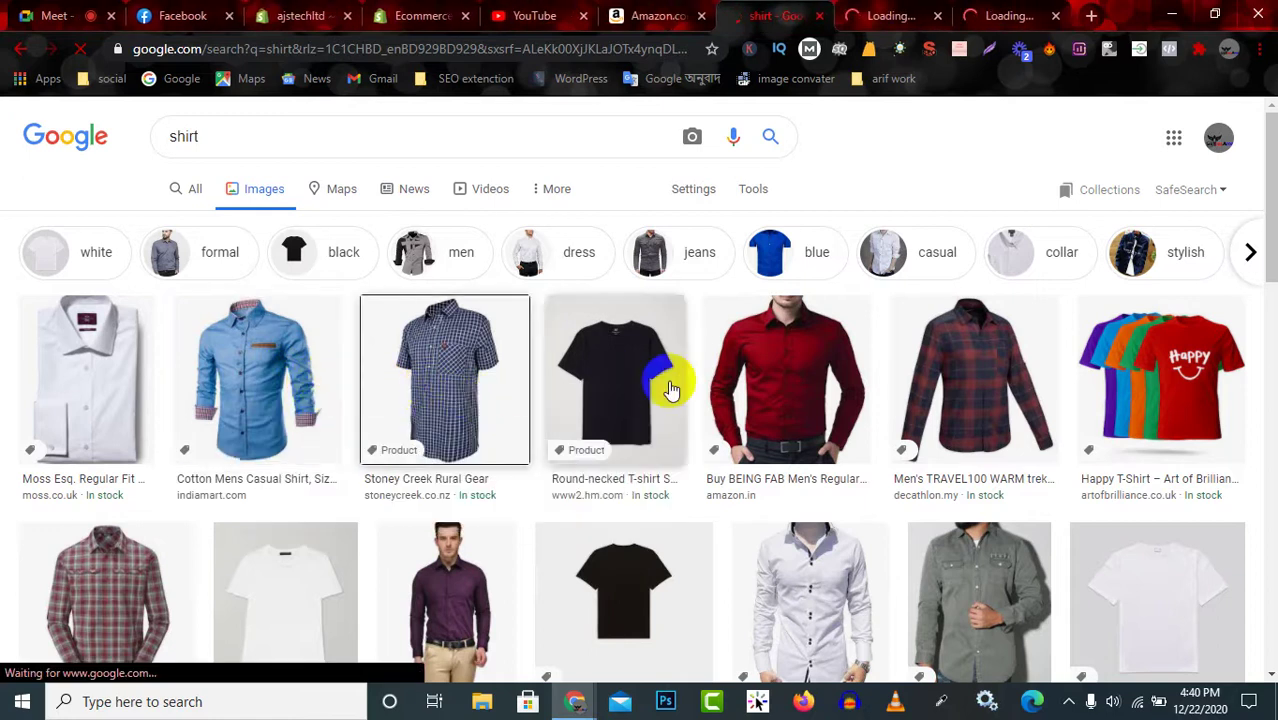
pyautogui.rightClick(778, 392)
pyautogui.click(818, 402)
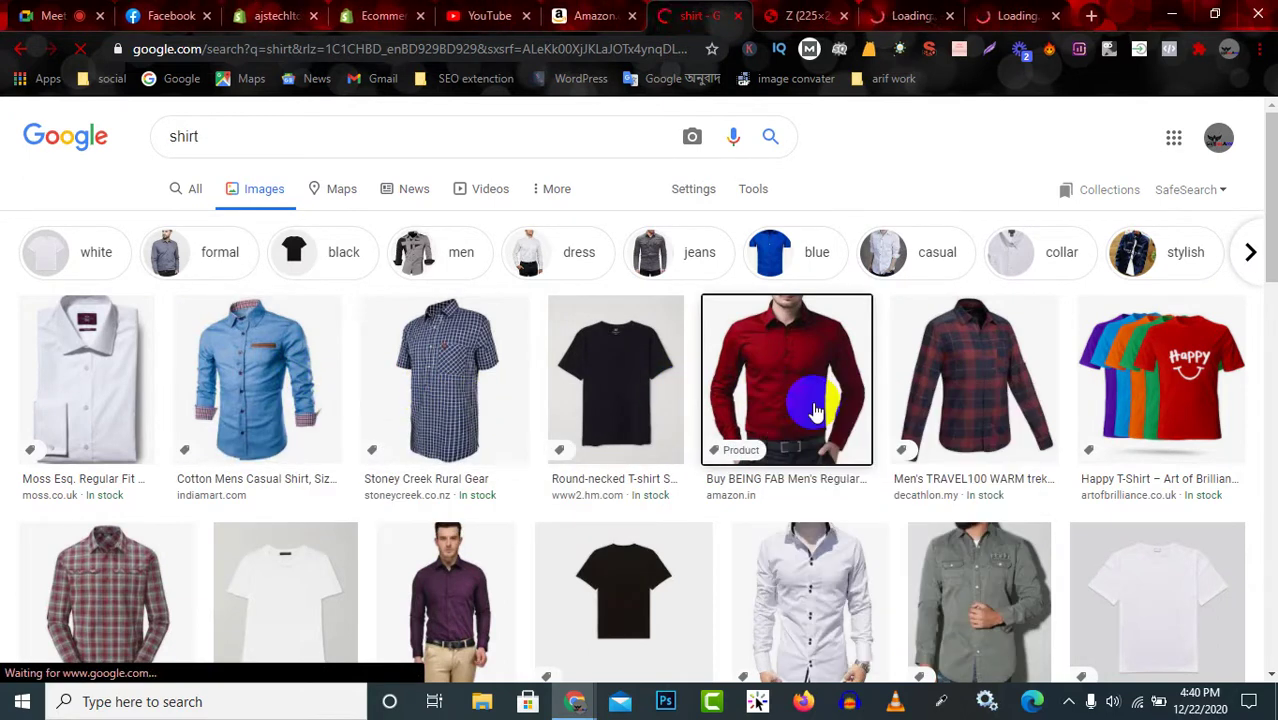
pyautogui.click(806, 15)
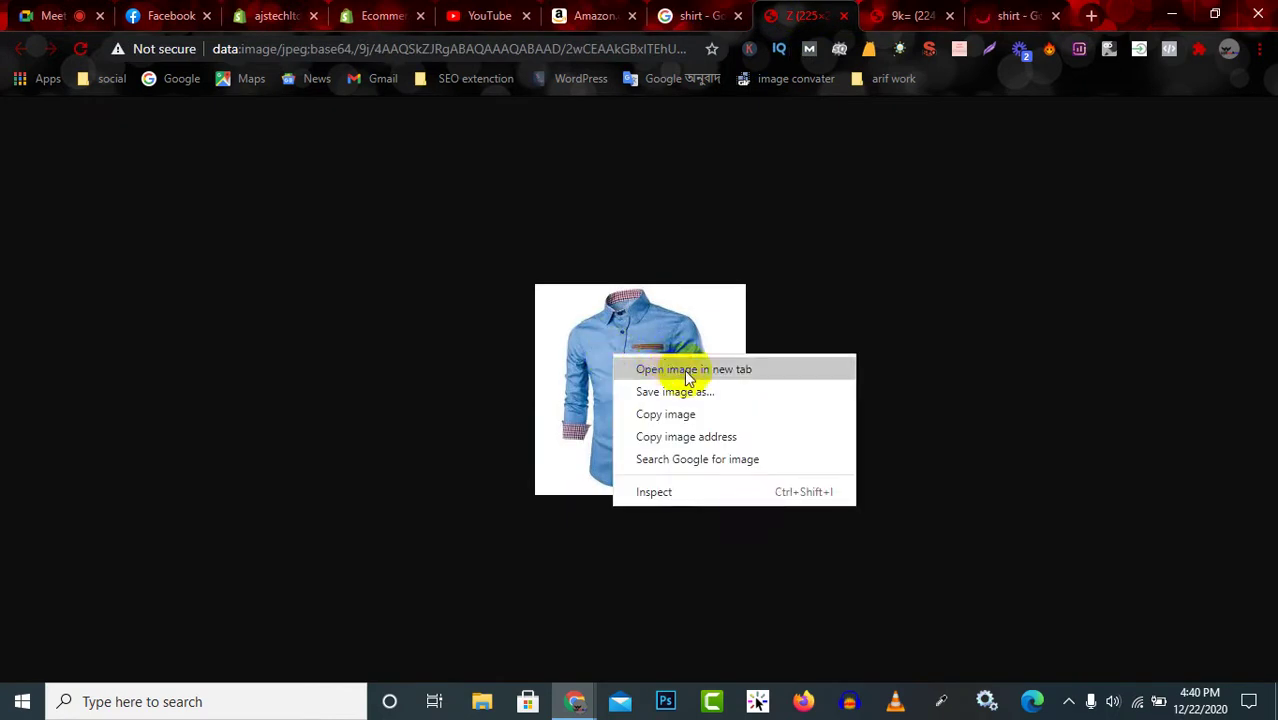
pyautogui.click(703, 414)
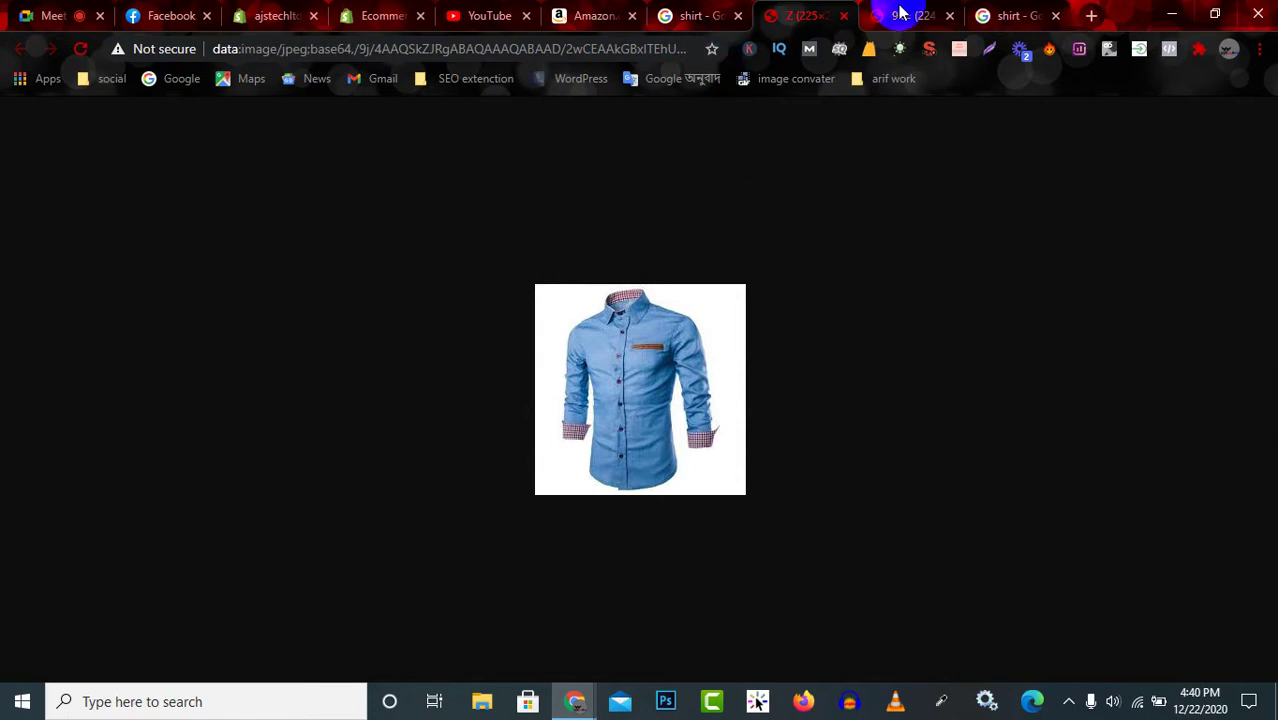
pyautogui.hotkey('ctrl', 's')
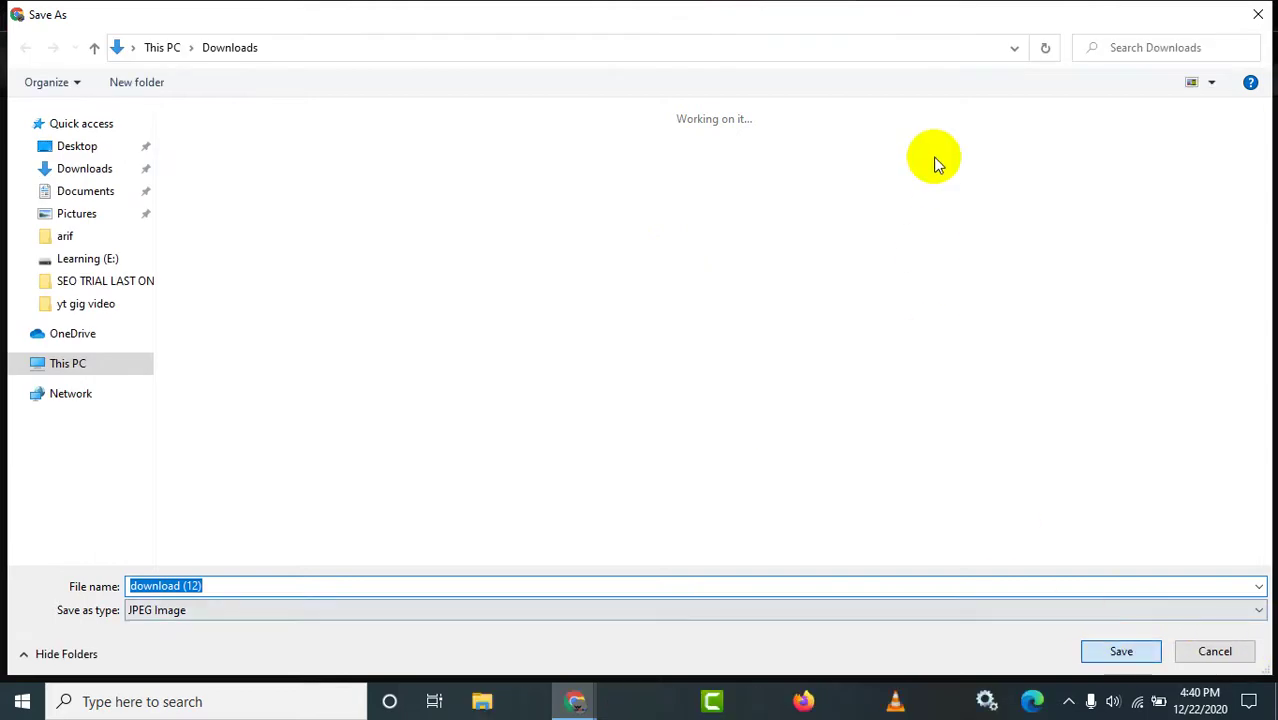
pyautogui.press('Escape')
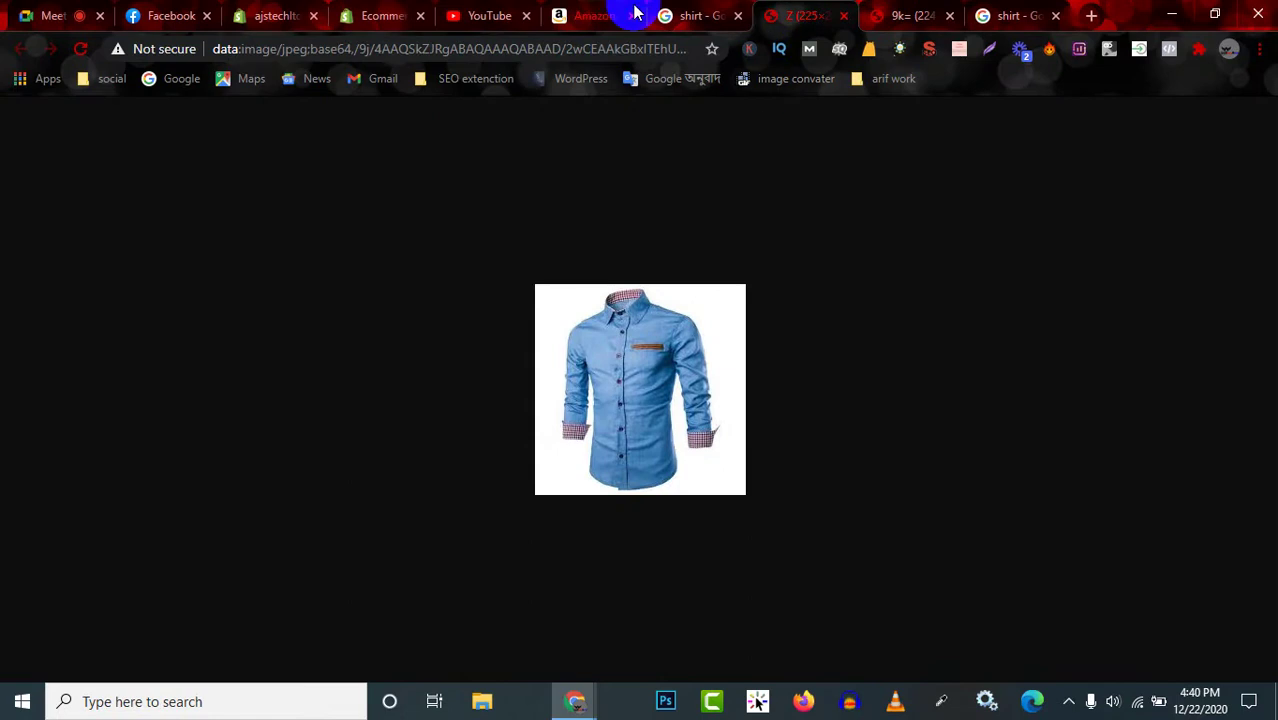
# Save the checked shirt image to Downloads.
pyautogui.click(692, 17)
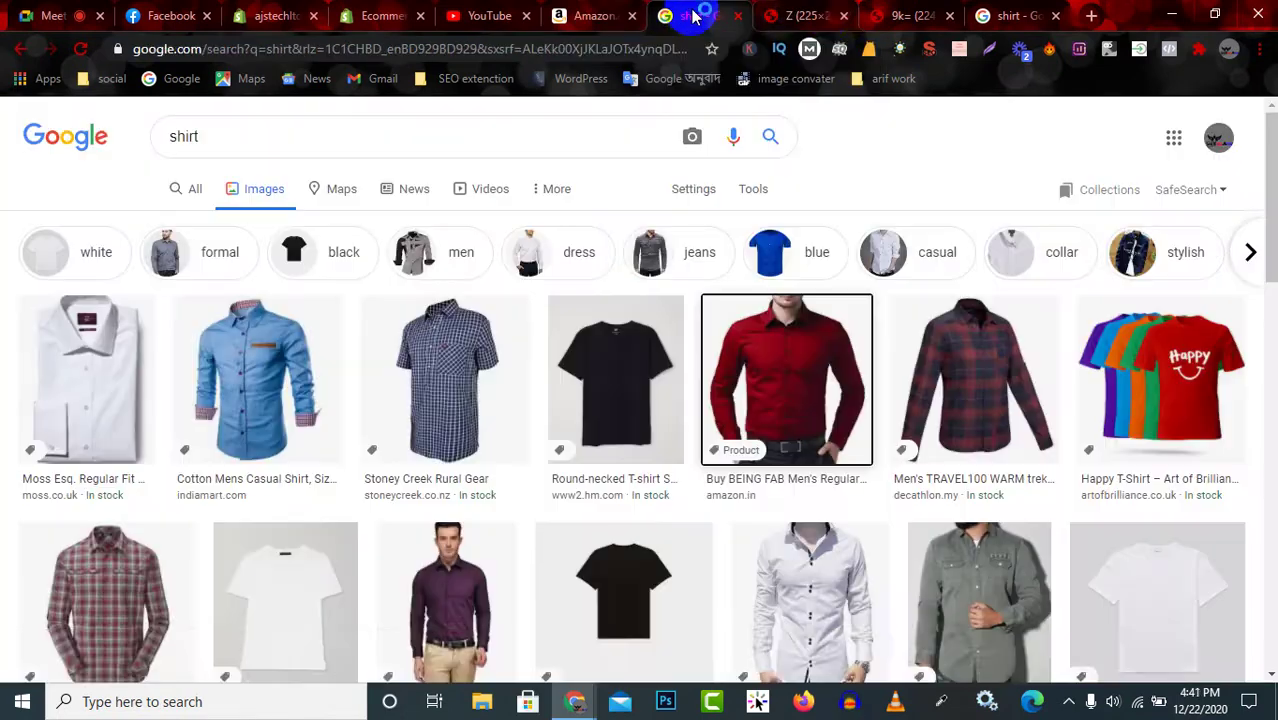
pyautogui.click(822, 17)
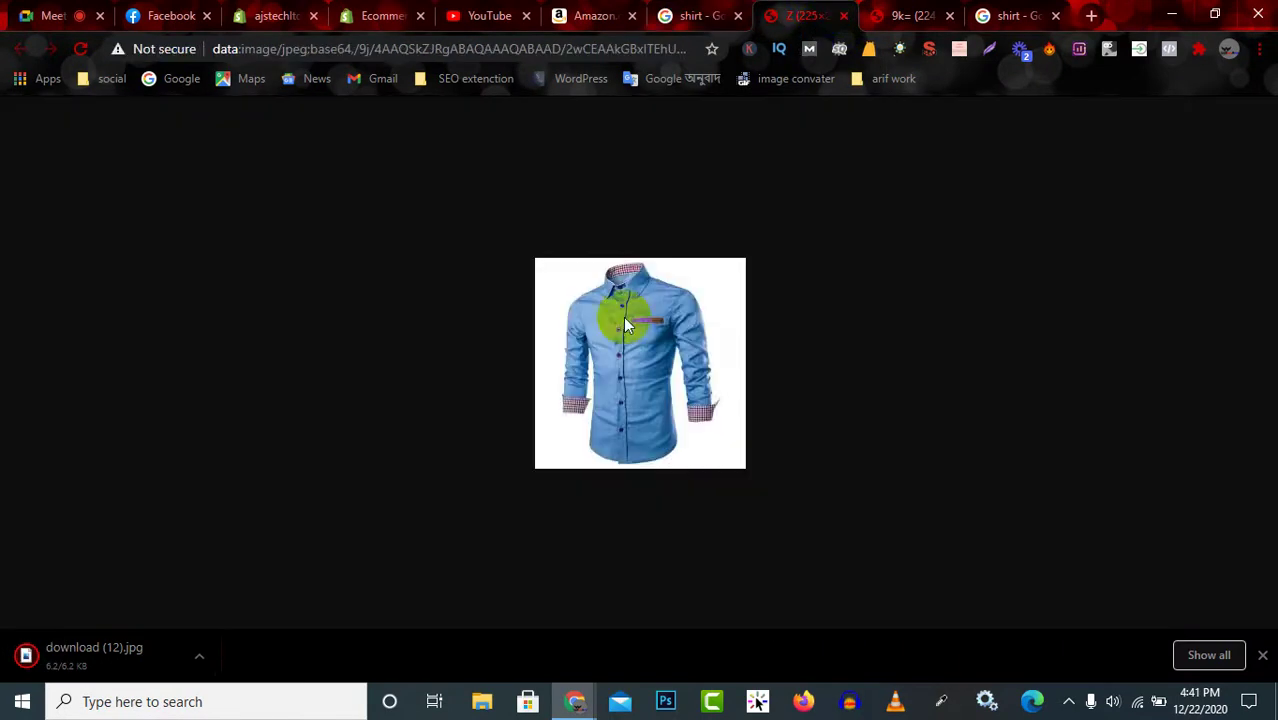
pyautogui.click(890, 18)
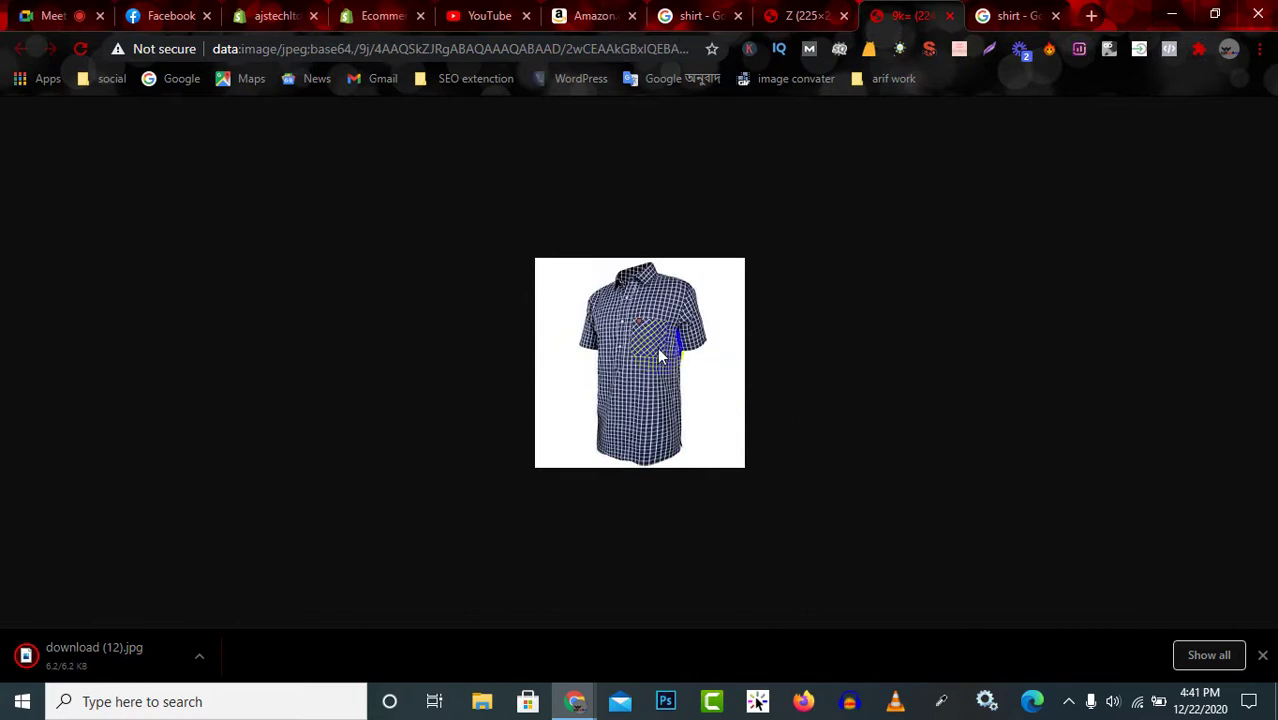
pyautogui.rightClick(597, 320)
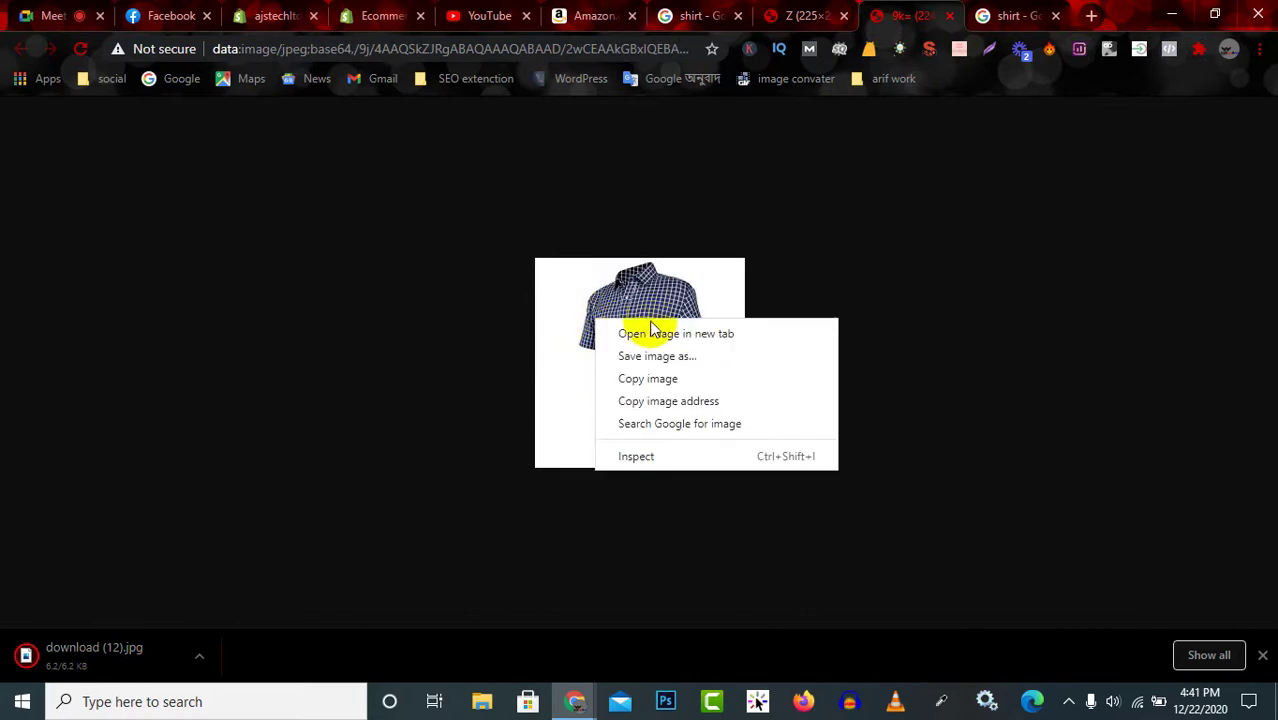
pyautogui.click(712, 356)
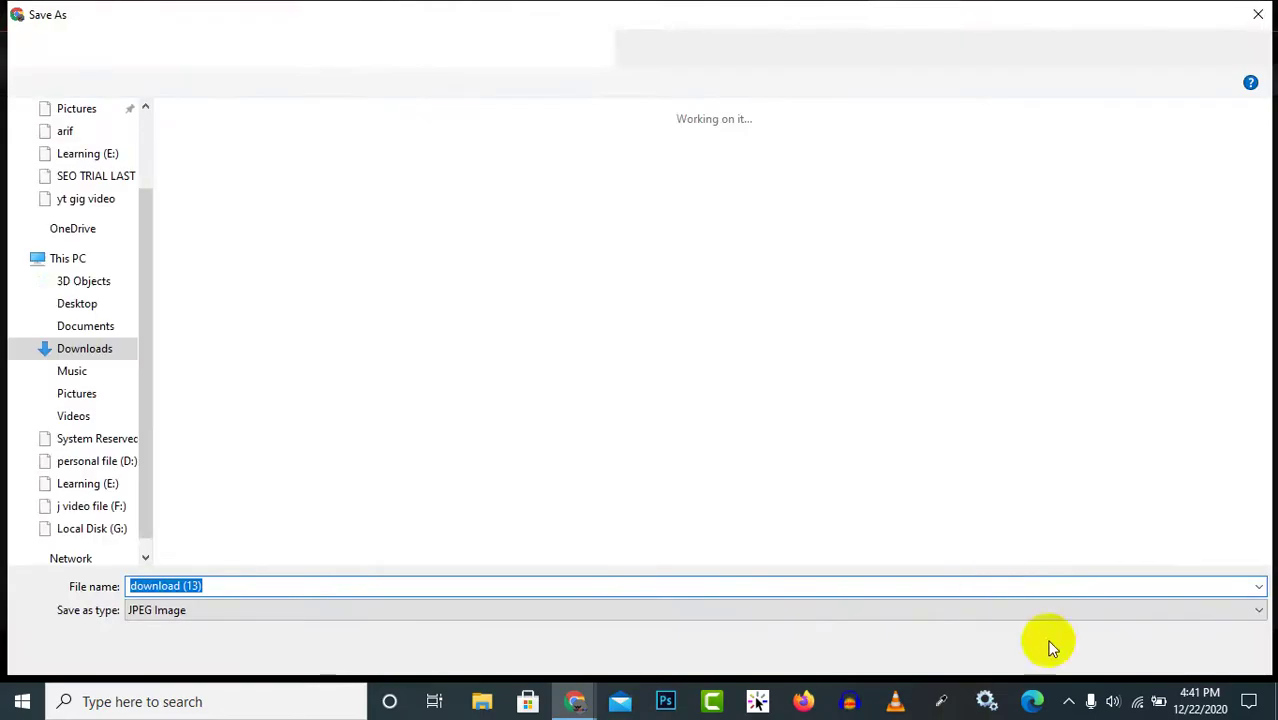
pyautogui.click(1122, 652)
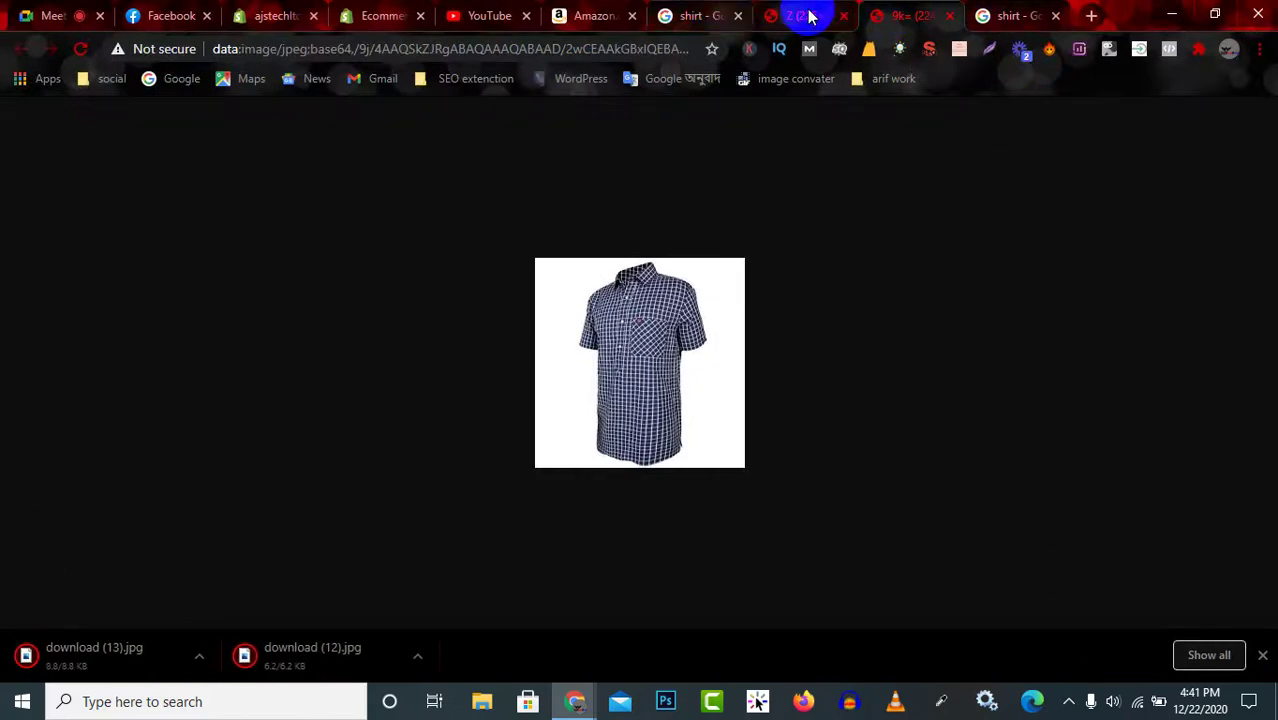
# Save the red shirt image to Downloads as 71e+PwfDV8L._UX569_.jpg.
pyautogui.click(1008, 18)
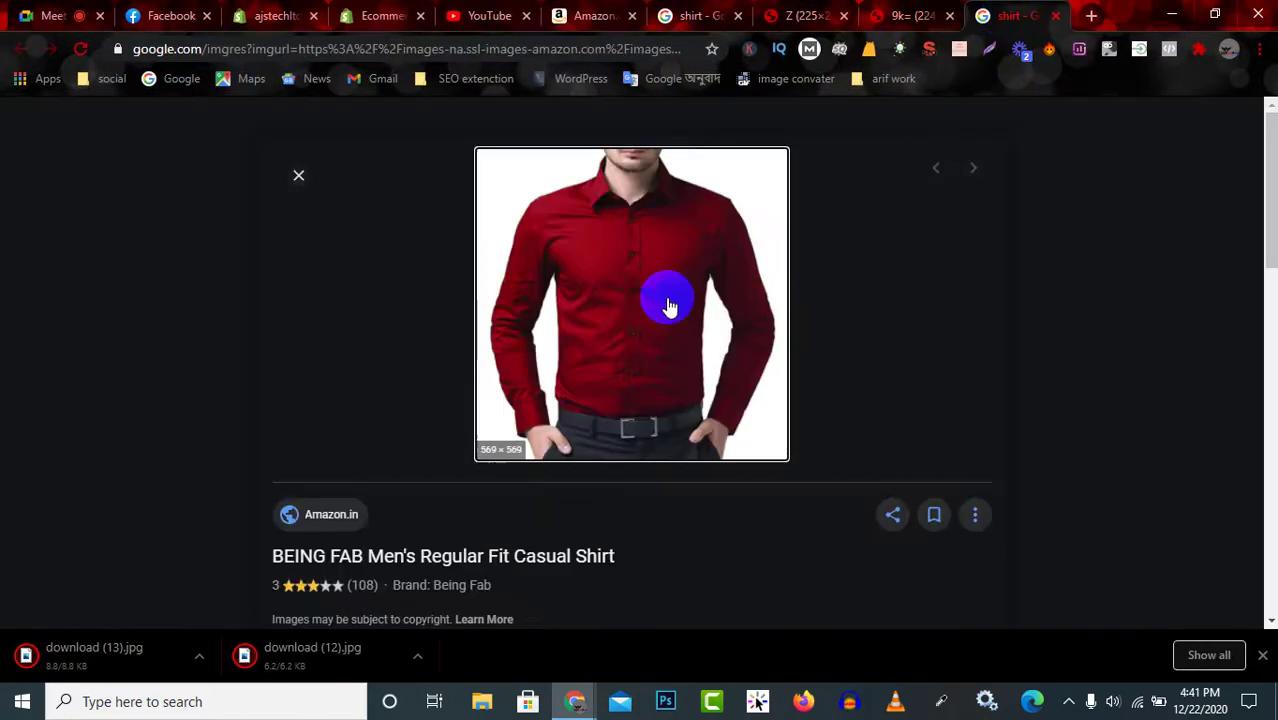
pyautogui.rightClick(608, 257)
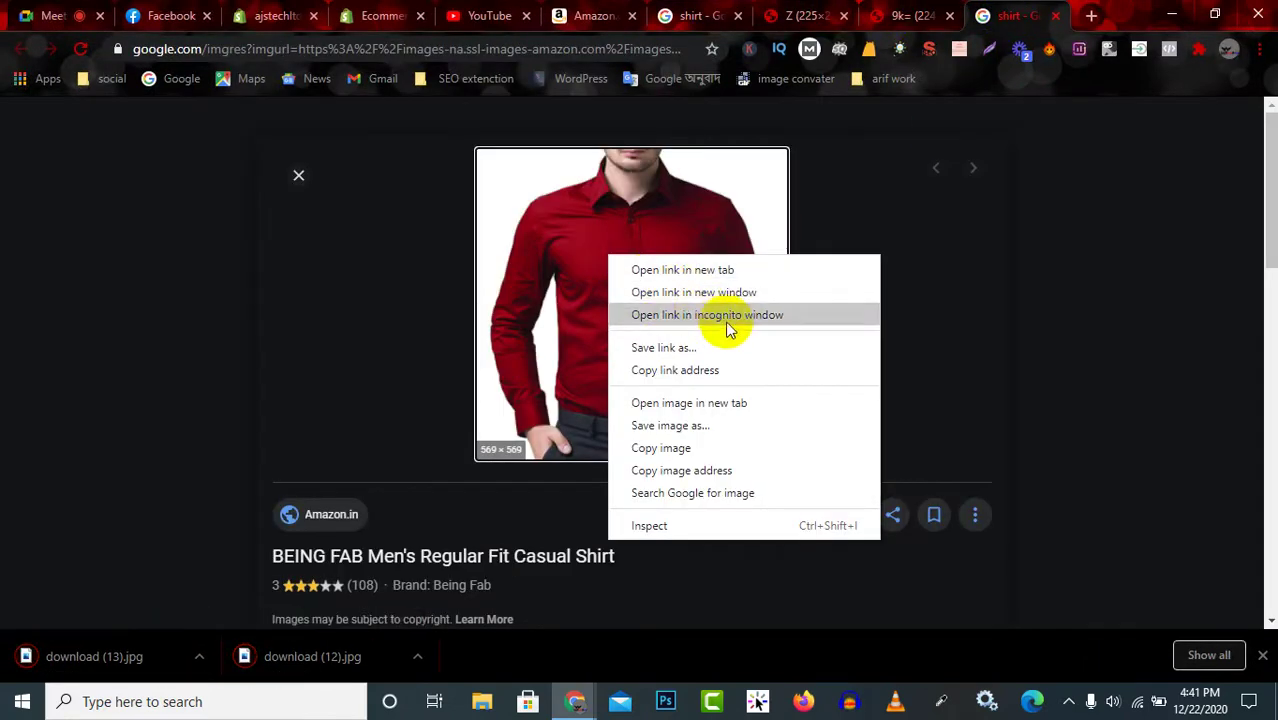
pyautogui.click(740, 403)
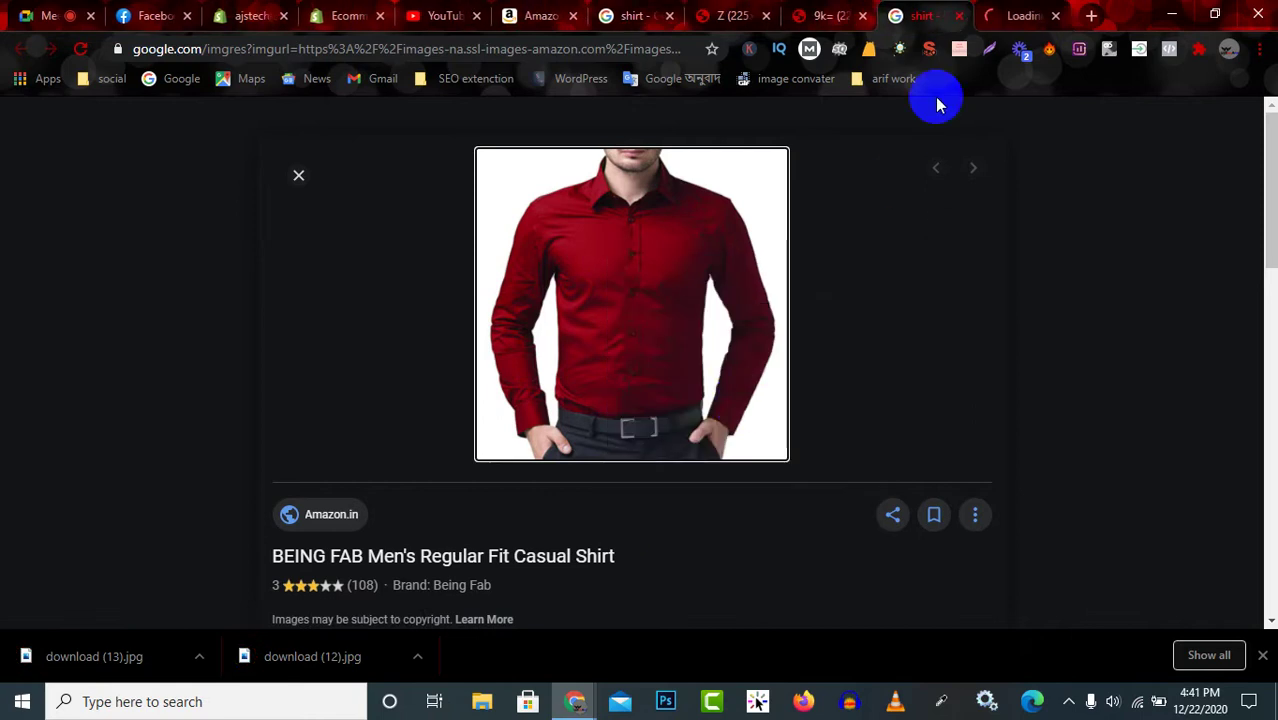
pyautogui.click(1018, 16)
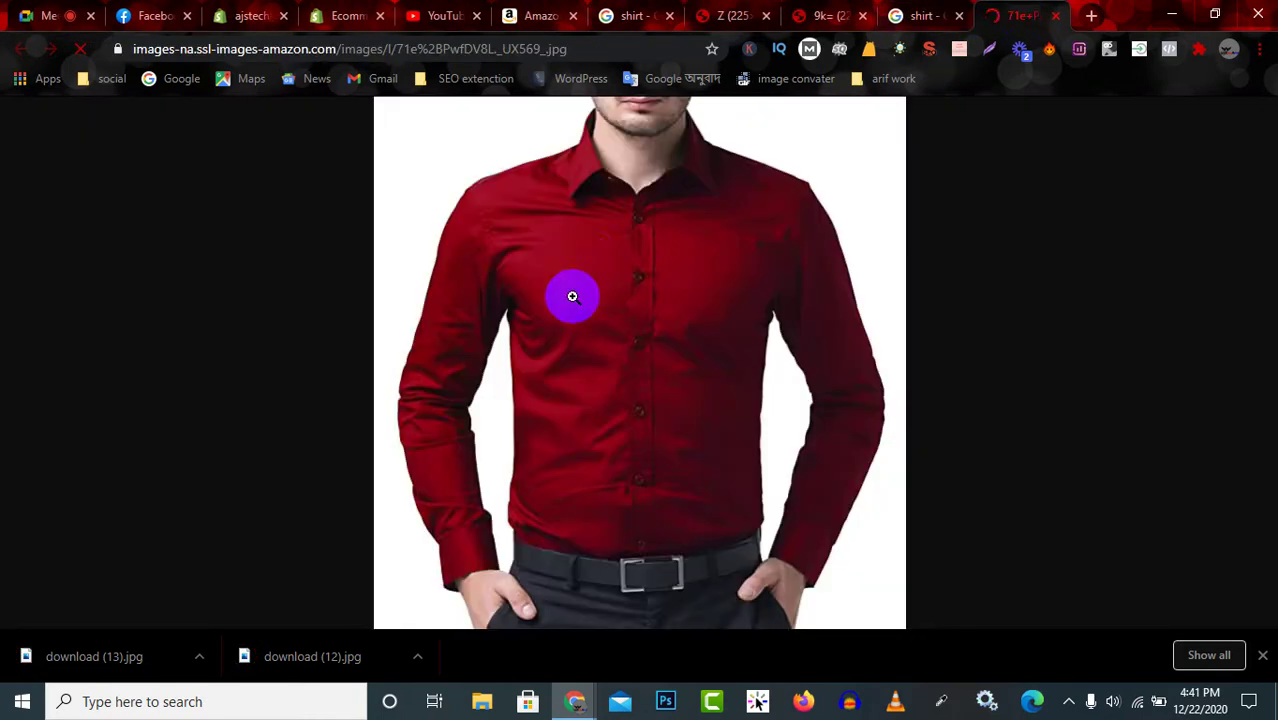
pyautogui.rightClick(578, 262)
pyautogui.click(676, 276)
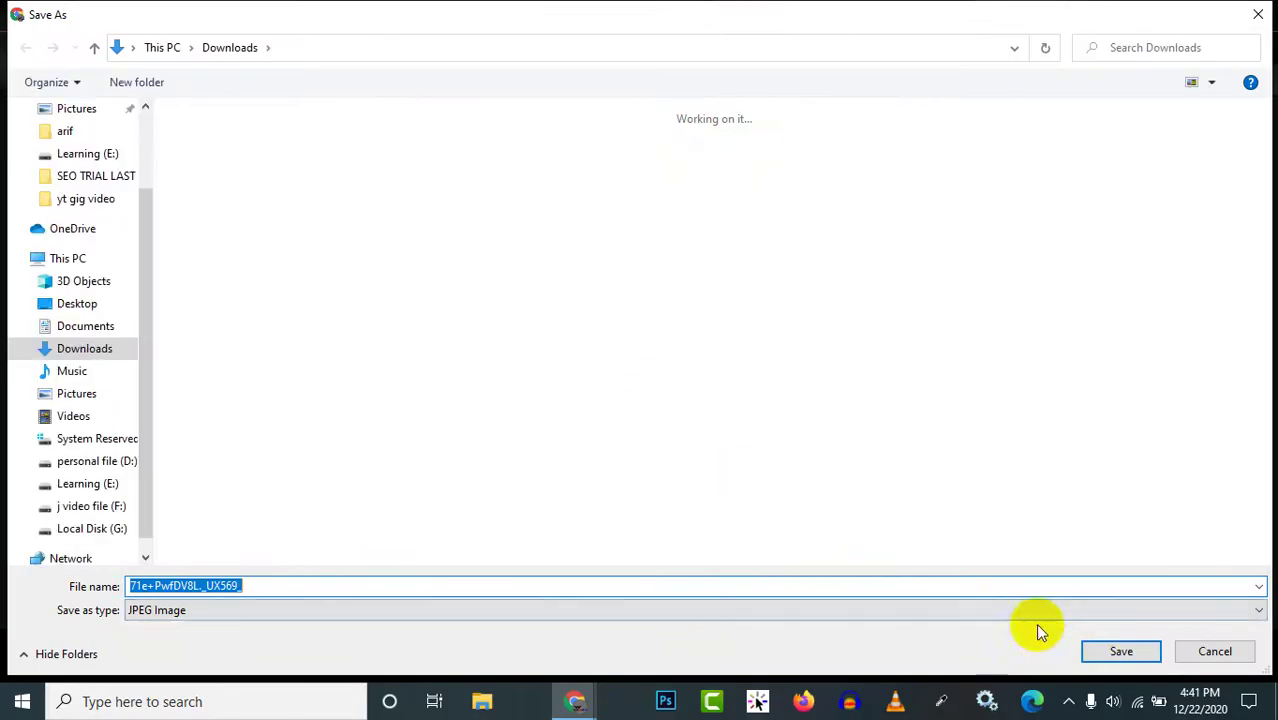
pyautogui.click(1118, 652)
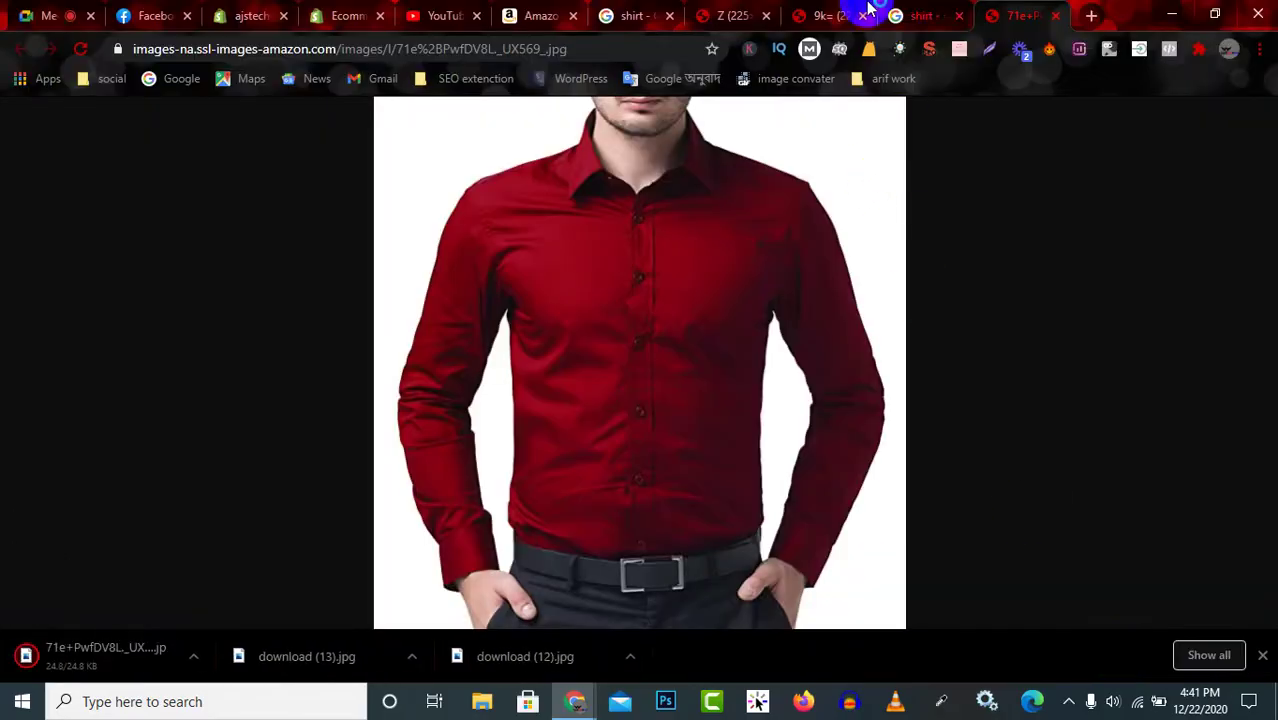
# Close the four leftover image tabs to return to the shirt image results.
pyautogui.click(766, 16)
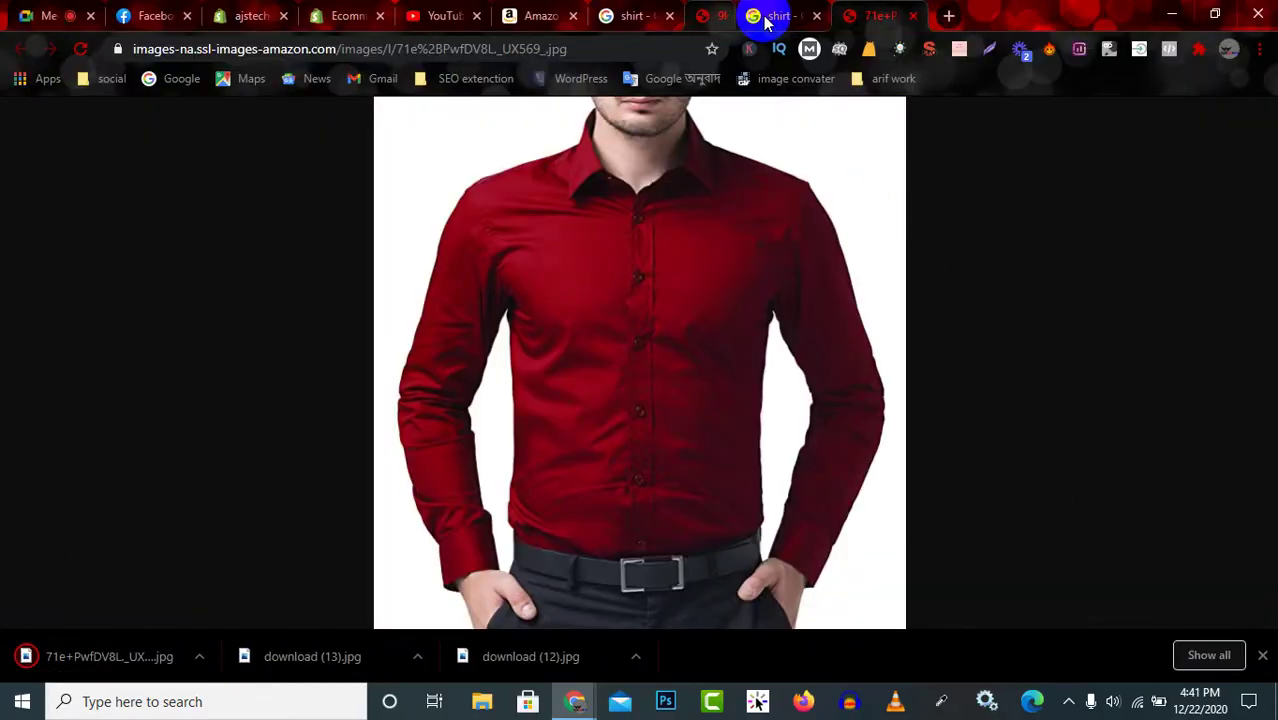
pyautogui.click(766, 16)
pyautogui.click(766, 16)
pyautogui.click(766, 16)
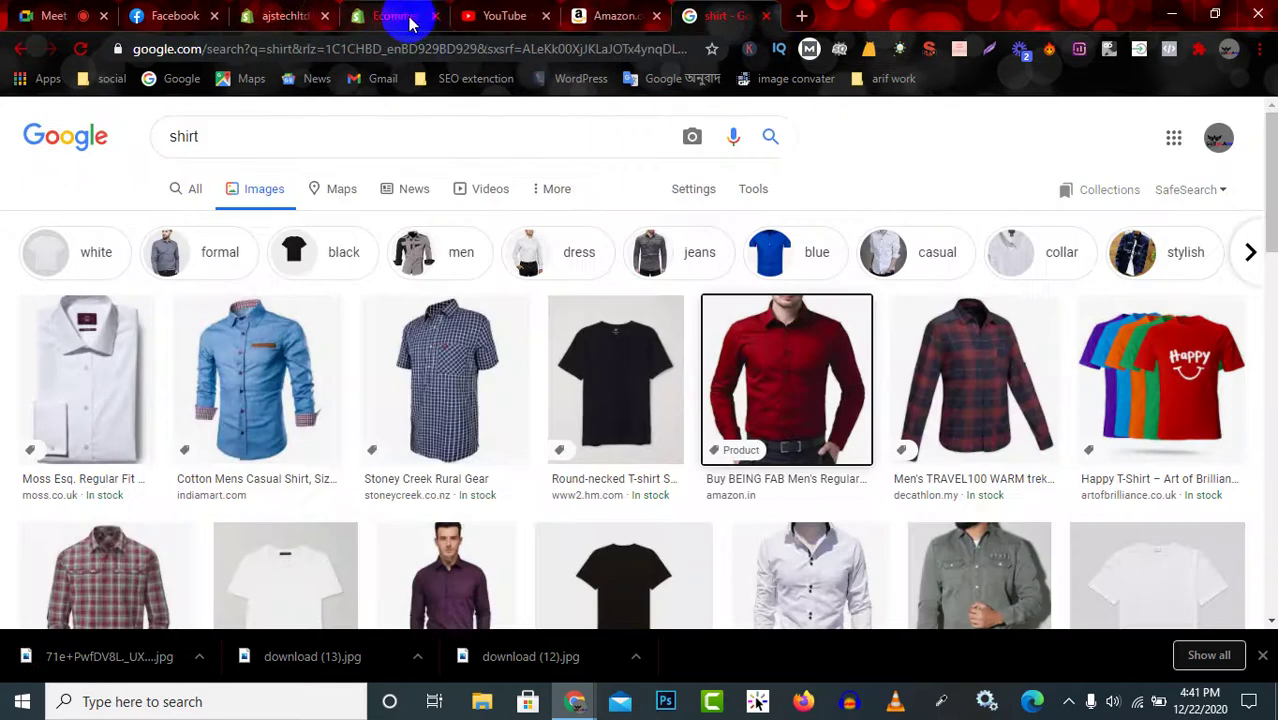
# Upload the red, blue and checked shirt images from Downloads to the product's Media.
pyautogui.click(290, 16)
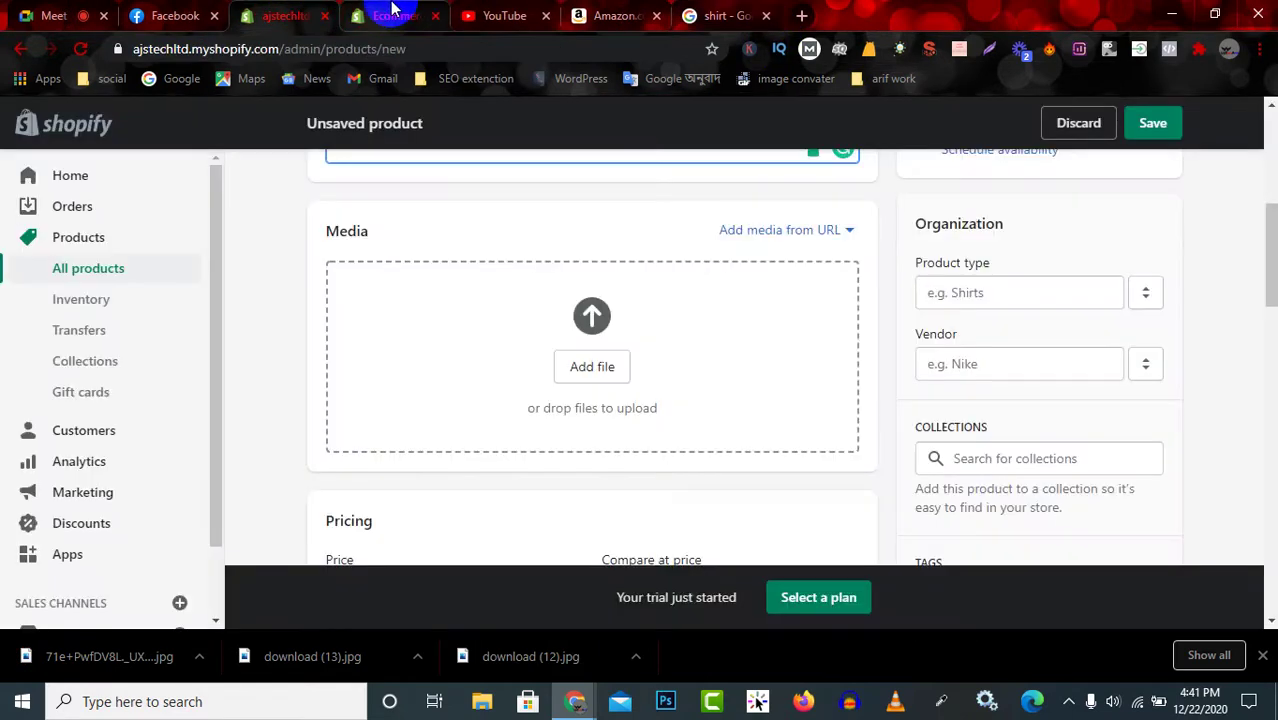
pyautogui.scroll(3, 452, 245)
pyautogui.scroll(-3, 522, 348)
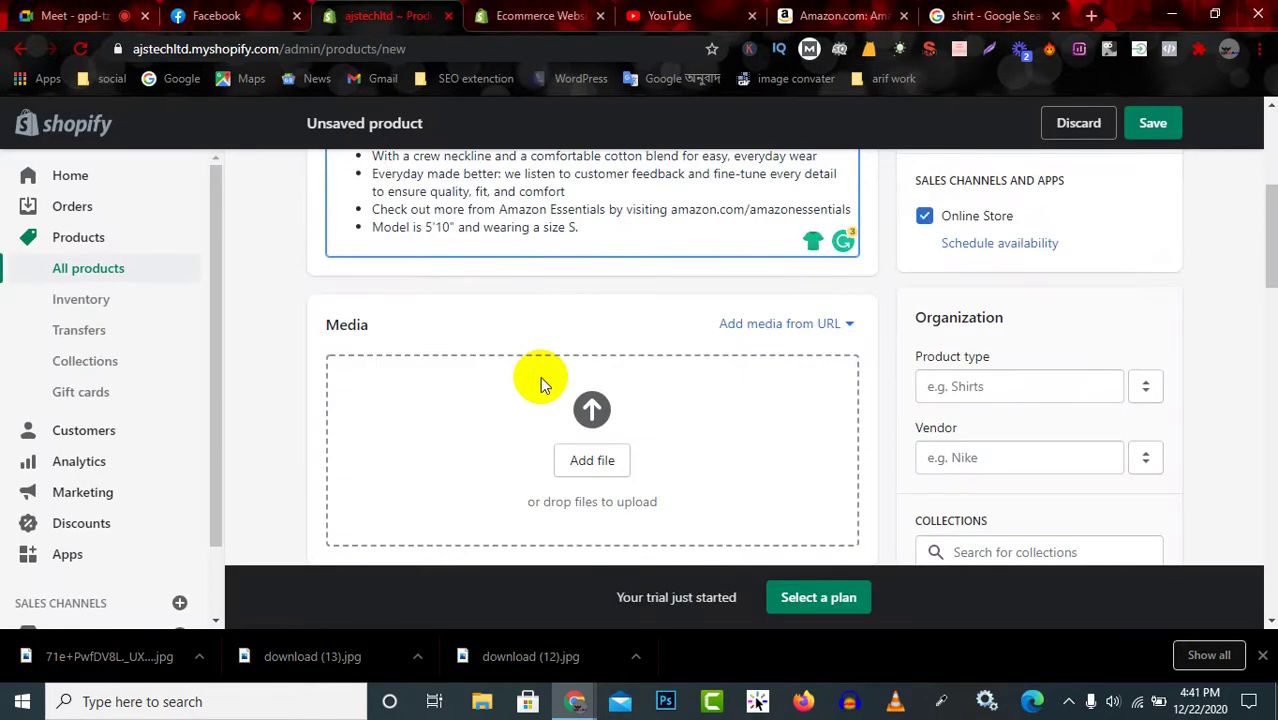
pyautogui.click(605, 368)
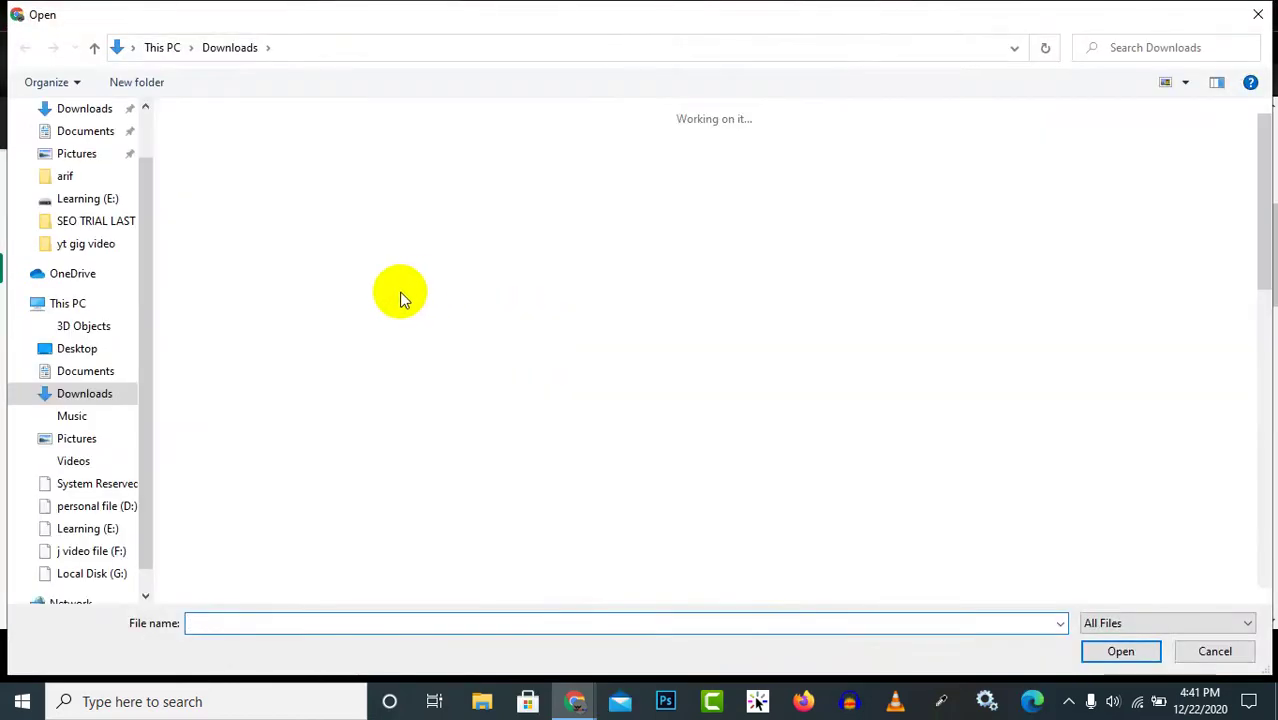
pyautogui.moveTo(1053, 285); pyautogui.dragTo(342, 271)
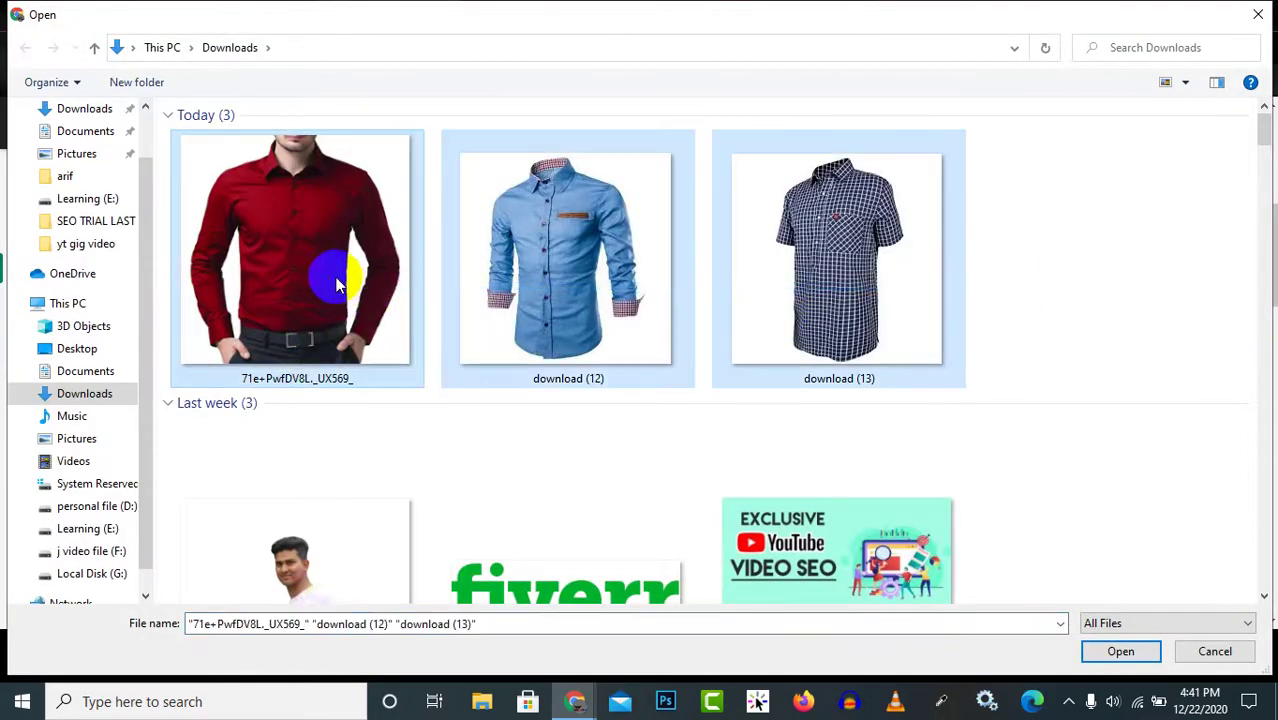
pyautogui.click(1128, 656)
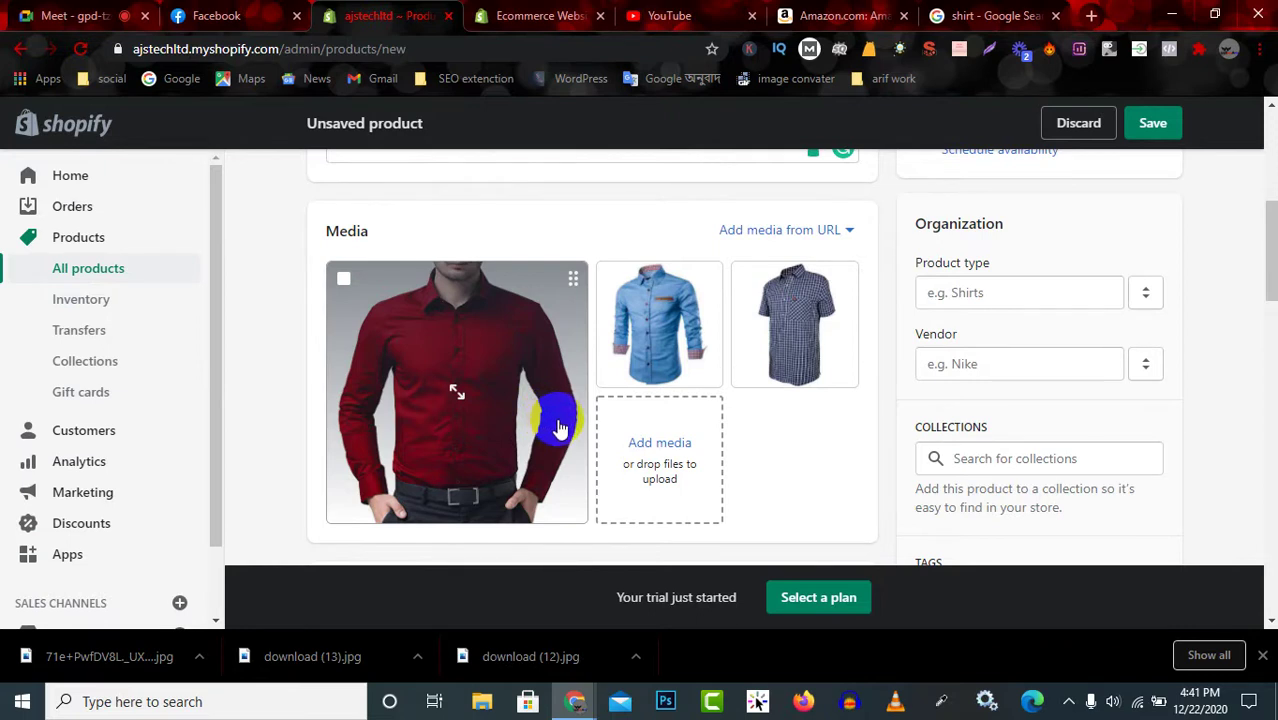
# Reorder the media tiles so the red shirt remains the main image.
pyautogui.moveTo(662, 338); pyautogui.dragTo(479, 362)
pyautogui.moveTo(650, 342); pyautogui.dragTo(528, 385)
pyautogui.scroll(-2, 733, 399)
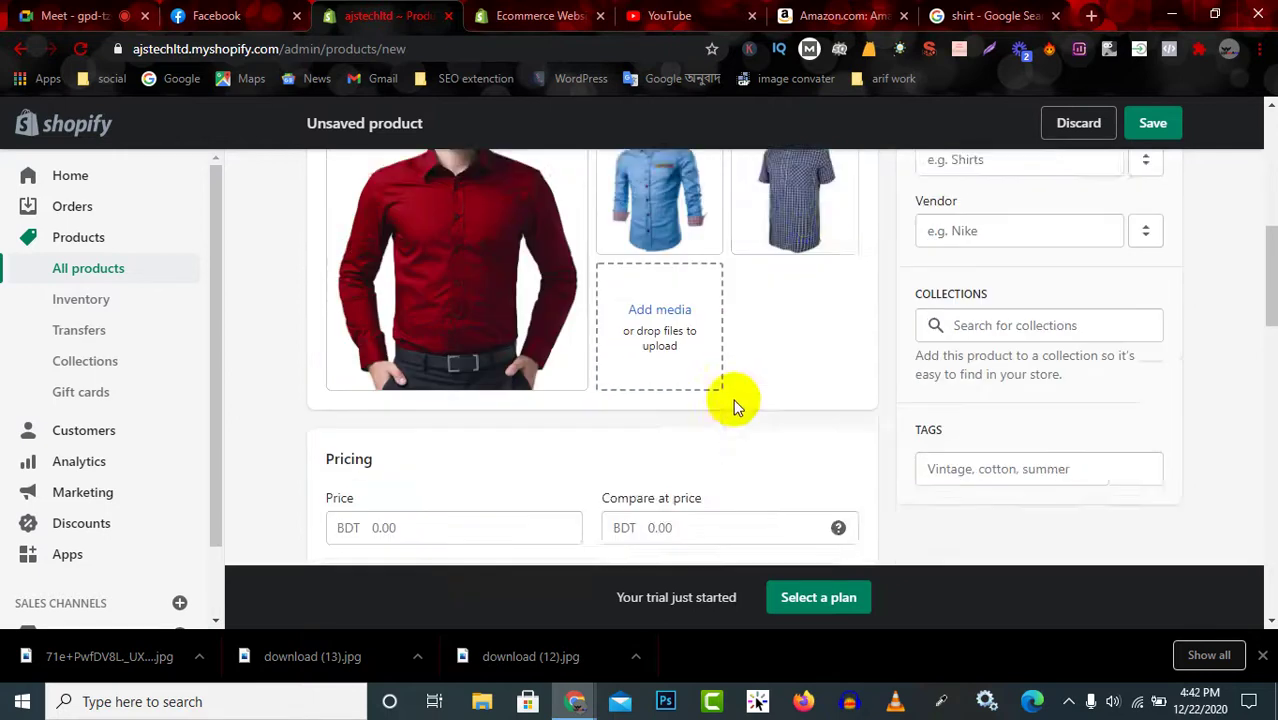
pyautogui.scroll(-2, 720, 403)
pyautogui.scroll(1, 707, 282)
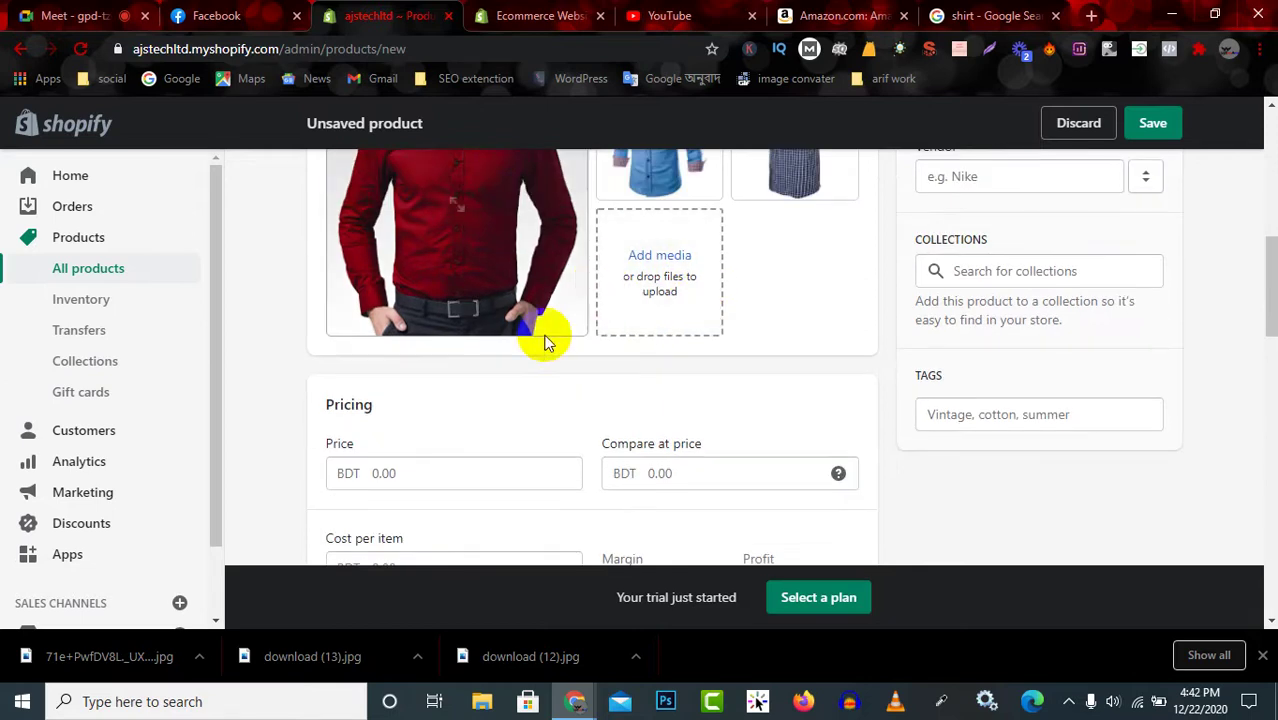
# Set the Price to 1600.51, based on Amazon's lower price of 16.51.
pyautogui.scroll(-1, 545, 337)
pyautogui.click(492, 377)
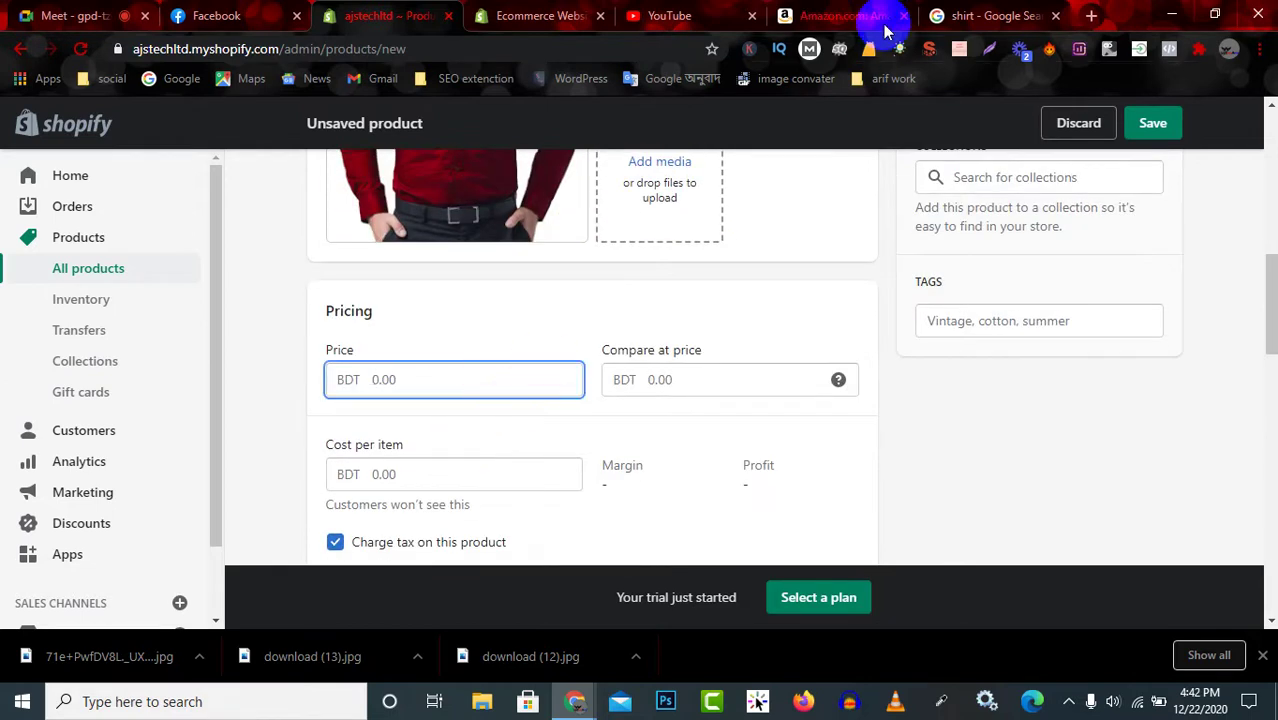
pyautogui.click(845, 15)
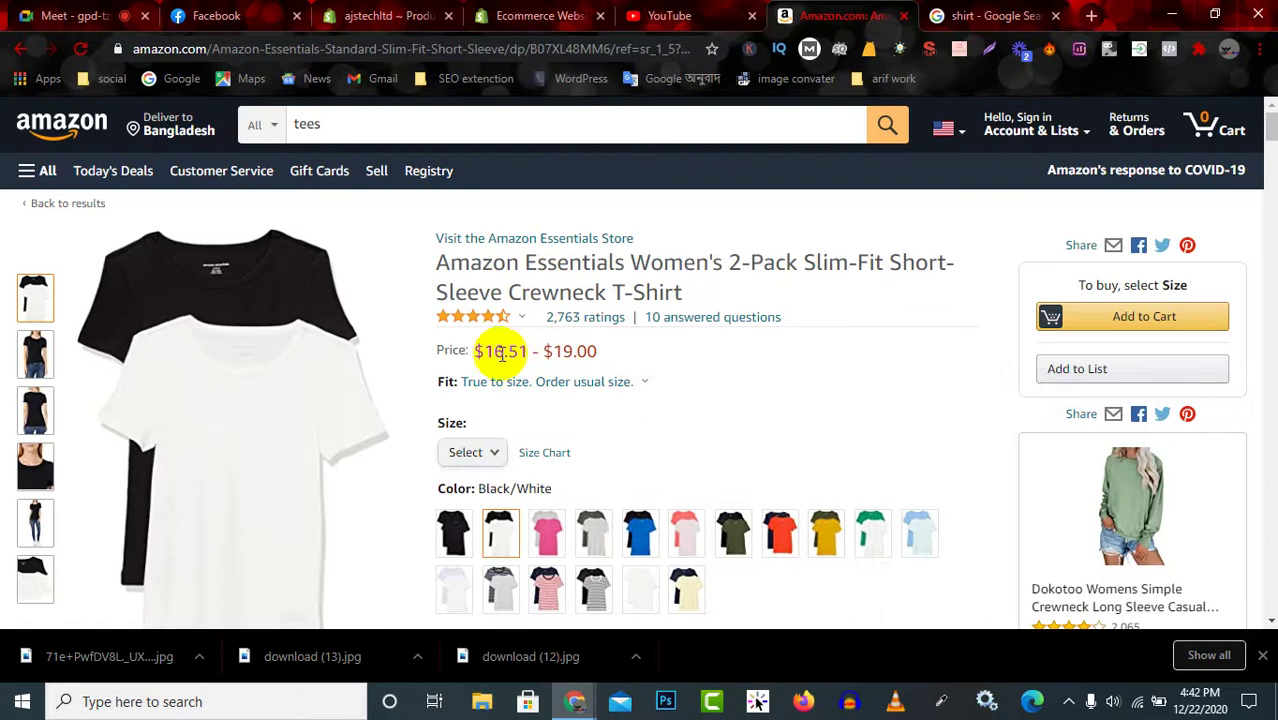
pyautogui.moveTo(488, 352); pyautogui.dragTo(533, 351)
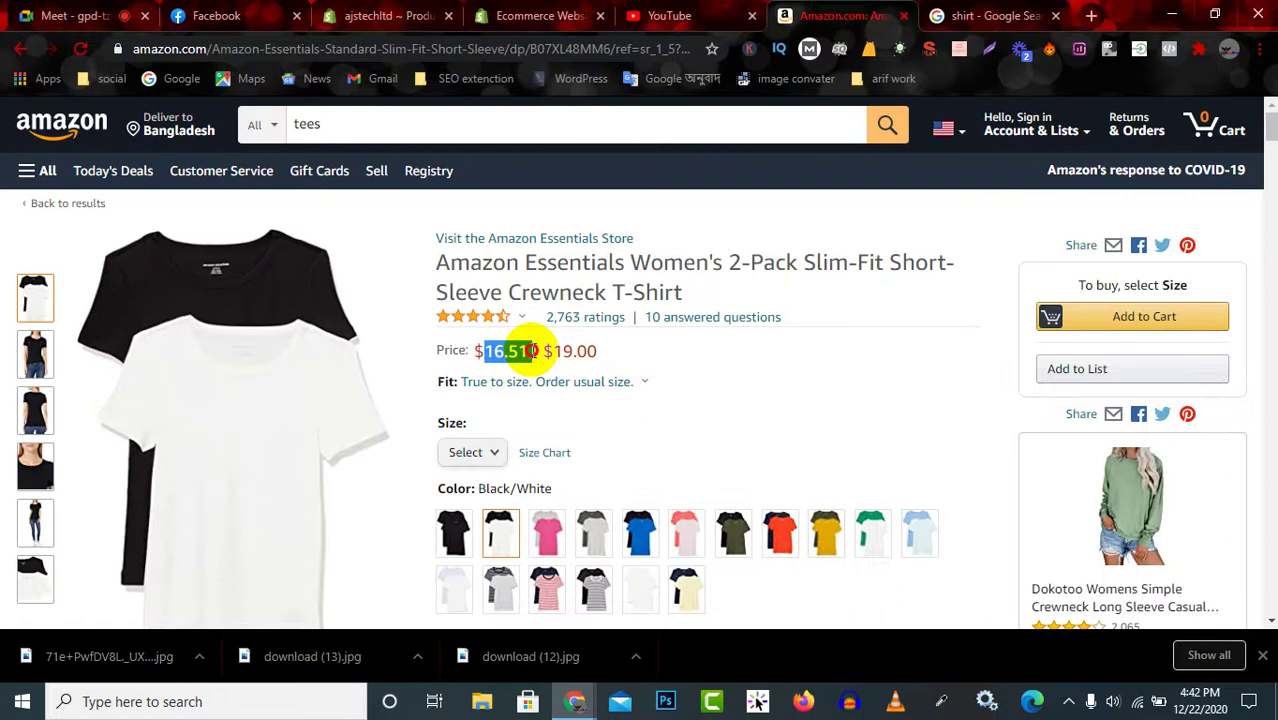
pyautogui.click(383, 16)
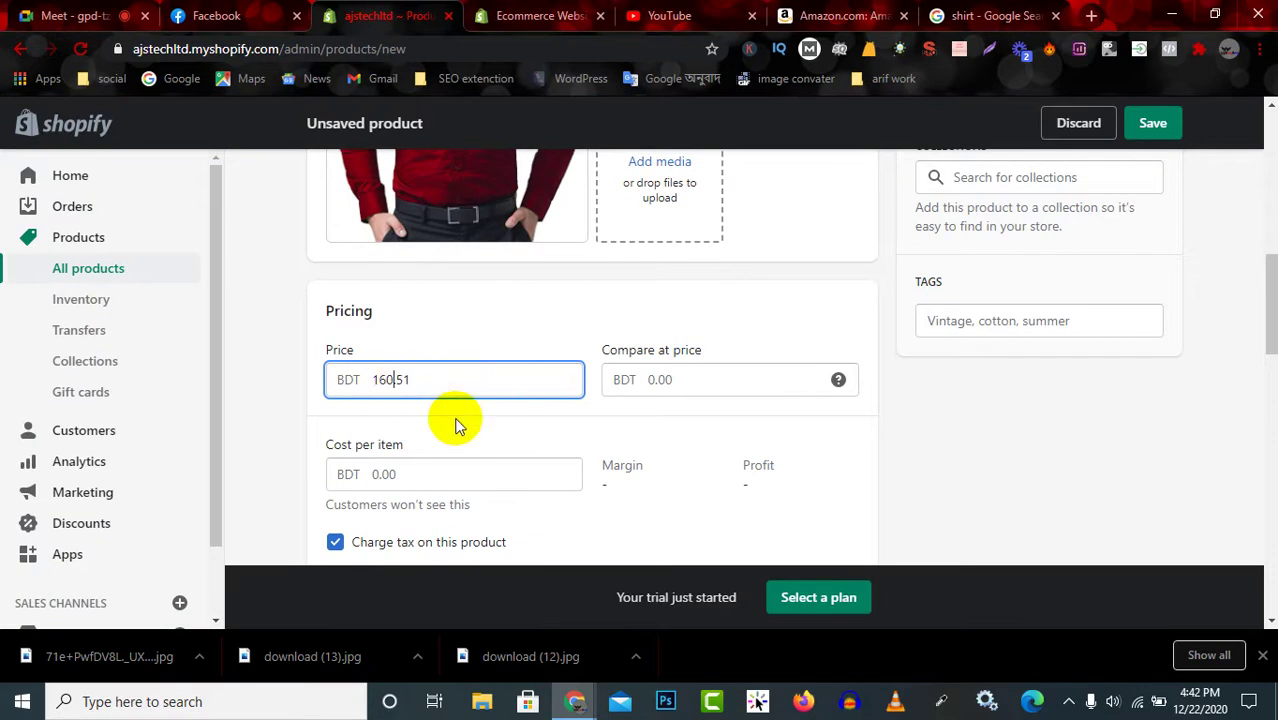
# Set the Compare at price to 1900.00, based on Amazon's upper price of 19.00.
pyautogui.click(710, 386)
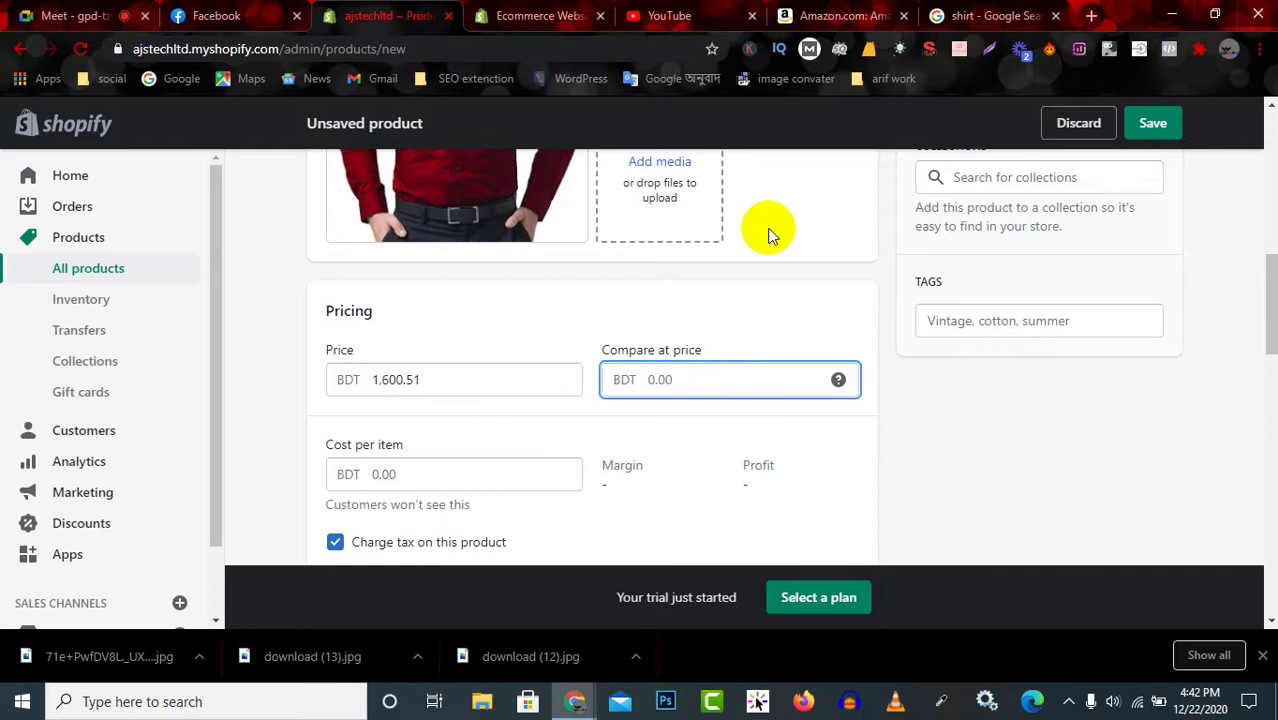
pyautogui.click(824, 15)
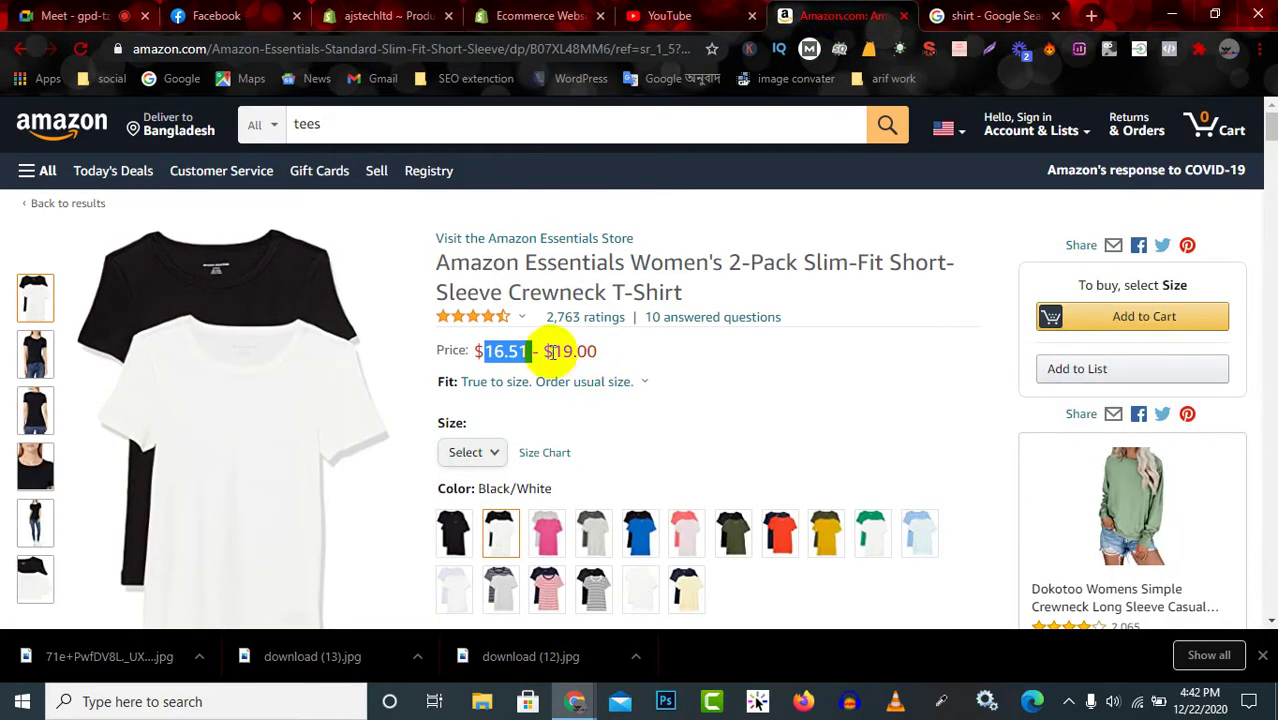
pyautogui.moveTo(555, 352); pyautogui.dragTo(629, 355)
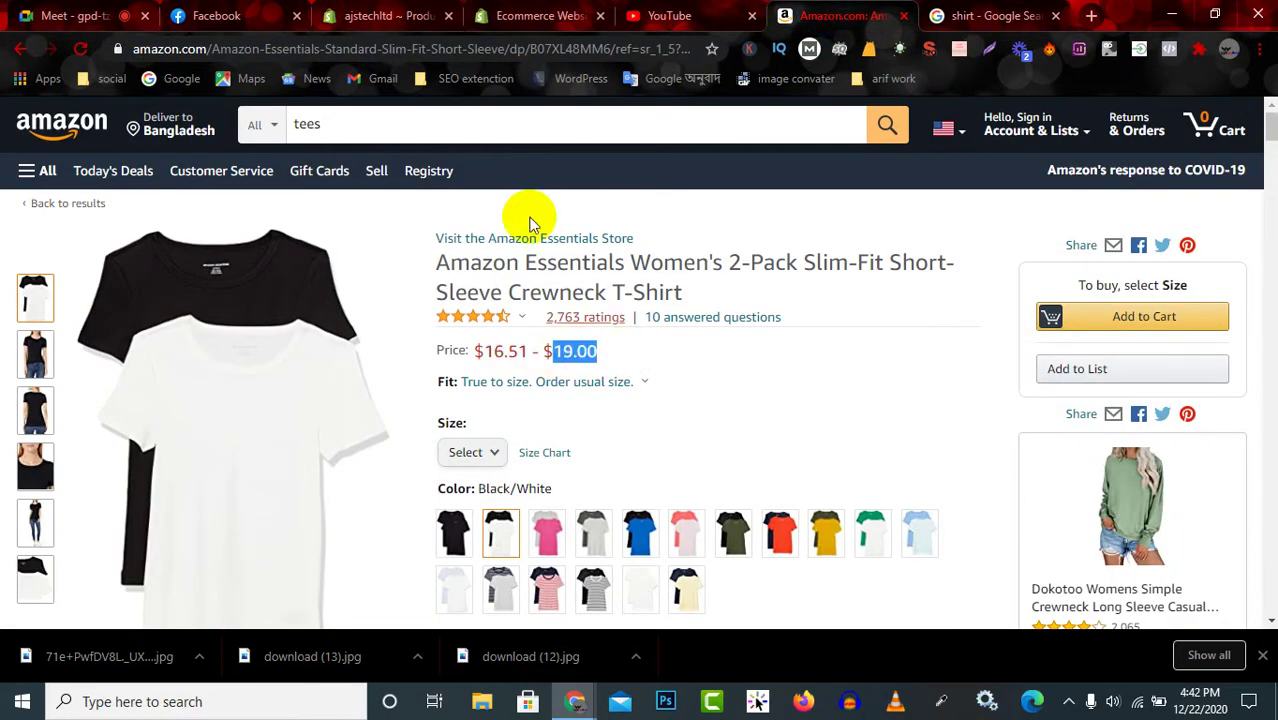
pyautogui.click(533, 16)
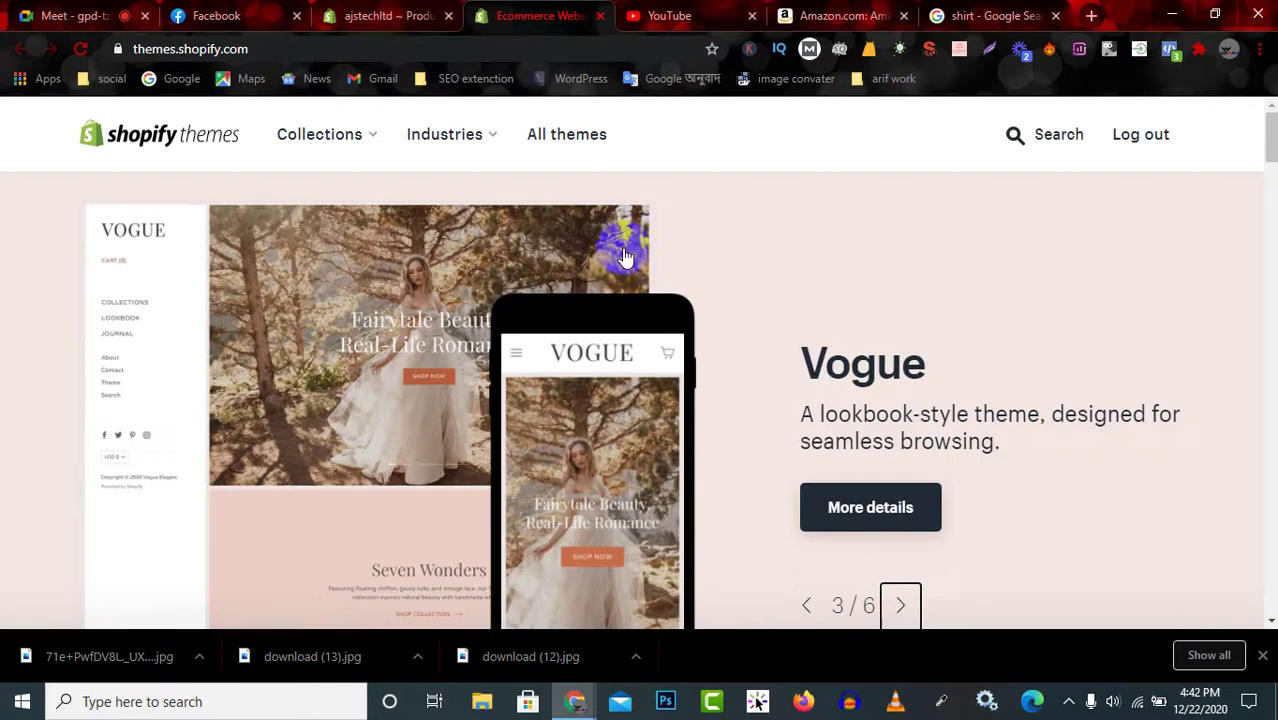
pyautogui.click(397, 12)
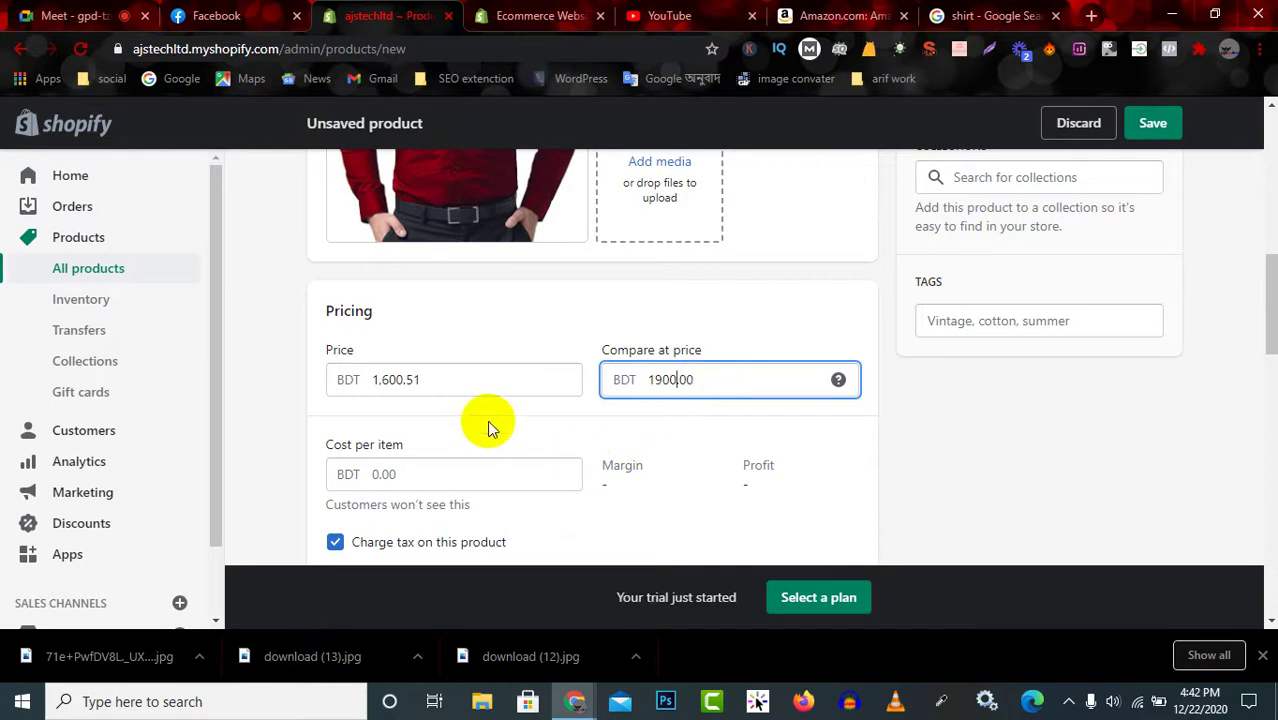
pyautogui.scroll(-1, 485, 420)
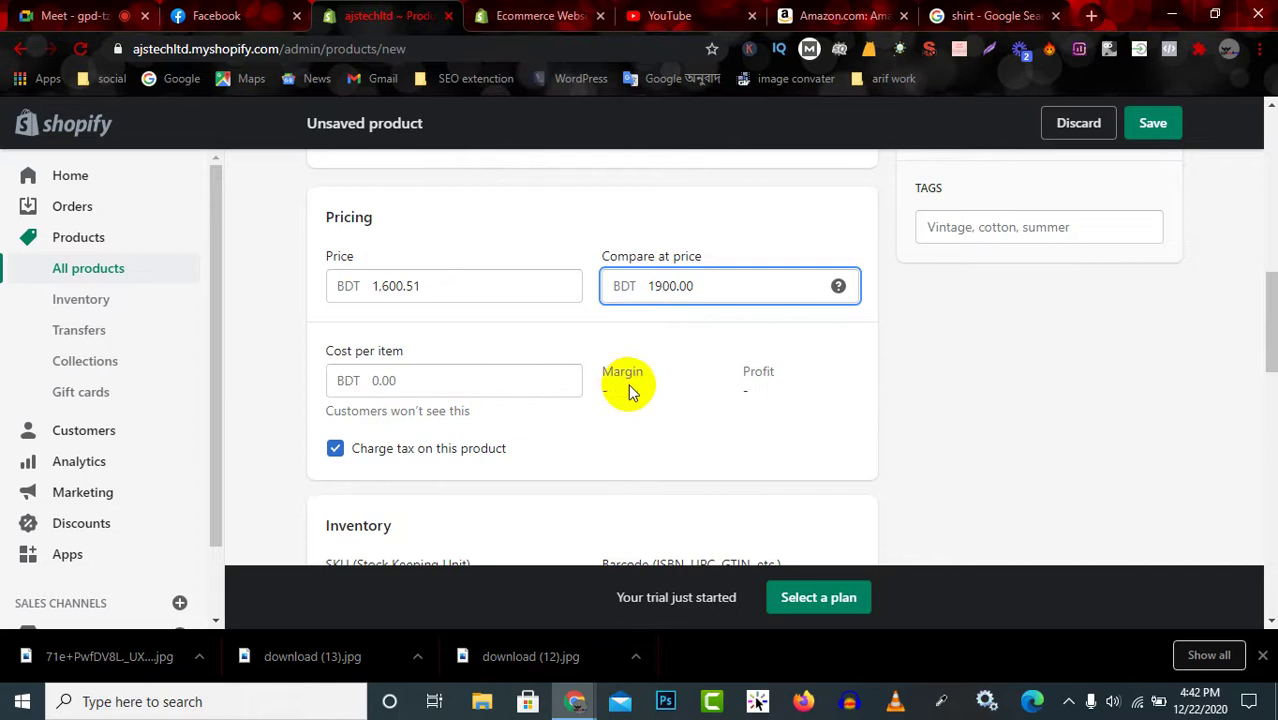
pyautogui.click(516, 386)
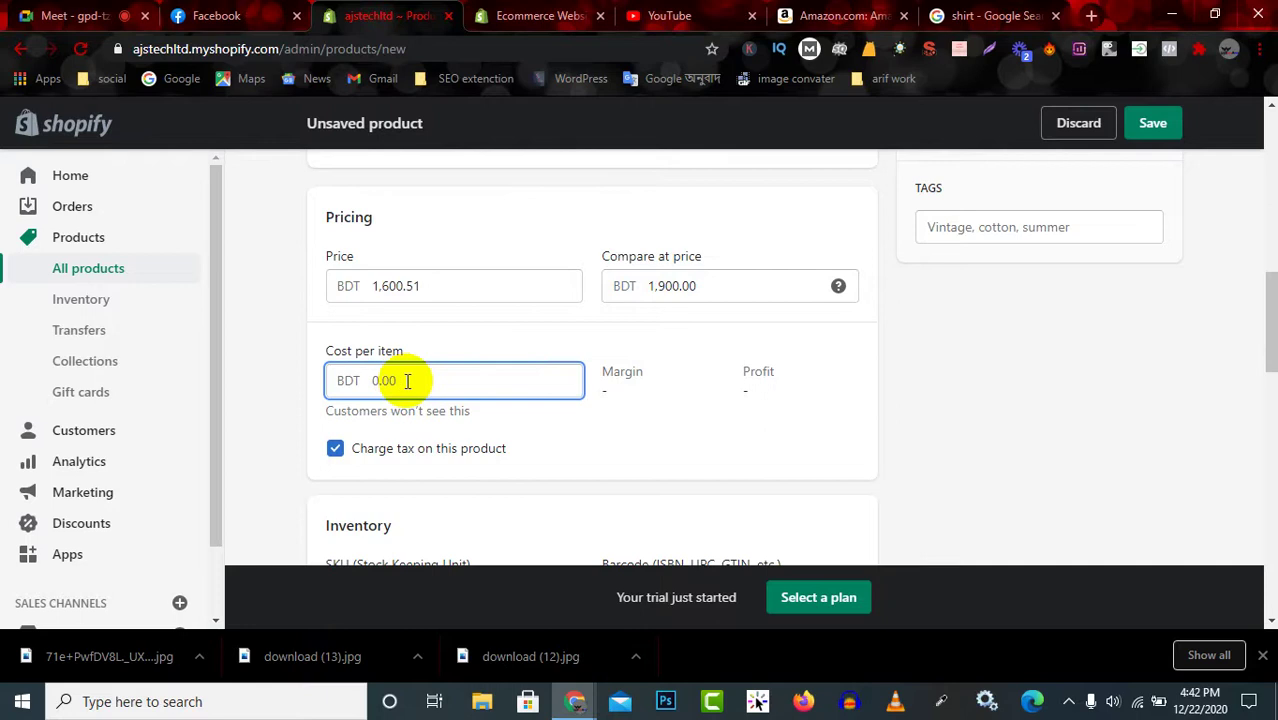
pyautogui.scroll(-2, 448, 419)
pyautogui.scroll(1, 448, 408)
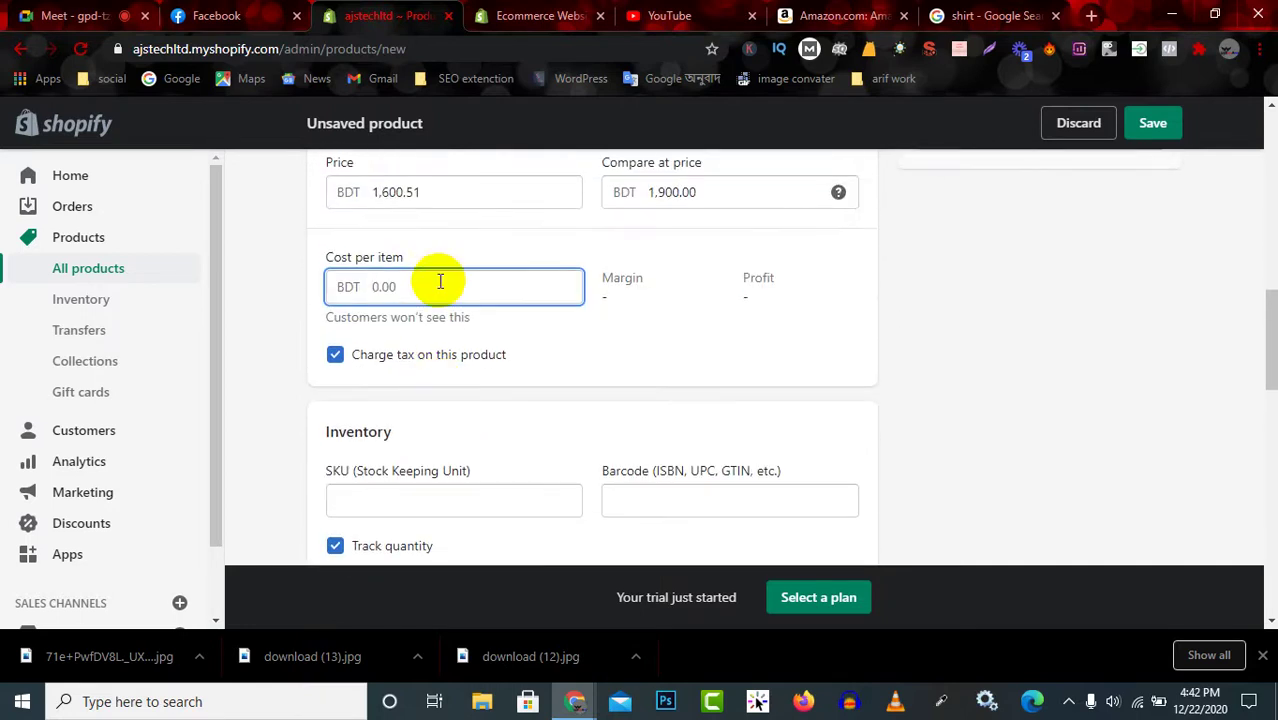
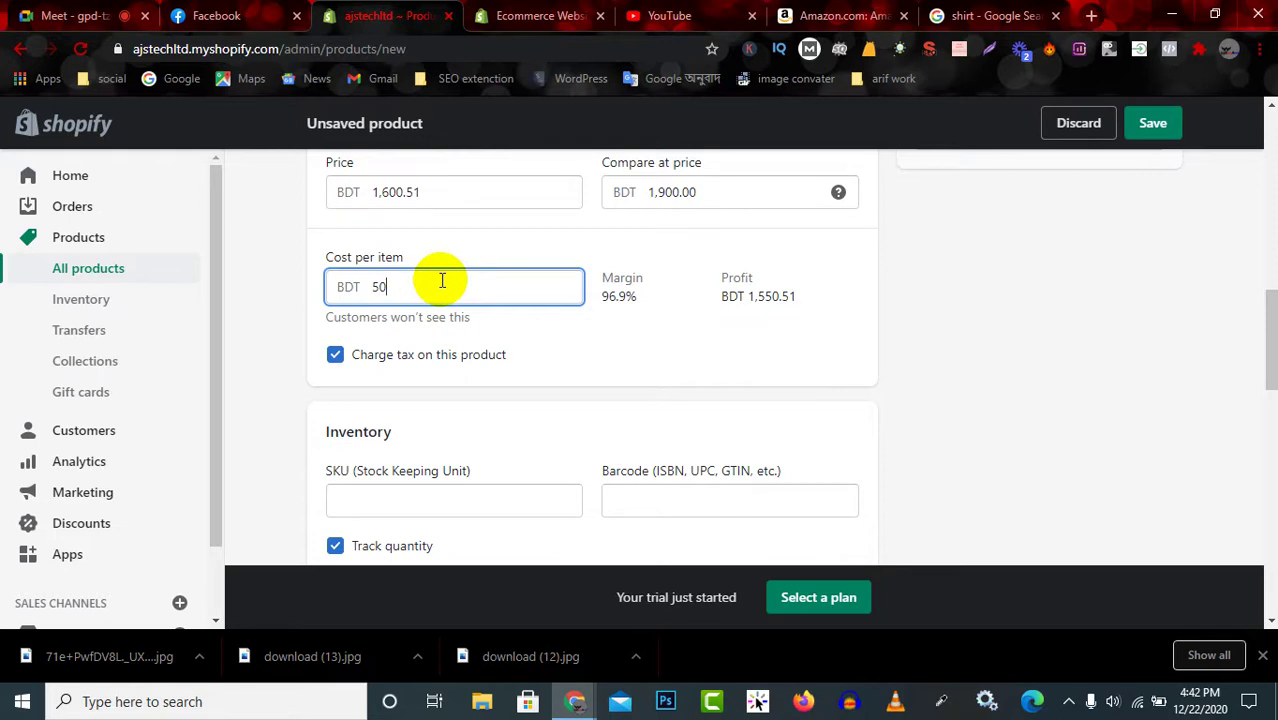
# Find the SKU field in the Inventory section, then switch to the Amazon T-shirt listing.
pyautogui.scroll(-2, 442, 281)
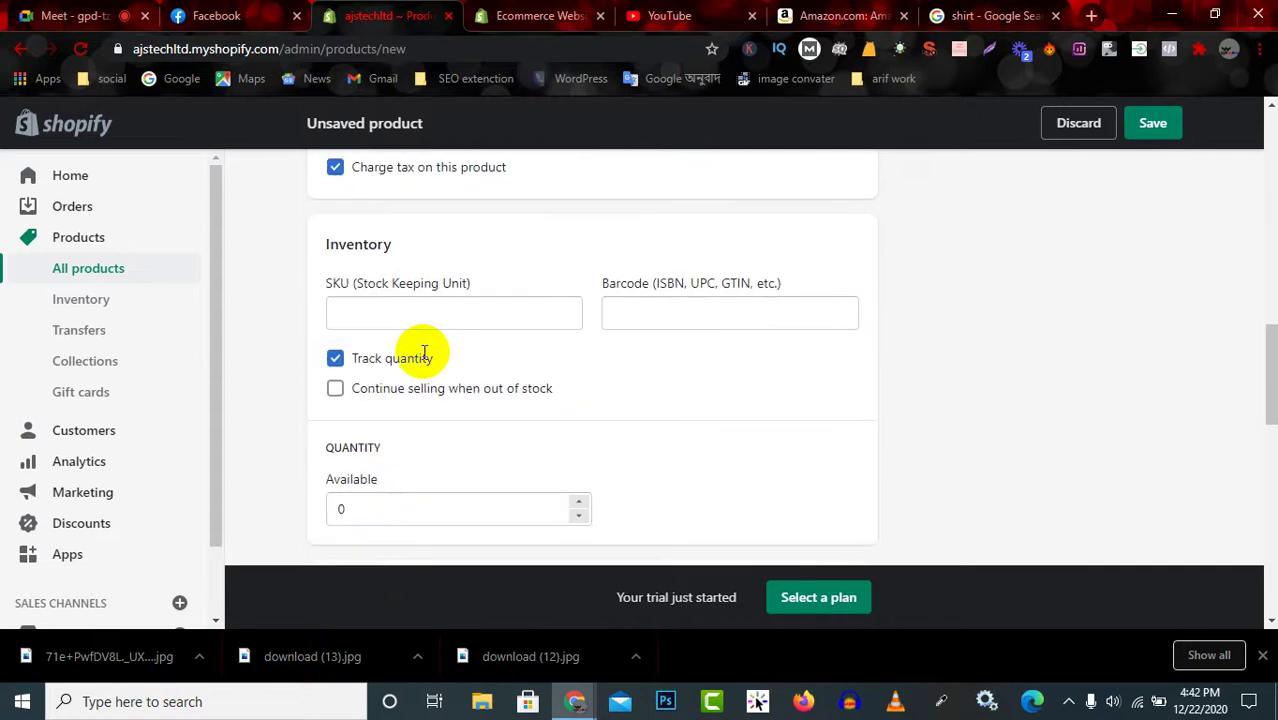
pyautogui.click(391, 306)
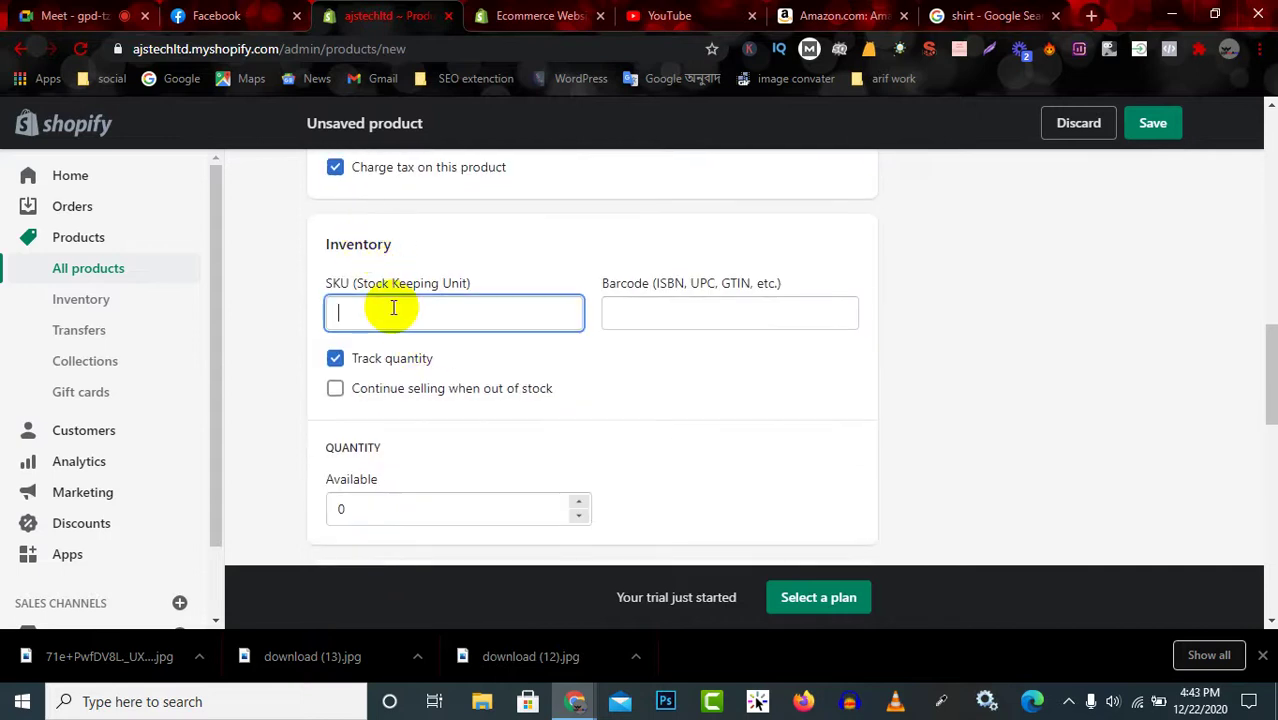
pyautogui.moveTo(350, 286); pyautogui.dragTo(491, 288)
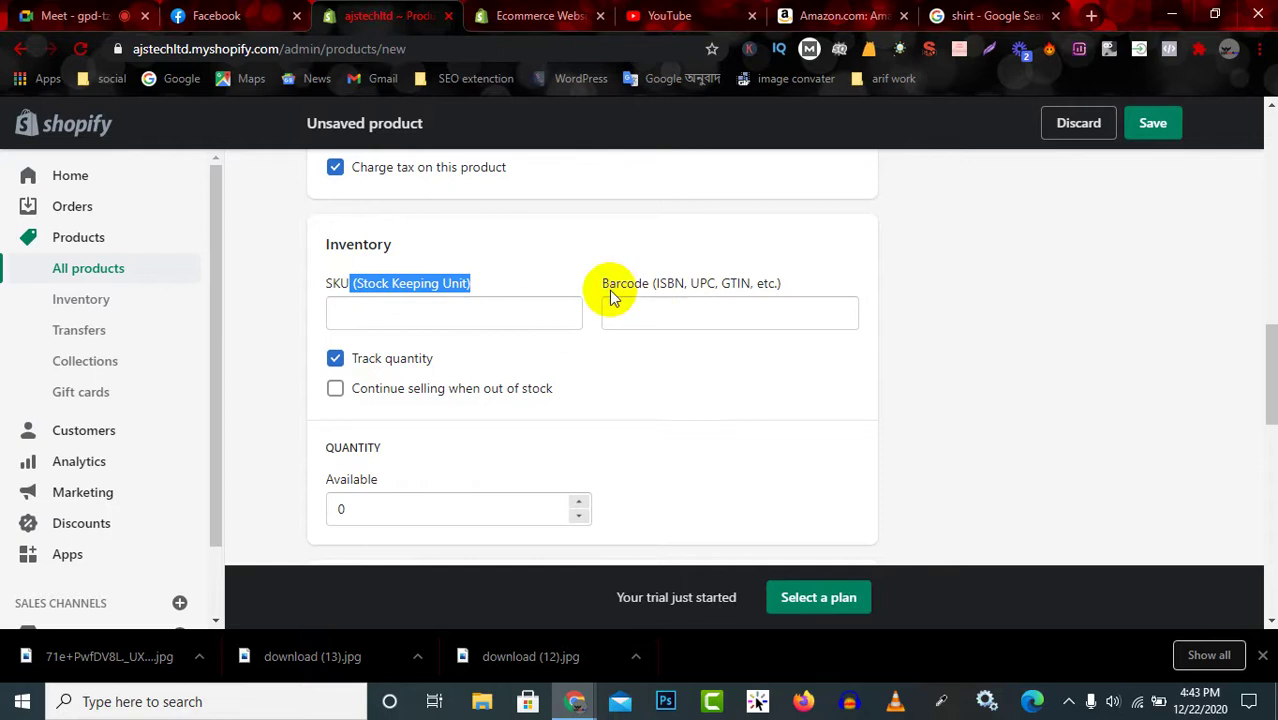
pyautogui.click(842, 14)
# Review the Amazon T-shirt listing and its fit details, then return to Shopify.
pyautogui.scroll(-6, 508, 483)
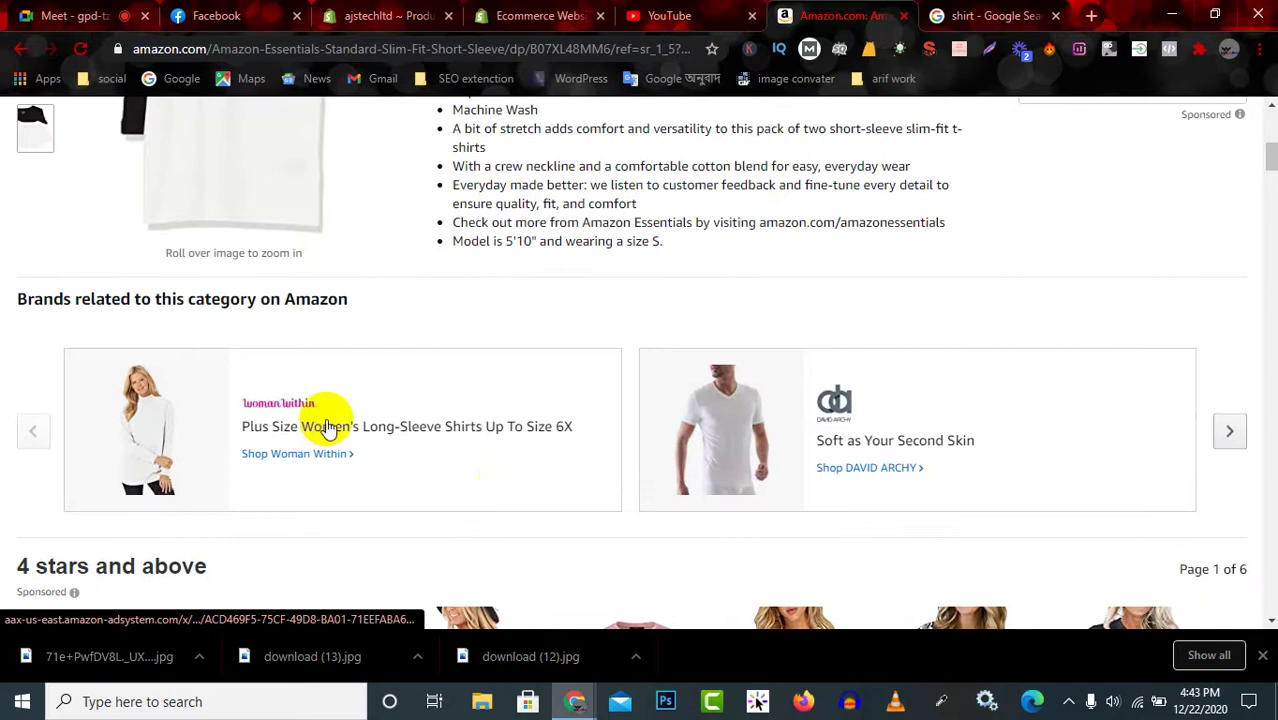
pyautogui.scroll(3, 328, 422)
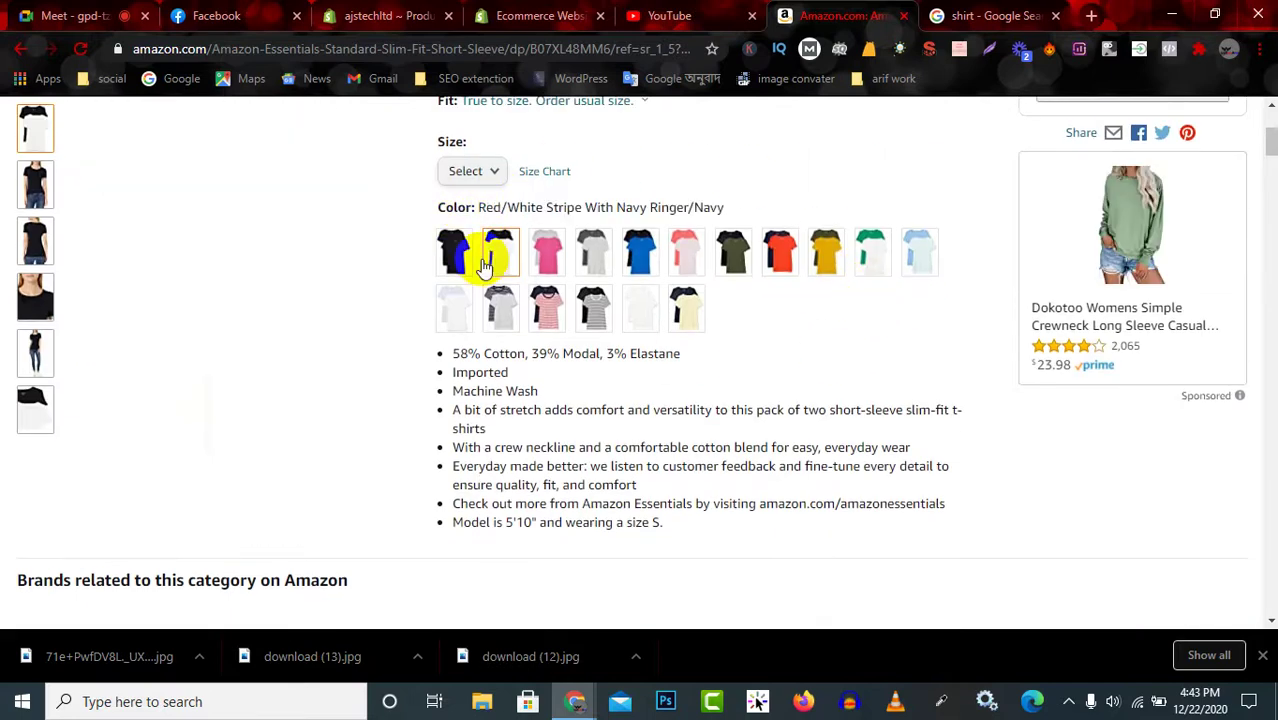
pyautogui.scroll(3, 460, 240)
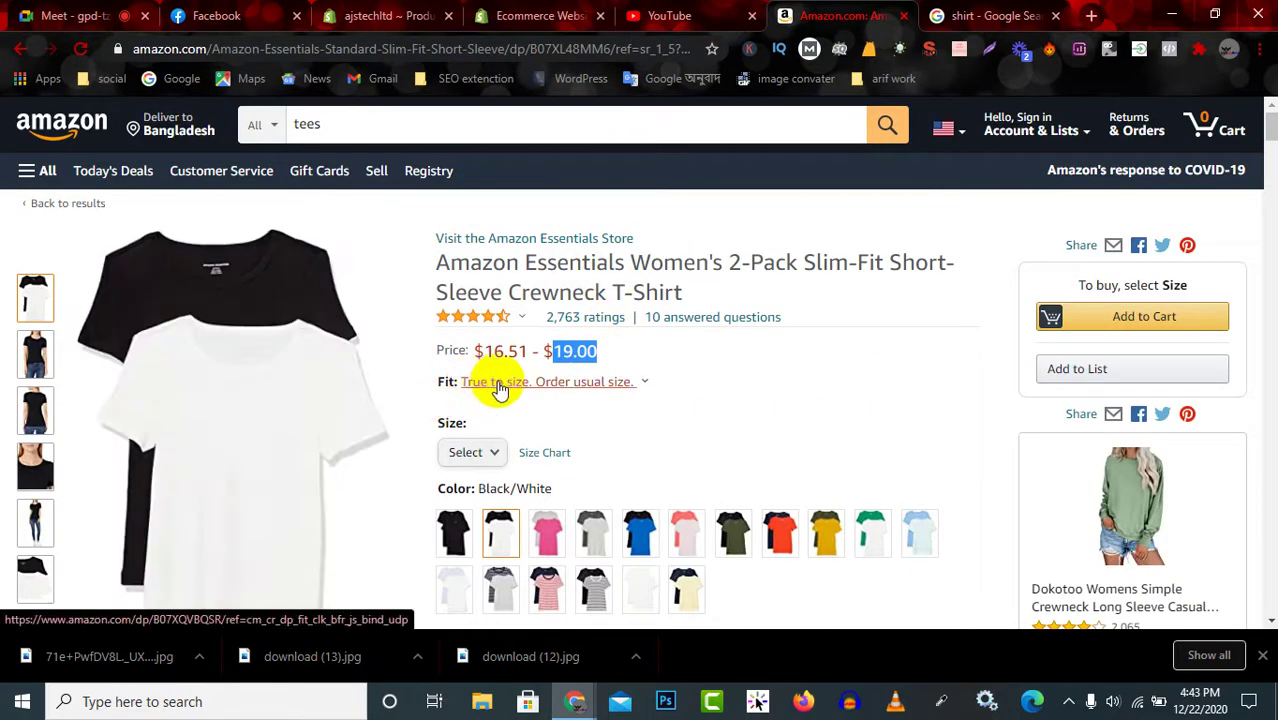
pyautogui.moveTo(645, 388)
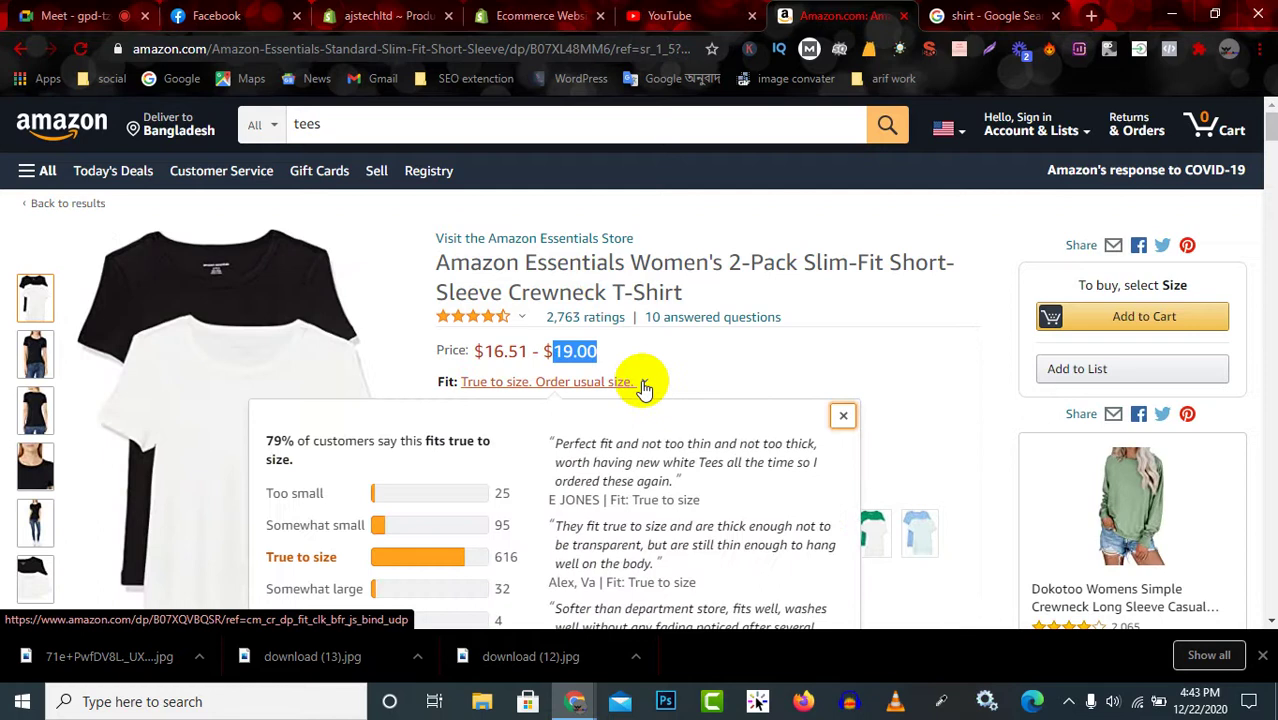
pyautogui.scroll(-2, 585, 410)
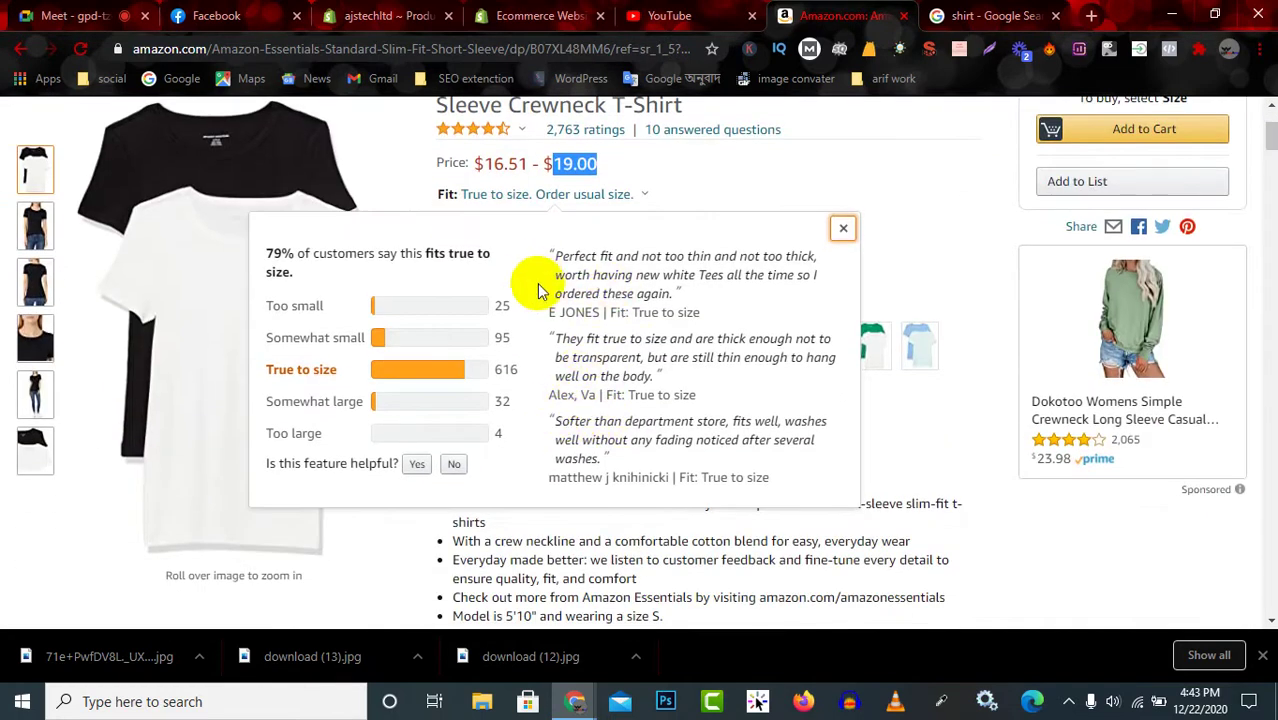
pyautogui.click(372, 15)
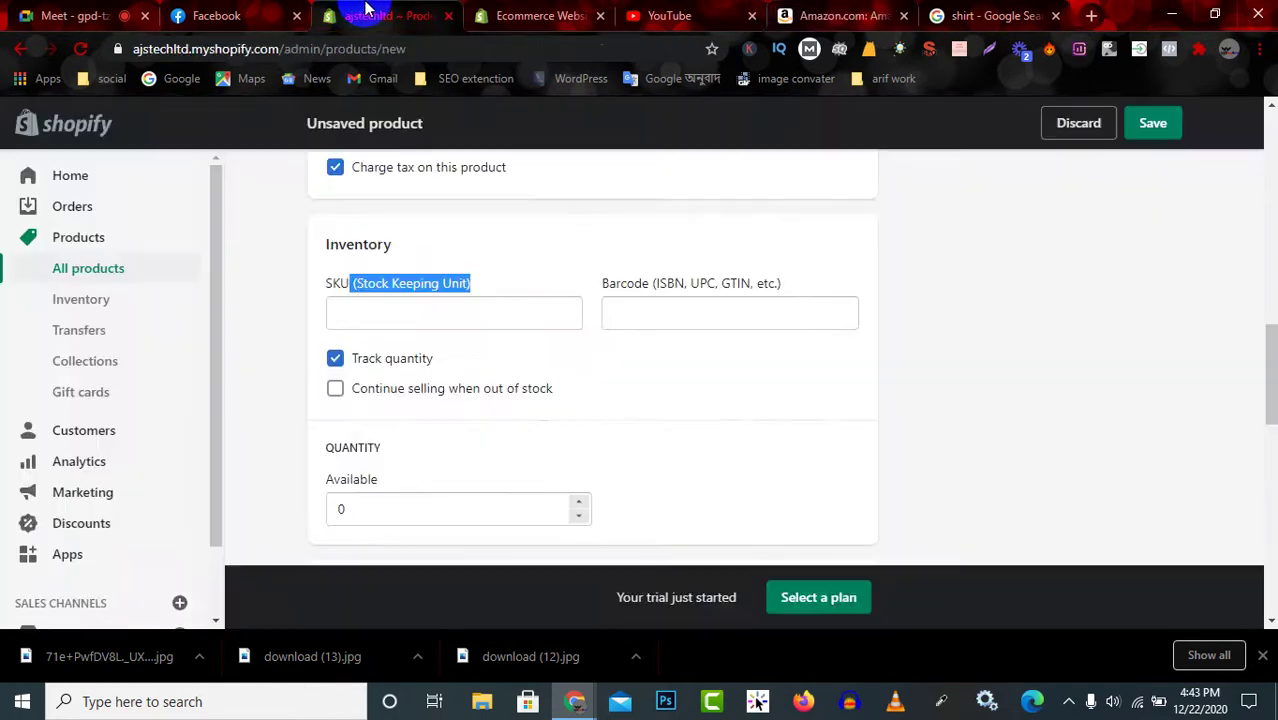
# Check the Amazon listing details again, then return to Shopify's quantity and shipping section.
pyautogui.click(659, 316)
pyautogui.click(820, 15)
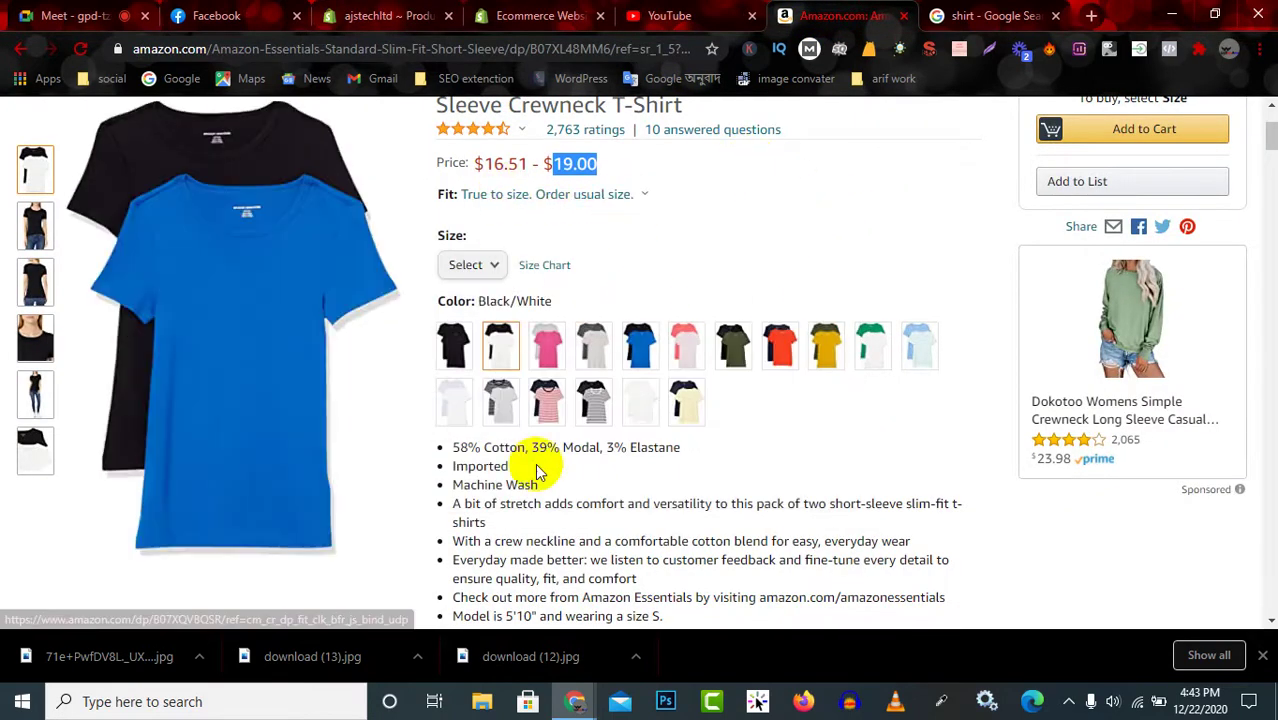
pyautogui.scroll(1, 668, 167)
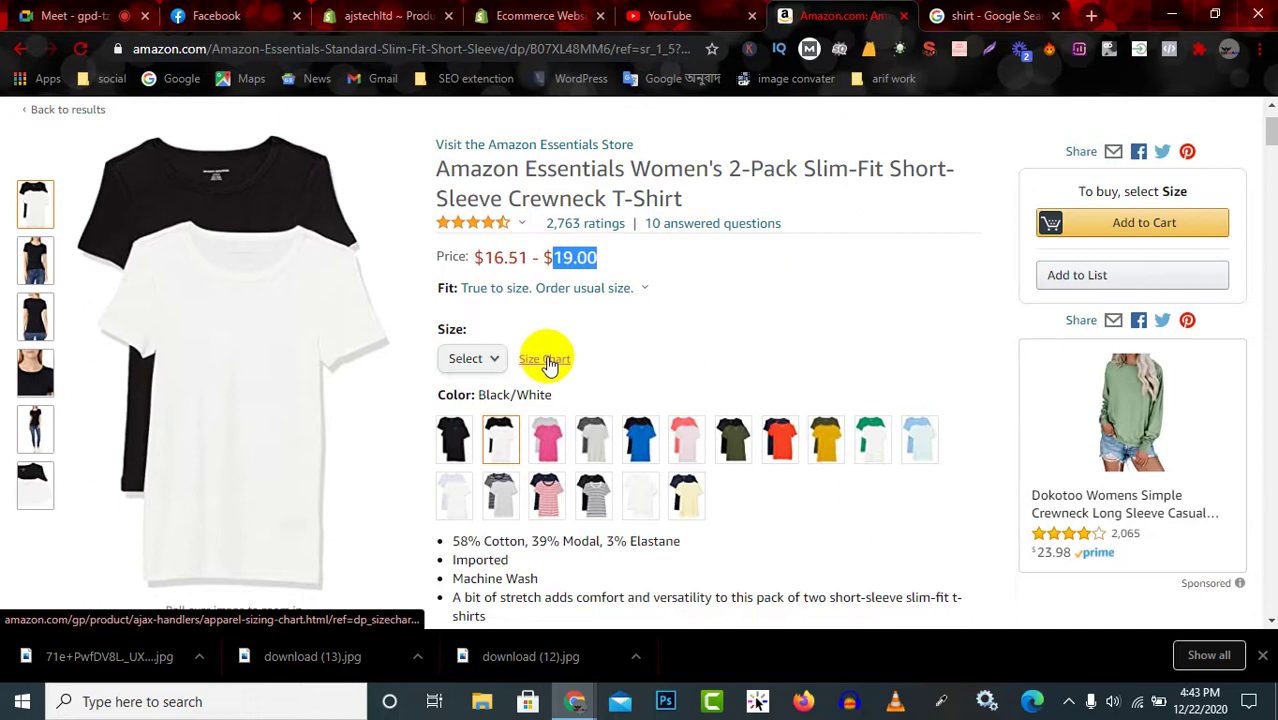
pyautogui.scroll(-3, 545, 360)
pyautogui.scroll(-3, 560, 365)
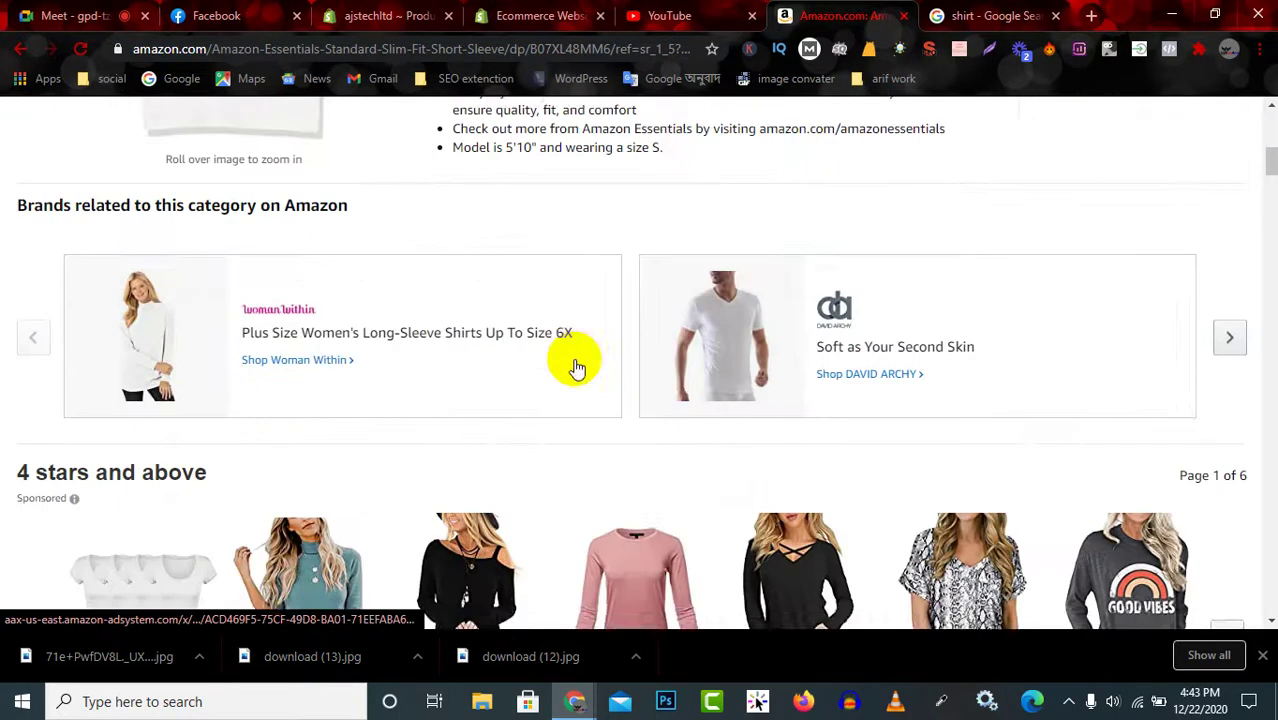
pyautogui.scroll(-3, 572, 367)
pyautogui.scroll(-1, 577, 368)
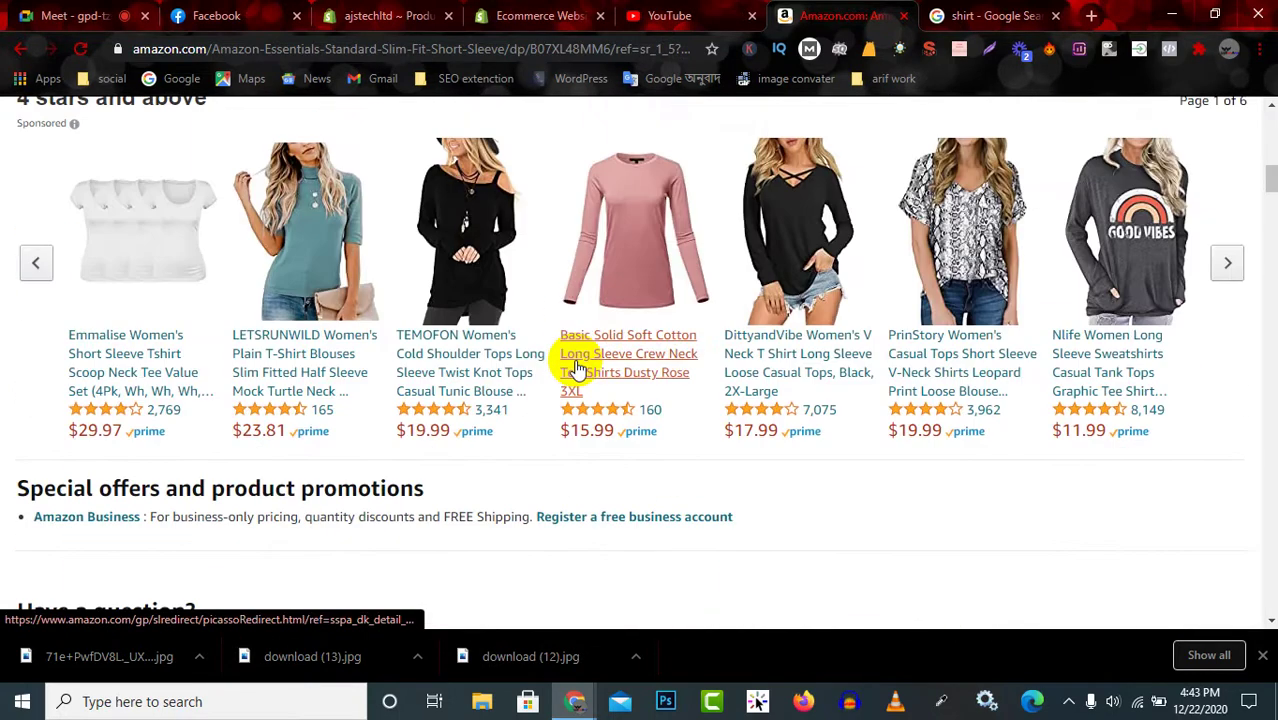
pyautogui.scroll(10, 575, 368)
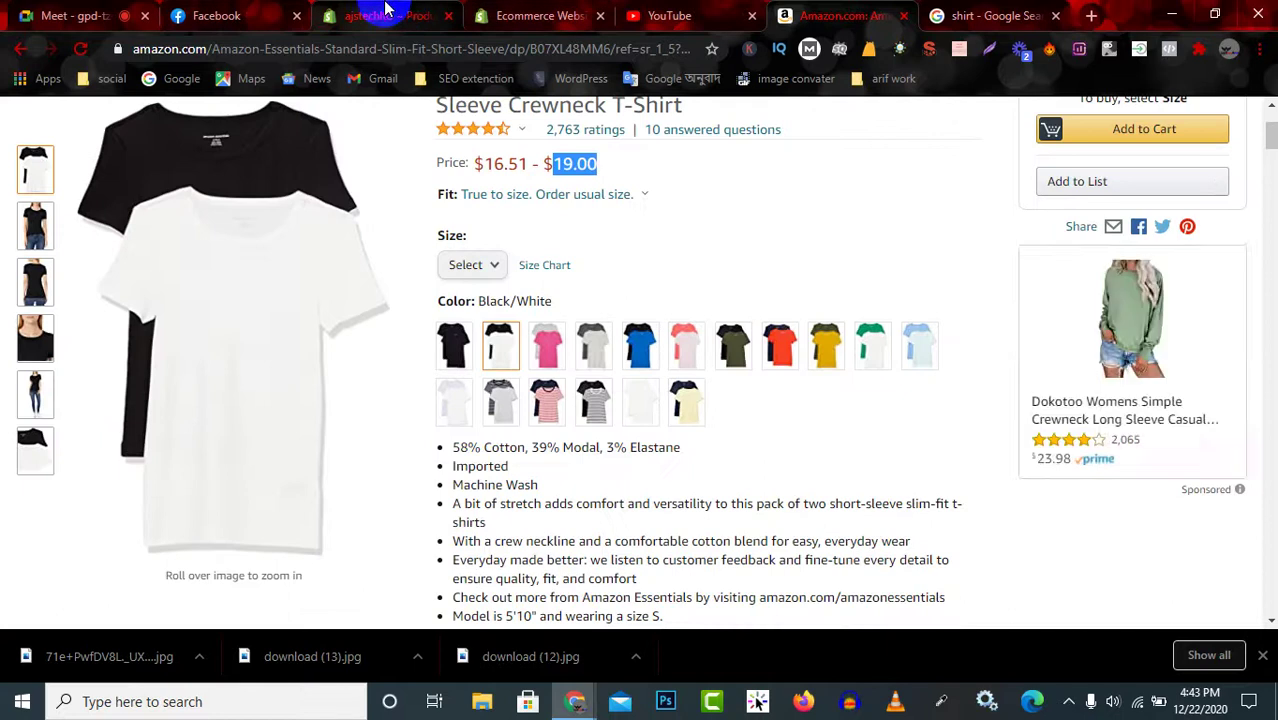
pyautogui.click(388, 11)
pyautogui.scroll(-2, 550, 385)
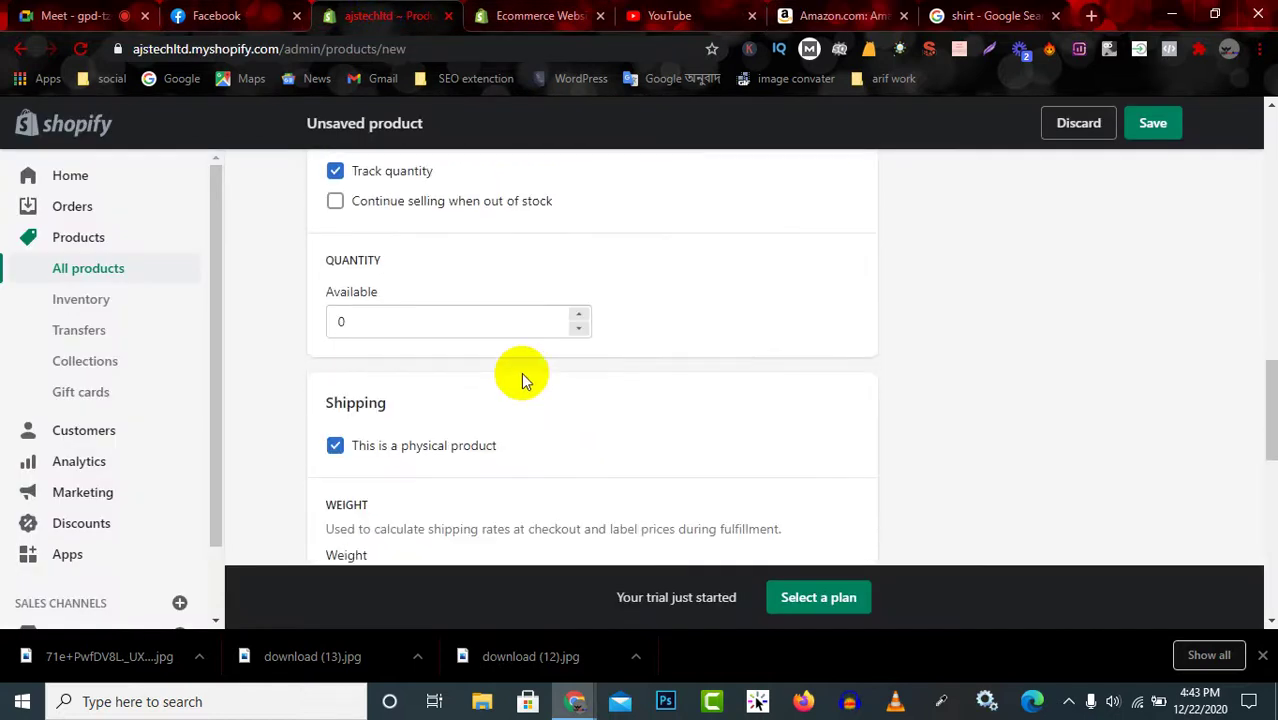
# Enter barcode 6755ebc, allow selling when out of stock, and set 2 units available.
pyautogui.scroll(3, 733, 280)
pyautogui.click(679, 400)
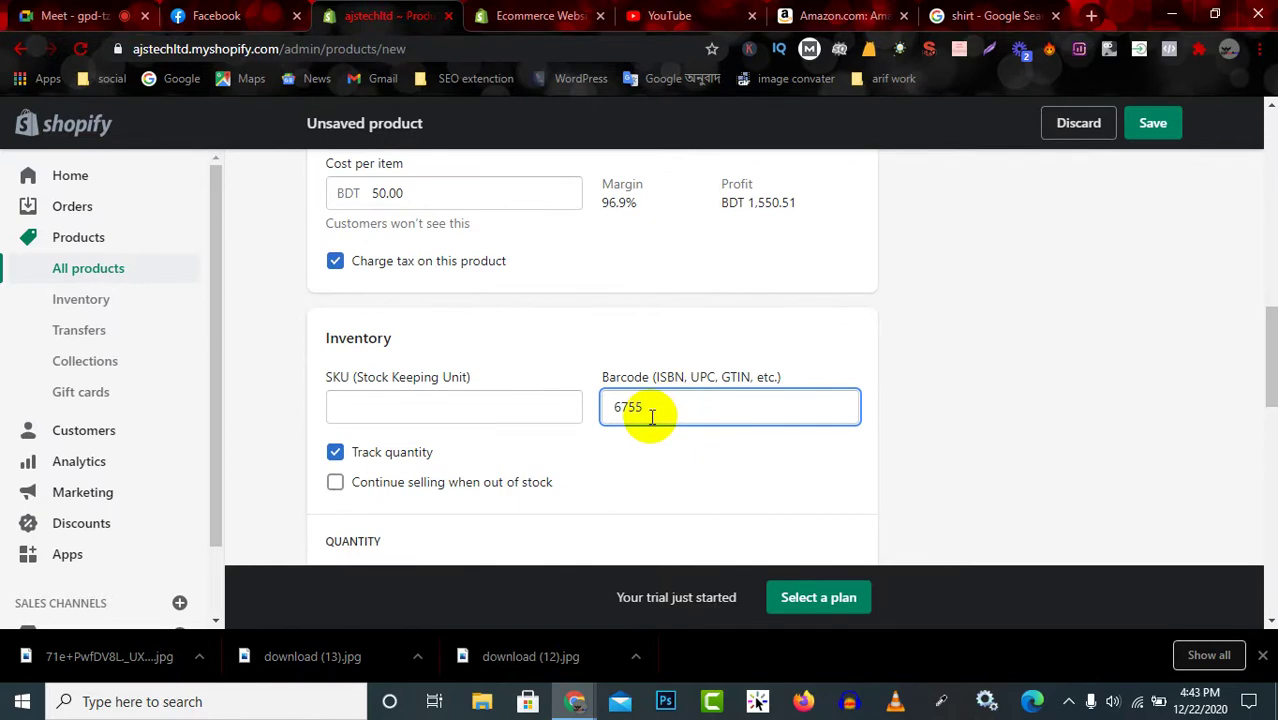
pyautogui.scroll(-3, 551, 458)
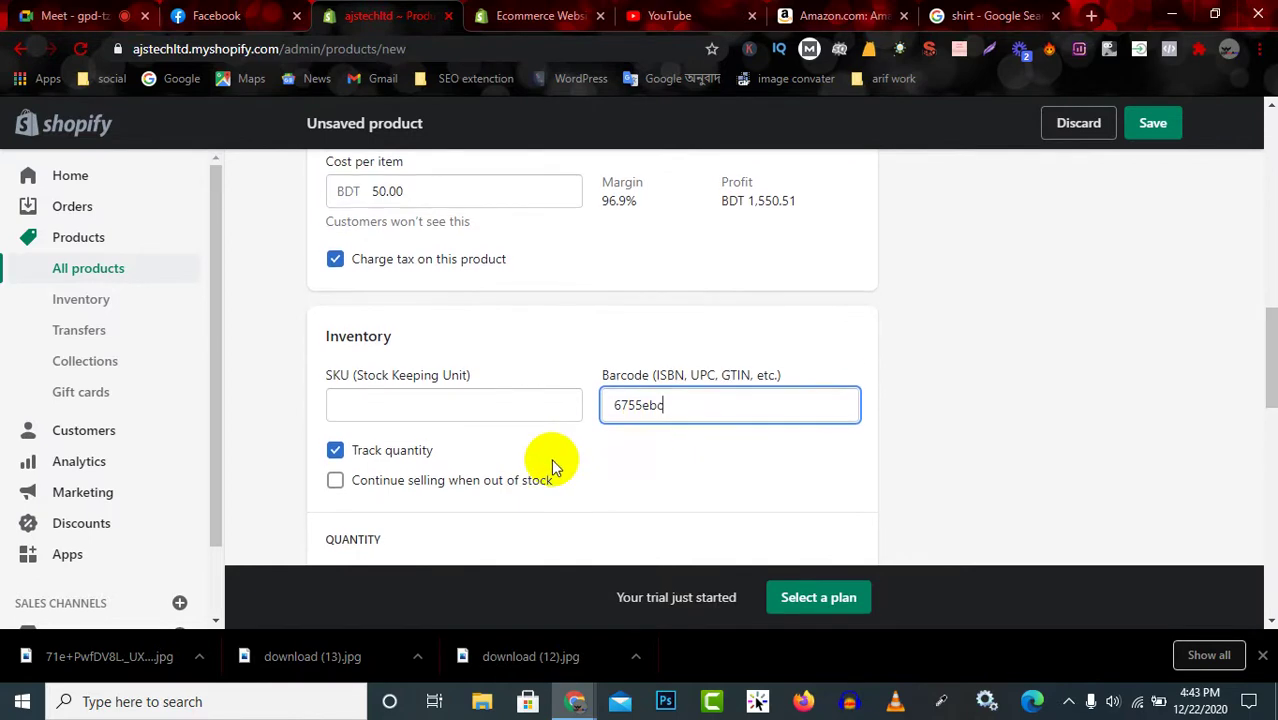
pyautogui.scroll(1, 410, 250)
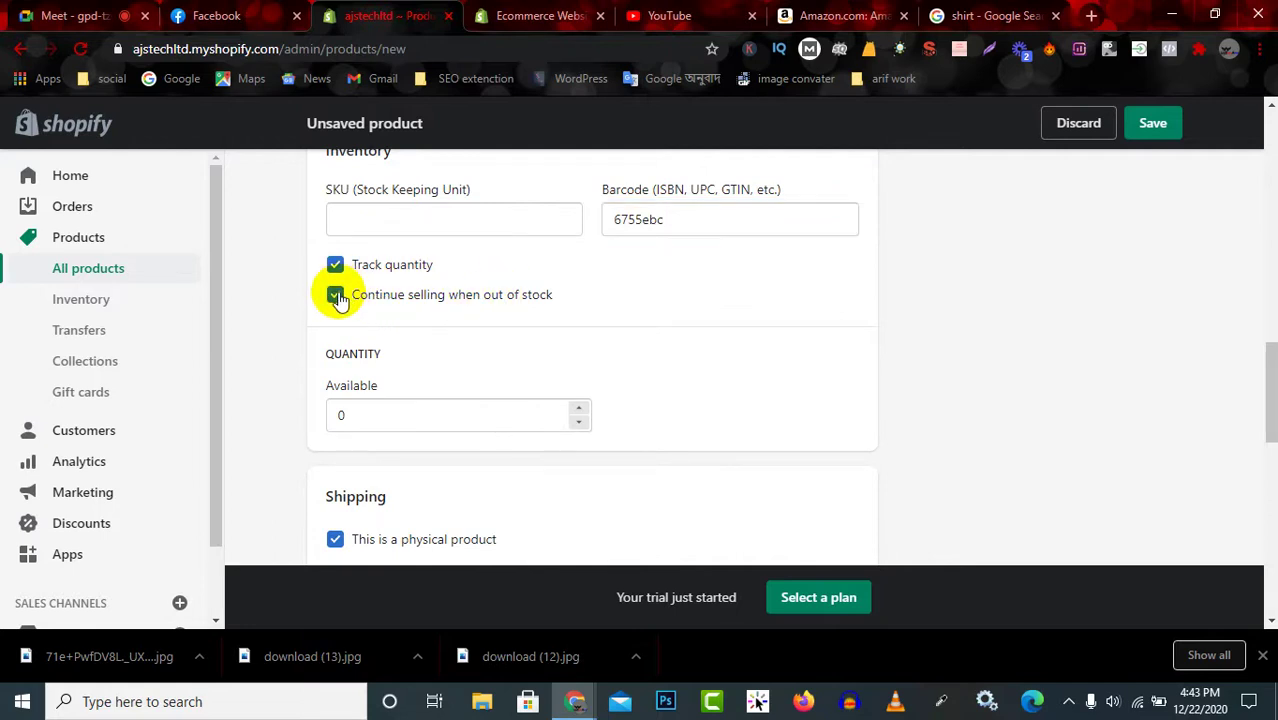
pyautogui.click(685, 219)
pyautogui.click(683, 276)
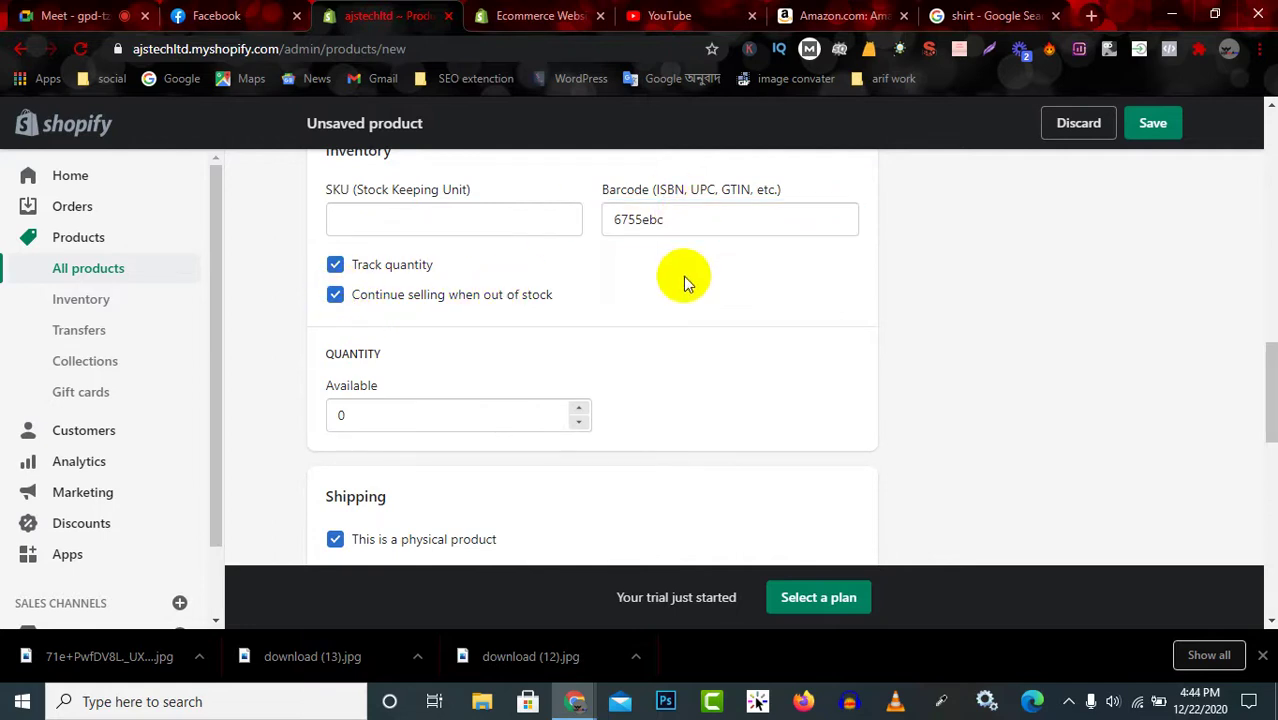
pyautogui.scroll(-3, 379, 348)
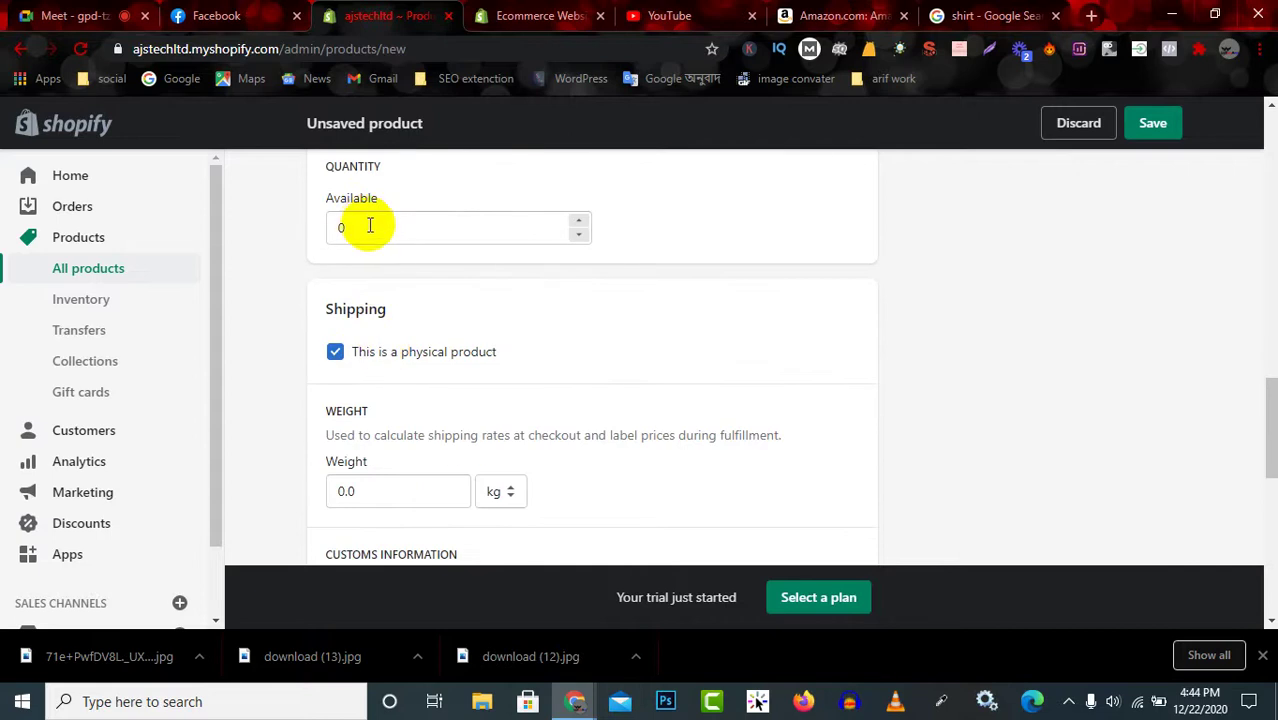
pyautogui.click(373, 230)
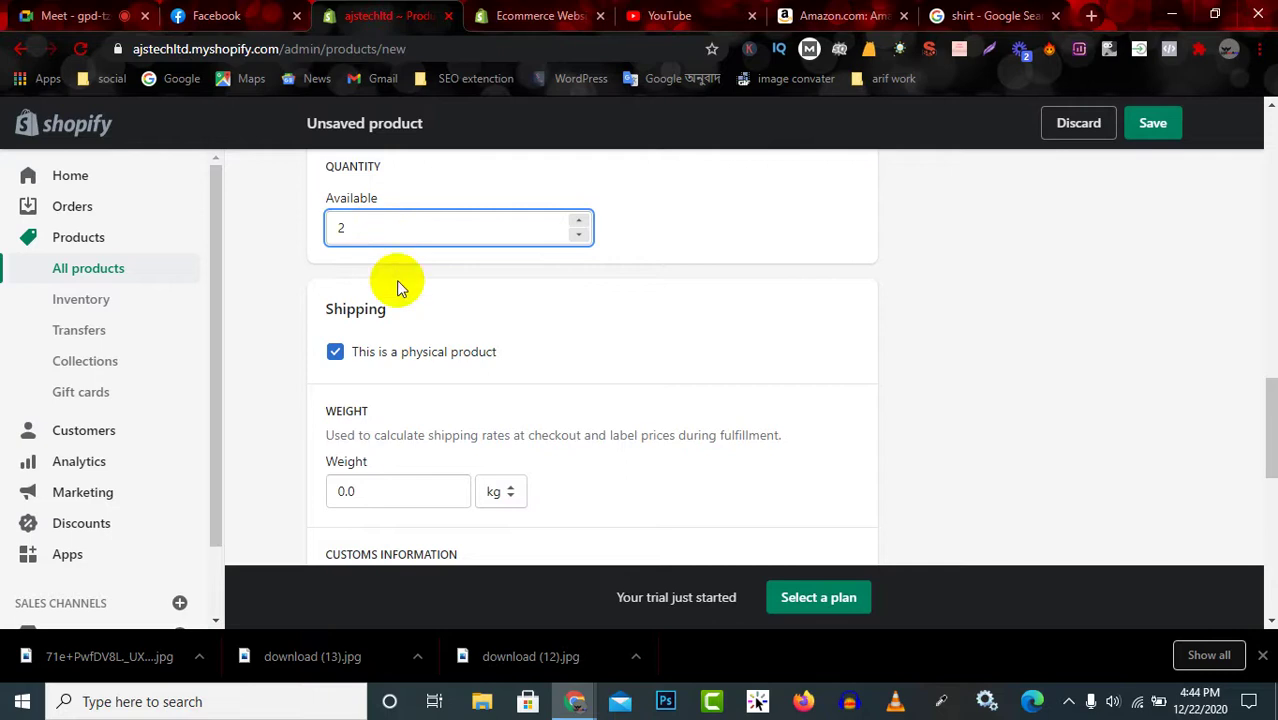
# Set the product's shipping weight to 0.500 g.
pyautogui.scroll(-1, 400, 300)
pyautogui.click(403, 403)
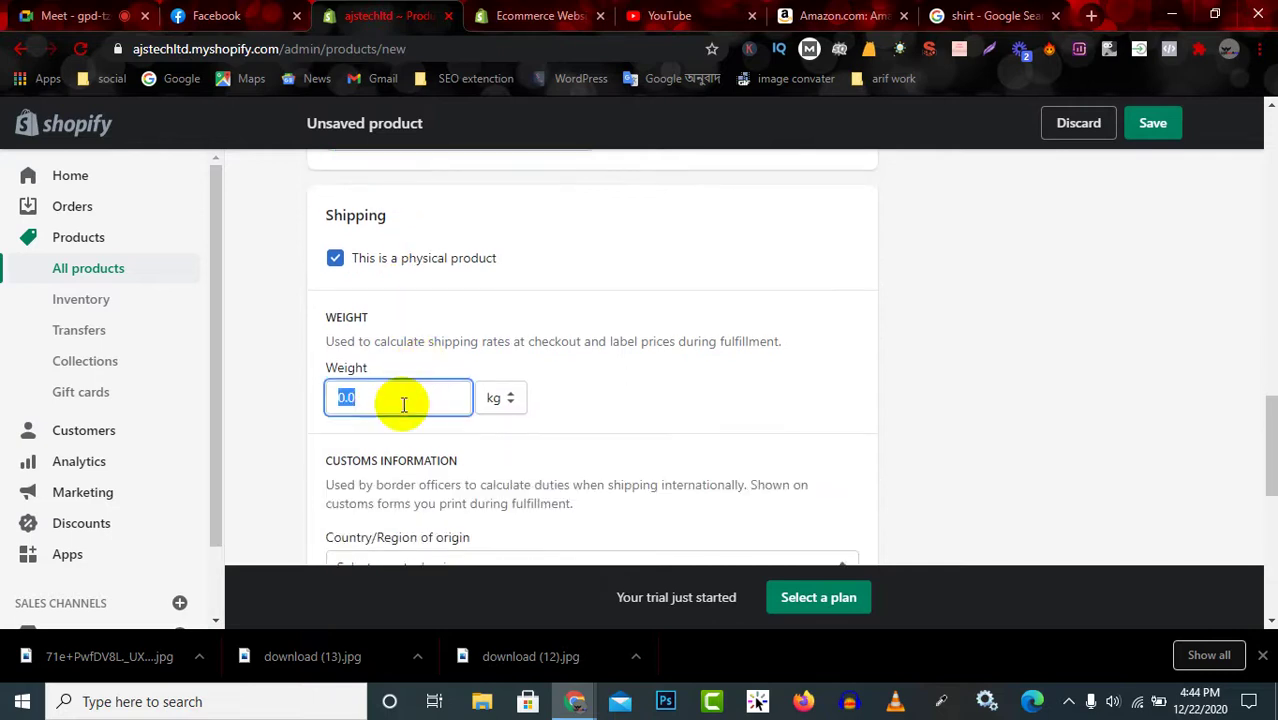
pyautogui.click(503, 399)
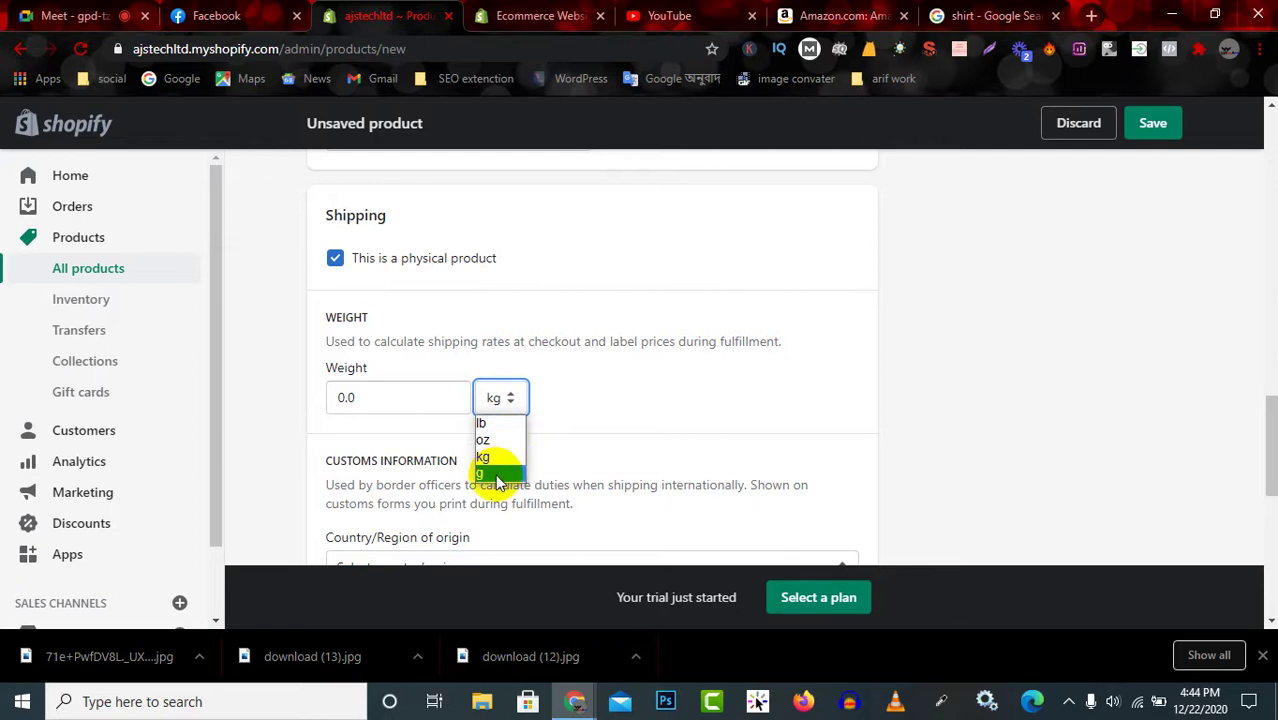
pyautogui.click(496, 474)
pyautogui.click(374, 400)
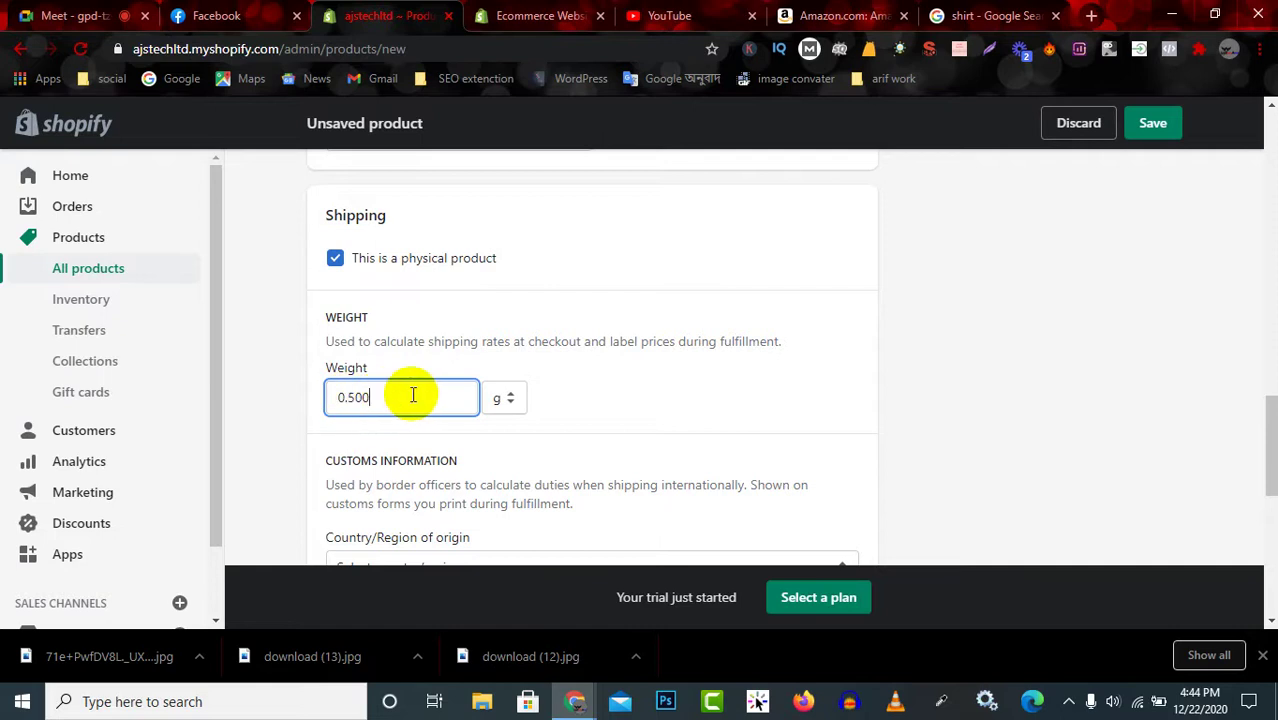
pyautogui.scroll(-1, 406, 395)
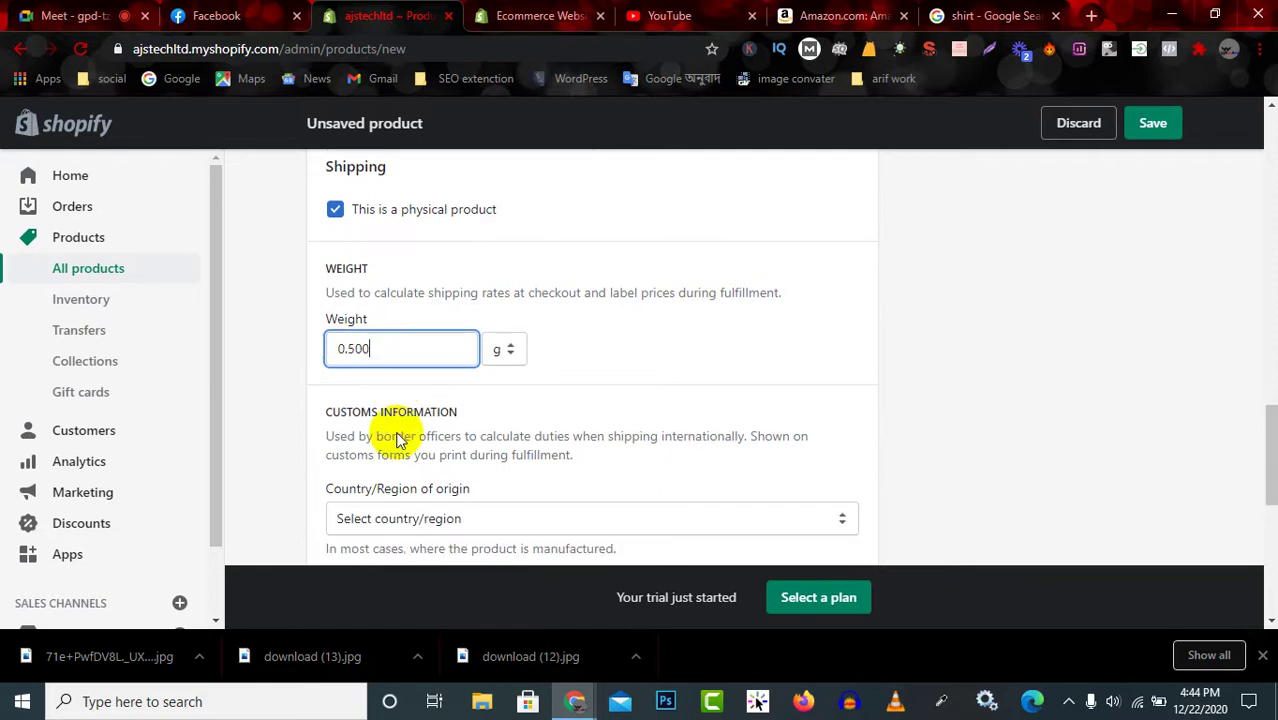
# Look over the Amazon T-shirt's description and colours, then return to the Shopify form.
pyautogui.click(815, 15)
pyautogui.scroll(-2, 575, 465)
pyautogui.scroll(-2, 582, 479)
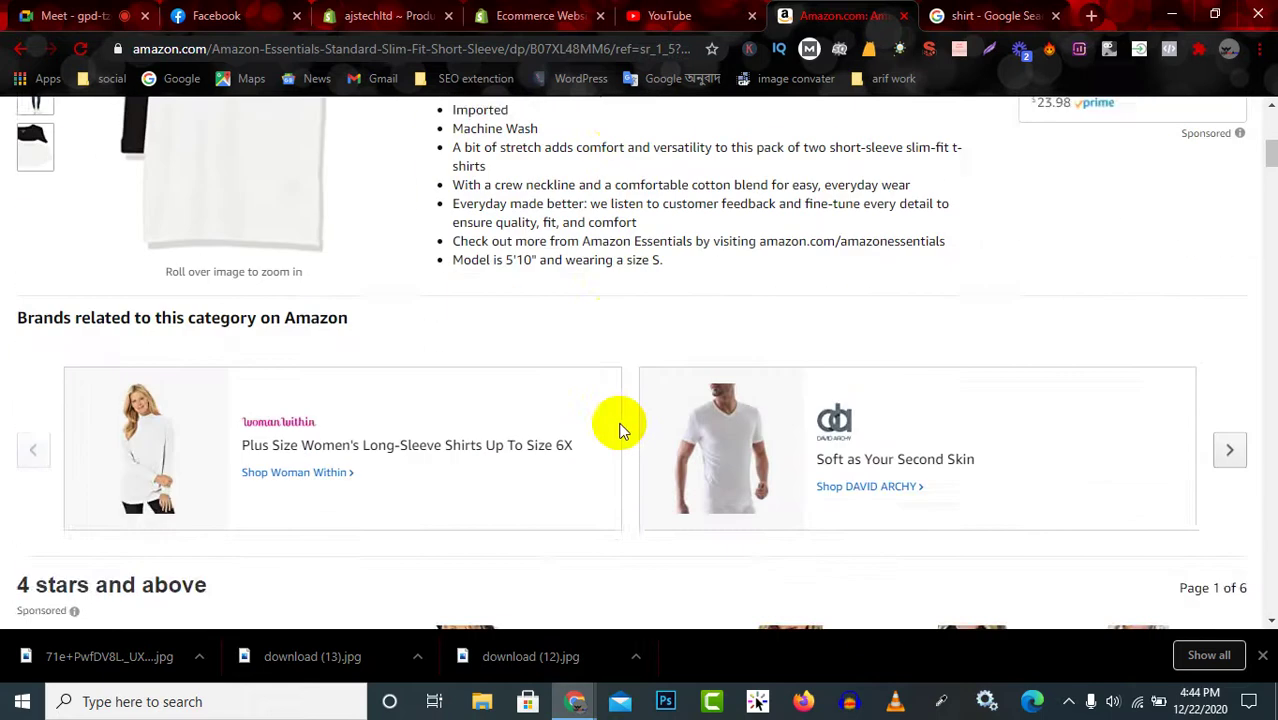
pyautogui.scroll(2, 619, 428)
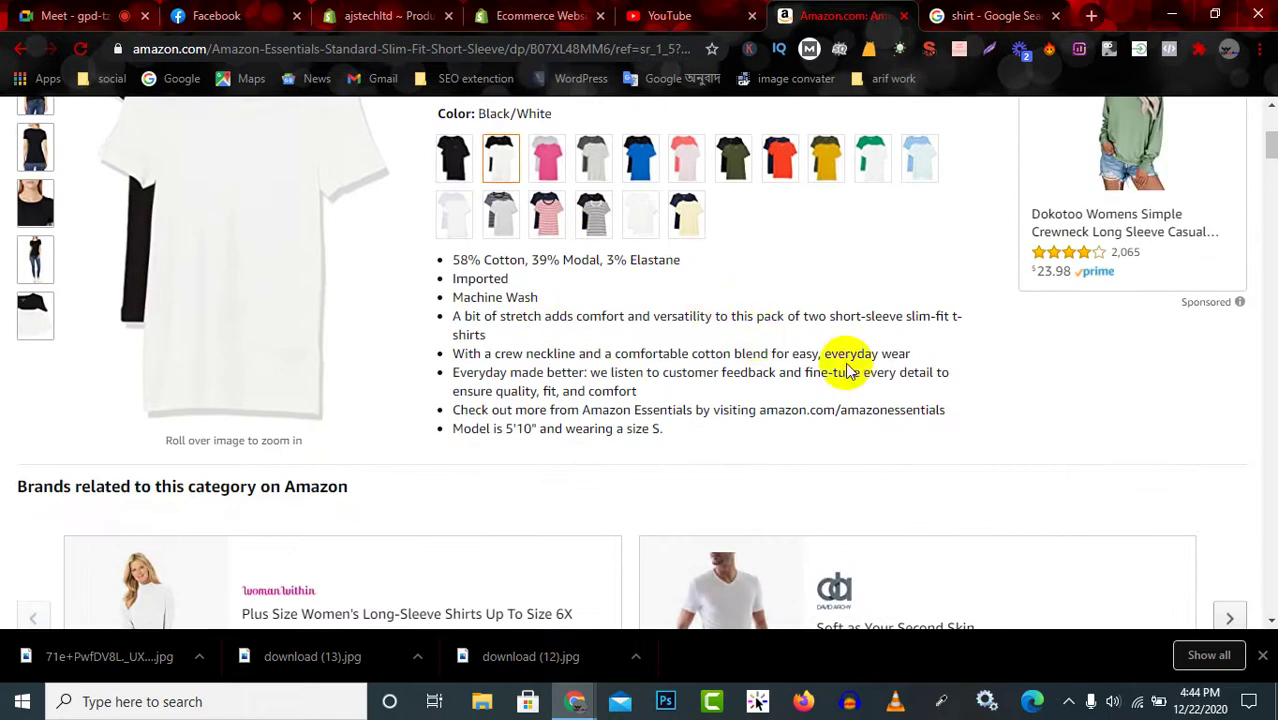
pyautogui.scroll(1, 845, 368)
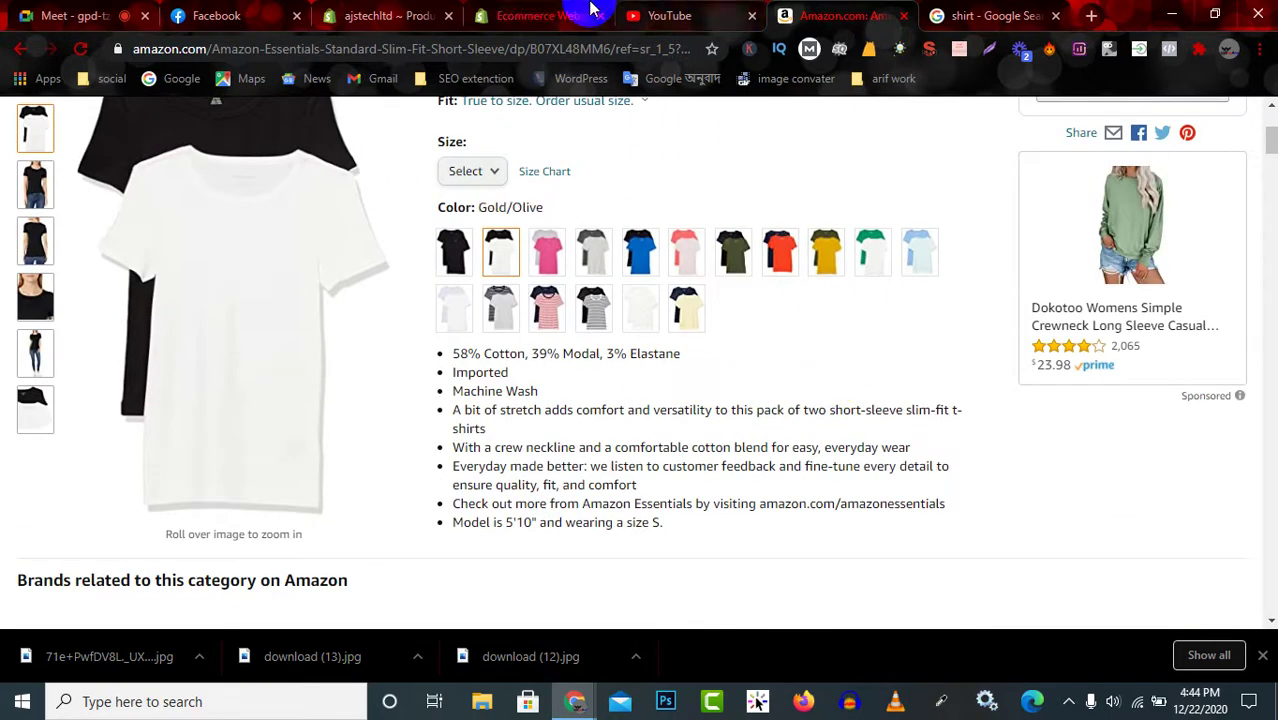
pyautogui.click(385, 15)
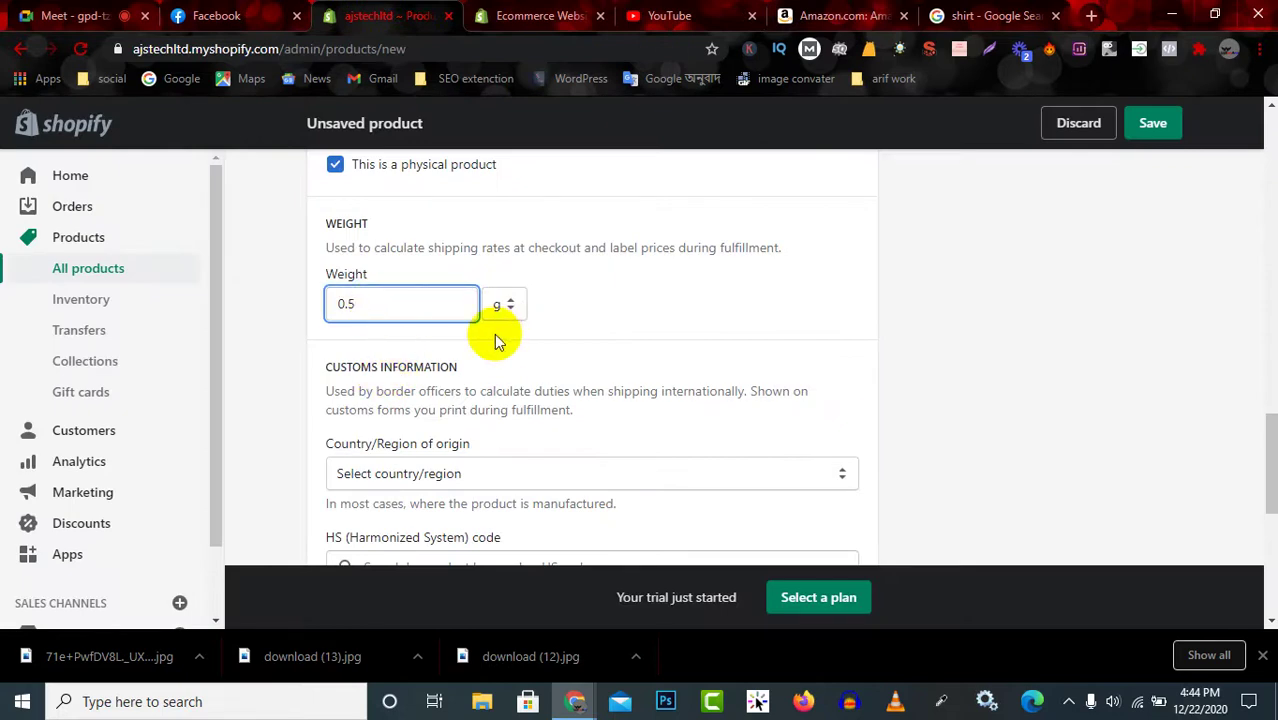
# Correct the weight value and set the country of origin to Bangladesh.
pyautogui.moveTo(343, 302); pyautogui.dragTo(327, 311)
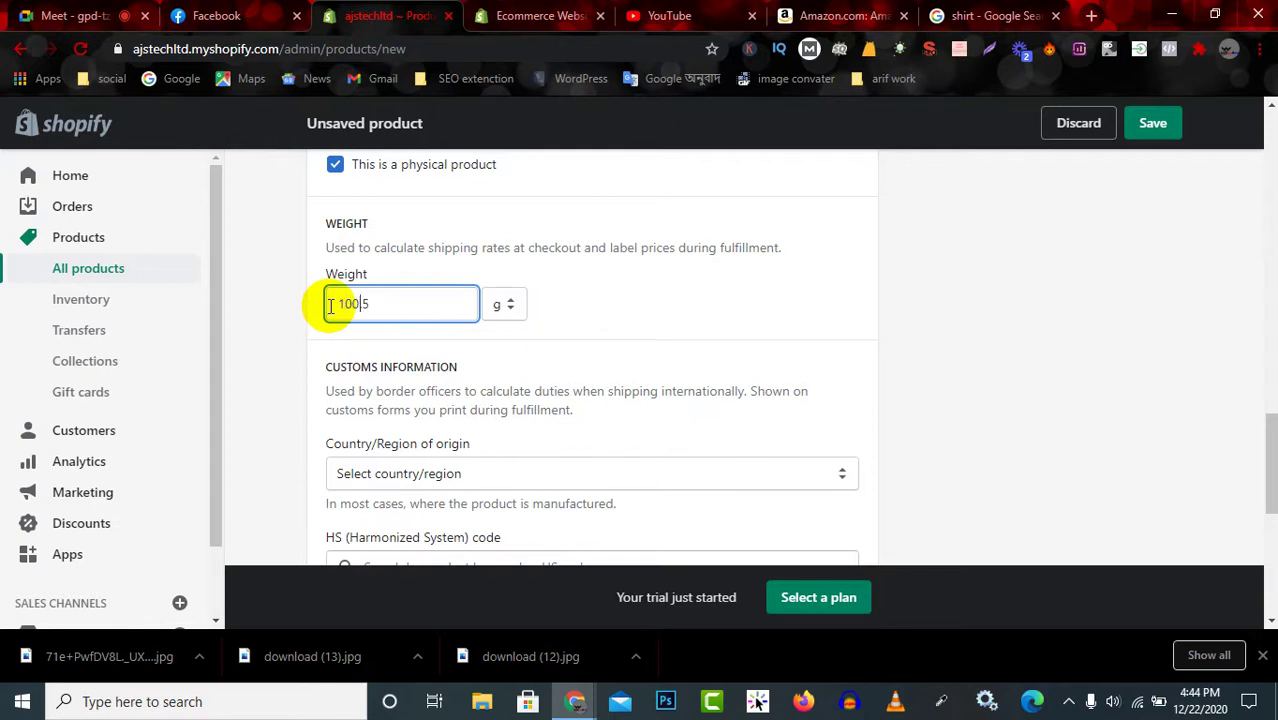
pyautogui.write('100')
pyautogui.click(428, 302)
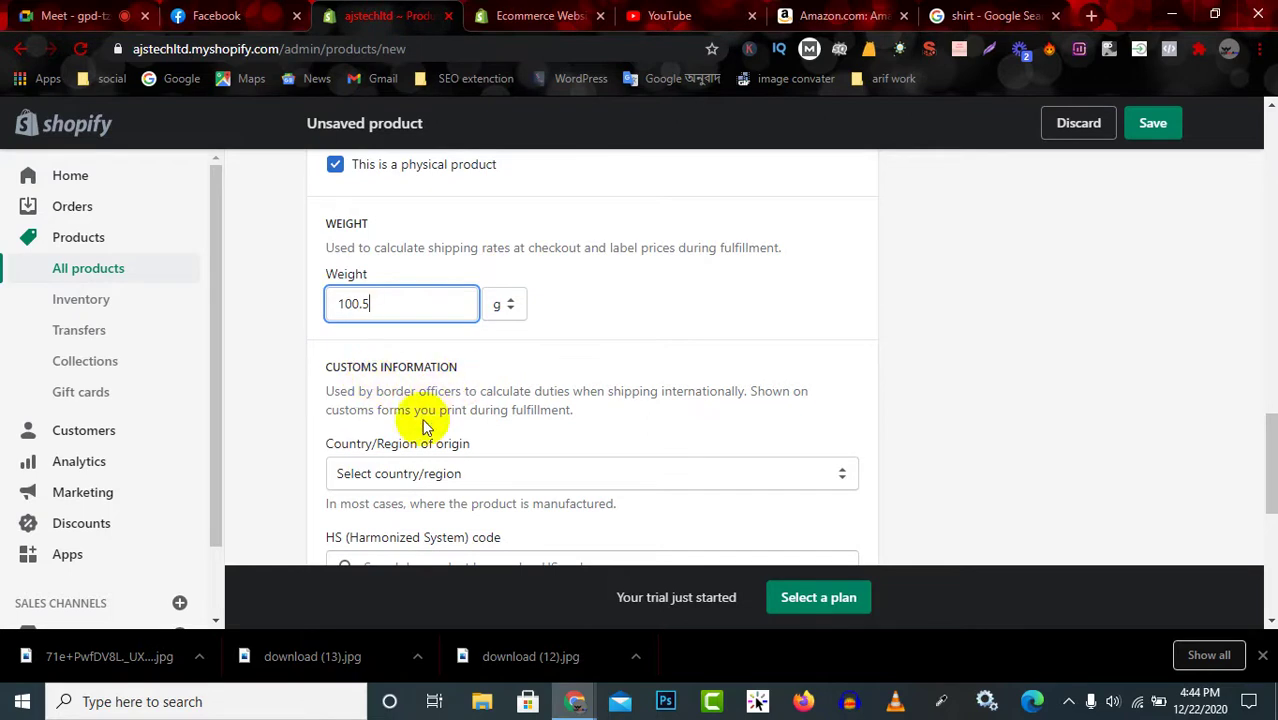
pyautogui.scroll(-1, 423, 427)
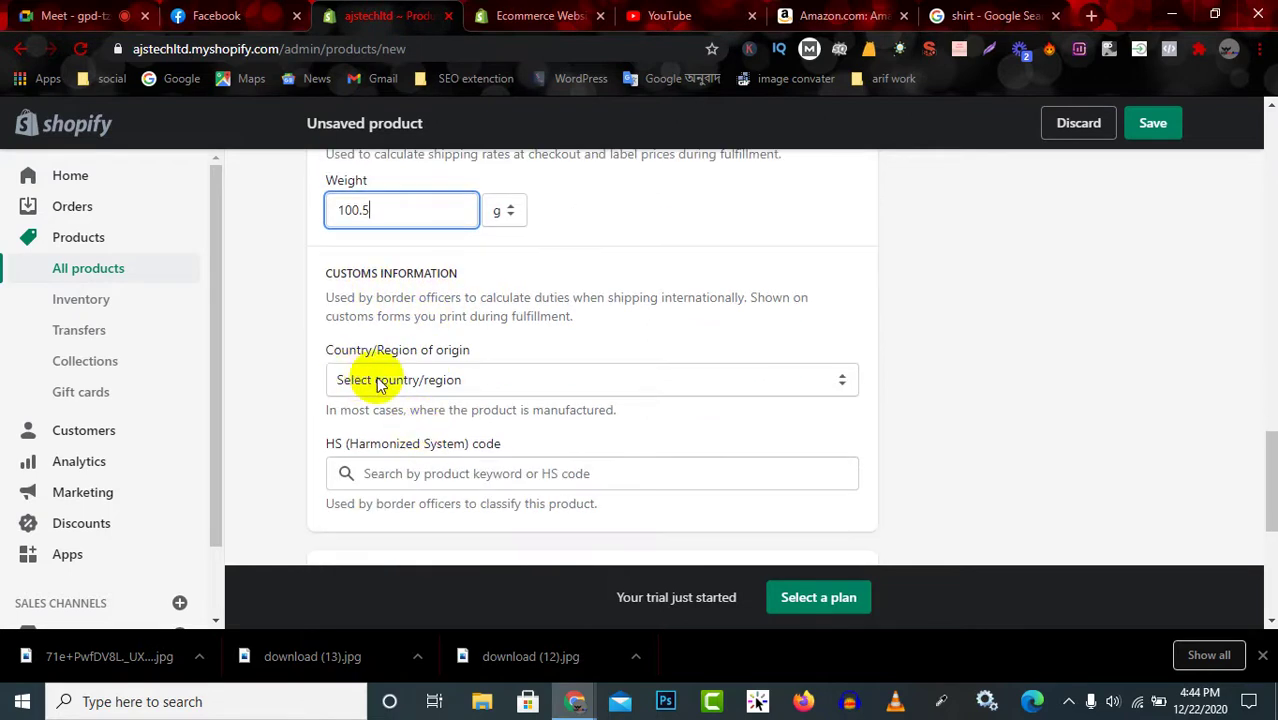
pyautogui.click(478, 380)
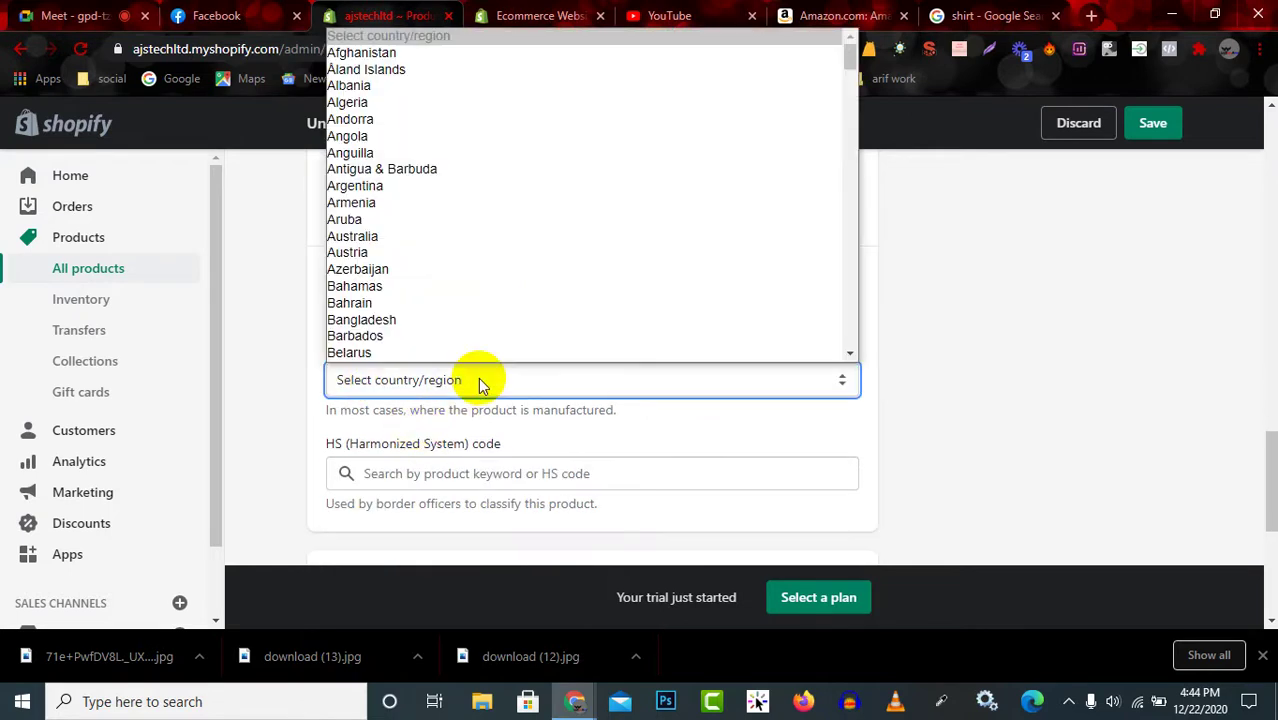
pyautogui.click(406, 318)
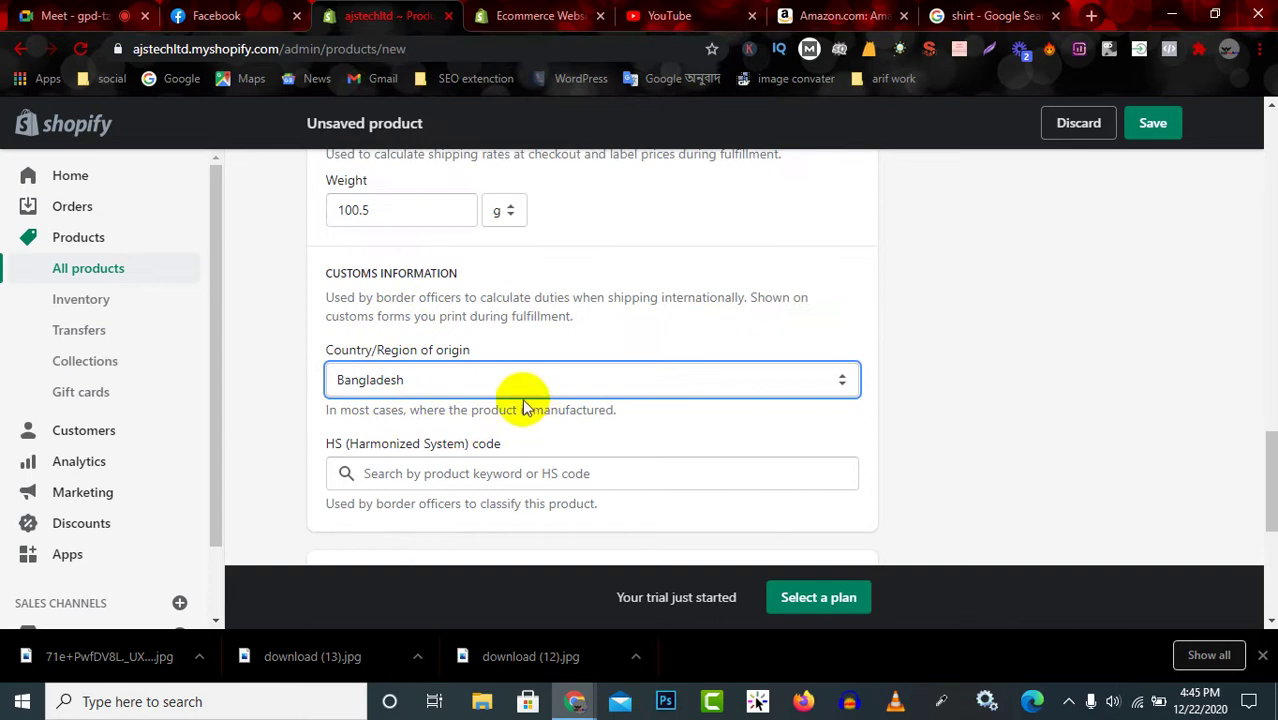
# Enter HS code 1000001 and dismiss the code suggestions.
pyautogui.scroll(-1, 523, 408)
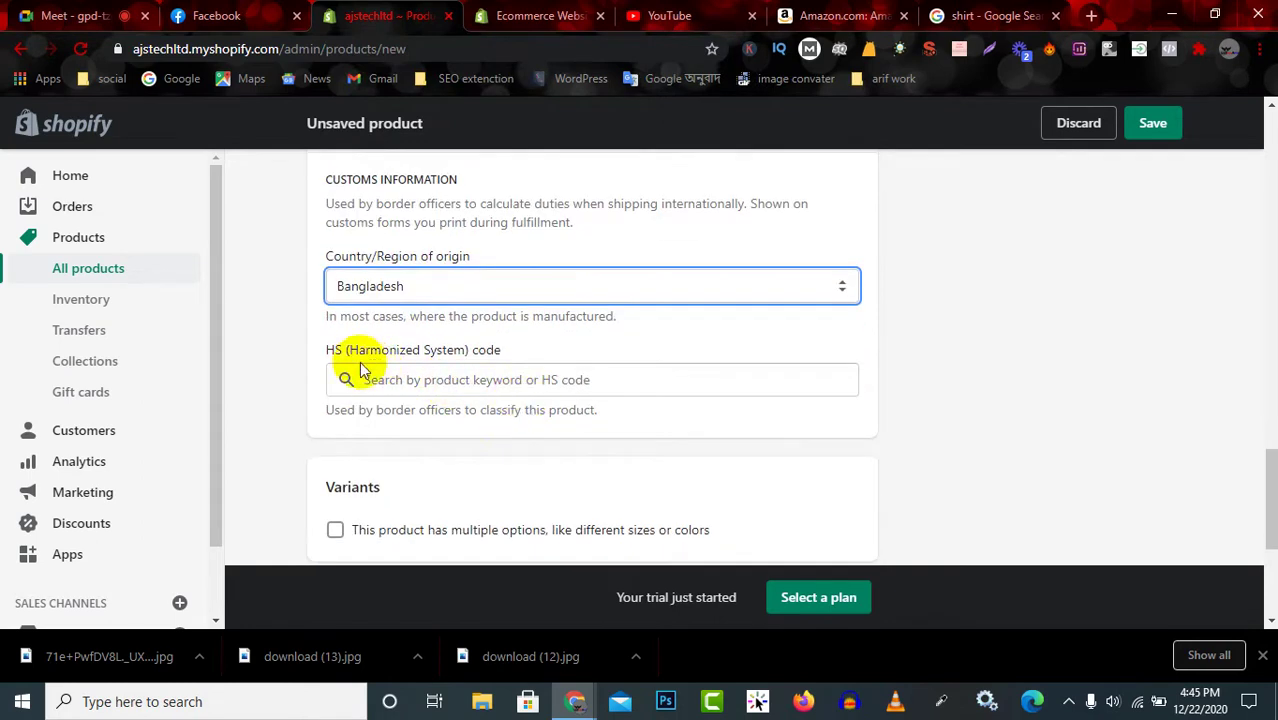
pyautogui.moveTo(352, 352); pyautogui.dragTo(506, 362)
pyautogui.click(502, 362)
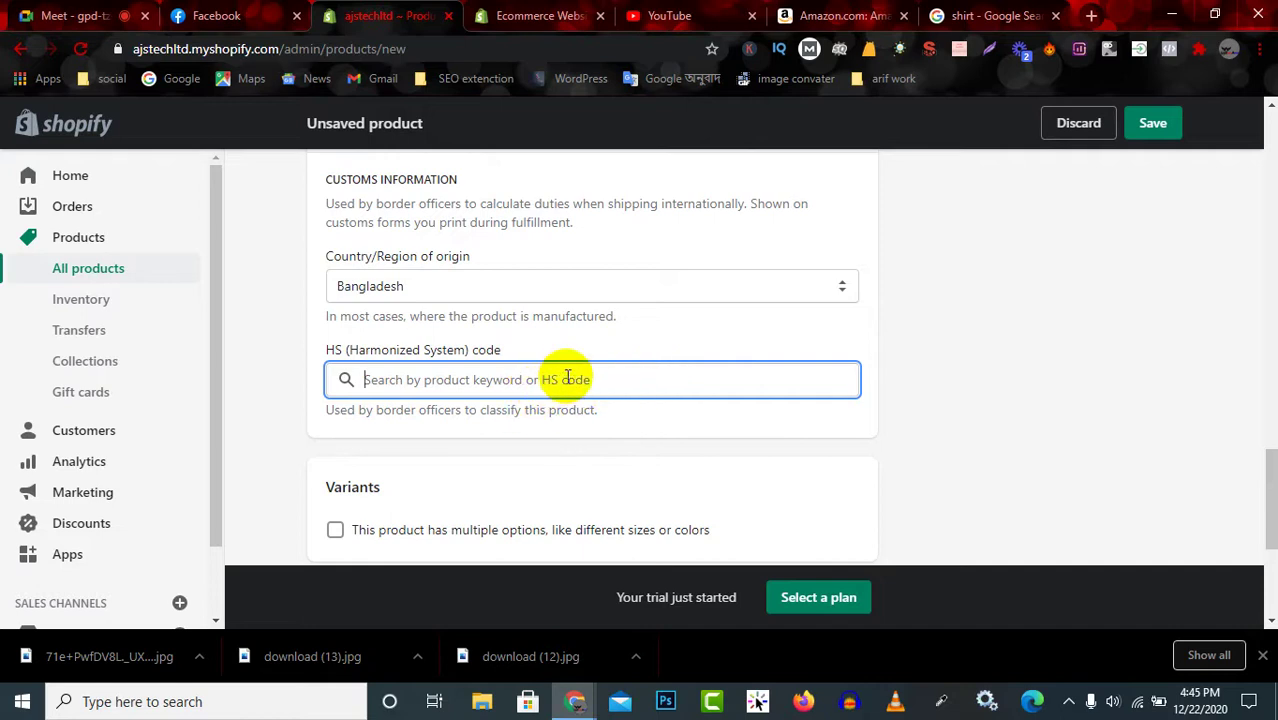
pyautogui.write('1000001')
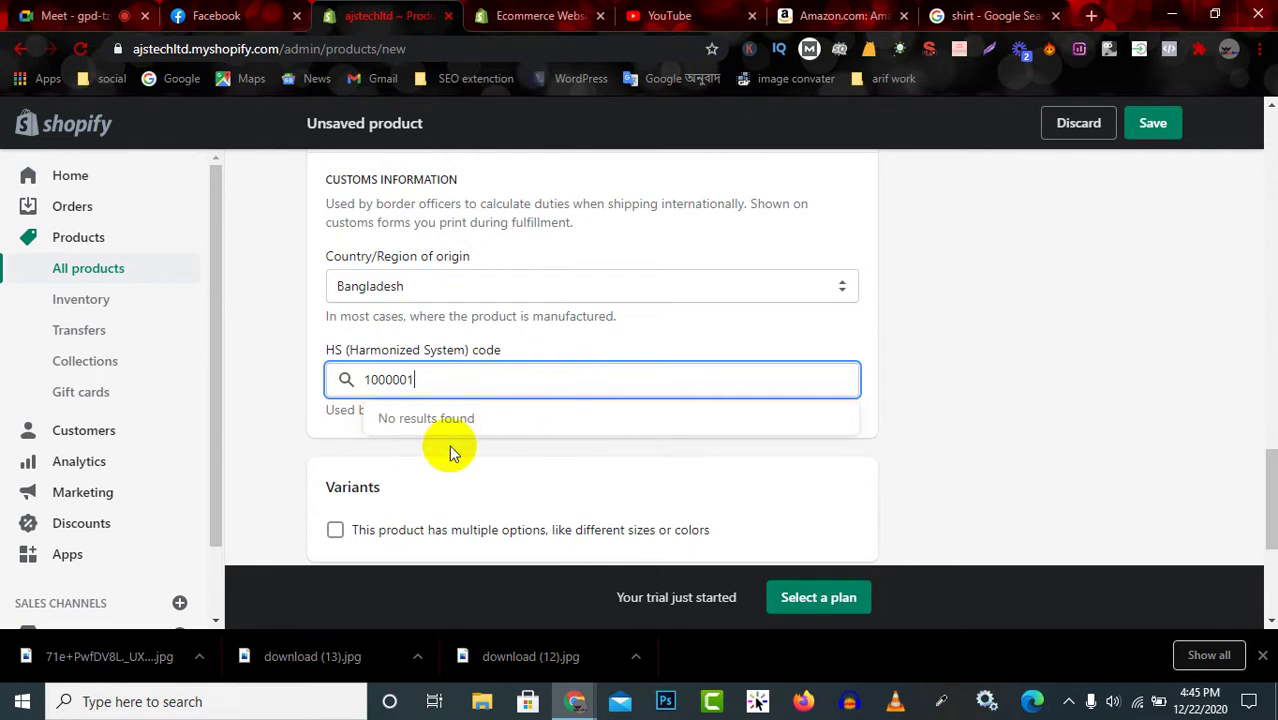
pyautogui.click(449, 452)
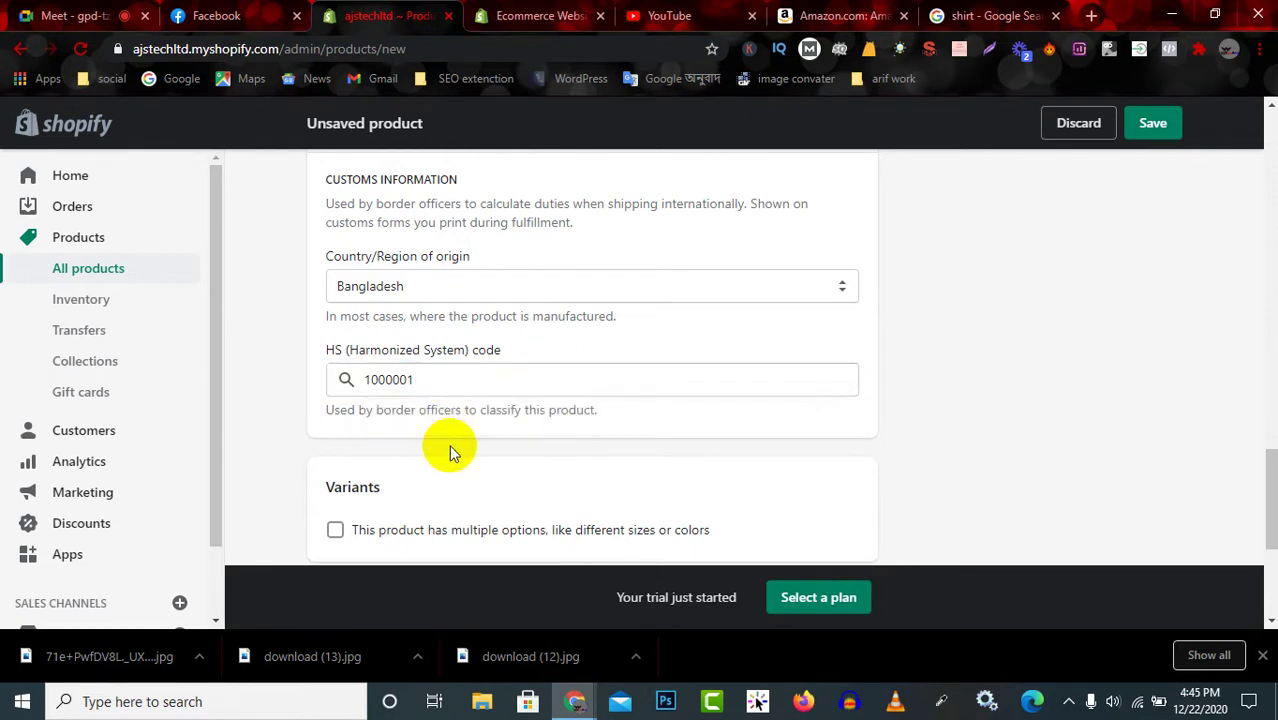
# Enable multiple product options and keep Size as the Option 1 name.
pyautogui.scroll(-2, 453, 425)
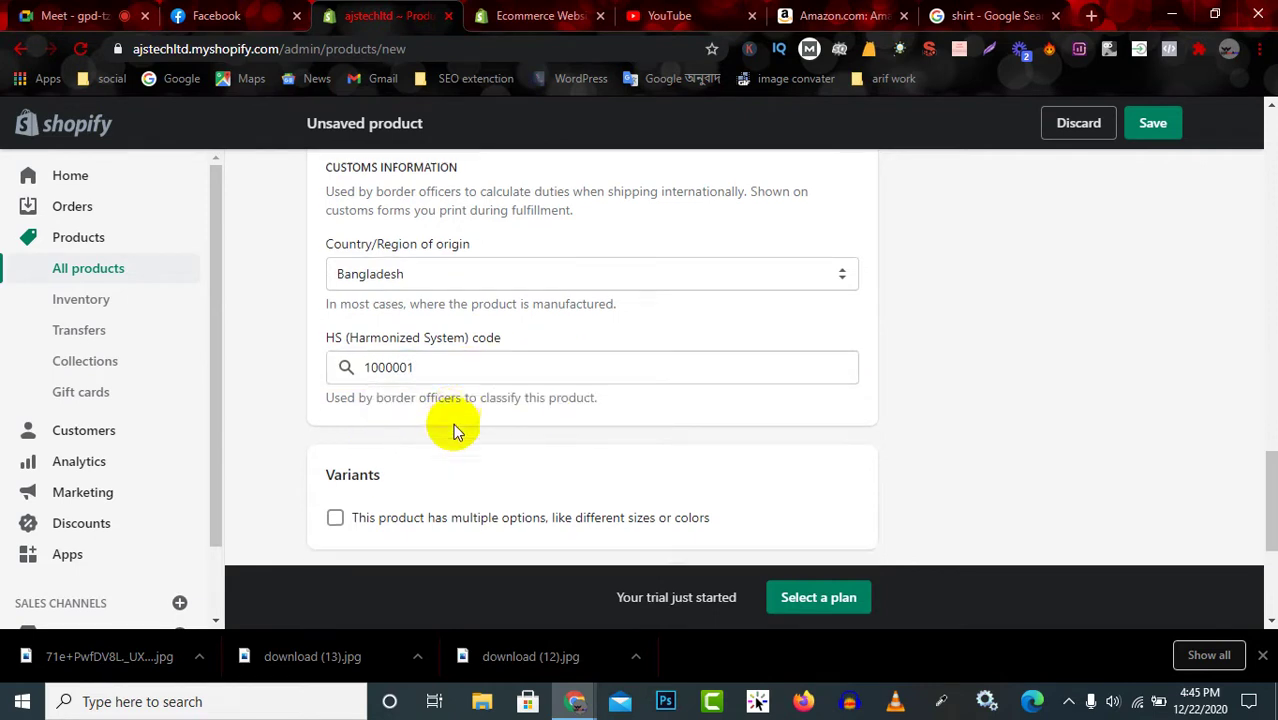
pyautogui.click(336, 344)
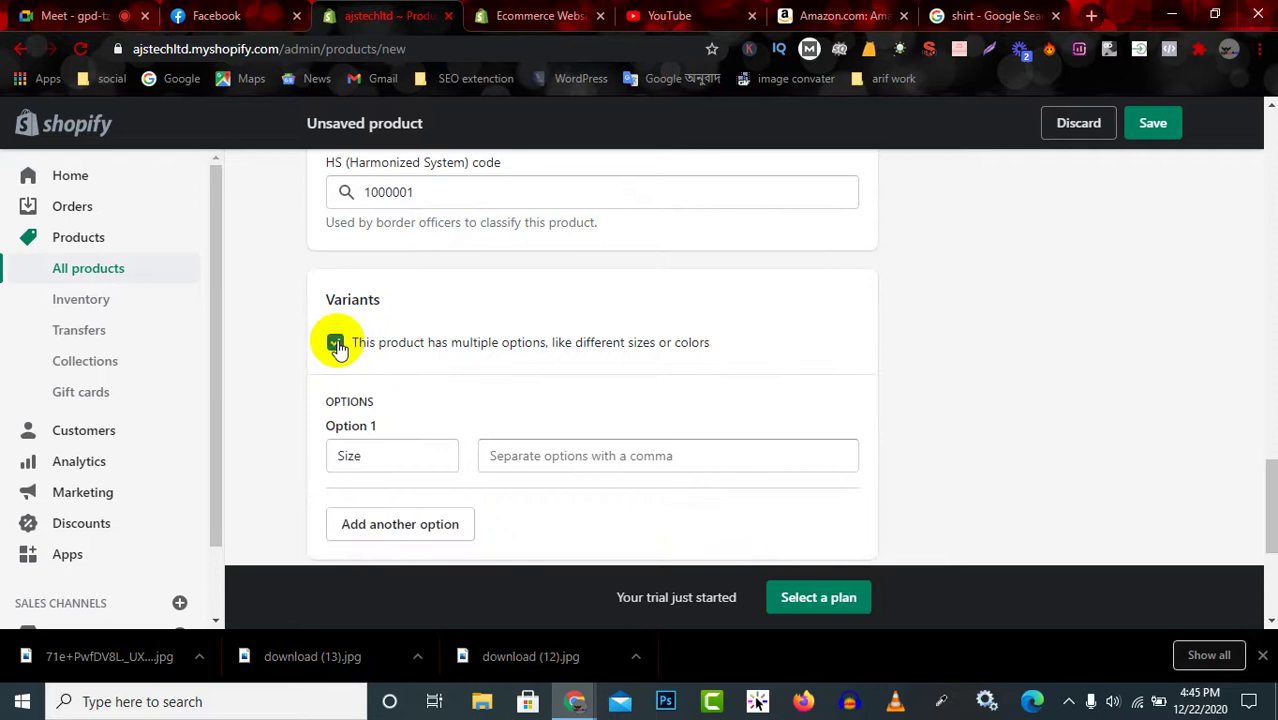
pyautogui.click(336, 344)
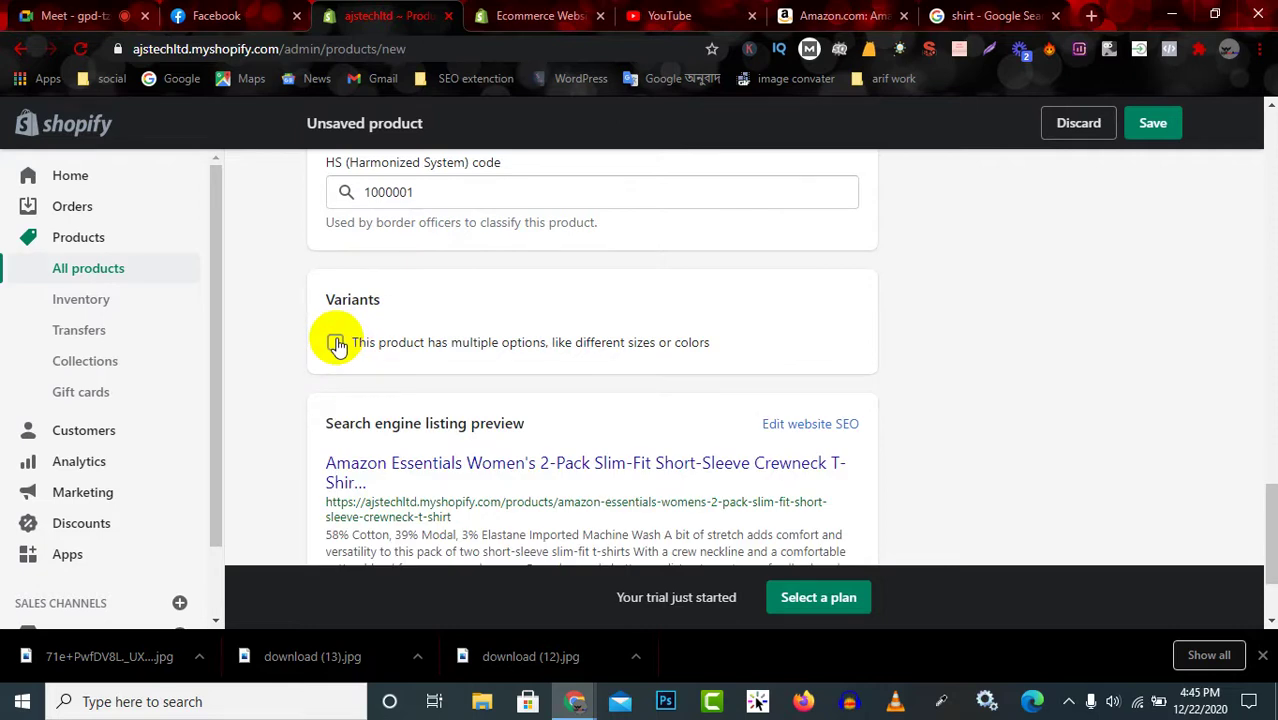
pyautogui.click(336, 343)
pyautogui.moveTo(345, 341); pyautogui.dragTo(707, 345)
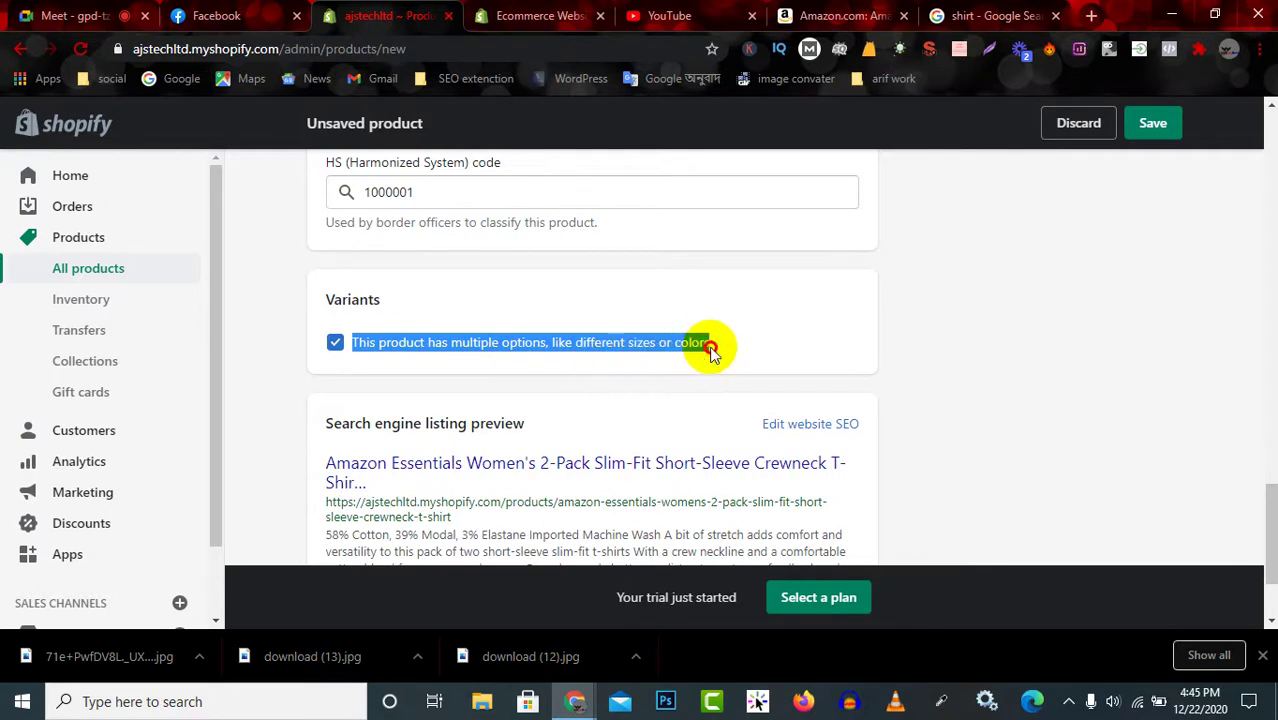
pyautogui.click(336, 344)
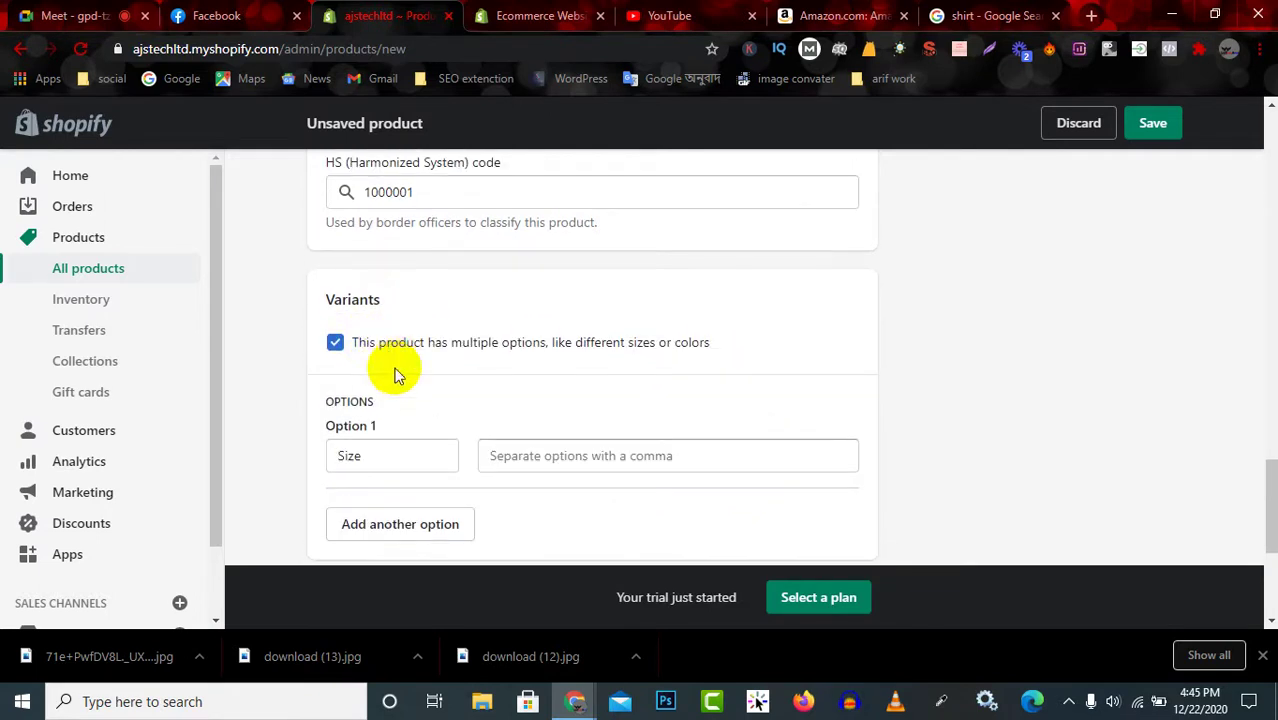
pyautogui.scroll(-2, 380, 371)
pyautogui.click(385, 265)
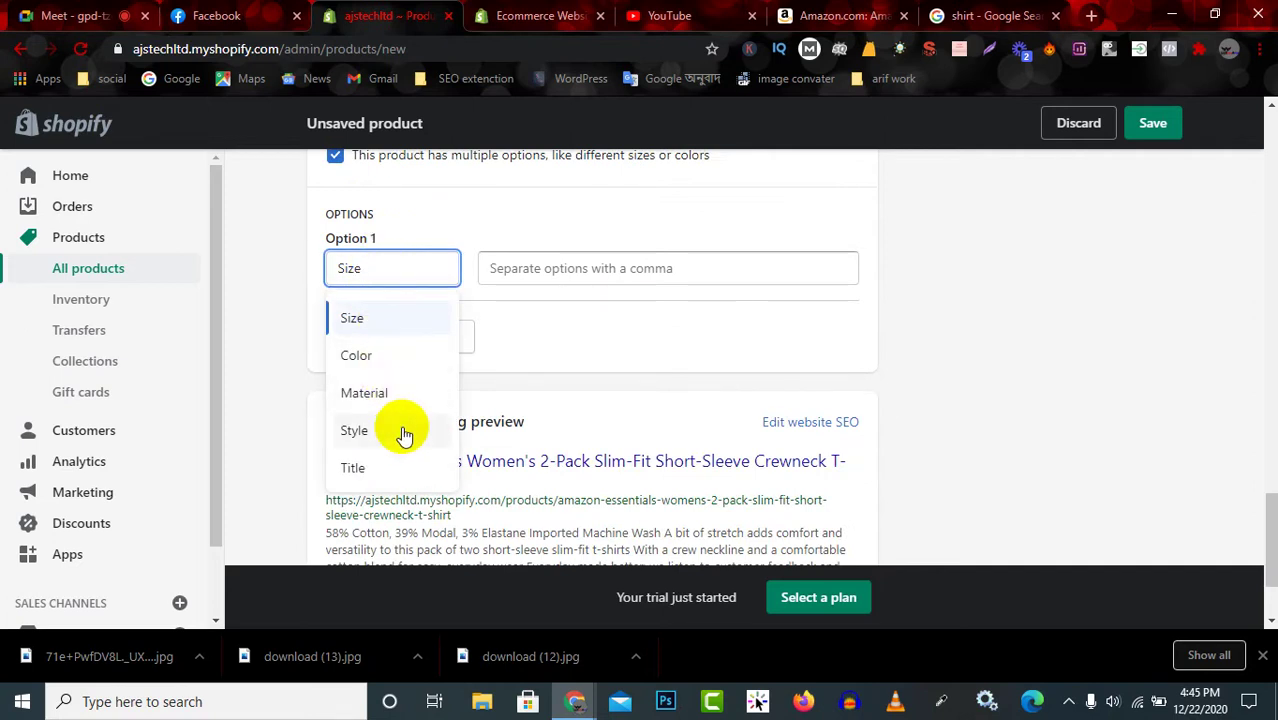
pyautogui.click(397, 319)
pyautogui.click(540, 269)
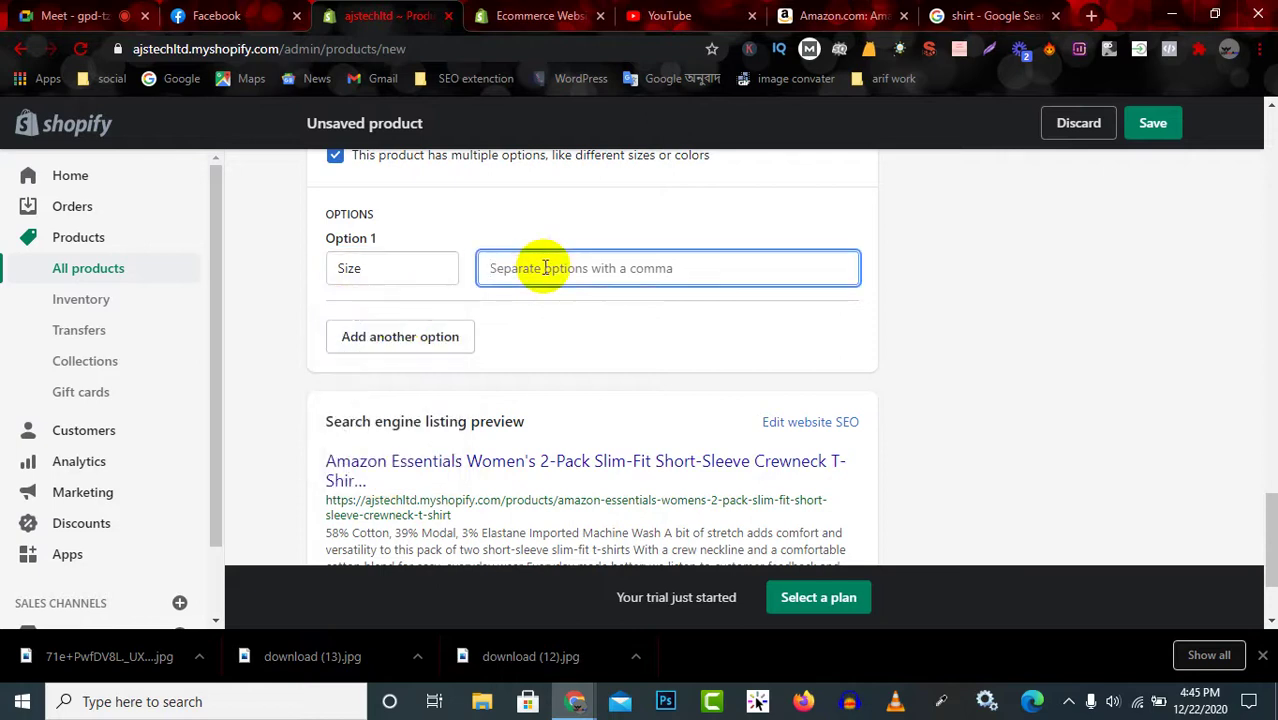
pyautogui.click(832, 15)
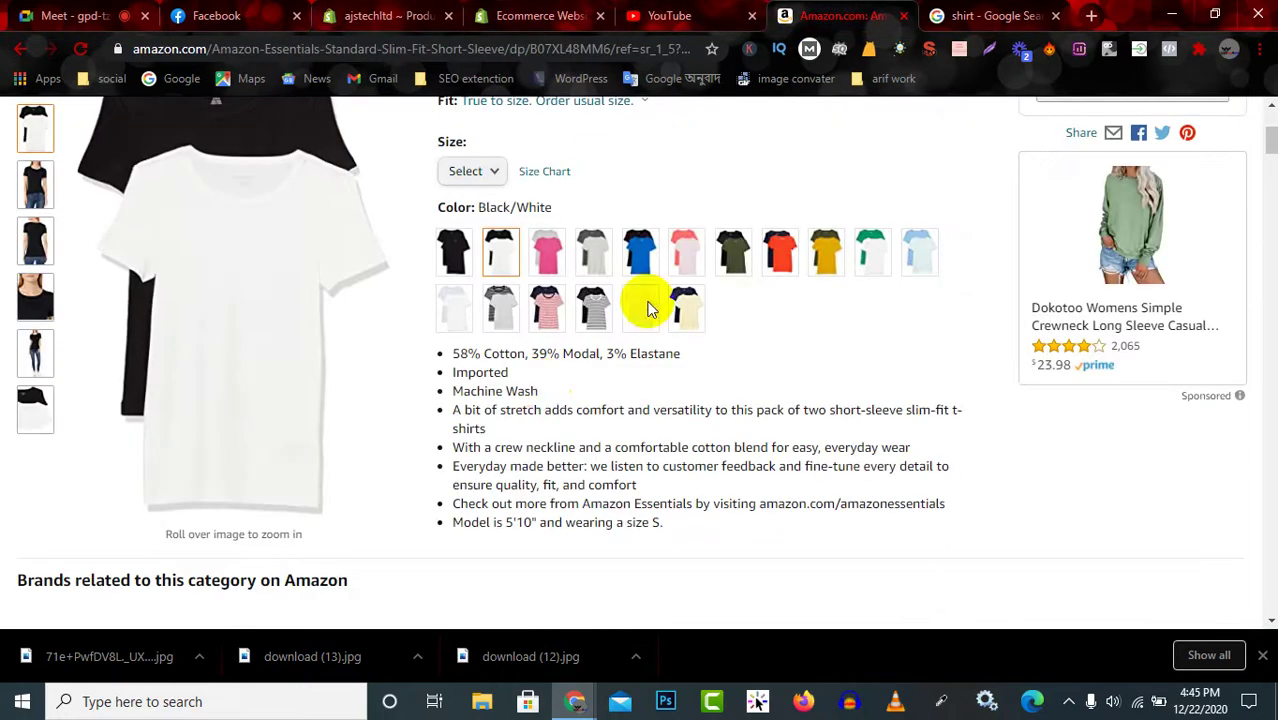
# Copy the XX-Small to XX-Large rows from Amazon's size chart, then return to the Shopify form.
pyautogui.click(549, 172)
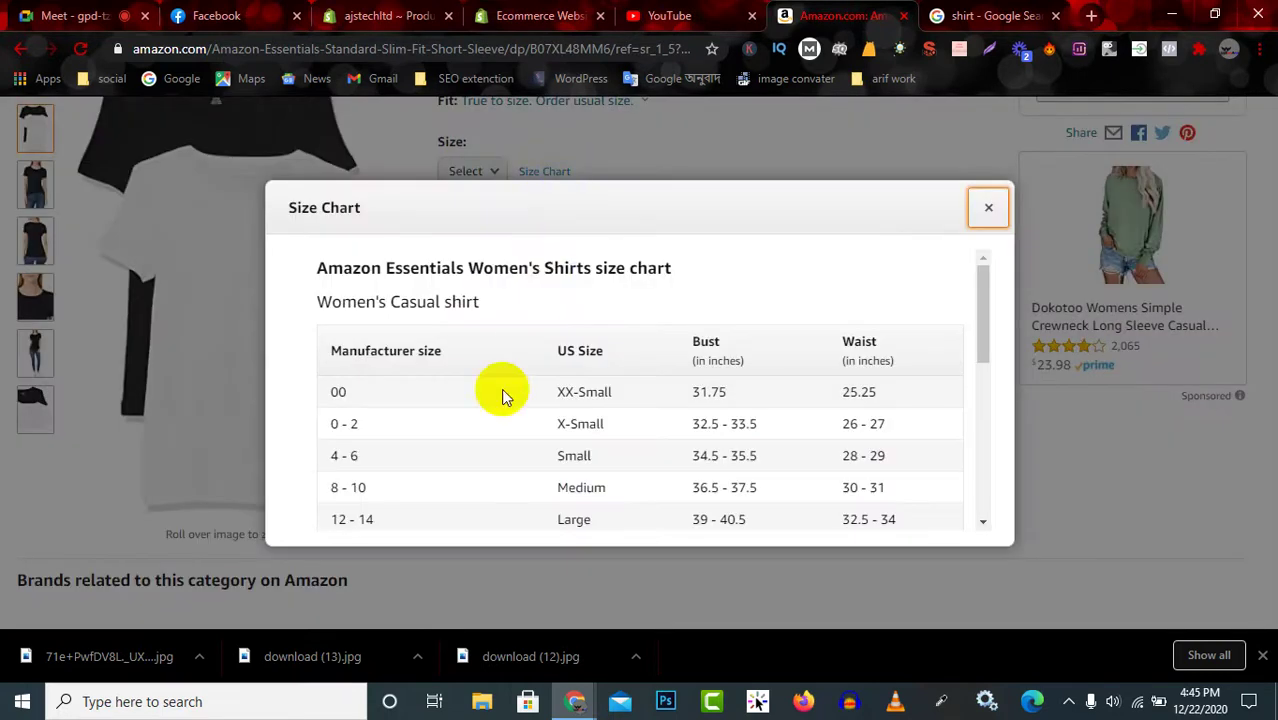
pyautogui.scroll(-3, 540, 398)
pyautogui.scroll(1, 540, 398)
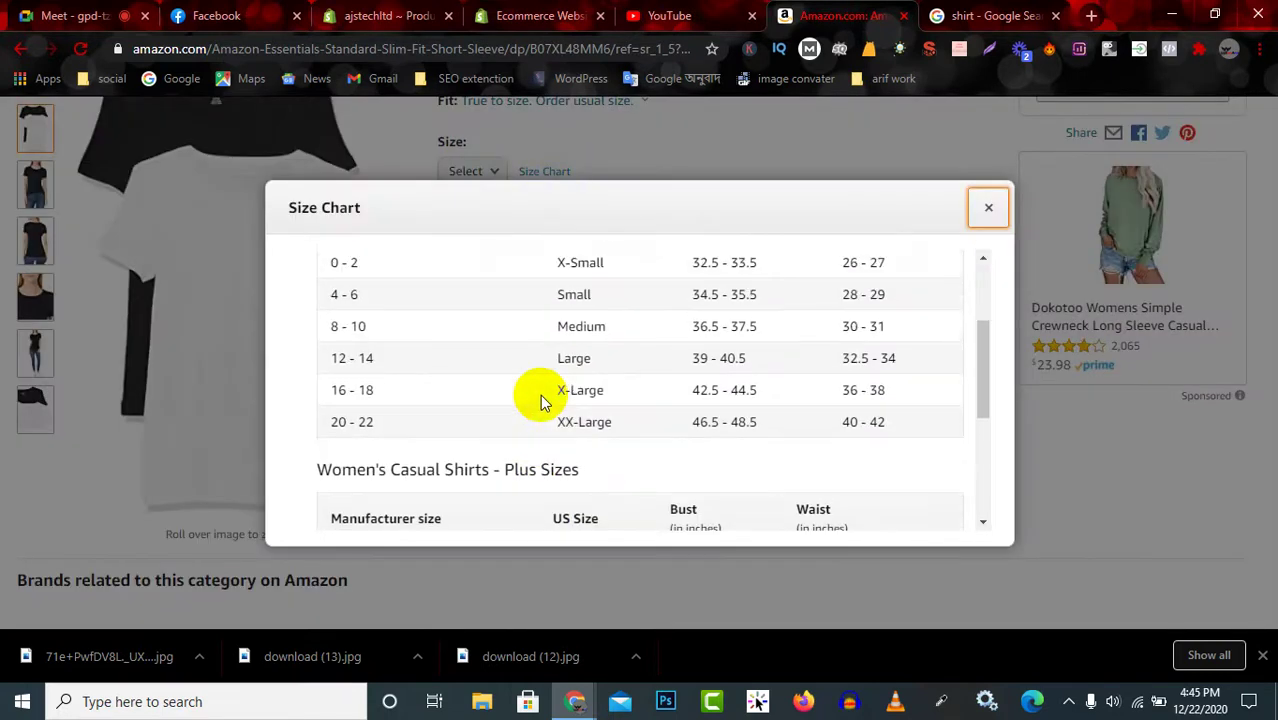
pyautogui.scroll(1, 540, 398)
pyautogui.moveTo(556, 298); pyautogui.dragTo(637, 508)
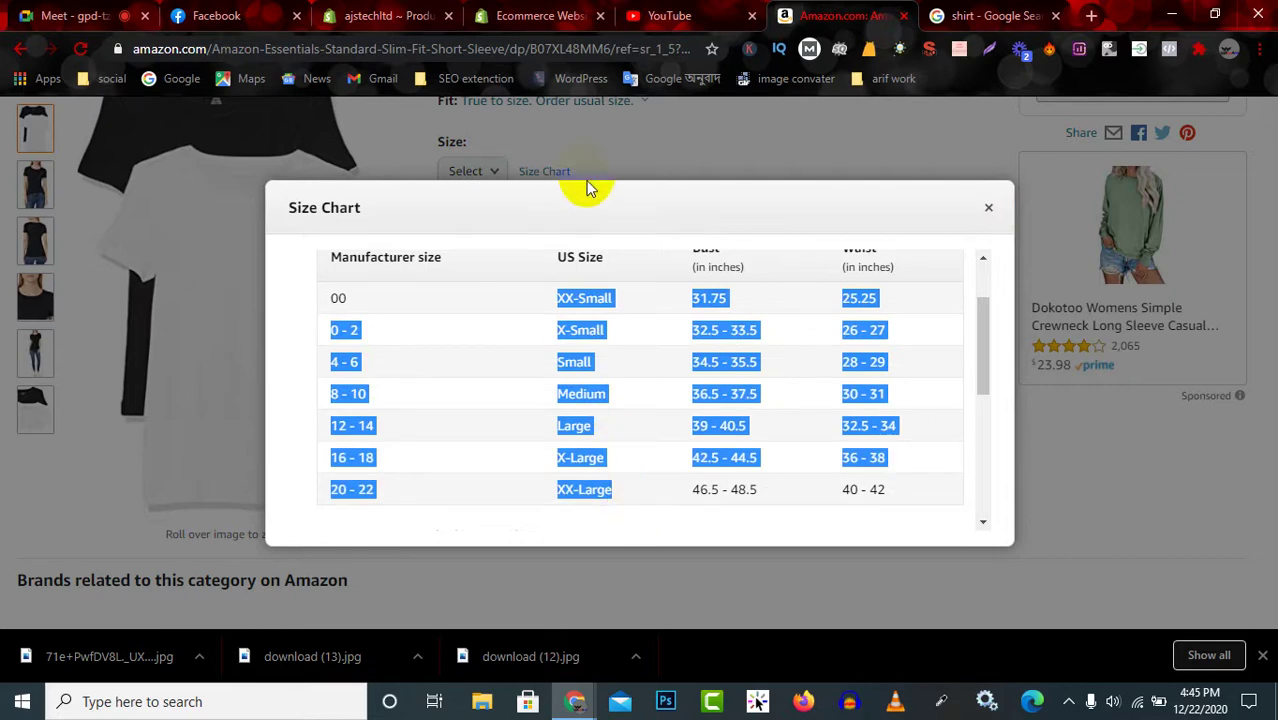
pyautogui.moveTo(556, 280); pyautogui.dragTo(633, 485)
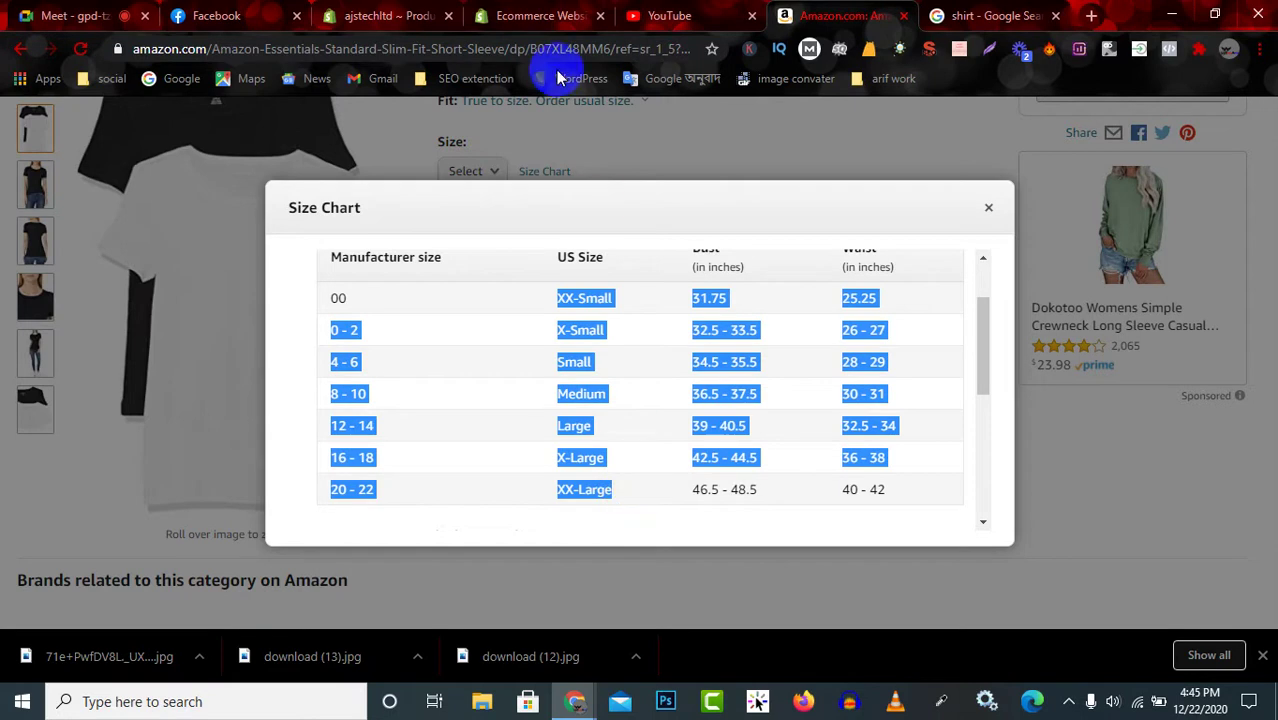
pyautogui.click(540, 14)
pyautogui.click(406, 16)
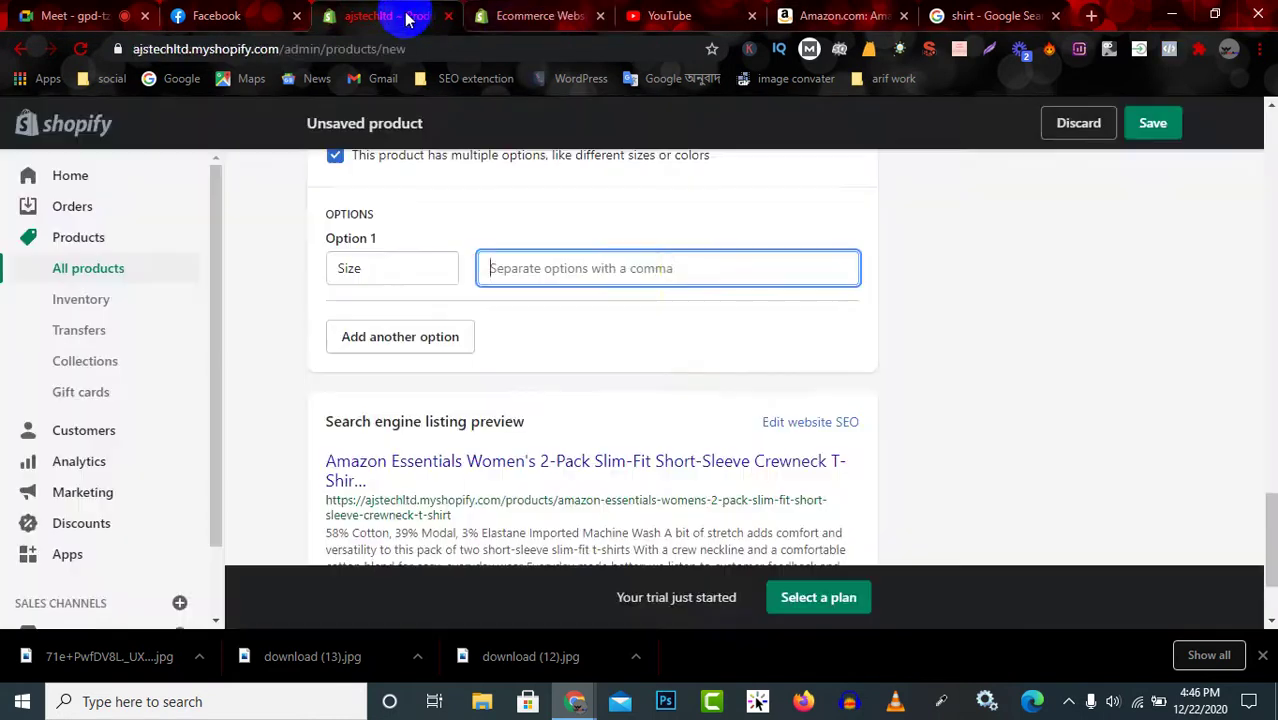
# Paste the copied sizes into the Size option's values.
pyautogui.click(641, 270)
pyautogui.hotkey('ctrl', 'v')
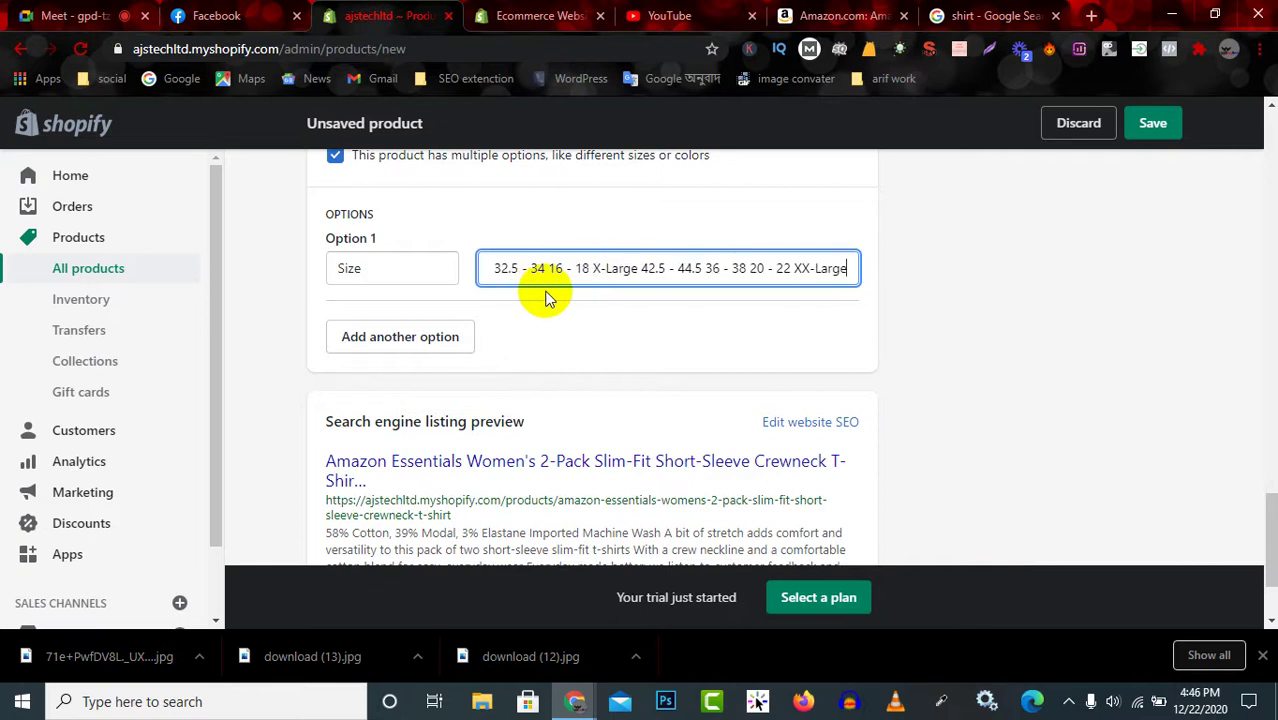
pyautogui.click(427, 343)
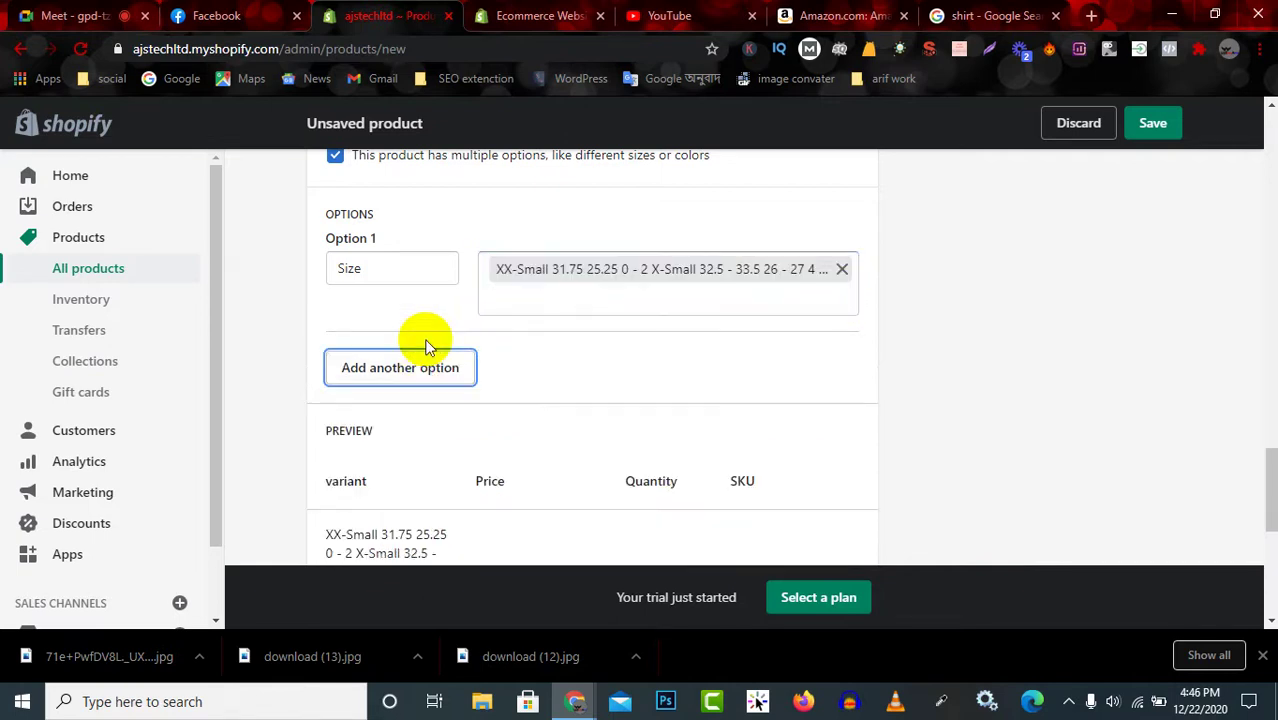
pyautogui.scroll(-3, 436, 414)
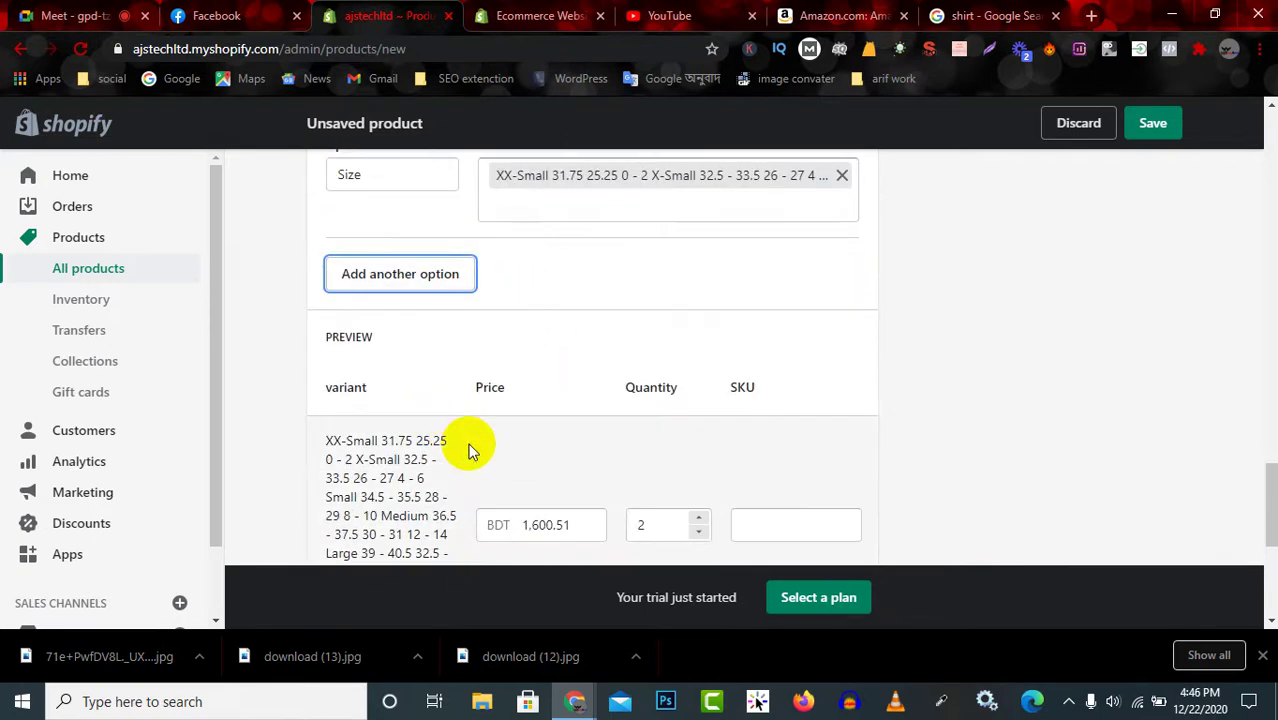
pyautogui.scroll(1, 378, 348)
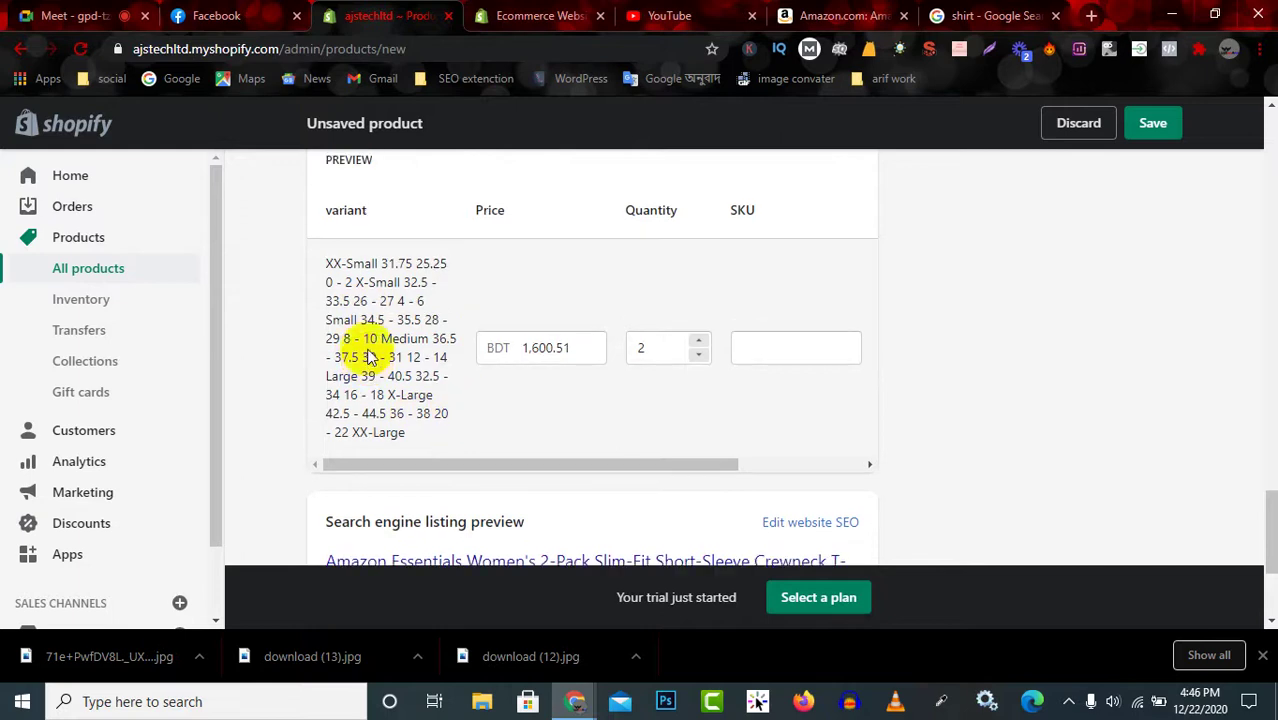
pyautogui.scroll(-3, 483, 408)
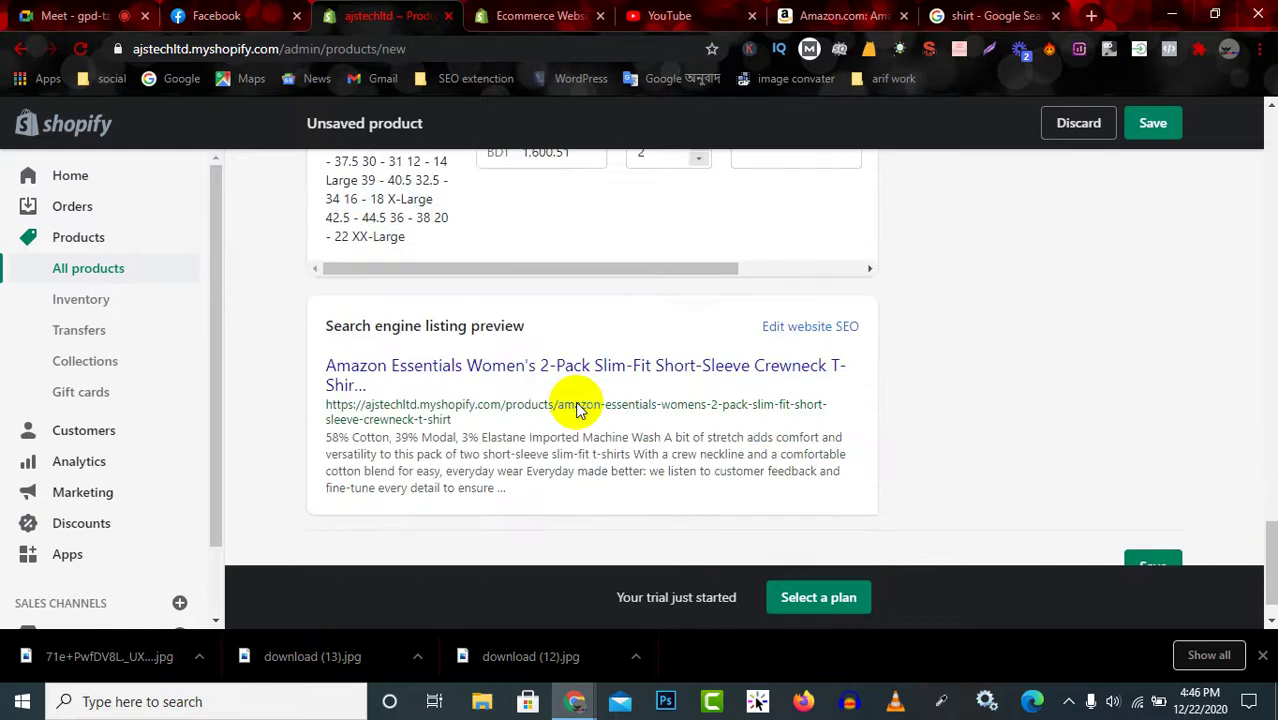
pyautogui.scroll(4, 571, 406)
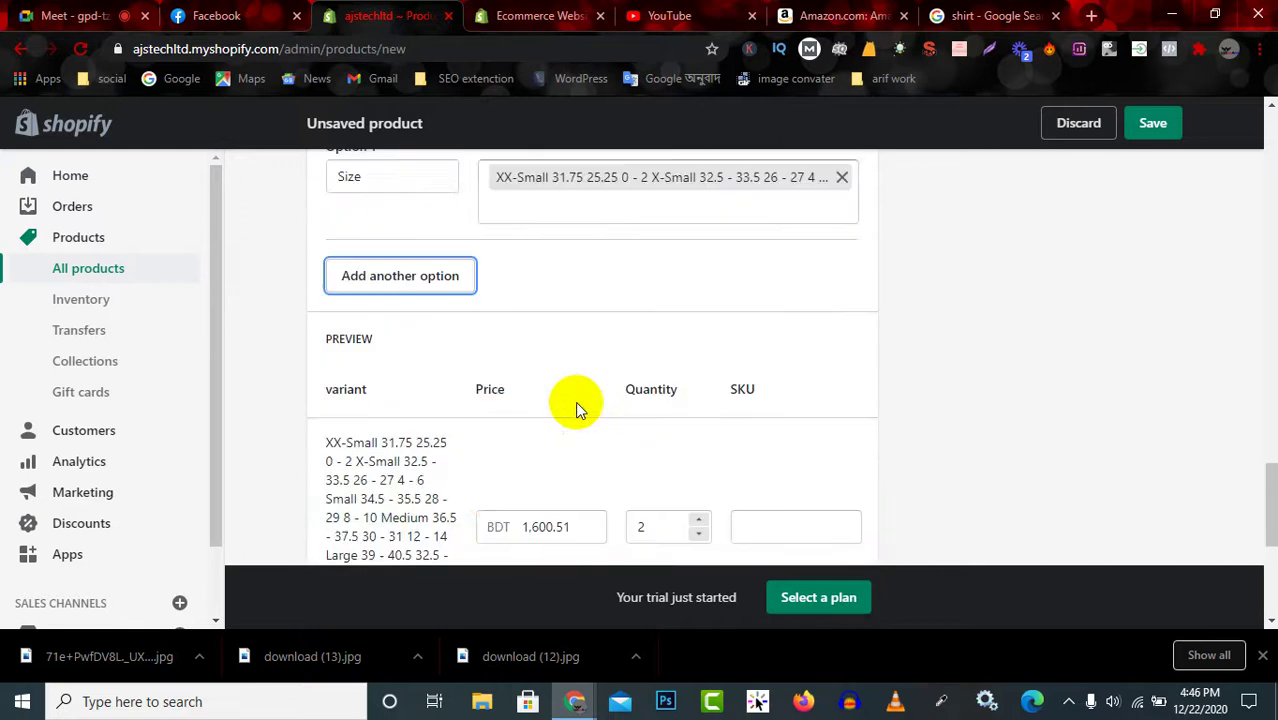
# Add a second option named Color with values black, blue and white.
pyautogui.click(419, 281)
pyautogui.click(408, 299)
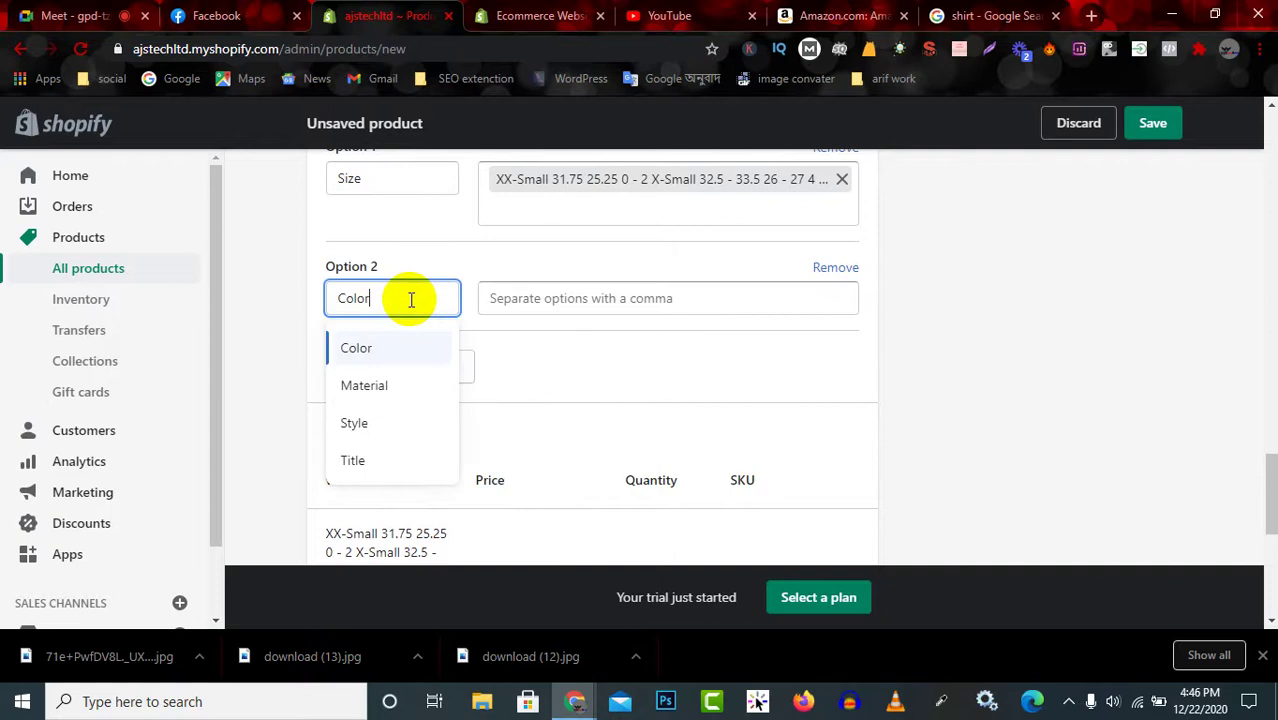
pyautogui.click(391, 358)
pyautogui.click(581, 305)
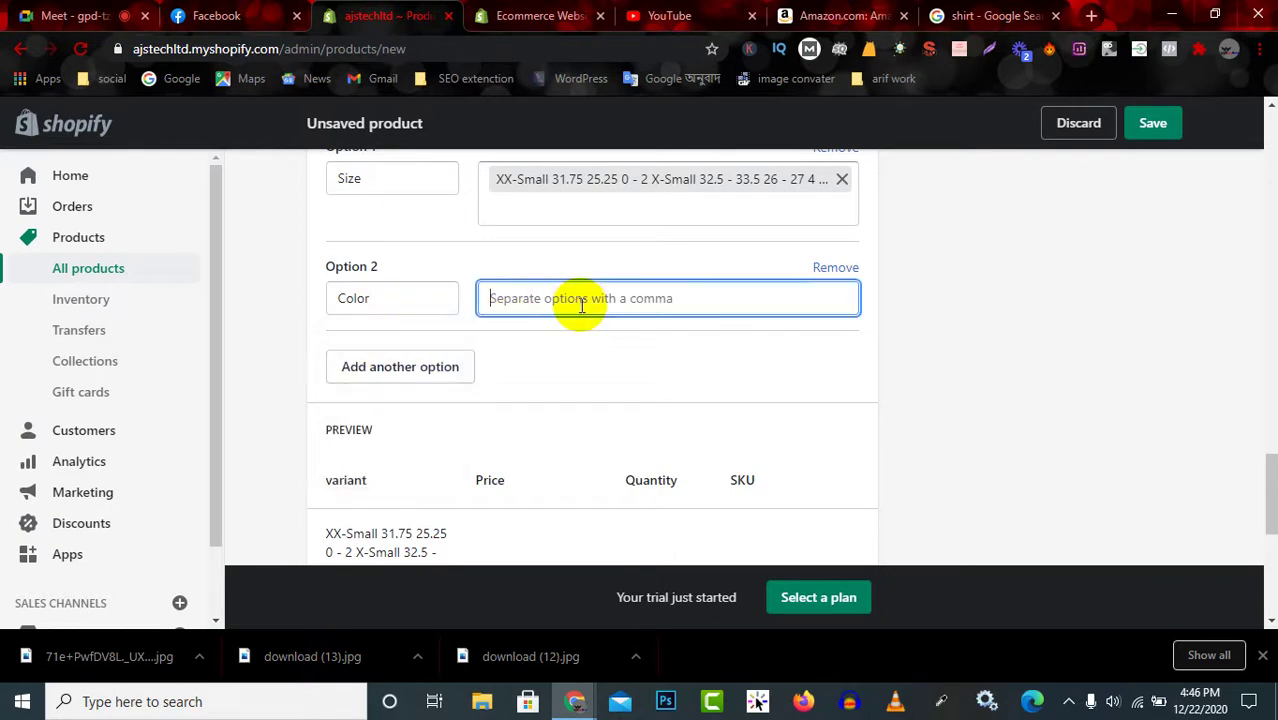
pyautogui.write('black')
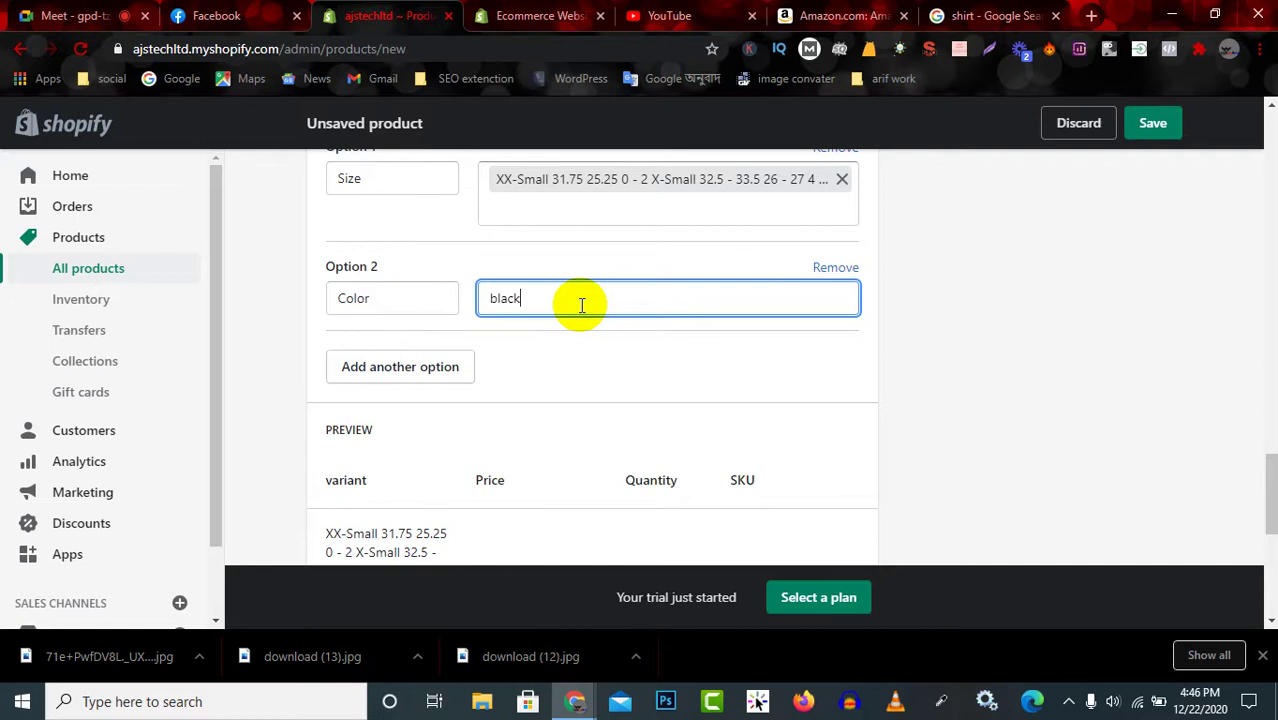
pyautogui.press('Return')
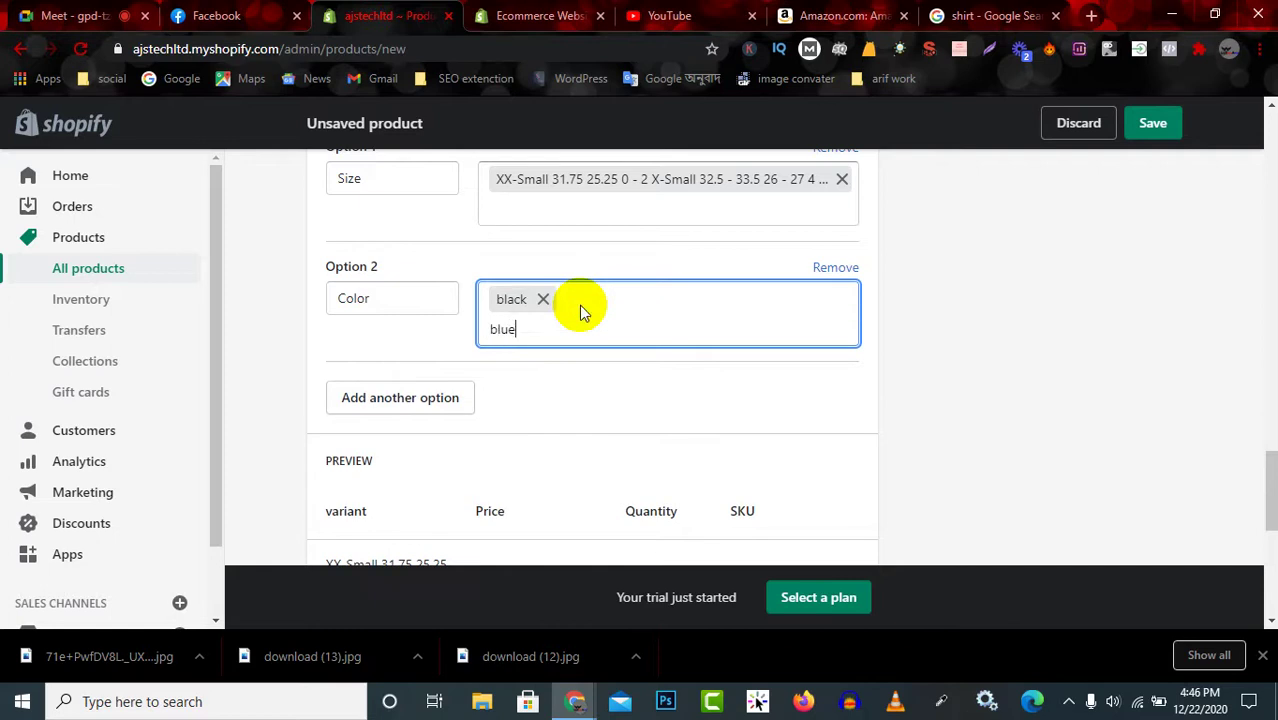
pyautogui.write('blue')
pyautogui.press('Return')
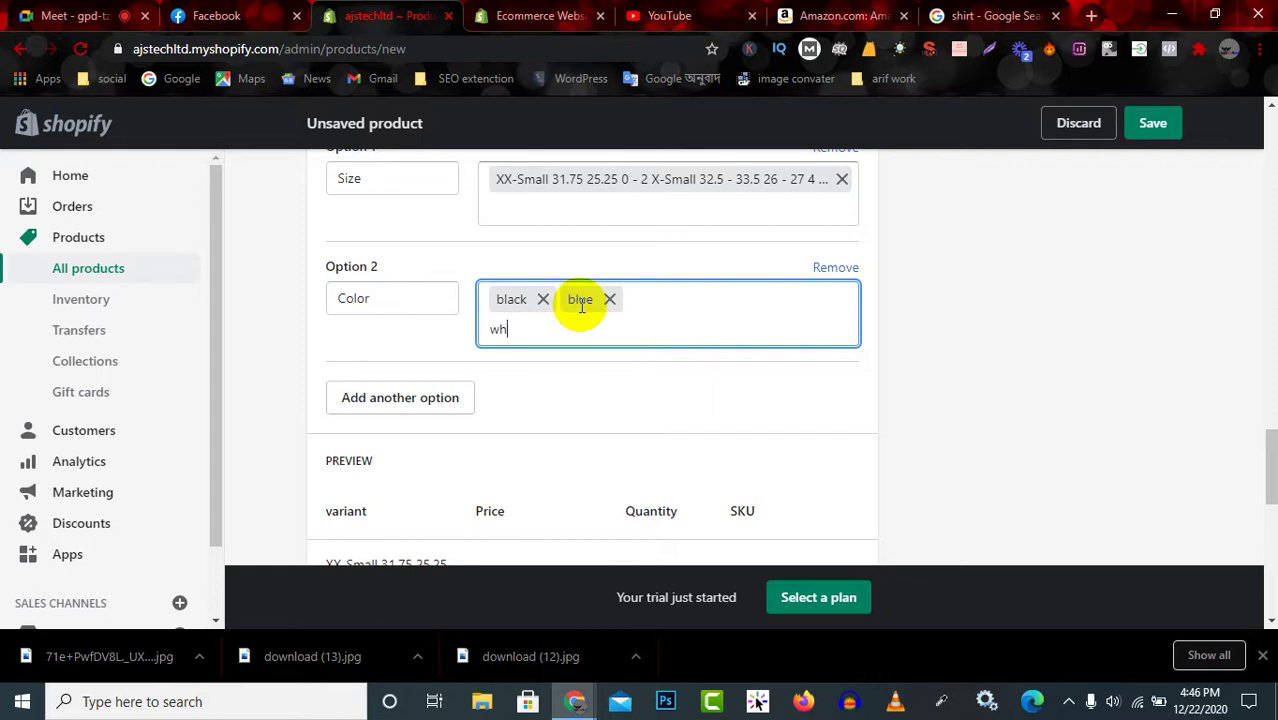
pyautogui.write('white')
pyautogui.press('Return')
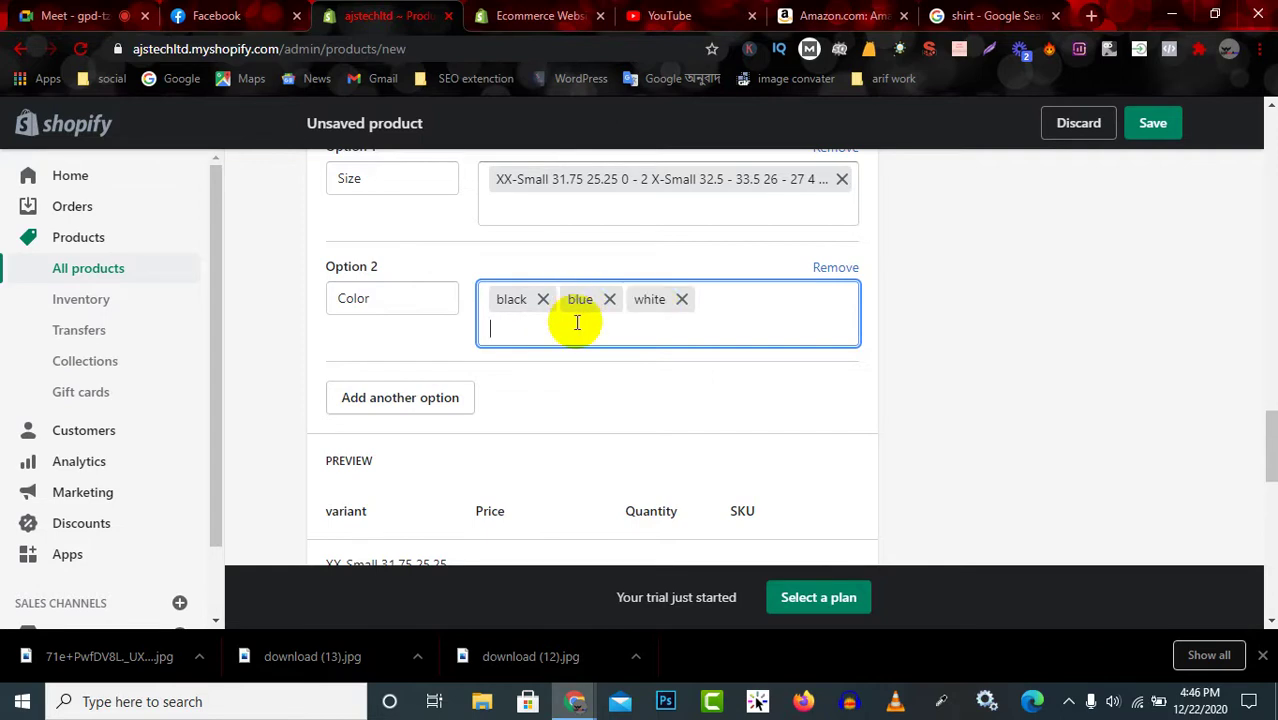
# Review the three resulting variants priced BDT 1,600.51 in the preview.
pyautogui.scroll(3, 600, 320)
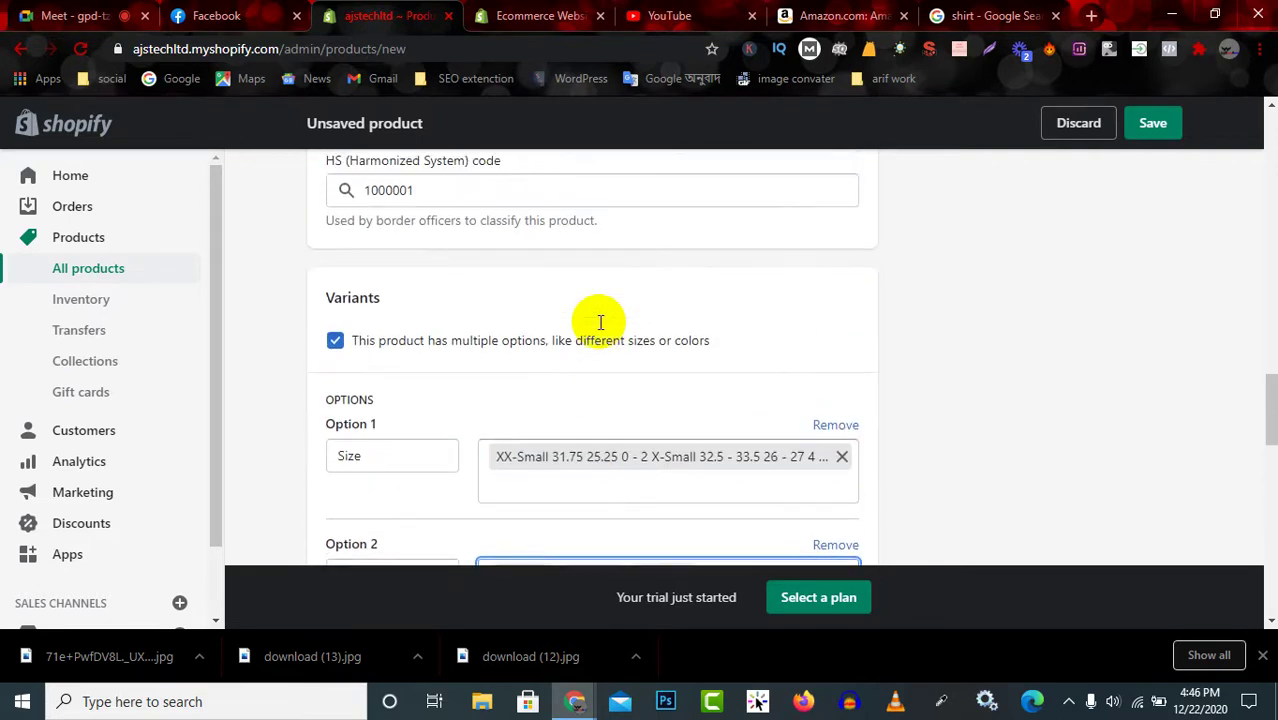
pyautogui.scroll(-5, 600, 325)
pyautogui.scroll(-1, 598, 322)
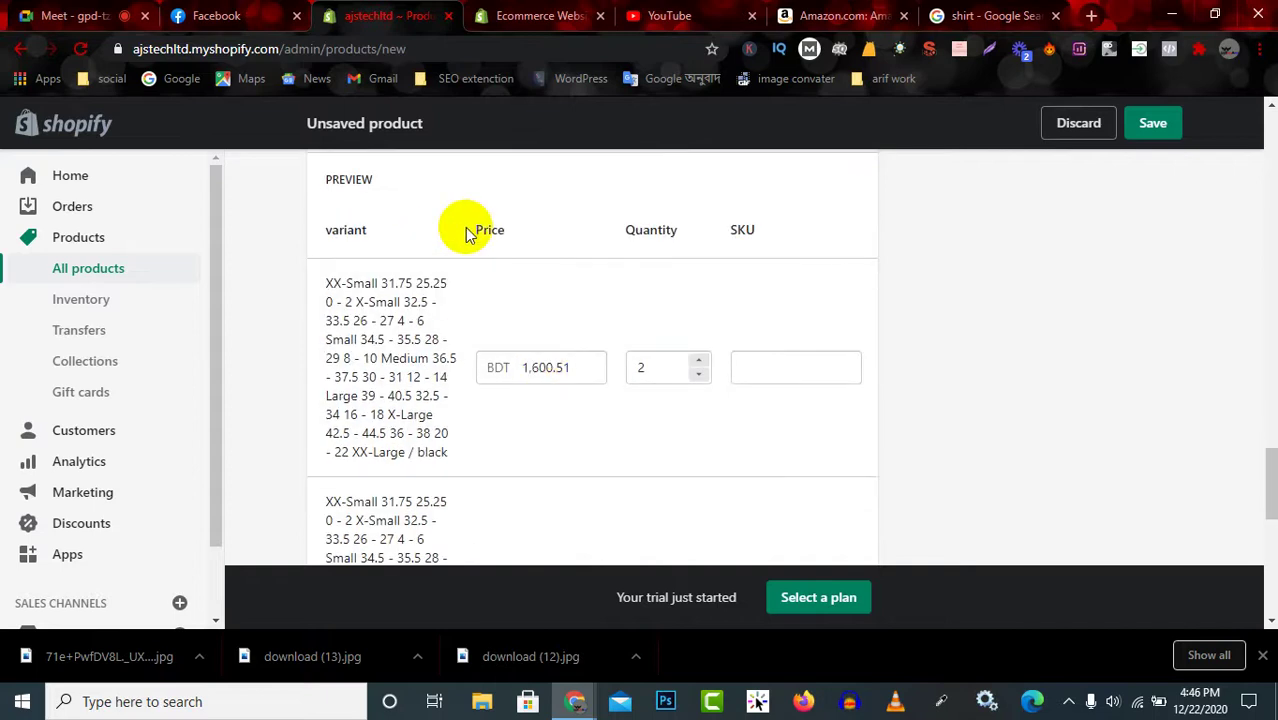
pyautogui.scroll(-5, 500, 415)
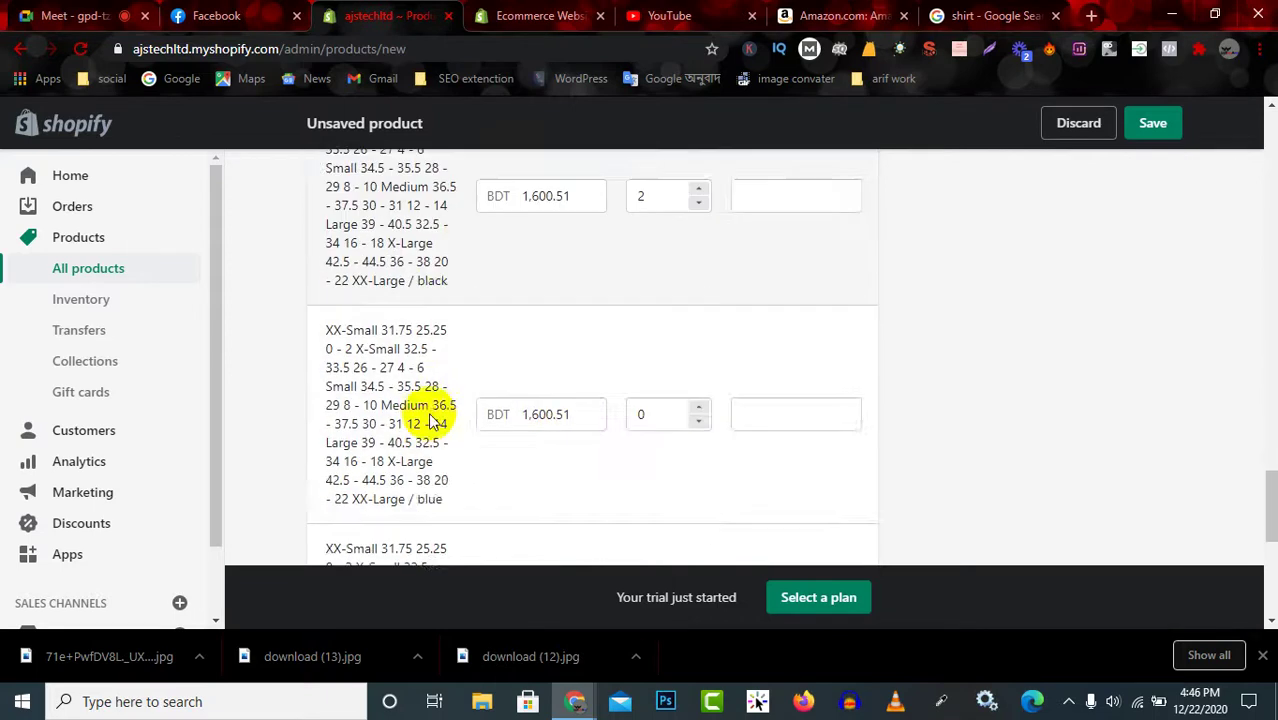
pyautogui.scroll(-3, 442, 370)
pyautogui.scroll(2, 428, 345)
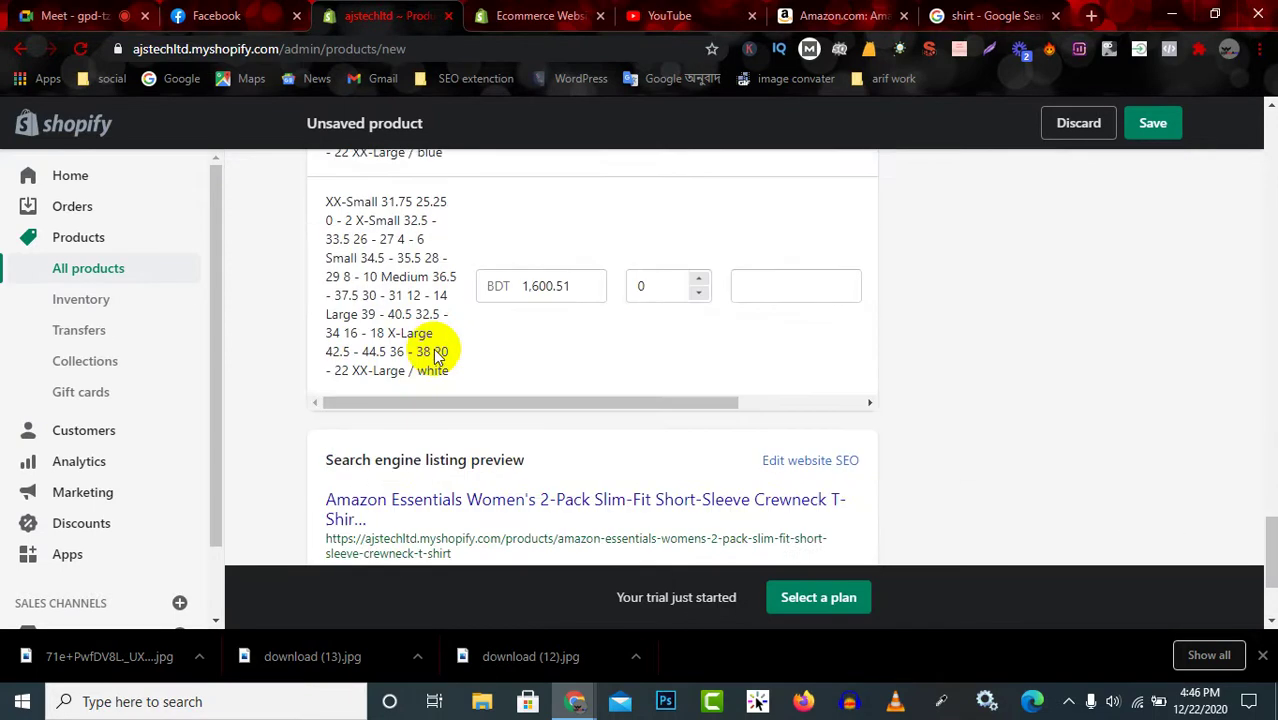
pyautogui.scroll(-1, 440, 342)
pyautogui.scroll(-2, 443, 342)
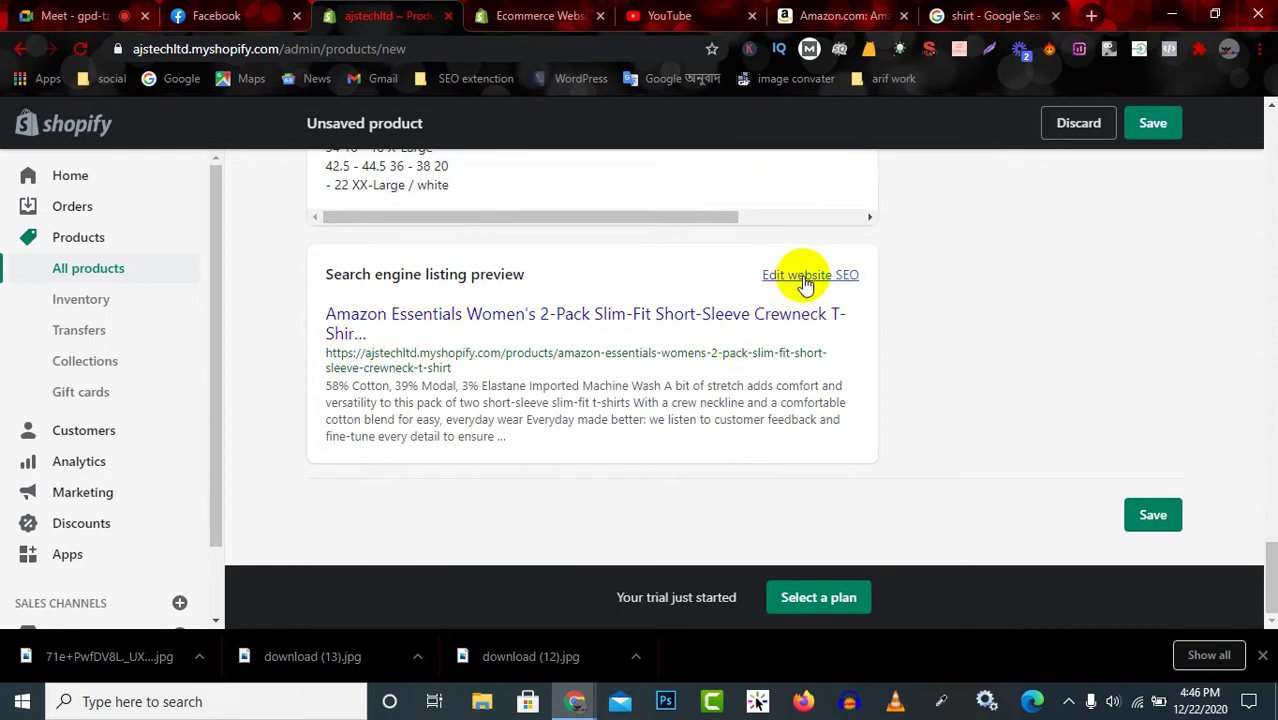
# Open the search engine listing fields and check the page title.
pyautogui.click(810, 278)
pyautogui.scroll(-2, 556, 400)
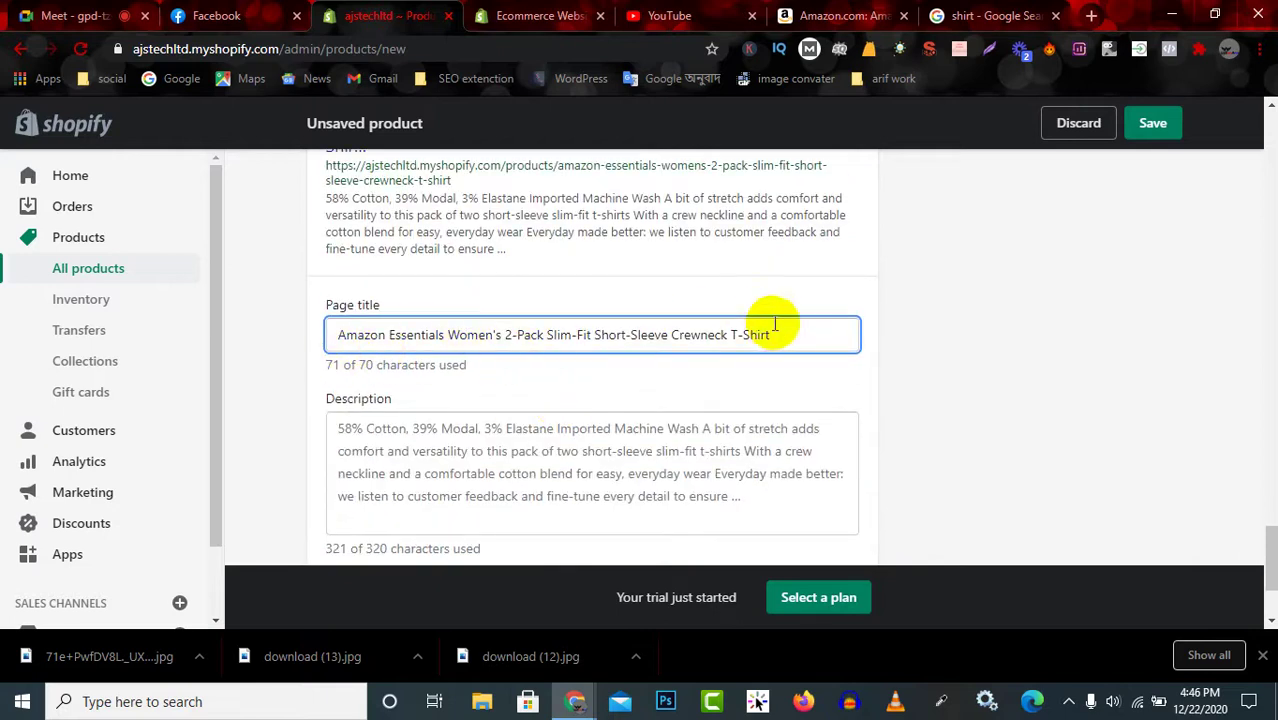
pyautogui.scroll(2, 655, 268)
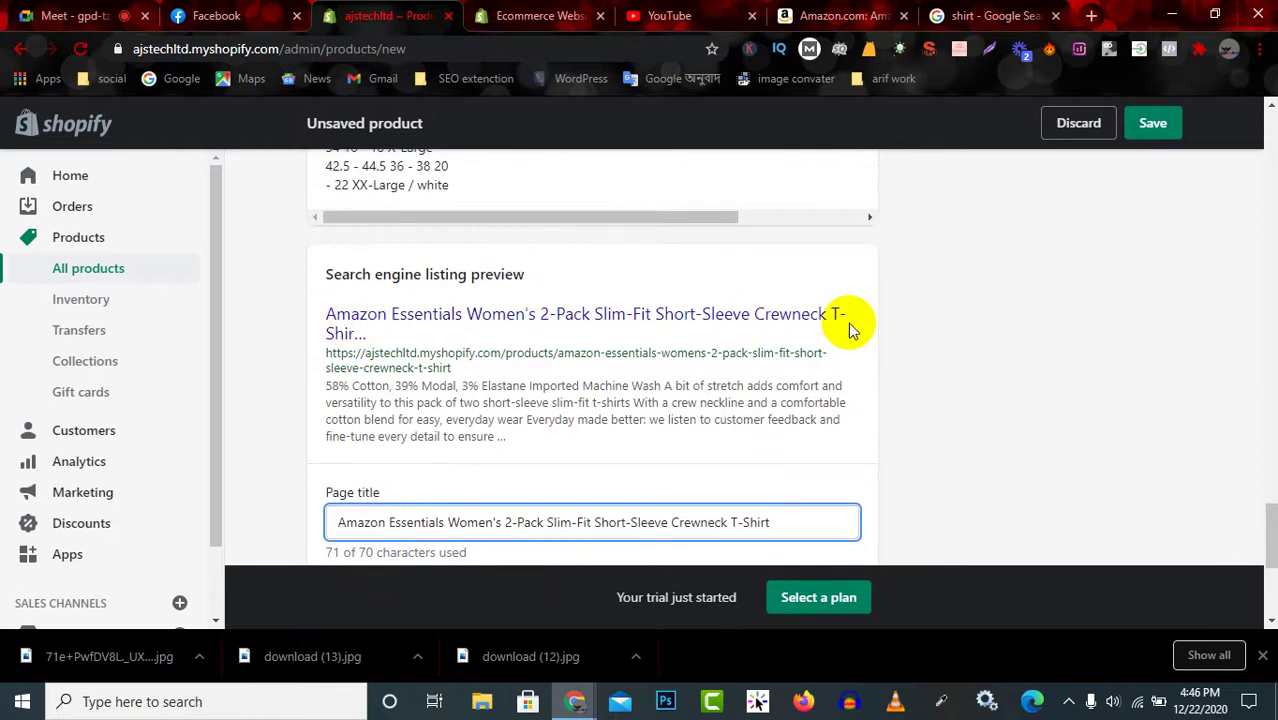
pyautogui.scroll(-1, 490, 325)
pyautogui.scroll(-4, 495, 324)
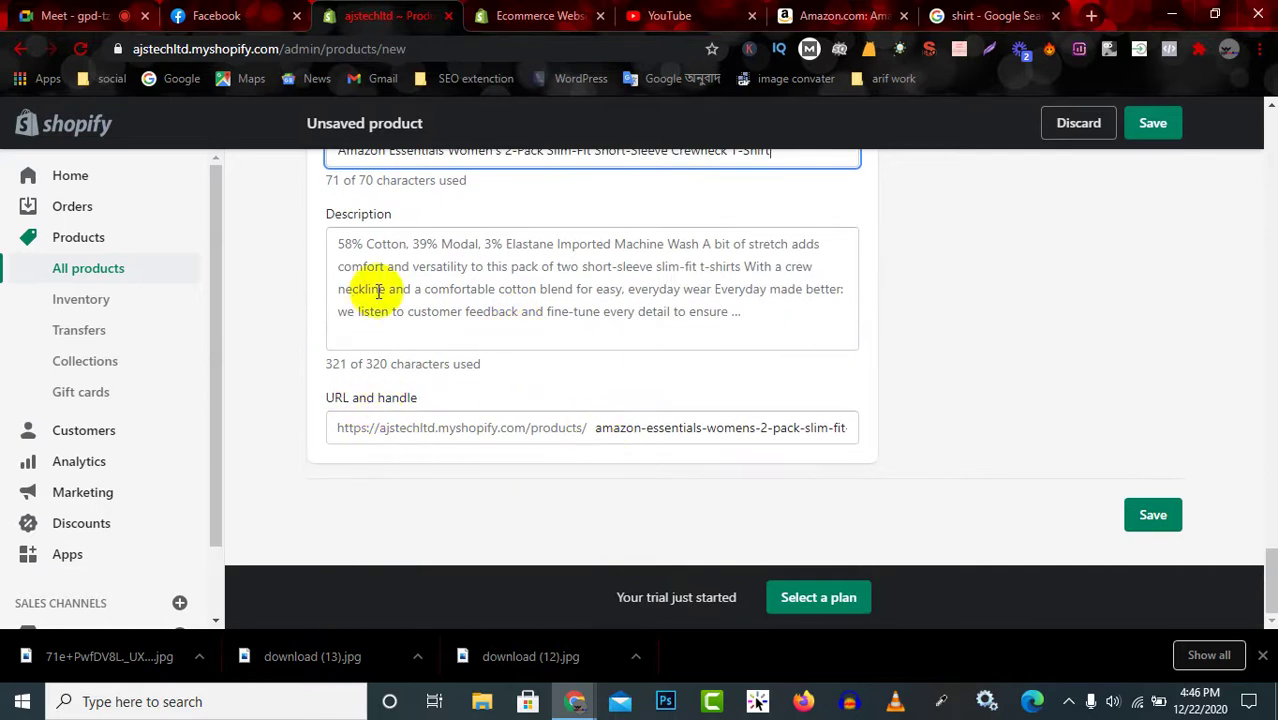
pyautogui.scroll(2, 456, 300)
pyautogui.scroll(-2, 442, 334)
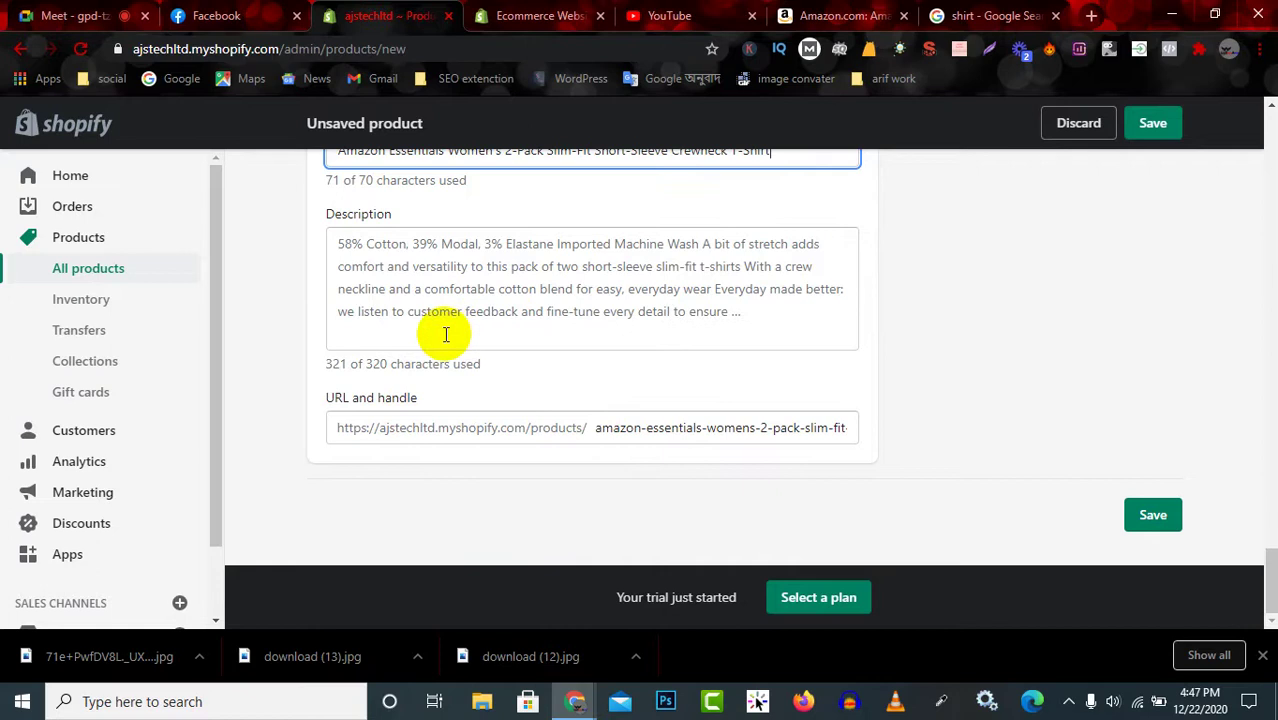
# Expand the SEO description to read its full text, then save the product.
pyautogui.click(755, 313)
pyautogui.moveTo(736, 350); pyautogui.dragTo(310, 210)
pyautogui.click(453, 289)
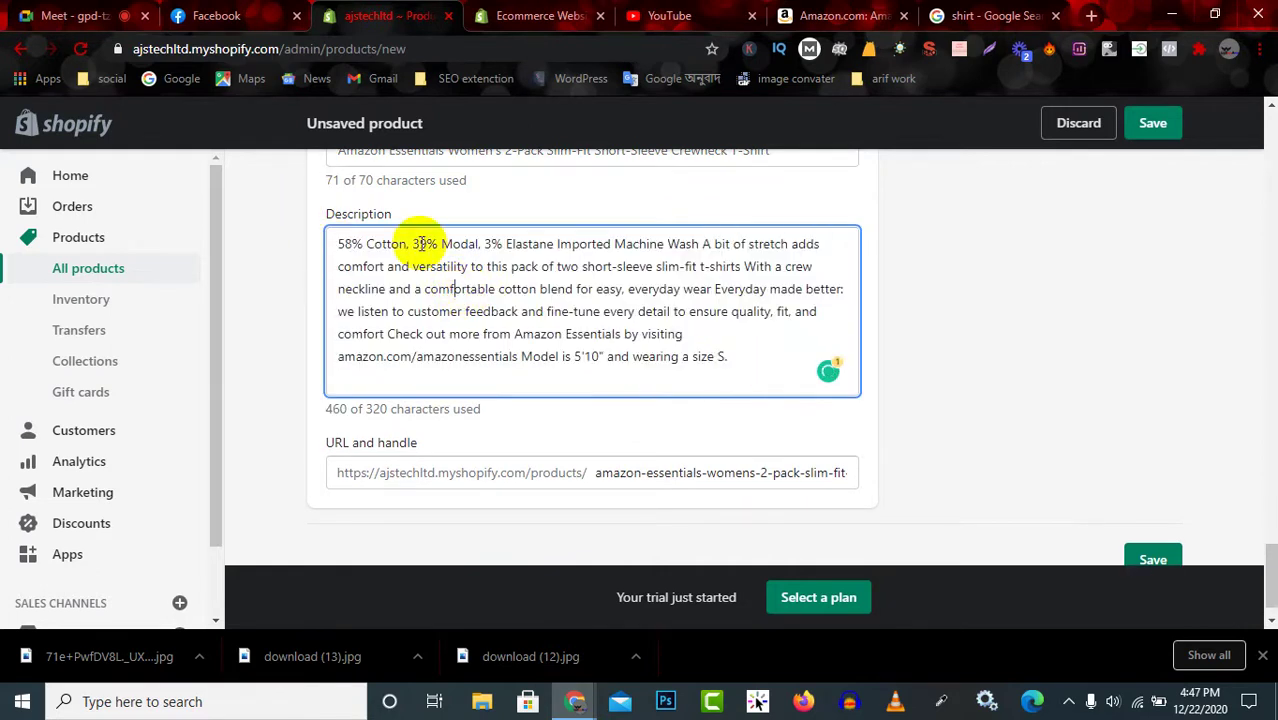
pyautogui.scroll(2, 440, 250)
pyautogui.scroll(-2, 450, 435)
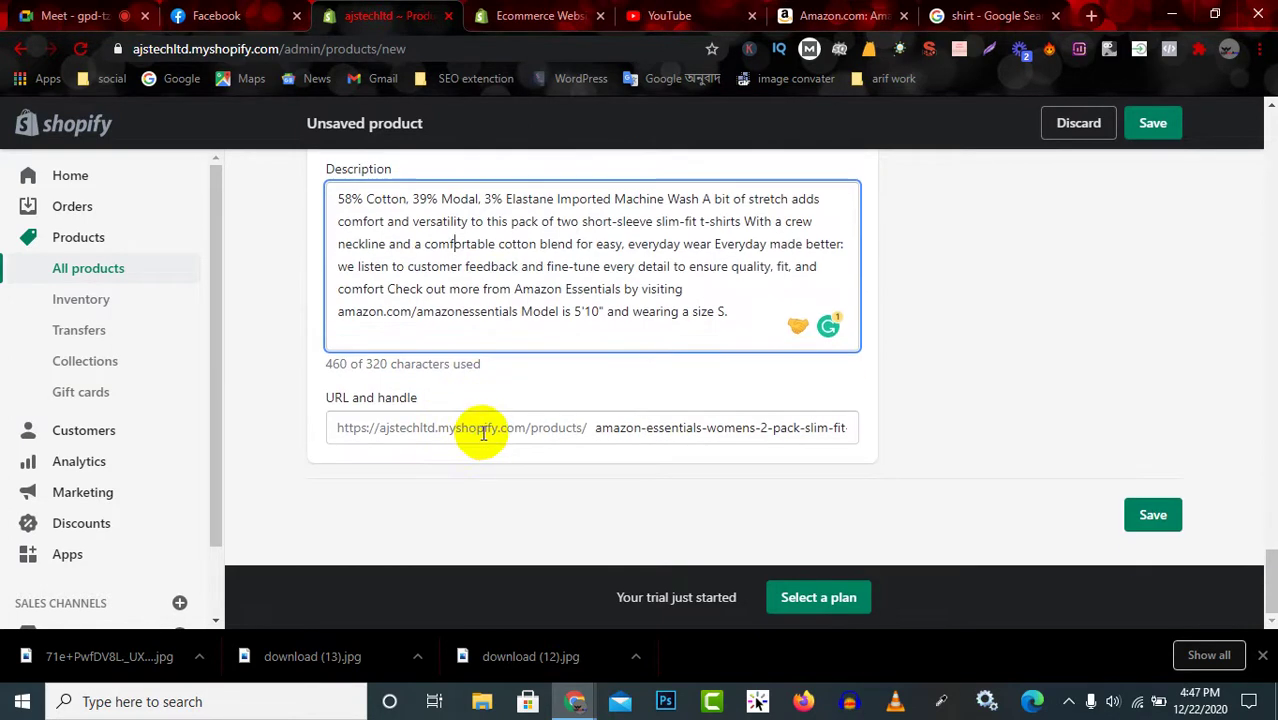
pyautogui.scroll(2, 510, 380)
pyautogui.scroll(-2, 700, 460)
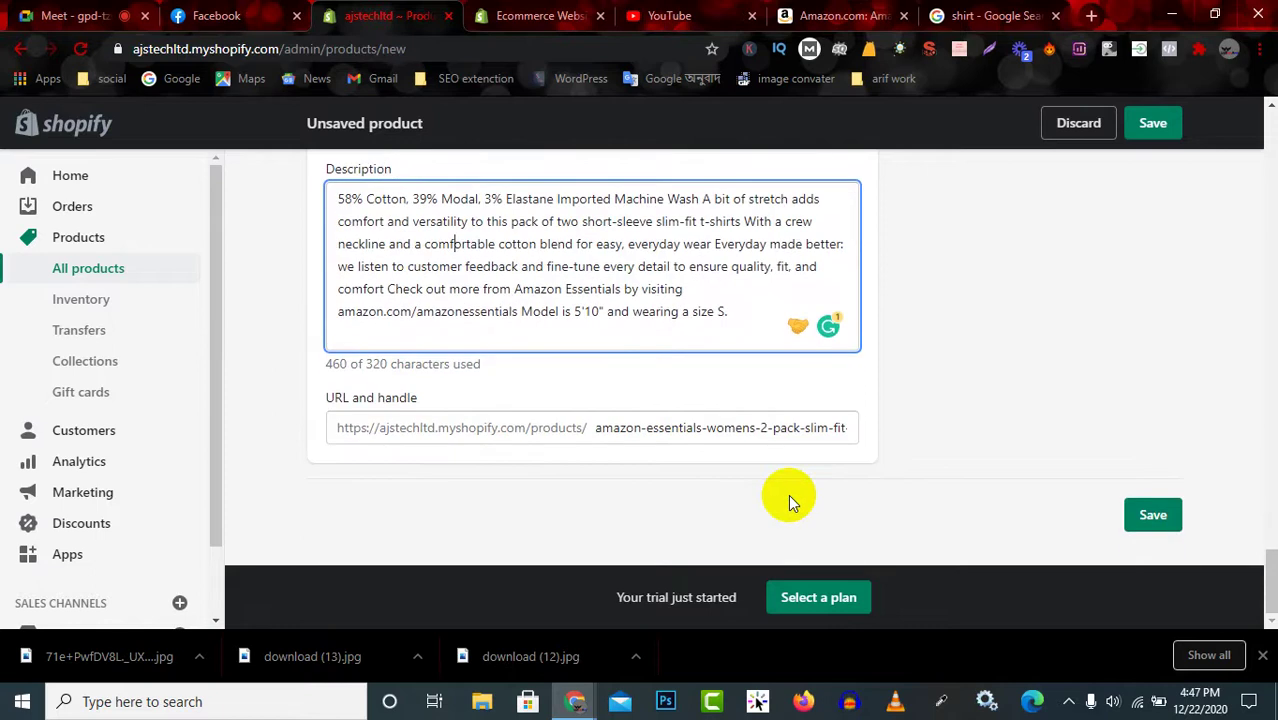
pyautogui.click(1160, 522)
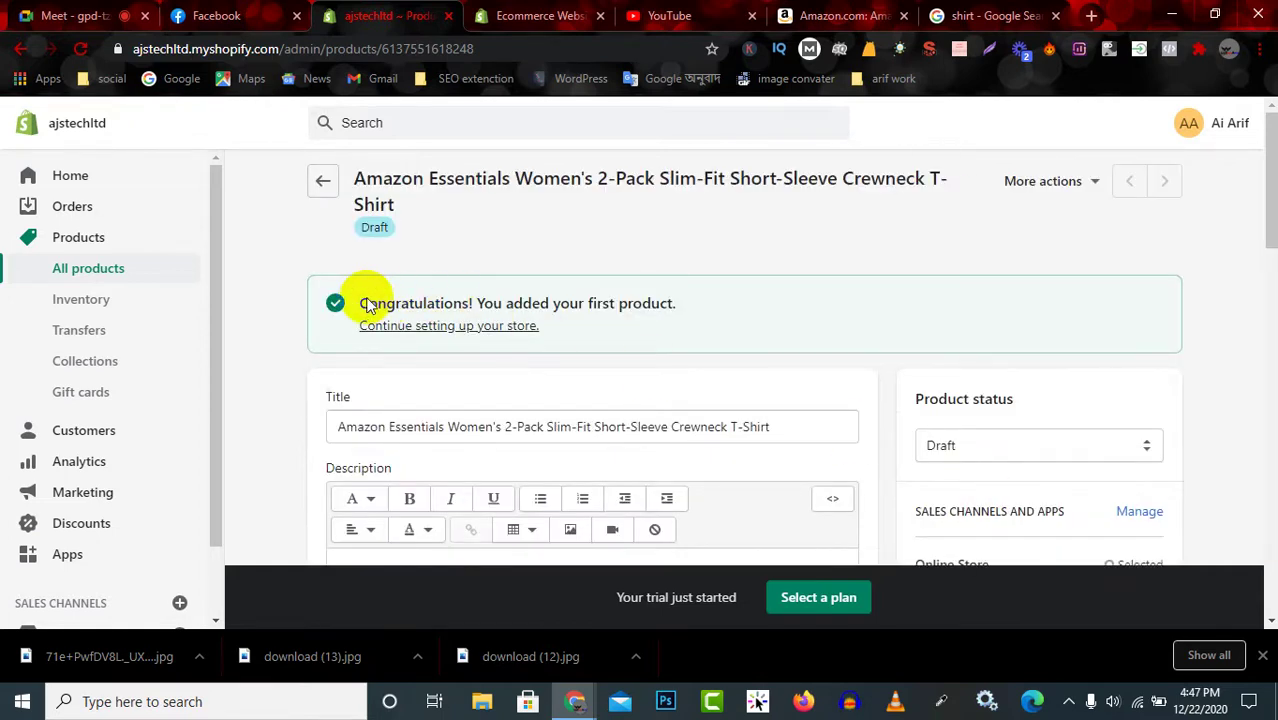
# Point out the product-added confirmation and look over the saved product page.
pyautogui.moveTo(358, 303); pyautogui.dragTo(730, 303)
pyautogui.click(730, 302)
pyautogui.scroll(-5, 712, 332)
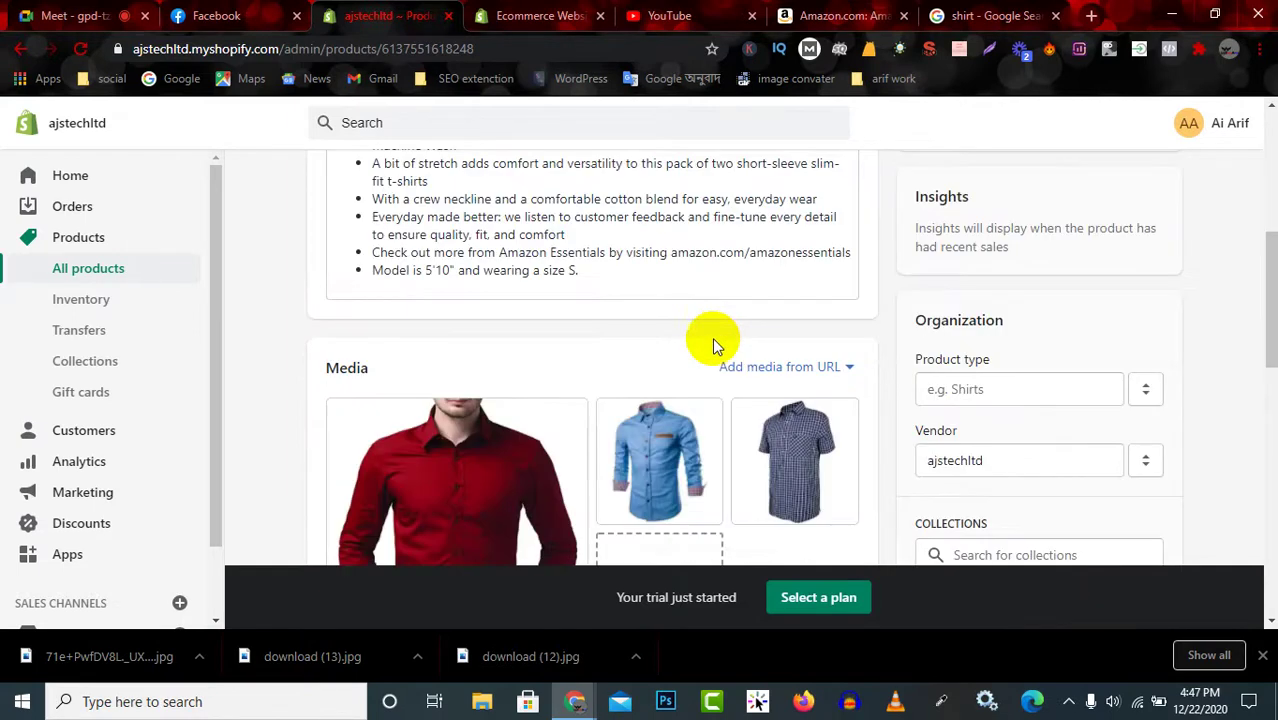
pyautogui.scroll(-2, 724, 360)
pyautogui.scroll(2, 740, 365)
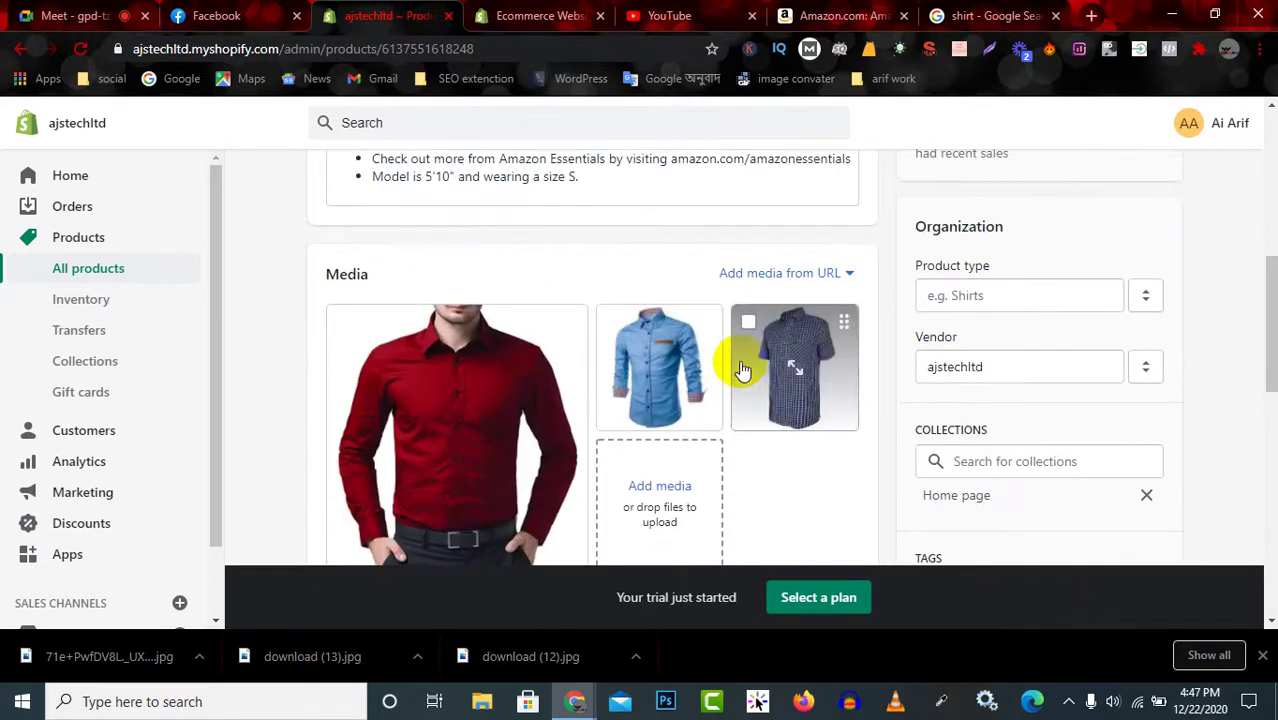
pyautogui.scroll(2, 1013, 289)
pyautogui.scroll(2, 1017, 298)
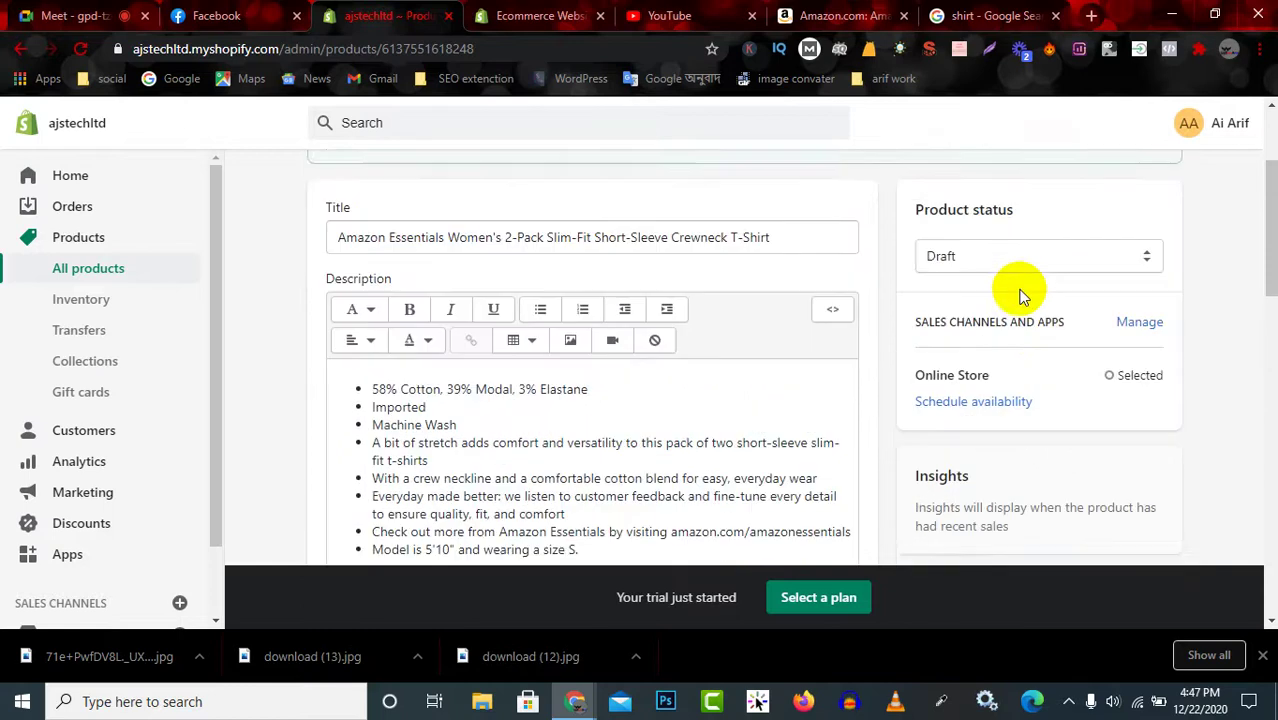
pyautogui.scroll(-4, 1037, 340)
pyautogui.scroll(3, 1030, 300)
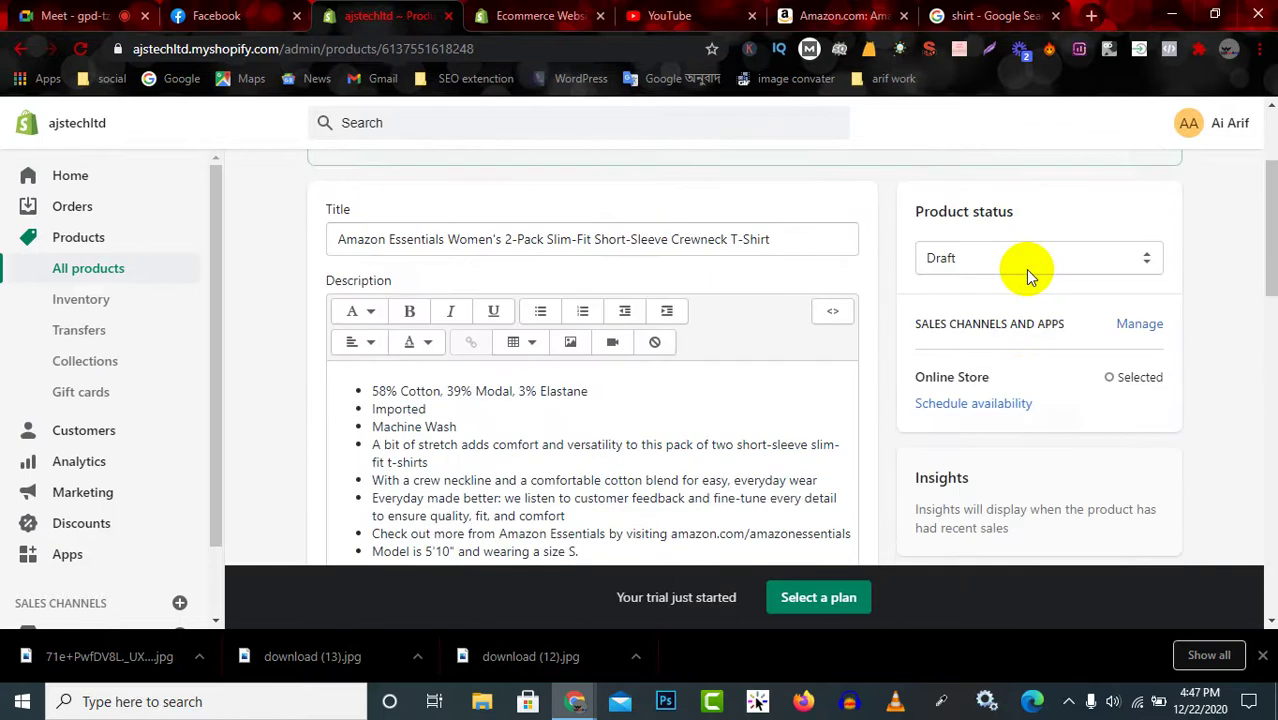
# Set the product status to Active, leaving Online Store availability unscheduled.
pyautogui.click(1027, 259)
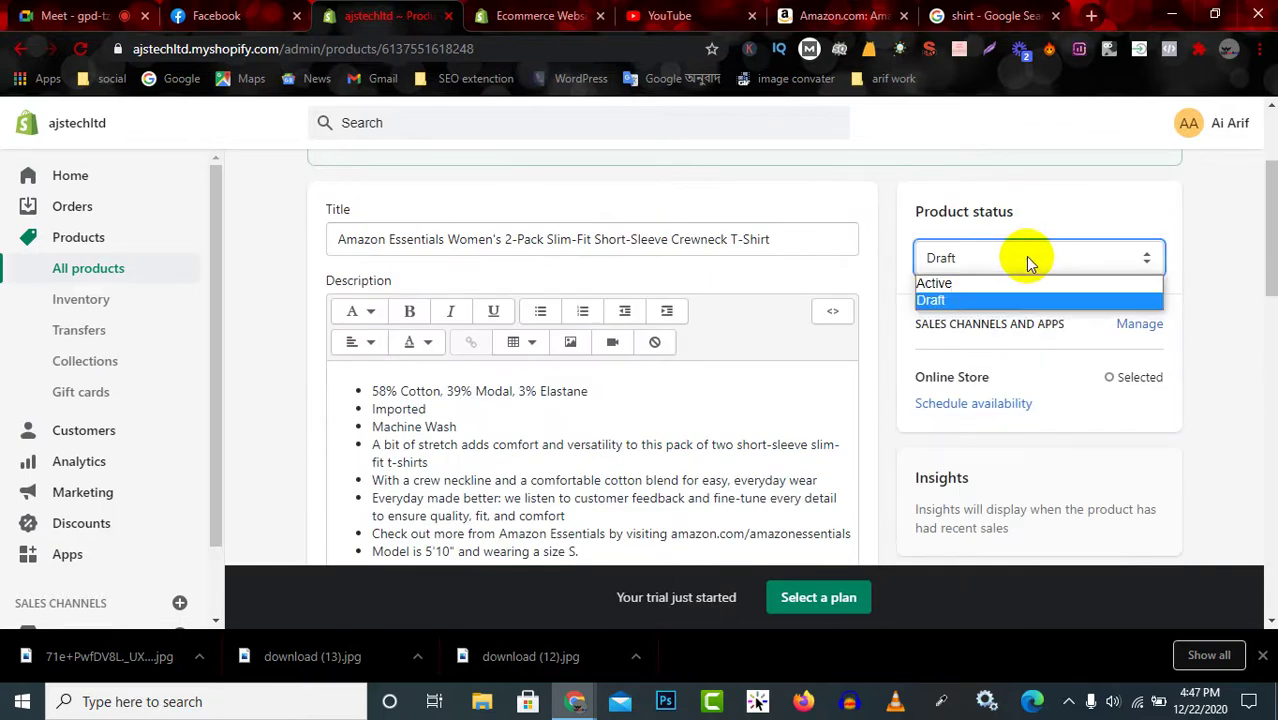
pyautogui.click(981, 283)
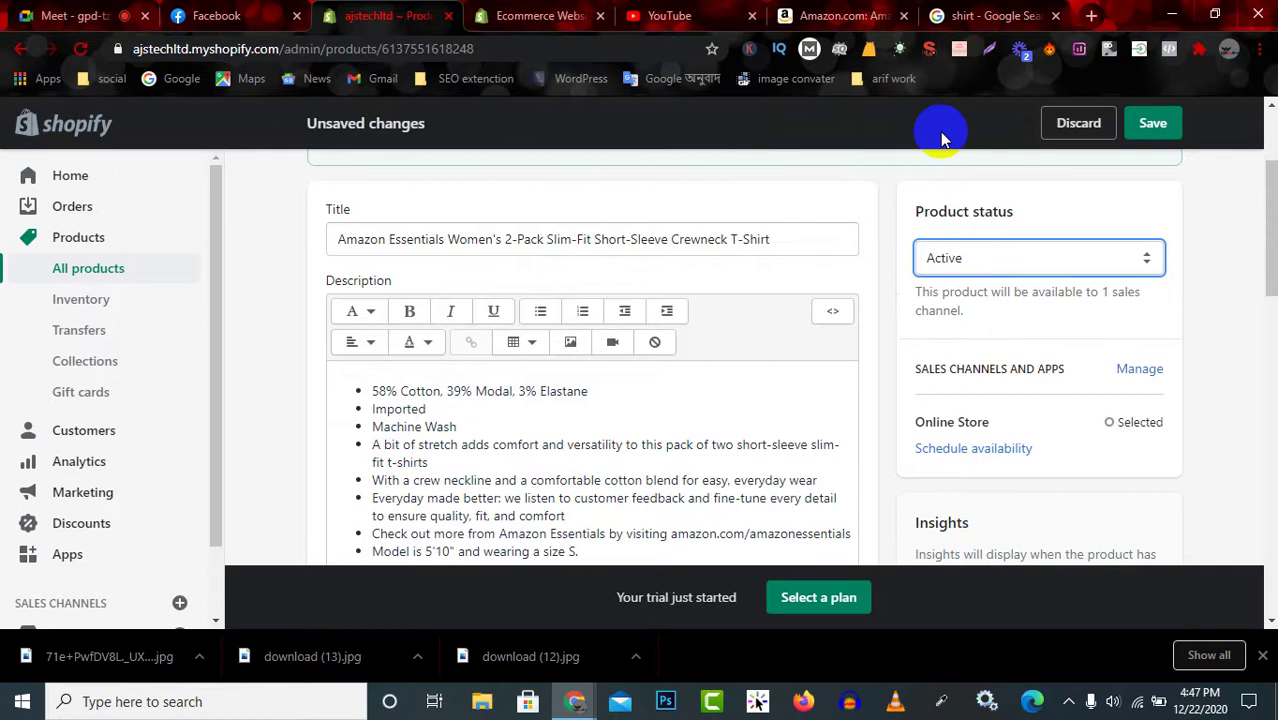
pyautogui.scroll(-1, 880, 390)
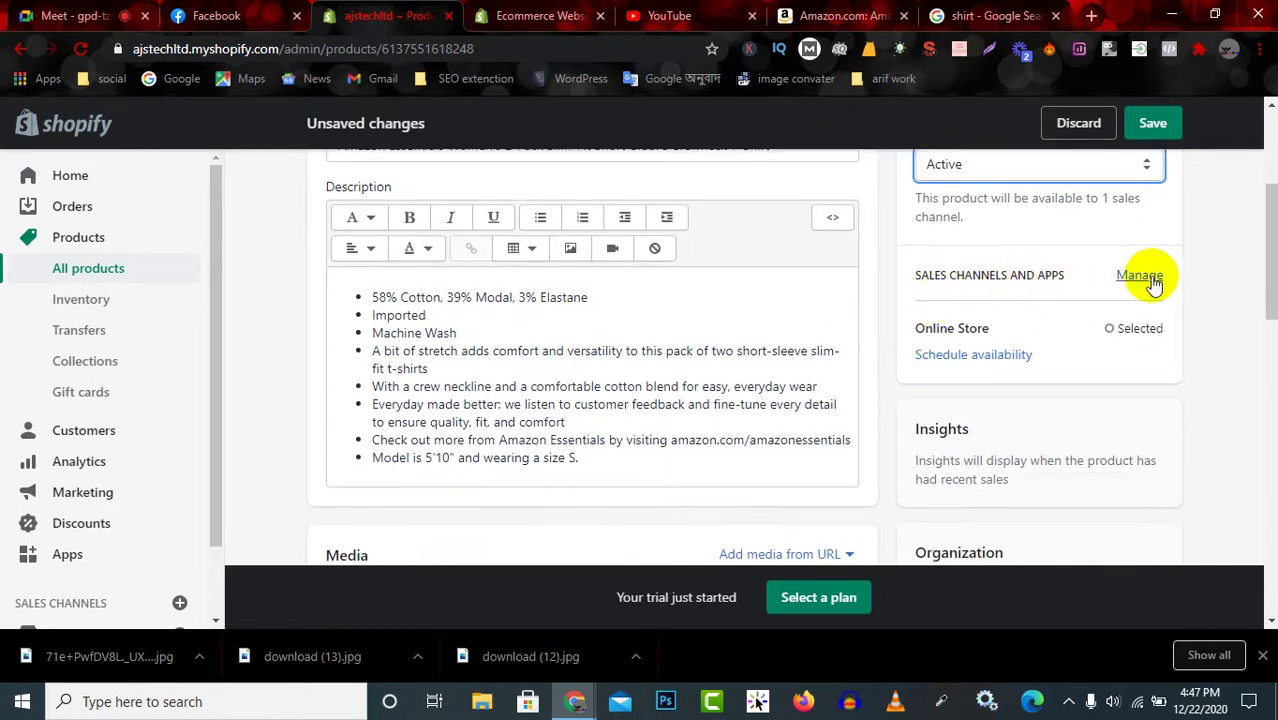
pyautogui.scroll(-1, 968, 338)
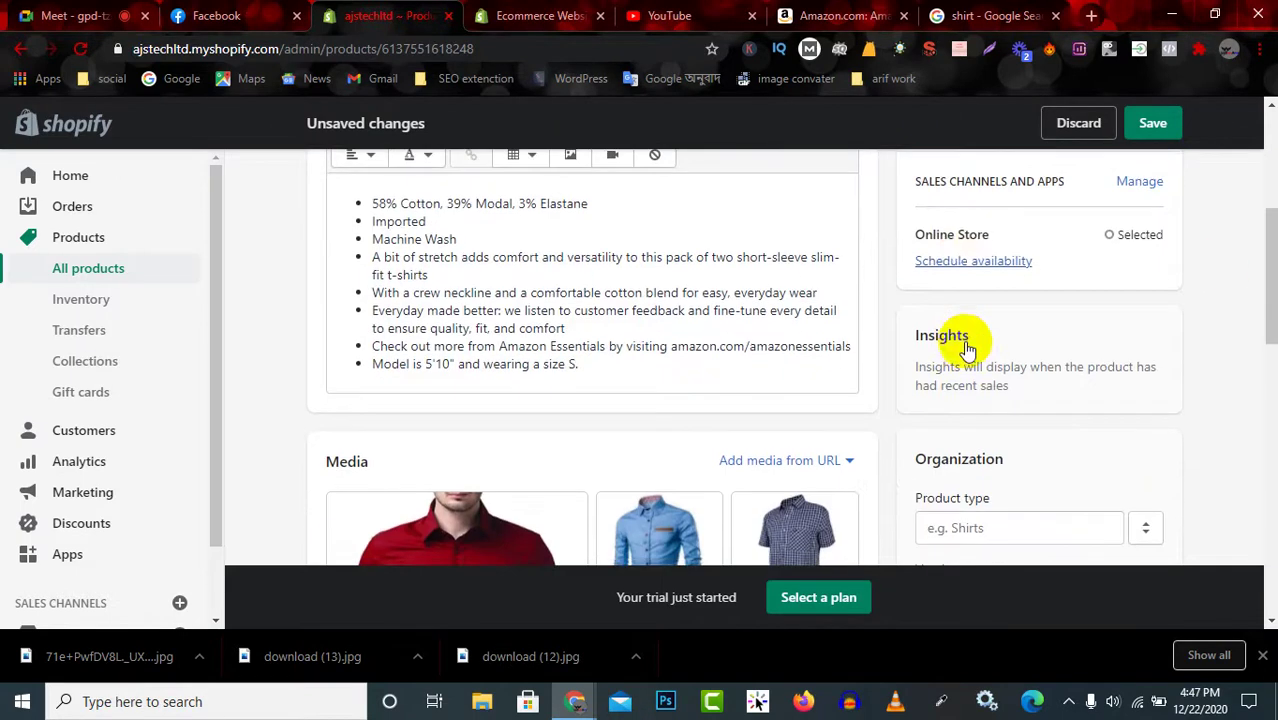
pyautogui.click(994, 265)
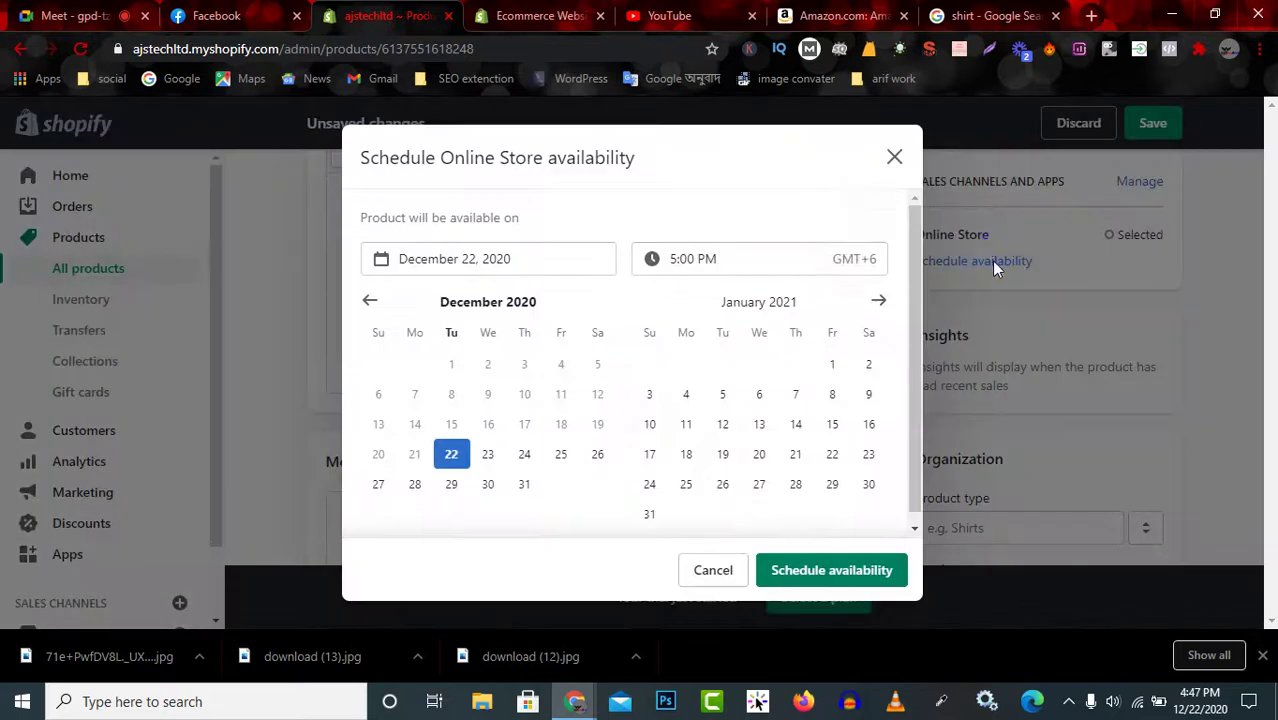
pyautogui.click(891, 162)
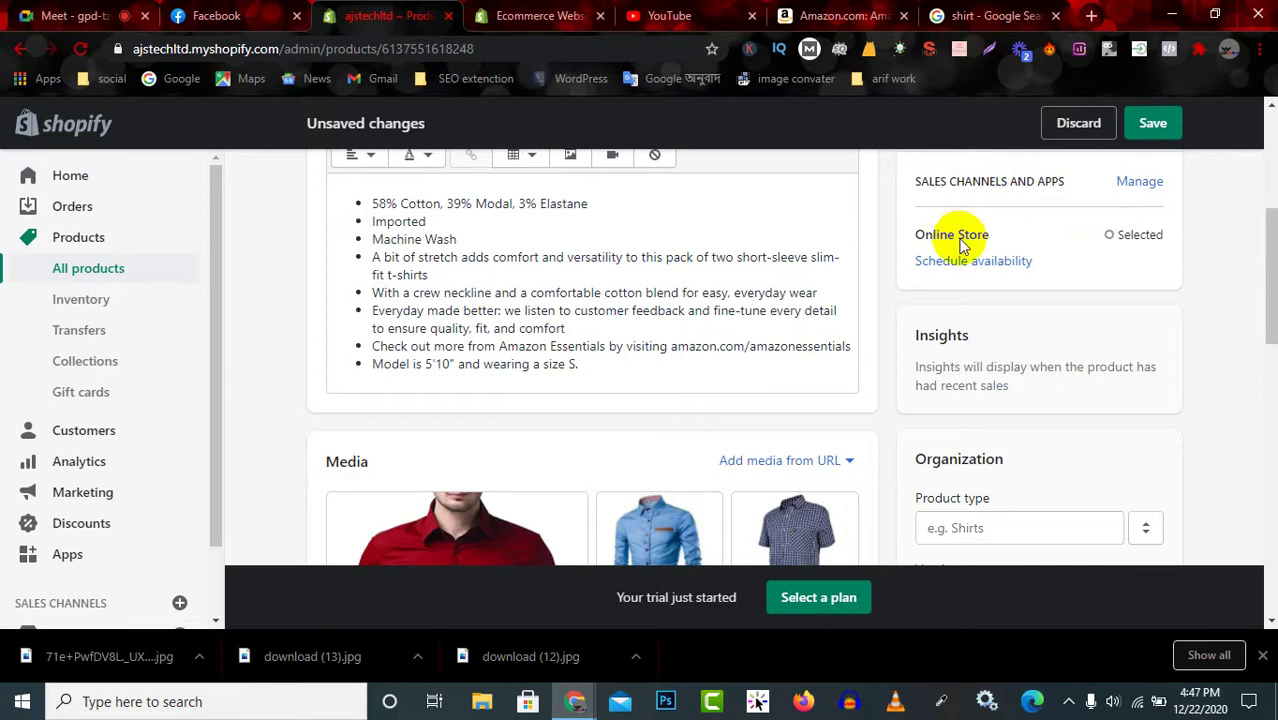
pyautogui.scroll(-2, 990, 365)
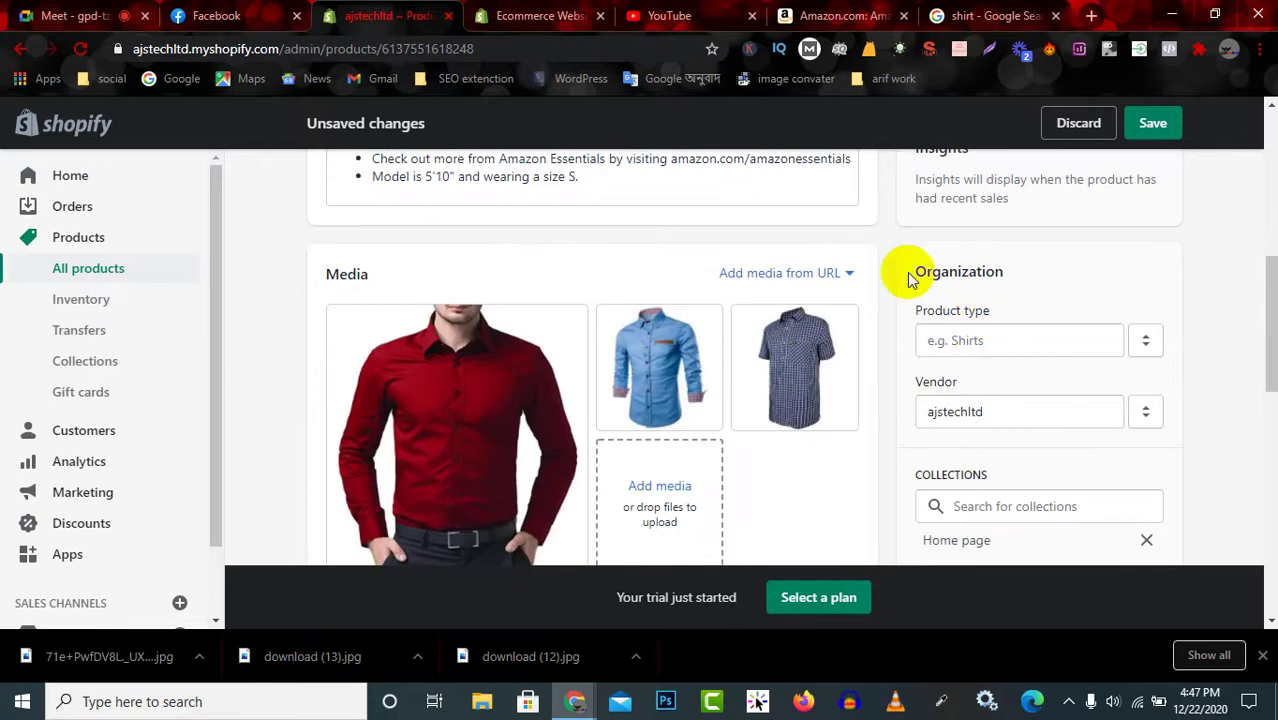
# Set the product type to shirt and keep ajstechltd as the vendor.
pyautogui.moveTo(910, 280); pyautogui.dragTo(1055, 271)
pyautogui.click(980, 341)
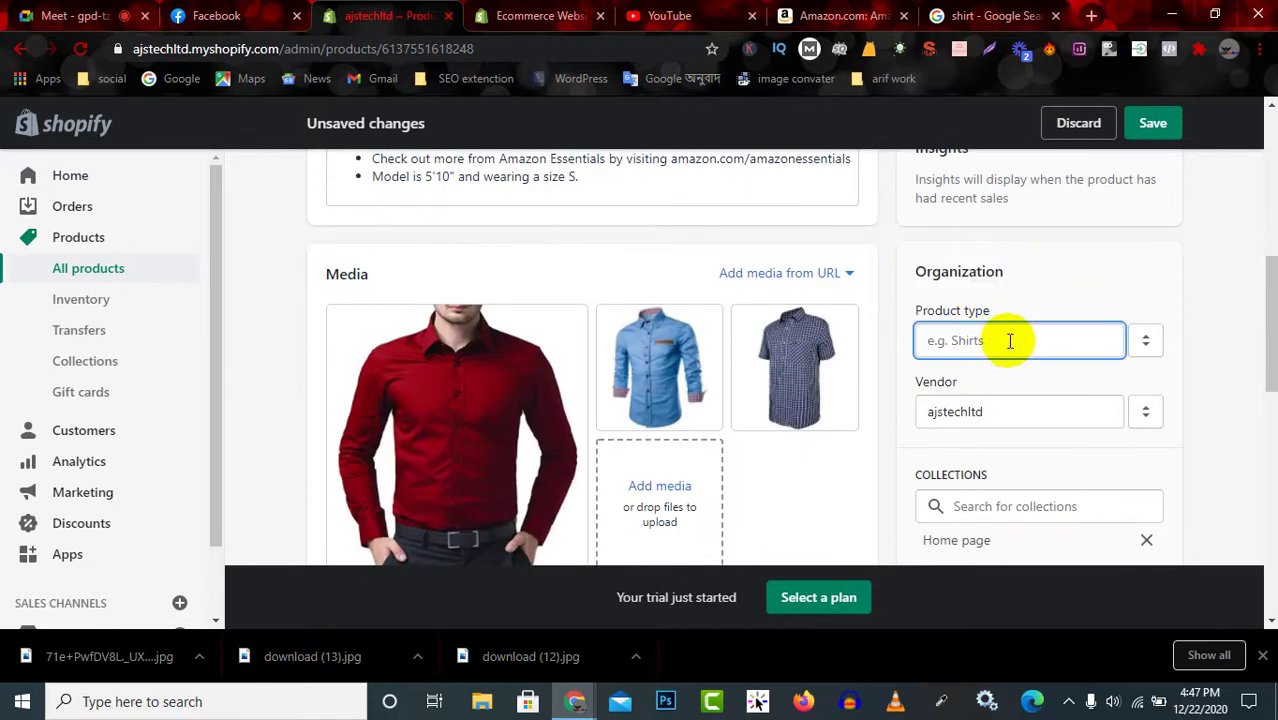
pyautogui.write('shirt')
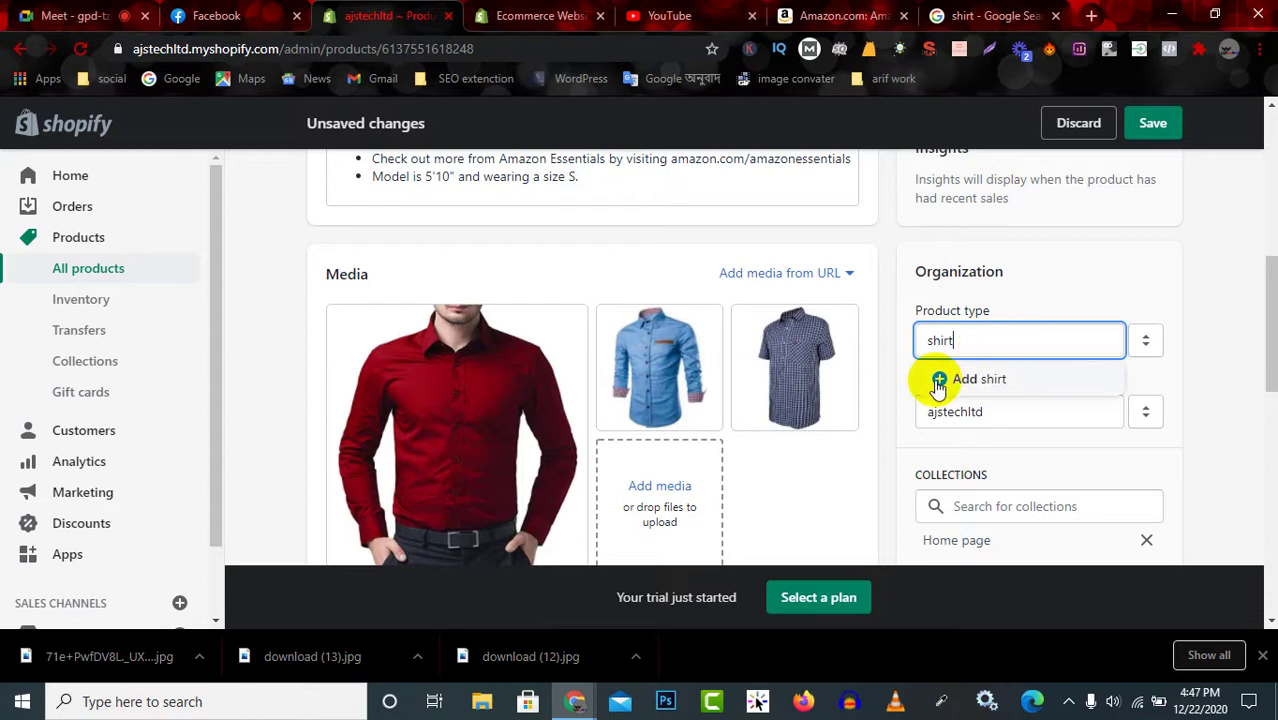
pyautogui.click(940, 379)
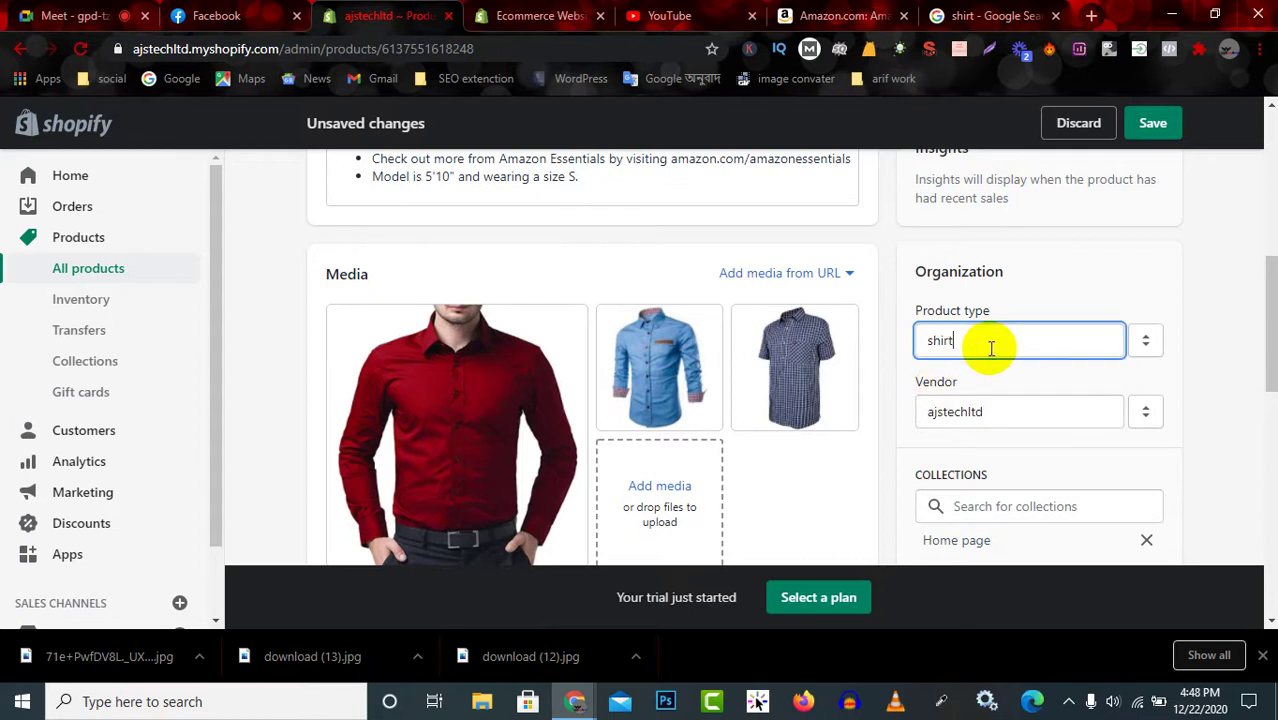
pyautogui.click(1018, 405)
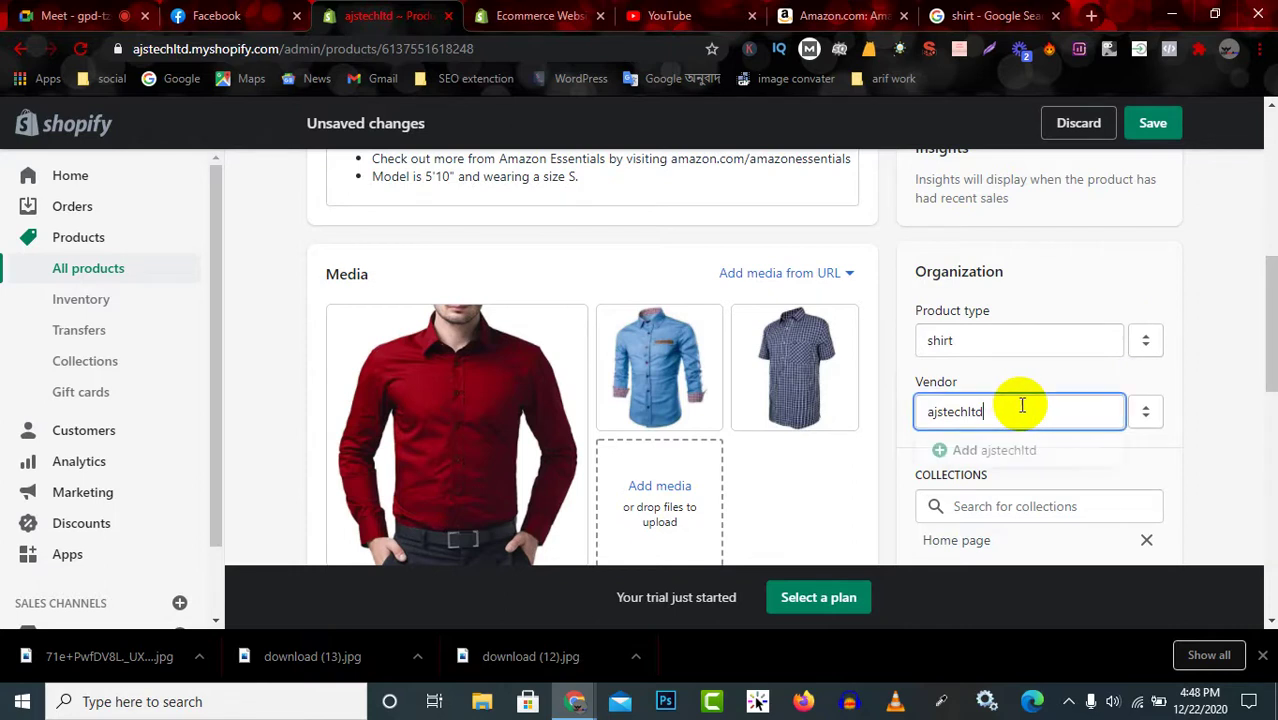
pyautogui.click(1180, 455)
# Add the product to the Home page collection.
pyautogui.scroll(-2, 1050, 449)
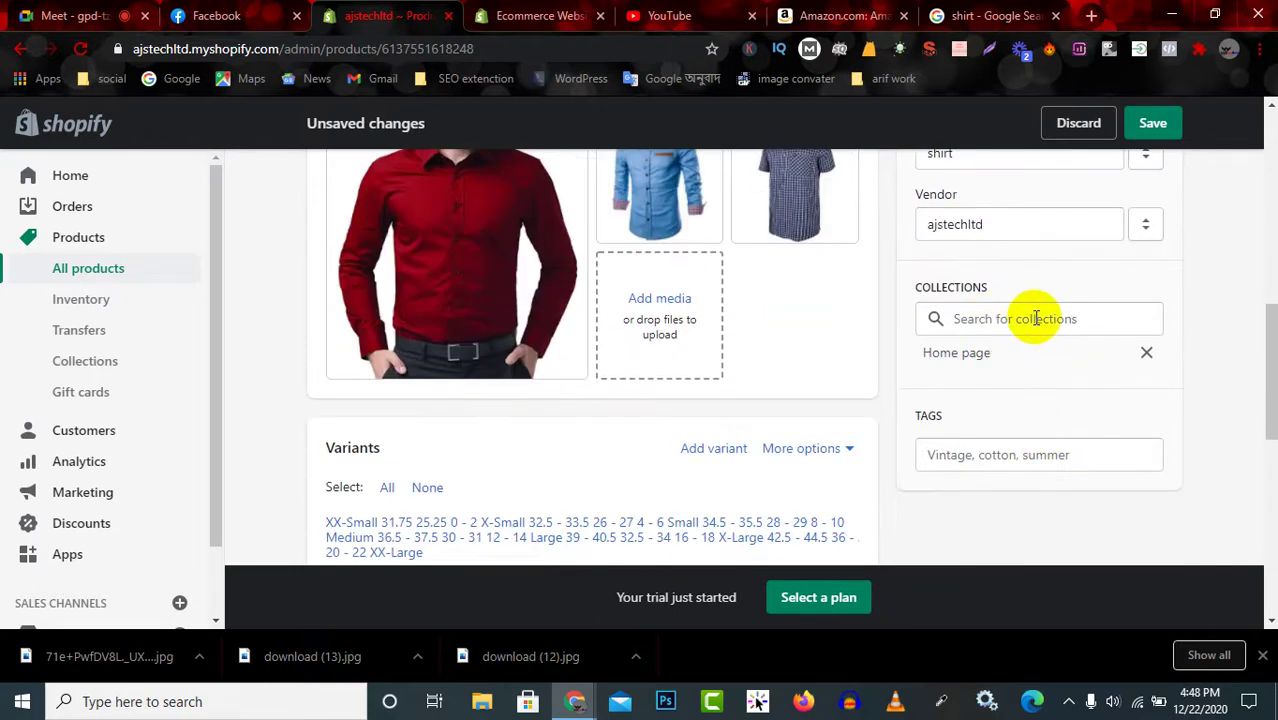
pyautogui.click(1077, 320)
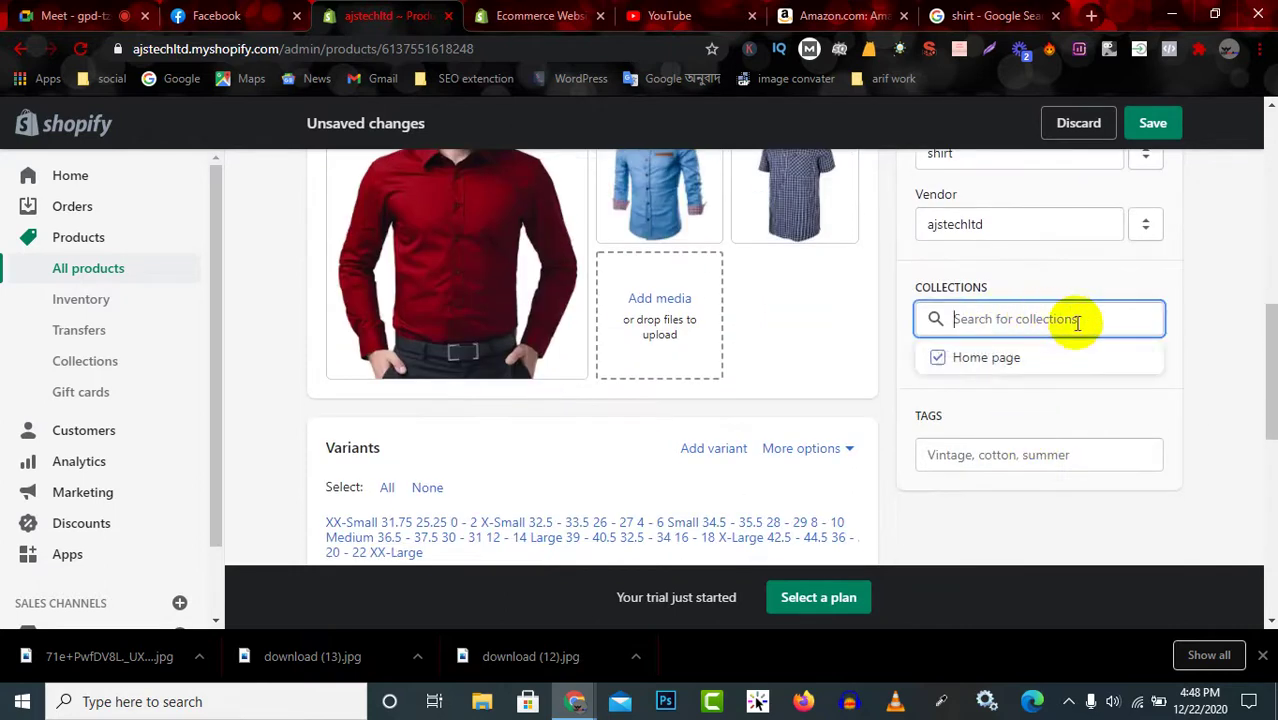
pyautogui.click(1007, 358)
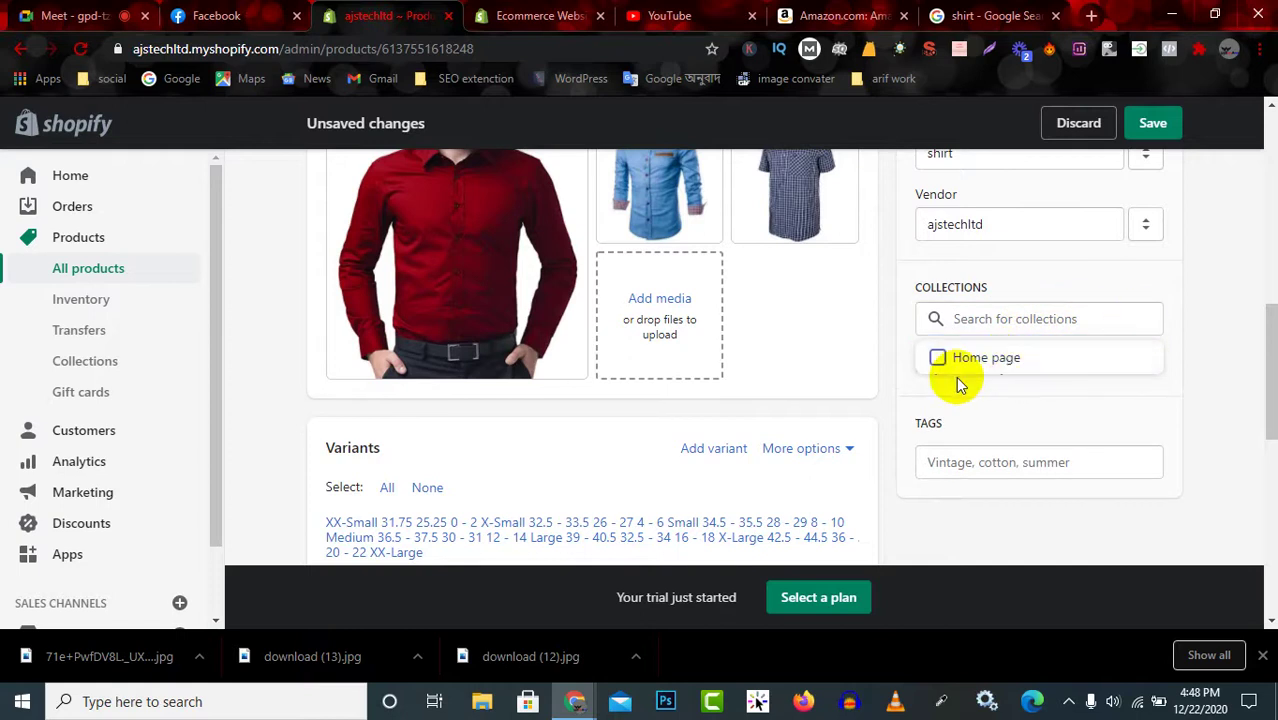
pyautogui.click(1001, 359)
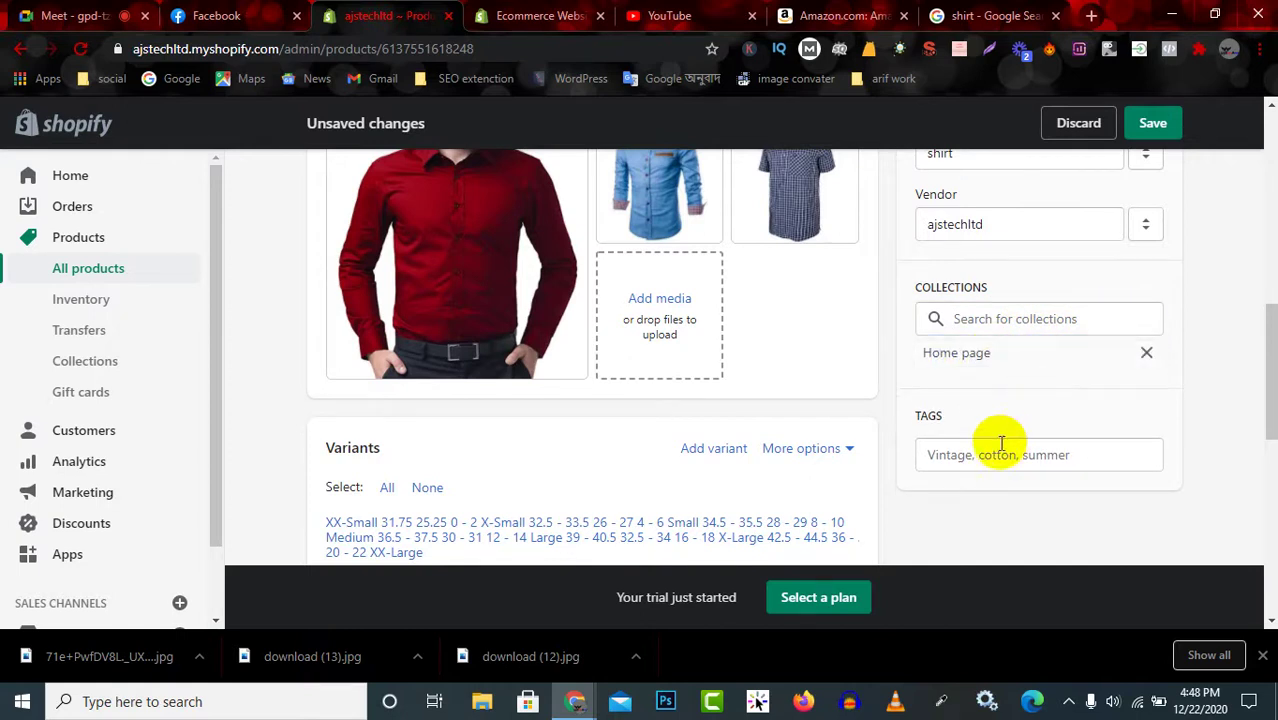
# Place the cursor in the product's Tags field.
pyautogui.scroll(-1, 1001, 441)
pyautogui.doubleClick(922, 326)
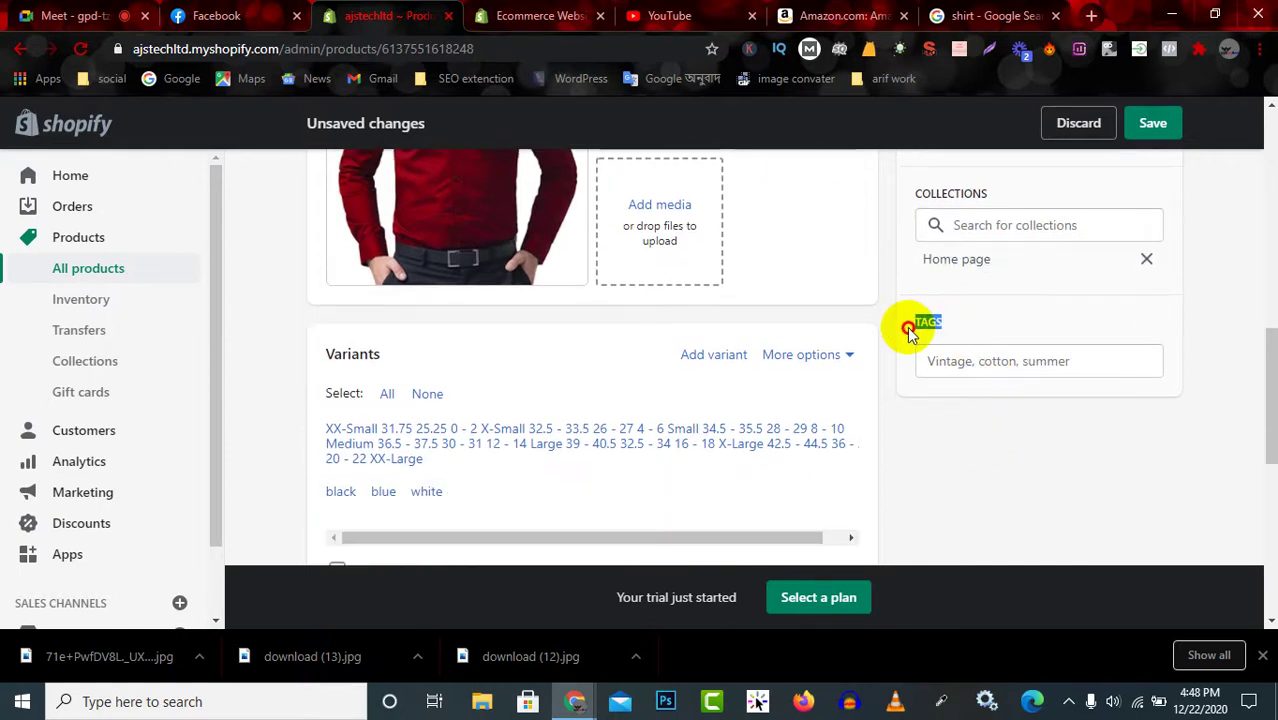
pyautogui.click(1030, 362)
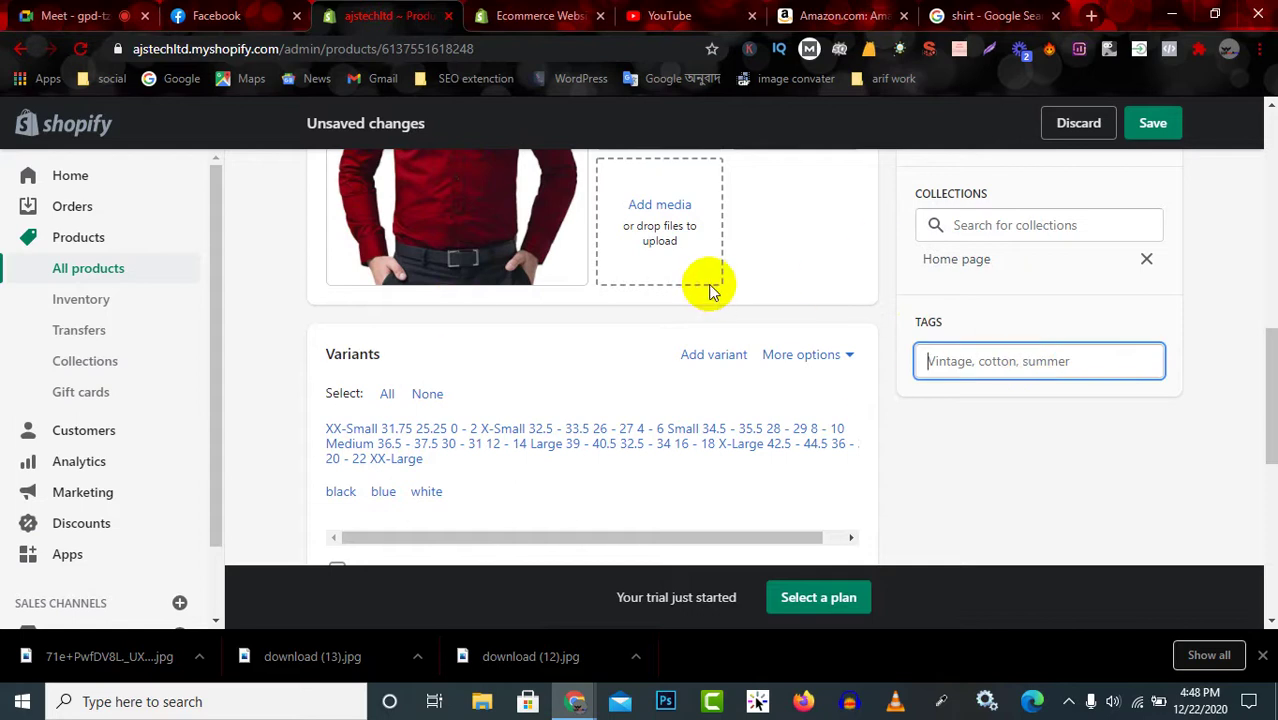
pyautogui.scroll(4, 696, 288)
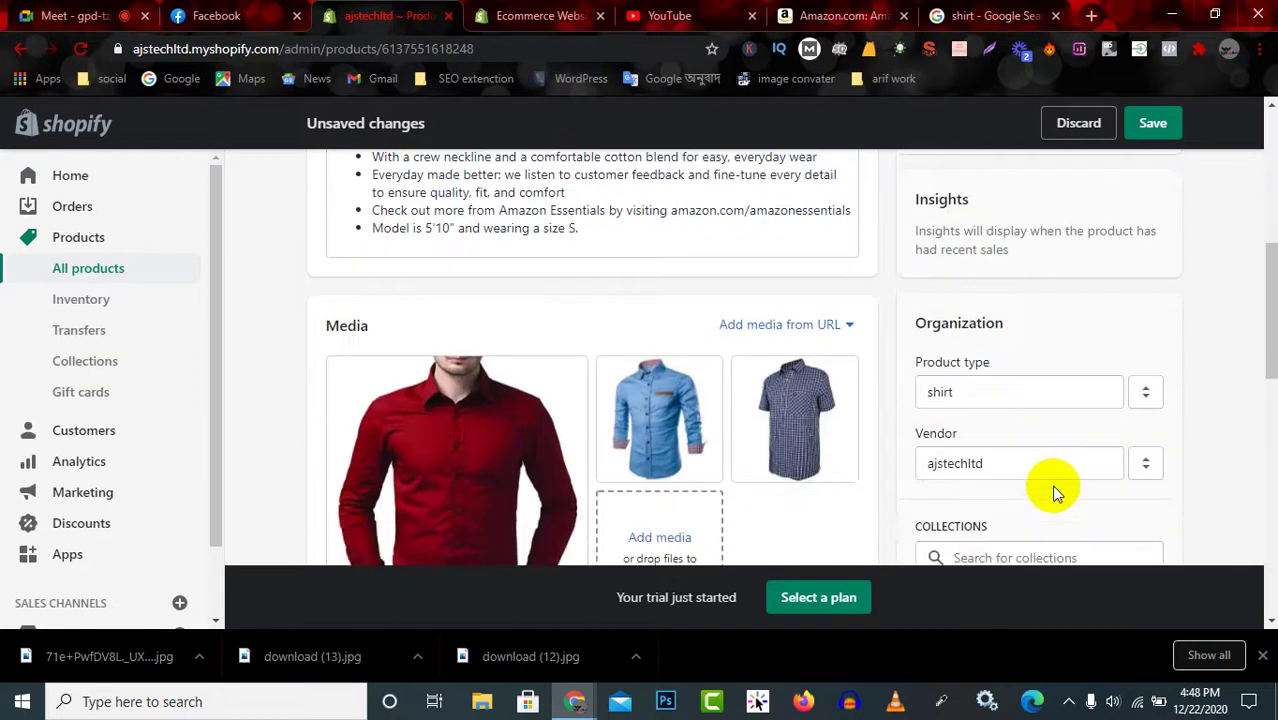
pyautogui.scroll(-3, 1055, 490)
pyautogui.scroll(2, 645, 290)
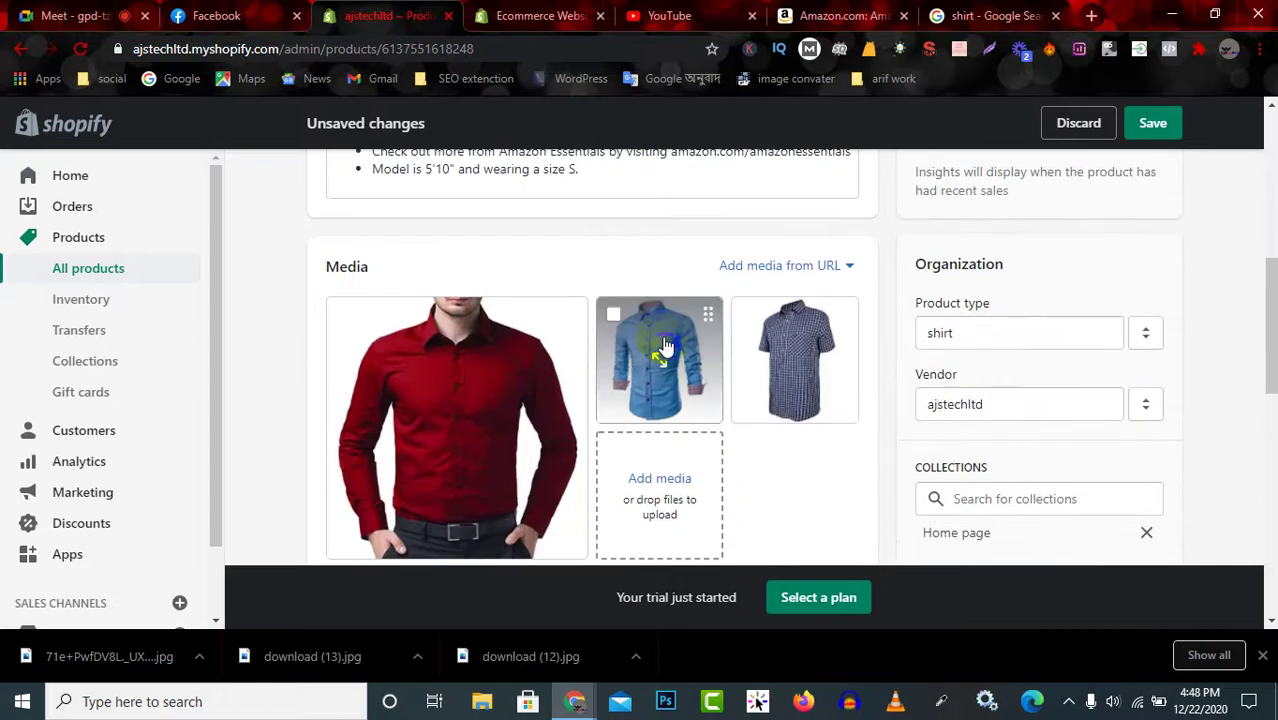
pyautogui.scroll(-3, 665, 345)
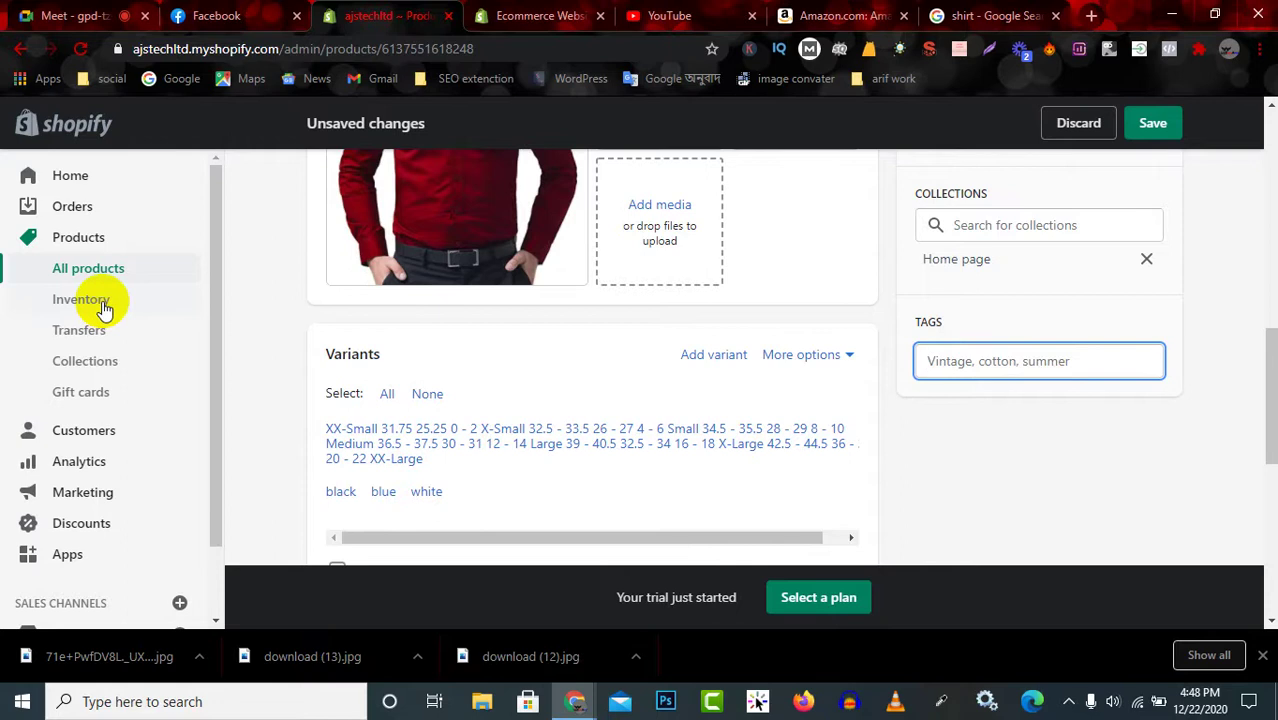
# Replace the three variant Size values with m, l and xl.
pyautogui.scroll(-4, 543, 399)
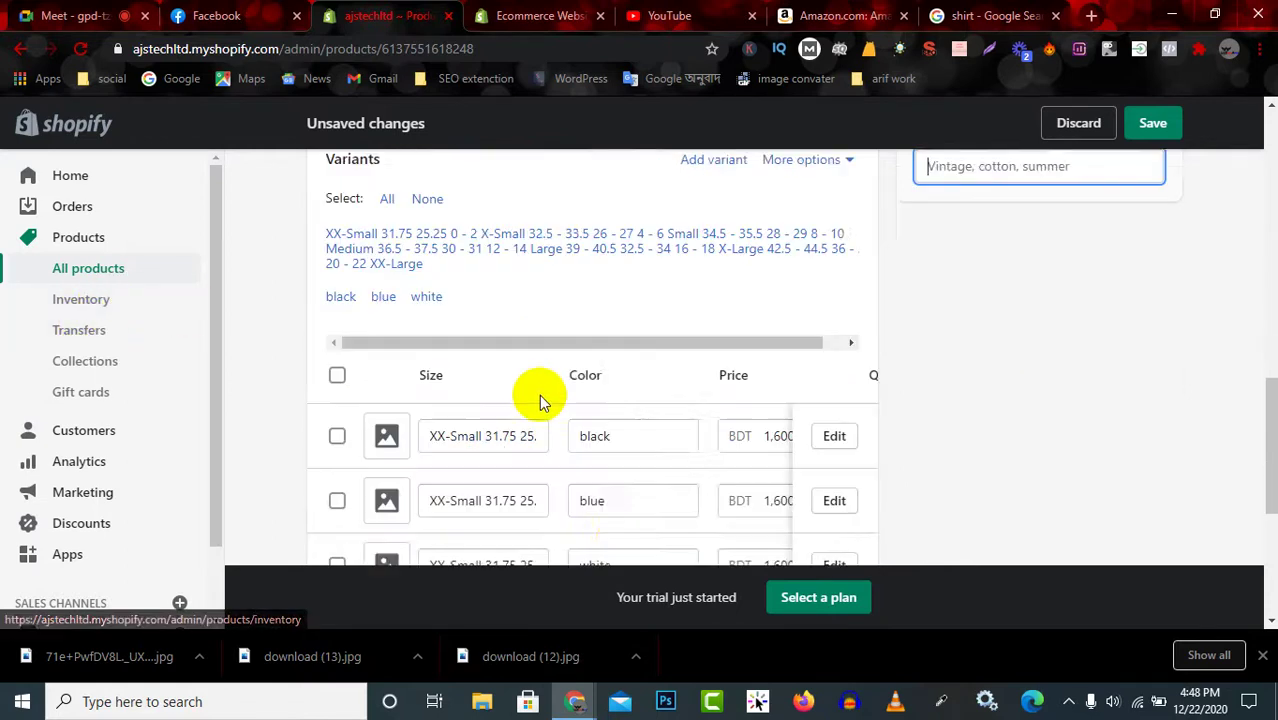
pyautogui.scroll(1, 487, 311)
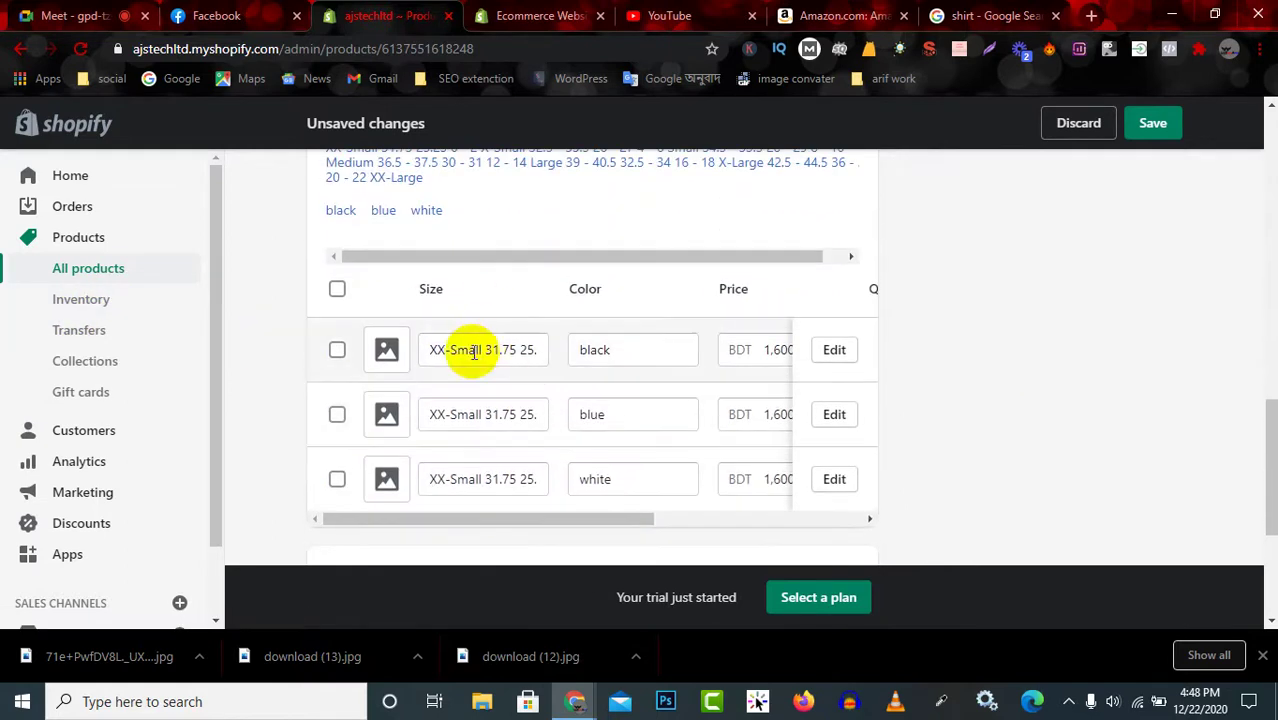
pyautogui.moveTo(538, 349); pyautogui.dragTo(465, 352)
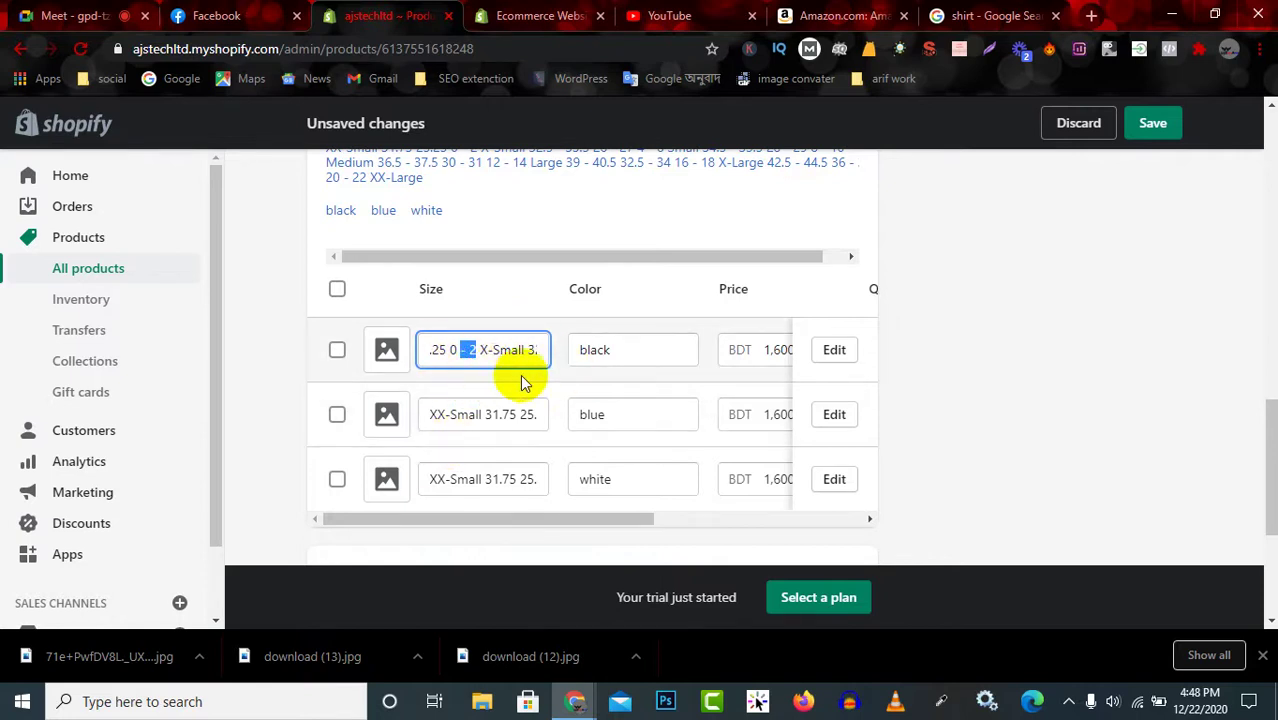
pyautogui.scroll(-3, 520, 374)
pyautogui.scroll(2, 518, 359)
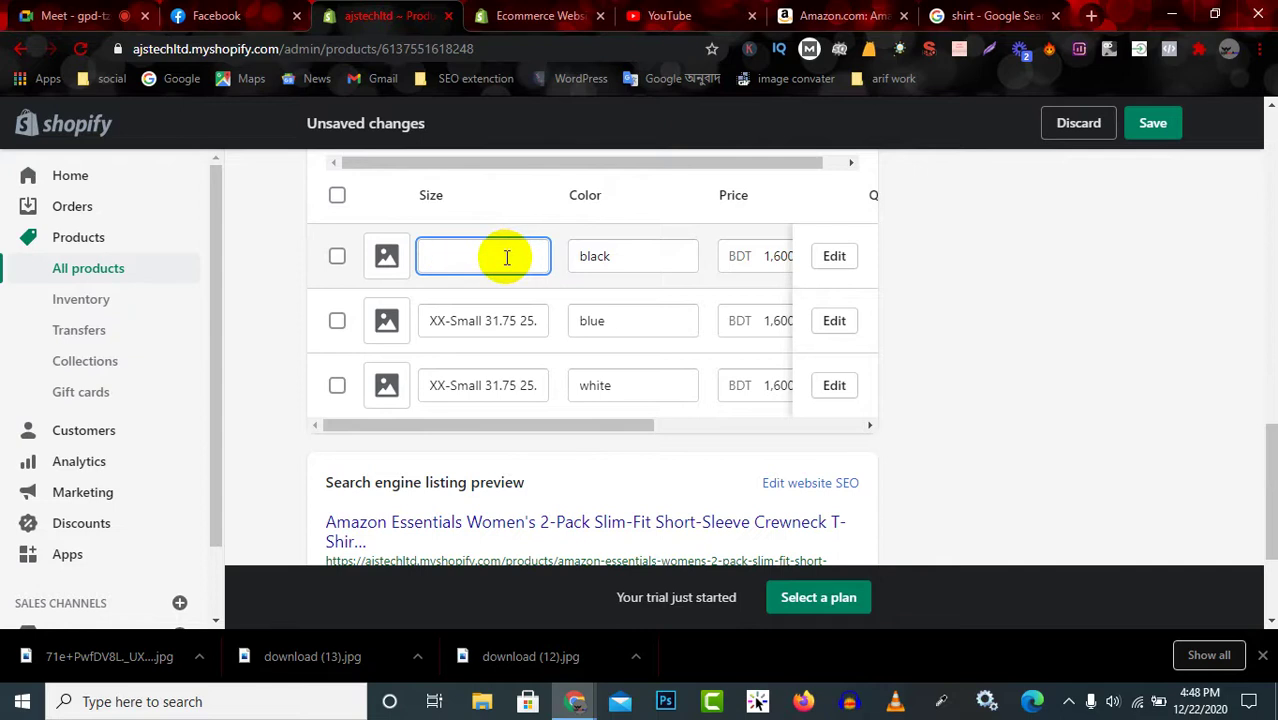
pyautogui.write('m')
pyautogui.tripleClick(495, 318)
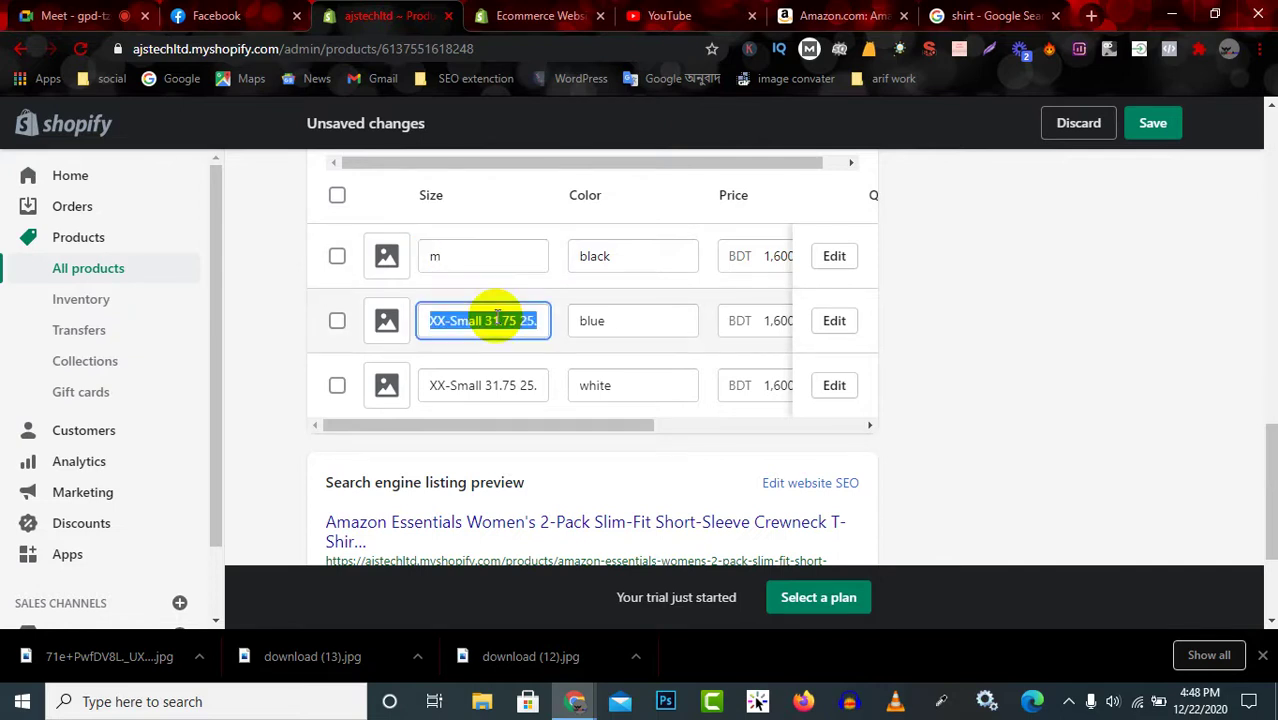
pyautogui.doubleClick(470, 388)
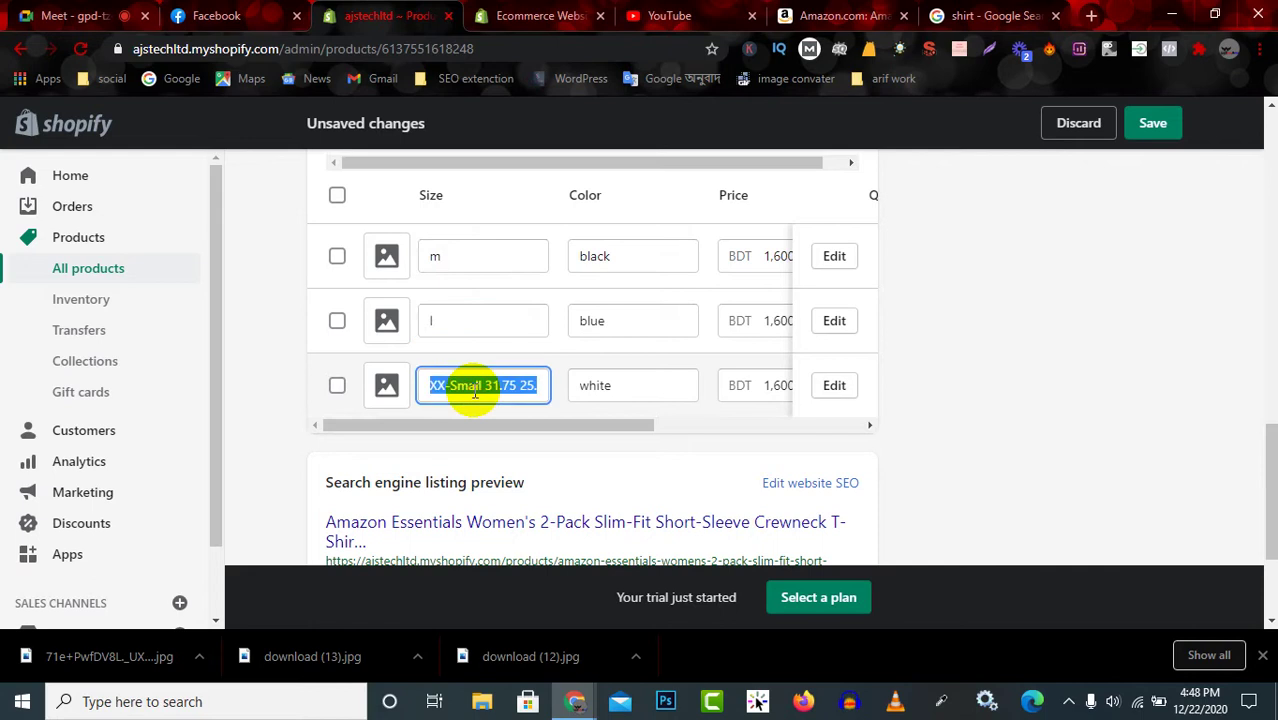
pyautogui.write('xl')
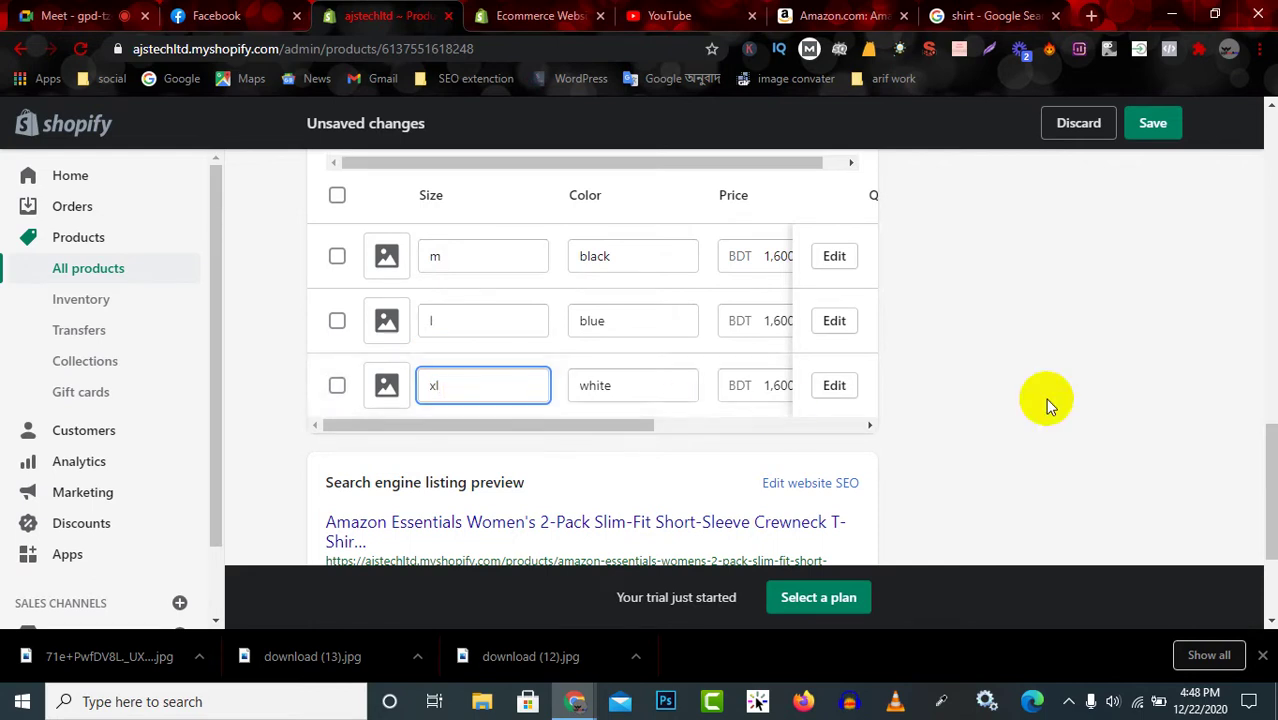
# Save the T-shirt product and return to the store's admin home page.
pyautogui.scroll(2, 579, 357)
pyautogui.scroll(8, 590, 355)
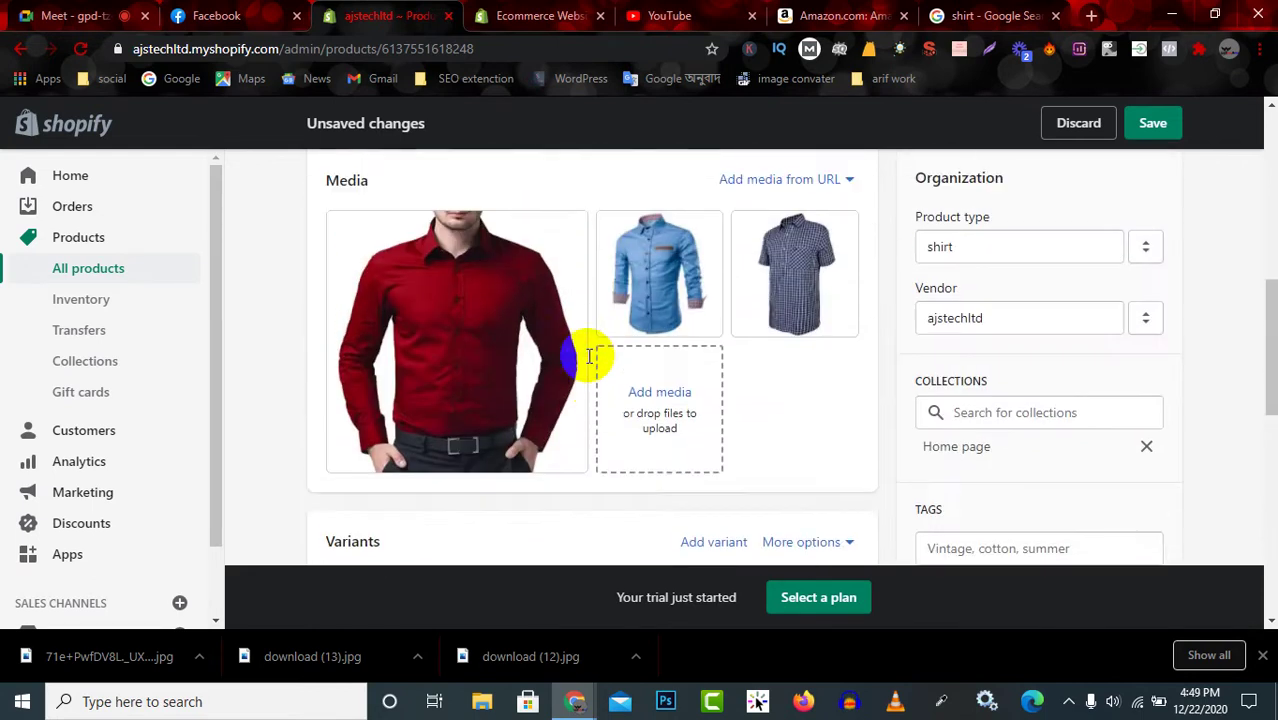
pyautogui.scroll(-8, 600, 350)
pyautogui.scroll(-4, 623, 357)
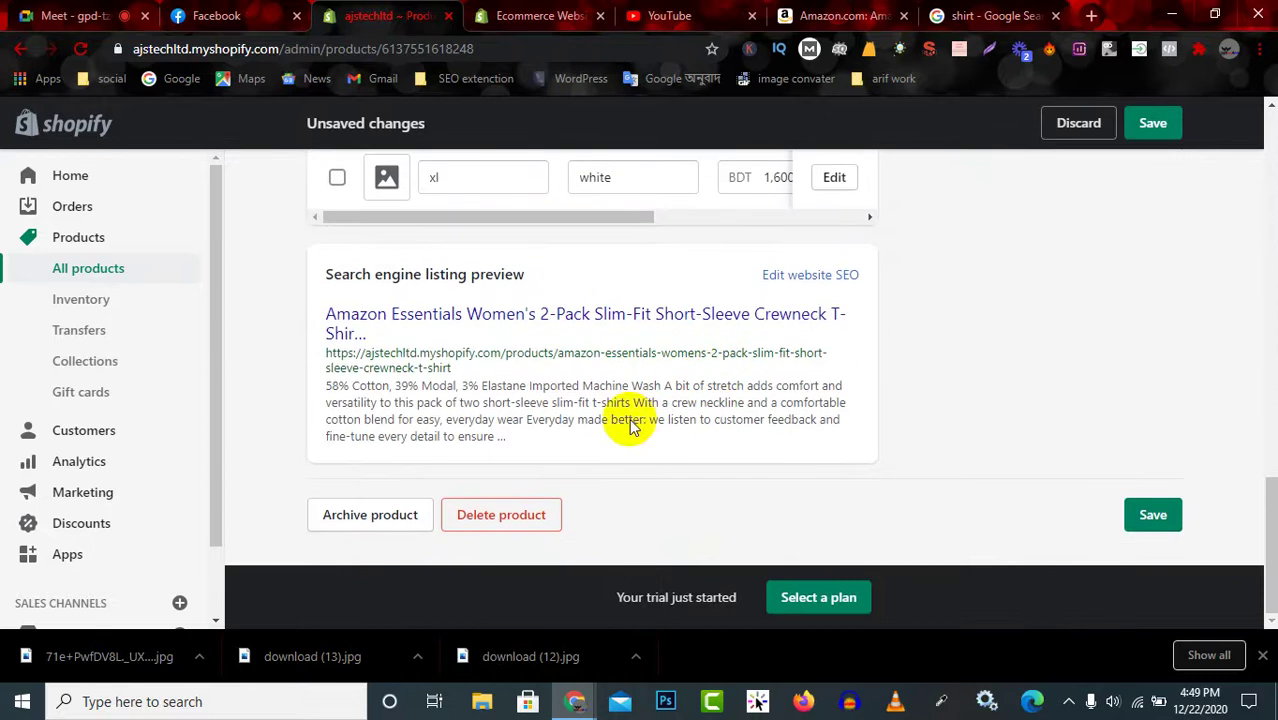
pyautogui.click(1130, 515)
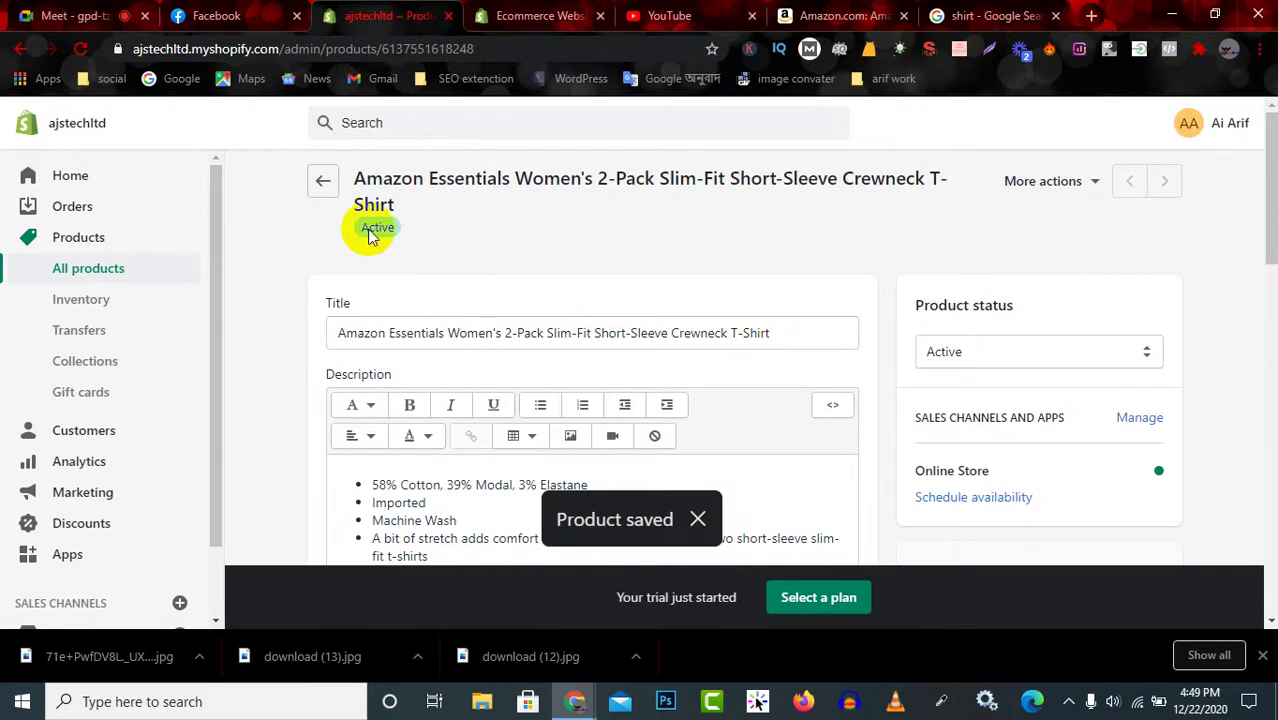
pyautogui.click(93, 177)
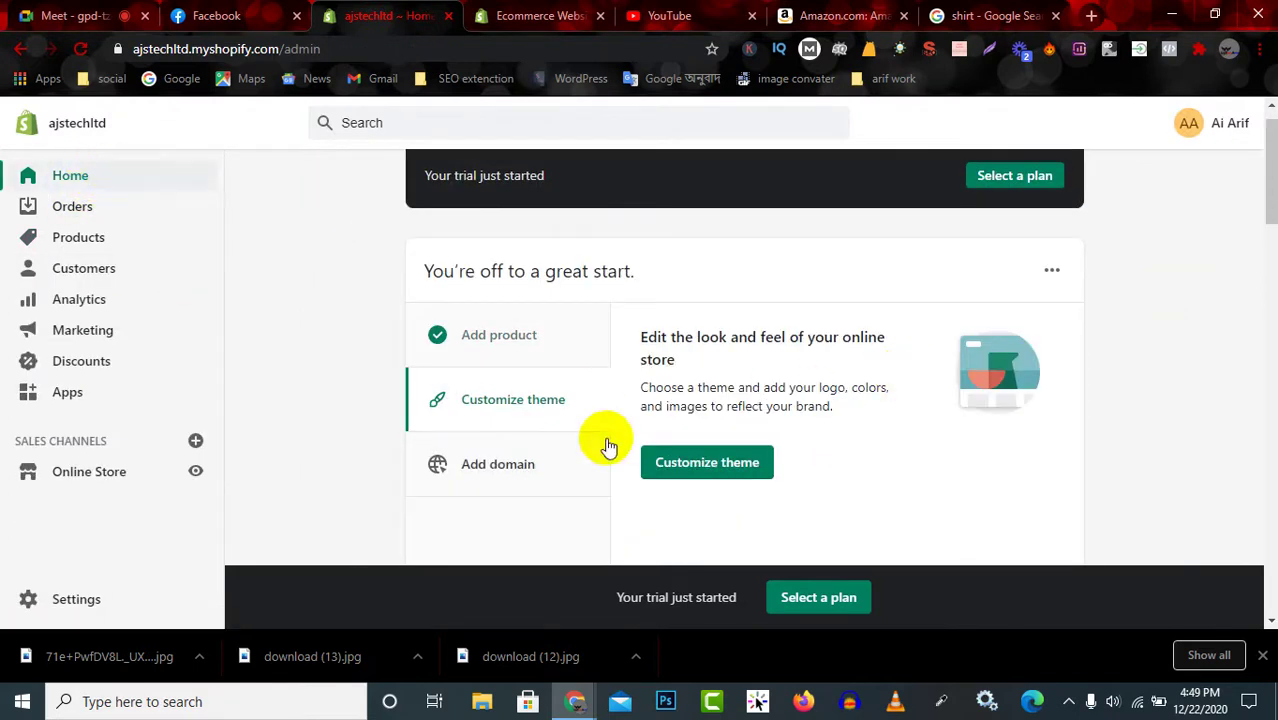
# Scroll through the admin home cards, then open a new blank Chrome tab.
pyautogui.scroll(-10, 606, 447)
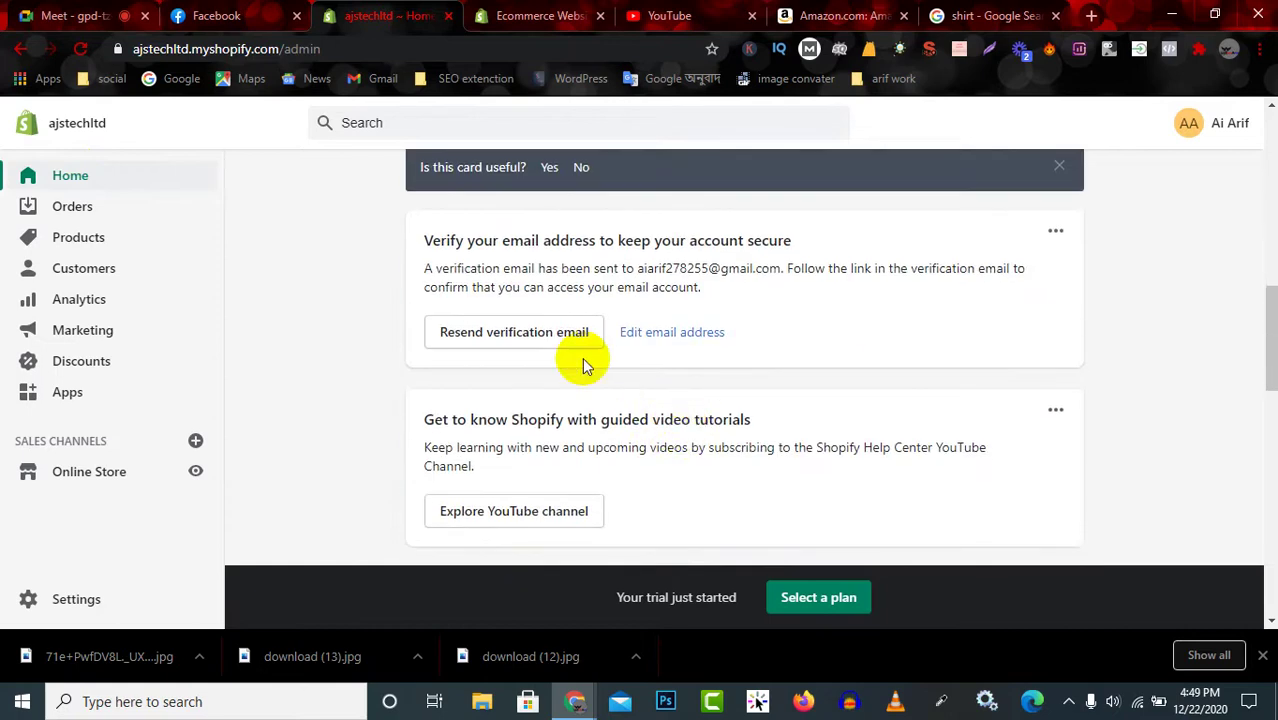
pyautogui.scroll(-12, 585, 366)
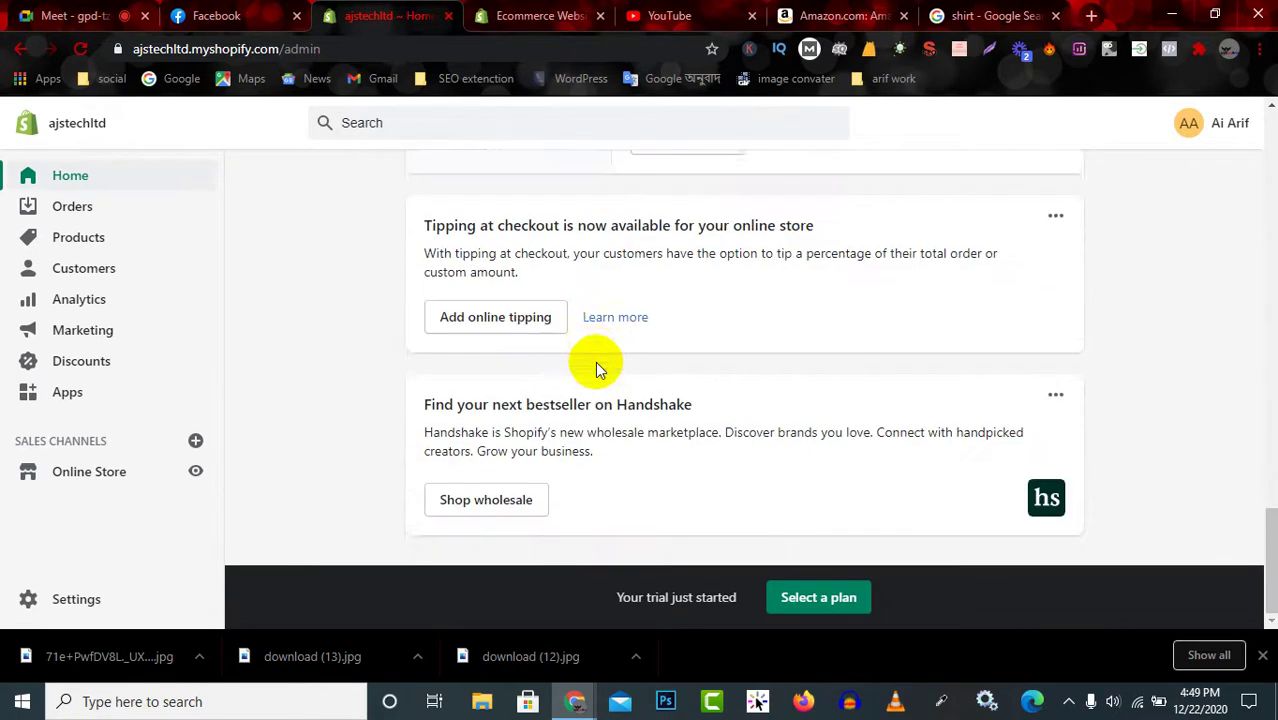
pyautogui.scroll(12, 693, 440)
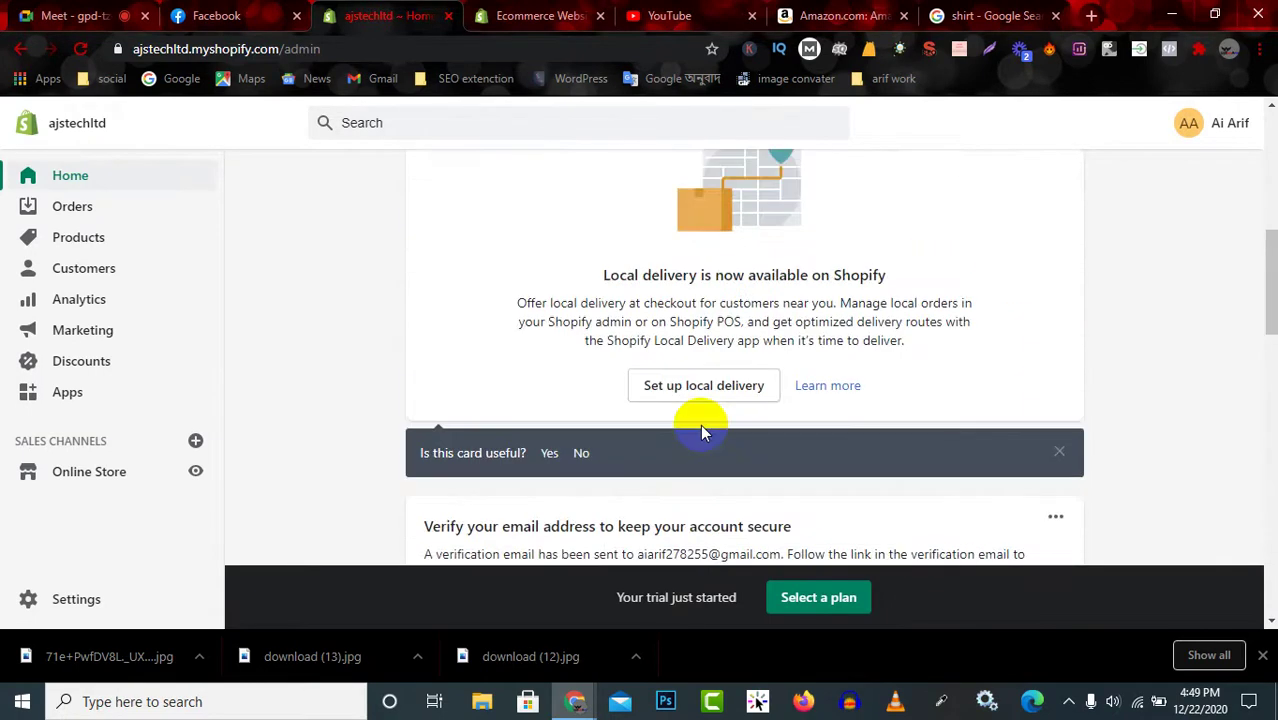
pyautogui.scroll(-3, 700, 432)
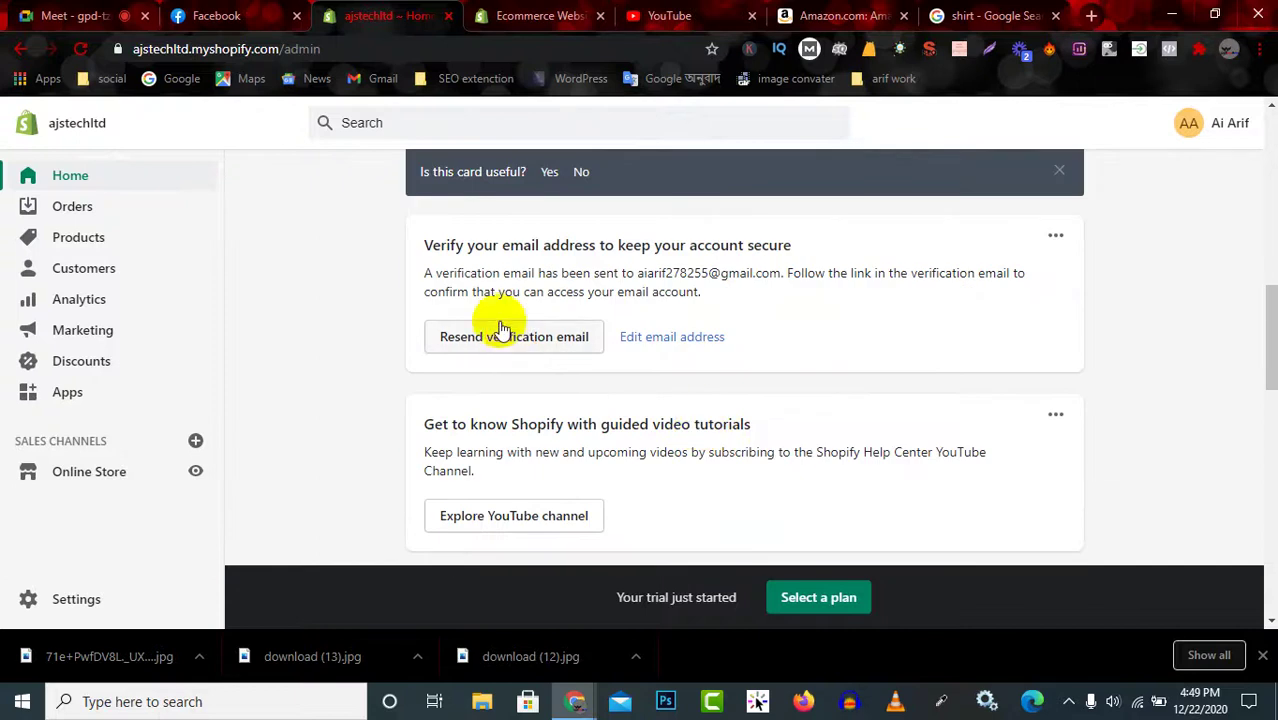
pyautogui.scroll(-2, 531, 251)
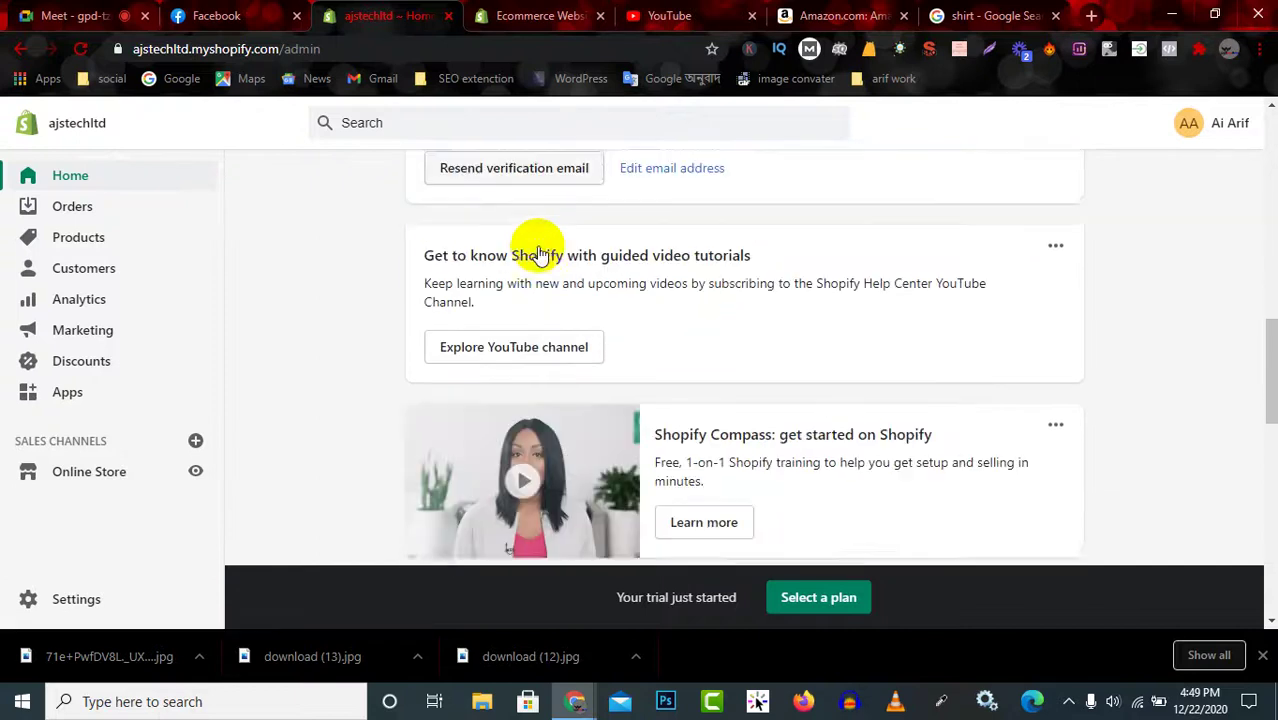
pyautogui.click(1091, 16)
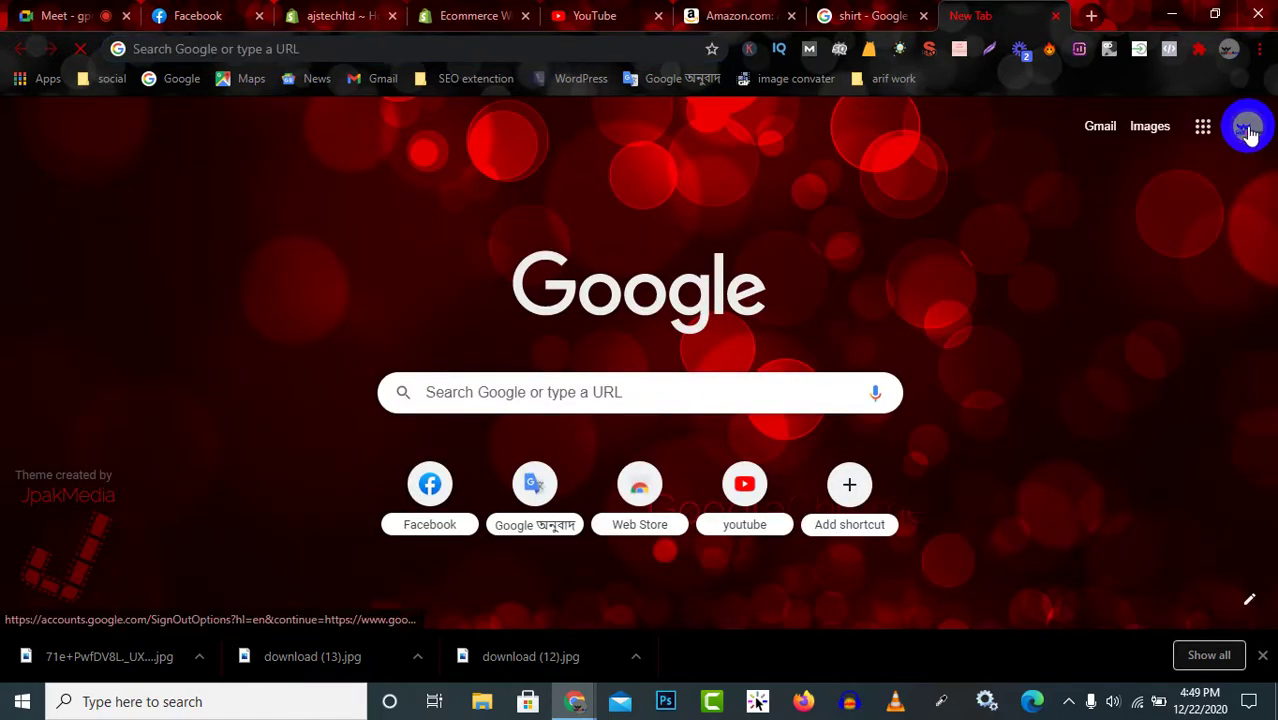
# Pick the signed-in Google account, then close the Shopify themes tab, keeping the ajstechltd admin.
pyautogui.click(1246, 127)
pyautogui.click(1045, 457)
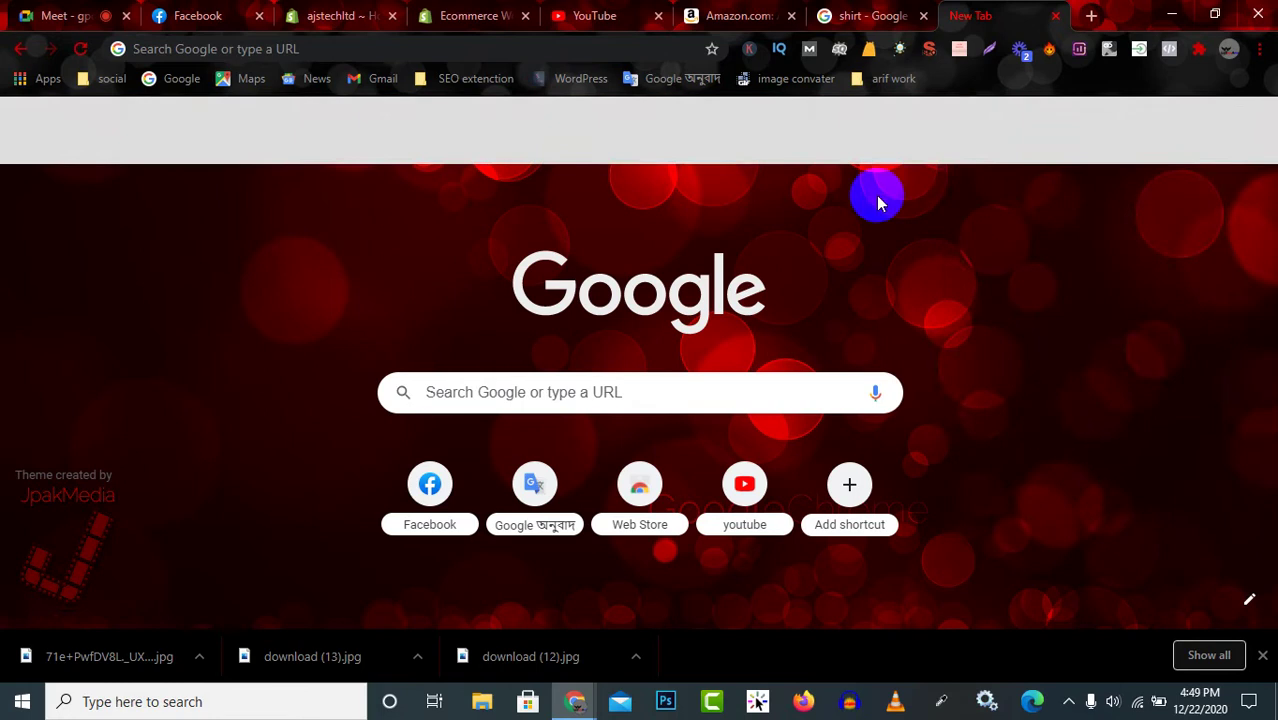
pyautogui.click(714, 14)
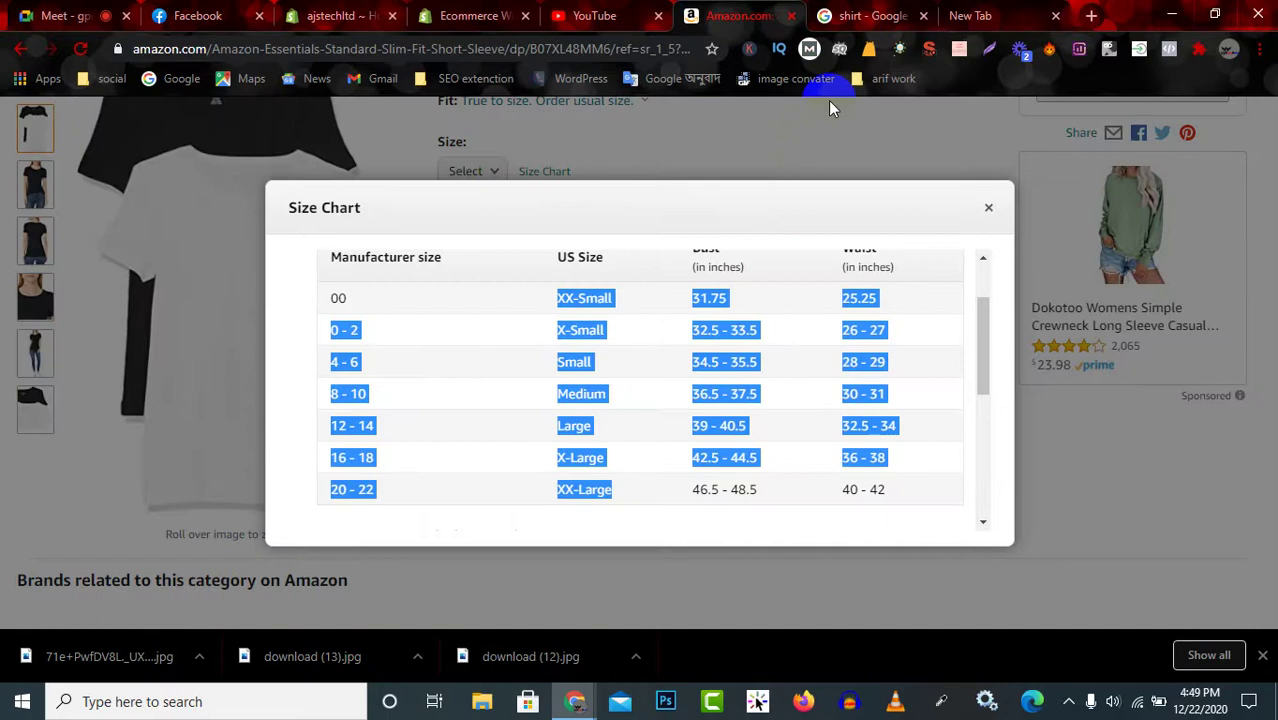
pyautogui.click(458, 14)
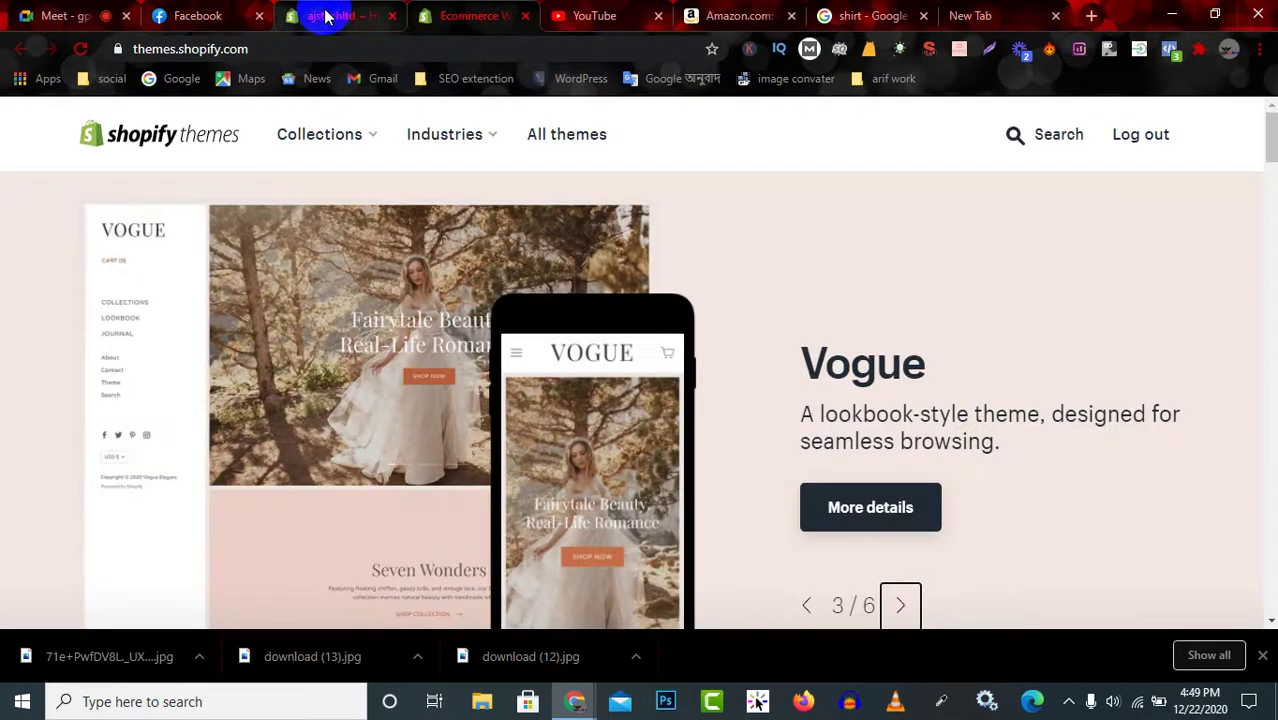
pyautogui.click(330, 15)
pyautogui.click(525, 17)
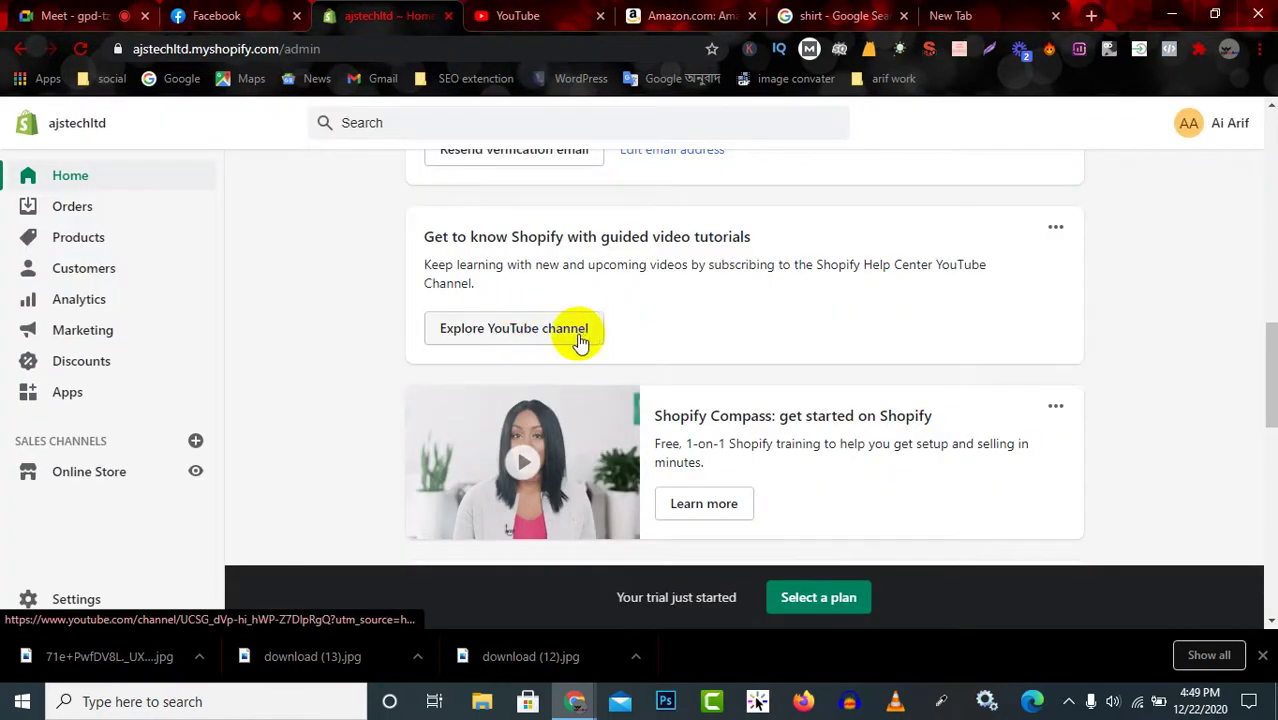
pyautogui.scroll(1, 537, 337)
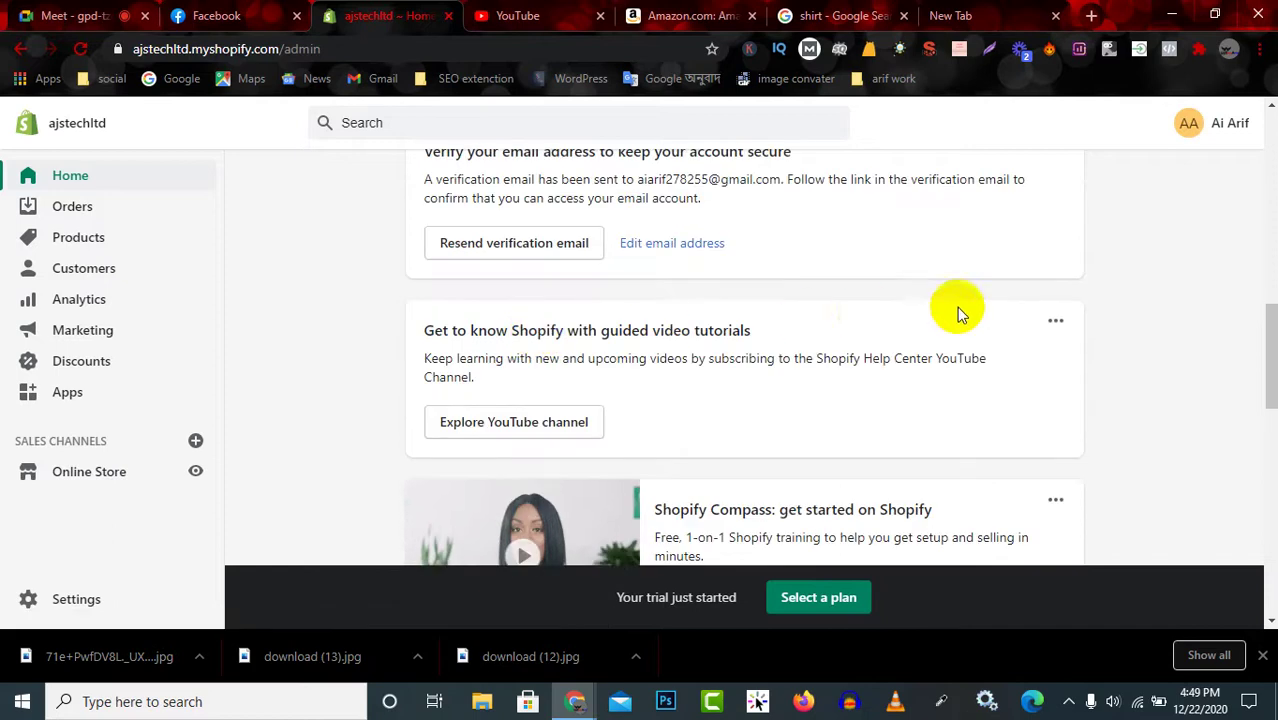
pyautogui.scroll(4, 1031, 305)
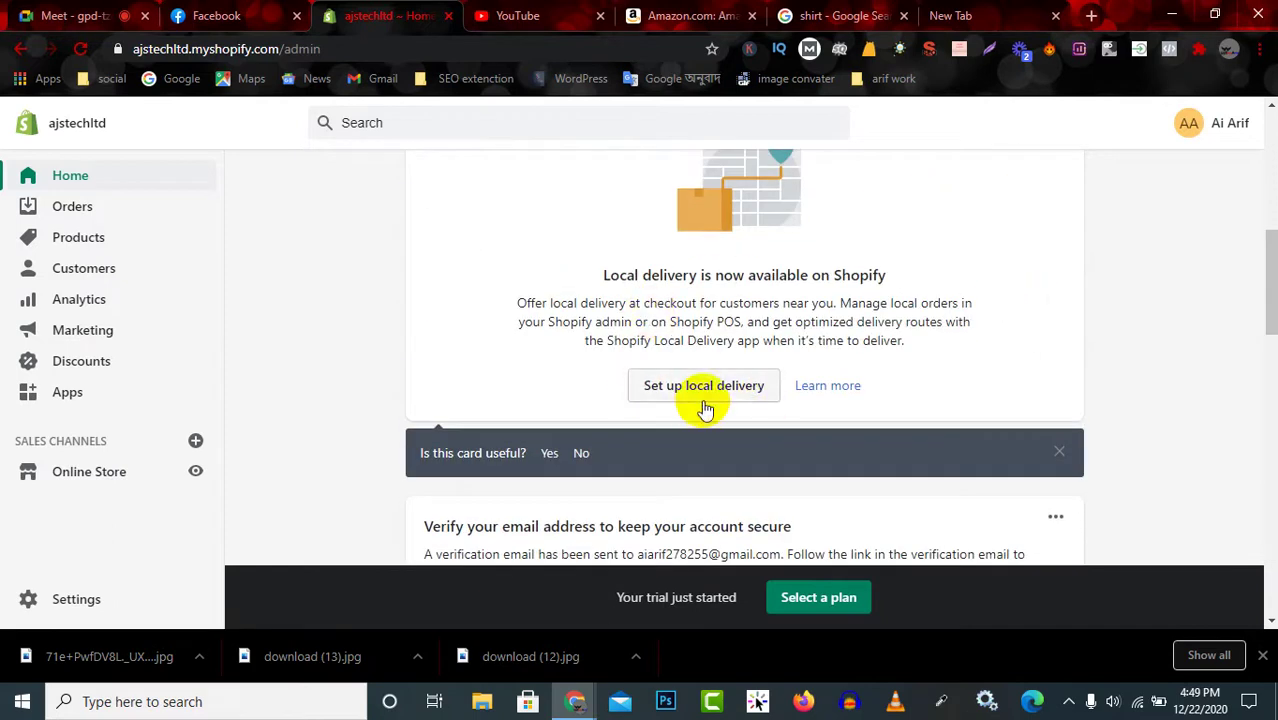
# Switch from the Shopify admin home to the New Tab showing Google's start page.
pyautogui.scroll(2, 713, 391)
pyautogui.scroll(4, 735, 305)
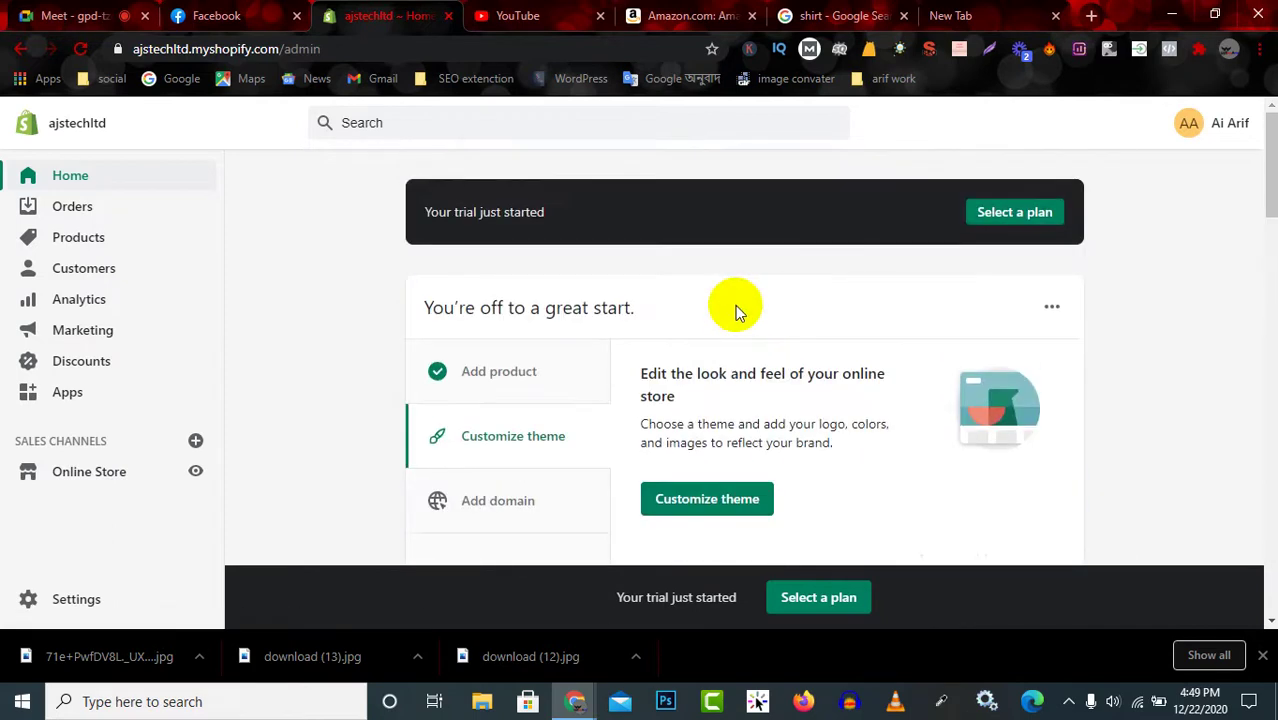
pyautogui.scroll(-14, 622, 434)
pyautogui.scroll(-2, 690, 458)
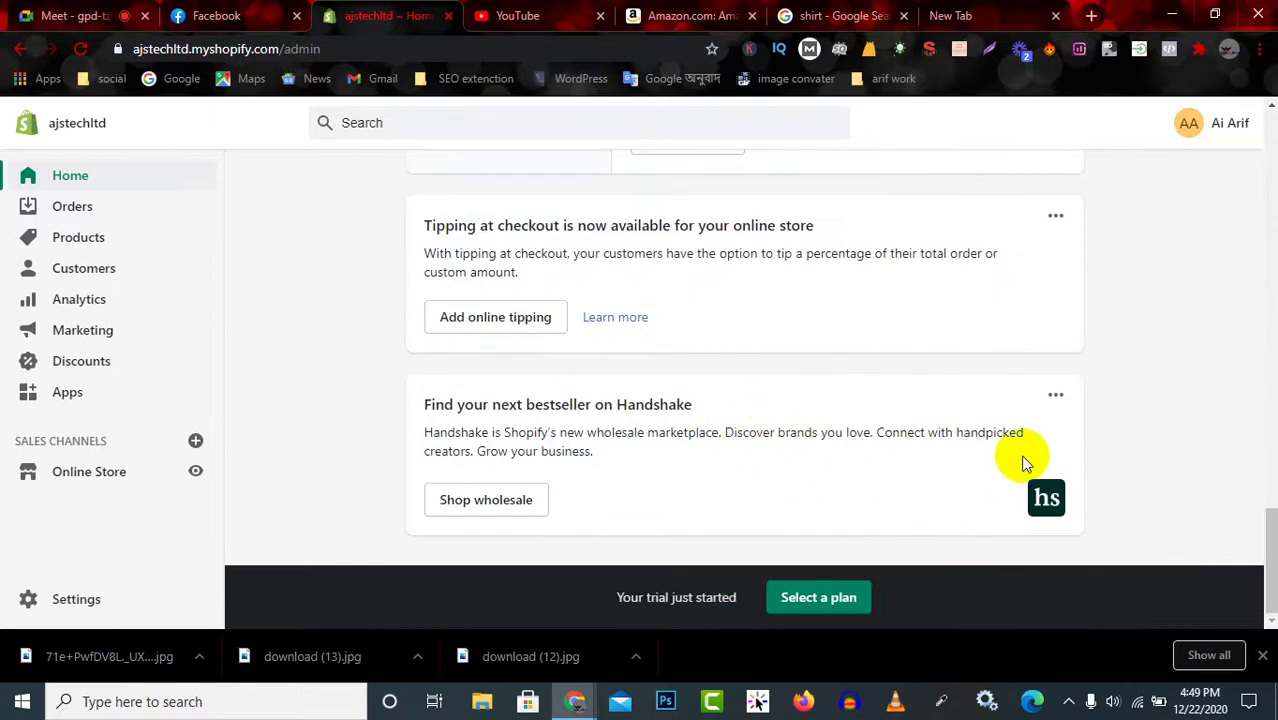
pyautogui.scroll(4, 960, 300)
pyautogui.click(850, 14)
pyautogui.click(990, 12)
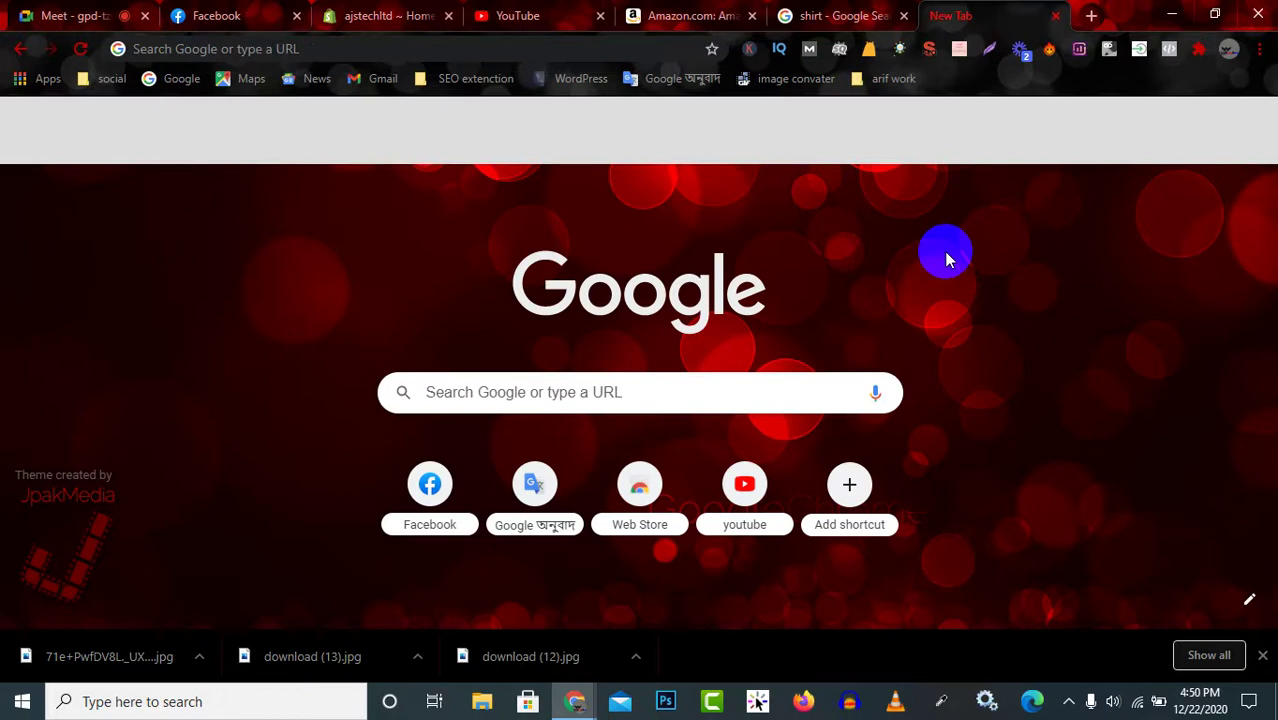
# Switch to the store owner's Google account, open Gmail and confirm the Shopify email address.
pyautogui.click(81, 48)
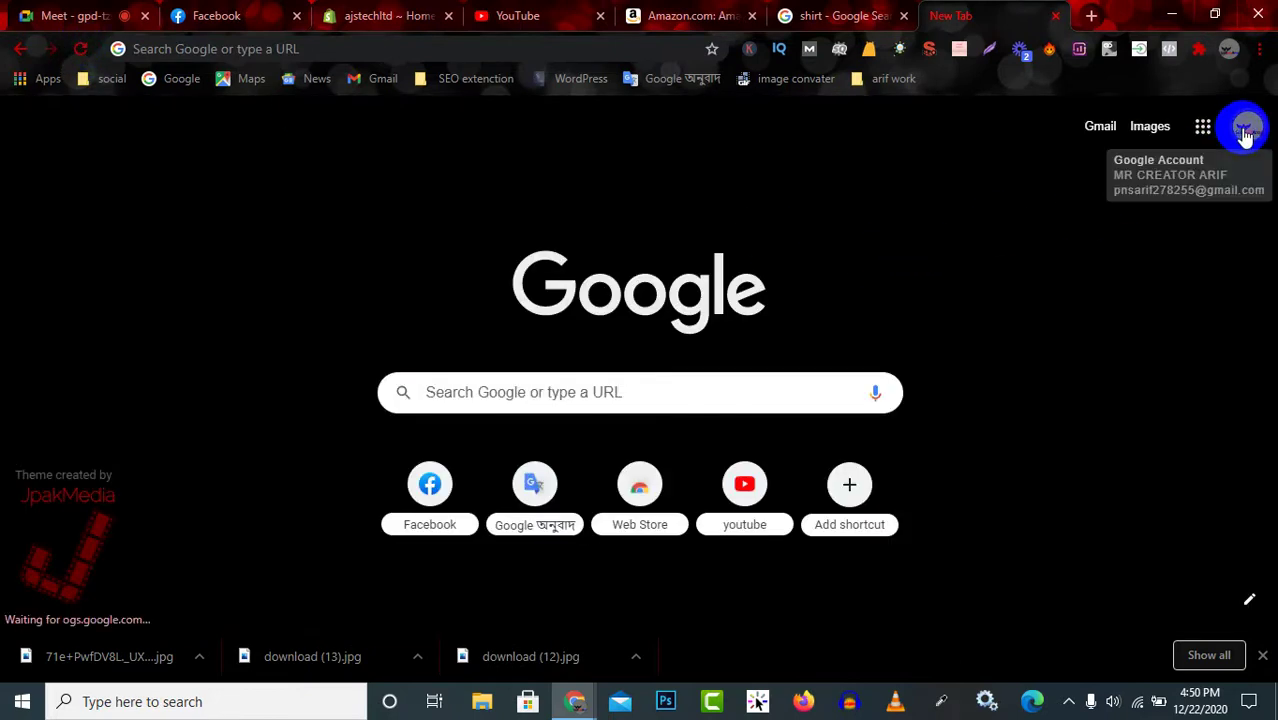
pyautogui.click(1245, 132)
pyautogui.click(1041, 451)
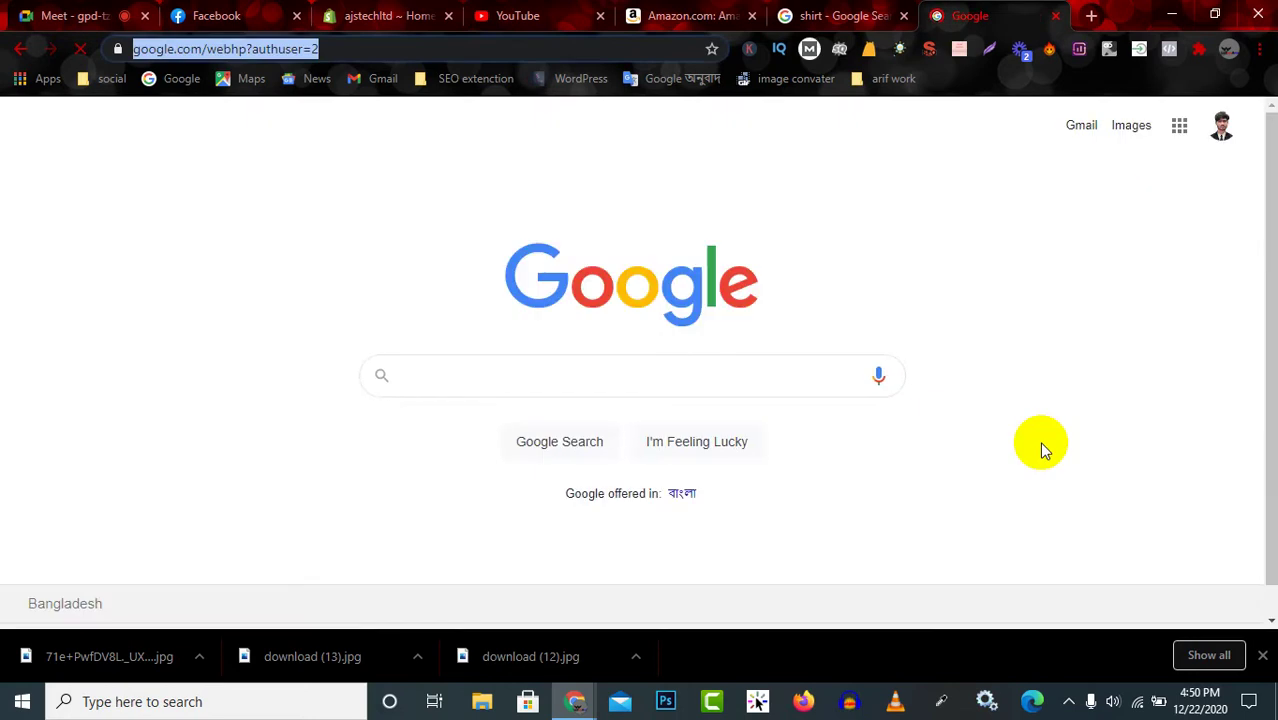
pyautogui.click(1076, 132)
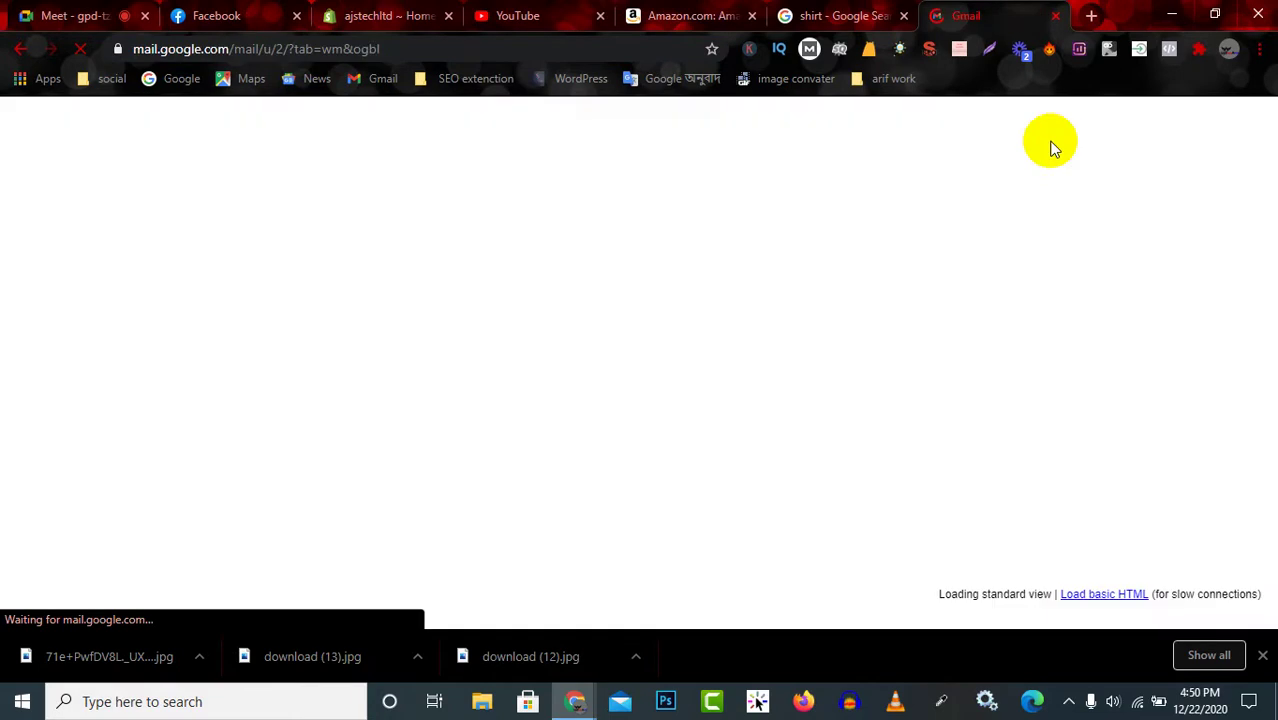
pyautogui.click(1262, 655)
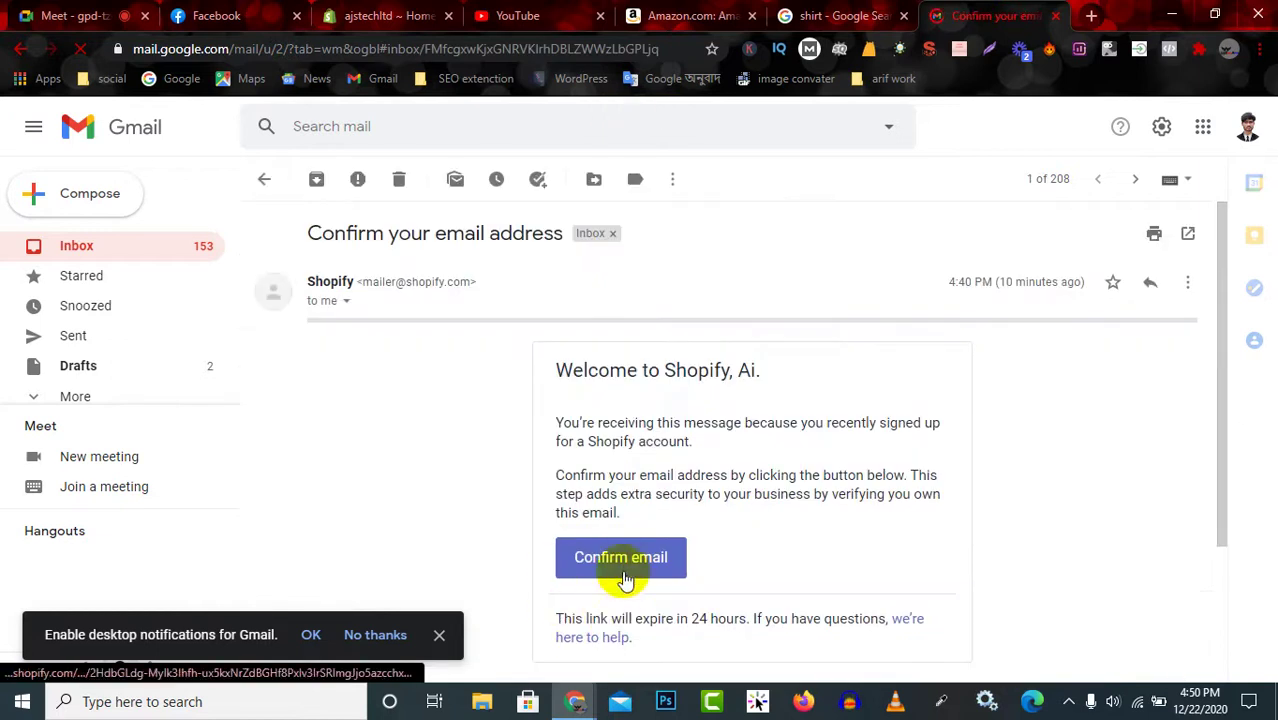
pyautogui.click(622, 568)
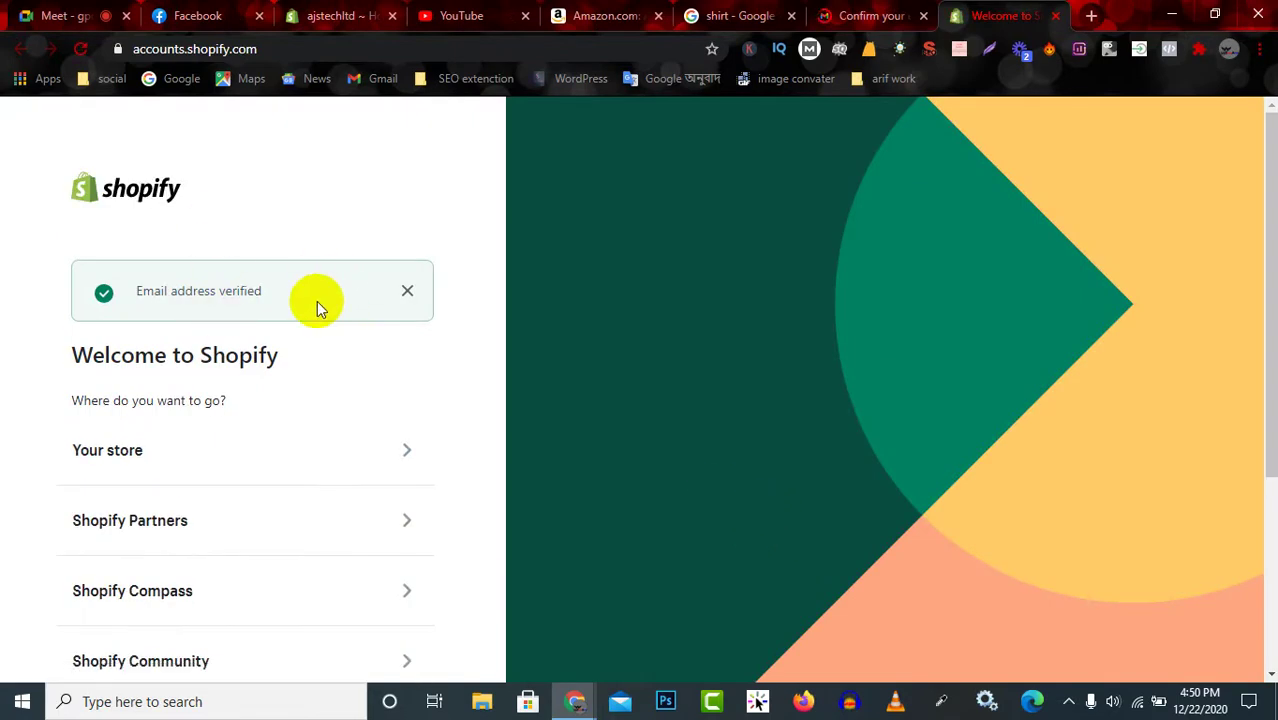
# Return to the ajstechltd admin tab and reload its home page.
pyautogui.scroll(-3, 316, 310)
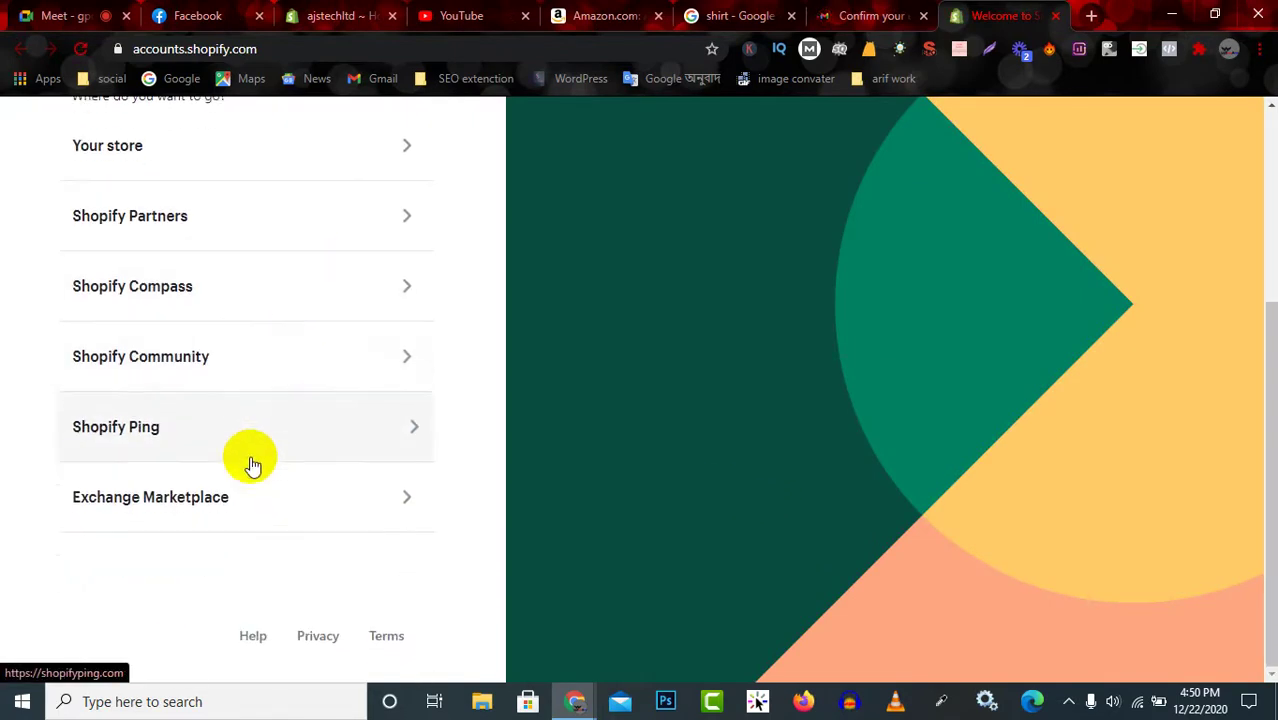
pyautogui.scroll(3, 651, 318)
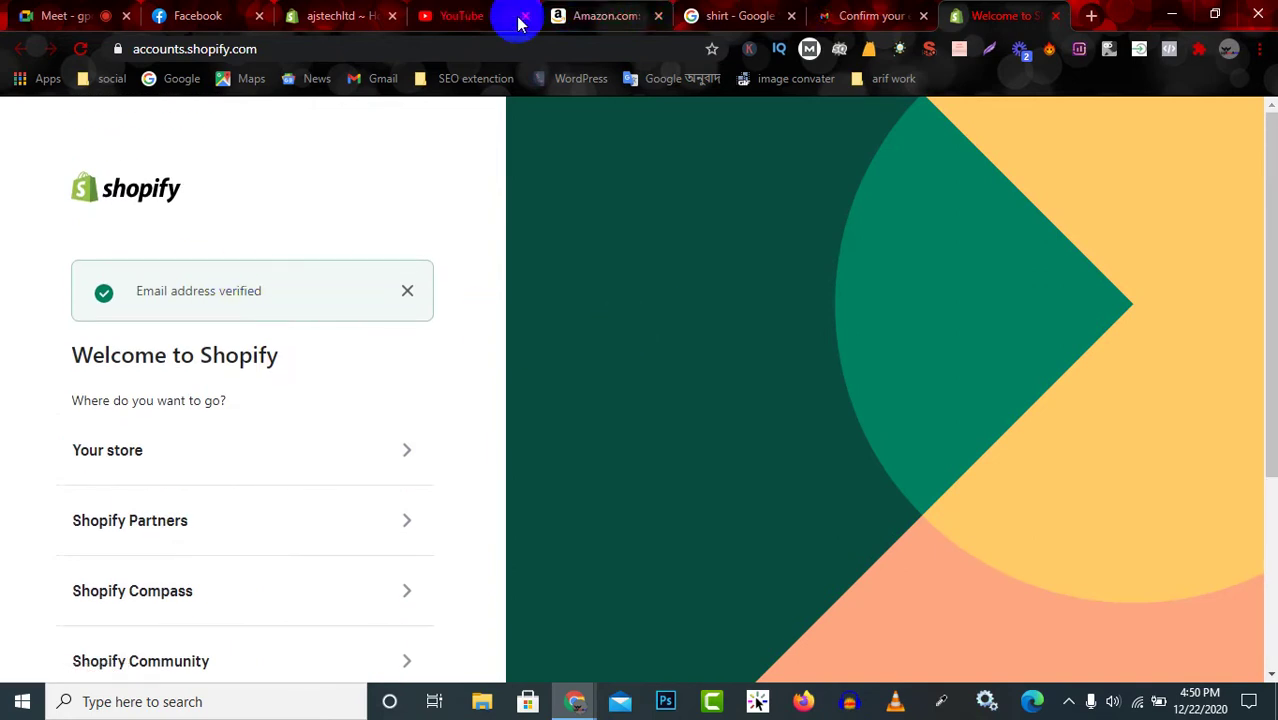
pyautogui.click(333, 12)
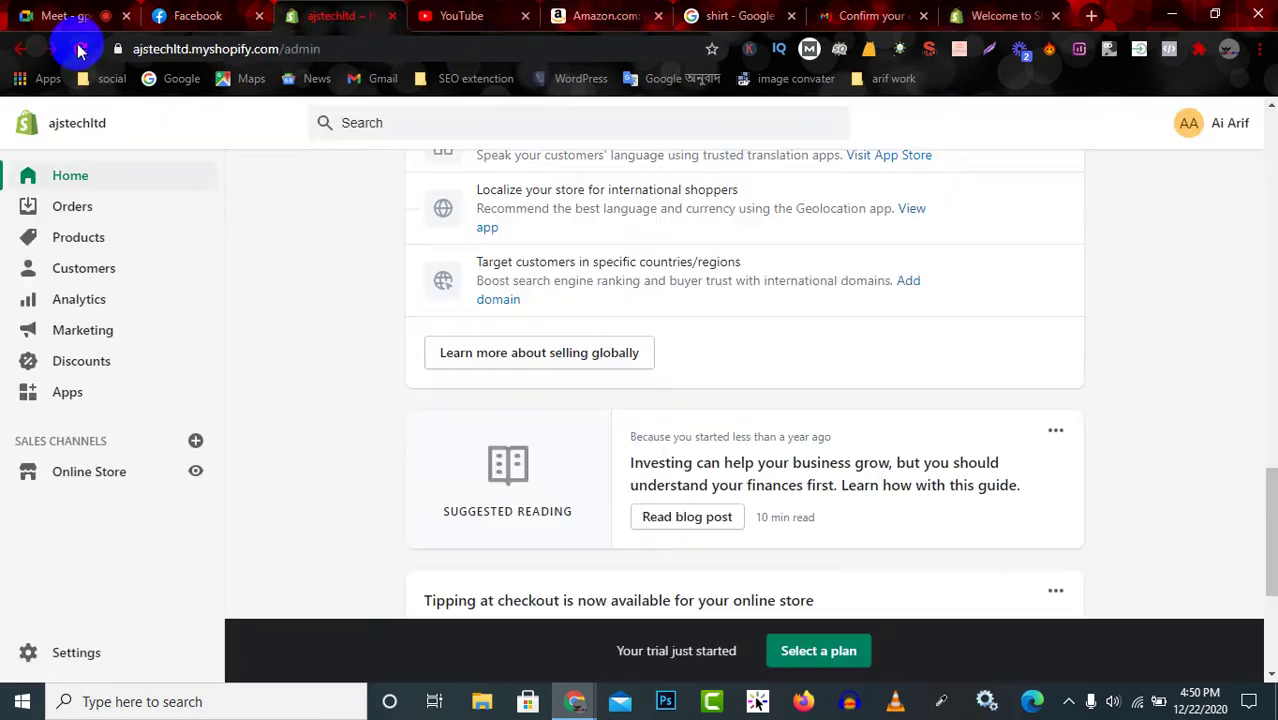
pyautogui.click(80, 48)
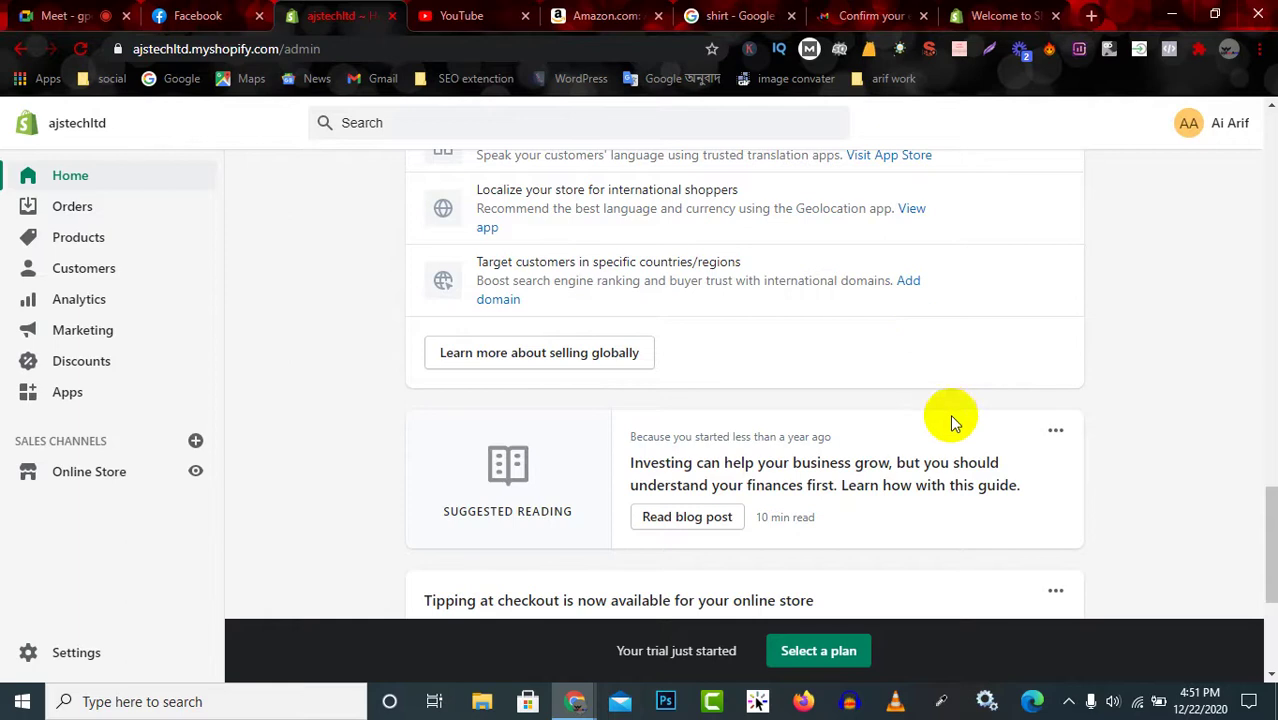
pyautogui.click(872, 12)
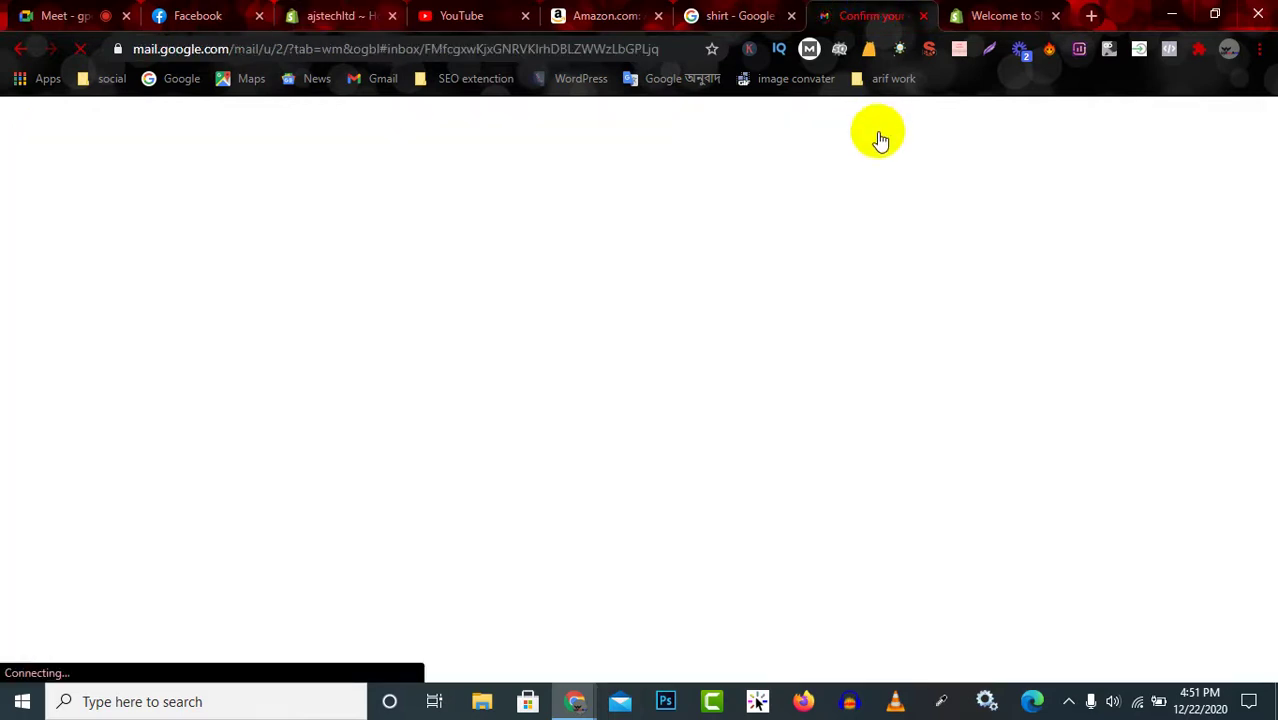
pyautogui.click(318, 16)
pyautogui.scroll(-3, 604, 457)
pyautogui.scroll(10, 604, 462)
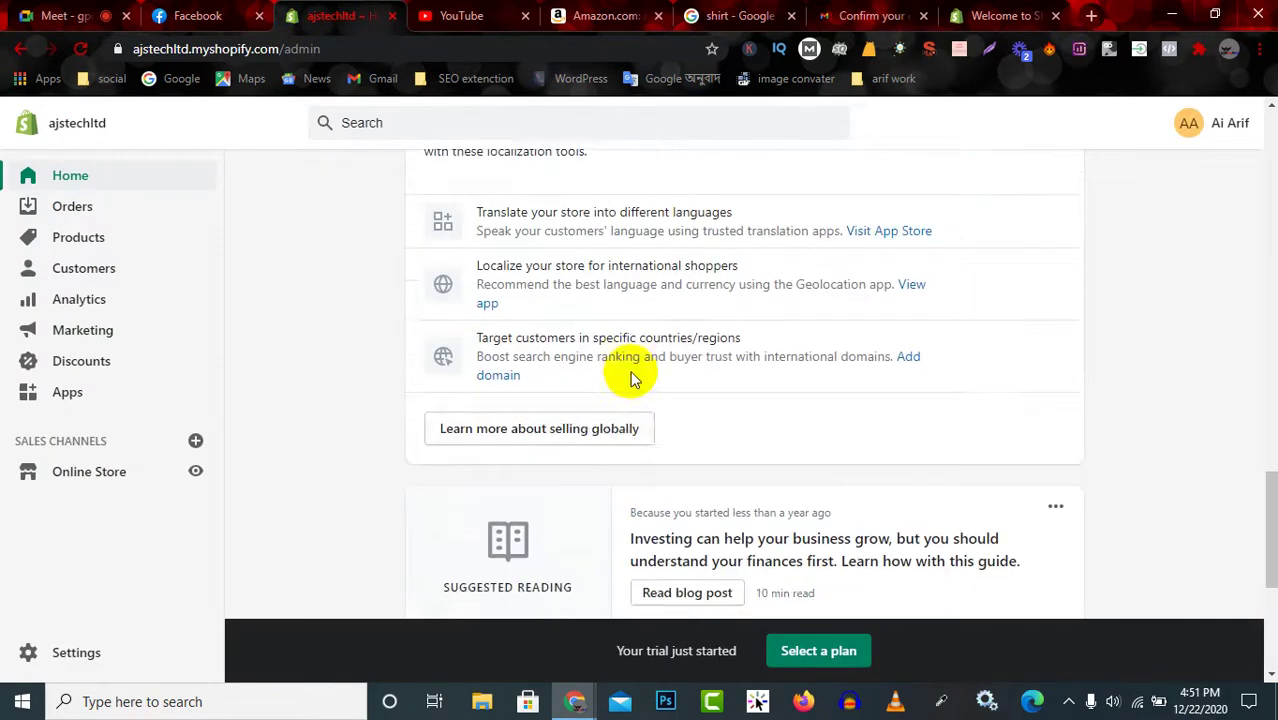
pyautogui.scroll(10, 693, 388)
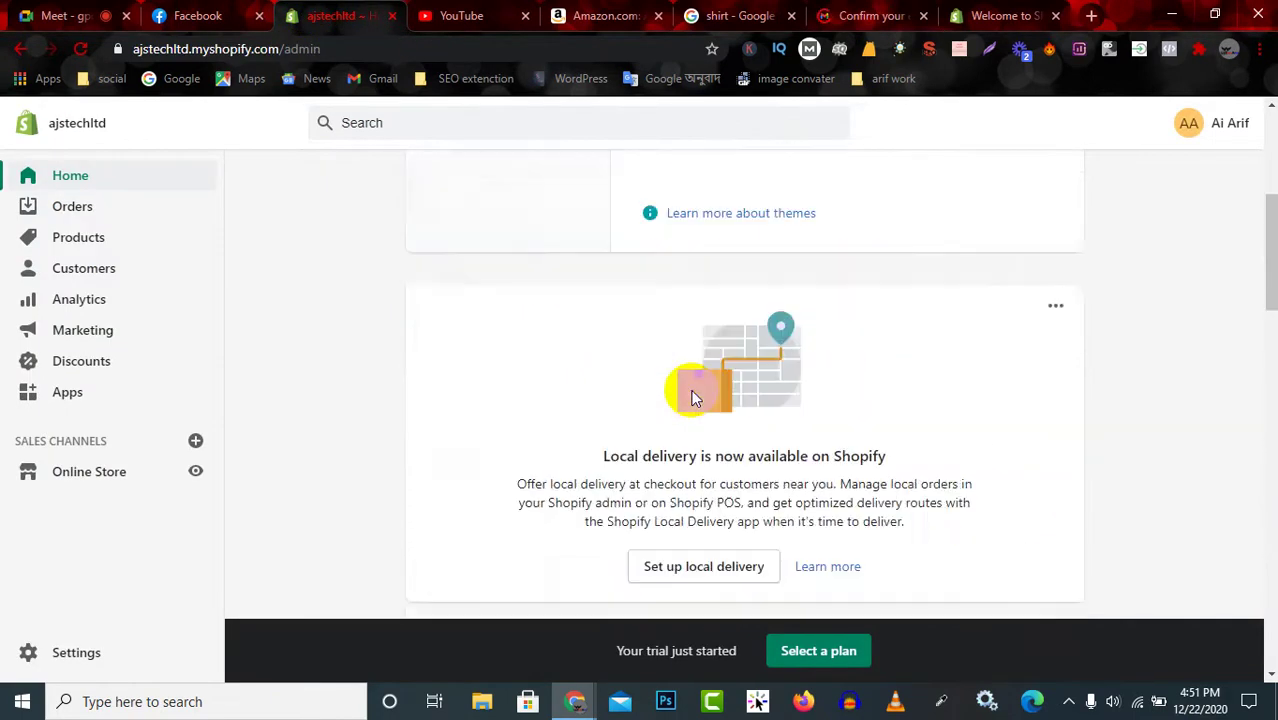
pyautogui.scroll(-5, 699, 398)
pyautogui.scroll(-10, 769, 427)
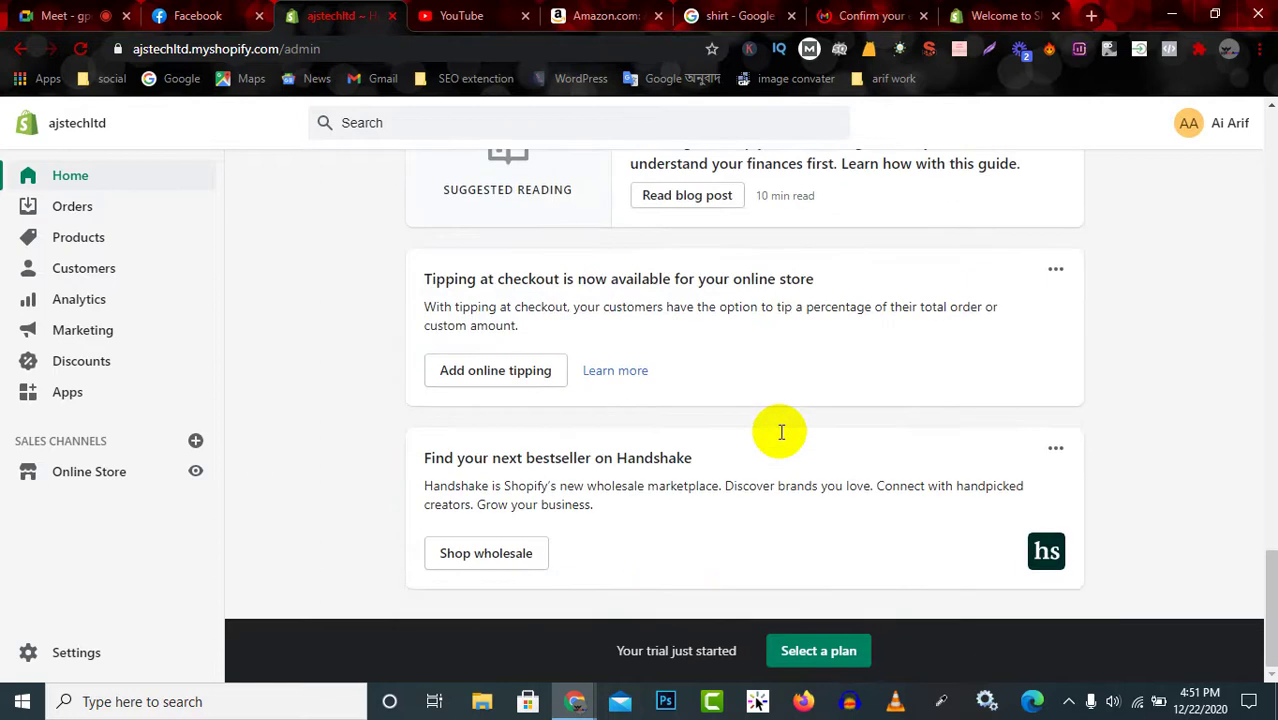
pyautogui.scroll(10, 600, 450)
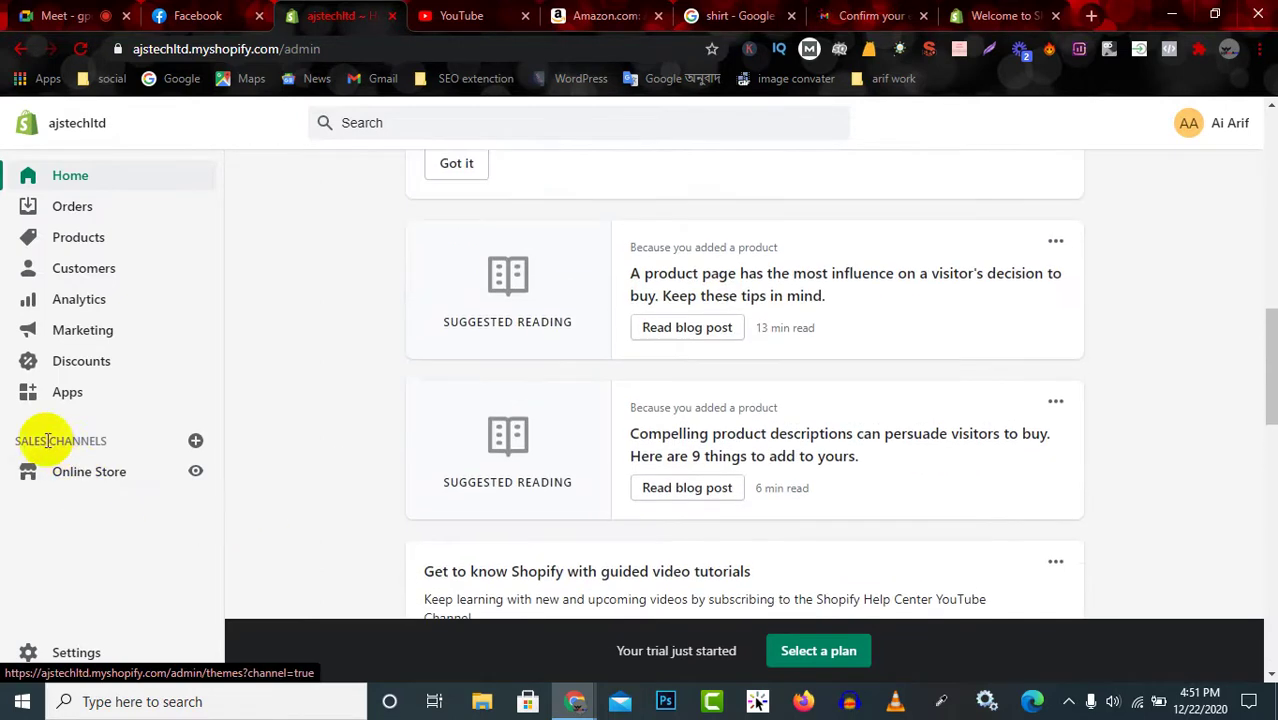
pyautogui.moveTo(107, 441); pyautogui.dragTo(114, 434)
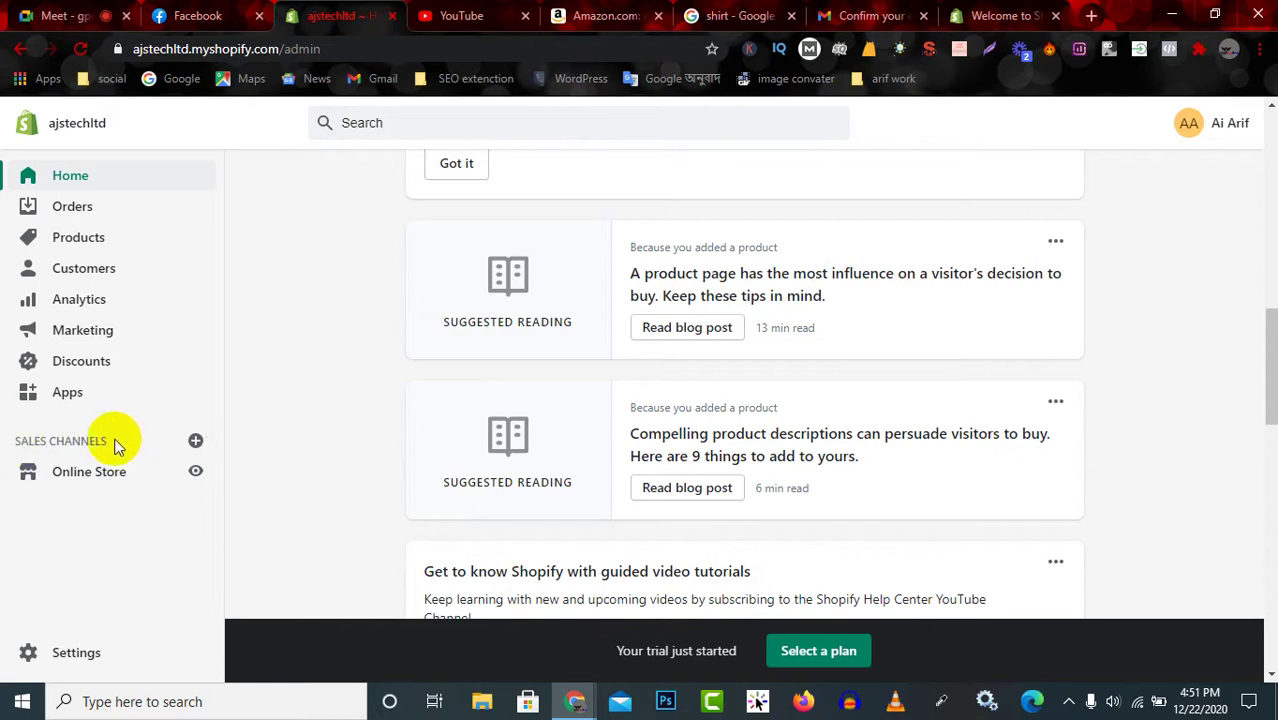
# Add Facebook from the Add sales channel list.
pyautogui.click(196, 442)
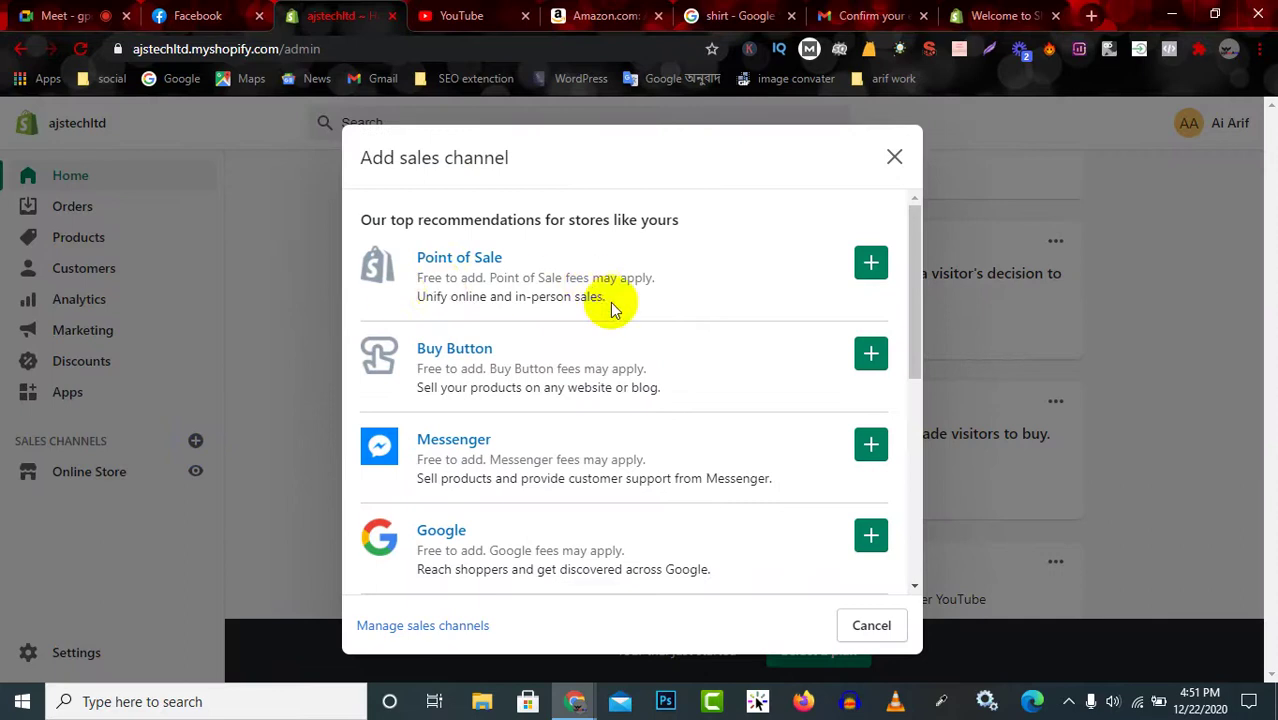
pyautogui.scroll(-3, 627, 414)
pyautogui.scroll(-2, 627, 420)
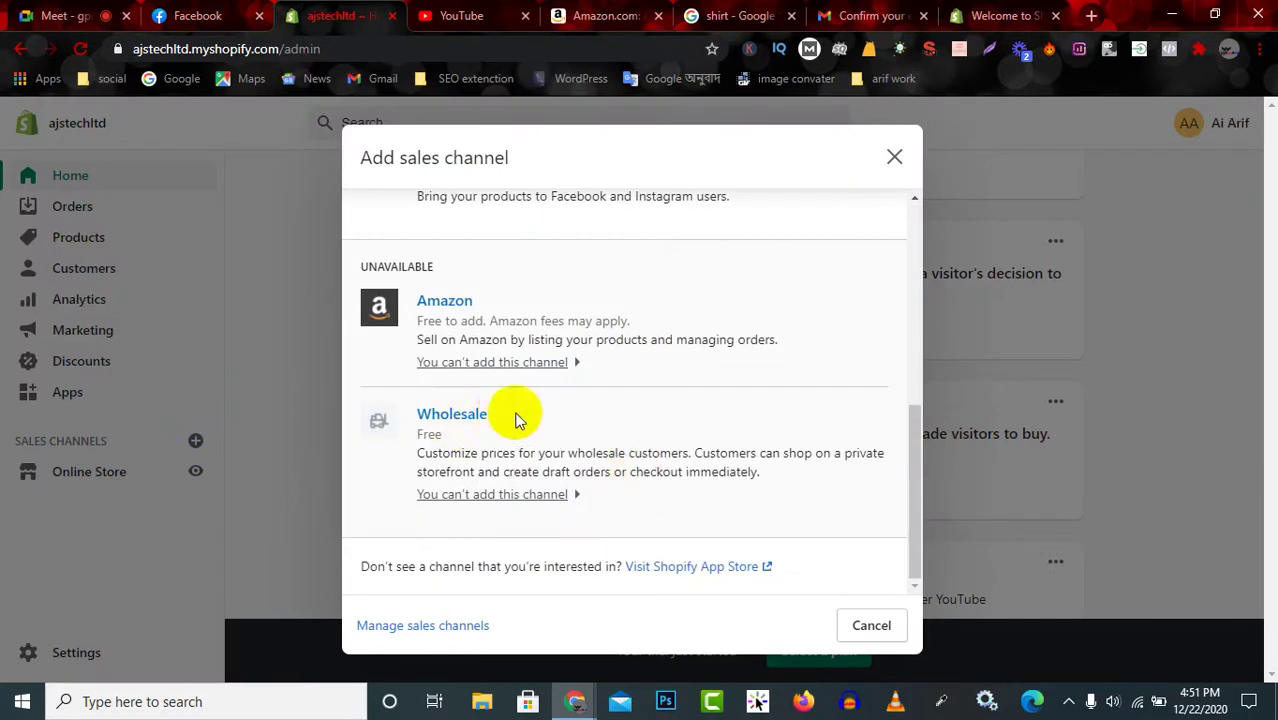
pyautogui.scroll(2, 522, 436)
pyautogui.scroll(2, 487, 347)
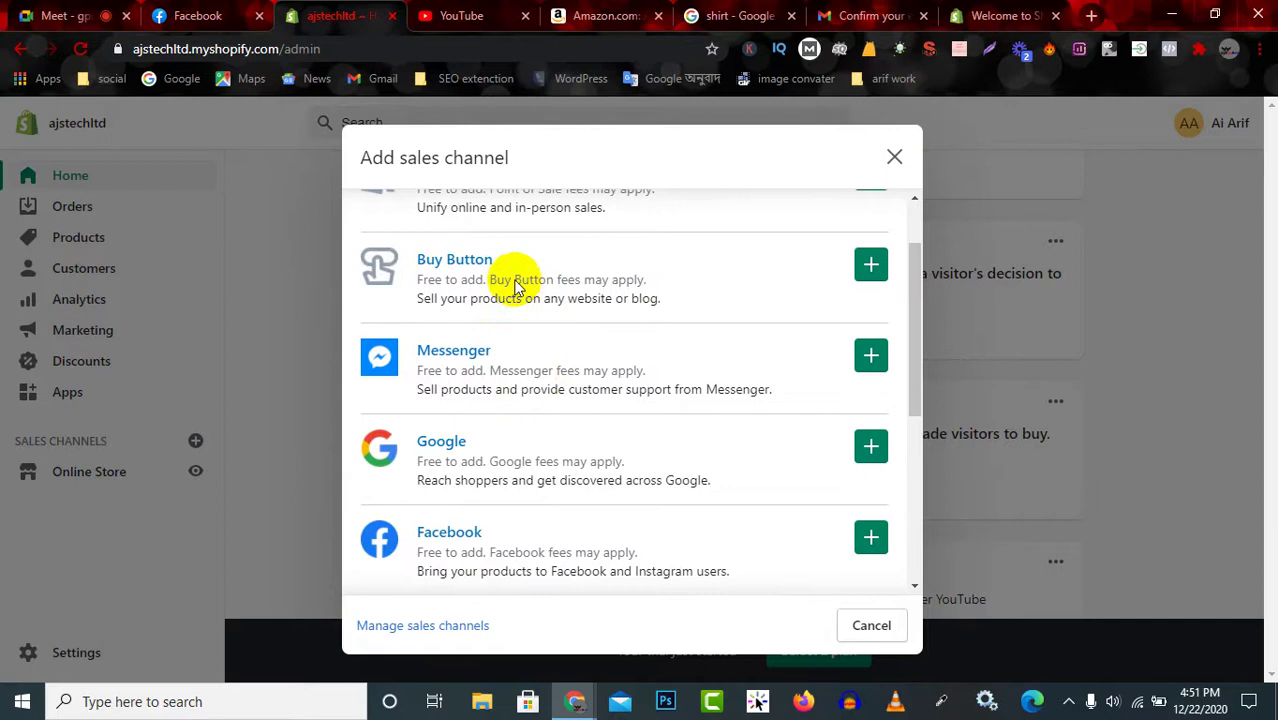
pyautogui.scroll(-1, 528, 315)
pyautogui.scroll(2, 535, 330)
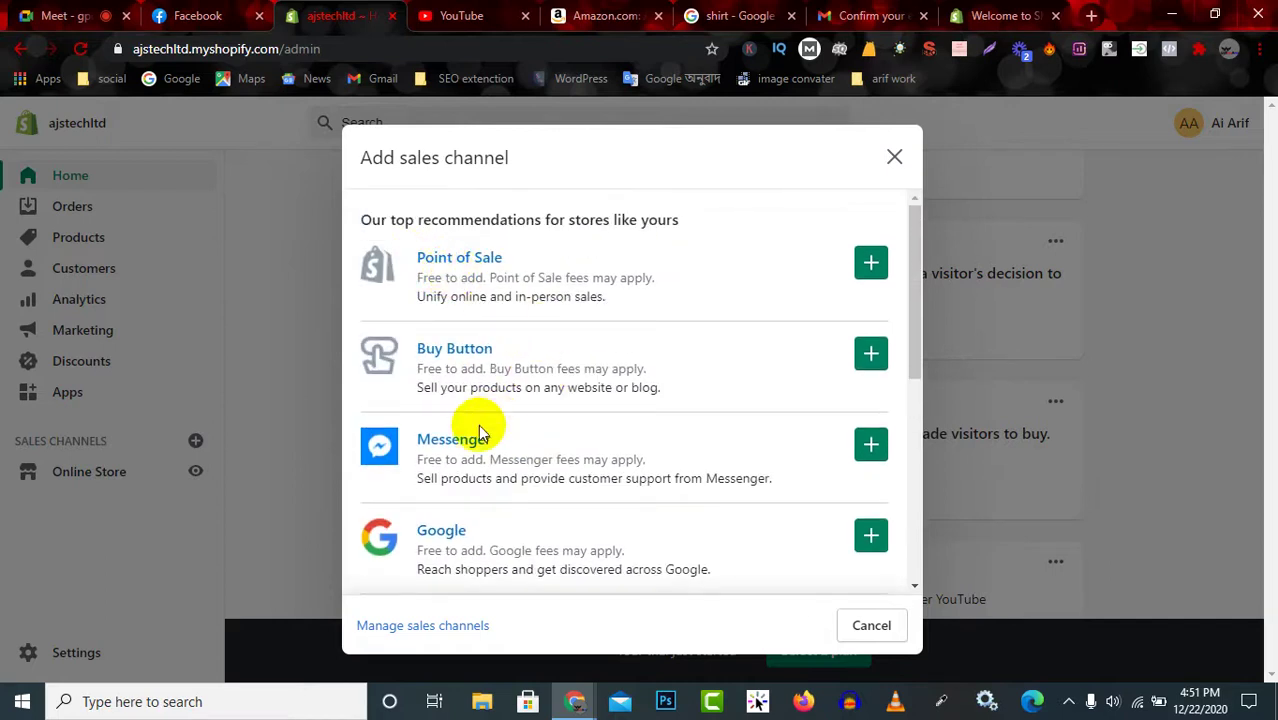
pyautogui.scroll(-3, 465, 460)
pyautogui.click(871, 348)
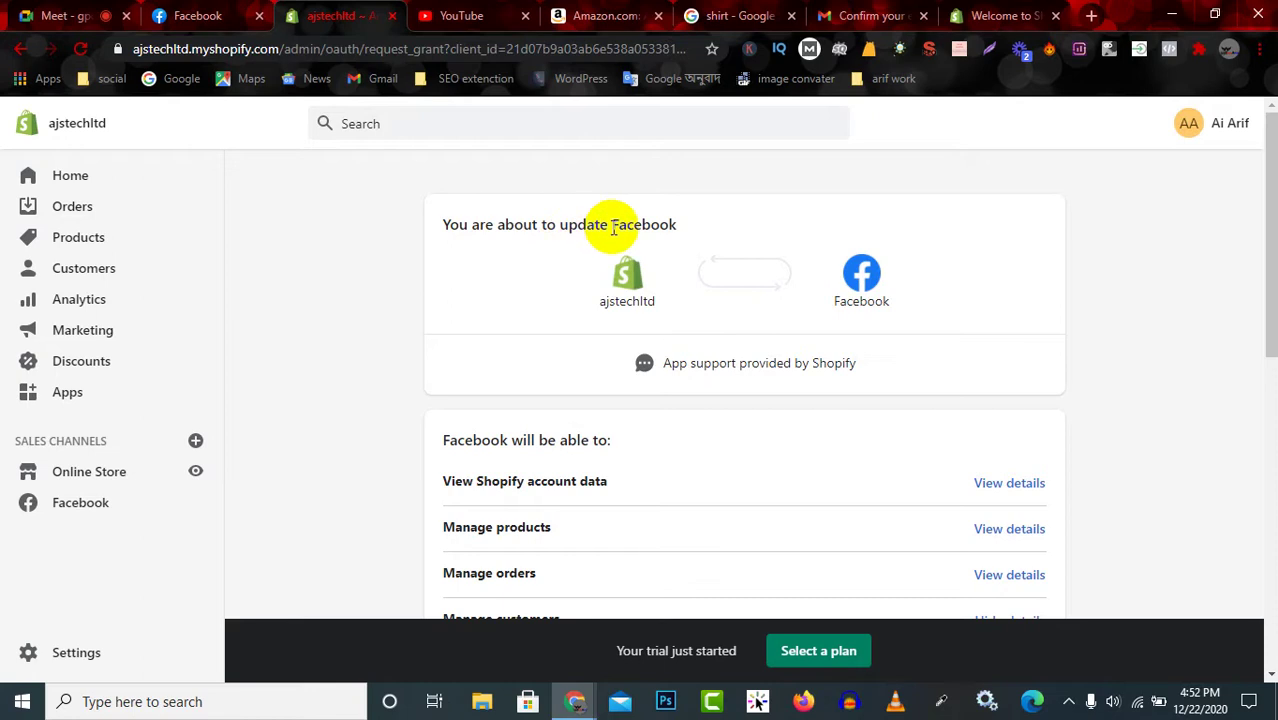
# Review the permission page's heading, ajstechltd store name and 'App support provided by Shopify' line.
pyautogui.moveTo(676, 224); pyautogui.dragTo(458, 224)
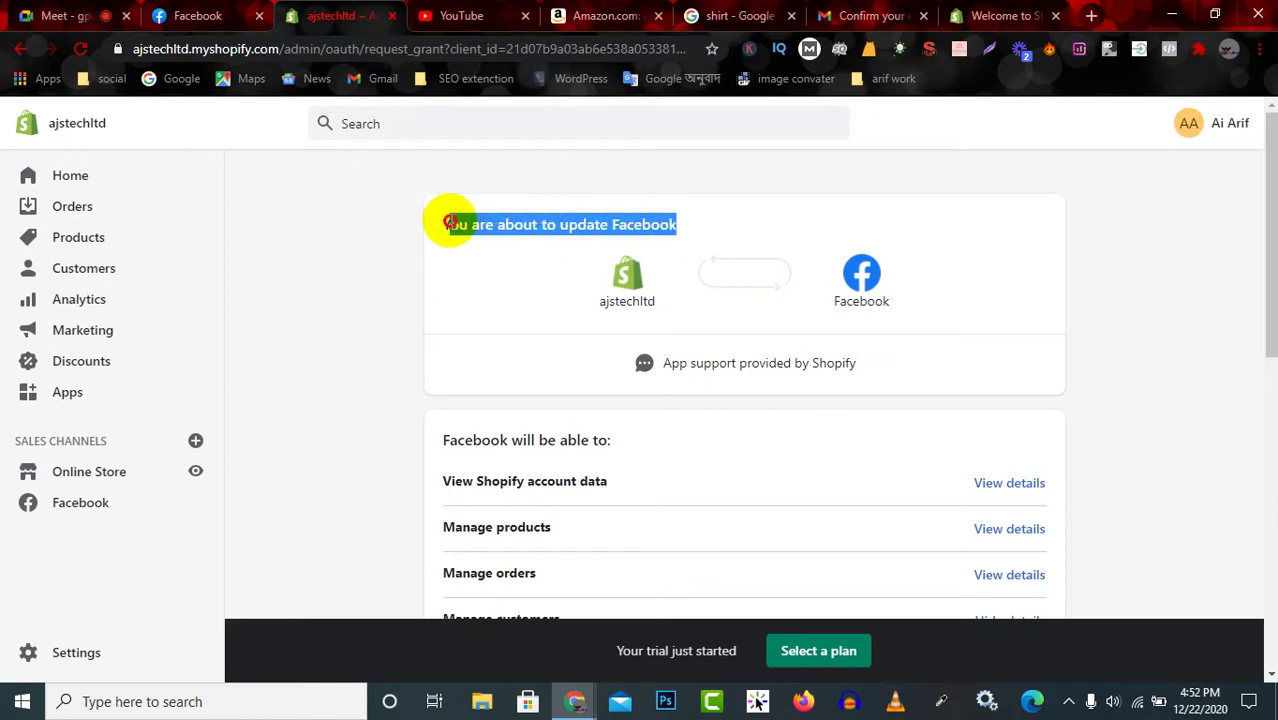
pyautogui.moveTo(585, 302); pyautogui.dragTo(662, 313)
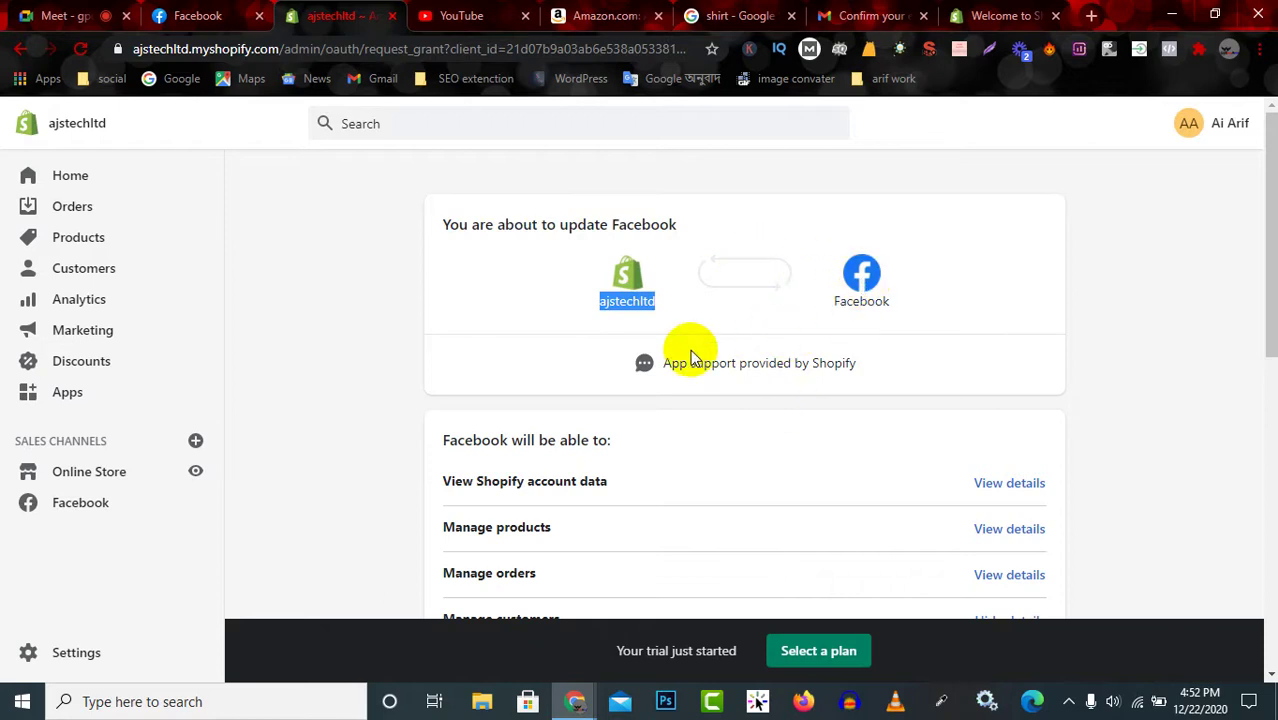
pyautogui.moveTo(655, 363); pyautogui.dragTo(876, 366)
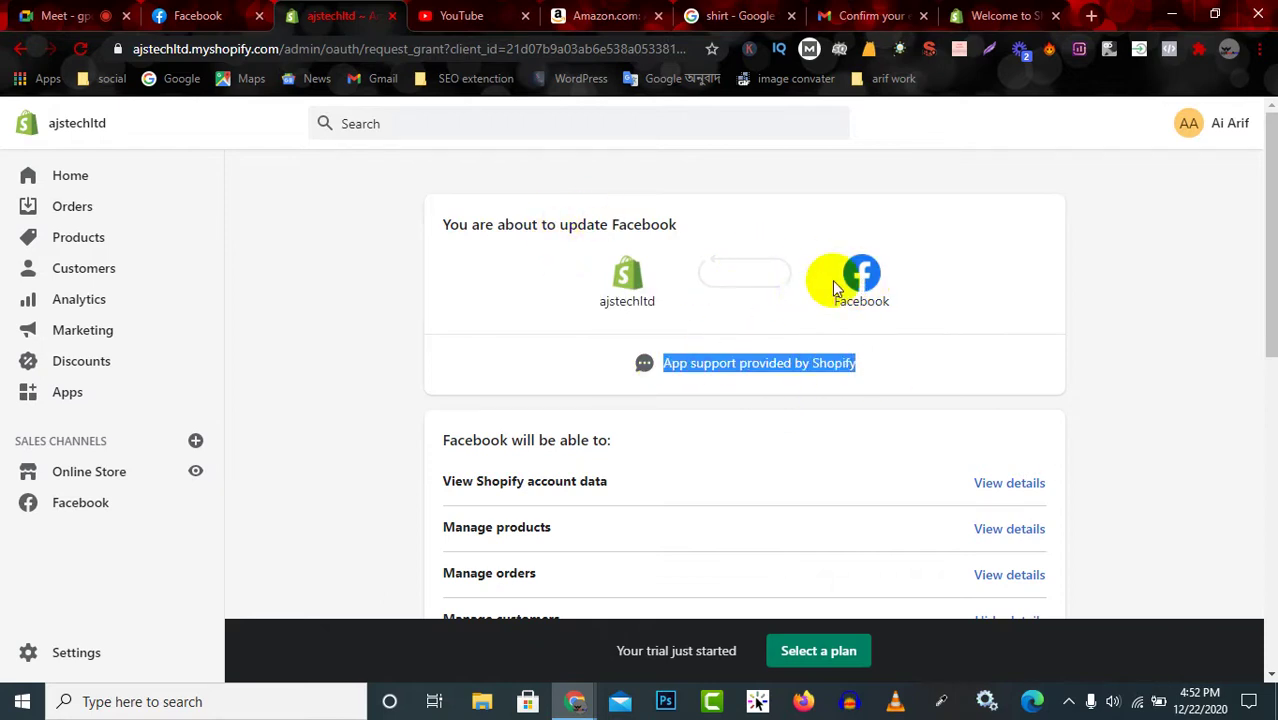
pyautogui.scroll(-4, 760, 275)
pyautogui.scroll(-4, 760, 280)
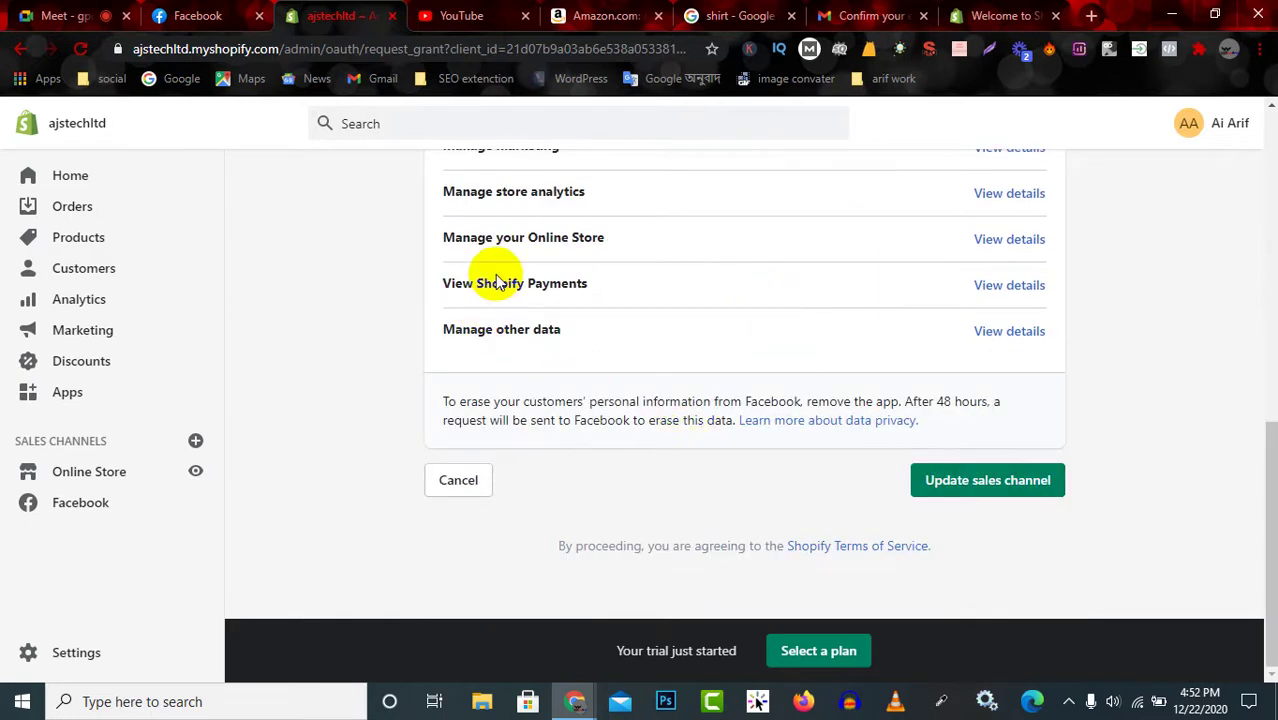
pyautogui.scroll(2, 535, 250)
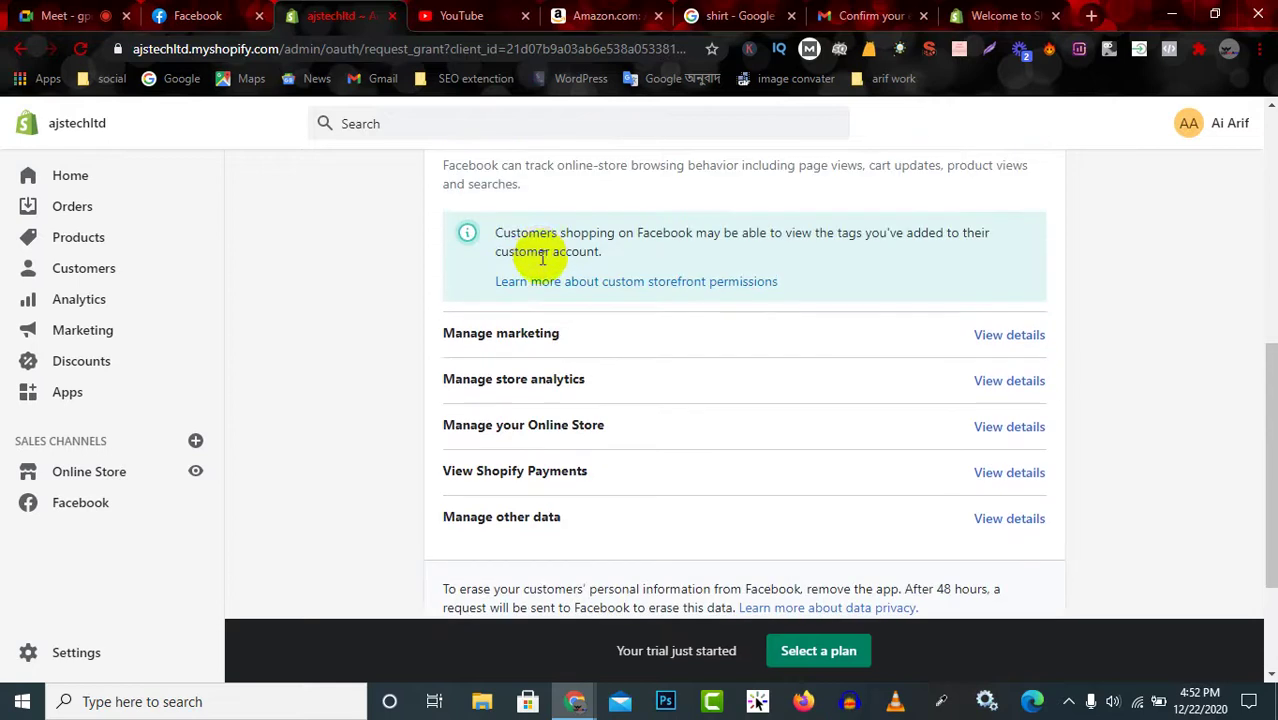
pyautogui.scroll(2, 727, 291)
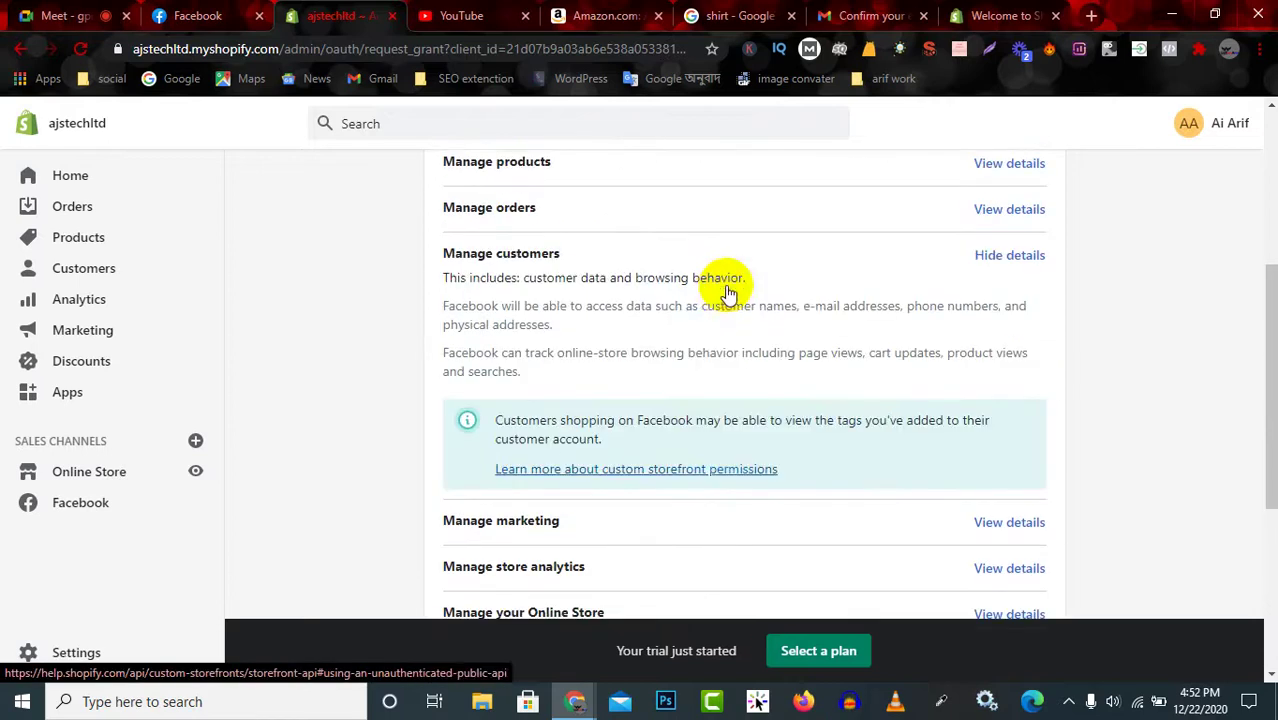
pyautogui.scroll(2, 700, 335)
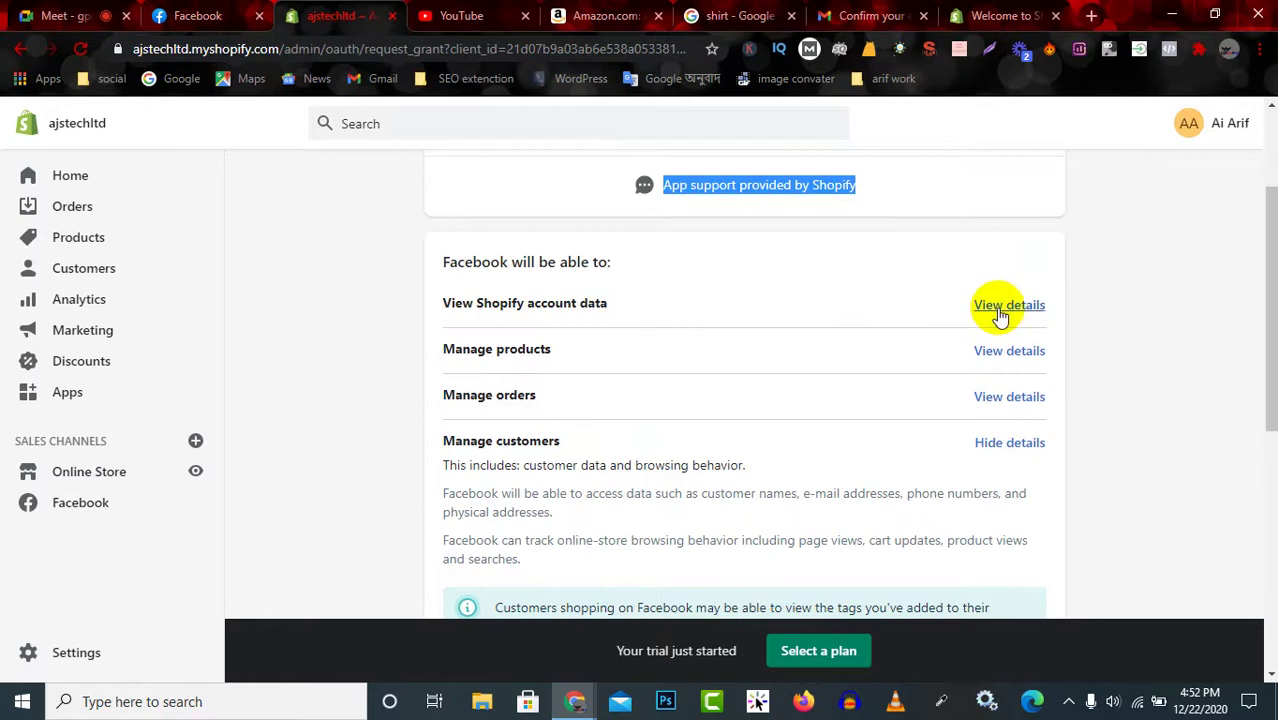
pyautogui.scroll(2, 830, 317)
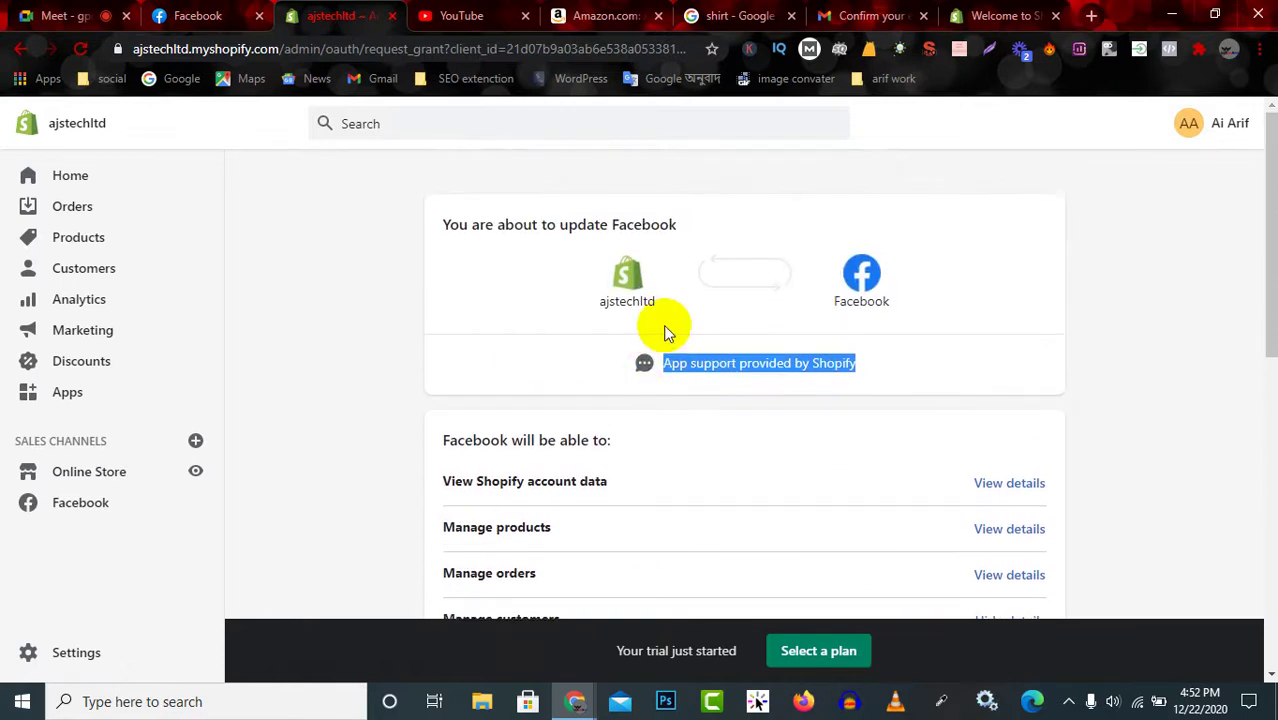
pyautogui.click(668, 333)
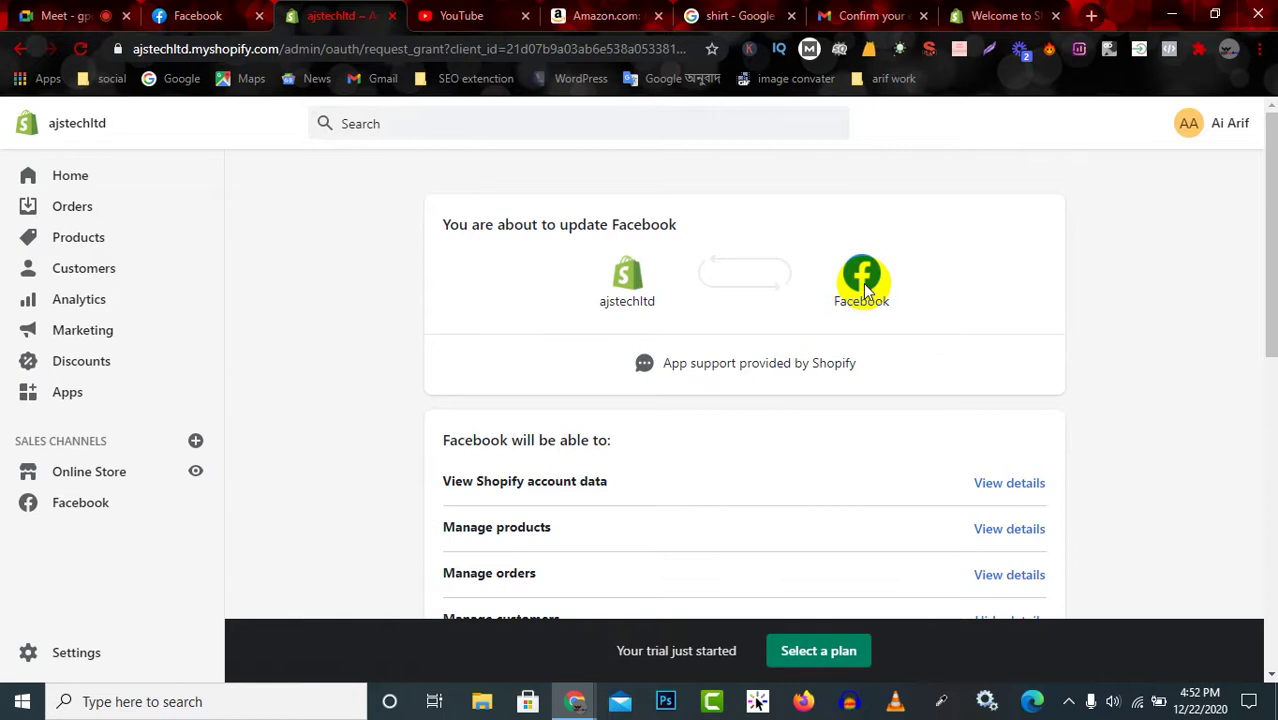
# Reload the Facebook app permission page.
pyautogui.scroll(-1, 850, 390)
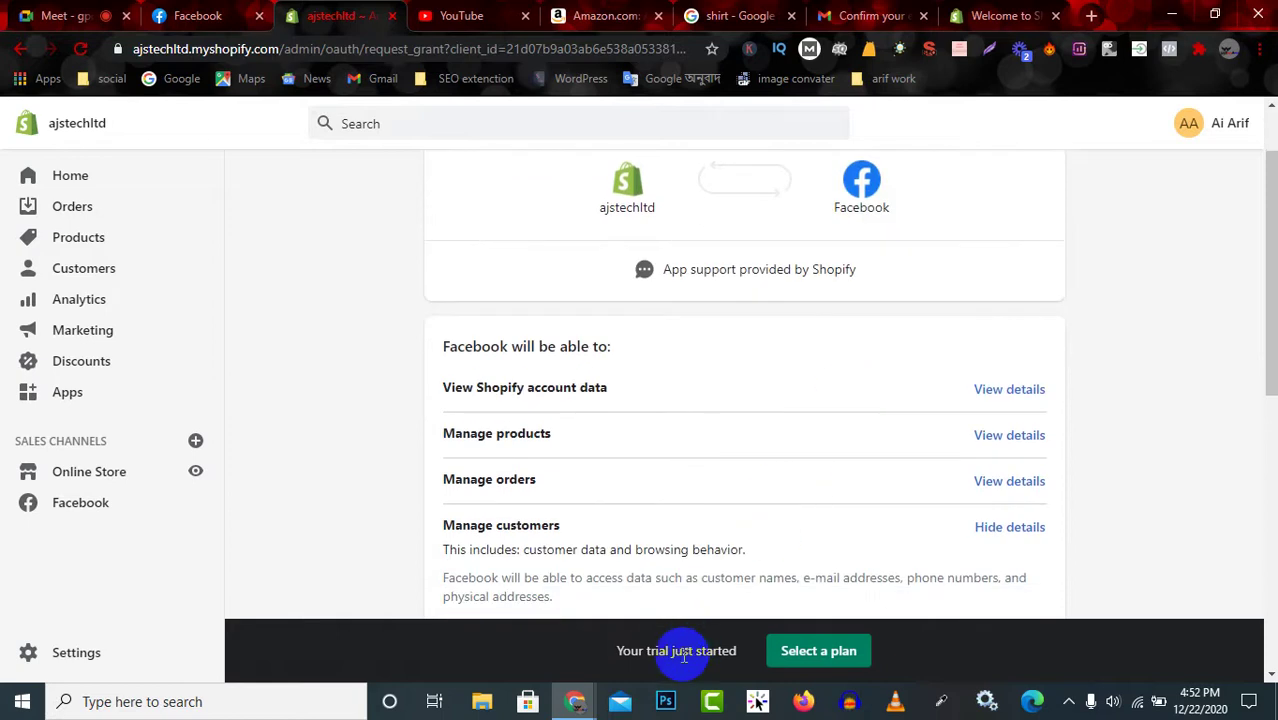
pyautogui.click(818, 652)
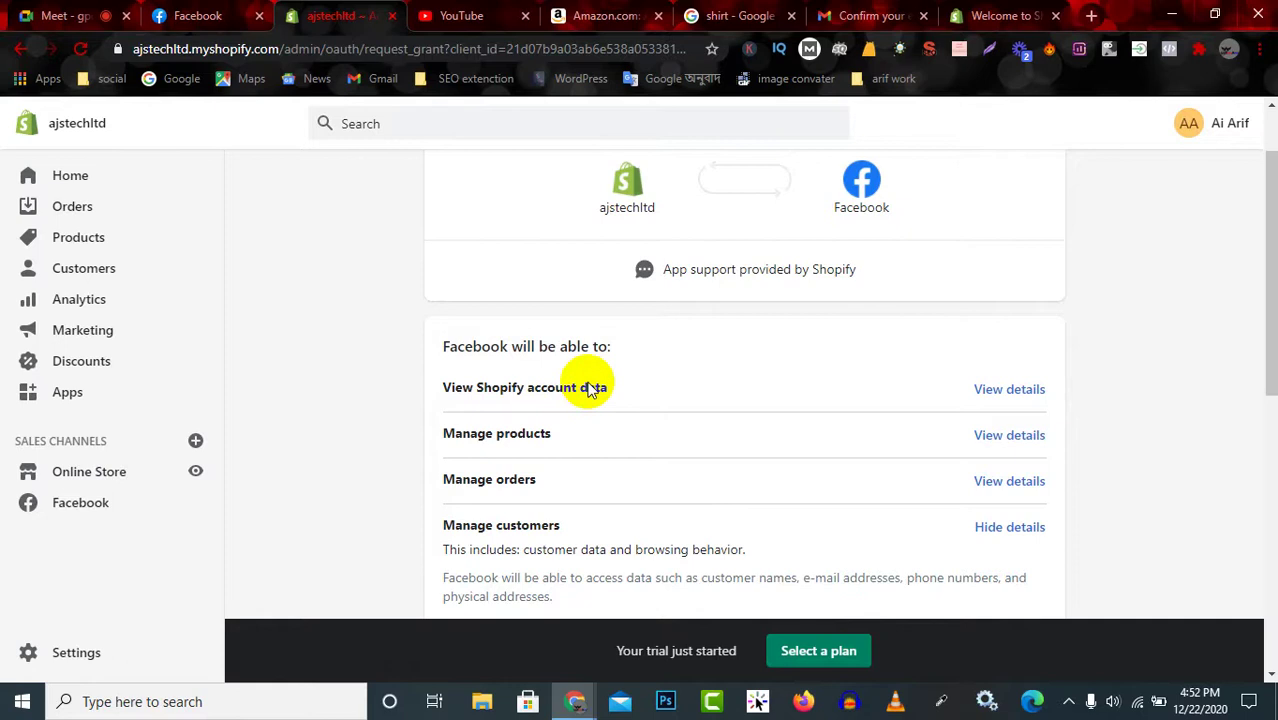
pyautogui.scroll(1, 560, 320)
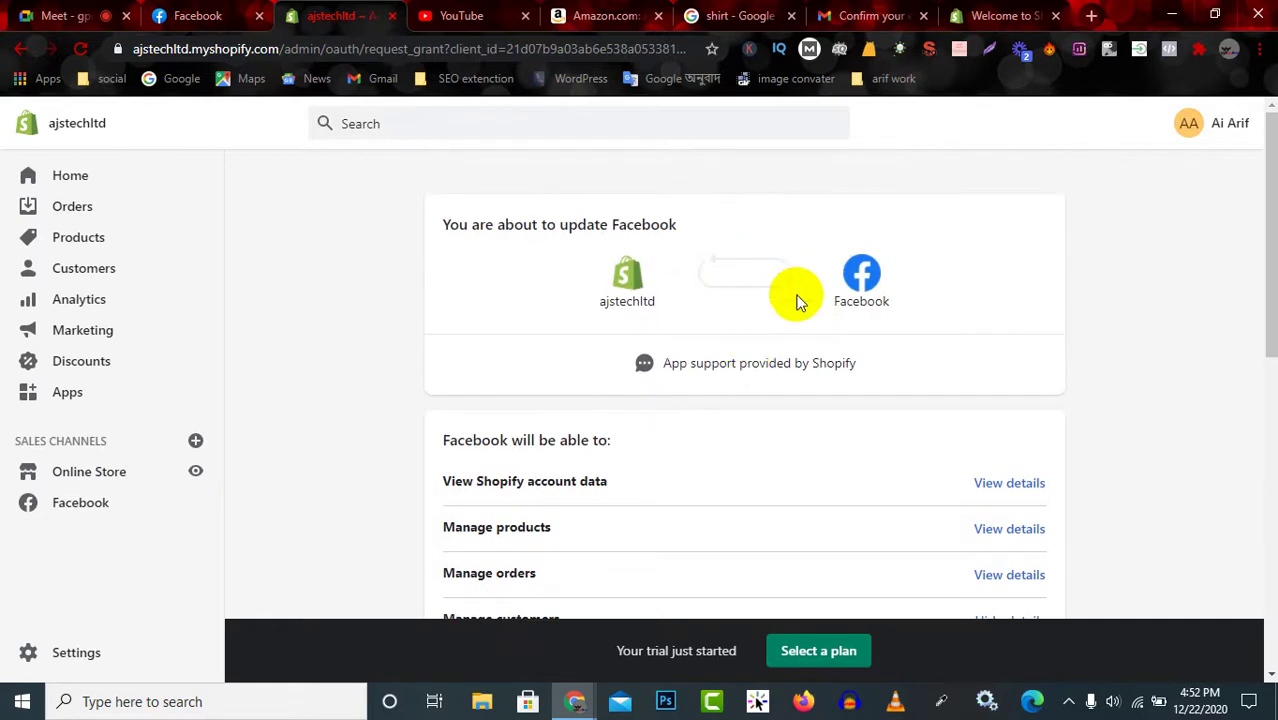
pyautogui.click(80, 48)
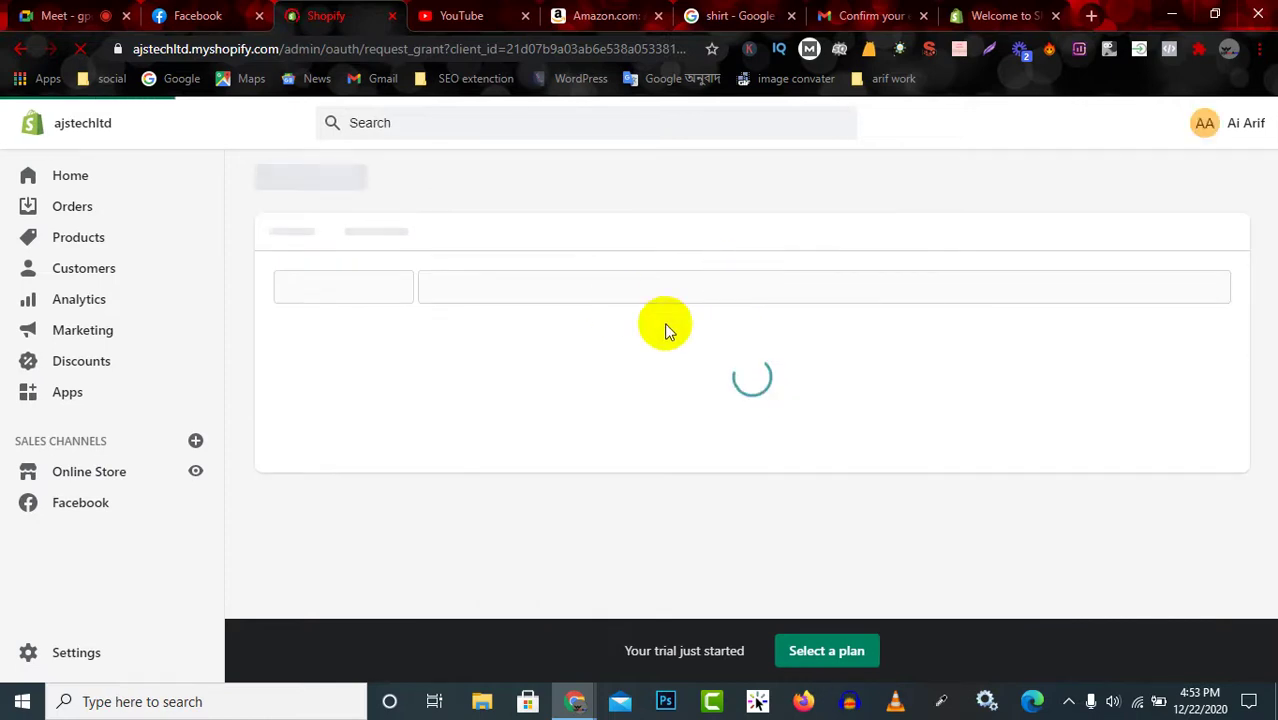
# Open the Facebook channel's main page.
pyautogui.click(1068, 701)
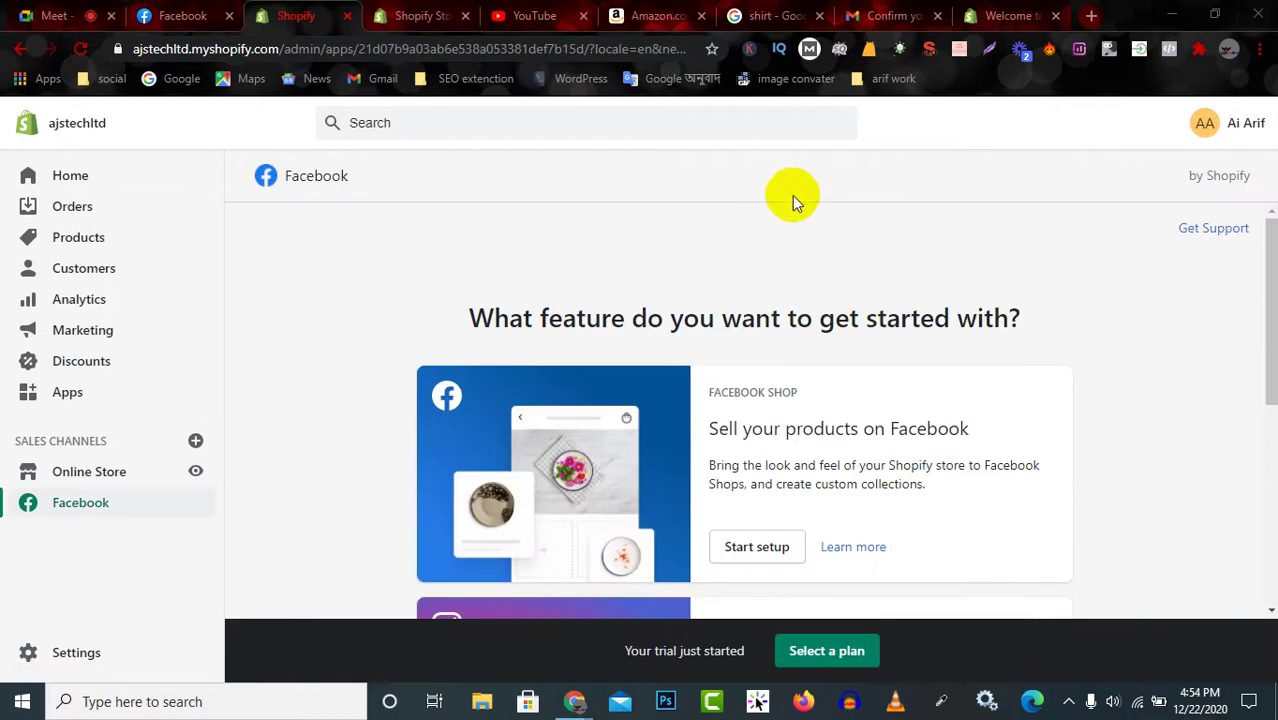
pyautogui.click(330, 180)
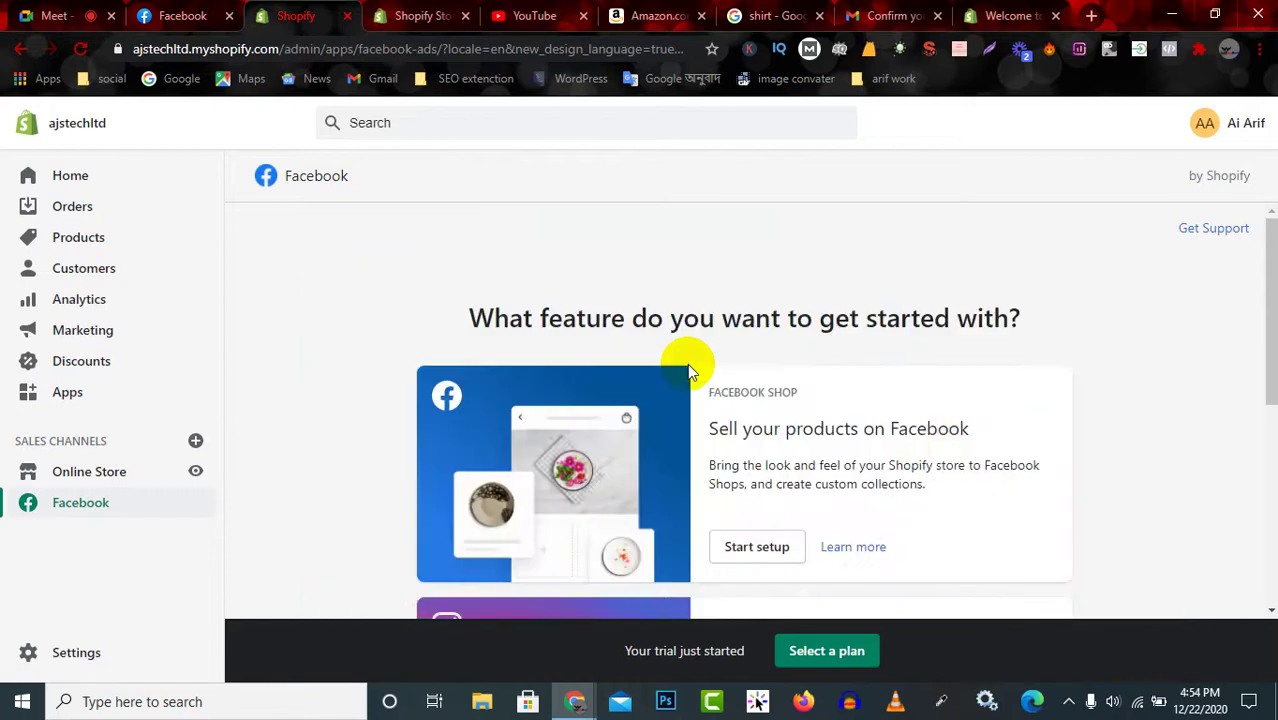
pyautogui.scroll(-4, 956, 415)
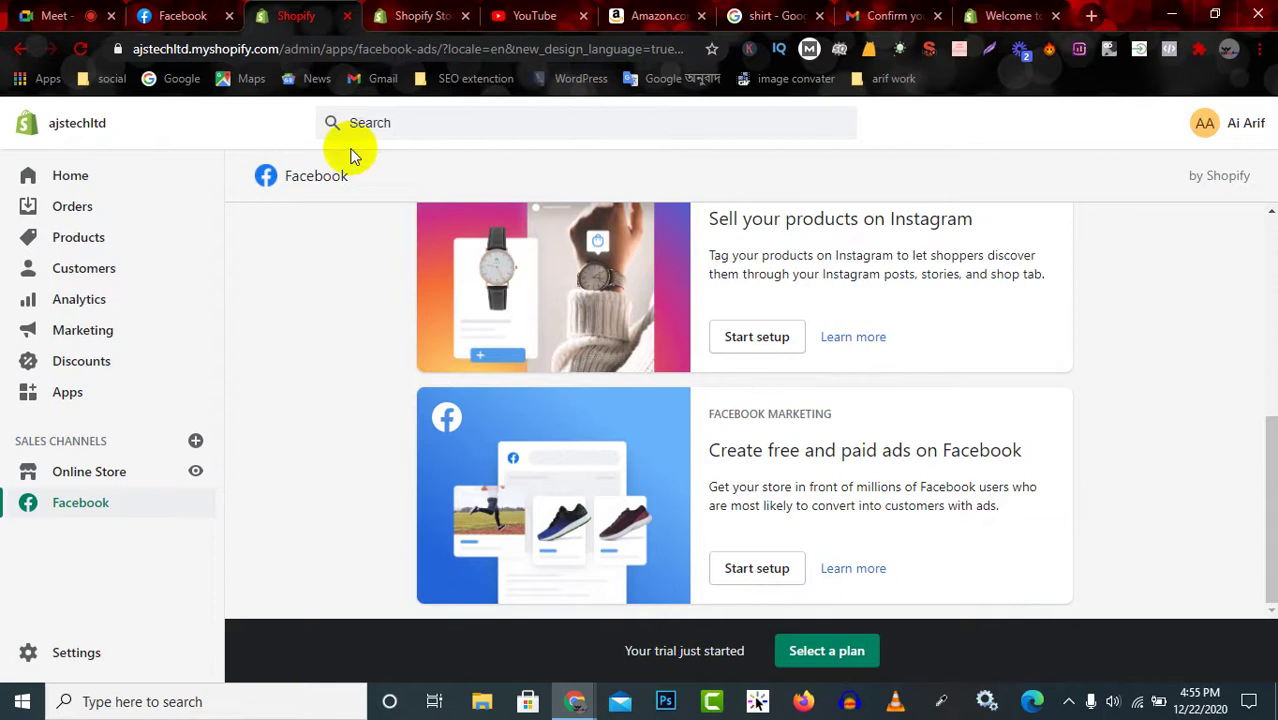
pyautogui.scroll(1, 285, 195)
# Review the feature cards, highlighting the FACEBOOK MARKETING label and free and paid ads heading.
pyautogui.moveTo(283, 188); pyautogui.dragTo(337, 173)
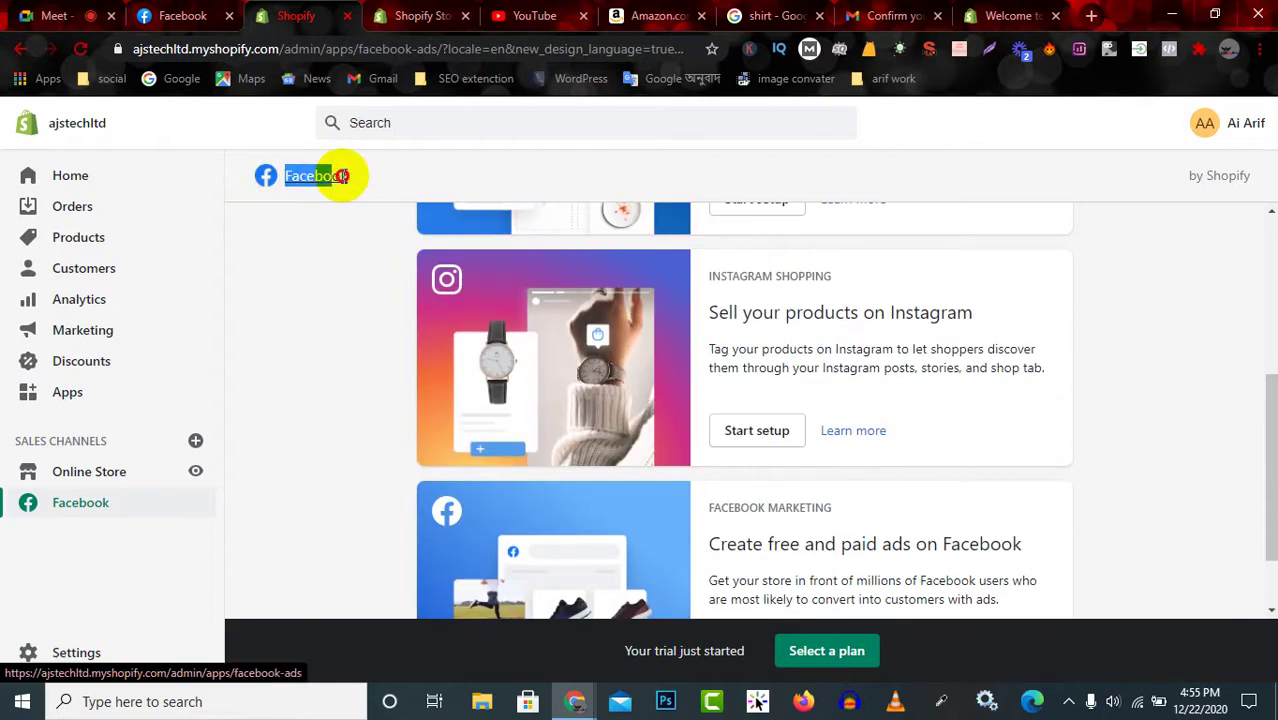
pyautogui.scroll(2, 697, 428)
pyautogui.scroll(1, 697, 428)
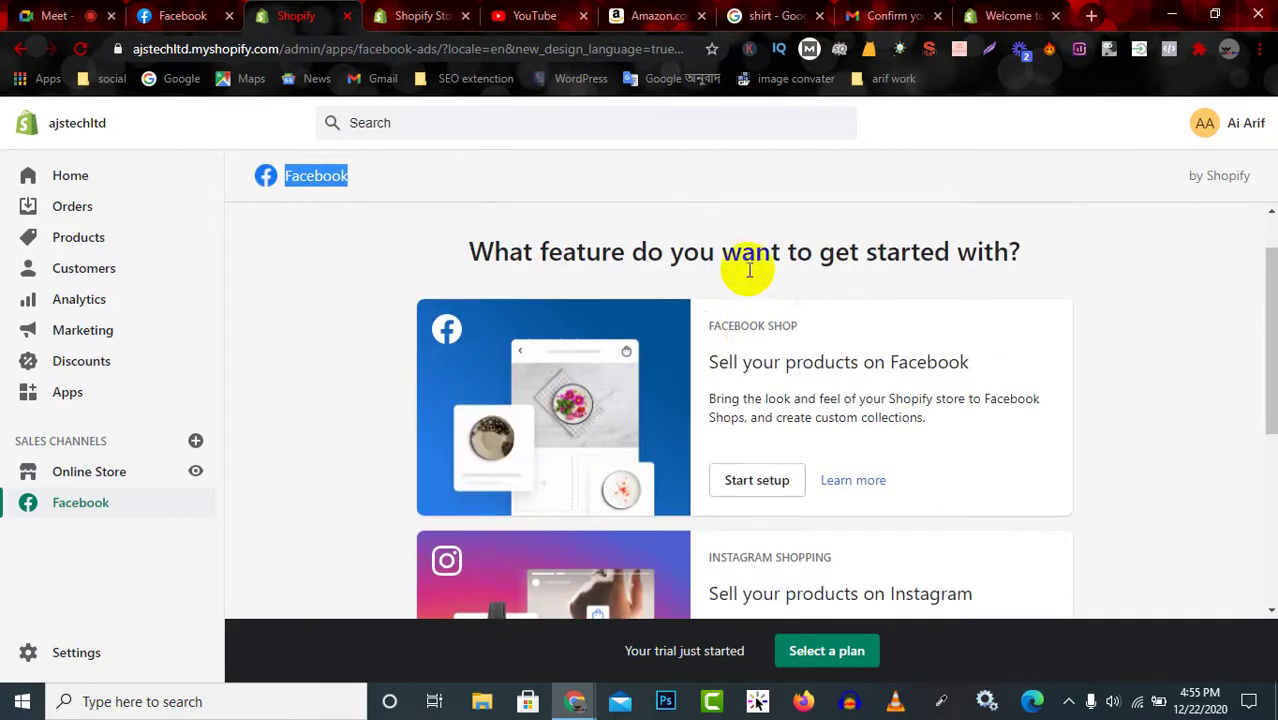
pyautogui.moveTo(704, 326); pyautogui.dragTo(760, 418)
pyautogui.scroll(-3, 765, 483)
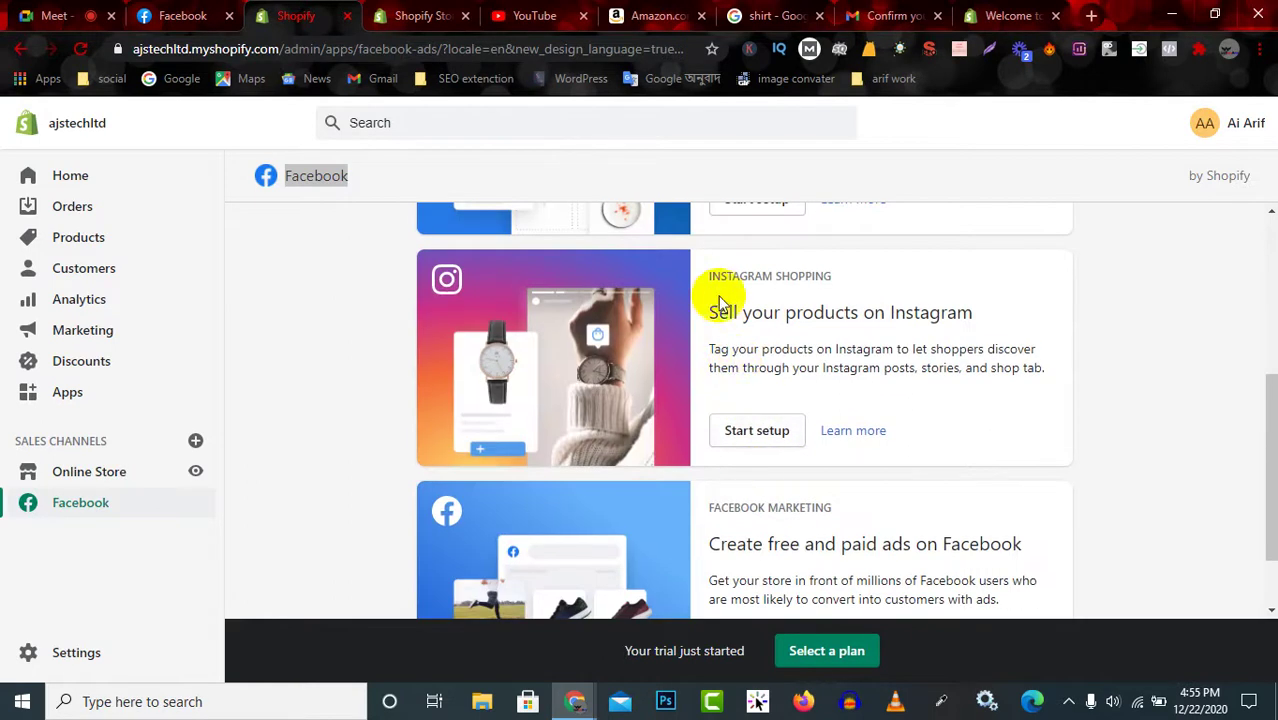
pyautogui.moveTo(711, 276); pyautogui.dragTo(868, 287)
pyautogui.scroll(-1, 885, 335)
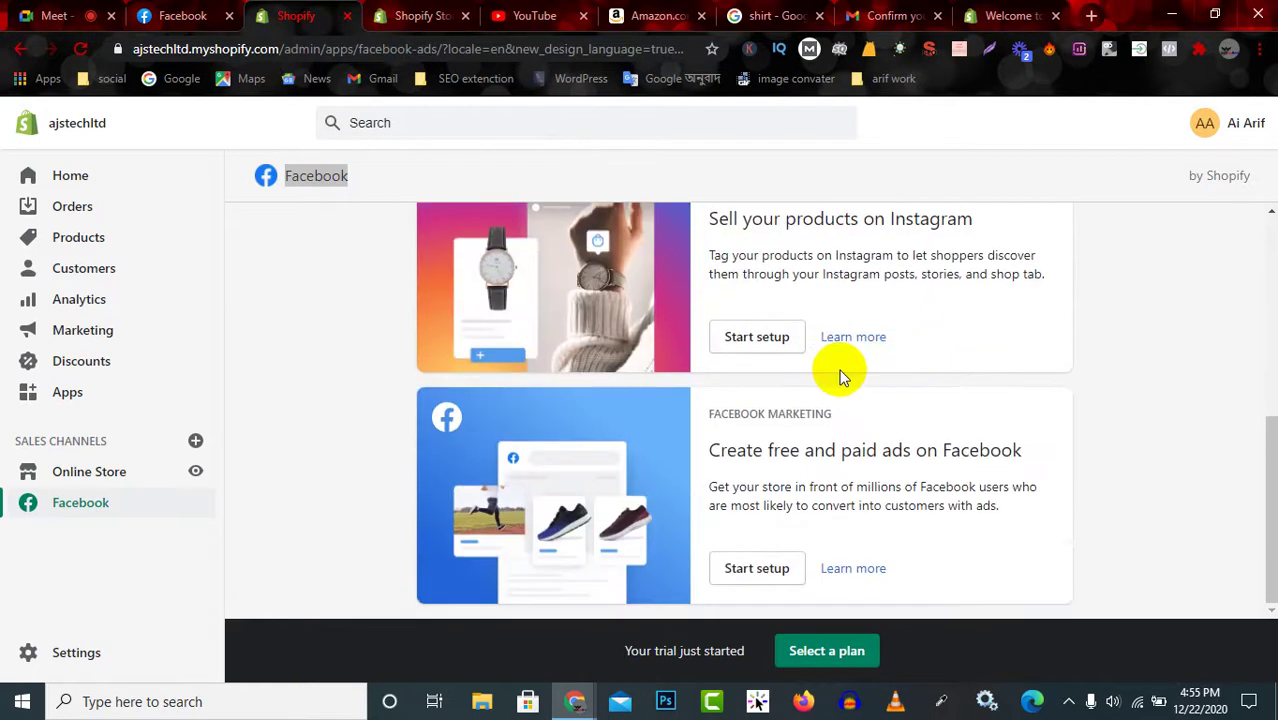
pyautogui.moveTo(707, 420); pyautogui.dragTo(933, 416)
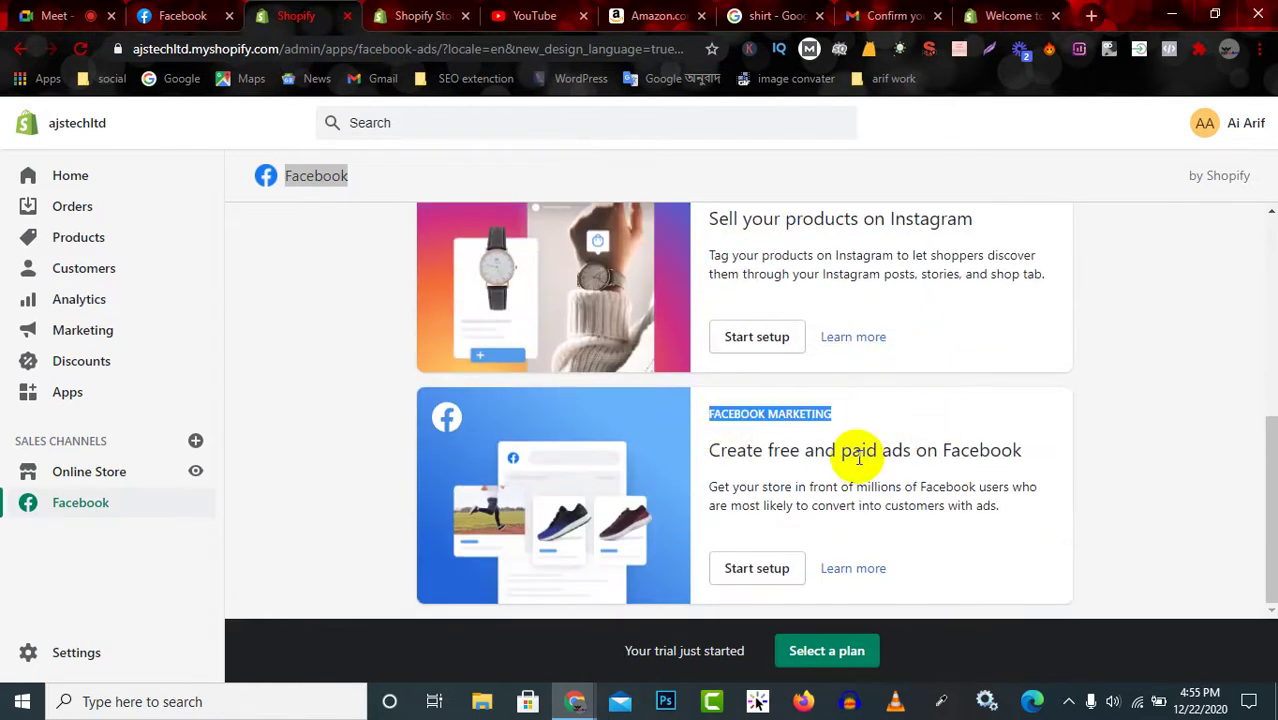
pyautogui.moveTo(708, 450); pyautogui.dragTo(995, 450)
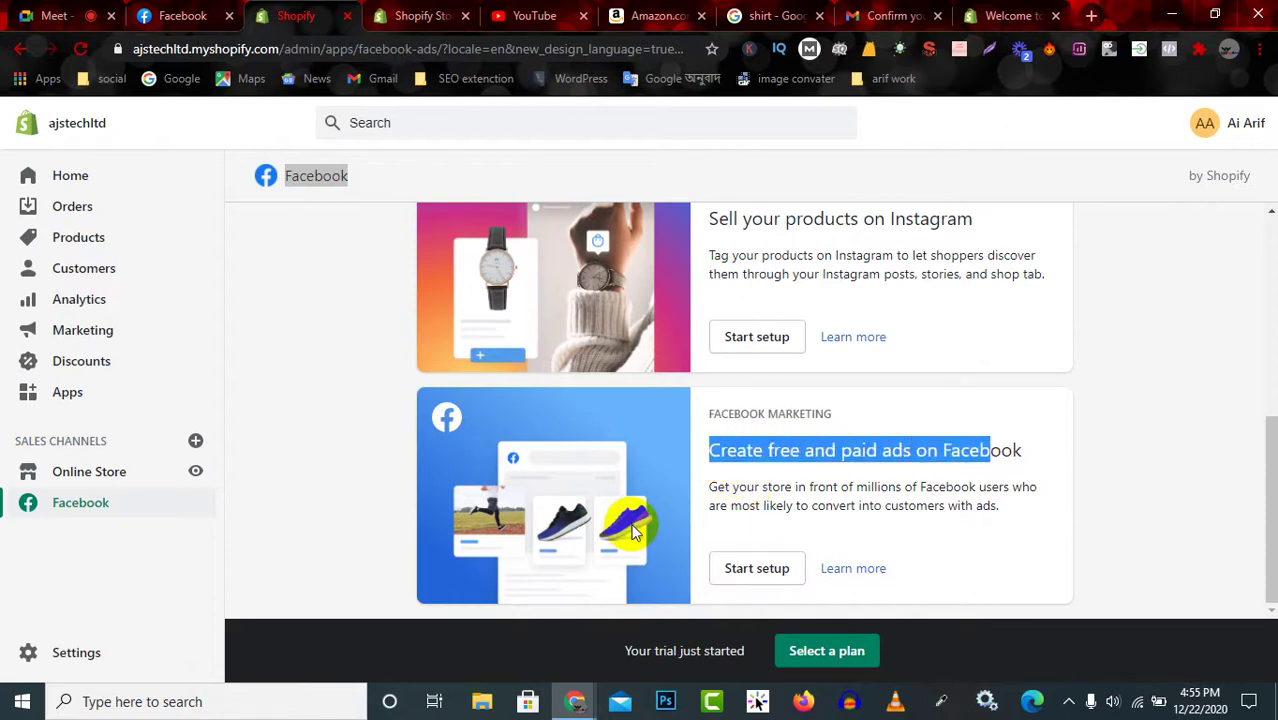
pyautogui.scroll(5, 632, 525)
pyautogui.scroll(-3, 639, 543)
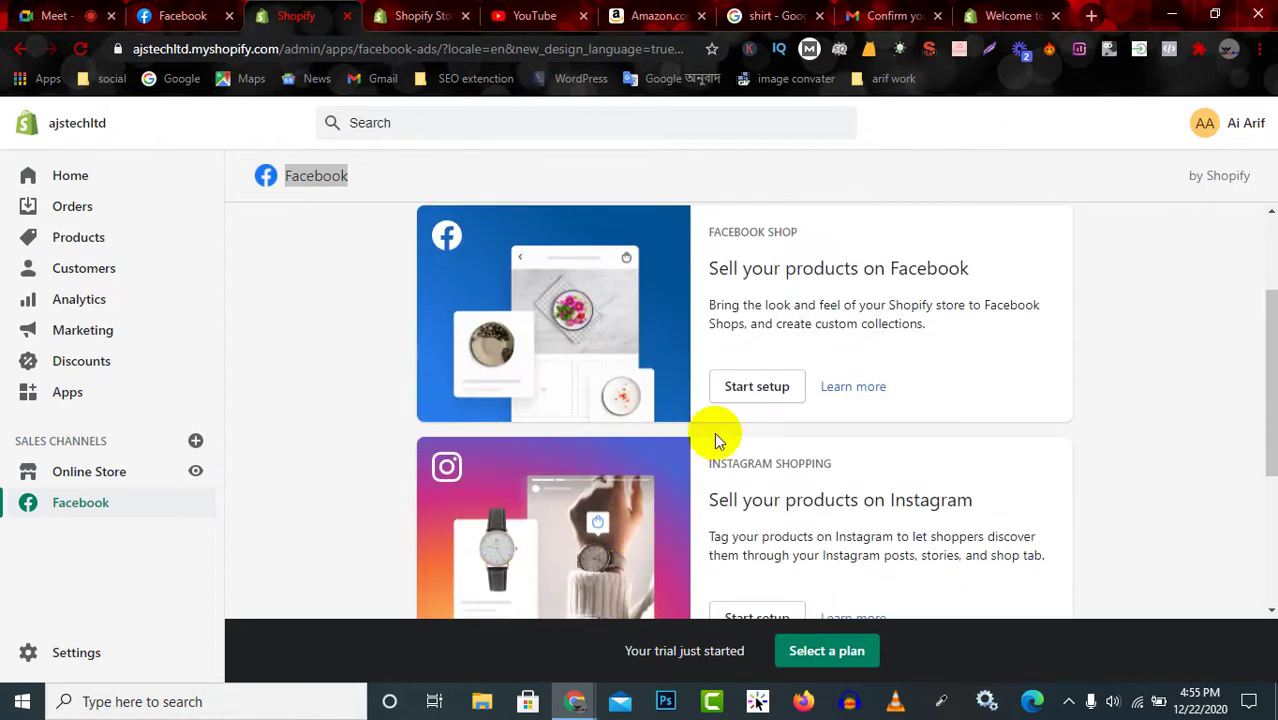
# Start the Facebook Shop setup and look over the Set up Facebook Page Shop checklist.
pyautogui.click(773, 388)
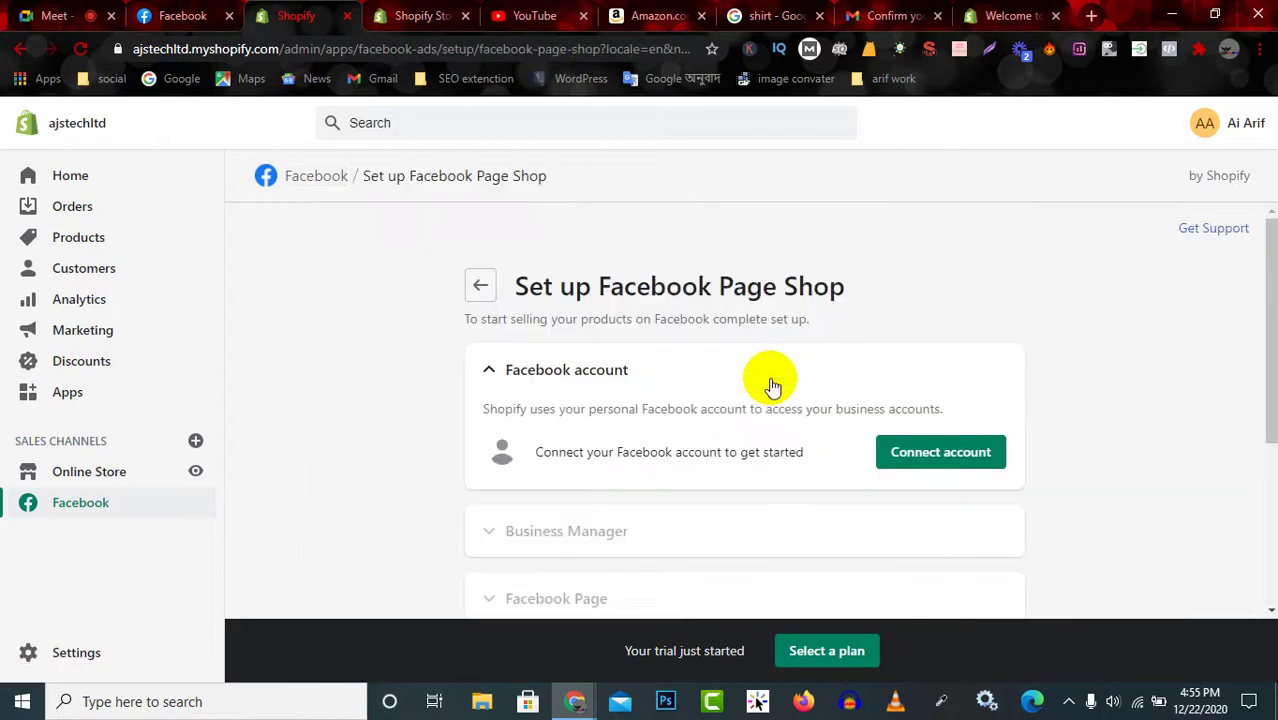
pyautogui.moveTo(524, 287); pyautogui.dragTo(904, 280)
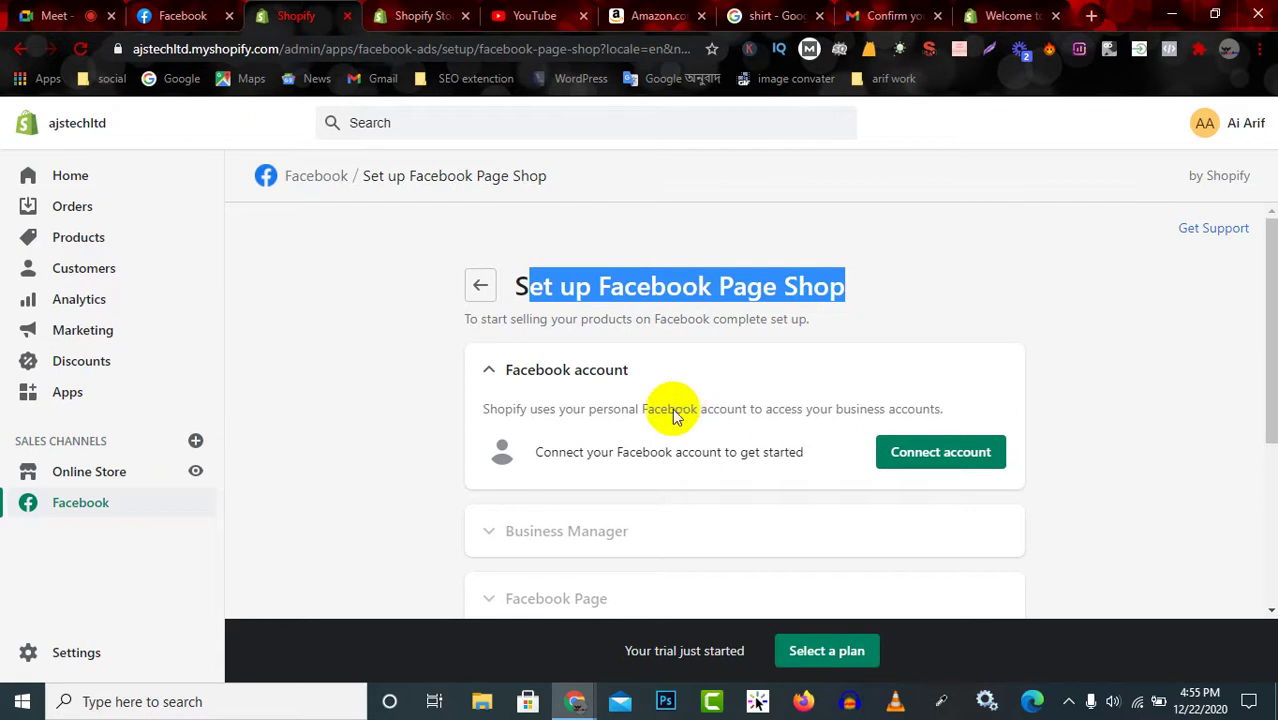
pyautogui.click(610, 268)
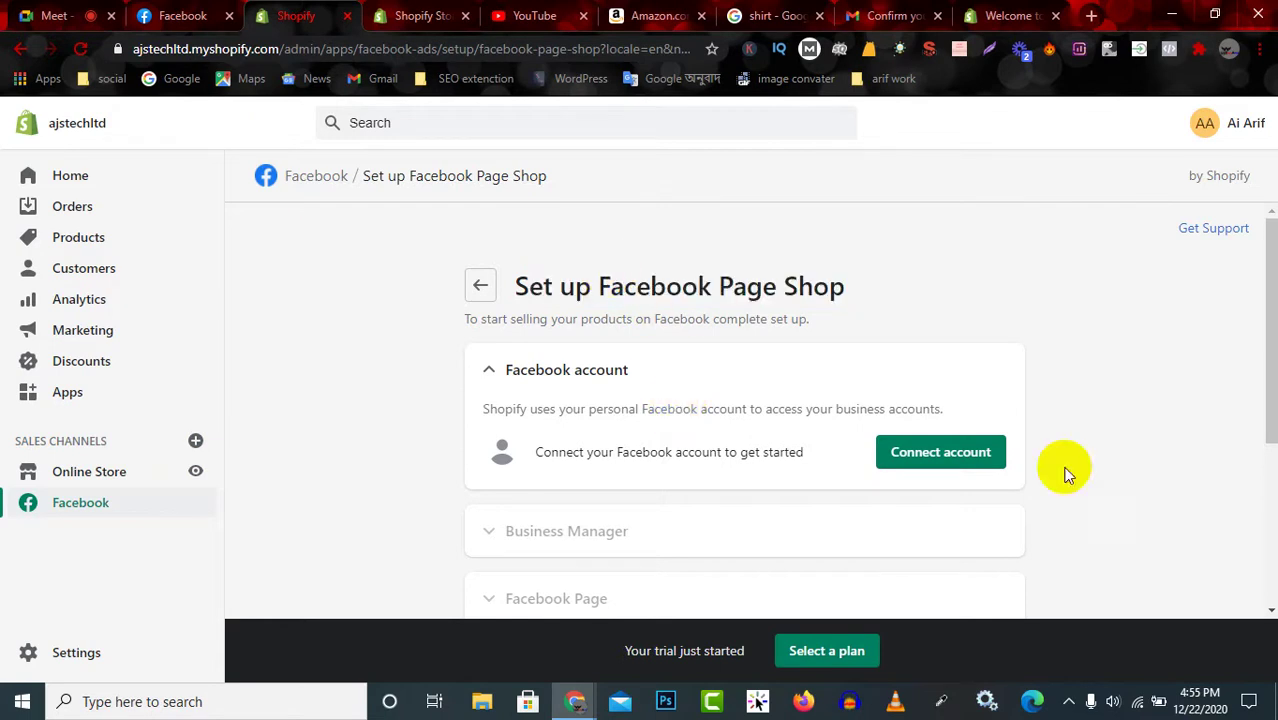
pyautogui.scroll(-3, 693, 508)
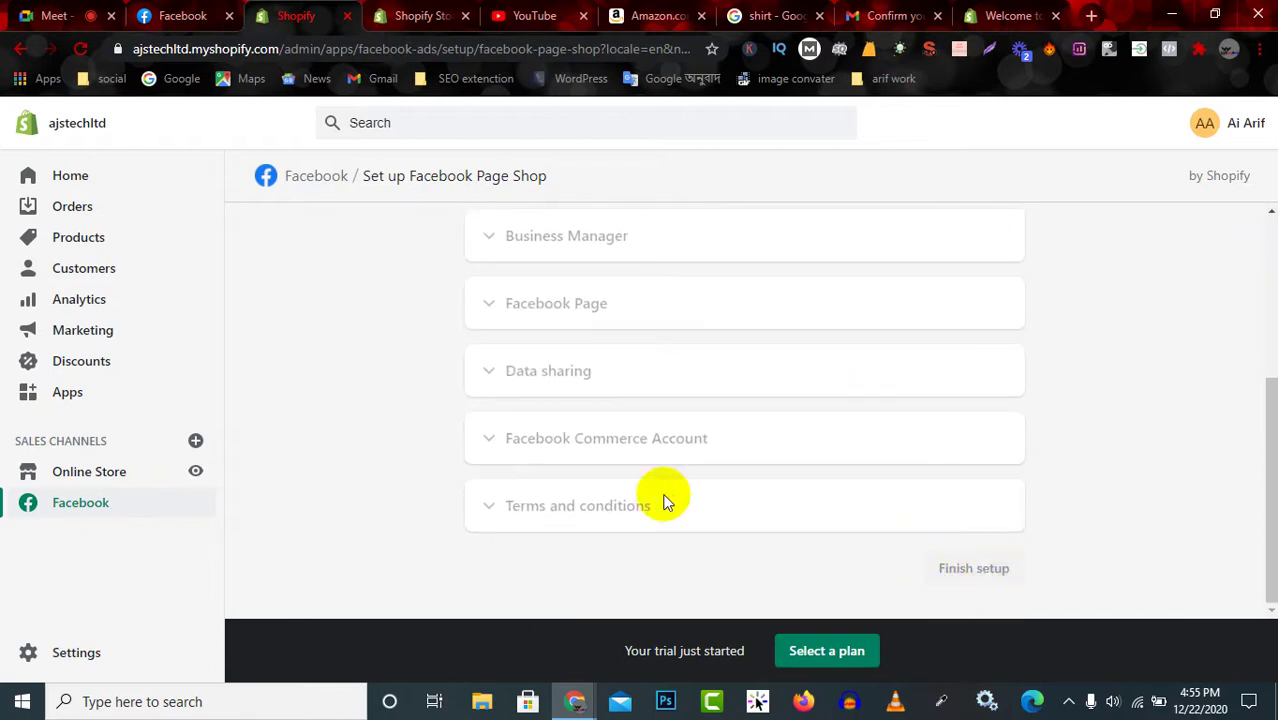
pyautogui.scroll(3, 665, 499)
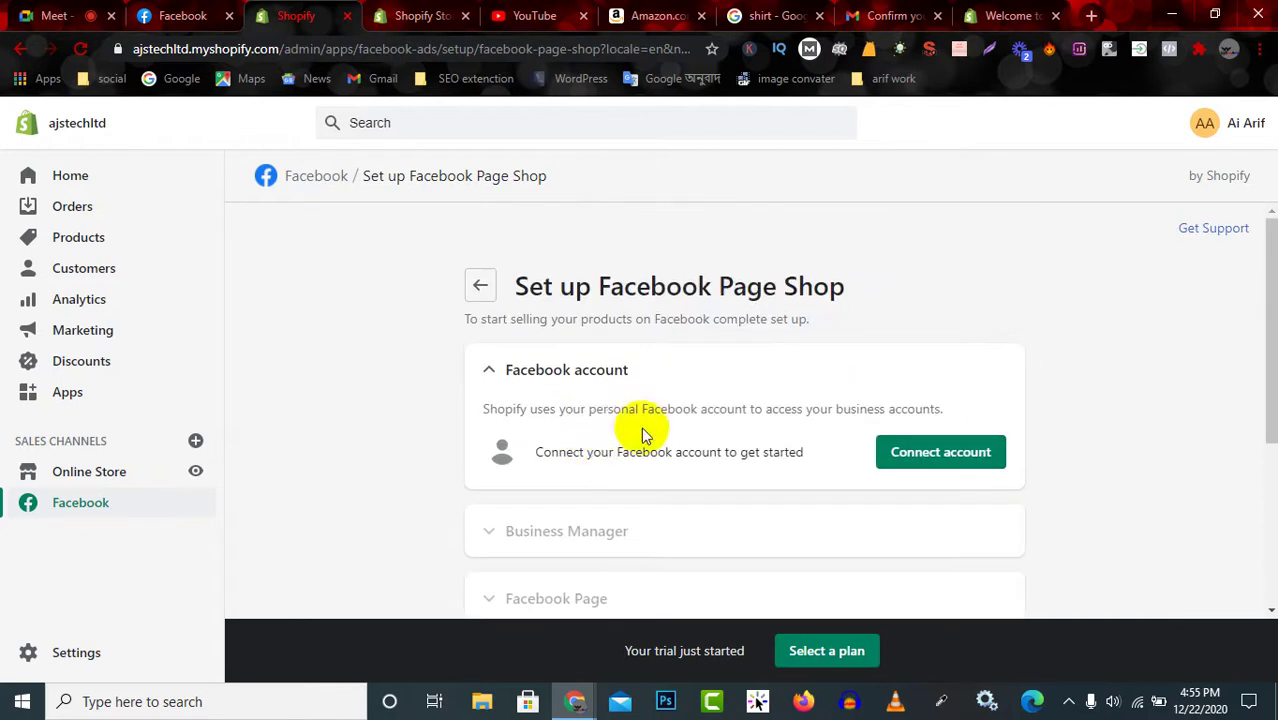
# Log in with Facebook to link the account, declining the page and ads permissions.
pyautogui.click(935, 455)
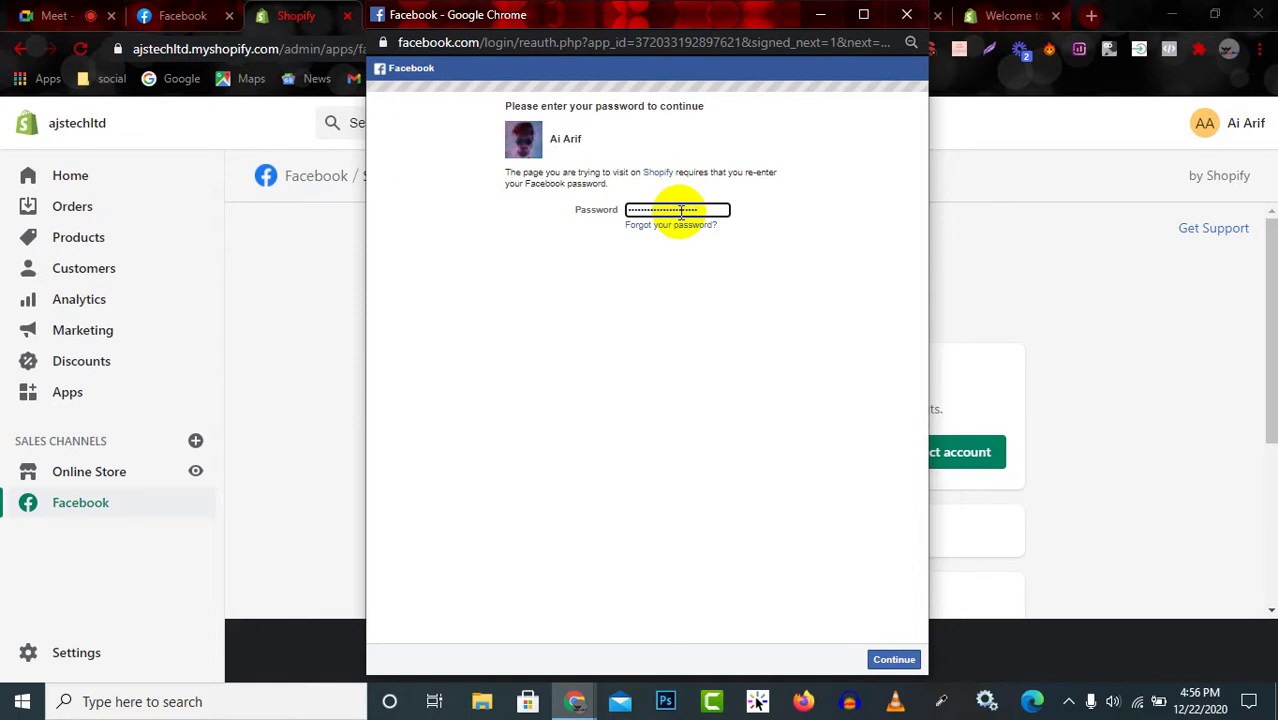
pyautogui.click(893, 659)
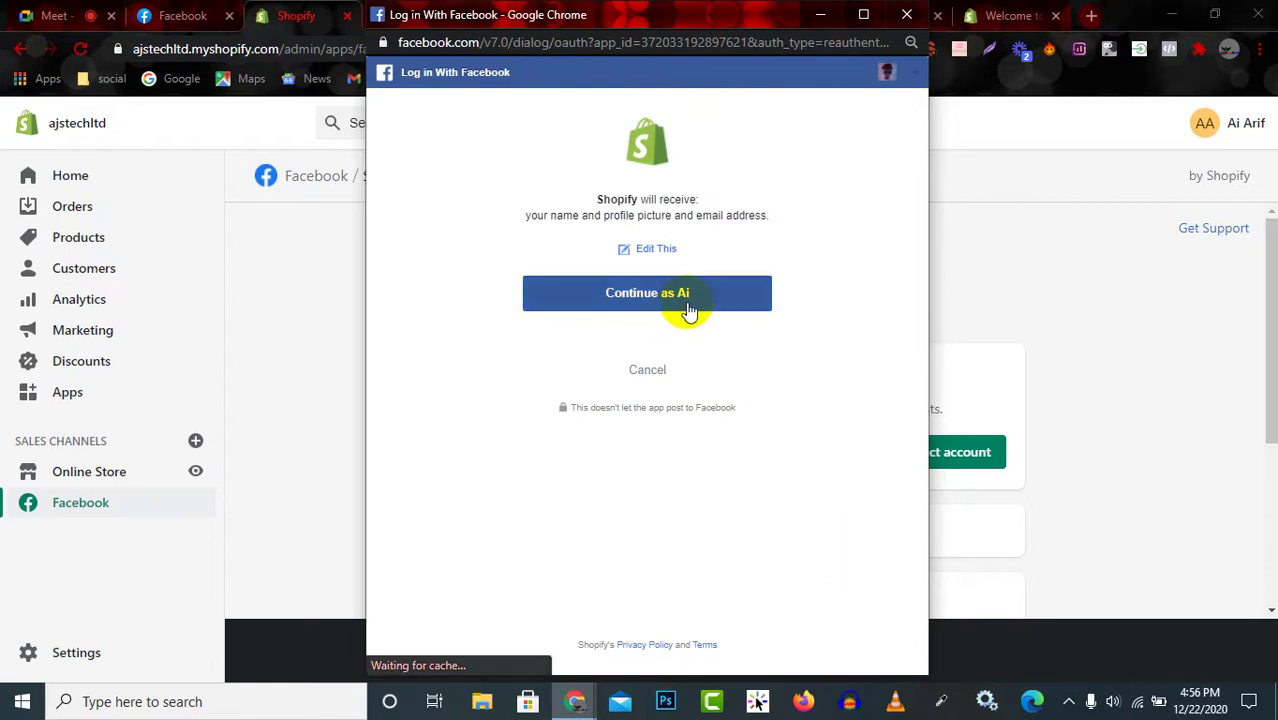
pyautogui.click(686, 304)
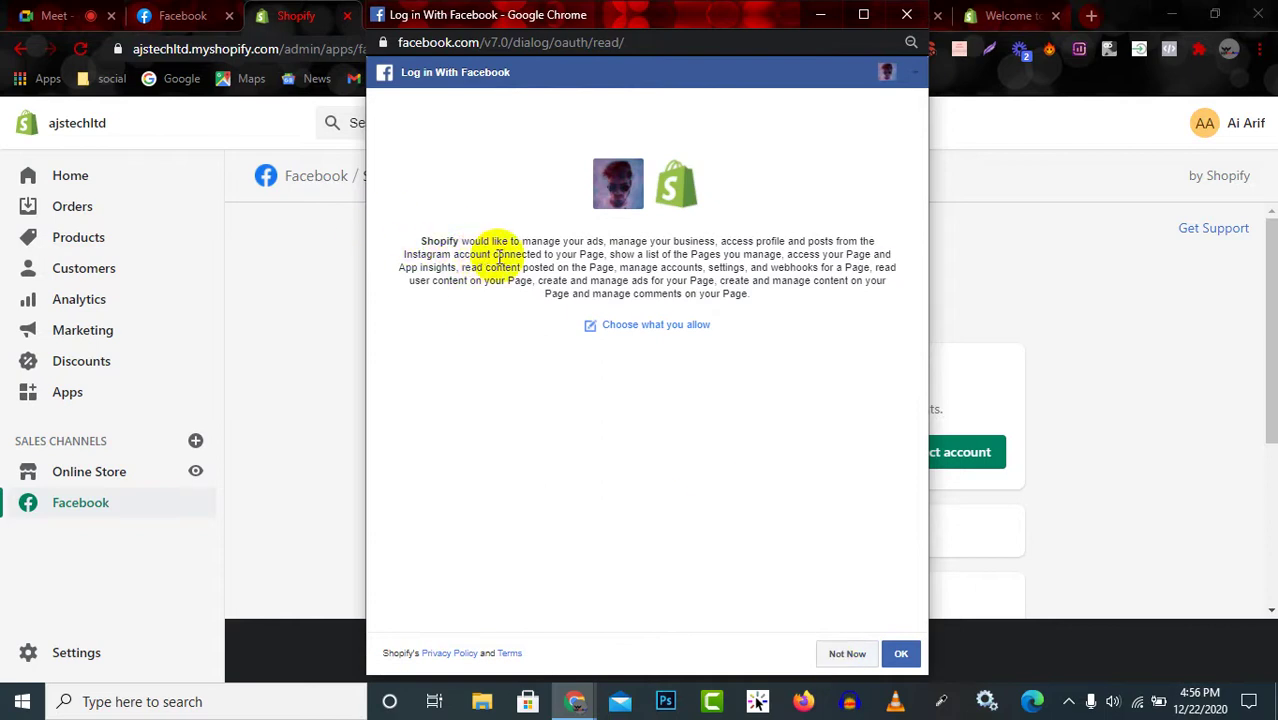
pyautogui.click(848, 657)
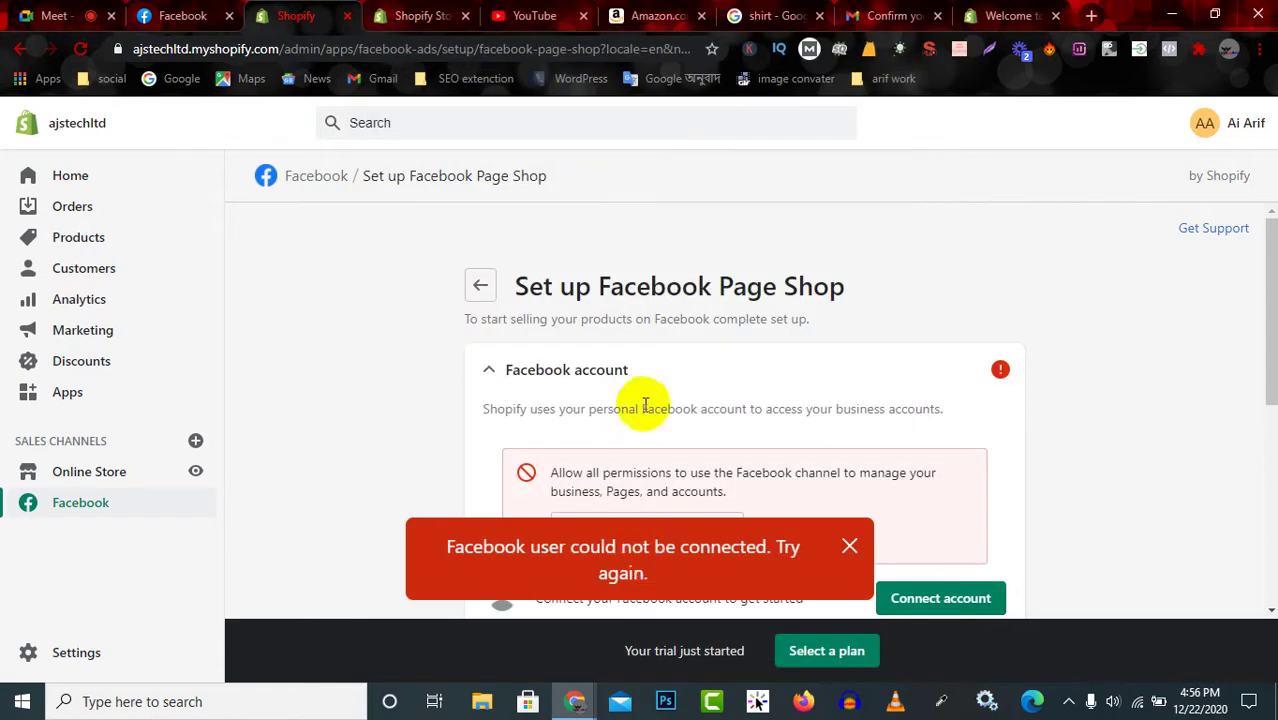
# Retry the Facebook account connection from the error box.
pyautogui.scroll(-2, 655, 424)
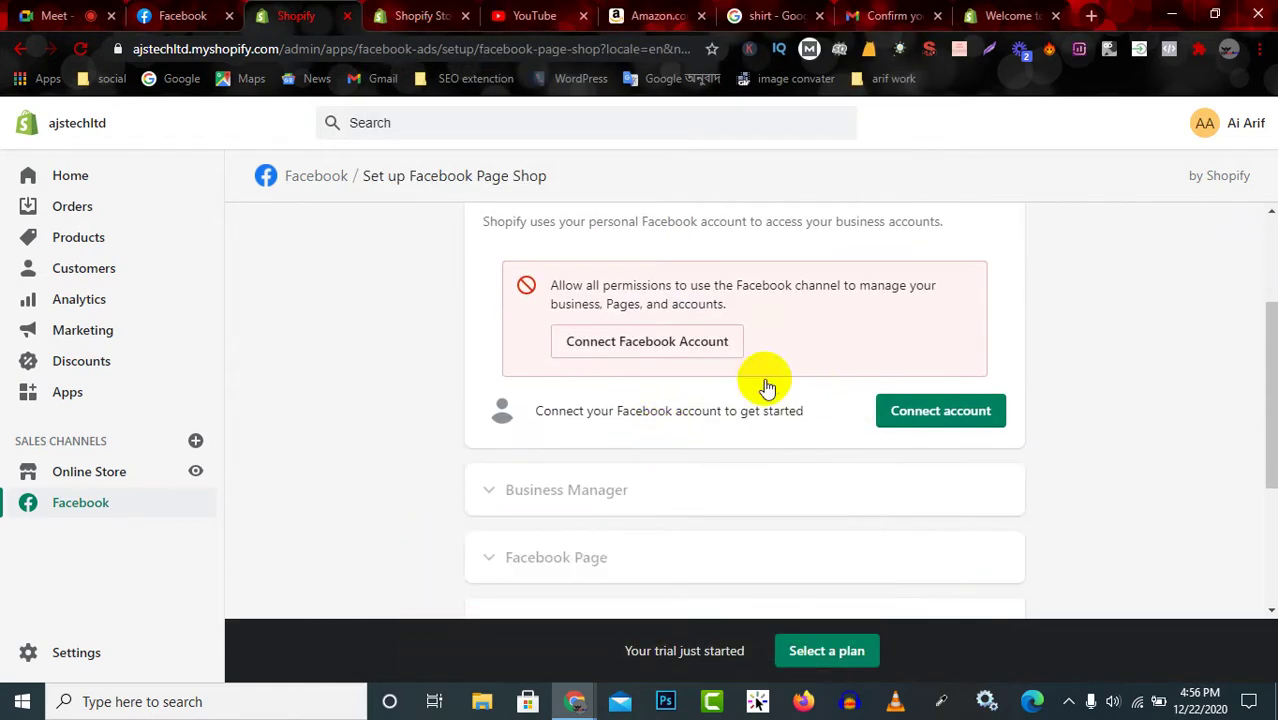
pyautogui.click(640, 345)
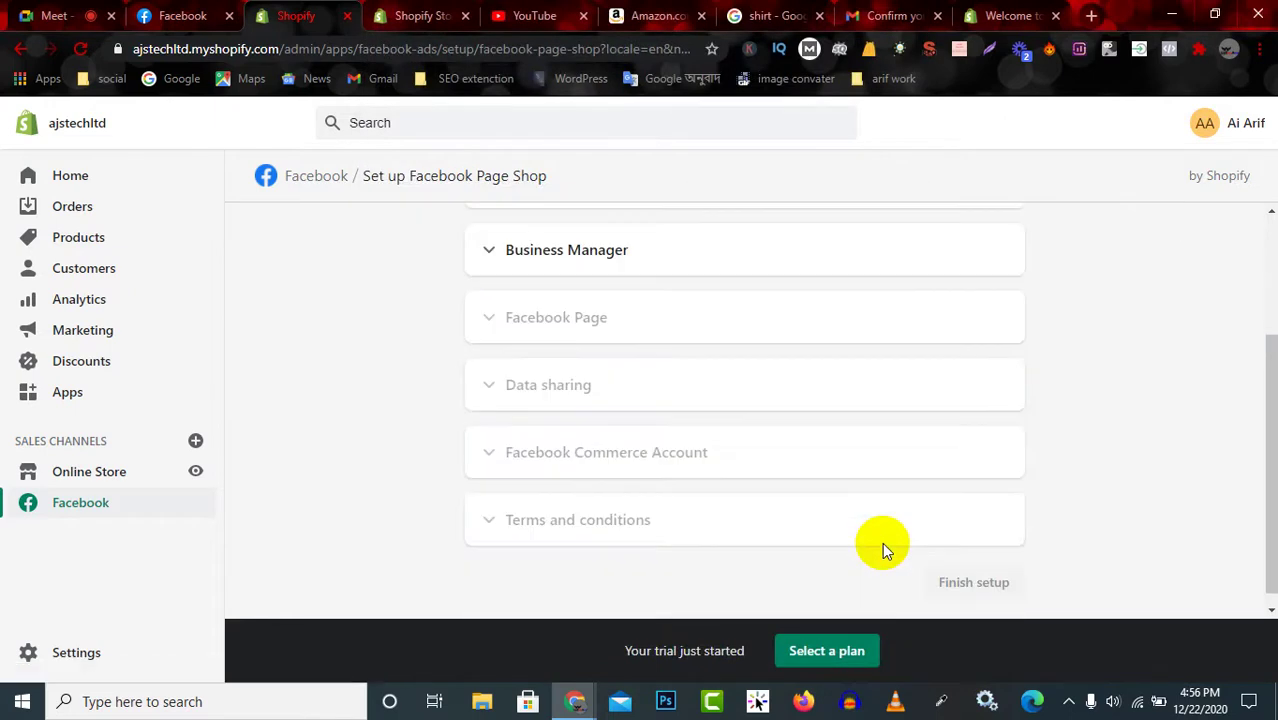
# Create a new Business Manager named Shopify Business Manager, then return to the Shopify setup.
pyautogui.click(705, 262)
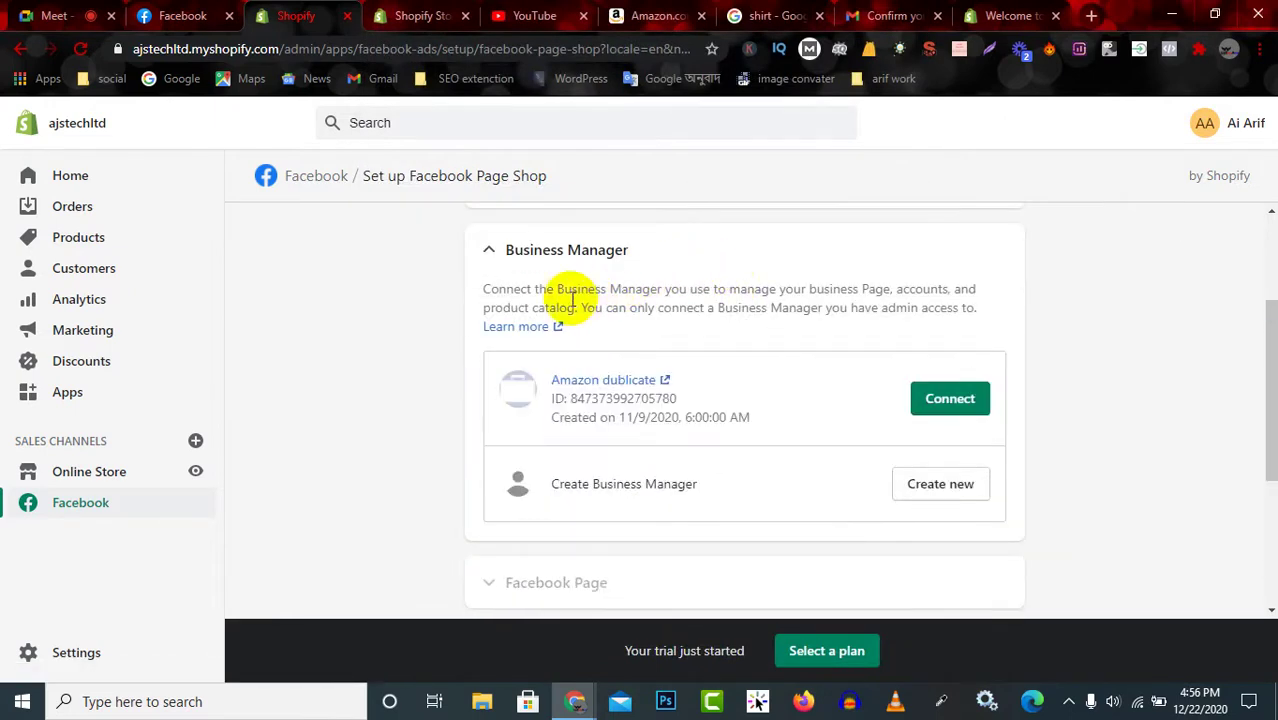
pyautogui.scroll(1, 565, 300)
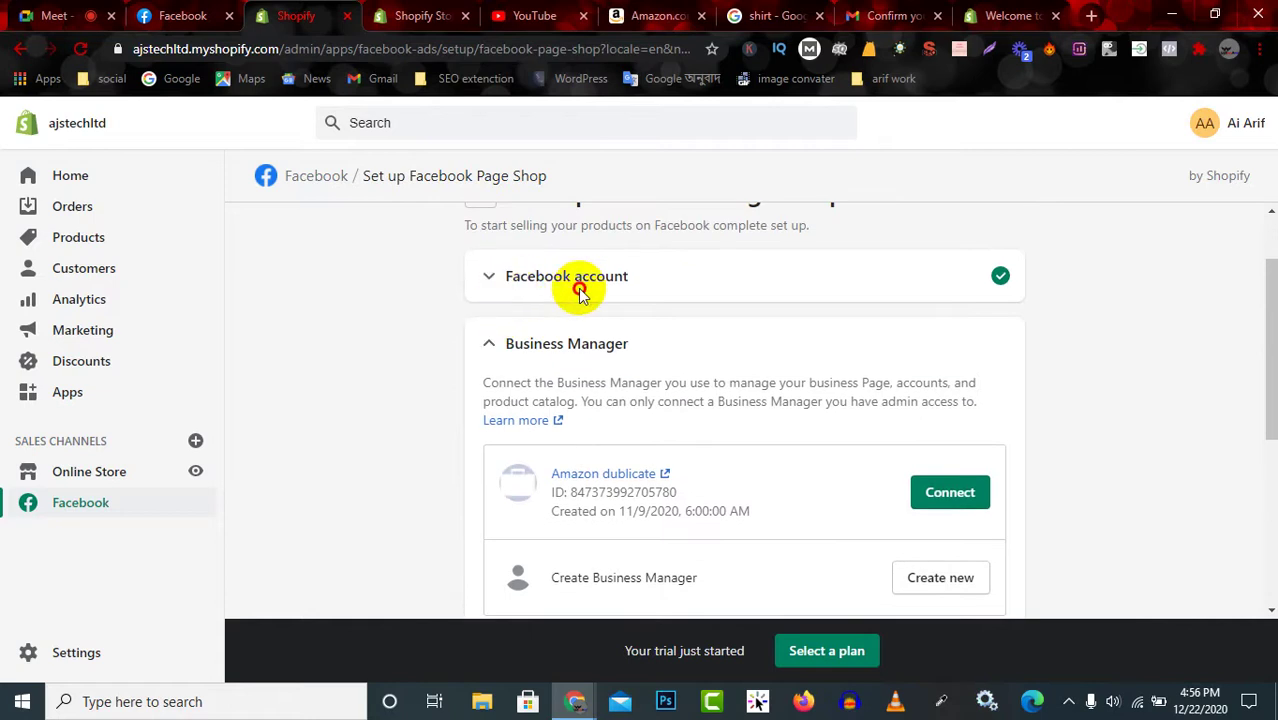
pyautogui.click(641, 292)
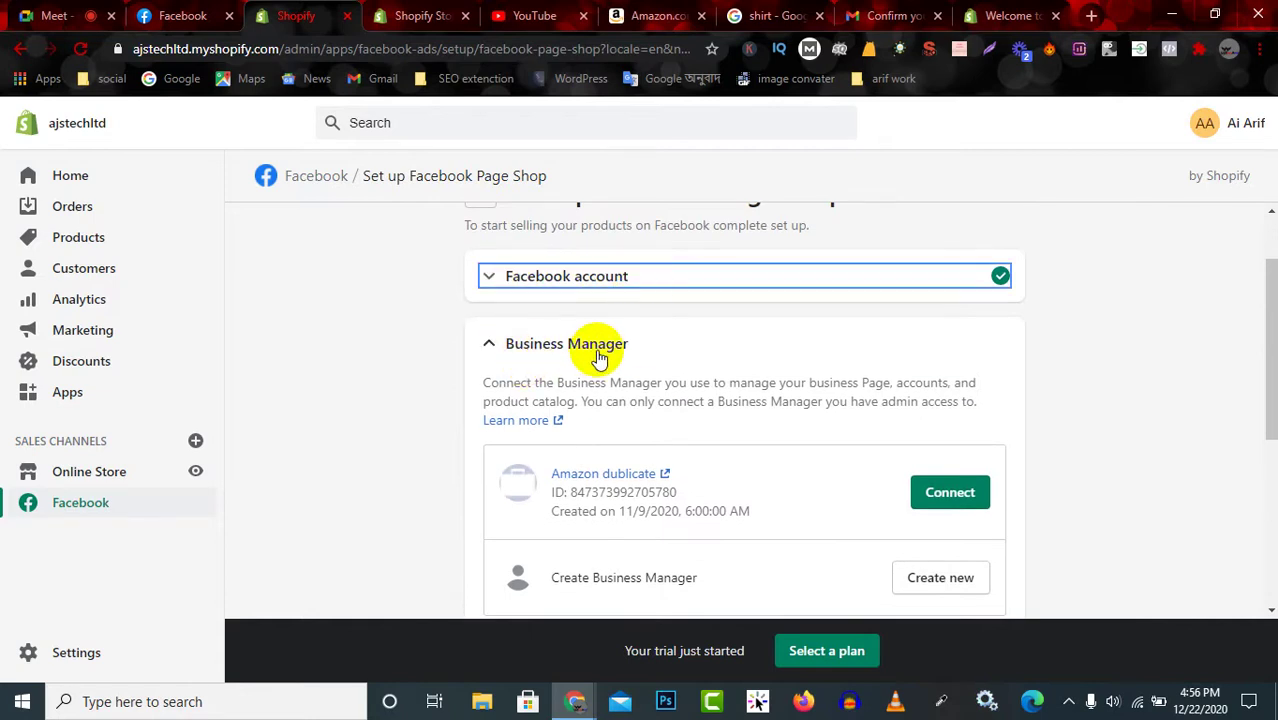
pyautogui.scroll(-2, 600, 358)
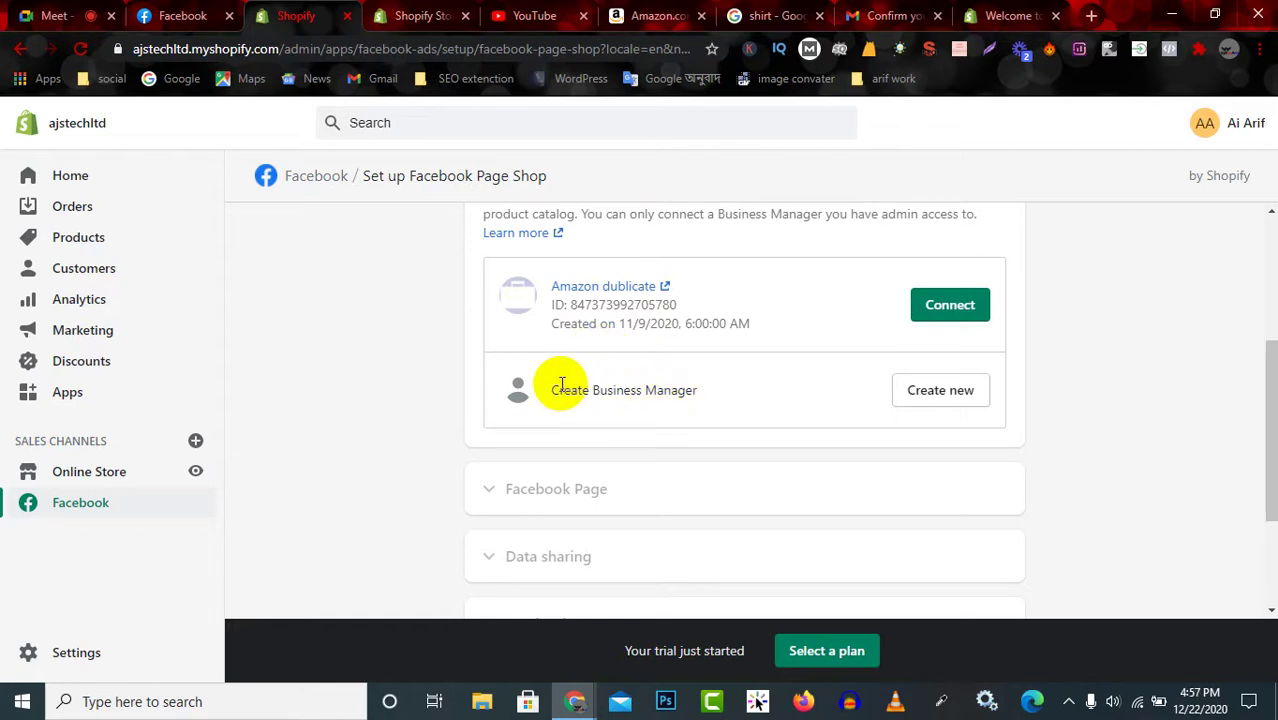
pyautogui.click(562, 291)
pyautogui.moveTo(562, 291); pyautogui.dragTo(632, 291)
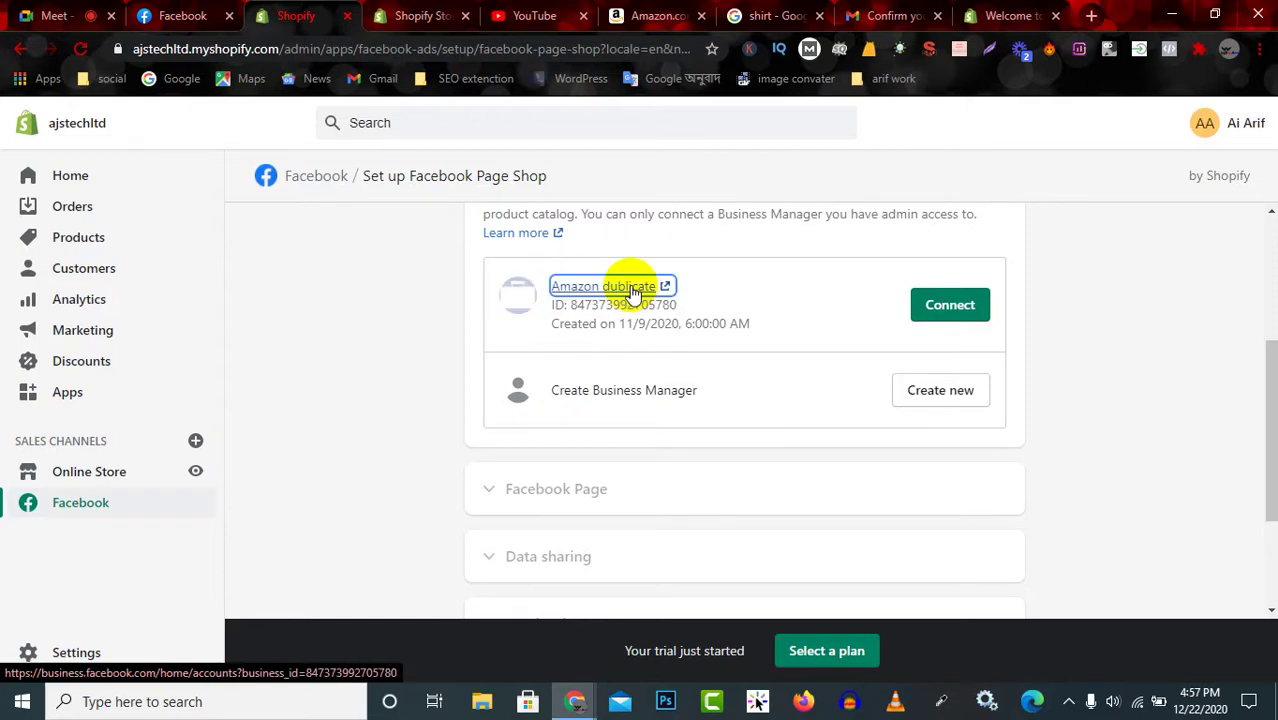
pyautogui.click(951, 394)
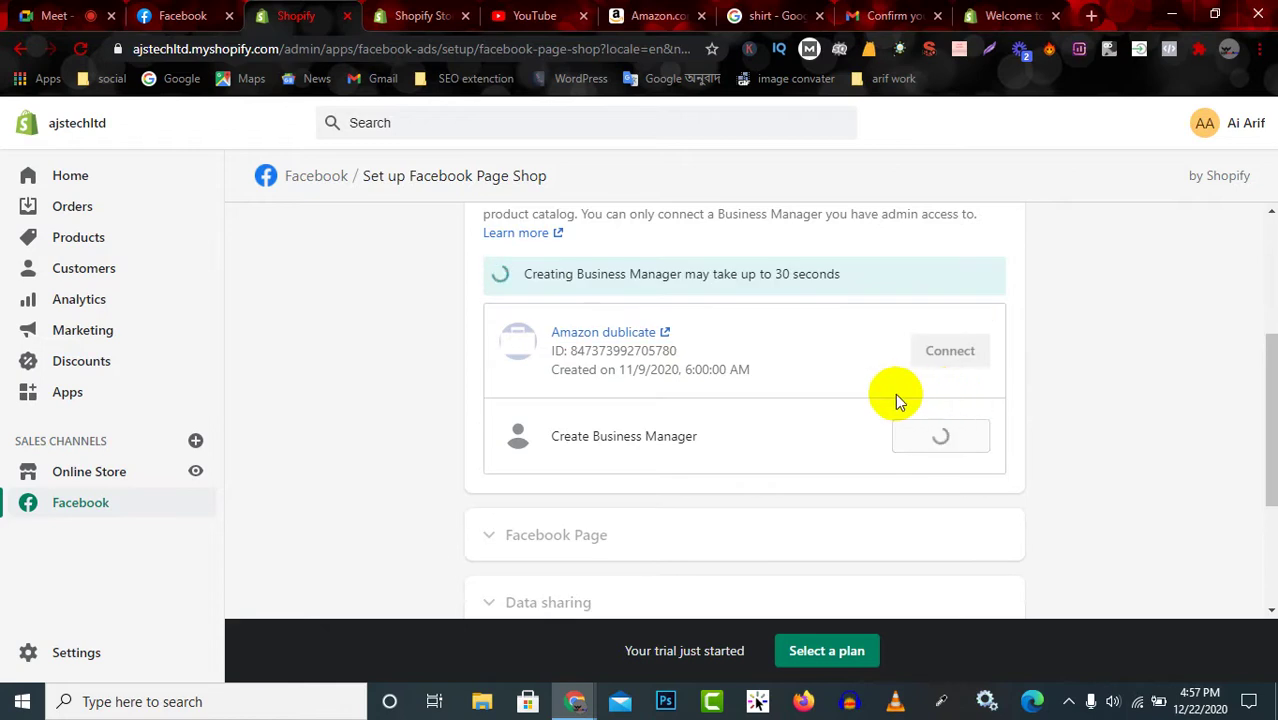
pyautogui.doubleClick(952, 362)
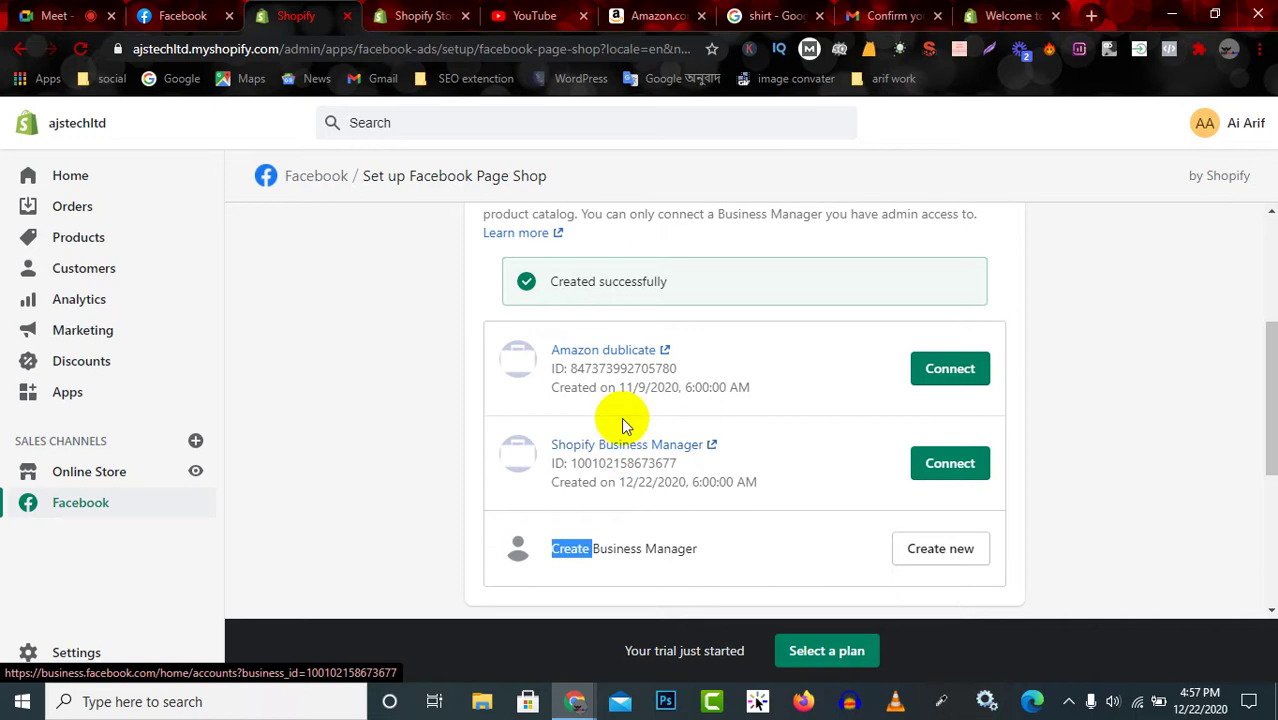
pyautogui.click(608, 348)
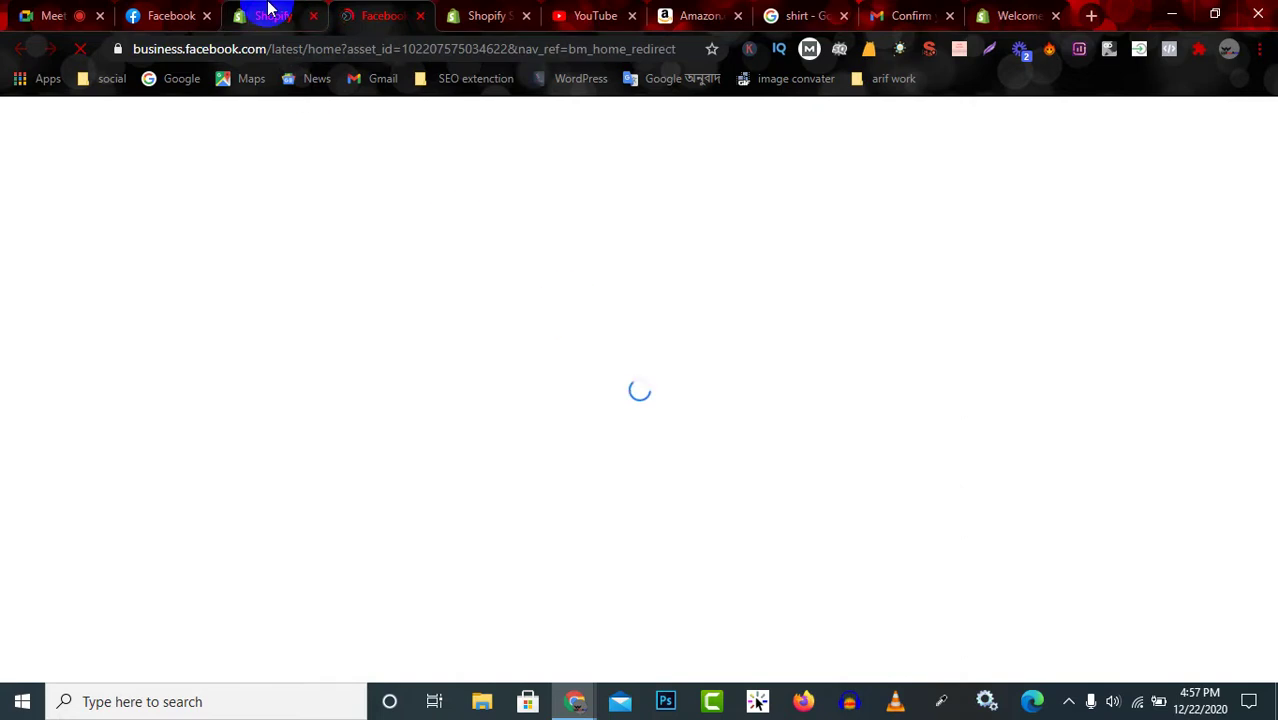
pyautogui.click(268, 10)
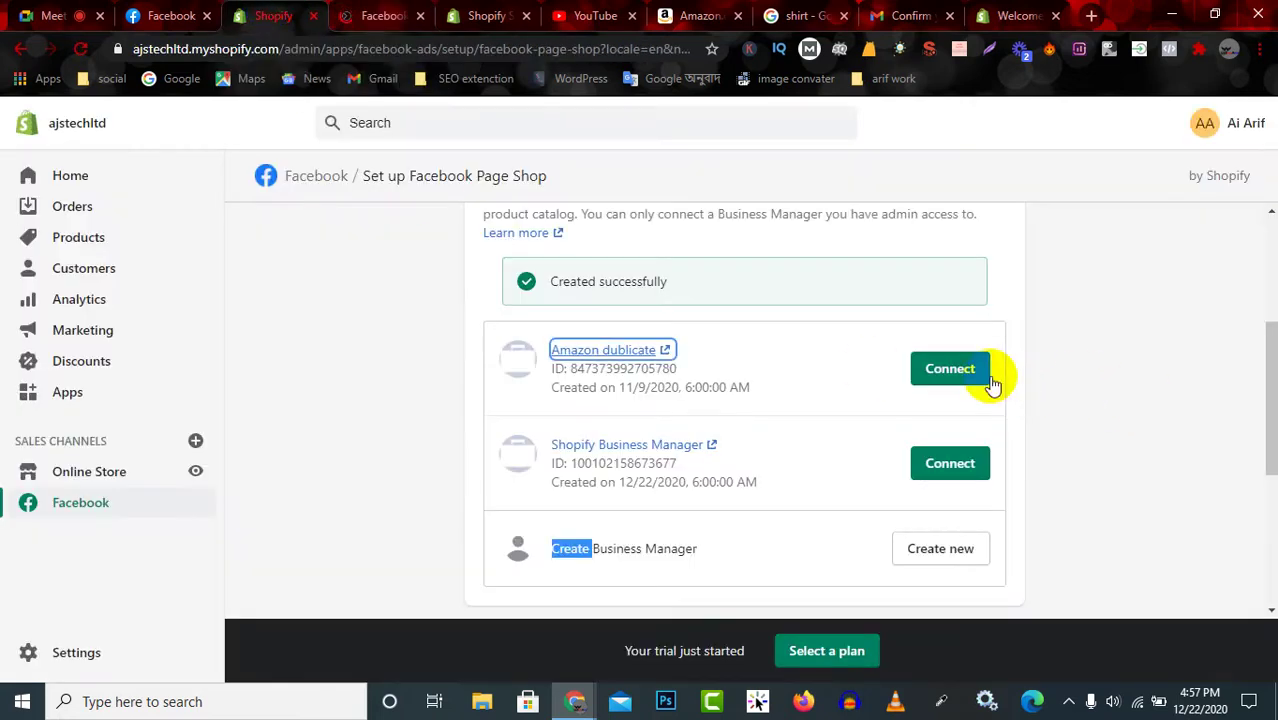
# Connect the Amazon dublicate Business Manager and the suggested Amazon dublicate Facebook Page.
pyautogui.click(950, 369)
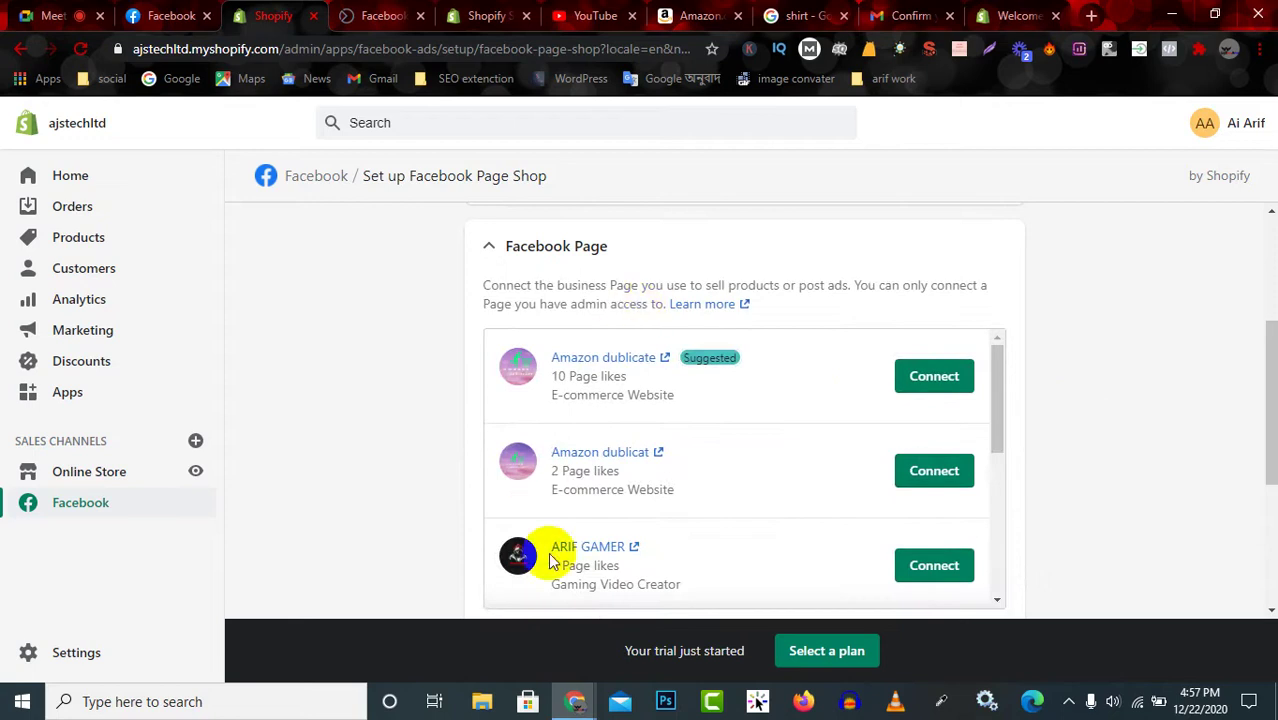
pyautogui.scroll(-6, 653, 448)
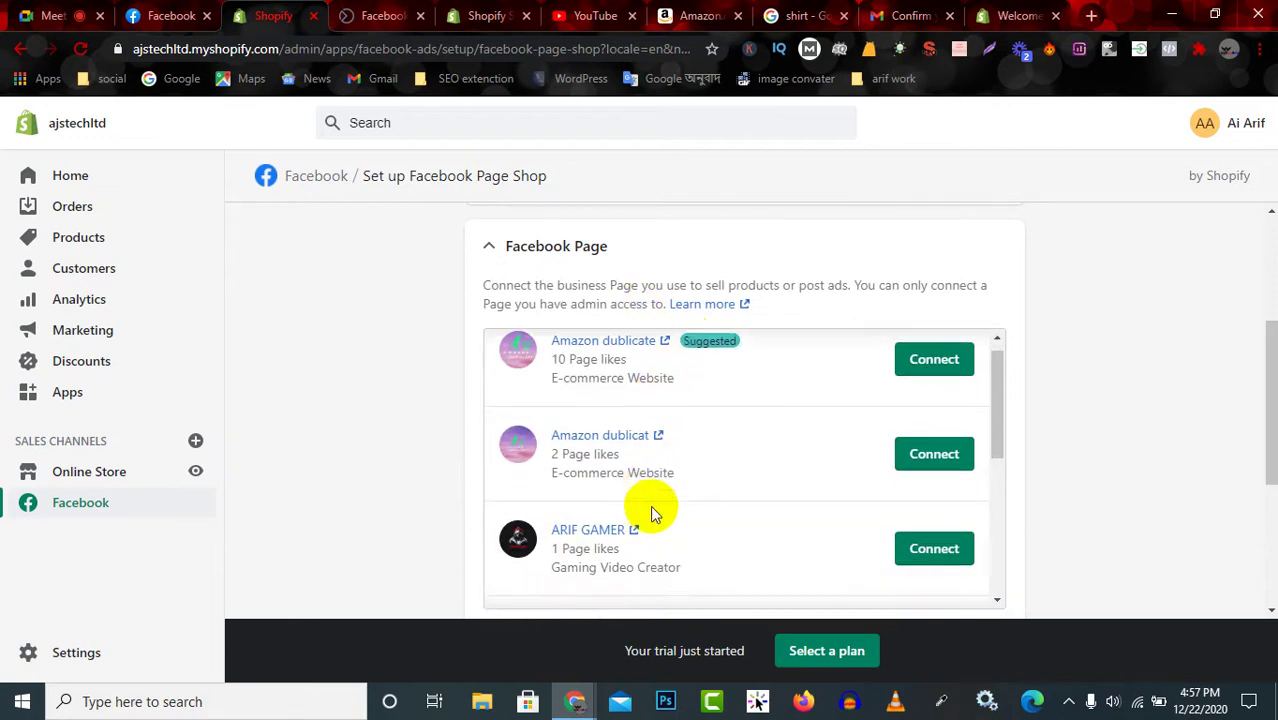
pyautogui.scroll(3, 630, 494)
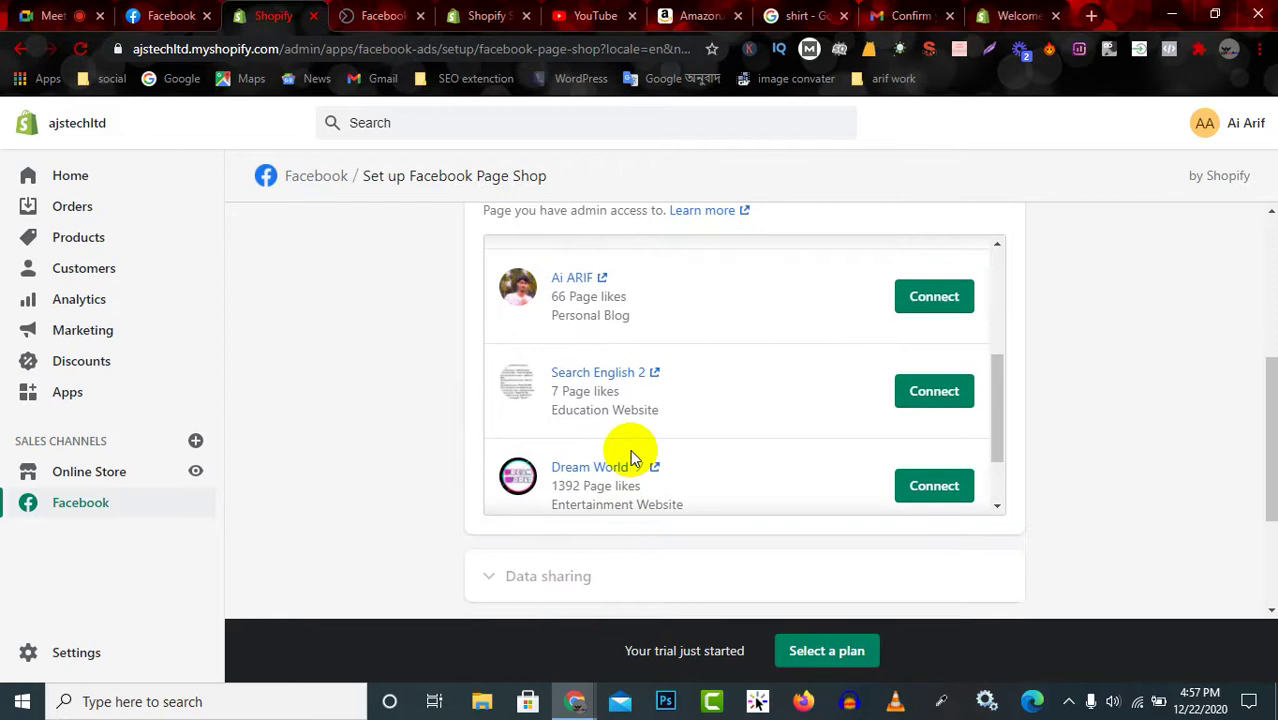
pyautogui.scroll(3, 635, 460)
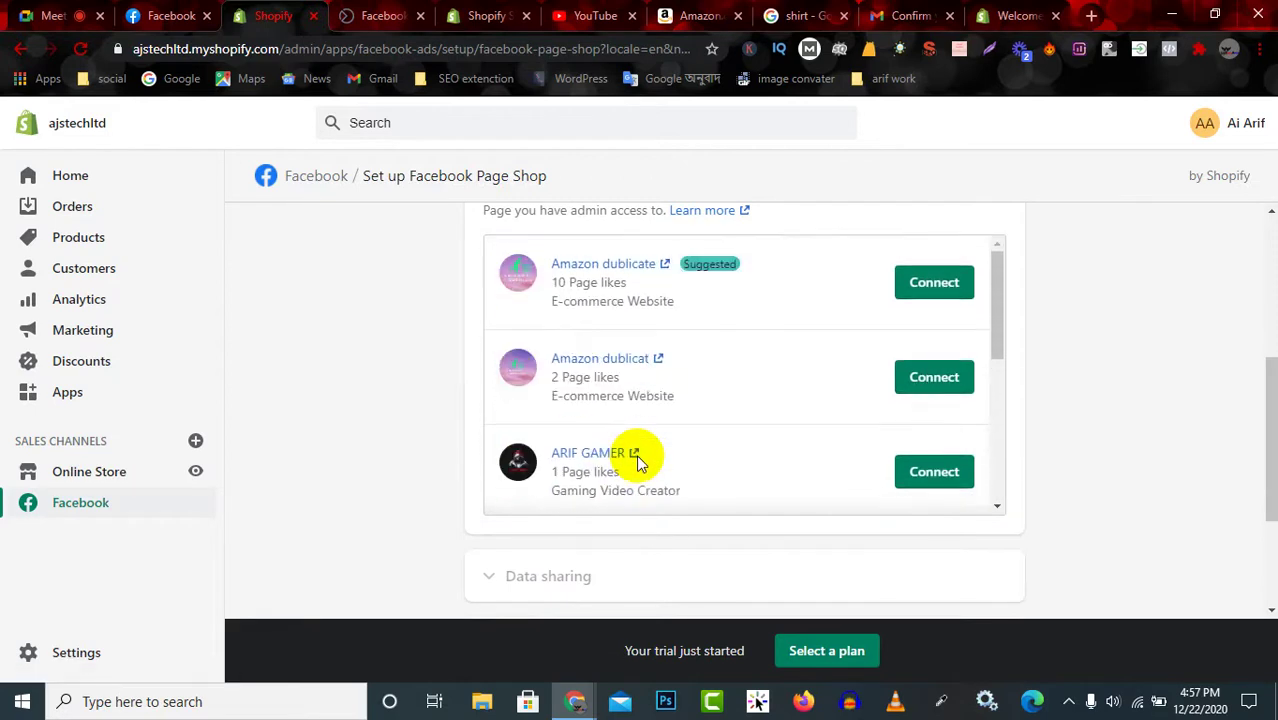
pyautogui.scroll(2, 640, 450)
pyautogui.scroll(1, 670, 420)
pyautogui.scroll(-1, 665, 425)
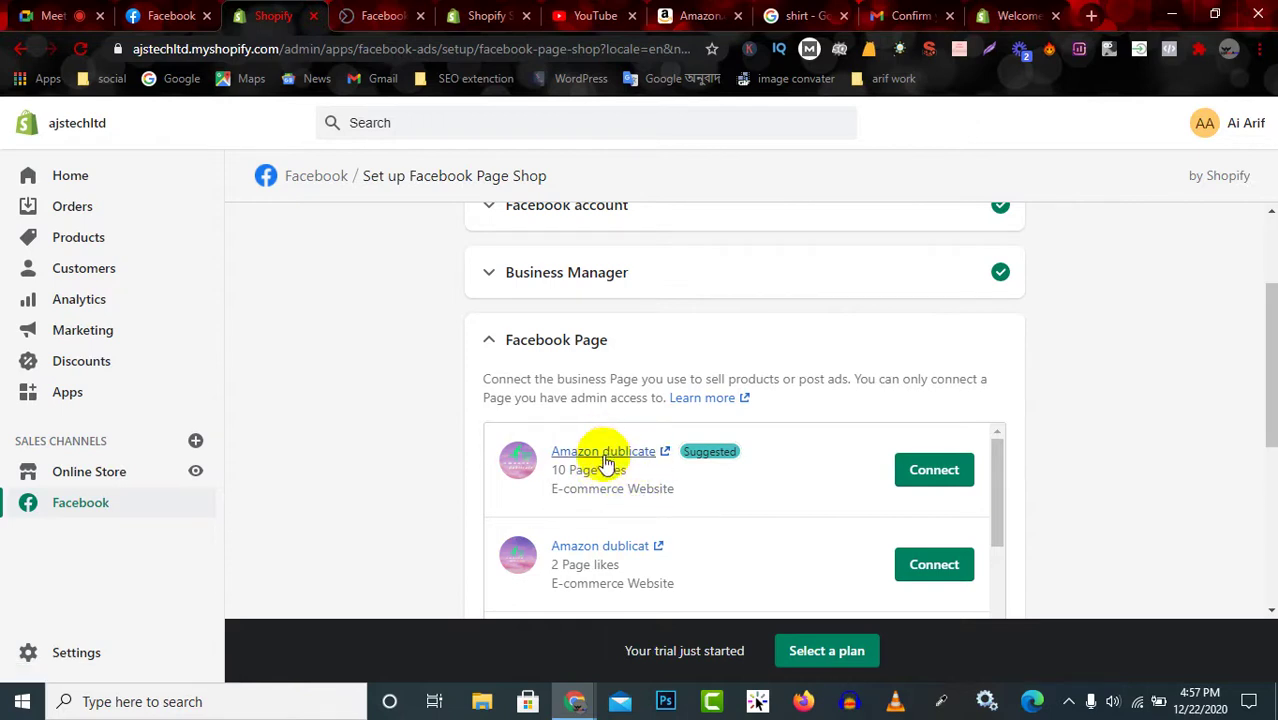
pyautogui.click(935, 470)
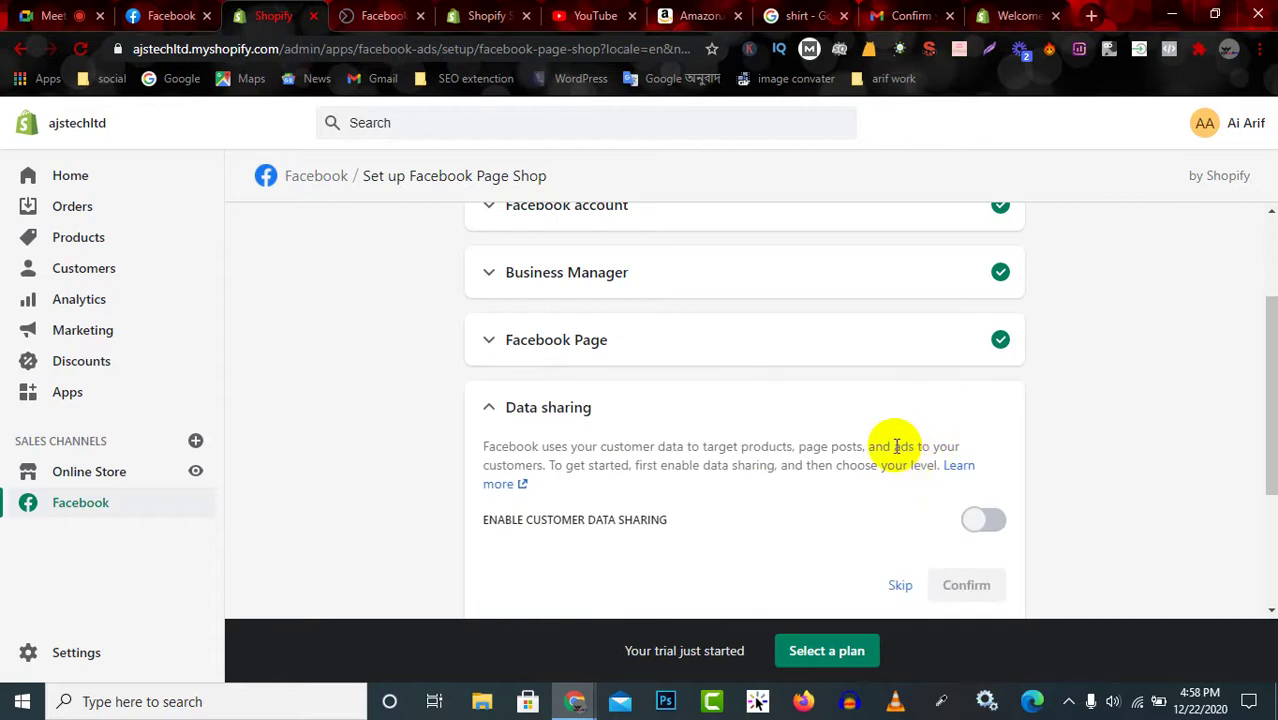
# Choose the Standard customer data sharing level and skip creating a Facebook Pixel.
pyautogui.scroll(-1, 517, 418)
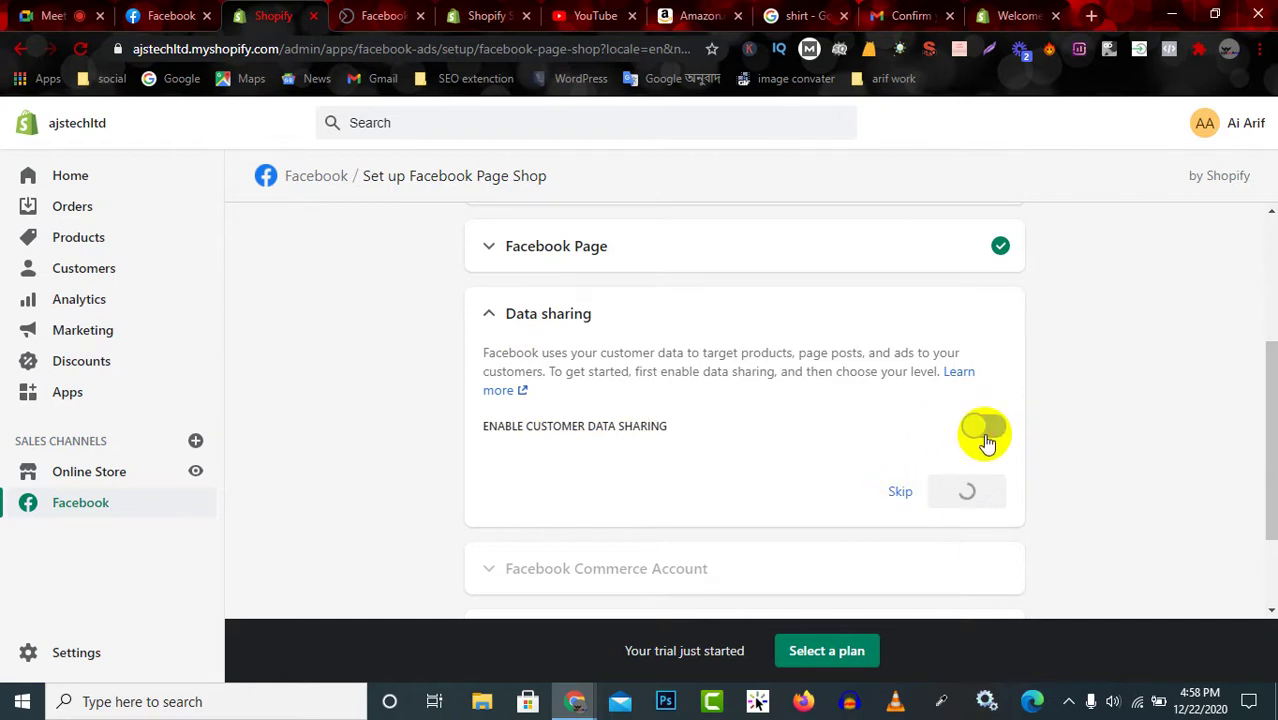
pyautogui.scroll(-2, 978, 456)
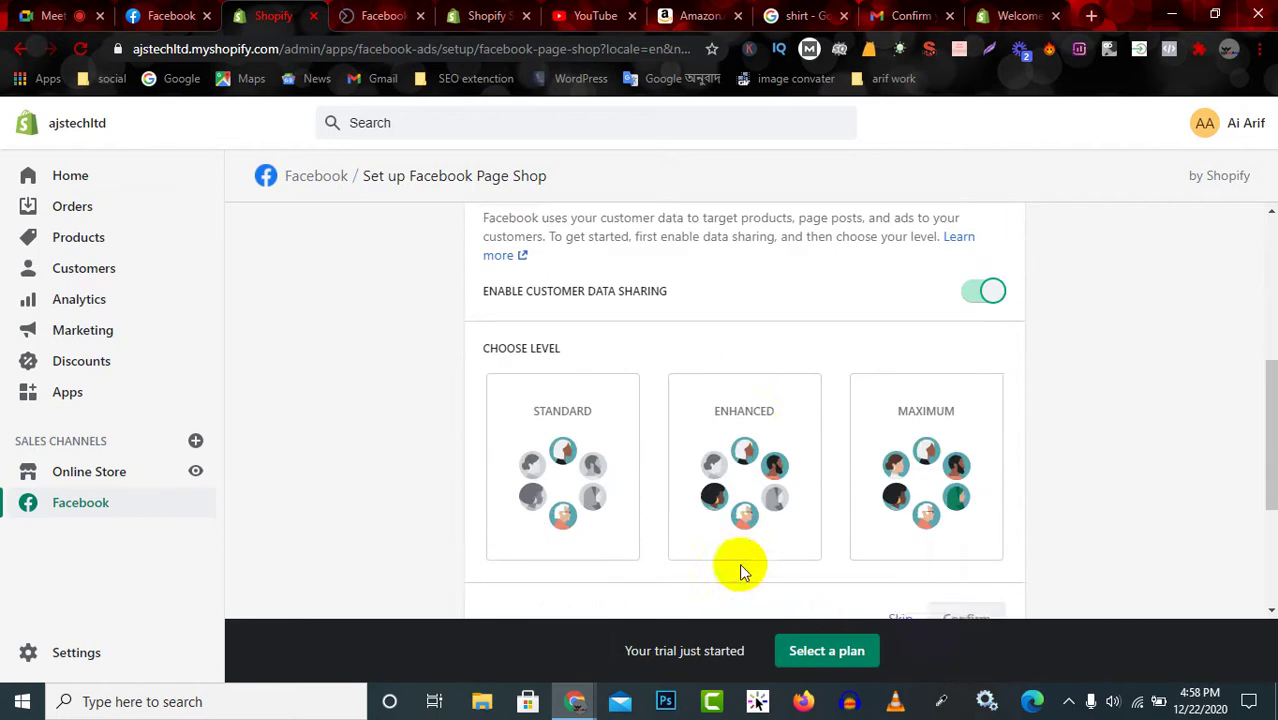
pyautogui.scroll(-1, 900, 400)
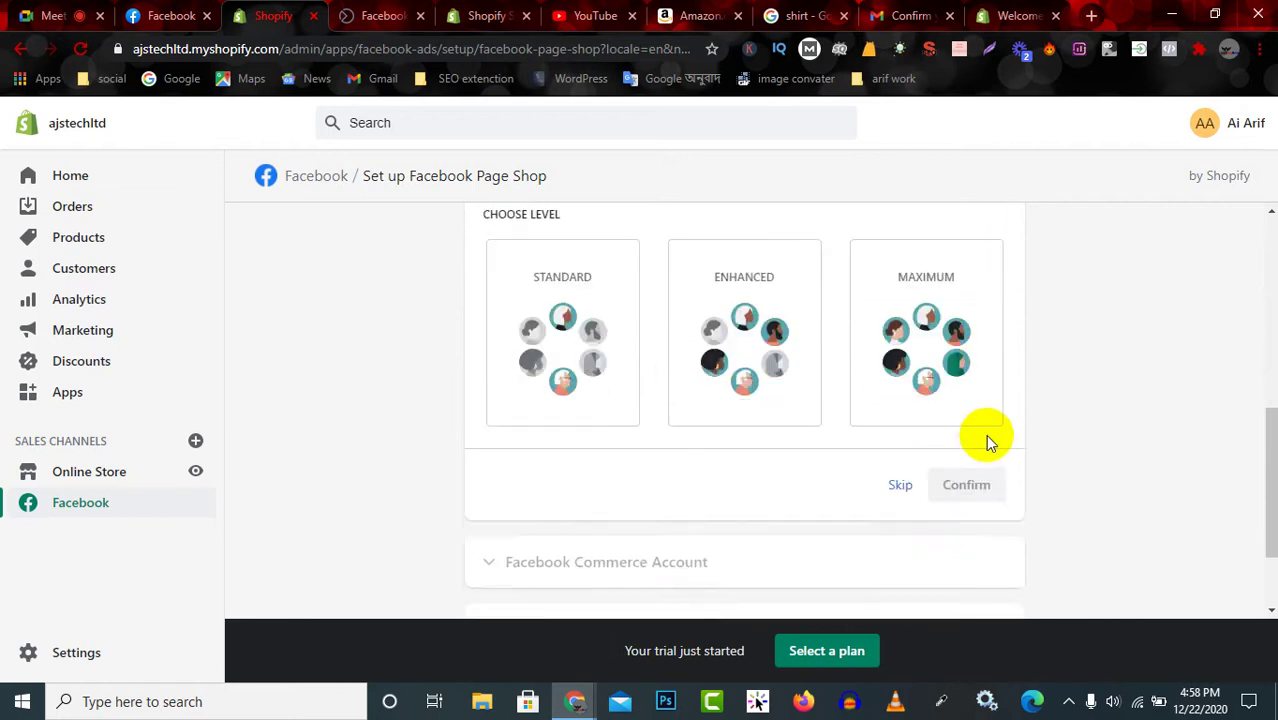
pyautogui.scroll(1, 947, 448)
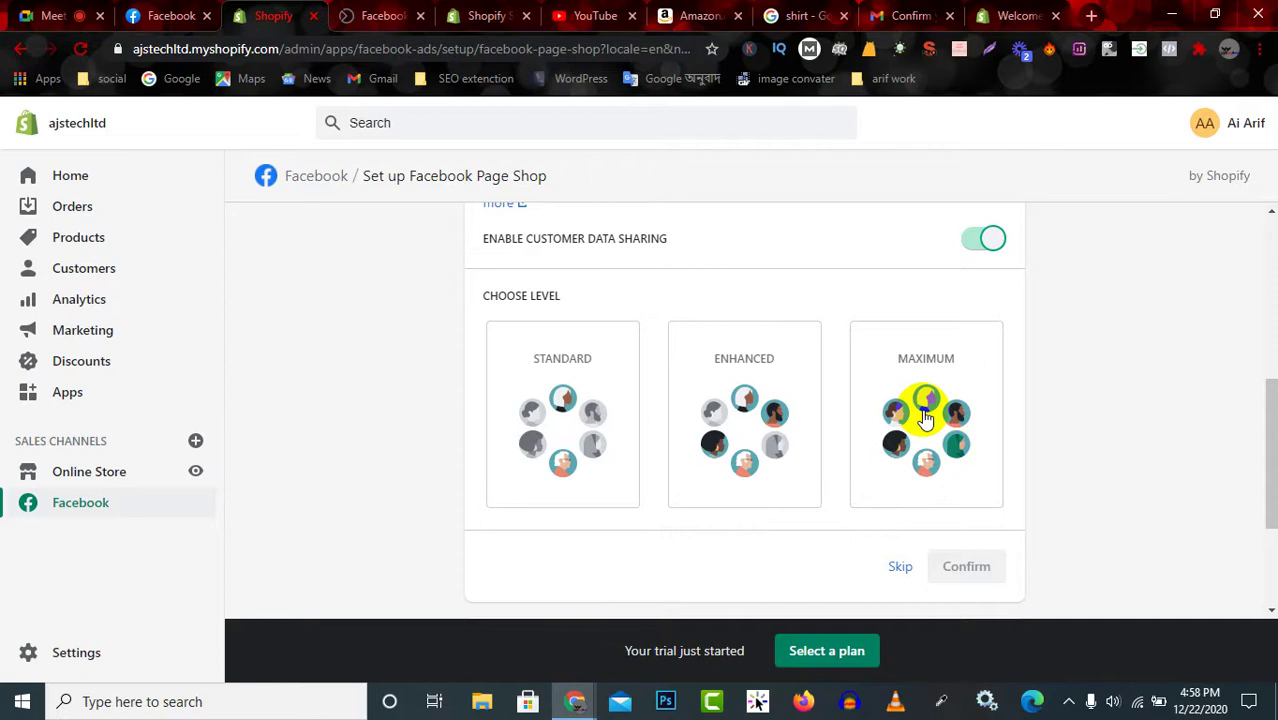
pyautogui.click(587, 423)
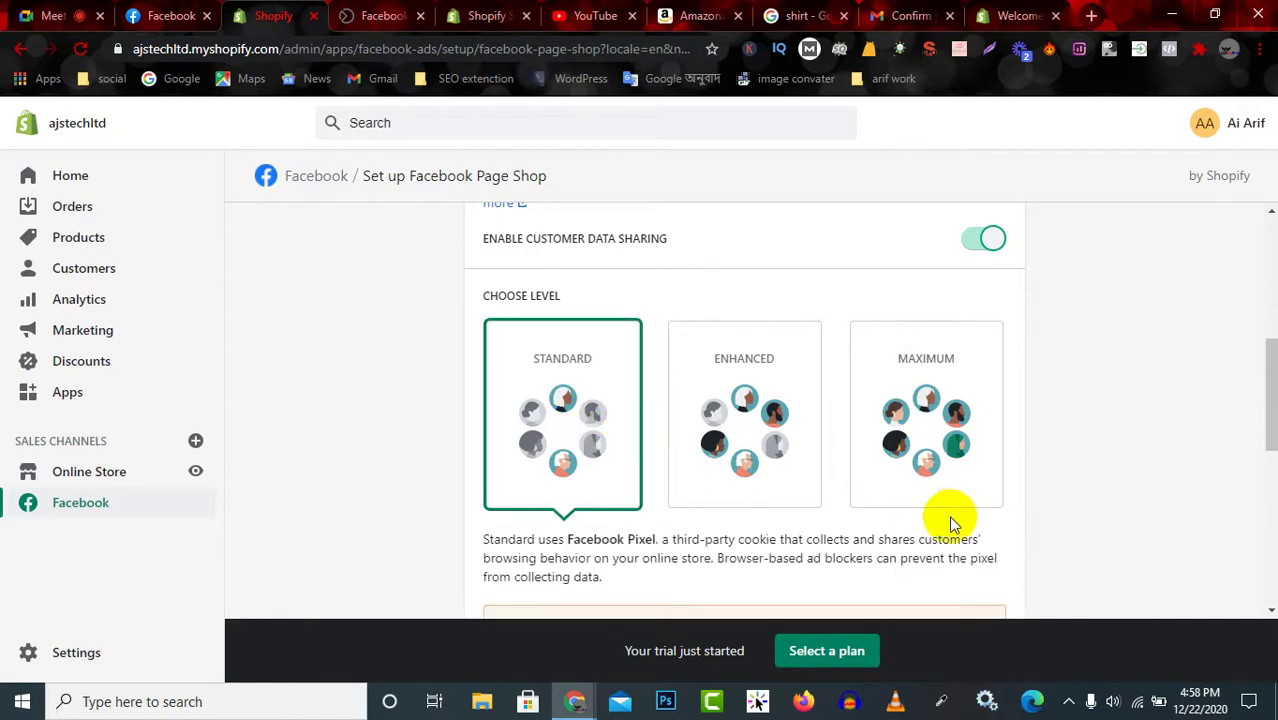
pyautogui.scroll(-3, 947, 514)
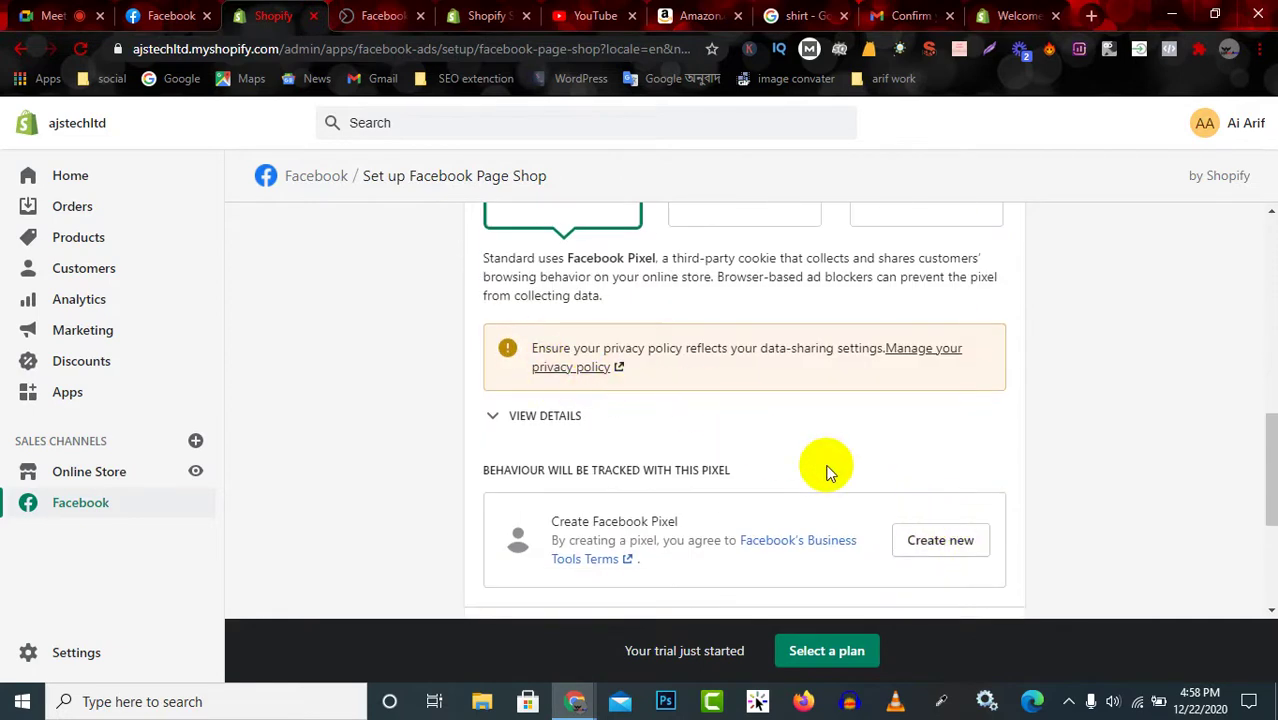
pyautogui.scroll(-1, 943, 501)
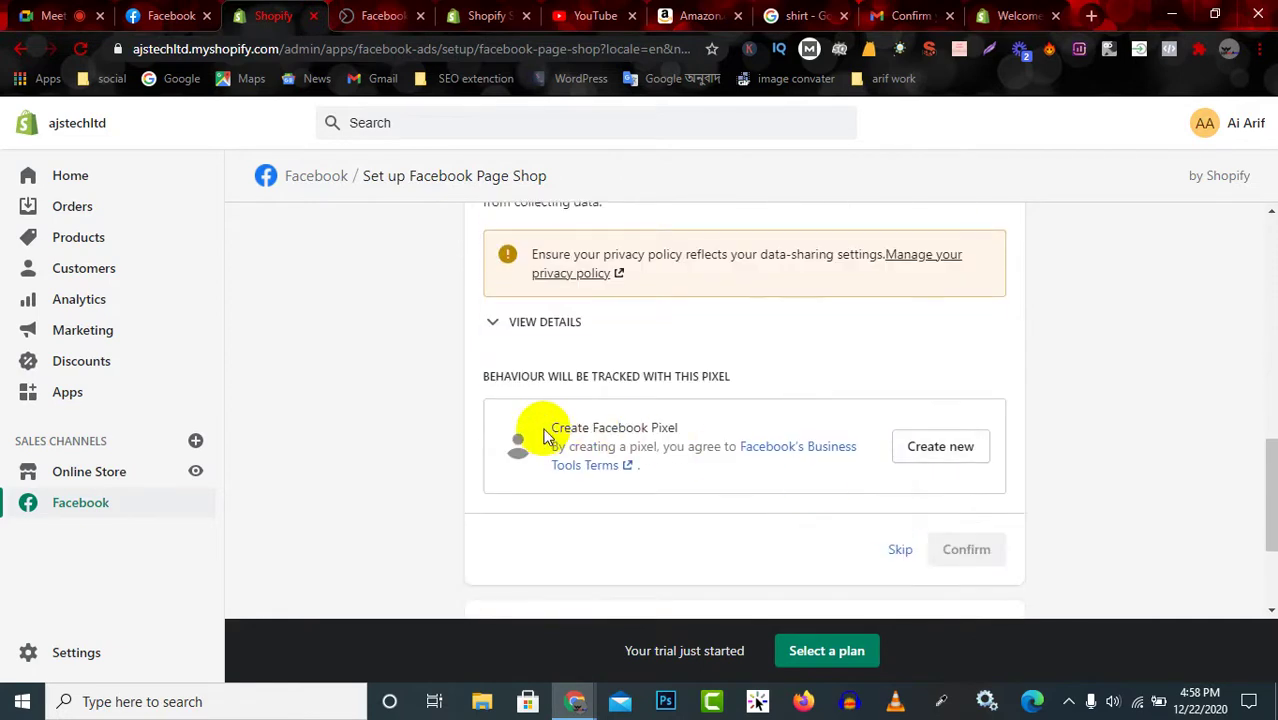
pyautogui.moveTo(545, 435); pyautogui.dragTo(708, 440)
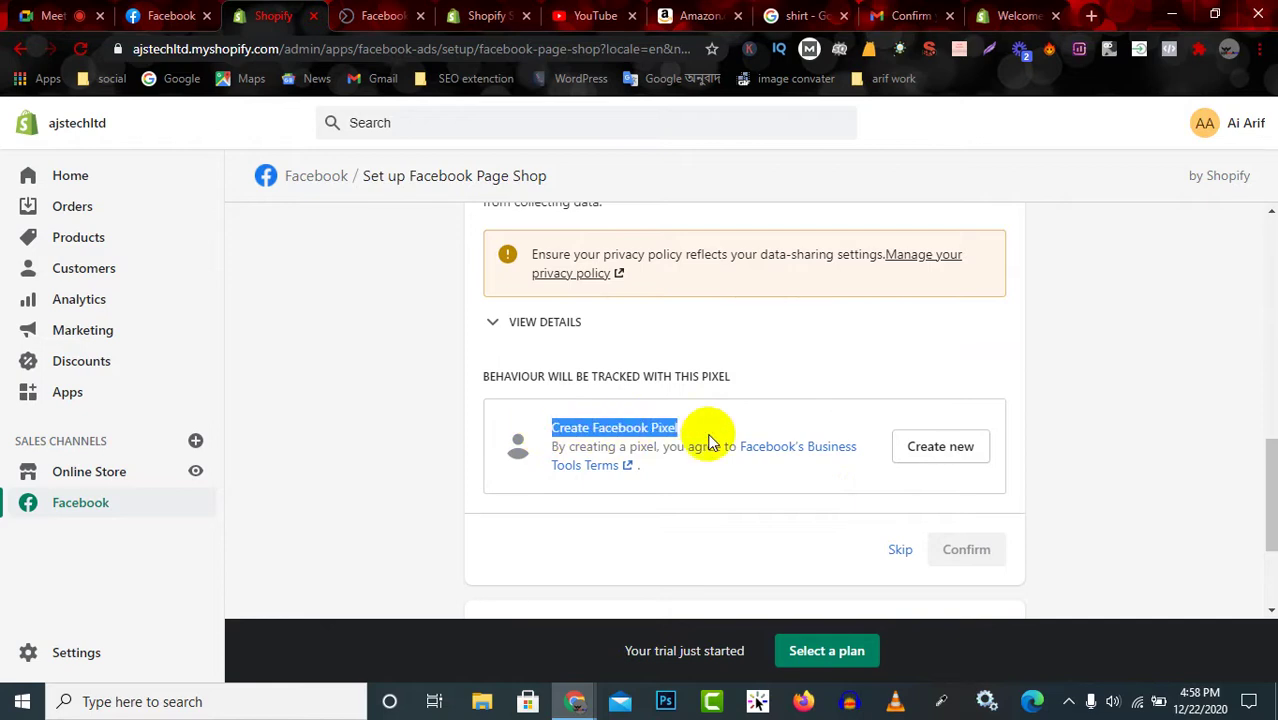
pyautogui.click(901, 552)
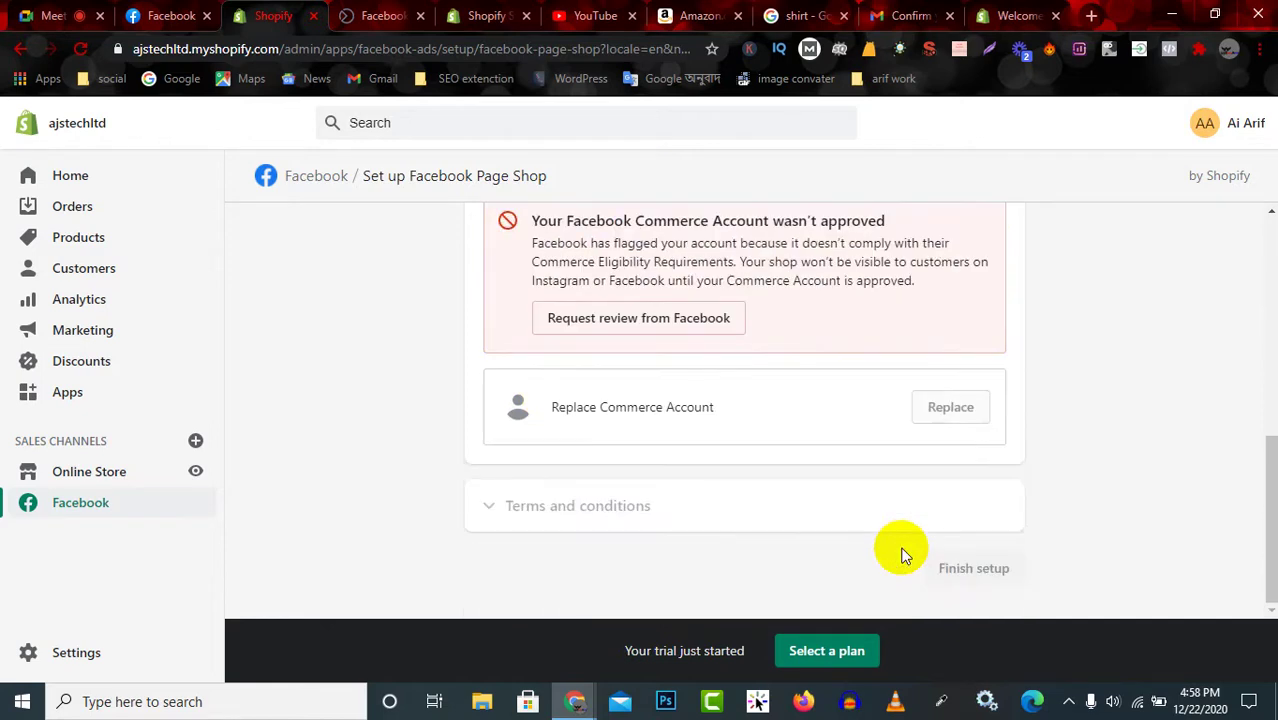
# Request Facebook's review of the unapproved Facebook Commerce Account from the Shopify setup.
pyautogui.scroll(2, 736, 391)
pyautogui.scroll(1, 736, 391)
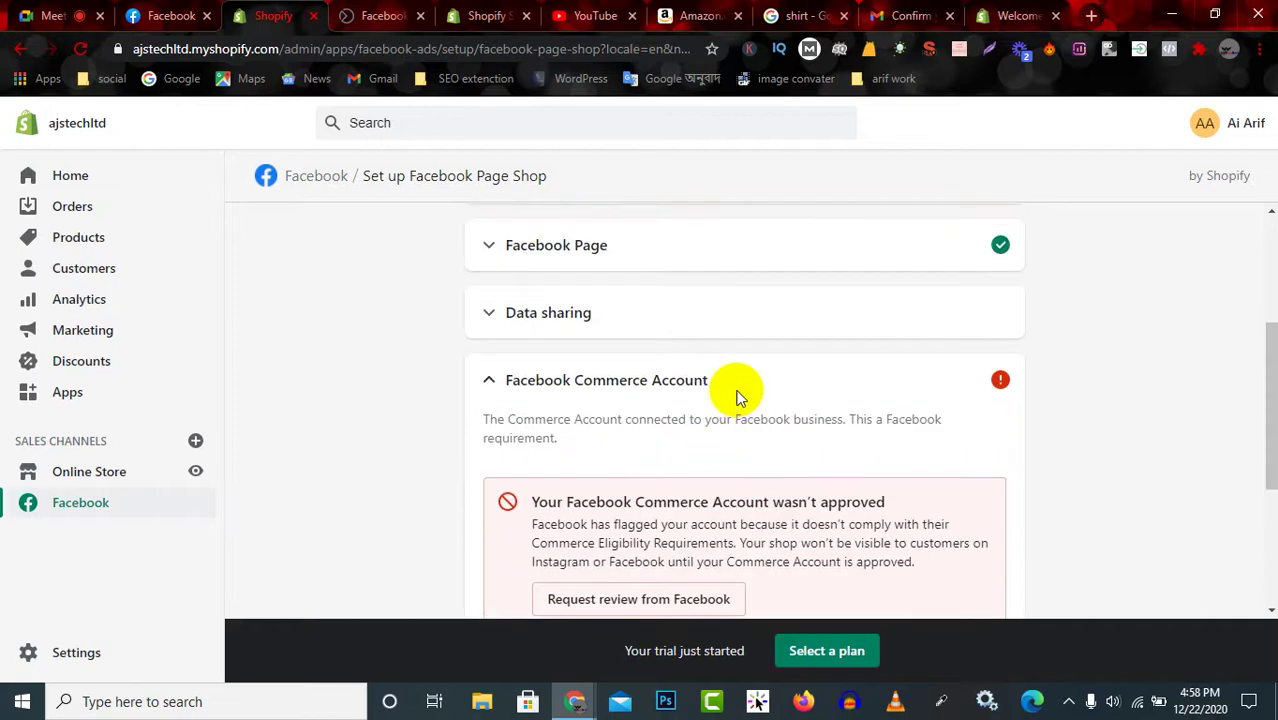
pyautogui.scroll(-3, 736, 391)
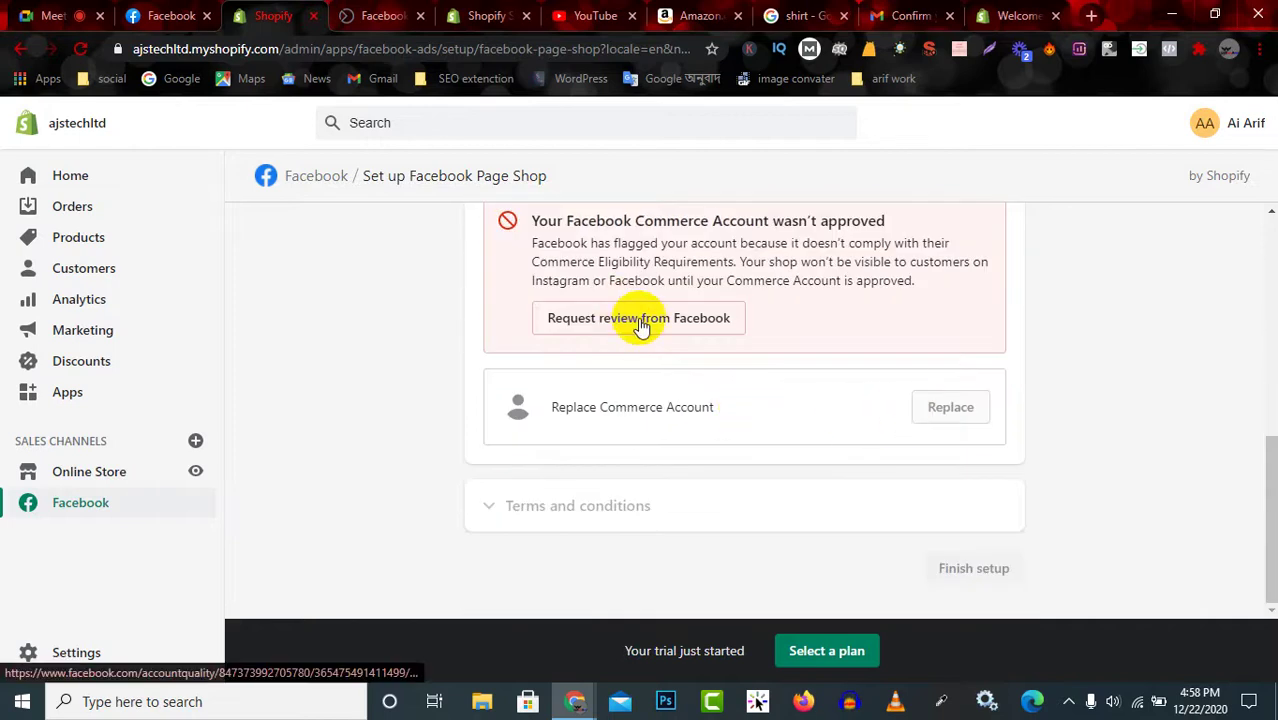
pyautogui.scroll(3, 690, 322)
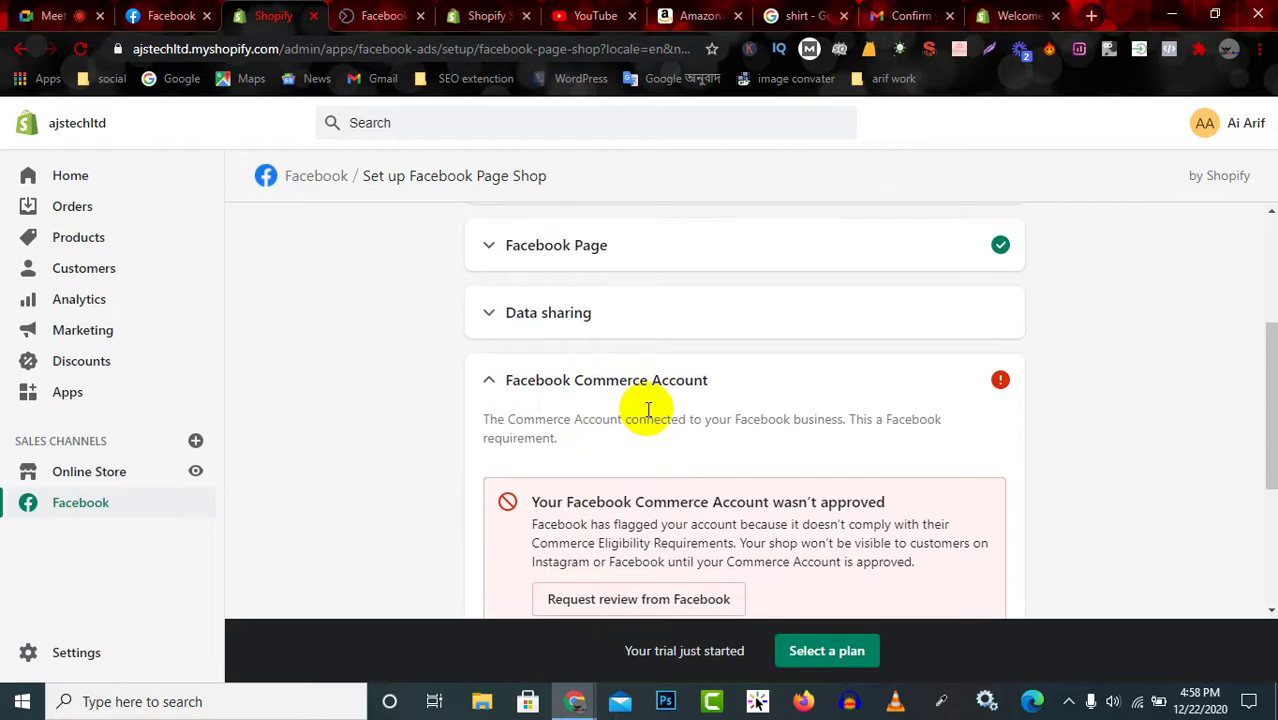
pyautogui.scroll(-1, 655, 450)
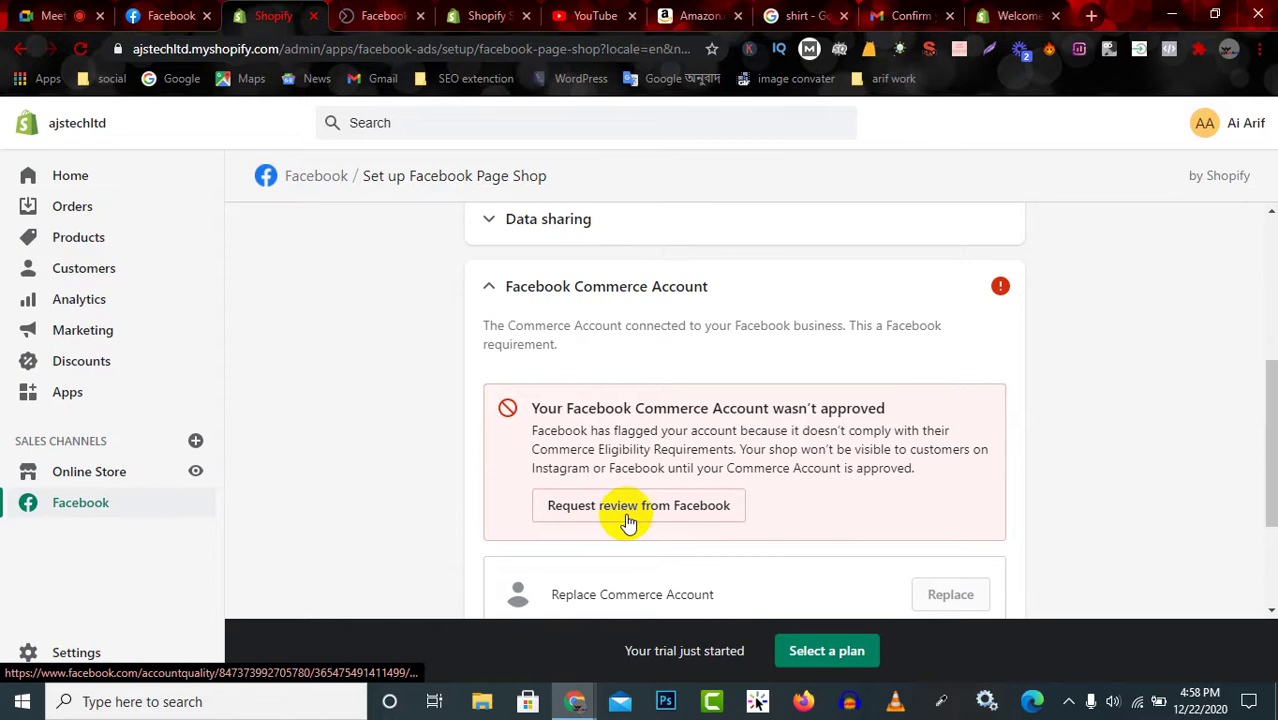
pyautogui.click(684, 507)
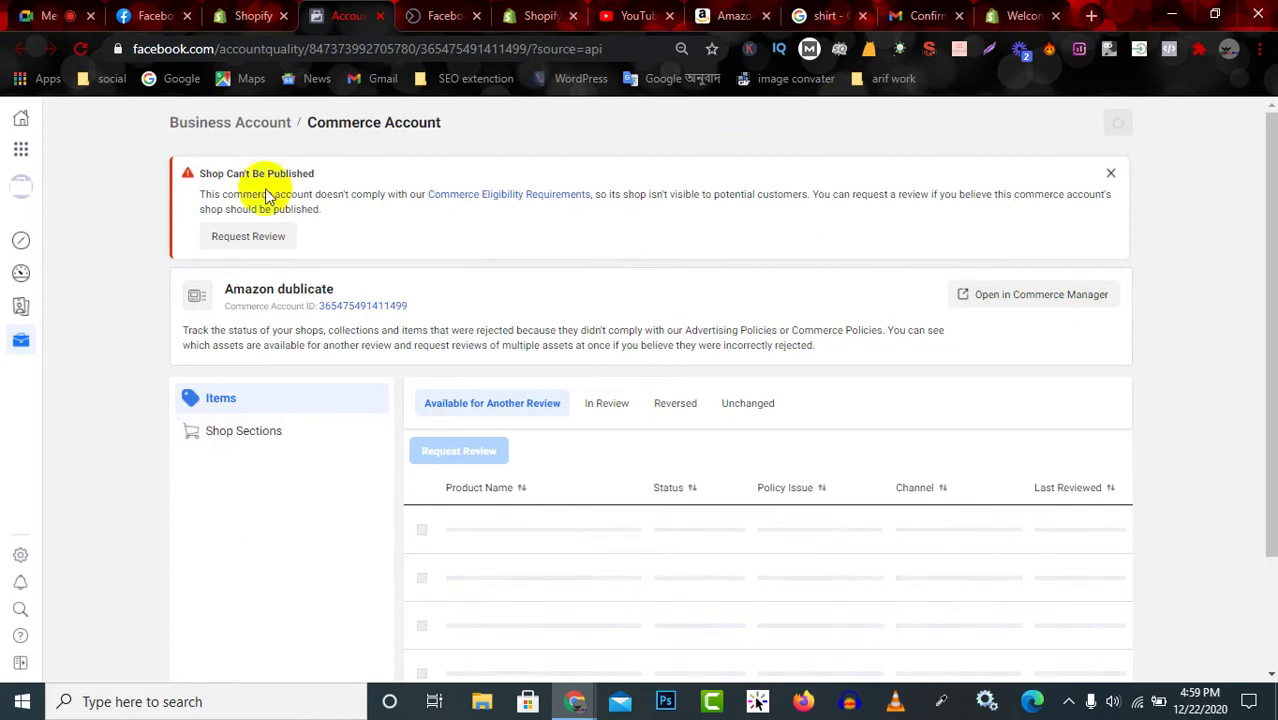
# Open the Request Review form from the Shop Can't Be Published banner.
pyautogui.moveTo(201, 177); pyautogui.dragTo(322, 177)
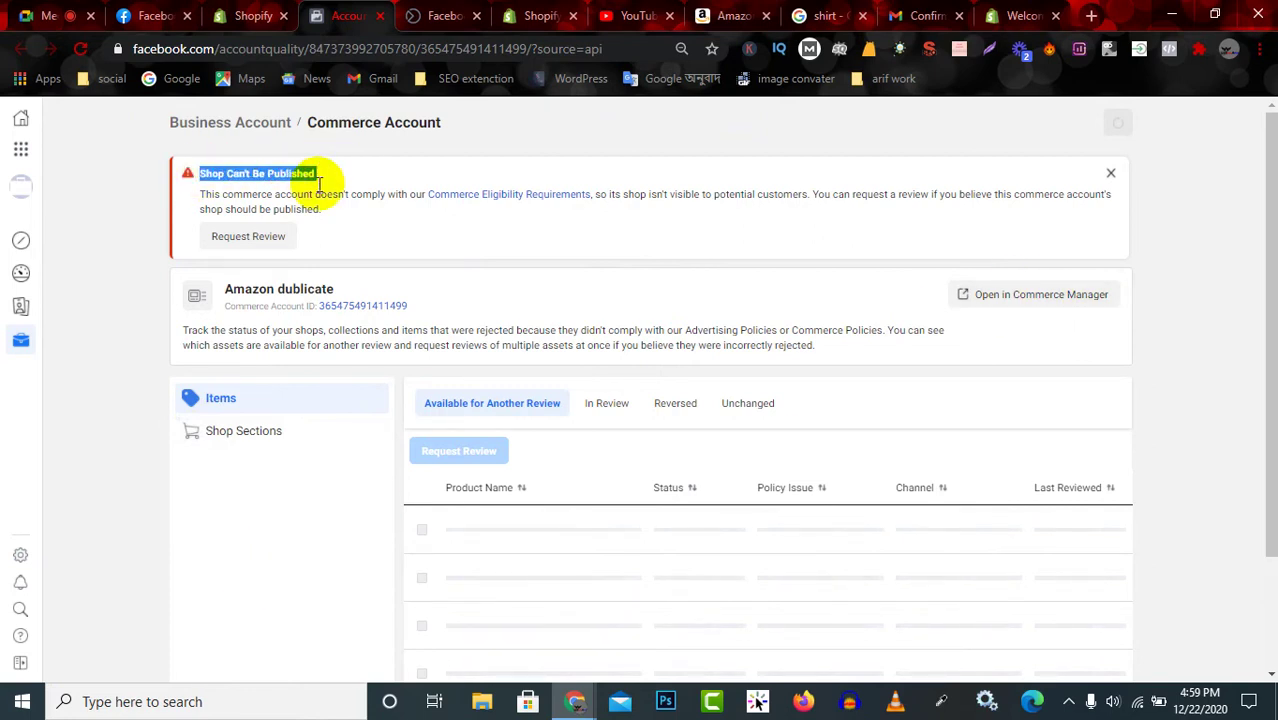
pyautogui.click(258, 238)
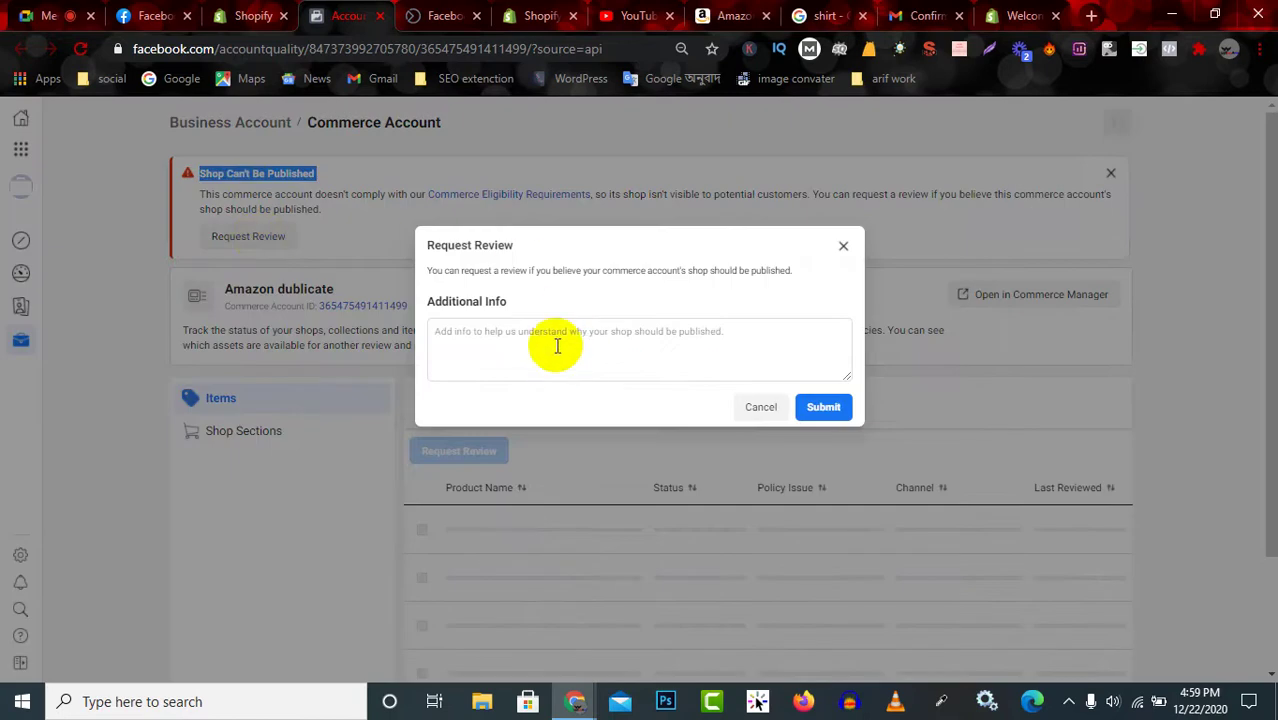
# Submit the review request with the additional info 'nathing to say'.
pyautogui.click(557, 345)
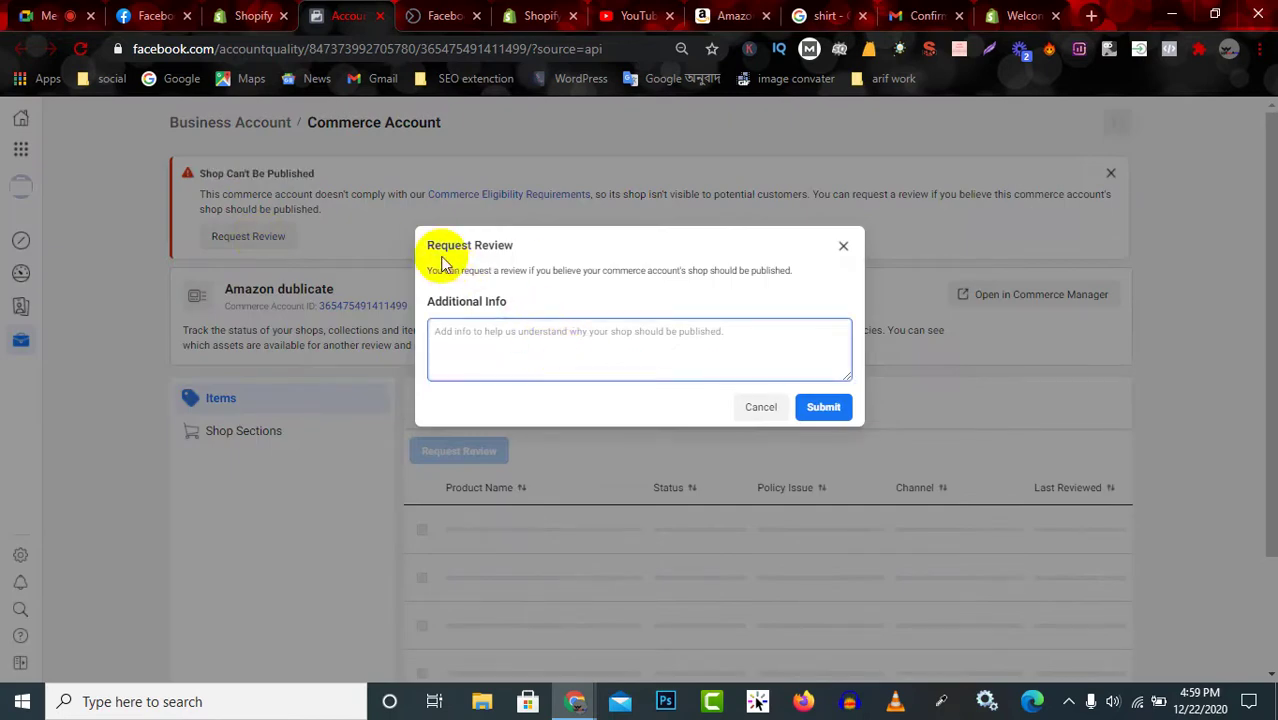
pyautogui.moveTo(434, 270); pyautogui.dragTo(596, 275)
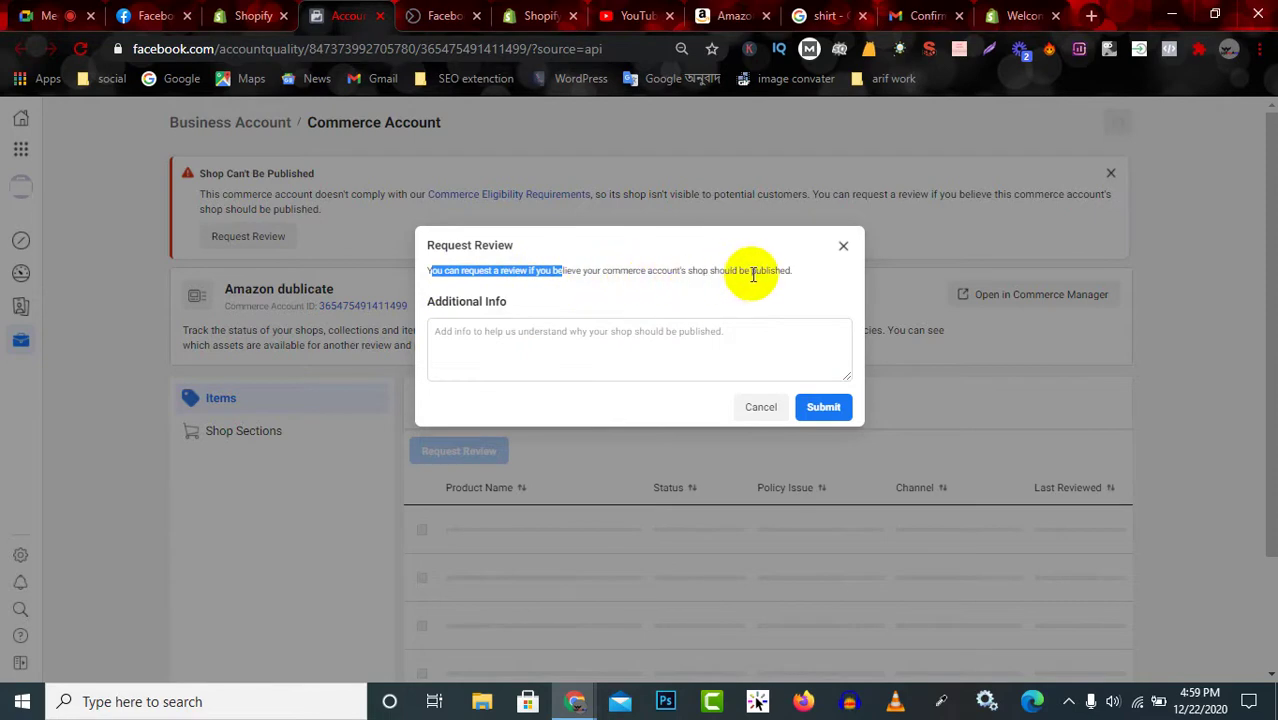
pyautogui.click(566, 346)
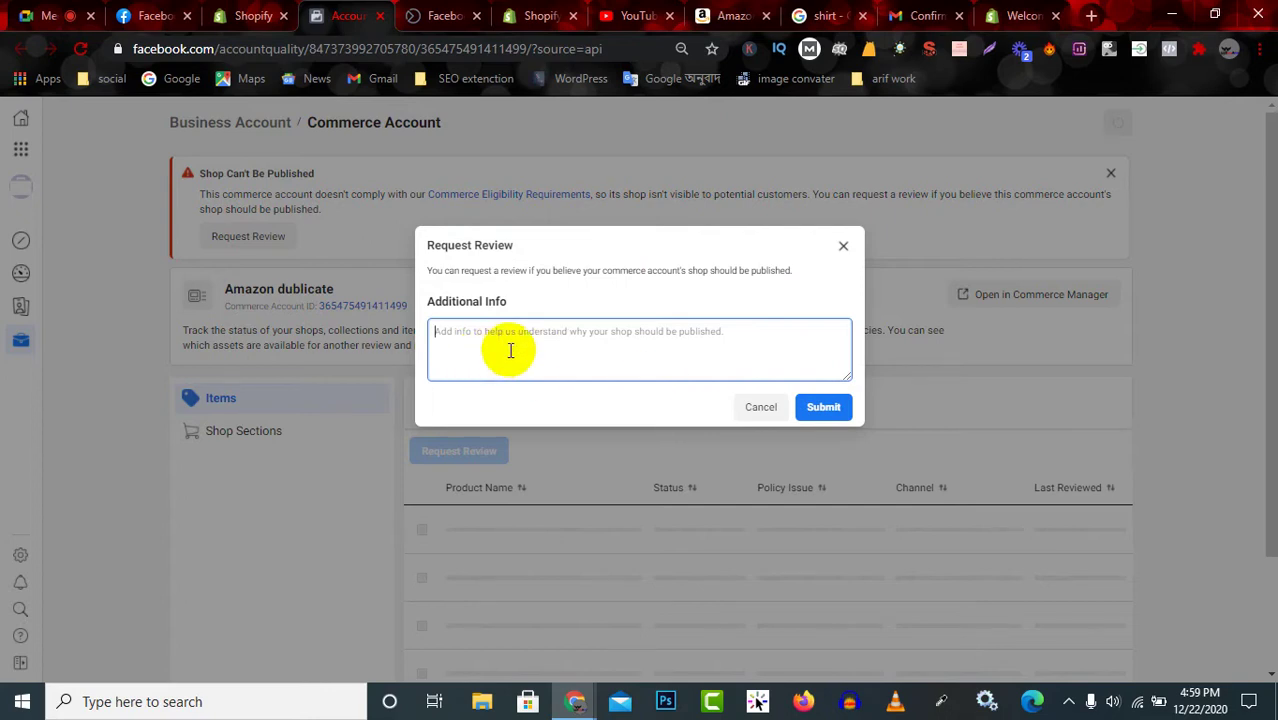
pyautogui.click(548, 335)
pyautogui.write('na')
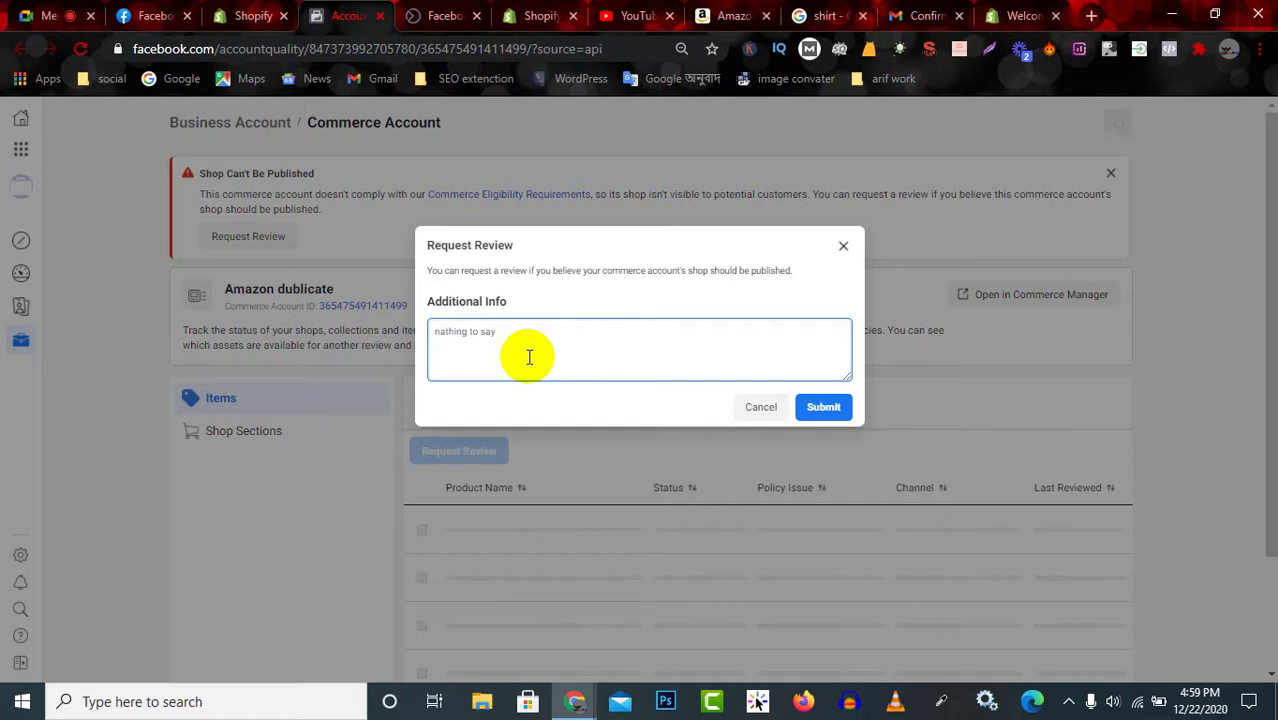
pyautogui.write('thing to say')
pyautogui.click(823, 407)
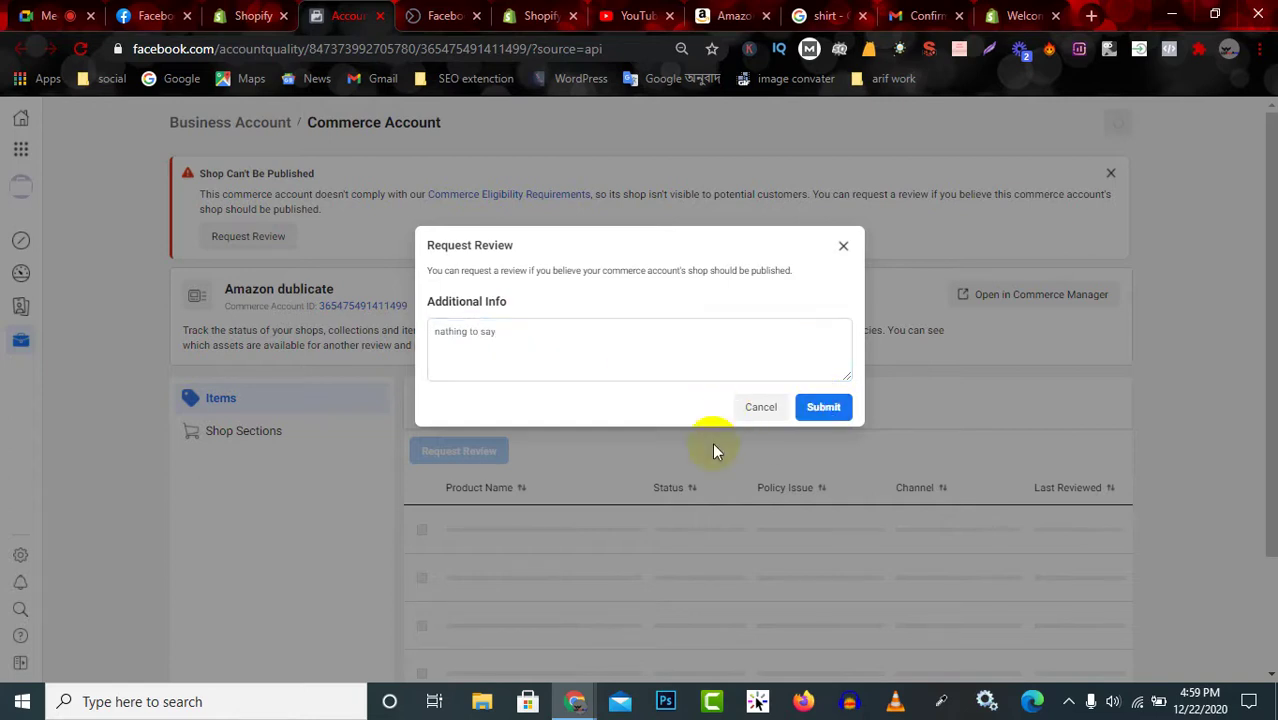
pyautogui.click(830, 405)
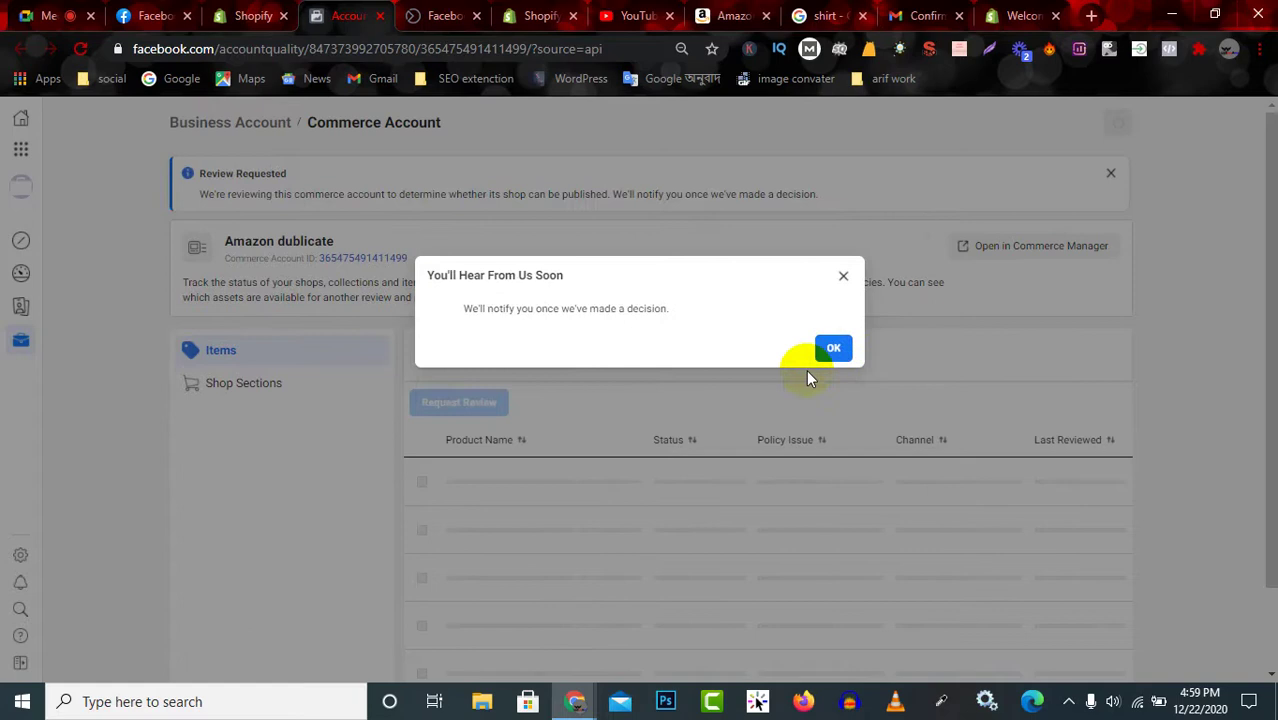
pyautogui.click(833, 347)
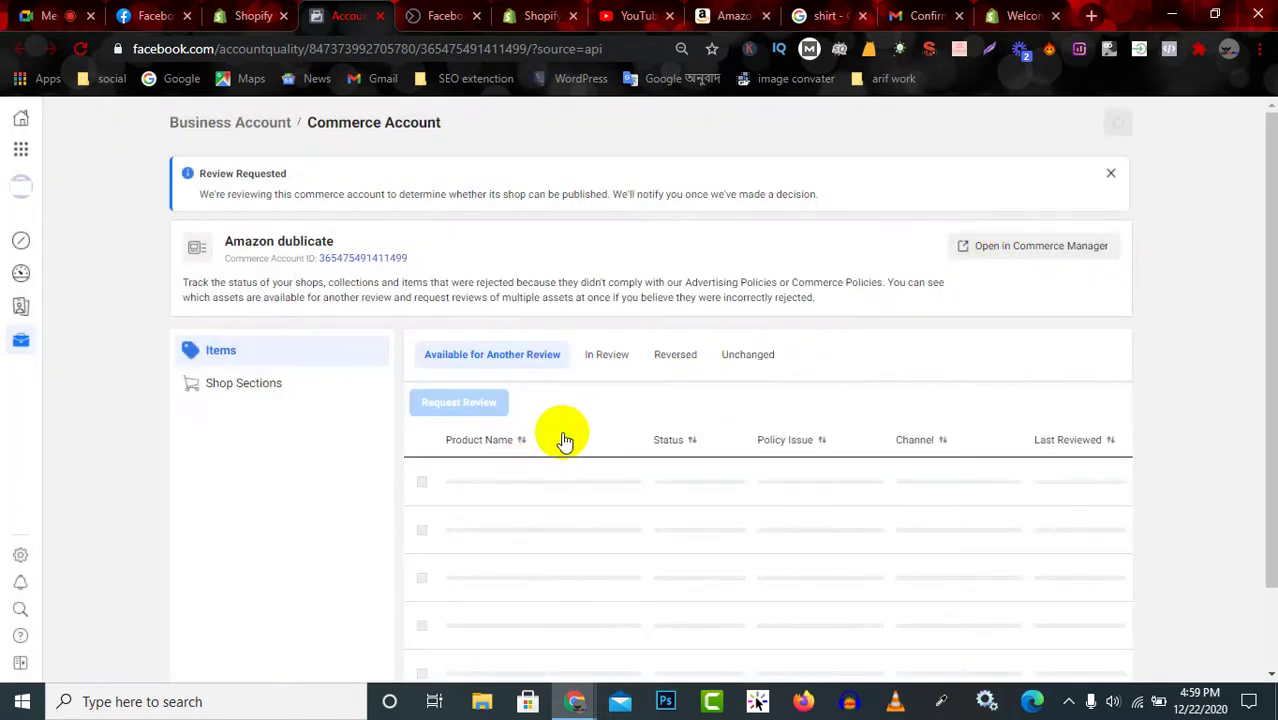
# Check the commerce account's items list, then go back to the Shopify setup tab.
pyautogui.scroll(-1, 562, 468)
pyautogui.scroll(-1, 556, 300)
pyautogui.scroll(1, 516, 334)
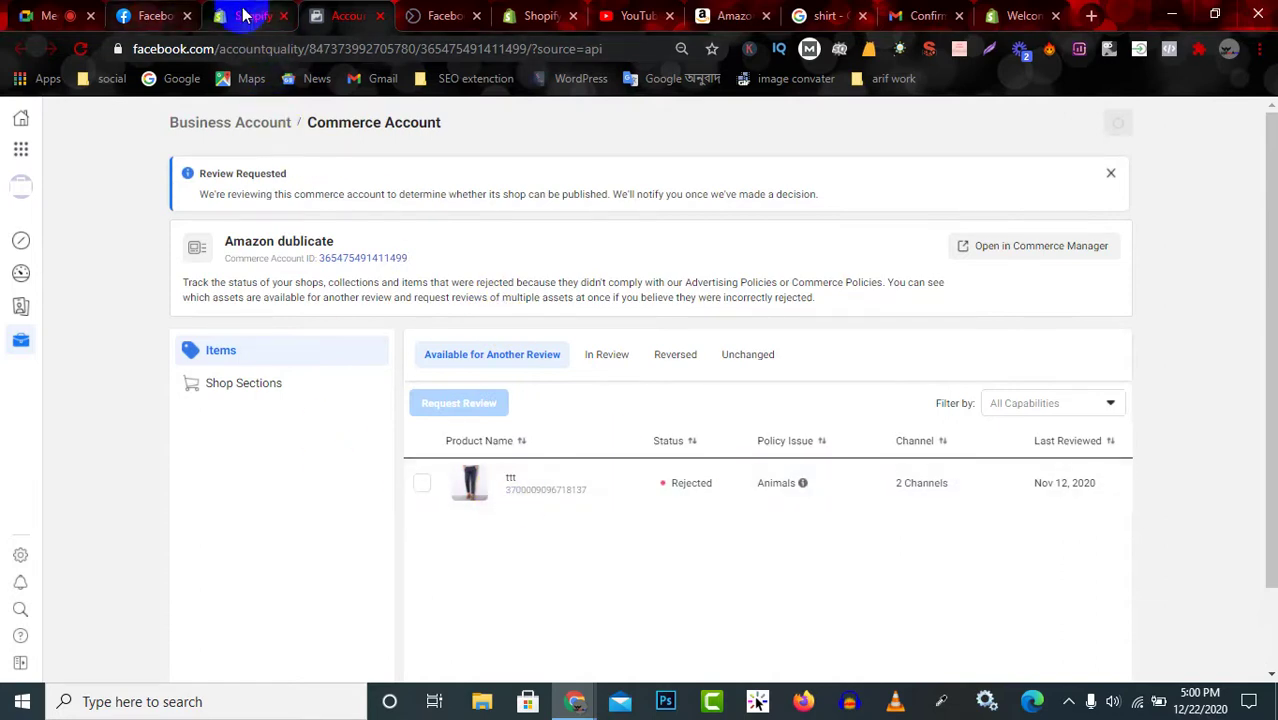
pyautogui.click(243, 15)
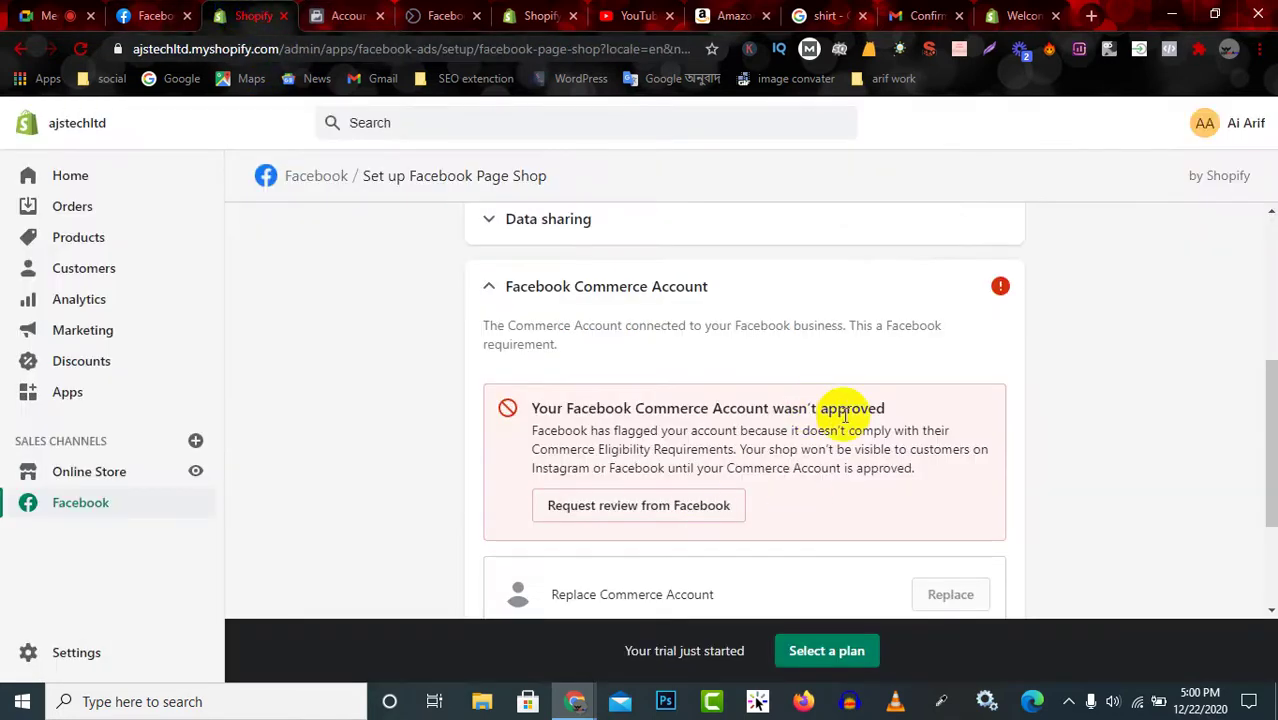
# Request Facebook's review of the not-approved Commerce Account again from Shopify.
pyautogui.moveTo(533, 408); pyautogui.dragTo(918, 415)
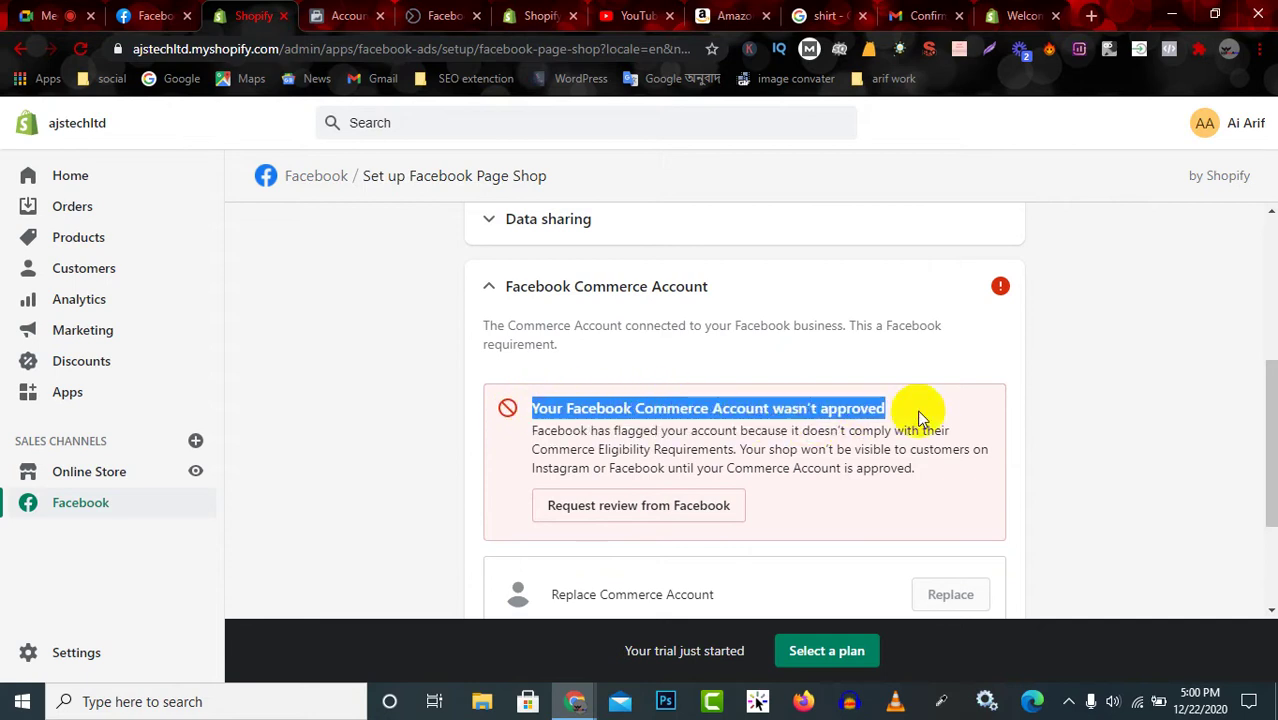
pyautogui.scroll(-3, 810, 430)
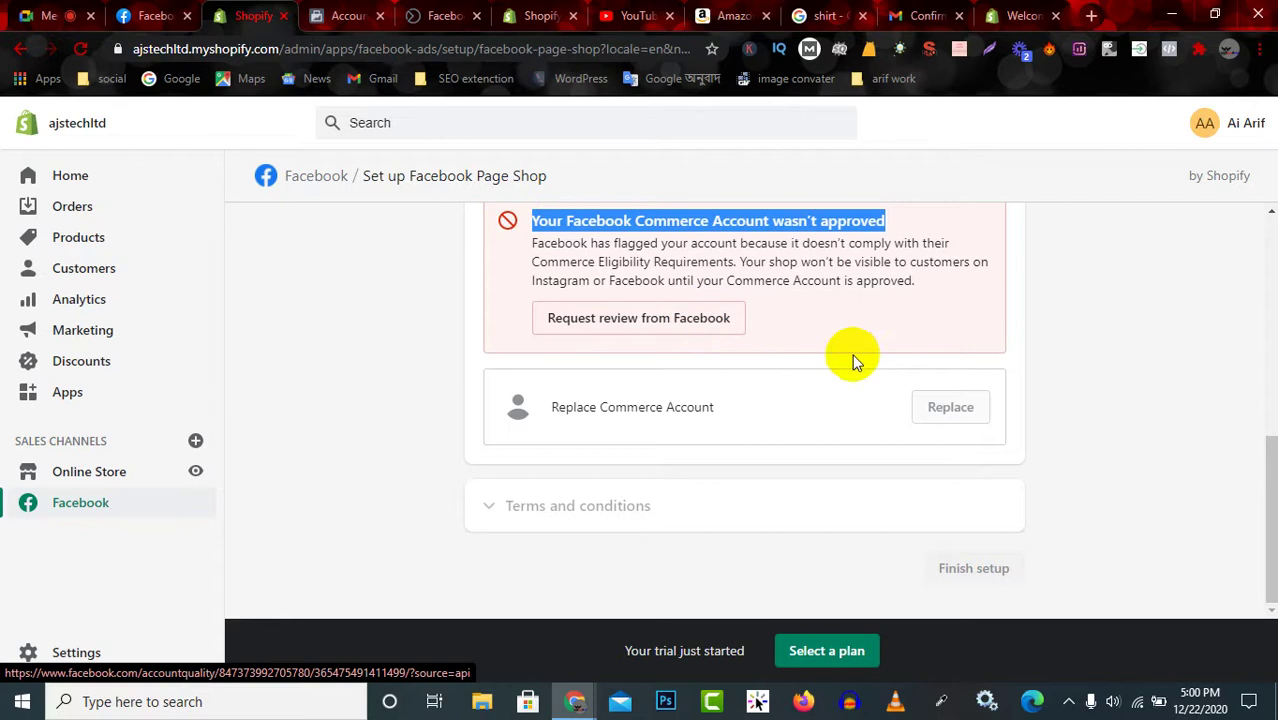
pyautogui.scroll(2, 779, 411)
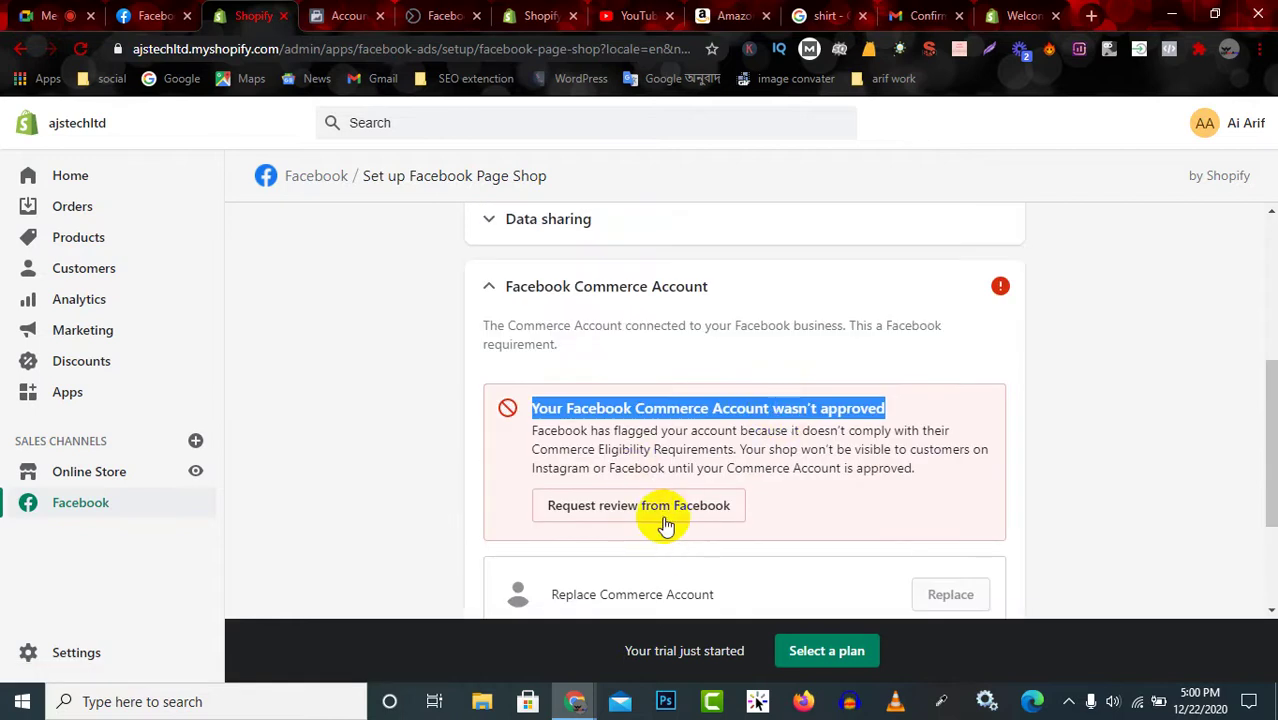
pyautogui.scroll(-2, 713, 490)
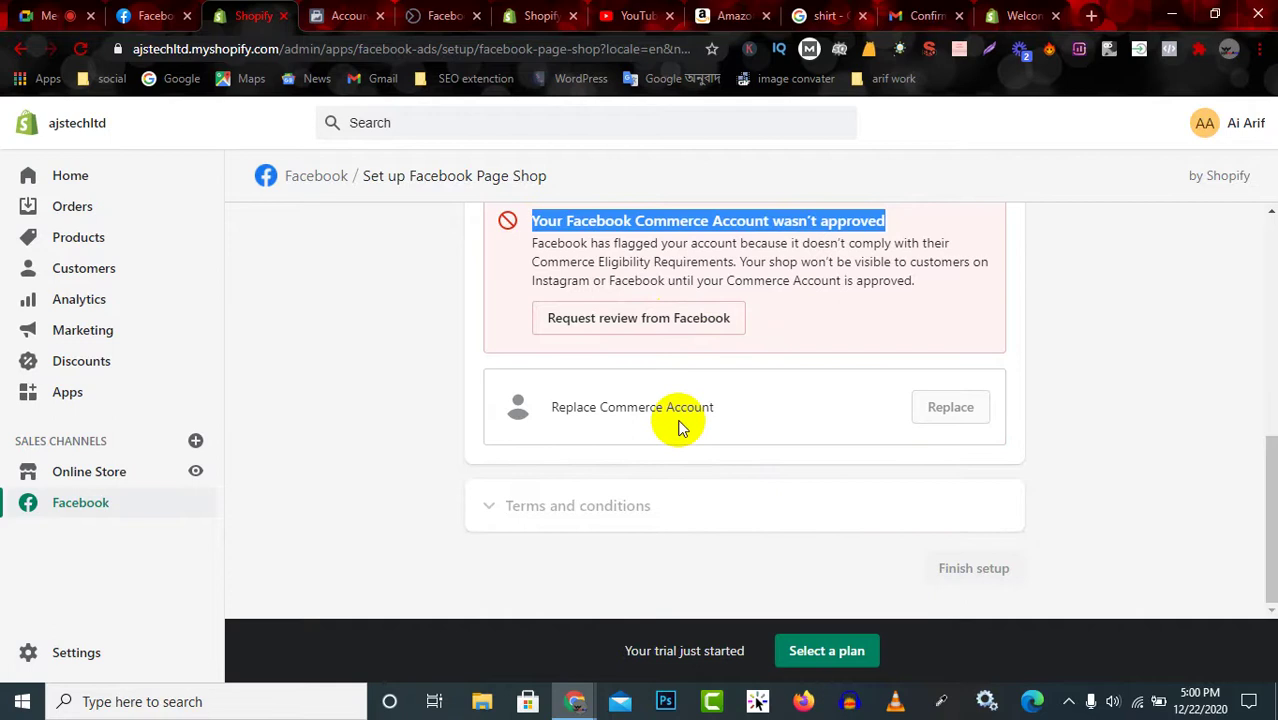
pyautogui.click(941, 406)
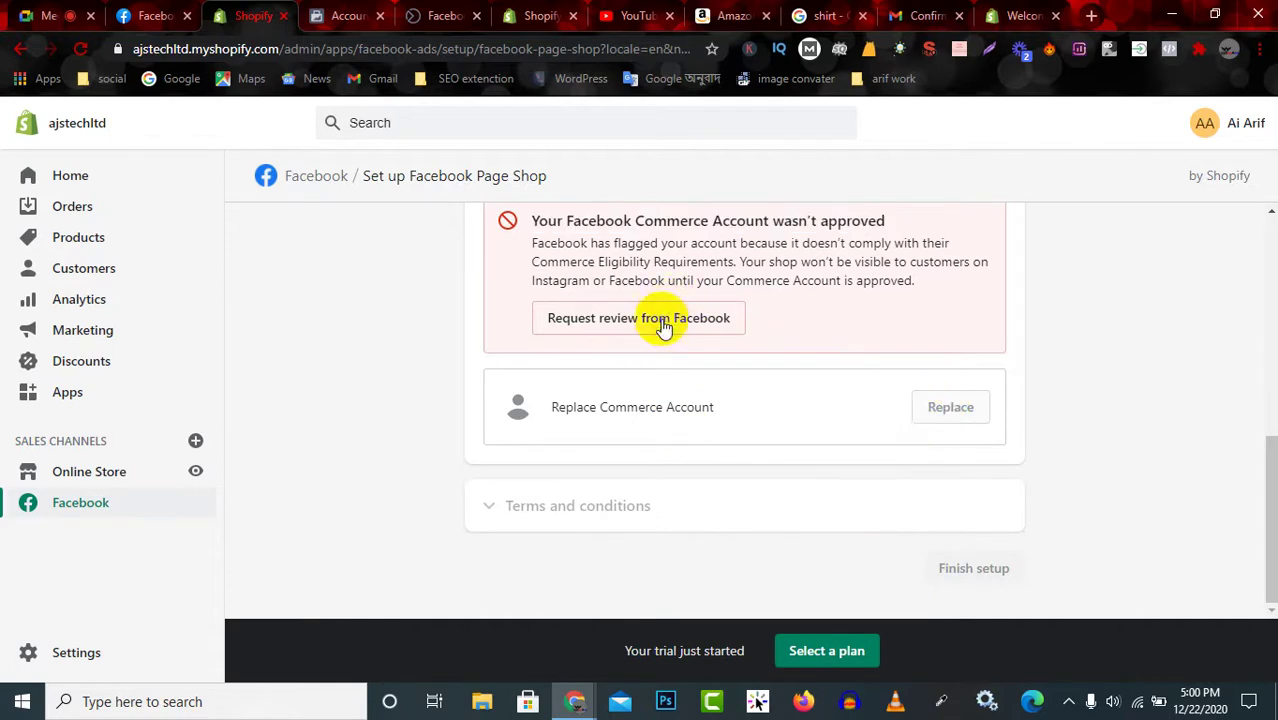
pyautogui.scroll(3, 670, 330)
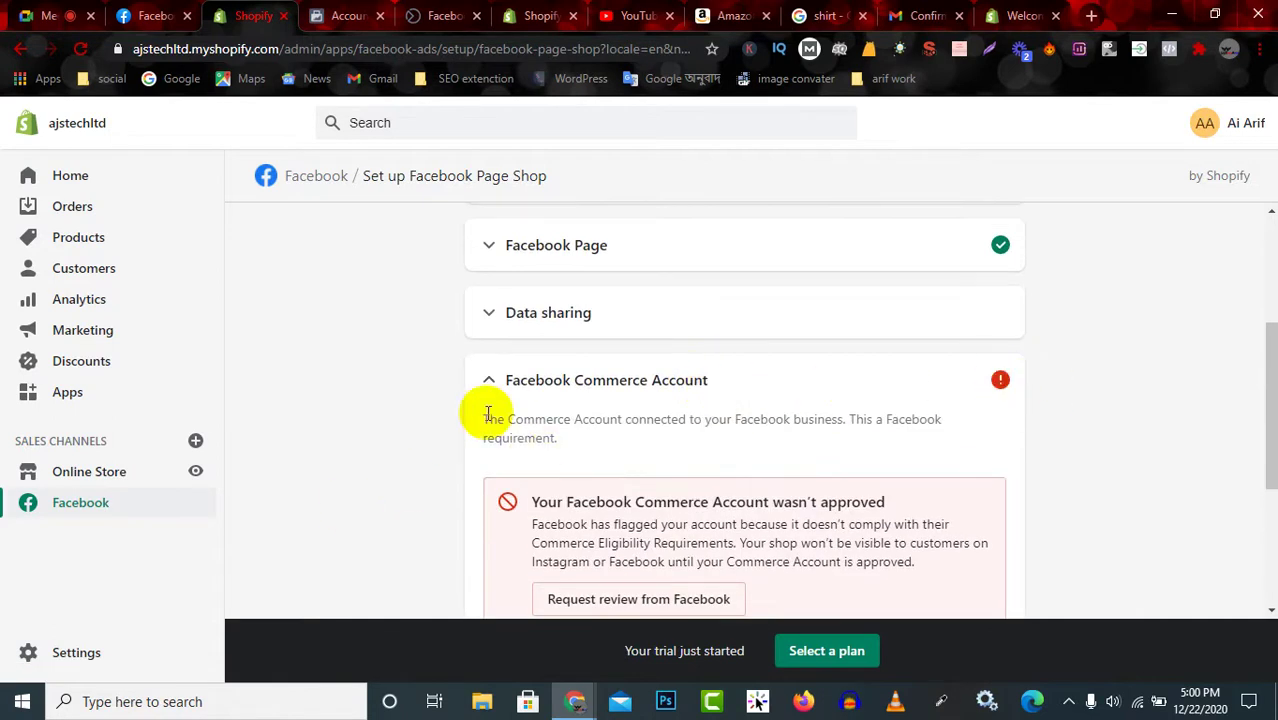
pyautogui.moveTo(483, 415); pyautogui.dragTo(563, 446)
pyautogui.scroll(-1, 600, 465)
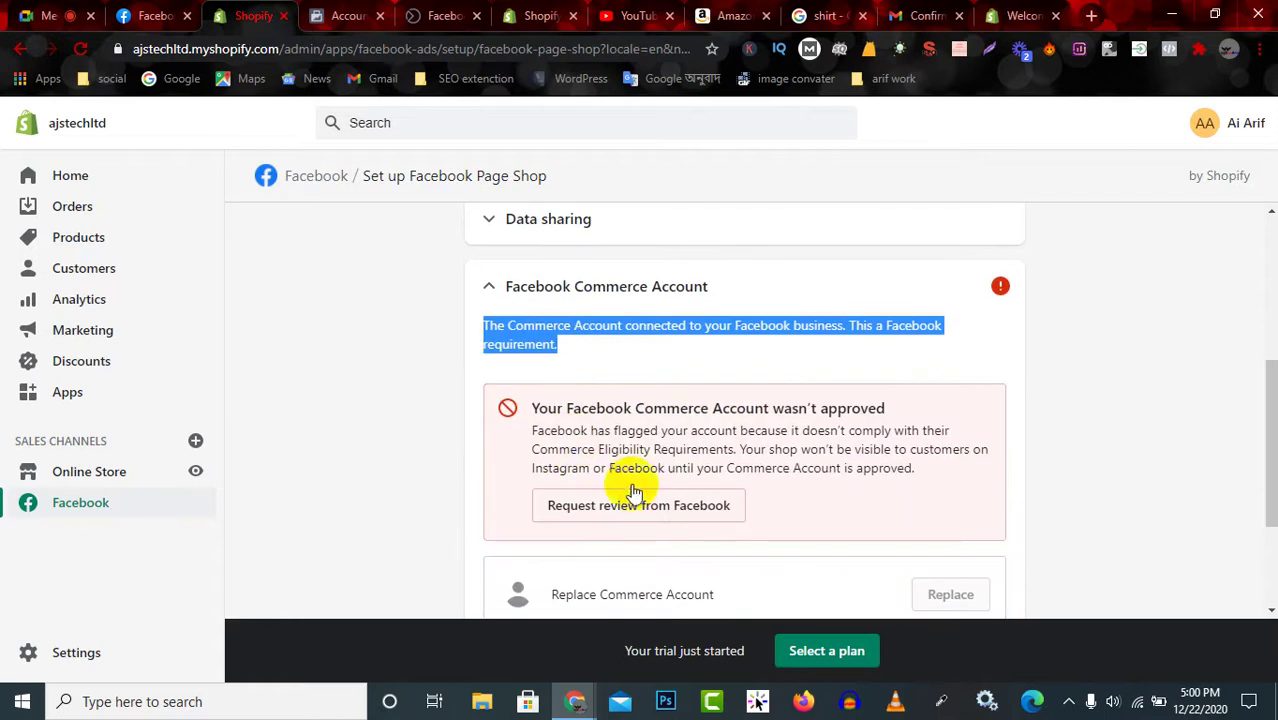
pyautogui.click(648, 515)
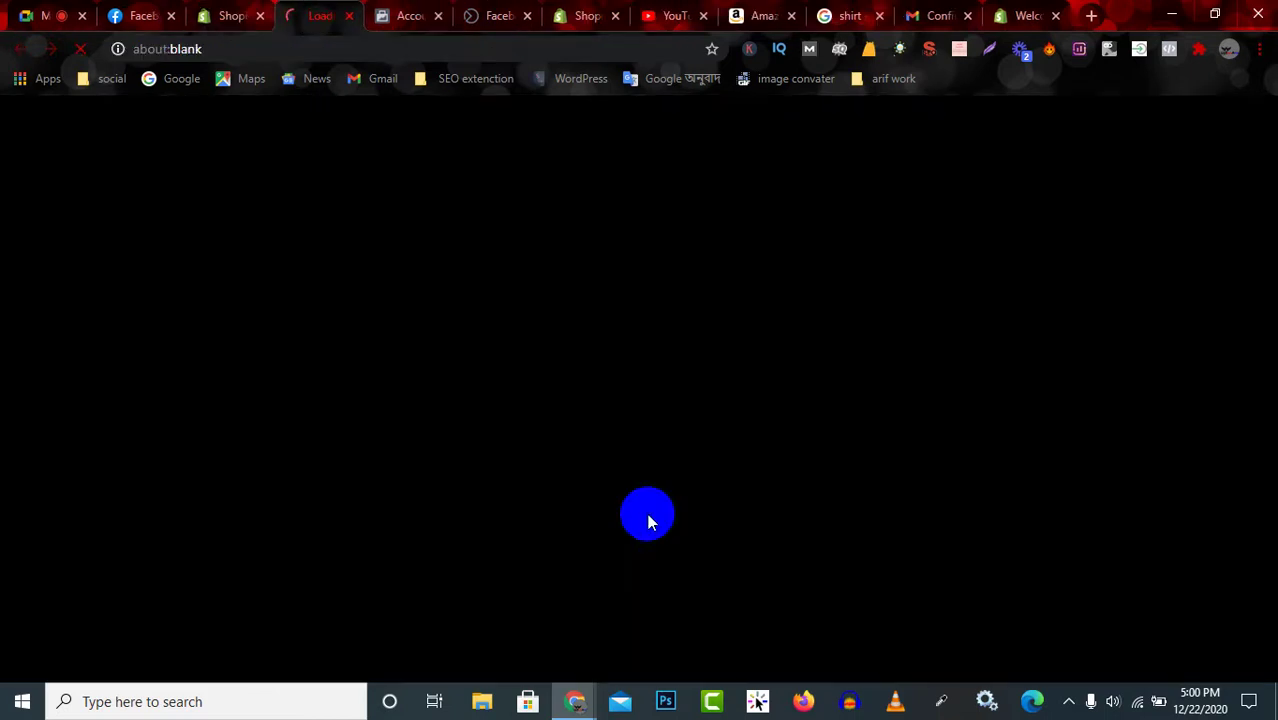
# Close the duplicate account quality, Facebook and Shopify tabs, returning to the commerce account quality page.
pyautogui.click(438, 16)
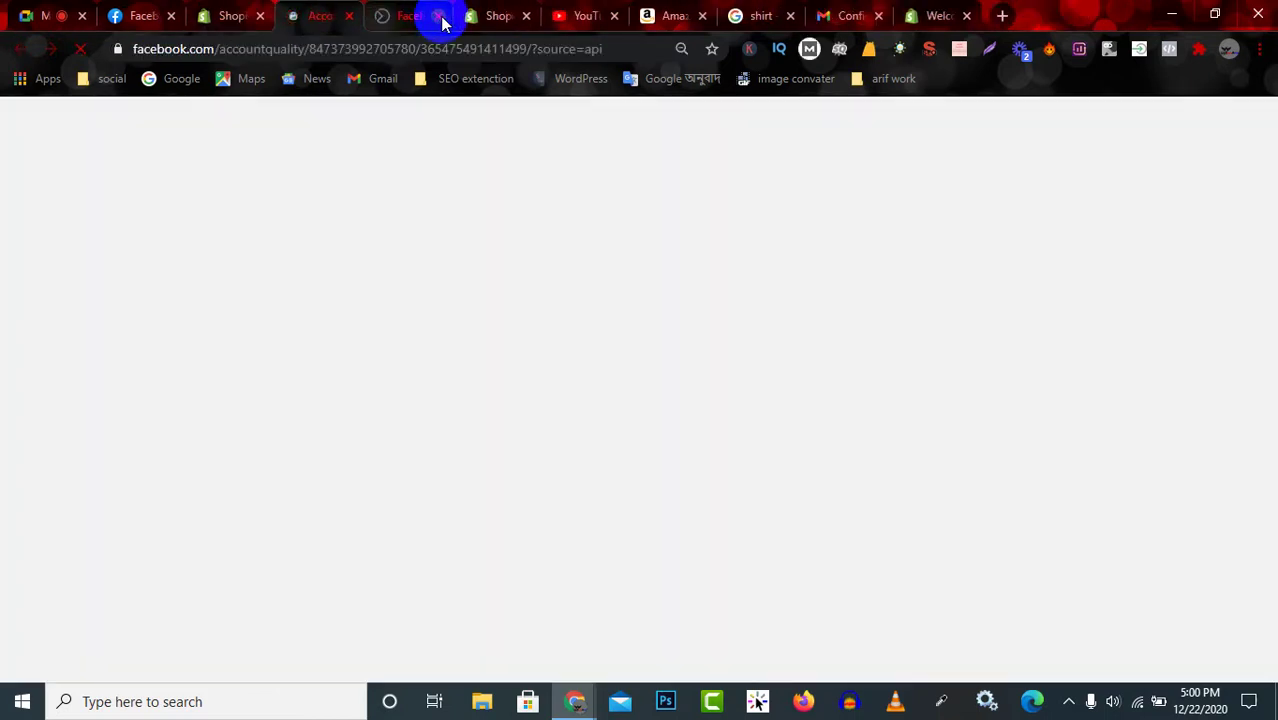
pyautogui.click(503, 20)
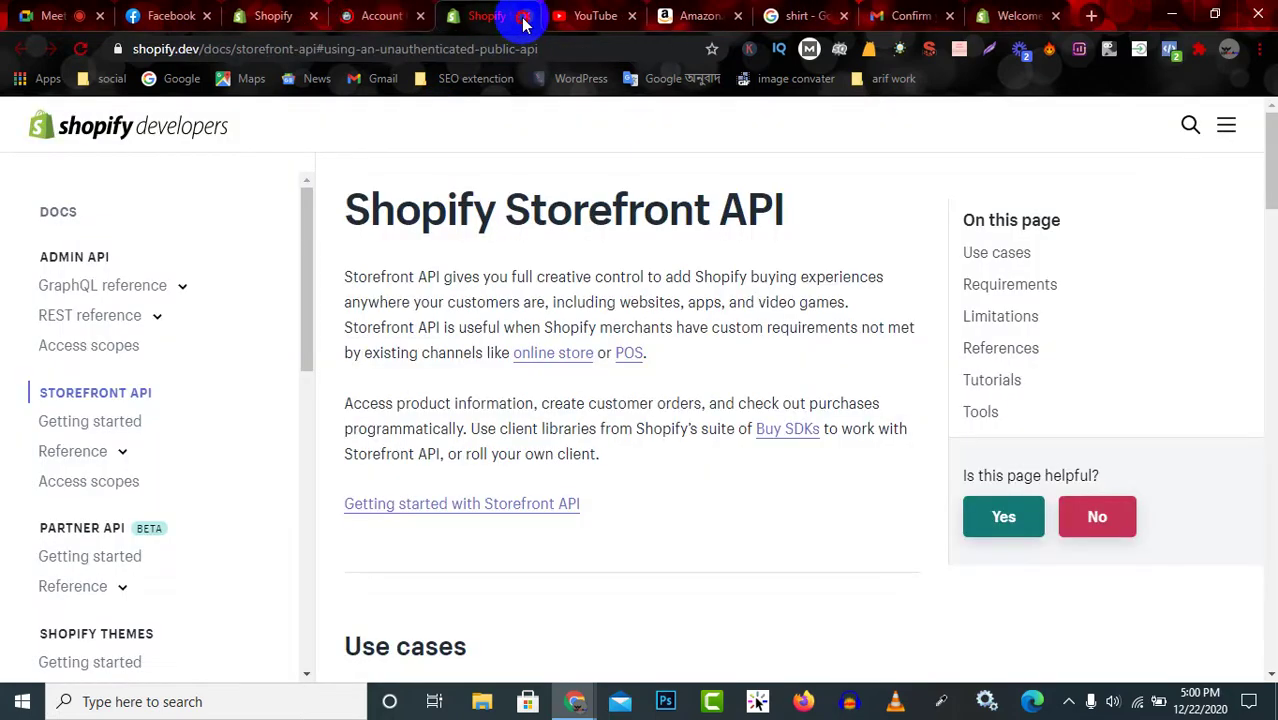
pyautogui.click(523, 20)
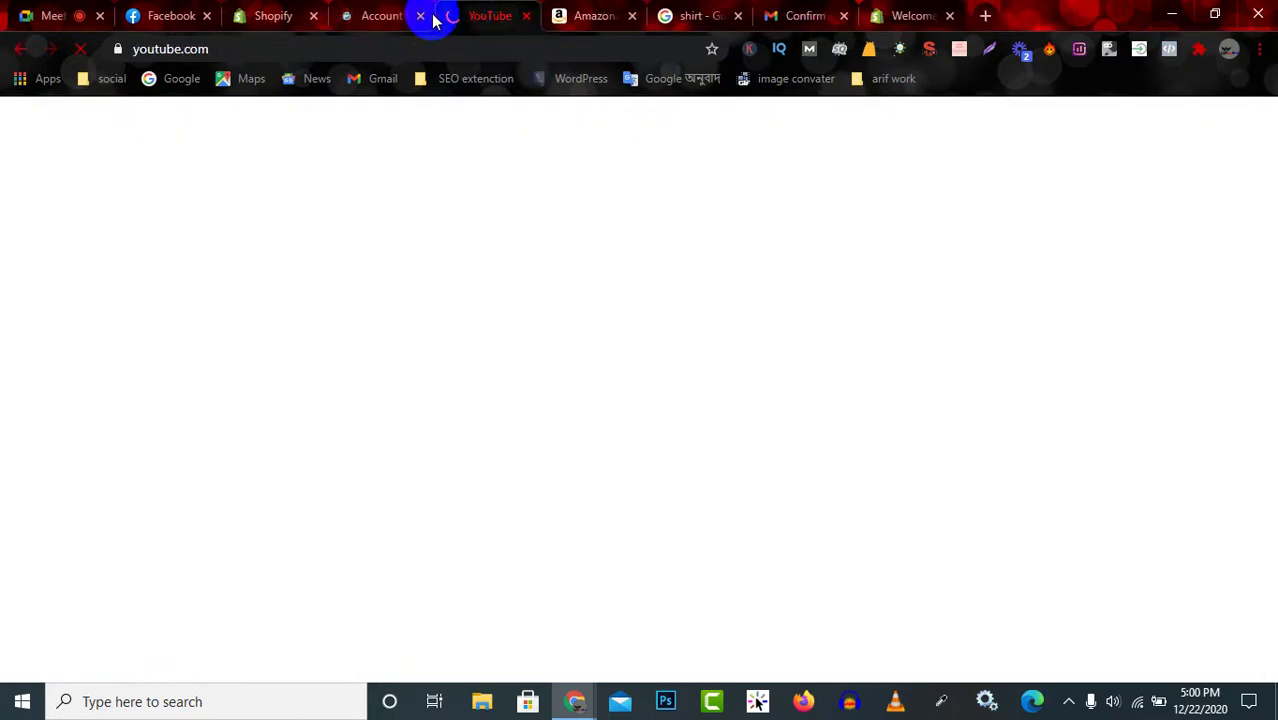
pyautogui.click(385, 16)
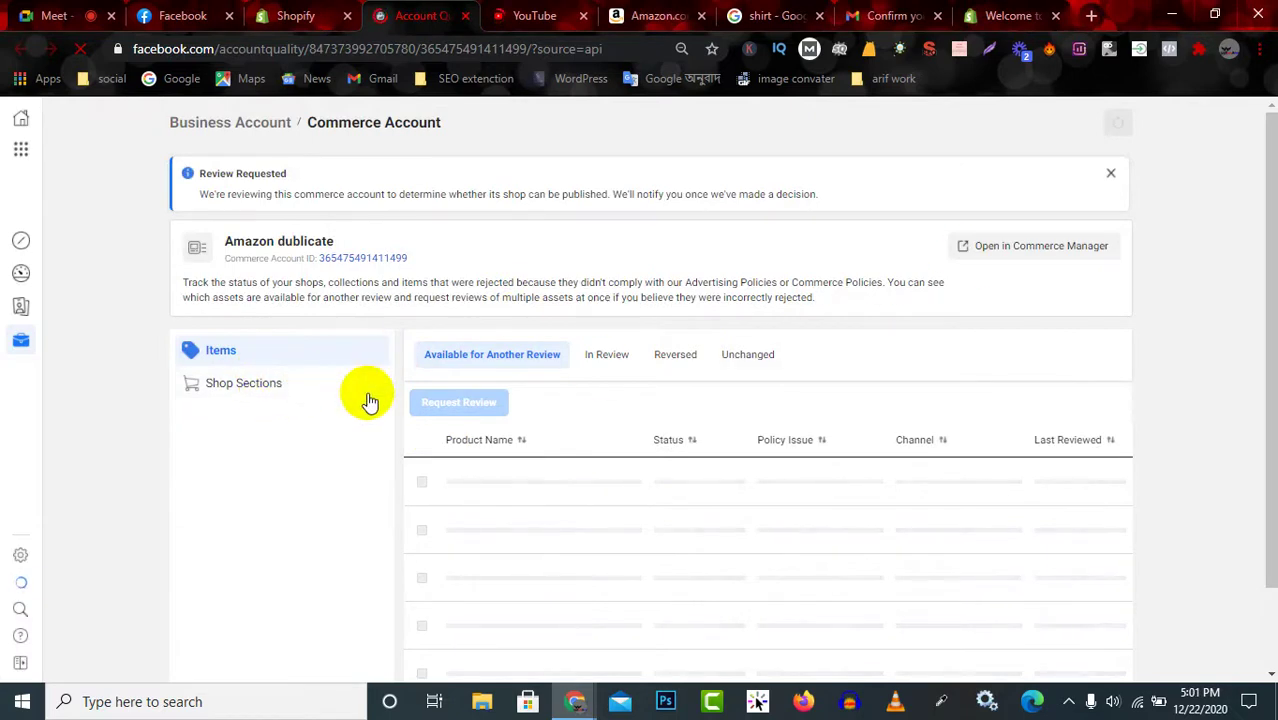
# Review the Shop Sections In Review, Reversed and Unchanged lists, then go back to the Shopify tab.
pyautogui.scroll(-1, 545, 485)
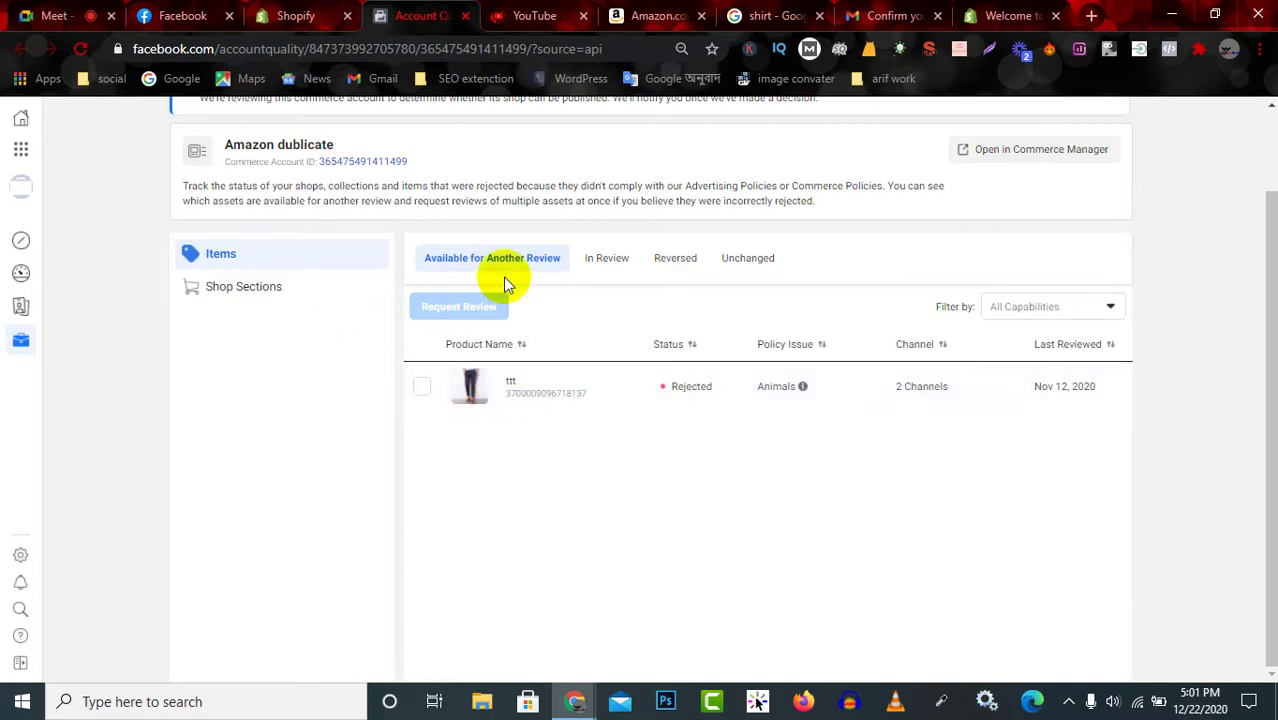
pyautogui.click(262, 290)
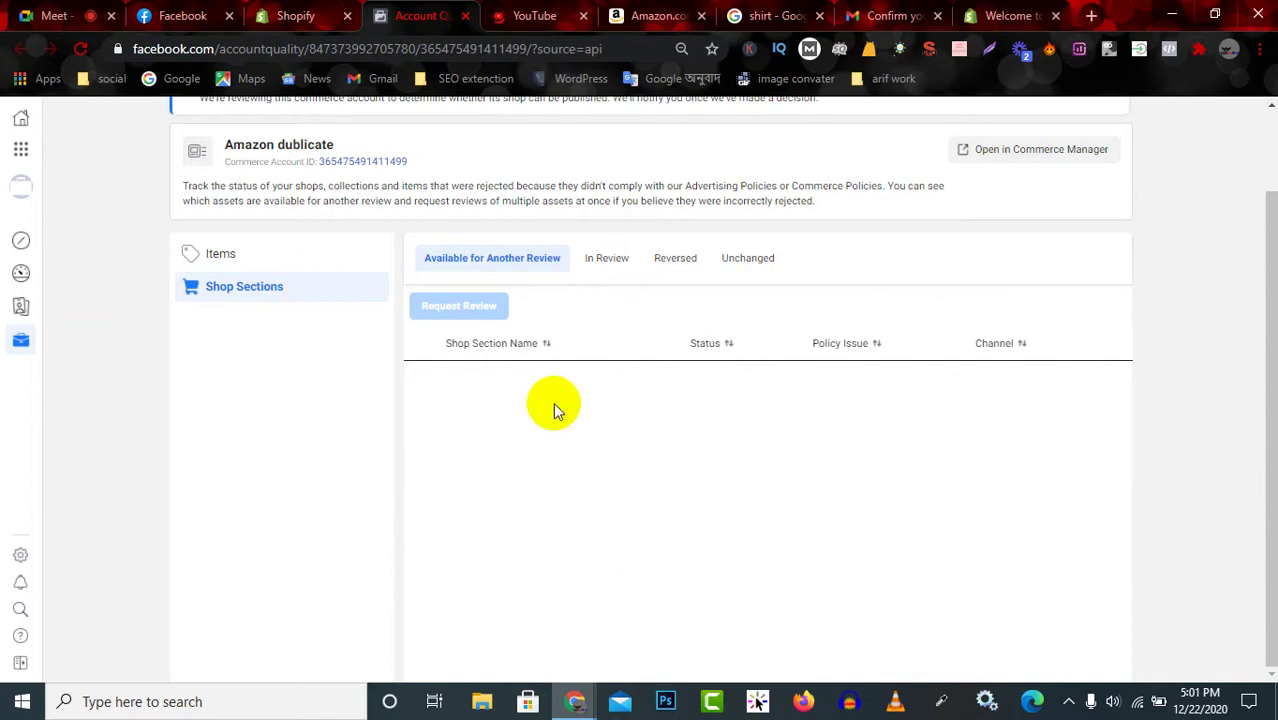
pyautogui.click(607, 261)
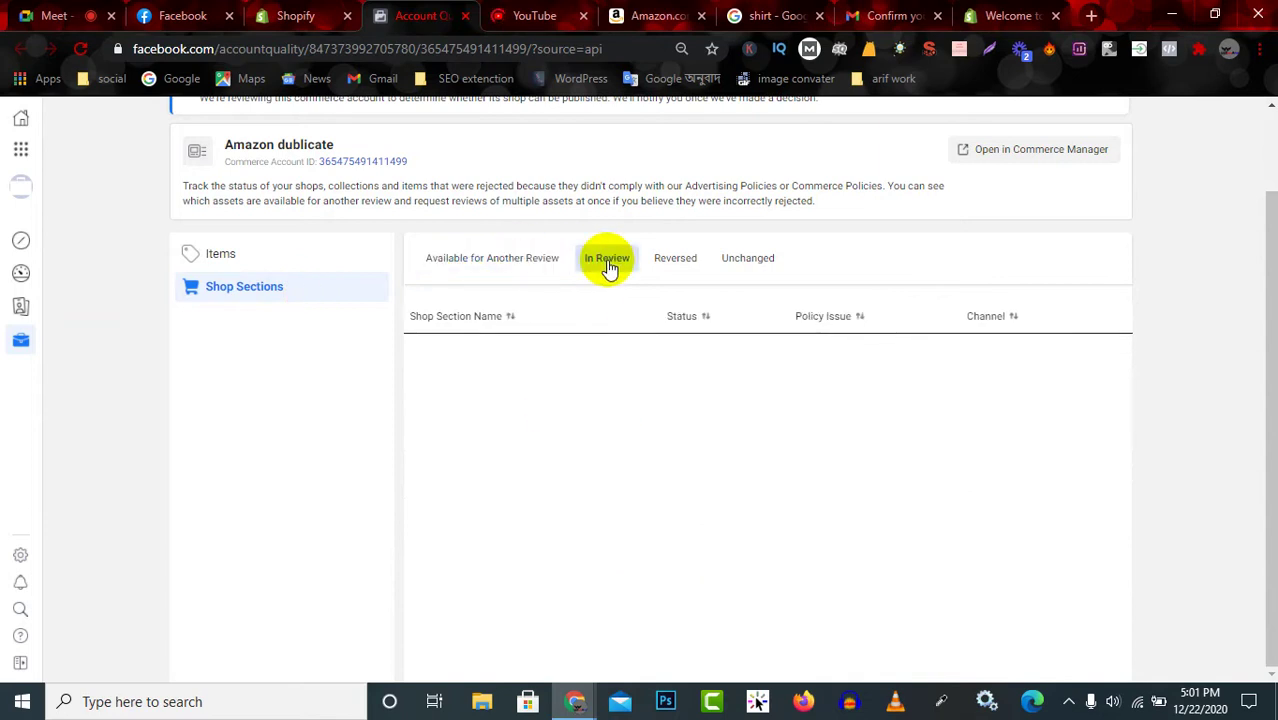
pyautogui.click(675, 262)
pyautogui.click(748, 259)
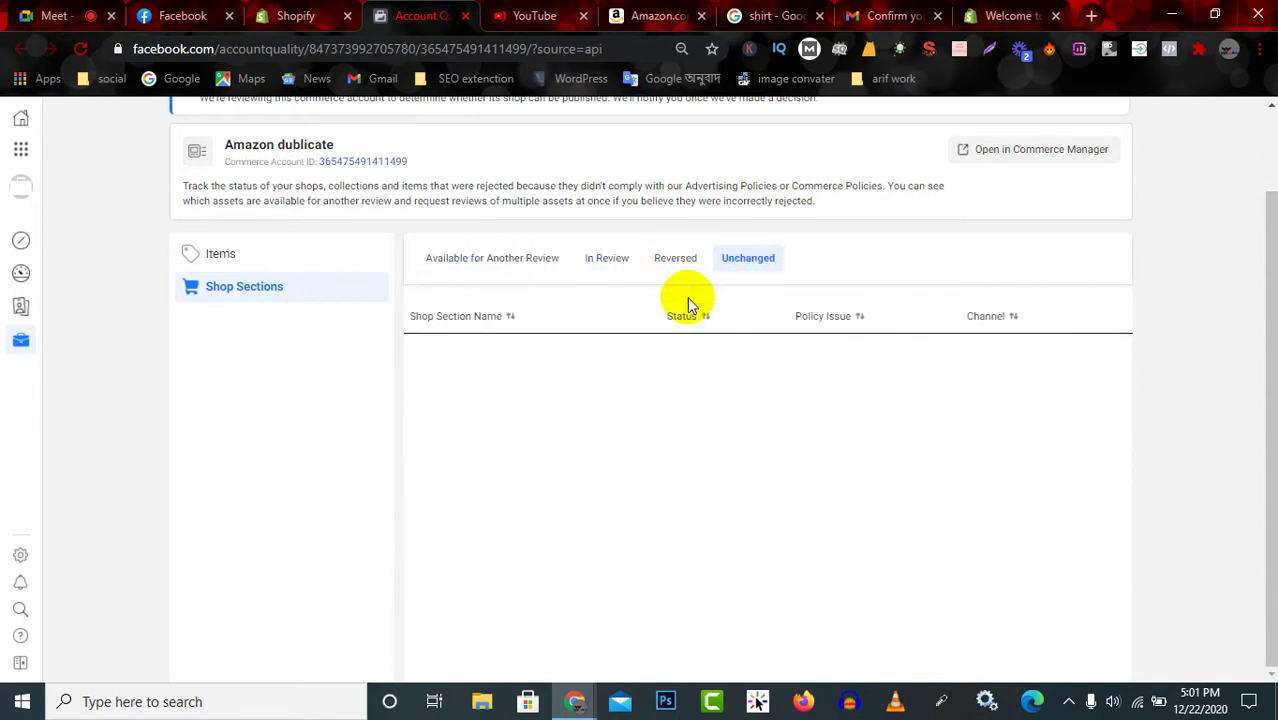
pyautogui.click(297, 12)
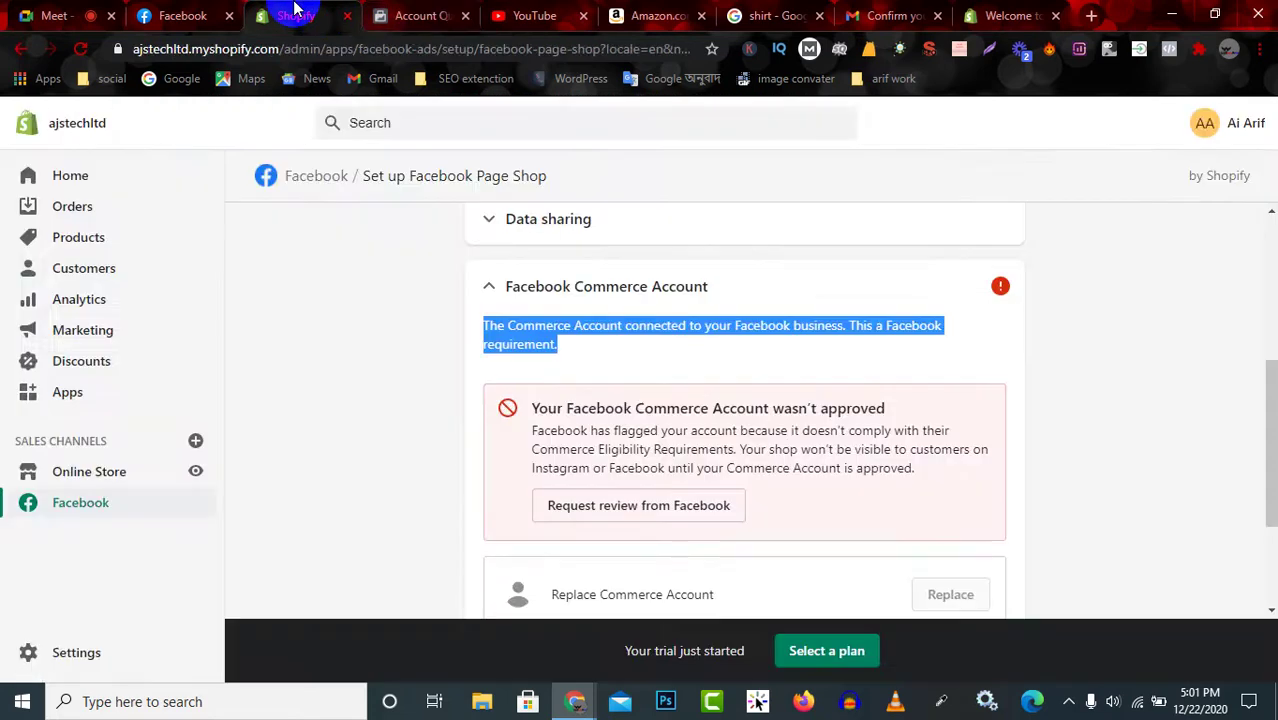
# Expand the Data sharing step and switch Enable Customer Data Sharing off.
pyautogui.scroll(3, 318, 431)
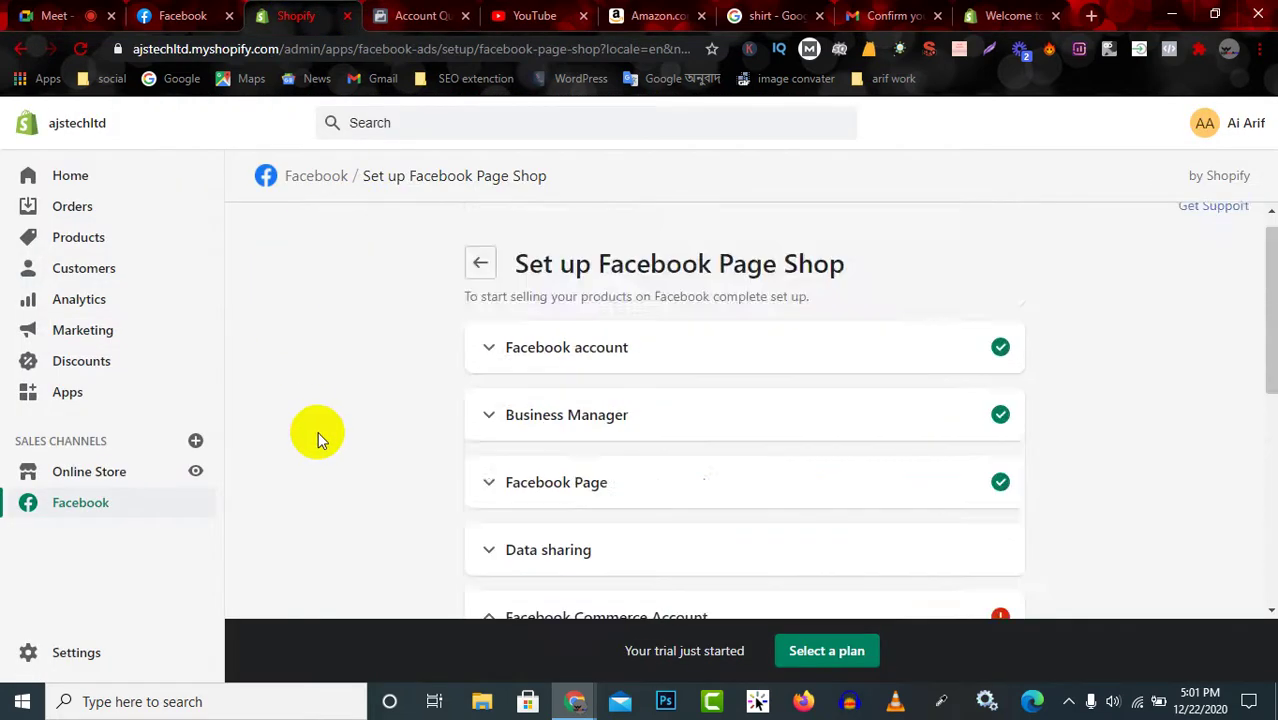
pyautogui.scroll(-5, 471, 420)
pyautogui.scroll(4, 499, 408)
pyautogui.scroll(1, 676, 422)
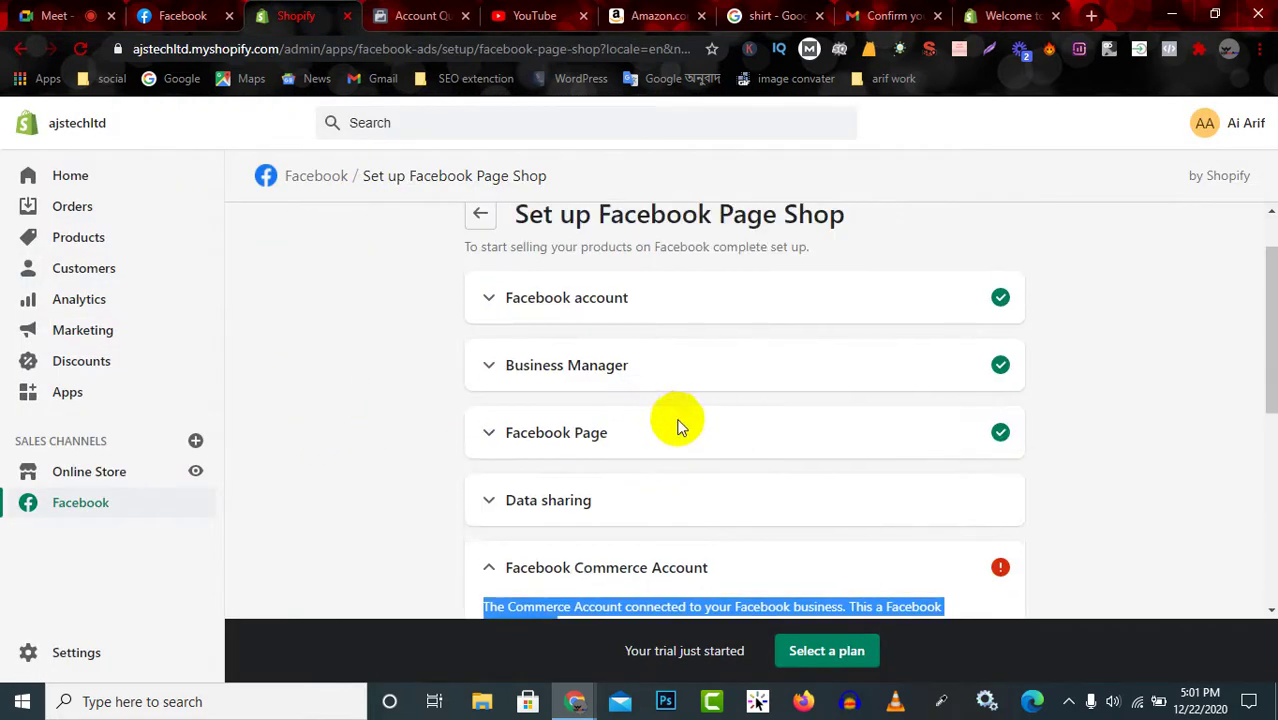
pyautogui.scroll(-2, 693, 465)
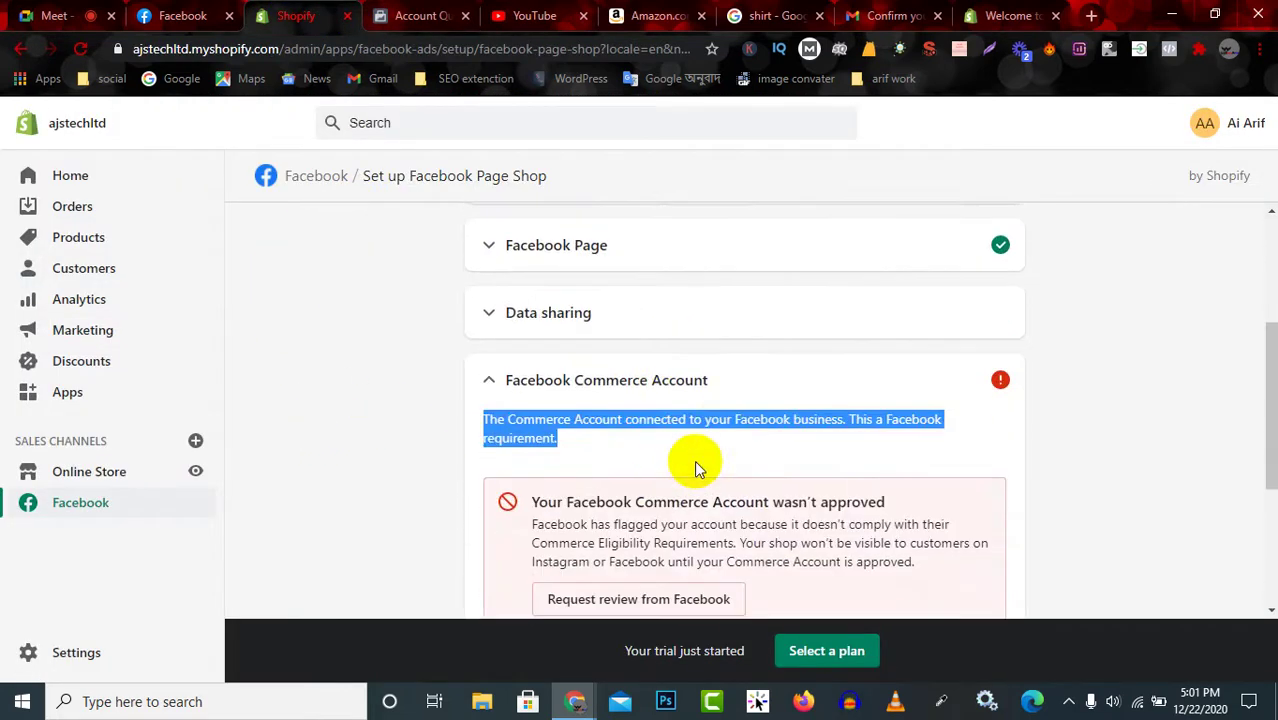
pyautogui.click(765, 320)
pyautogui.scroll(-1, 870, 310)
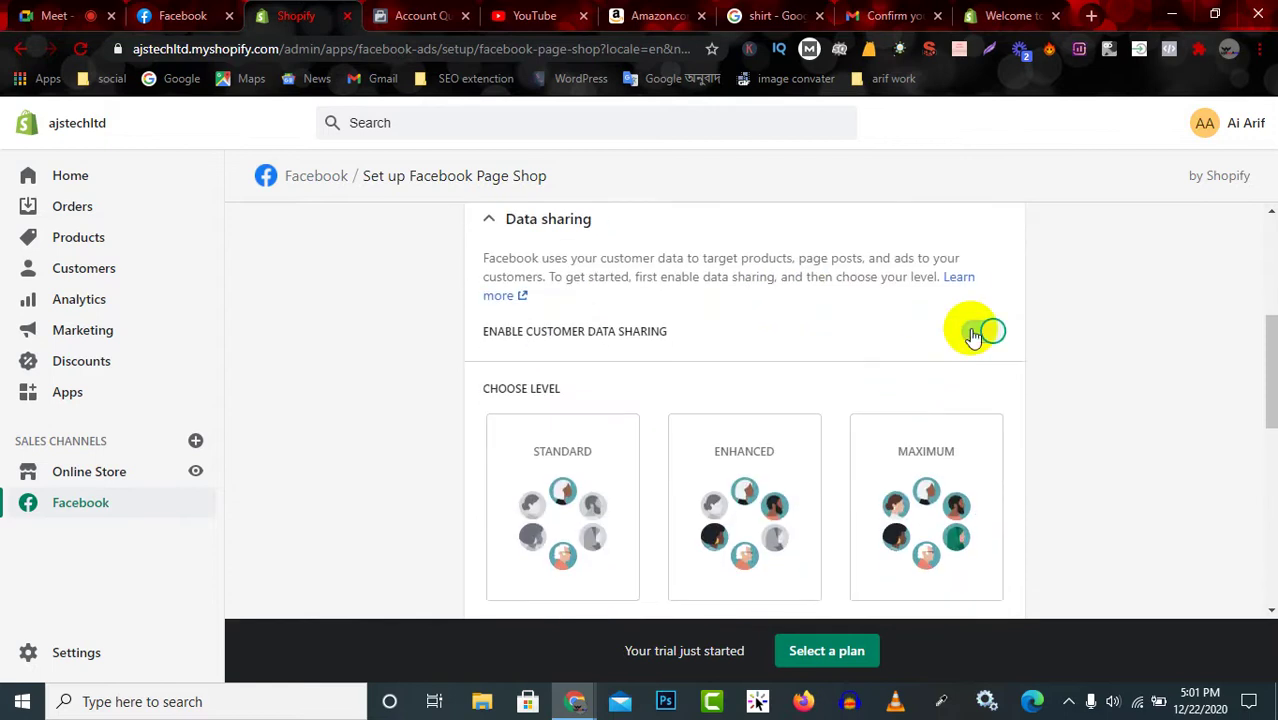
pyautogui.click(973, 335)
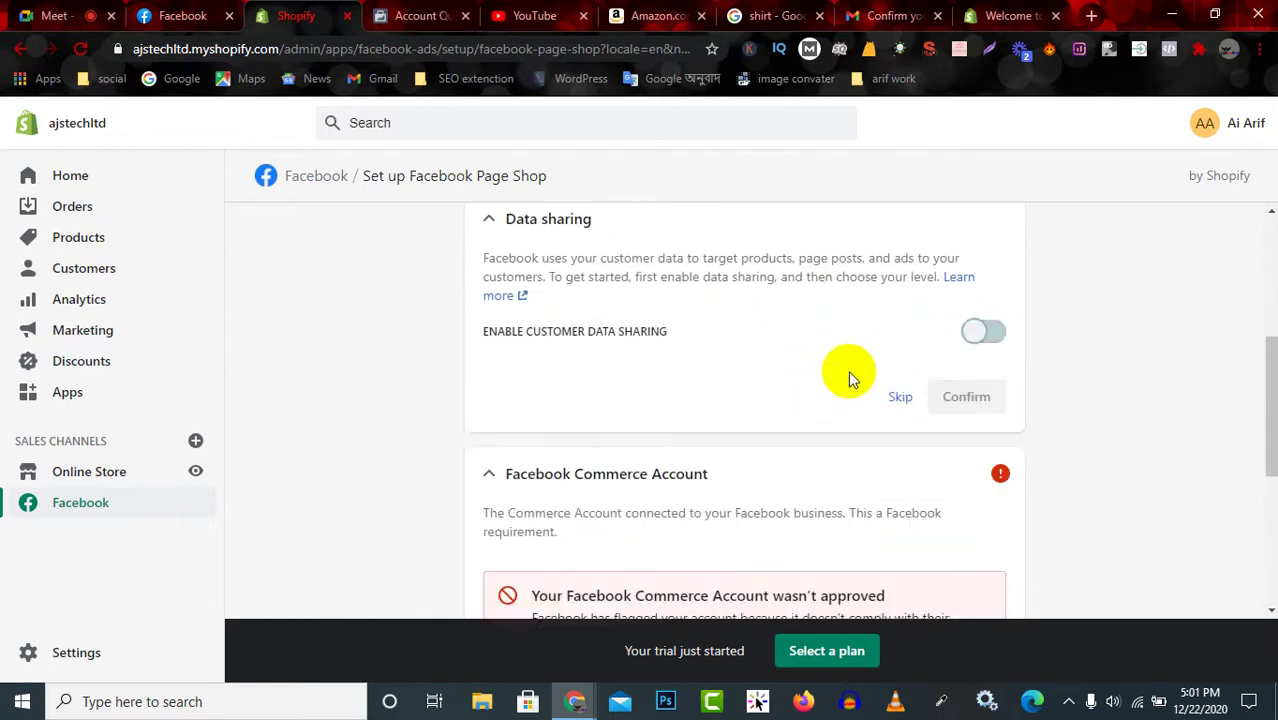
# Scroll to the Commerce Account section showing the unapproved account and its Replace option.
pyautogui.scroll(-3, 847, 371)
pyautogui.scroll(2, 855, 383)
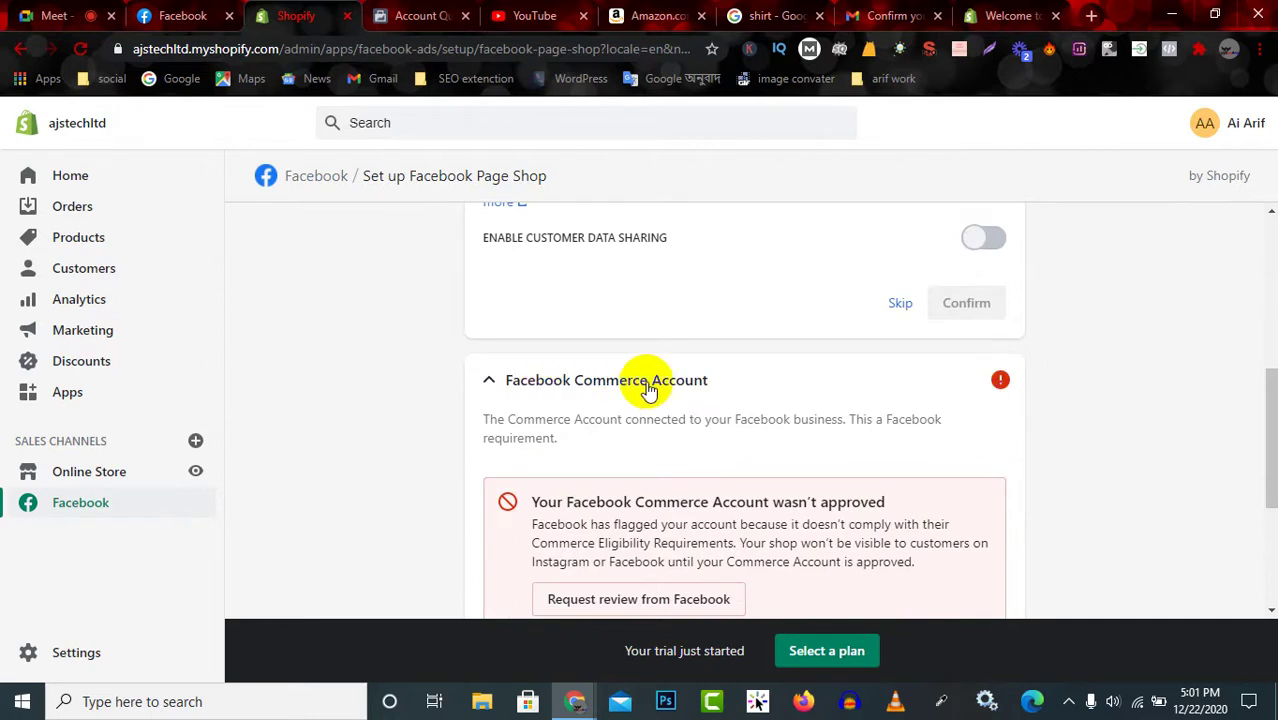
pyautogui.scroll(-2, 651, 388)
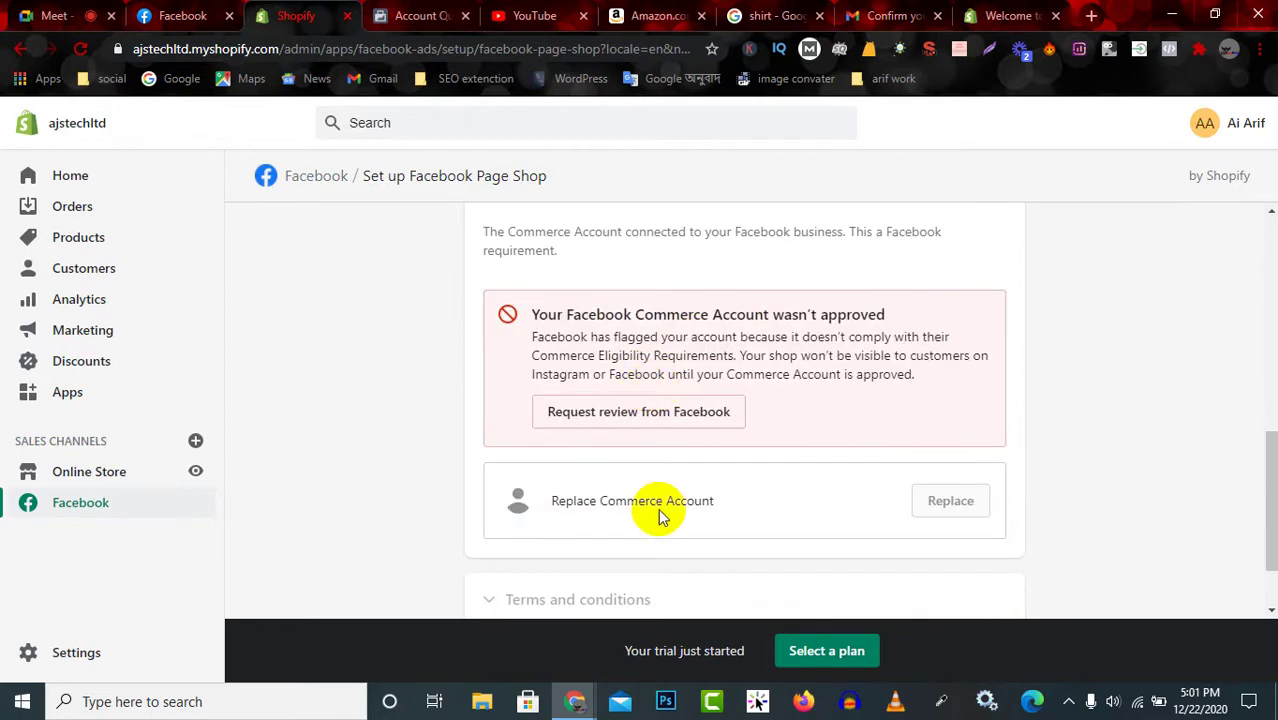
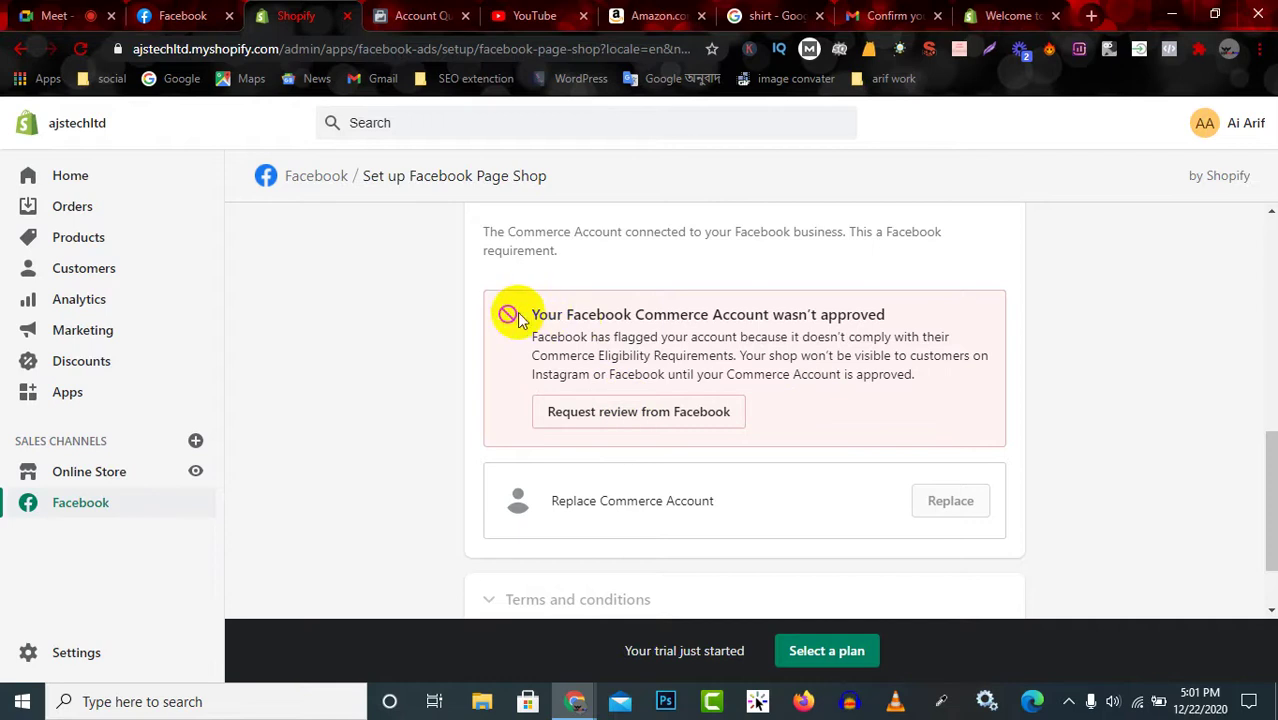
# Look over the Commerce Account warning and collapse the Facebook Page step.
pyautogui.moveTo(524, 314); pyautogui.dragTo(913, 374)
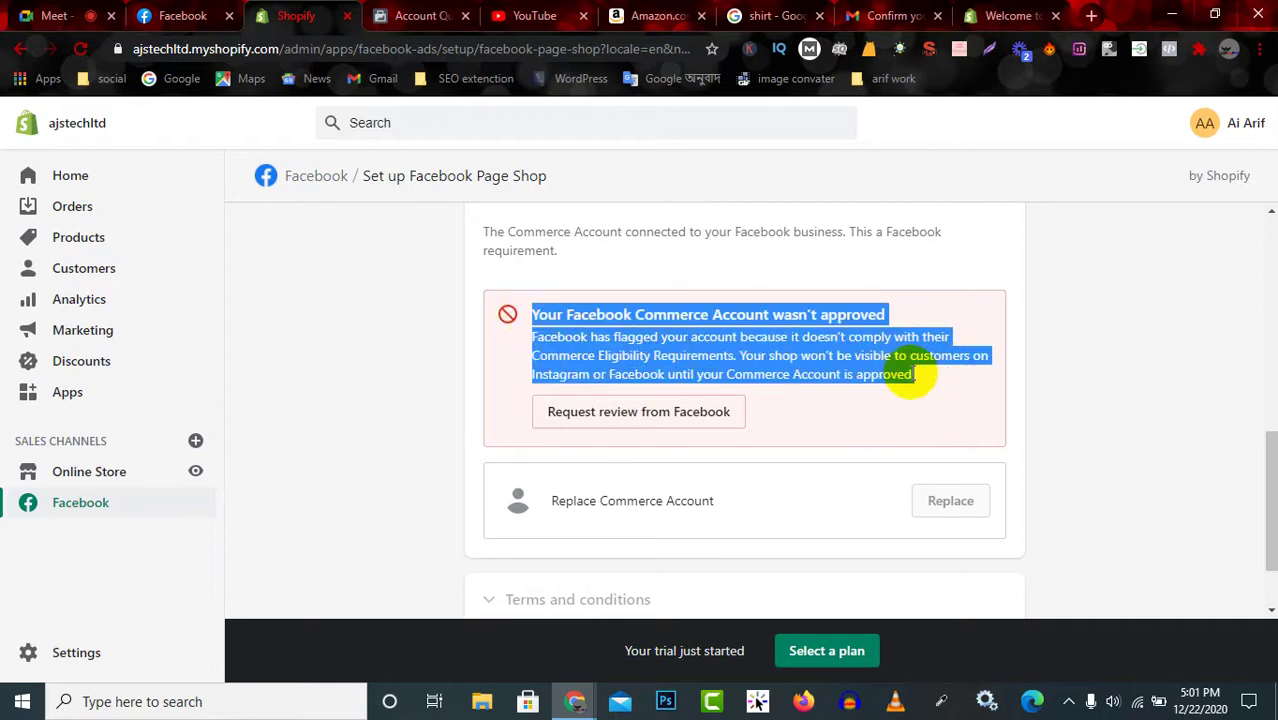
pyautogui.click(835, 372)
pyautogui.scroll(-1, 824, 391)
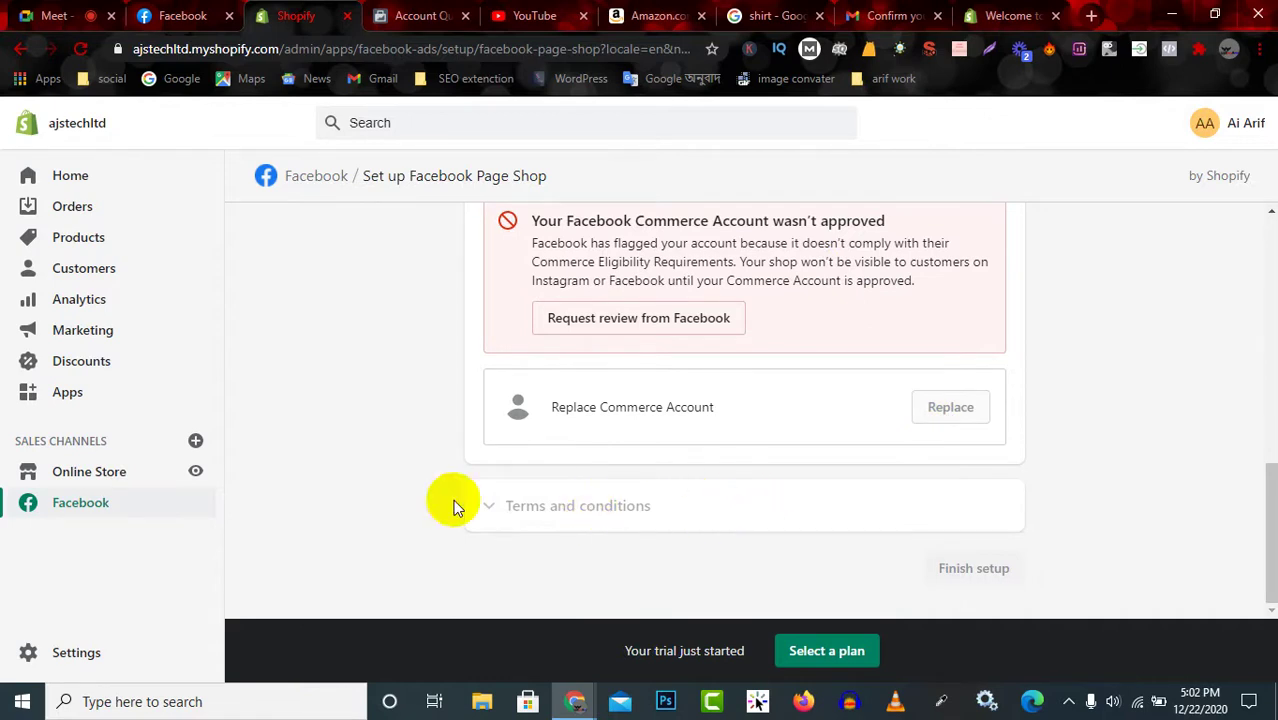
pyautogui.scroll(2, 650, 430)
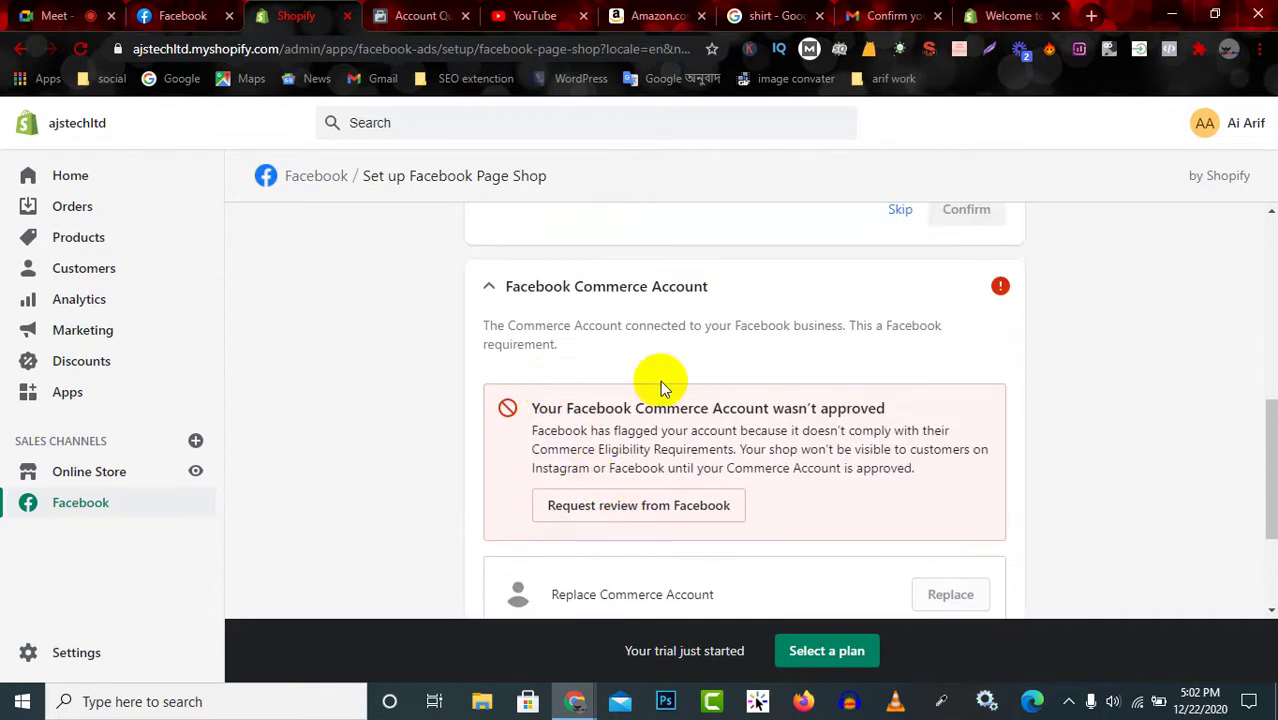
pyautogui.scroll(2, 670, 340)
pyautogui.scroll(3, 672, 325)
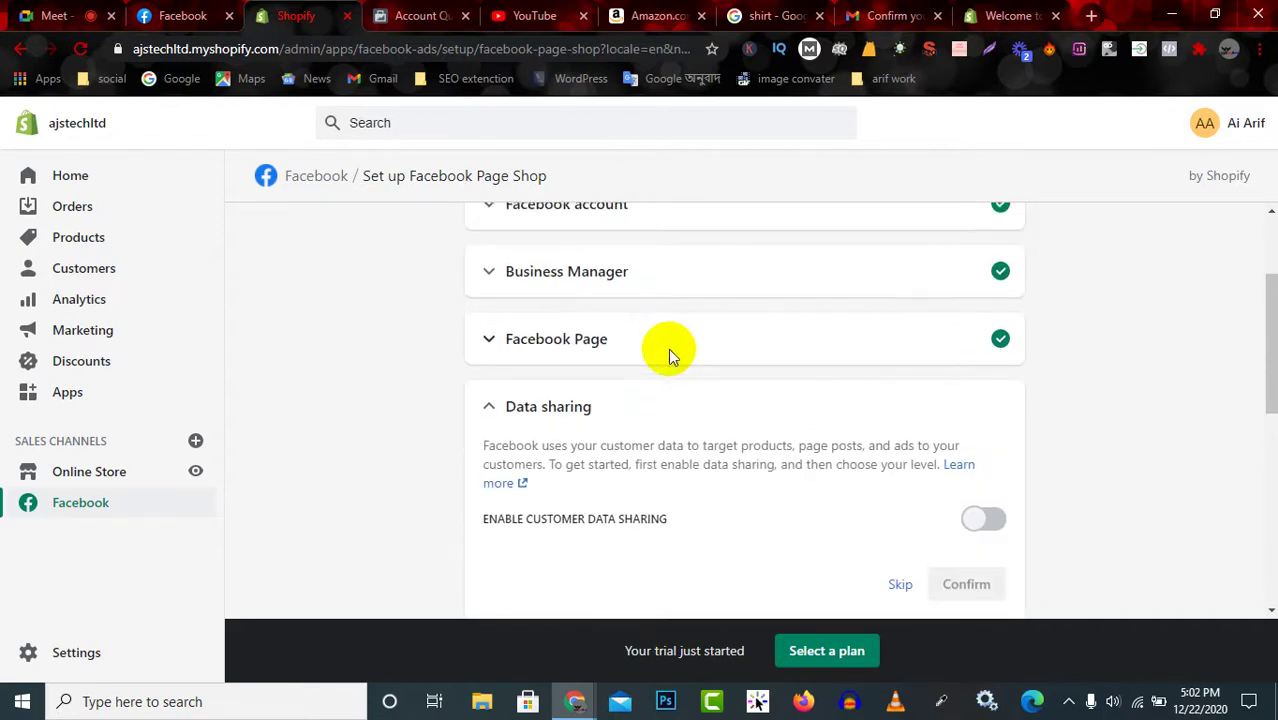
pyautogui.click(680, 345)
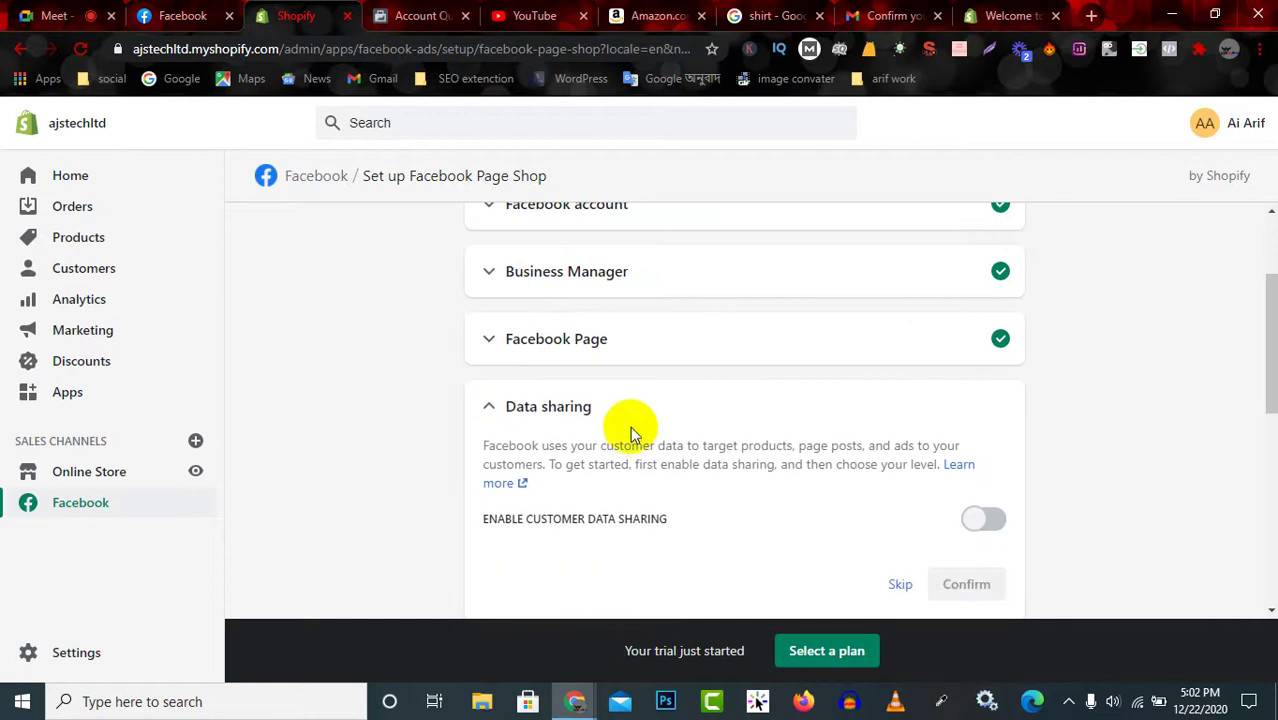
# Skip customer data sharing and request a Facebook review of the Commerce Account.
pyautogui.scroll(-2, 632, 440)
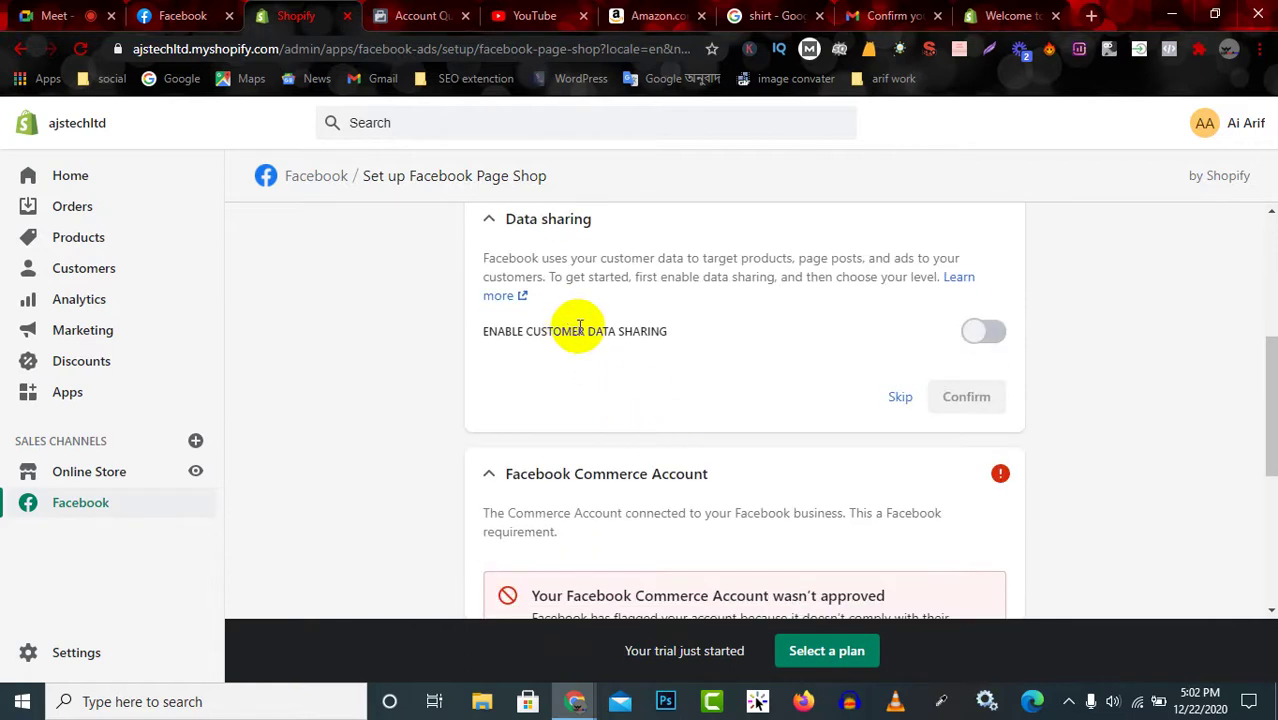
pyautogui.click(899, 398)
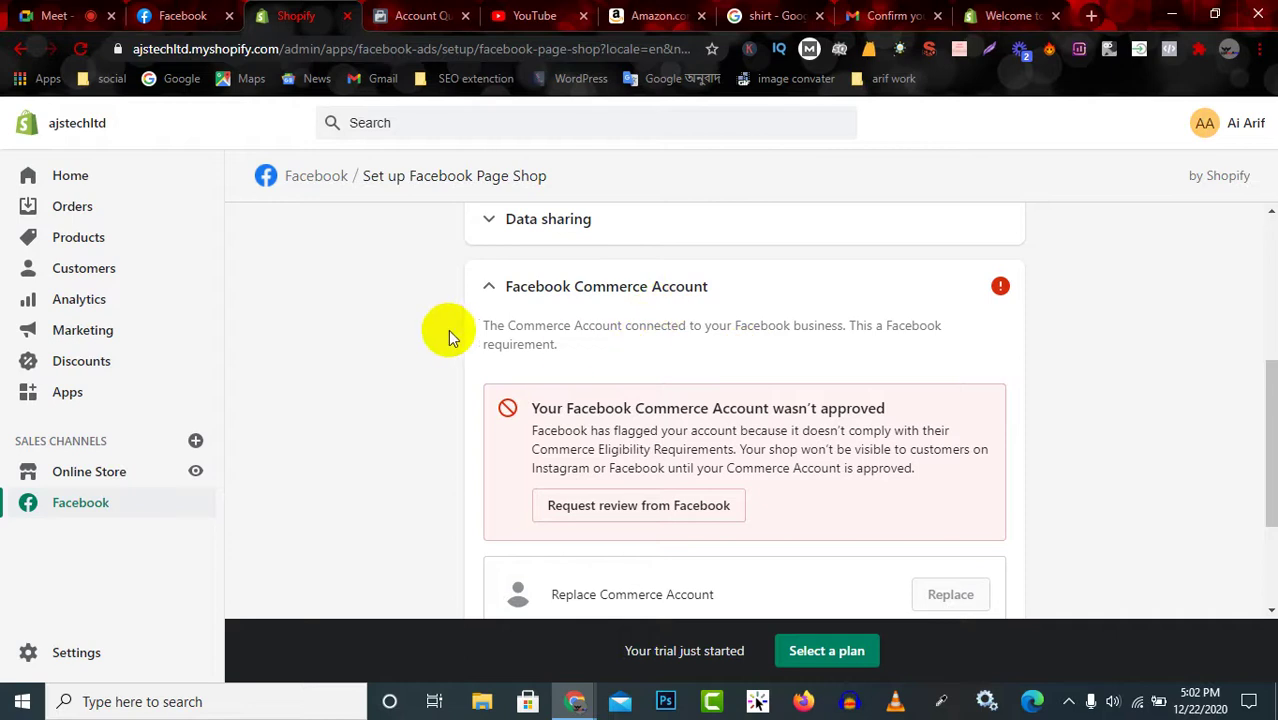
pyautogui.click(609, 506)
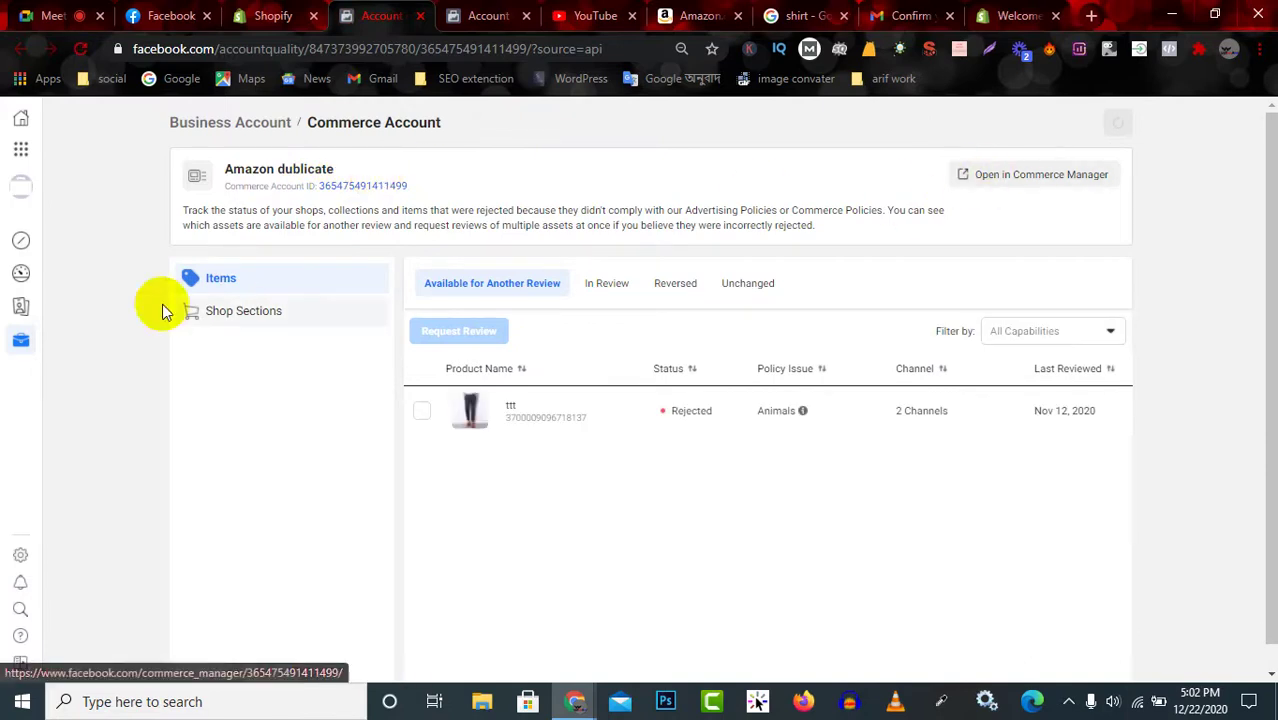
# Look over the Commerce Account's shop sections and its rejected items list.
pyautogui.click(262, 318)
pyautogui.click(251, 283)
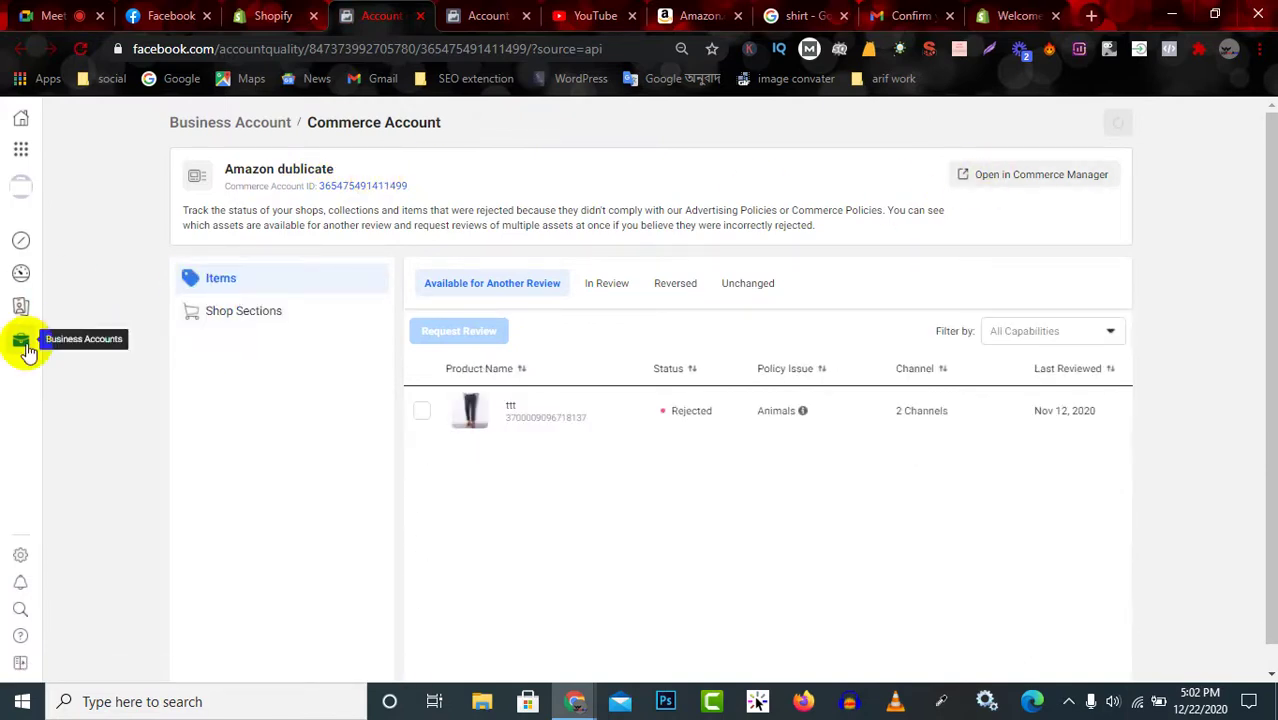
pyautogui.moveTo(28, 350)
# Switch to Shopify Business Manager, open its Business Home, and return to the Shopify setup.
pyautogui.click(111, 181)
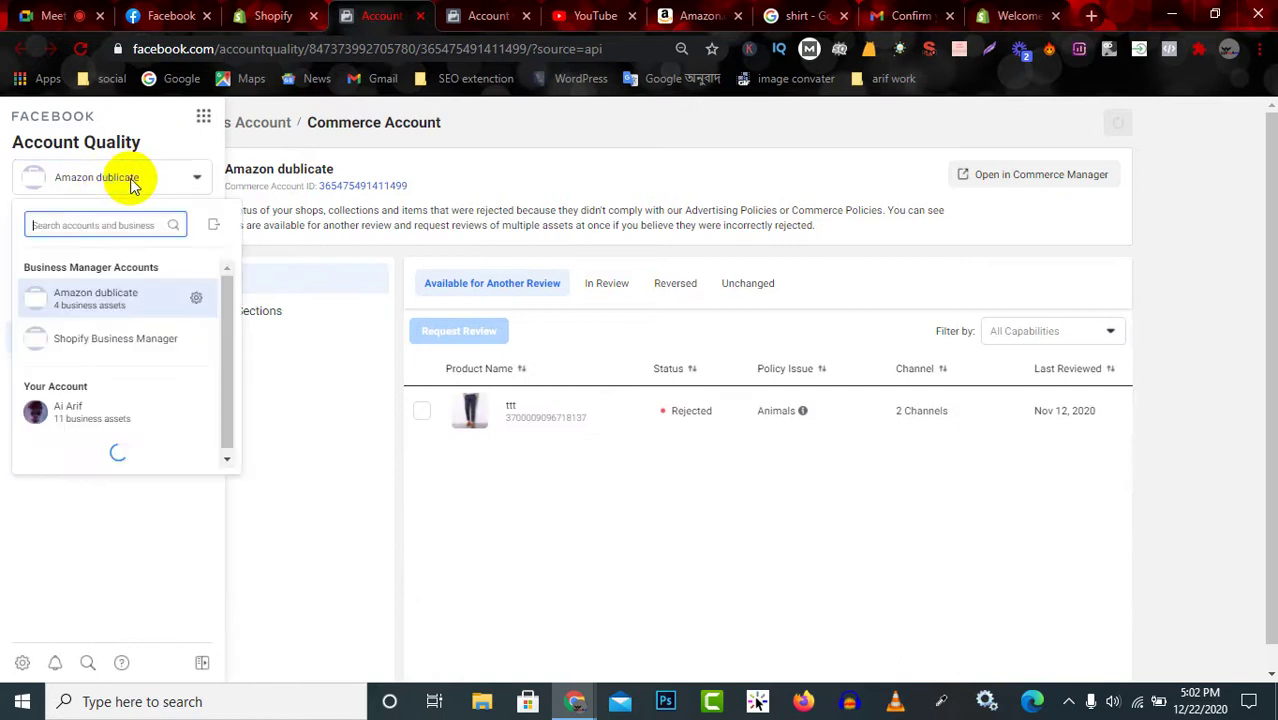
pyautogui.click(143, 348)
pyautogui.click(141, 345)
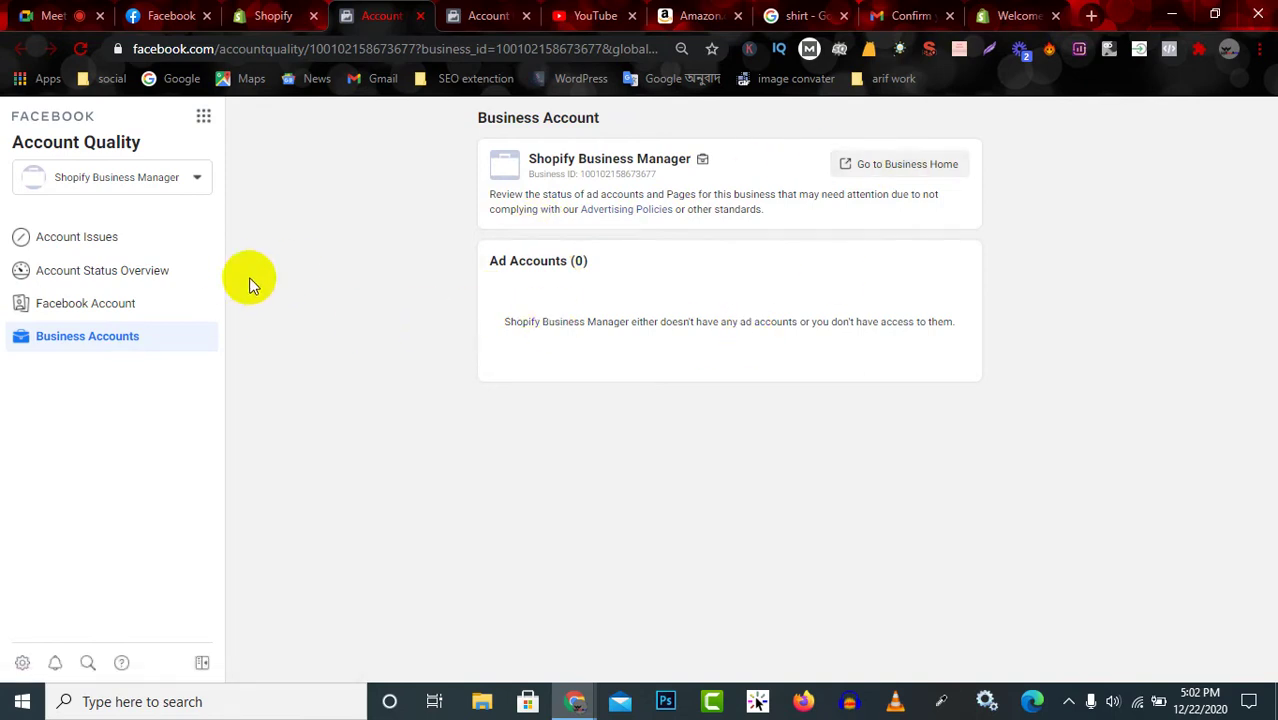
pyautogui.click(886, 164)
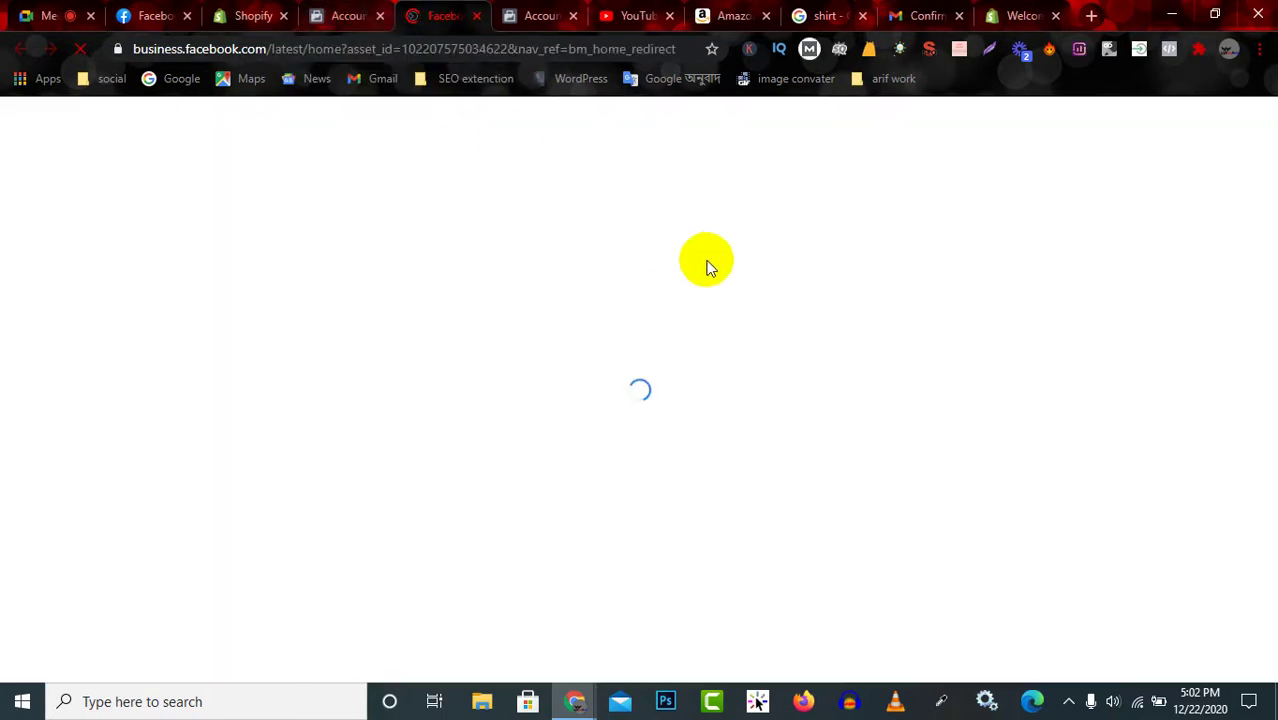
pyautogui.click(255, 15)
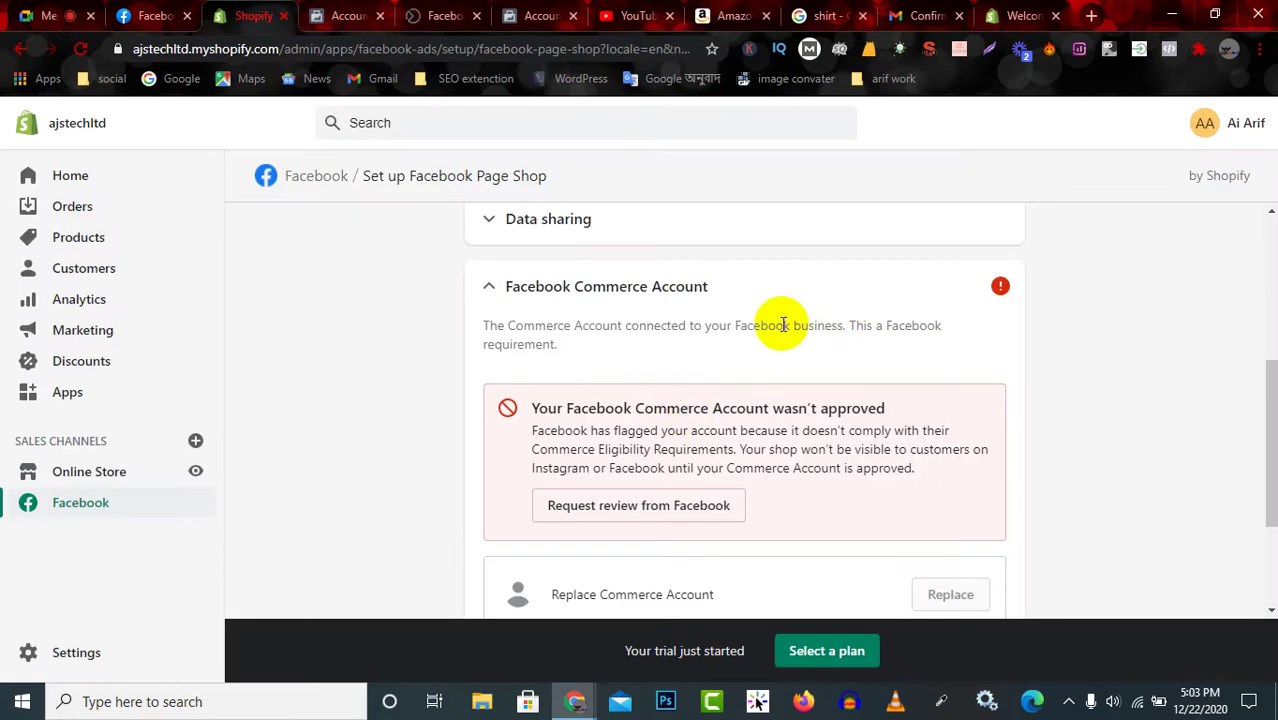
# Expand the Business Manager step and connect Shopify Business Manager, which requires adding the Page first.
pyautogui.scroll(3, 783, 324)
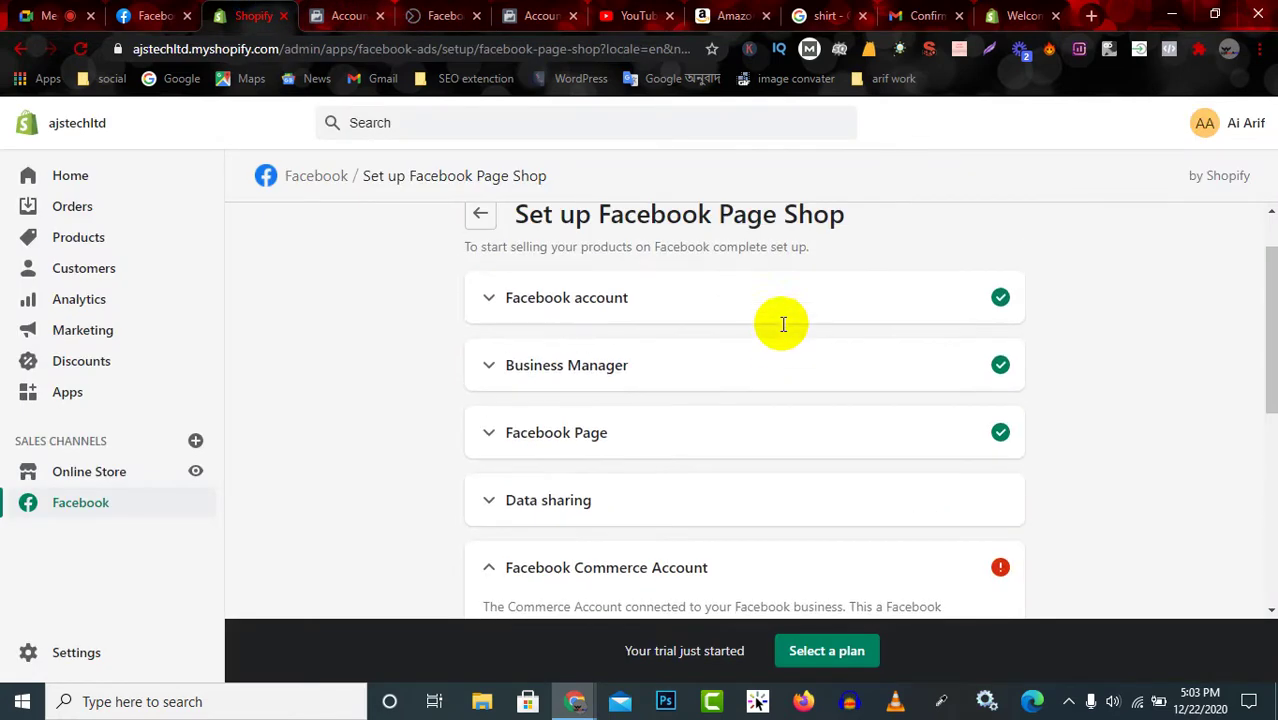
pyautogui.click(776, 349)
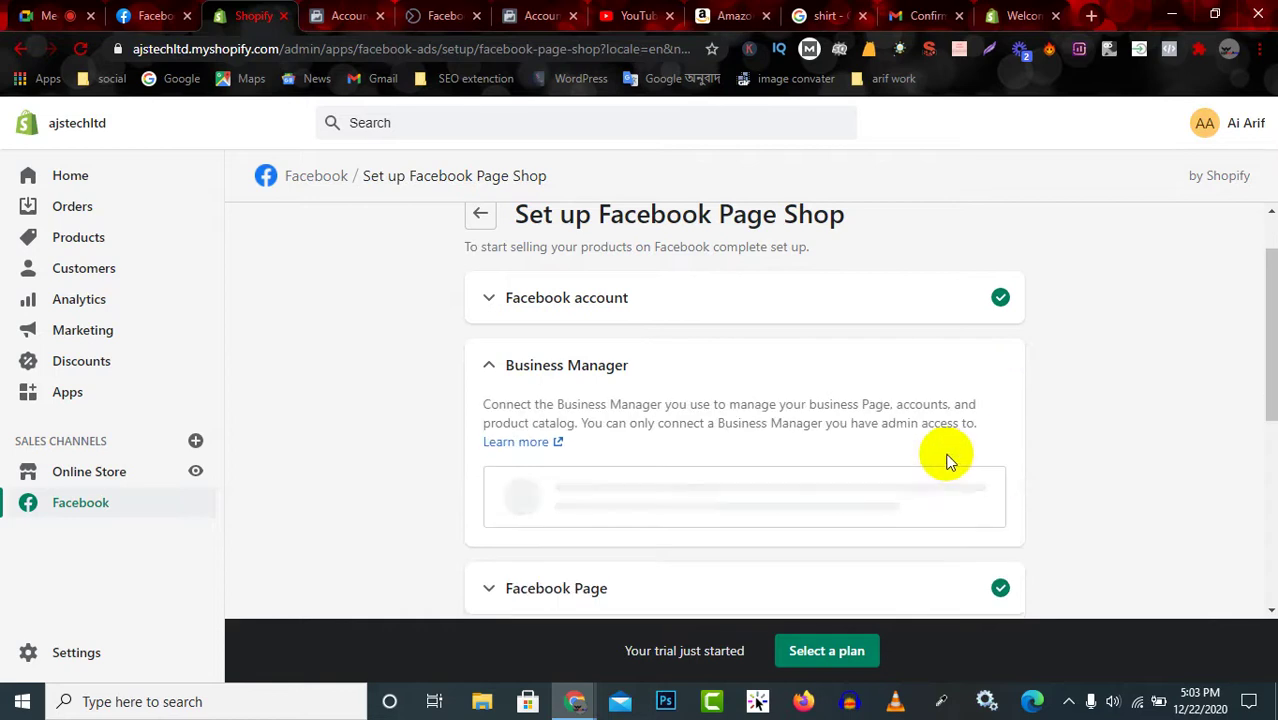
pyautogui.scroll(-2, 700, 455)
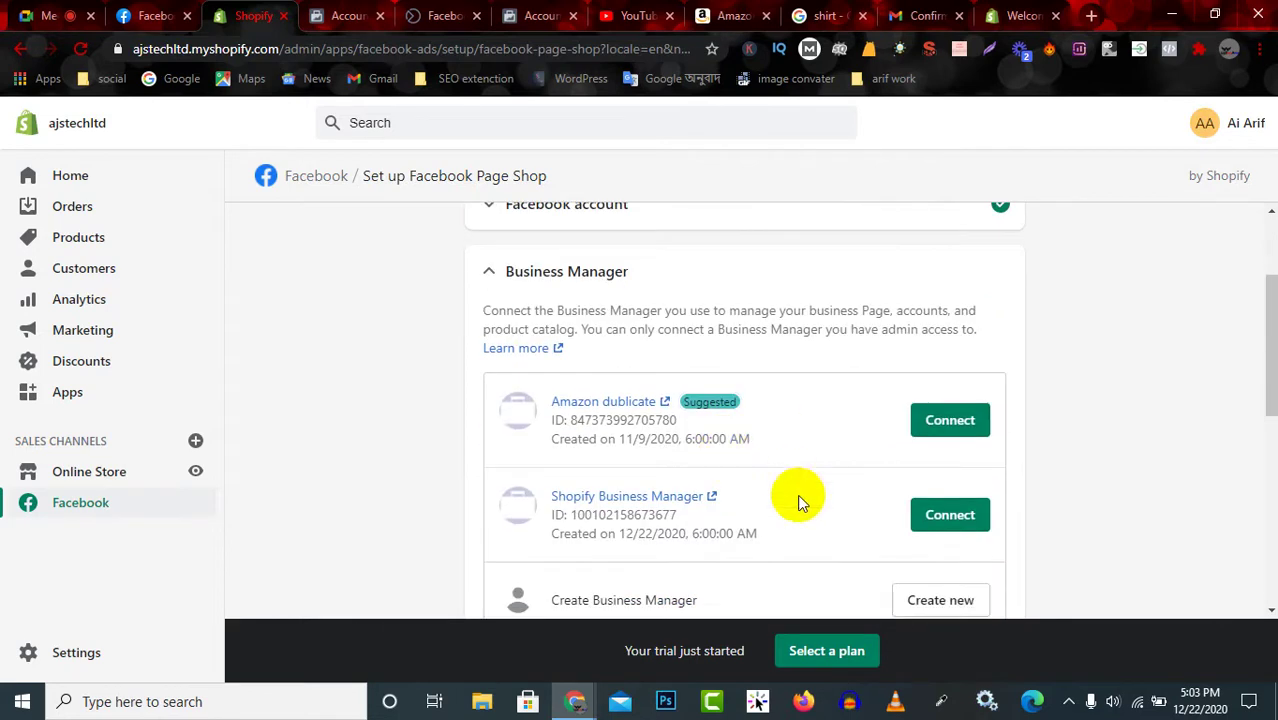
pyautogui.click(950, 423)
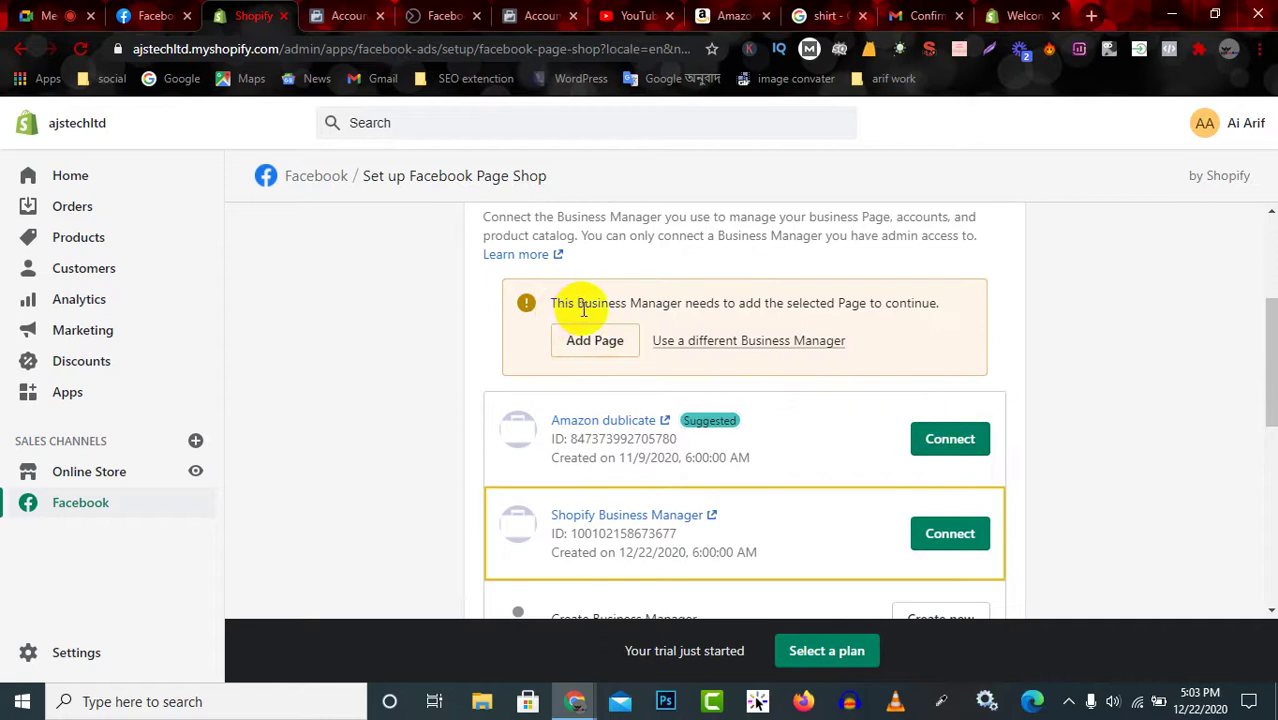
pyautogui.scroll(-1, 816, 533)
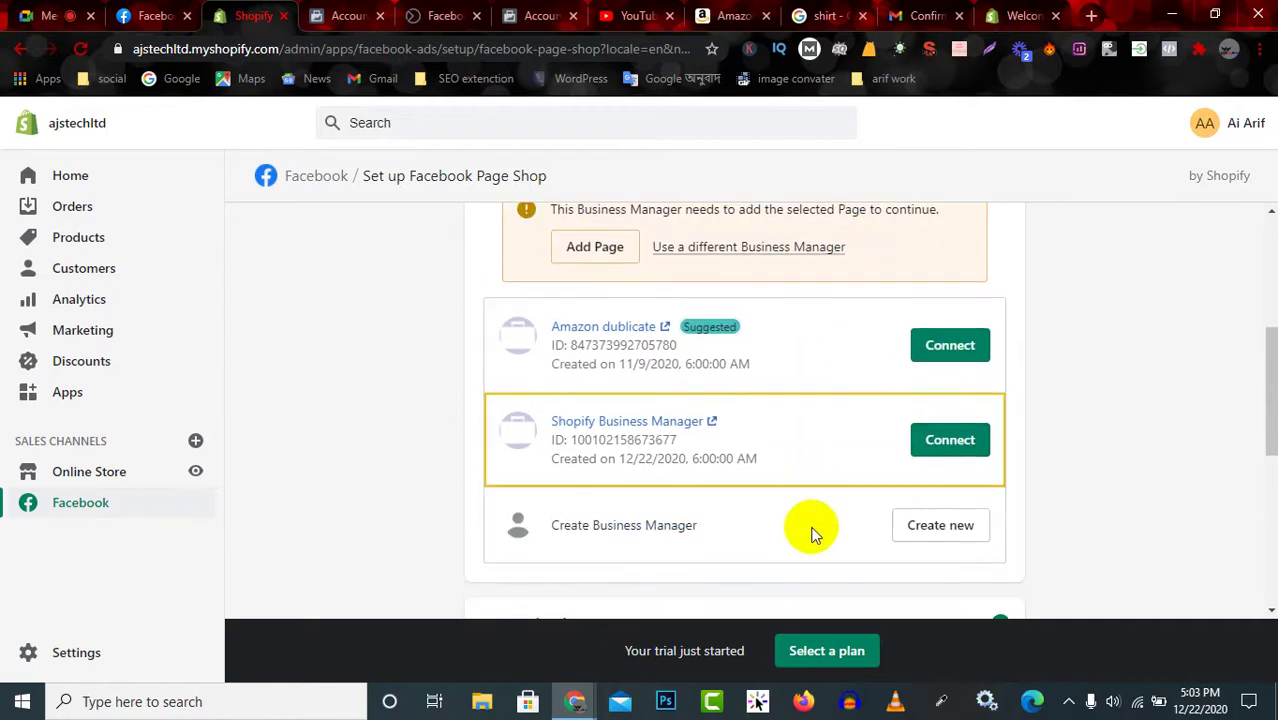
pyautogui.click(950, 445)
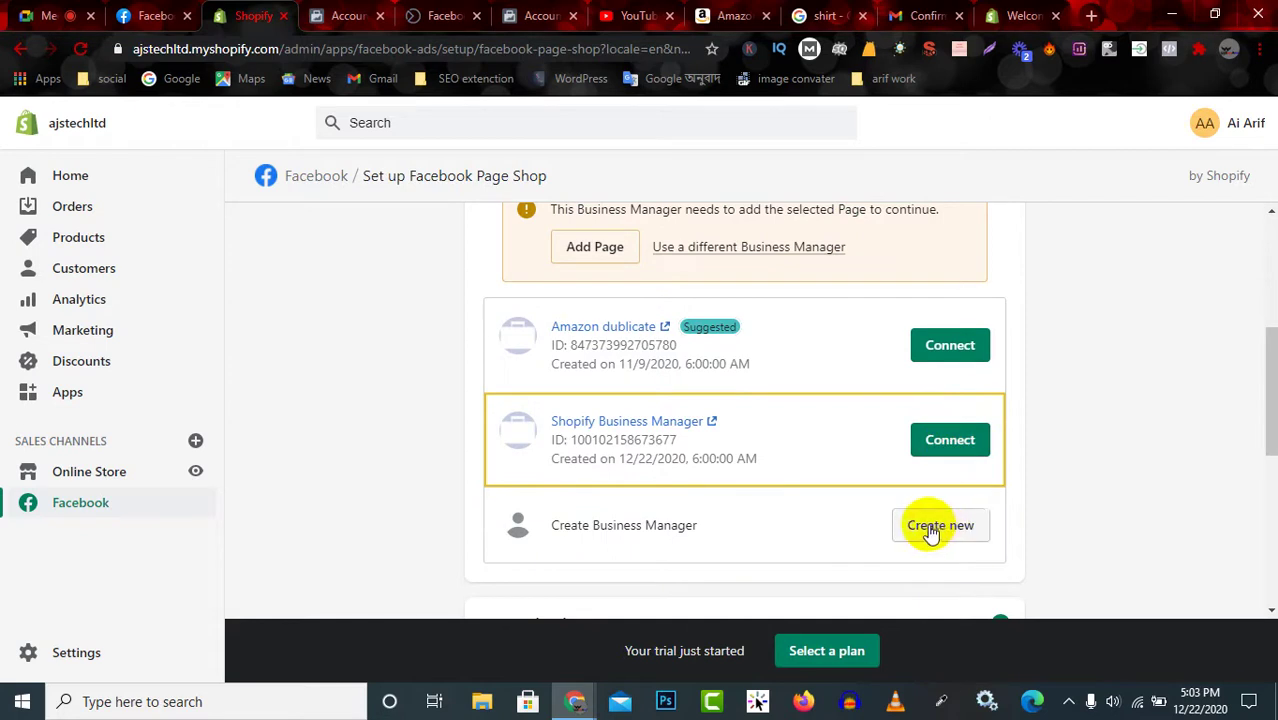
pyautogui.scroll(-1, 817, 510)
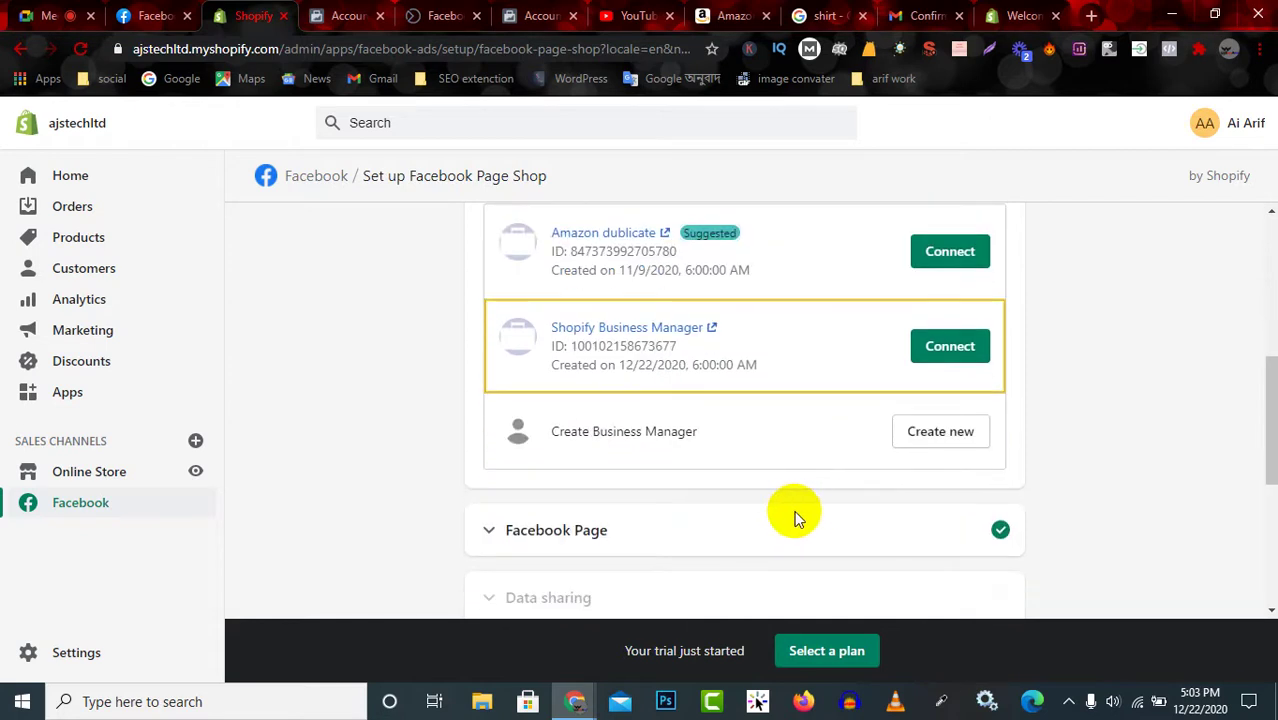
pyautogui.scroll(-3, 780, 530)
pyautogui.scroll(3, 813, 422)
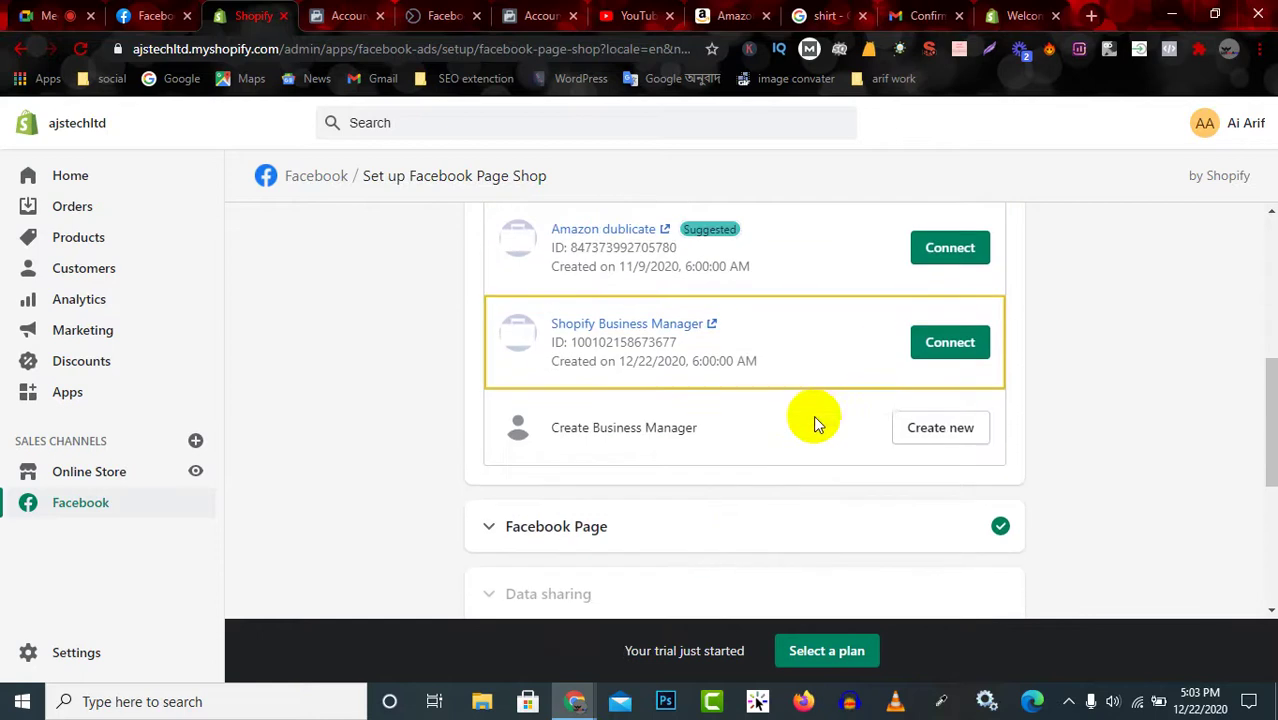
pyautogui.scroll(-2, 810, 420)
pyautogui.scroll(2, 740, 421)
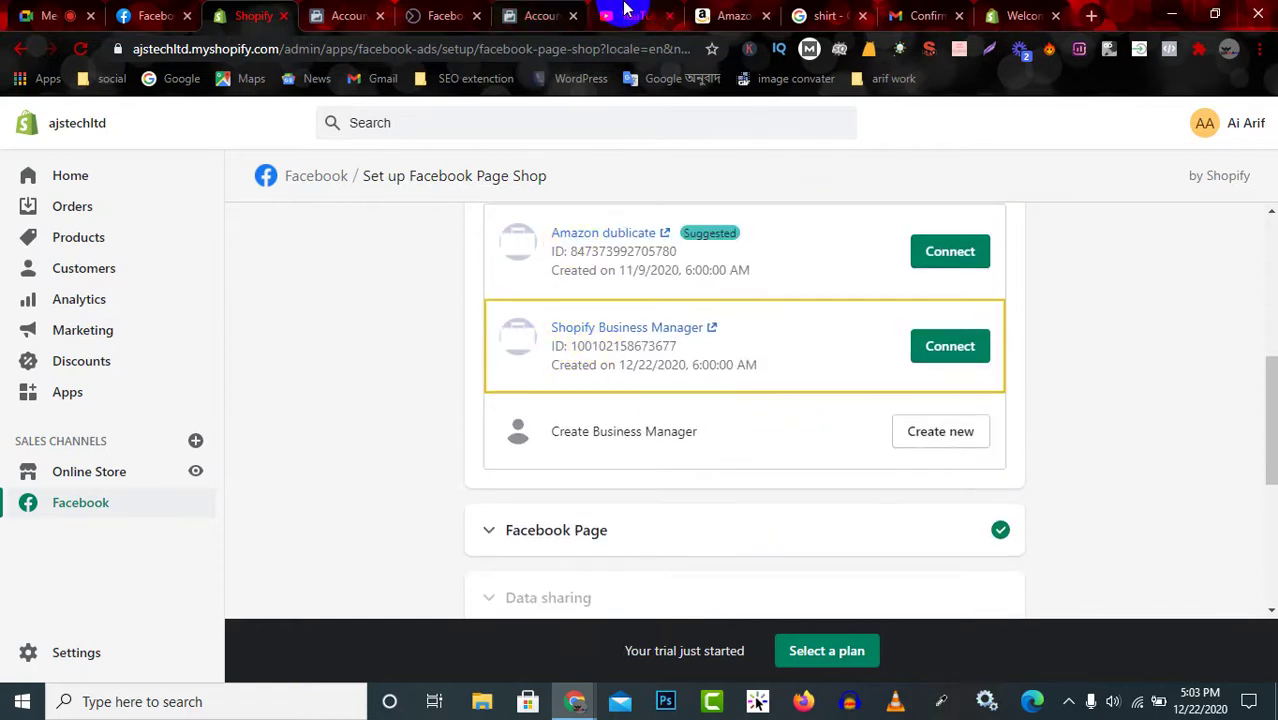
# Switch Account Quality to Shopify Business Manager and review its business name, ID and ad accounts.
pyautogui.click(535, 22)
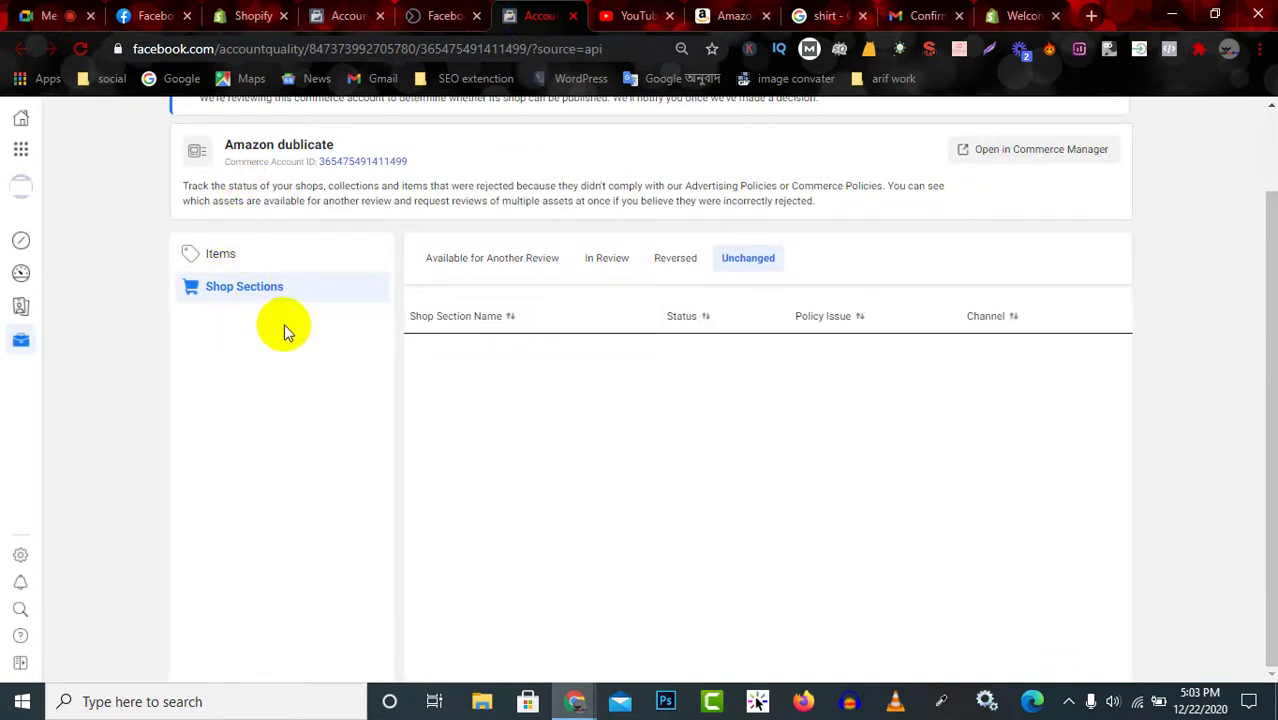
pyautogui.scroll(2, 595, 250)
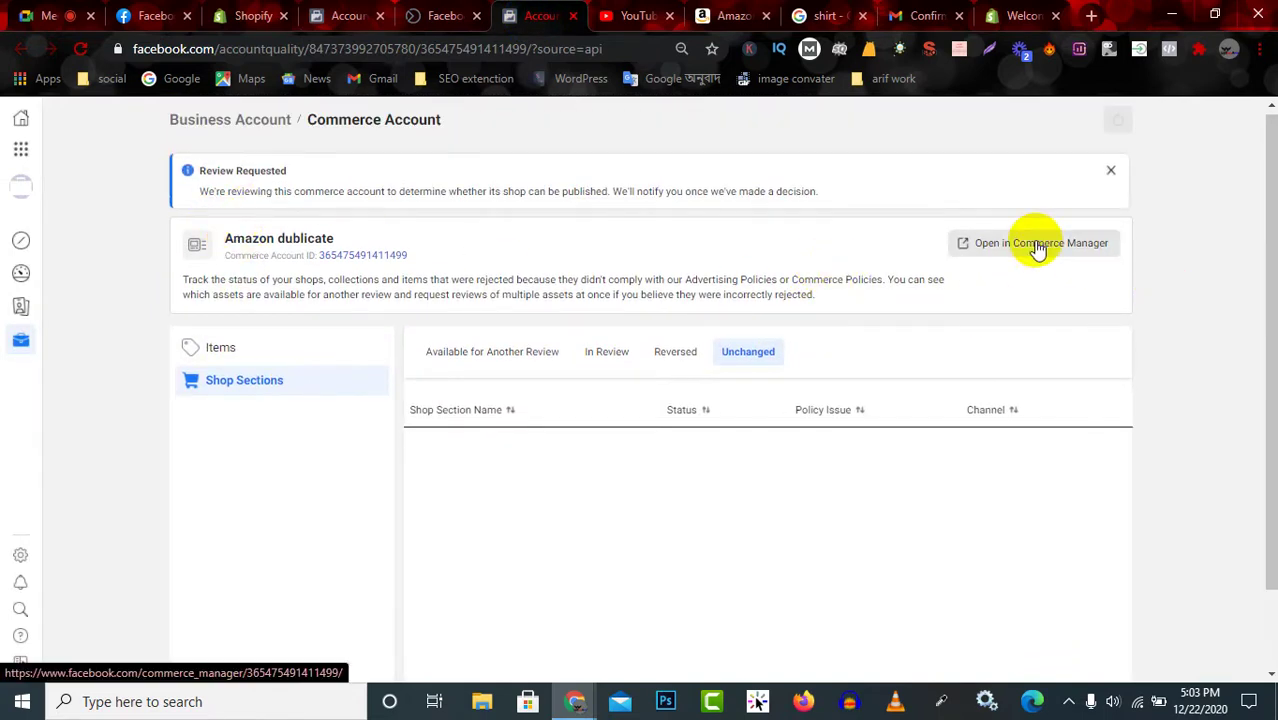
pyautogui.click(443, 14)
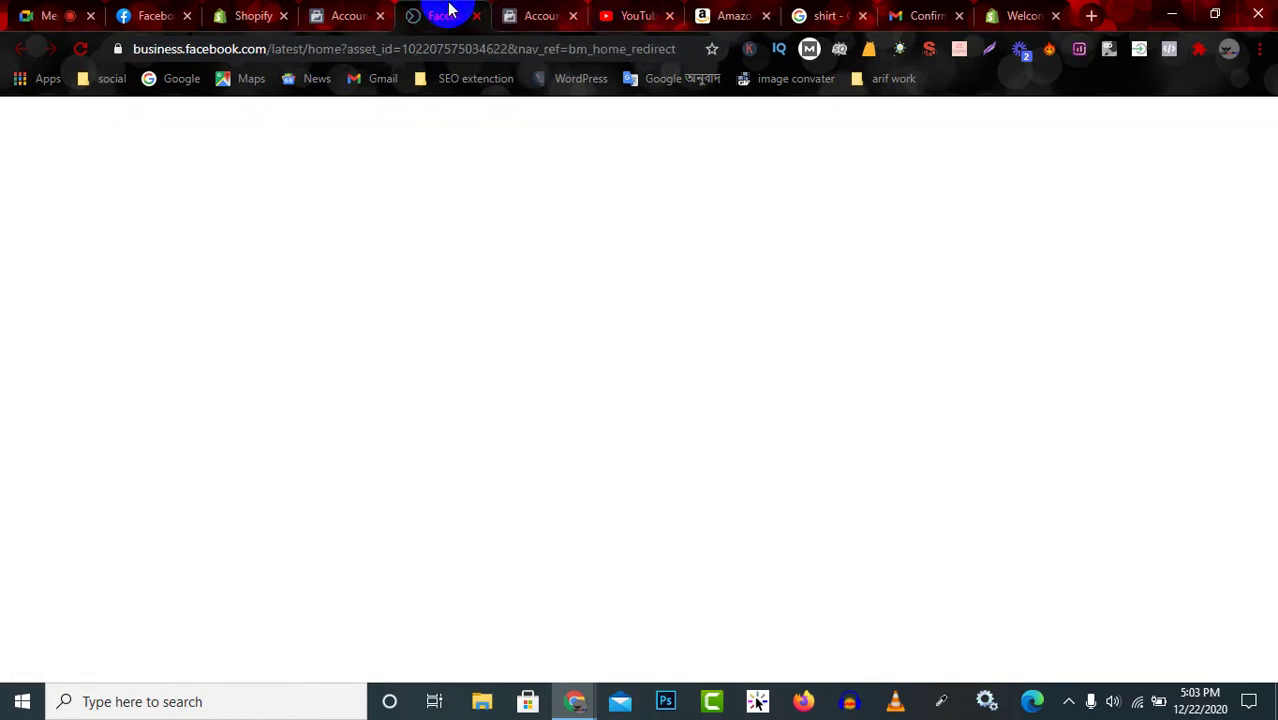
pyautogui.click(538, 15)
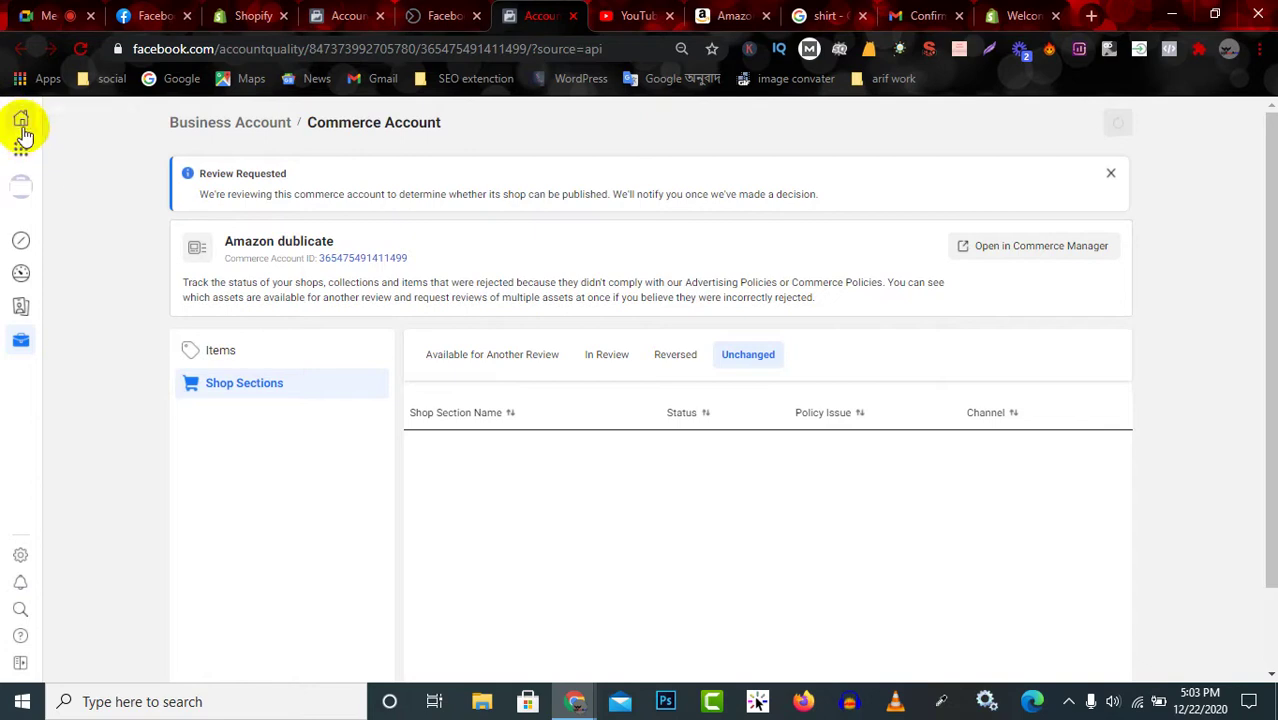
pyautogui.moveTo(22, 143)
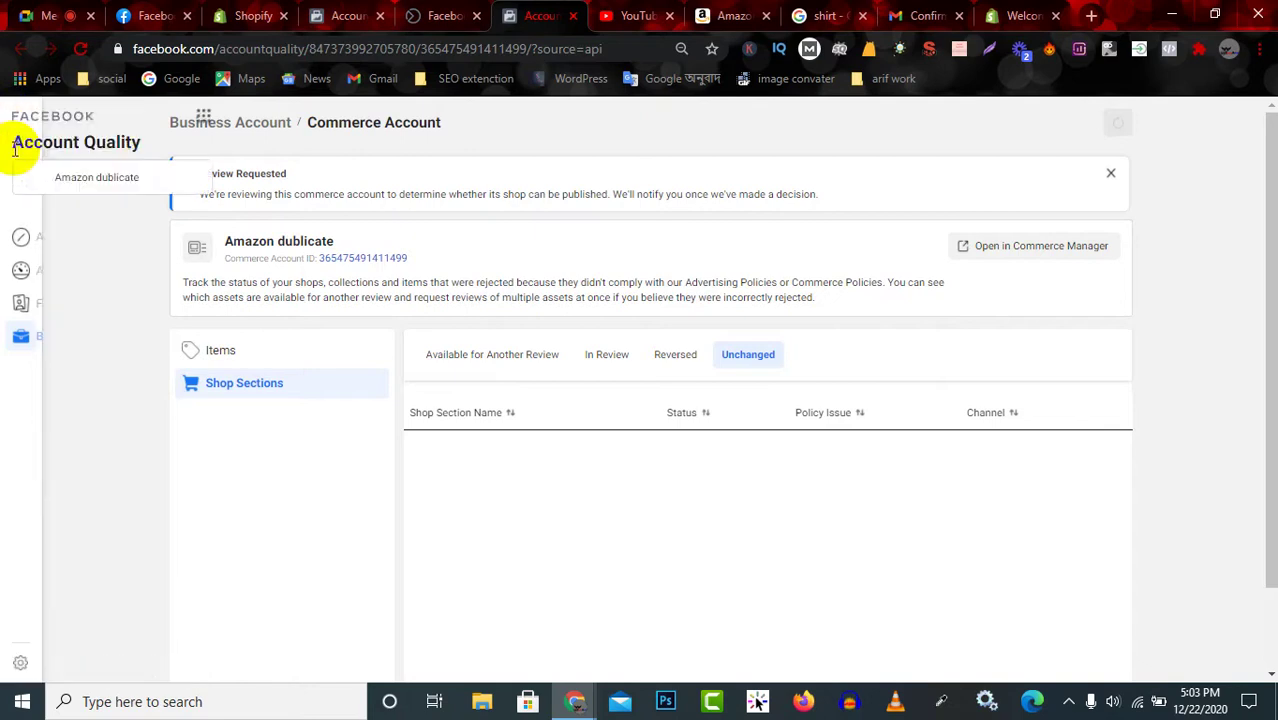
pyautogui.click(135, 180)
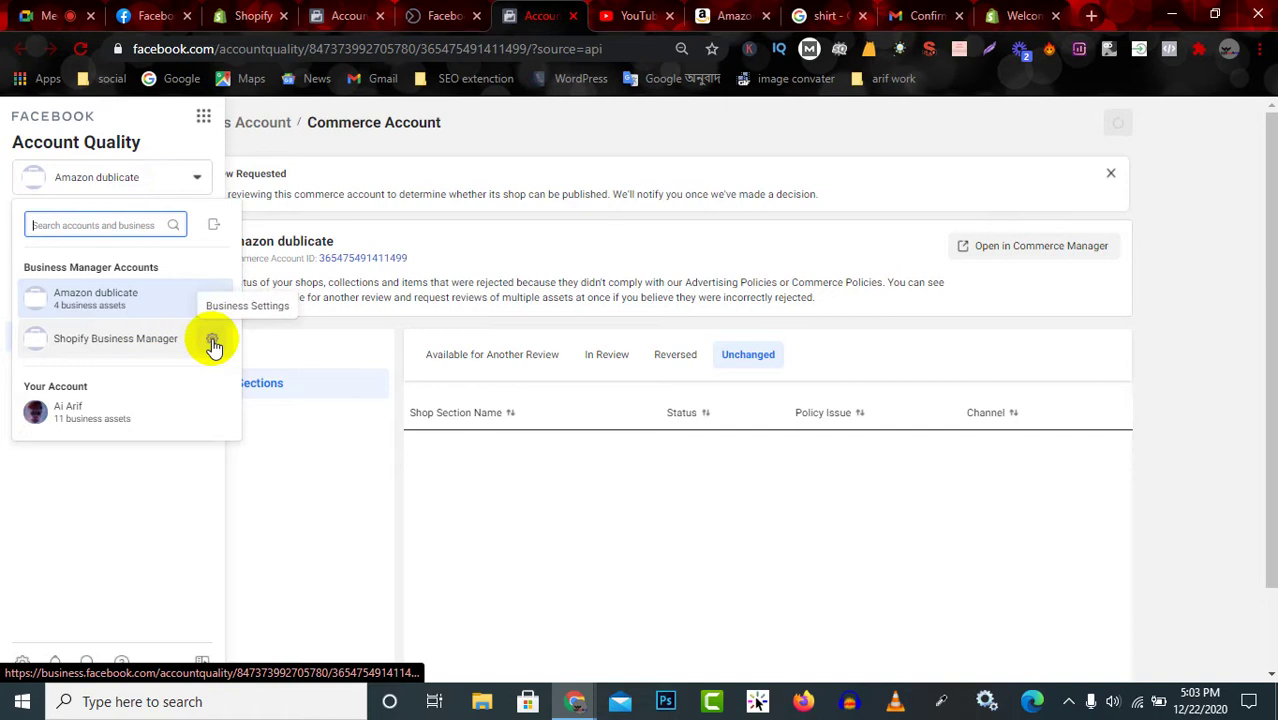
pyautogui.click(160, 344)
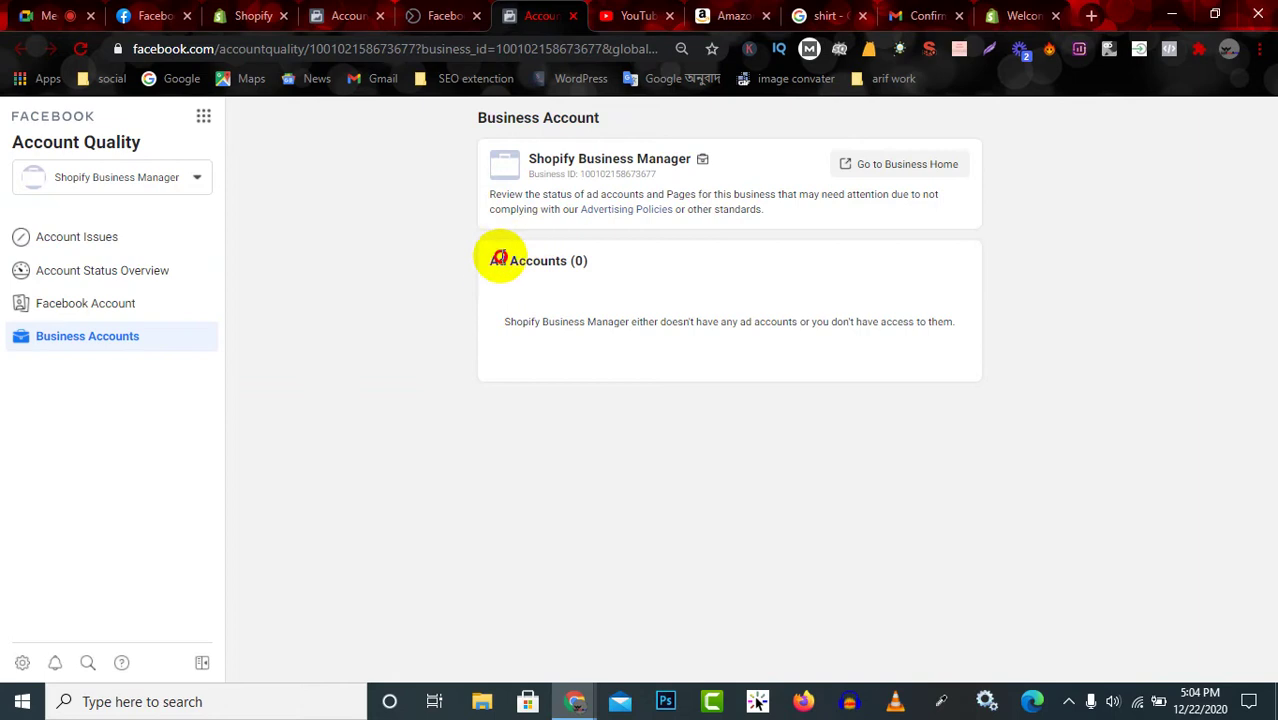
pyautogui.moveTo(494, 261); pyautogui.dragTo(625, 260)
pyautogui.click(540, 158)
pyautogui.moveTo(538, 158); pyautogui.dragTo(608, 200)
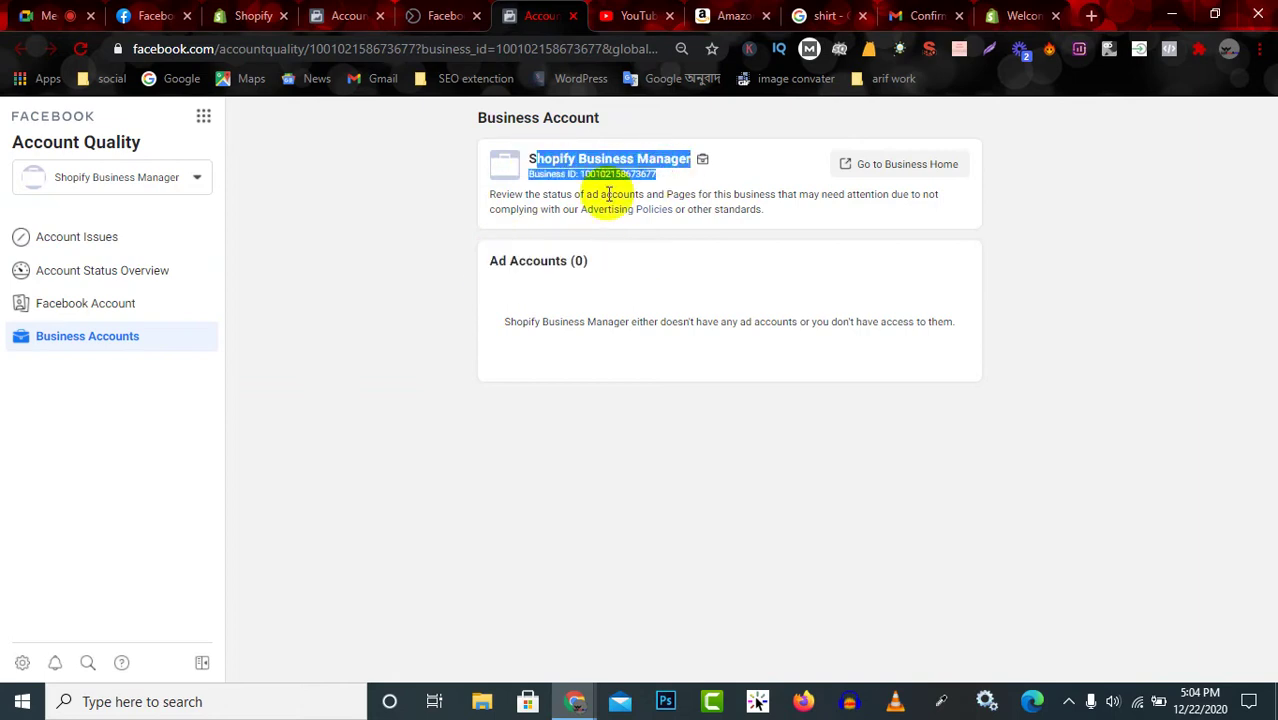
pyautogui.moveTo(459, 193); pyautogui.dragTo(573, 252)
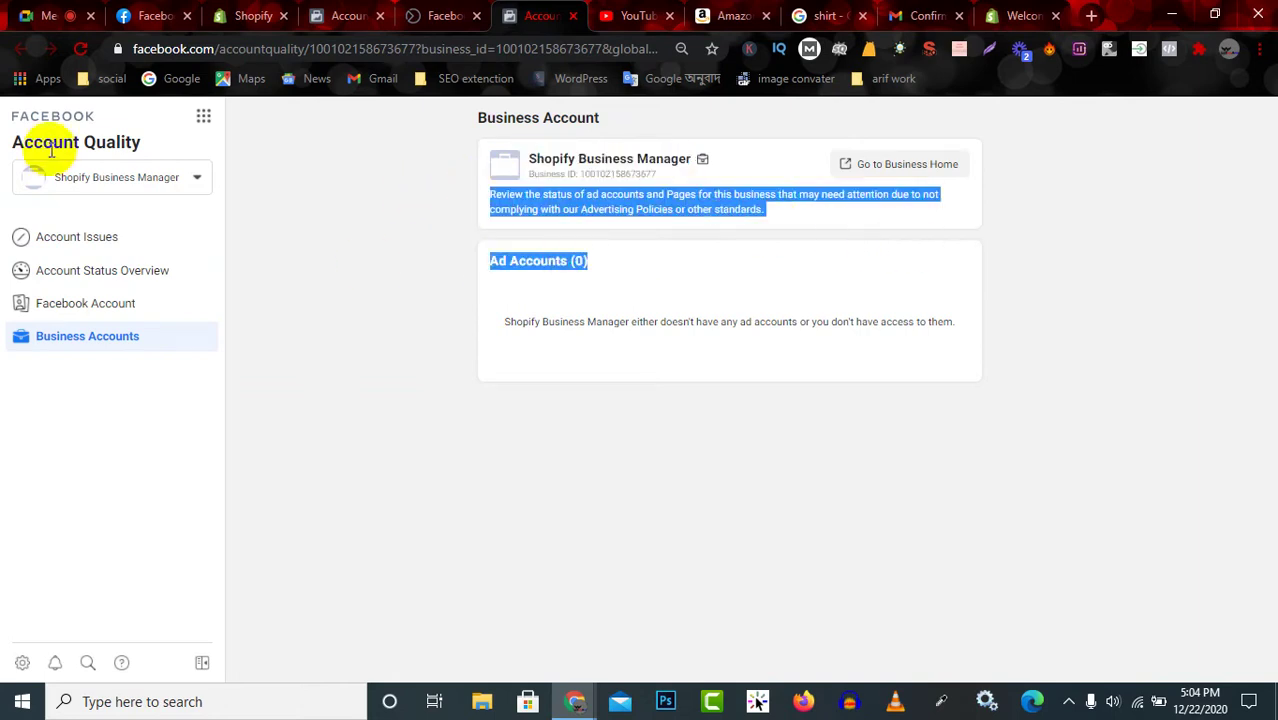
# Switch to Amazon dublicate, open the Shopify Product Catalog review page, then retry connecting in Shopify.
pyautogui.click(118, 176)
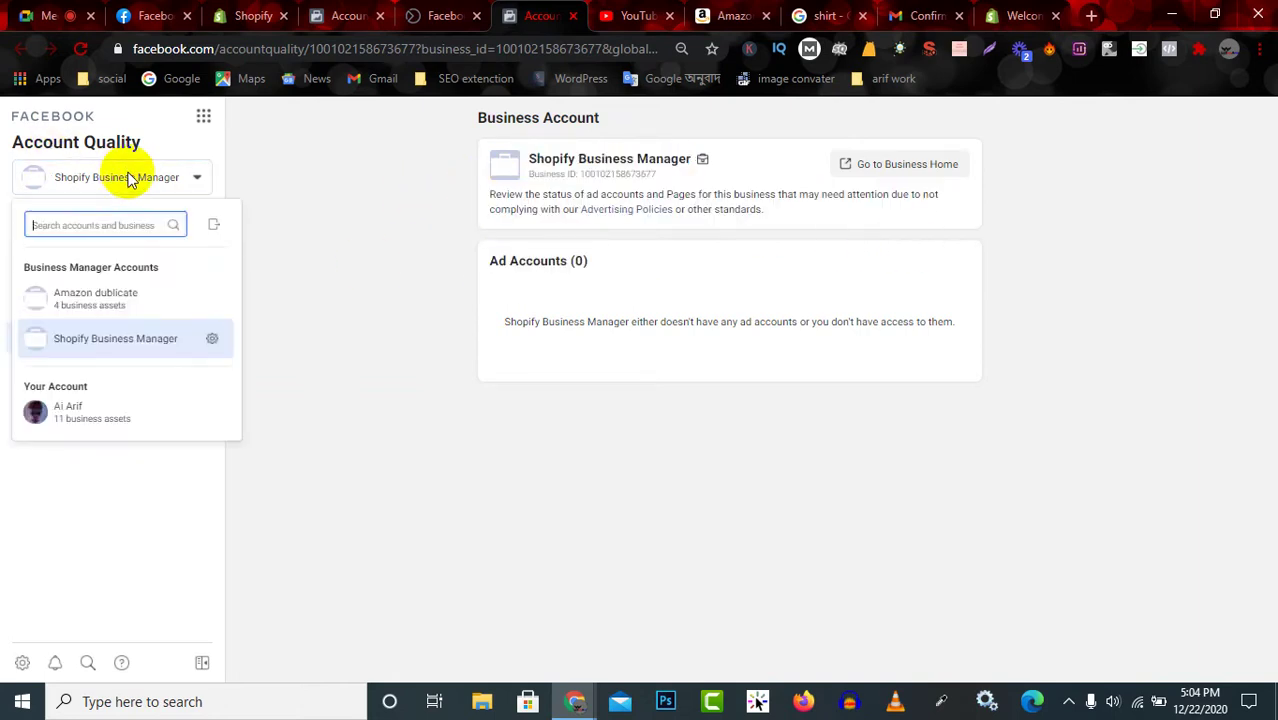
pyautogui.click(160, 303)
pyautogui.click(425, 15)
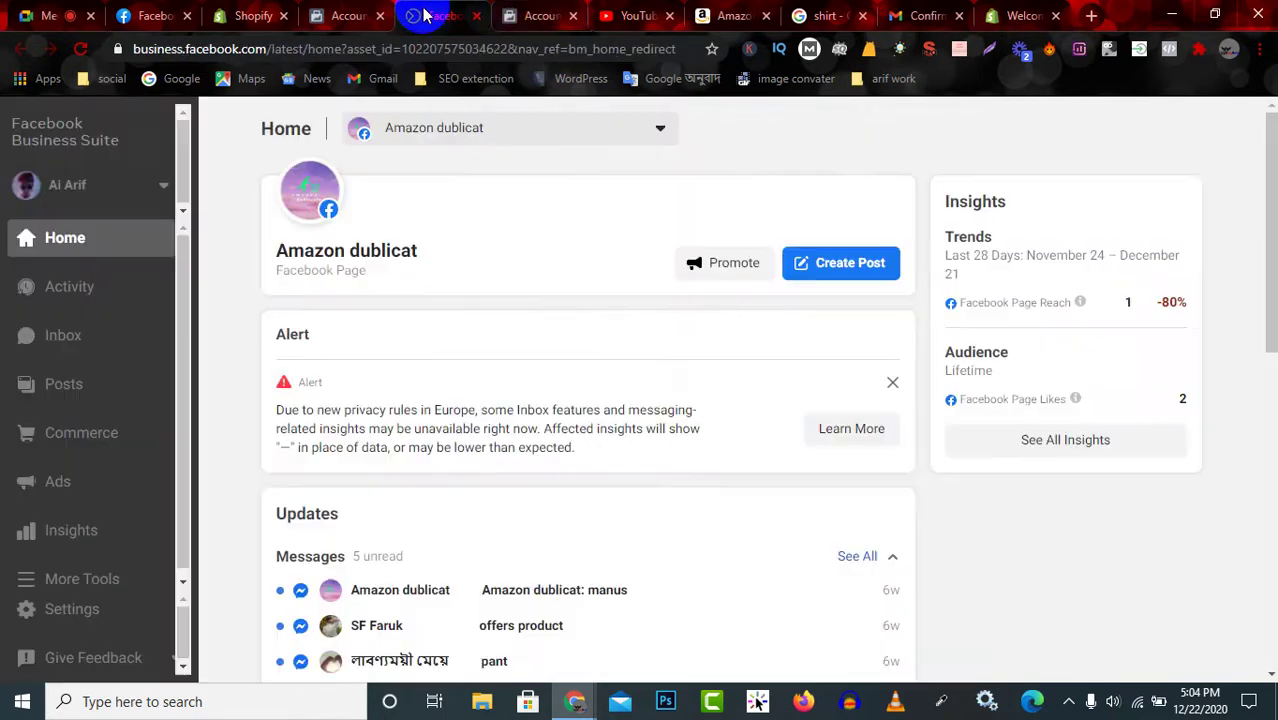
pyautogui.click(540, 15)
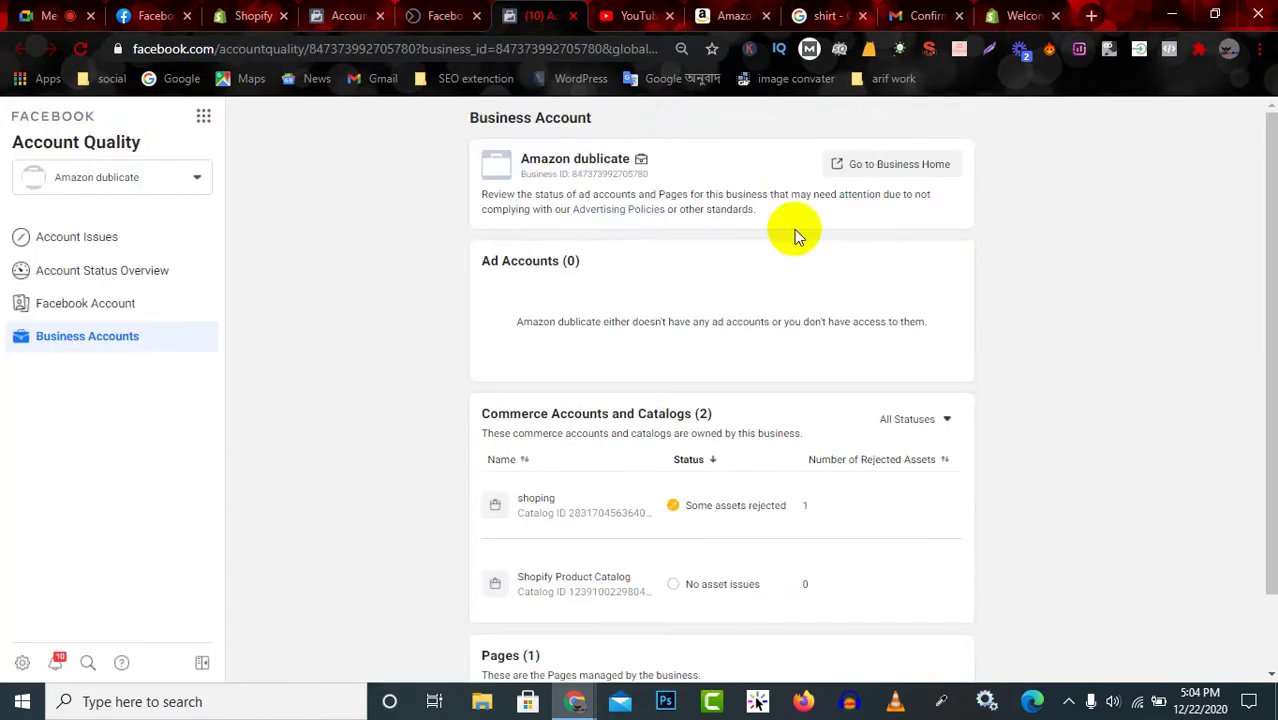
pyautogui.scroll(-1, 720, 455)
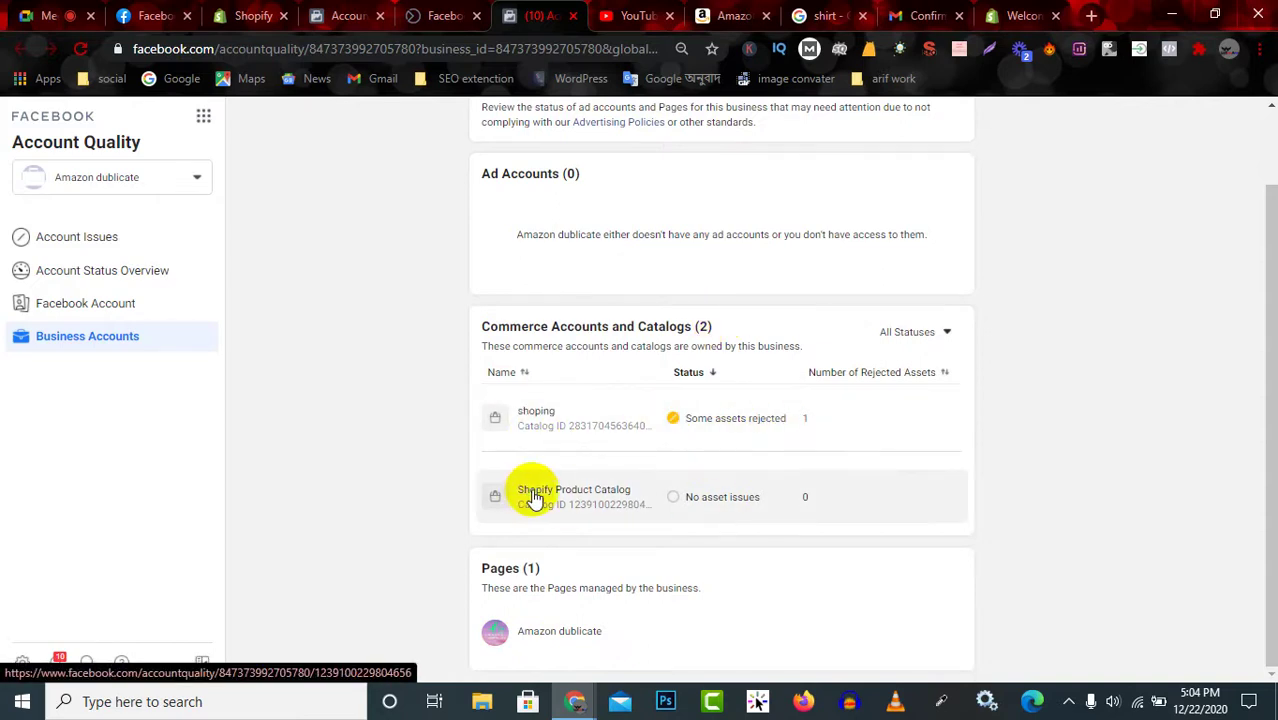
pyautogui.click(570, 494)
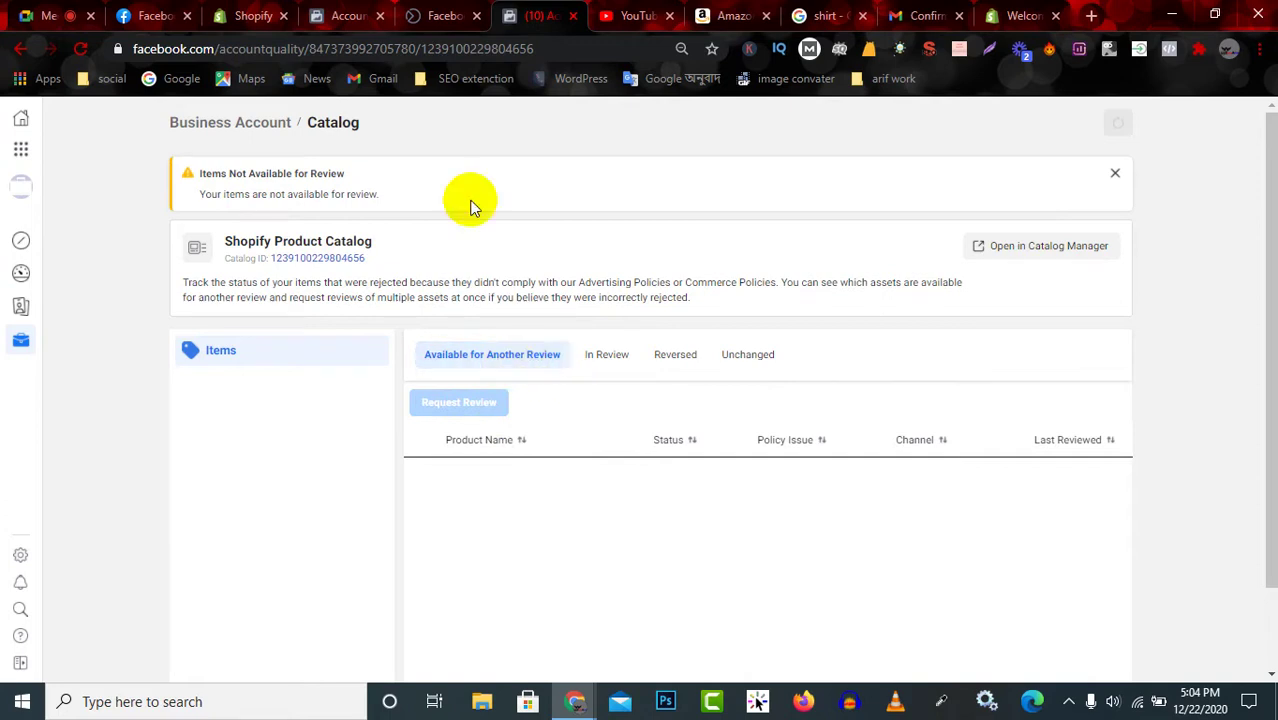
pyautogui.click(243, 9)
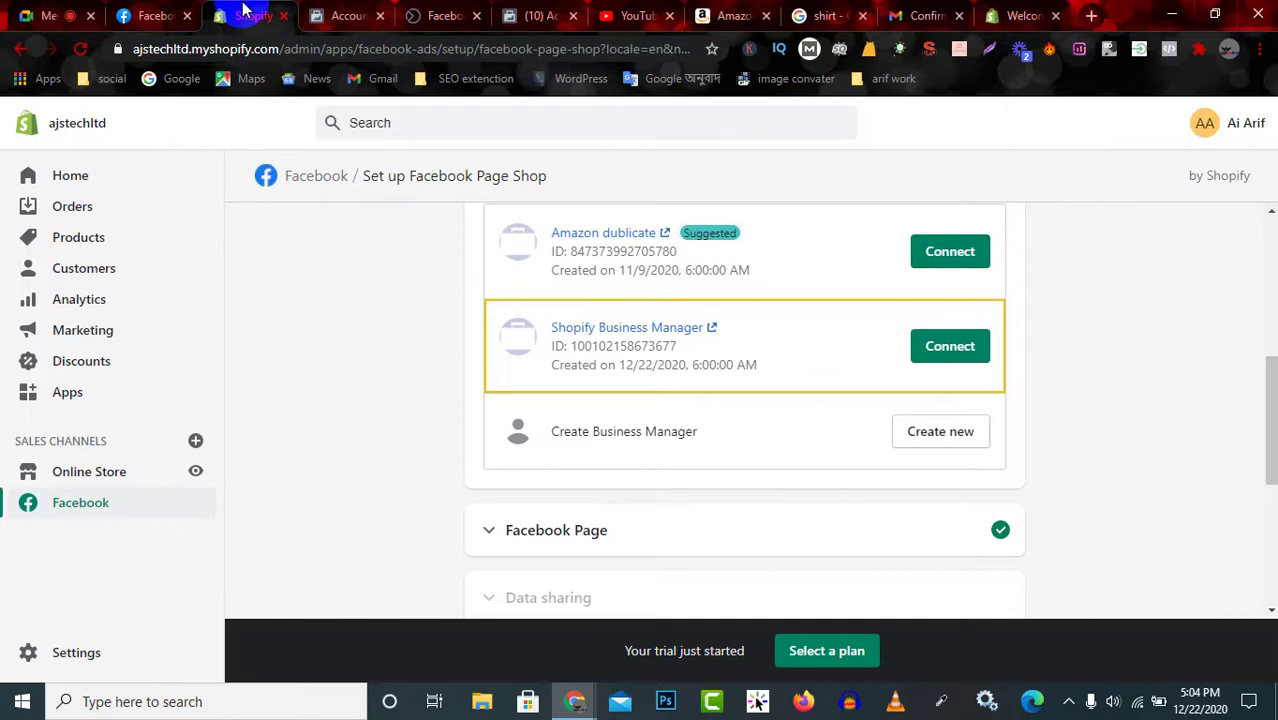
pyautogui.click(970, 352)
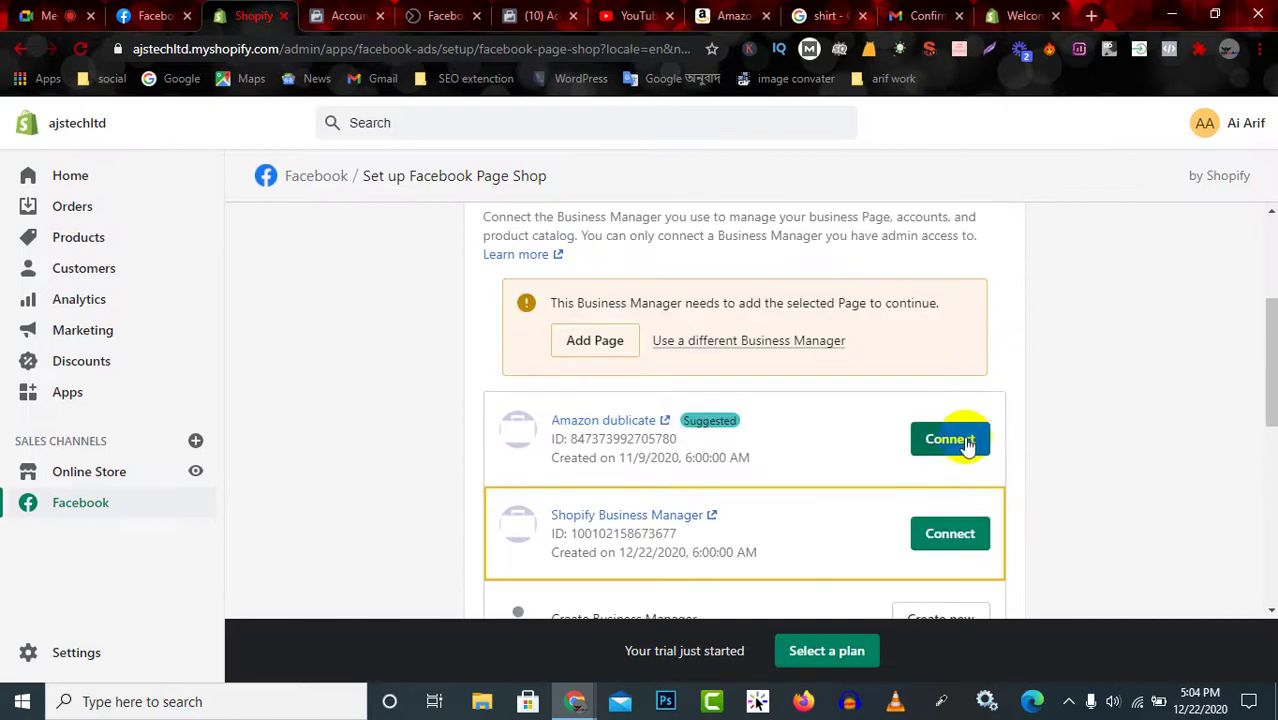
# Try adding the selected Page to Shopify Business Manager and dismiss the connection failure.
pyautogui.click(962, 538)
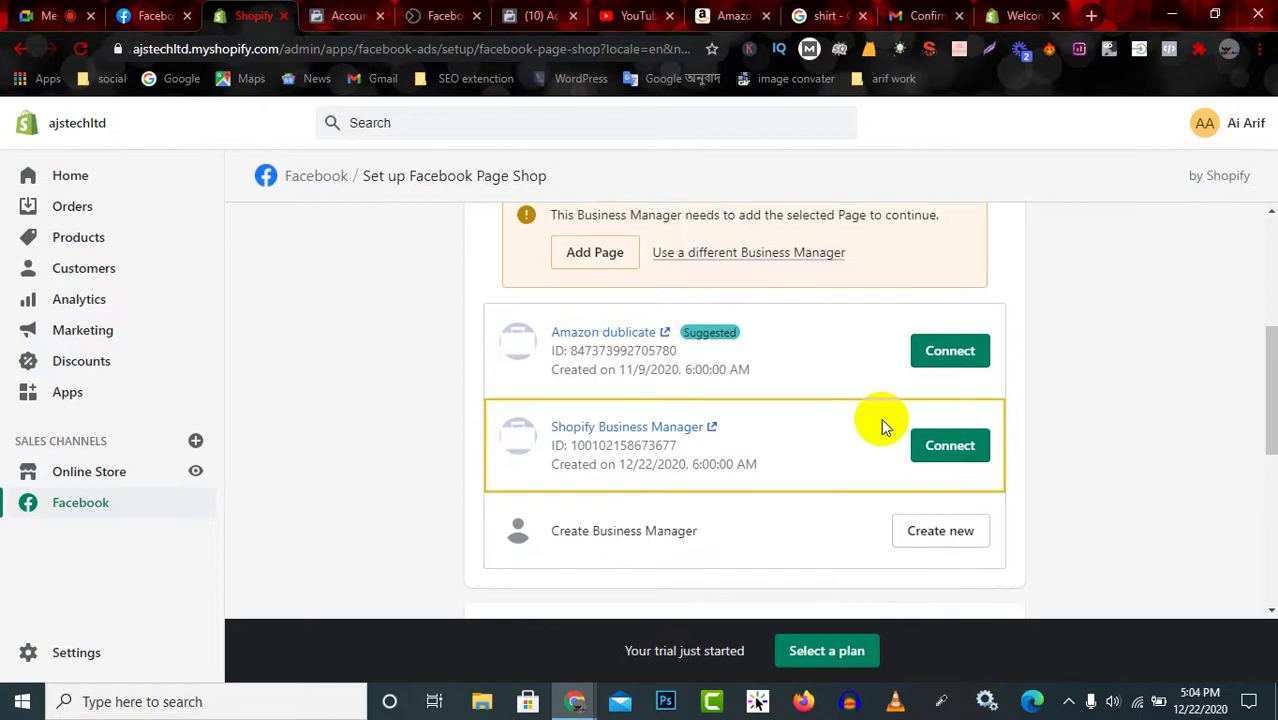
pyautogui.moveTo(549, 303); pyautogui.dragTo(940, 310)
pyautogui.click(592, 341)
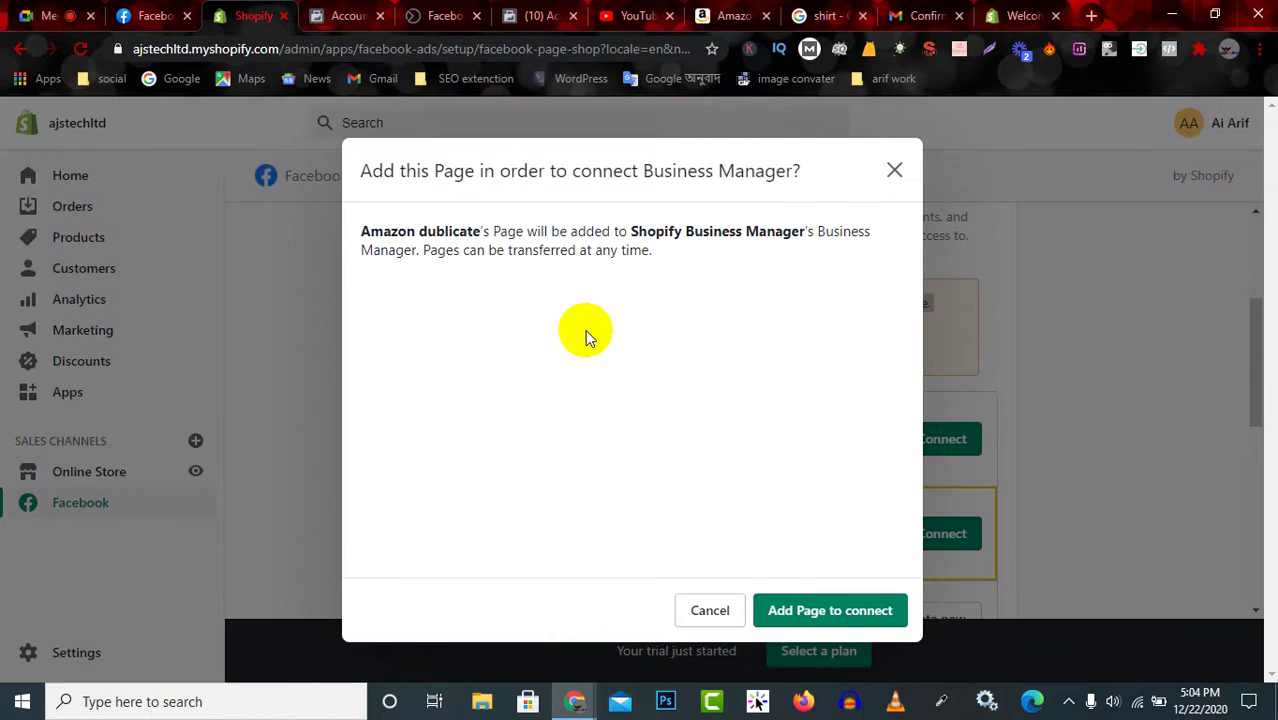
pyautogui.click(843, 612)
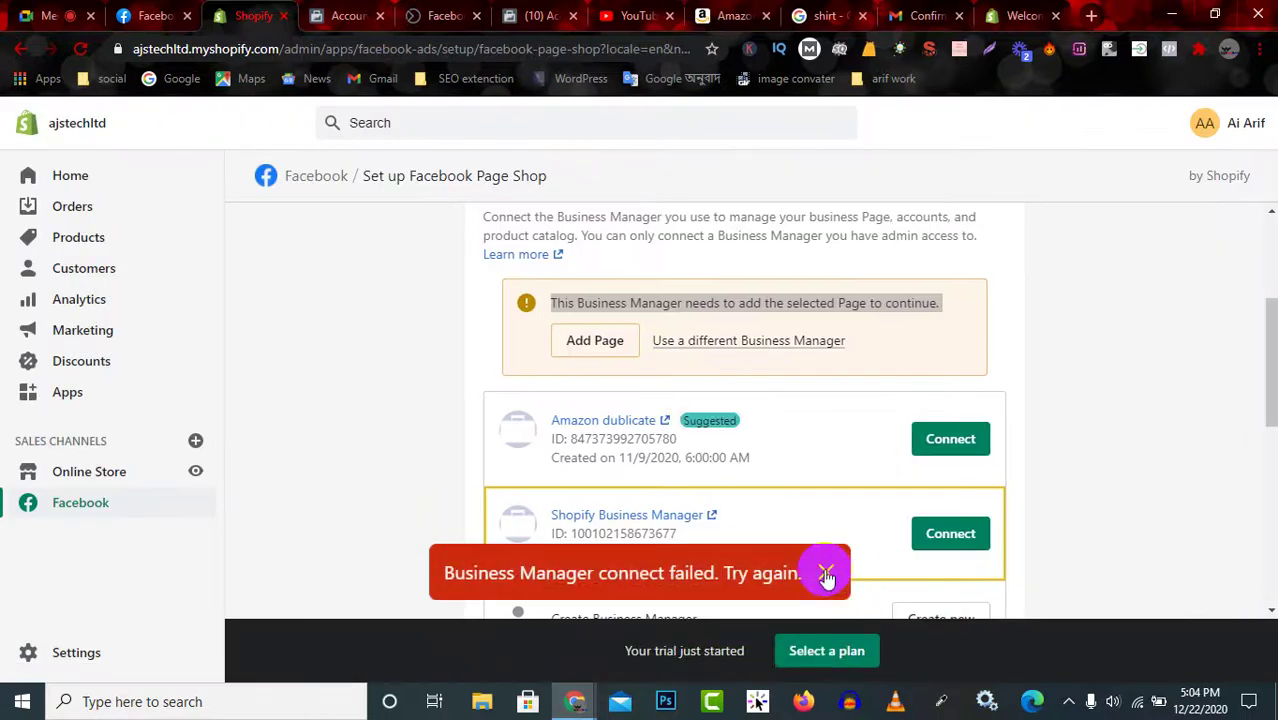
pyautogui.click(826, 575)
# Cancel the add-Page prompt and choose 'Use a different Business Manager'.
pyautogui.click(595, 340)
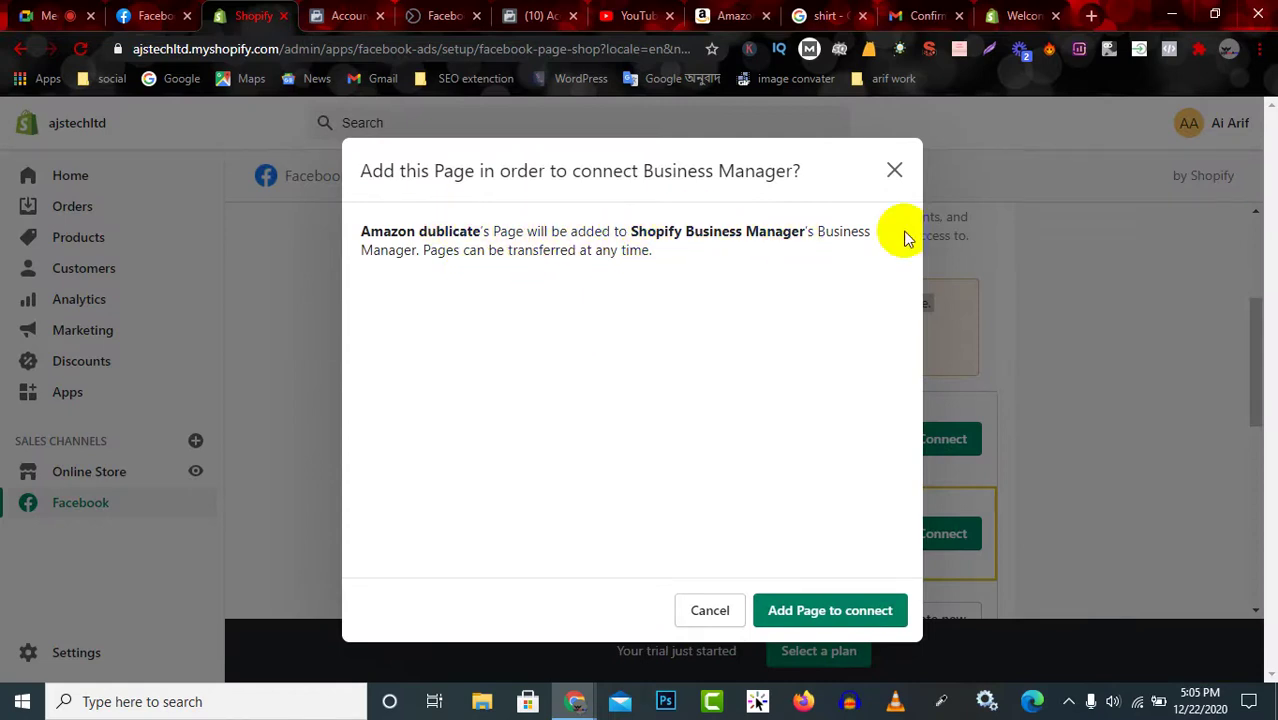
pyautogui.tripleClick(638, 325)
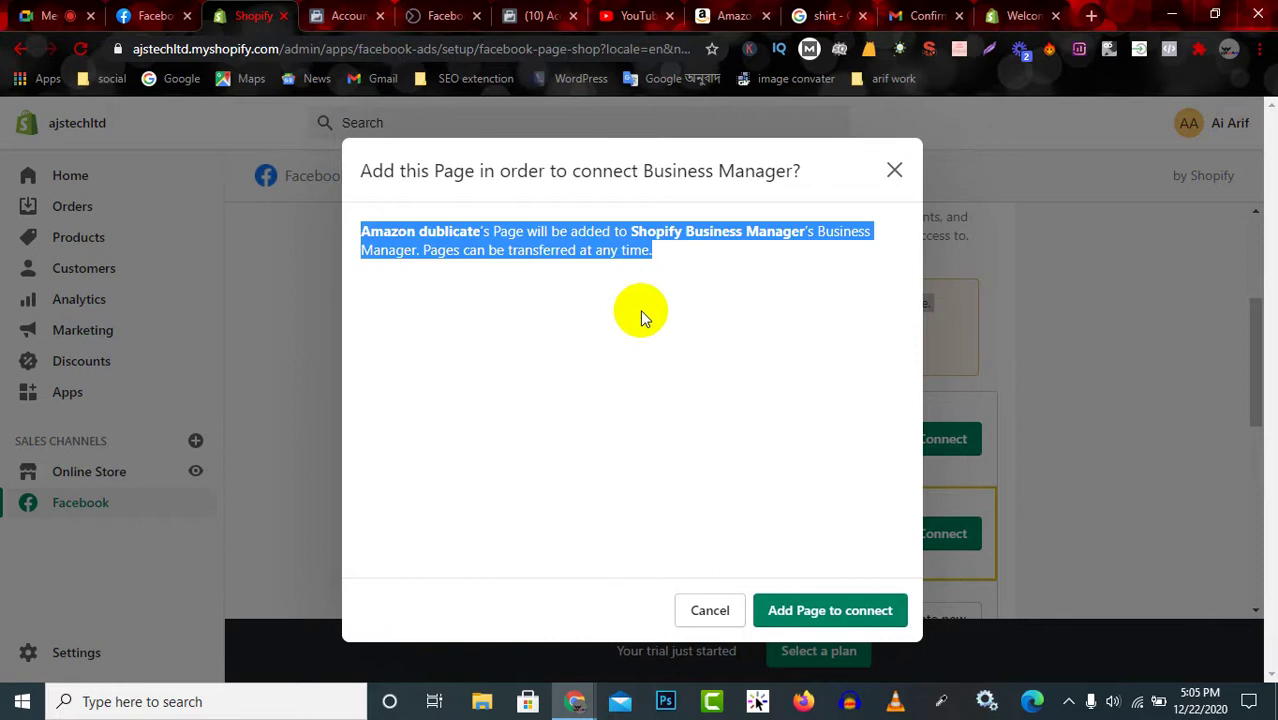
pyautogui.click(714, 235)
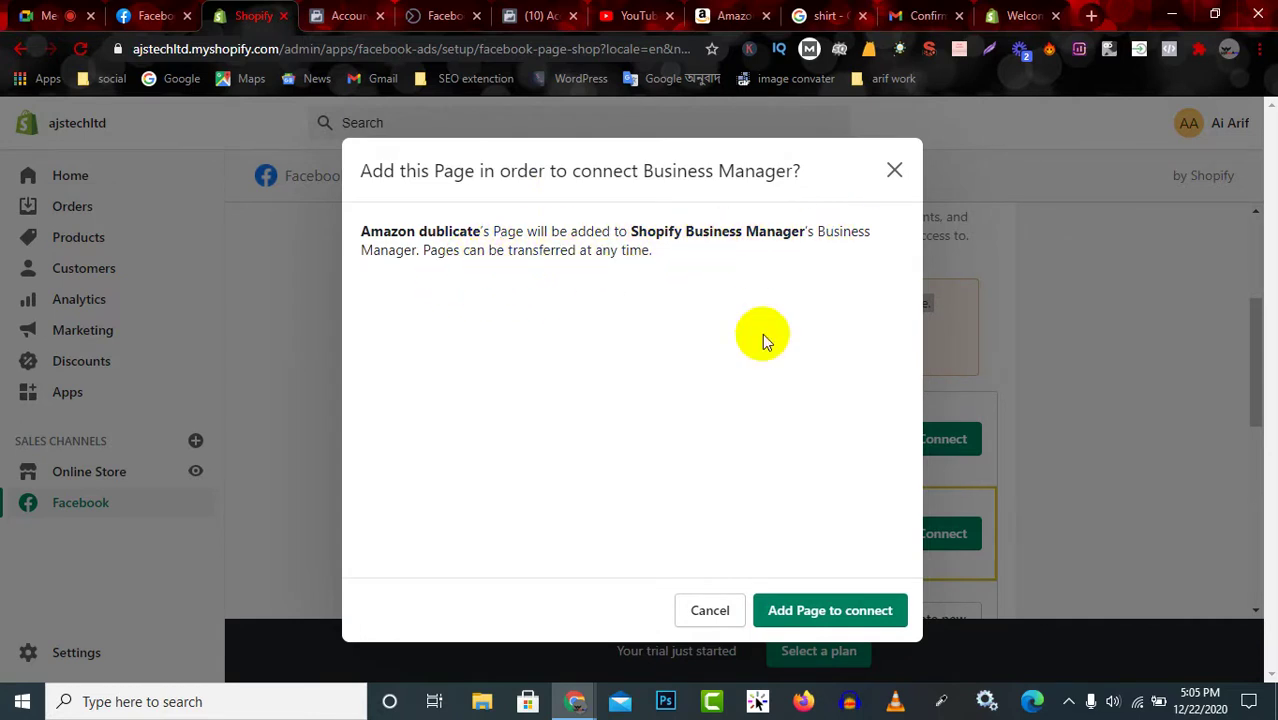
pyautogui.click(700, 609)
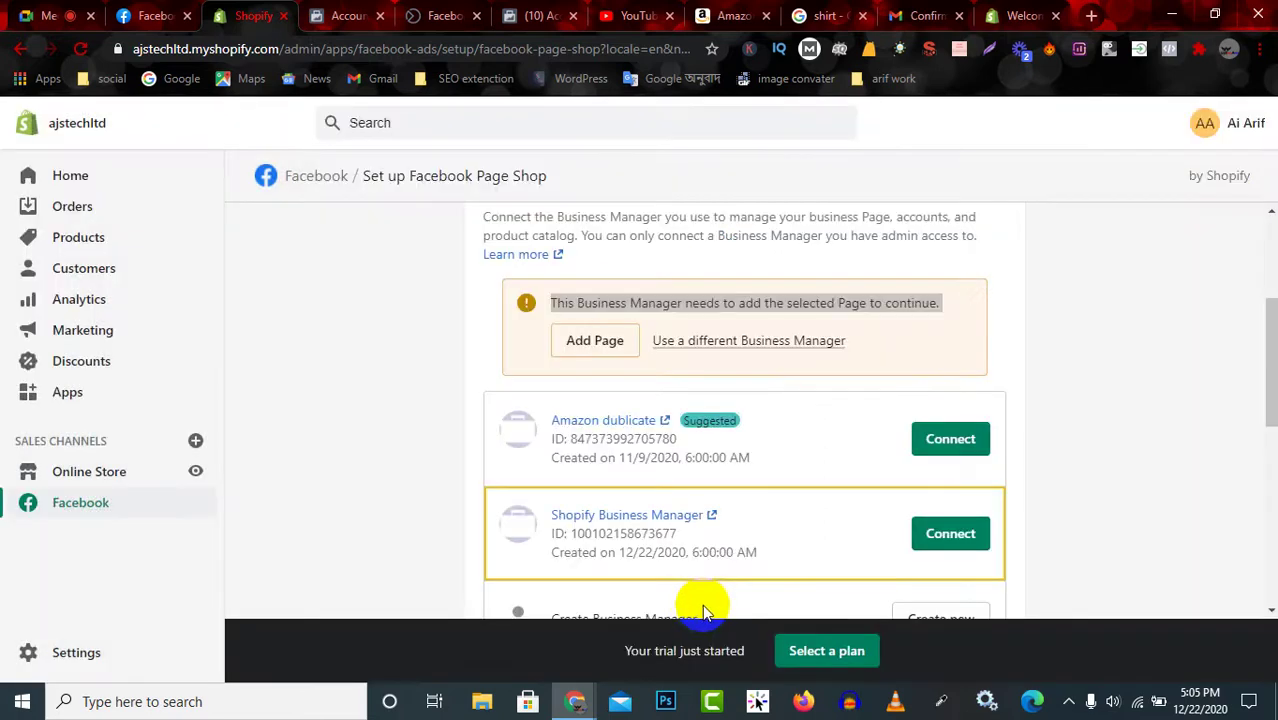
pyautogui.click(756, 340)
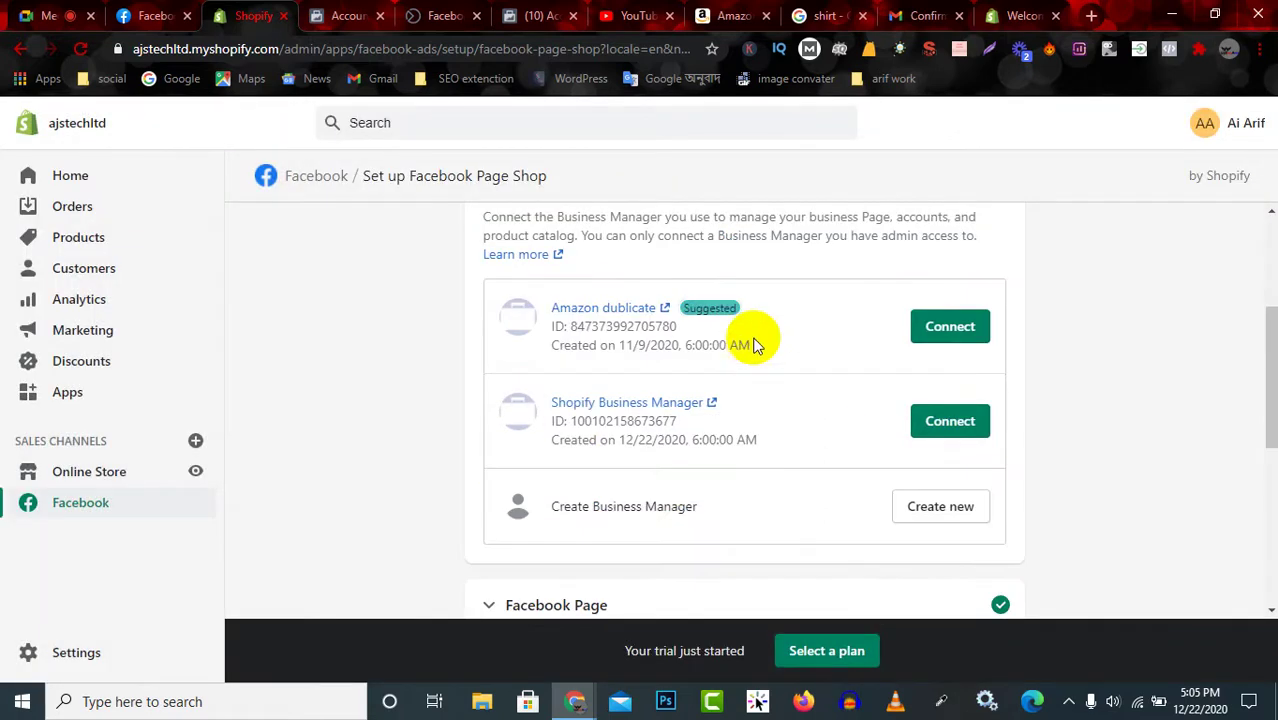
# Connect the Amazon dublicate Business Manager, check the Facebook tabs, then return to Shopify.
pyautogui.click(963, 325)
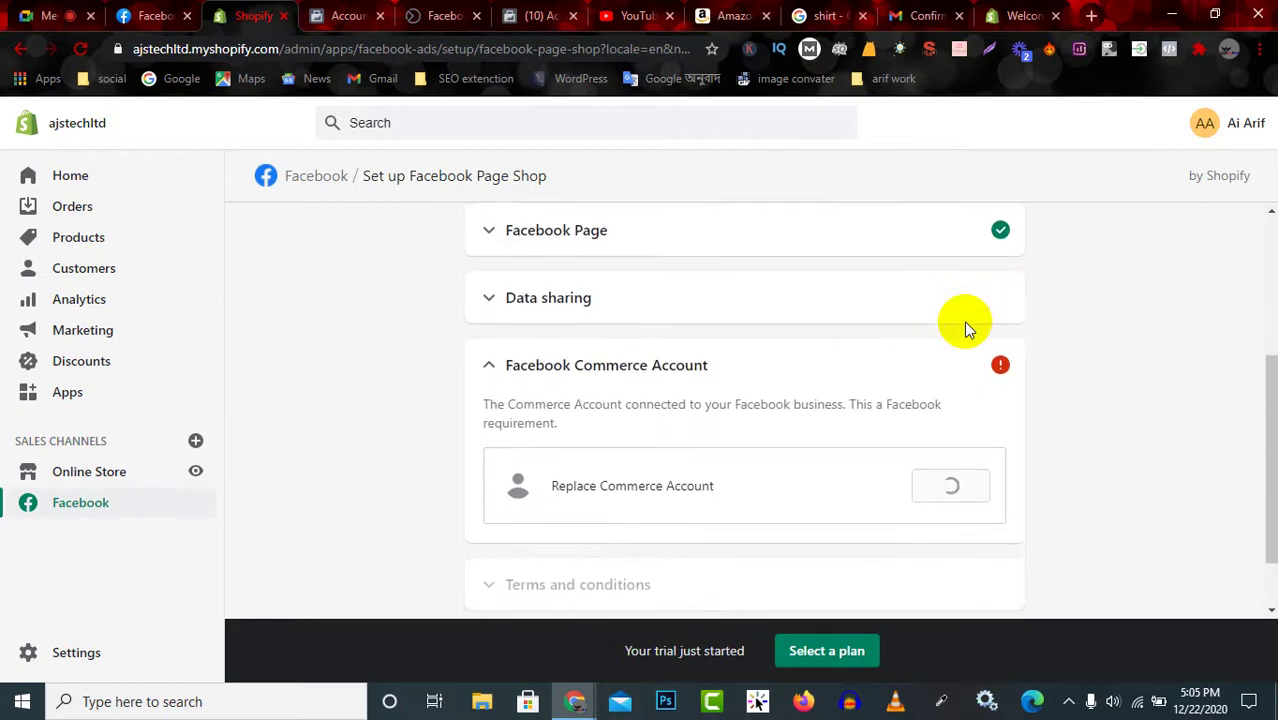
pyautogui.scroll(2, 760, 378)
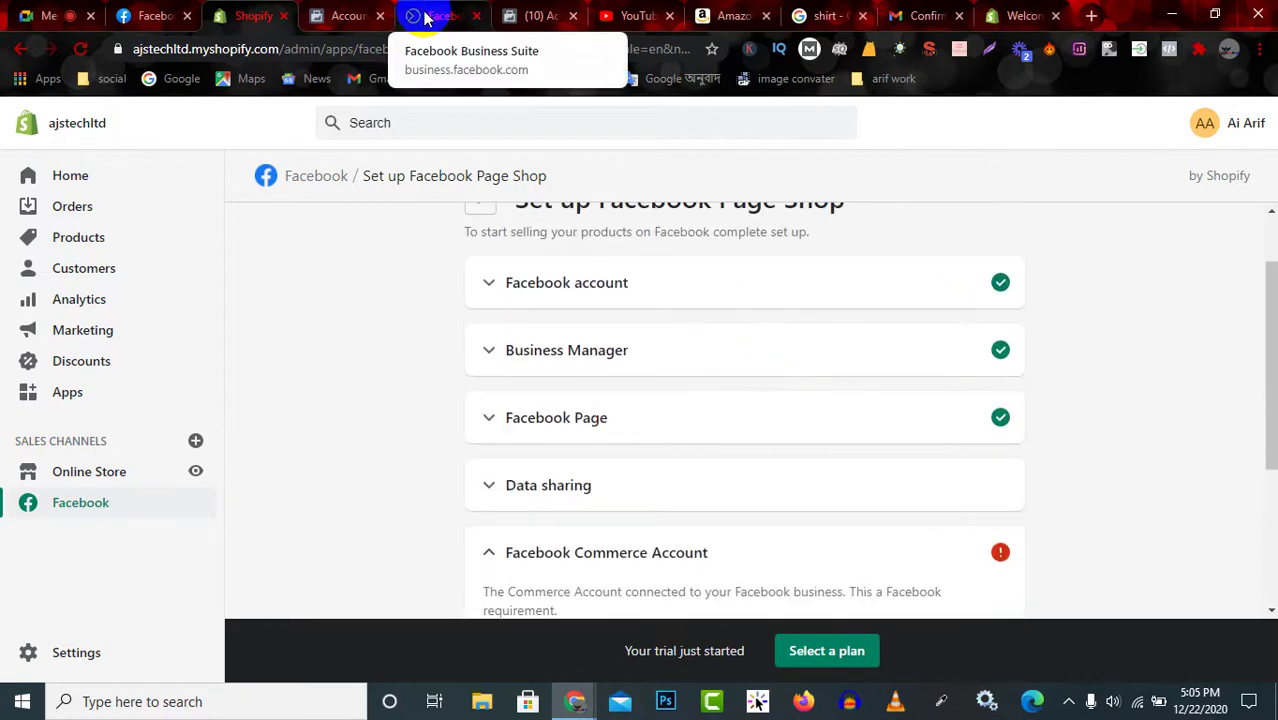
pyautogui.click(345, 16)
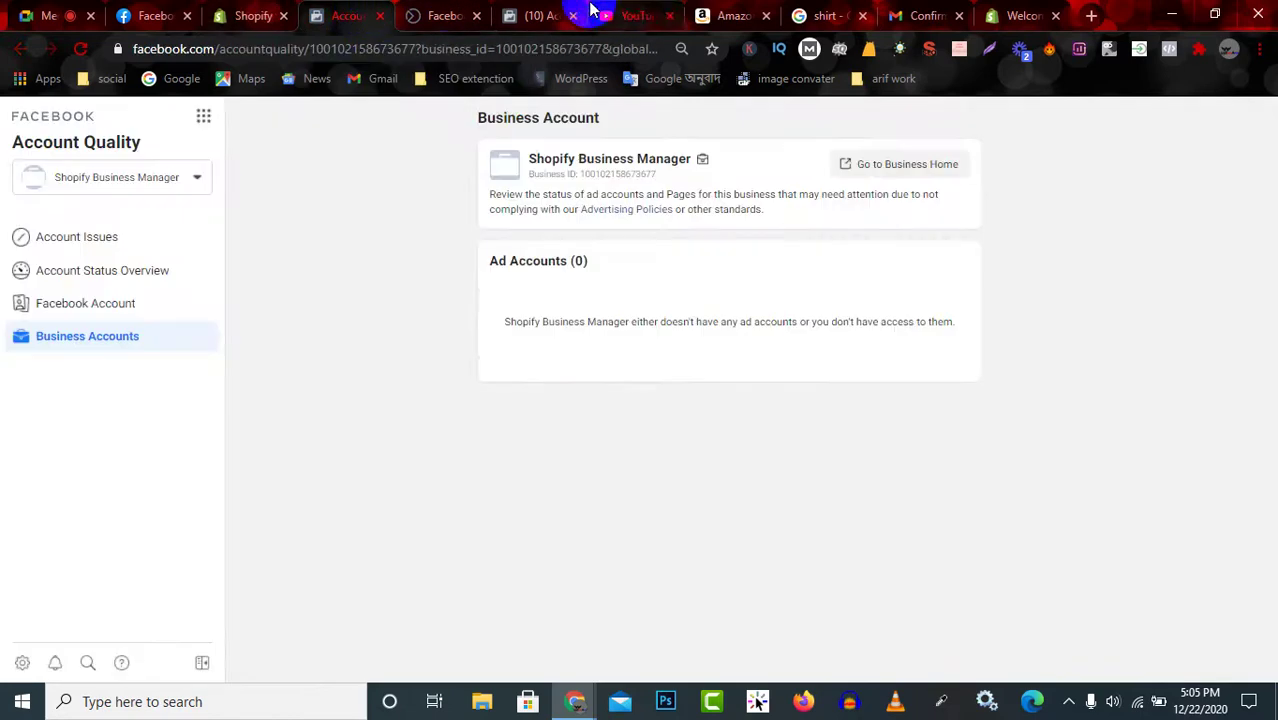
pyautogui.click(440, 14)
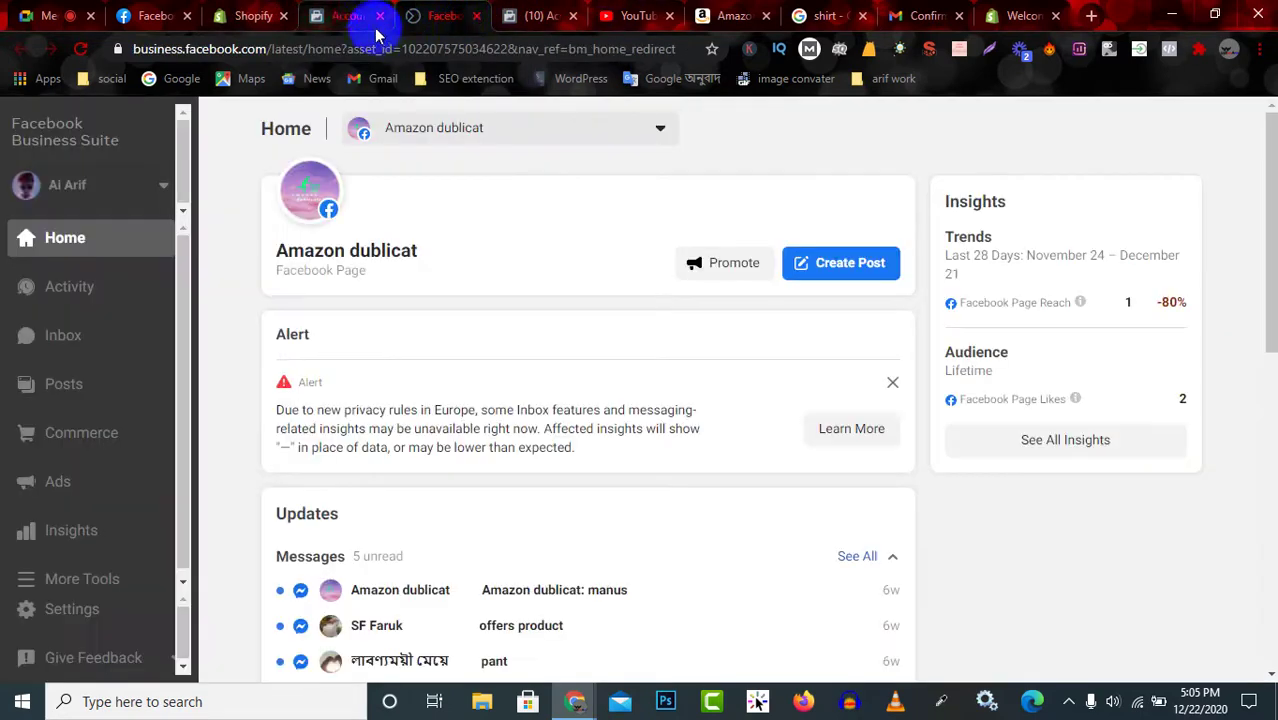
pyautogui.click(528, 16)
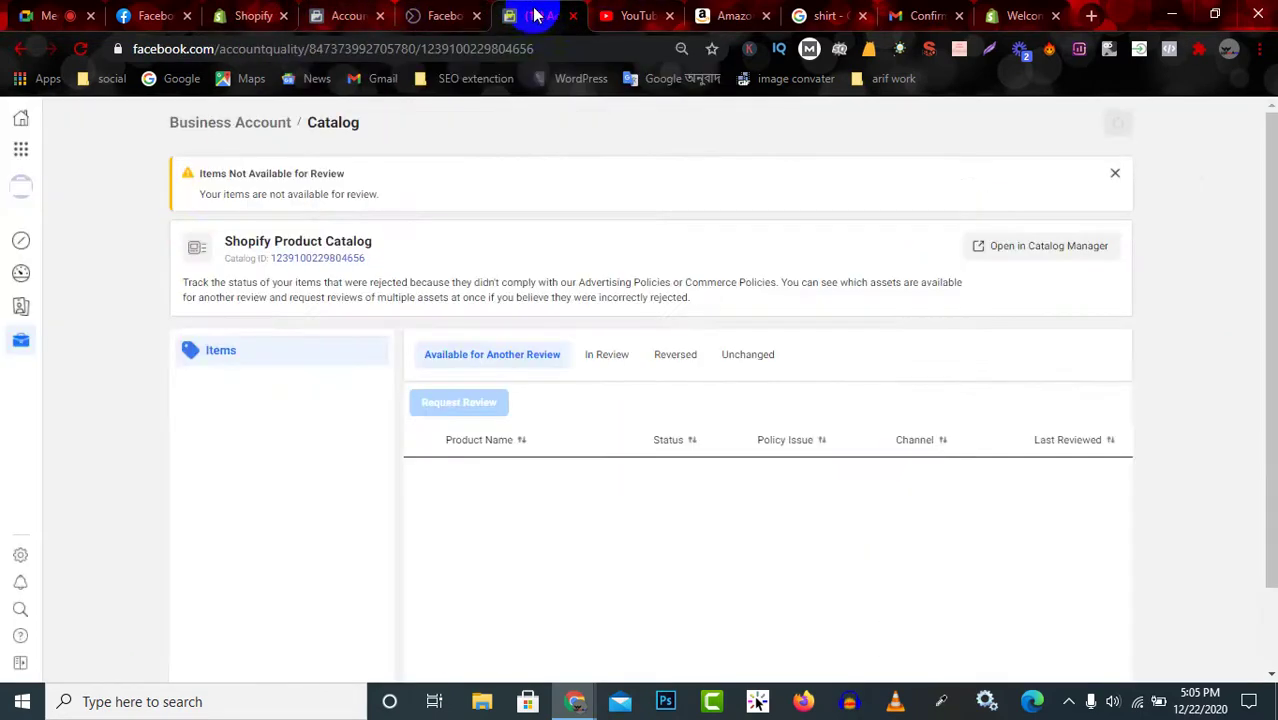
pyautogui.click(325, 15)
pyautogui.click(259, 16)
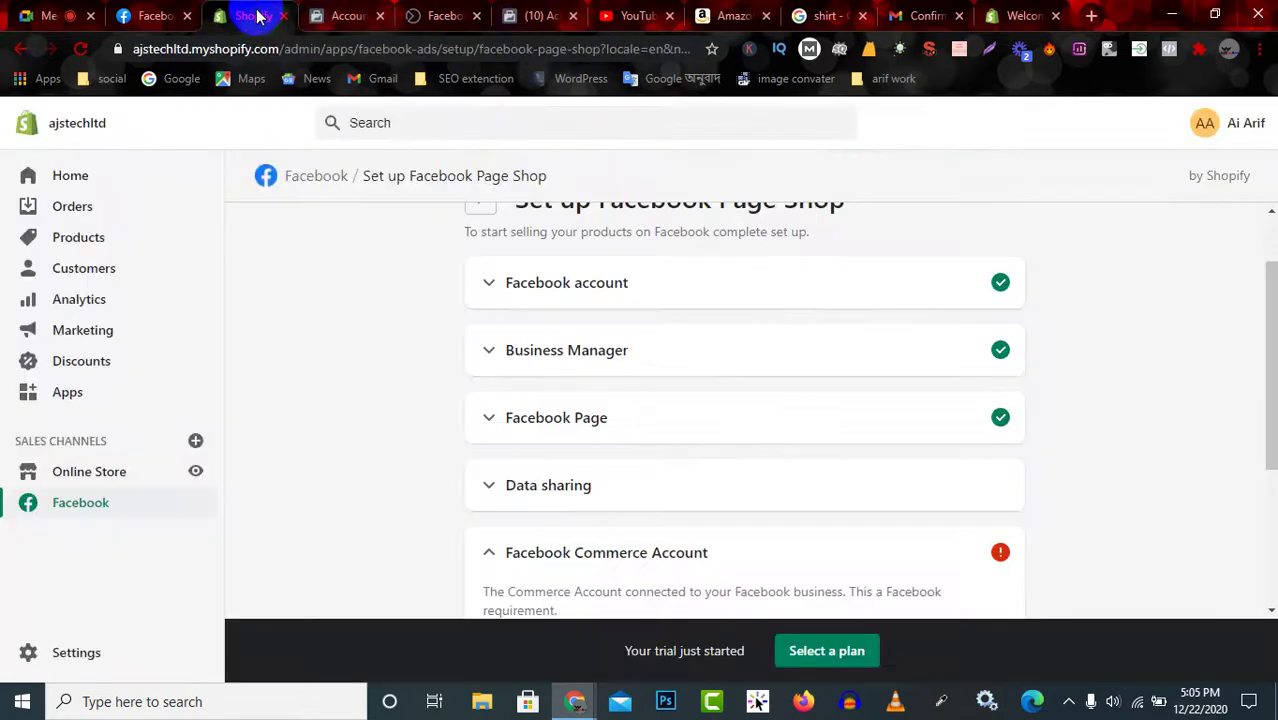
# Expand the Data sharing step and skip customer data sharing.
pyautogui.click(719, 486)
pyautogui.scroll(-5, 850, 500)
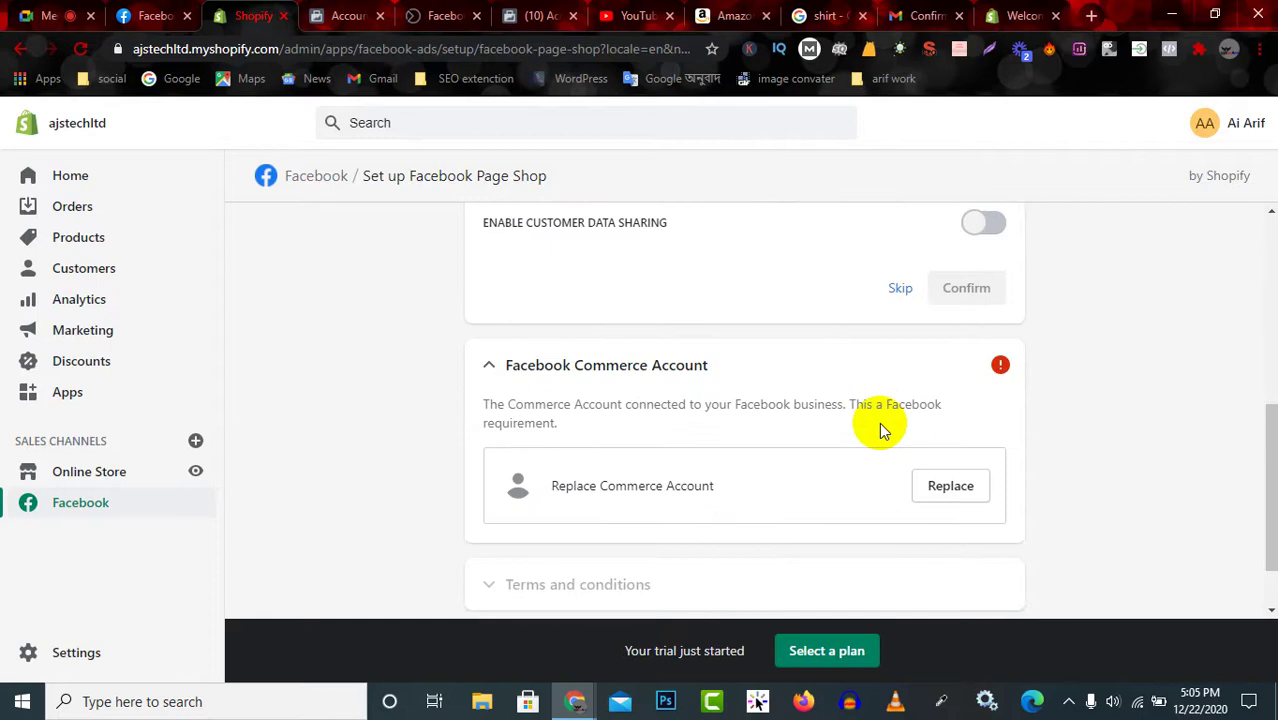
pyautogui.scroll(1, 880, 380)
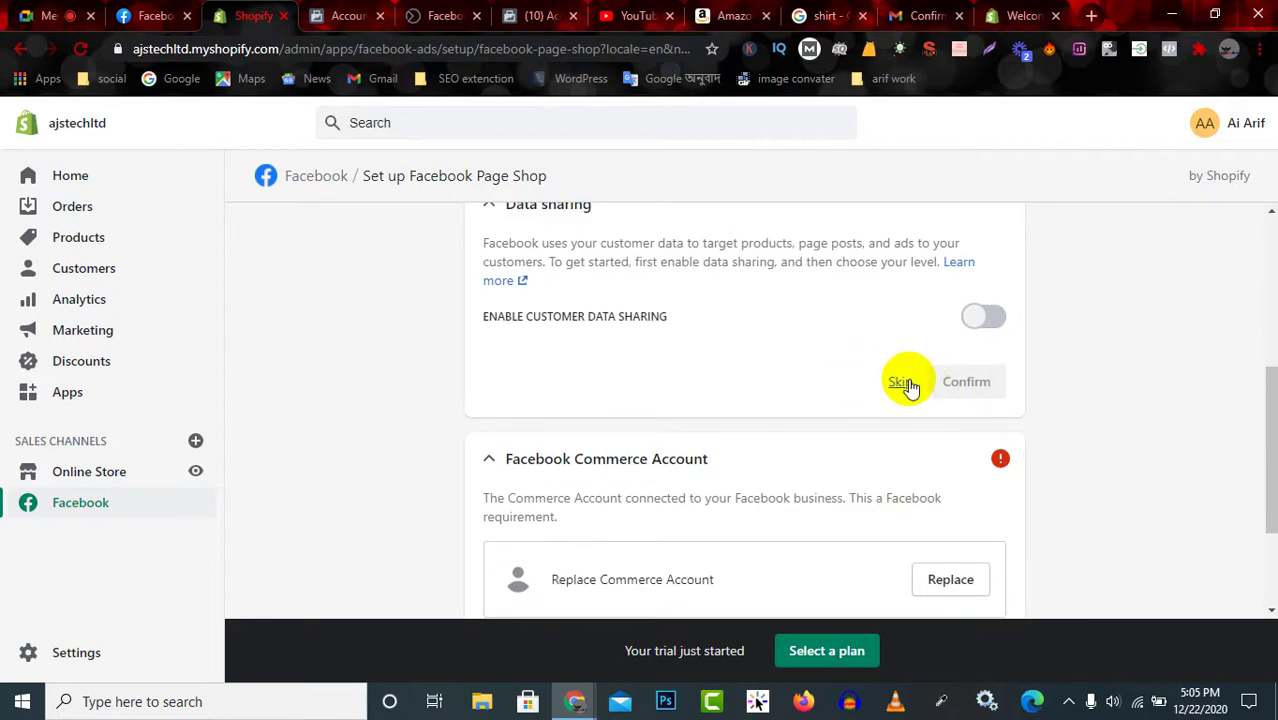
pyautogui.click(906, 383)
# Replace the Facebook Commerce Account and confirm the replacement.
pyautogui.scroll(1, 650, 300)
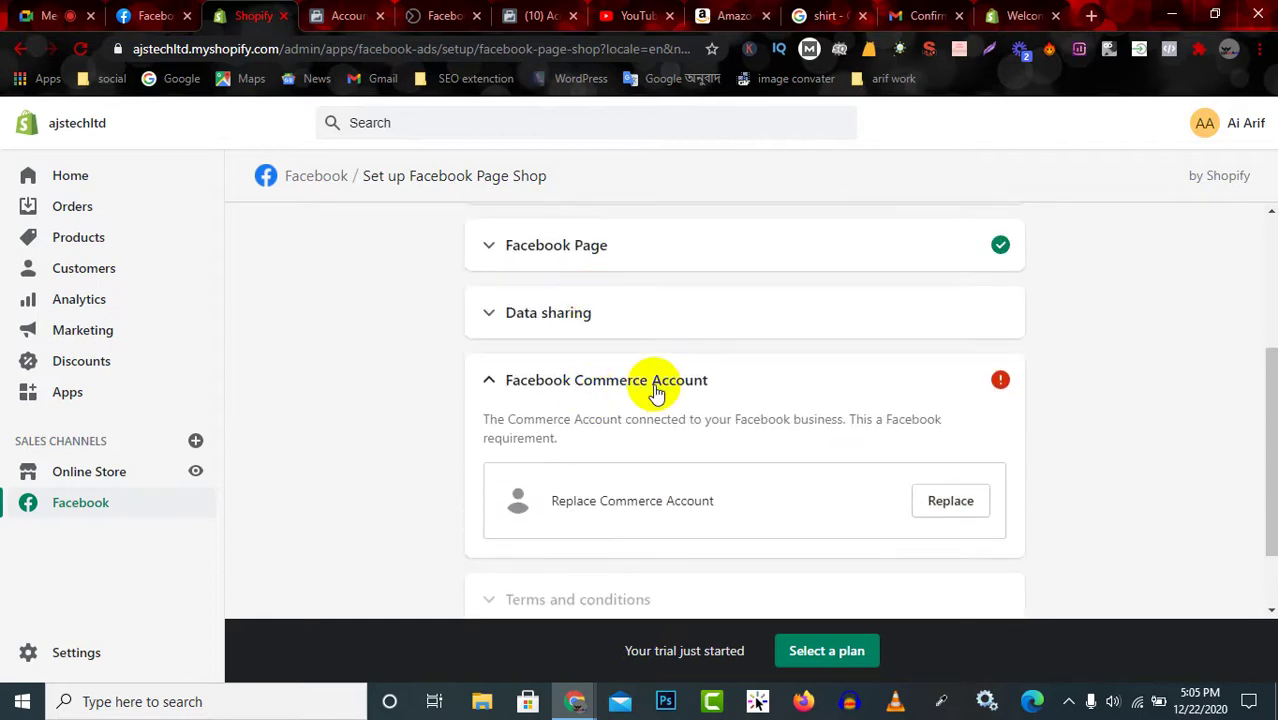
pyautogui.click(953, 502)
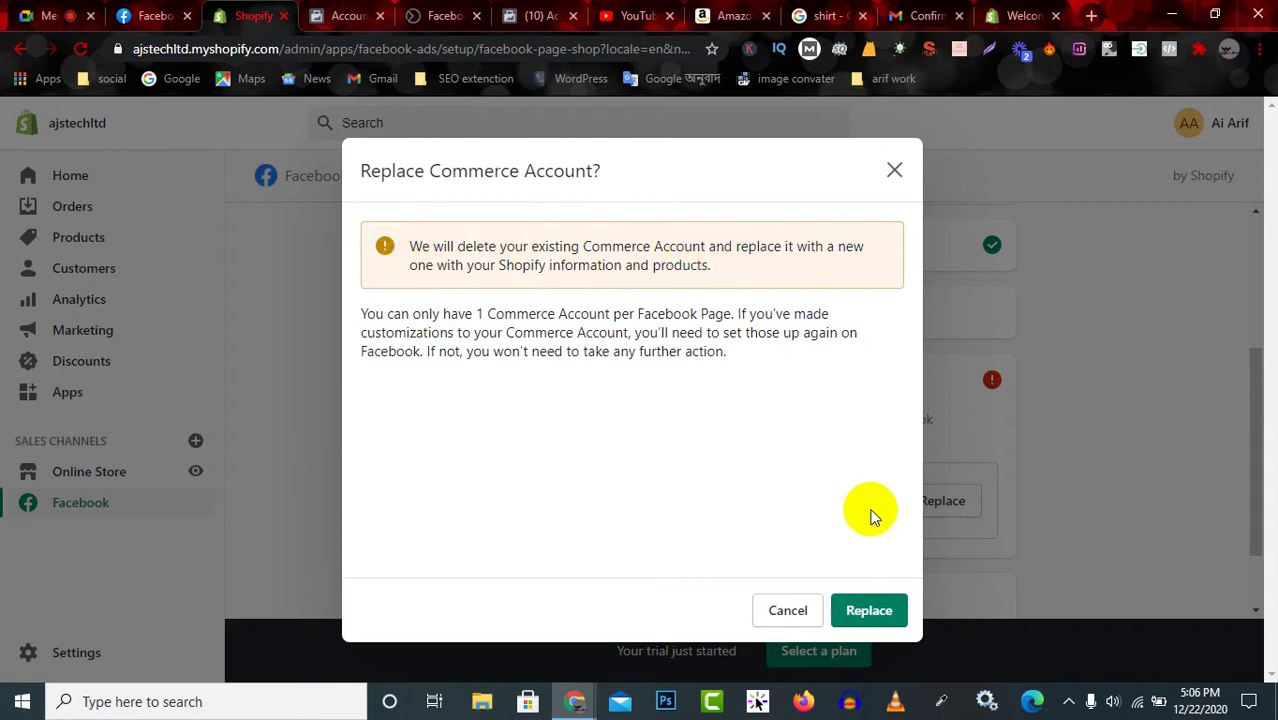
pyautogui.click(862, 614)
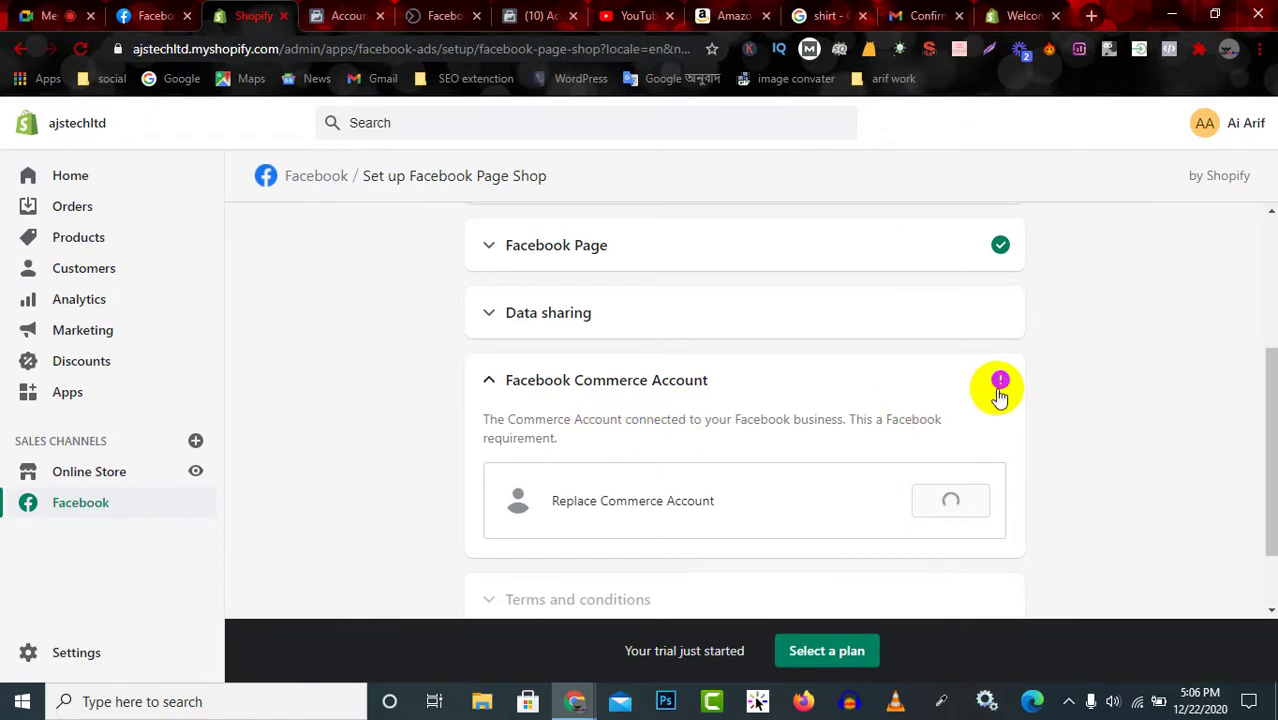
pyautogui.scroll(-1, 730, 470)
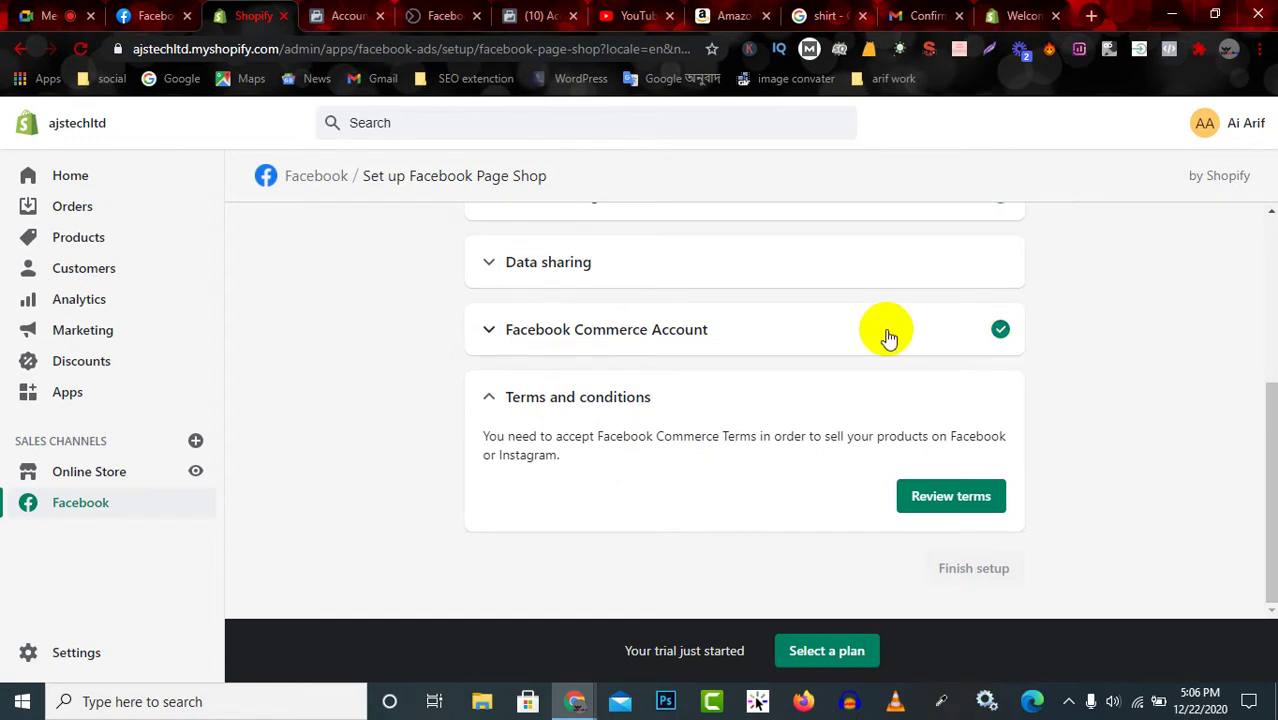
# Expand the Commerce Account details showing Shopify Commerce Account syncing to Shopify Product Catalog.
pyautogui.scroll(4, 656, 263)
pyautogui.scroll(-4, 780, 300)
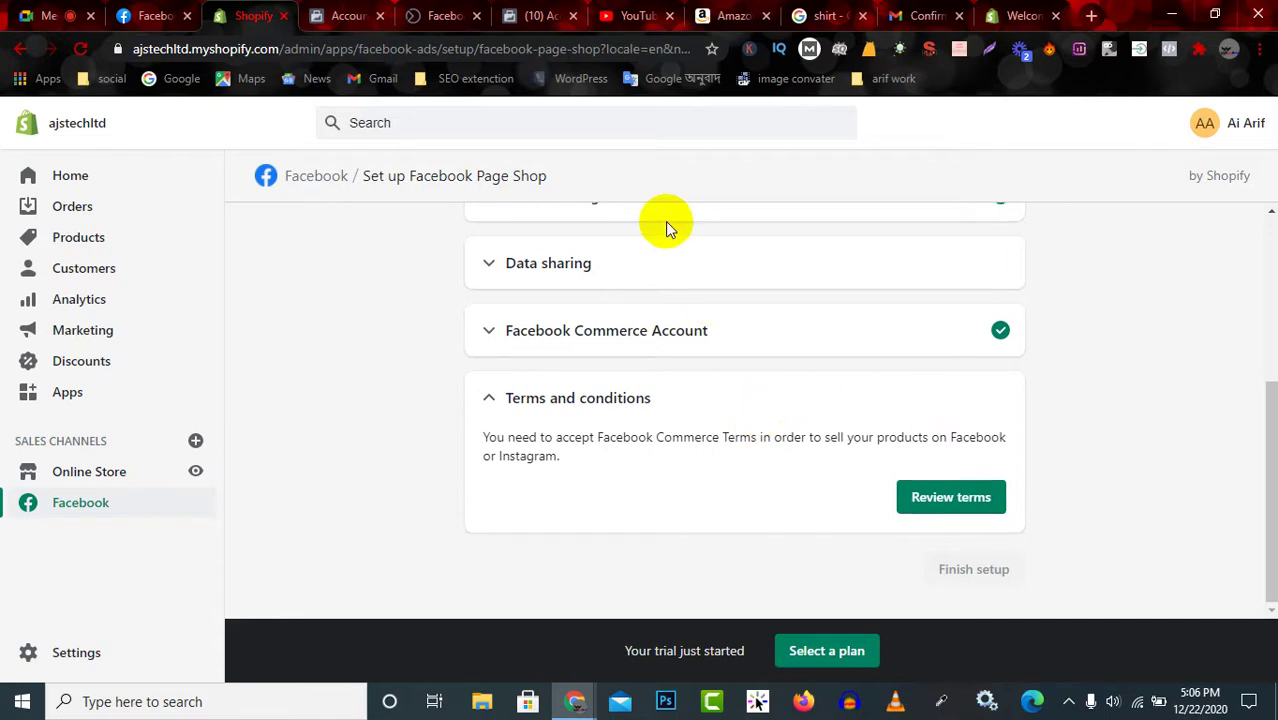
pyautogui.scroll(1, 665, 225)
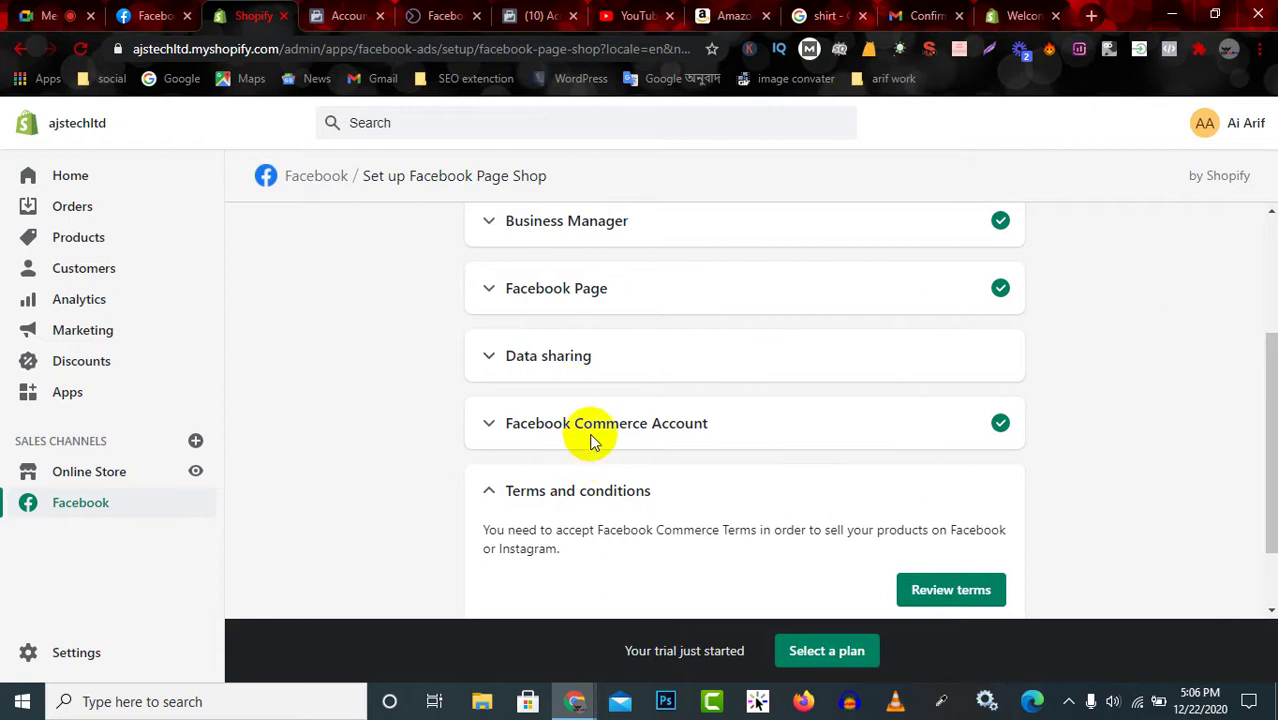
pyautogui.click(840, 424)
pyautogui.scroll(-2, 730, 455)
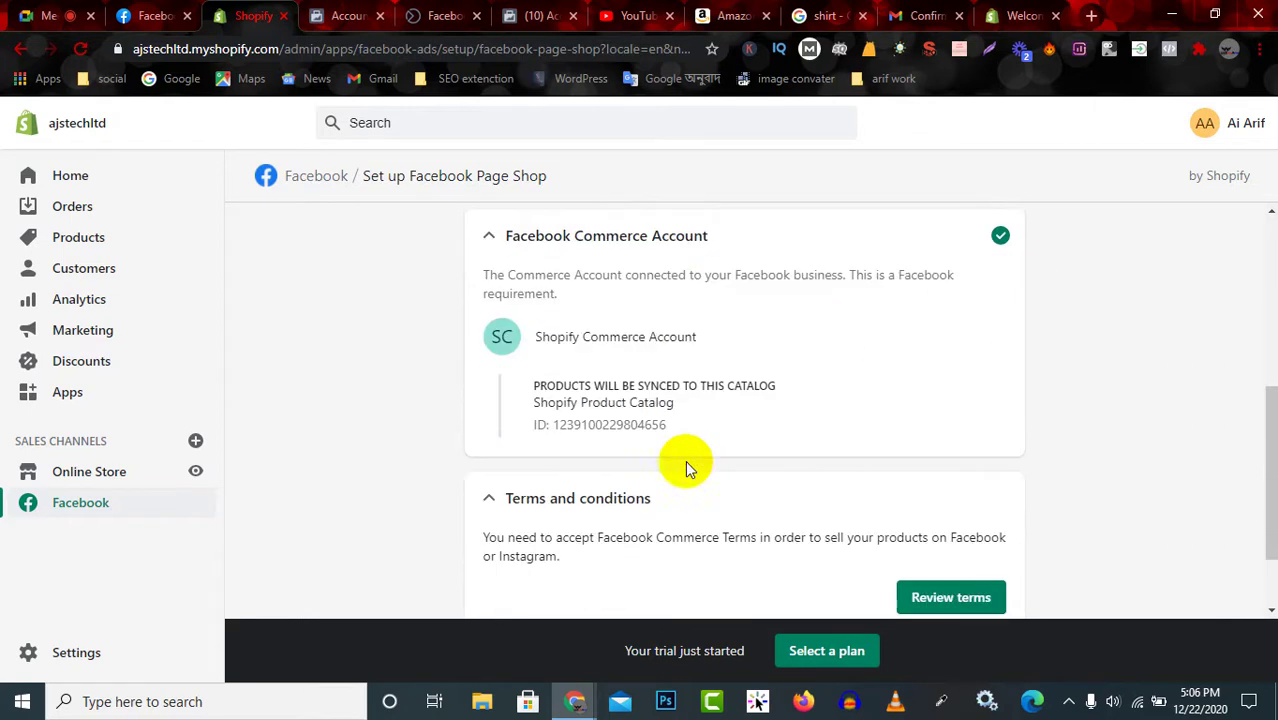
pyautogui.moveTo(511, 392); pyautogui.dragTo(817, 388)
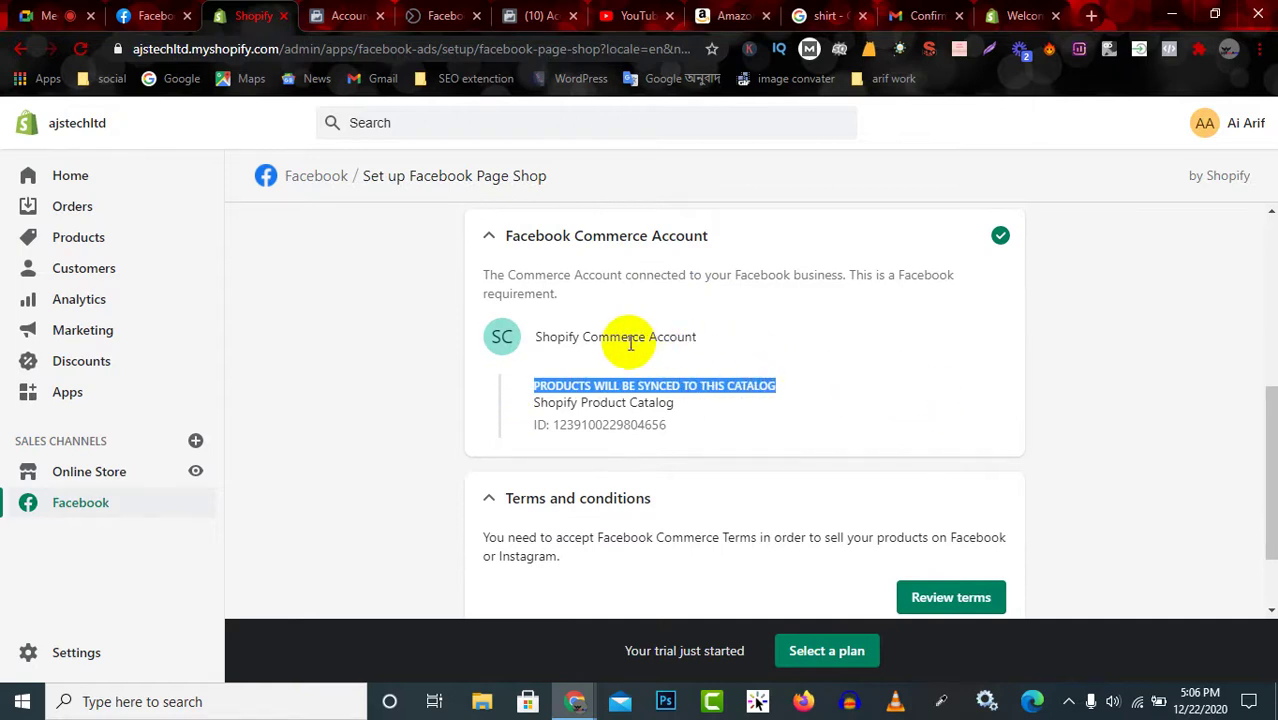
pyautogui.moveTo(533, 340); pyautogui.dragTo(699, 337)
pyautogui.click(572, 337)
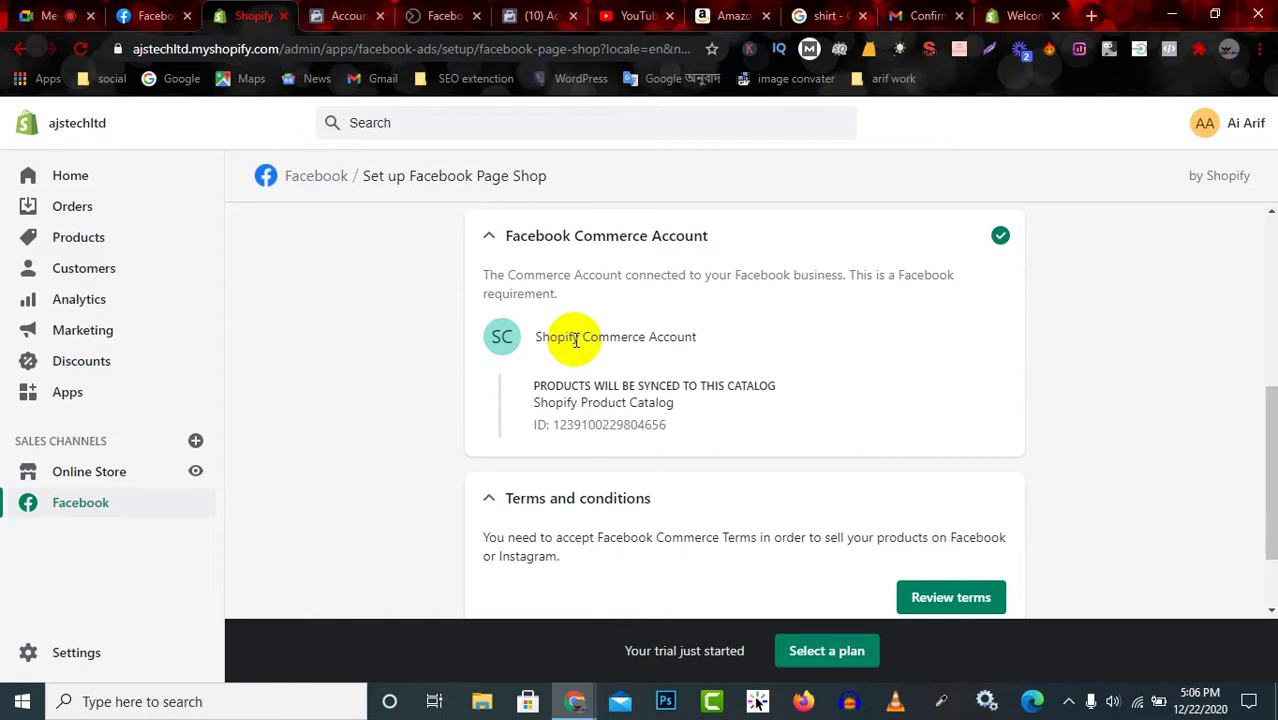
# Check the Business Suite, catalog and Account Quality tabs, then return to Shopify.
pyautogui.click(445, 15)
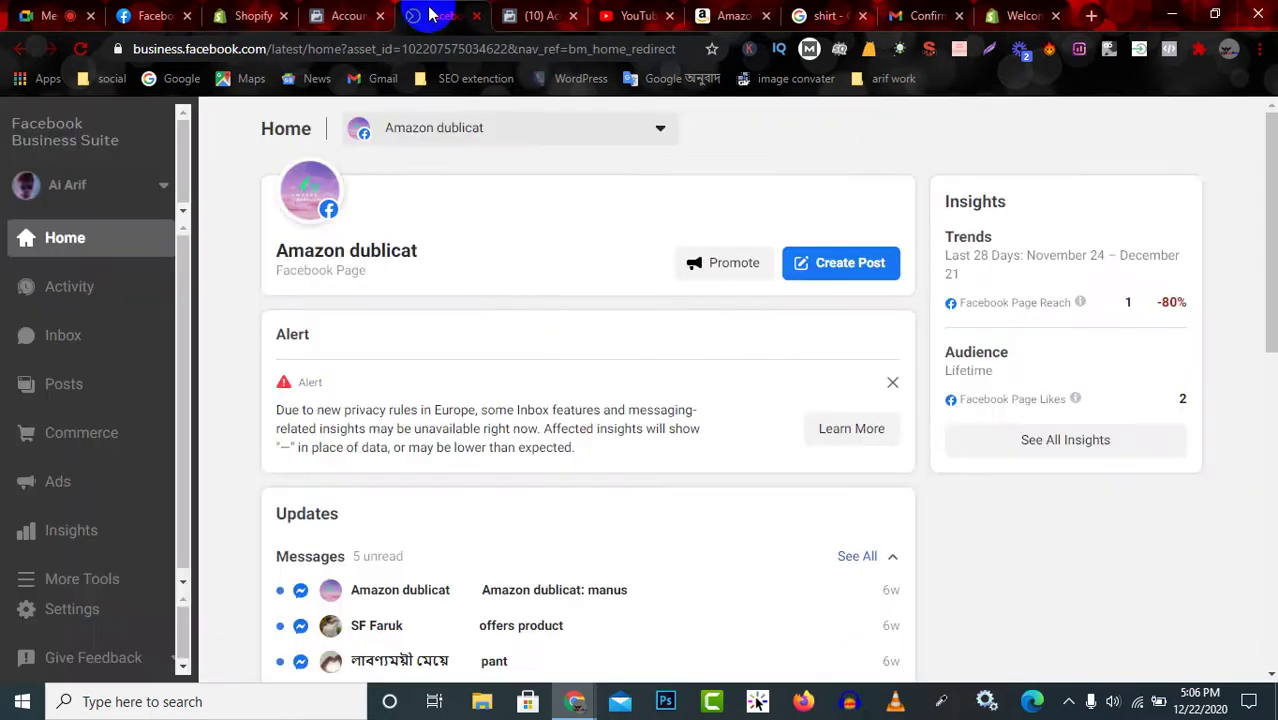
pyautogui.click(538, 15)
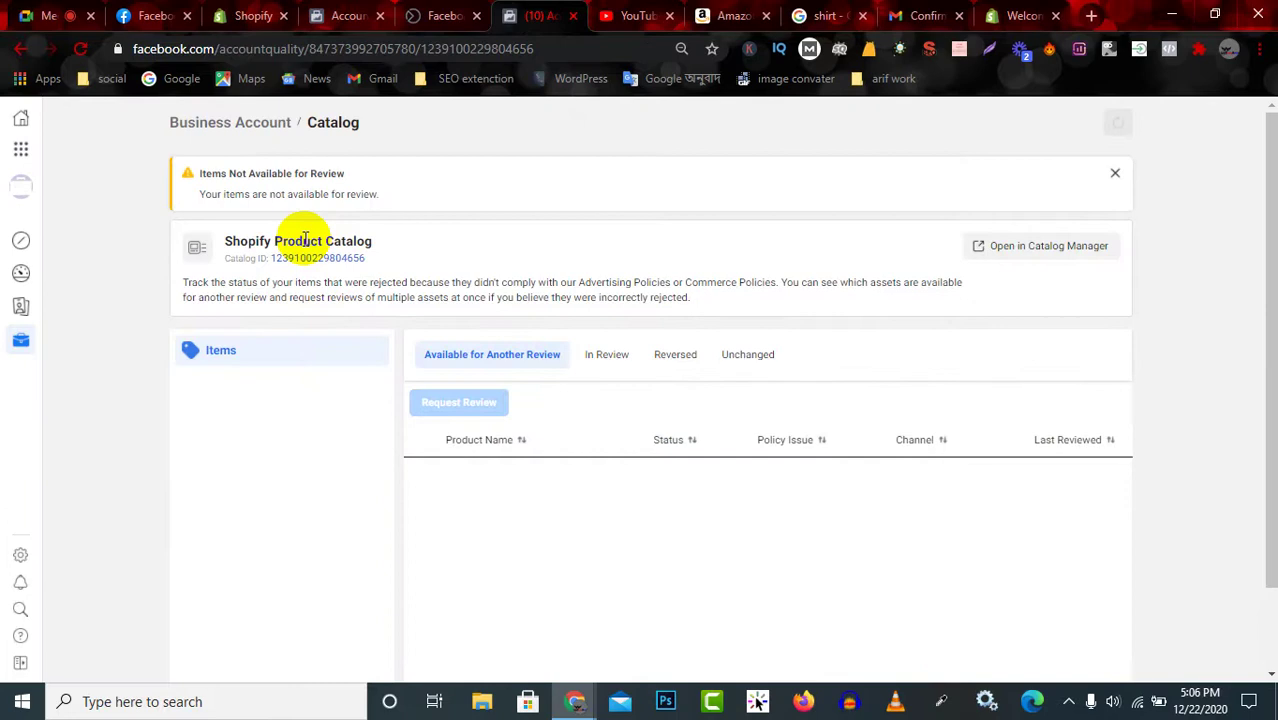
pyautogui.click(340, 16)
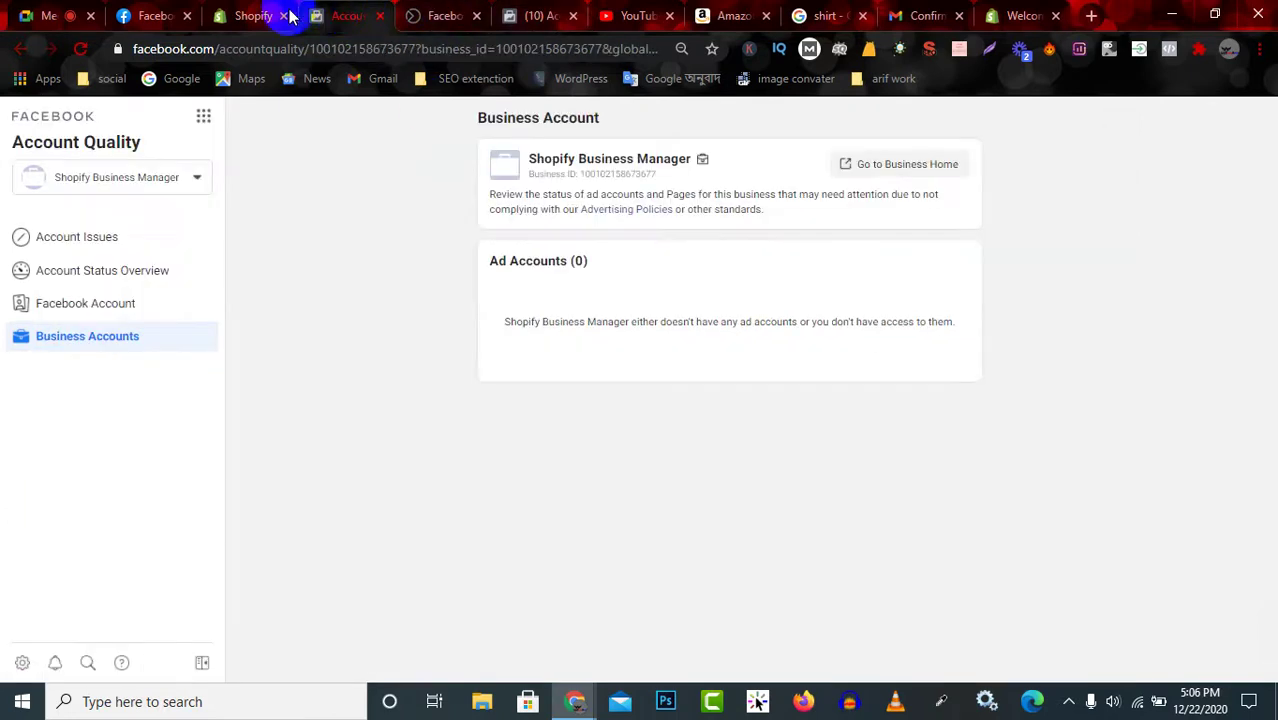
pyautogui.click(289, 16)
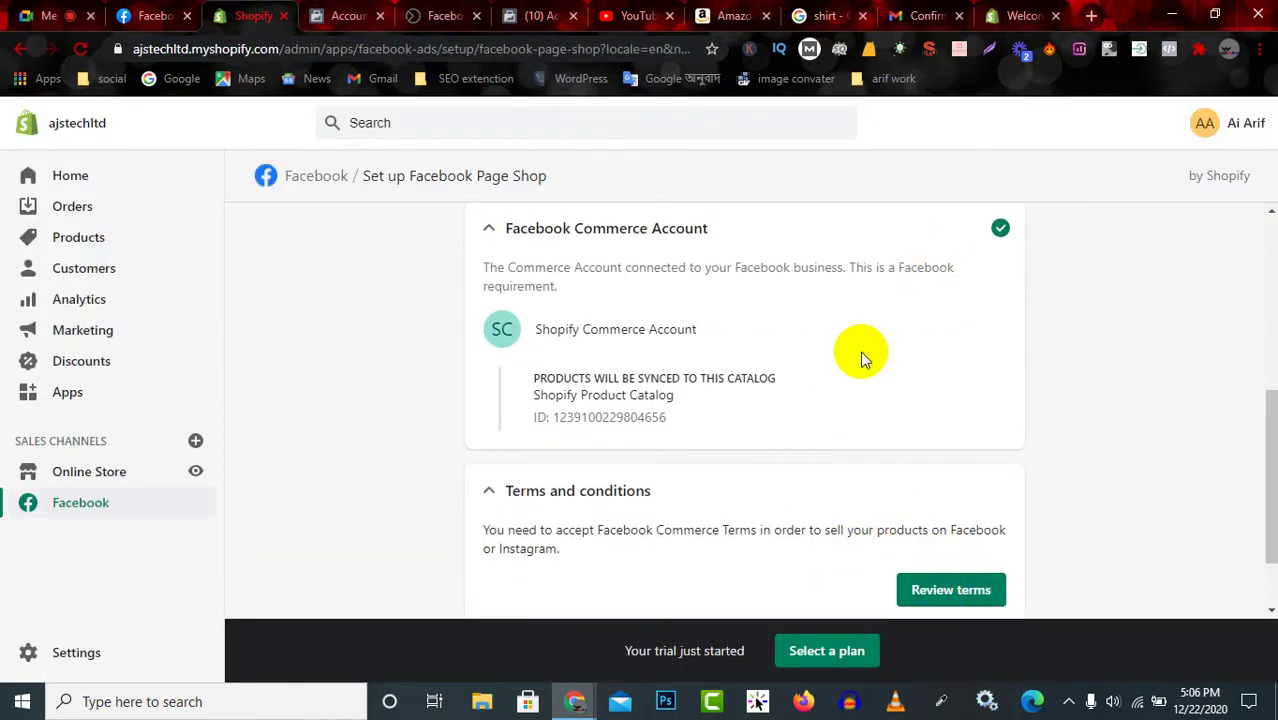
# Collapse the Facebook Commerce Account section and expand the Data sharing step.
pyautogui.click(484, 492)
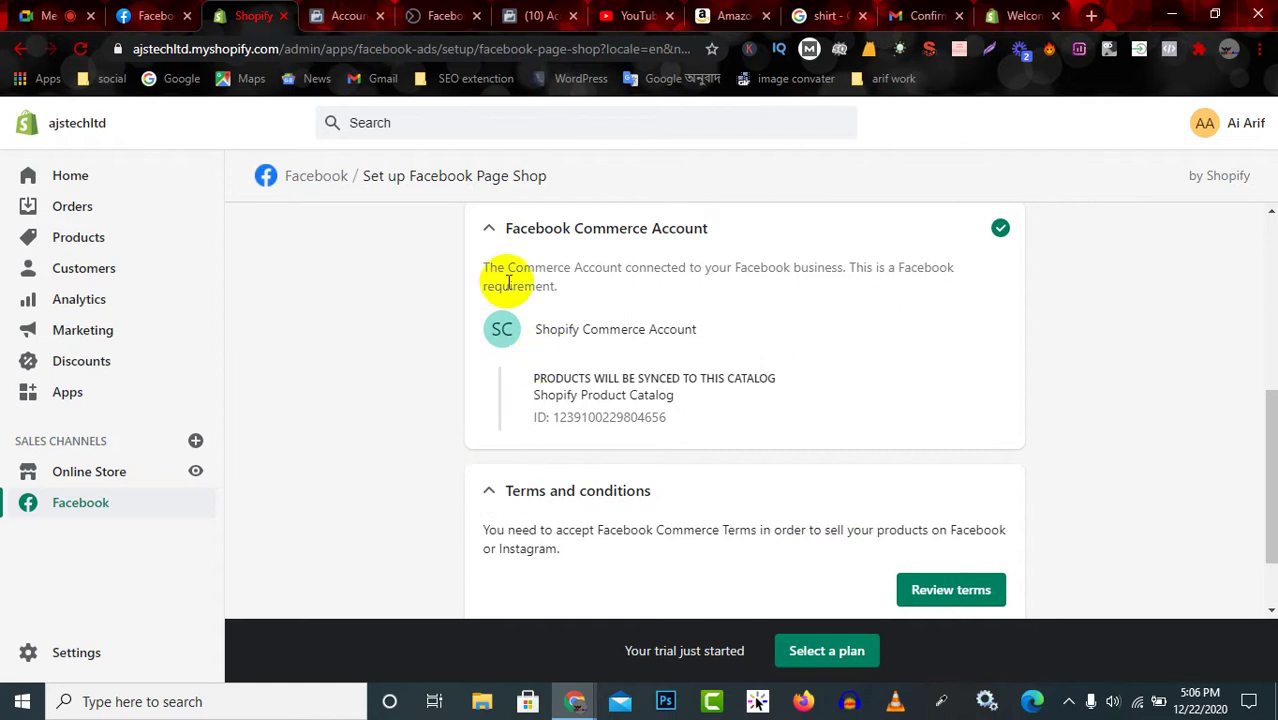
pyautogui.click(489, 231)
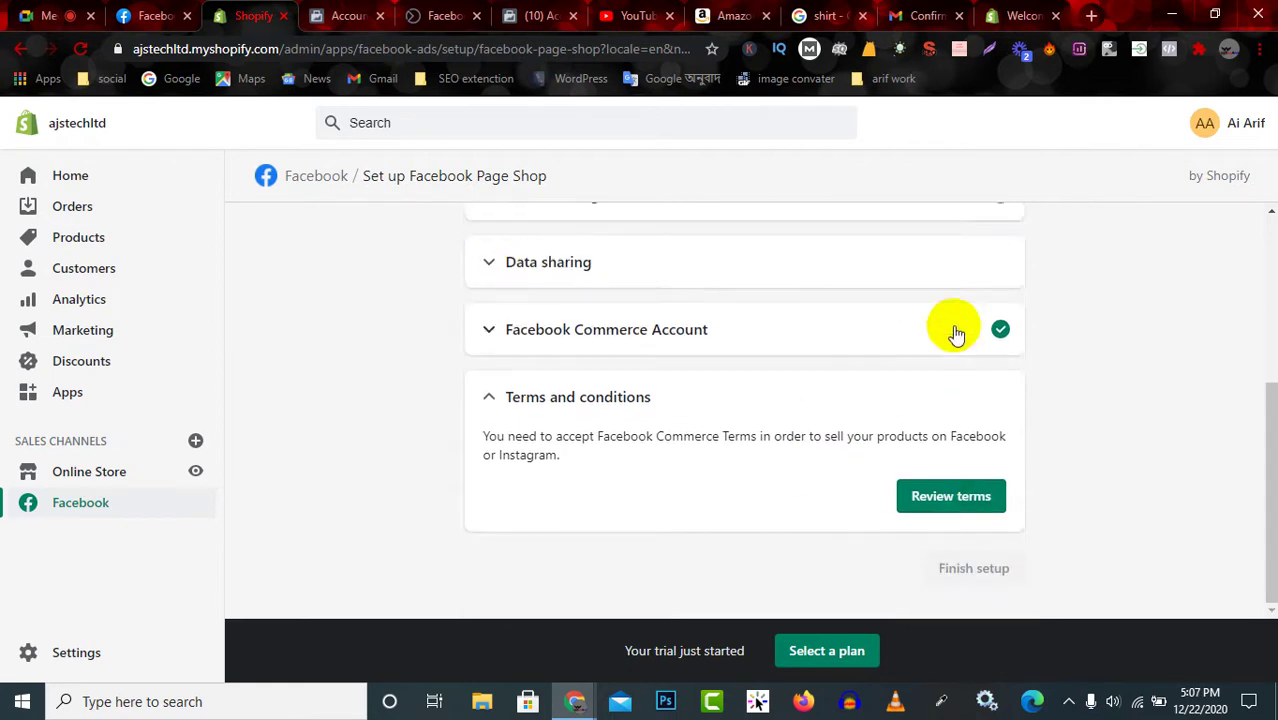
pyautogui.scroll(3, 950, 340)
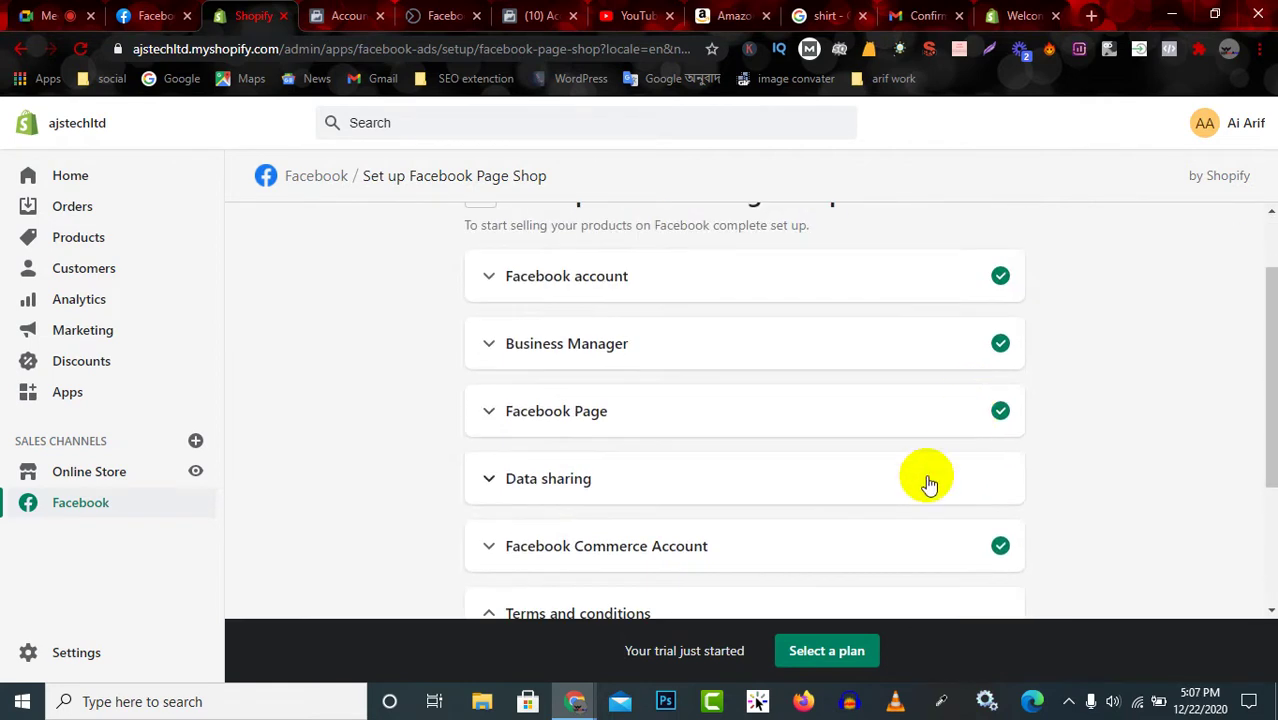
pyautogui.click(927, 482)
pyautogui.scroll(-2, 927, 490)
# Turn customer data sharing on and preview the Standard and Enhanced sharing levels.
pyautogui.click(982, 406)
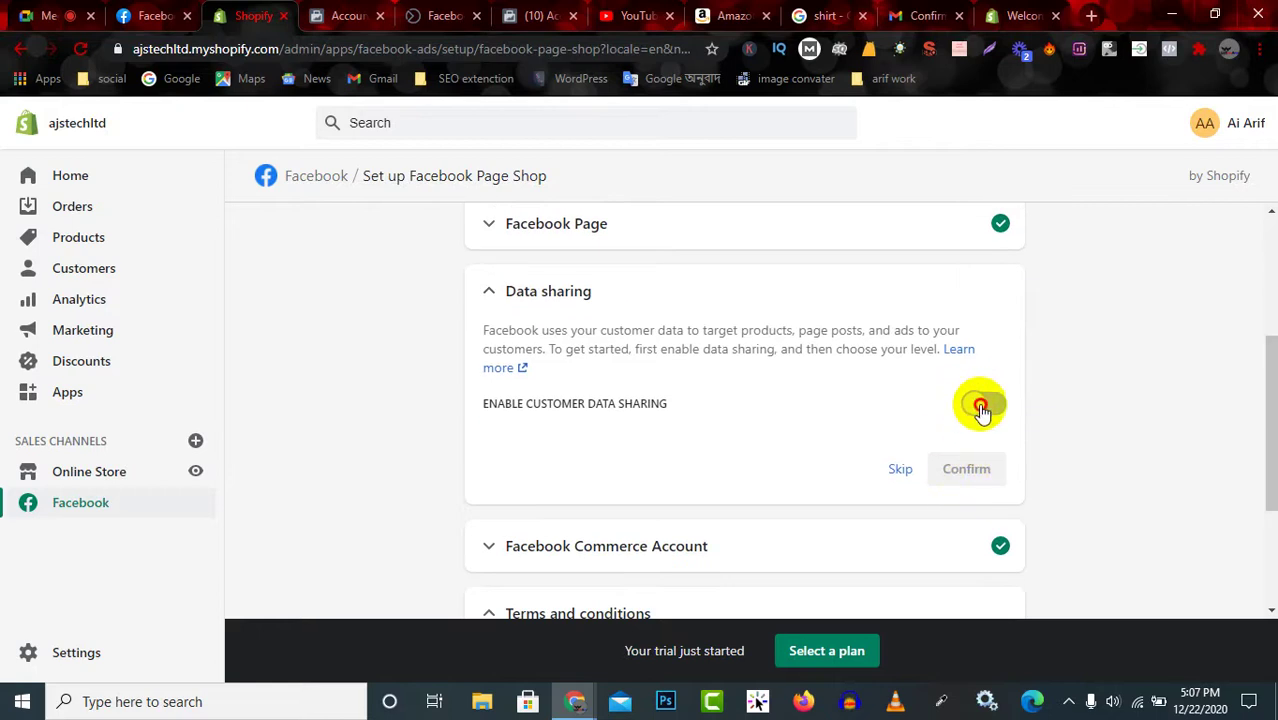
pyautogui.scroll(-1, 943, 434)
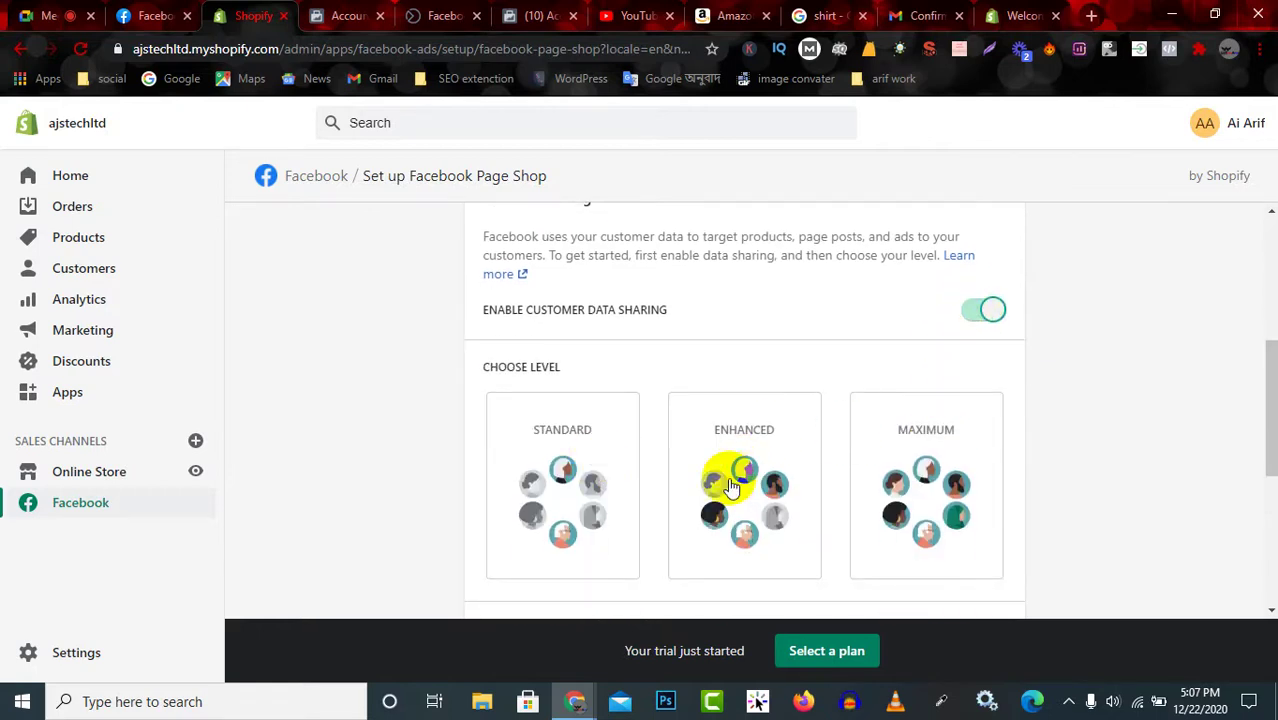
pyautogui.click(551, 474)
pyautogui.scroll(-1, 831, 473)
pyautogui.scroll(-2, 860, 472)
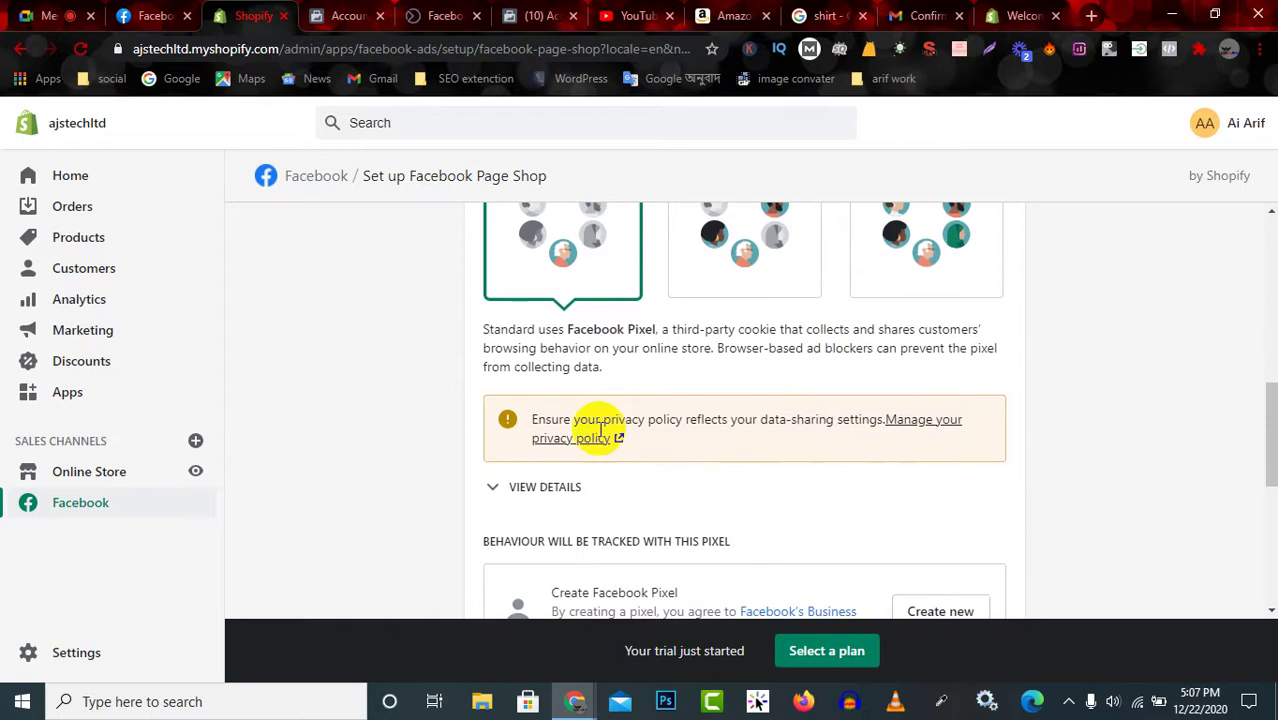
pyautogui.scroll(2, 712, 377)
pyautogui.click(712, 377)
pyautogui.scroll(-3, 840, 430)
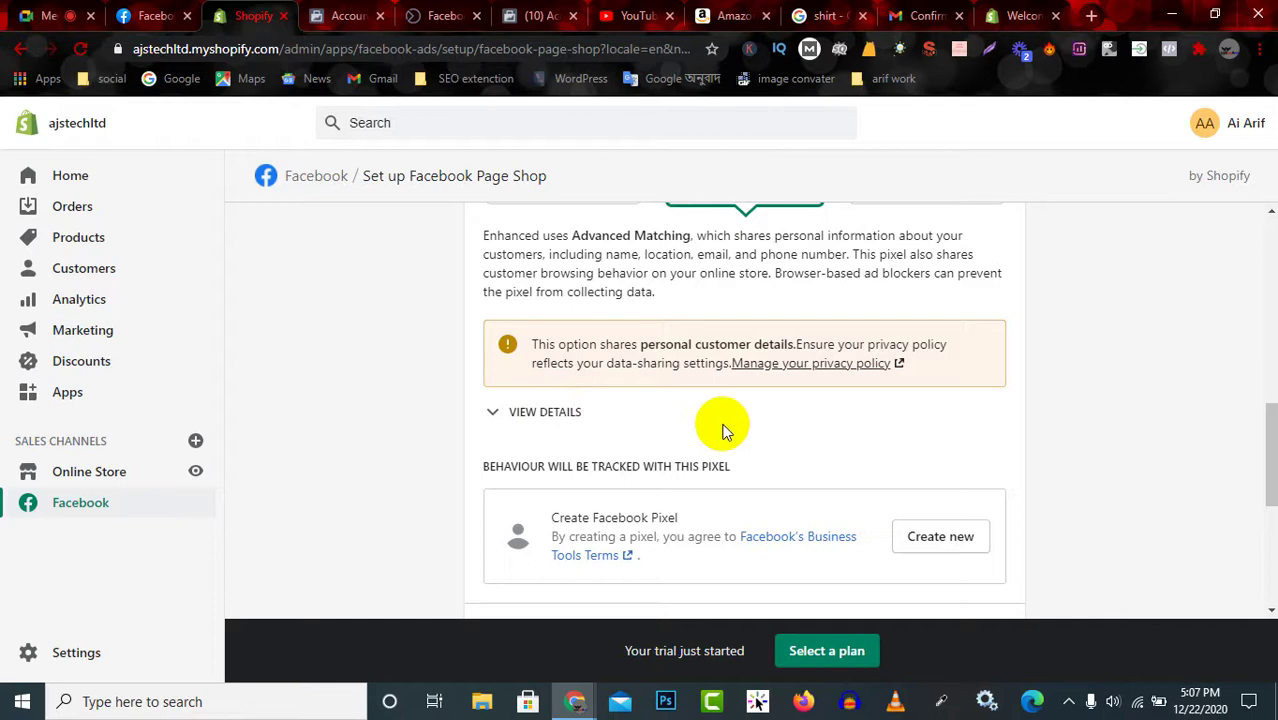
pyautogui.scroll(2, 722, 440)
pyautogui.scroll(-3, 722, 452)
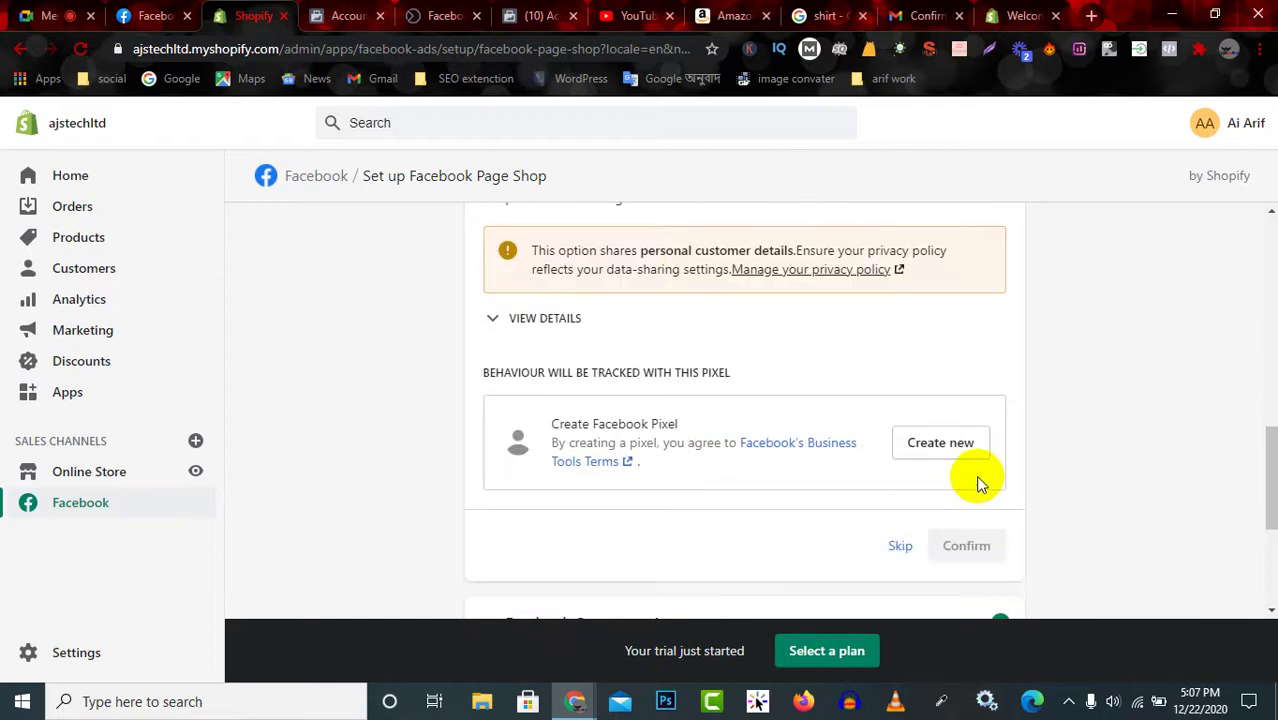
pyautogui.scroll(3, 900, 440)
pyautogui.scroll(2, 600, 357)
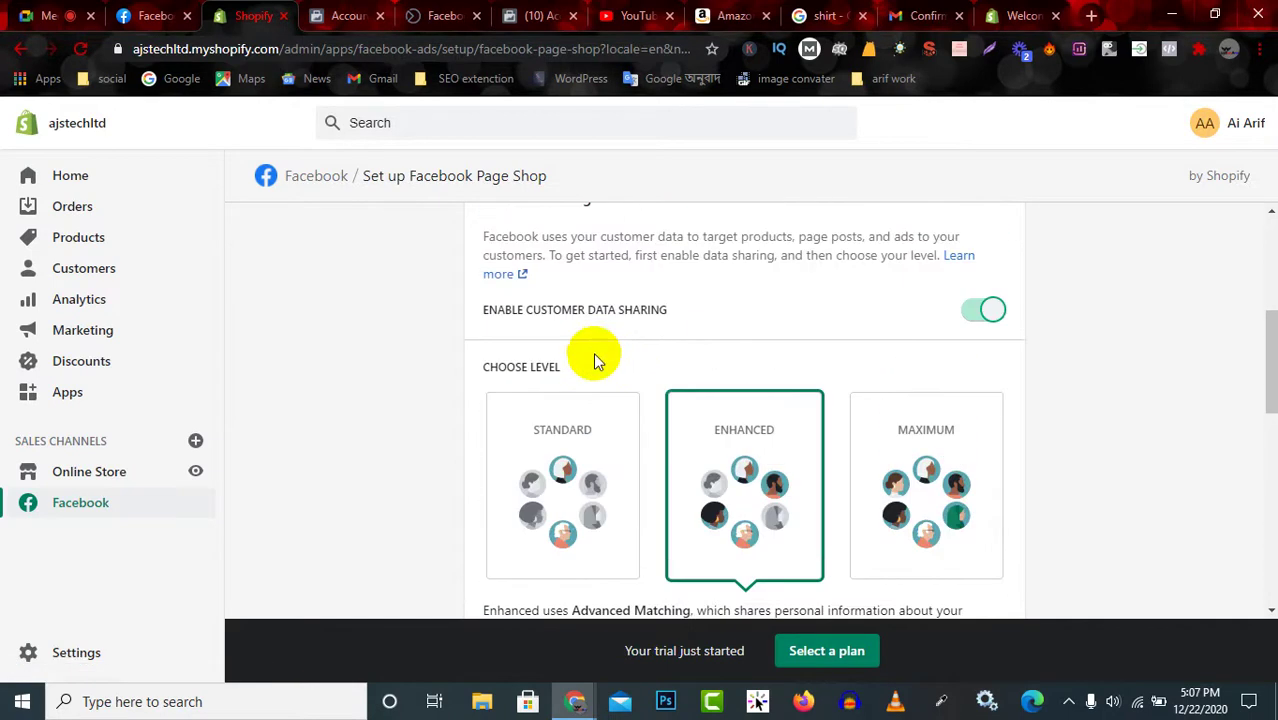
# Turn customer data sharing back off, skip the step, and open the Facebook Commerce terms.
pyautogui.click(981, 318)
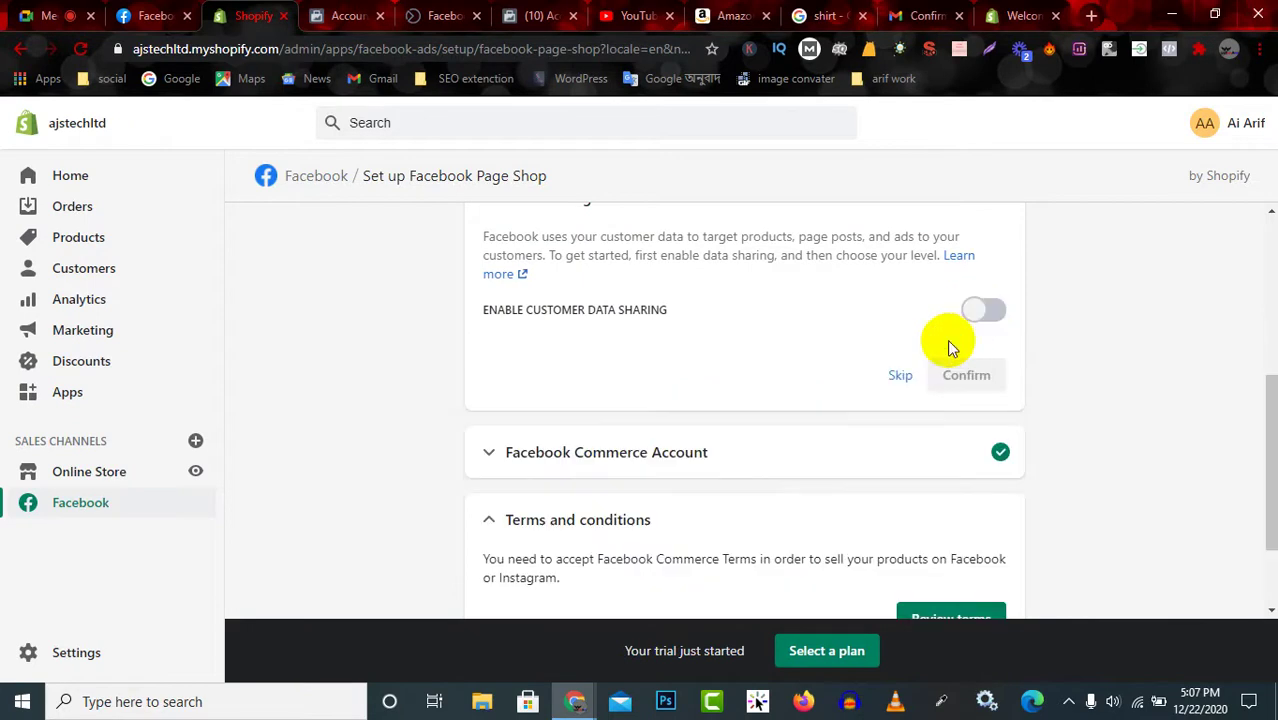
pyautogui.click(905, 376)
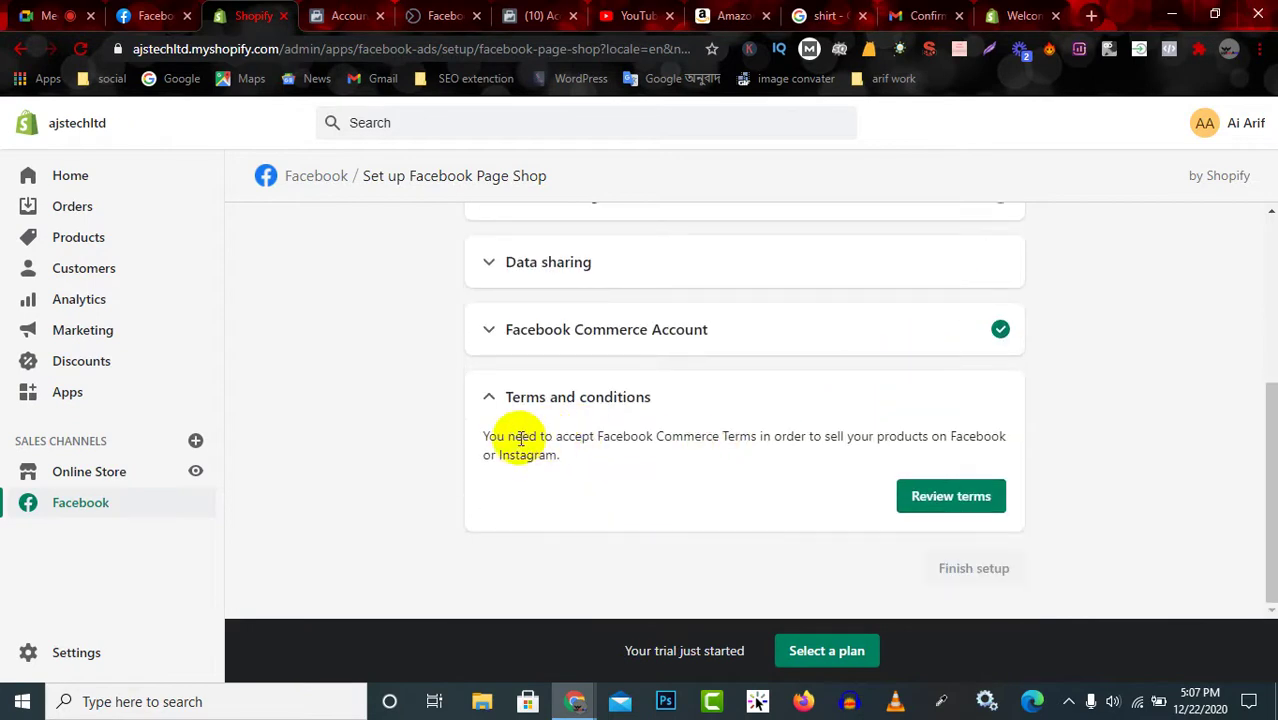
pyautogui.moveTo(492, 440); pyautogui.dragTo(570, 463)
pyautogui.click(602, 449)
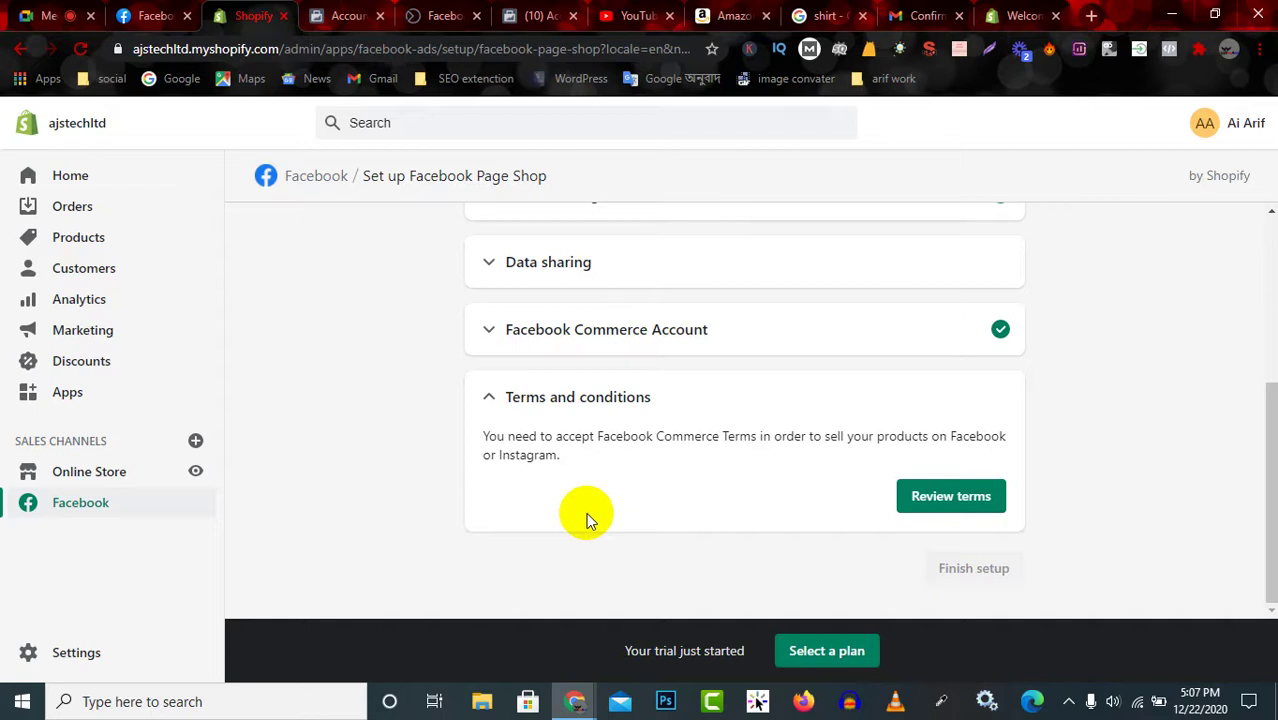
pyautogui.click(945, 498)
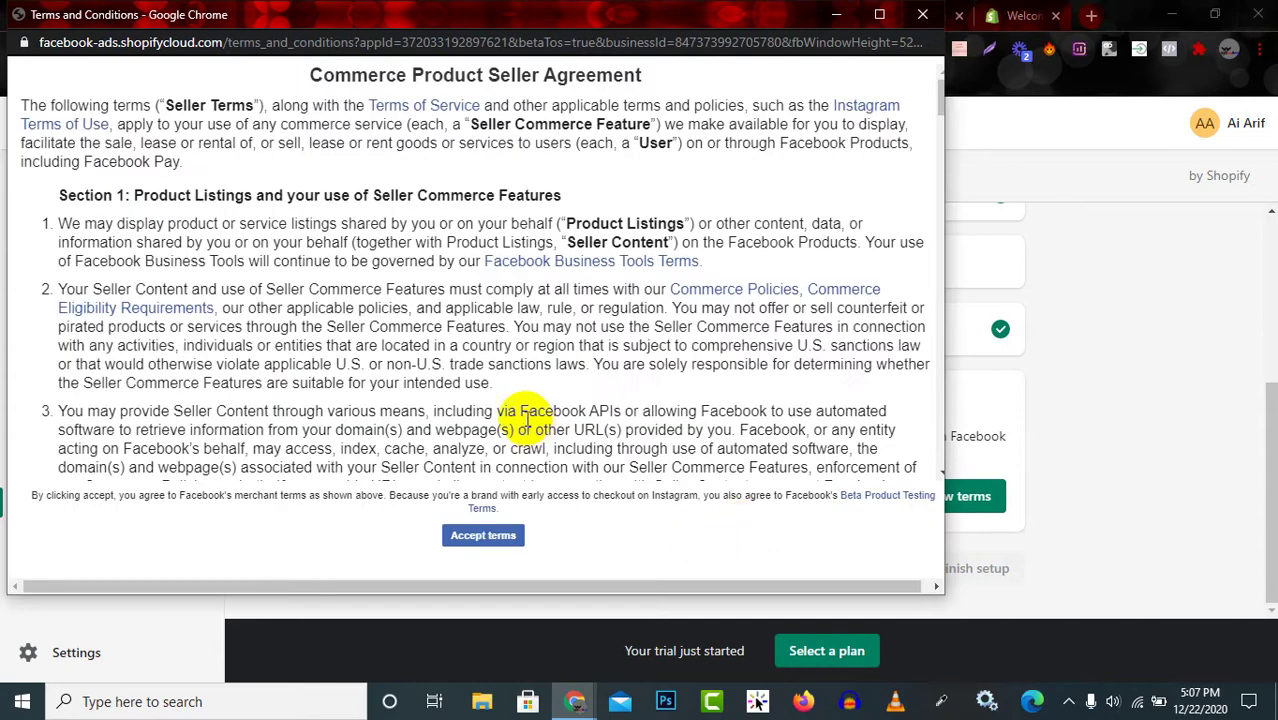
# Read through the Commerce Product Seller Agreement and accept its terms.
pyautogui.scroll(-1, 530, 250)
pyautogui.scroll(1, 522, 280)
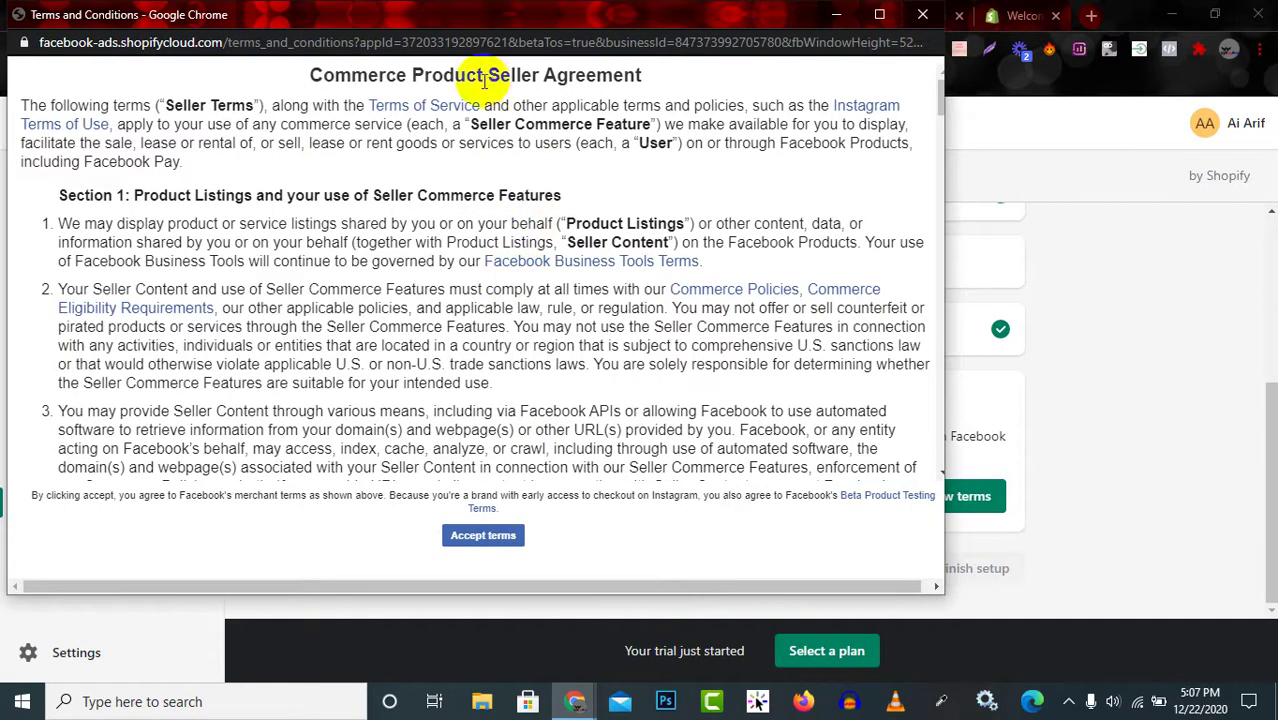
pyautogui.moveTo(318, 76); pyautogui.dragTo(608, 105)
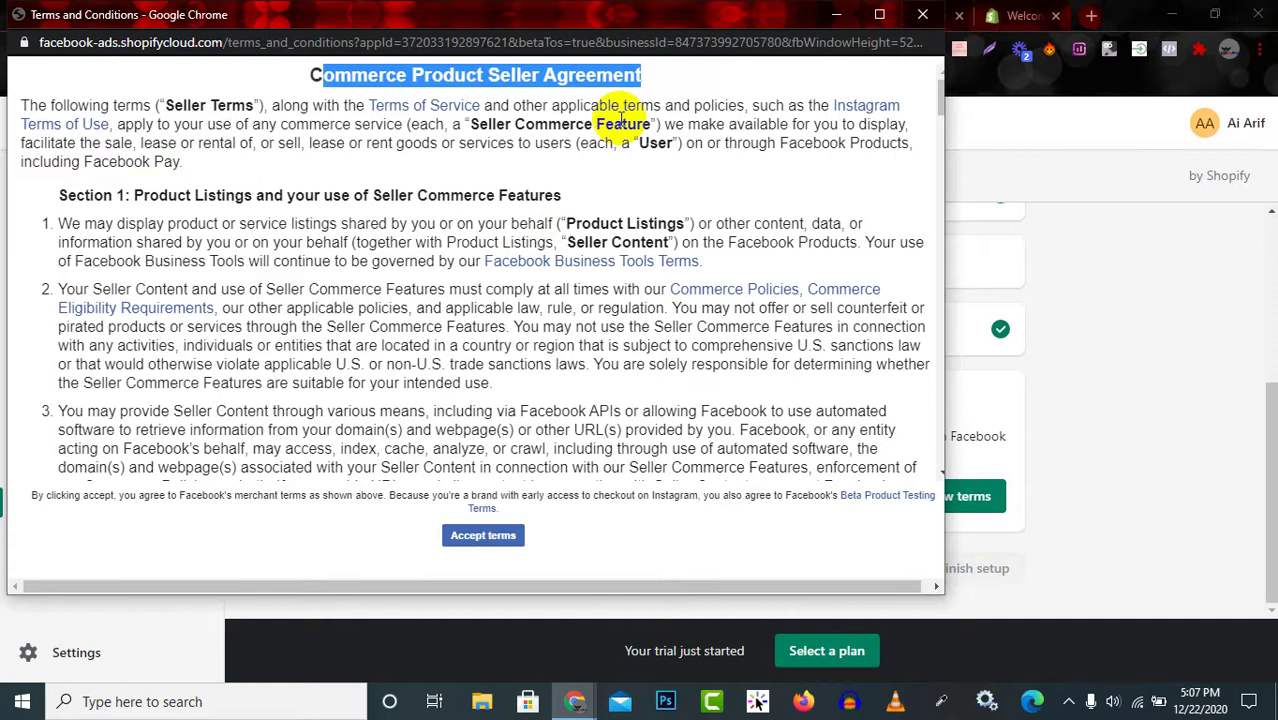
pyautogui.scroll(-4, 497, 543)
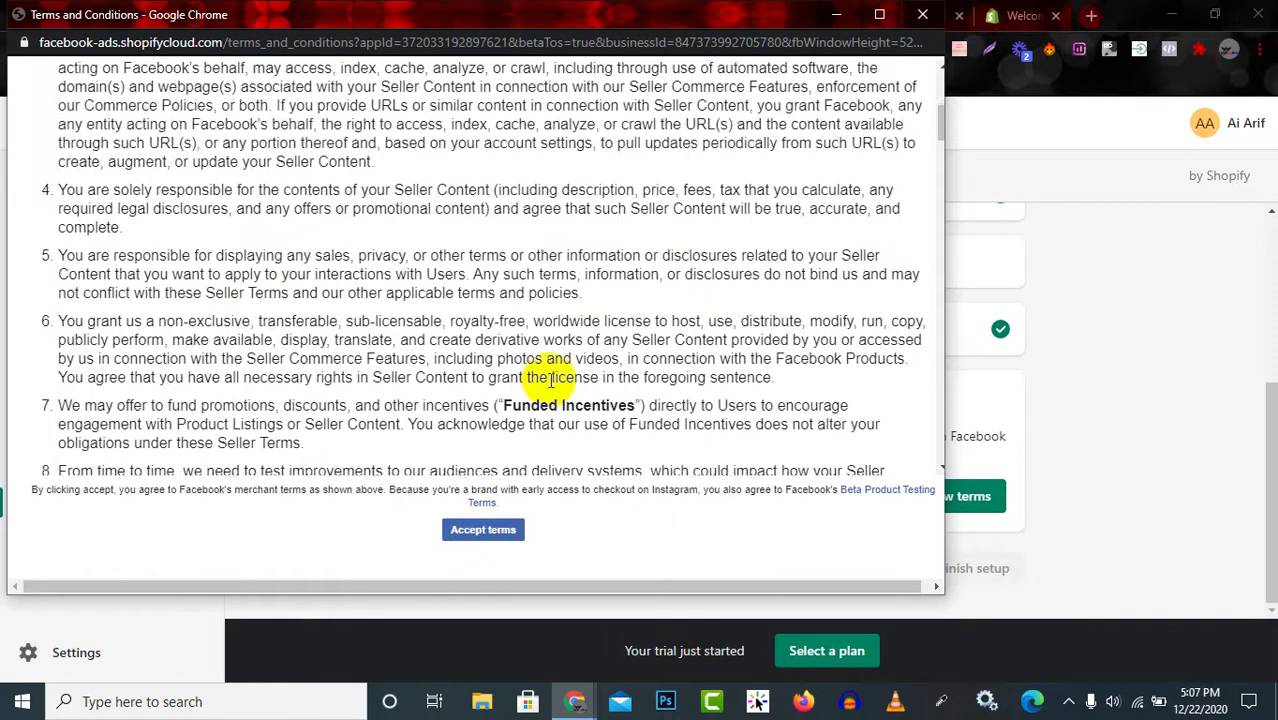
pyautogui.scroll(-8, 548, 375)
pyautogui.scroll(-15, 552, 387)
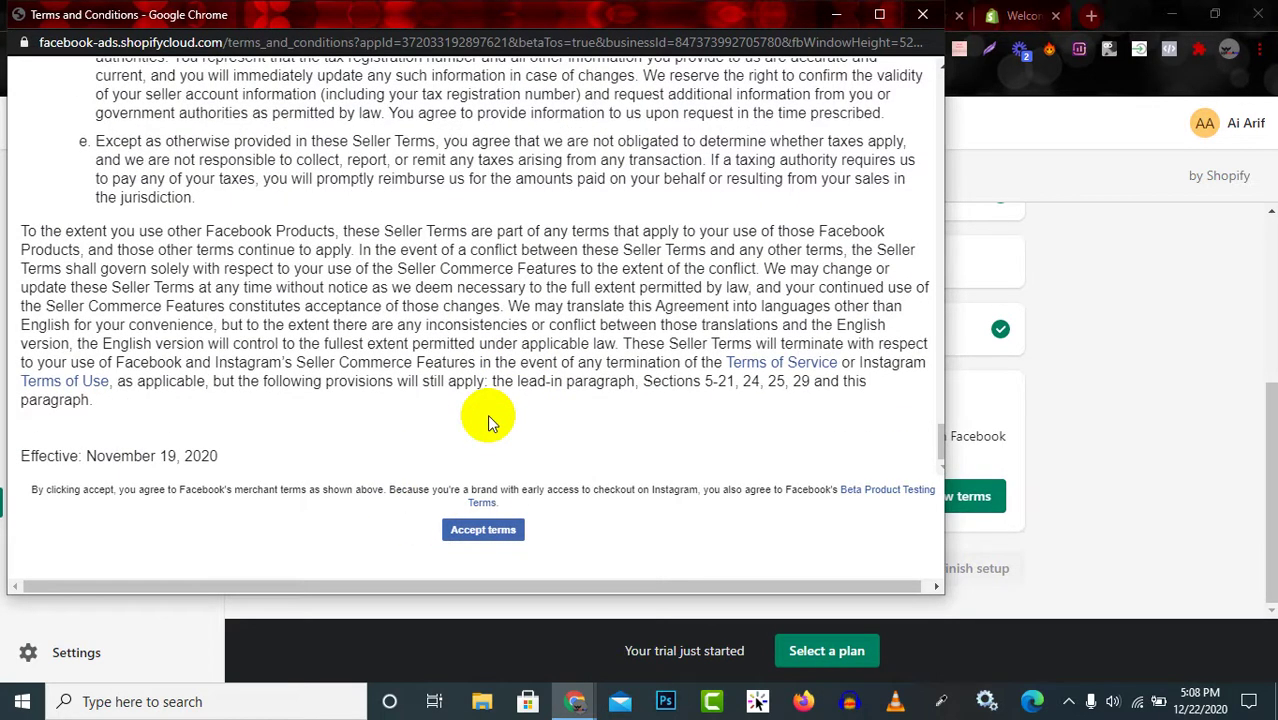
pyautogui.click(487, 530)
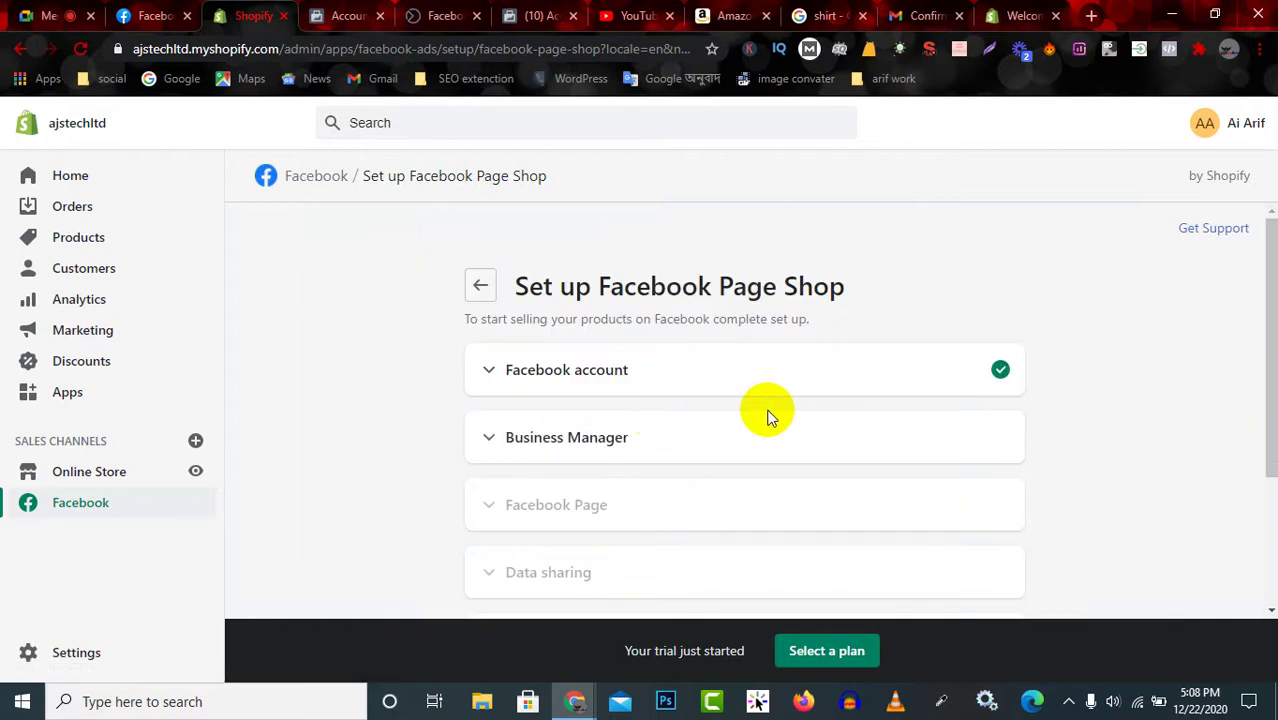
# Scroll past the checked setup steps and finish setup so the Overview page loads.
pyautogui.scroll(-2, 770, 414)
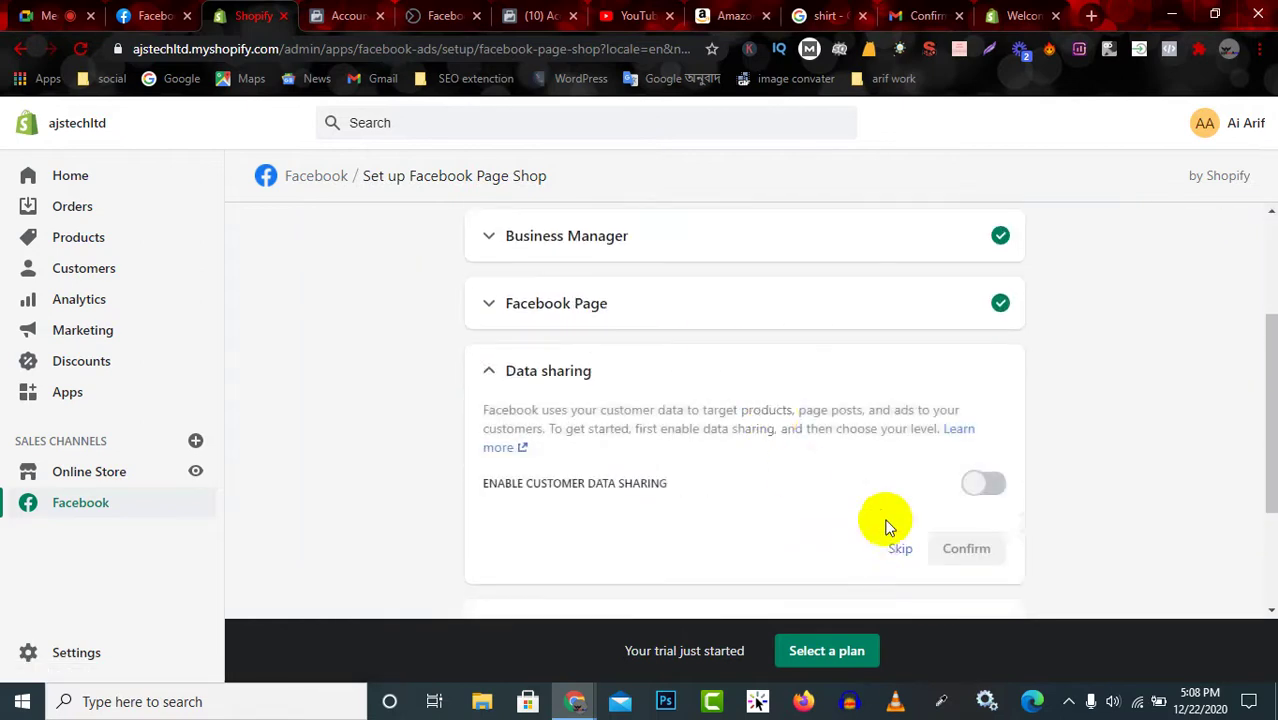
pyautogui.scroll(-2, 822, 418)
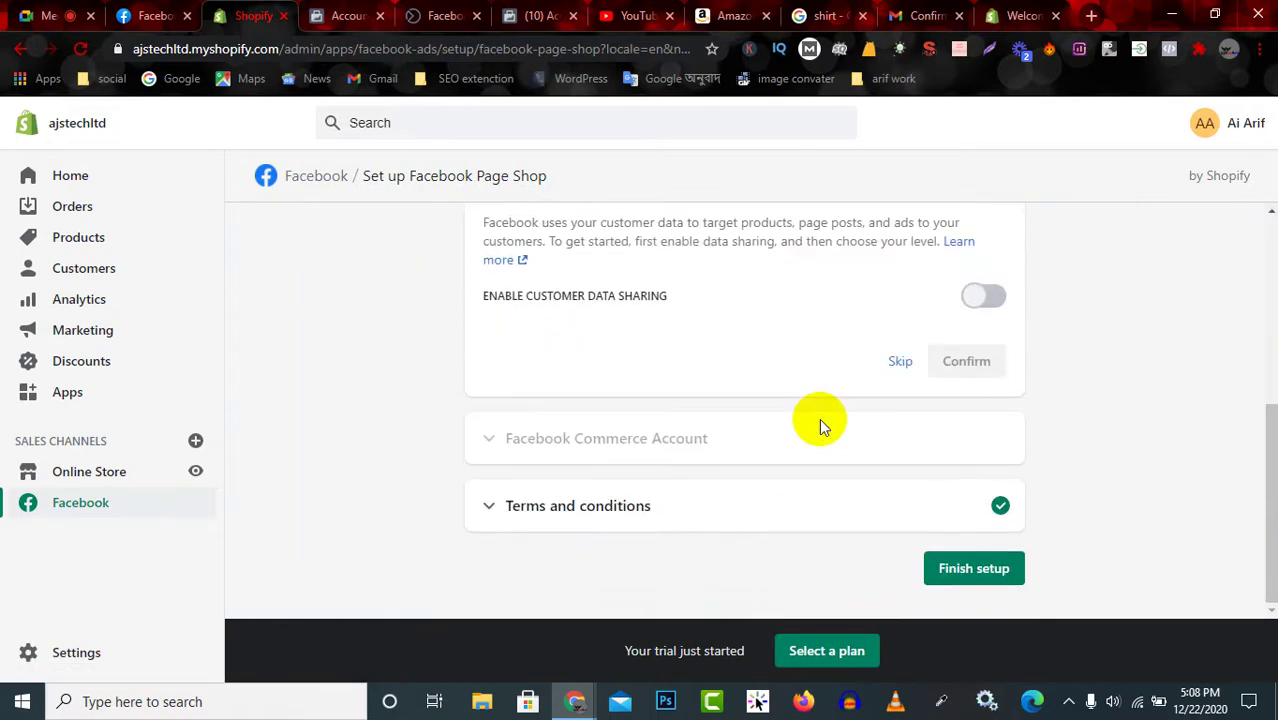
pyautogui.click(974, 570)
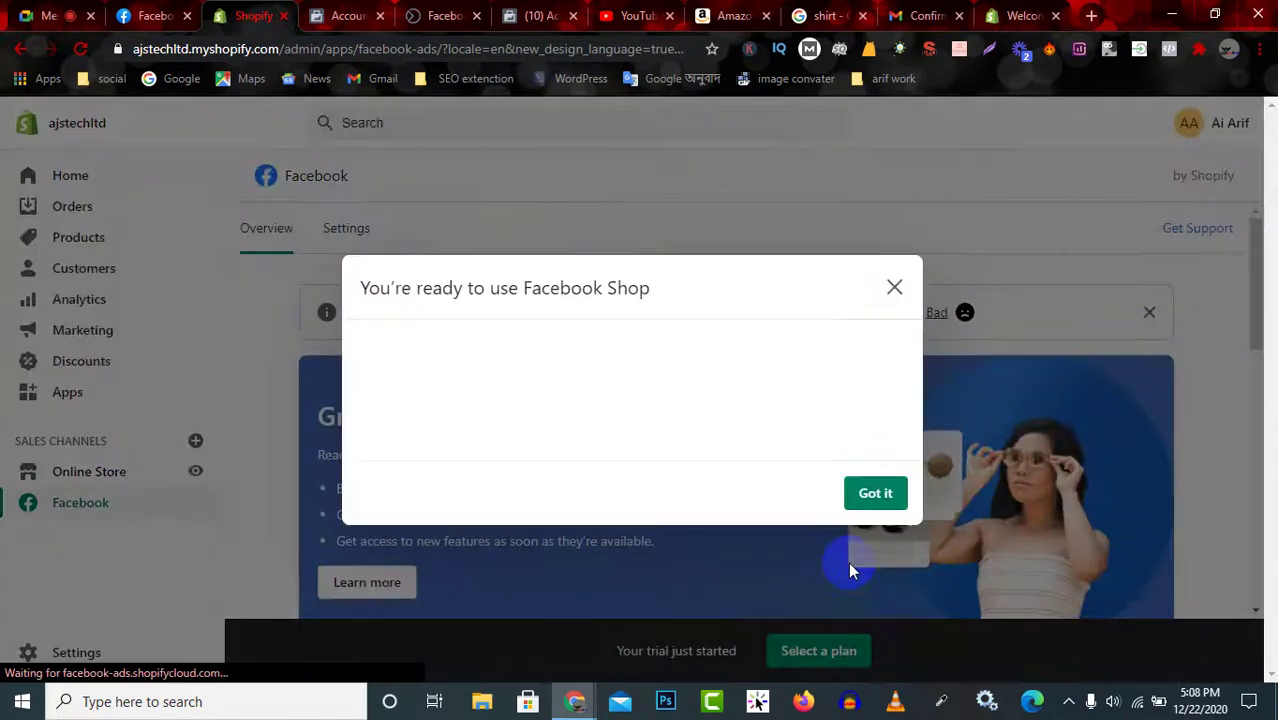
# Dismiss the Facebook Shop ready message, rate the setup as Good, and close the feedback prompt.
pyautogui.click(848, 569)
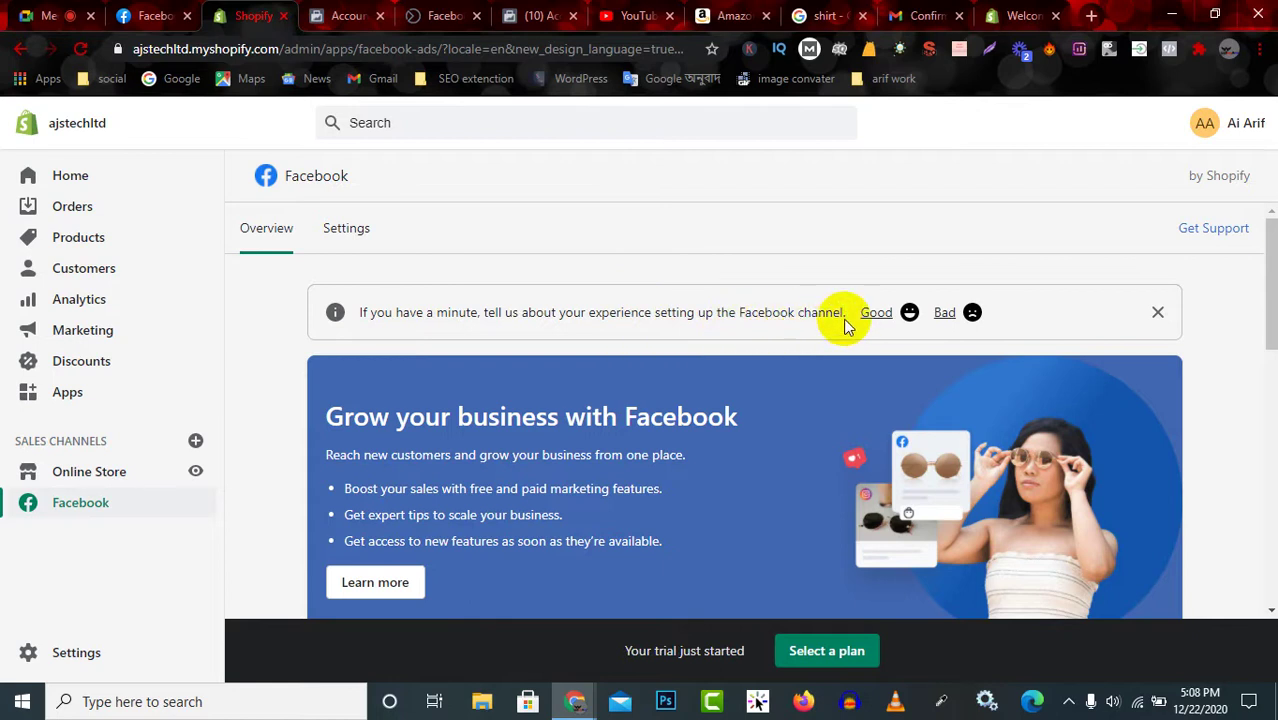
pyautogui.click(893, 318)
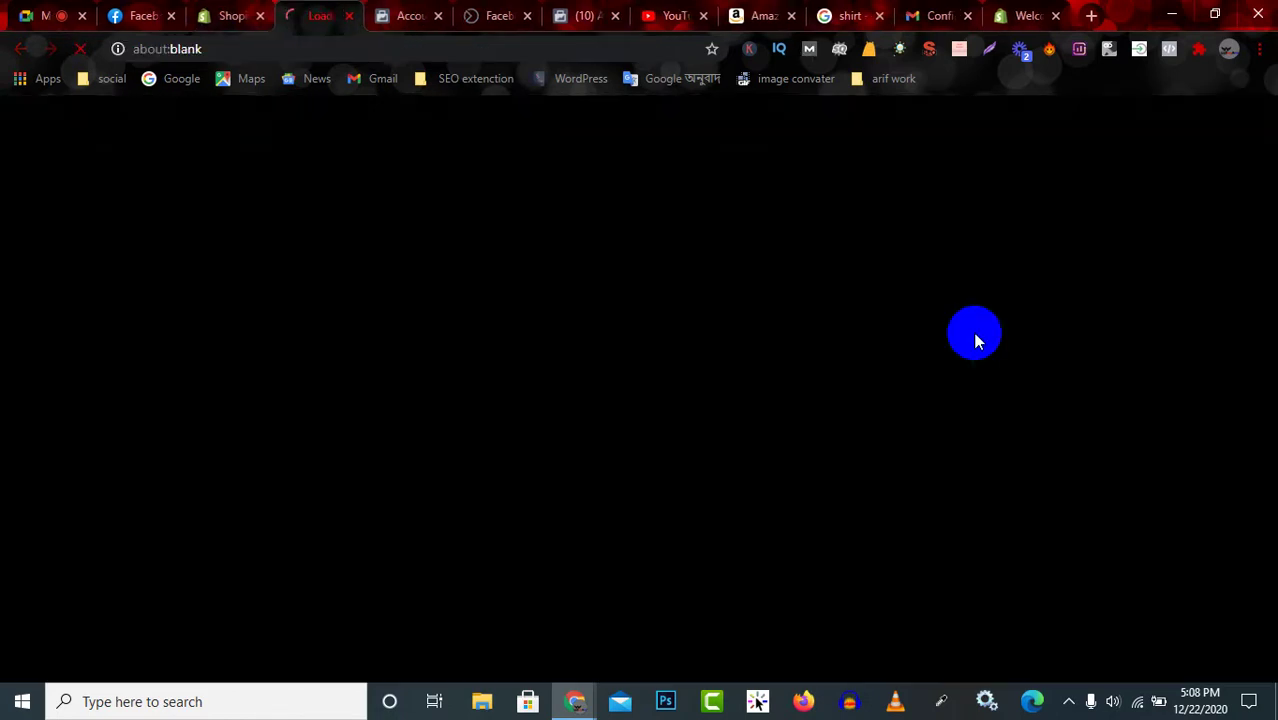
pyautogui.click(228, 15)
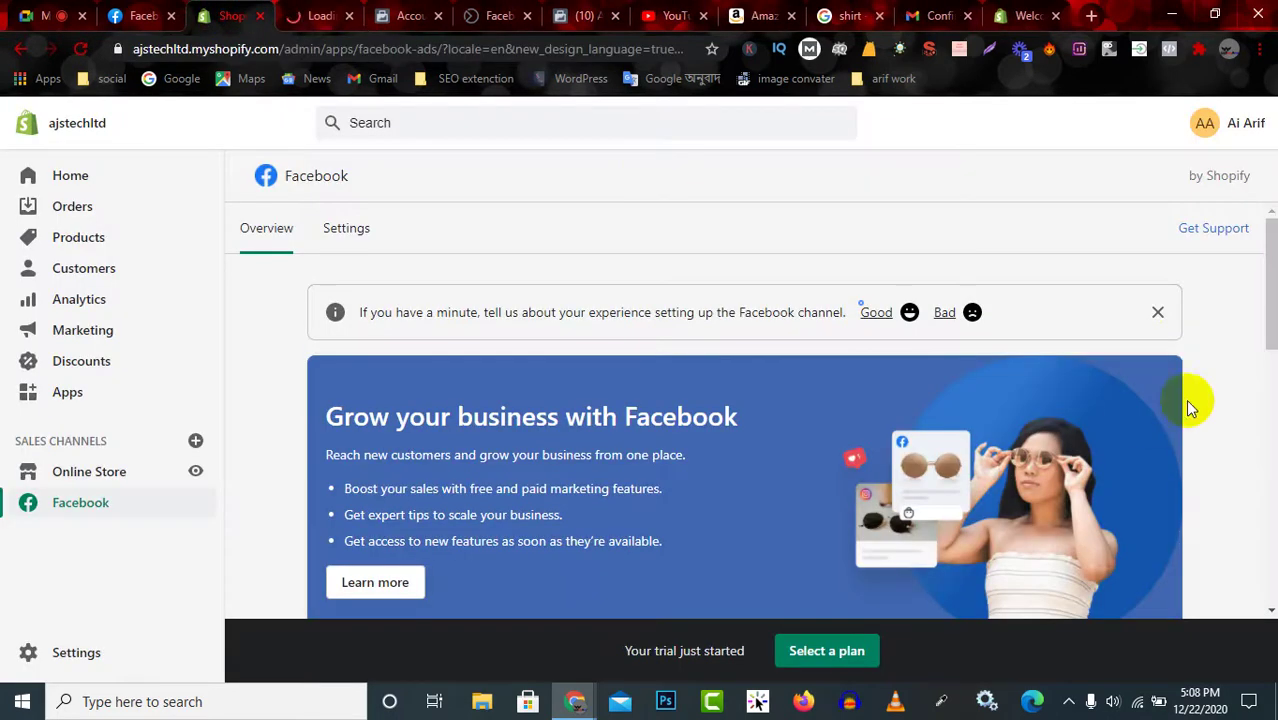
pyautogui.click(1157, 314)
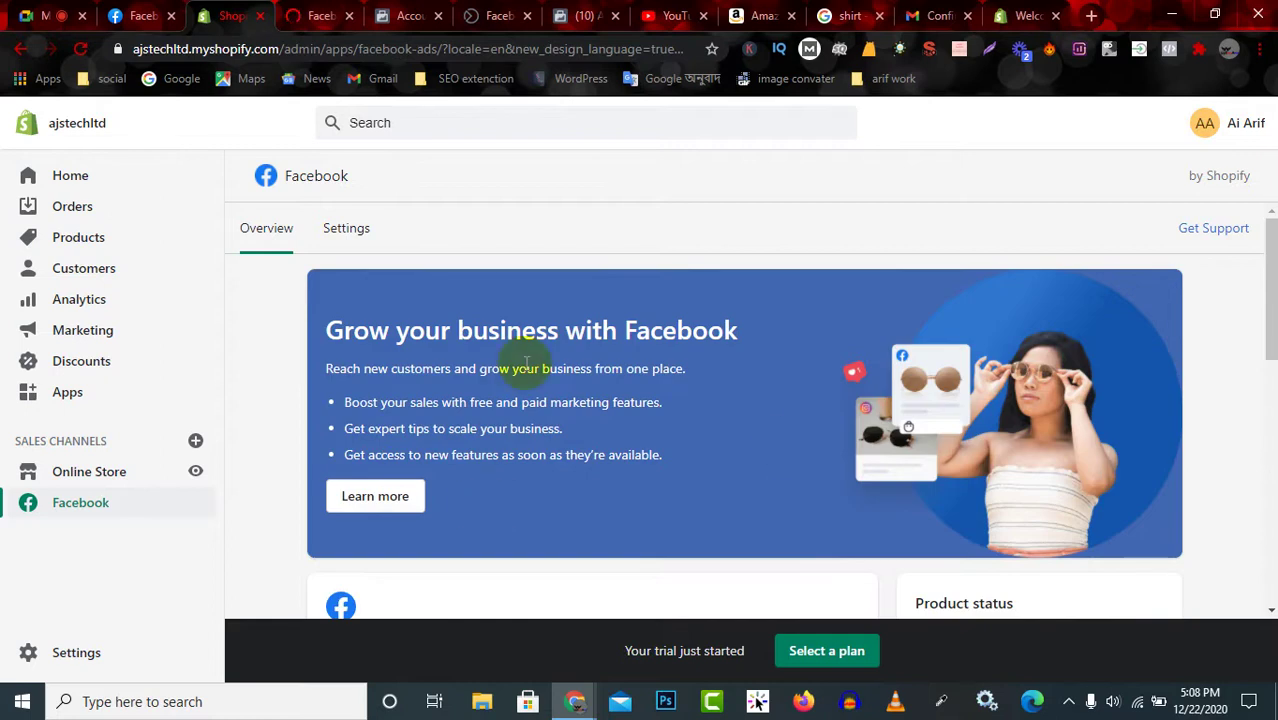
pyautogui.scroll(-10, 520, 366)
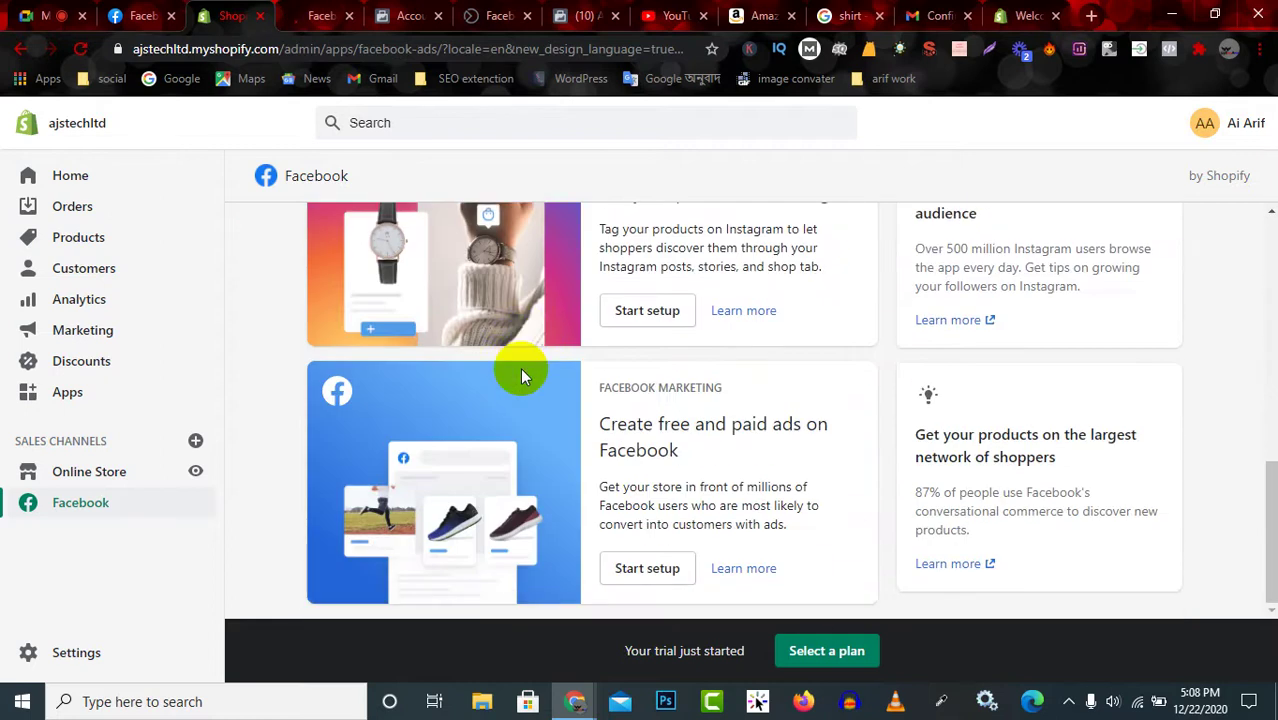
pyautogui.scroll(10, 642, 520)
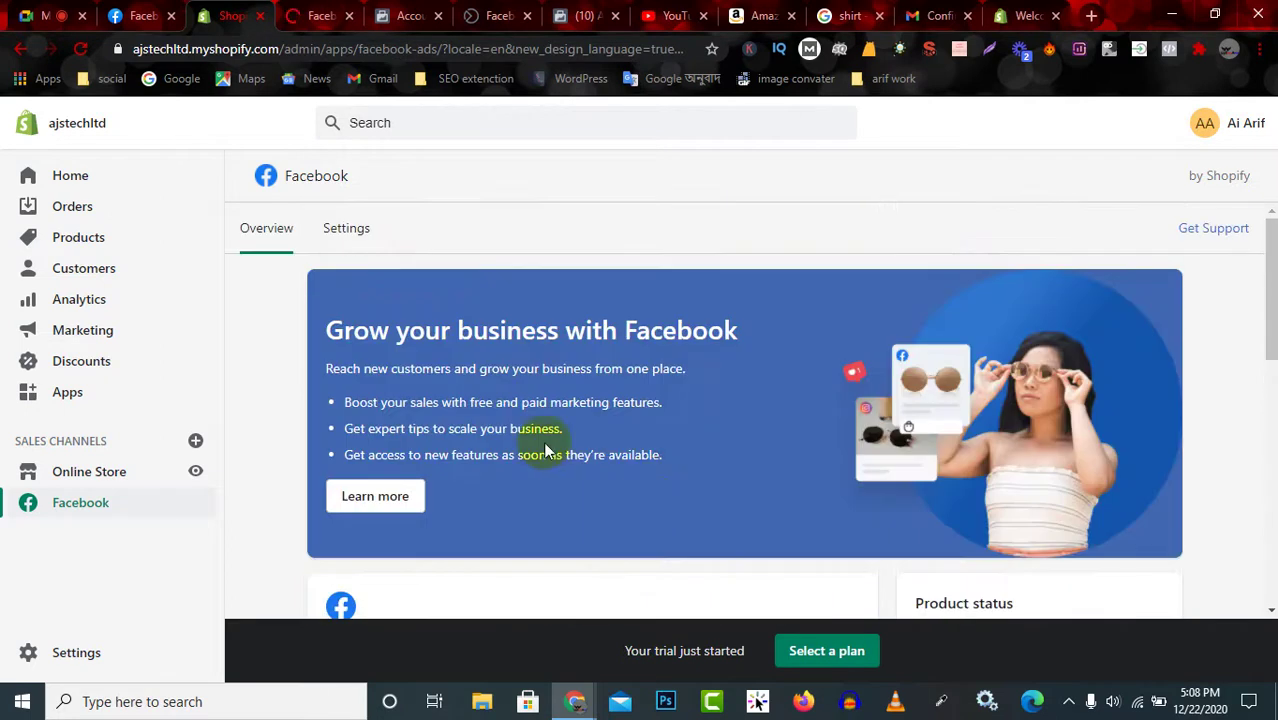
# Look at the channel's Settings tab, return to Overview, and dismiss the ready notice.
pyautogui.click(346, 229)
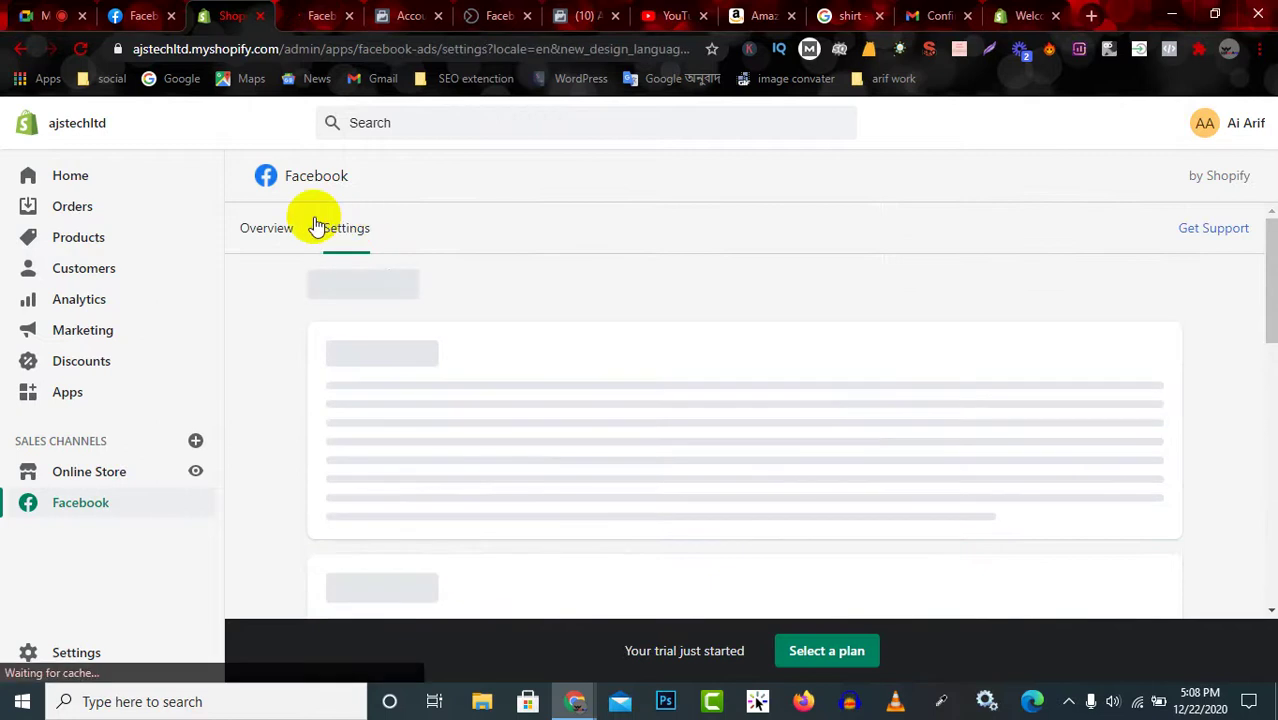
pyautogui.click(291, 229)
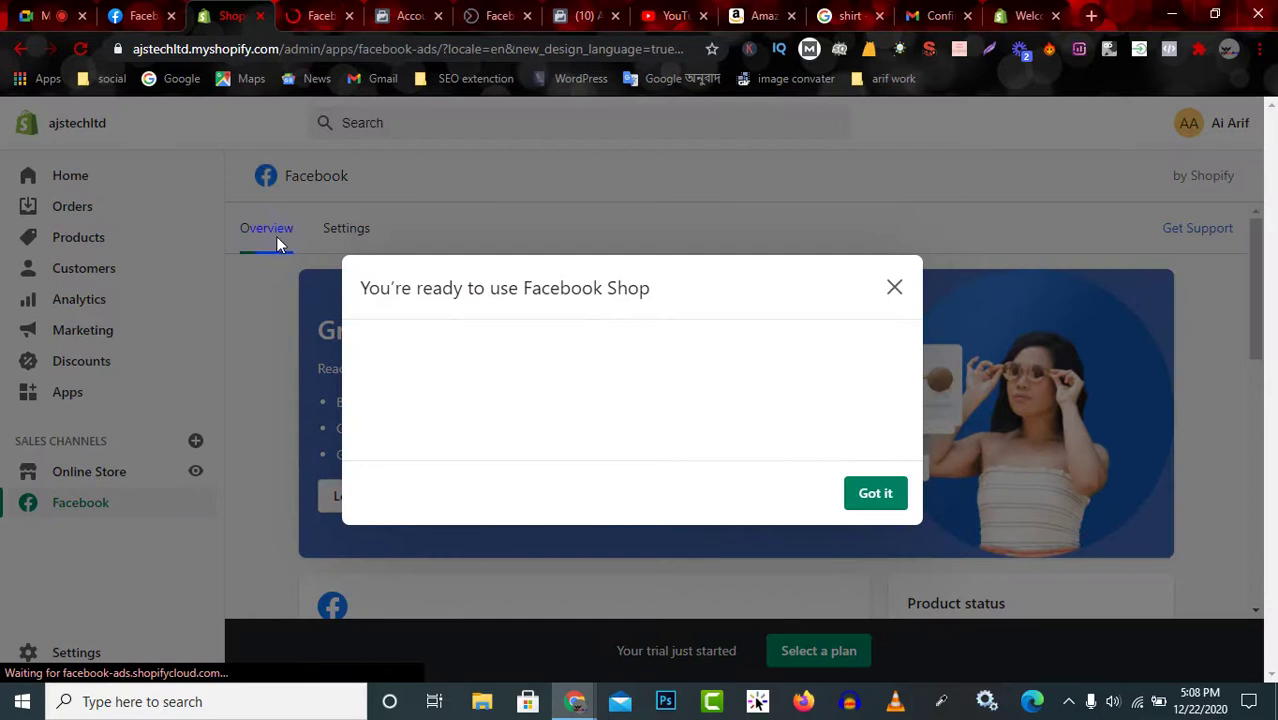
pyautogui.click(866, 497)
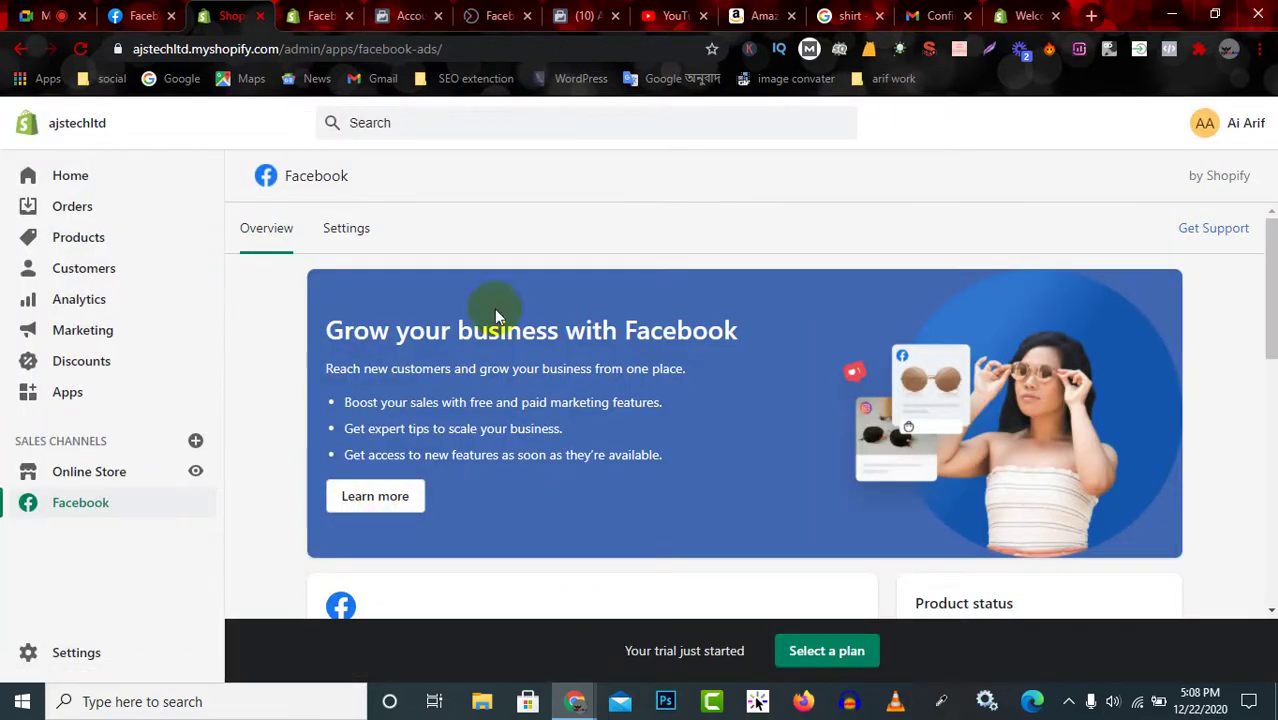
pyautogui.scroll(-6, 481, 347)
pyautogui.scroll(2, 481, 347)
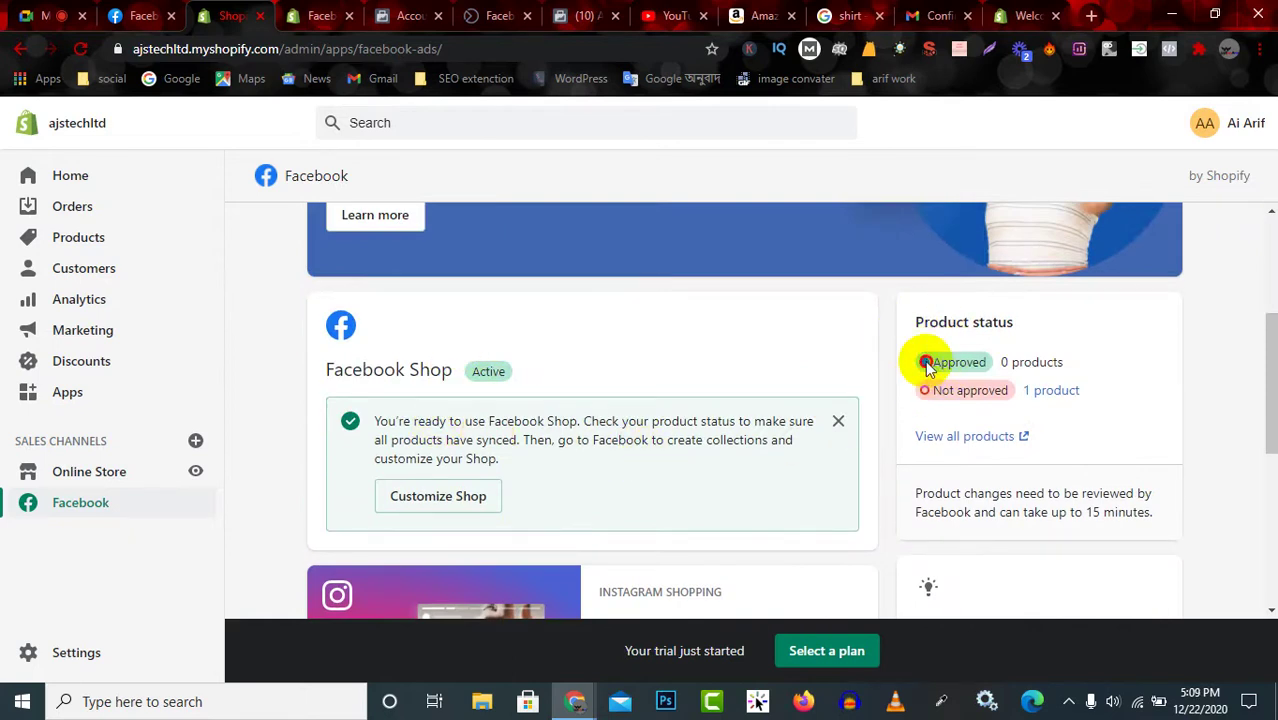
# Check the approved product count, the one not-approved product, and Facebook Shop's Active status.
pyautogui.moveTo(927, 366); pyautogui.dragTo(1041, 365)
pyautogui.moveTo(940, 390); pyautogui.dragTo(1070, 397)
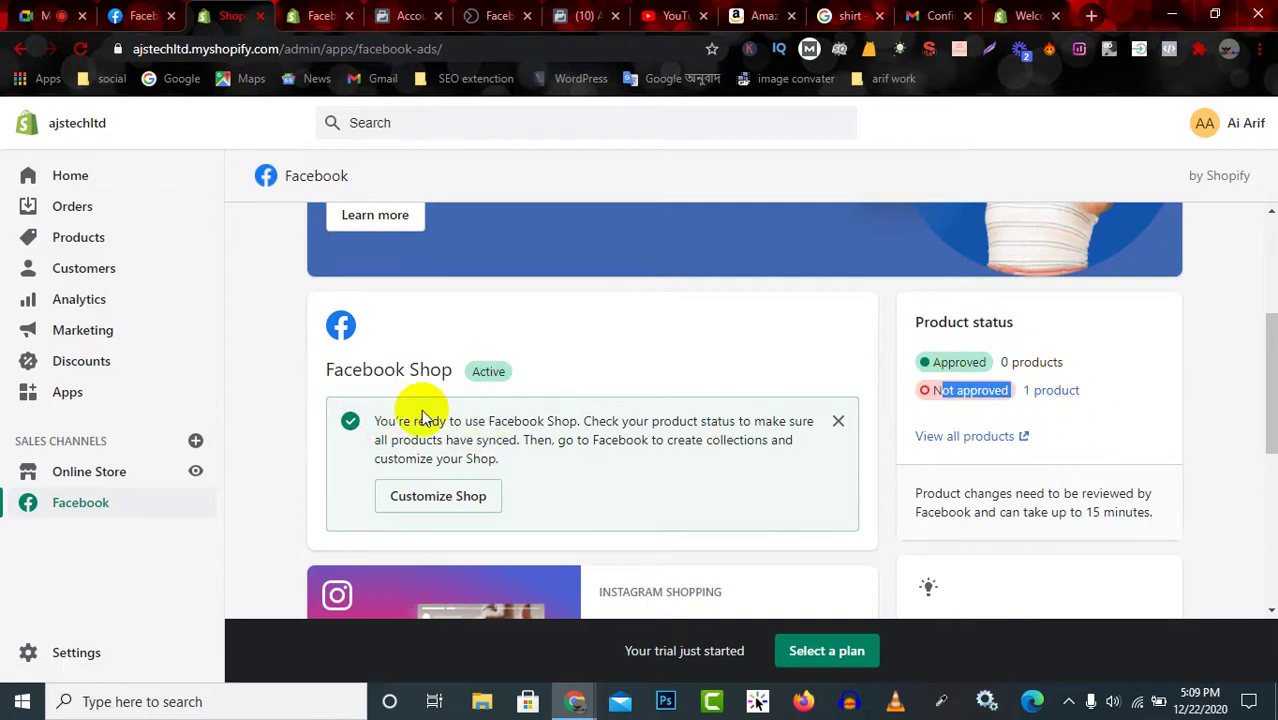
pyautogui.moveTo(318, 372); pyautogui.dragTo(540, 369)
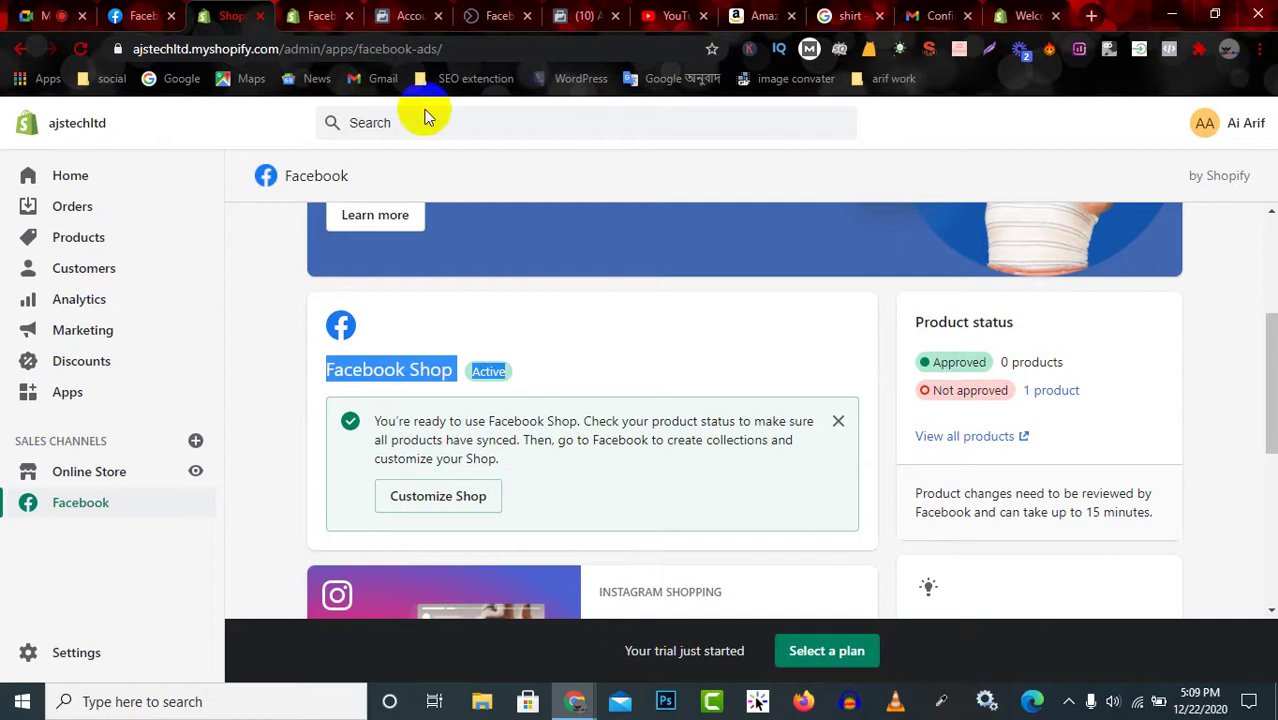
pyautogui.click(127, 14)
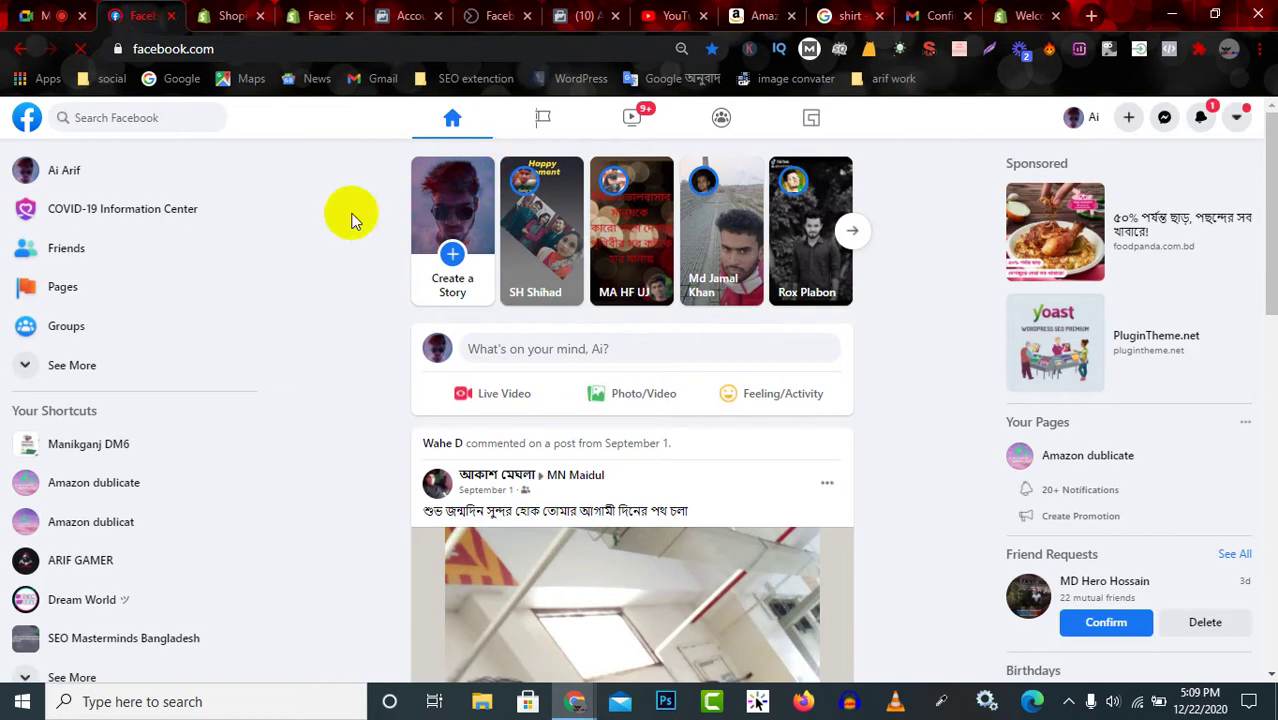
# Open the Amazon dublicate Page's Manage Shop page, then go back to the Page home.
pyautogui.click(113, 490)
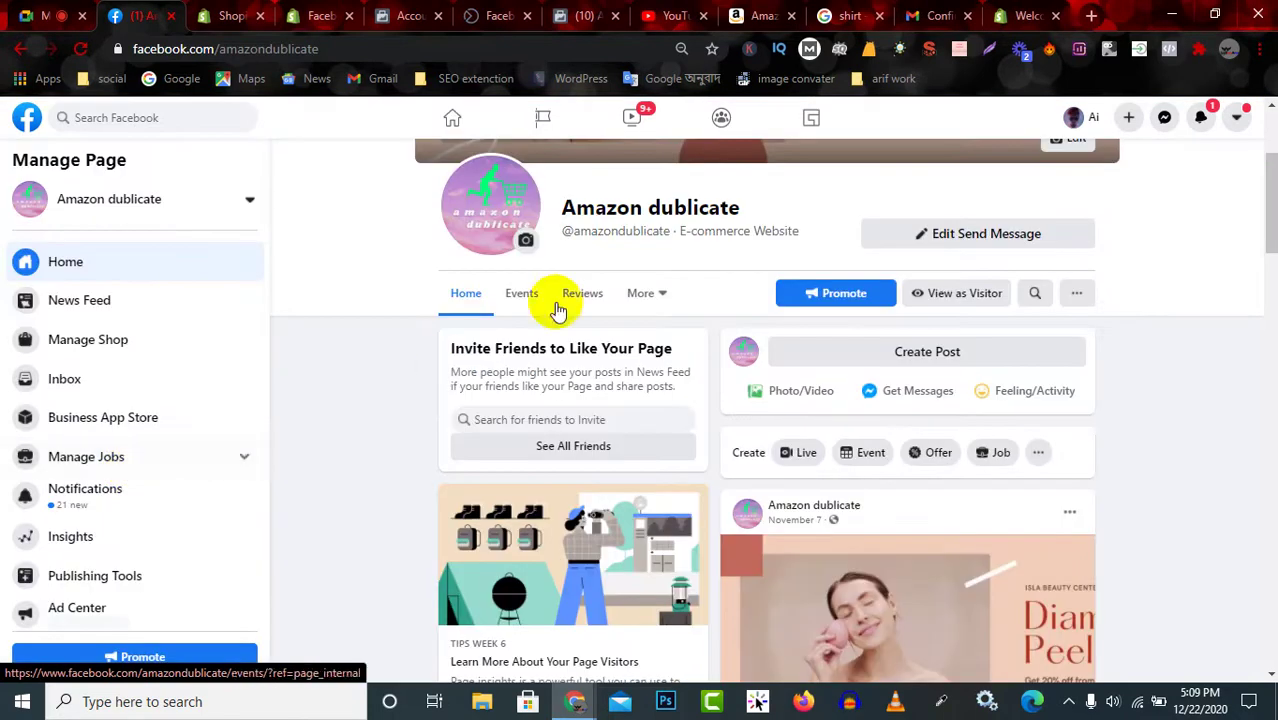
pyautogui.click(660, 297)
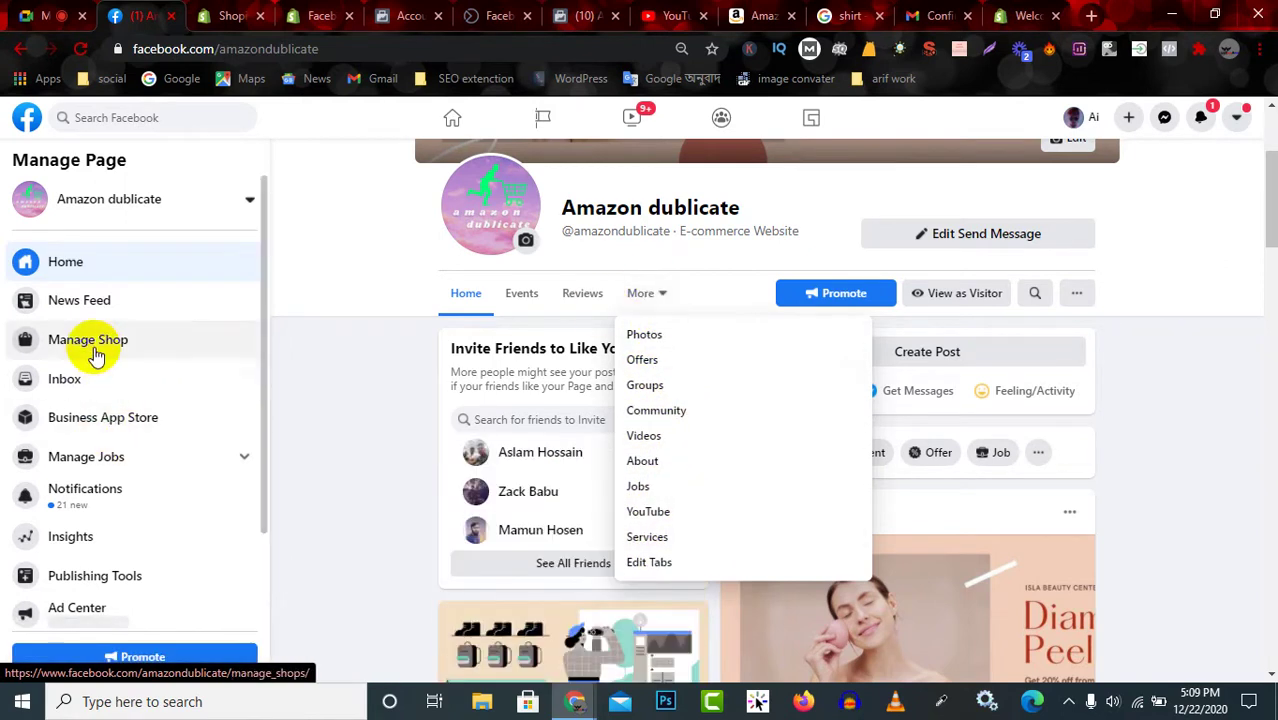
pyautogui.click(135, 345)
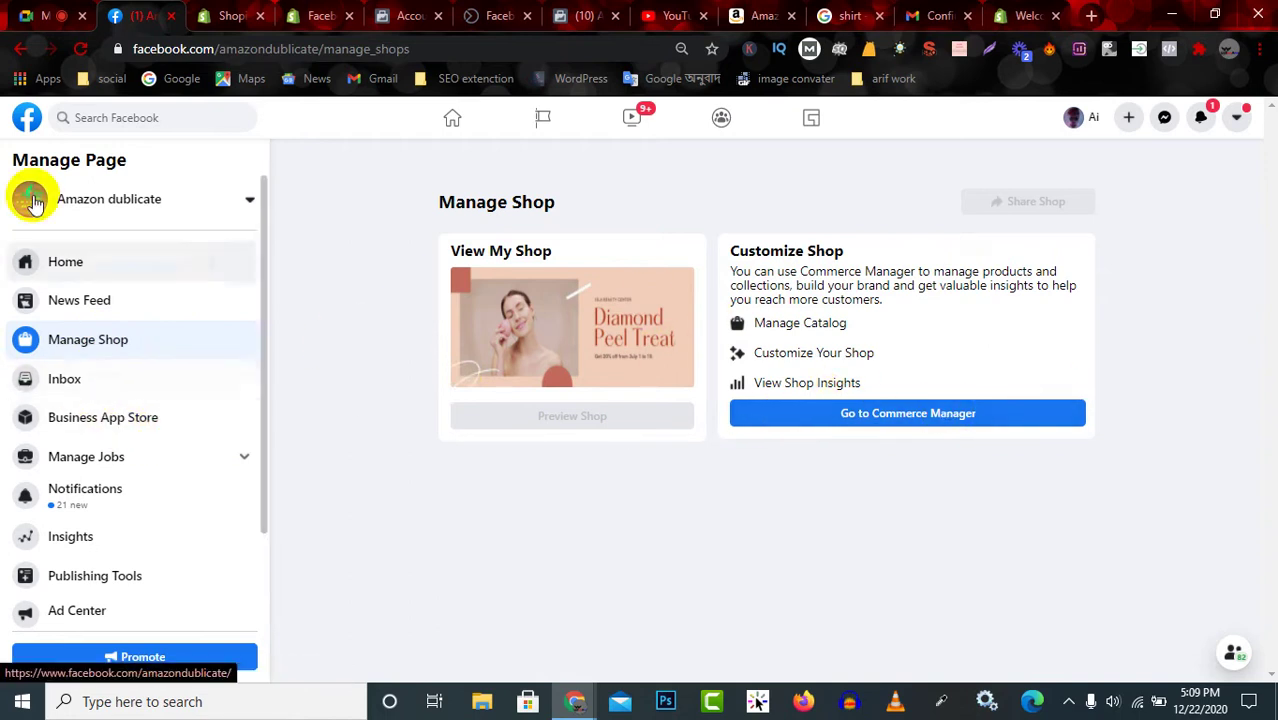
pyautogui.click(22, 50)
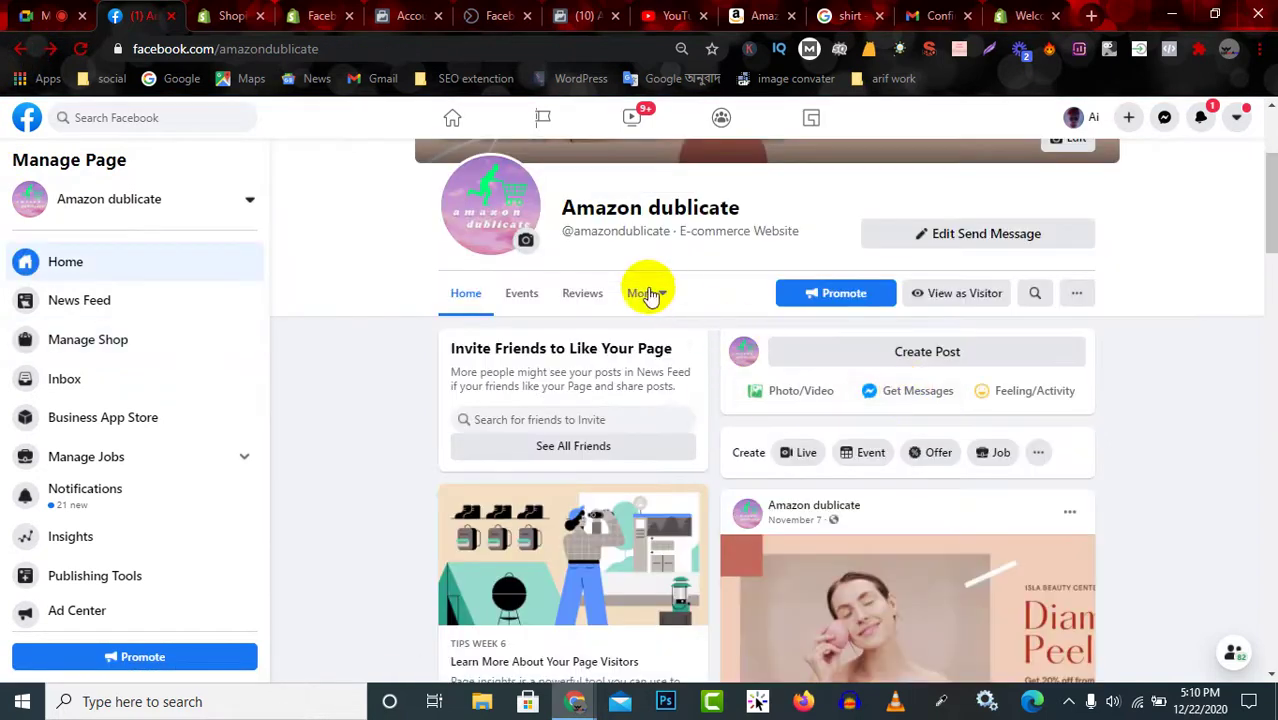
# Open the Amazon dublicate Page's templates and tabs settings.
pyautogui.click(645, 293)
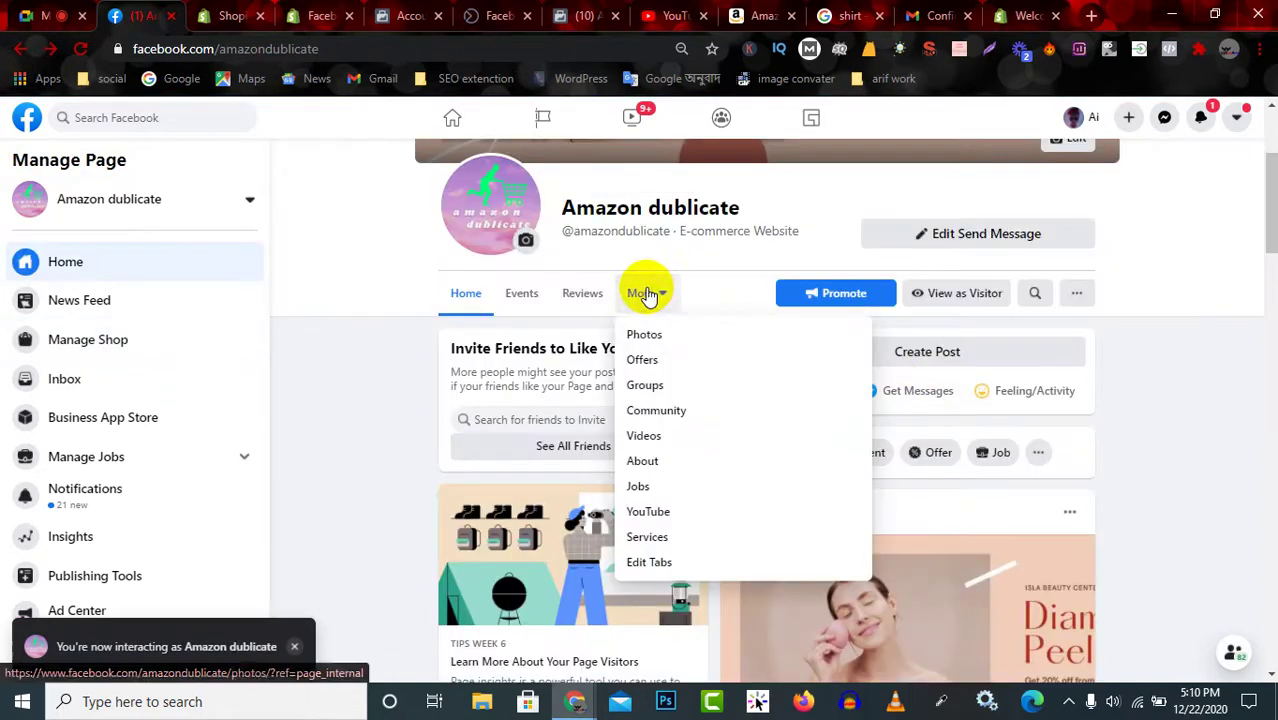
pyautogui.click(676, 566)
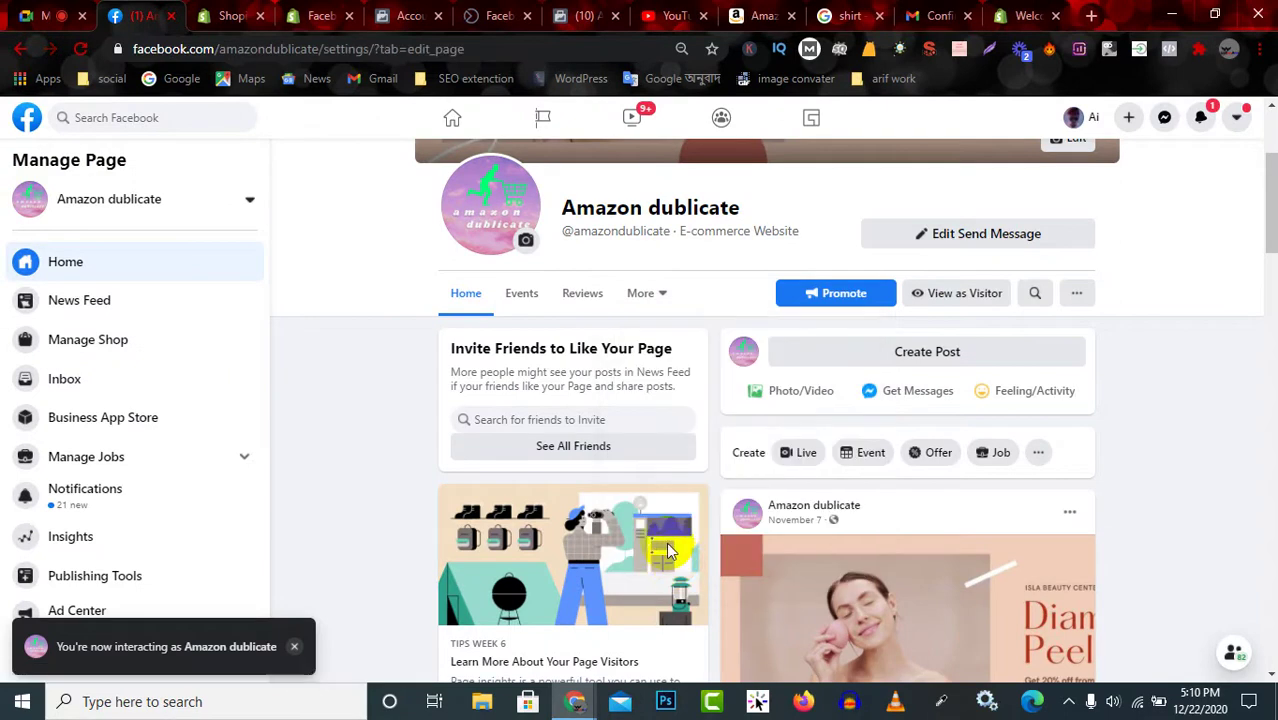
pyautogui.scroll(-4, 762, 442)
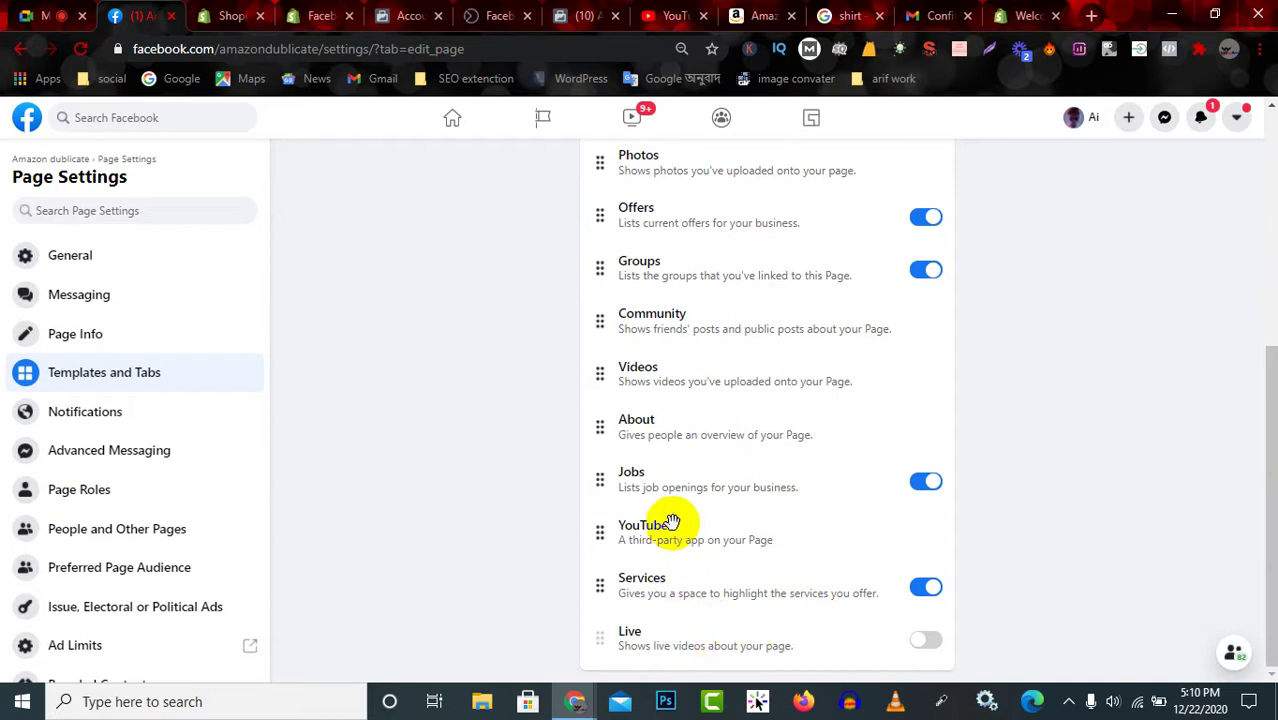
pyautogui.scroll(5, 679, 320)
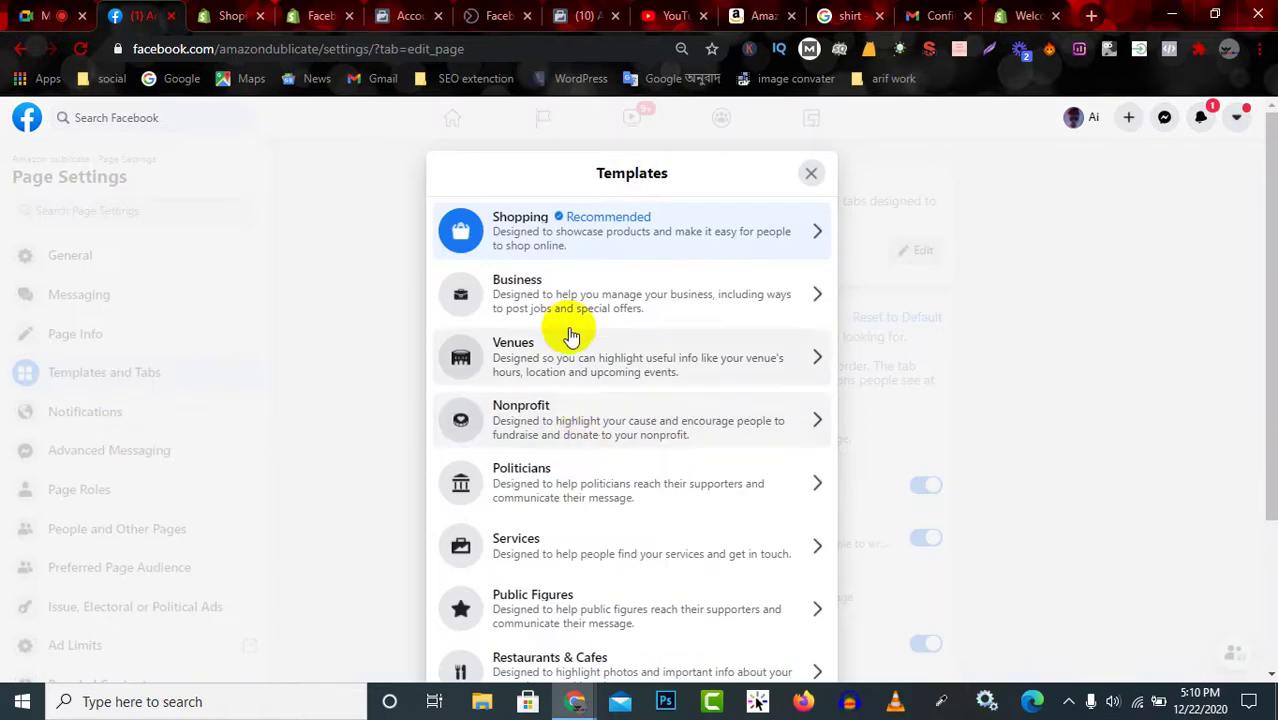
pyautogui.scroll(-3, 600, 400)
pyautogui.scroll(3, 585, 385)
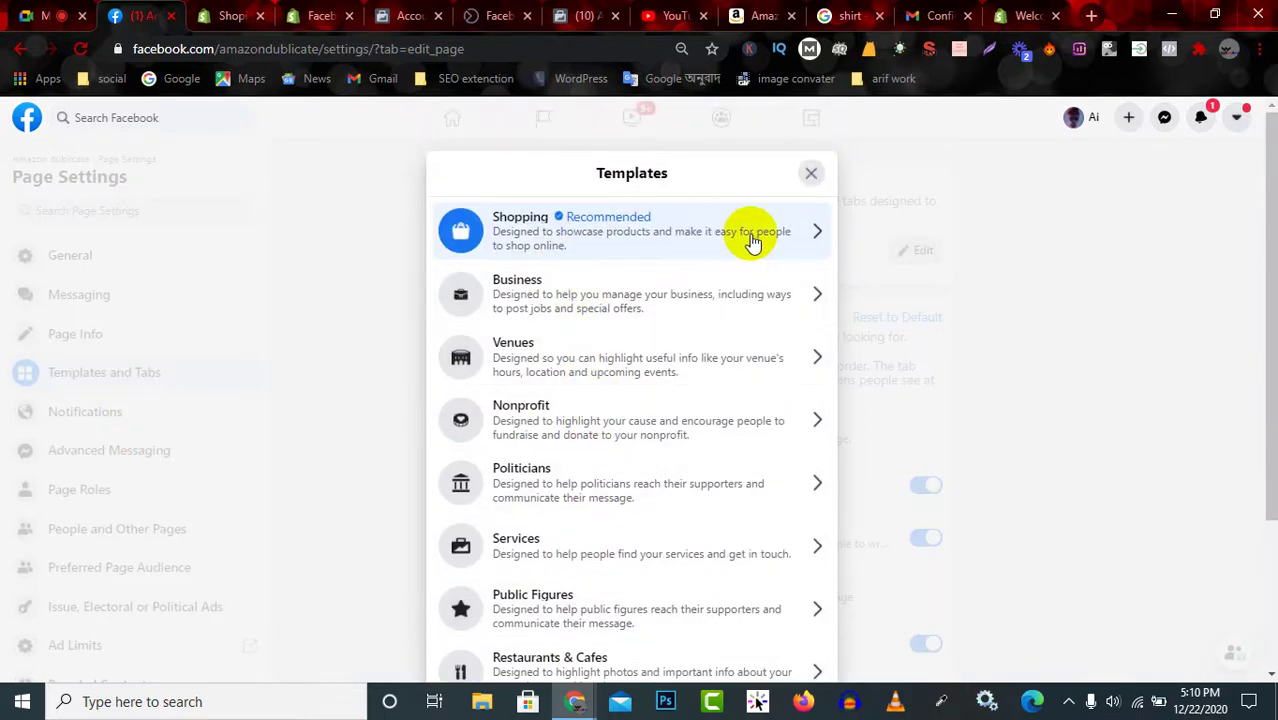
# Confirm Shopping is the current template, close its details, and return to the Page home.
pyautogui.click(750, 241)
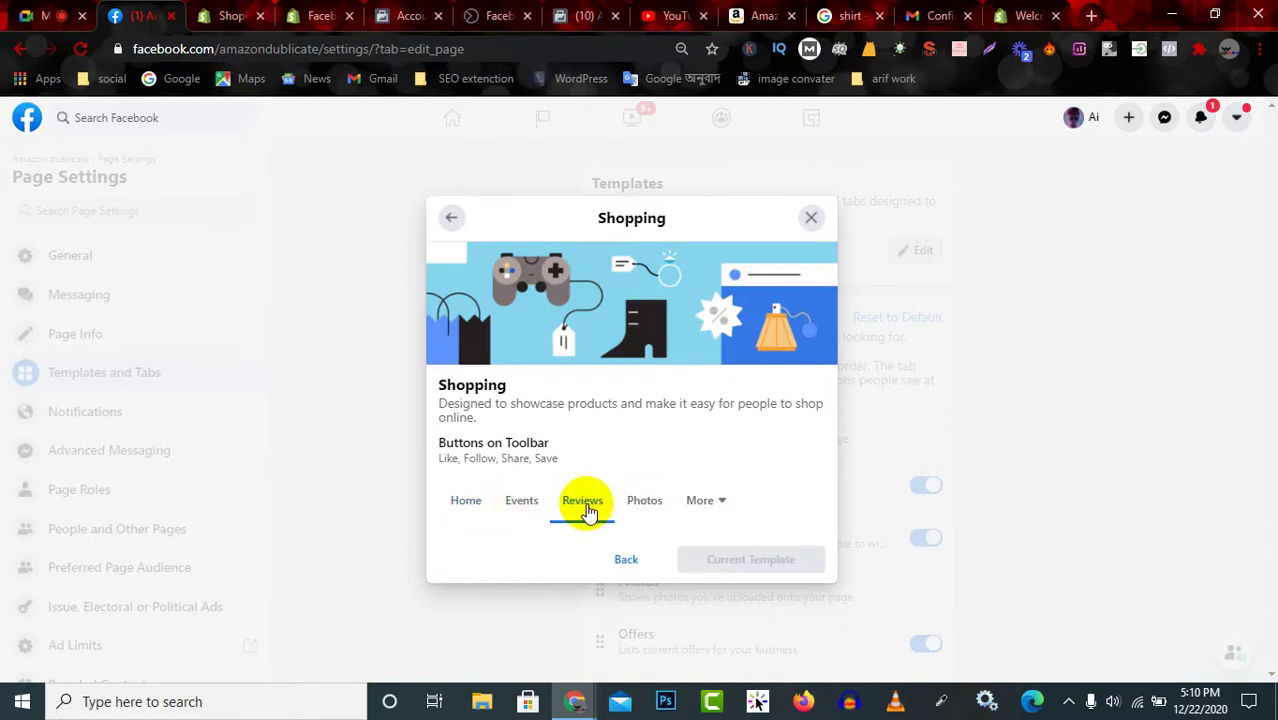
pyautogui.click(700, 498)
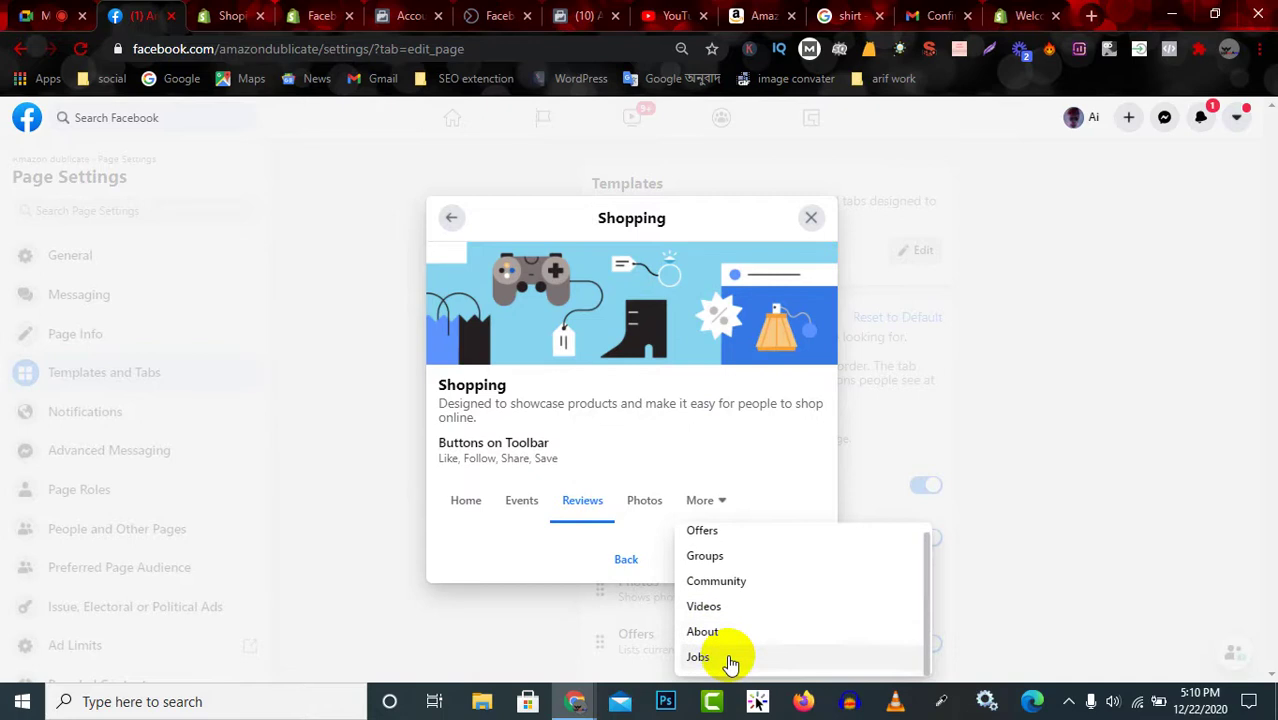
pyautogui.click(728, 658)
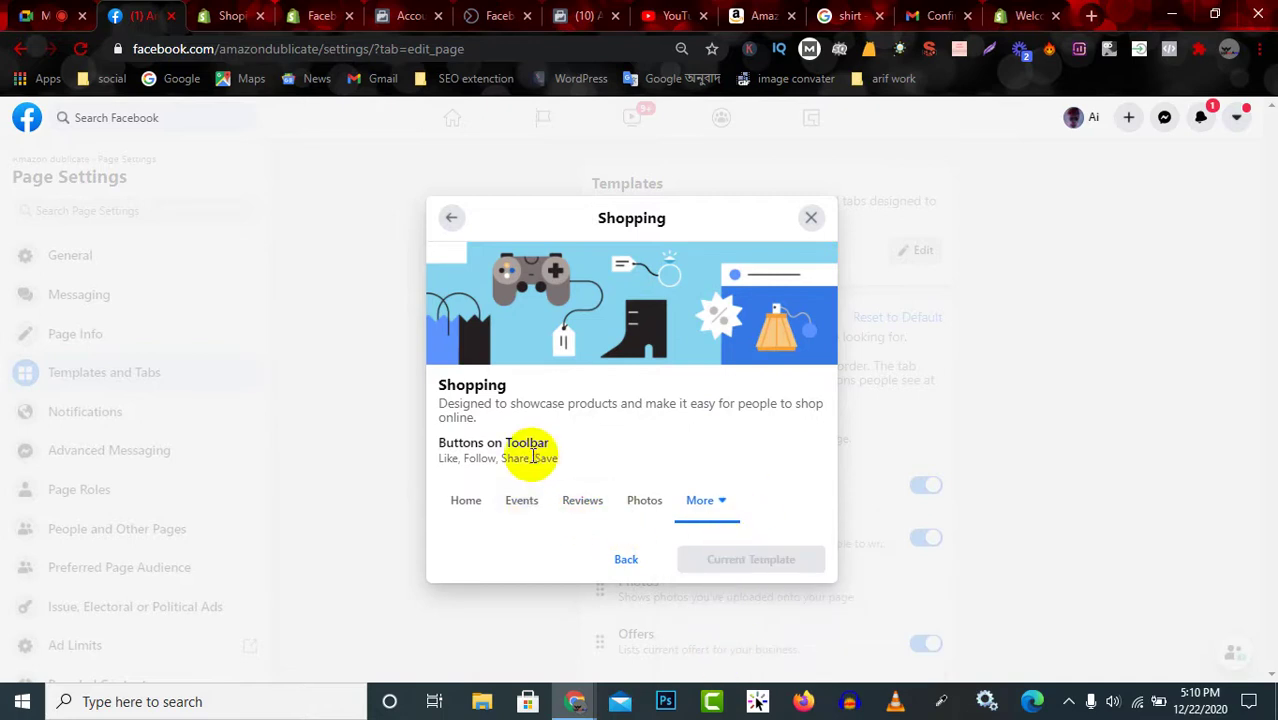
pyautogui.moveTo(452, 459); pyautogui.dragTo(648, 456)
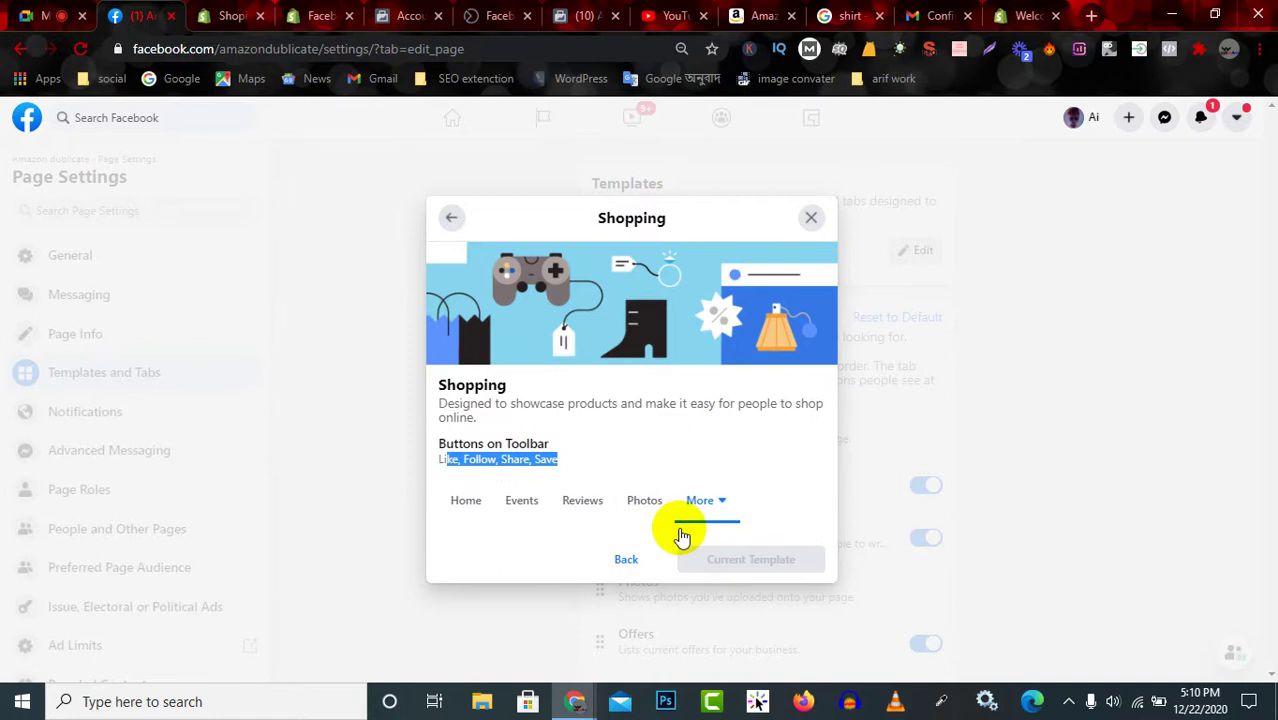
pyautogui.click(811, 217)
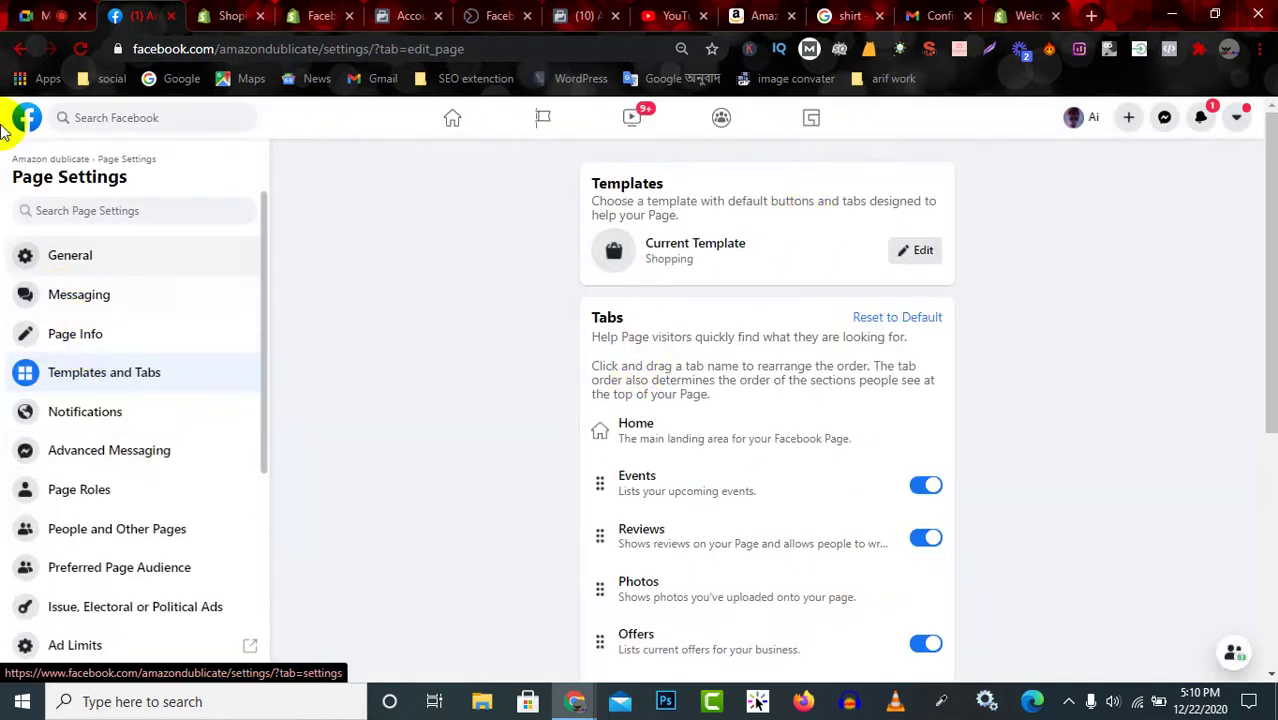
pyautogui.click(46, 160)
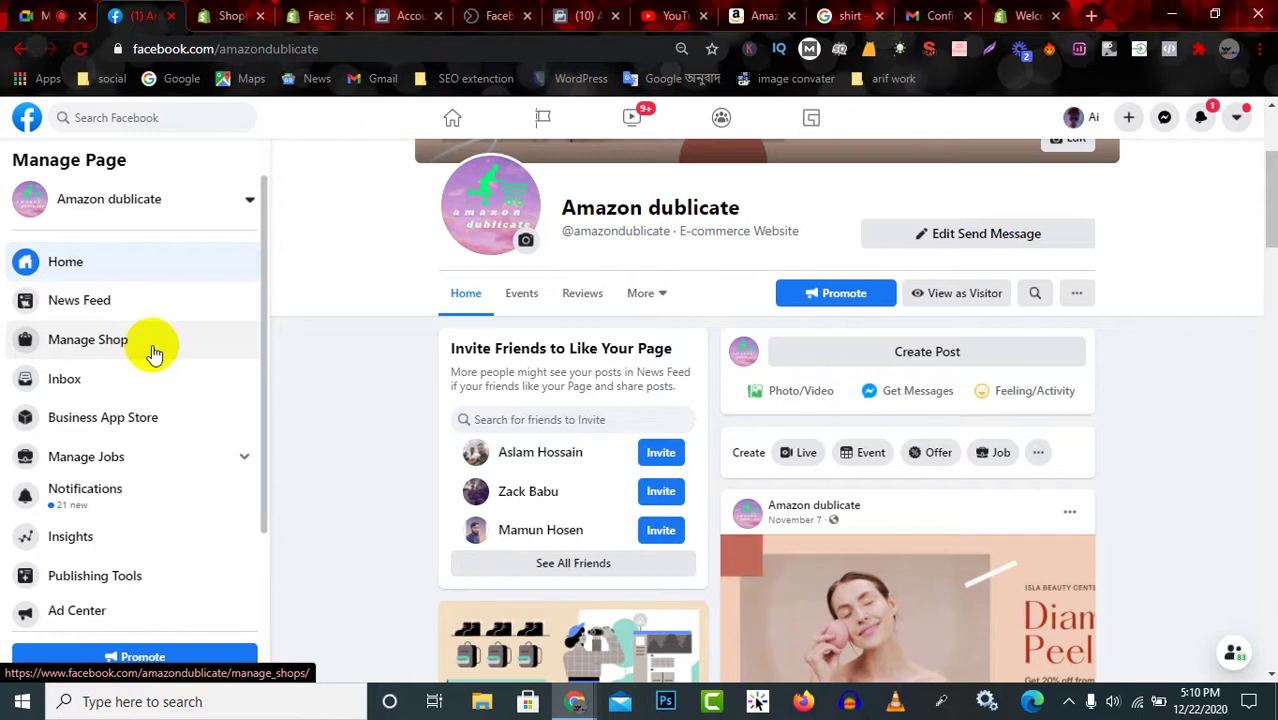
pyautogui.scroll(-3, 688, 520)
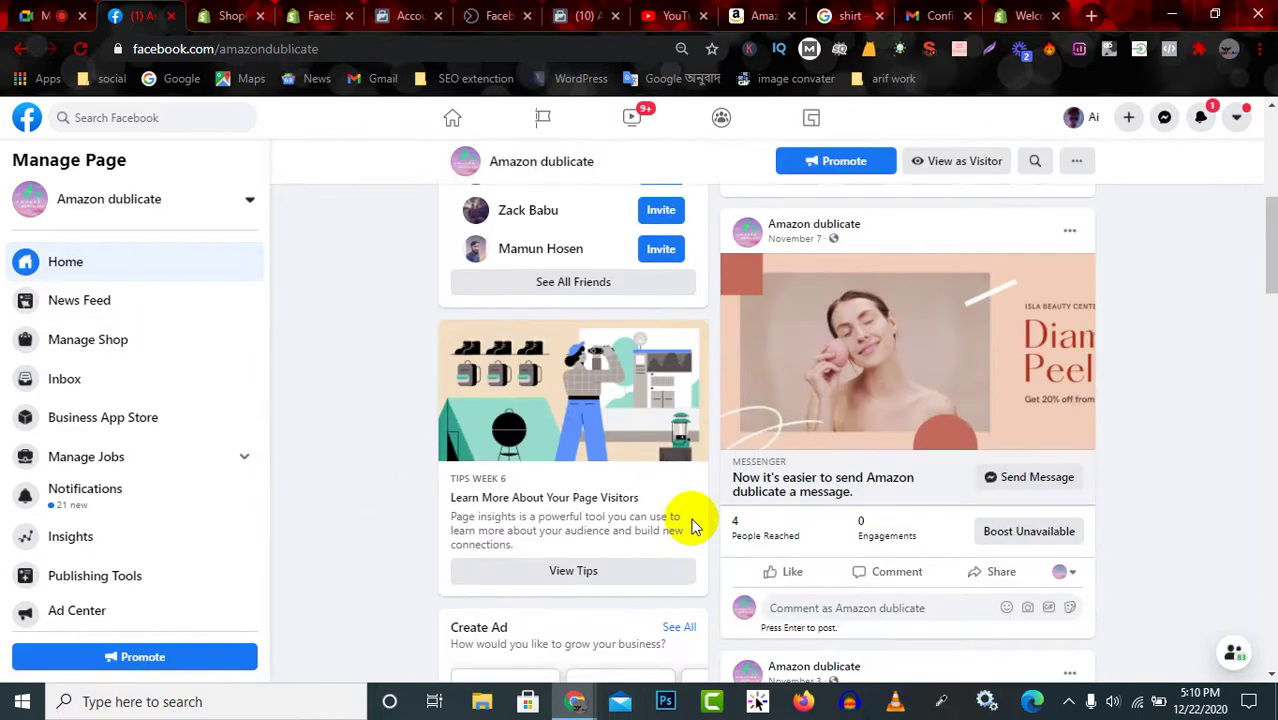
pyautogui.scroll(5, 688, 505)
pyautogui.scroll(-6, 673, 479)
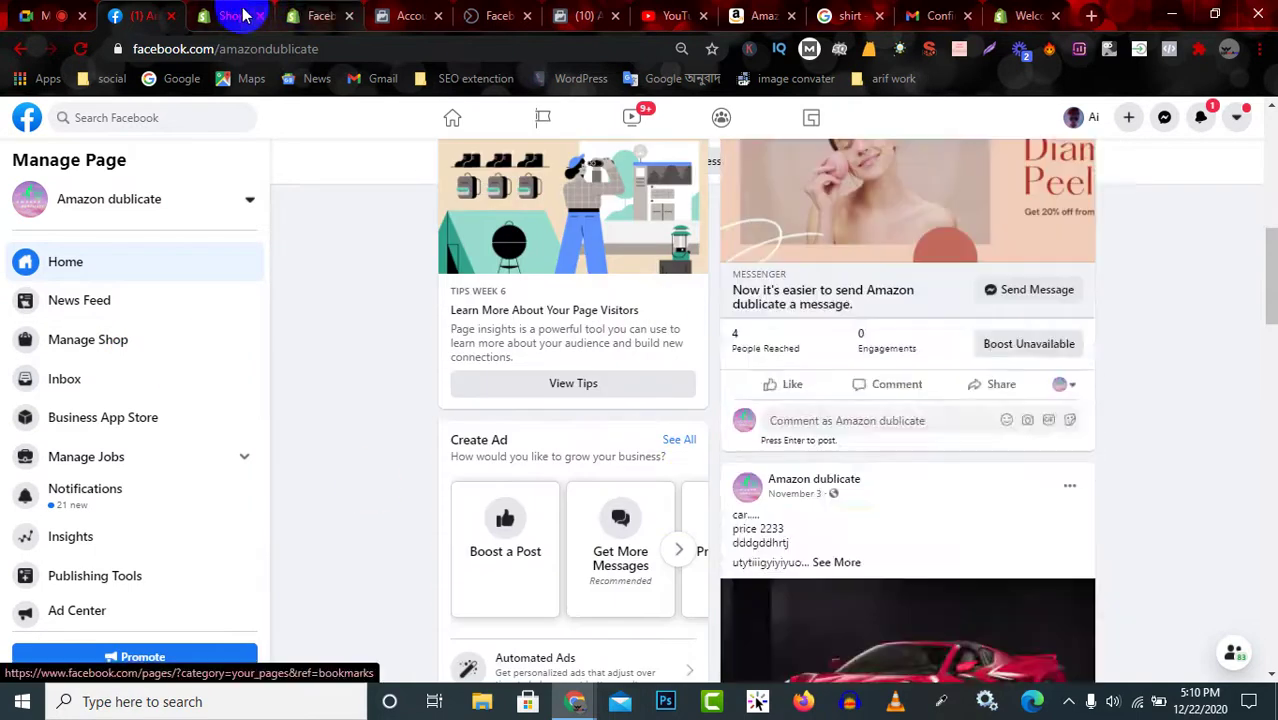
pyautogui.click(243, 14)
pyautogui.click(588, 336)
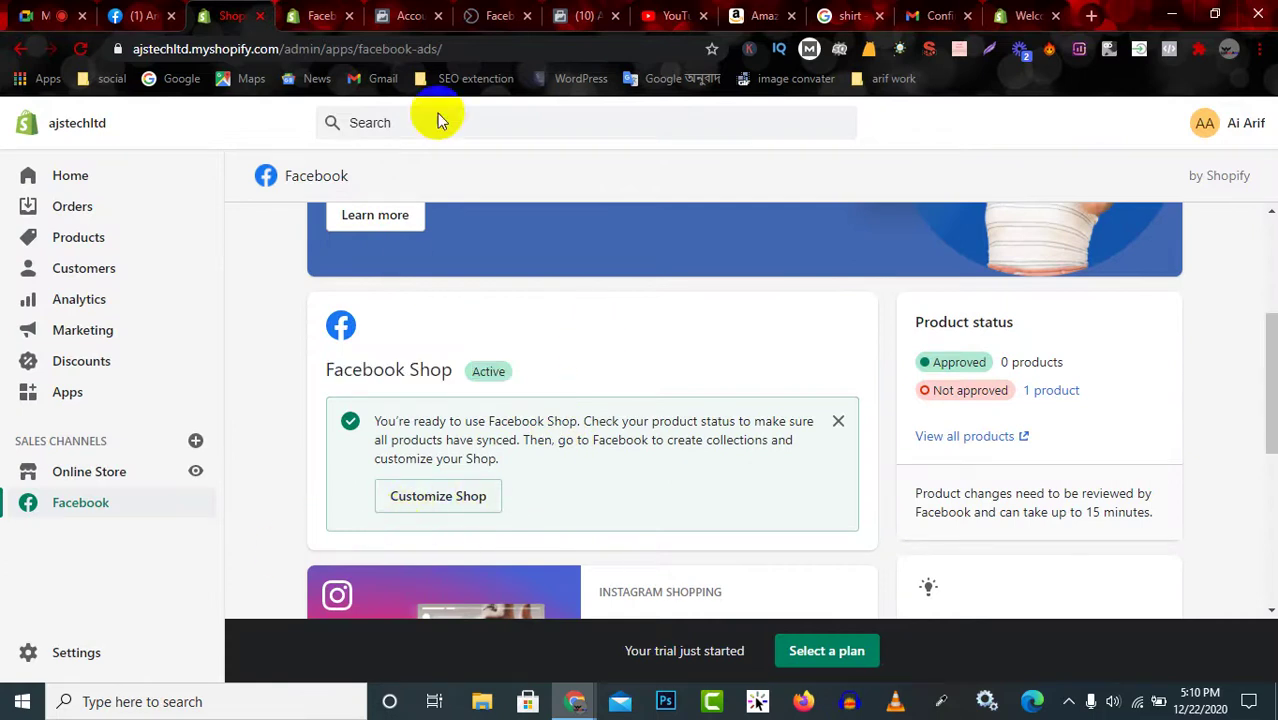
pyautogui.click(408, 15)
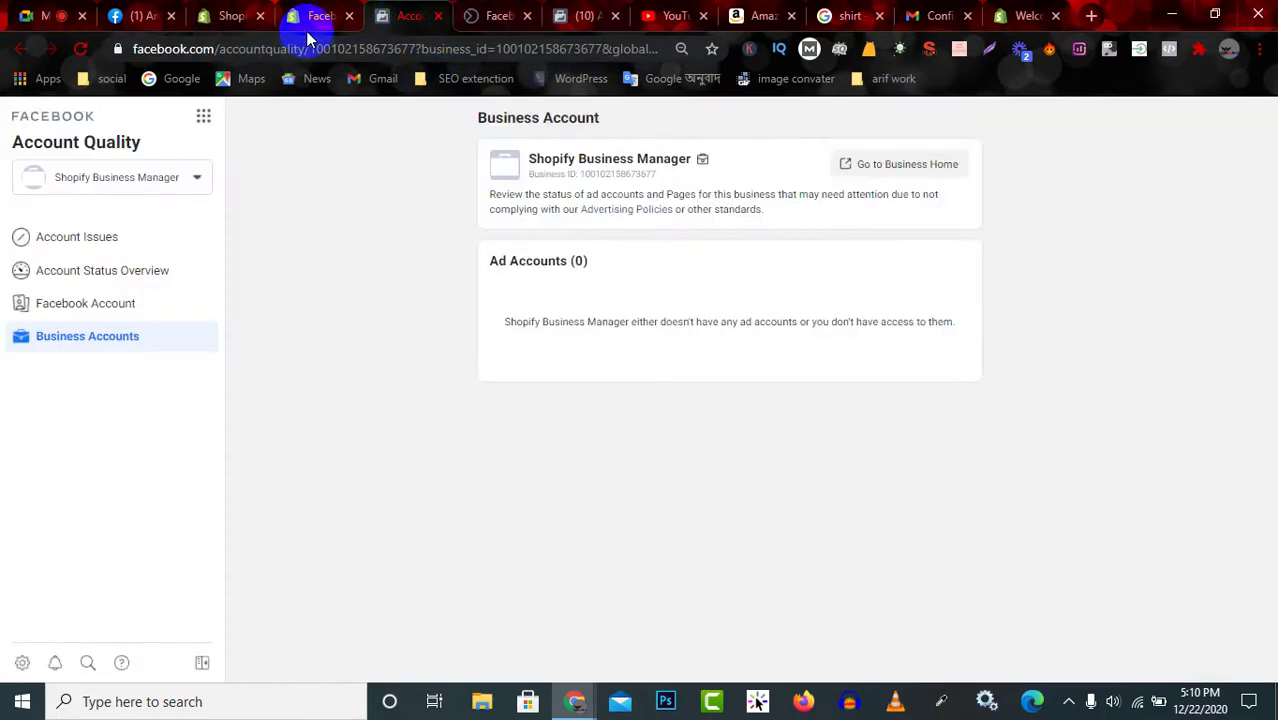
pyautogui.click(229, 16)
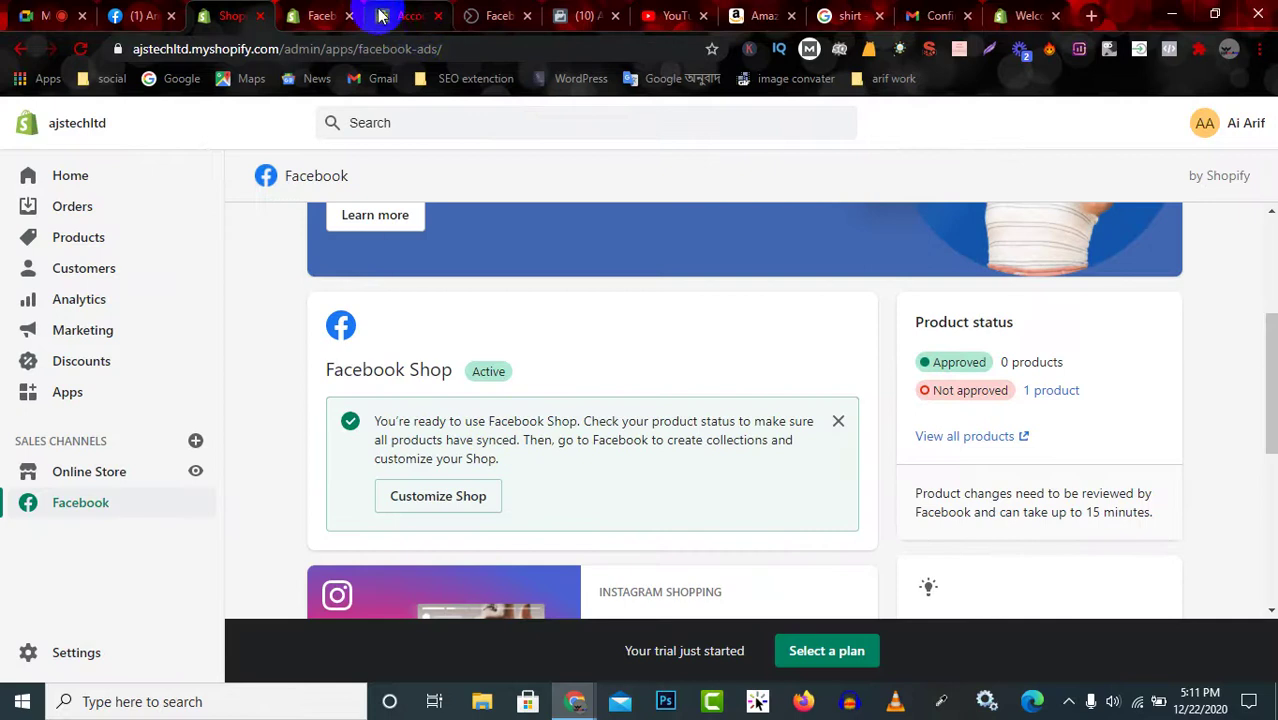
pyautogui.click(392, 15)
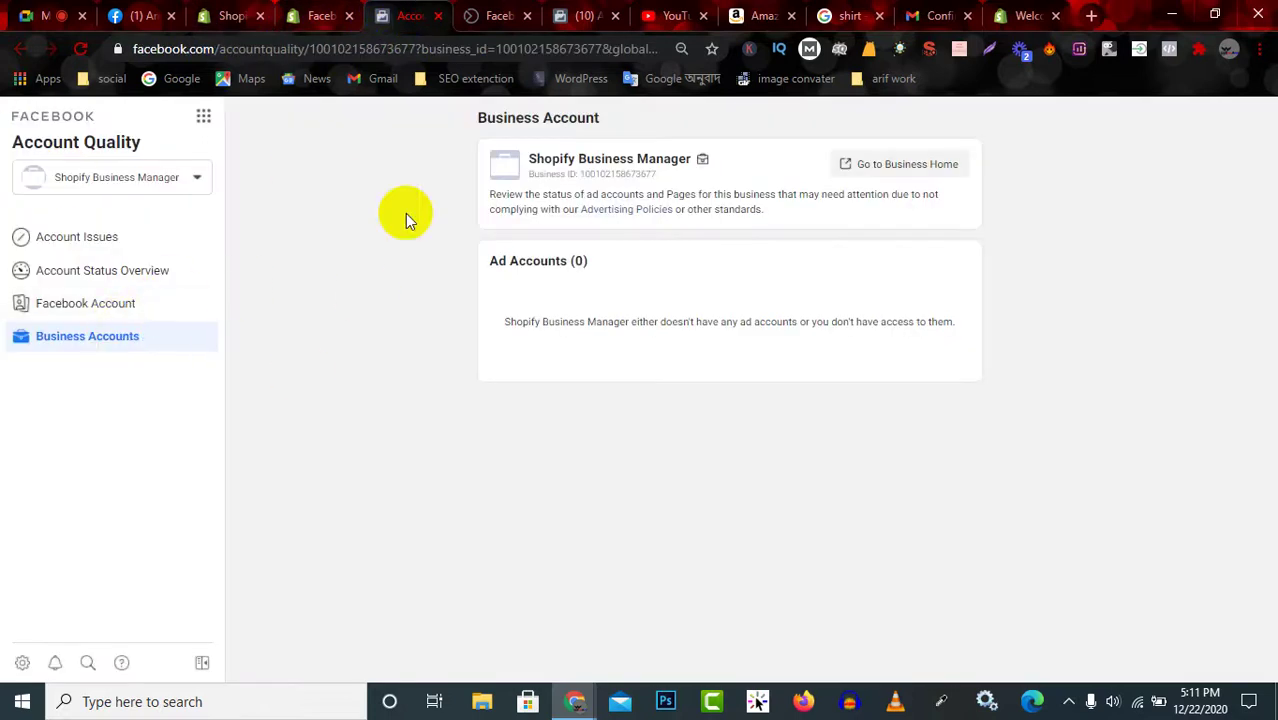
pyautogui.click(229, 14)
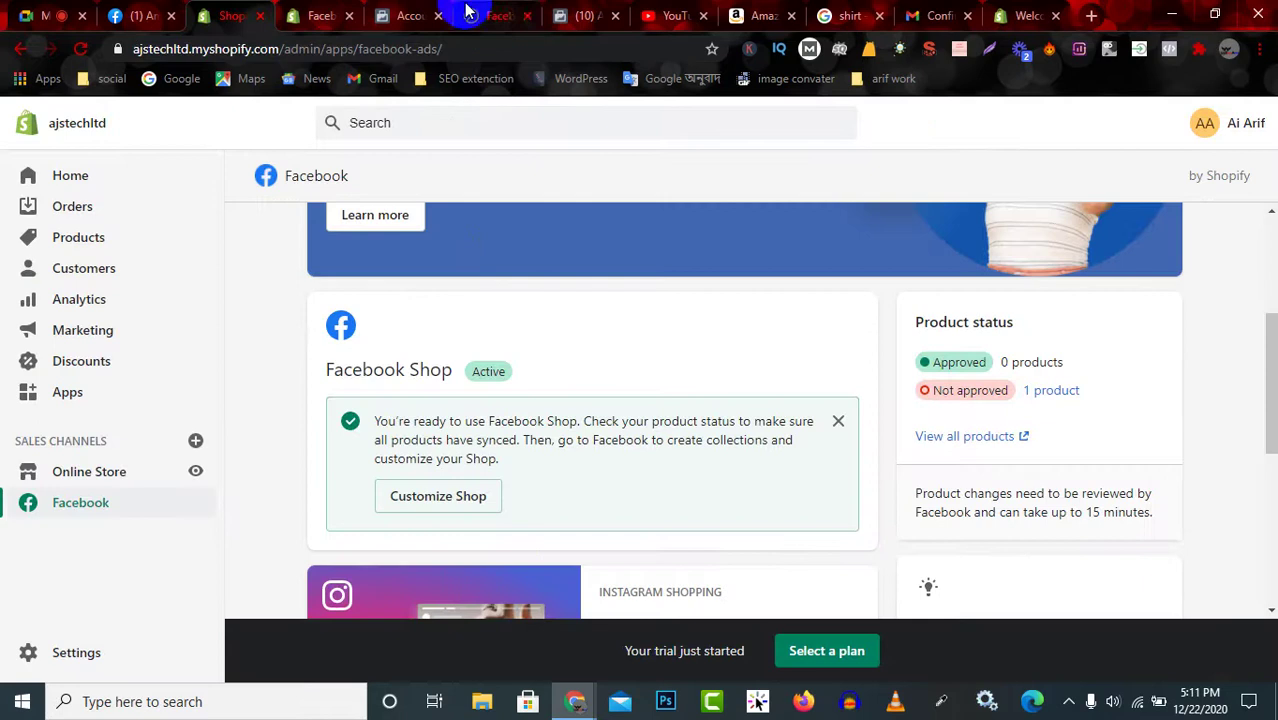
pyautogui.scroll(-3, 542, 490)
pyautogui.scroll(2, 542, 486)
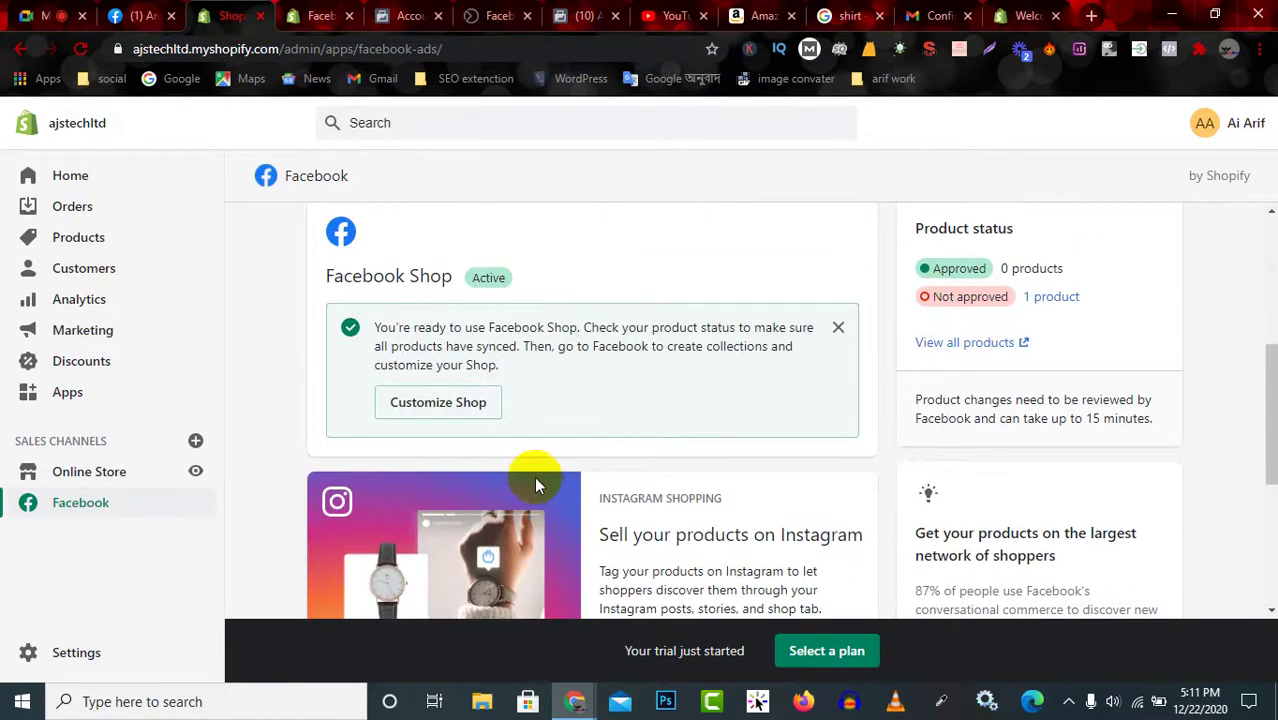
# Open Commerce Manager's Shops list via Customize Shop and check the shop's Inactive status.
pyautogui.click(430, 404)
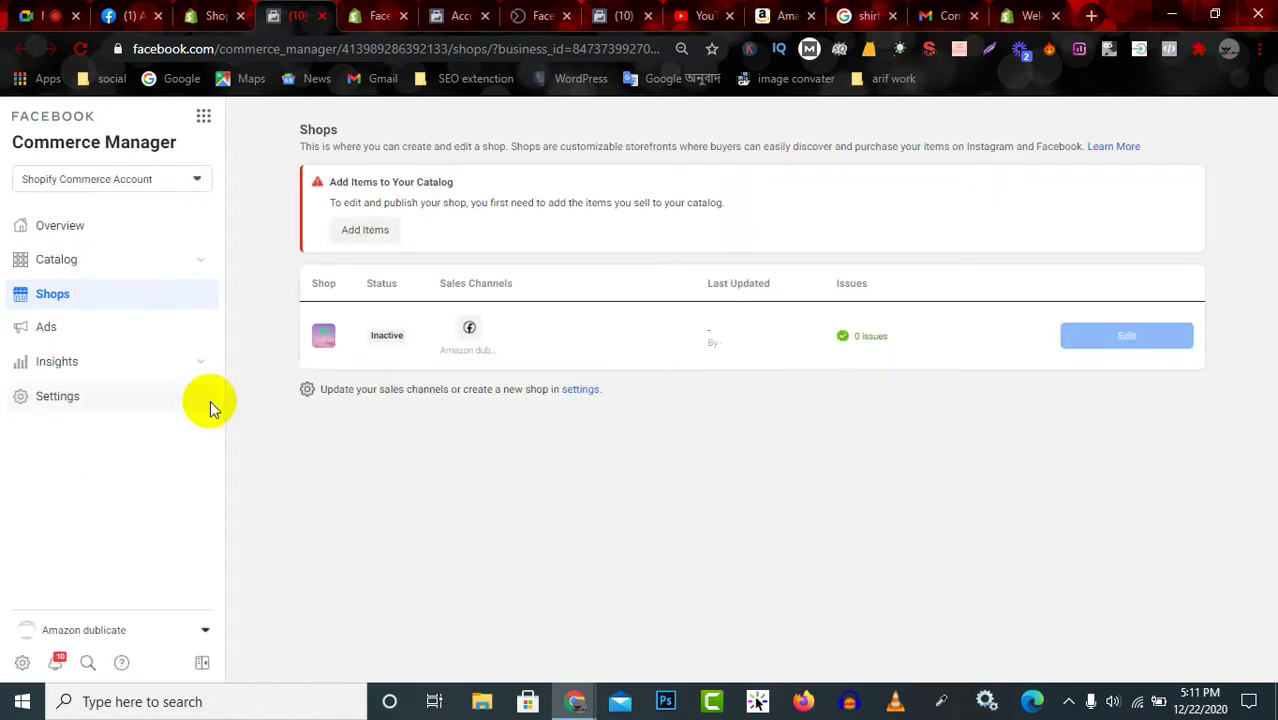
pyautogui.moveTo(374, 340)
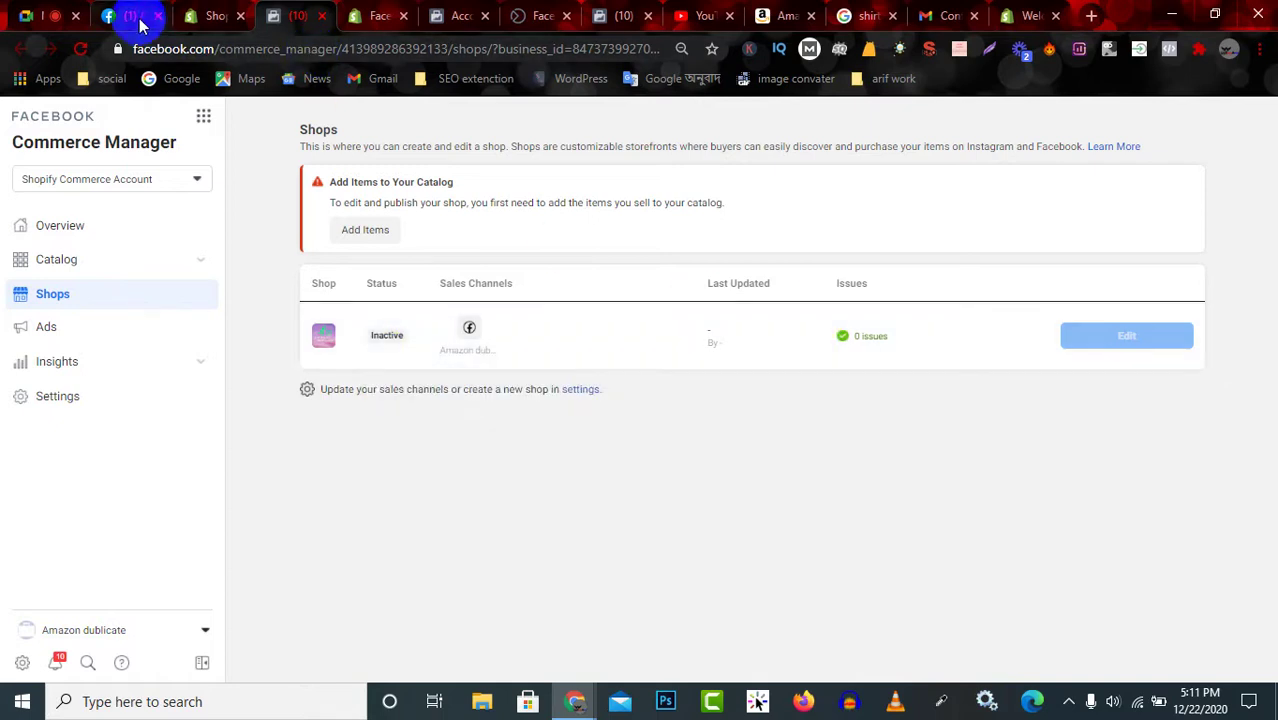
# Return to Shopify's Facebook channel page and close the Facebook Shop ready notice.
pyautogui.click(204, 26)
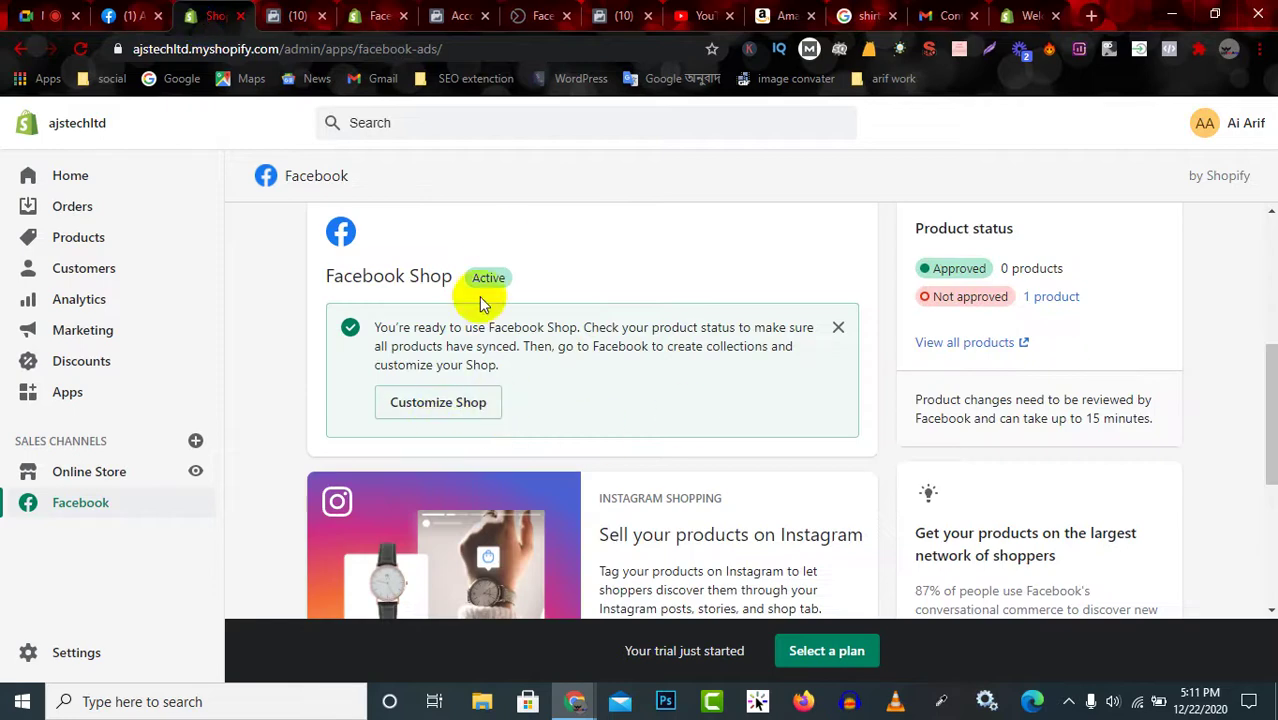
pyautogui.scroll(-3, 534, 450)
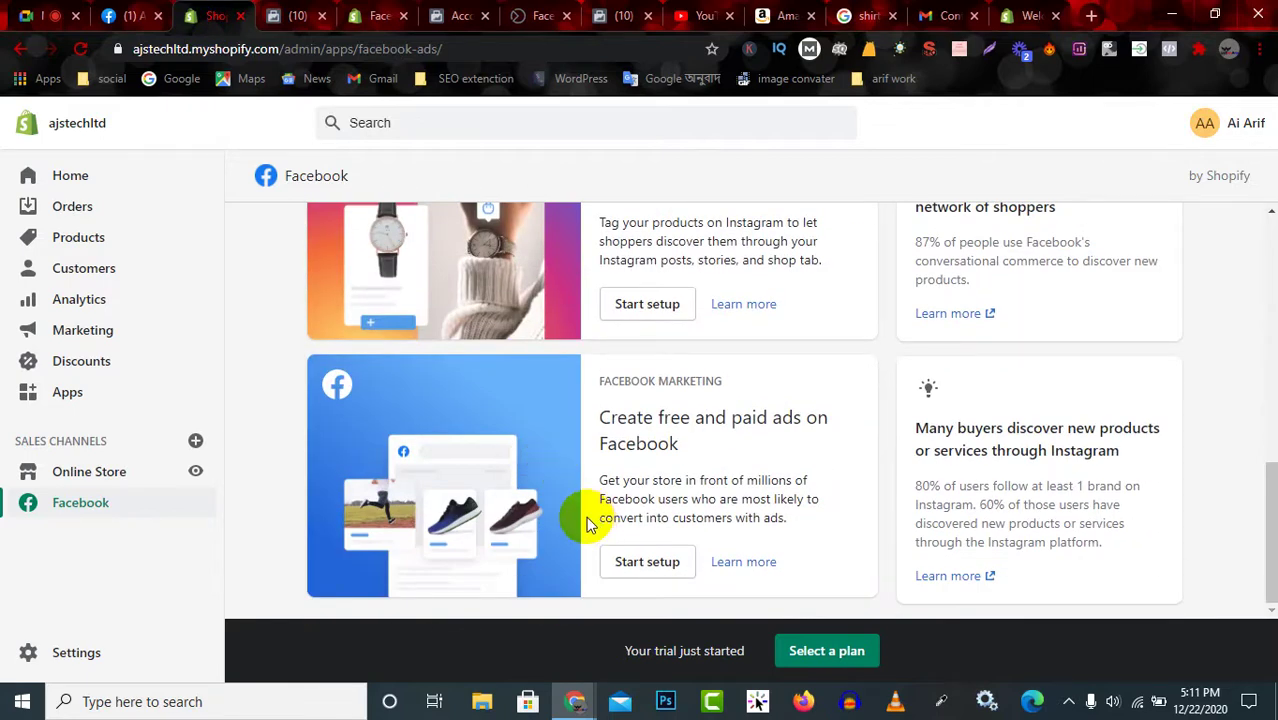
pyautogui.scroll(5, 587, 520)
pyautogui.scroll(-2, 593, 491)
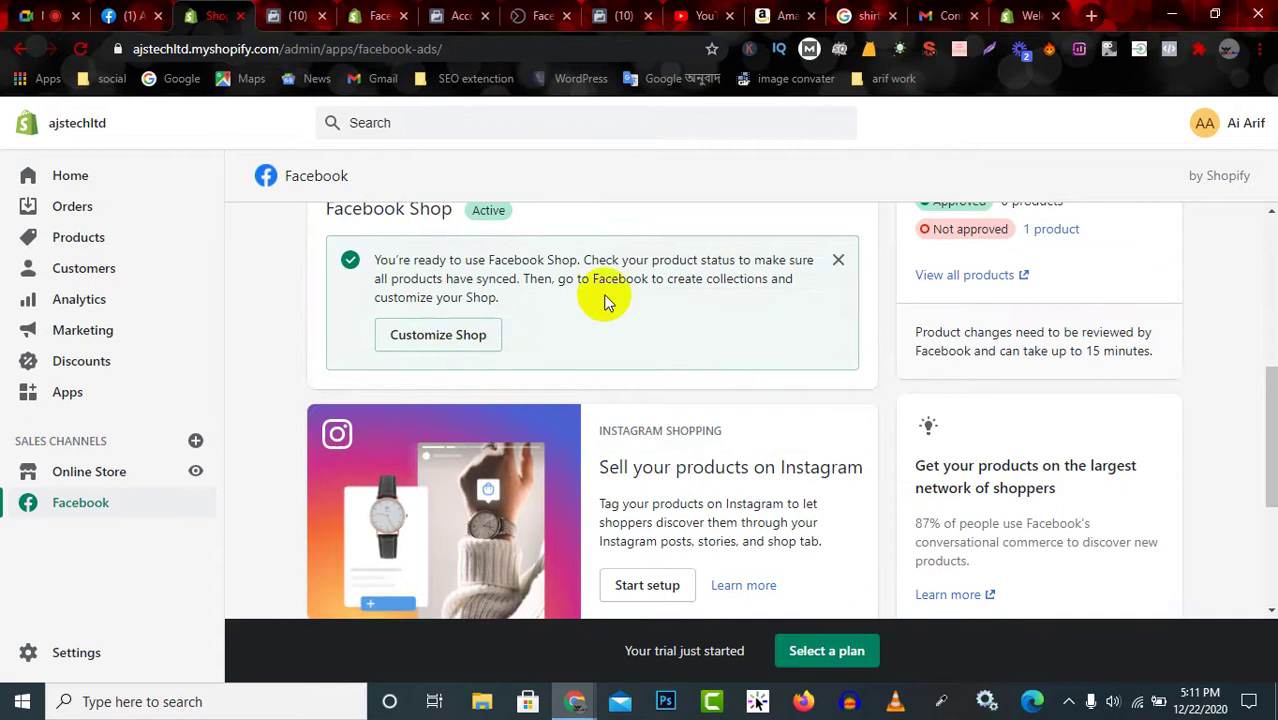
pyautogui.scroll(1, 840, 370)
pyautogui.click(838, 356)
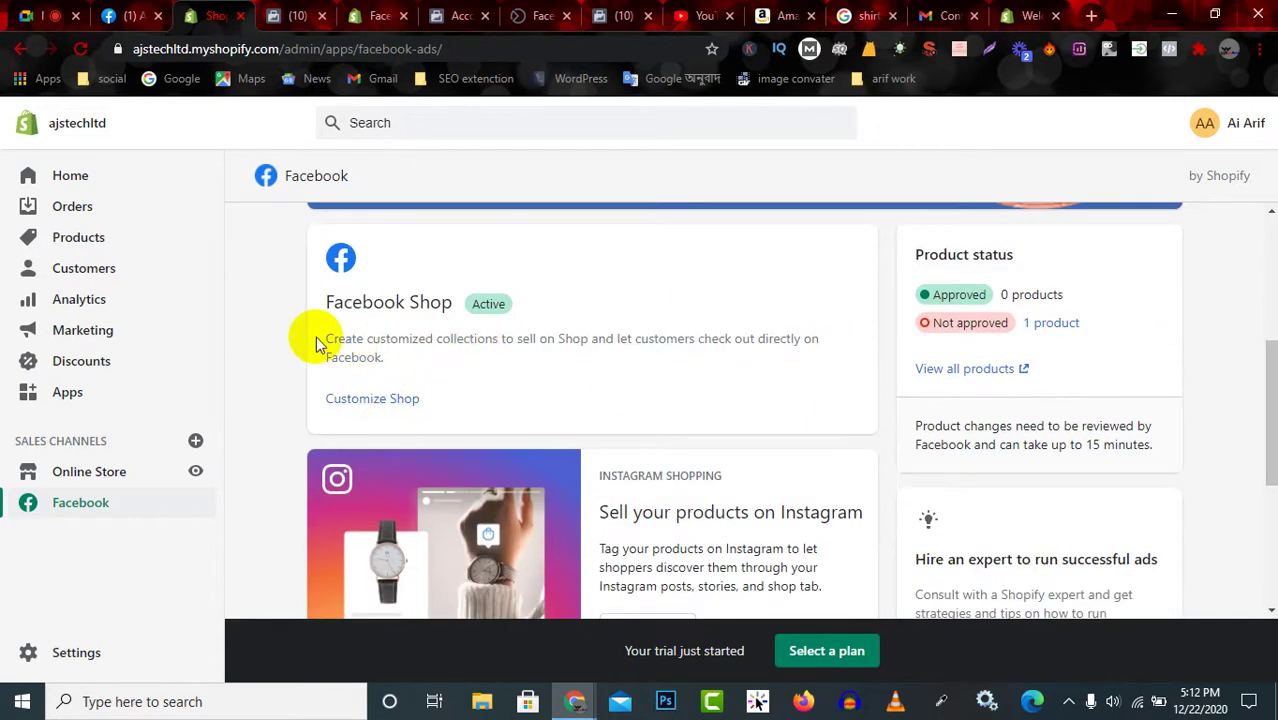
pyautogui.moveTo(333, 338); pyautogui.dragTo(577, 358)
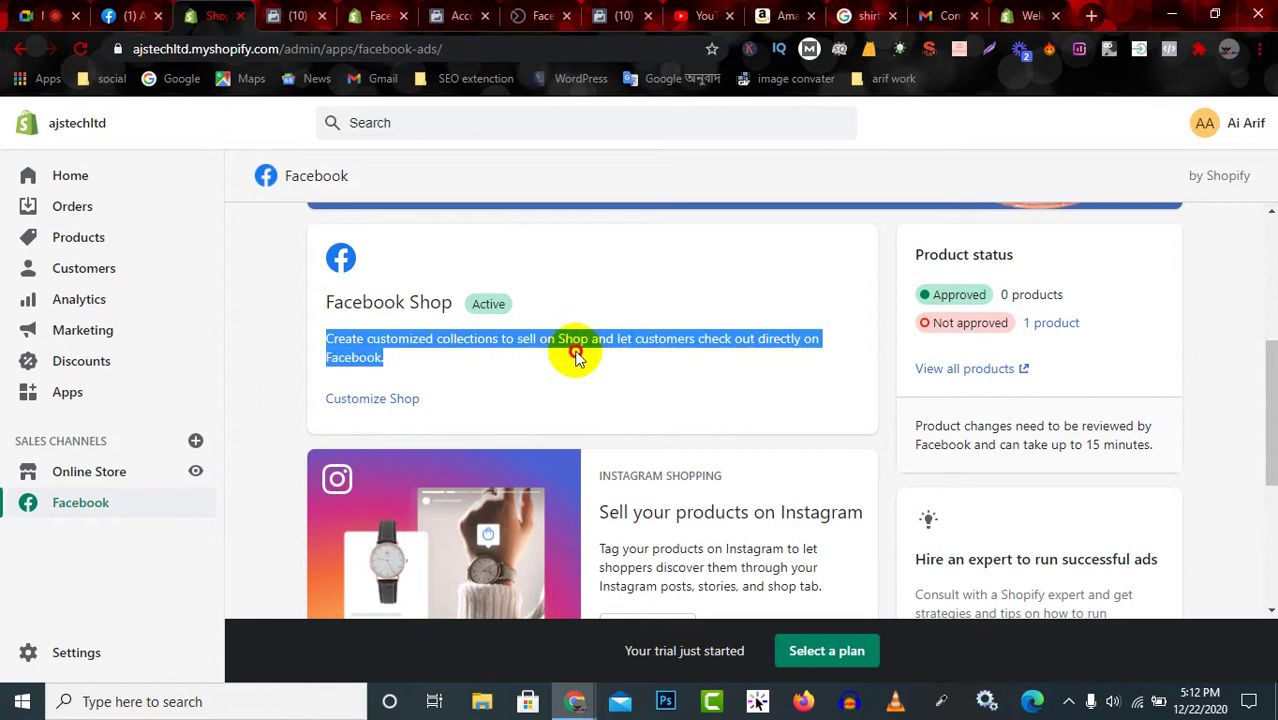
pyautogui.click(378, 358)
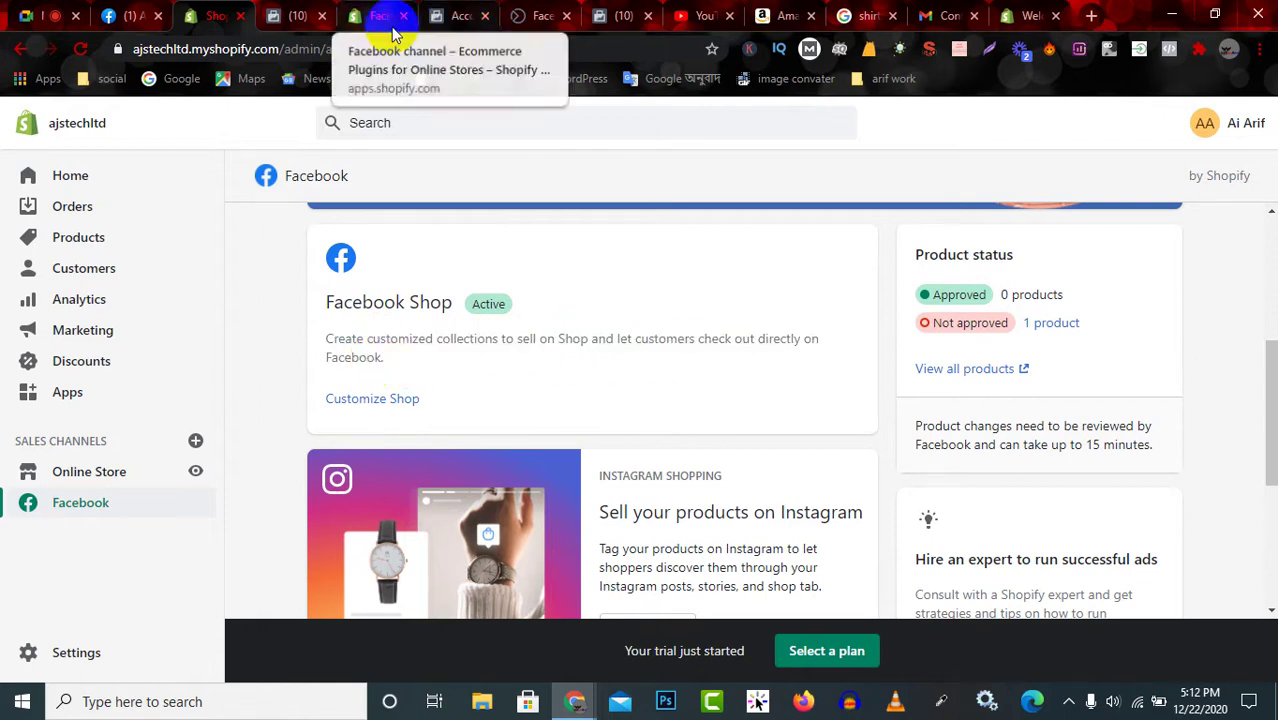
# Open the one Not approved product in the Bulk editor.
pyautogui.click(263, 301)
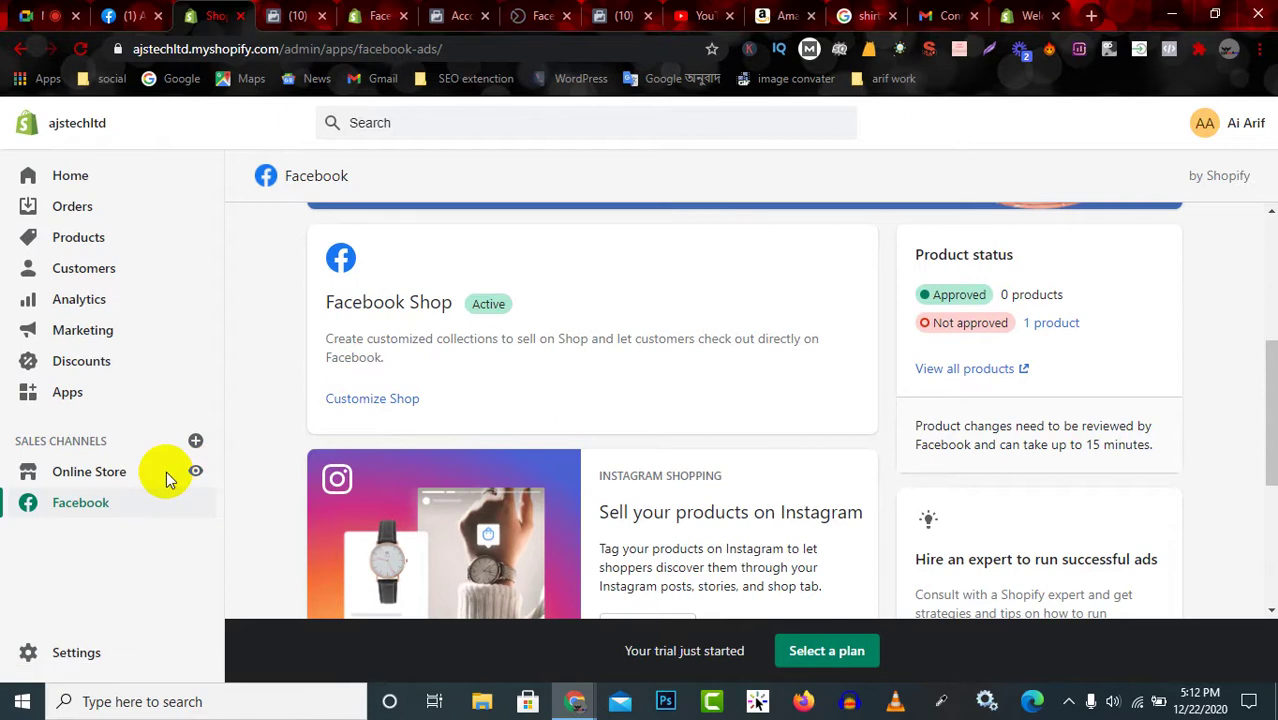
pyautogui.scroll(-5, 269, 476)
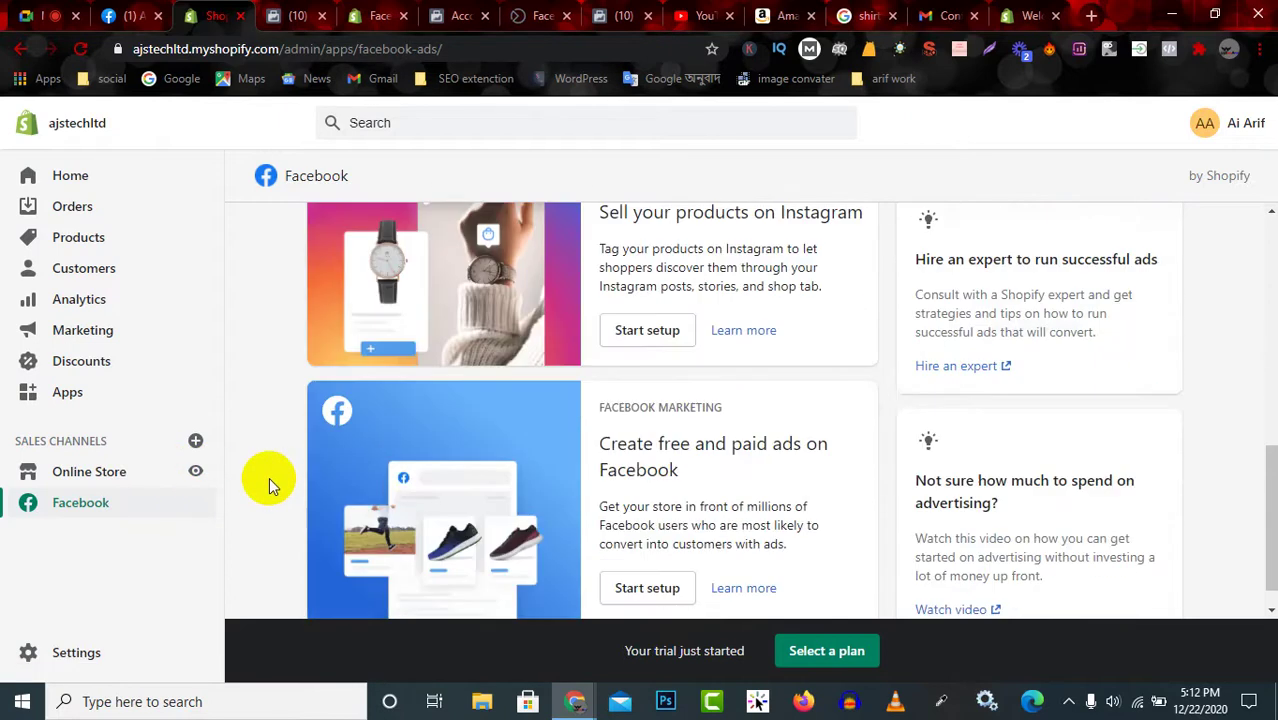
pyautogui.scroll(7, 267, 480)
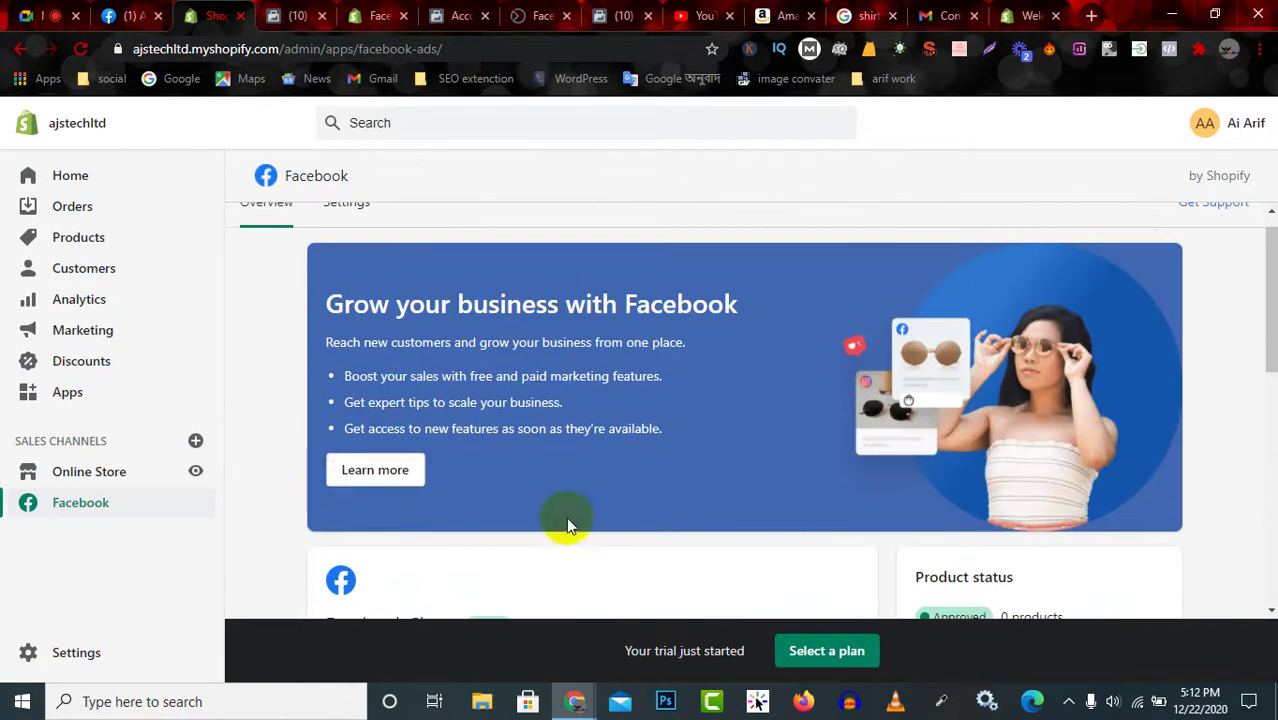
pyautogui.scroll(-4, 620, 530)
pyautogui.click(1055, 364)
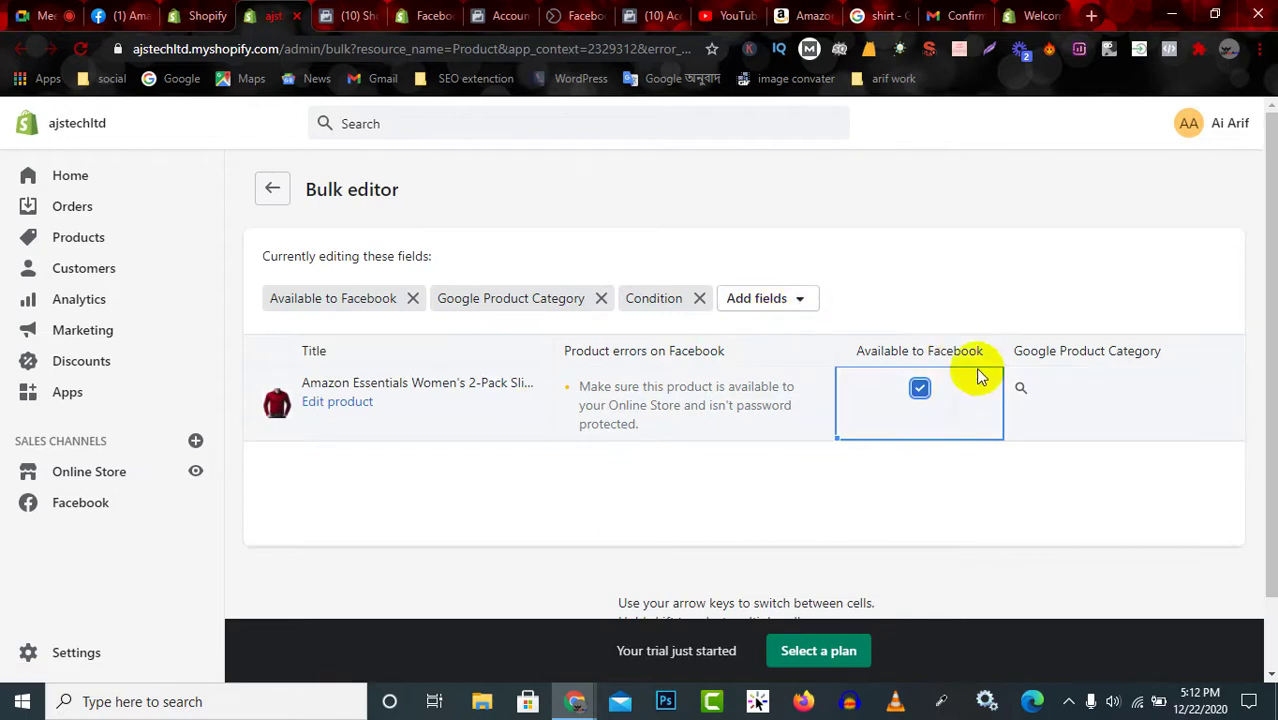
# Look through the Bulk editor's list of addable fields without adding any.
pyautogui.click(785, 300)
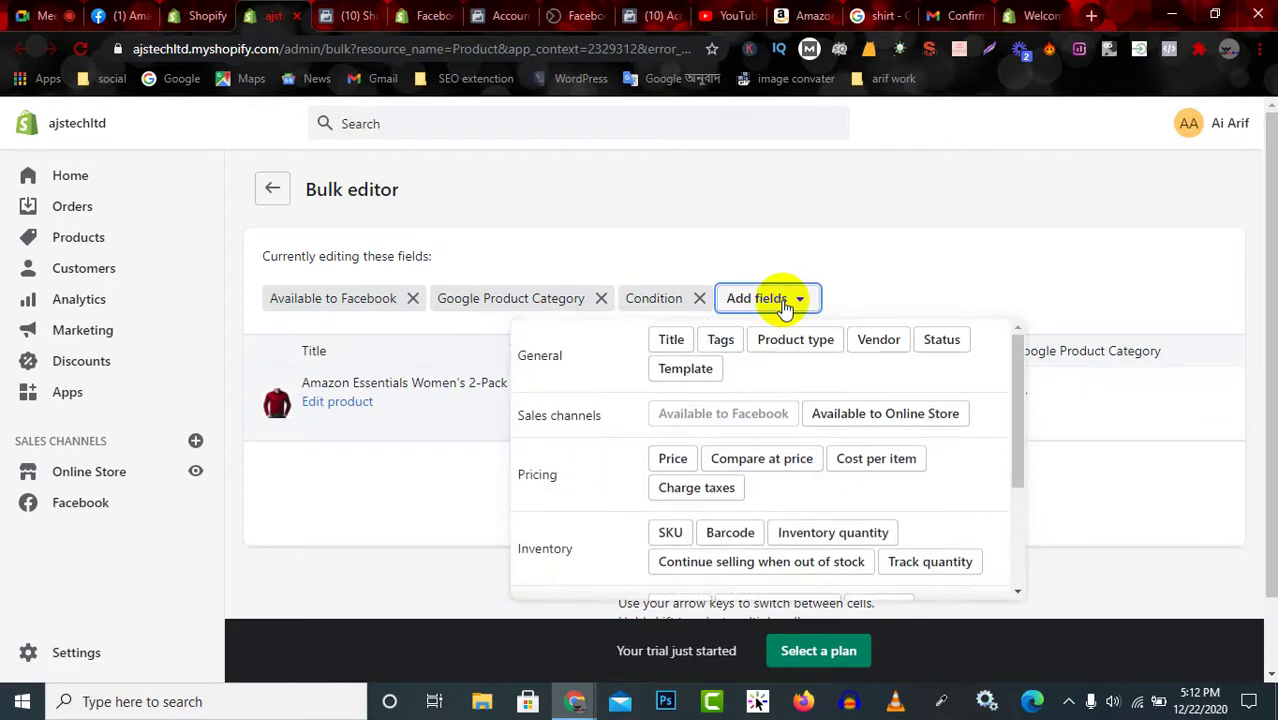
pyautogui.scroll(-2, 790, 491)
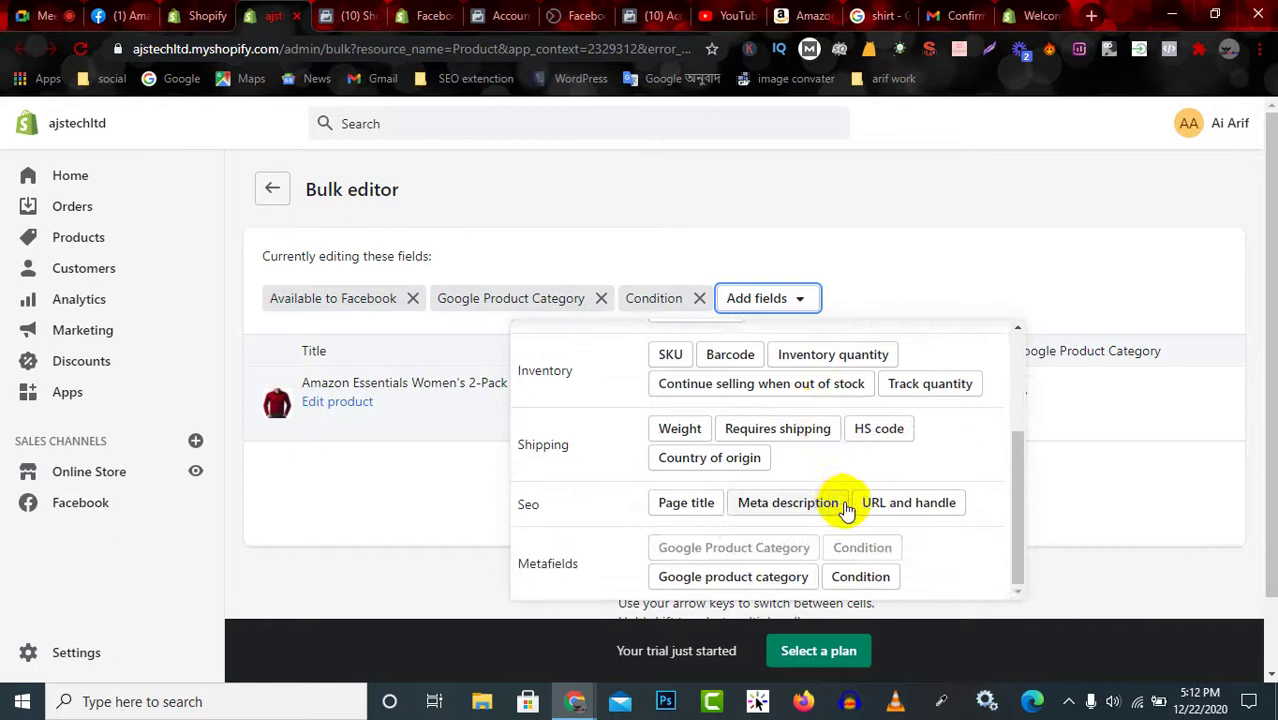
pyautogui.scroll(2, 833, 508)
pyautogui.click(897, 279)
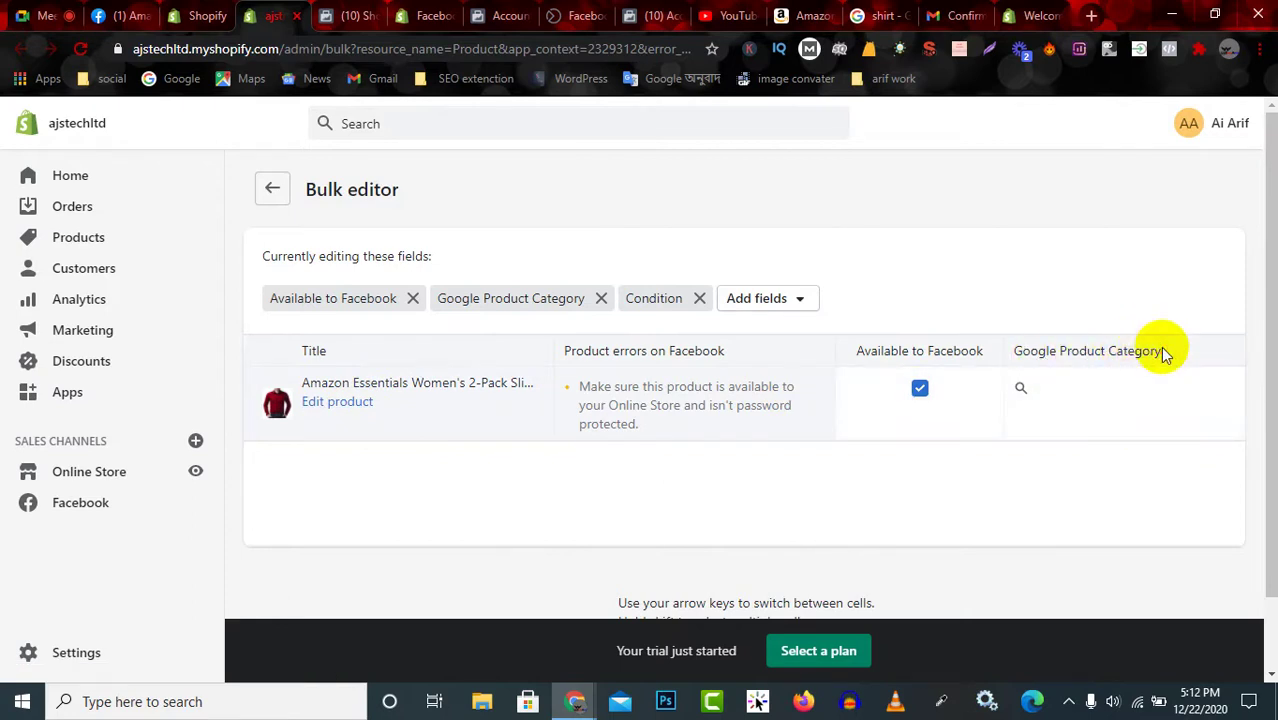
# Re-tick Available to Facebook for the Amazon Essentials product and save the change.
pyautogui.click(1024, 390)
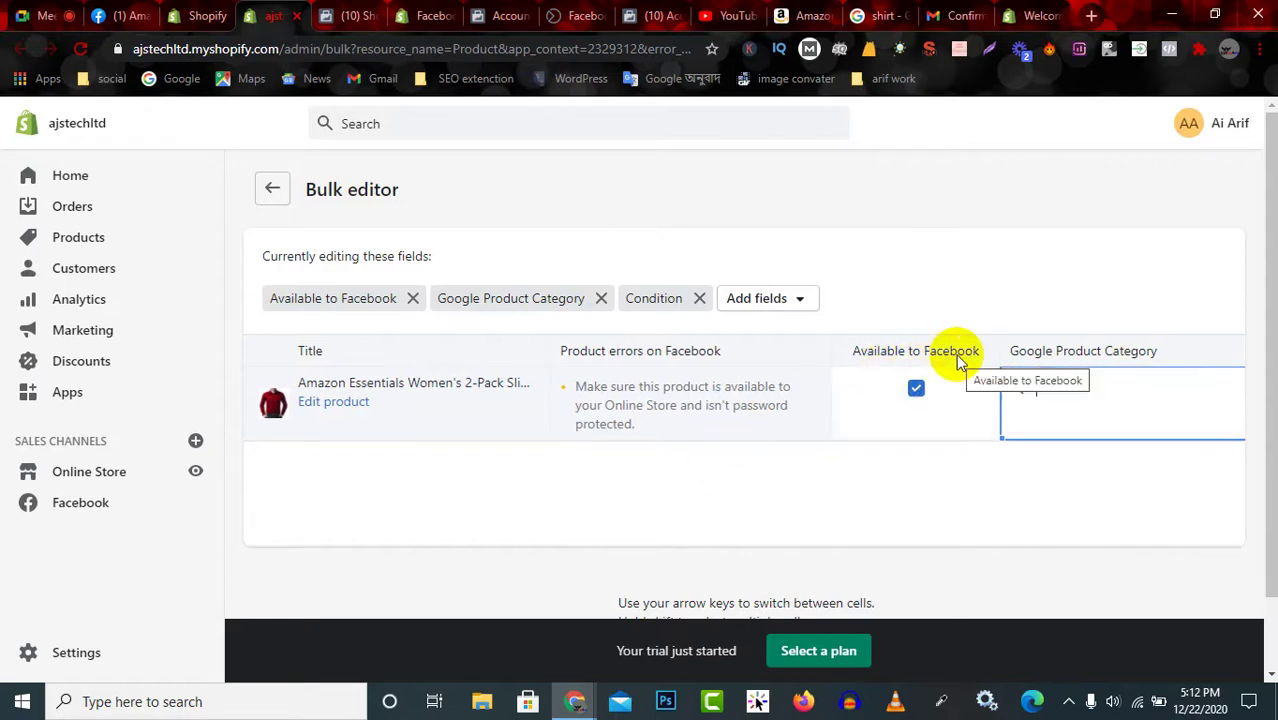
pyautogui.click(915, 390)
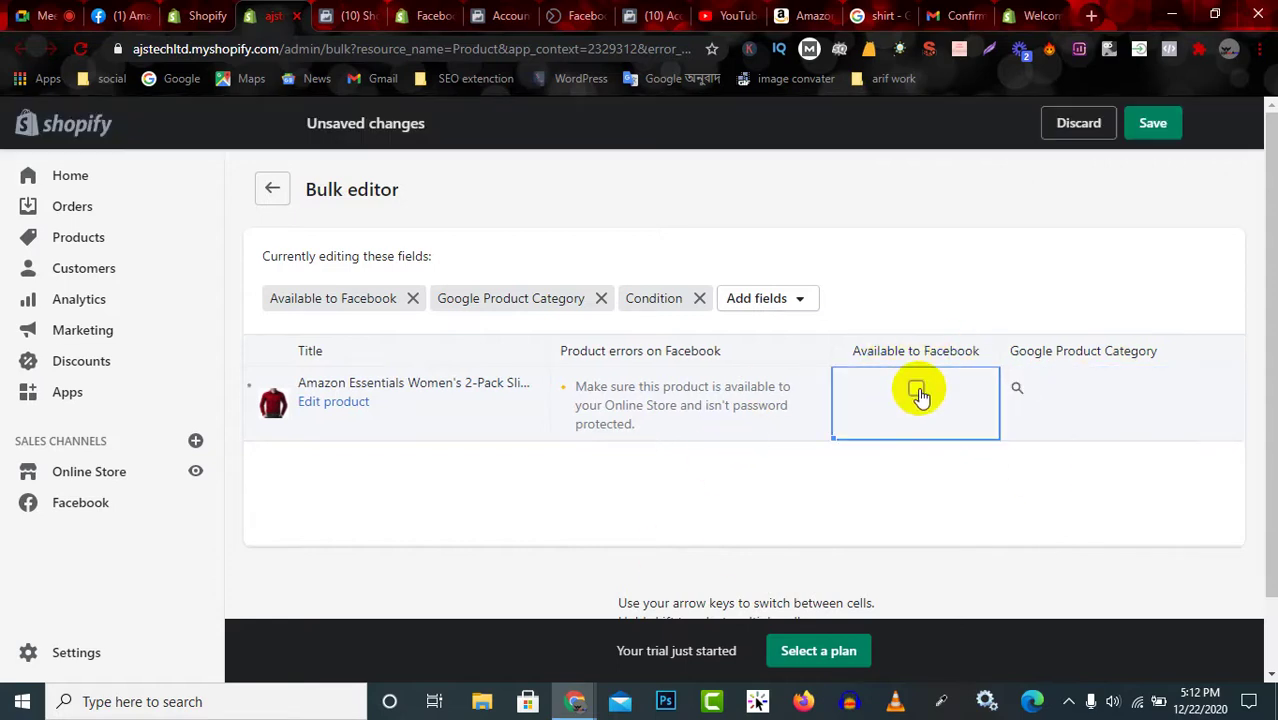
pyautogui.click(916, 390)
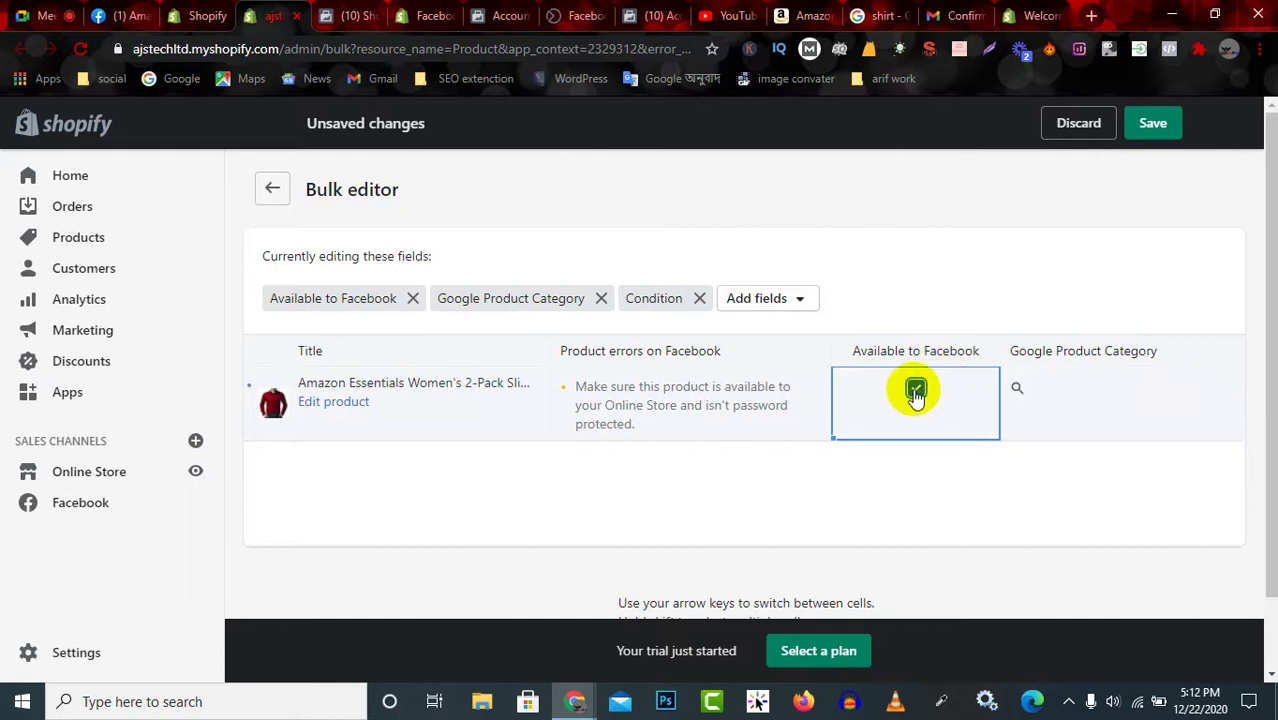
pyautogui.click(1152, 122)
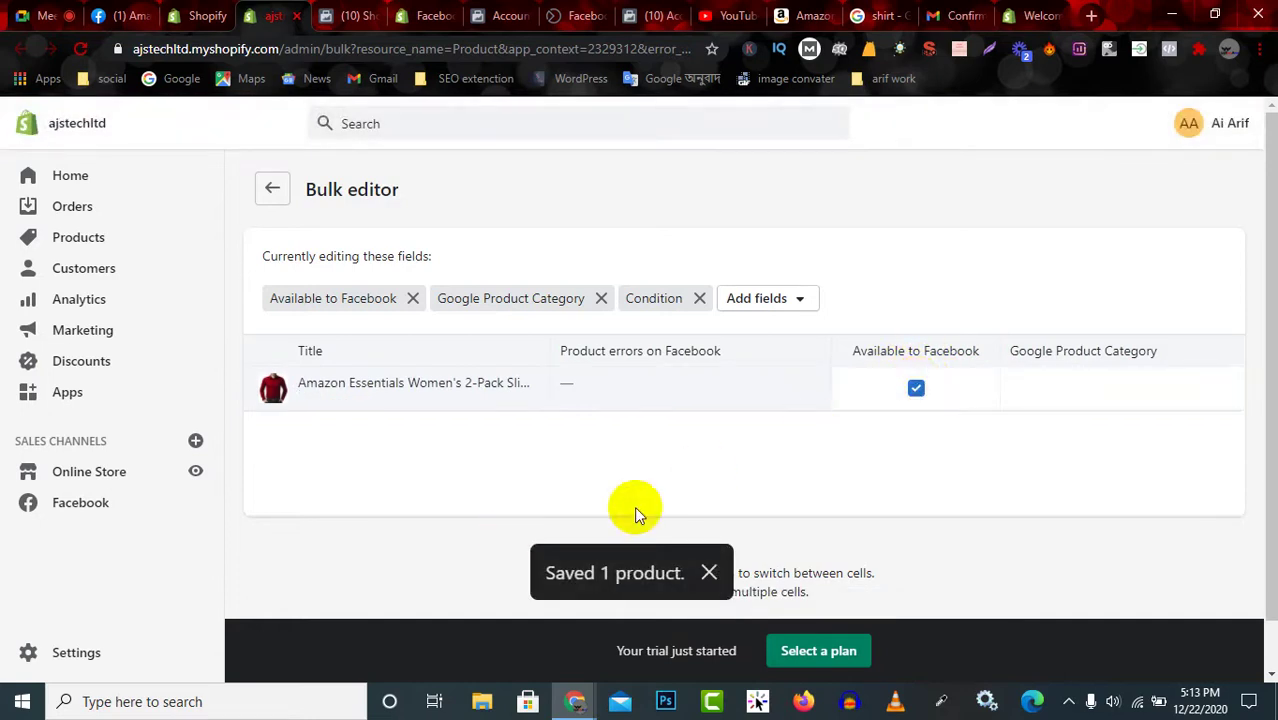
pyautogui.scroll(-1, 855, 480)
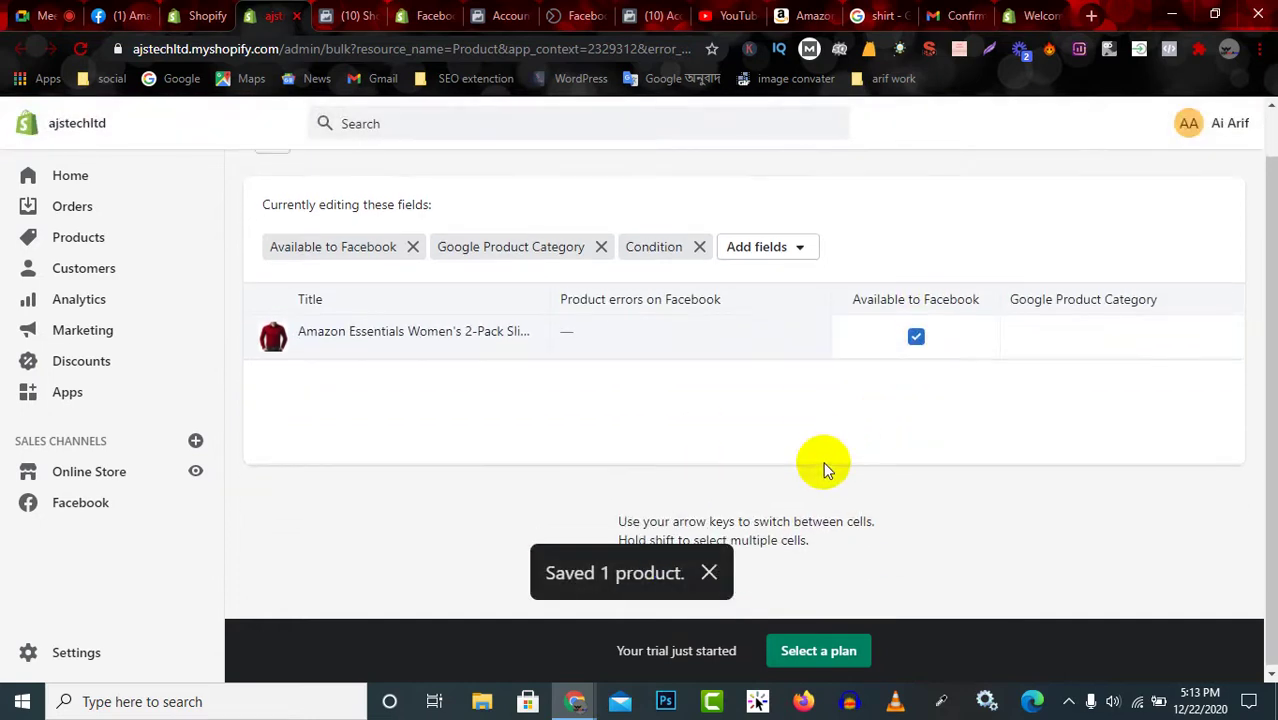
pyautogui.scroll(1, 822, 462)
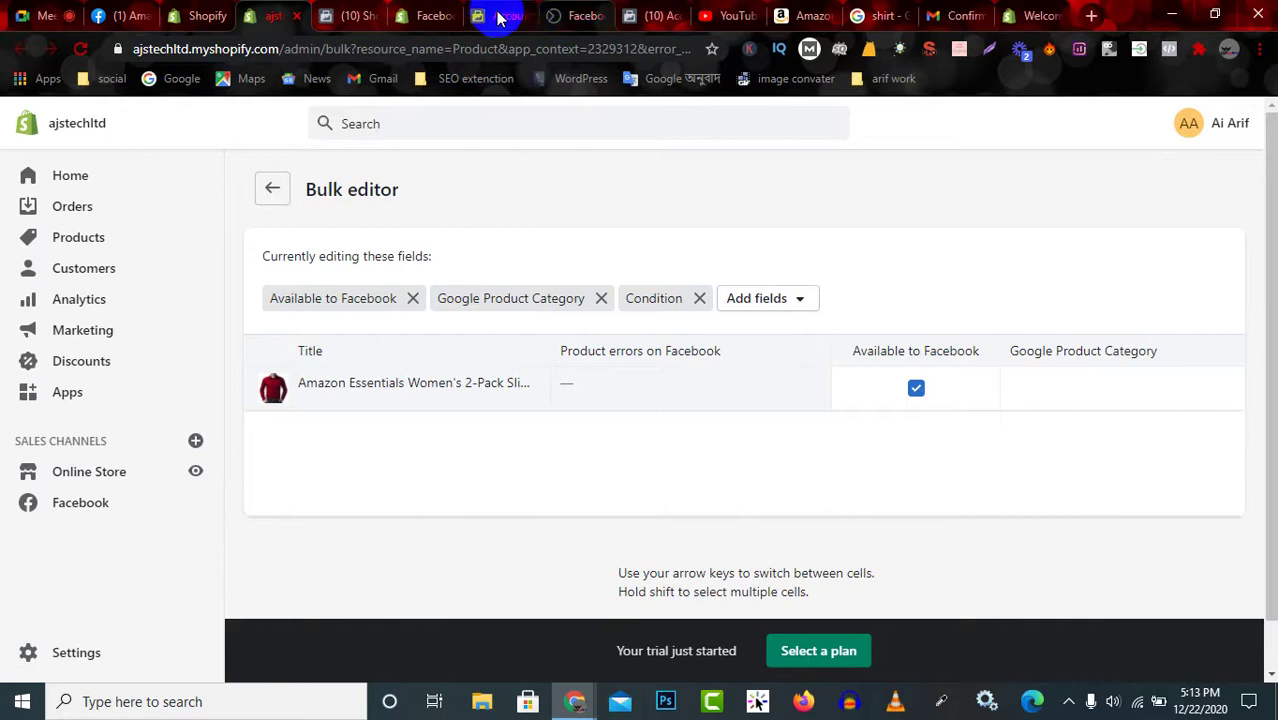
pyautogui.click(200, 10)
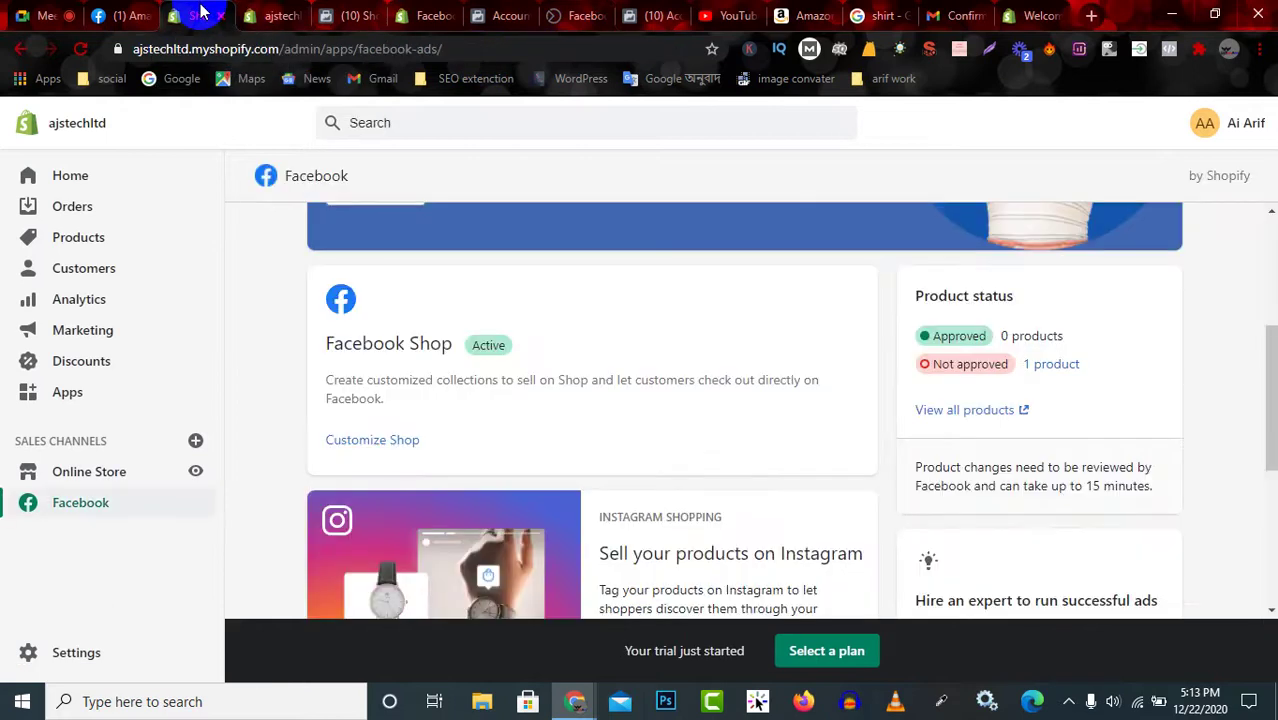
# Return to the Google Meet call and briefly open and close the meeting chat.
pyautogui.click(60, 14)
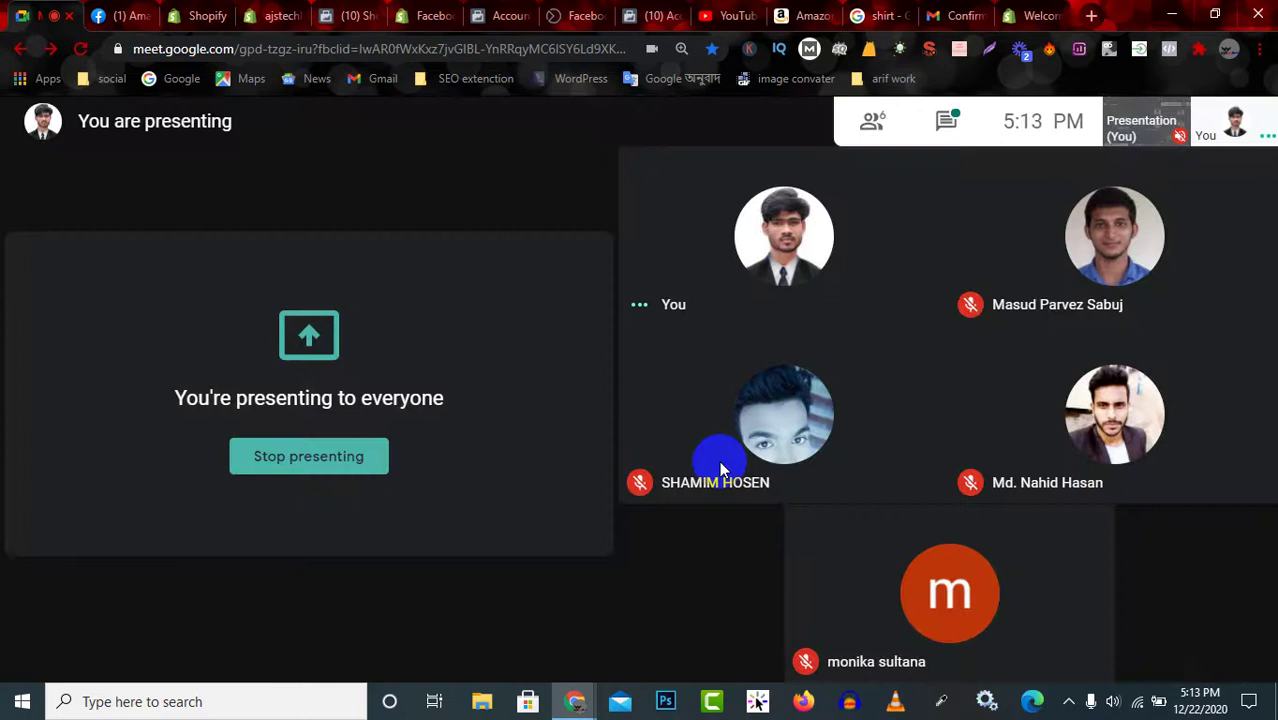
pyautogui.click(935, 122)
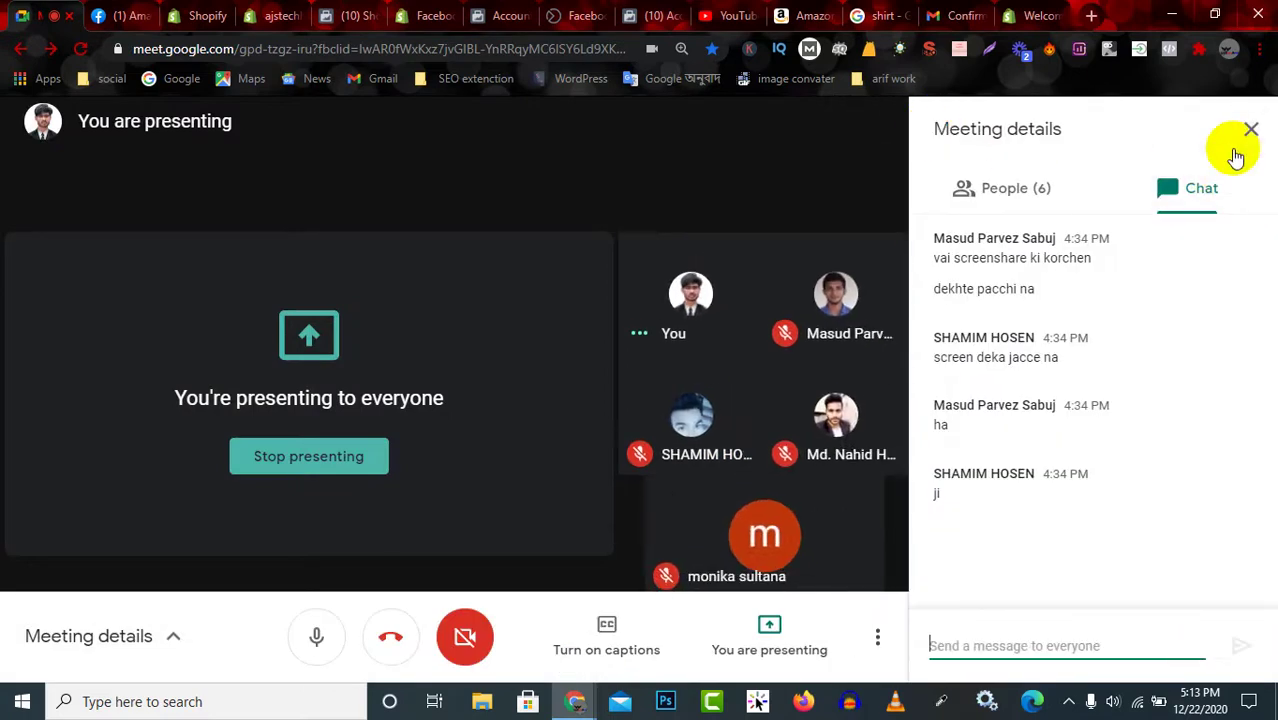
pyautogui.click(1250, 130)
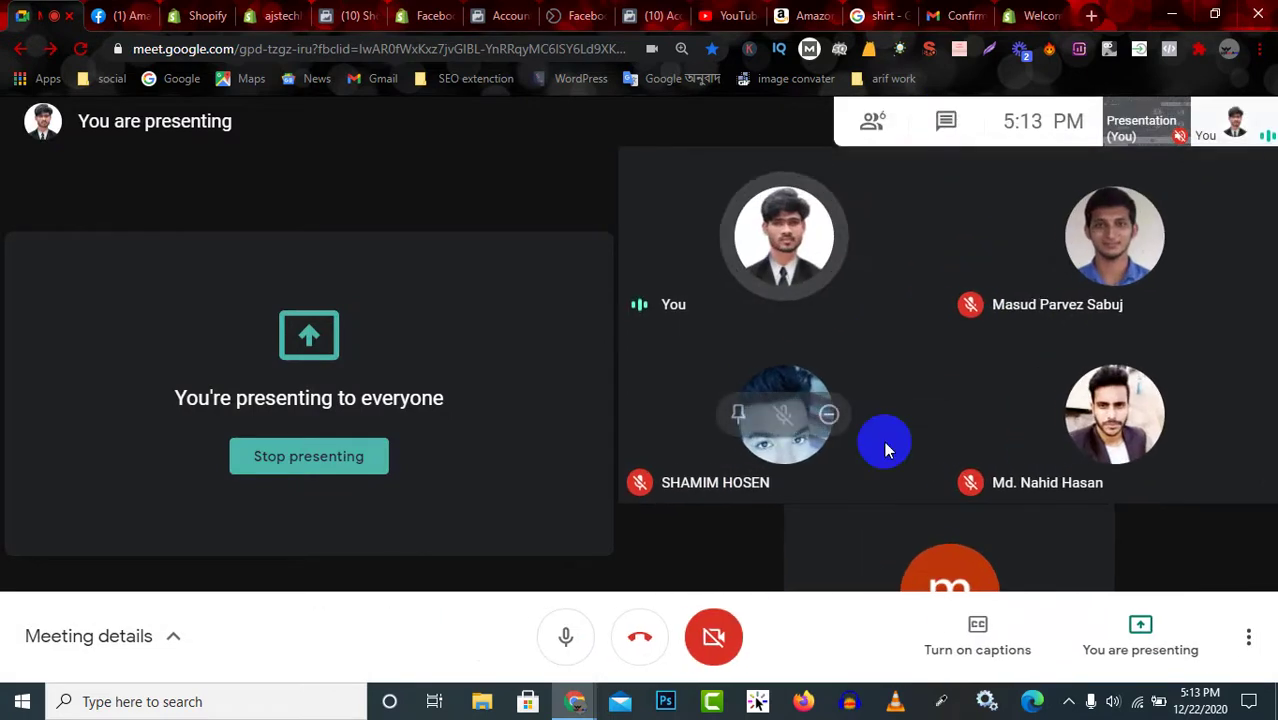